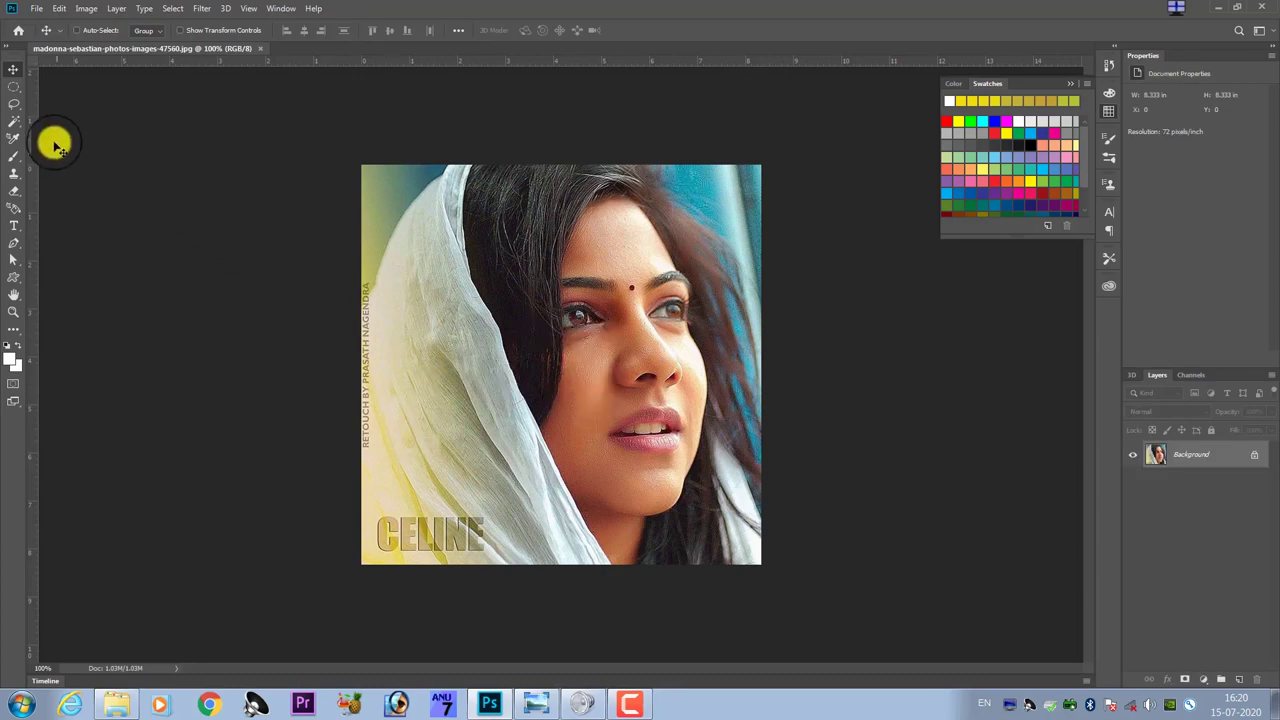
# - Bring up the Open dialog from the File menu, then dismiss it without opening anything
pyautogui.click(36, 8)
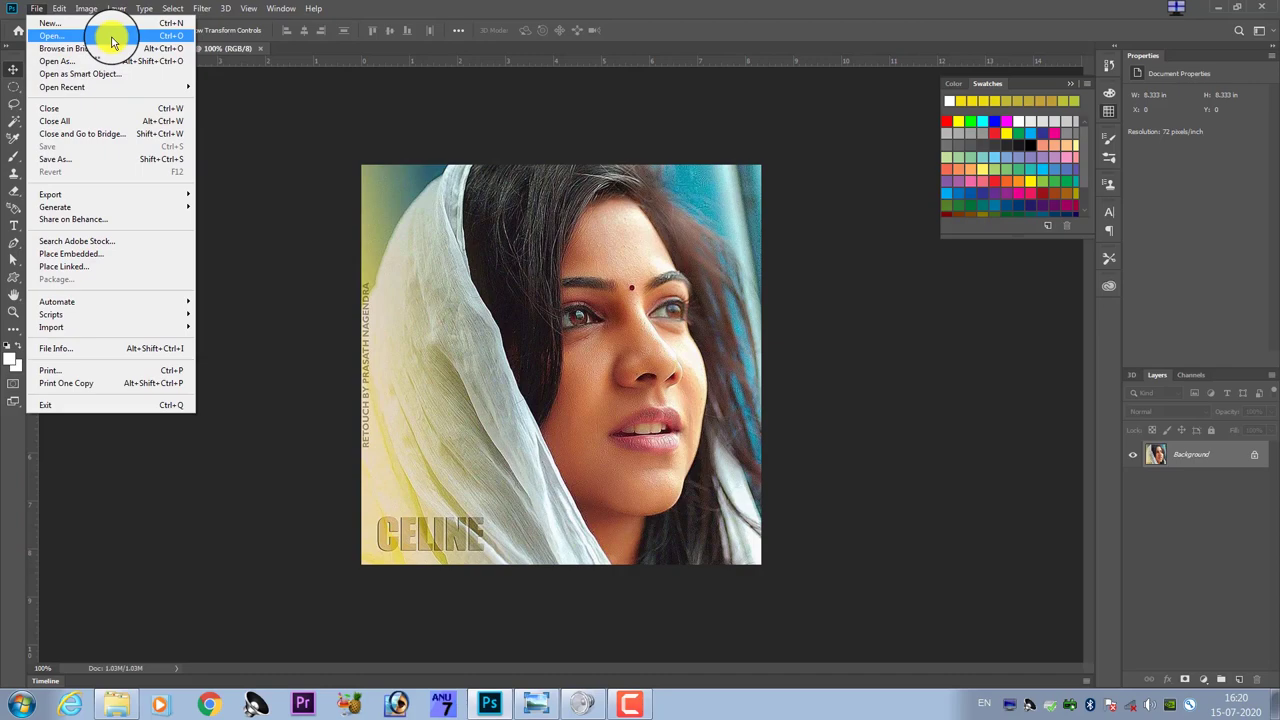
pyautogui.click(107, 36)
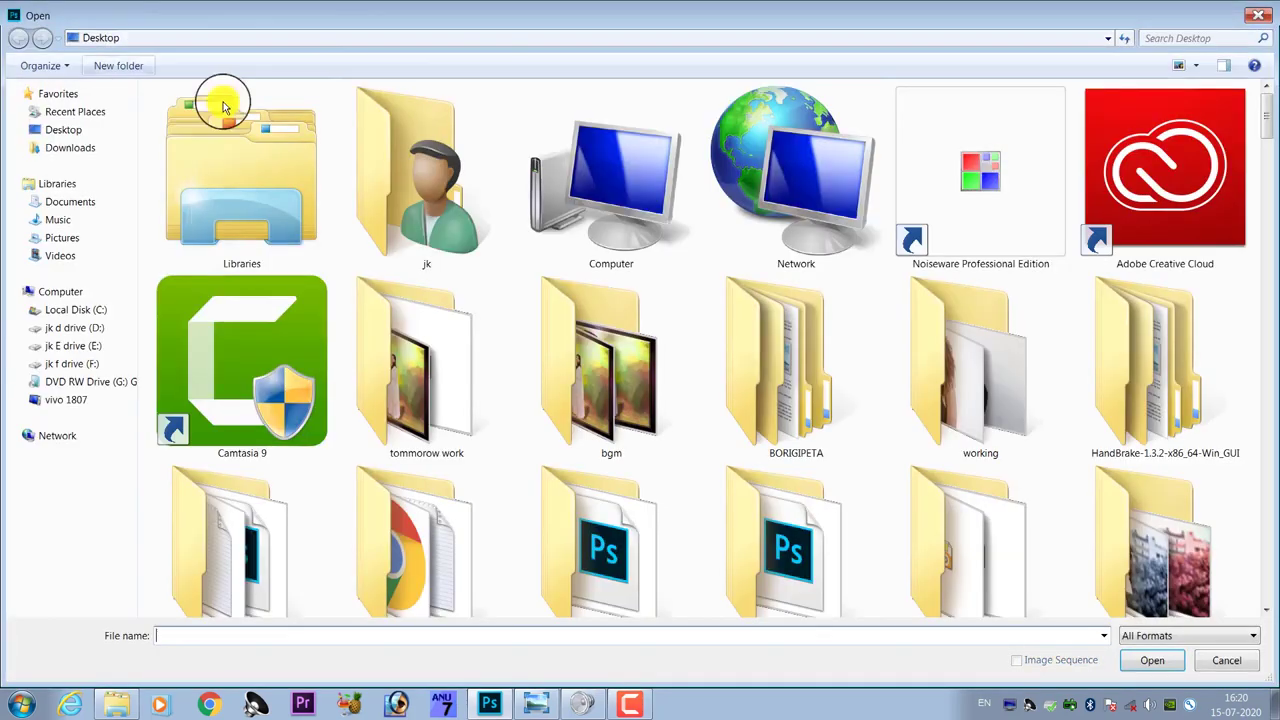
pyautogui.click(1250, 12)
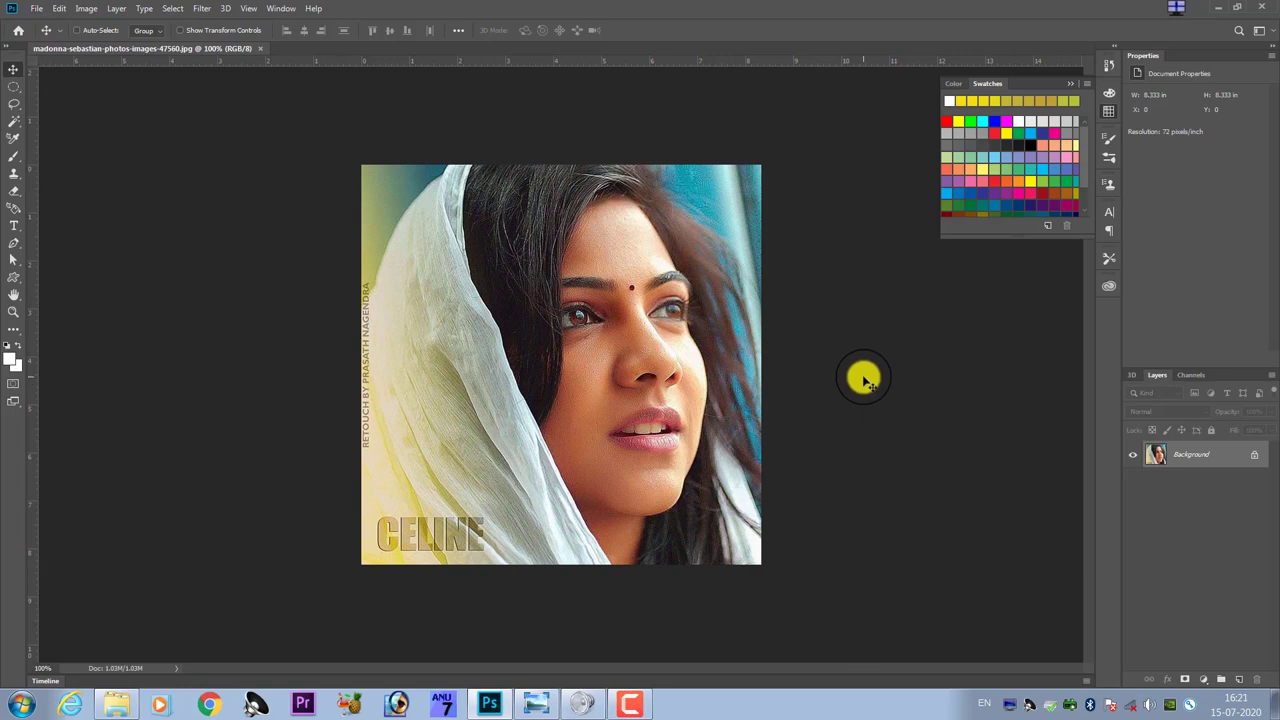
# - Resample the portrait to 300 pixels/inch, keeping the 8.333-inch size, via Image Size (Ctrl+Alt+I)
pyautogui.press('ctrl')
pyautogui.hotkey('ctrl', 'alt', 'i')
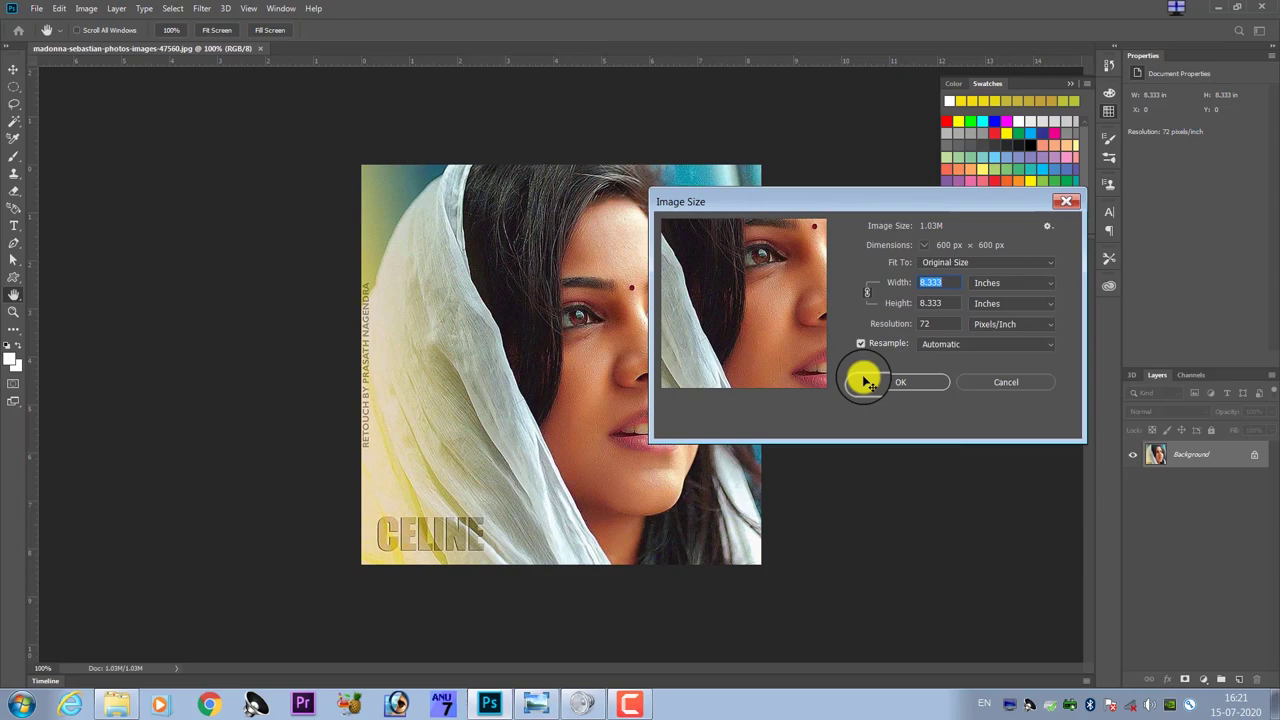
pyautogui.press('Tab')
pyautogui.press('Tab')
pyautogui.press('Tab')
pyautogui.press('Tab')
pyautogui.write('300')
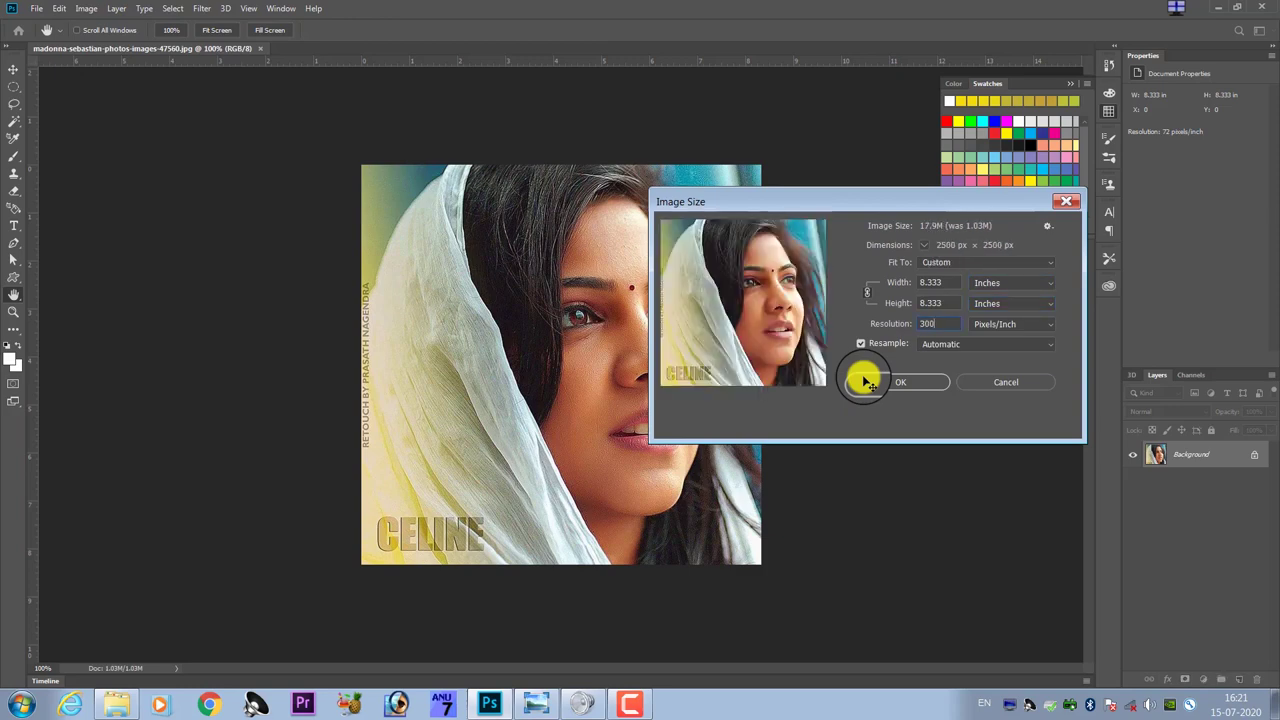
pyautogui.click(865, 381)
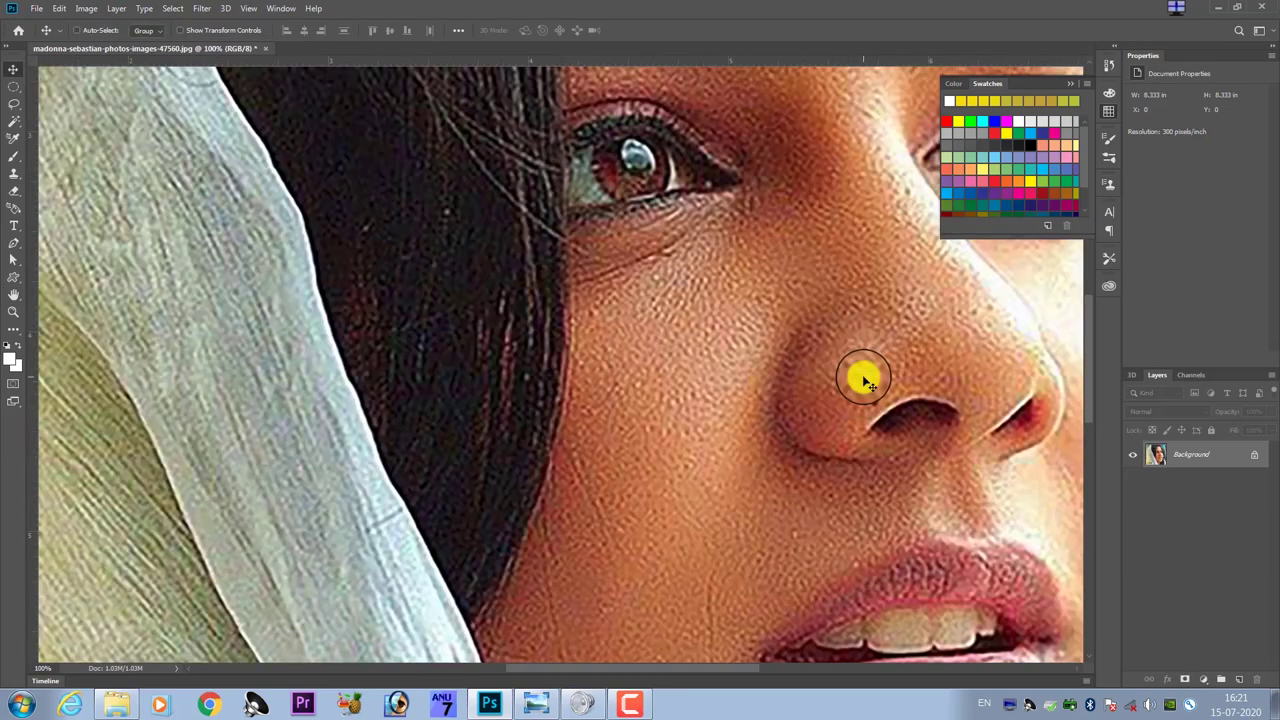
# - Fit the image on screen and duplicate the Background as Layer 1
pyautogui.hotkey('ctrl', '0')
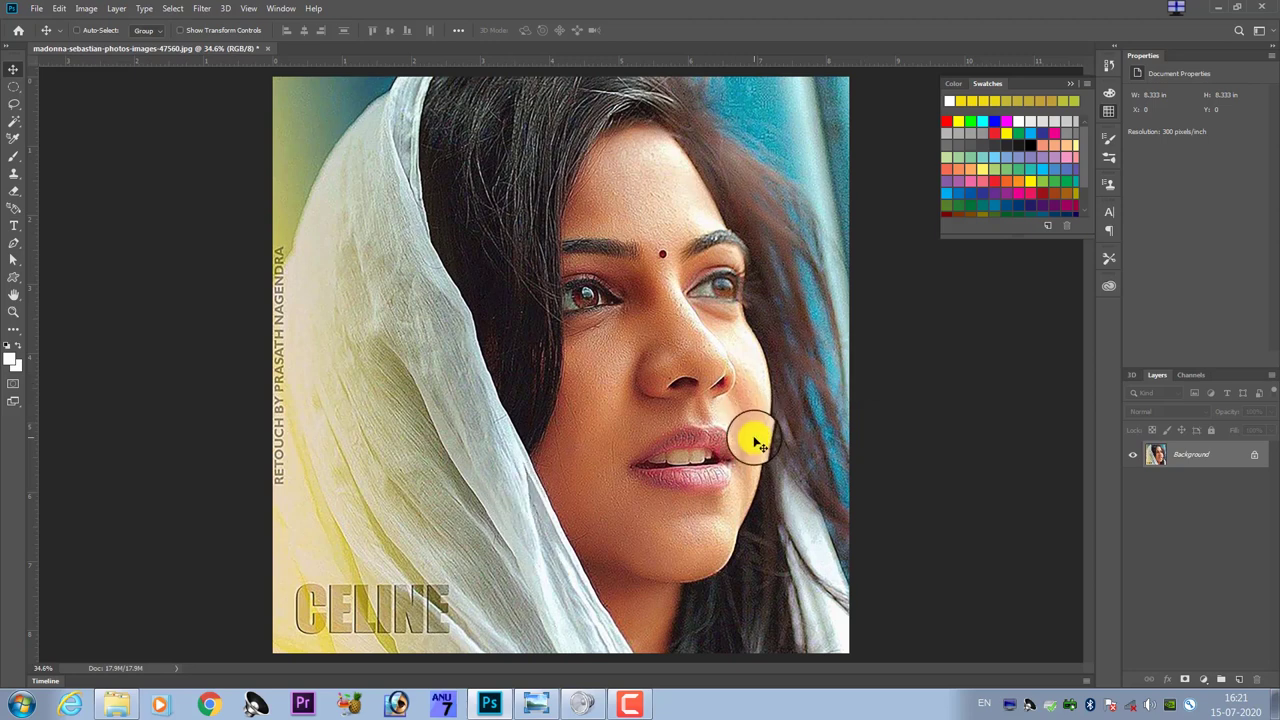
pyautogui.press('ctrl')
pyautogui.hotkey('ctrl', 'j')
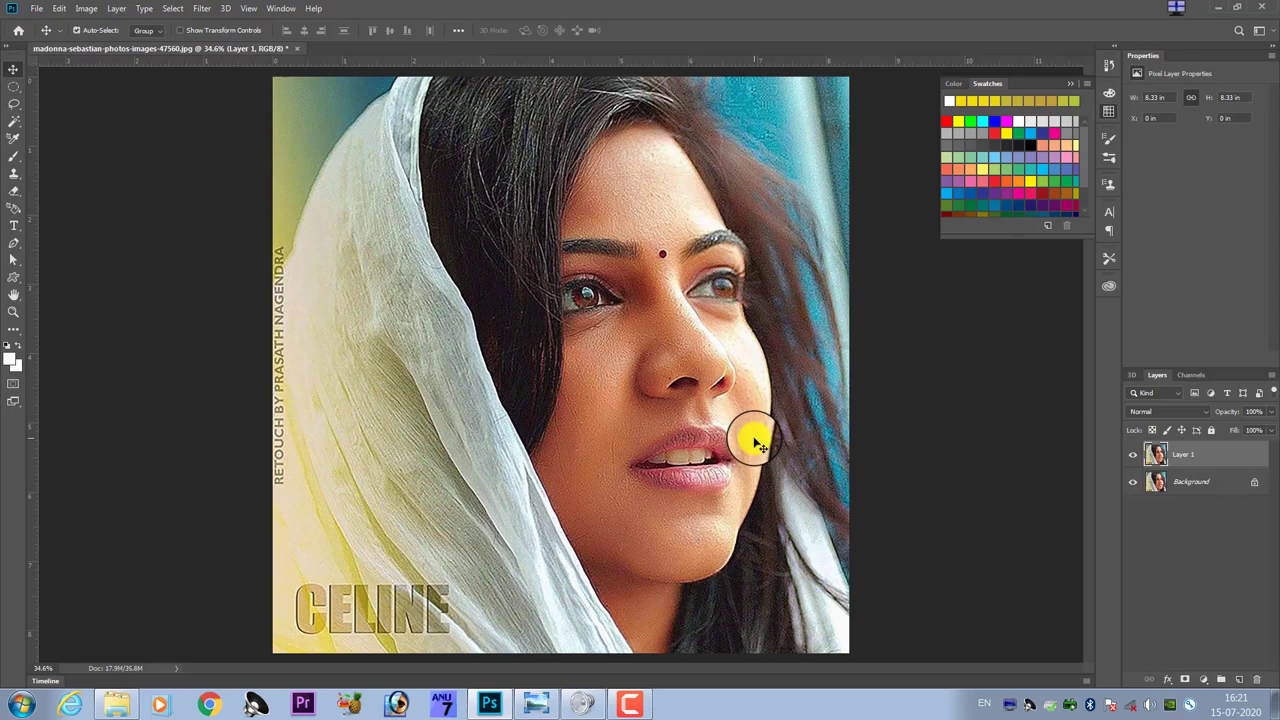
# - Zoom in on the cheek and nose to inspect the skin pixels
pyautogui.hotkey('ctrl', '+')
pyautogui.hotkey('ctrl', '+')
pyautogui.hotkey('ctrl', '+')
pyautogui.hotkey('ctrl', '+')
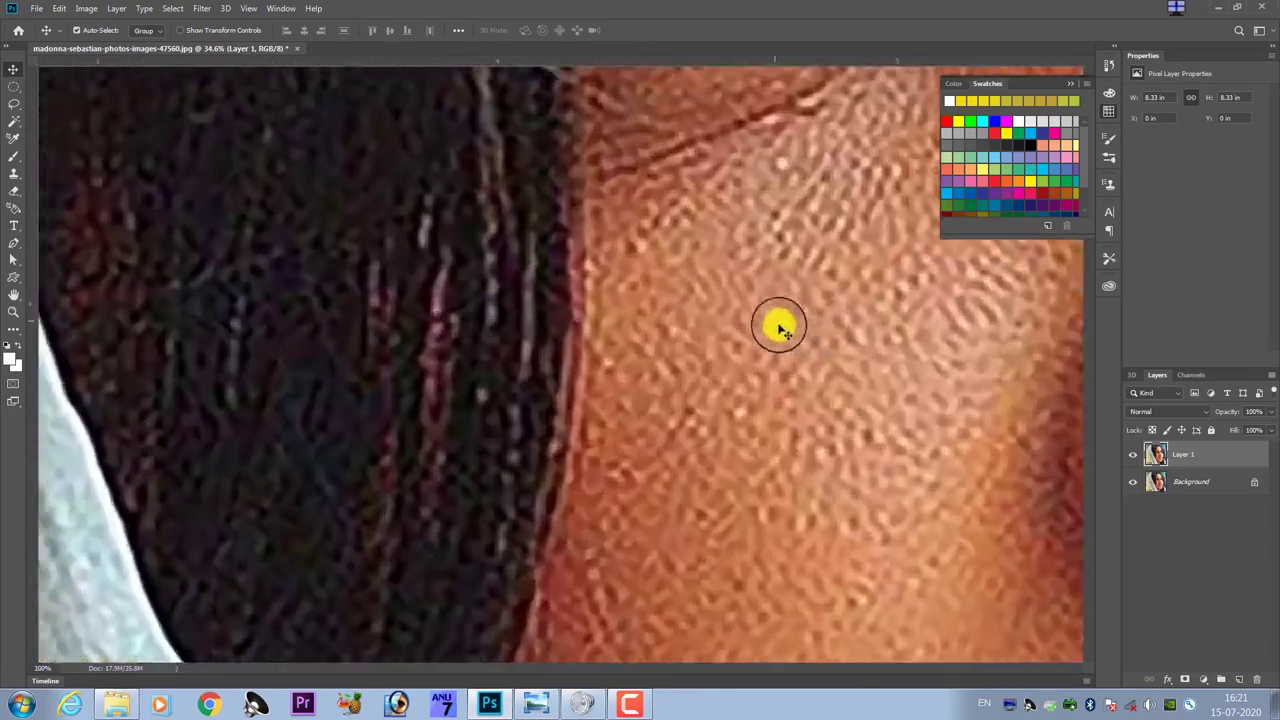
pyautogui.moveTo(774, 323); pyautogui.dragTo(594, 400)
pyautogui.hotkey('ctrl', '+')
pyautogui.moveTo(661, 447); pyautogui.dragTo(645, 331)
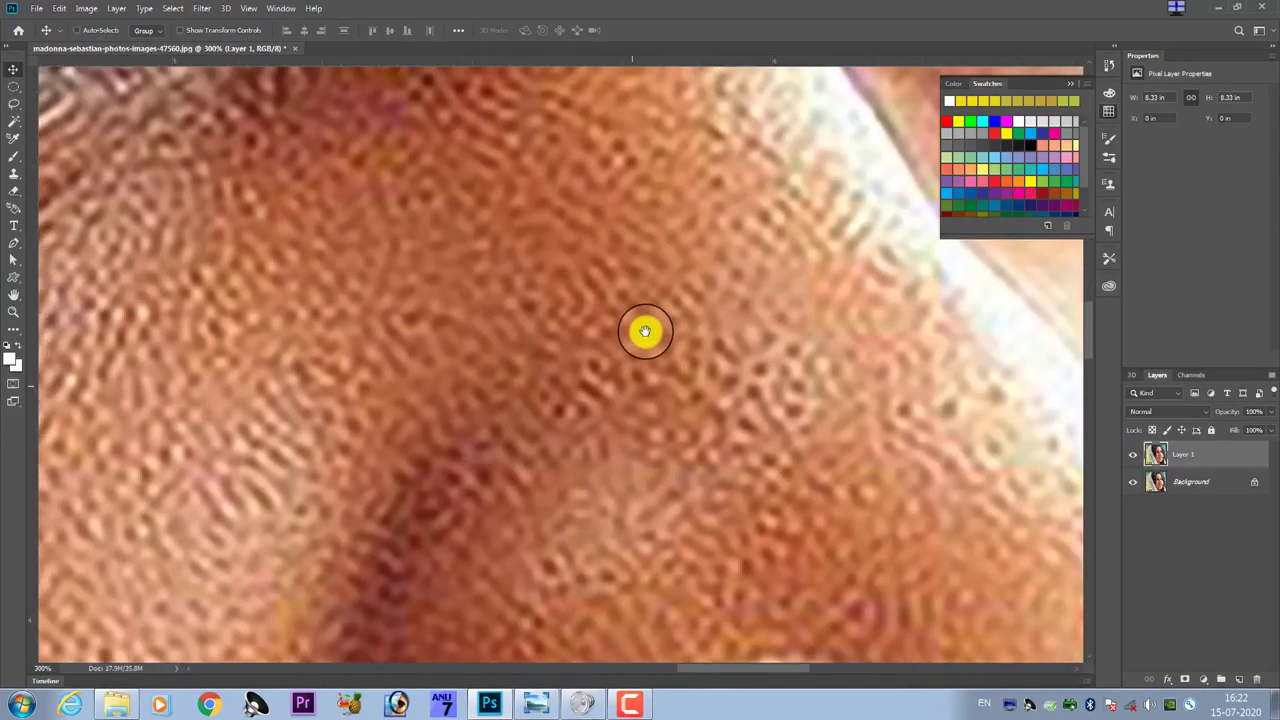
pyautogui.hotkey('ctrl', '+')
pyautogui.hotkey('ctrl', '+')
pyautogui.hotkey('ctrl', '-')
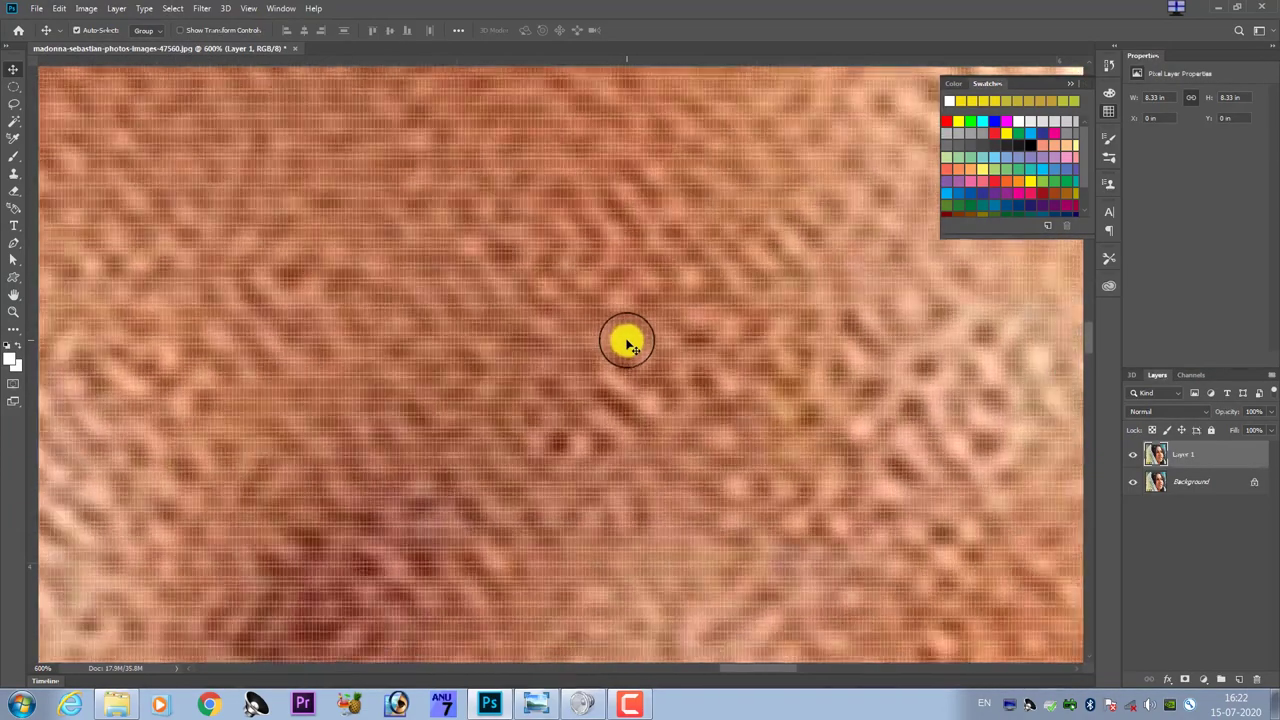
pyautogui.hotkey('ctrl', '-')
pyautogui.hotkey('ctrl', '-')
pyautogui.hotkey('ctrl', '-')
pyautogui.hotkey('ctrl', '-')
pyautogui.hotkey('ctrl', '-')
# - Recentre the view and zoom back out to show the whole face
pyautogui.moveTo(632, 358); pyautogui.dragTo(651, 366)
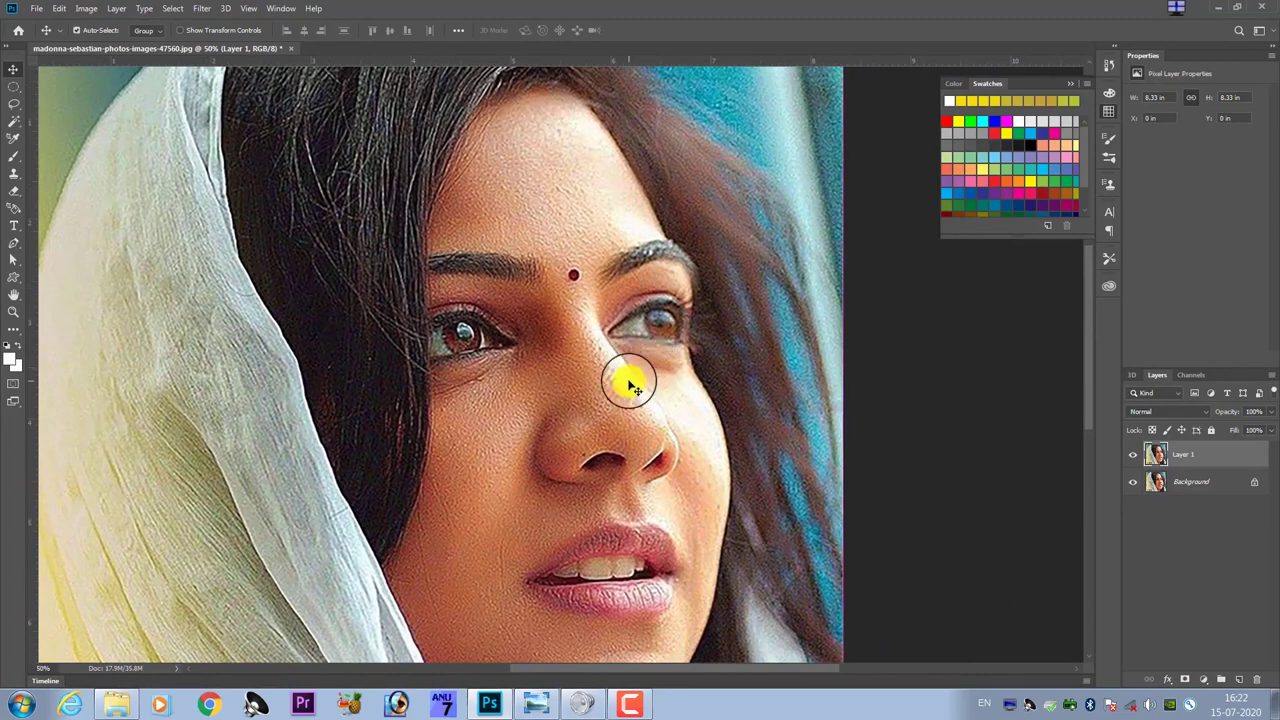
pyautogui.hotkey('ctrl', '-')
pyautogui.hotkey('ctrl', '-')
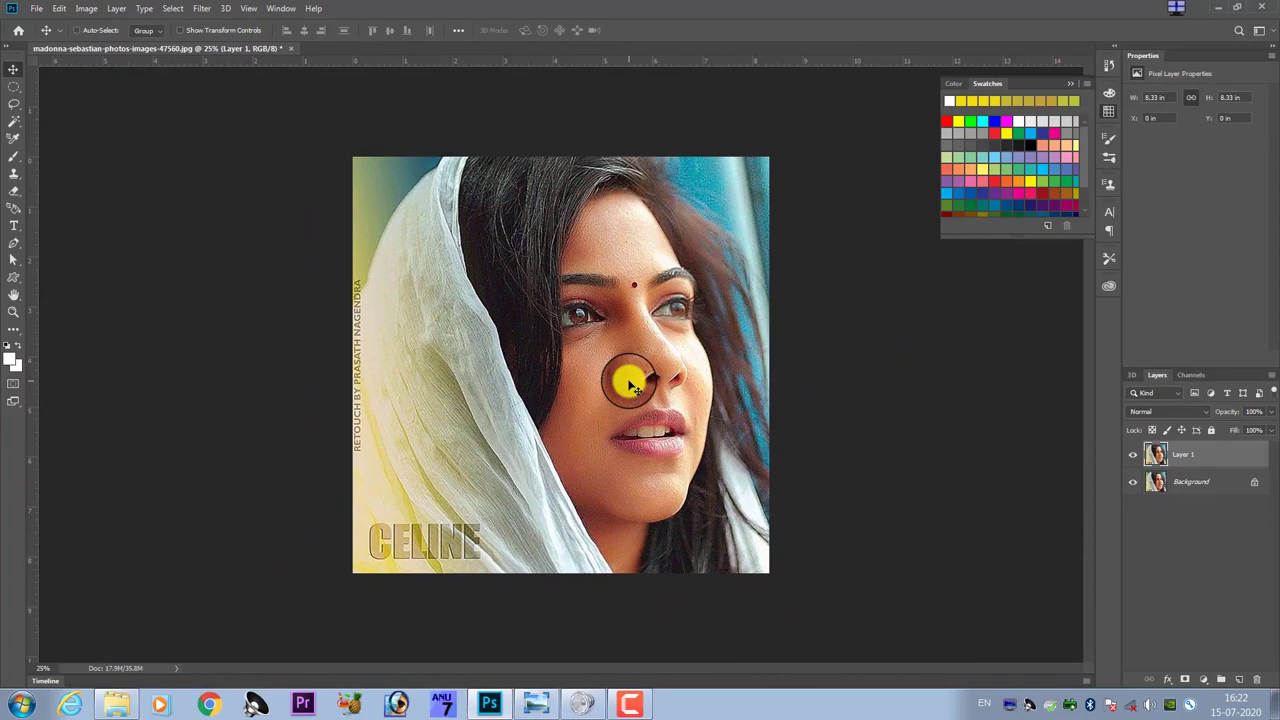
pyautogui.hotkey('ctrl', '+')
pyautogui.hotkey('ctrl', '+')
pyautogui.hotkey('ctrl', '+')
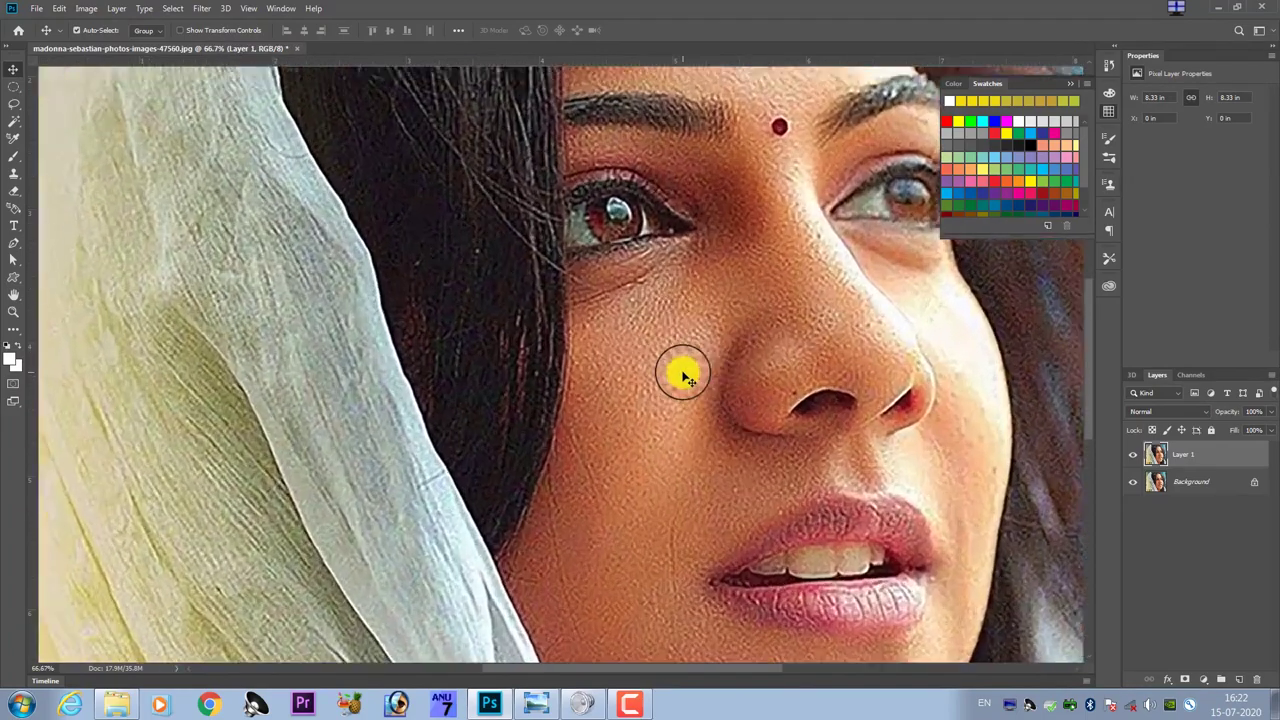
pyautogui.hotkey('ctrl', '+')
pyautogui.hotkey('ctrl', '+')
pyautogui.hotkey('ctrl', '-')
pyautogui.hotkey('ctrl', '-')
pyautogui.hotkey('ctrl', '-')
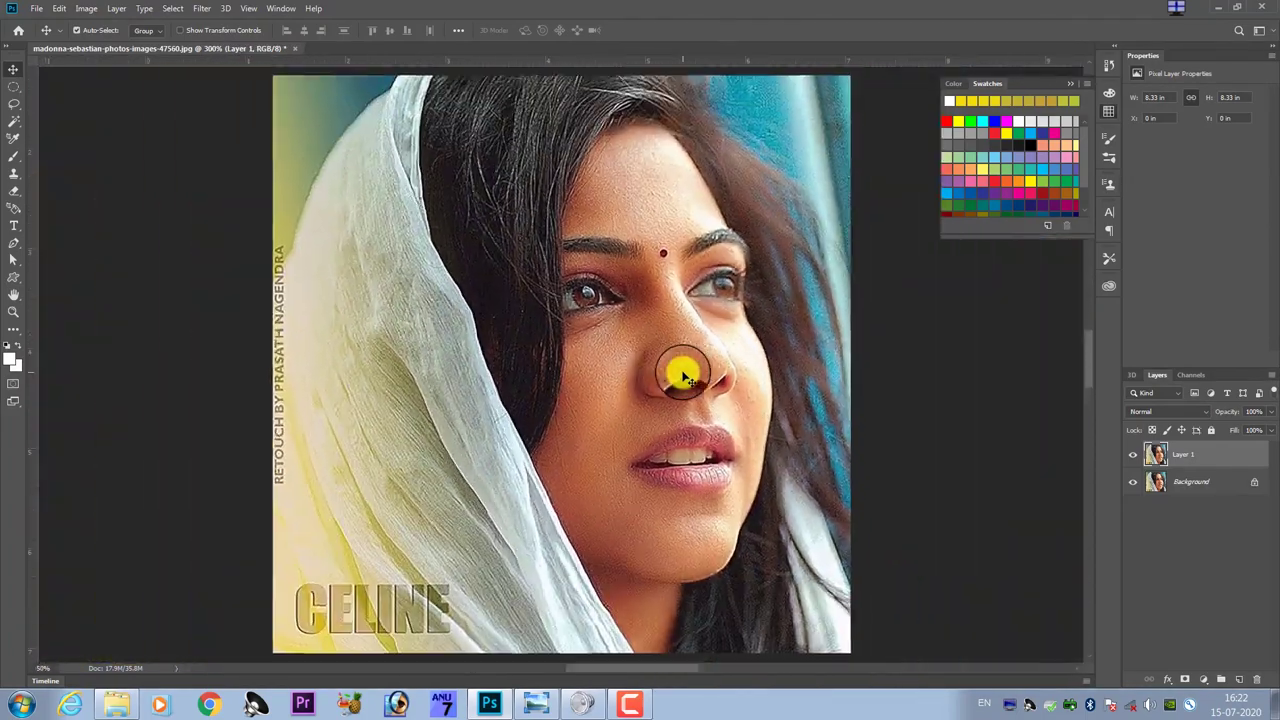
pyautogui.hotkey('ctrl', '-')
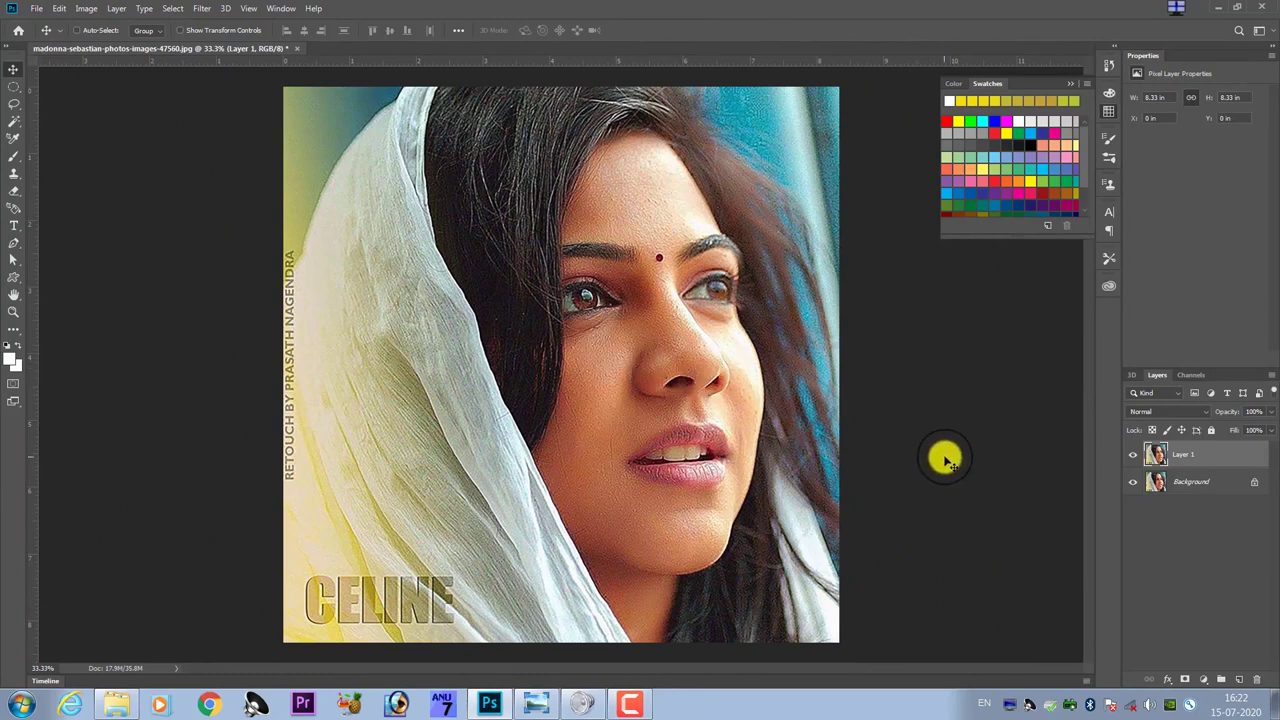
# - Duplicate Layer 1 as Layer 1 copy and apply High Pass at a 13.9-pixel radius
pyautogui.hotkey('ctrl', 'j')
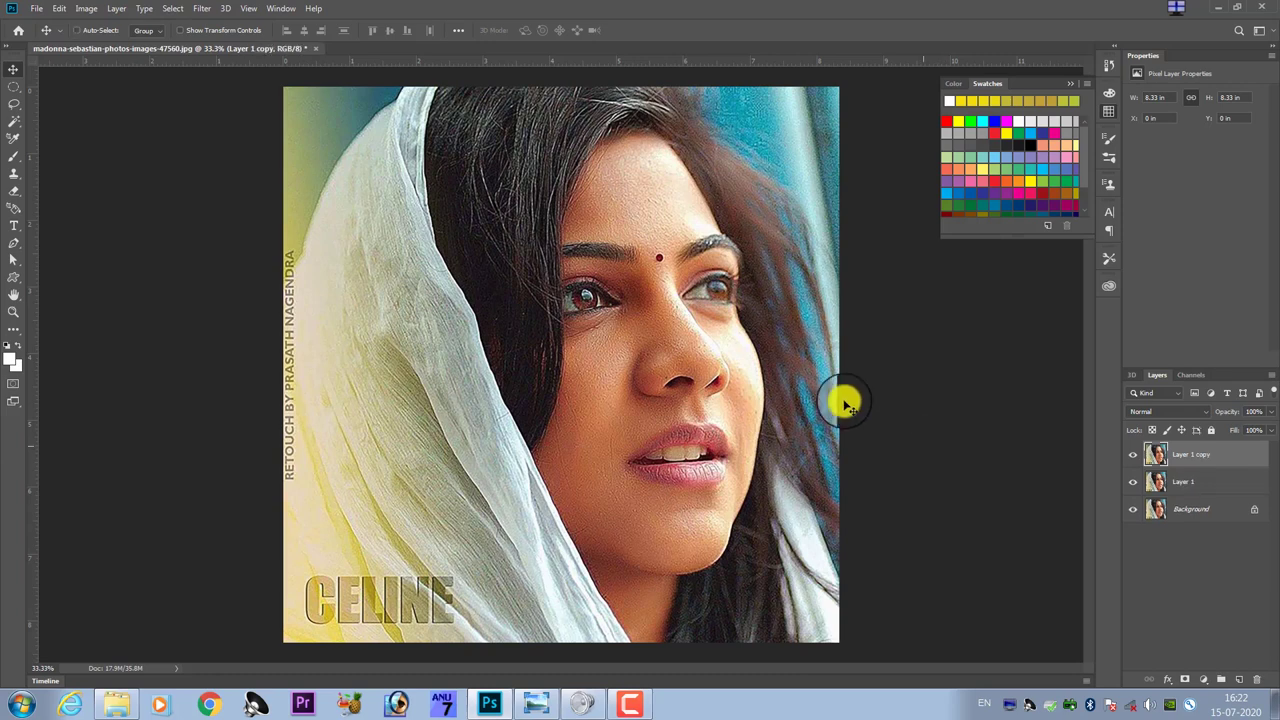
pyautogui.click(202, 8)
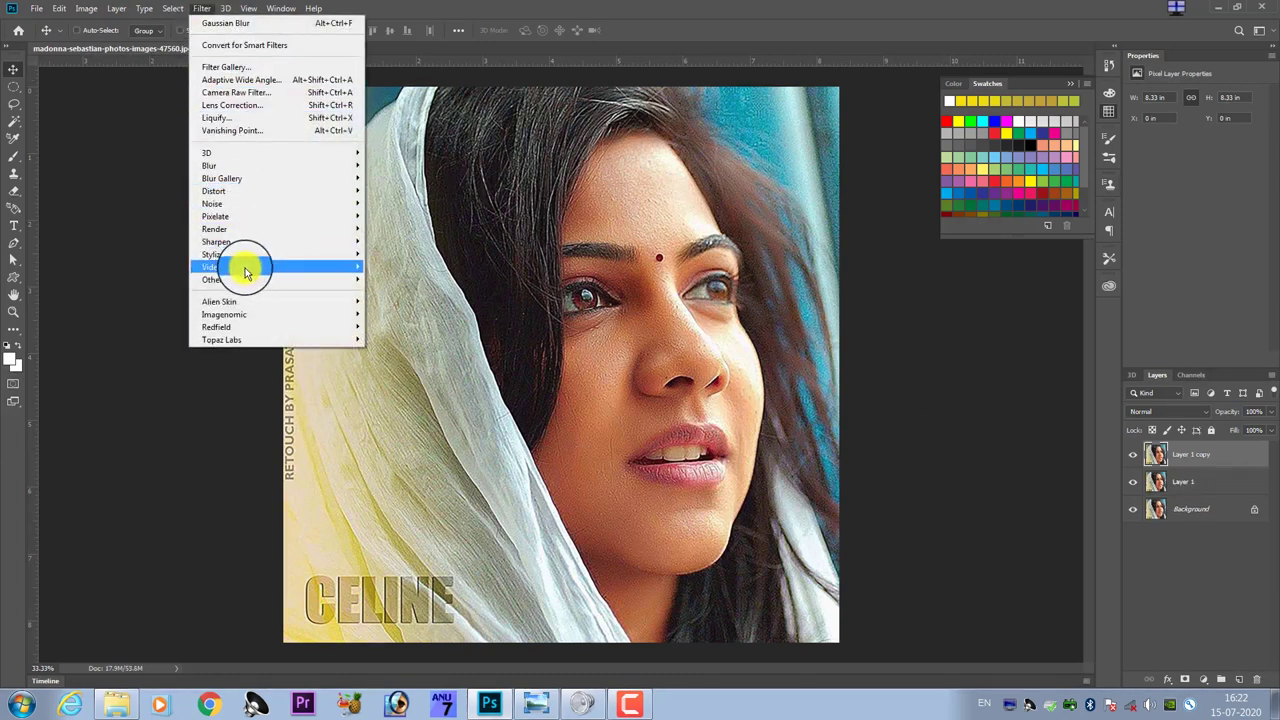
pyautogui.click(168, 294)
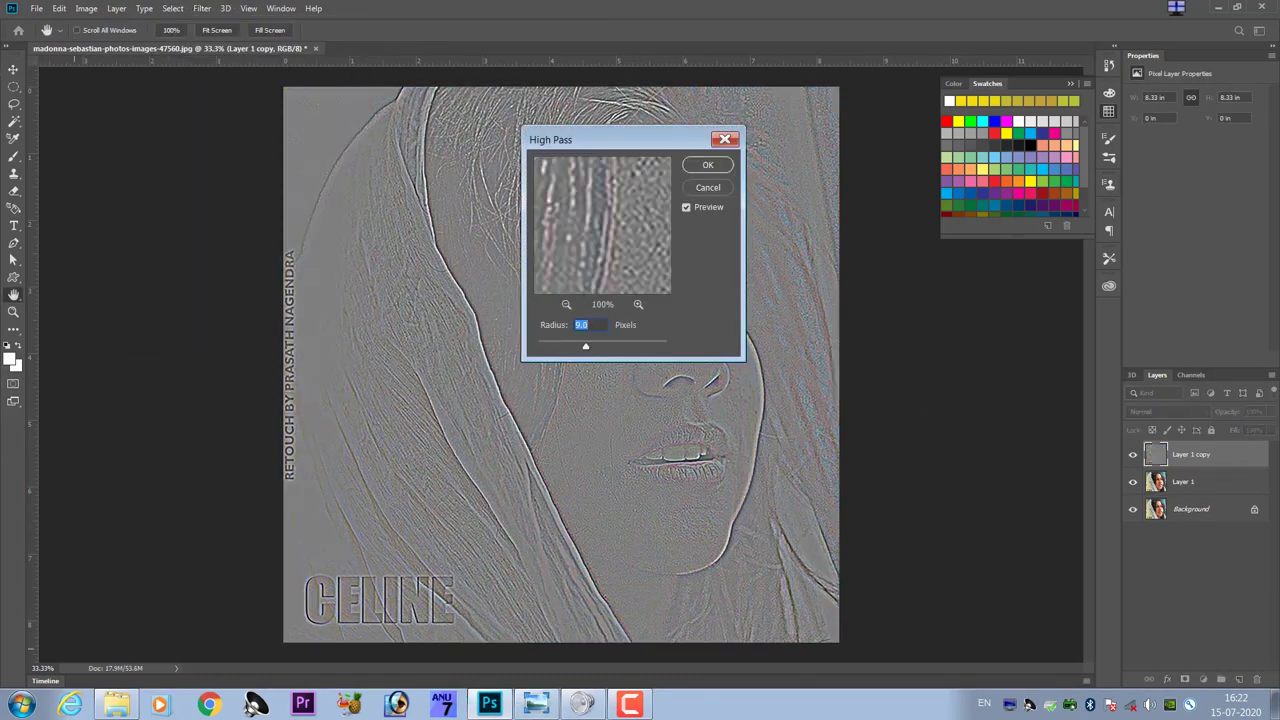
pyautogui.moveTo(634, 143)
pyautogui.mouseDown()
pyautogui.moveTo(466, 158)
pyautogui.moveTo(951, 229)
pyautogui.mouseUp()
pyautogui.moveTo(908, 430); pyautogui.dragTo(912, 431)
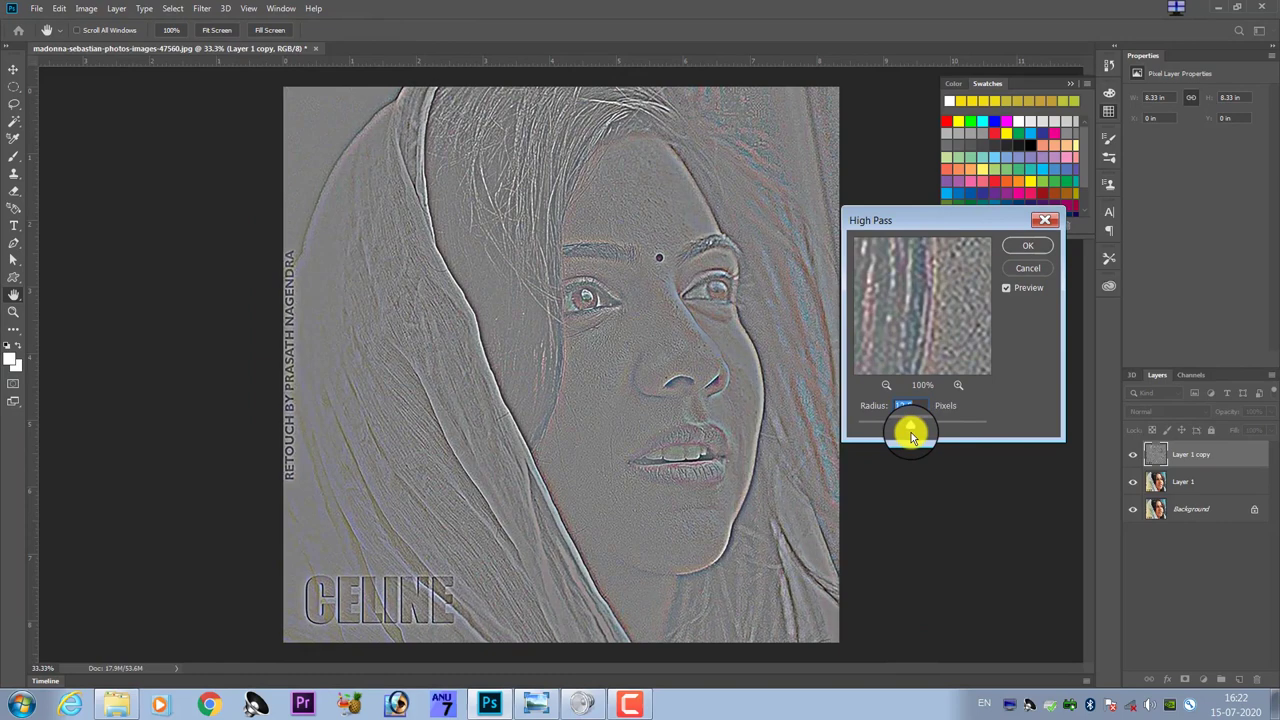
pyautogui.moveTo(938, 430)
pyautogui.mouseDown()
pyautogui.moveTo(963, 430)
pyautogui.moveTo(908, 428)
pyautogui.mouseUp()
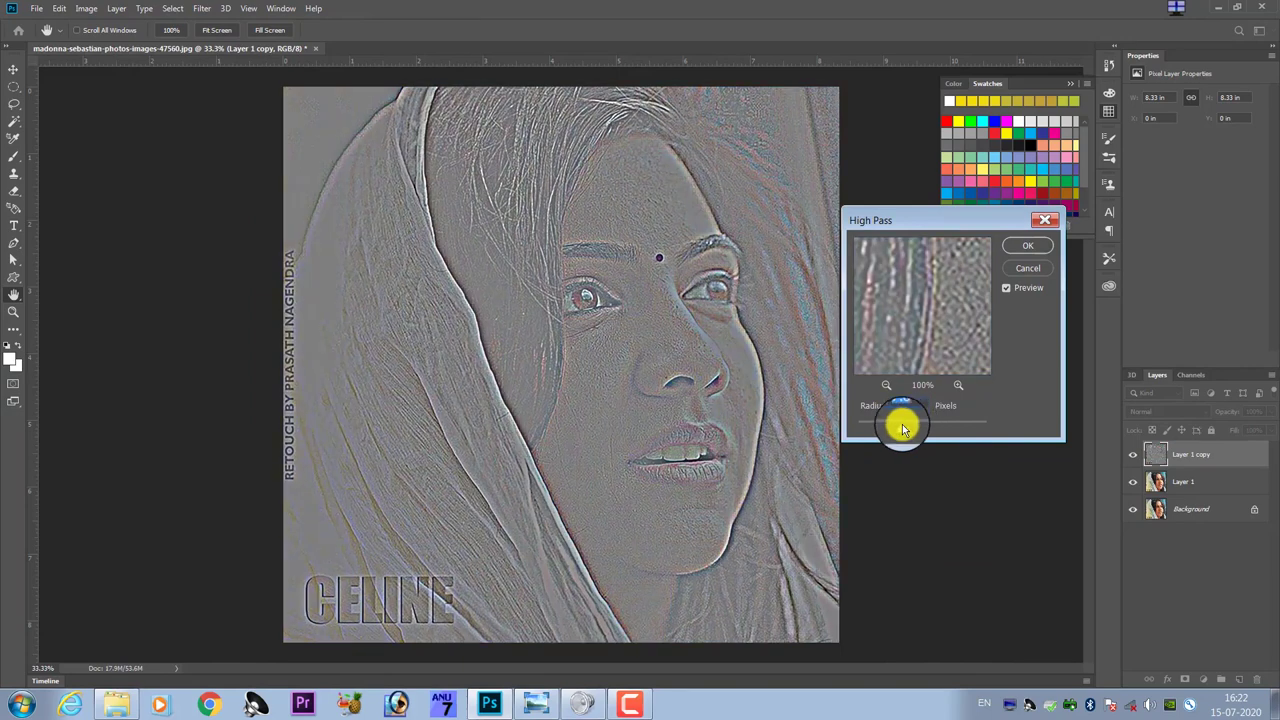
pyautogui.moveTo(909, 430); pyautogui.dragTo(915, 430)
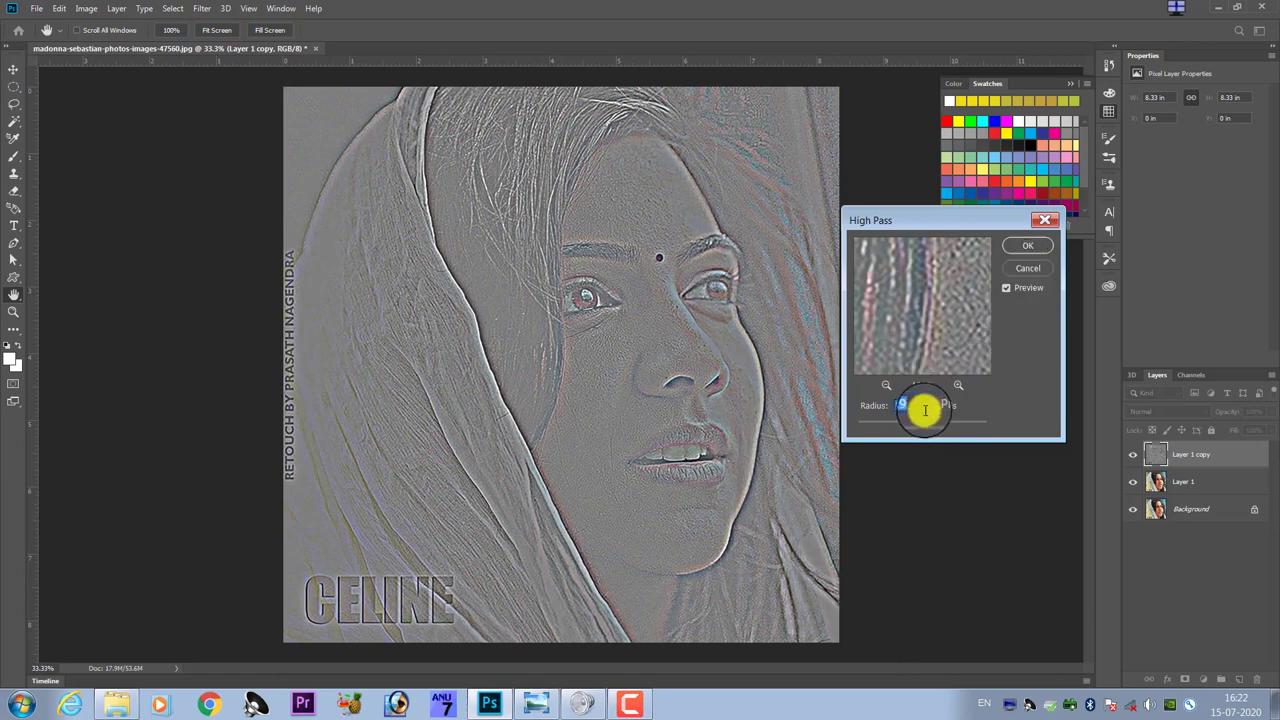
pyautogui.click(1025, 245)
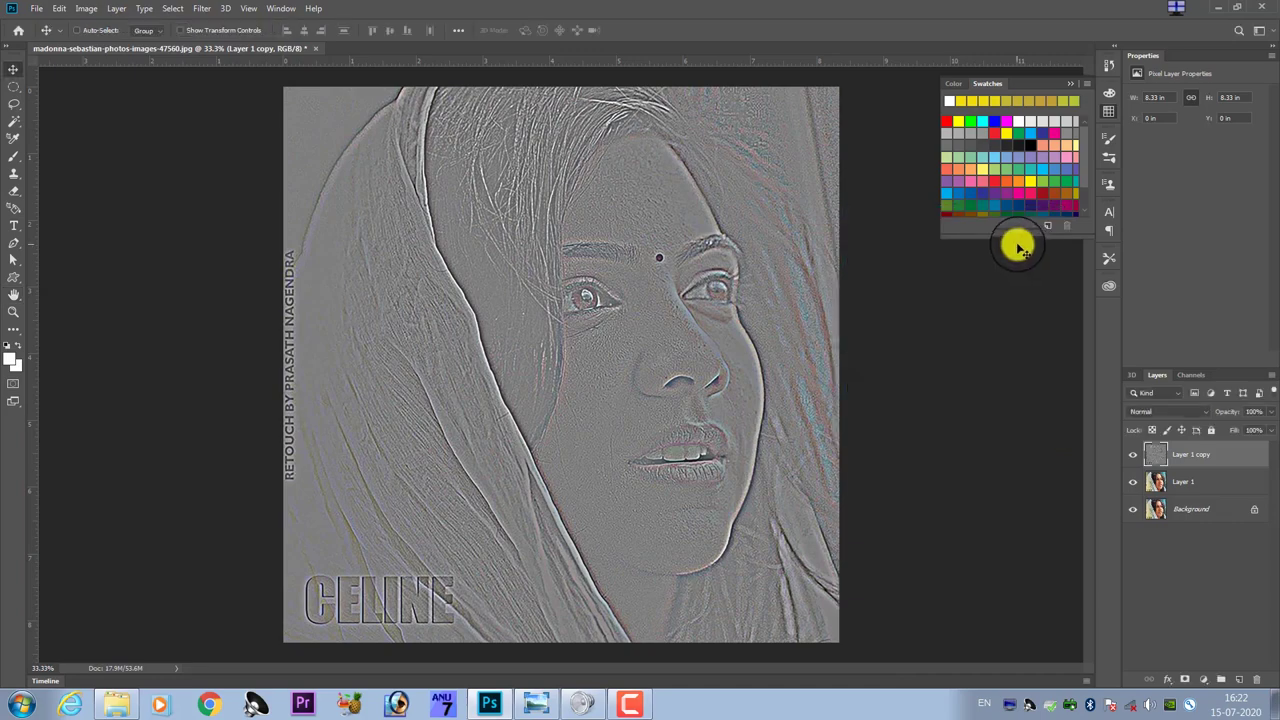
# - Blend the high-pass layer as Soft Light, duplicate it, and stamp visible layers into Layer 2
pyautogui.click(1152, 416)
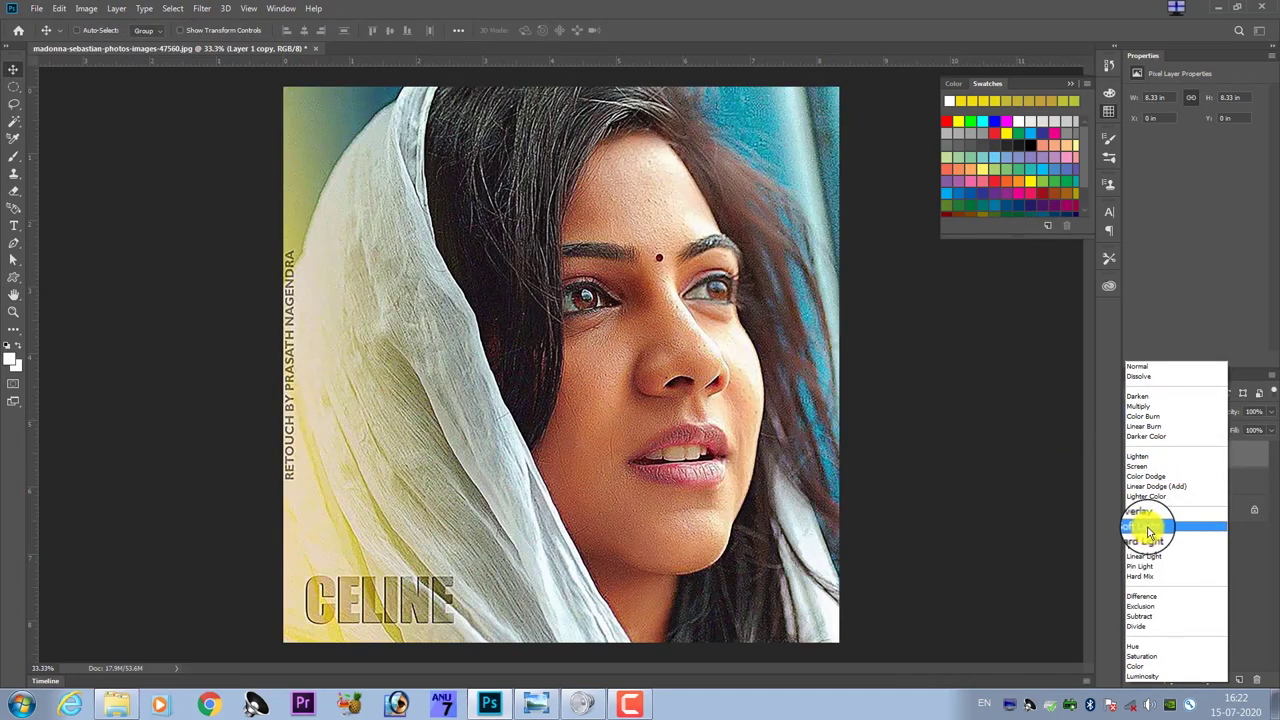
pyautogui.click(1150, 526)
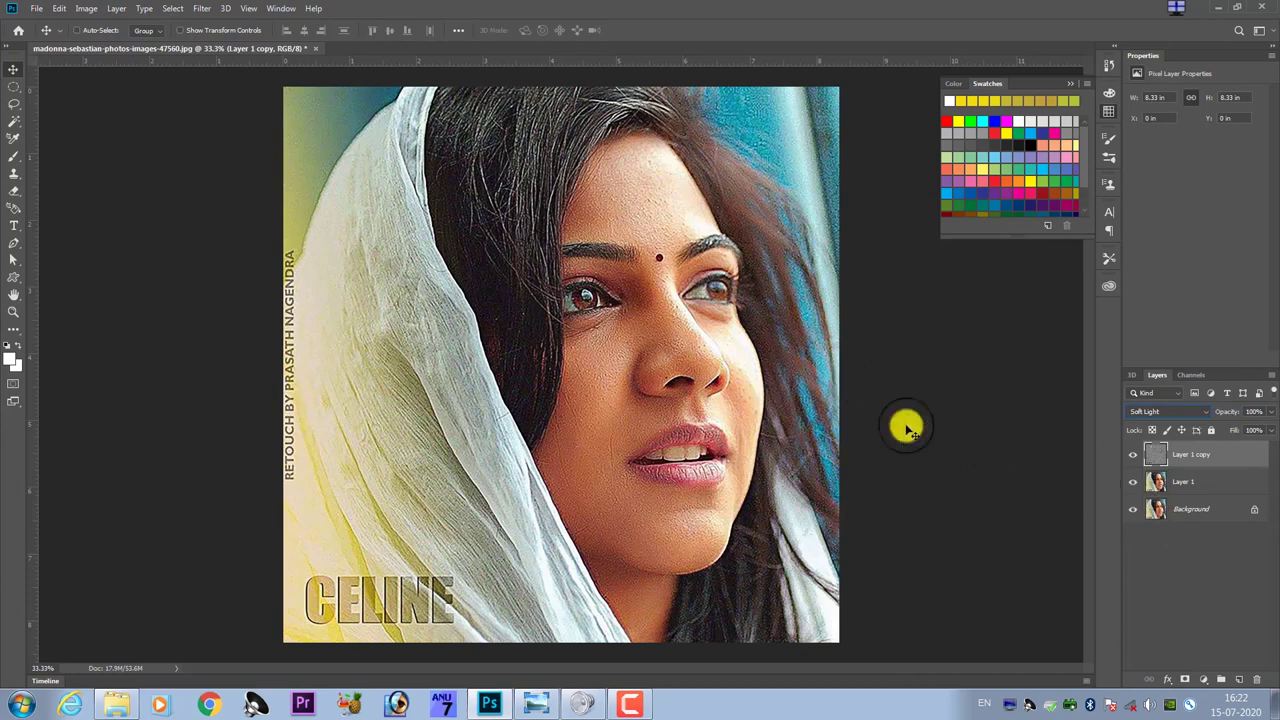
pyautogui.click(1134, 455)
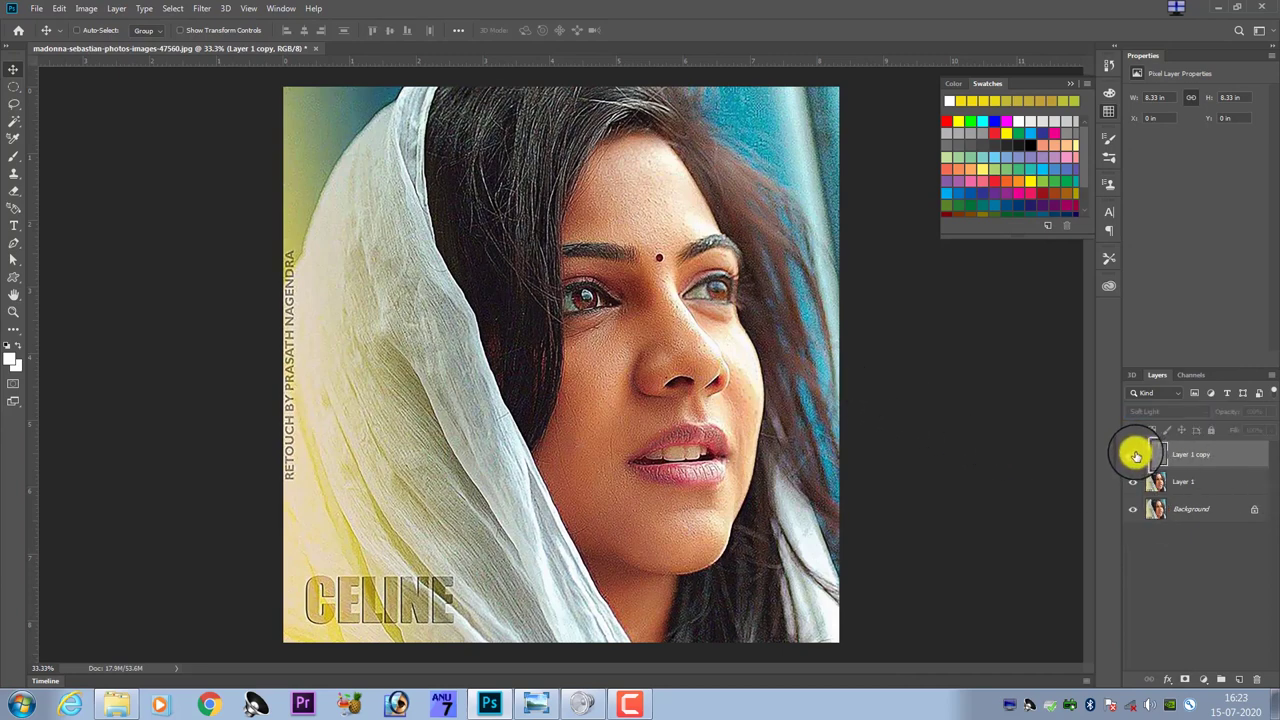
pyautogui.click(1134, 455)
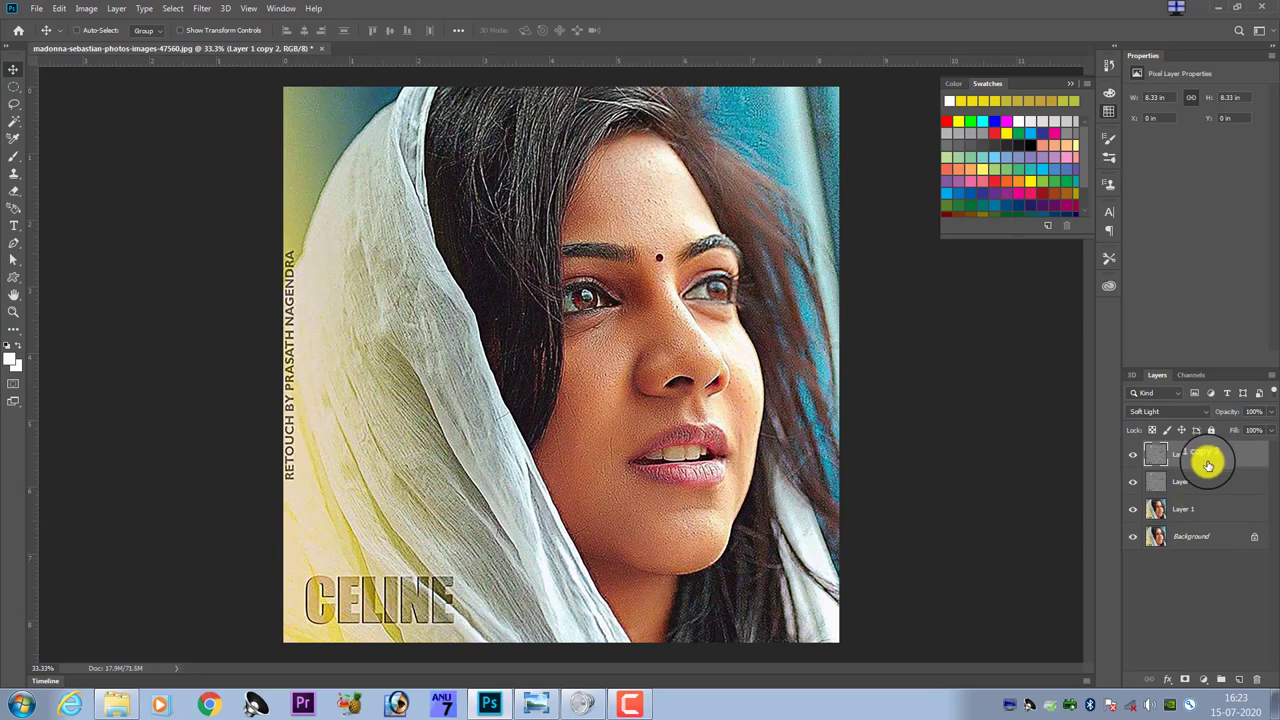
pyautogui.hotkey('ctrl', 'j')
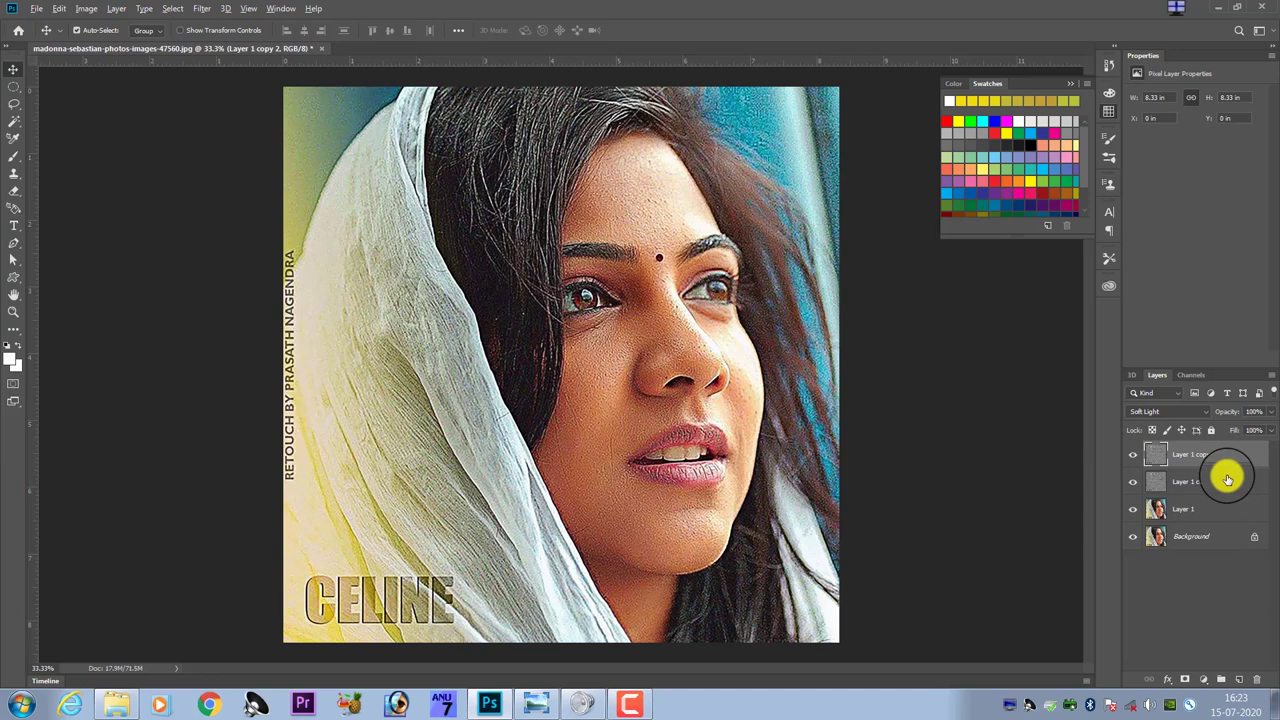
pyautogui.hotkey('ctrl', 'alt', 'shift', 'e')
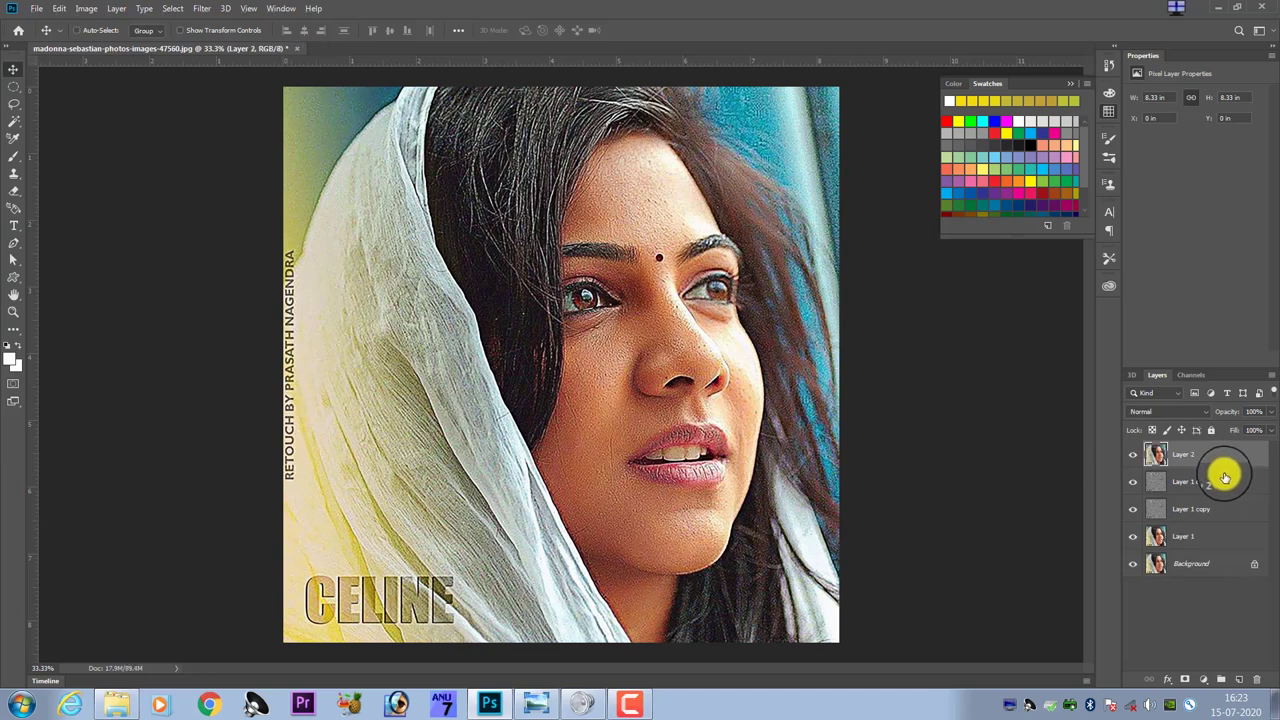
# - Apply Unsharp Mask to Layer 2: amount 98%, radius 8.9 pixels, threshold 88 levels
pyautogui.click(202, 9)
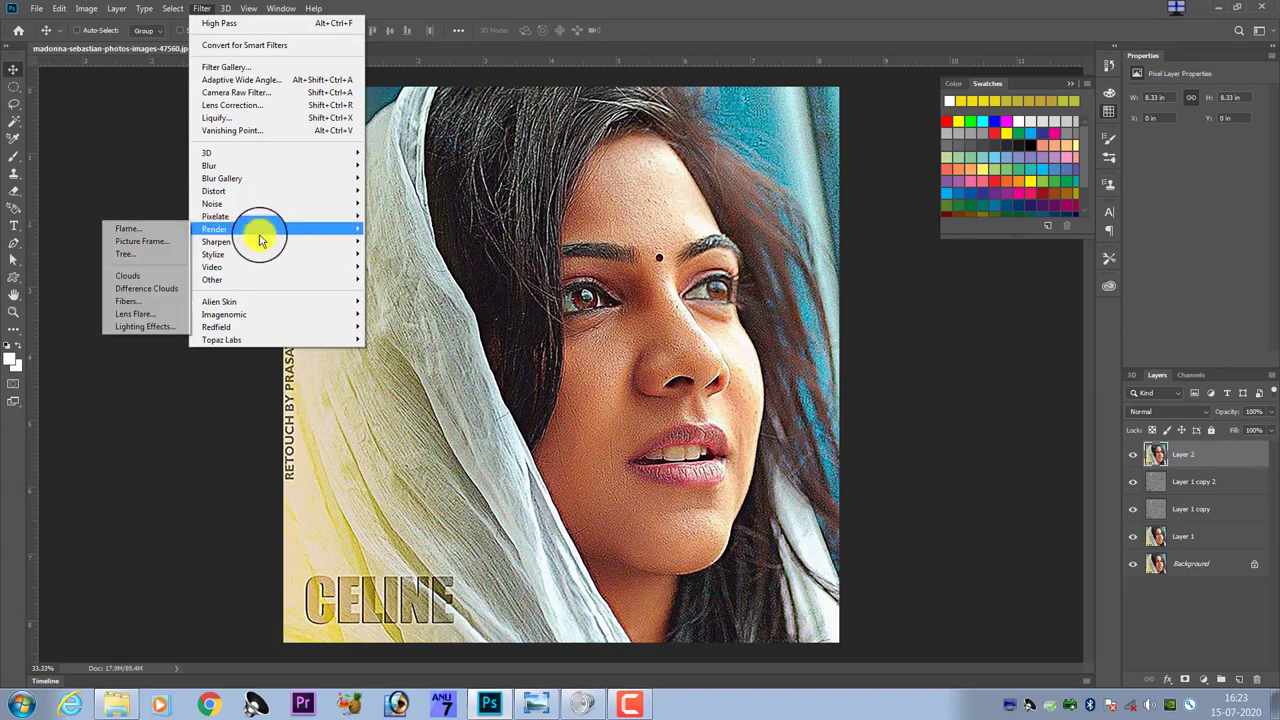
pyautogui.moveTo(216, 242)
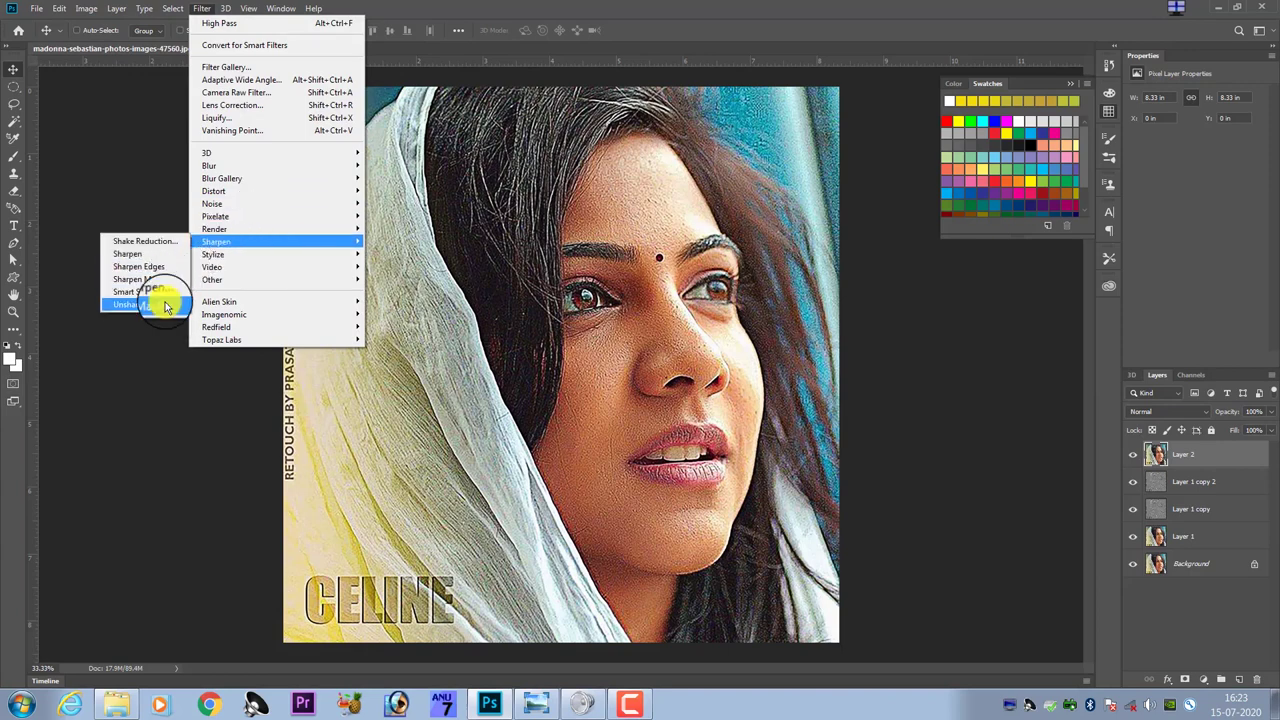
pyautogui.click(166, 305)
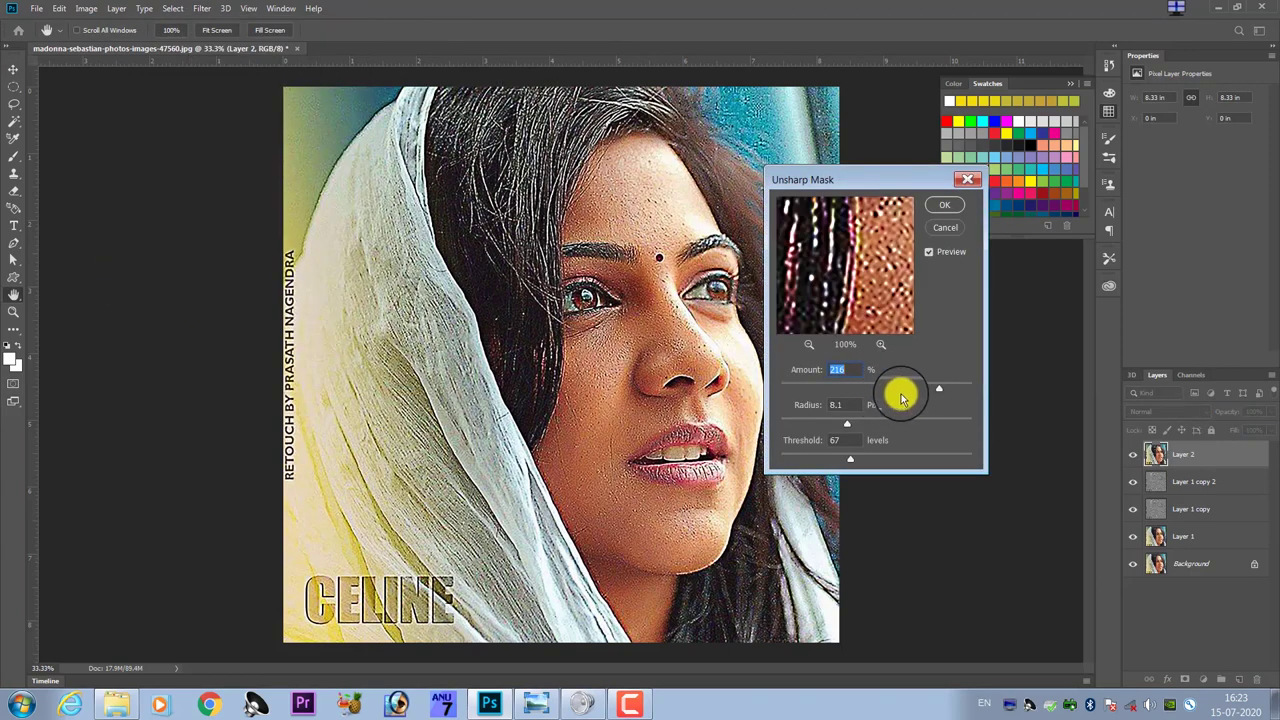
pyautogui.moveTo(938, 388); pyautogui.dragTo(882, 390)
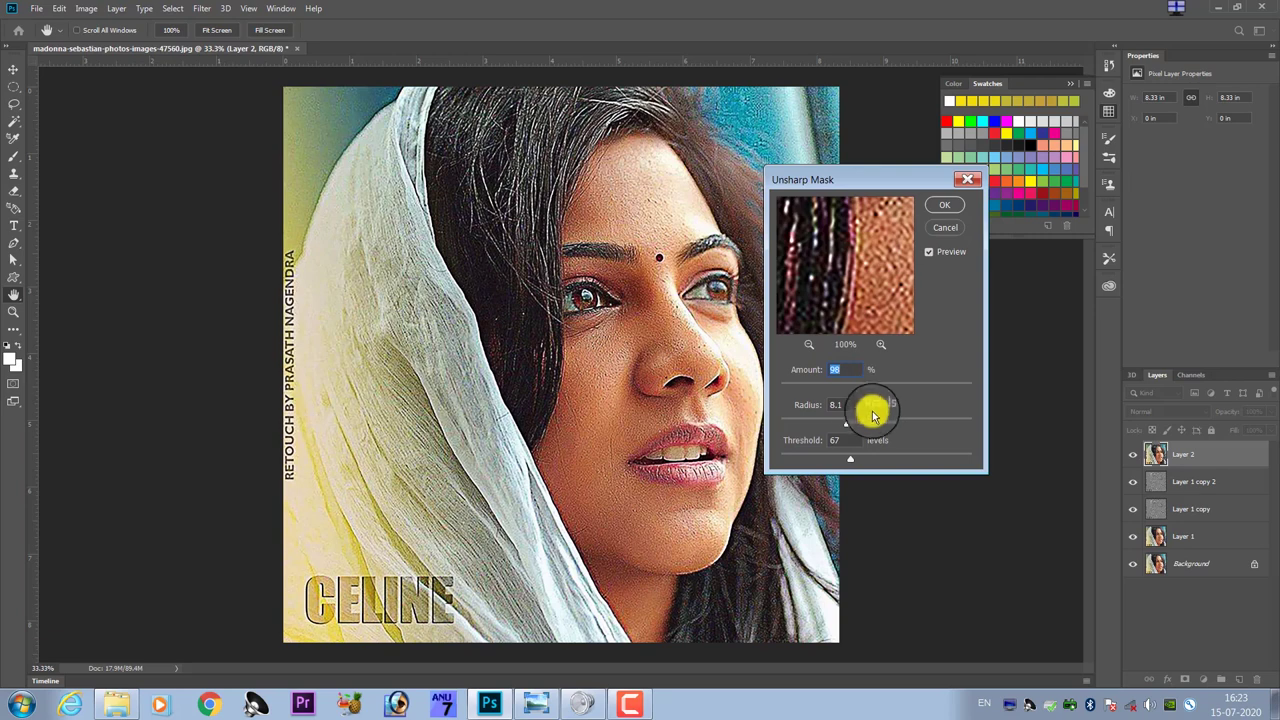
pyautogui.moveTo(848, 423)
pyautogui.mouseDown()
pyautogui.moveTo(946, 420)
pyautogui.moveTo(799, 428)
pyautogui.moveTo(851, 428)
pyautogui.mouseUp()
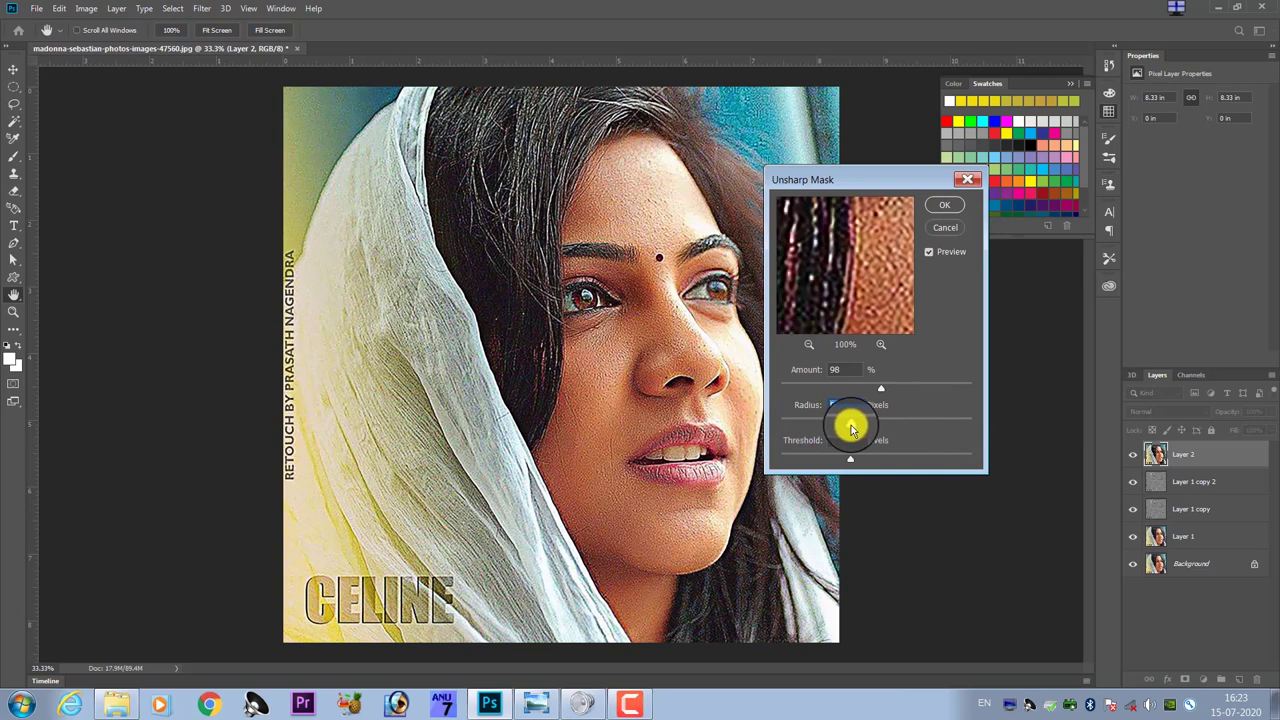
pyautogui.moveTo(845, 428)
pyautogui.mouseDown()
pyautogui.moveTo(903, 458)
pyautogui.moveTo(965, 462)
pyautogui.moveTo(777, 466)
pyautogui.mouseUp()
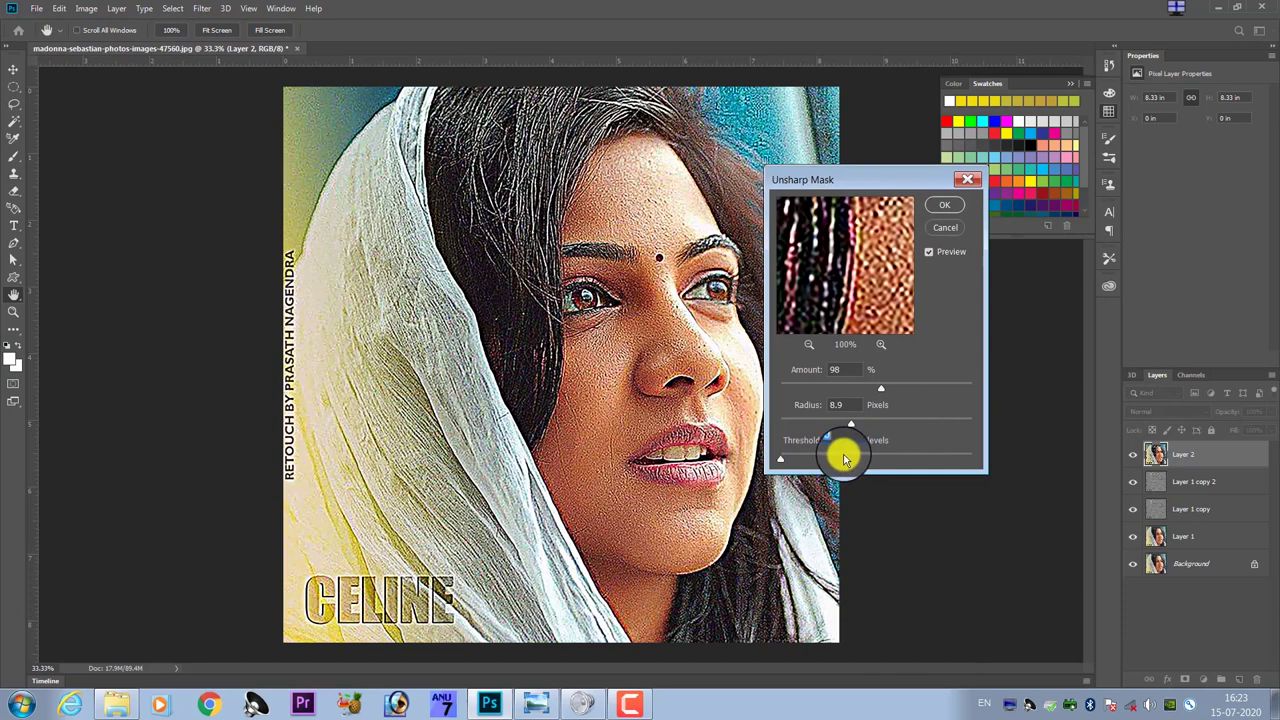
pyautogui.moveTo(839, 460)
pyautogui.mouseDown()
pyautogui.moveTo(820, 471)
pyautogui.moveTo(829, 451)
pyautogui.moveTo(872, 460)
pyautogui.mouseUp()
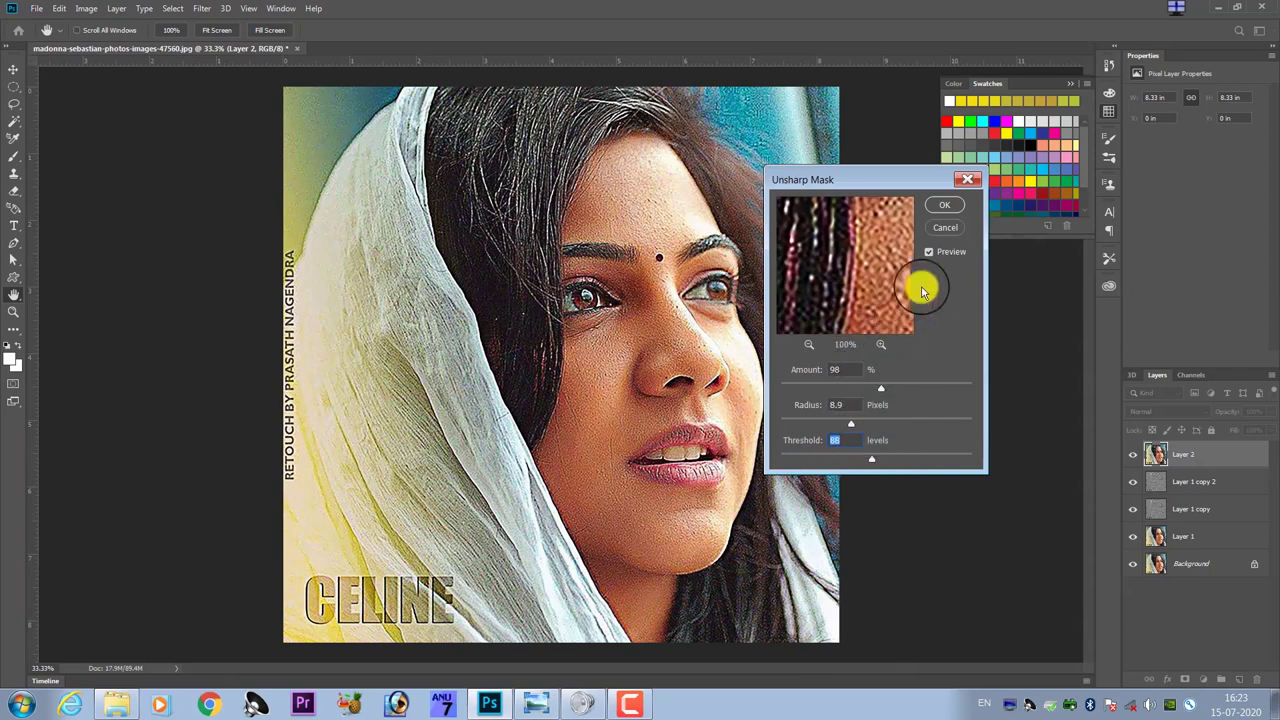
pyautogui.click(945, 210)
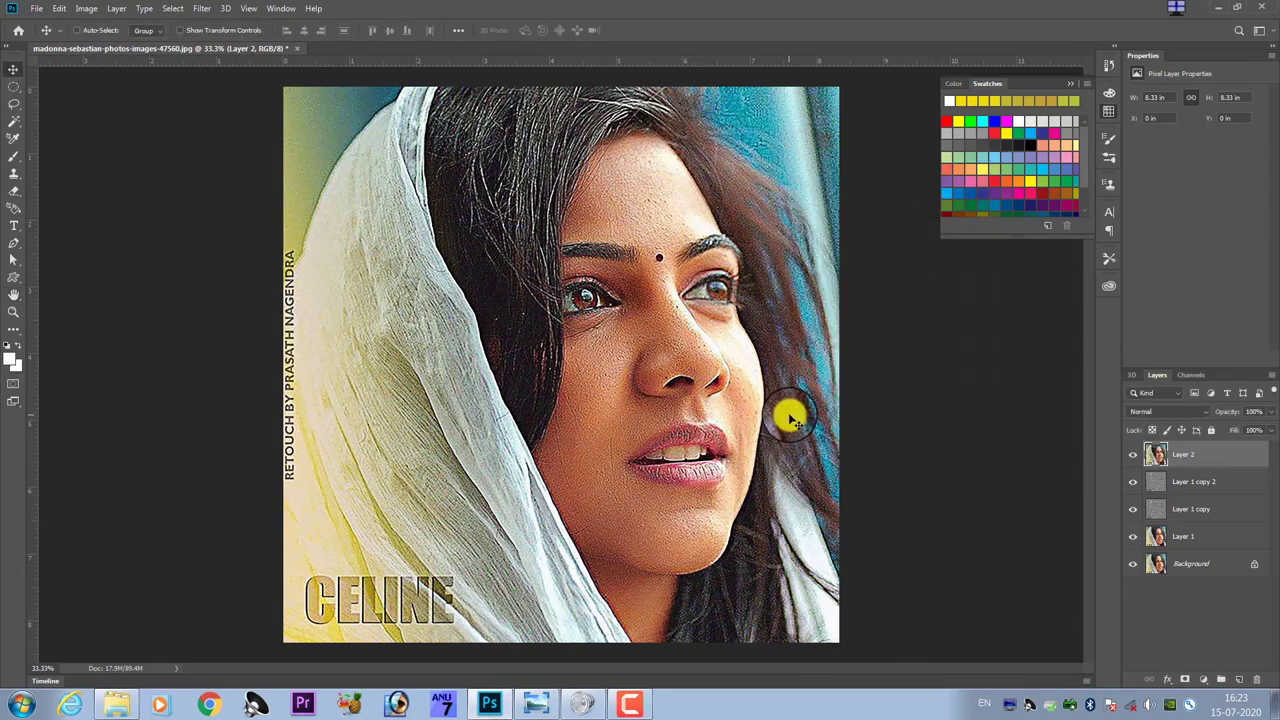
# - Zoom to 200% on the nose and smudge the skin beside it up toward the eye corner
pyautogui.scroll(2, 566, 366)
pyautogui.scroll(3, 795, 360)
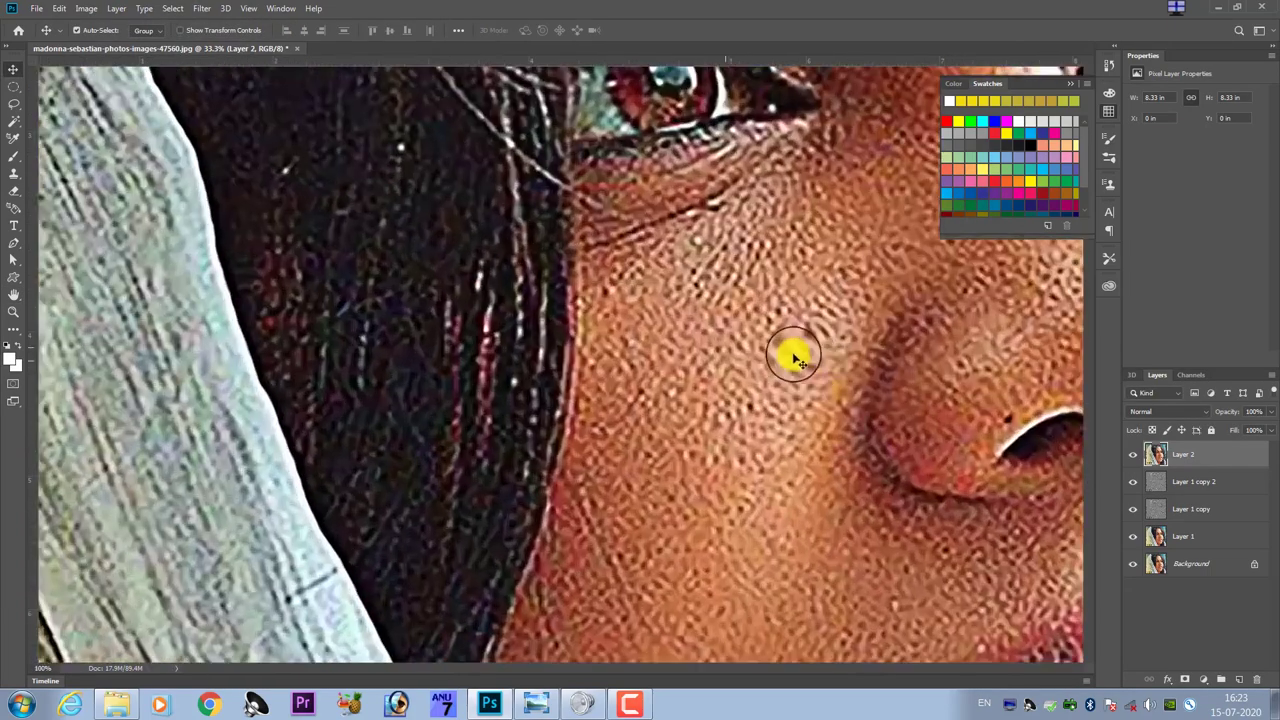
pyautogui.scroll(2, 795, 360)
pyautogui.moveTo(714, 371); pyautogui.dragTo(520, 409)
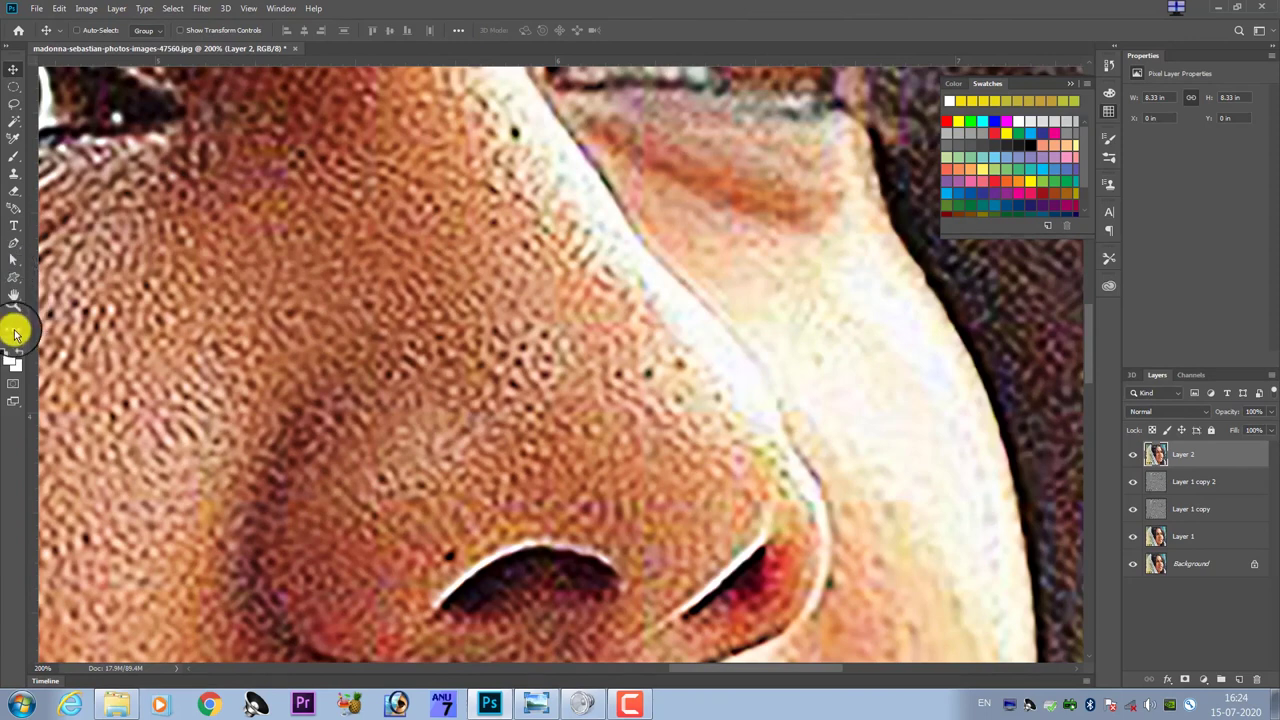
pyautogui.click(15, 333)
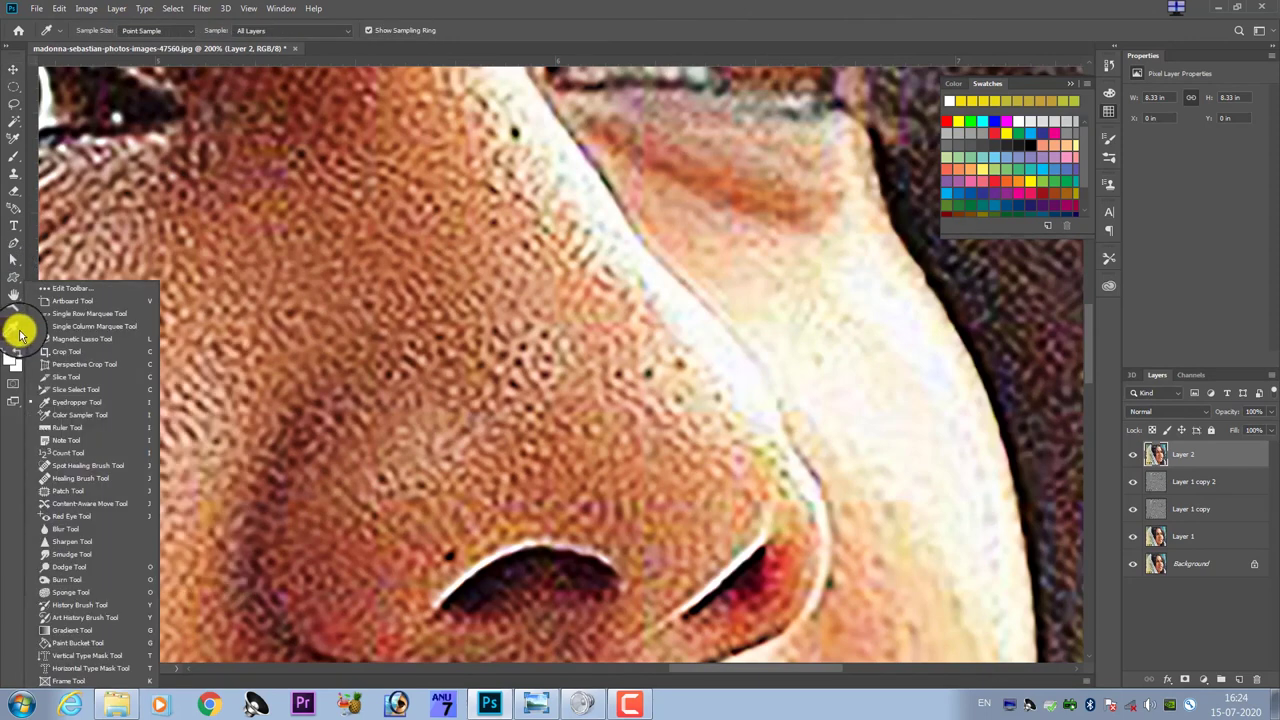
pyautogui.click(100, 556)
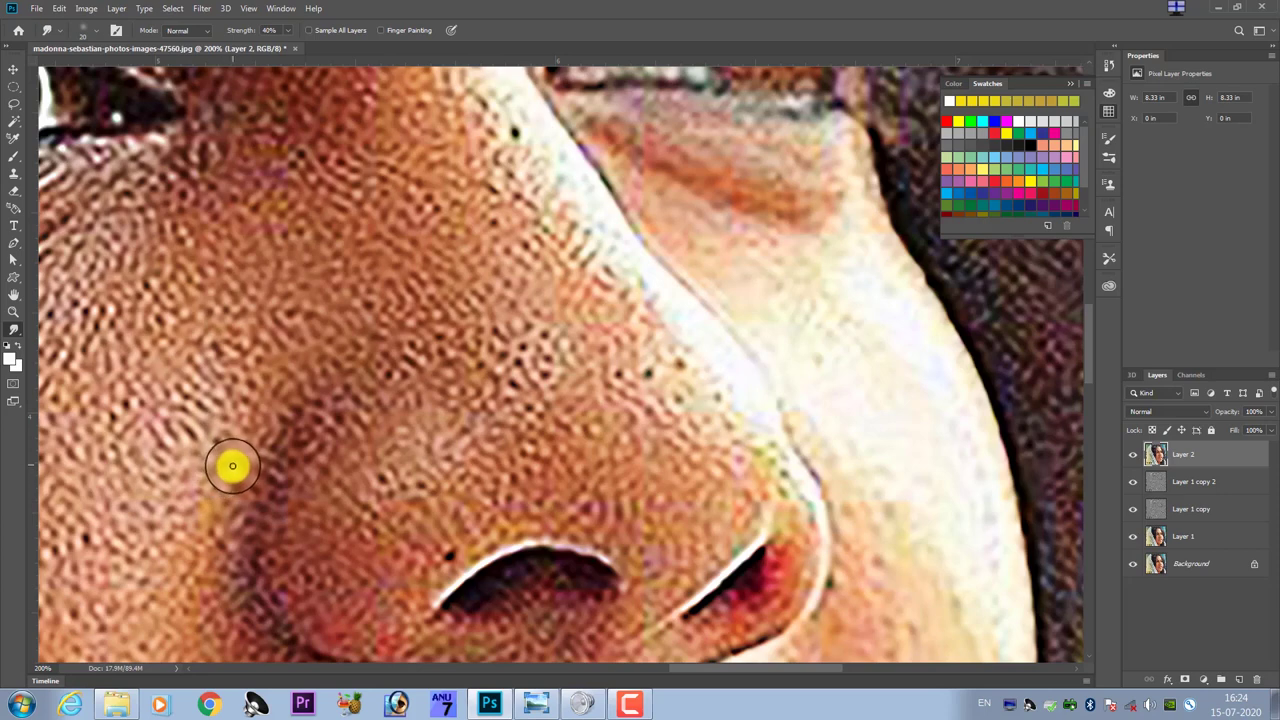
pyautogui.moveTo(214, 453)
pyautogui.mouseDown()
pyautogui.moveTo(337, 525)
pyautogui.moveTo(389, 503)
pyautogui.mouseUp()
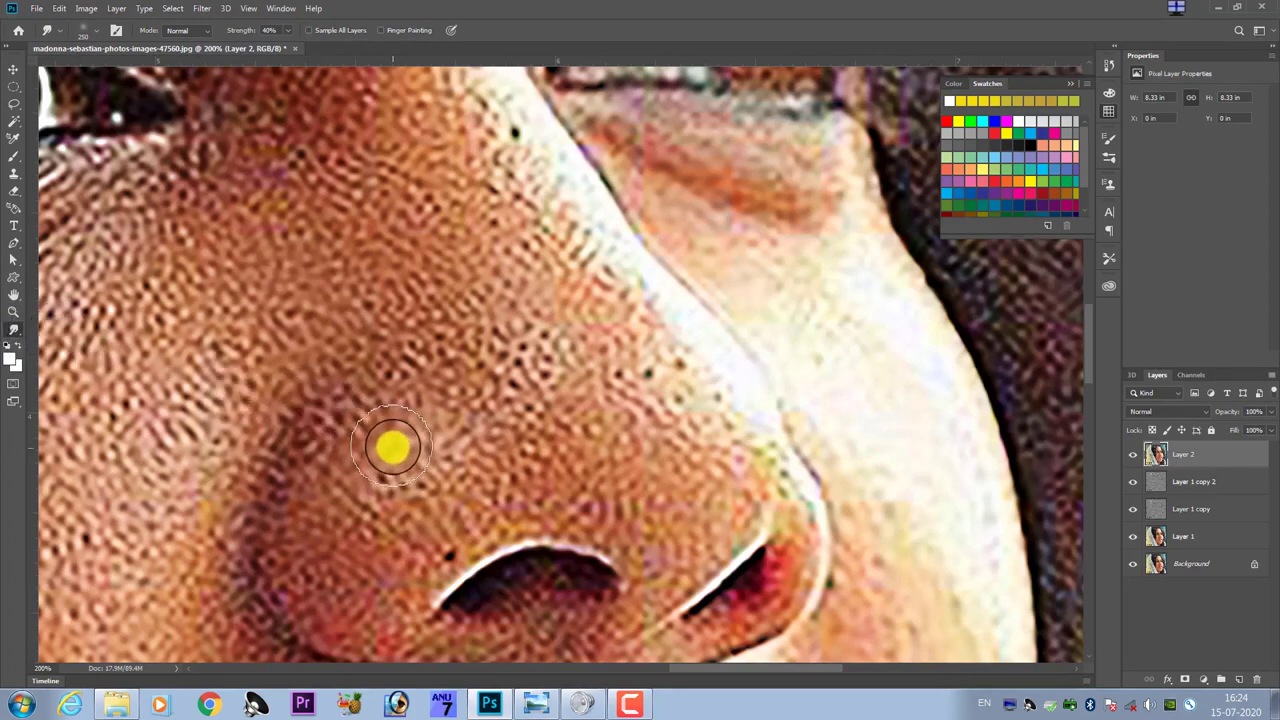
pyautogui.moveTo(391, 449); pyautogui.dragTo(374, 426)
pyautogui.moveTo(207, 158); pyautogui.dragTo(121, 76)
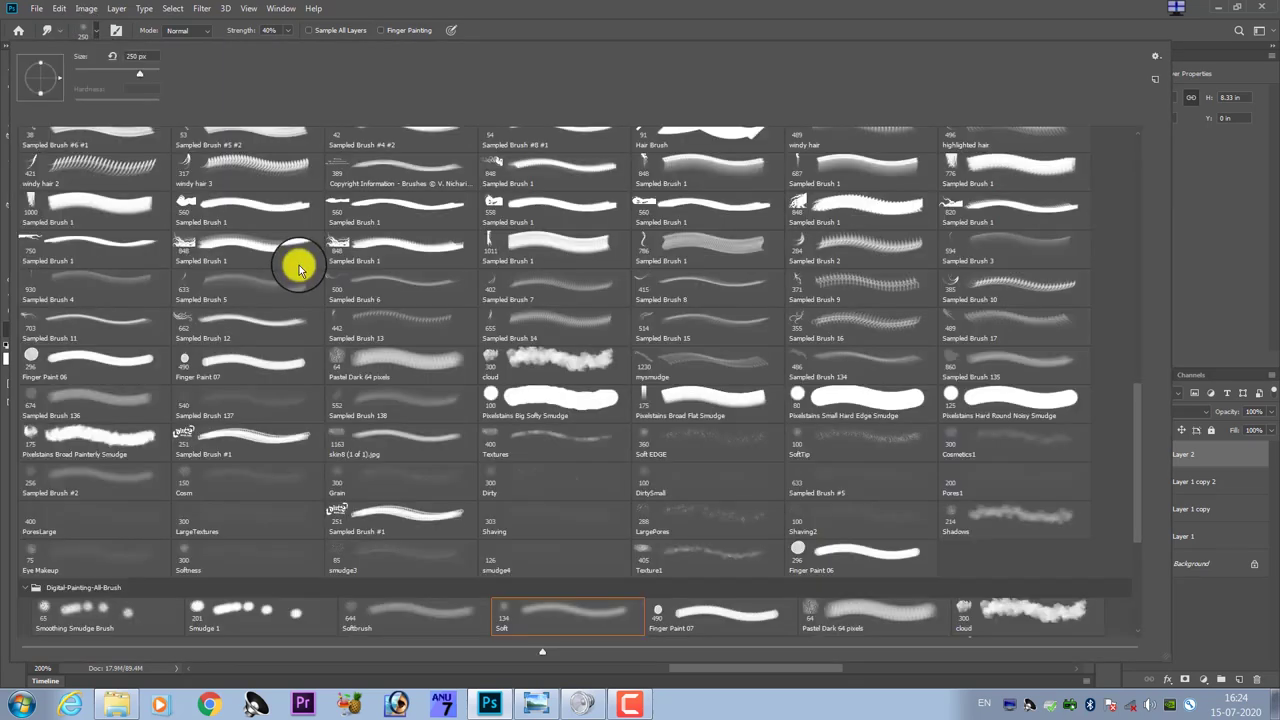
# - Choose the 65 px Smoothing Smudge Brush preset and close the preset picker
pyautogui.scroll(-1, 354, 580)
pyautogui.scroll(-1, 154, 620)
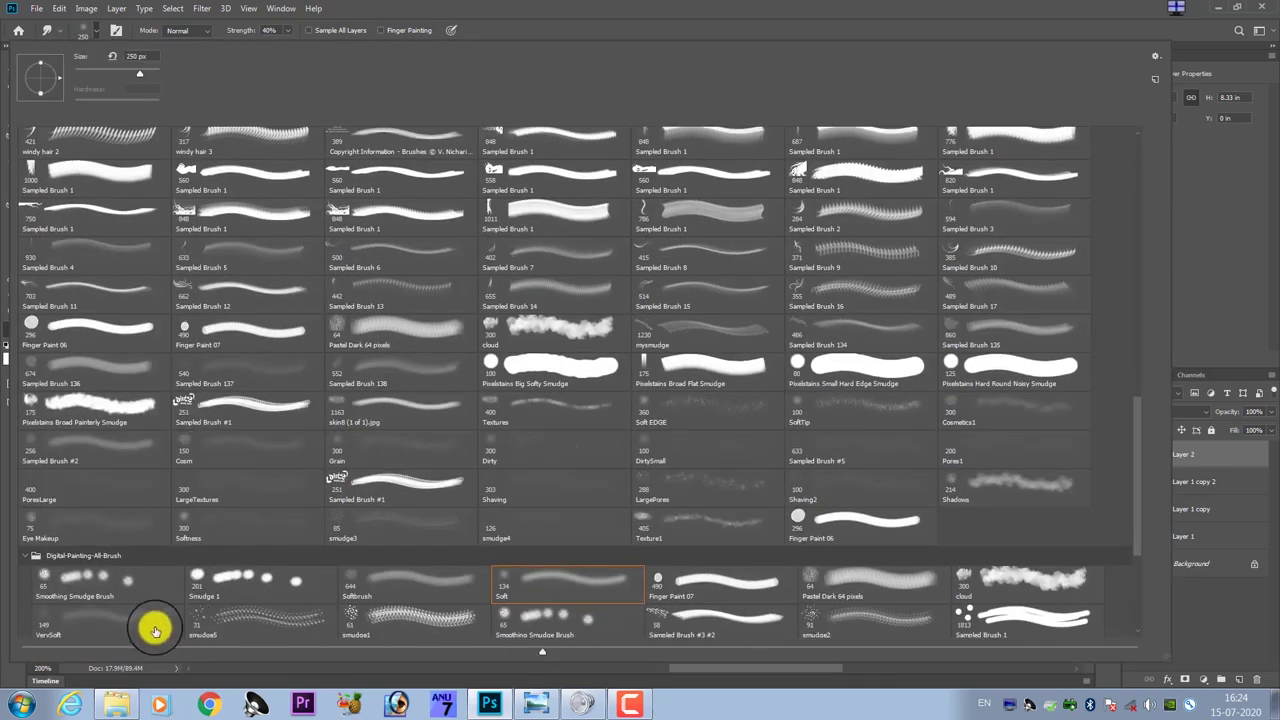
pyautogui.click(127, 579)
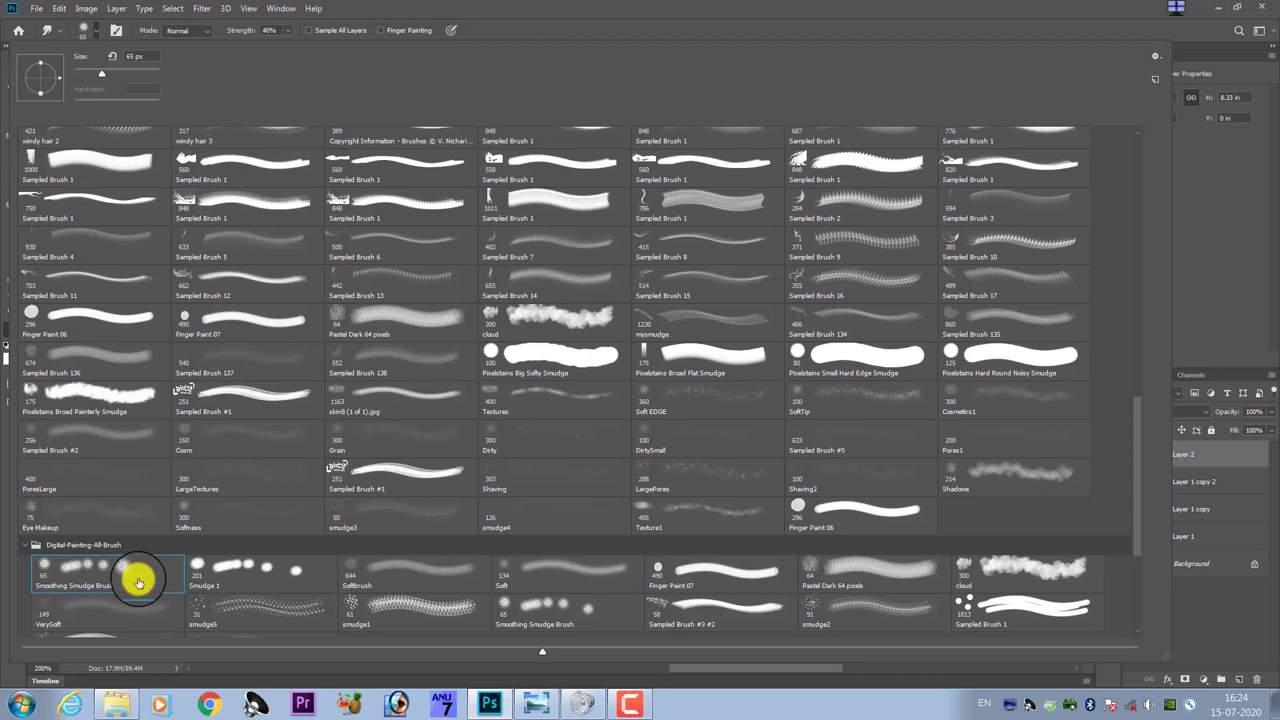
pyautogui.doubleClick(138, 582)
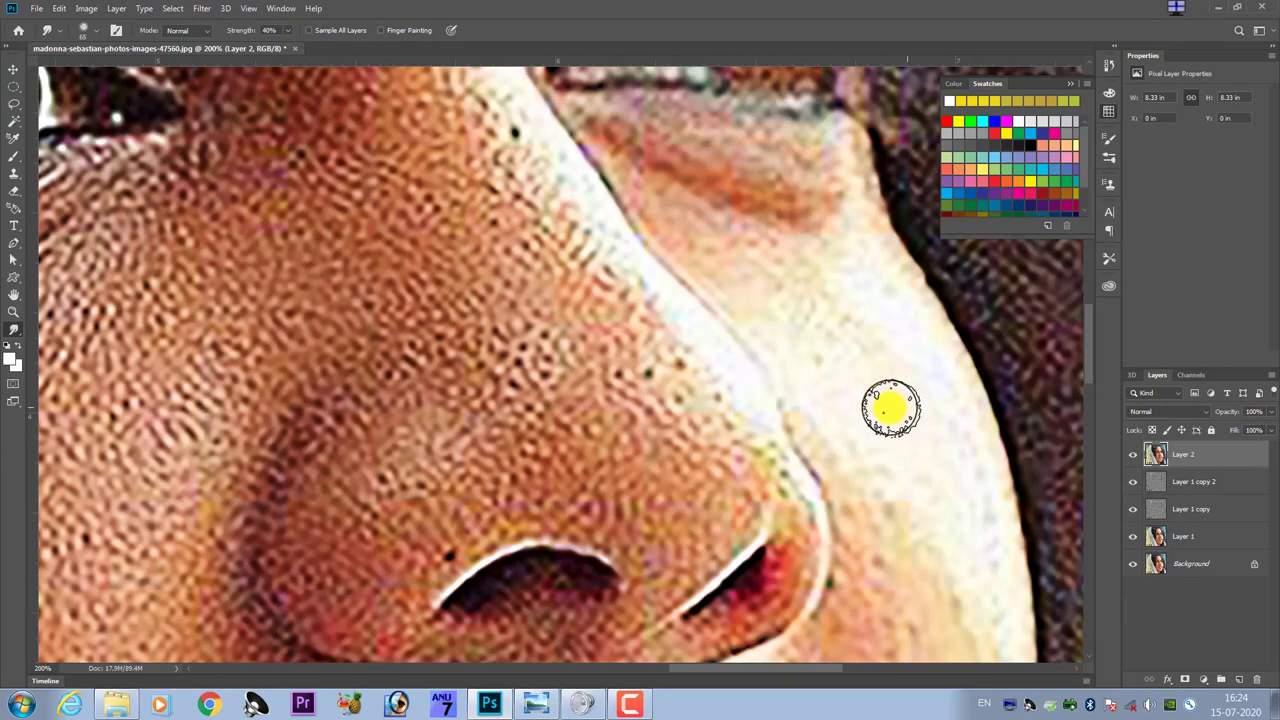
# - Set smudge strength to 45% and smooth the grainy skin above the nostril at 400% zoom
pyautogui.click(289, 52)
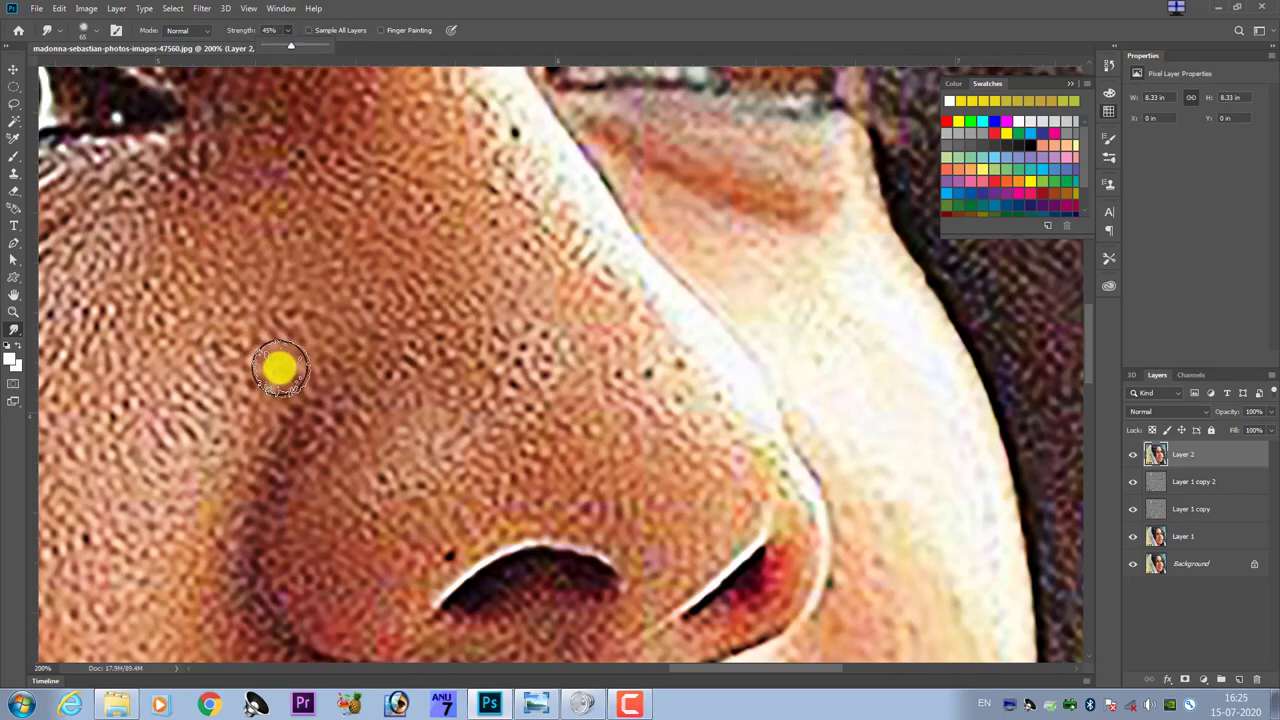
pyautogui.scroll(2, 280, 370)
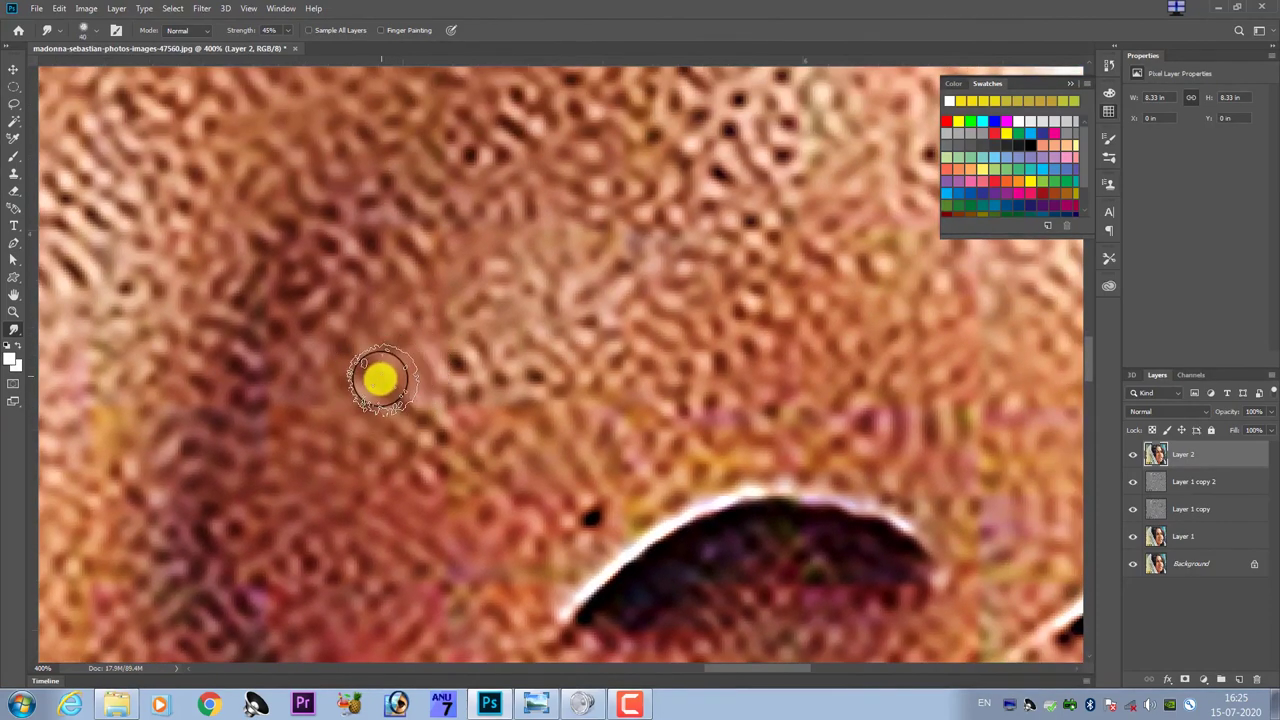
pyautogui.moveTo(382, 380); pyautogui.dragTo(494, 396)
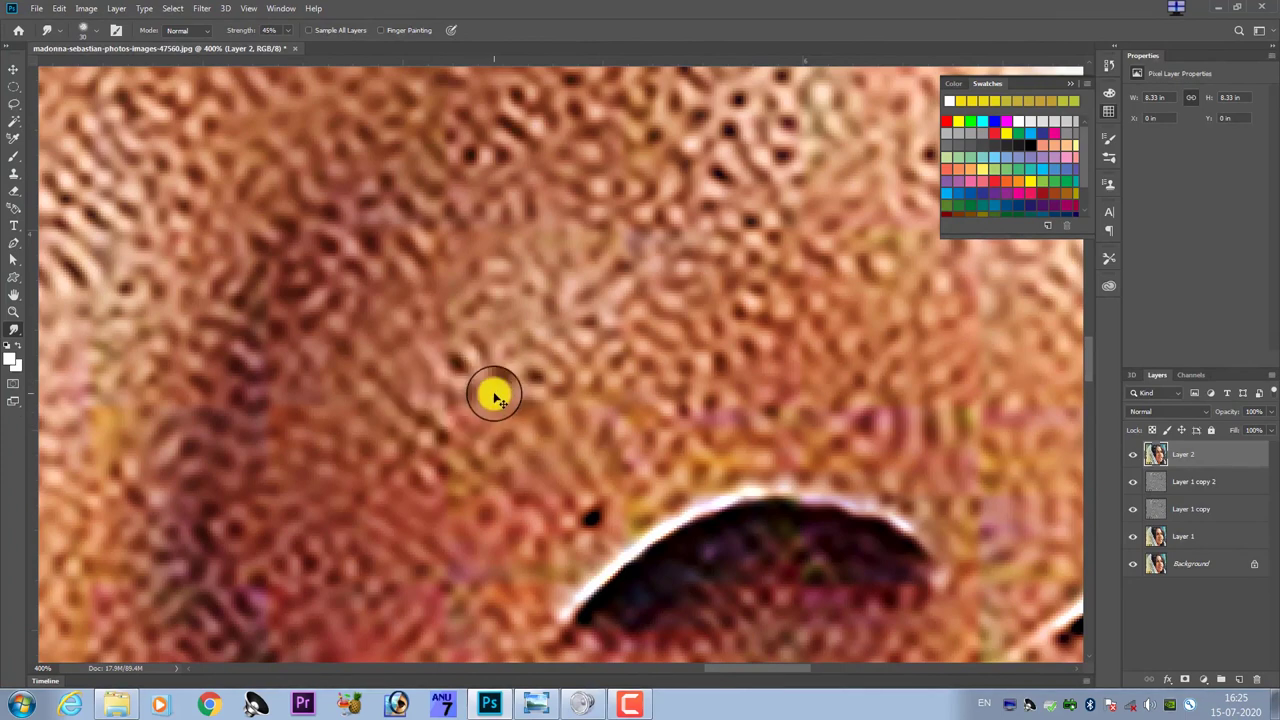
pyautogui.click(115, 33)
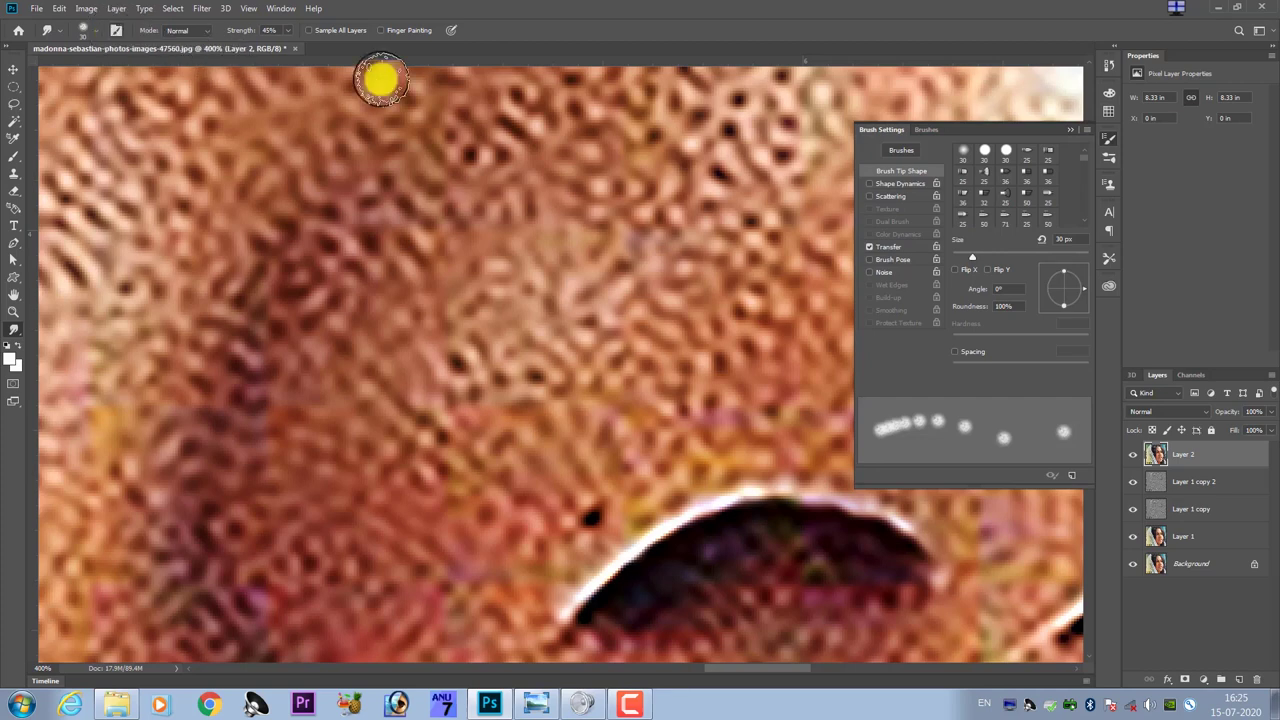
# - Enable brush Spacing and reduce it for smoother smudge strokes
pyautogui.click(281, 8)
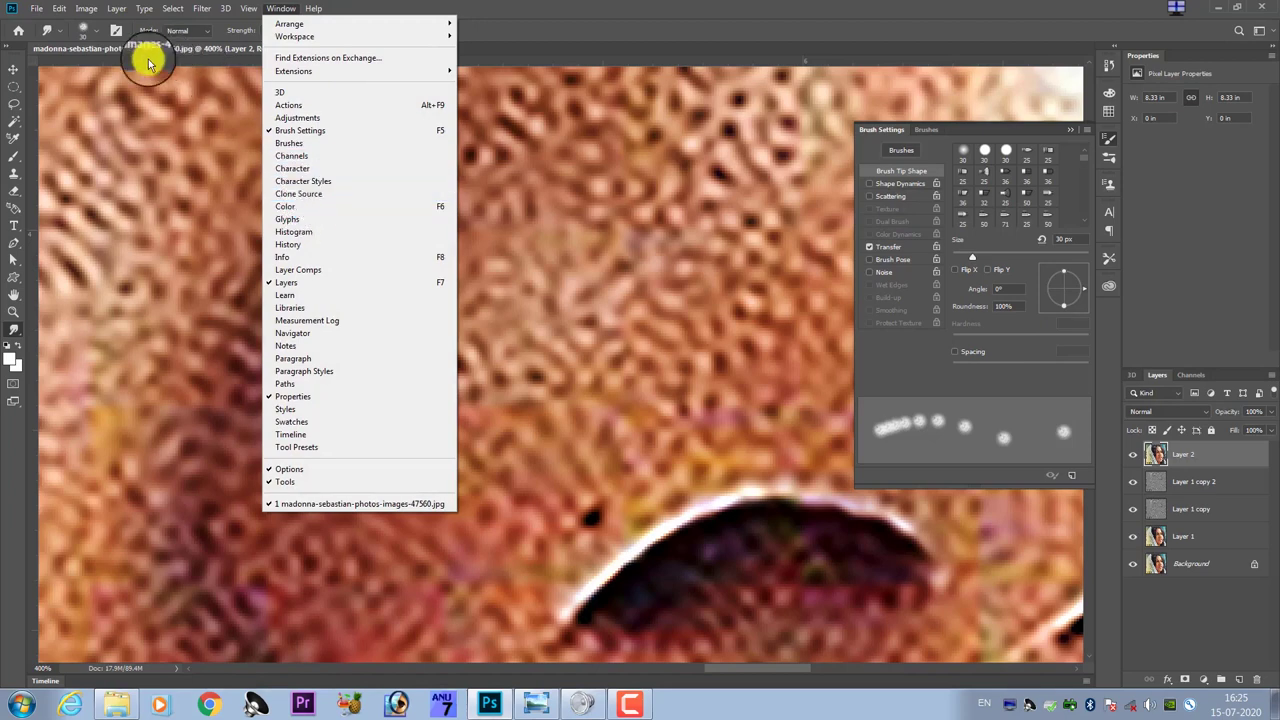
pyautogui.click(102, 45)
pyautogui.click(113, 33)
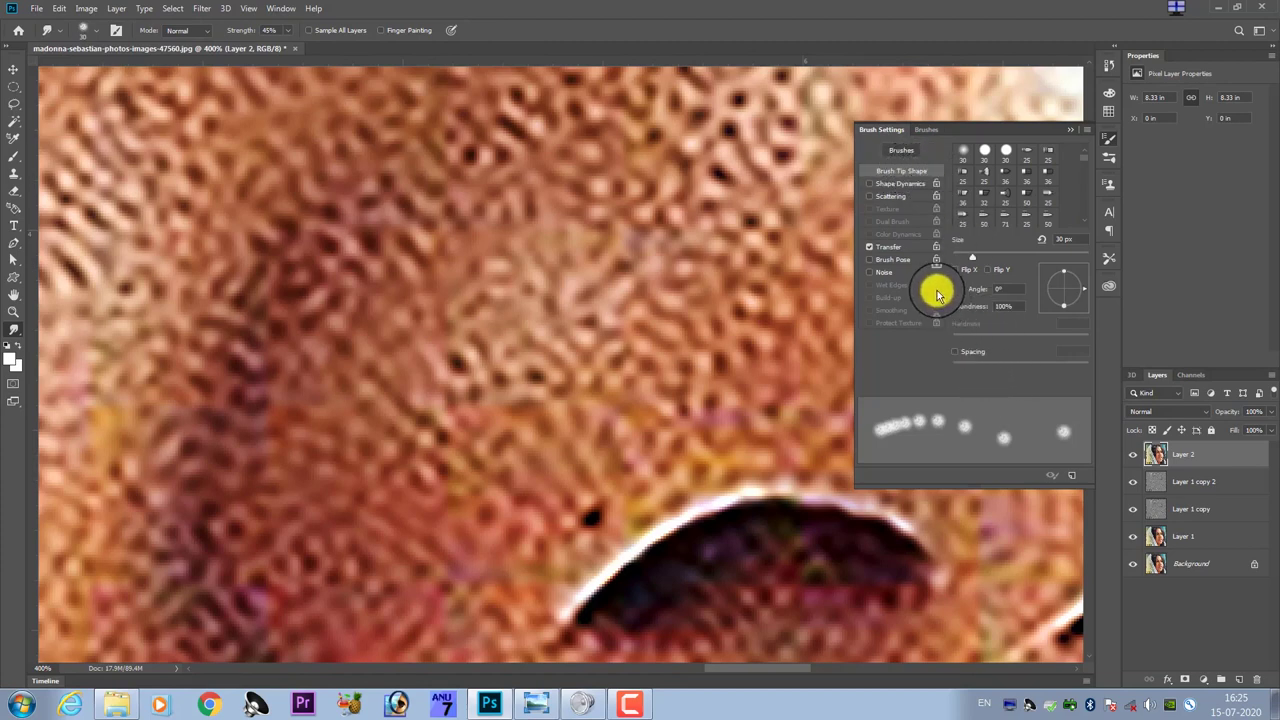
pyautogui.click(955, 352)
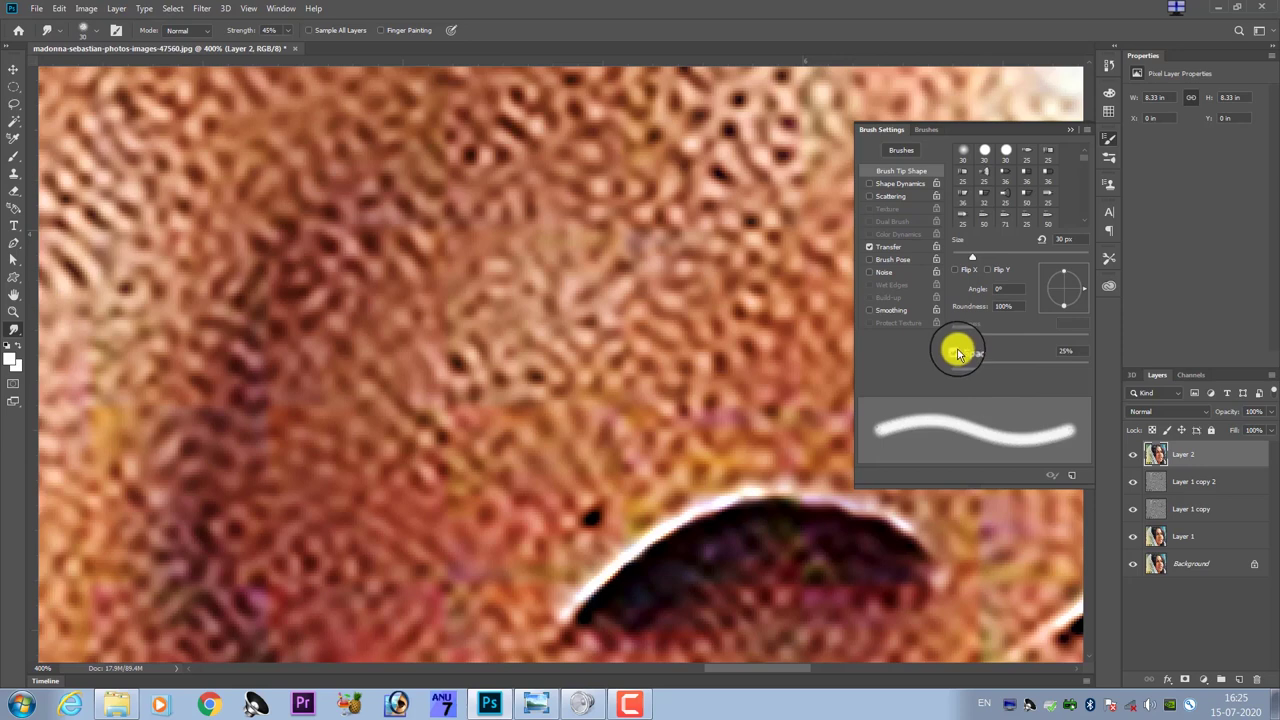
pyautogui.moveTo(960, 363)
pyautogui.mouseDown()
pyautogui.moveTo(960, 375)
pyautogui.moveTo(988, 375)
pyautogui.mouseUp()
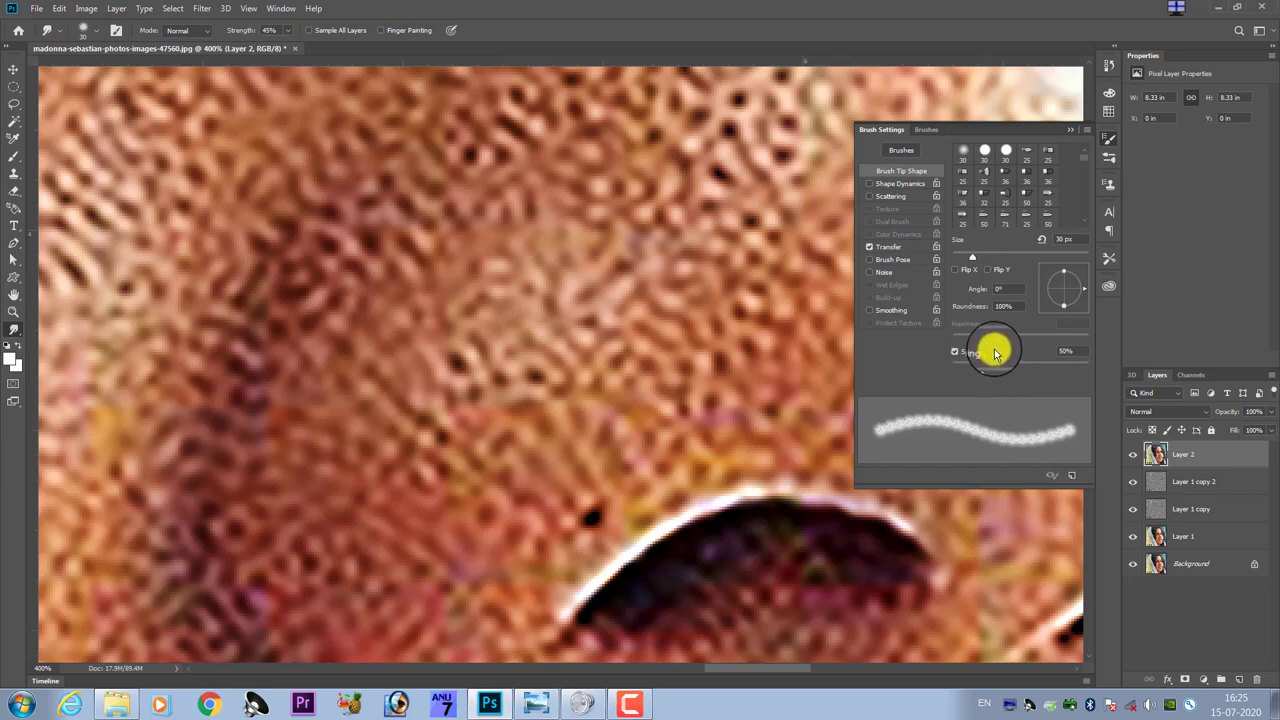
# - Set Shape Dynamics size jitter to Pen Pressure, nudge spacing up slightly, and close Brush Settings
pyautogui.click(897, 185)
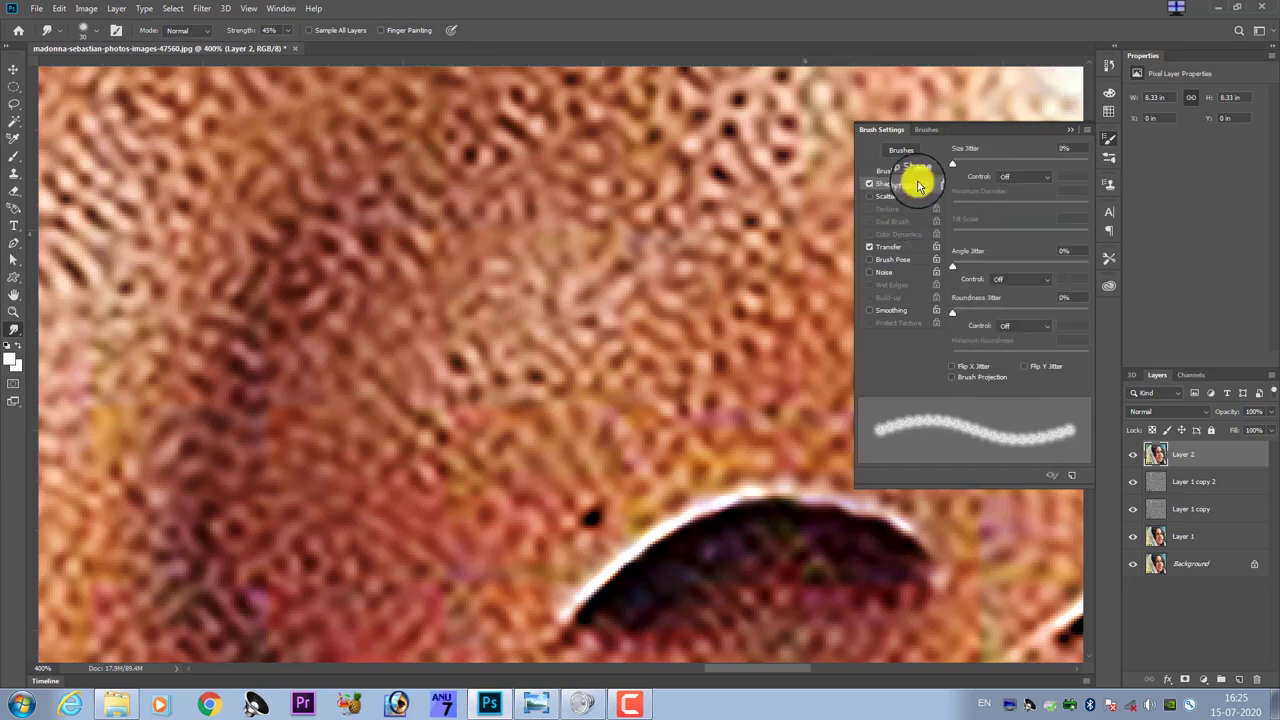
pyautogui.click(1013, 179)
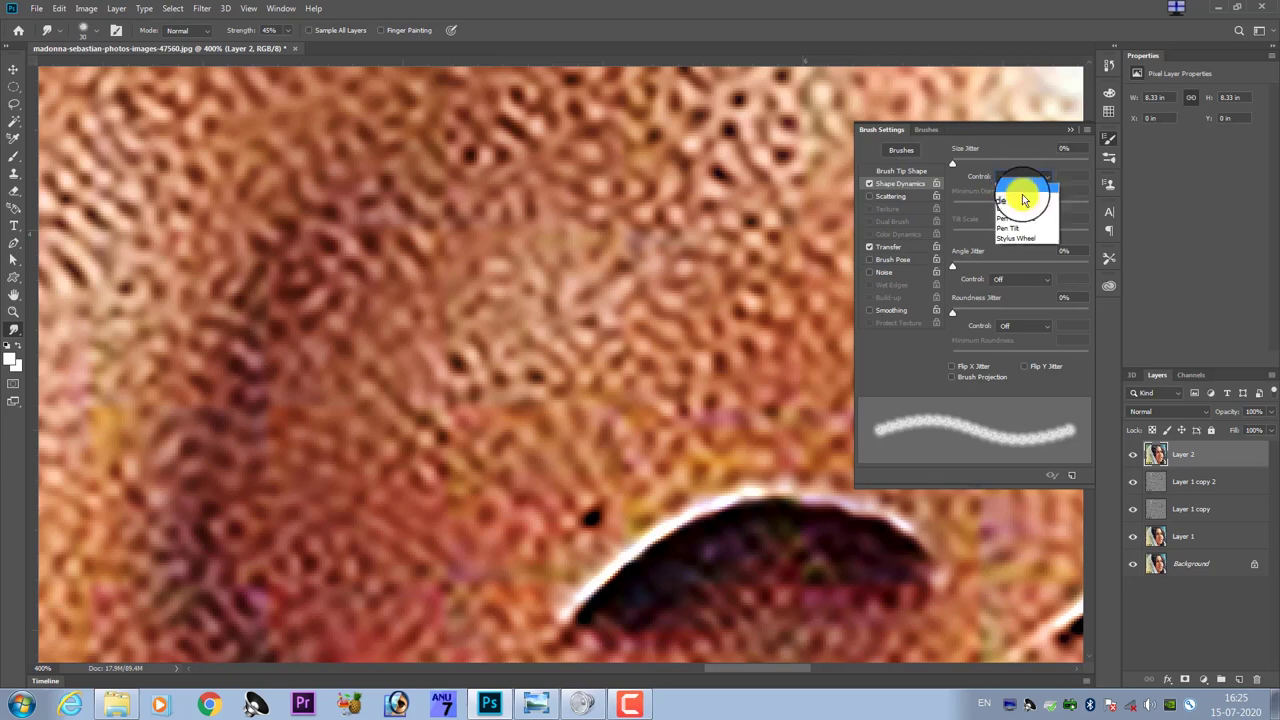
pyautogui.click(1030, 218)
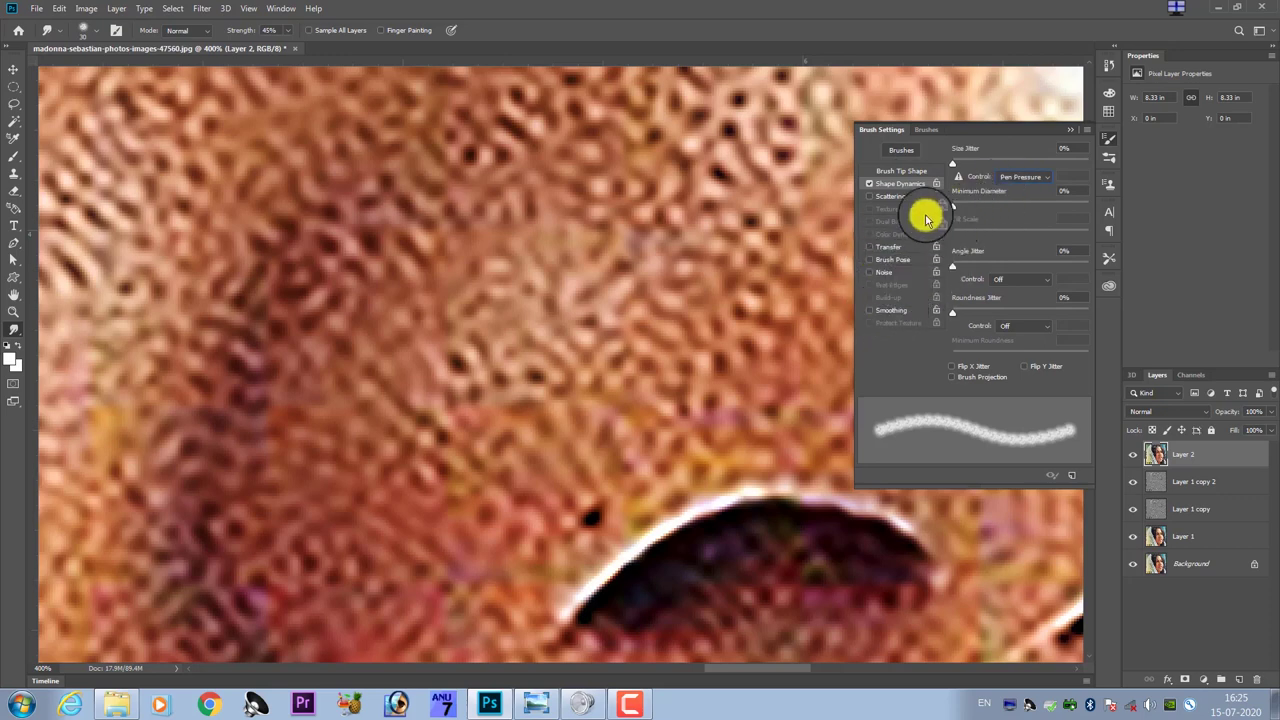
pyautogui.click(903, 174)
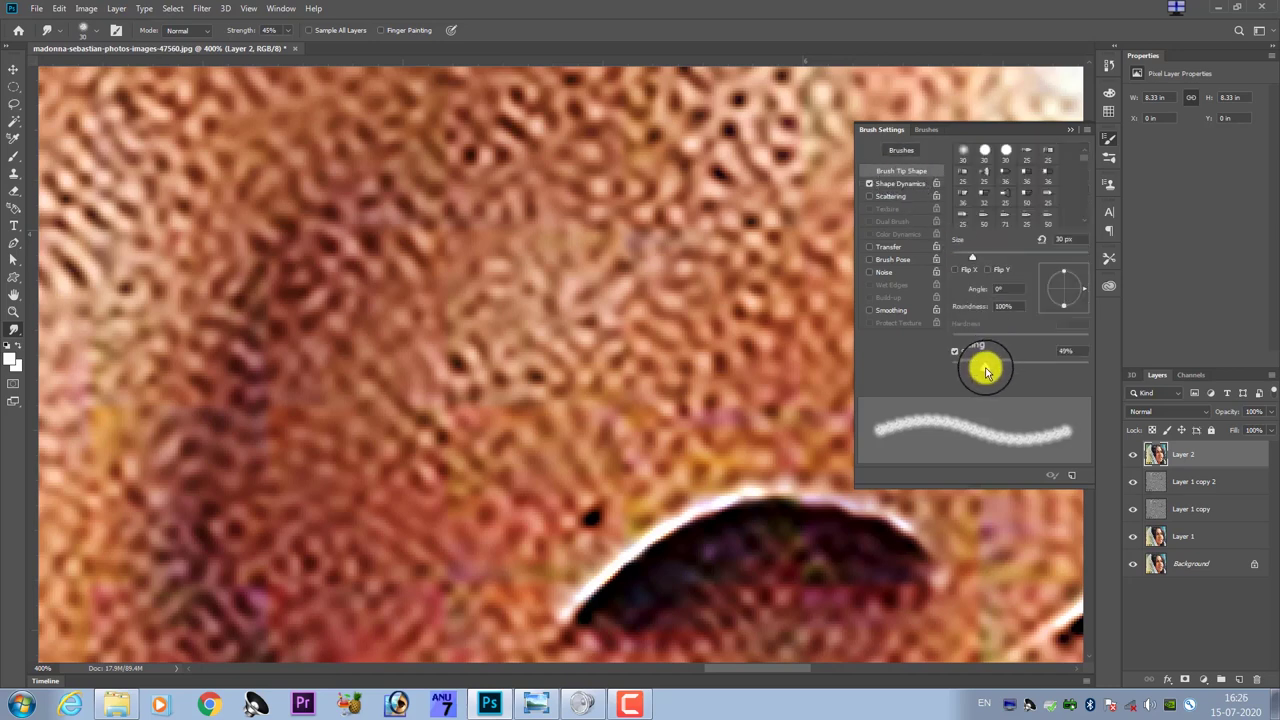
pyautogui.moveTo(985, 371); pyautogui.dragTo(989, 373)
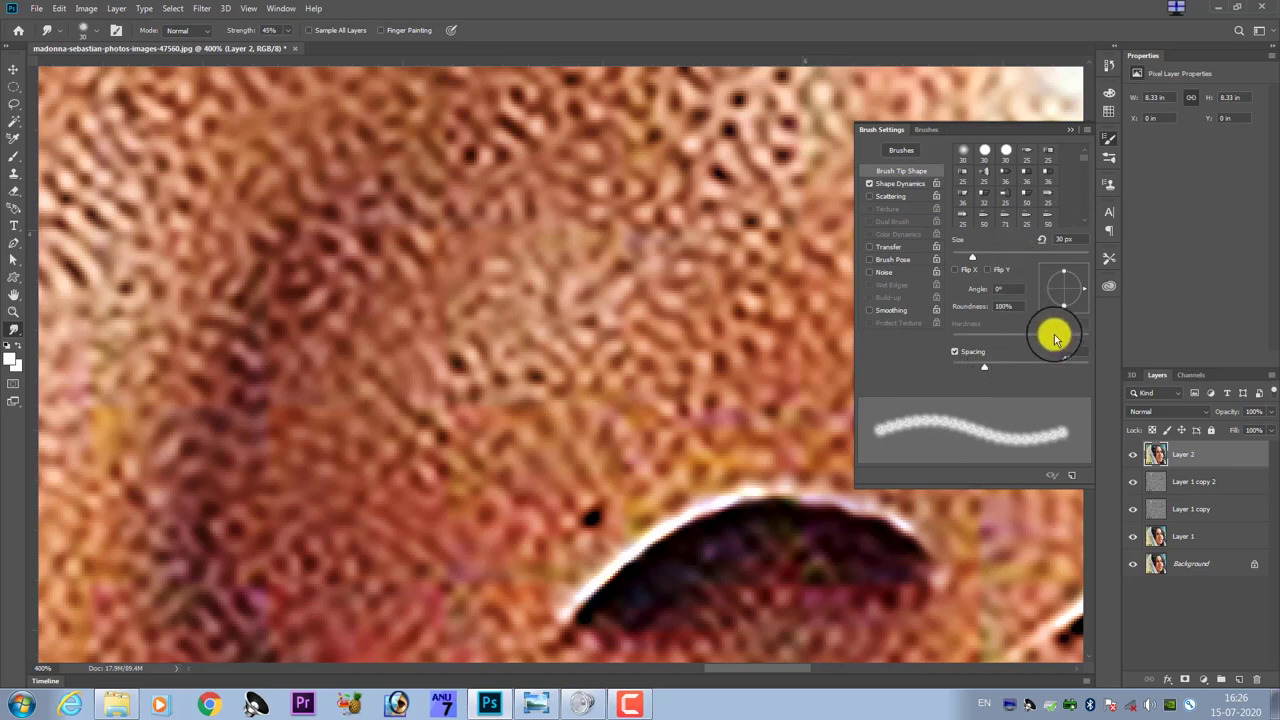
pyautogui.click(903, 187)
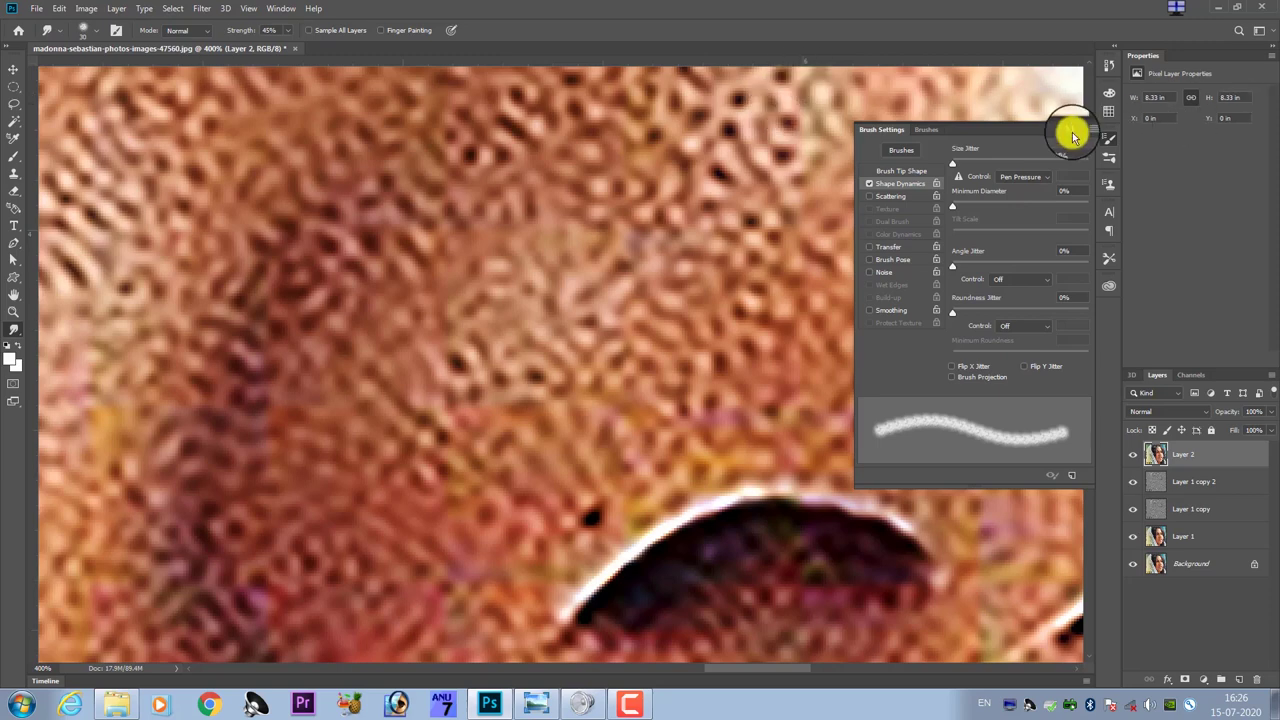
pyautogui.click(1072, 136)
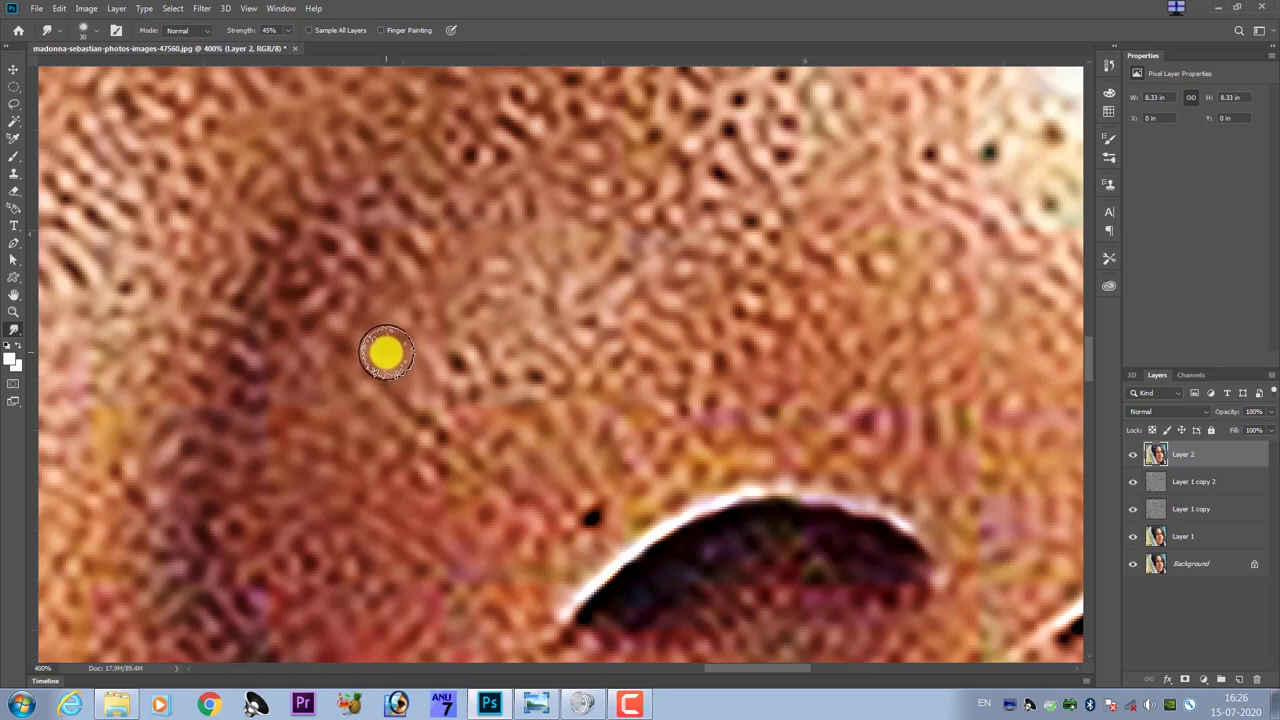
# - In full-screen view, smudge the skin above the nostril and along the nose's right side
pyautogui.press('f')
pyautogui.press('f')
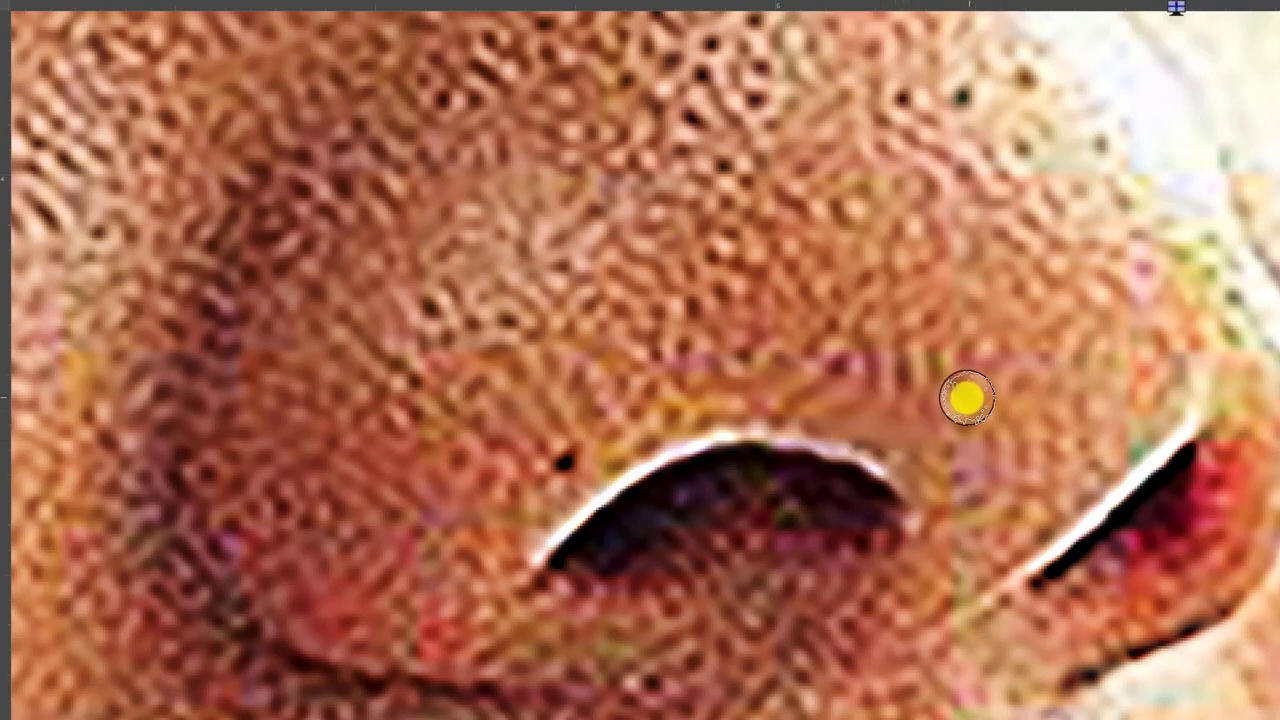
pyautogui.click(869, 384)
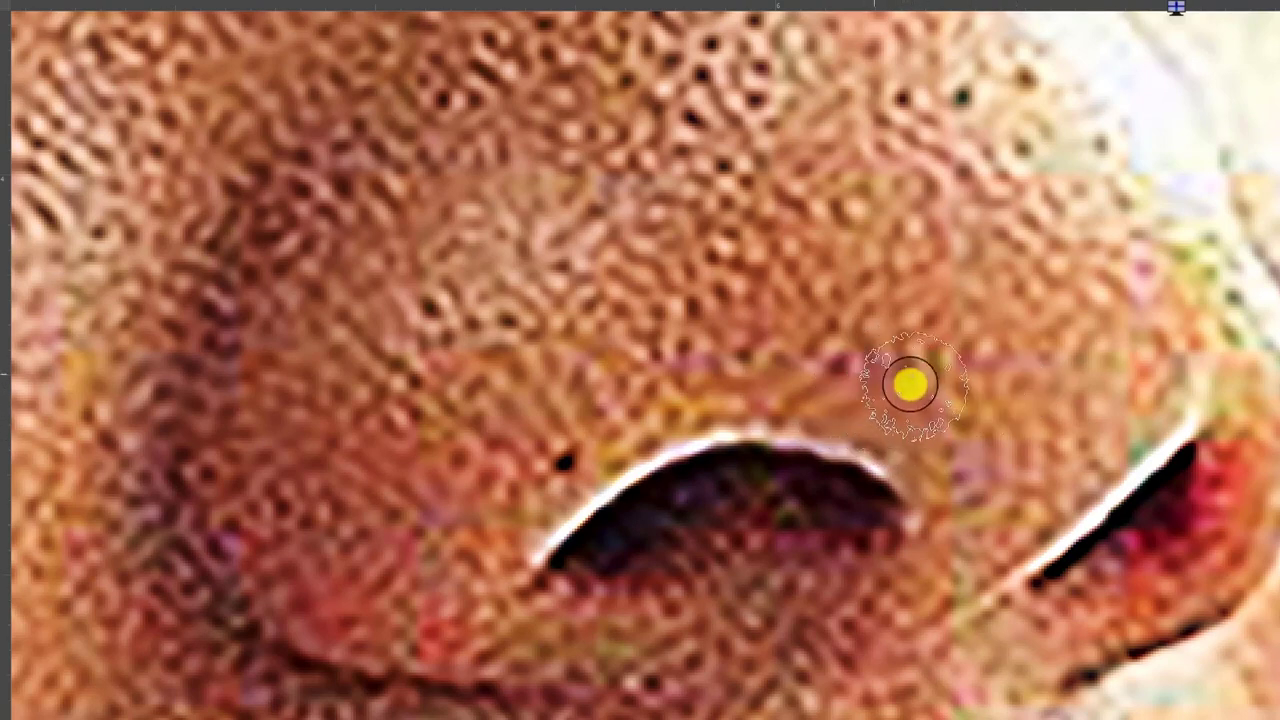
pyautogui.moveTo(889, 414)
pyautogui.mouseDown()
pyautogui.moveTo(856, 437)
pyautogui.moveTo(940, 428)
pyautogui.moveTo(940, 406)
pyautogui.moveTo(948, 491)
pyautogui.moveTo(933, 492)
pyautogui.moveTo(974, 529)
pyautogui.moveTo(1037, 486)
pyautogui.moveTo(977, 511)
pyautogui.moveTo(995, 545)
pyautogui.moveTo(1014, 537)
pyautogui.moveTo(923, 563)
pyautogui.moveTo(931, 520)
pyautogui.moveTo(871, 471)
pyautogui.moveTo(807, 381)
pyautogui.mouseUp()
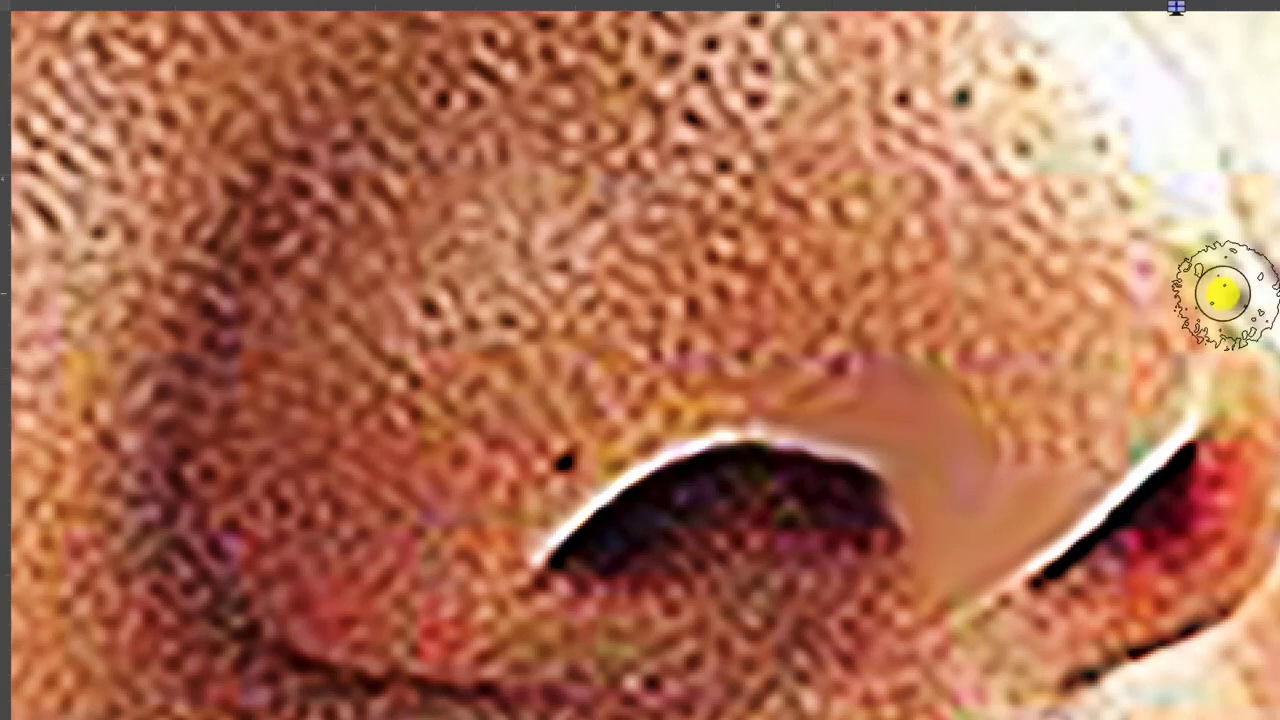
pyautogui.click(1241, 323)
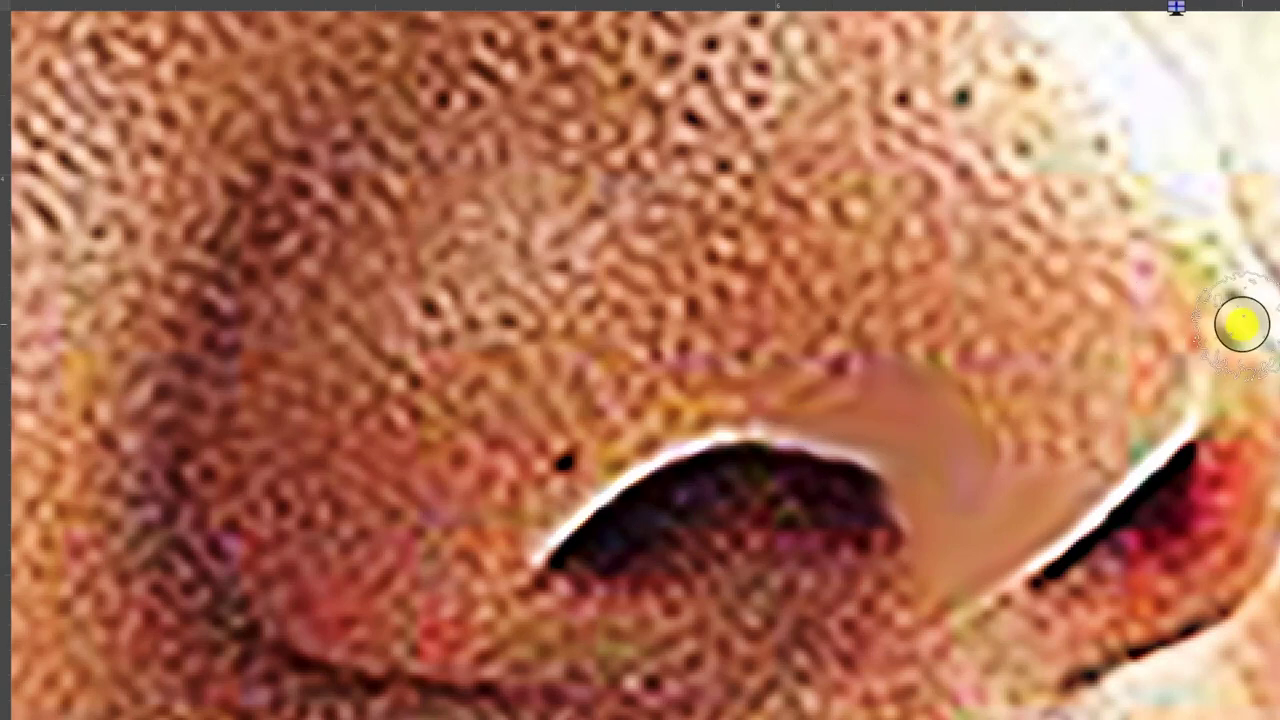
pyautogui.moveTo(1245, 325); pyautogui.dragTo(1259, 309)
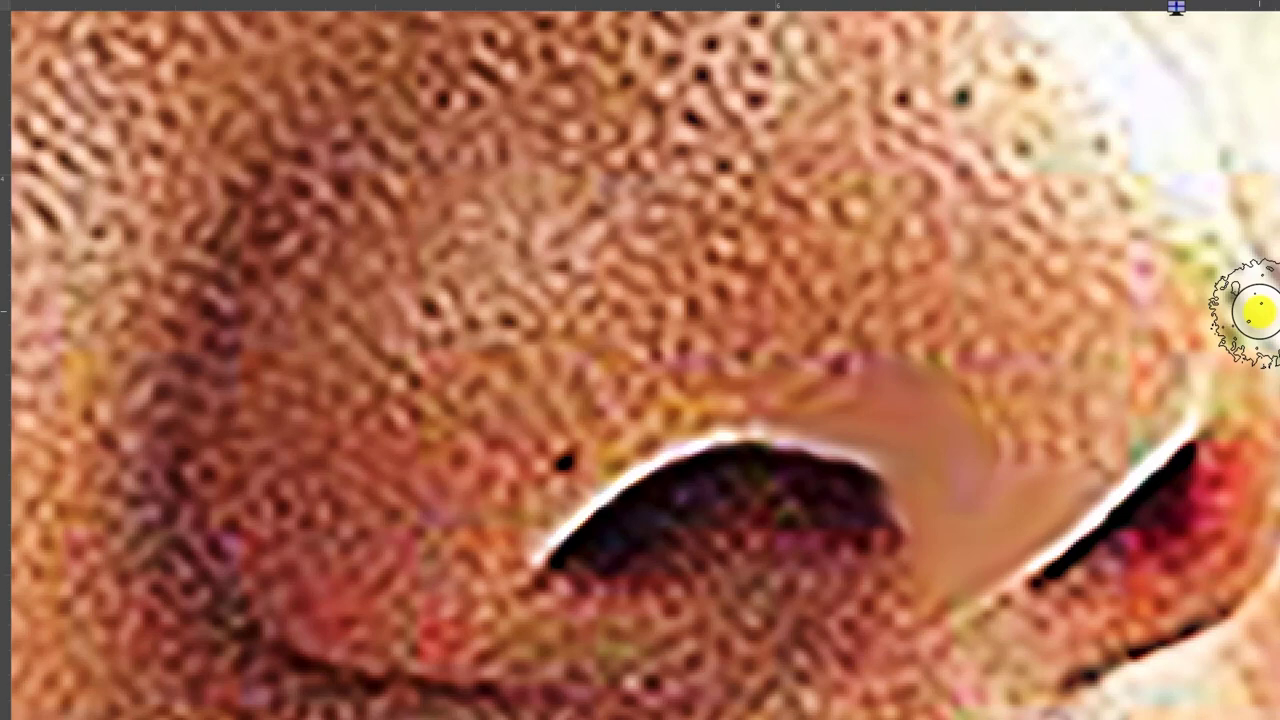
pyautogui.press('f')
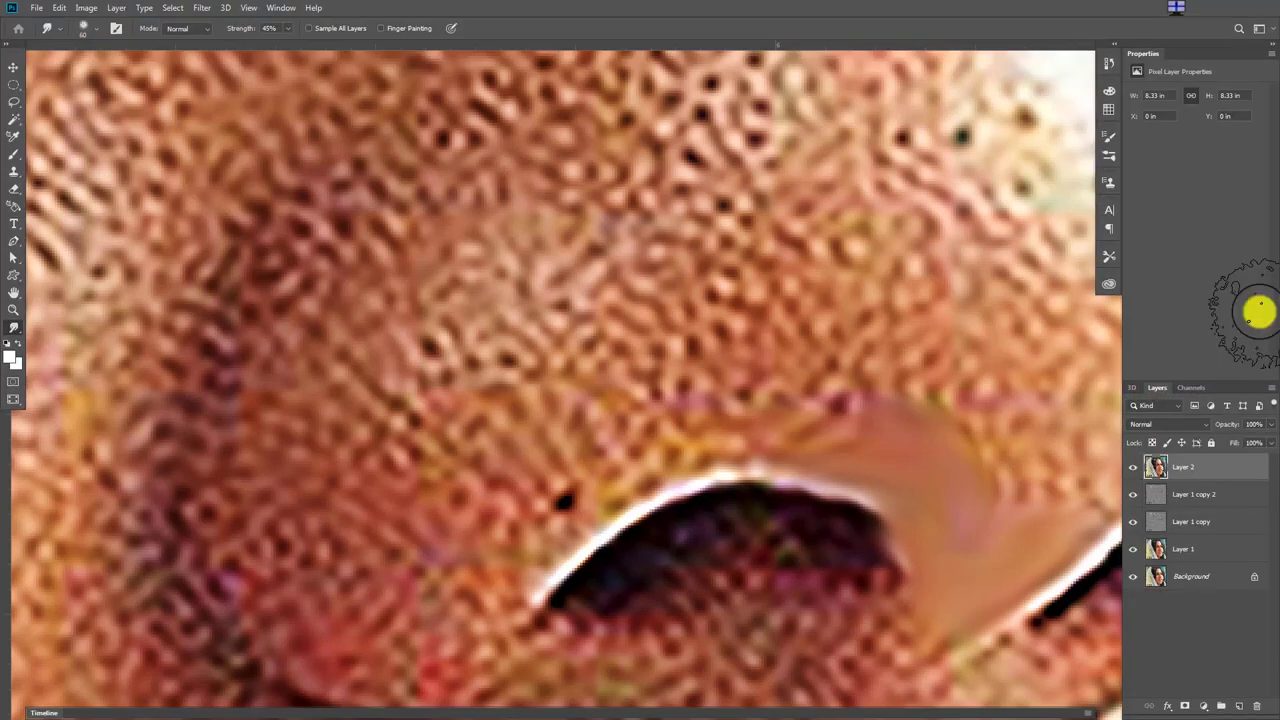
# - Choose a smudge brush and enable Shape Dynamics with Size Jitter Control set to Pen Pressure
pyautogui.click(83, 37)
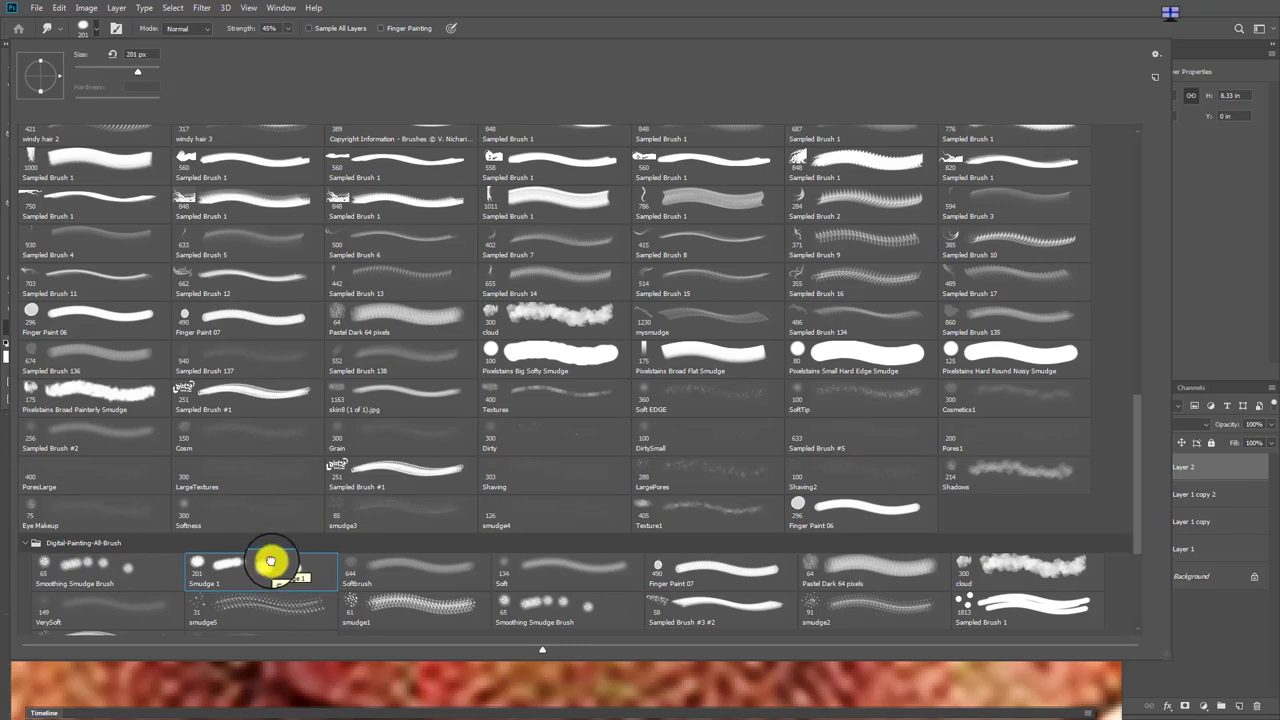
pyautogui.click(112, 28)
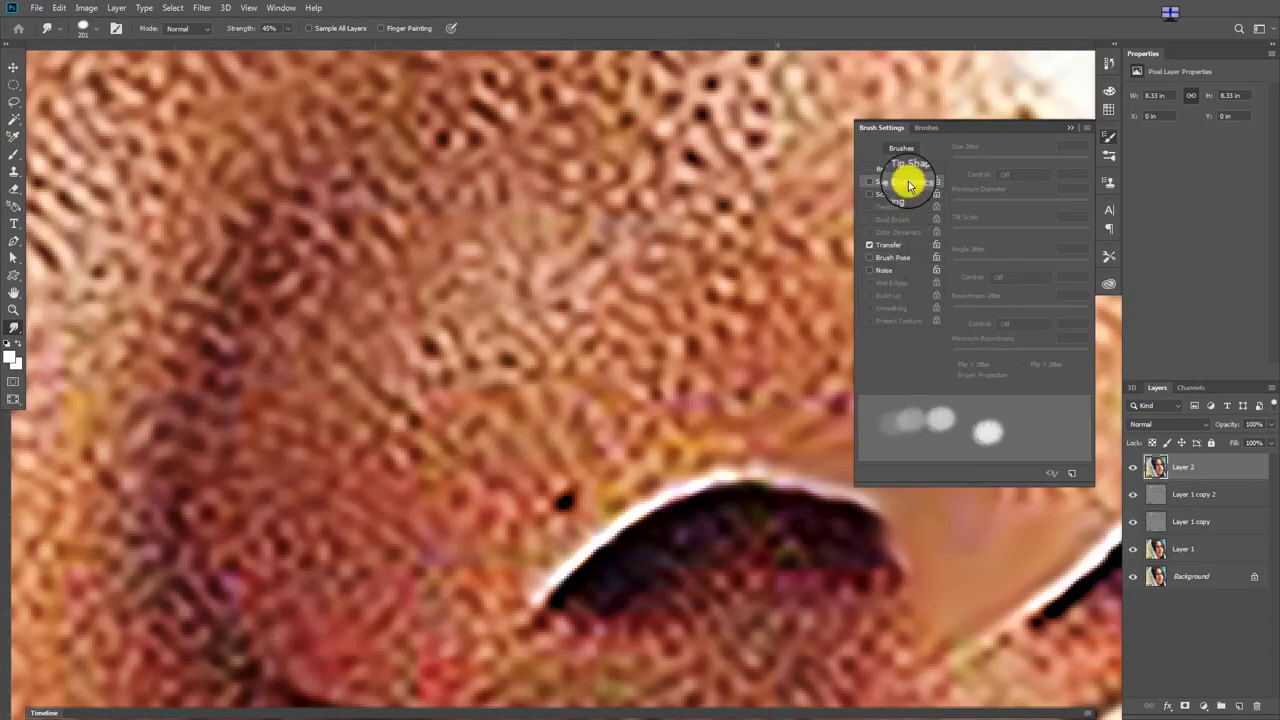
pyautogui.click(905, 182)
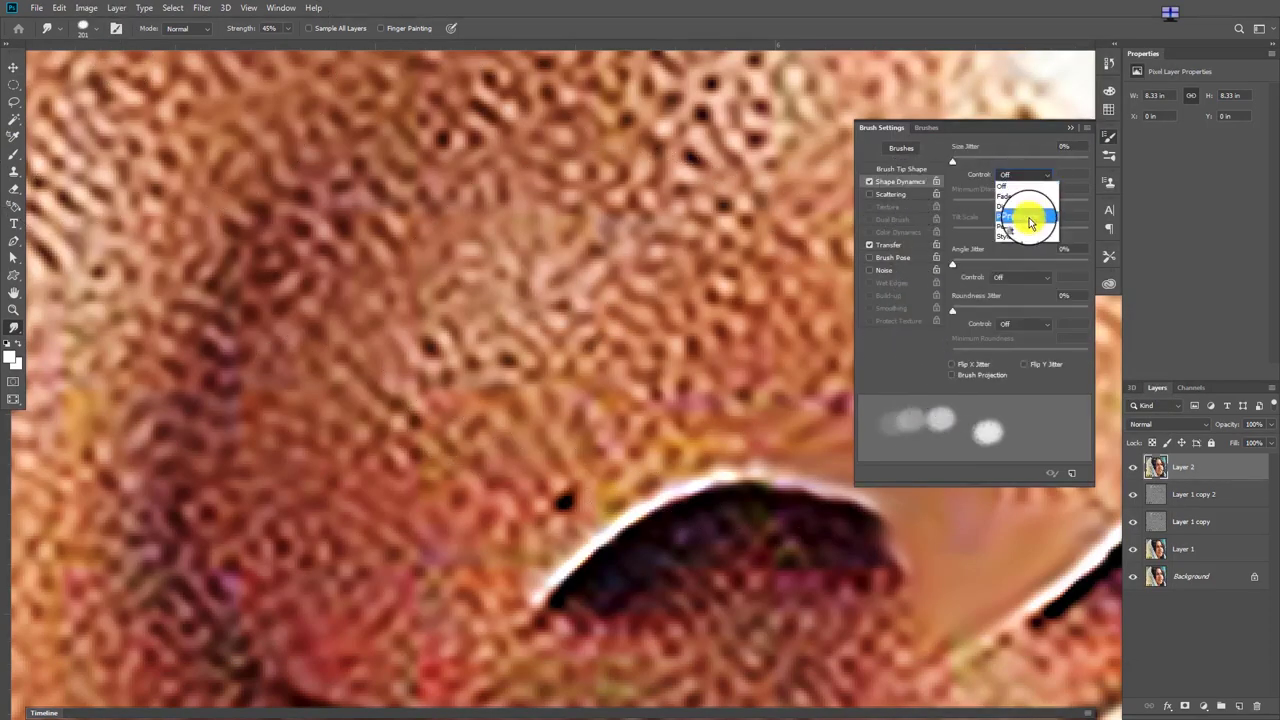
pyautogui.click(1030, 220)
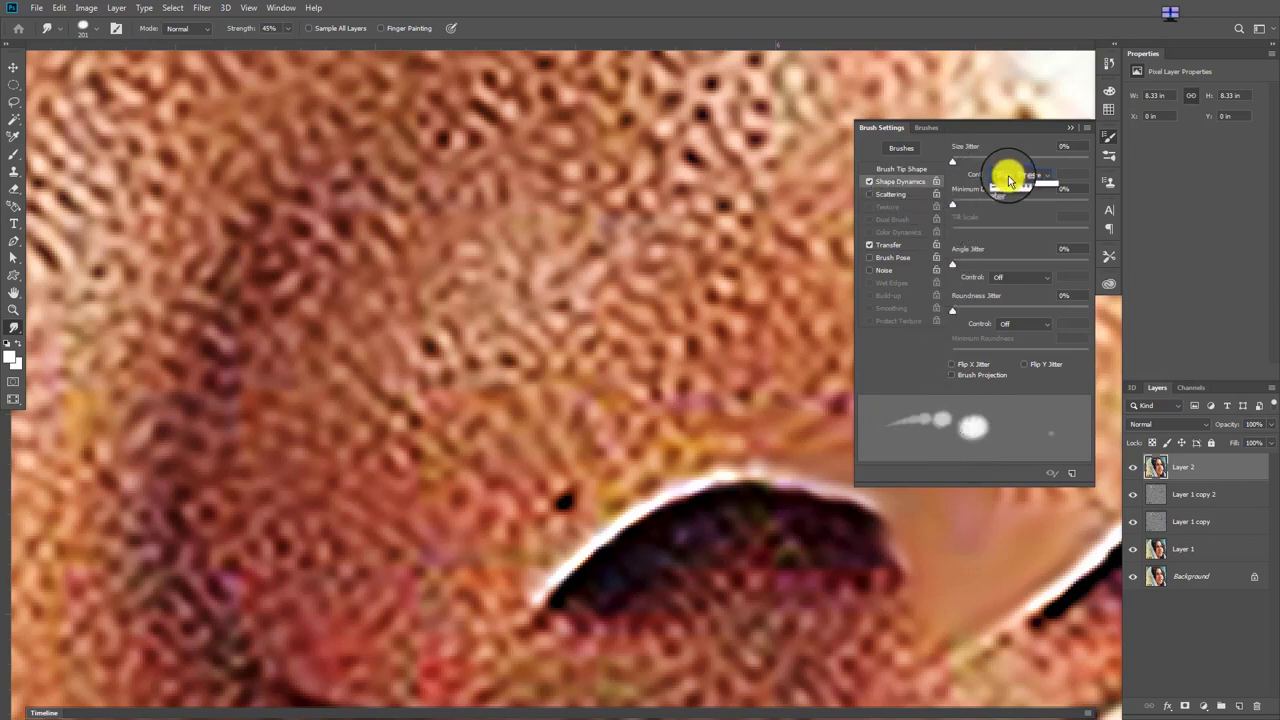
pyautogui.click(1008, 194)
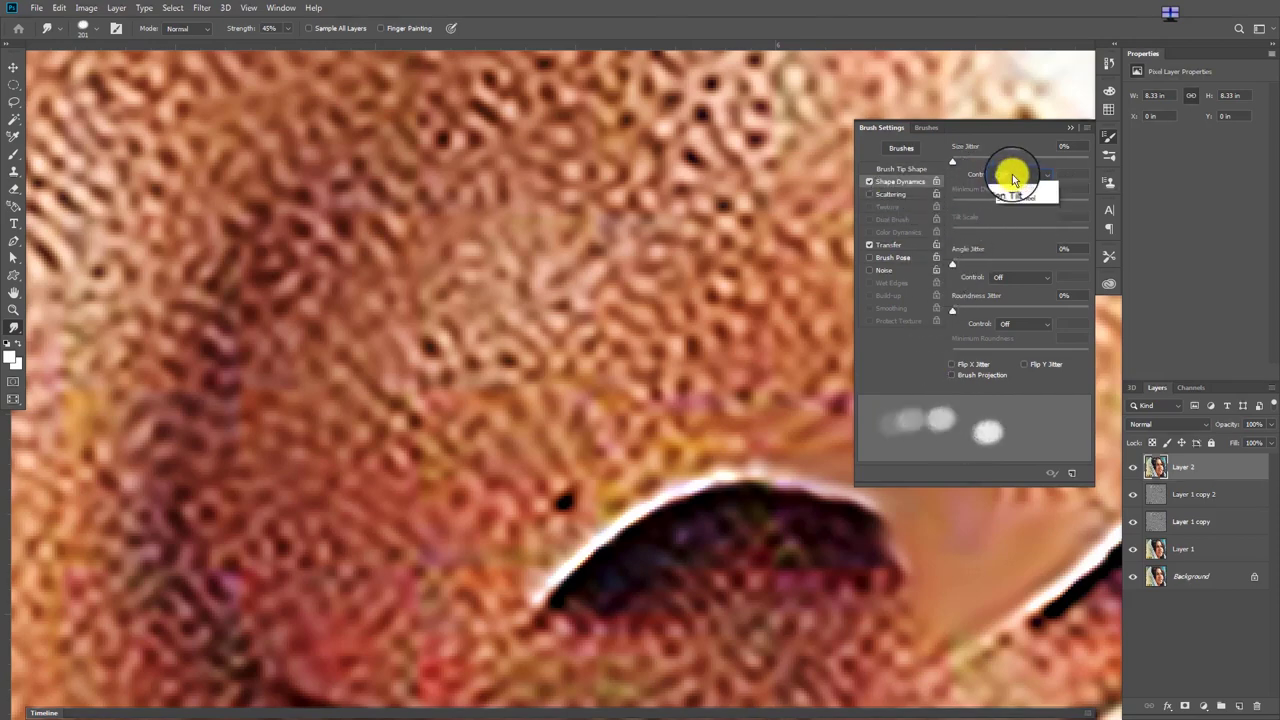
pyautogui.click(1020, 203)
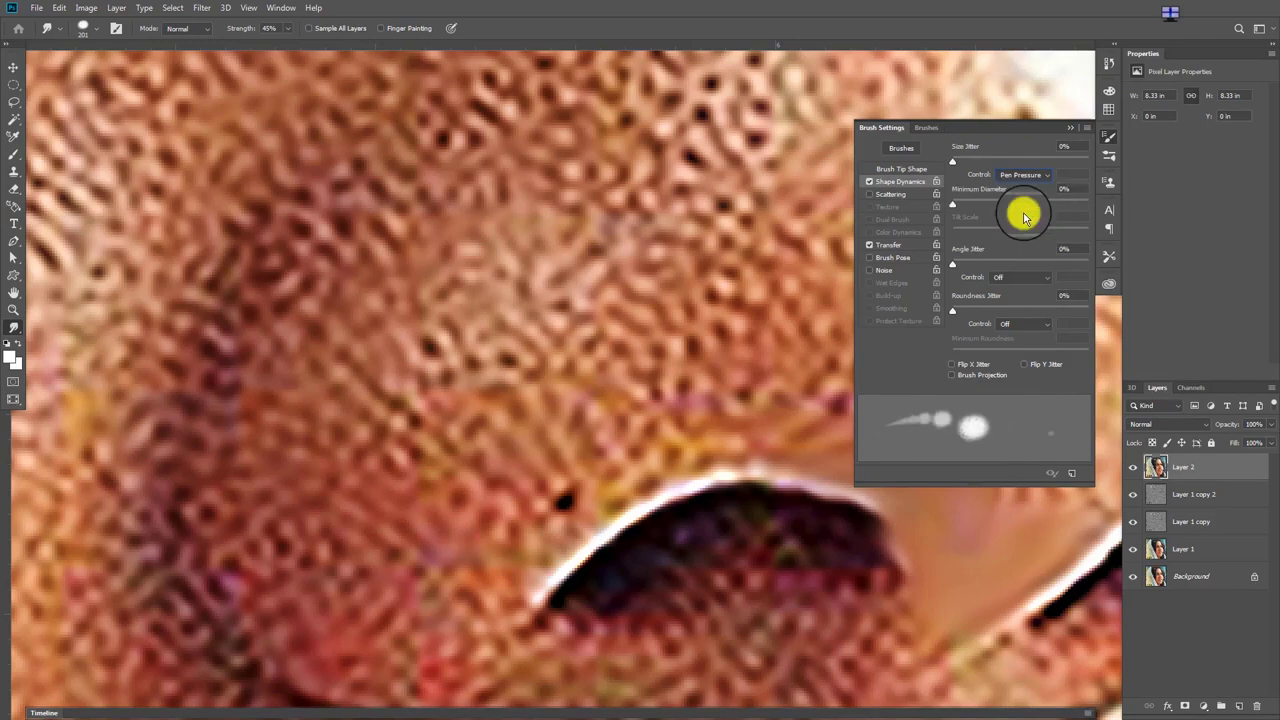
pyautogui.click(910, 170)
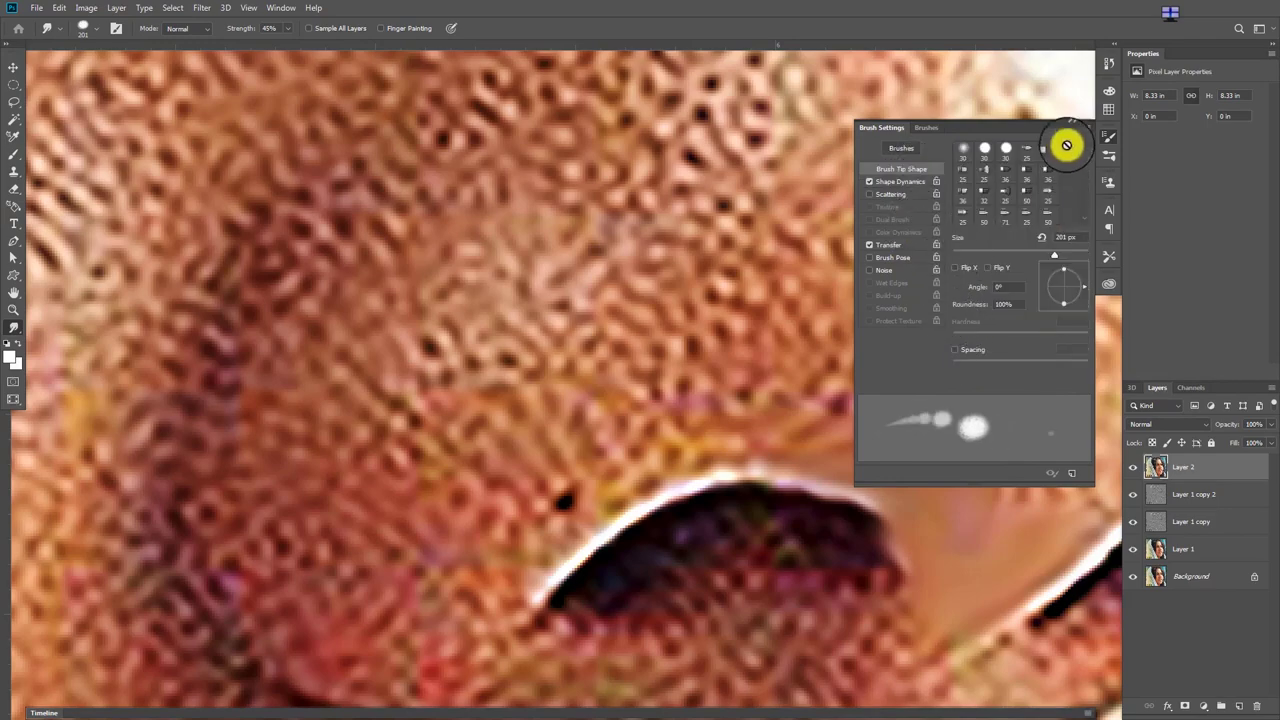
# - Shrink the smudge brush and smear the skin across the nostril edge down to its rim
pyautogui.press('F5')
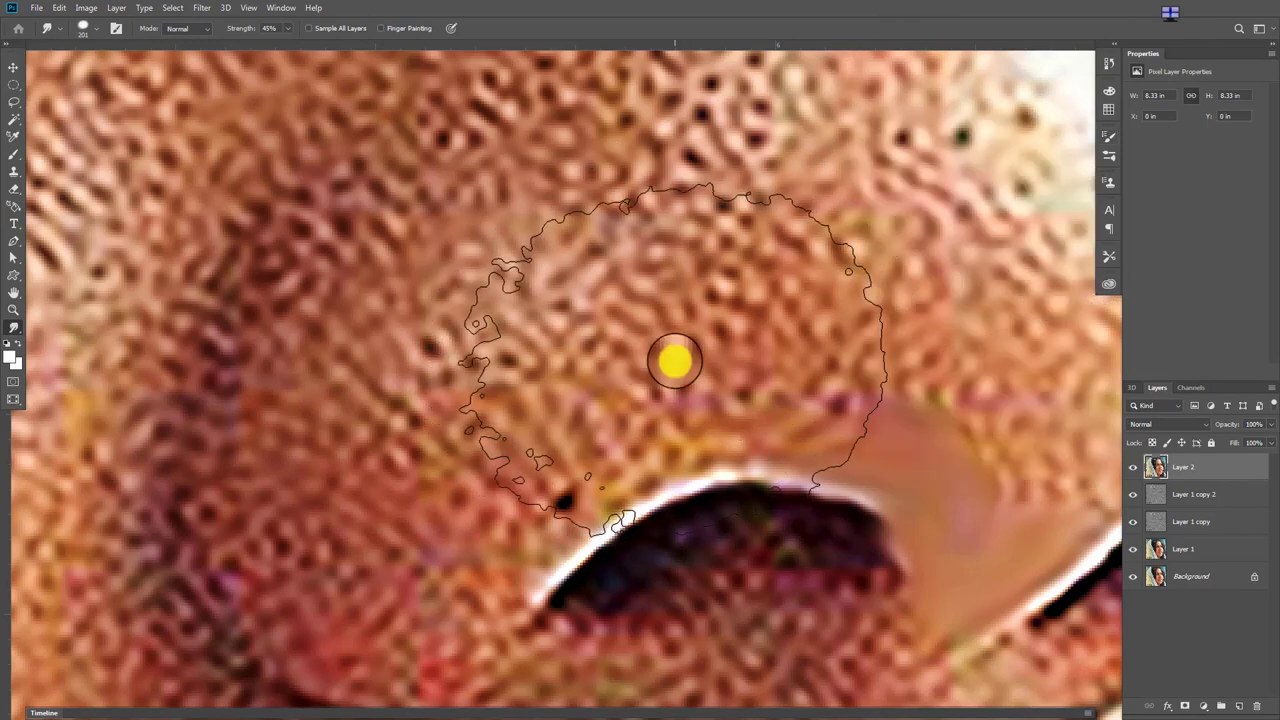
pyautogui.moveTo(634, 366); pyautogui.dragTo(360, 393)
pyautogui.scroll(-3, 360, 393)
pyautogui.scroll(3, 357, 391)
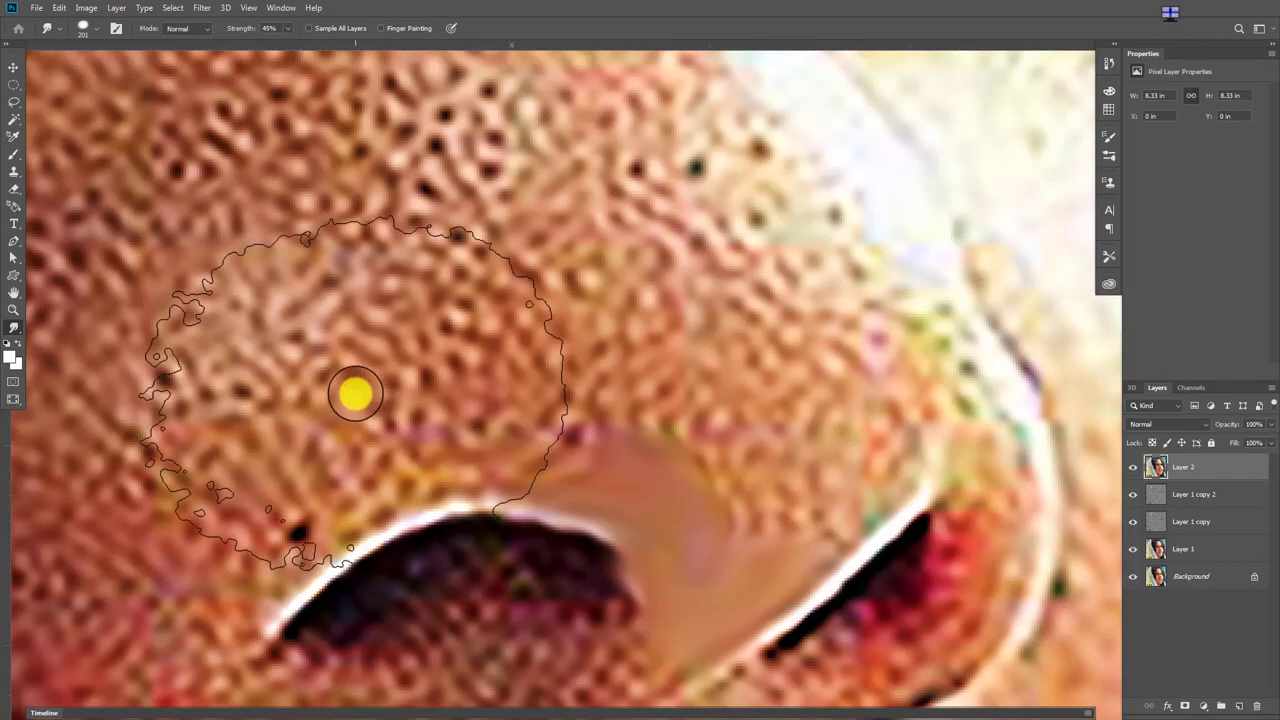
pyautogui.press('[')
pyautogui.press('[')
pyautogui.press('[')
pyautogui.press('[')
pyautogui.press('[')
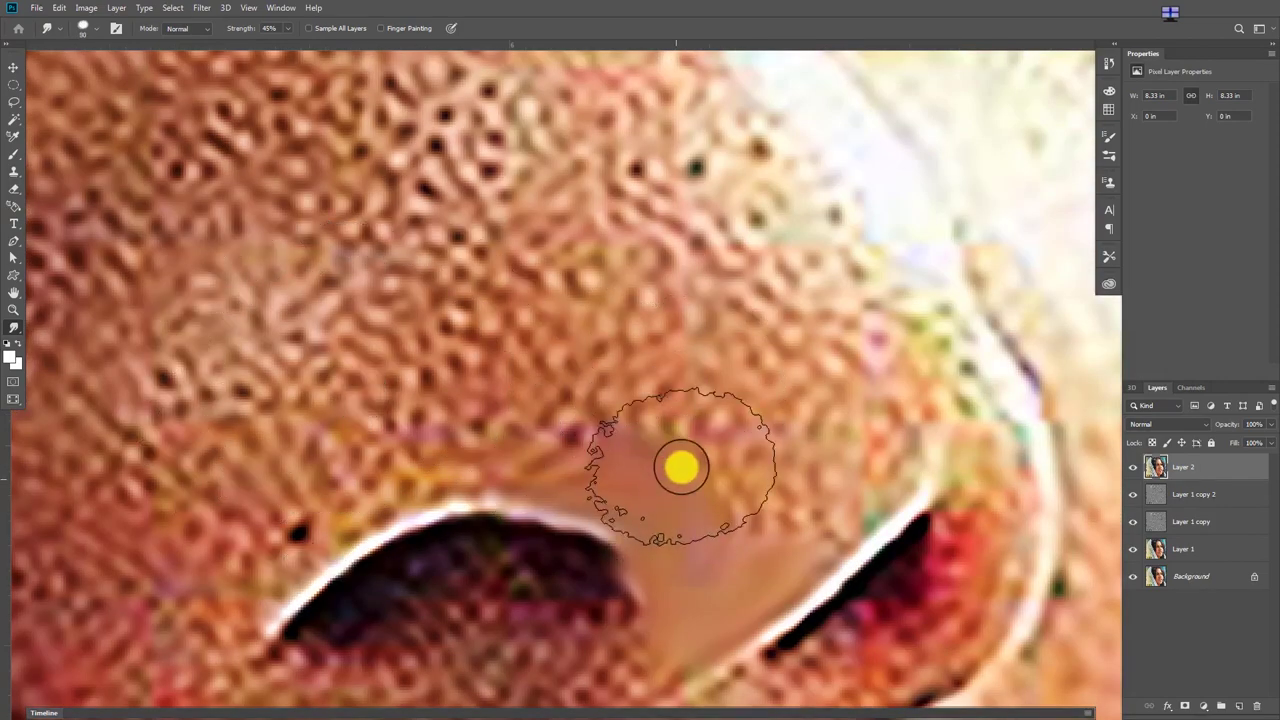
pyautogui.press('[')
pyautogui.press('[')
pyautogui.press('[')
pyautogui.press('[')
pyautogui.moveTo(735, 527)
pyautogui.mouseDown()
pyautogui.moveTo(746, 506)
pyautogui.moveTo(751, 540)
pyautogui.moveTo(823, 506)
pyautogui.moveTo(833, 530)
pyautogui.moveTo(803, 546)
pyautogui.moveTo(863, 454)
pyautogui.moveTo(894, 443)
pyautogui.moveTo(890, 453)
pyautogui.moveTo(871, 377)
pyautogui.moveTo(843, 491)
pyautogui.moveTo(788, 509)
pyautogui.moveTo(813, 453)
pyautogui.mouseUp()
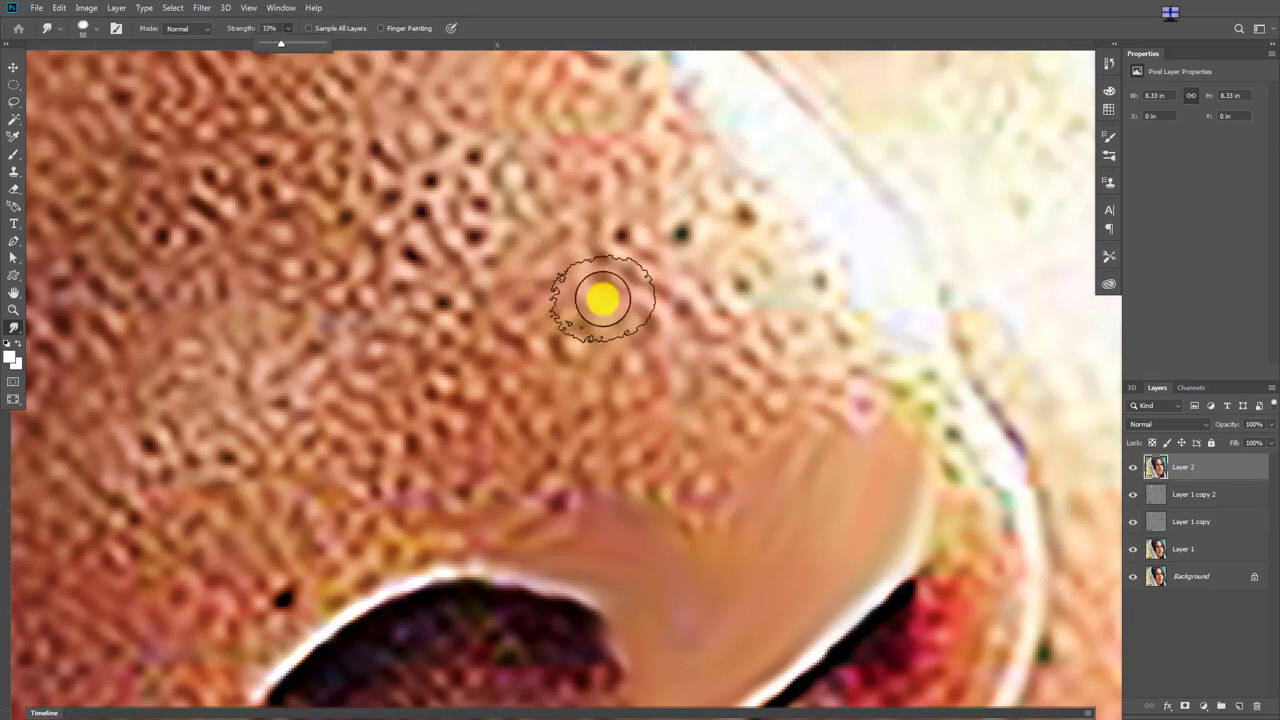
pyautogui.moveTo(816, 308)
pyautogui.mouseDown()
pyautogui.moveTo(851, 380)
pyautogui.moveTo(891, 366)
pyautogui.moveTo(889, 434)
pyautogui.moveTo(858, 500)
pyautogui.moveTo(751, 457)
pyautogui.moveTo(751, 500)
pyautogui.moveTo(709, 534)
pyautogui.moveTo(685, 497)
pyautogui.mouseUp()
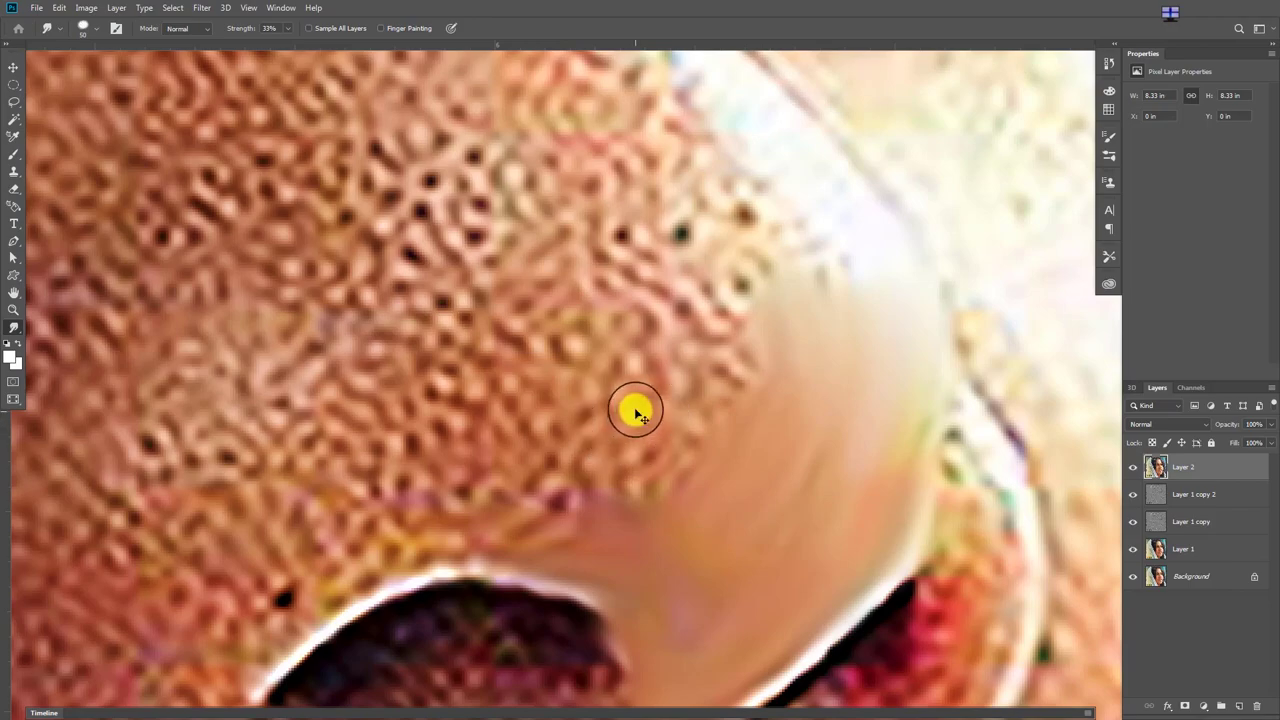
# - Make the brush slightly smaller and blend the skin tones around the nostril
pyautogui.scroll(-2, 636, 397)
pyautogui.scroll(-2, 620, 383)
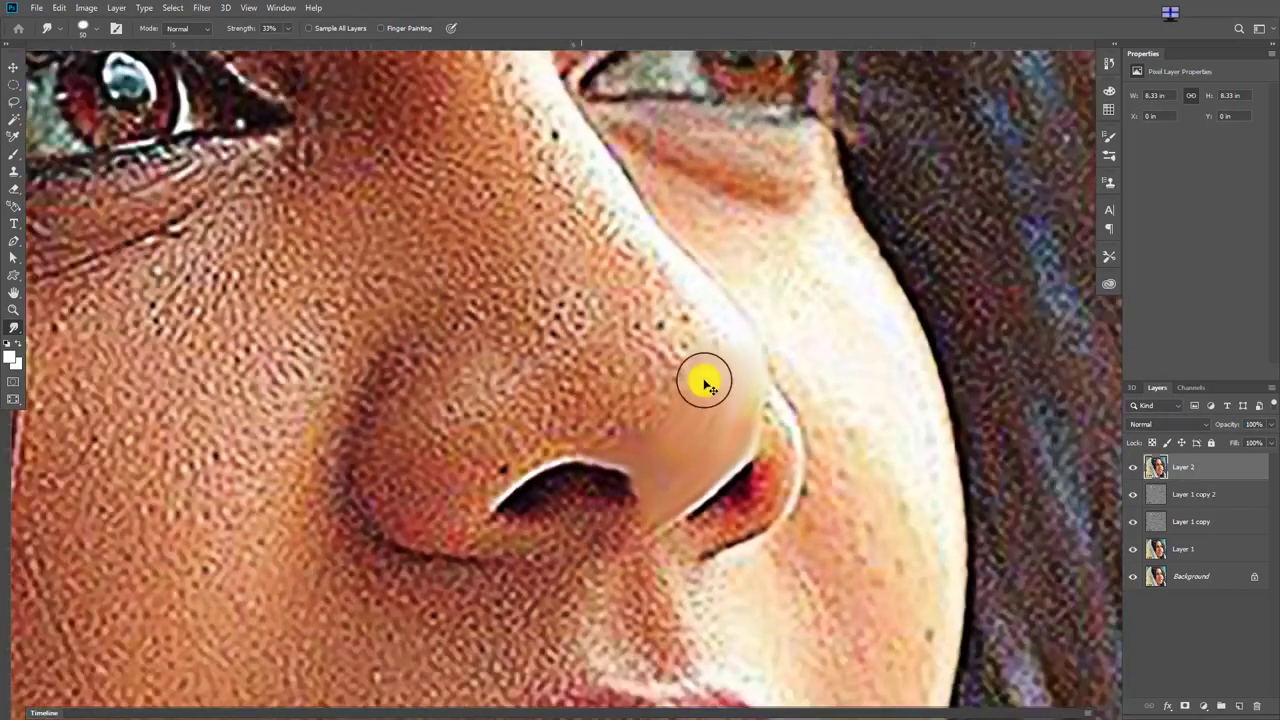
pyautogui.scroll(2, 703, 374)
pyautogui.scroll(2, 734, 366)
pyautogui.scroll(-2, 782, 356)
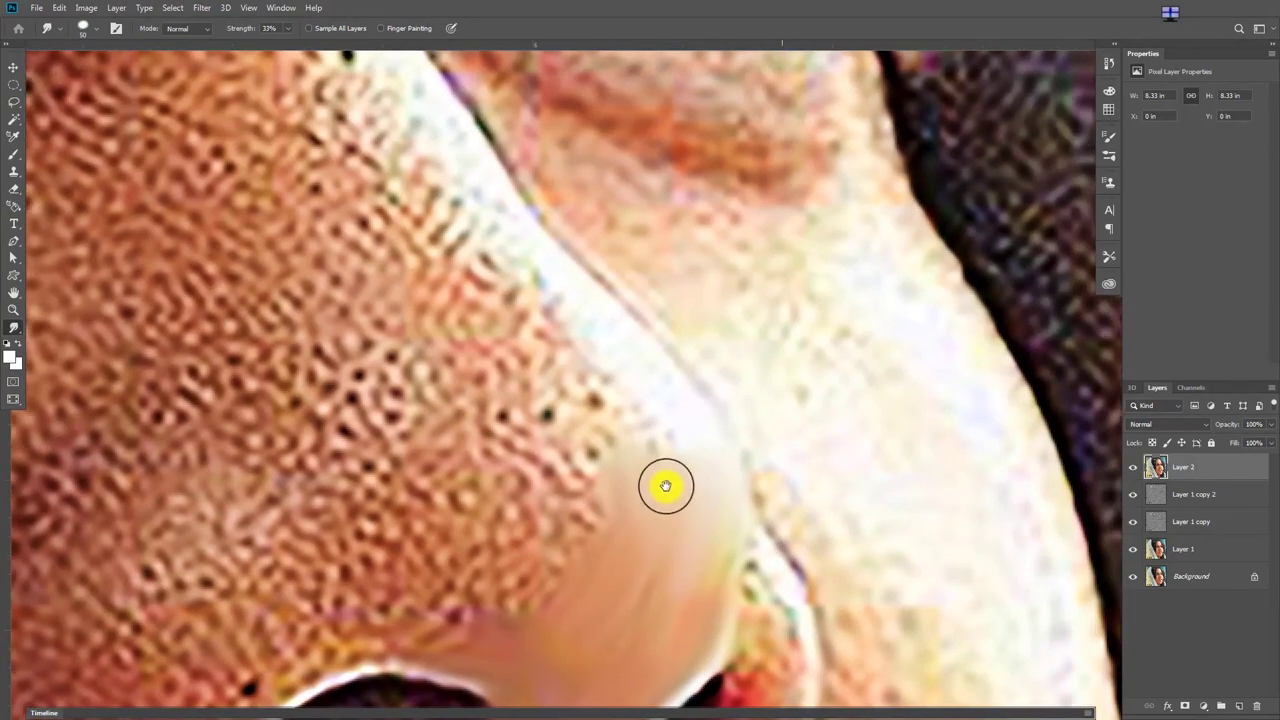
pyautogui.scroll(2, 694, 486)
pyautogui.press('[')
pyautogui.press('[')
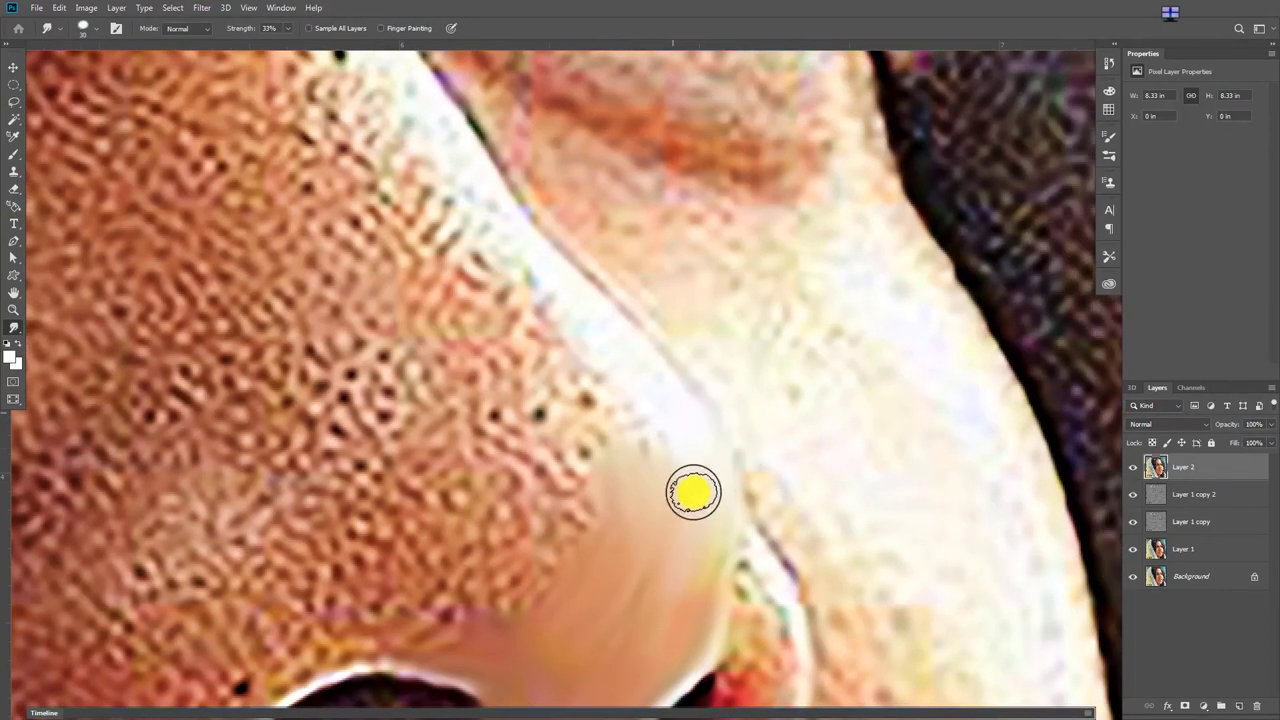
pyautogui.moveTo(694, 568)
pyautogui.mouseDown()
pyautogui.moveTo(700, 540)
pyautogui.moveTo(694, 654)
pyautogui.moveTo(702, 451)
pyautogui.moveTo(643, 363)
pyautogui.moveTo(678, 507)
pyautogui.moveTo(689, 437)
pyautogui.mouseUp()
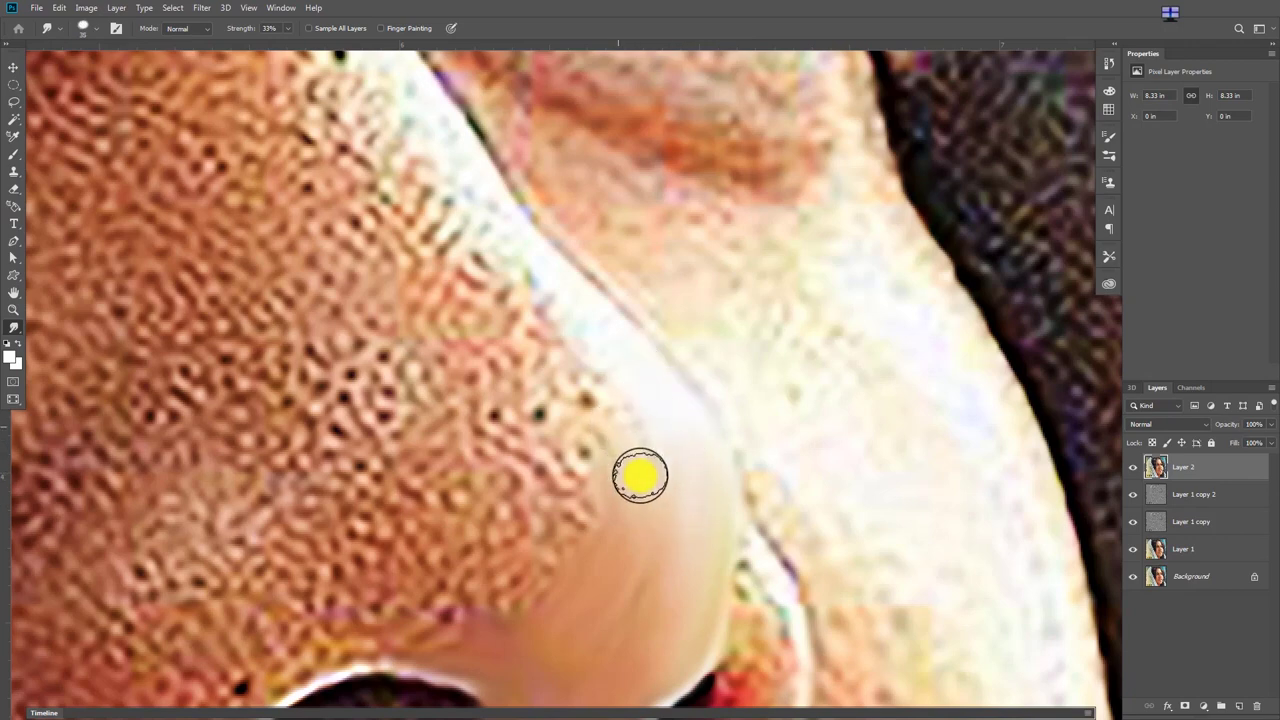
pyautogui.moveTo(657, 481)
pyautogui.mouseDown()
pyautogui.moveTo(597, 403)
pyautogui.moveTo(643, 531)
pyautogui.moveTo(640, 614)
pyautogui.moveTo(643, 571)
pyautogui.moveTo(617, 647)
pyautogui.moveTo(600, 657)
pyautogui.moveTo(546, 451)
pyautogui.moveTo(571, 487)
pyautogui.moveTo(569, 417)
pyautogui.moveTo(611, 417)
pyautogui.moveTo(546, 346)
pyautogui.moveTo(523, 291)
pyautogui.moveTo(600, 380)
pyautogui.moveTo(597, 409)
pyautogui.moveTo(571, 369)
pyautogui.moveTo(643, 429)
pyautogui.moveTo(675, 524)
pyautogui.mouseUp()
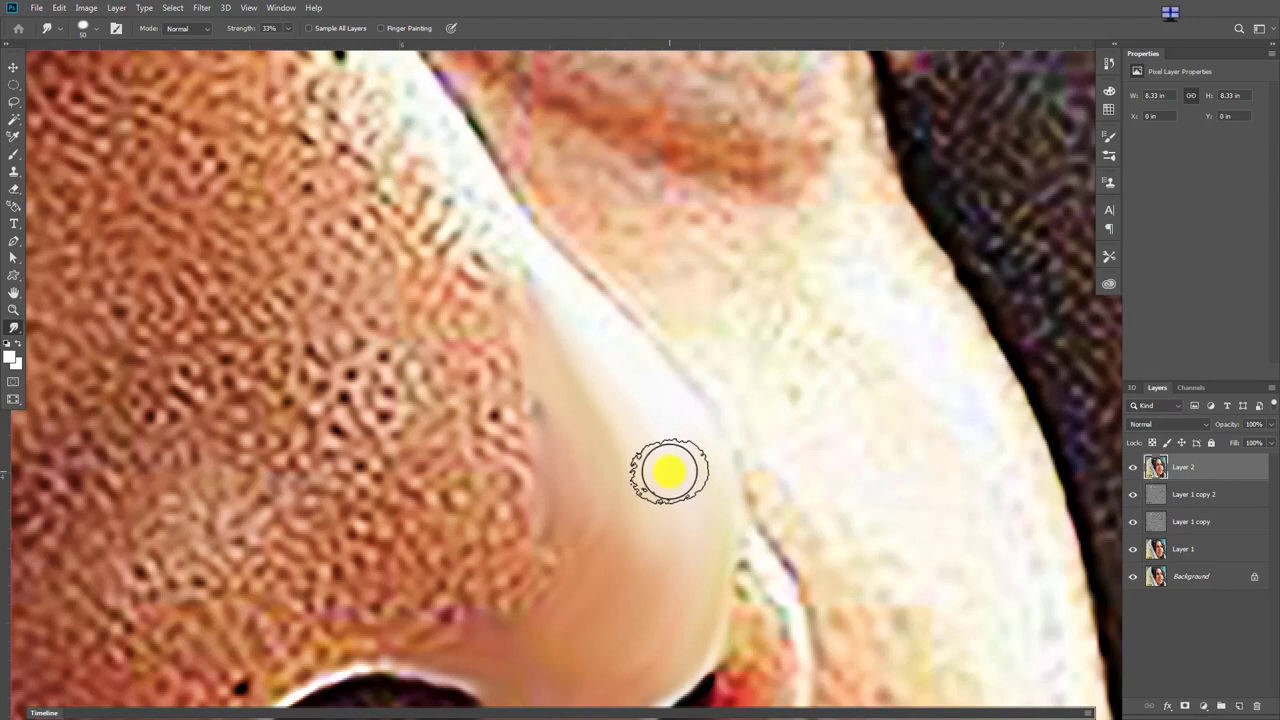
# - Smooth the skin across the nose tip, the right nostril wing and above the nostril
pyautogui.moveTo(671, 473)
pyautogui.mouseDown()
pyautogui.moveTo(820, 409)
pyautogui.moveTo(754, 429)
pyautogui.moveTo(443, 437)
pyautogui.moveTo(380, 519)
pyautogui.moveTo(674, 374)
pyautogui.moveTo(546, 480)
pyautogui.moveTo(411, 466)
pyautogui.moveTo(365, 438)
pyautogui.moveTo(397, 306)
pyautogui.moveTo(371, 329)
pyautogui.moveTo(330, 424)
pyautogui.moveTo(349, 346)
pyautogui.moveTo(326, 386)
pyautogui.moveTo(303, 498)
pyautogui.moveTo(306, 603)
pyautogui.moveTo(295, 603)
pyautogui.moveTo(306, 583)
pyautogui.moveTo(323, 631)
pyautogui.moveTo(403, 534)
pyautogui.moveTo(573, 459)
pyautogui.moveTo(491, 466)
pyautogui.moveTo(409, 451)
pyautogui.moveTo(426, 329)
pyautogui.moveTo(447, 299)
pyautogui.moveTo(409, 291)
pyautogui.moveTo(406, 311)
pyautogui.moveTo(494, 363)
pyautogui.moveTo(551, 340)
pyautogui.moveTo(511, 322)
pyautogui.moveTo(426, 374)
pyautogui.moveTo(386, 420)
pyautogui.moveTo(355, 577)
pyautogui.moveTo(308, 586)
pyautogui.mouseUp()
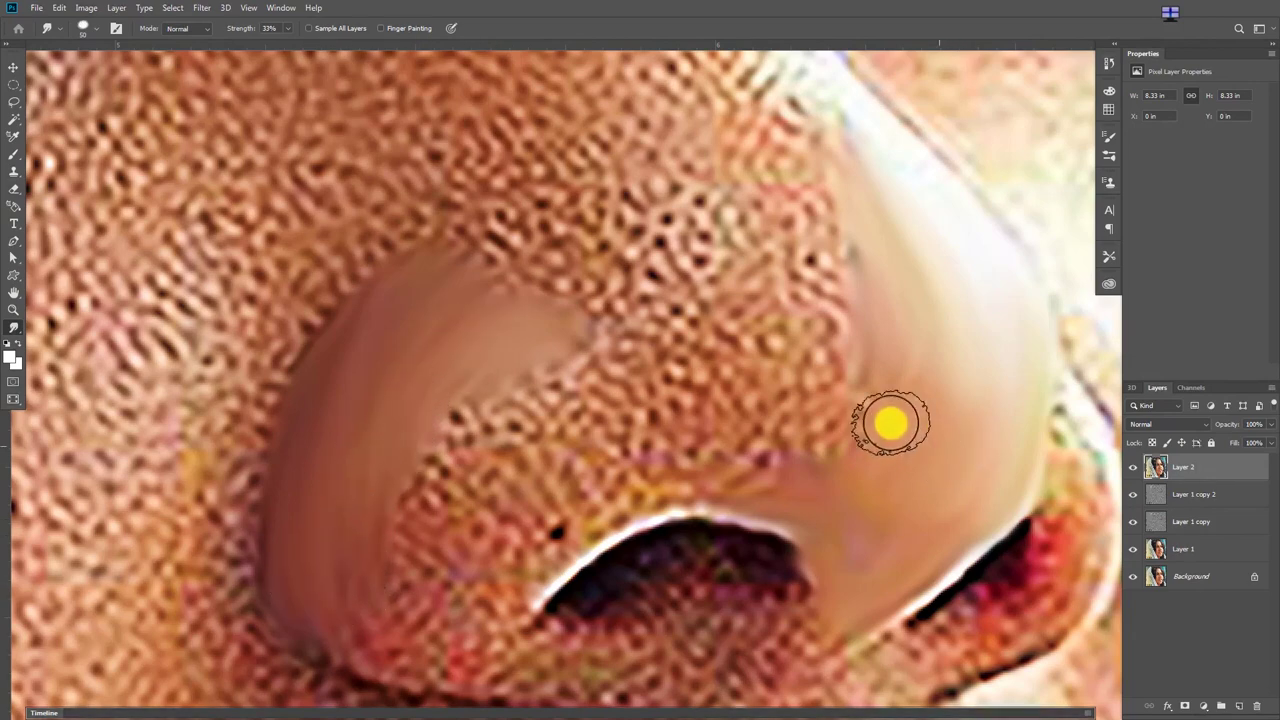
pyautogui.moveTo(891, 423)
pyautogui.mouseDown()
pyautogui.moveTo(760, 417)
pyautogui.moveTo(817, 437)
pyautogui.moveTo(849, 429)
pyautogui.moveTo(834, 449)
pyautogui.moveTo(889, 386)
pyautogui.moveTo(872, 444)
pyautogui.moveTo(683, 491)
pyautogui.moveTo(720, 466)
pyautogui.moveTo(630, 497)
pyautogui.moveTo(643, 486)
pyautogui.moveTo(546, 551)
pyautogui.moveTo(530, 597)
pyautogui.moveTo(703, 482)
pyautogui.mouseUp()
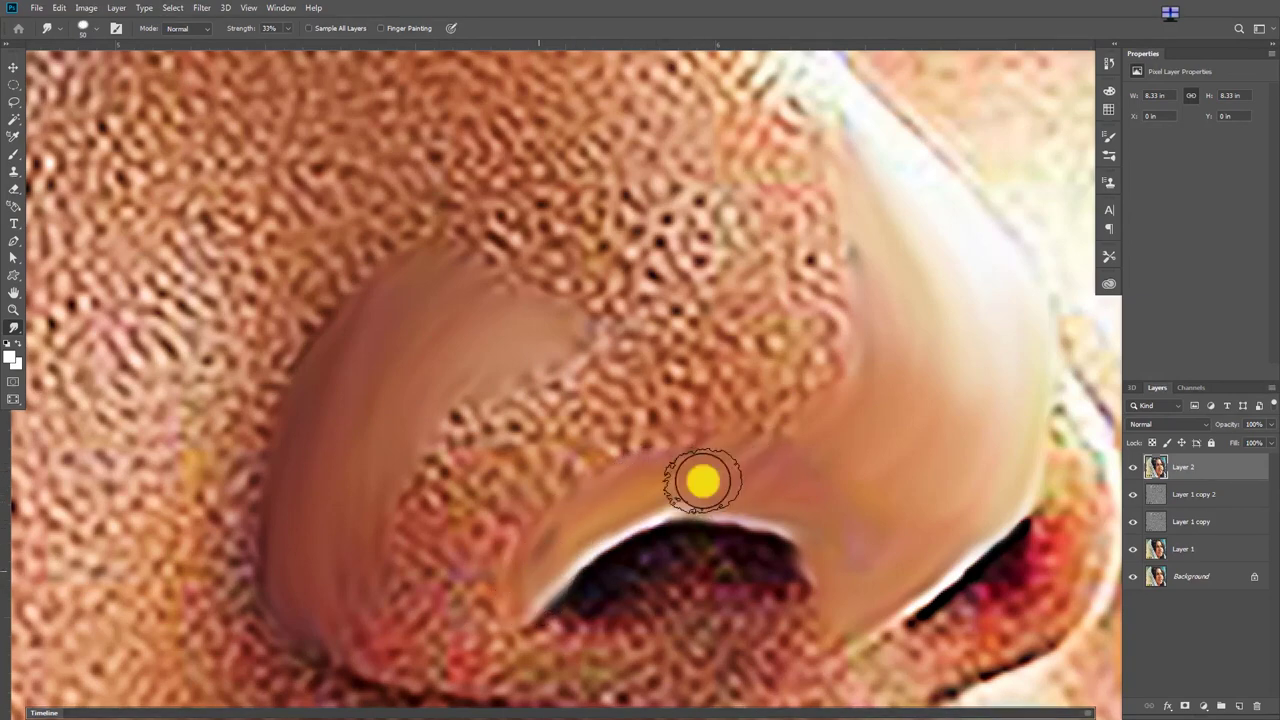
pyautogui.moveTo(376, 373)
pyautogui.mouseDown()
pyautogui.moveTo(437, 446)
pyautogui.moveTo(571, 371)
pyautogui.moveTo(428, 441)
pyautogui.moveTo(469, 432)
pyautogui.mouseUp()
pyautogui.moveTo(522, 431)
pyautogui.mouseDown()
pyautogui.moveTo(577, 417)
pyautogui.moveTo(609, 434)
pyautogui.moveTo(609, 451)
pyautogui.moveTo(550, 489)
pyautogui.moveTo(543, 466)
pyautogui.moveTo(431, 534)
pyautogui.moveTo(395, 610)
pyautogui.moveTo(494, 549)
pyautogui.moveTo(489, 626)
pyautogui.moveTo(440, 640)
pyautogui.moveTo(367, 613)
pyautogui.moveTo(369, 669)
pyautogui.moveTo(409, 669)
pyautogui.moveTo(391, 491)
pyautogui.moveTo(367, 494)
pyautogui.moveTo(346, 526)
pyautogui.moveTo(420, 351)
pyautogui.moveTo(409, 477)
pyautogui.moveTo(591, 437)
pyautogui.moveTo(571, 465)
pyautogui.moveTo(629, 494)
pyautogui.moveTo(514, 611)
pyautogui.moveTo(507, 585)
pyautogui.mouseUp()
# - Leave full-screen view and smooth the skin to the right of the nose tip
pyautogui.press('f')
pyautogui.press('f')
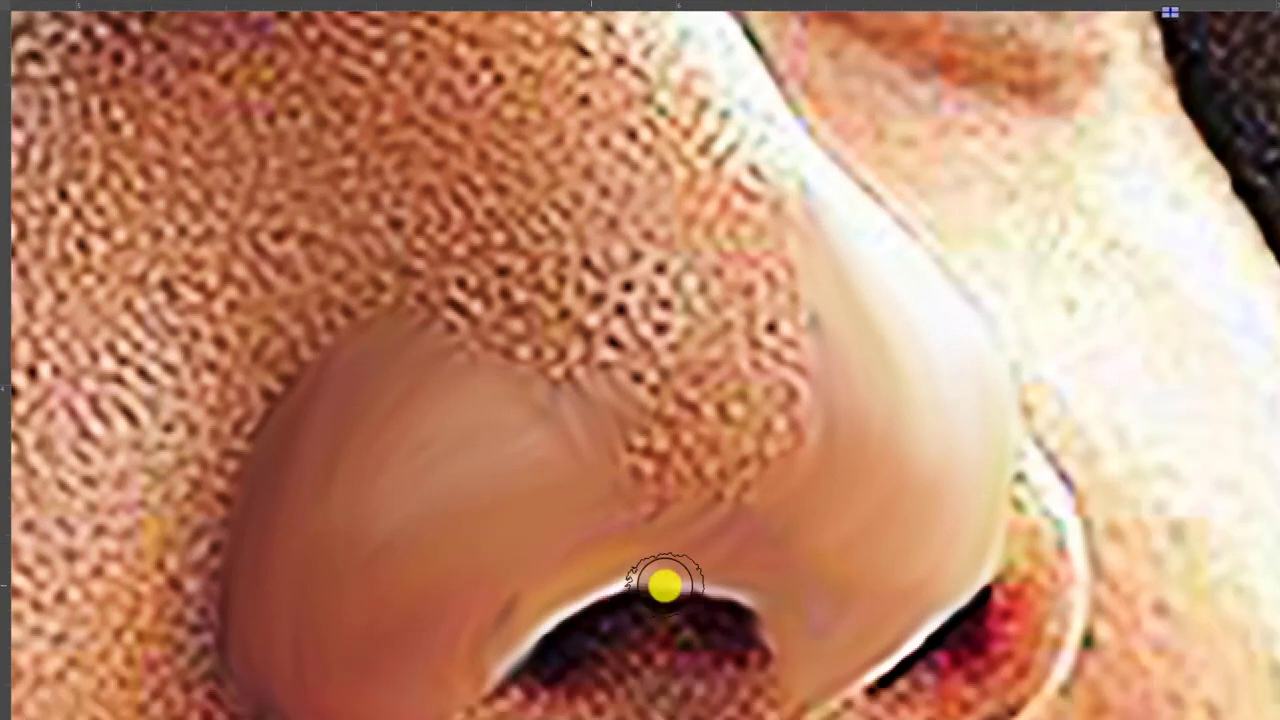
pyautogui.press('f')
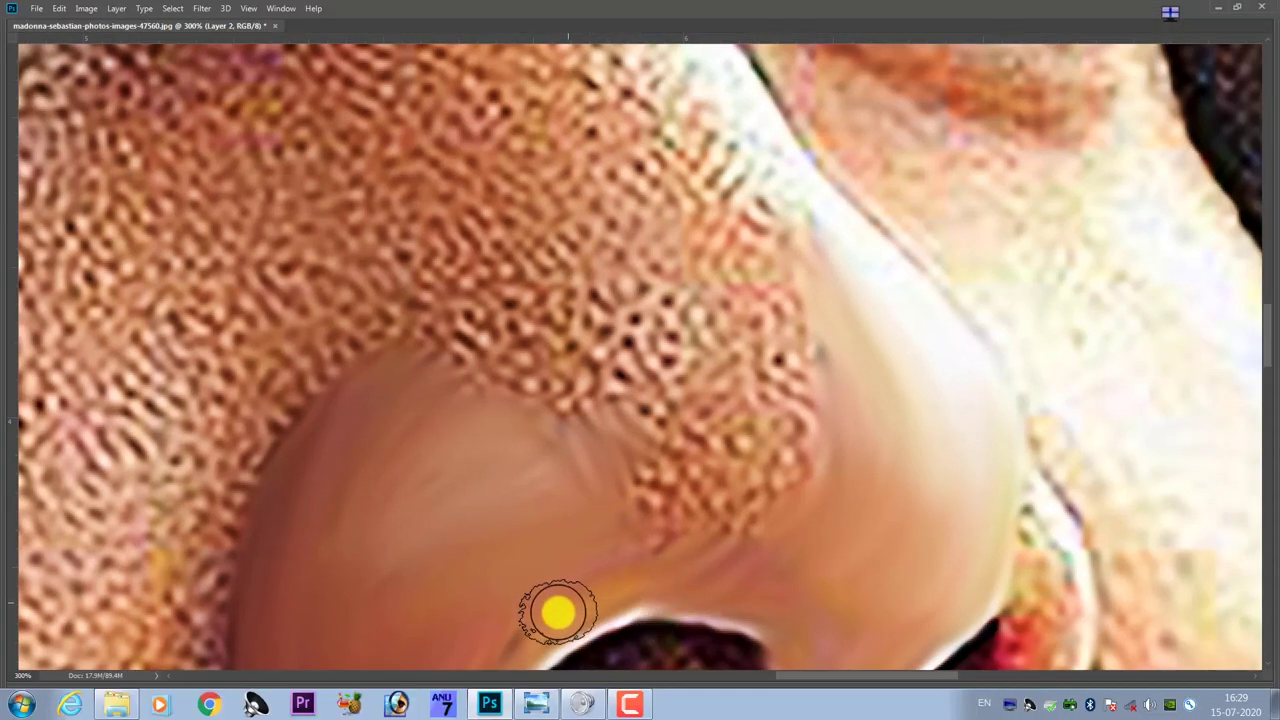
pyautogui.rightClick(629, 704)
pyautogui.click(613, 588)
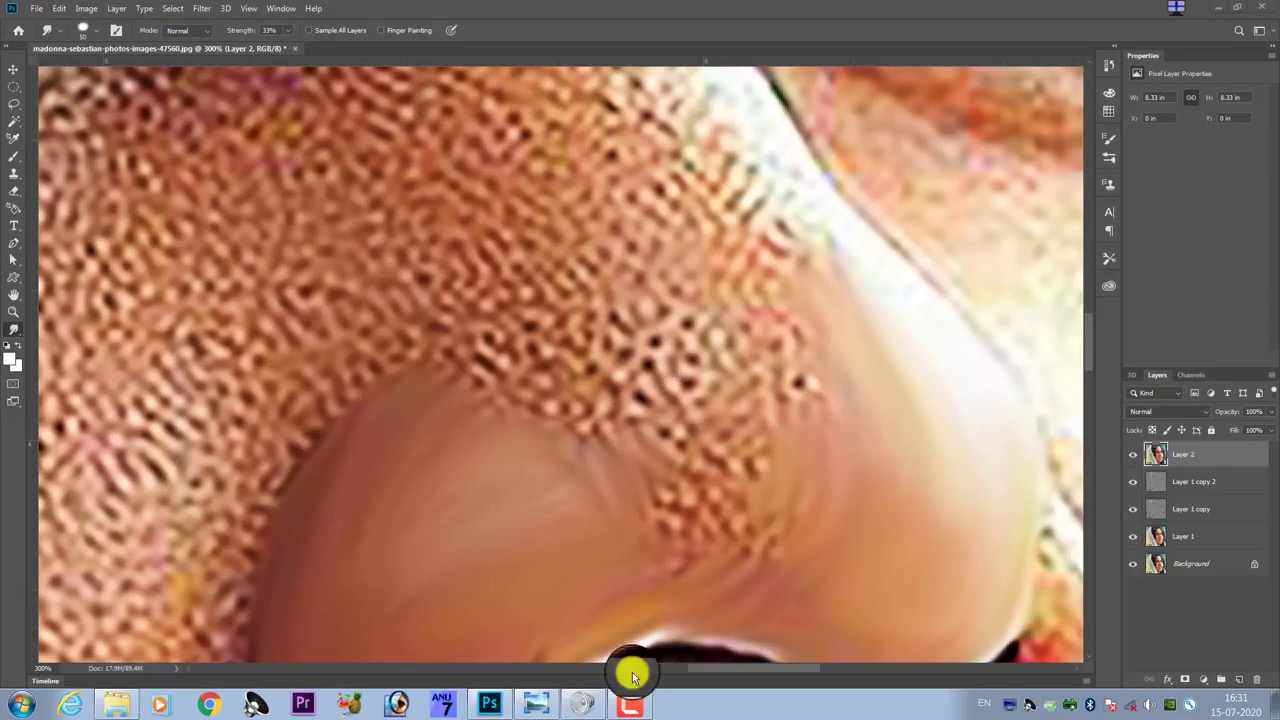
pyautogui.rightClick(630, 705)
pyautogui.click(792, 497)
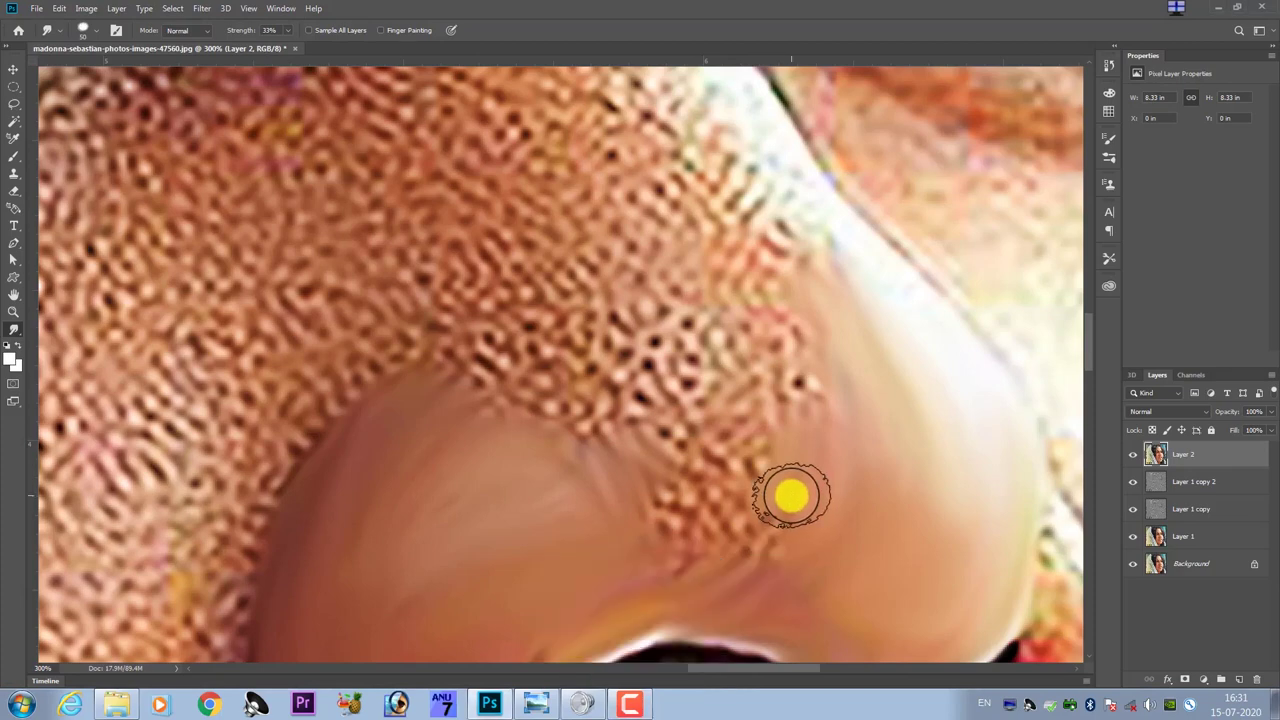
pyautogui.moveTo(792, 497); pyautogui.dragTo(697, 502)
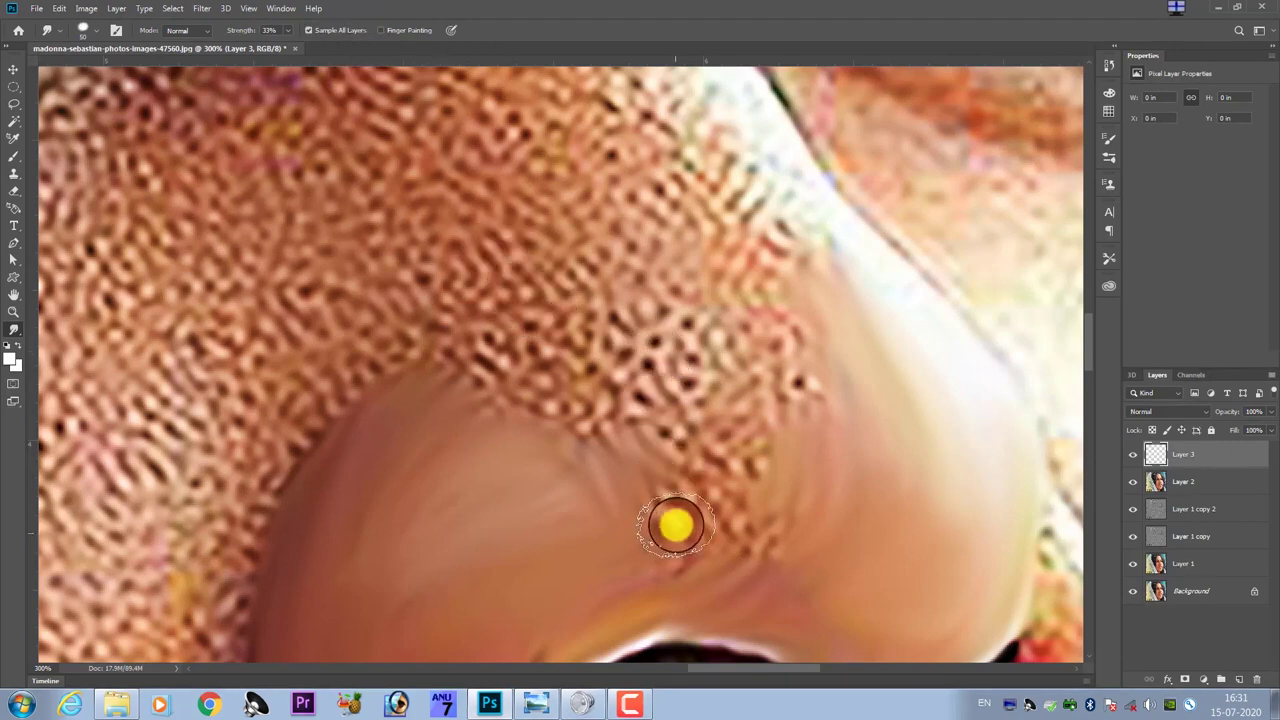
# - Smudge the dotted skin above the nose tip and along the nose's left and upper edges
pyautogui.moveTo(669, 510)
pyautogui.mouseDown()
pyautogui.moveTo(764, 546)
pyautogui.moveTo(689, 580)
pyautogui.moveTo(737, 609)
pyautogui.moveTo(786, 537)
pyautogui.moveTo(751, 467)
pyautogui.moveTo(729, 494)
pyautogui.moveTo(709, 494)
pyautogui.moveTo(800, 403)
pyautogui.moveTo(780, 323)
pyautogui.moveTo(823, 337)
pyautogui.moveTo(851, 449)
pyautogui.moveTo(781, 585)
pyautogui.mouseUp()
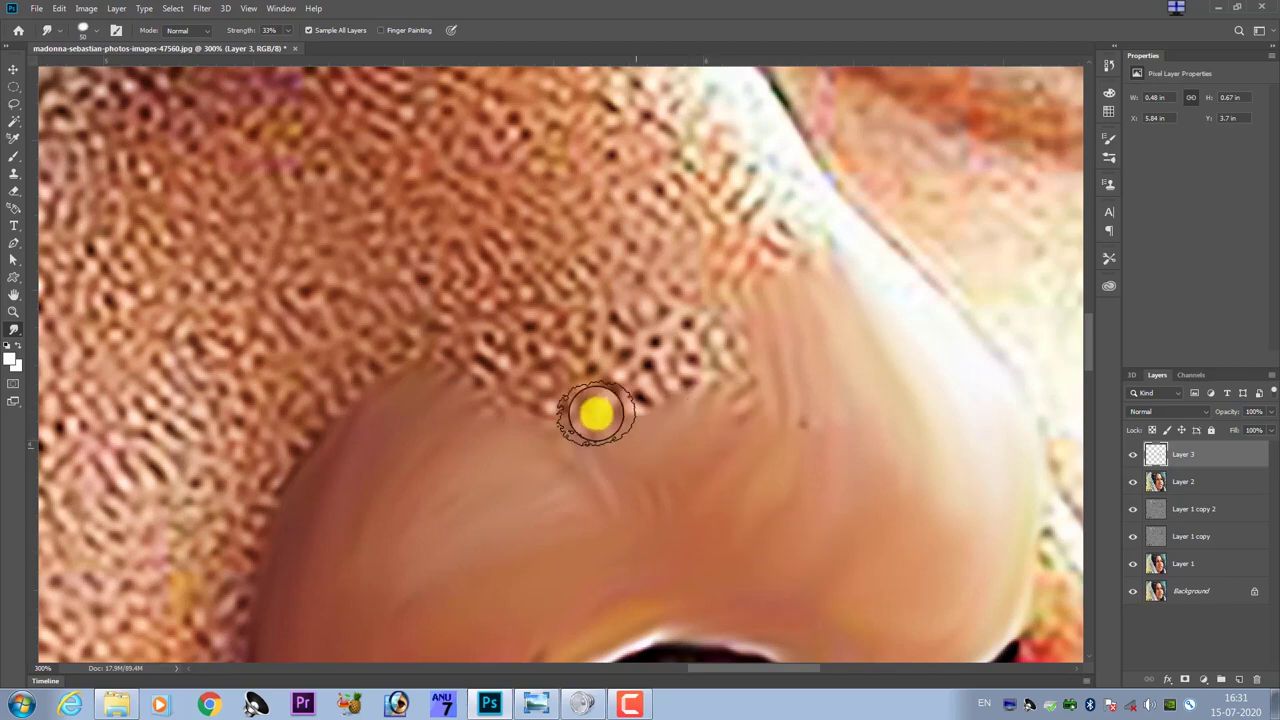
pyautogui.moveTo(596, 413)
pyautogui.mouseDown()
pyautogui.moveTo(529, 400)
pyautogui.moveTo(489, 409)
pyautogui.moveTo(463, 371)
pyautogui.moveTo(351, 457)
pyautogui.mouseUp()
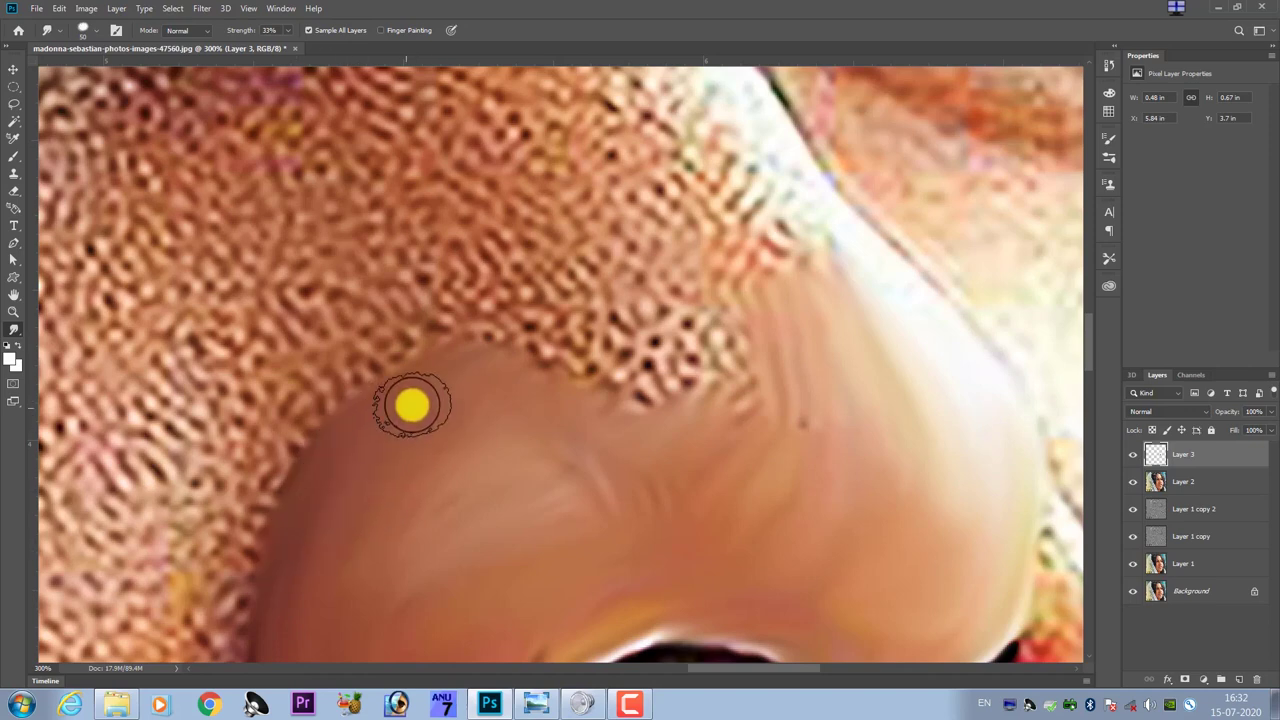
pyautogui.moveTo(412, 405)
pyautogui.mouseDown()
pyautogui.moveTo(400, 443)
pyautogui.moveTo(480, 423)
pyautogui.moveTo(379, 541)
pyautogui.mouseUp()
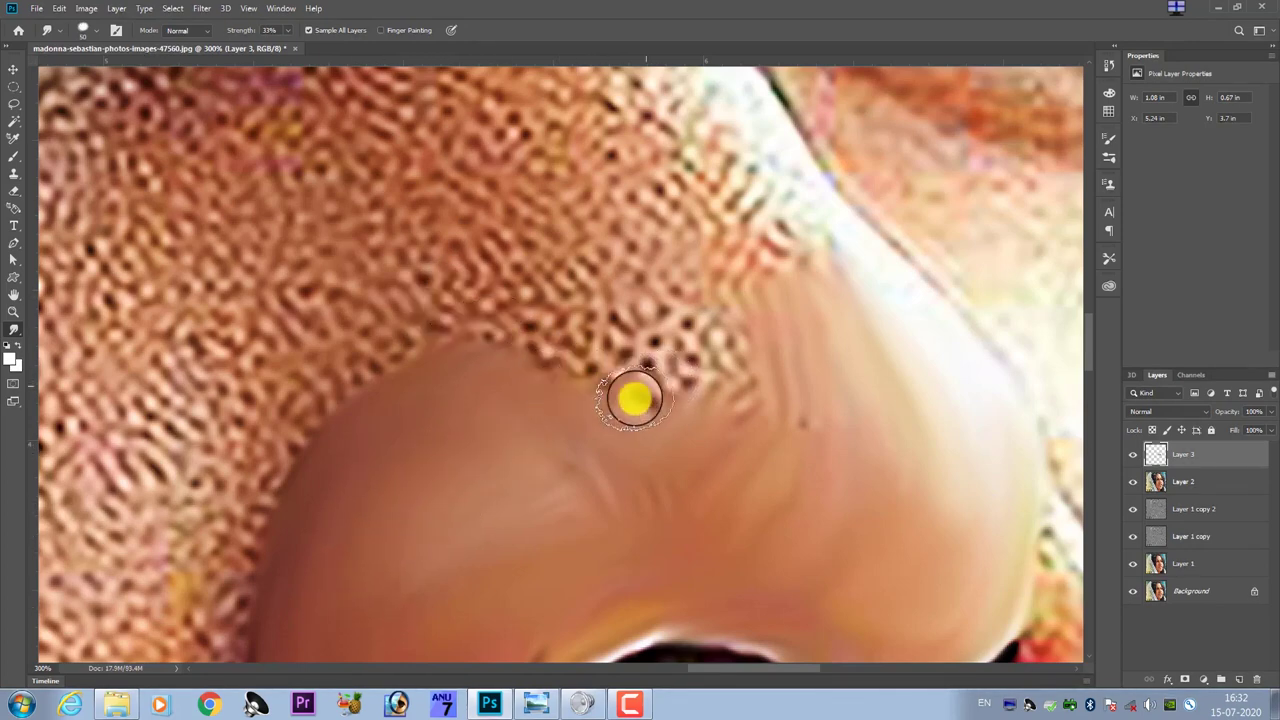
pyautogui.moveTo(634, 399)
pyautogui.mouseDown()
pyautogui.moveTo(651, 380)
pyautogui.moveTo(731, 374)
pyautogui.mouseUp()
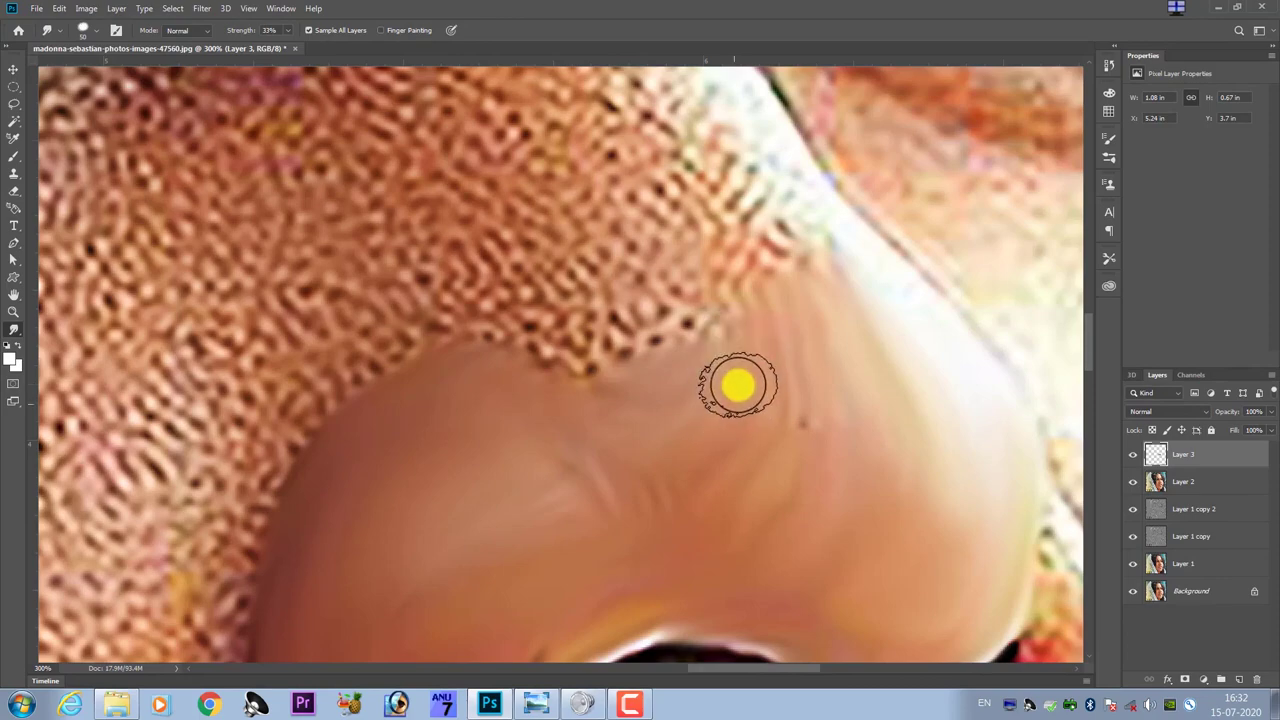
# - Hide Layer 1 copy 2, Layer 1 copy and Background, then smear across the isolated patch
pyautogui.click(1130, 507)
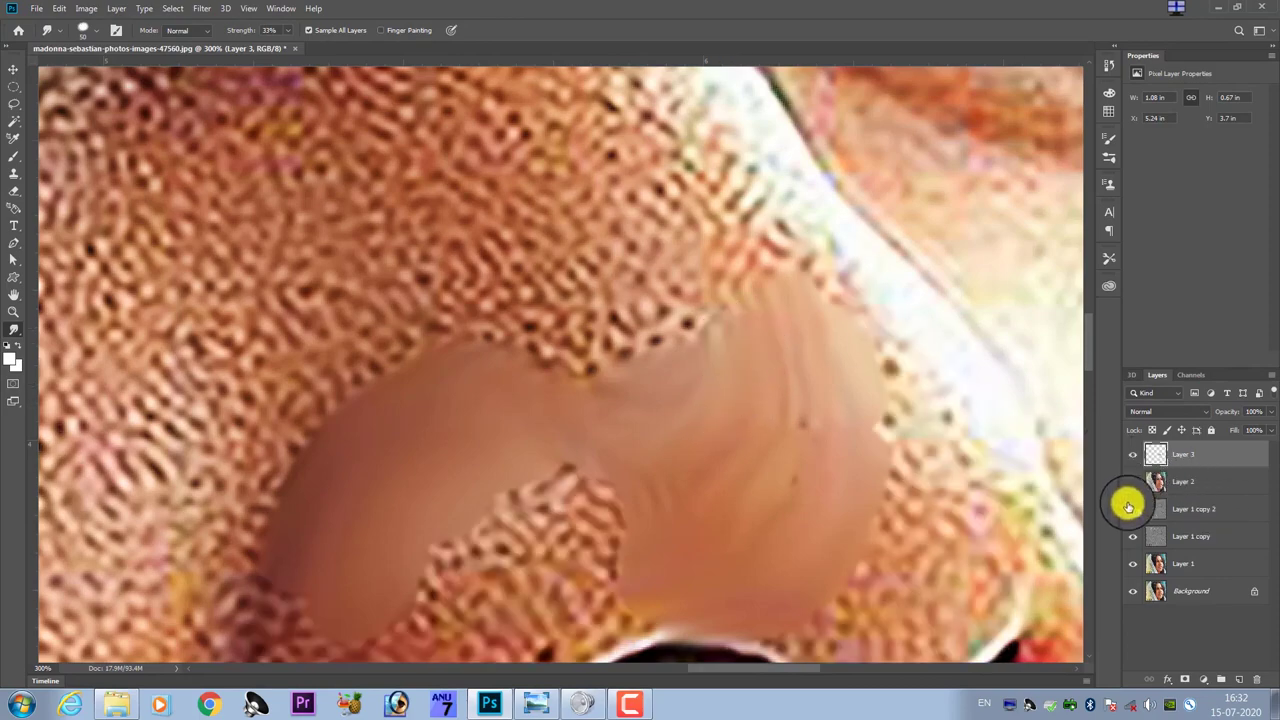
pyautogui.click(1133, 511)
pyautogui.click(1131, 564)
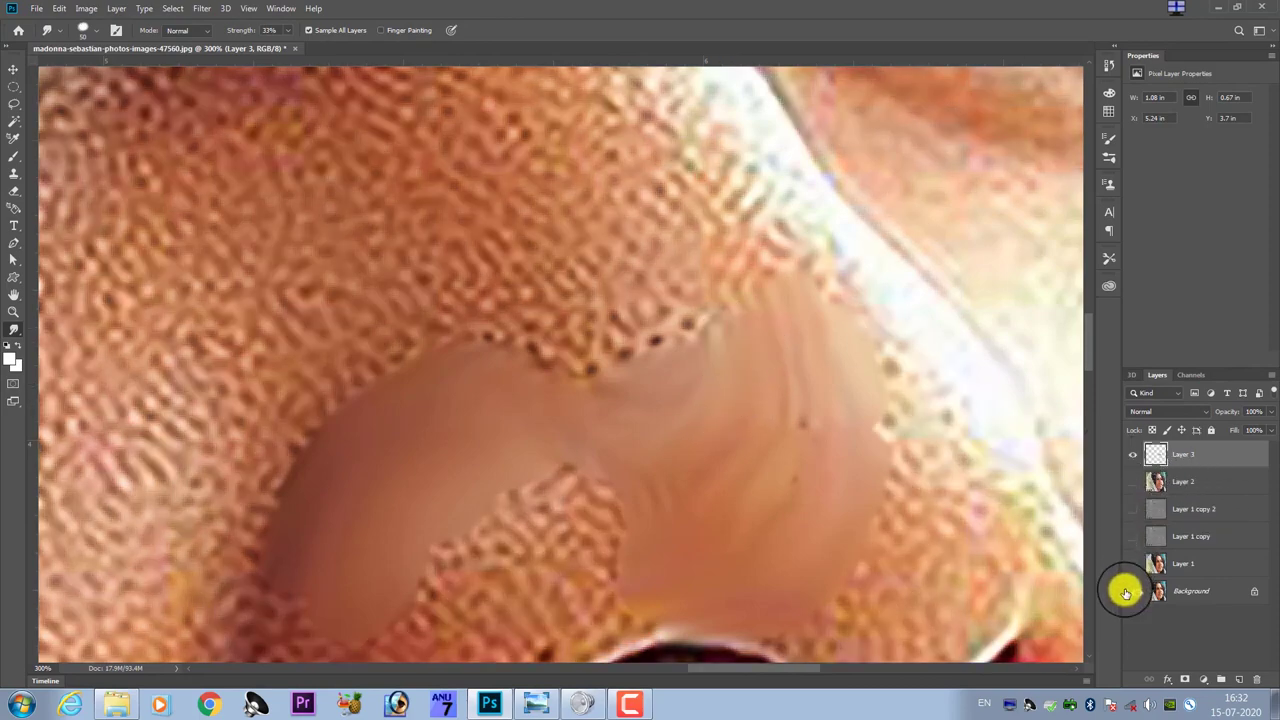
pyautogui.click(1131, 591)
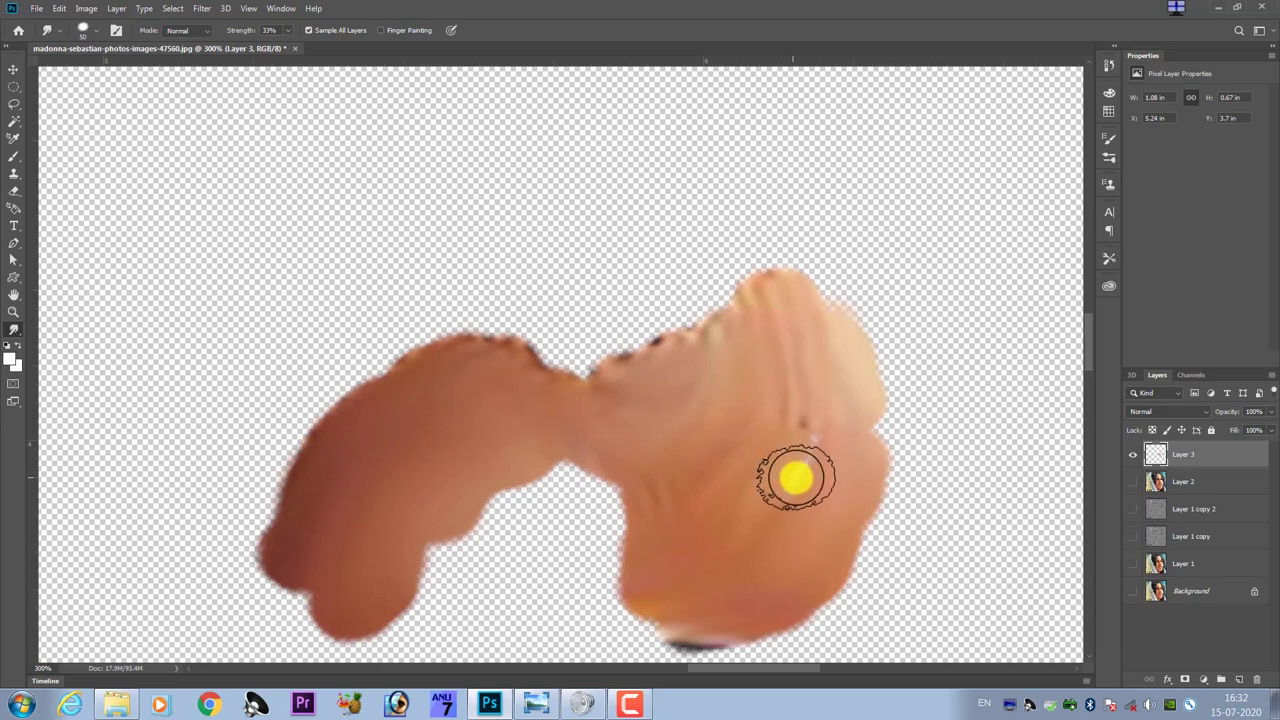
pyautogui.moveTo(796, 479); pyautogui.dragTo(726, 490)
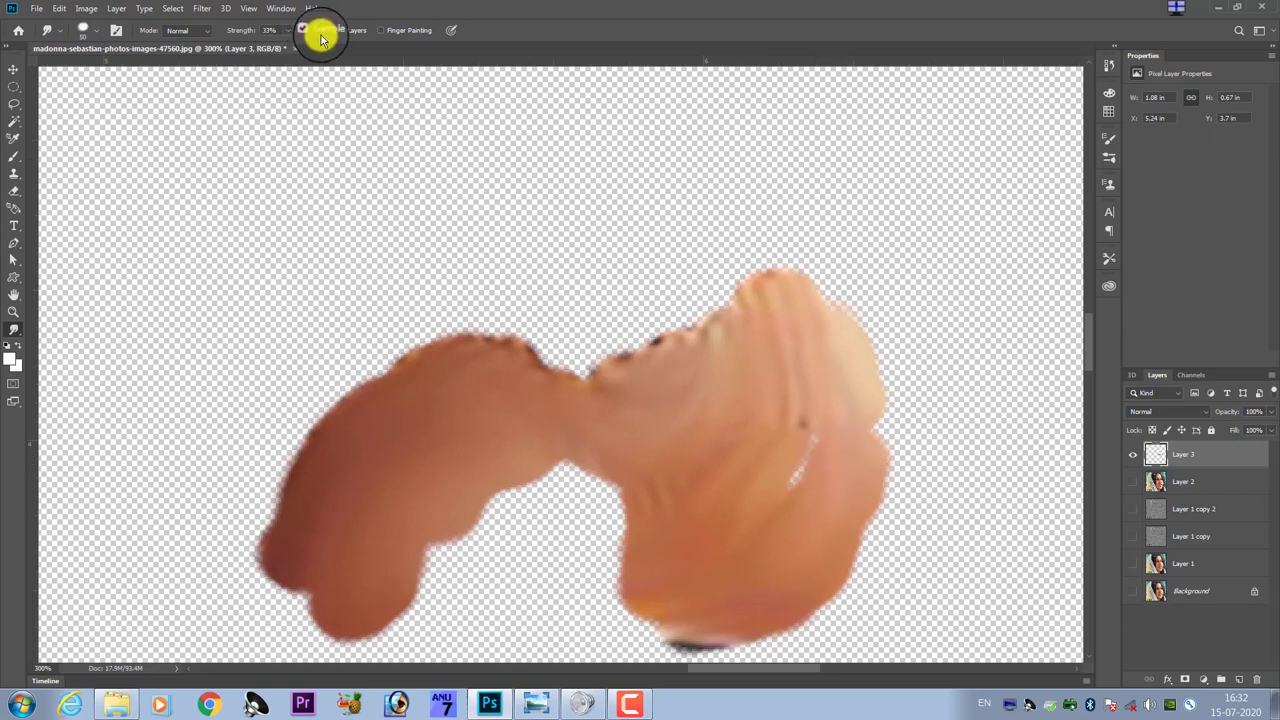
# - Turn on Sample All Layers and bring the full portrait back into view
pyautogui.click(310, 31)
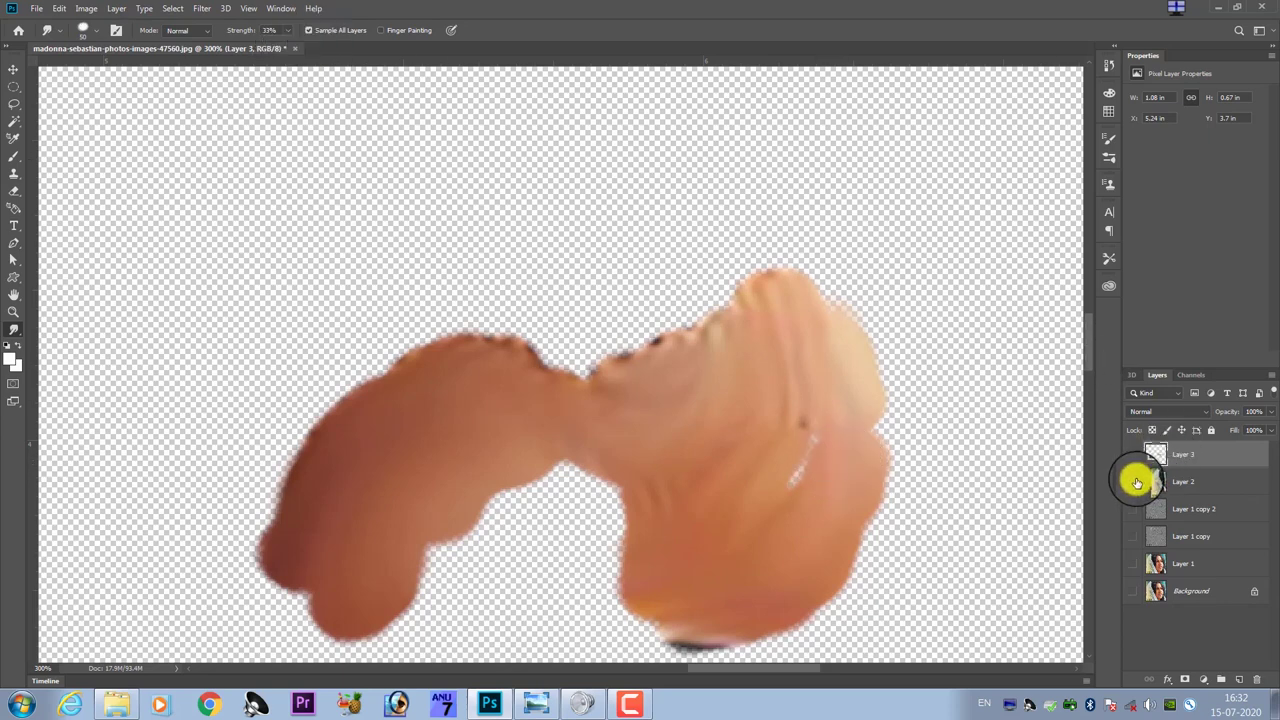
pyautogui.rightClick(641, 708)
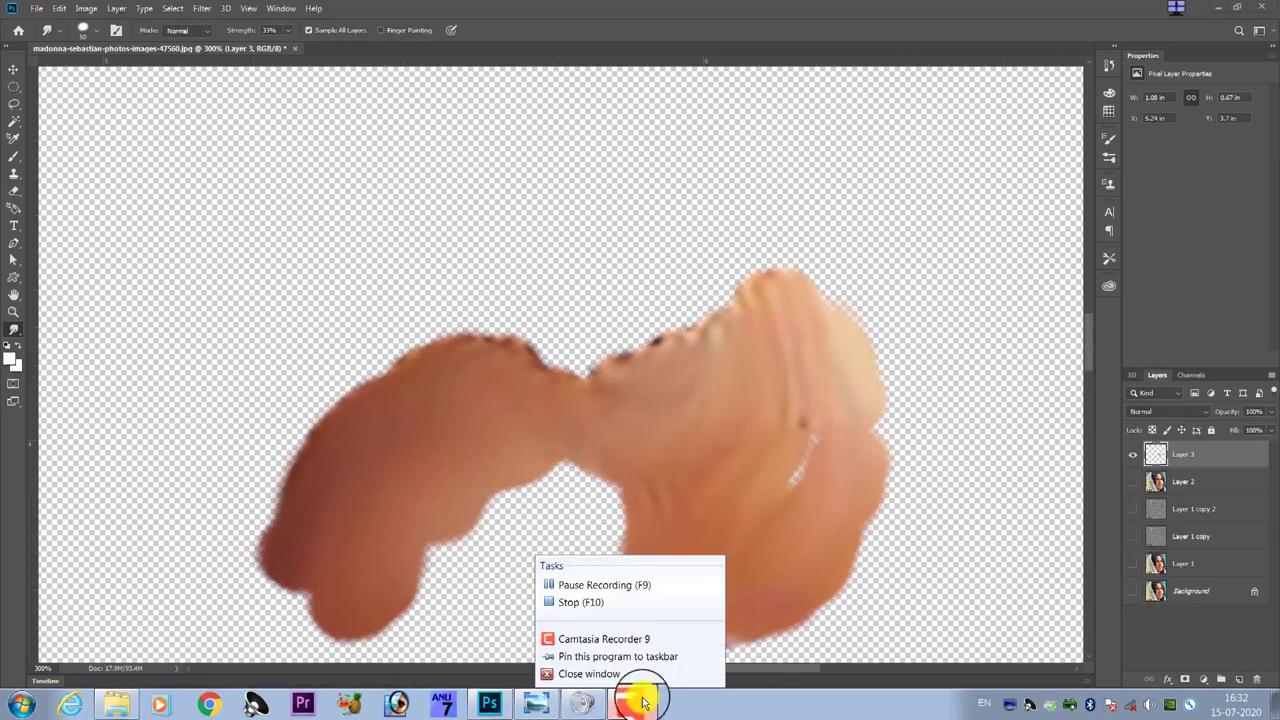
pyautogui.click(663, 586)
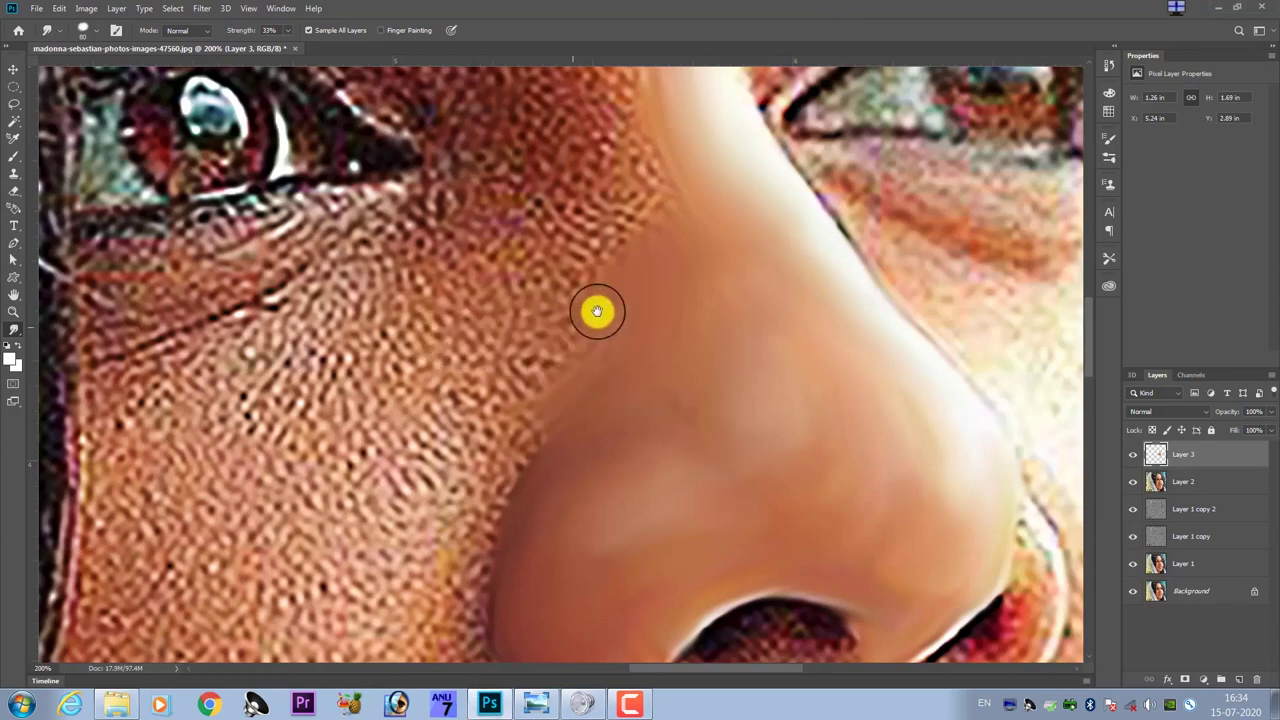
# - Smudge along the nose's left edge, up the bridge toward the bindi, and under the left eye corner
pyautogui.scroll(5, 594, 309)
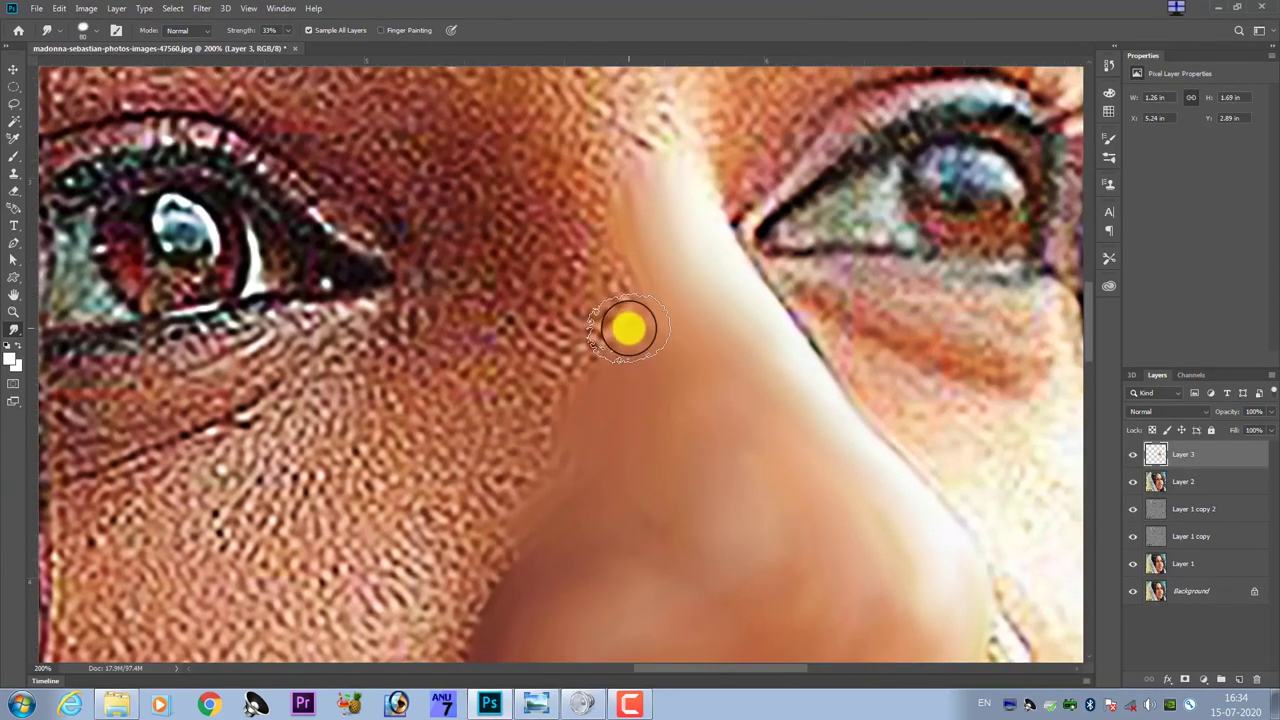
pyautogui.moveTo(632, 329)
pyautogui.mouseDown()
pyautogui.moveTo(647, 312)
pyautogui.moveTo(623, 289)
pyautogui.moveTo(614, 303)
pyautogui.moveTo(611, 193)
pyautogui.moveTo(594, 186)
pyautogui.moveTo(609, 171)
pyautogui.moveTo(654, 226)
pyautogui.moveTo(607, 342)
pyautogui.moveTo(591, 249)
pyautogui.moveTo(634, 206)
pyautogui.moveTo(680, 309)
pyautogui.moveTo(589, 220)
pyautogui.moveTo(565, 287)
pyautogui.moveTo(560, 251)
pyautogui.moveTo(534, 220)
pyautogui.moveTo(529, 346)
pyautogui.moveTo(543, 294)
pyautogui.moveTo(547, 360)
pyautogui.moveTo(531, 343)
pyautogui.moveTo(574, 297)
pyautogui.moveTo(586, 443)
pyautogui.moveTo(560, 409)
pyautogui.moveTo(574, 523)
pyautogui.moveTo(551, 411)
pyautogui.mouseUp()
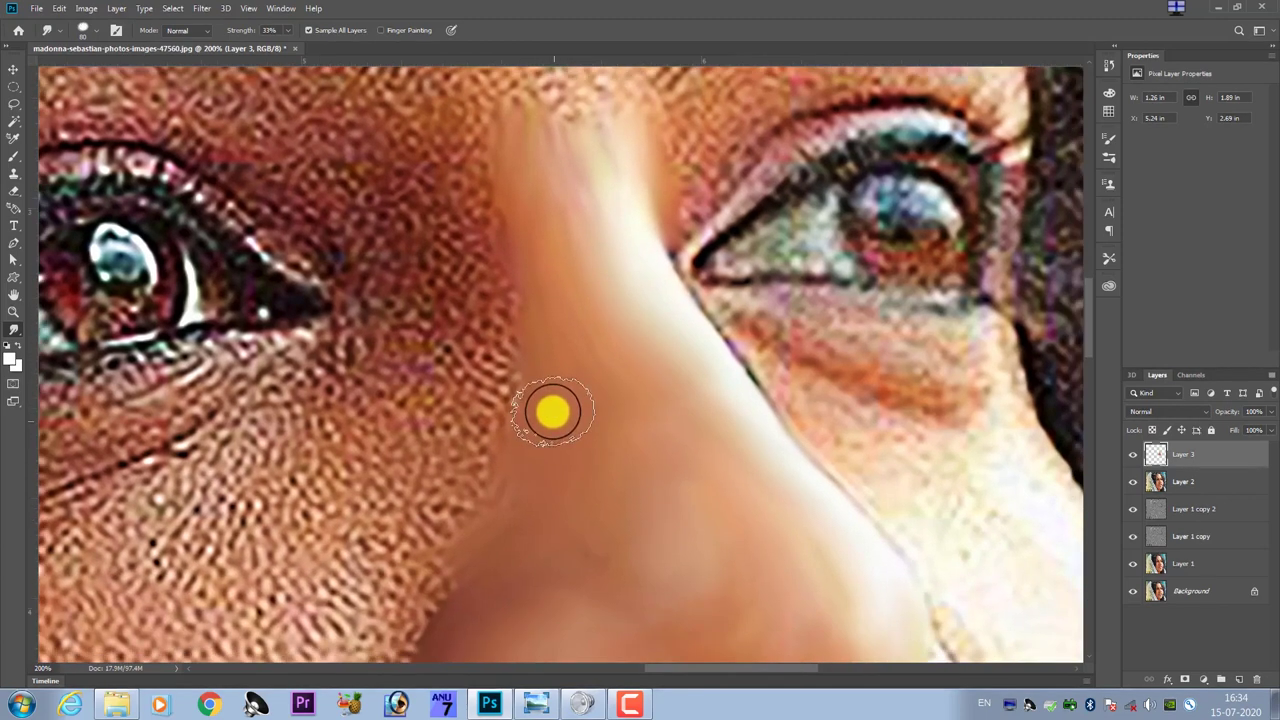
pyautogui.moveTo(501, 283)
pyautogui.mouseDown()
pyautogui.moveTo(494, 346)
pyautogui.moveTo(500, 320)
pyautogui.moveTo(525, 332)
pyautogui.moveTo(520, 277)
pyautogui.moveTo(506, 329)
pyautogui.moveTo(523, 409)
pyautogui.moveTo(497, 417)
pyautogui.moveTo(477, 340)
pyautogui.moveTo(460, 360)
pyautogui.moveTo(423, 360)
pyautogui.moveTo(449, 340)
pyautogui.moveTo(334, 371)
pyautogui.moveTo(400, 334)
pyautogui.moveTo(425, 344)
pyautogui.mouseUp()
pyautogui.scroll(2, 425, 344)
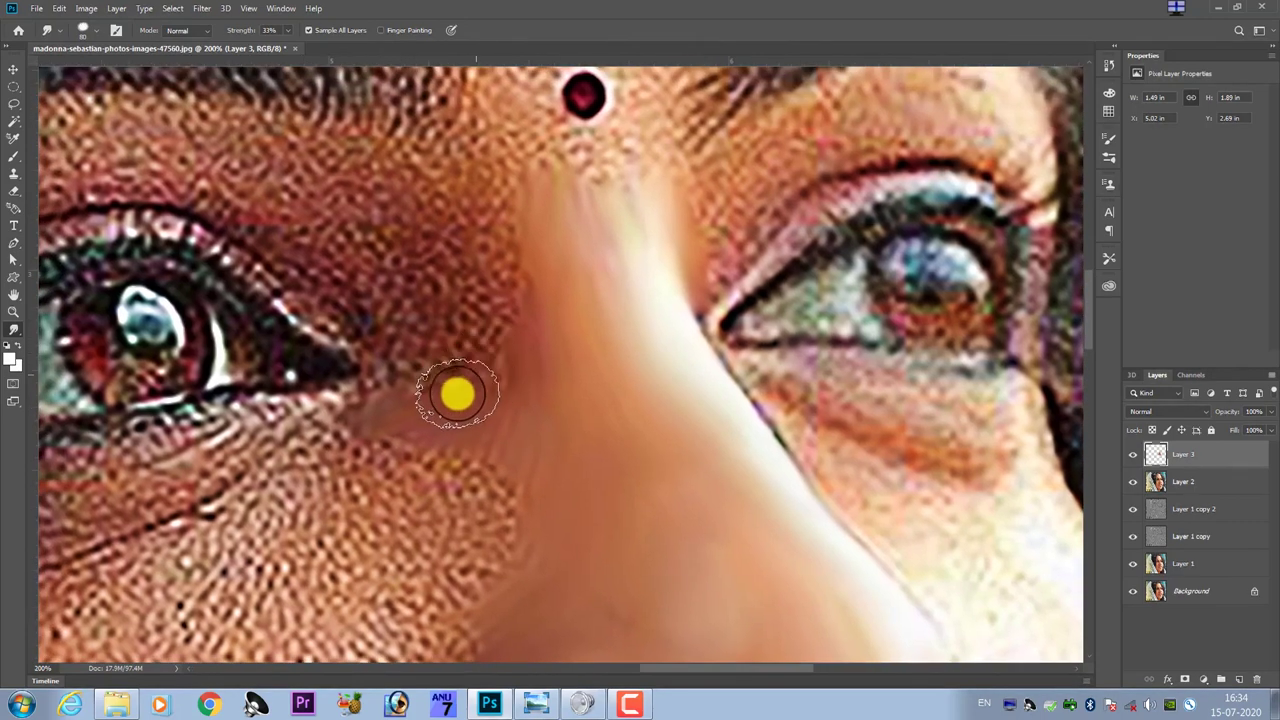
pyautogui.moveTo(457, 395); pyautogui.dragTo(480, 364)
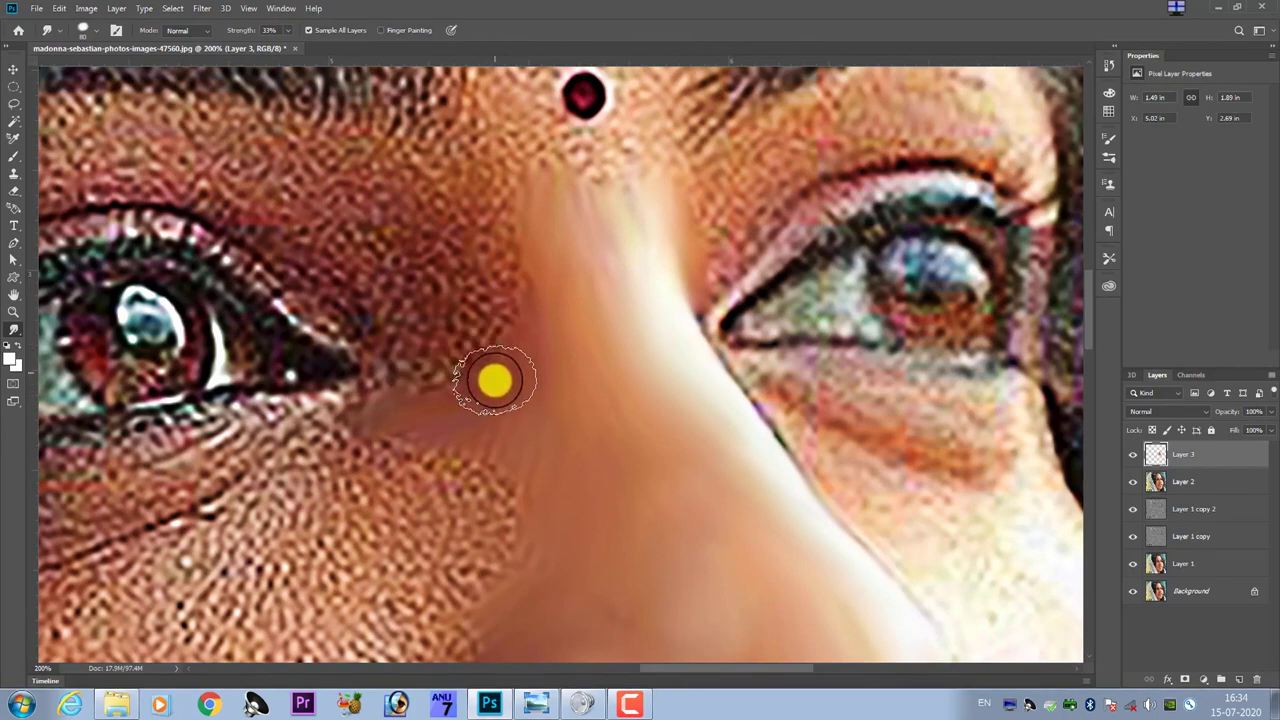
pyautogui.moveTo(515, 307)
pyautogui.mouseDown()
pyautogui.moveTo(521, 203)
pyautogui.moveTo(483, 134)
pyautogui.moveTo(506, 271)
pyautogui.moveTo(481, 341)
pyautogui.moveTo(400, 380)
pyautogui.moveTo(414, 378)
pyautogui.mouseUp()
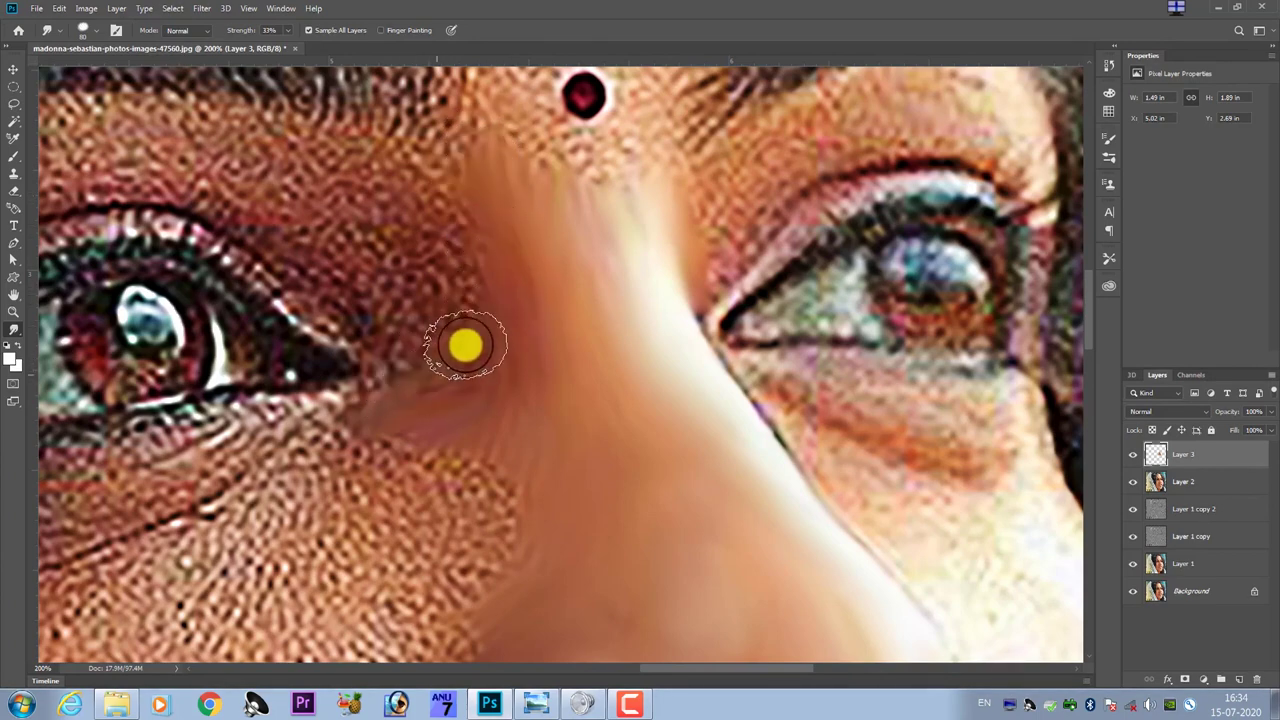
pyautogui.moveTo(505, 407); pyautogui.dragTo(517, 420)
pyautogui.scroll(-3, 479, 402)
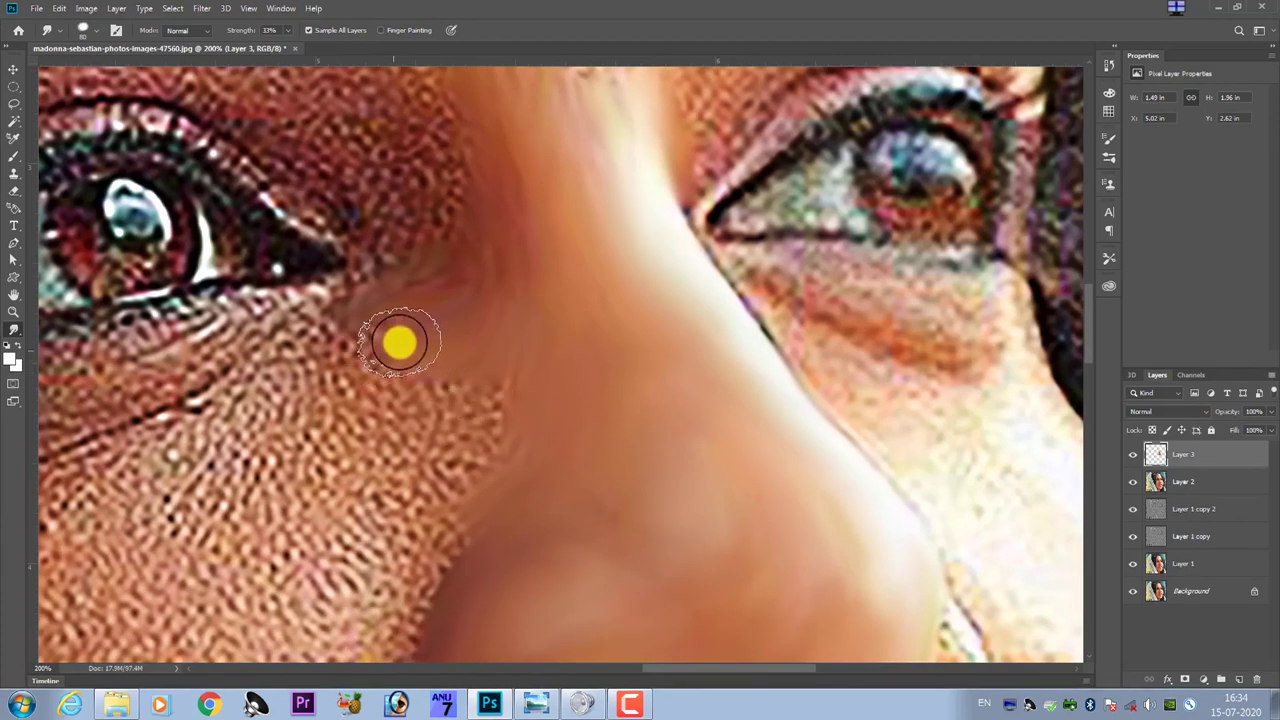
pyautogui.moveTo(399, 343)
pyautogui.mouseDown()
pyautogui.moveTo(337, 346)
pyautogui.moveTo(354, 329)
pyautogui.moveTo(320, 337)
pyautogui.moveTo(328, 319)
pyautogui.moveTo(289, 349)
pyautogui.moveTo(432, 373)
pyautogui.mouseUp()
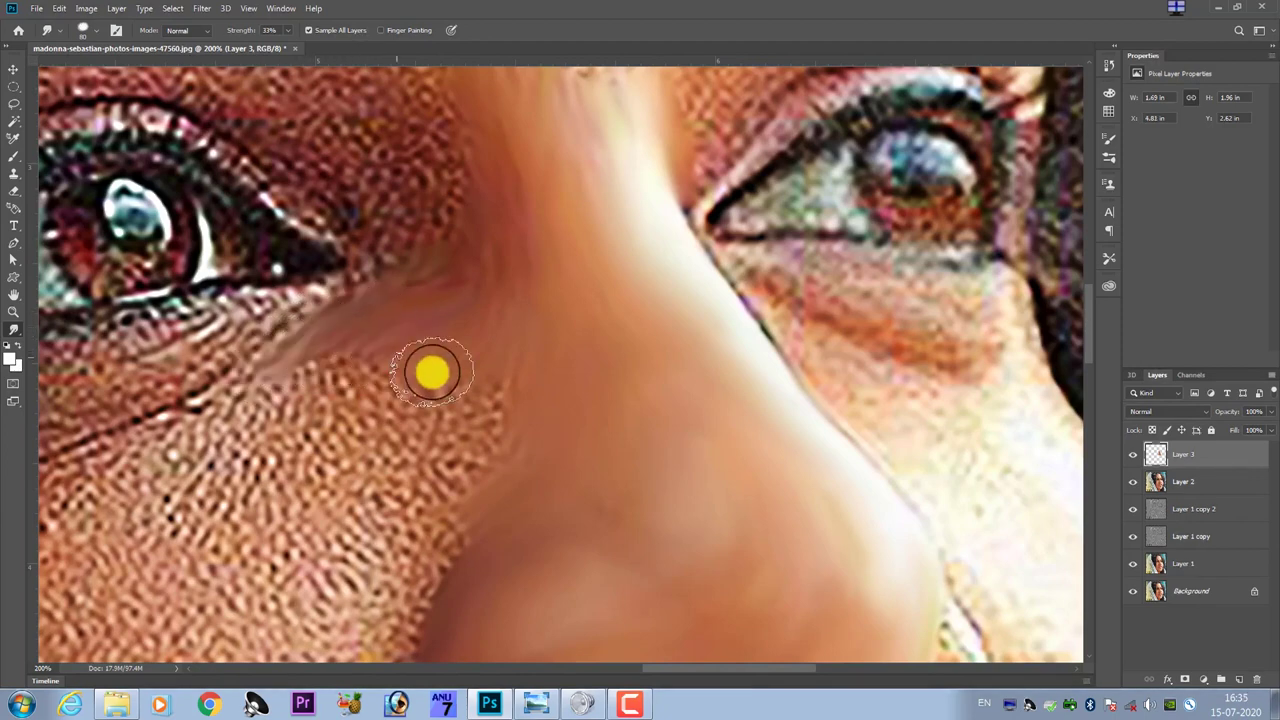
pyautogui.moveTo(483, 440); pyautogui.dragTo(477, 401)
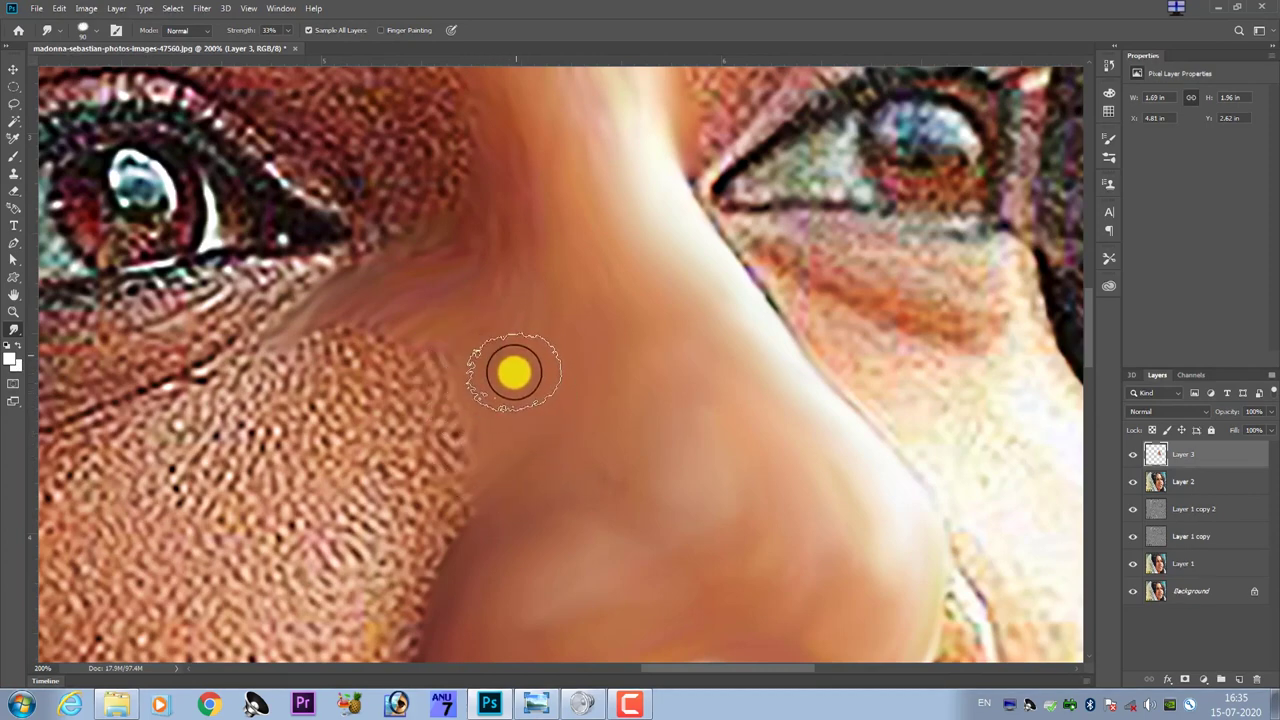
pyautogui.moveTo(525, 340)
pyautogui.mouseDown()
pyautogui.moveTo(520, 263)
pyautogui.moveTo(550, 360)
pyautogui.moveTo(540, 406)
pyautogui.moveTo(631, 286)
pyautogui.moveTo(587, 355)
pyautogui.mouseUp()
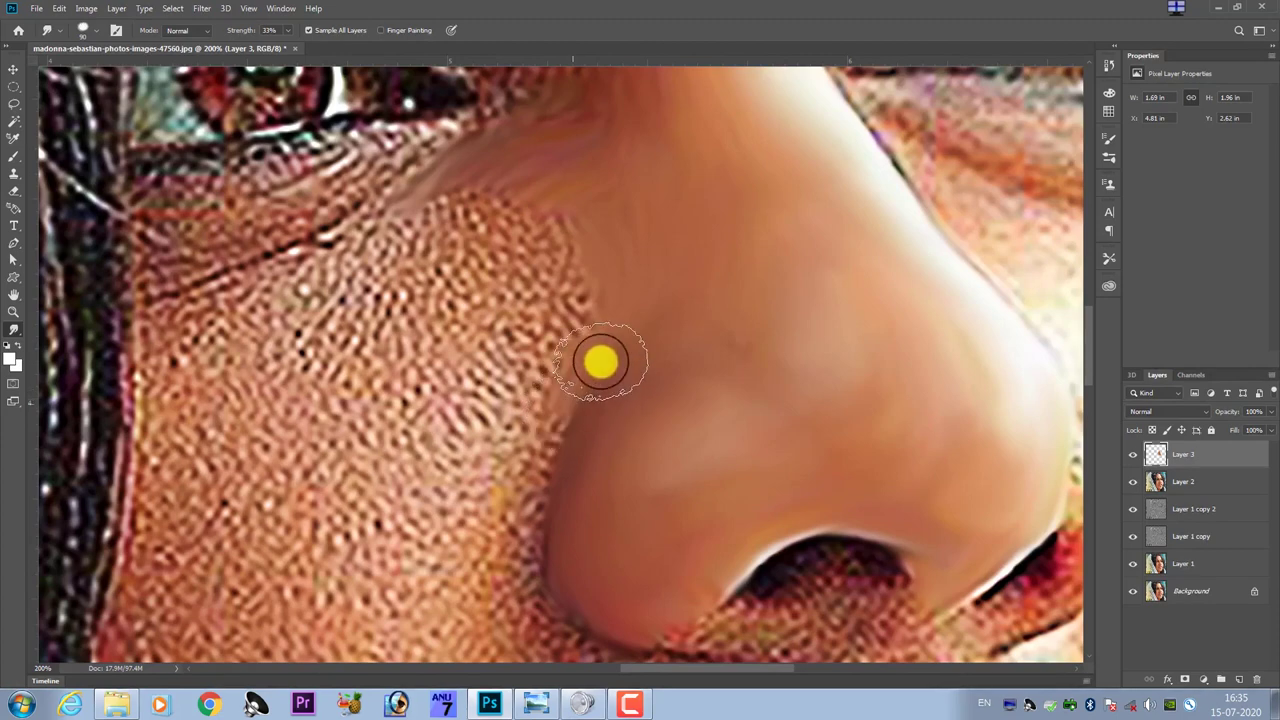
# - Blend the cheek texture beside the nose, working from the nose edge down the cheek
pyautogui.moveTo(600, 361)
pyautogui.mouseDown()
pyautogui.moveTo(534, 457)
pyautogui.moveTo(532, 510)
pyautogui.moveTo(520, 506)
pyautogui.moveTo(536, 578)
pyautogui.moveTo(517, 583)
pyautogui.moveTo(526, 411)
pyautogui.moveTo(580, 320)
pyautogui.moveTo(557, 346)
pyautogui.moveTo(580, 316)
pyautogui.moveTo(569, 220)
pyautogui.moveTo(480, 243)
pyautogui.moveTo(500, 186)
pyautogui.moveTo(394, 231)
pyautogui.moveTo(466, 185)
pyautogui.moveTo(369, 240)
pyautogui.moveTo(411, 200)
pyautogui.moveTo(306, 280)
pyautogui.moveTo(328, 263)
pyautogui.moveTo(163, 323)
pyautogui.moveTo(351, 263)
pyautogui.moveTo(277, 123)
pyautogui.moveTo(285, 35)
pyautogui.mouseUp()
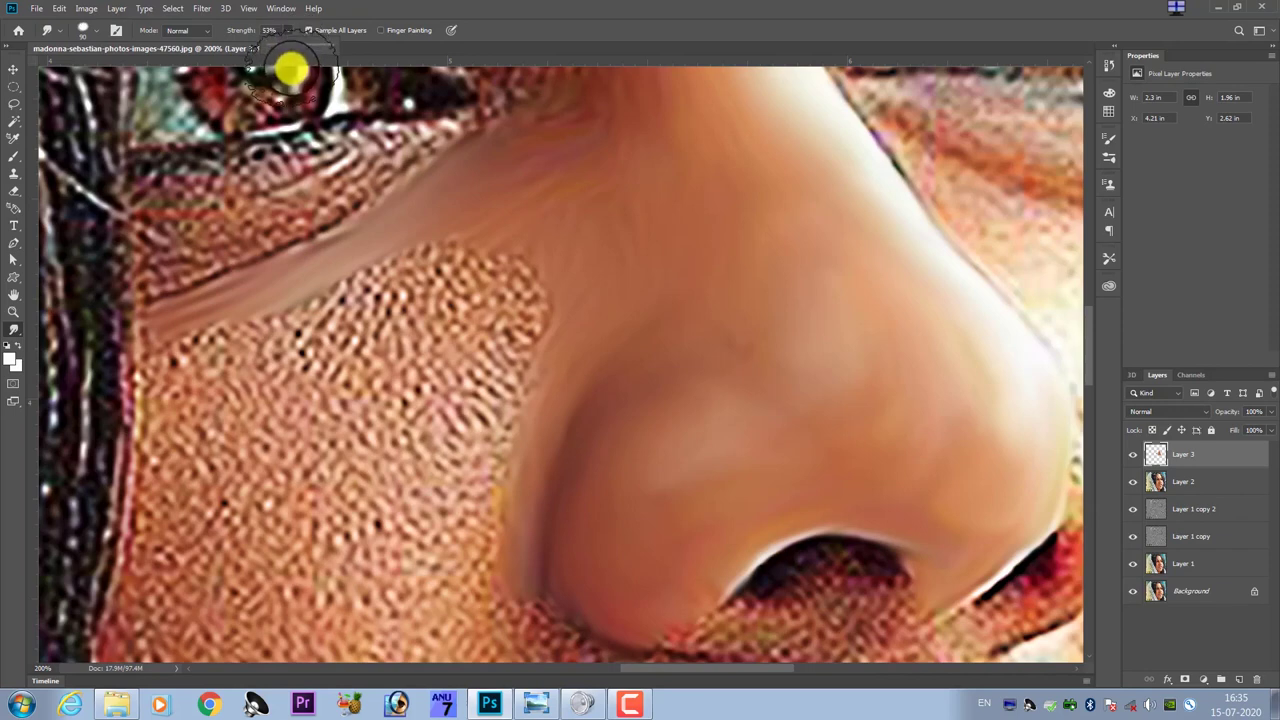
pyautogui.moveTo(500, 260)
pyautogui.mouseDown()
pyautogui.moveTo(422, 278)
pyautogui.moveTo(451, 249)
pyautogui.moveTo(386, 269)
pyautogui.moveTo(409, 260)
pyautogui.moveTo(300, 314)
pyautogui.moveTo(491, 240)
pyautogui.moveTo(457, 297)
pyautogui.moveTo(420, 297)
pyautogui.moveTo(540, 291)
pyautogui.moveTo(523, 334)
pyautogui.moveTo(540, 289)
pyautogui.moveTo(511, 489)
pyautogui.moveTo(487, 443)
pyautogui.moveTo(531, 331)
pyautogui.mouseUp()
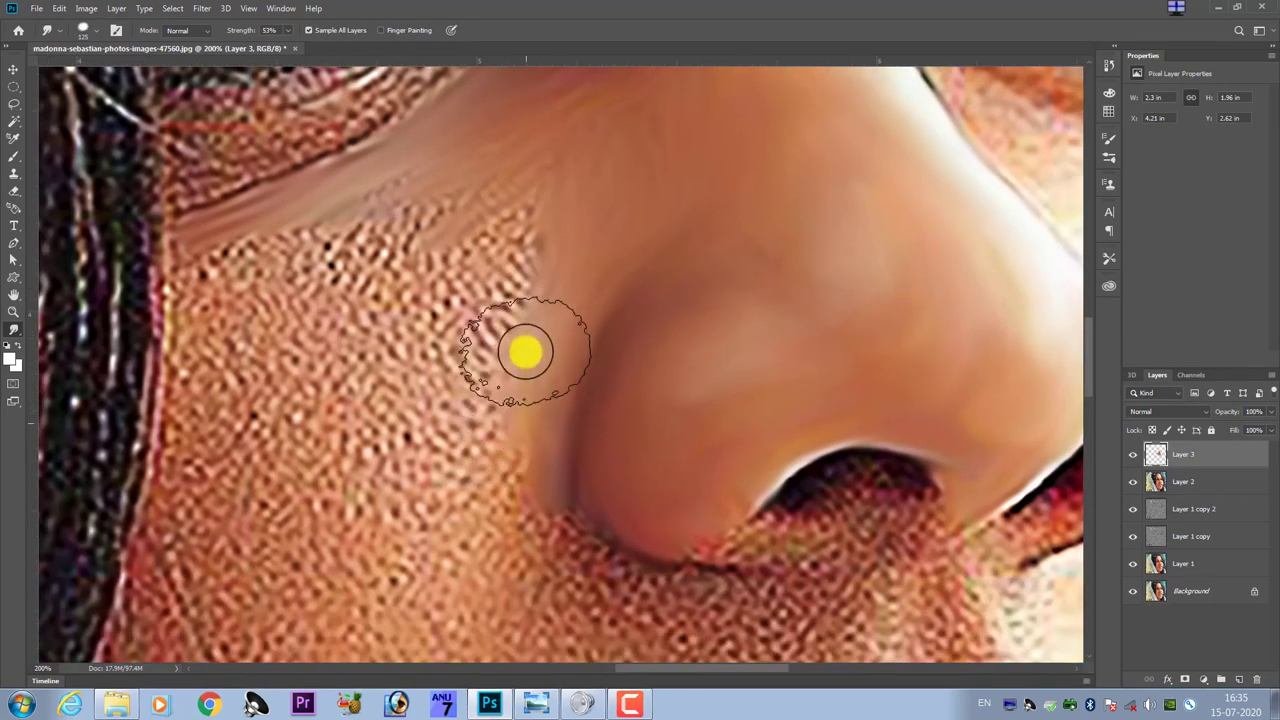
pyautogui.moveTo(513, 397)
pyautogui.mouseDown()
pyautogui.moveTo(540, 503)
pyautogui.moveTo(529, 546)
pyautogui.moveTo(542, 529)
pyautogui.moveTo(491, 517)
pyautogui.moveTo(486, 329)
pyautogui.moveTo(509, 323)
pyautogui.moveTo(539, 259)
pyautogui.moveTo(514, 231)
pyautogui.moveTo(517, 206)
pyautogui.moveTo(551, 177)
pyautogui.moveTo(449, 220)
pyautogui.moveTo(420, 189)
pyautogui.moveTo(460, 171)
pyautogui.moveTo(452, 221)
pyautogui.moveTo(484, 290)
pyautogui.mouseUp()
pyautogui.moveTo(494, 345)
pyautogui.mouseDown()
pyautogui.moveTo(511, 477)
pyautogui.moveTo(460, 443)
pyautogui.mouseUp()
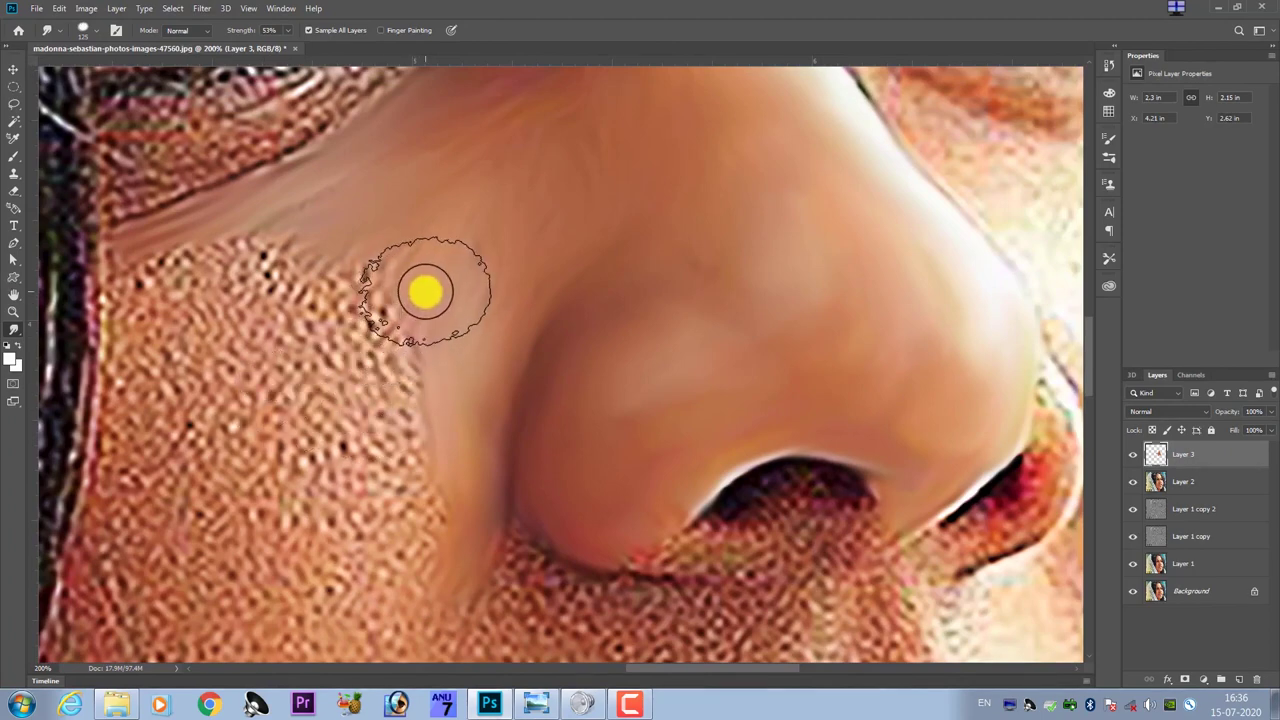
# - Smear the cheek skin up toward the eye, then review the face full screen, zoomed and rotated
pyautogui.press('Tab')
pyautogui.moveTo(426, 291)
pyautogui.mouseDown()
pyautogui.moveTo(189, 251)
pyautogui.moveTo(190, 238)
pyautogui.mouseUp()
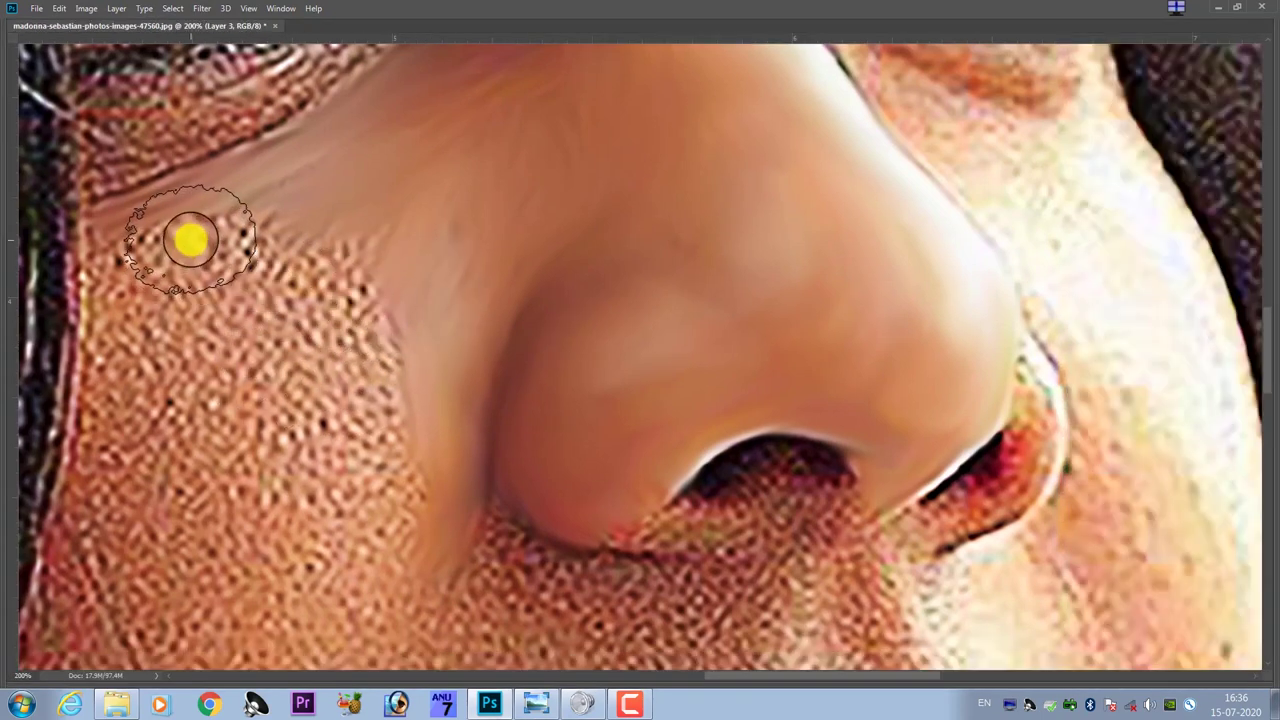
pyautogui.press('f')
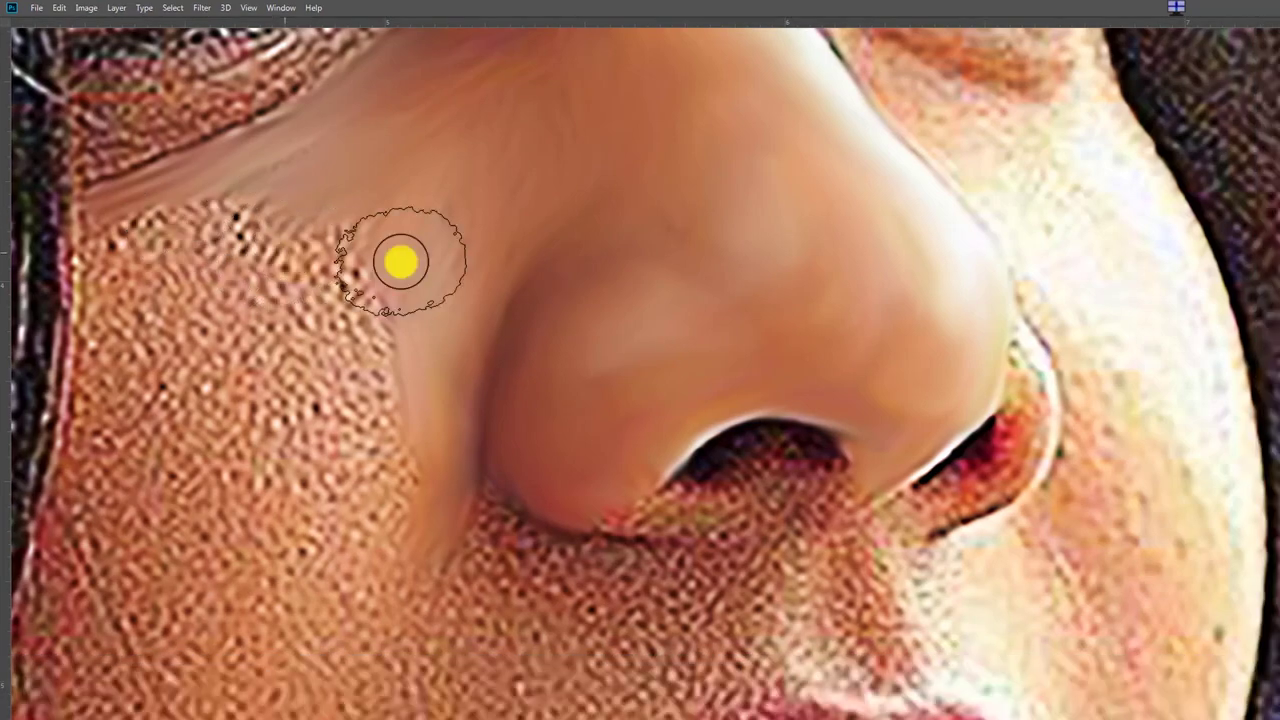
pyautogui.scroll(-3, 489, 263)
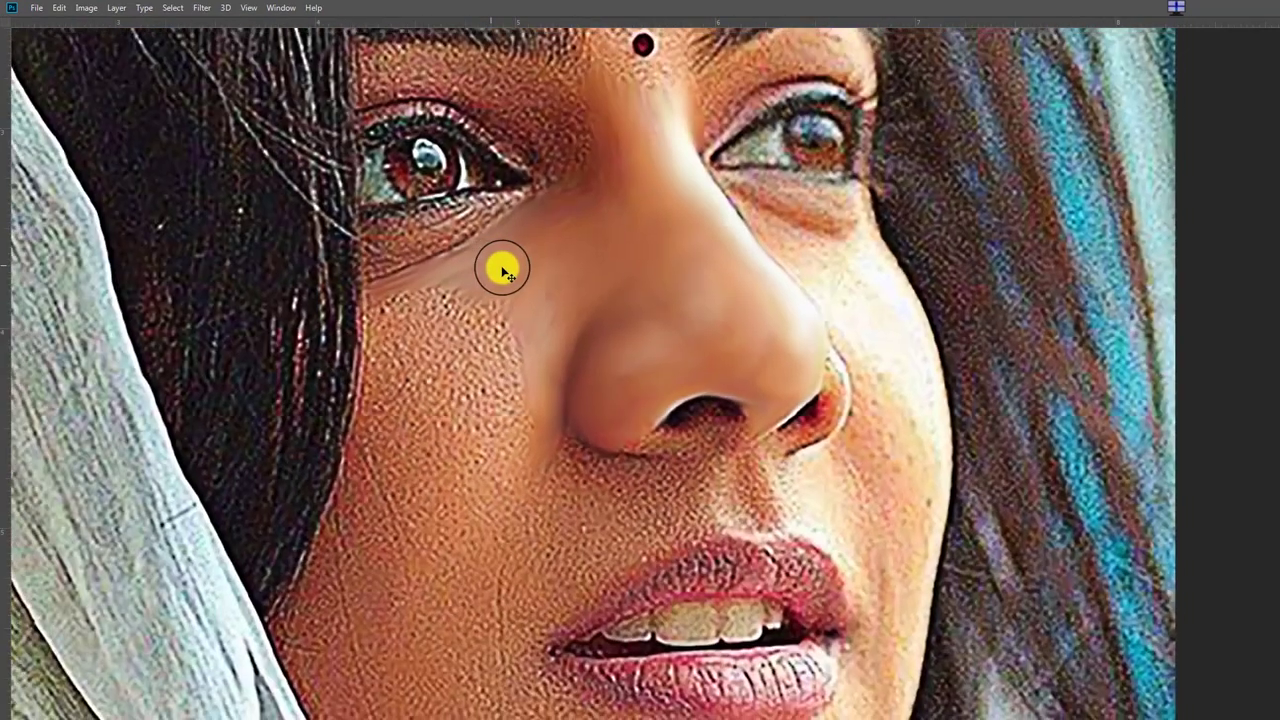
pyautogui.scroll(-2, 598, 273)
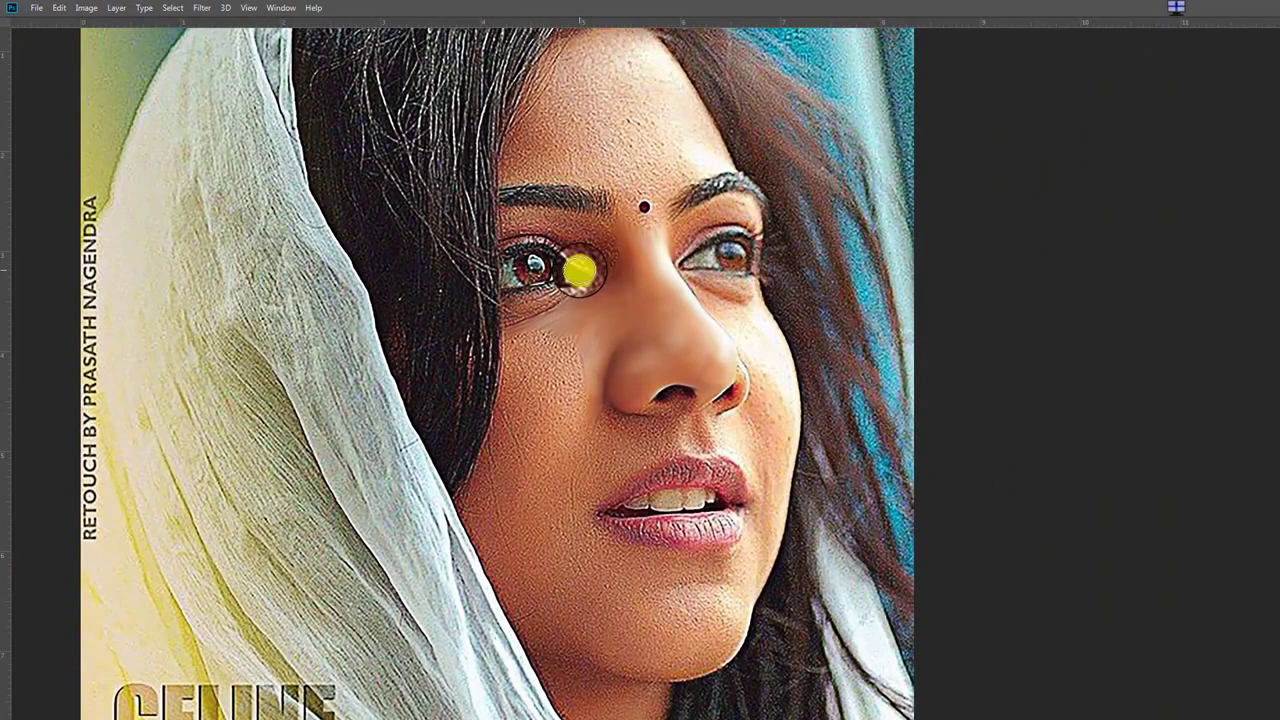
pyautogui.moveTo(724, 308)
pyautogui.mouseDown()
pyautogui.moveTo(770, 555)
pyautogui.moveTo(757, 557)
pyautogui.mouseUp()
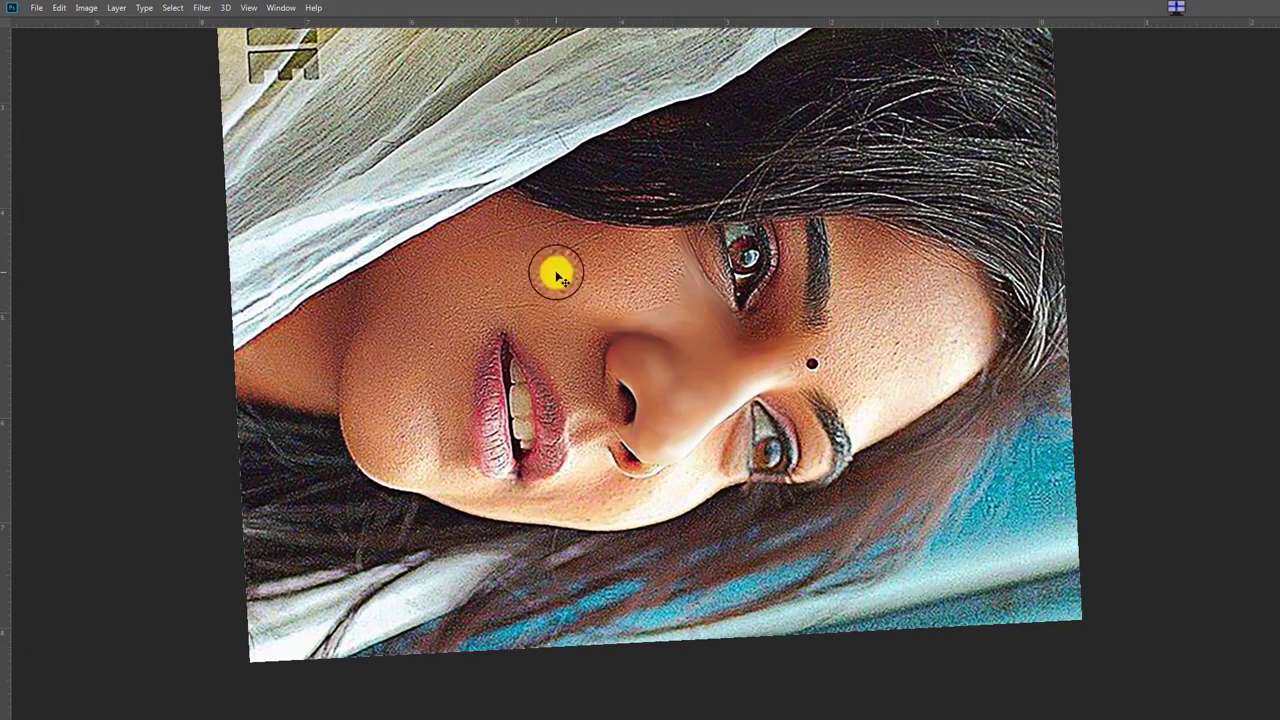
pyautogui.scroll(2, 570, 232)
pyautogui.scroll(2, 569, 231)
pyautogui.scroll(1, 577, 249)
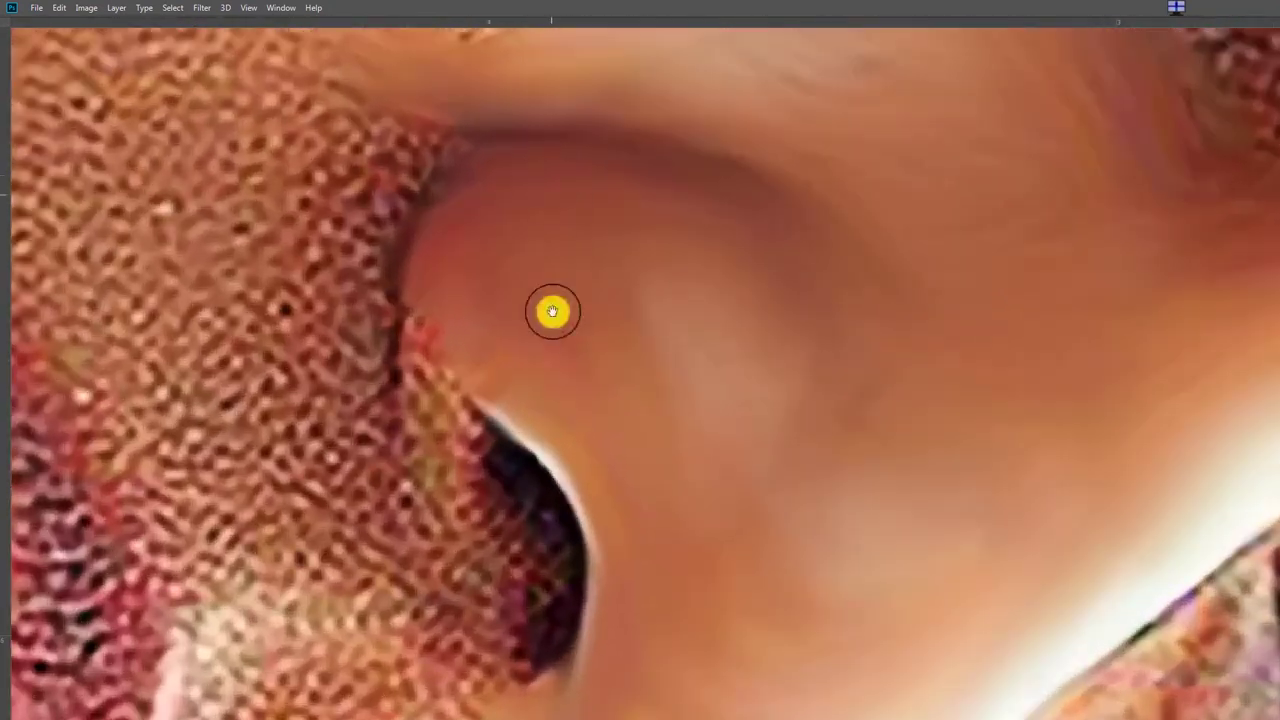
pyautogui.scroll(2, 551, 309)
# - Restore the panels, reselect the Smudge tool and pan back to the skin beside the nose
pyautogui.press('Tab')
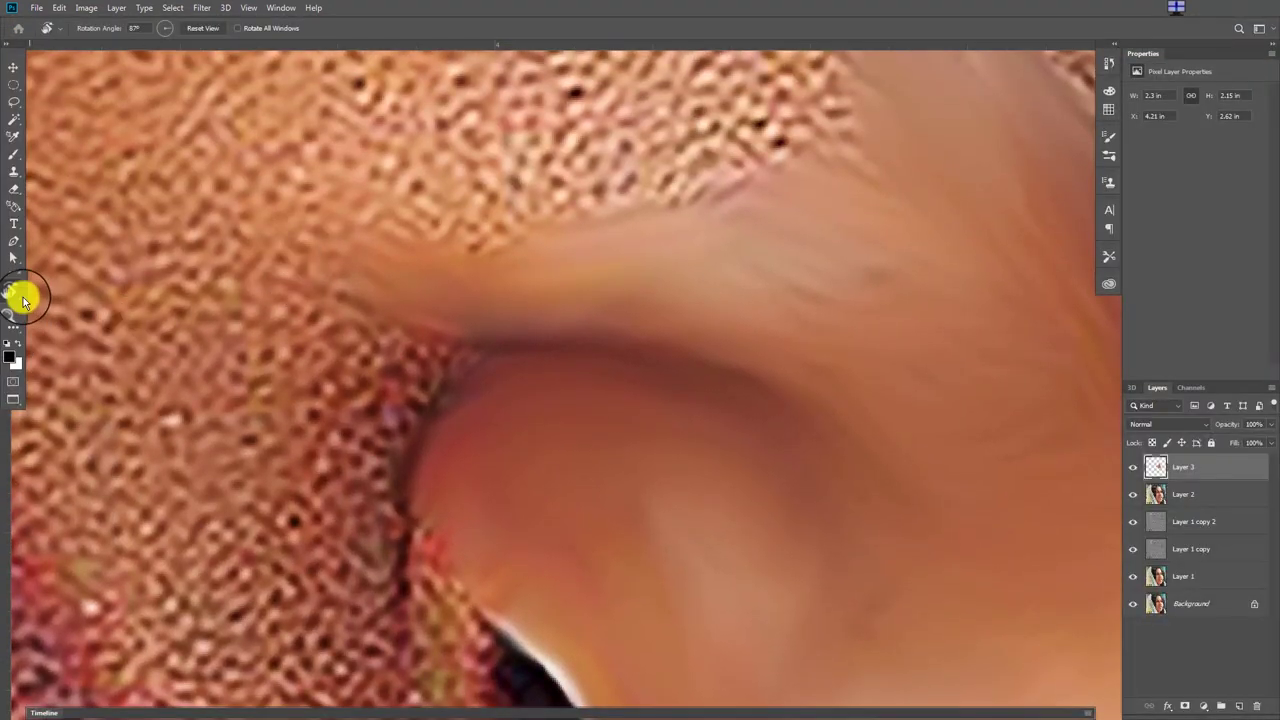
pyautogui.click(12, 312)
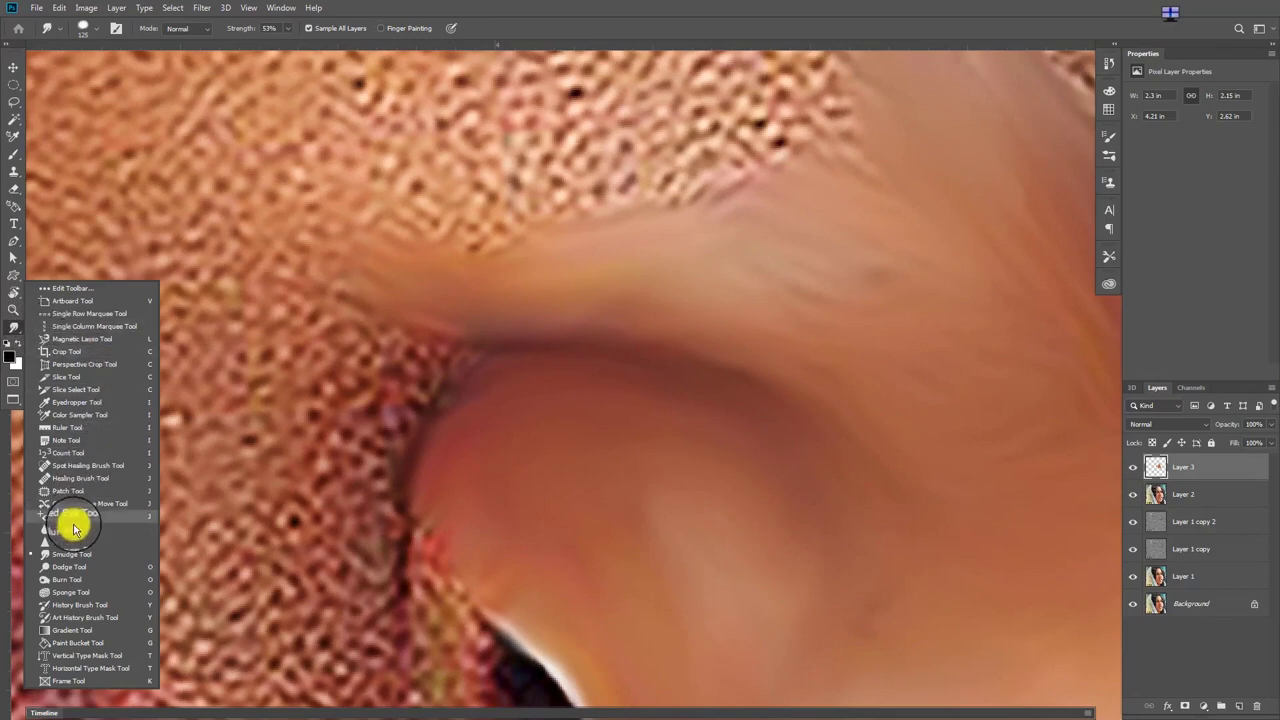
pyautogui.click(66, 554)
pyautogui.moveTo(451, 284); pyautogui.dragTo(331, 520)
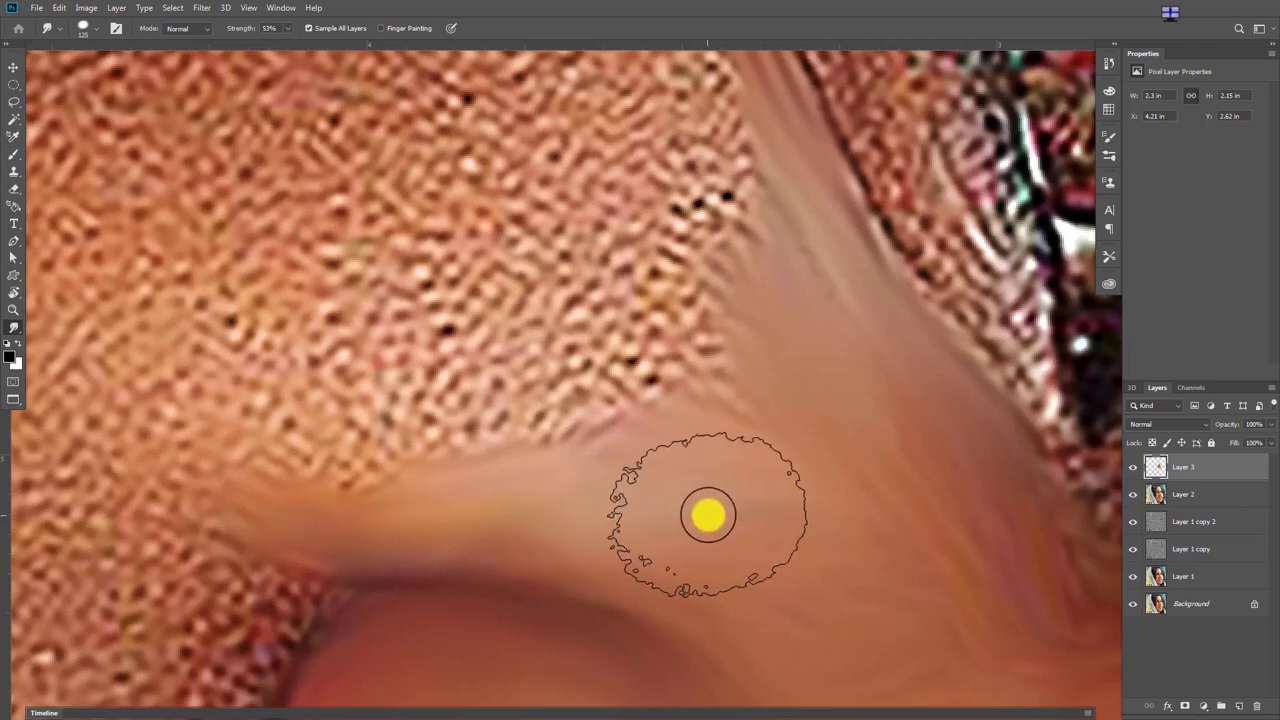
pyautogui.moveTo(686, 400); pyautogui.dragTo(646, 555)
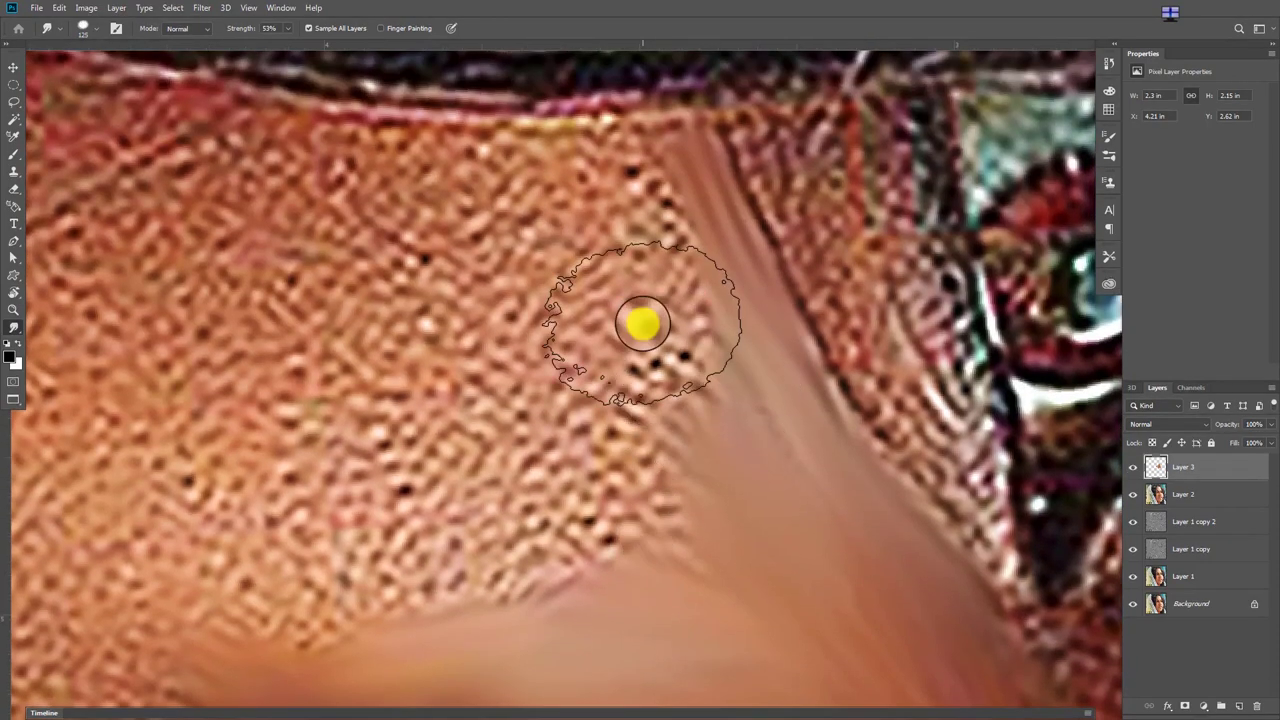
# - Resize the brush and smooth the speckles near the hair edge and the grainy skin beside the nose
pyautogui.press('[')
pyautogui.press('[')
pyautogui.press('[')
pyautogui.moveTo(716, 402)
pyautogui.mouseDown()
pyautogui.moveTo(644, 263)
pyautogui.moveTo(649, 440)
pyautogui.moveTo(686, 557)
pyautogui.moveTo(668, 472)
pyautogui.moveTo(566, 206)
pyautogui.moveTo(552, 192)
pyautogui.moveTo(480, 191)
pyautogui.moveTo(506, 329)
pyautogui.moveTo(578, 441)
pyautogui.moveTo(497, 300)
pyautogui.moveTo(486, 326)
pyautogui.moveTo(531, 424)
pyautogui.moveTo(523, 451)
pyautogui.moveTo(569, 534)
pyautogui.moveTo(536, 550)
pyautogui.moveTo(614, 534)
pyautogui.moveTo(531, 457)
pyautogui.moveTo(482, 339)
pyautogui.moveTo(549, 360)
pyautogui.mouseUp()
pyautogui.press(']')
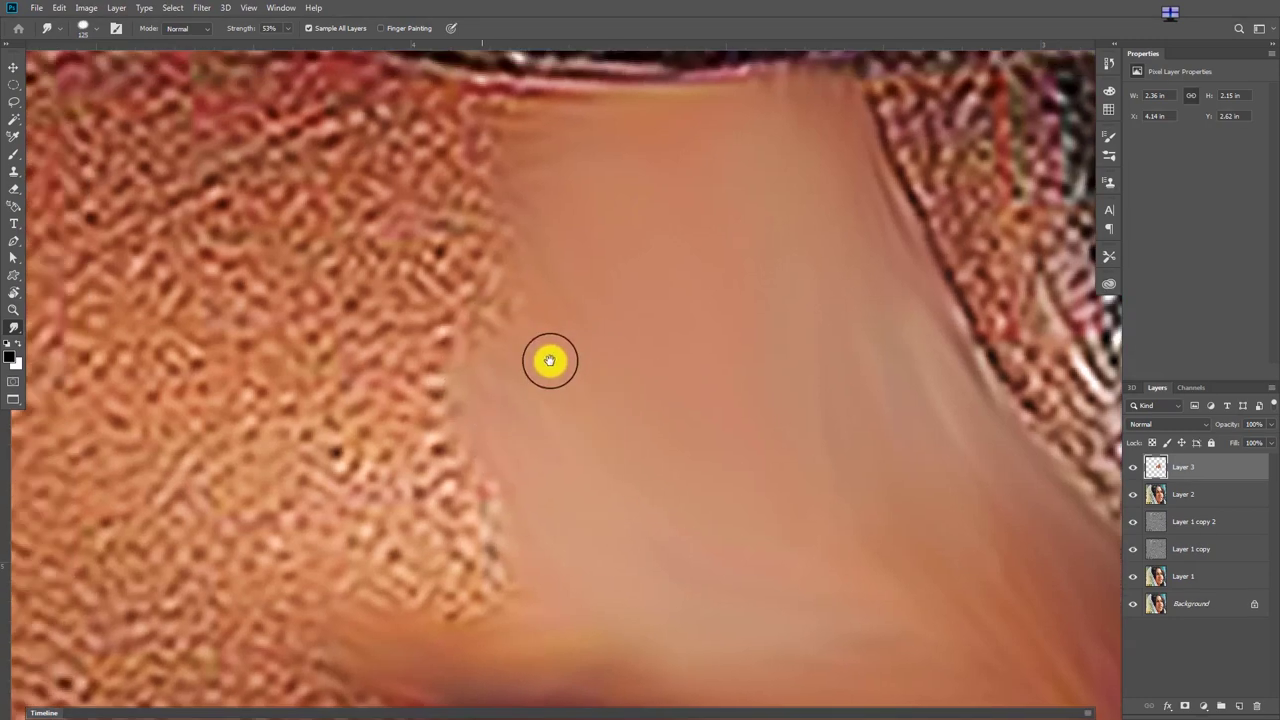
pyautogui.moveTo(549, 563)
pyautogui.mouseDown()
pyautogui.moveTo(486, 565)
pyautogui.moveTo(443, 523)
pyautogui.moveTo(474, 500)
pyautogui.moveTo(433, 471)
pyautogui.moveTo(571, 466)
pyautogui.moveTo(537, 537)
pyautogui.moveTo(497, 486)
pyautogui.moveTo(677, 540)
pyautogui.moveTo(655, 572)
pyautogui.moveTo(671, 537)
pyautogui.moveTo(821, 567)
pyautogui.mouseUp()
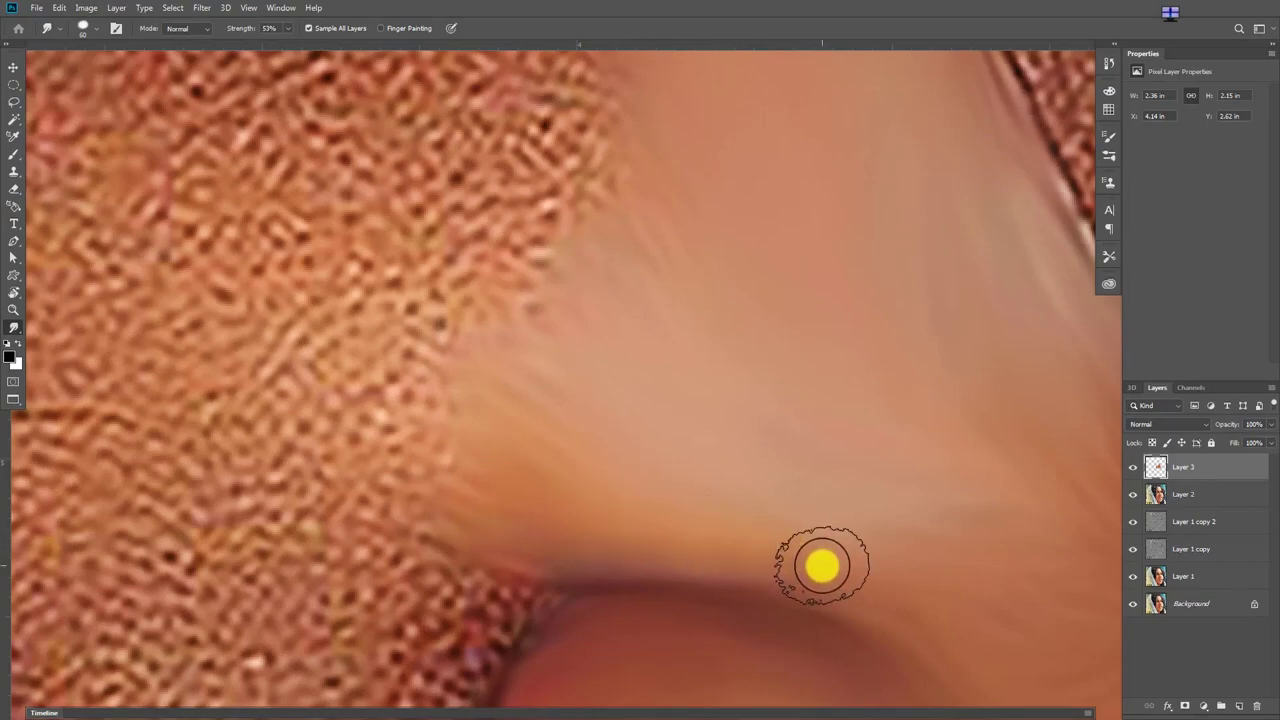
pyautogui.scroll(-3, 800, 568)
# - Zoom in on the area between nose and eye, then hide Layer 2 and Layer 1 copy 2
pyautogui.scroll(-2, 686, 509)
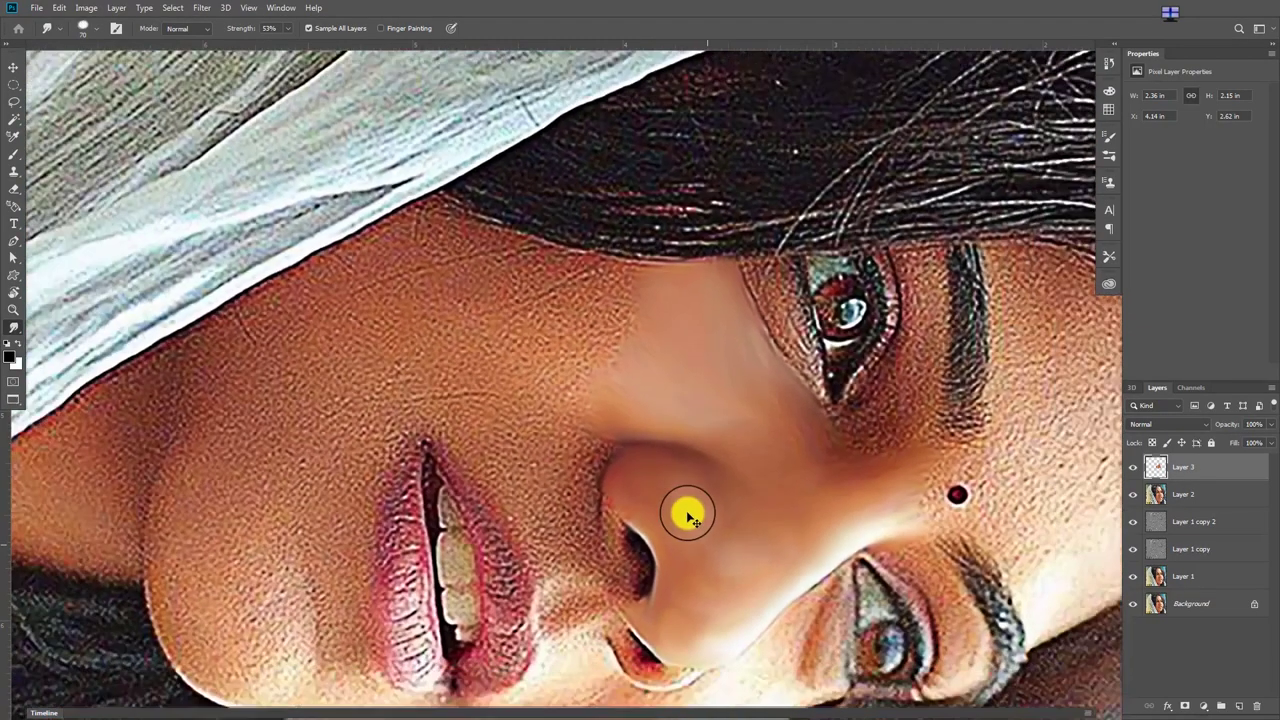
pyautogui.scroll(4, 660, 440)
pyautogui.scroll(2, 653, 423)
pyautogui.moveTo(829, 457)
pyautogui.mouseDown()
pyautogui.moveTo(729, 514)
pyautogui.moveTo(460, 524)
pyautogui.moveTo(411, 449)
pyautogui.moveTo(457, 526)
pyautogui.moveTo(486, 546)
pyautogui.moveTo(451, 584)
pyautogui.moveTo(346, 520)
pyautogui.moveTo(280, 514)
pyautogui.moveTo(303, 563)
pyautogui.moveTo(471, 622)
pyautogui.mouseUp()
pyautogui.scroll(1, 540, 535)
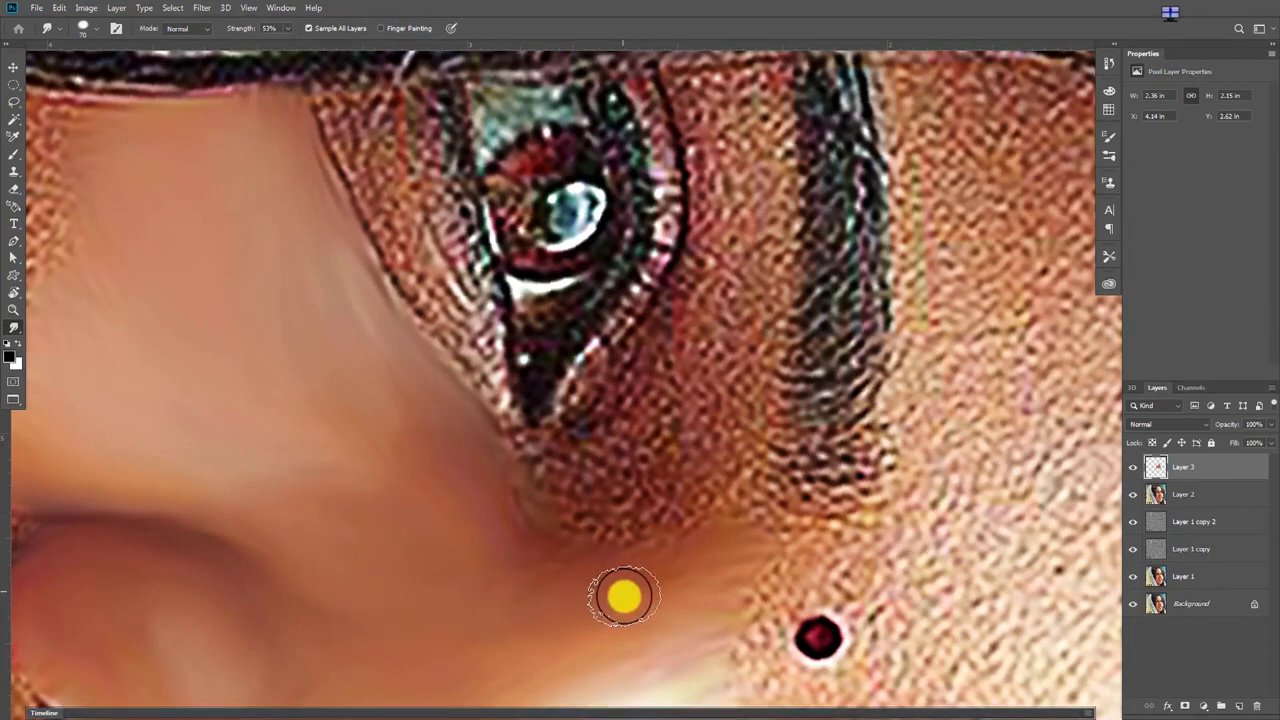
pyautogui.moveTo(644, 580); pyautogui.dragTo(683, 465)
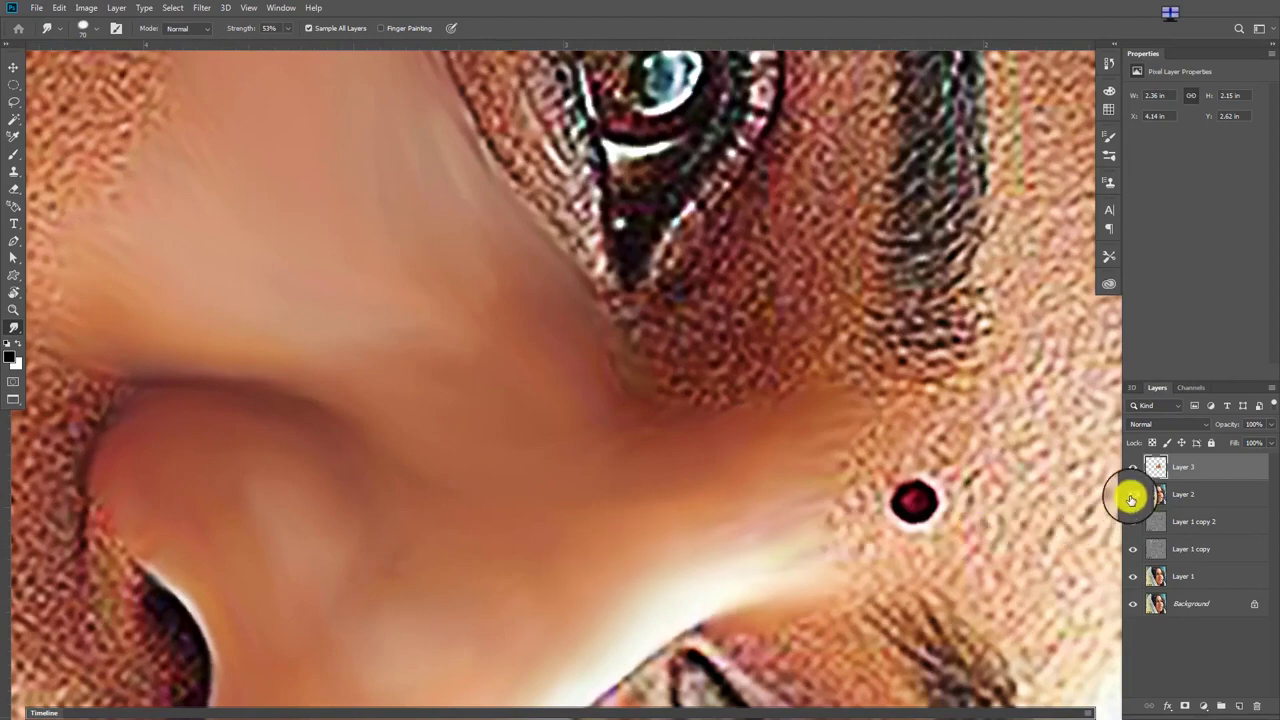
pyautogui.moveTo(1130, 499); pyautogui.dragTo(1131, 576)
# - Hide the Background to inspect Layer 3's smudging alone over transparency
pyautogui.click(1131, 603)
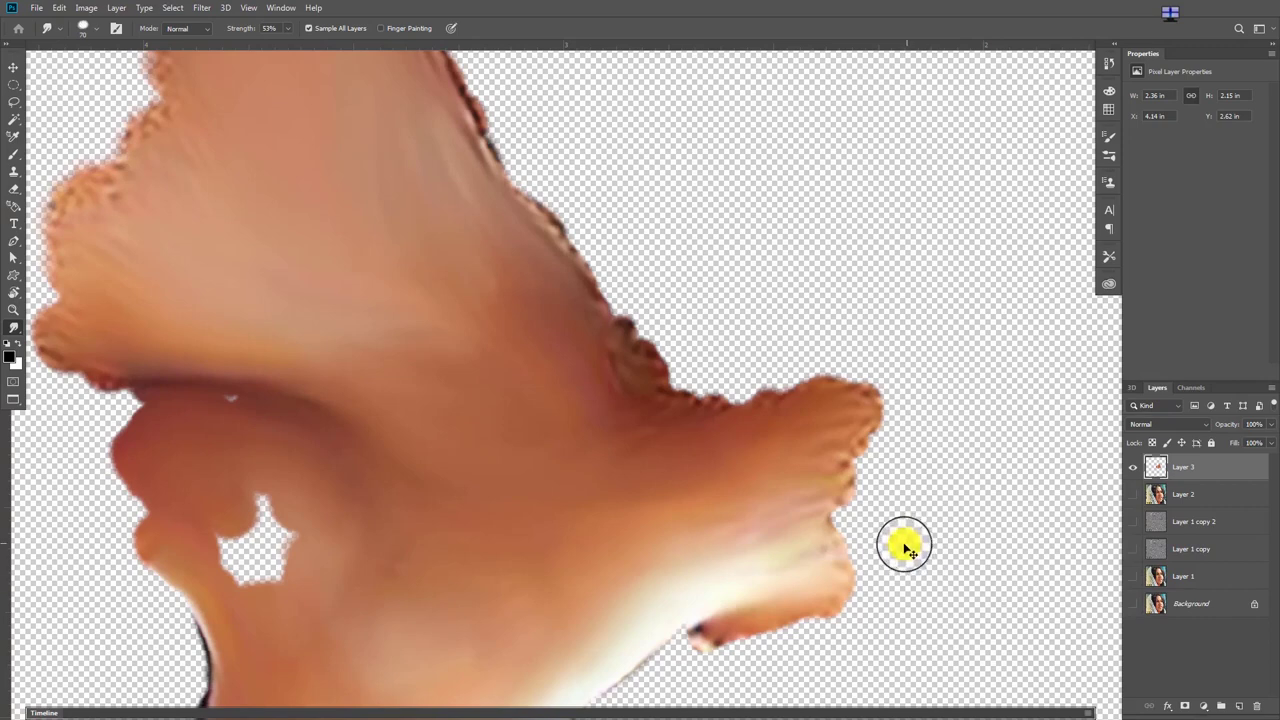
pyautogui.scroll(-3, 905, 548)
pyautogui.scroll(-1, 694, 517)
pyautogui.scroll(-1, 634, 471)
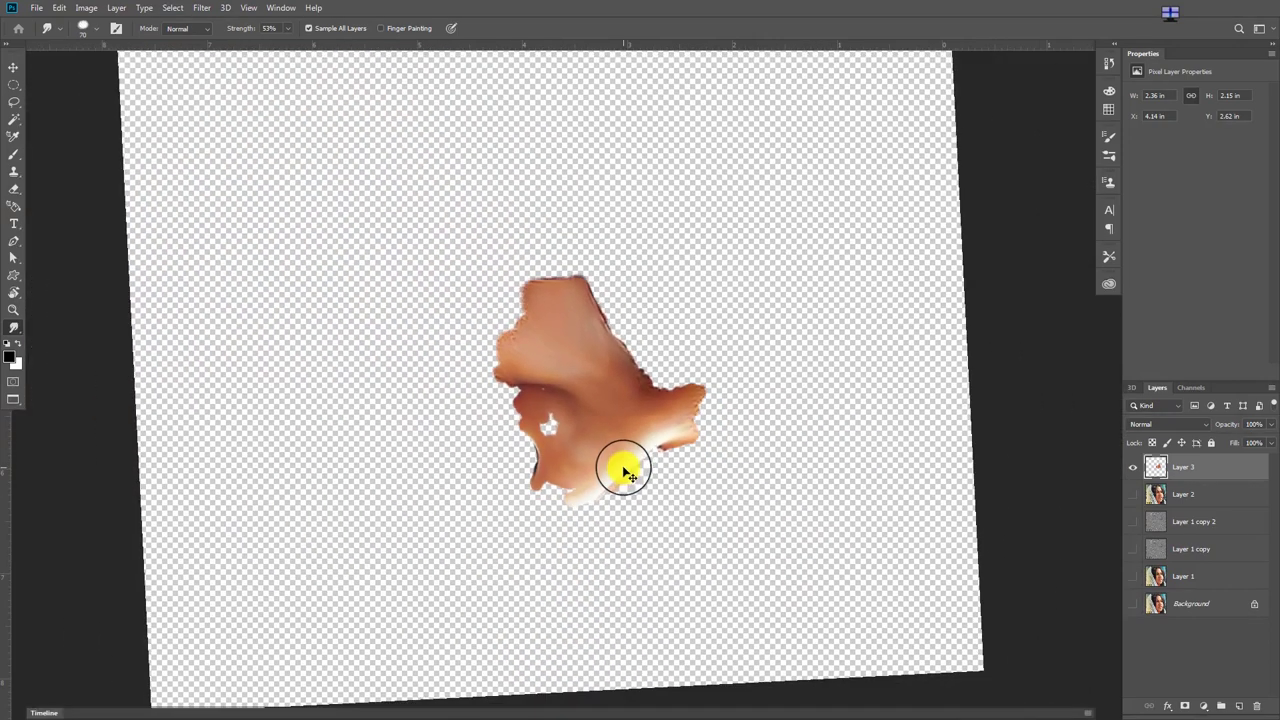
pyautogui.scroll(2, 623, 471)
pyautogui.scroll(2, 531, 460)
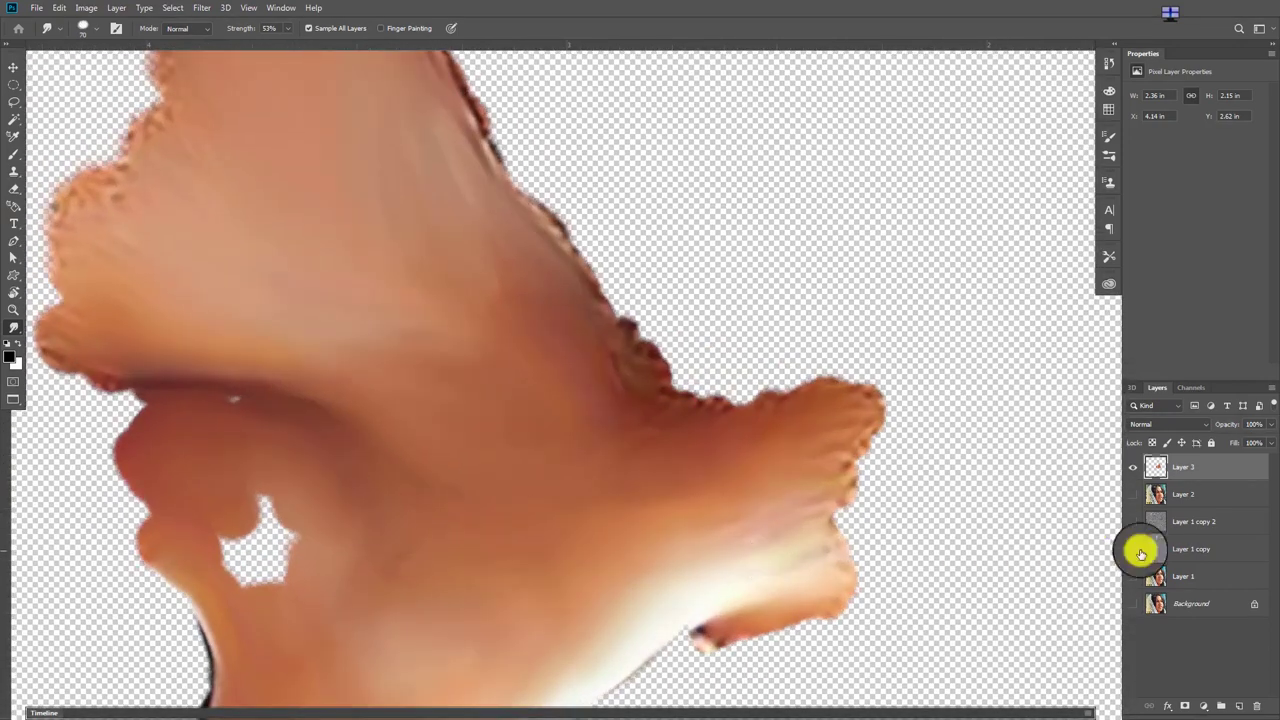
# - Show Layer 2 again and select Layer 2 down through Layer 1
pyautogui.click(1133, 494)
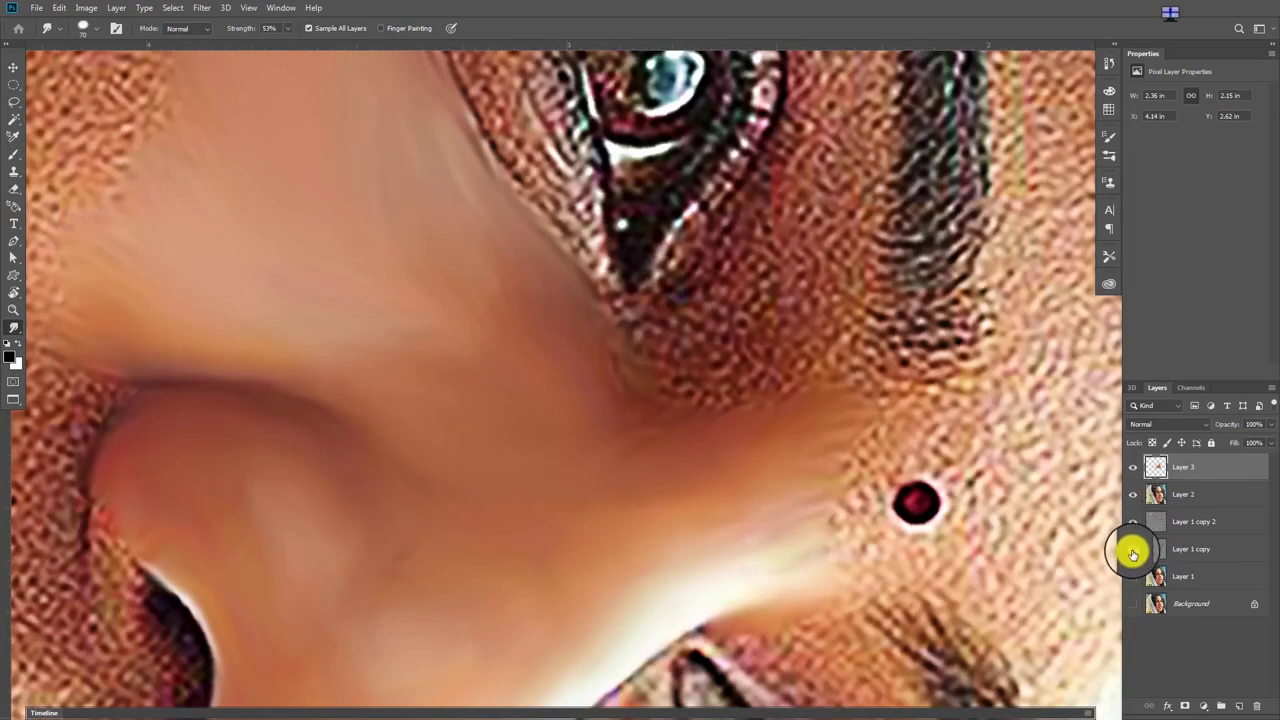
pyautogui.click(1217, 505)
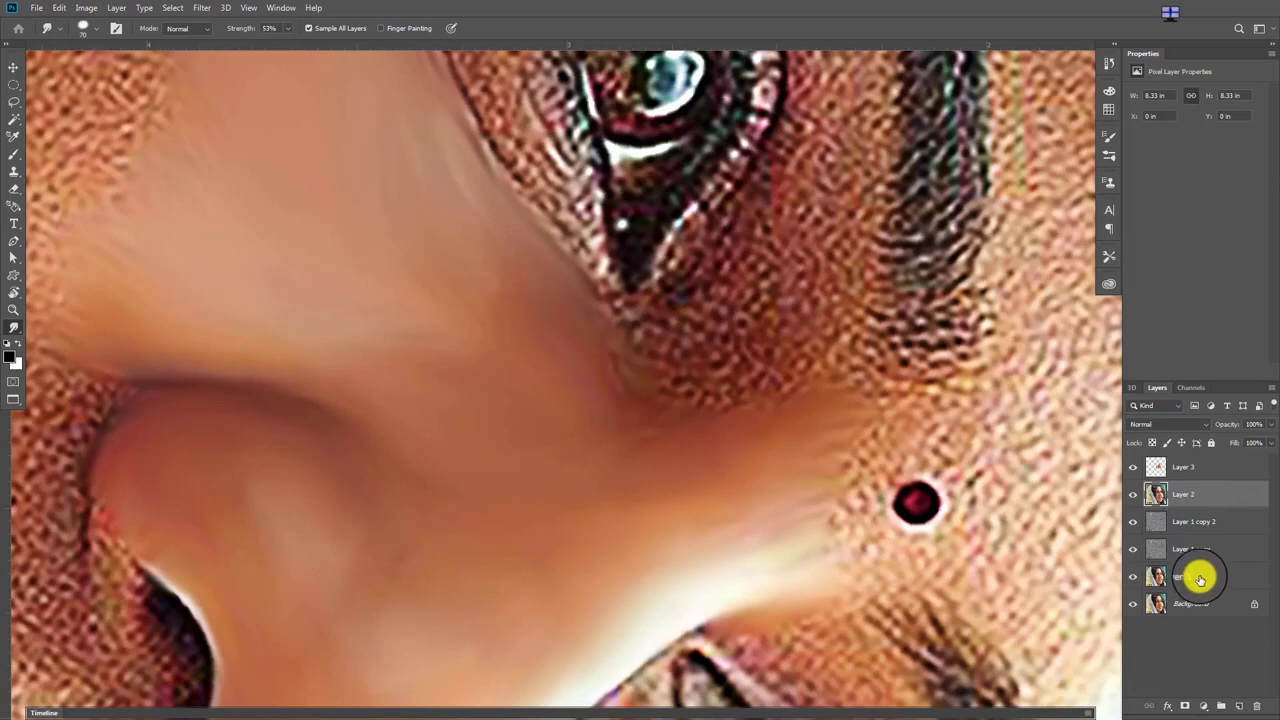
pyautogui.keyDown('shift'); pyautogui.click(1200, 578); pyautogui.keyUp('shift')
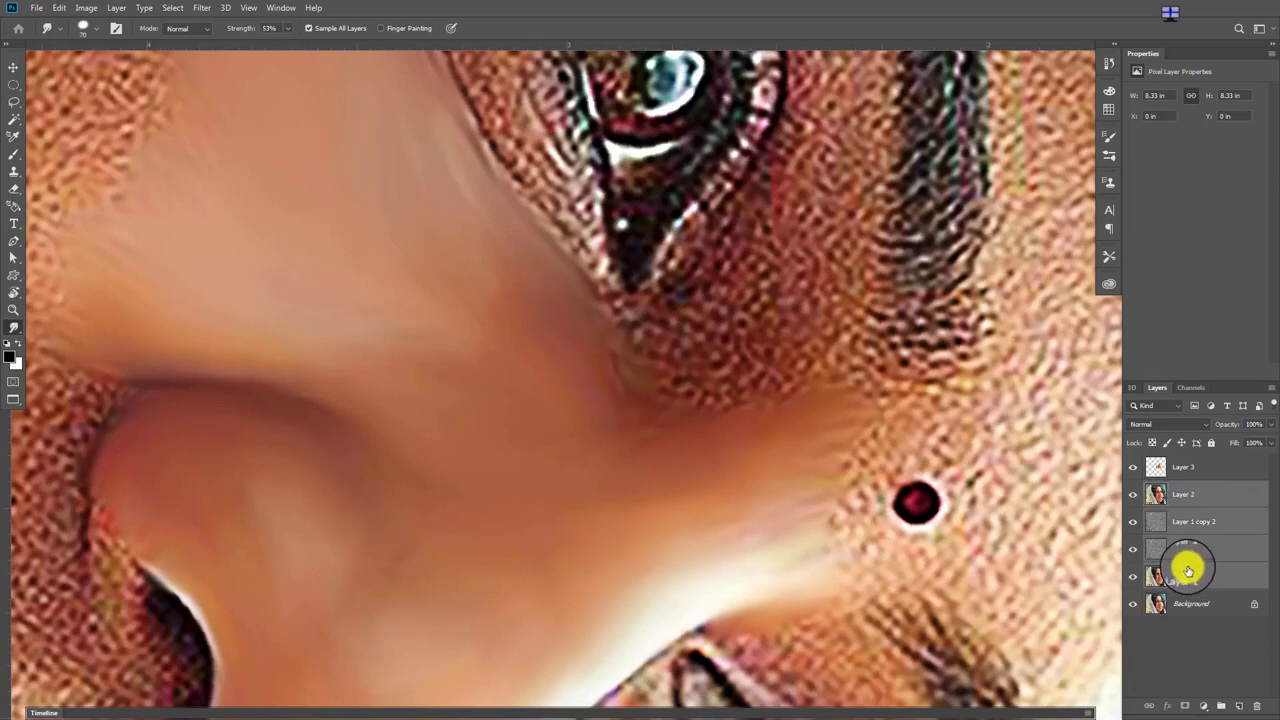
# - Merge the selected photo layers into one Layer 2 with Ctrl+E, then view the forehead and hairline
pyautogui.hotkey('ctrl', 'e')
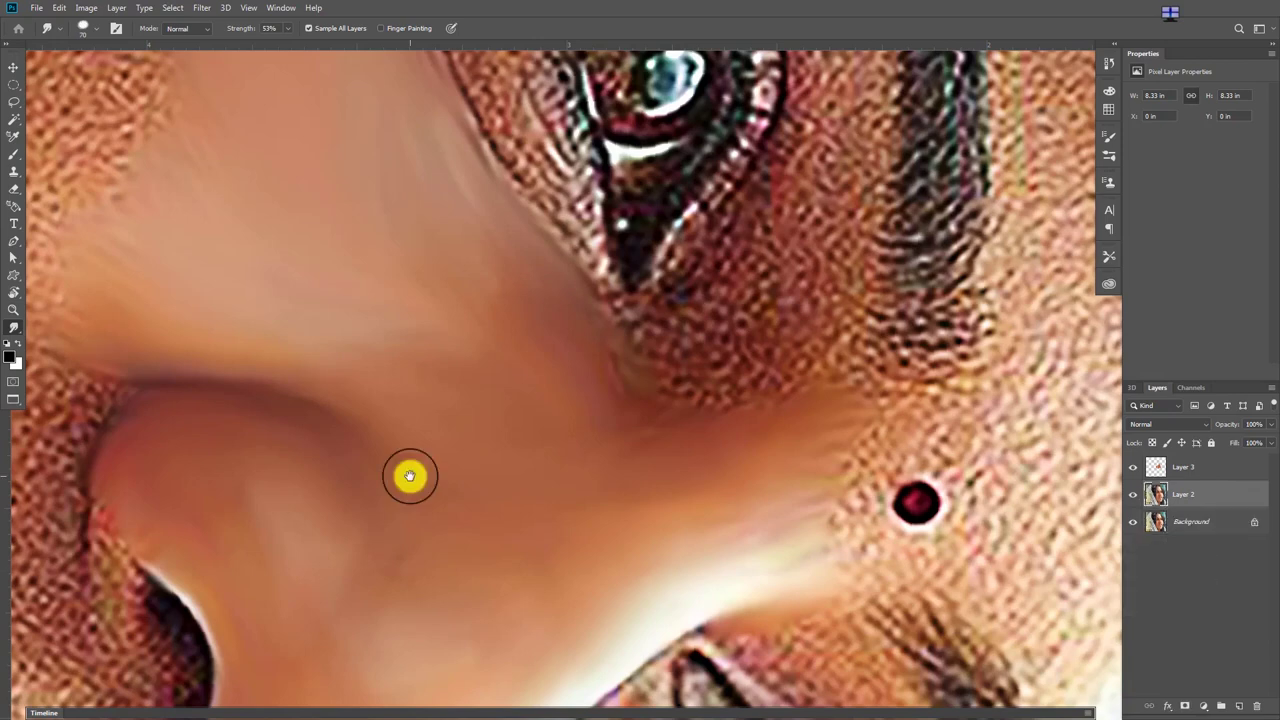
pyautogui.moveTo(486, 423); pyautogui.dragTo(571, 451)
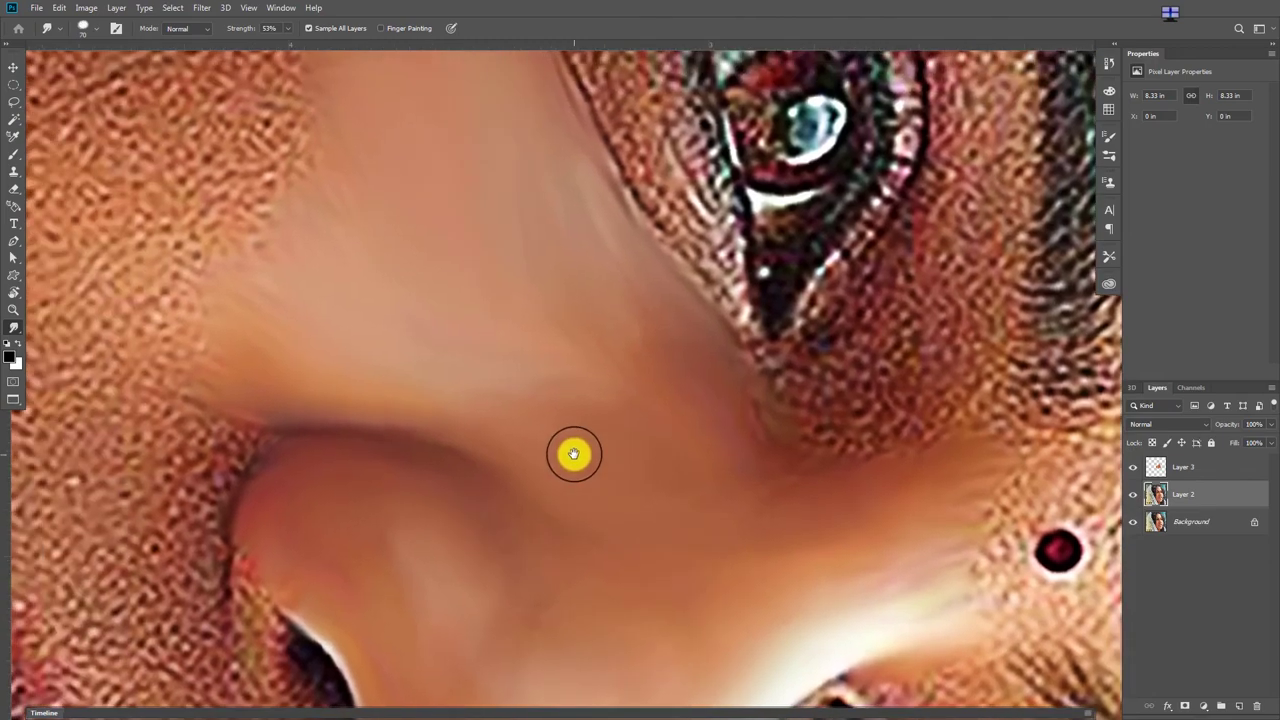
pyautogui.moveTo(400, 386); pyautogui.dragTo(482, 568)
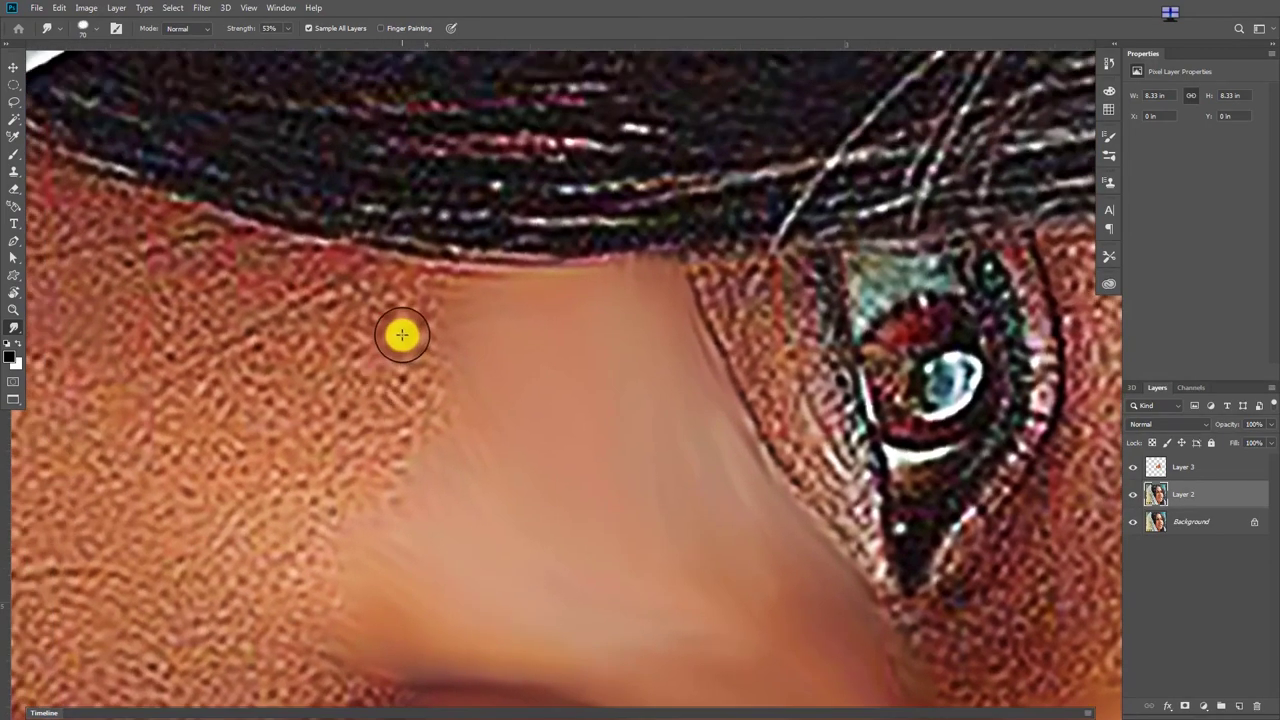
pyautogui.press('f')
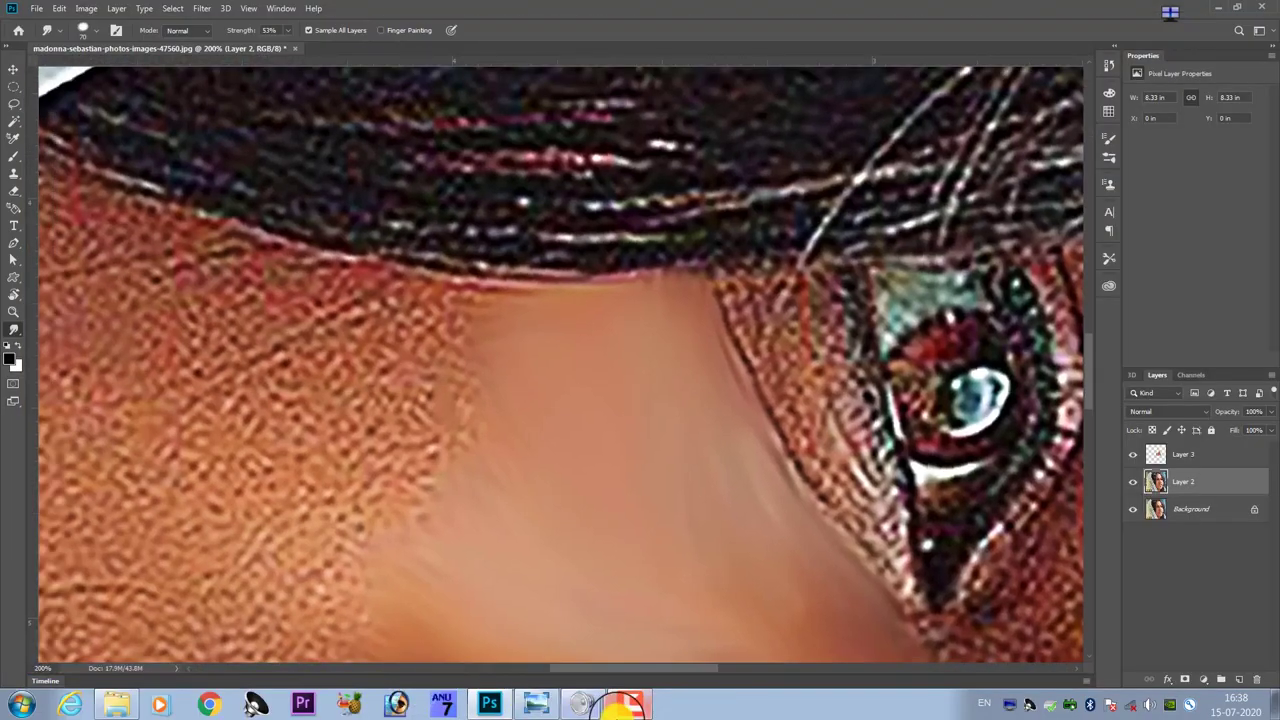
# - Pause the Camtasia screen recording from its taskbar menu
pyautogui.rightClick(629, 708)
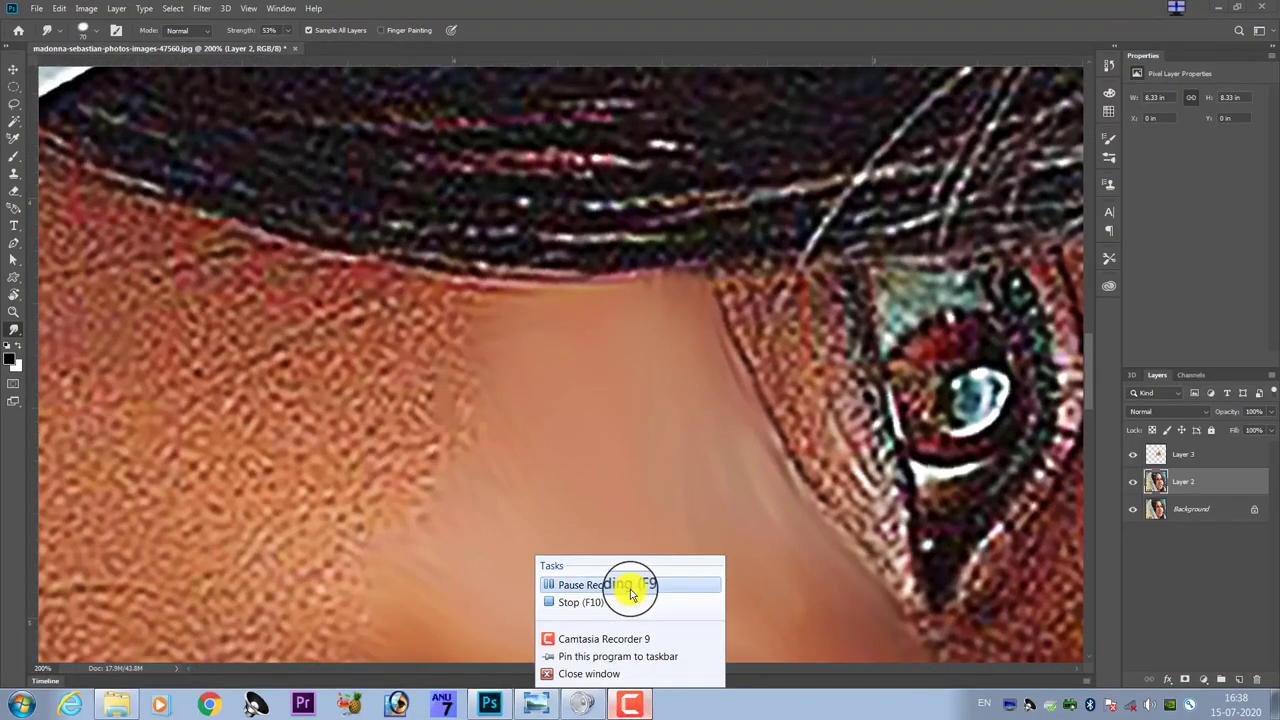
pyautogui.click(614, 503)
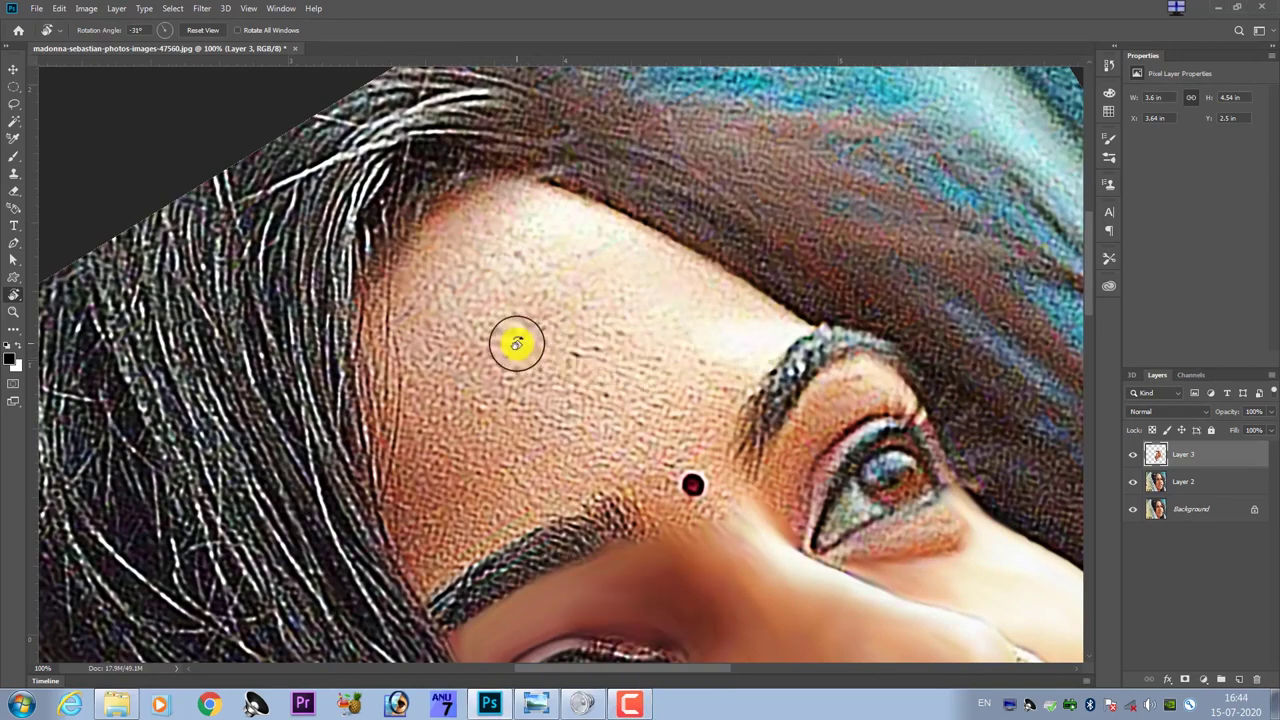
# - Rotate the view, choose the Smudge Tool, and zoom to 300% on the hairline
pyautogui.moveTo(508, 331); pyautogui.dragTo(482, 347)
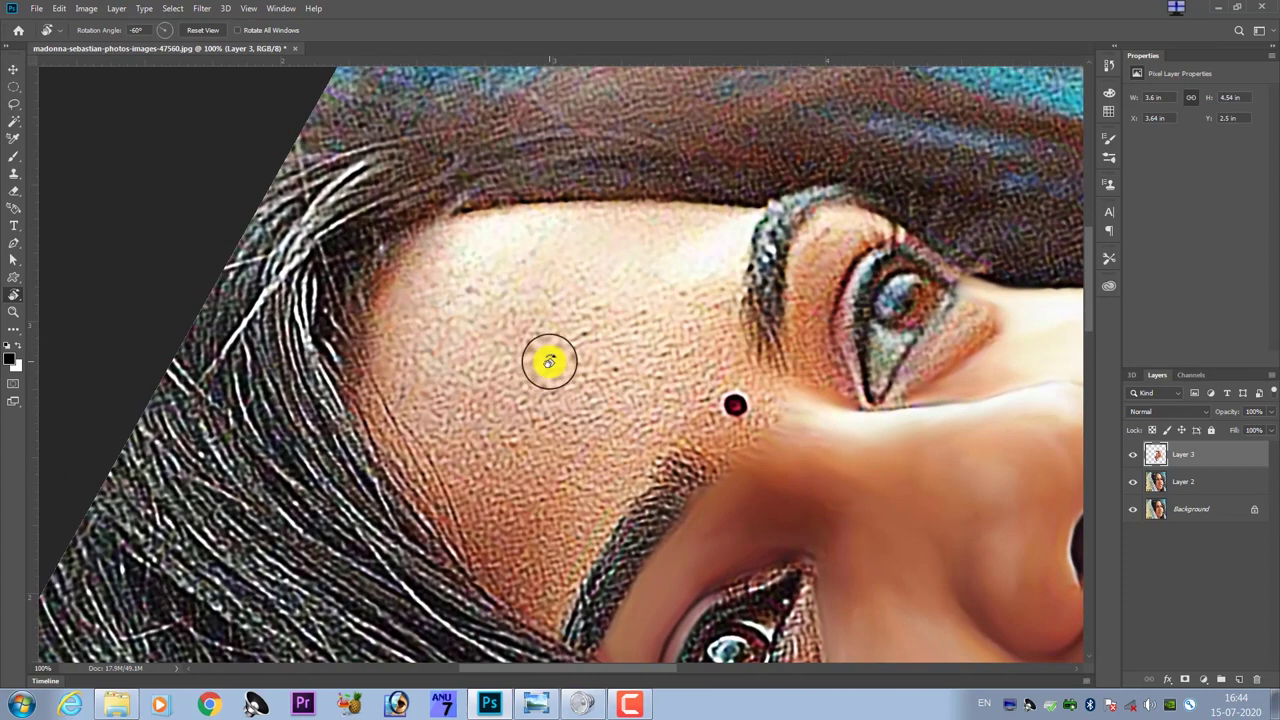
pyautogui.click(8, 335)
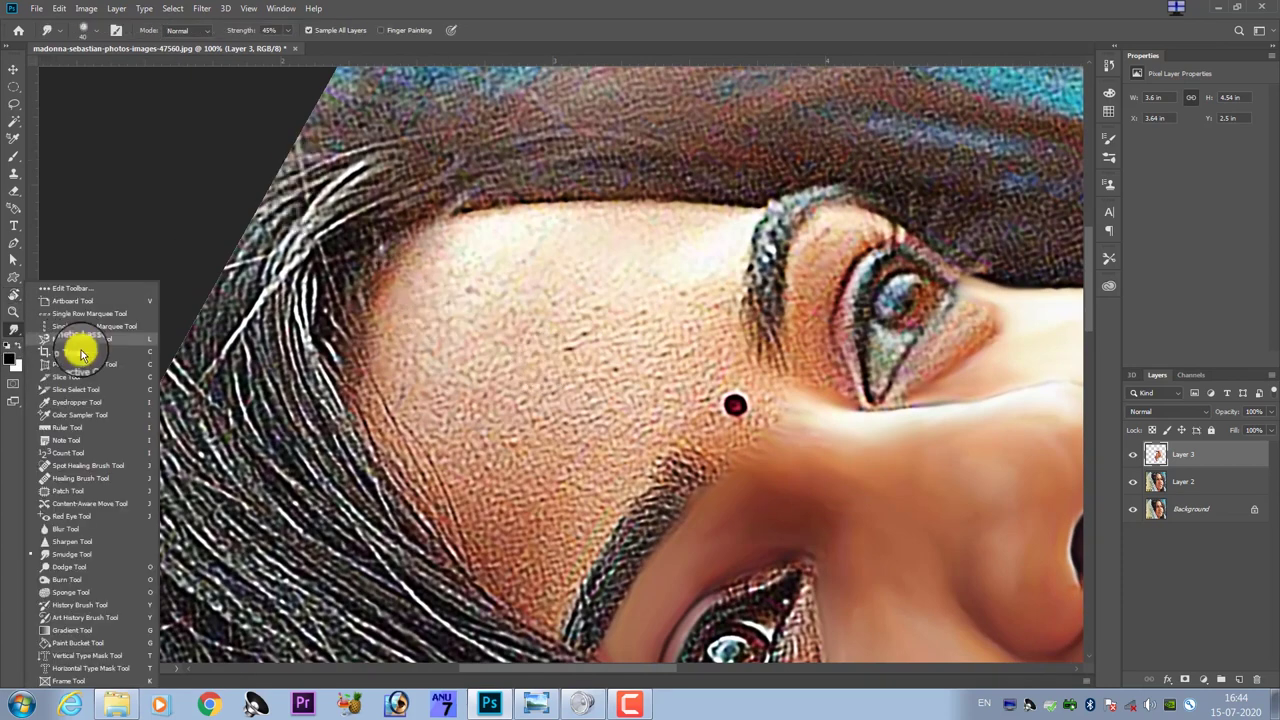
pyautogui.click(63, 550)
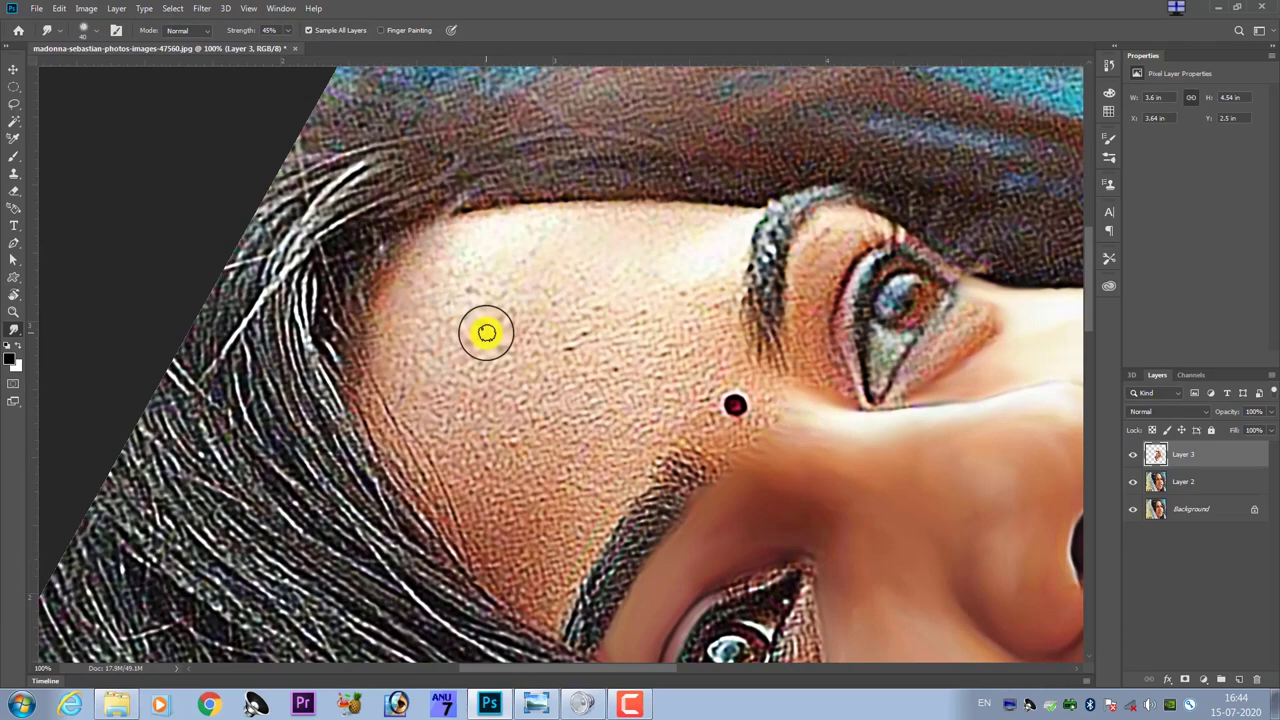
pyautogui.scroll(1, 486, 332)
pyautogui.scroll(2, 486, 332)
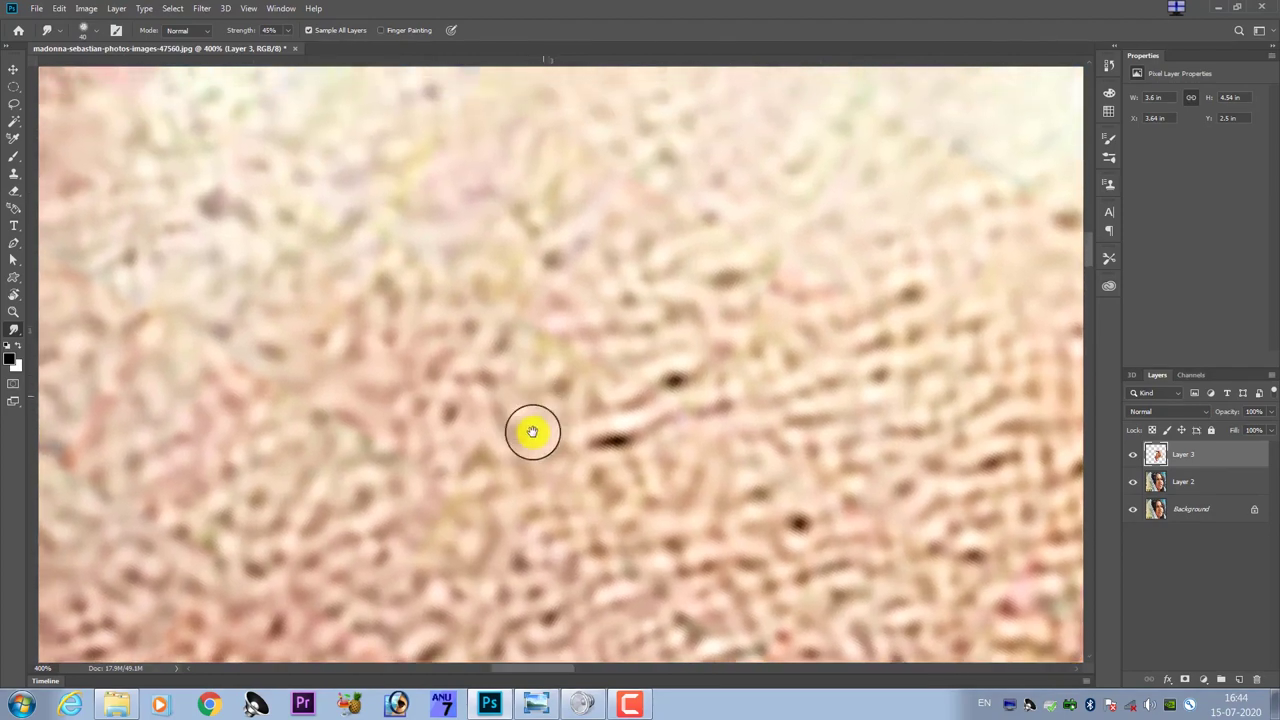
pyautogui.moveTo(438, 372); pyautogui.dragTo(554, 537)
# - Smudge the forehead skin along the hairline into a smooth band, then zoom out to check
pyautogui.scroll(-2, 490, 466)
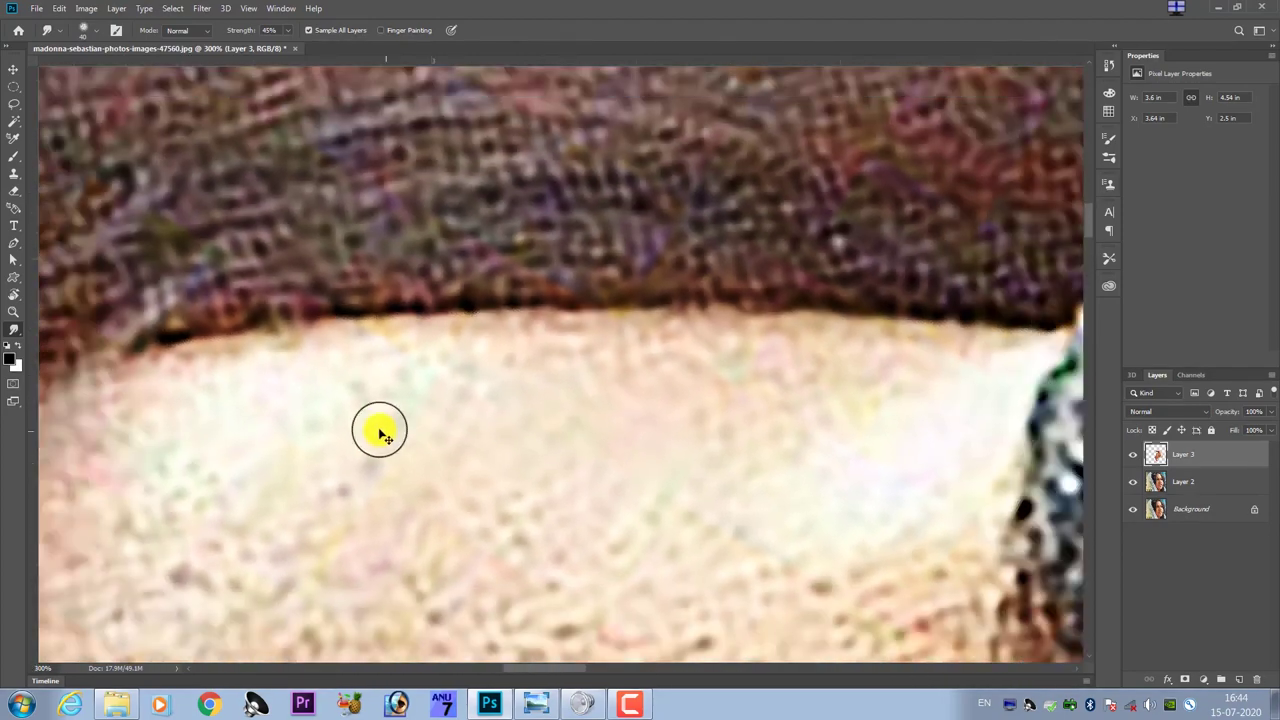
pyautogui.scroll(-1, 486, 395)
pyautogui.scroll(1, 437, 390)
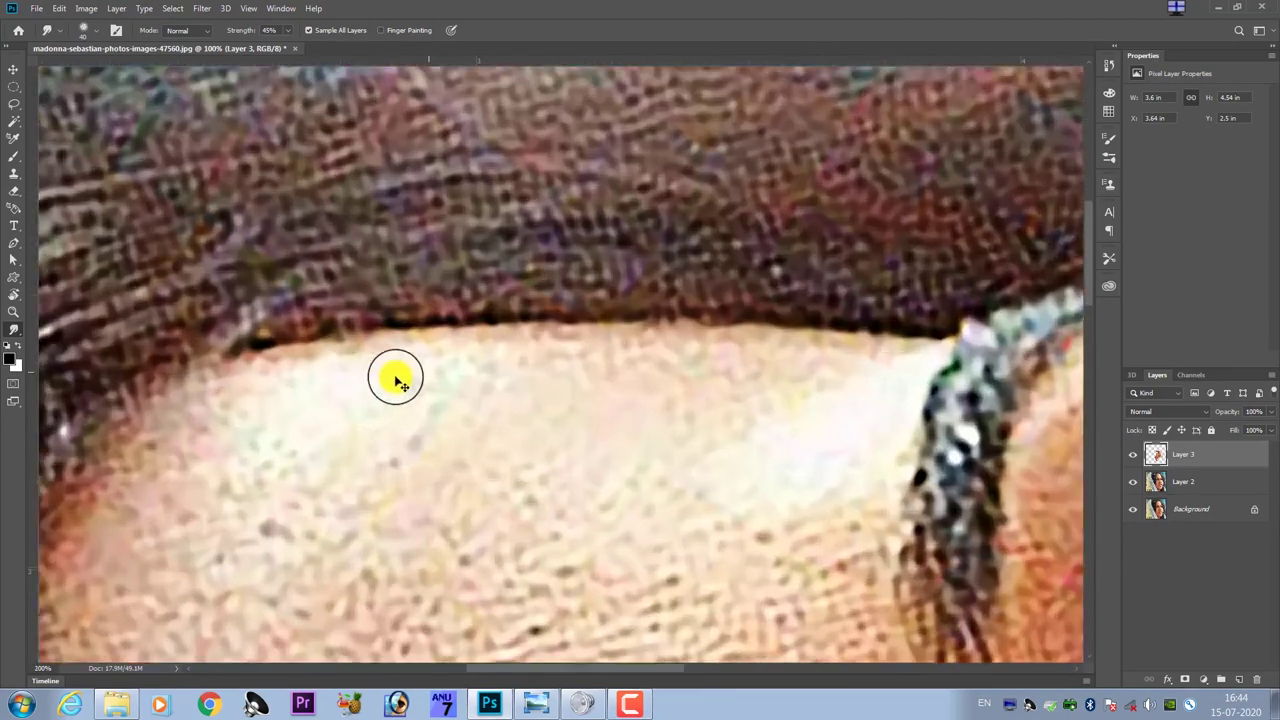
pyautogui.scroll(1, 391, 371)
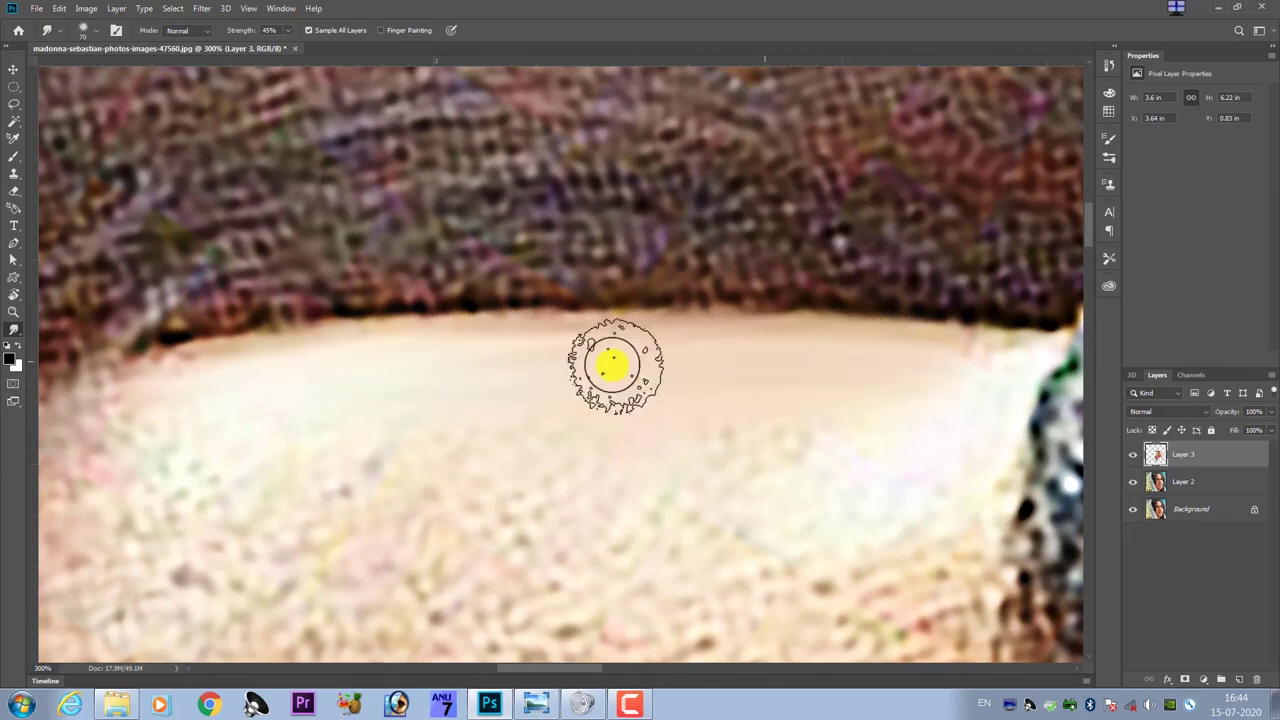
pyautogui.moveTo(121, 430)
pyautogui.mouseDown()
pyautogui.moveTo(500, 326)
pyautogui.moveTo(487, 365)
pyautogui.moveTo(380, 380)
pyautogui.moveTo(325, 450)
pyautogui.mouseUp()
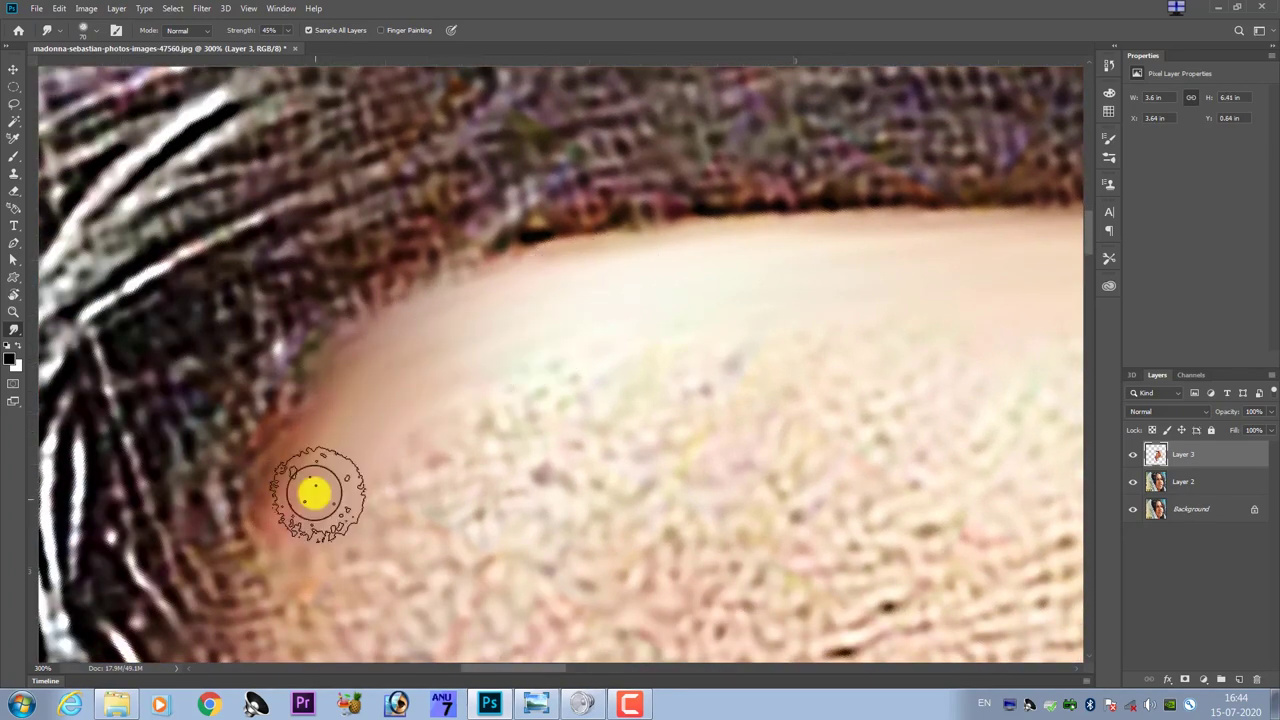
pyautogui.moveTo(315, 493); pyautogui.dragTo(243, 457)
pyautogui.moveTo(309, 414)
pyautogui.mouseDown()
pyautogui.moveTo(385, 370)
pyautogui.moveTo(337, 386)
pyautogui.moveTo(266, 457)
pyautogui.moveTo(246, 526)
pyautogui.moveTo(224, 549)
pyautogui.moveTo(177, 491)
pyautogui.moveTo(231, 557)
pyautogui.moveTo(377, 417)
pyautogui.moveTo(709, 306)
pyautogui.moveTo(617, 303)
pyautogui.moveTo(444, 335)
pyautogui.mouseUp()
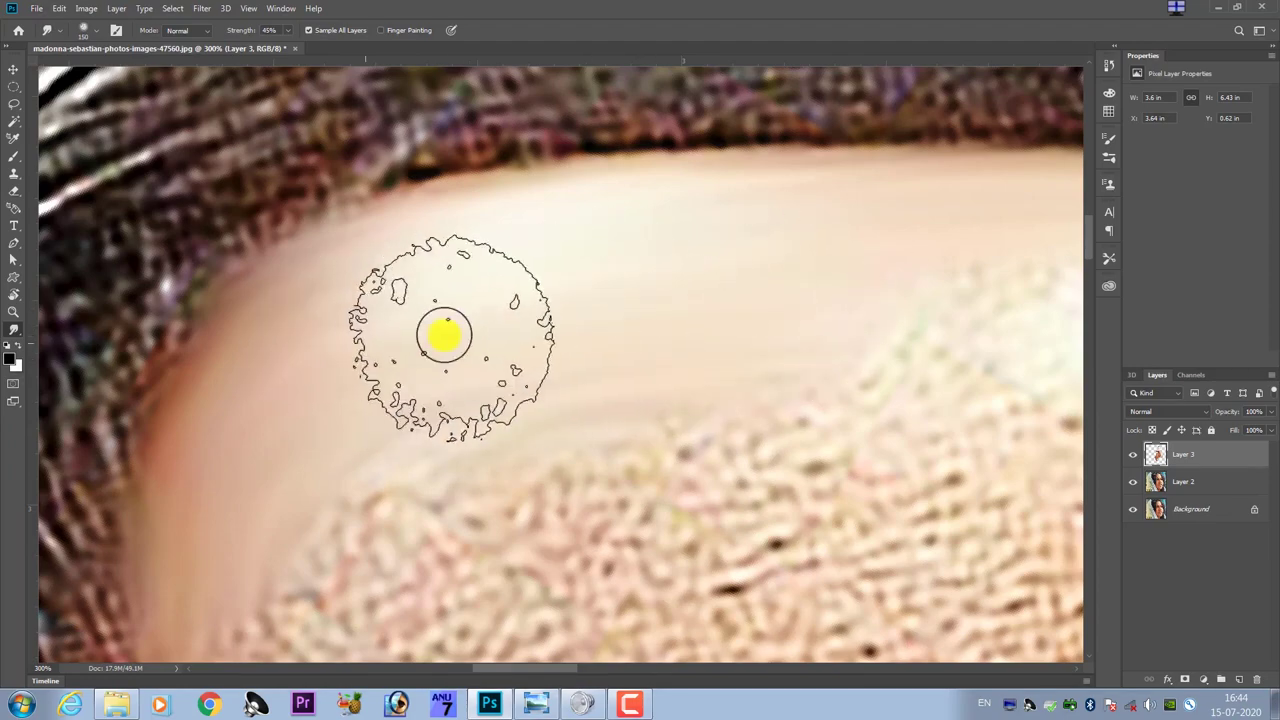
pyautogui.hotkey('ctrl', '-')
pyautogui.hotkey('ctrl', '-')
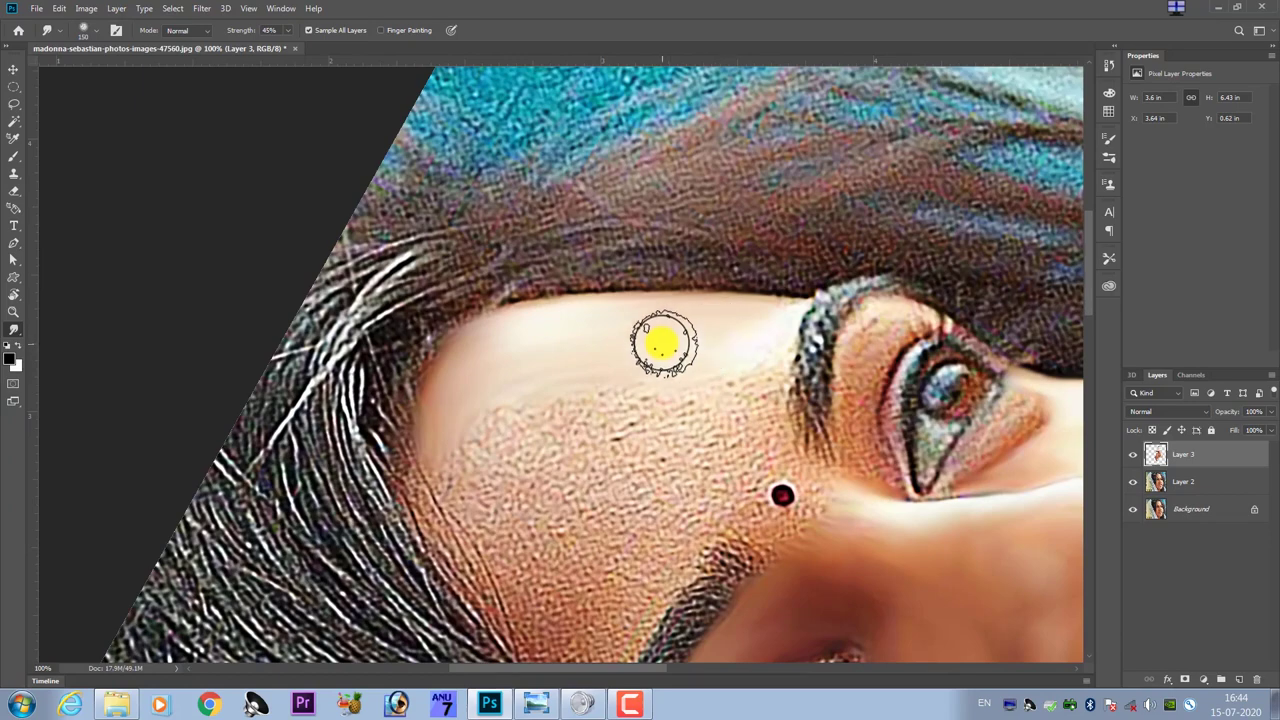
# - Smudge the forehead from the brow up to the hairline, then zoom out and rotate the canvas
pyautogui.hotkey('ctrl', '+')
pyautogui.hotkey('ctrl', '+')
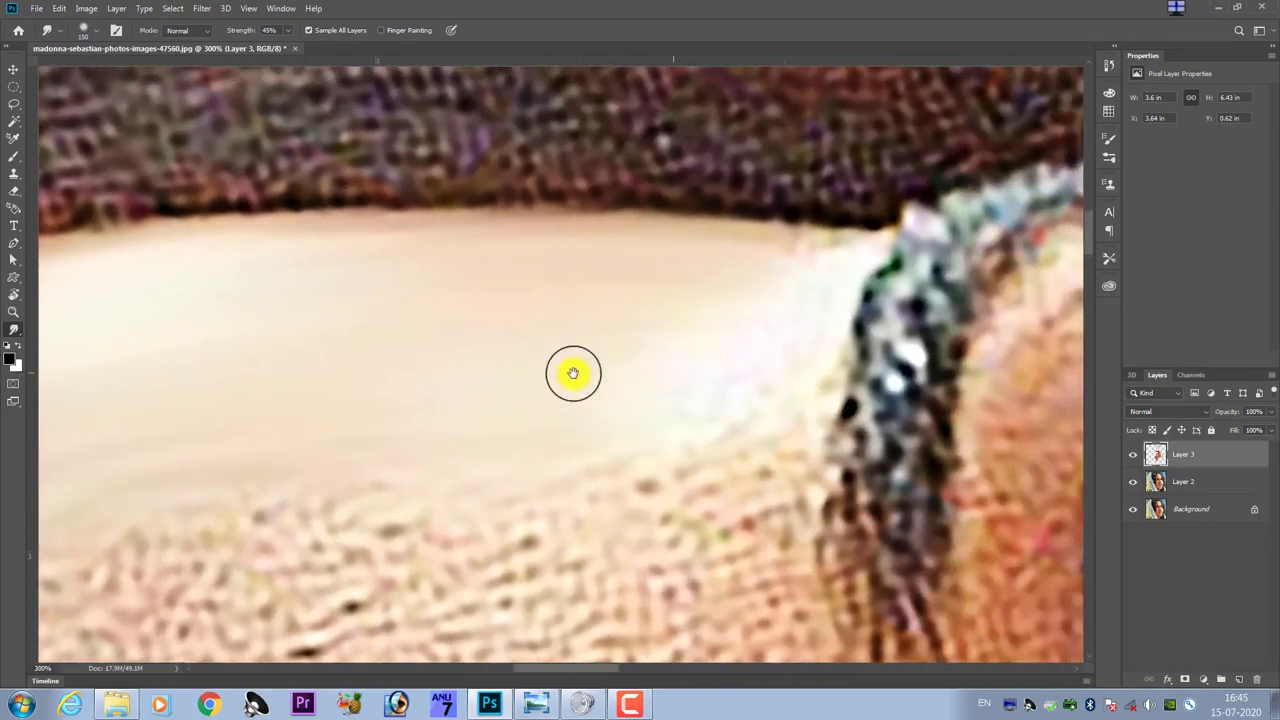
pyautogui.moveTo(573, 373); pyautogui.dragTo(530, 383)
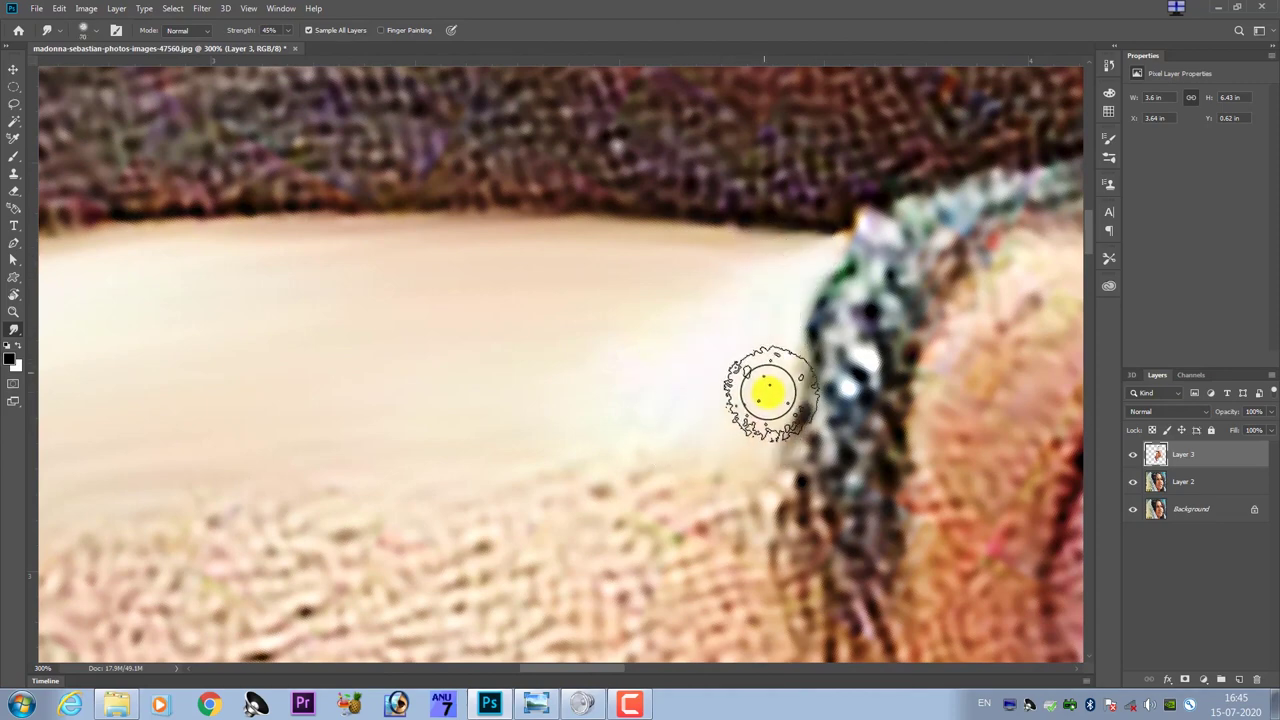
pyautogui.moveTo(686, 500); pyautogui.dragTo(677, 360)
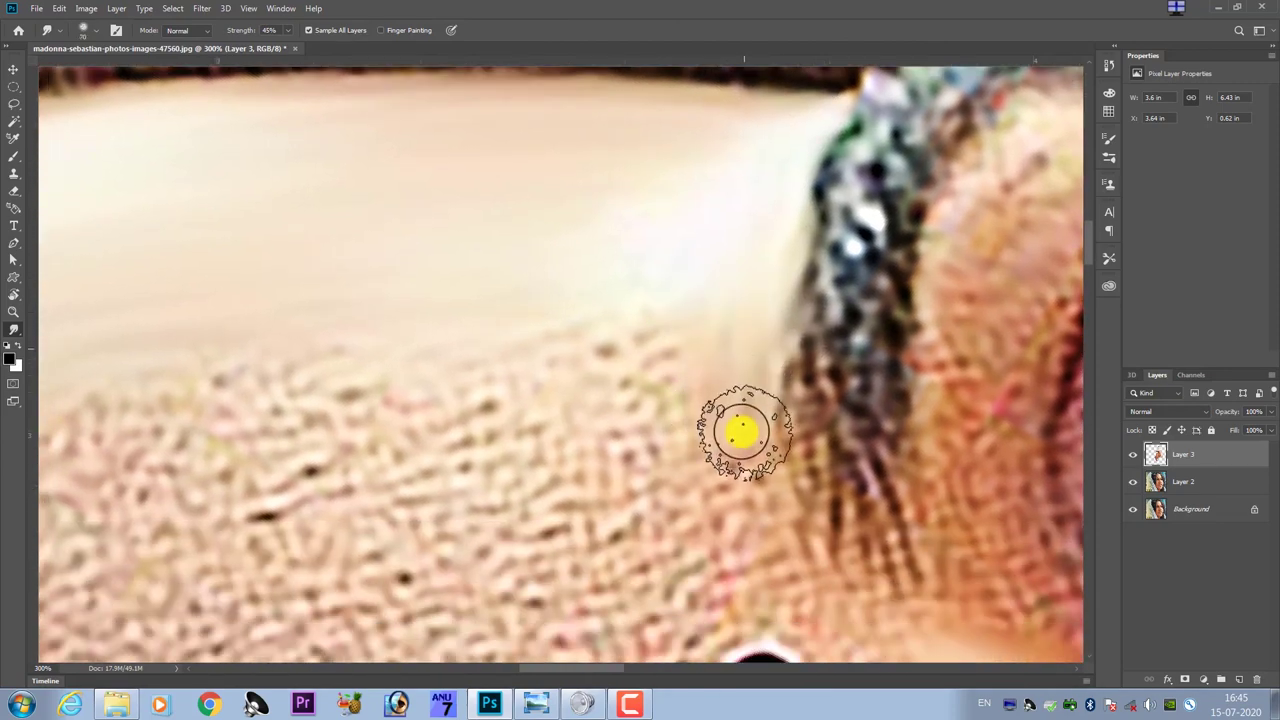
pyautogui.moveTo(742, 431); pyautogui.dragTo(778, 473)
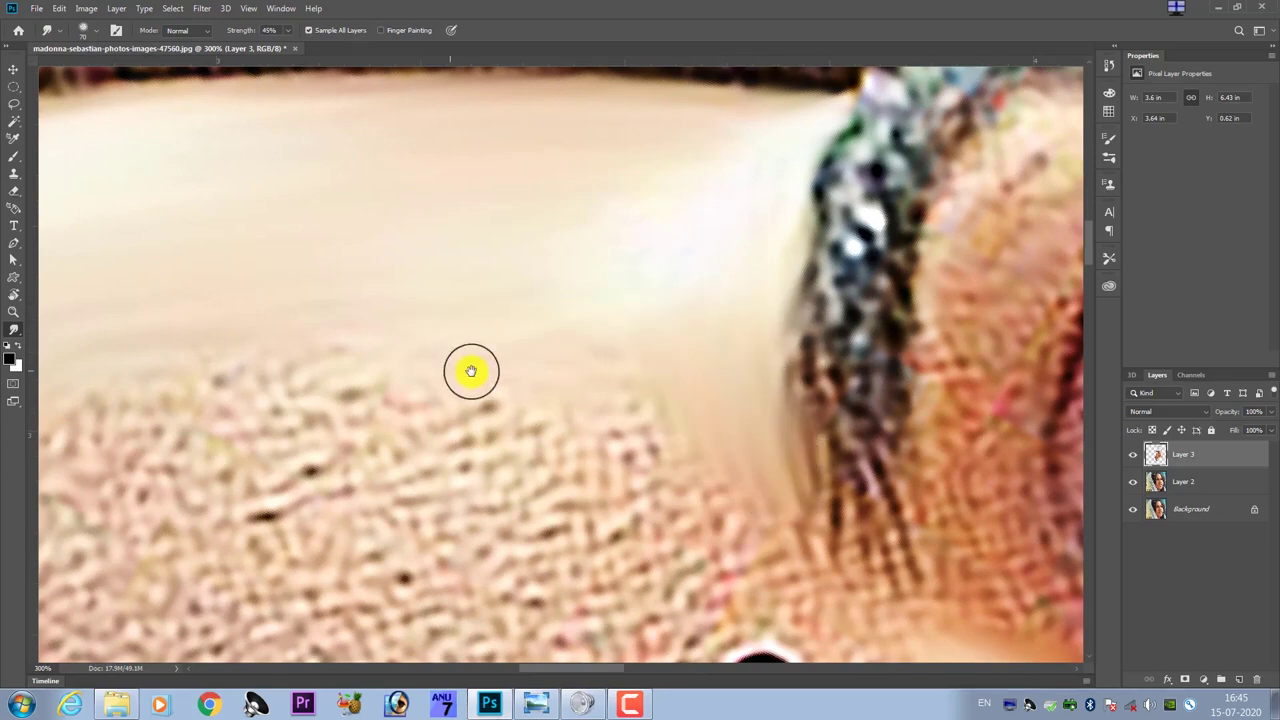
pyautogui.moveTo(471, 371); pyautogui.dragTo(755, 343)
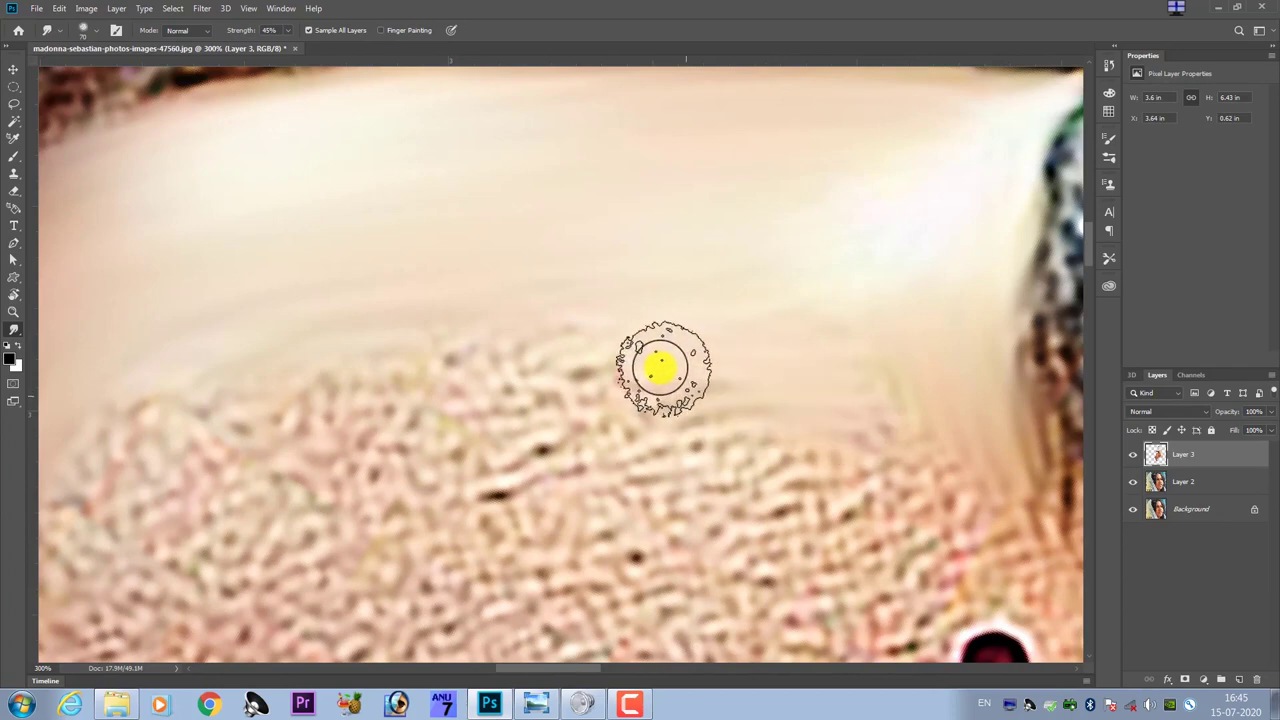
pyautogui.moveTo(663, 370)
pyautogui.mouseDown()
pyautogui.moveTo(649, 356)
pyautogui.moveTo(580, 386)
pyautogui.moveTo(614, 391)
pyautogui.moveTo(360, 426)
pyautogui.moveTo(259, 413)
pyautogui.moveTo(229, 434)
pyautogui.moveTo(194, 423)
pyautogui.moveTo(80, 451)
pyautogui.mouseUp()
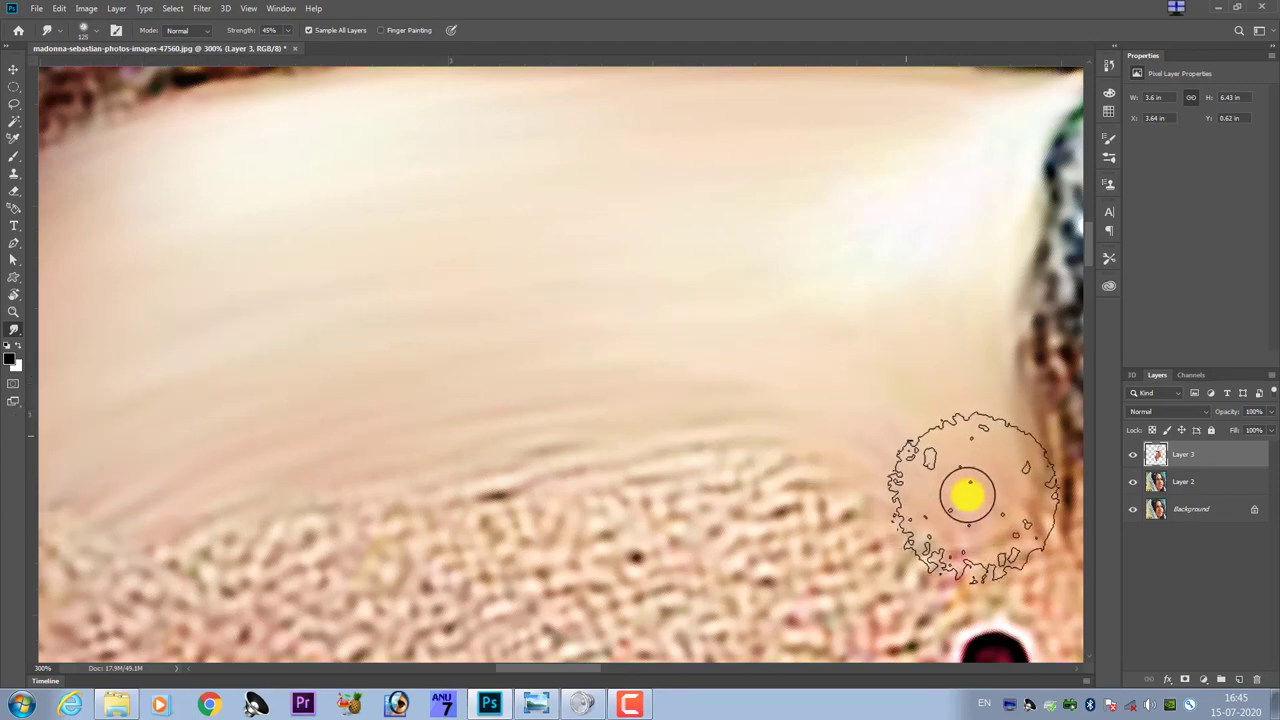
pyautogui.moveTo(848, 491); pyautogui.dragTo(657, 449)
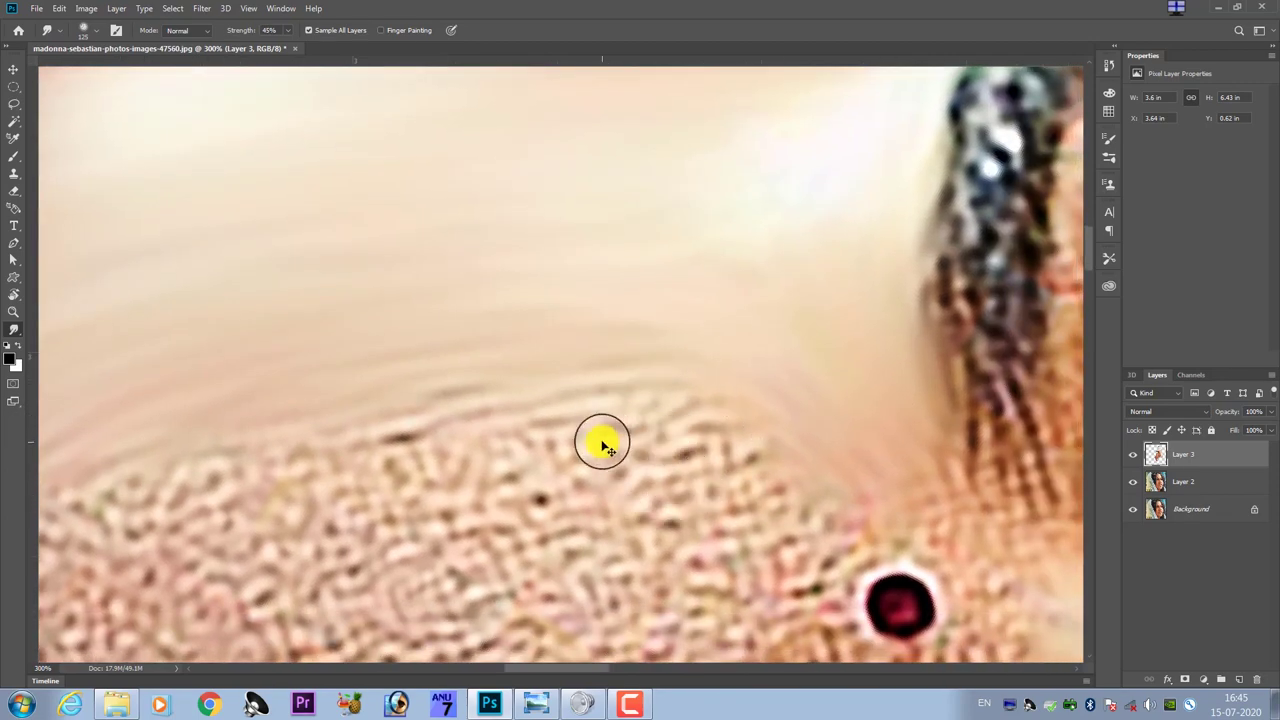
pyautogui.hotkey('ctrl', '-')
pyautogui.hotkey('ctrl', '-')
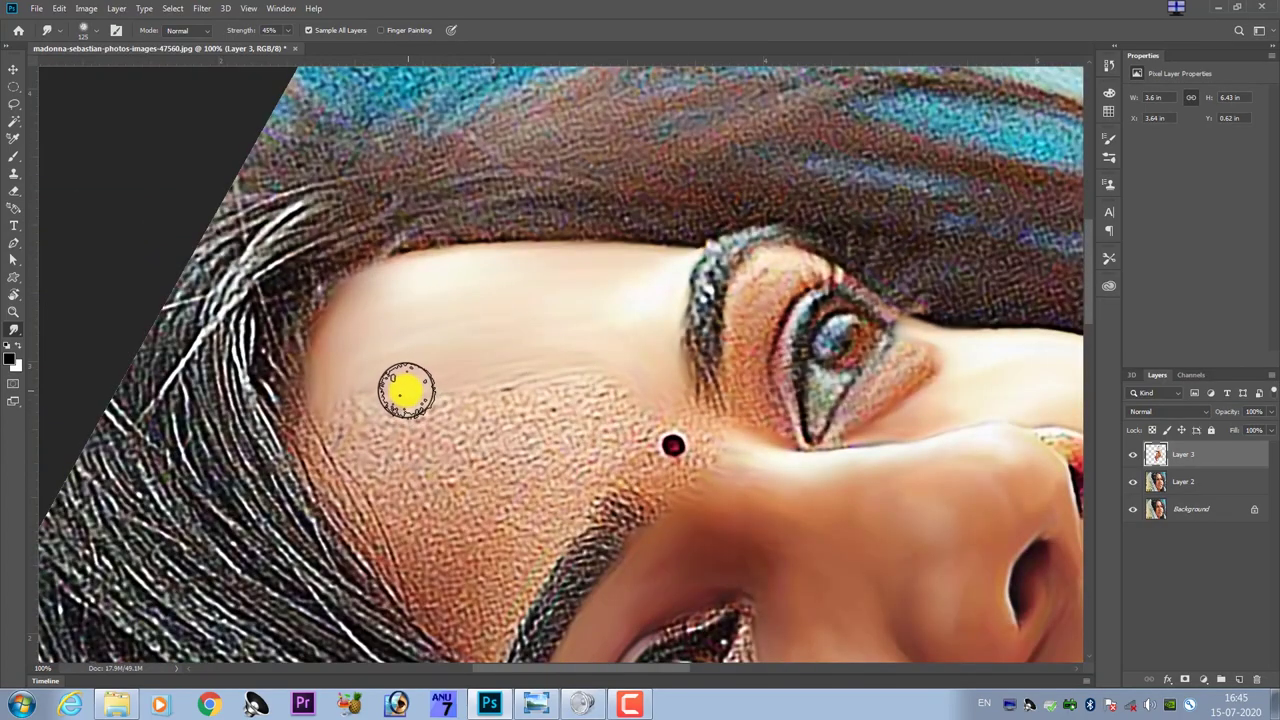
pyautogui.moveTo(496, 358); pyautogui.dragTo(684, 250)
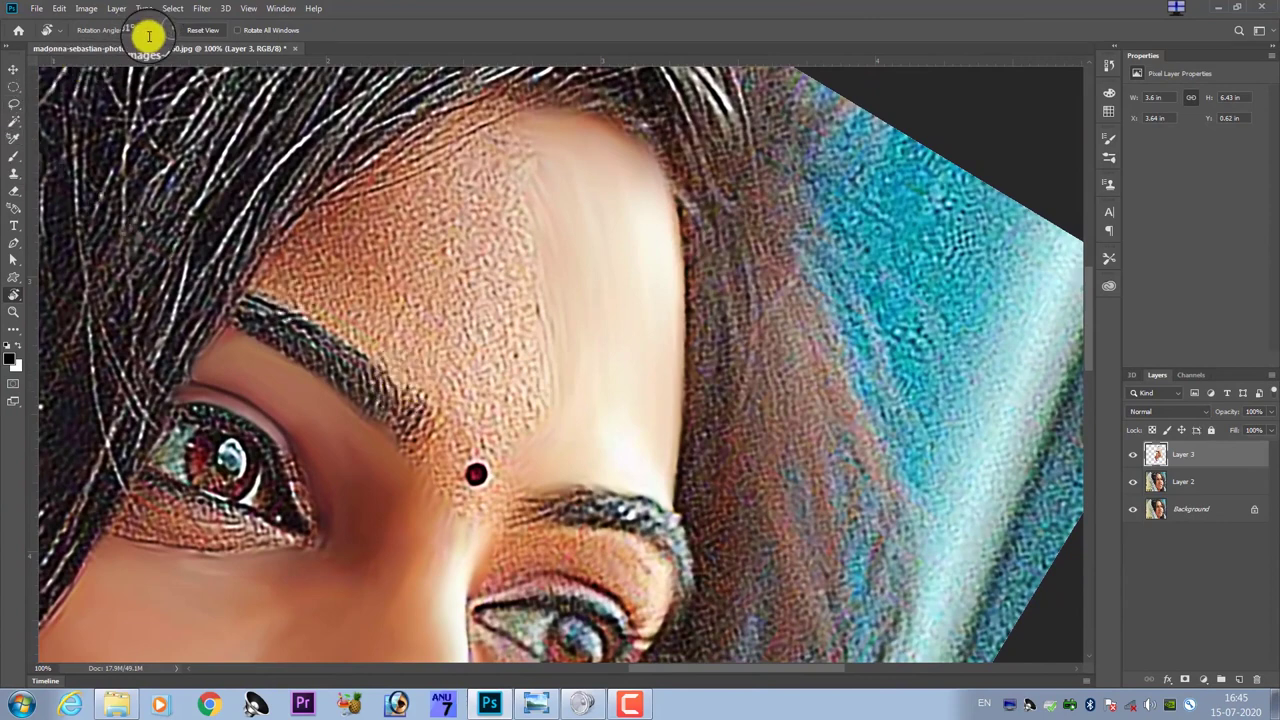
# - Reselect the Smudge Tool, zoom to 400% on the forehead texture, and stop the Camtasia recording
pyautogui.click(11, 333)
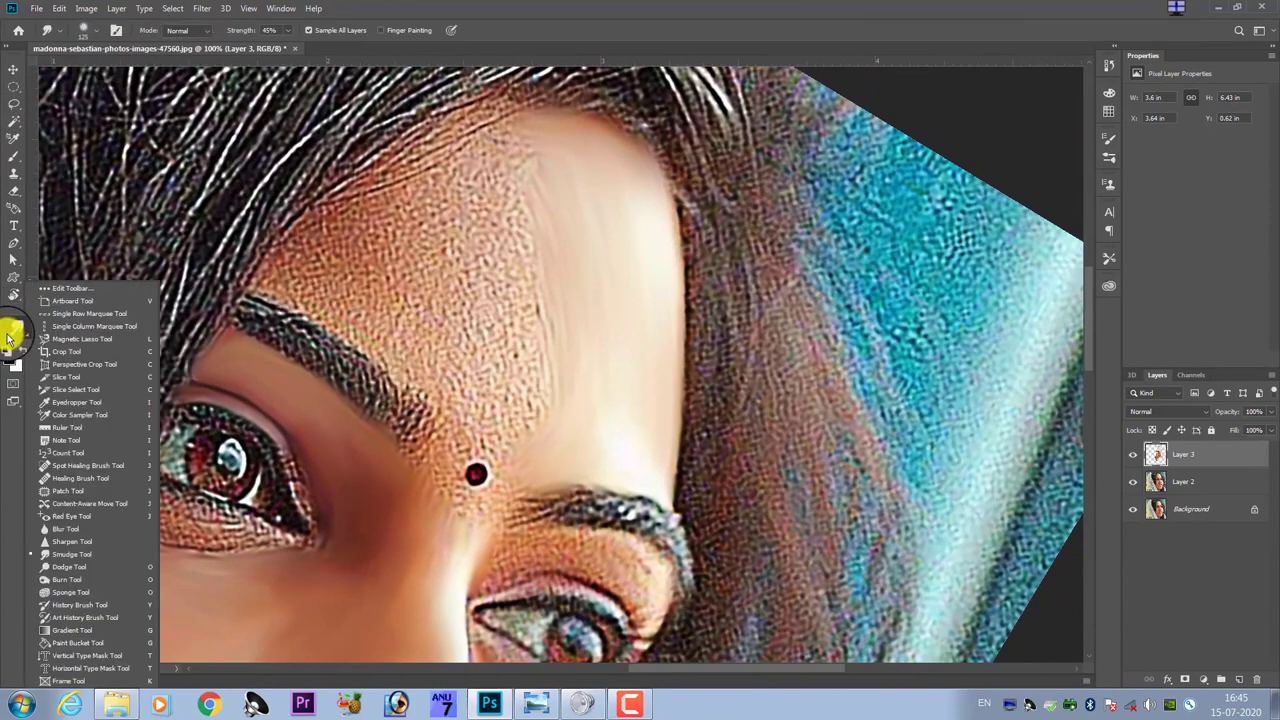
pyautogui.click(138, 556)
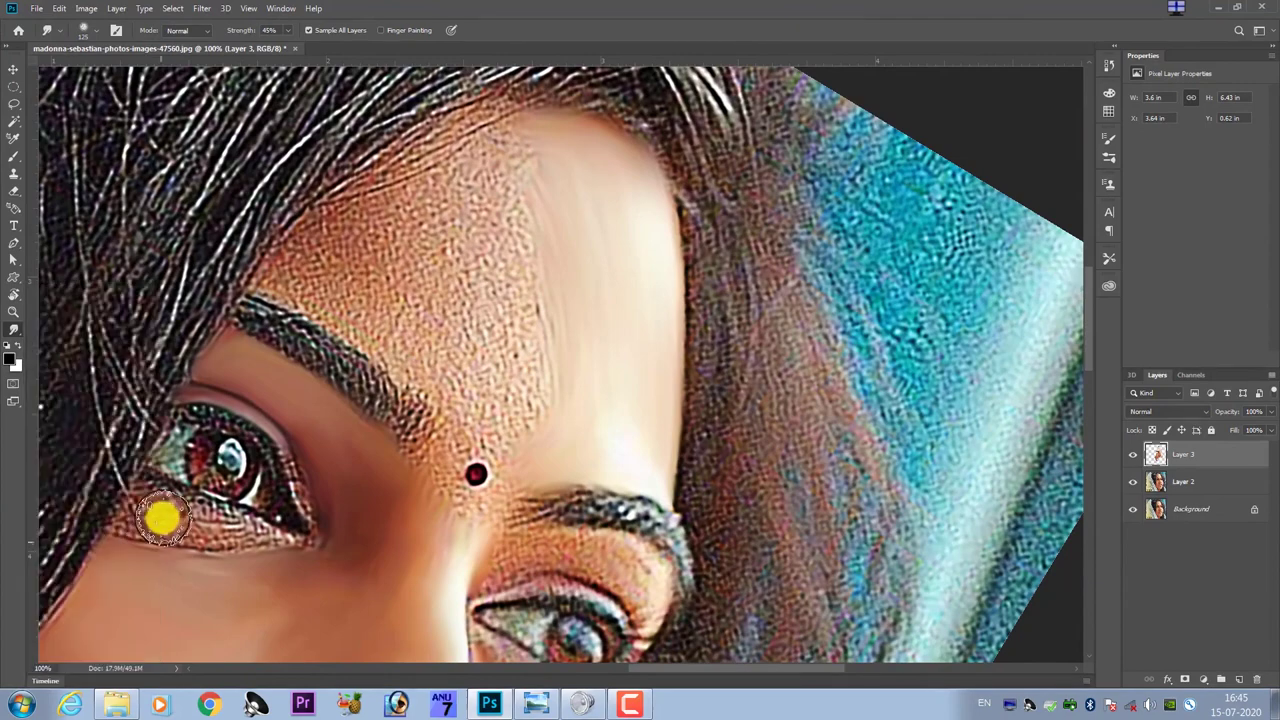
pyautogui.scroll(2, 443, 275)
pyautogui.scroll(2, 408, 249)
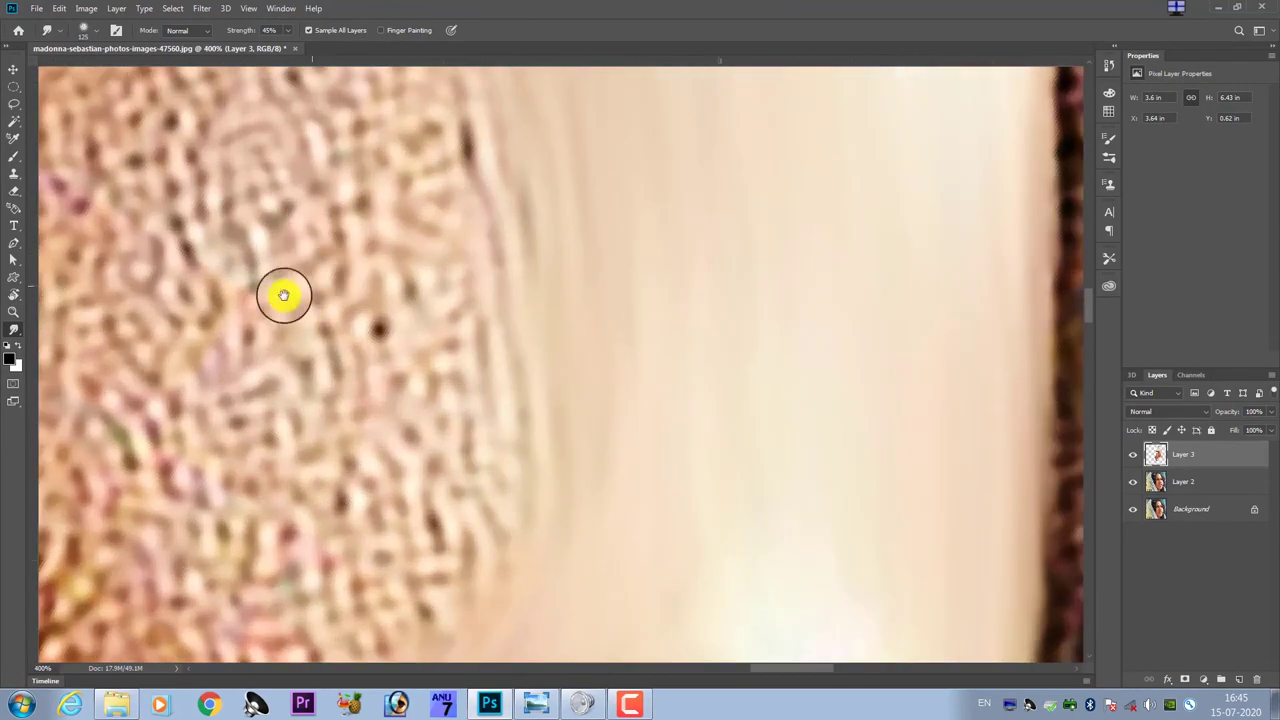
pyautogui.moveTo(283, 294)
pyautogui.mouseDown()
pyautogui.moveTo(459, 433)
pyautogui.moveTo(503, 446)
pyautogui.mouseUp()
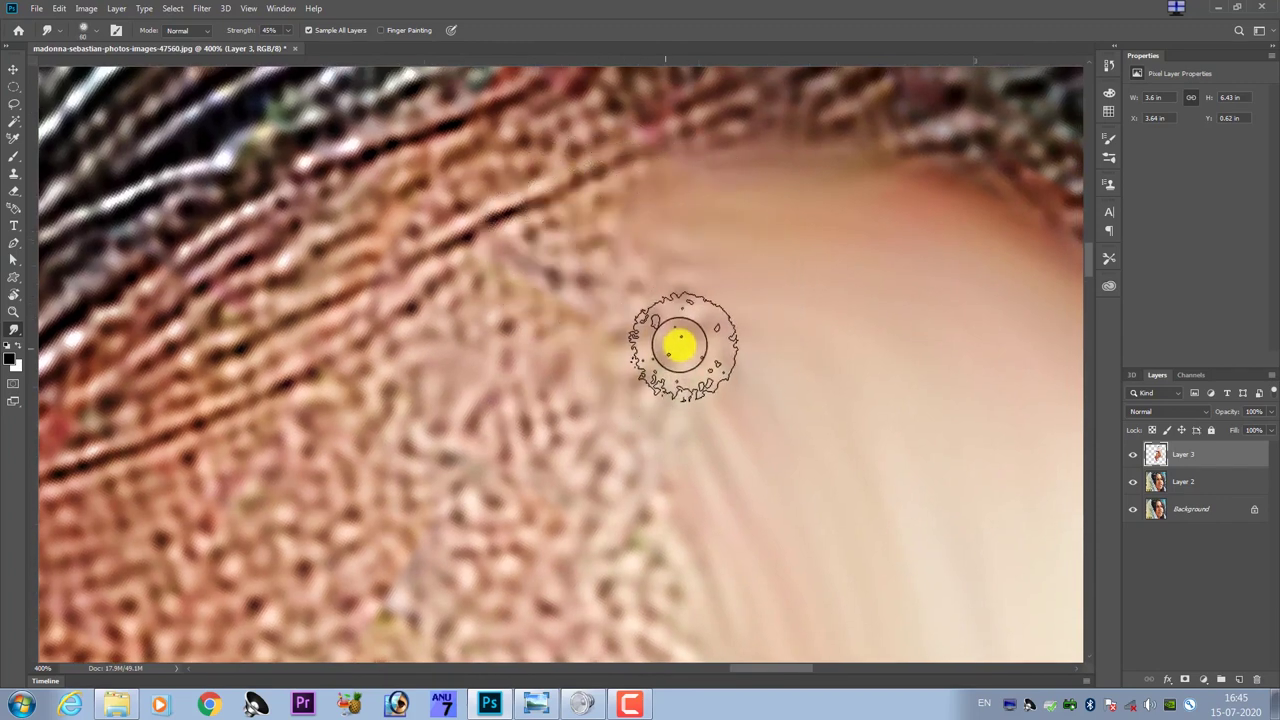
pyautogui.rightClick(636, 706)
pyautogui.click(652, 594)
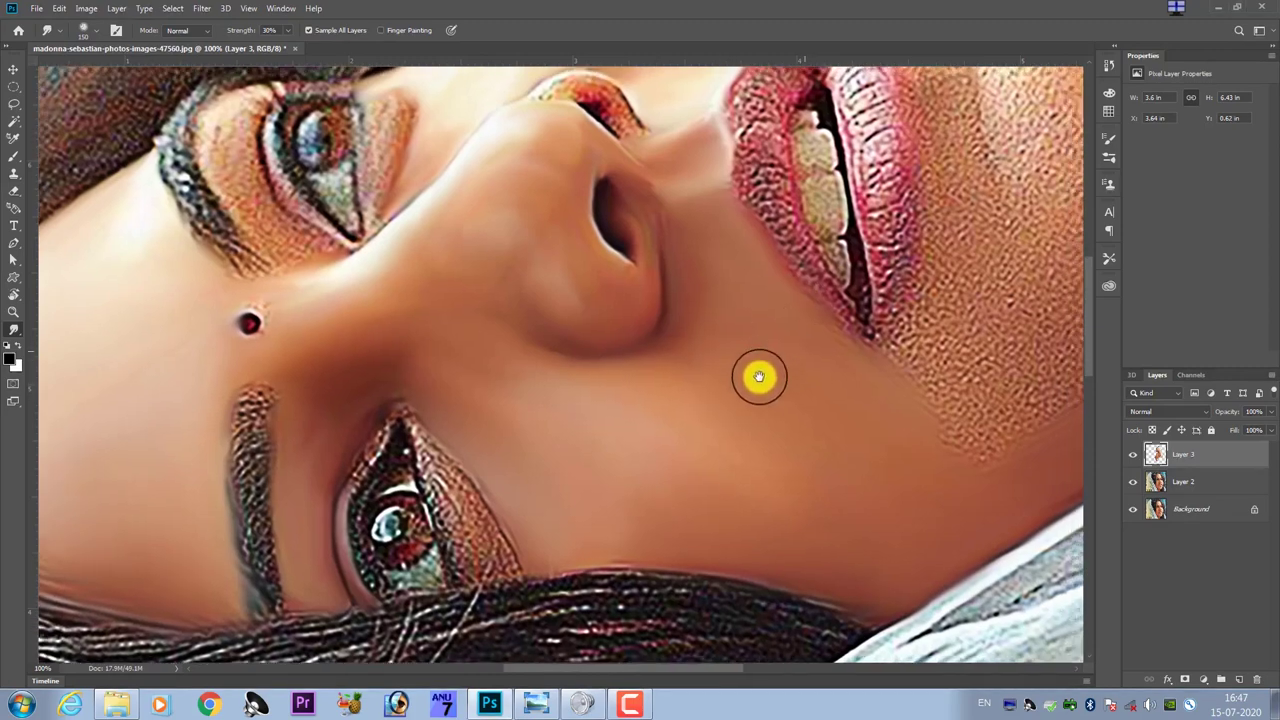
# - Smudge the grainy chin skin and along the chin edge at 200% zoom
pyautogui.moveTo(795, 350); pyautogui.dragTo(827, 274)
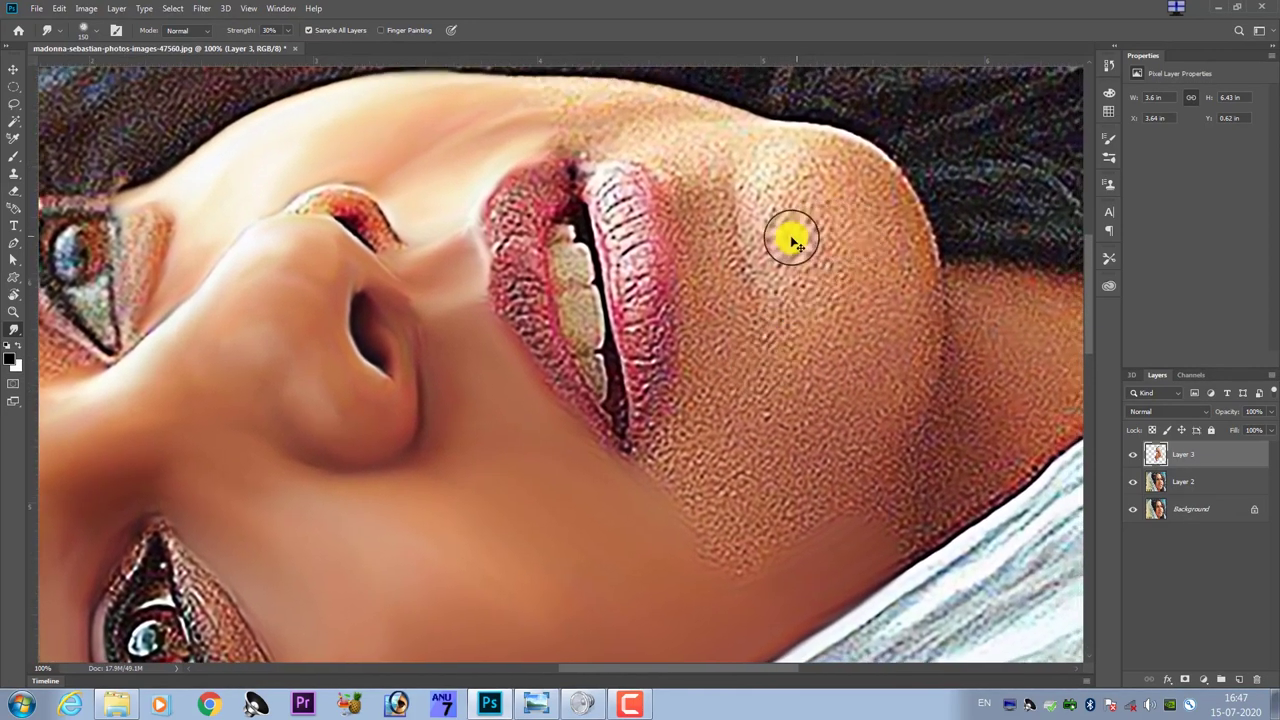
pyautogui.scroll(1, 791, 240)
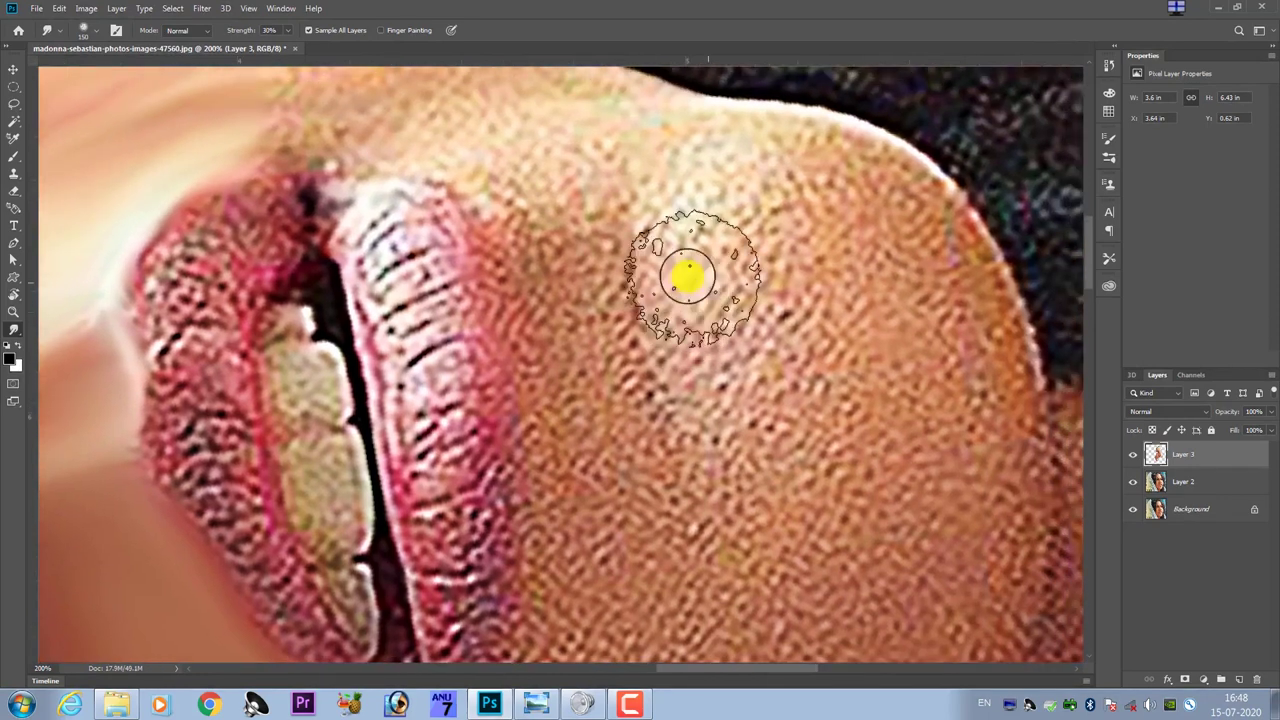
pyautogui.moveTo(688, 276)
pyautogui.mouseDown()
pyautogui.moveTo(709, 234)
pyautogui.moveTo(737, 334)
pyautogui.moveTo(714, 366)
pyautogui.moveTo(763, 166)
pyautogui.moveTo(714, 234)
pyautogui.moveTo(749, 163)
pyautogui.moveTo(837, 171)
pyautogui.moveTo(906, 197)
pyautogui.moveTo(941, 247)
pyautogui.moveTo(929, 289)
pyautogui.moveTo(986, 373)
pyautogui.moveTo(934, 297)
pyautogui.moveTo(911, 320)
pyautogui.moveTo(857, 317)
pyautogui.moveTo(826, 283)
pyautogui.moveTo(886, 371)
pyautogui.moveTo(823, 391)
pyautogui.moveTo(821, 441)
pyautogui.moveTo(774, 449)
pyautogui.moveTo(866, 489)
pyautogui.moveTo(760, 389)
pyautogui.moveTo(865, 373)
pyautogui.moveTo(851, 343)
pyautogui.moveTo(889, 349)
pyautogui.moveTo(909, 423)
pyautogui.moveTo(905, 491)
pyautogui.moveTo(814, 457)
pyautogui.moveTo(771, 526)
pyautogui.moveTo(711, 557)
pyautogui.mouseUp()
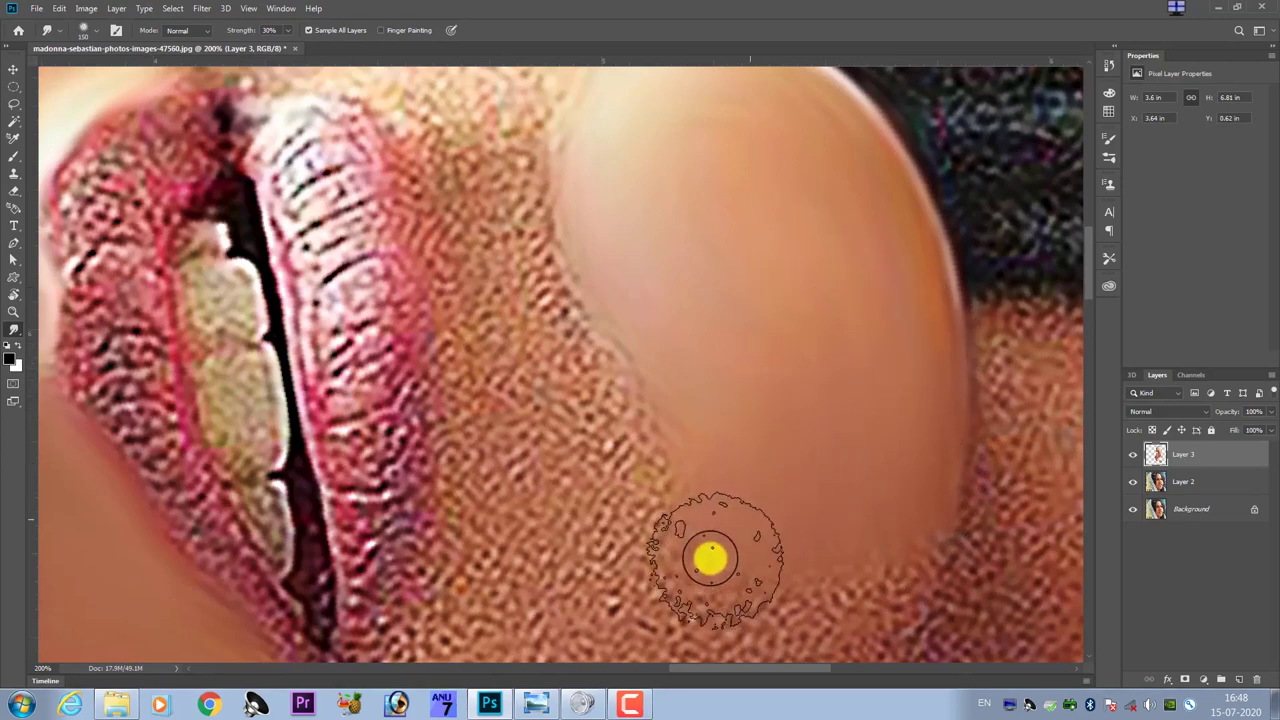
pyautogui.scroll(-2, 711, 557)
pyautogui.moveTo(697, 397)
pyautogui.mouseDown()
pyautogui.moveTo(691, 343)
pyautogui.moveTo(647, 468)
pyautogui.moveTo(766, 451)
pyautogui.moveTo(851, 409)
pyautogui.moveTo(857, 462)
pyautogui.moveTo(763, 597)
pyautogui.moveTo(631, 606)
pyautogui.moveTo(714, 509)
pyautogui.moveTo(577, 530)
pyautogui.moveTo(500, 566)
pyautogui.moveTo(526, 566)
pyautogui.moveTo(451, 563)
pyautogui.moveTo(425, 545)
pyautogui.moveTo(429, 491)
pyautogui.moveTo(511, 417)
pyautogui.mouseUp()
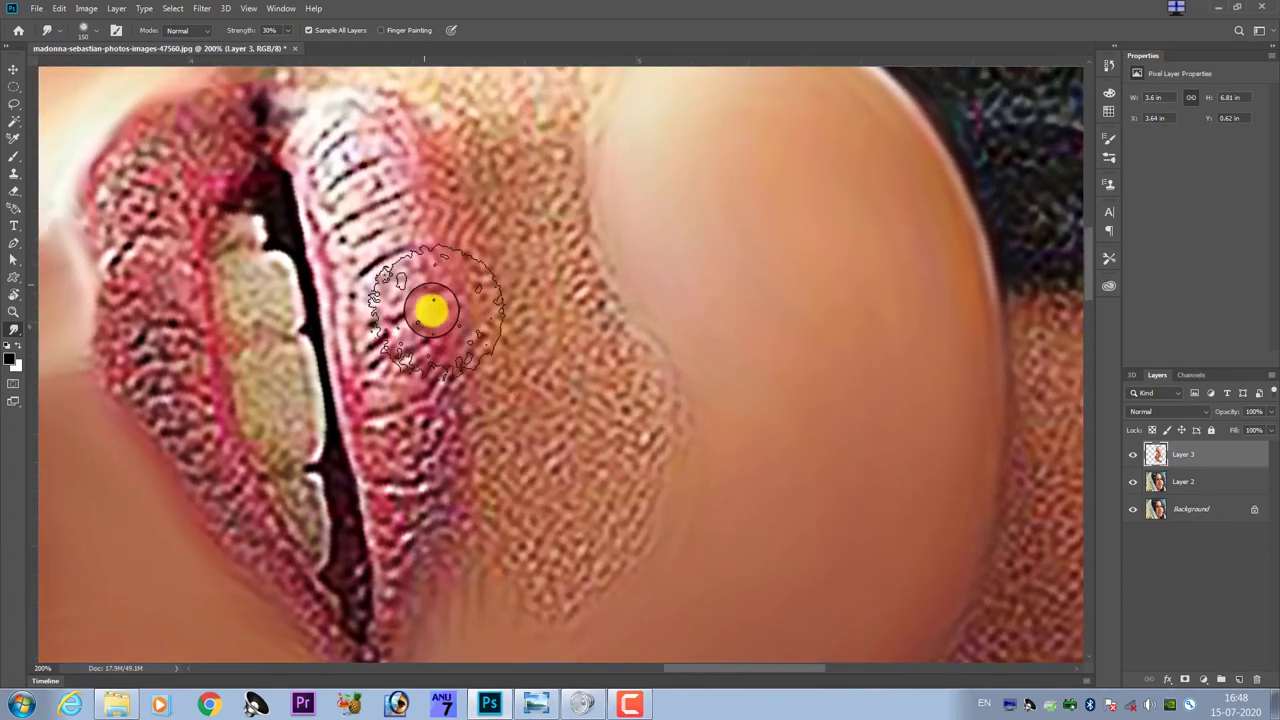
# - Smooth the textured skin along and beside the lower lip edge
pyautogui.moveTo(432, 312); pyautogui.dragTo(461, 313)
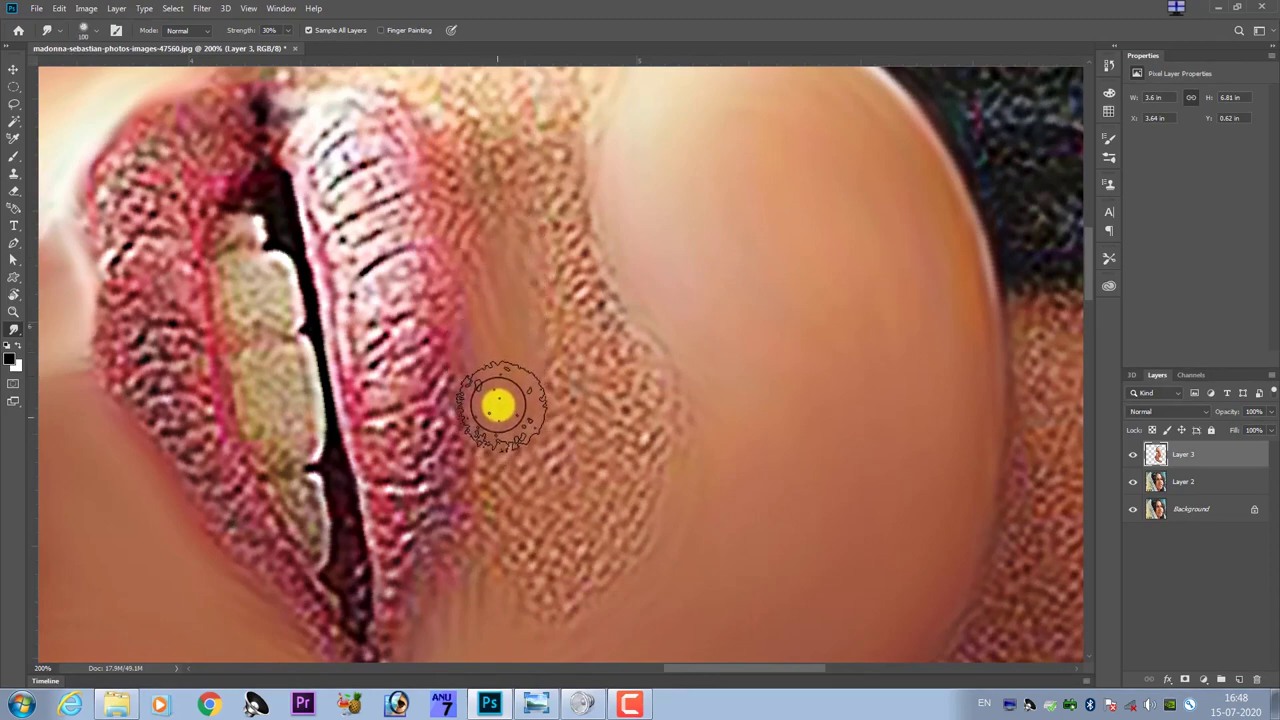
pyautogui.moveTo(498, 404)
pyautogui.mouseDown()
pyautogui.moveTo(486, 431)
pyautogui.moveTo(494, 541)
pyautogui.mouseUp()
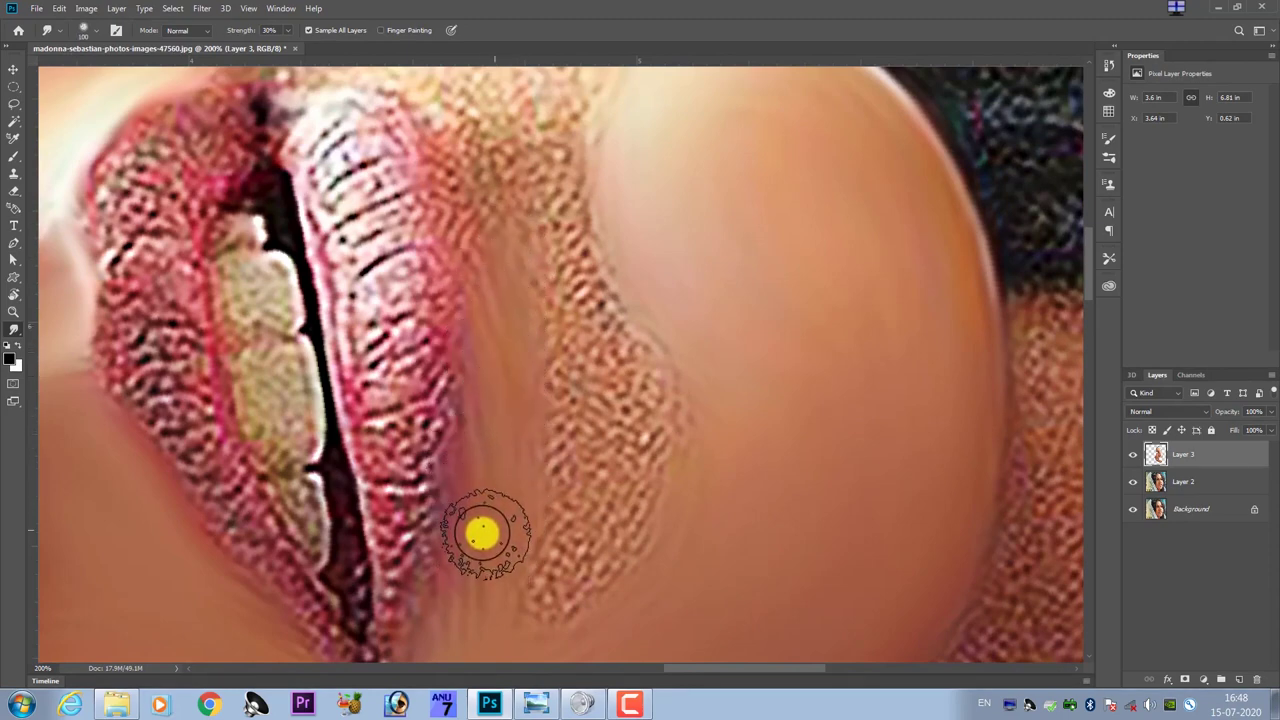
pyautogui.moveTo(509, 614); pyautogui.dragTo(606, 550)
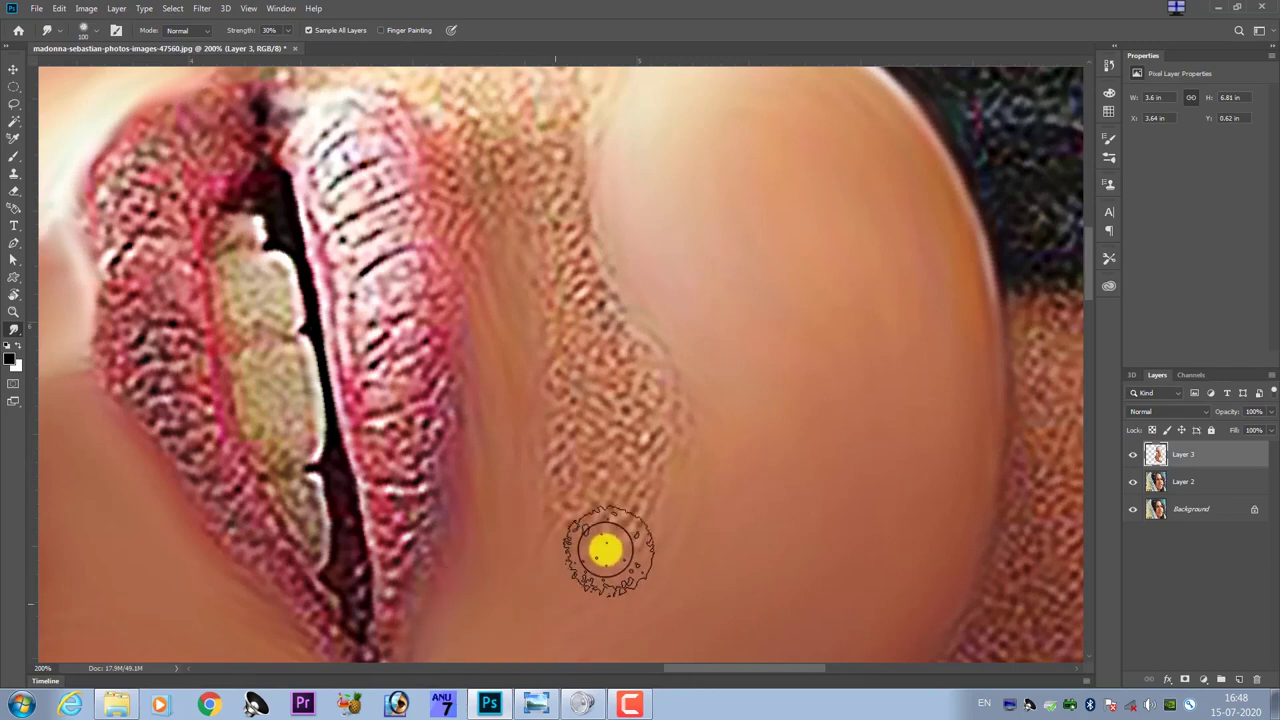
pyautogui.moveTo(660, 468); pyautogui.dragTo(646, 402)
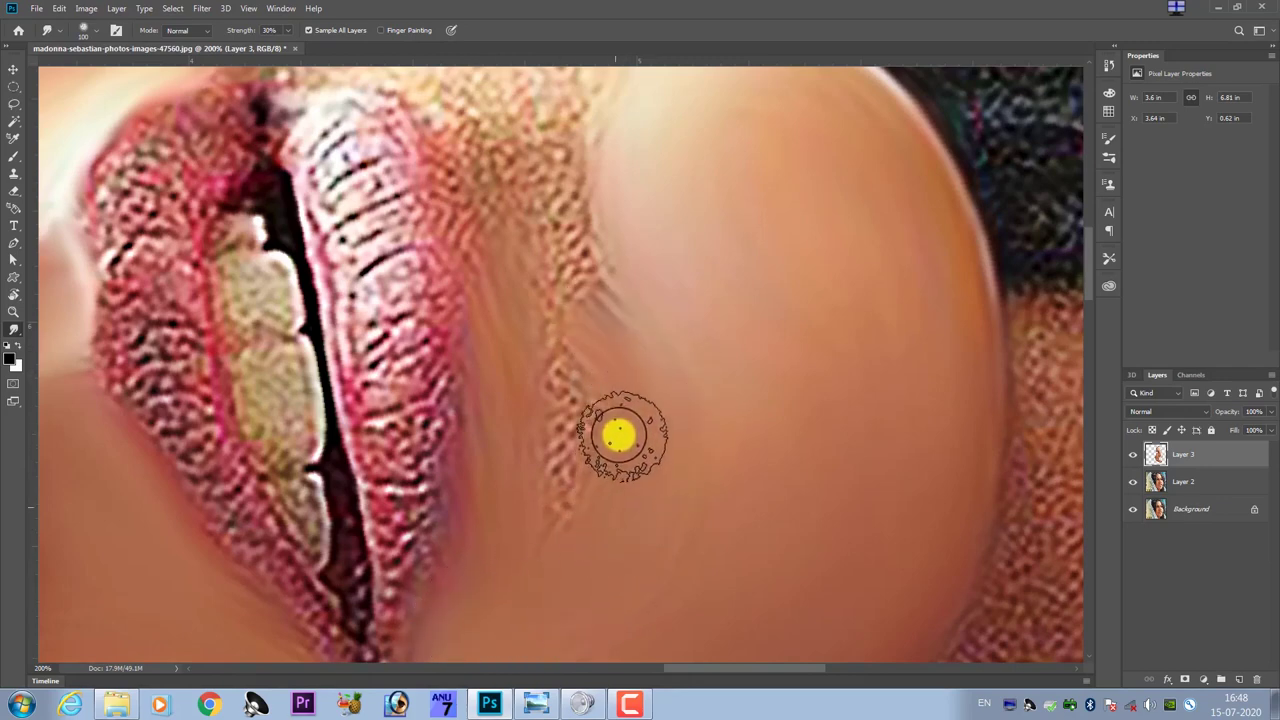
pyautogui.moveTo(675, 497); pyautogui.dragTo(660, 555)
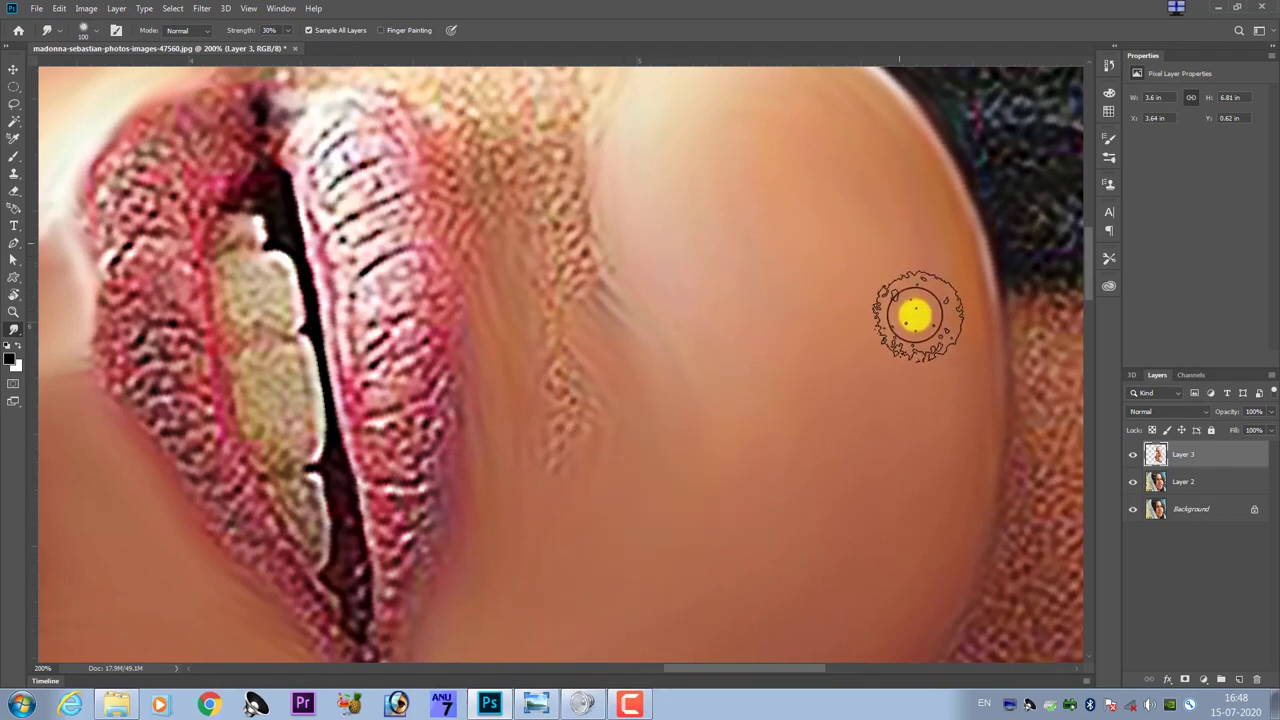
# - Smudge the dotted skin below the lip corner and along the cheek and hair edge at 300%
pyautogui.scroll(-3, 654, 333)
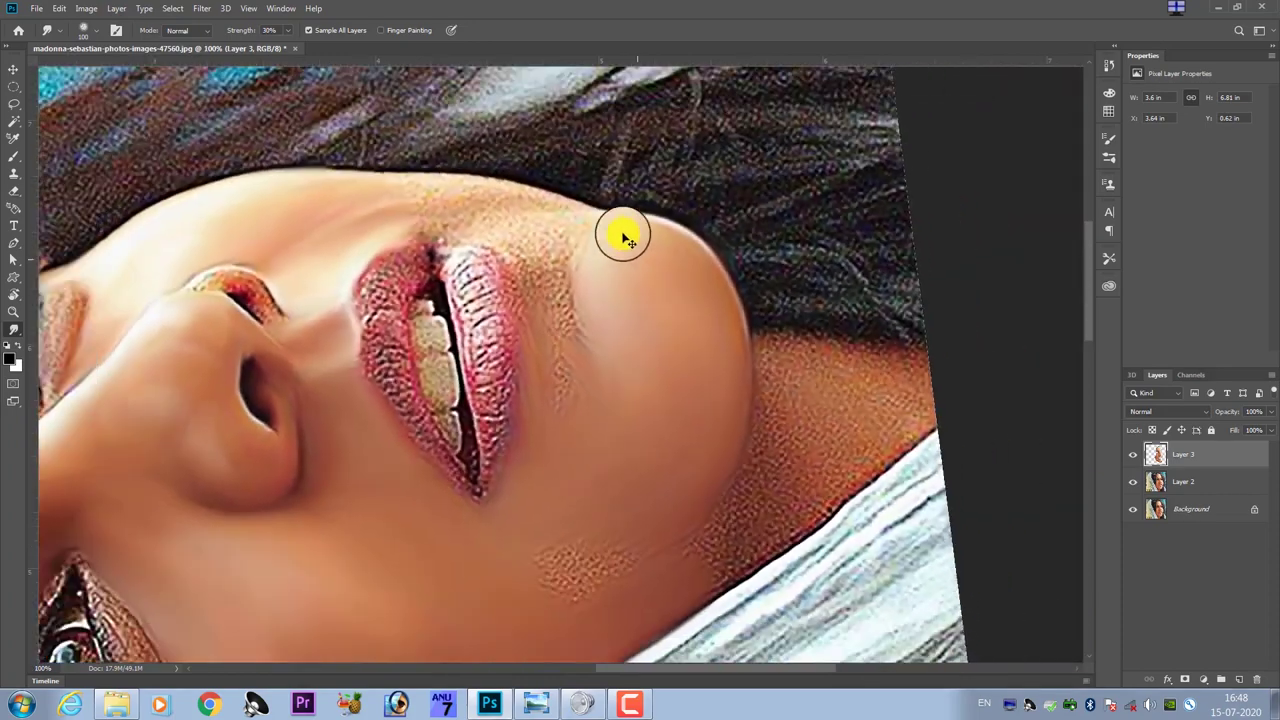
pyautogui.scroll(4, 560, 326)
pyautogui.moveTo(576, 292)
pyautogui.mouseDown()
pyautogui.moveTo(571, 426)
pyautogui.moveTo(534, 500)
pyautogui.moveTo(474, 346)
pyautogui.moveTo(563, 300)
pyautogui.moveTo(671, 206)
pyautogui.moveTo(742, 188)
pyautogui.moveTo(674, 209)
pyautogui.moveTo(586, 323)
pyautogui.moveTo(609, 323)
pyautogui.moveTo(583, 405)
pyautogui.moveTo(600, 534)
pyautogui.moveTo(631, 566)
pyautogui.moveTo(531, 426)
pyautogui.moveTo(606, 486)
pyautogui.moveTo(429, 351)
pyautogui.moveTo(363, 343)
pyautogui.moveTo(382, 278)
pyautogui.moveTo(386, 397)
pyautogui.moveTo(377, 257)
pyautogui.moveTo(569, 440)
pyautogui.moveTo(686, 380)
pyautogui.moveTo(609, 400)
pyautogui.moveTo(771, 377)
pyautogui.moveTo(577, 466)
pyautogui.moveTo(471, 459)
pyautogui.moveTo(529, 449)
pyautogui.moveTo(443, 420)
pyautogui.moveTo(577, 434)
pyautogui.moveTo(602, 516)
pyautogui.moveTo(574, 546)
pyautogui.moveTo(496, 419)
pyautogui.mouseUp()
pyautogui.scroll(3, 620, 370)
pyautogui.scroll(3, 605, 427)
pyautogui.moveTo(496, 419)
pyautogui.mouseDown()
pyautogui.moveTo(503, 374)
pyautogui.moveTo(510, 500)
pyautogui.moveTo(569, 557)
pyautogui.moveTo(480, 277)
pyautogui.moveTo(638, 400)
pyautogui.moveTo(663, 271)
pyautogui.moveTo(449, 323)
pyautogui.moveTo(537, 383)
pyautogui.moveTo(502, 340)
pyautogui.moveTo(523, 346)
pyautogui.moveTo(341, 356)
pyautogui.mouseUp()
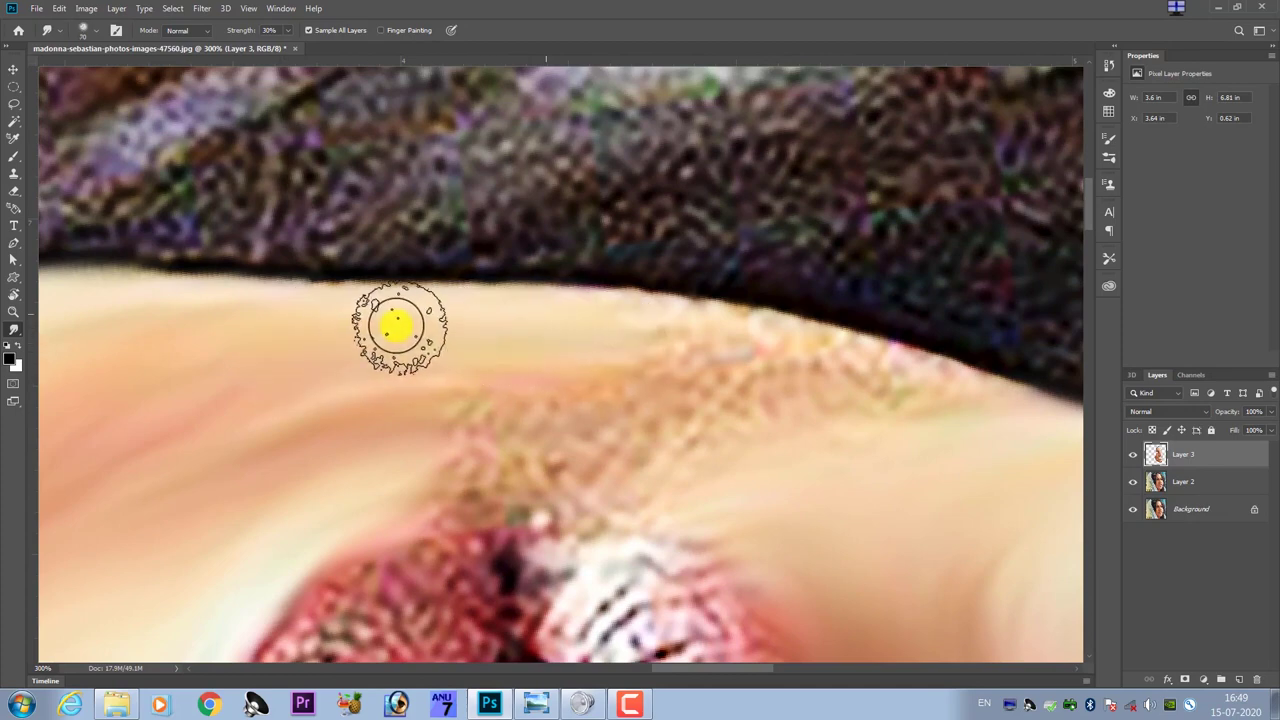
pyautogui.moveTo(806, 350)
pyautogui.mouseDown()
pyautogui.moveTo(729, 351)
pyautogui.moveTo(860, 374)
pyautogui.moveTo(720, 420)
pyautogui.moveTo(666, 463)
pyautogui.moveTo(669, 423)
pyautogui.moveTo(646, 394)
pyautogui.moveTo(463, 420)
pyautogui.mouseUp()
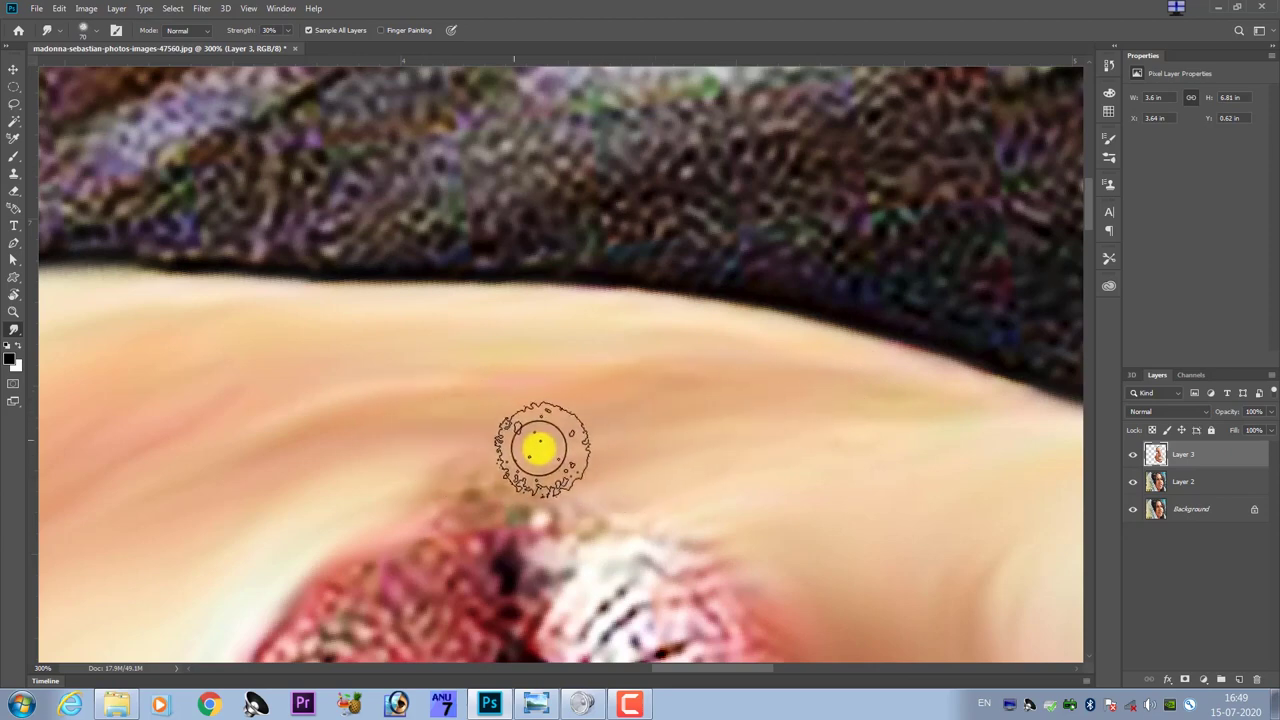
pyautogui.moveTo(541, 449)
pyautogui.mouseDown()
pyautogui.moveTo(570, 468)
pyautogui.moveTo(891, 409)
pyautogui.moveTo(703, 370)
pyautogui.moveTo(889, 391)
pyautogui.moveTo(563, 391)
pyautogui.moveTo(587, 390)
pyautogui.moveTo(606, 363)
pyautogui.moveTo(918, 385)
pyautogui.mouseUp()
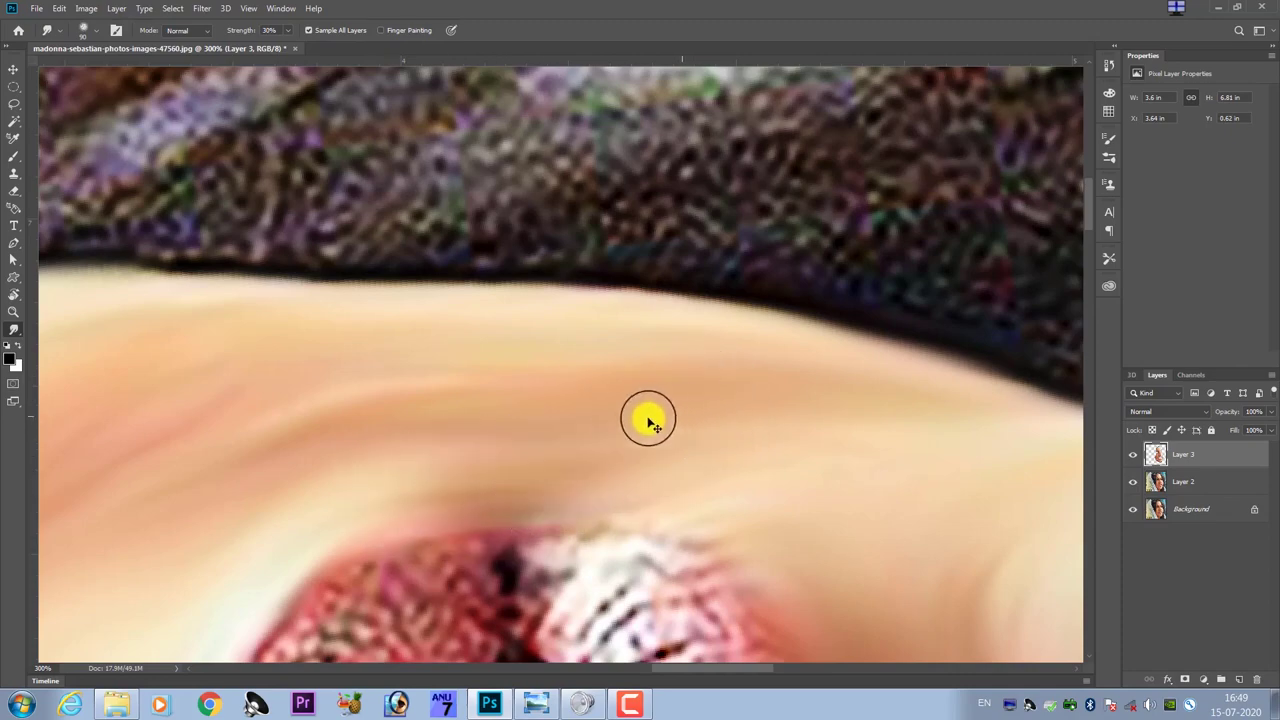
pyautogui.scroll(-2, 648, 420)
pyautogui.scroll(-1, 648, 420)
pyautogui.scroll(-1, 651, 416)
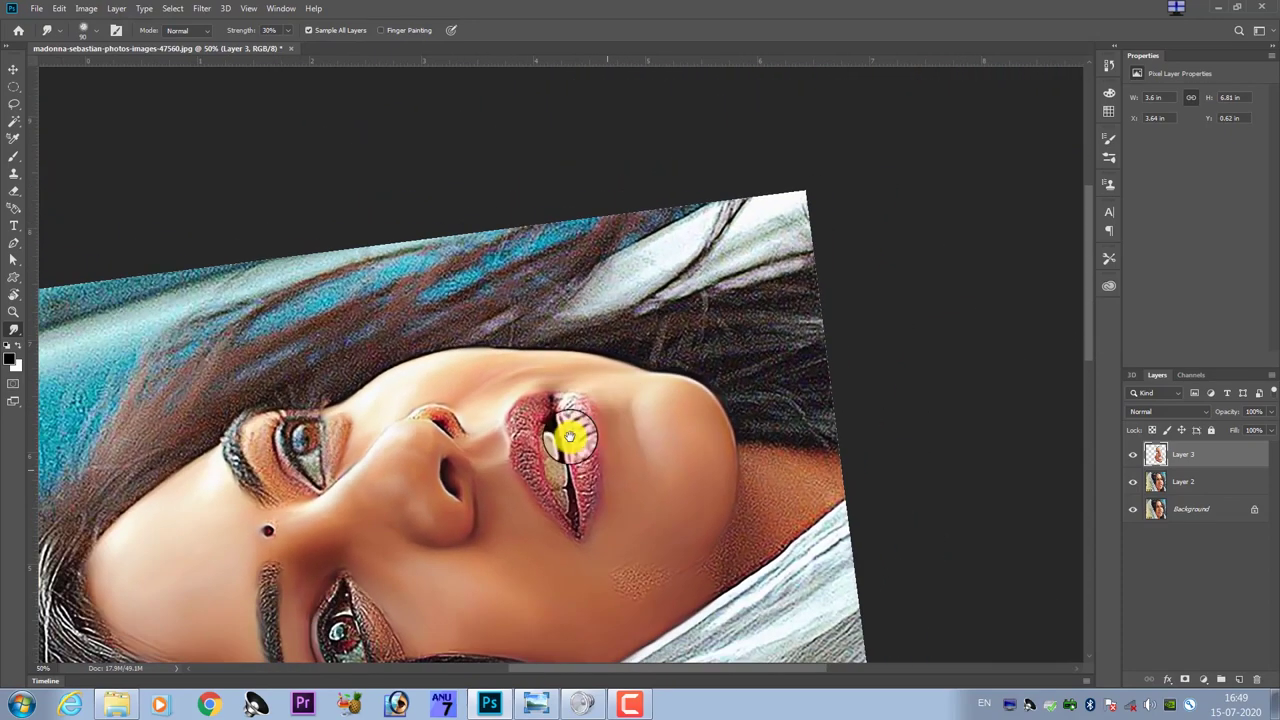
# - Smudge the neck skin under the chin into the shirt edge and hair, then pan back to the face
pyautogui.moveTo(568, 436); pyautogui.dragTo(560, 414)
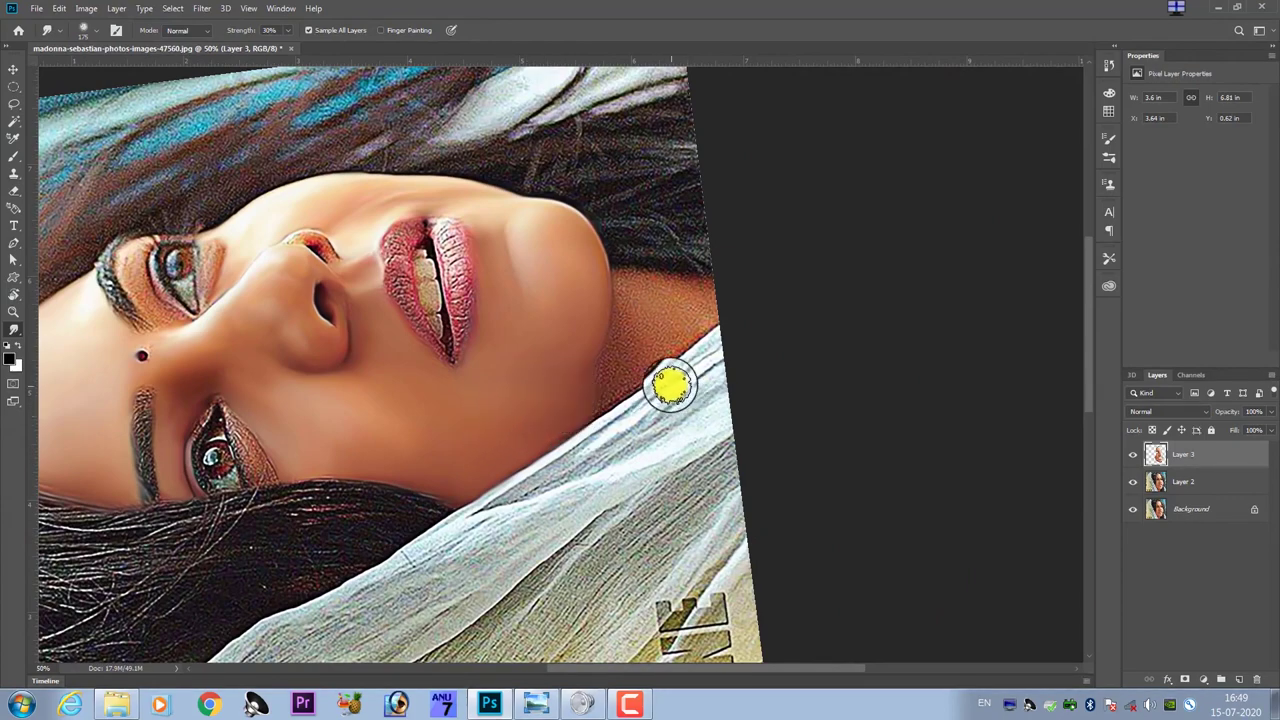
pyautogui.keyDown('alt'); pyautogui.scroll(2, 671, 385); pyautogui.keyUp('alt')
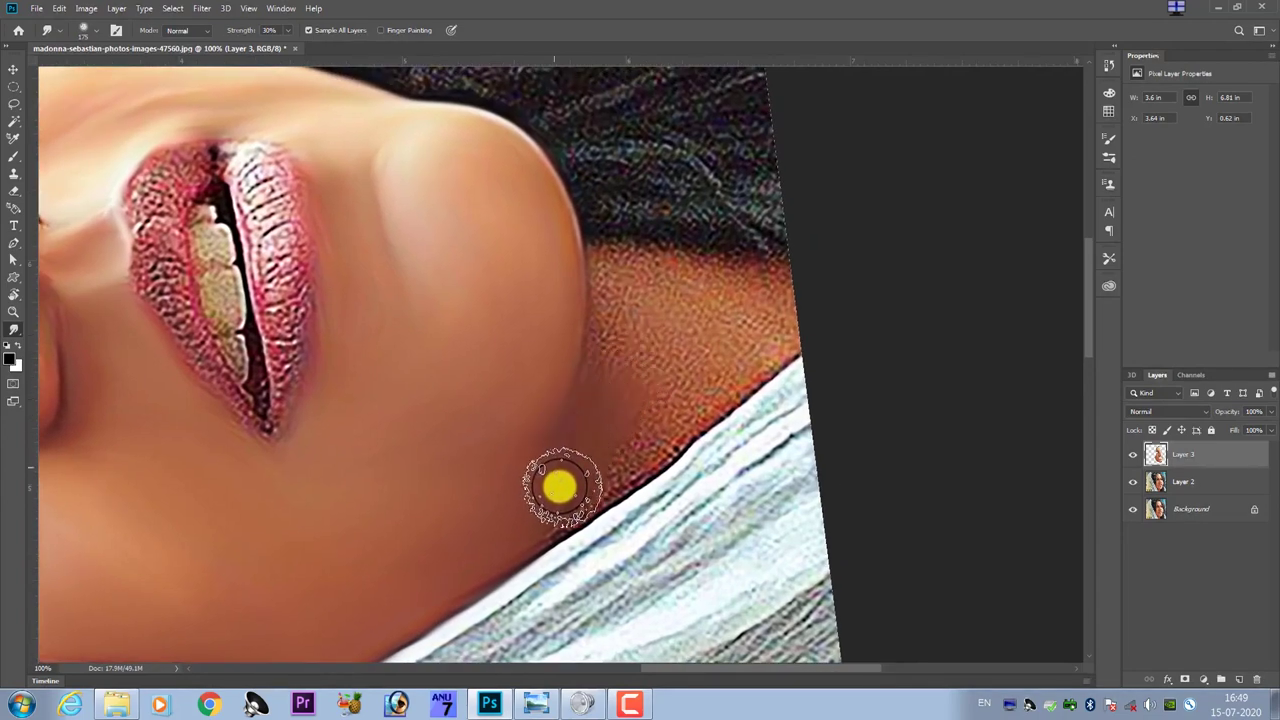
pyautogui.moveTo(560, 487)
pyautogui.mouseDown()
pyautogui.moveTo(543, 520)
pyautogui.moveTo(620, 463)
pyautogui.moveTo(637, 467)
pyautogui.mouseUp()
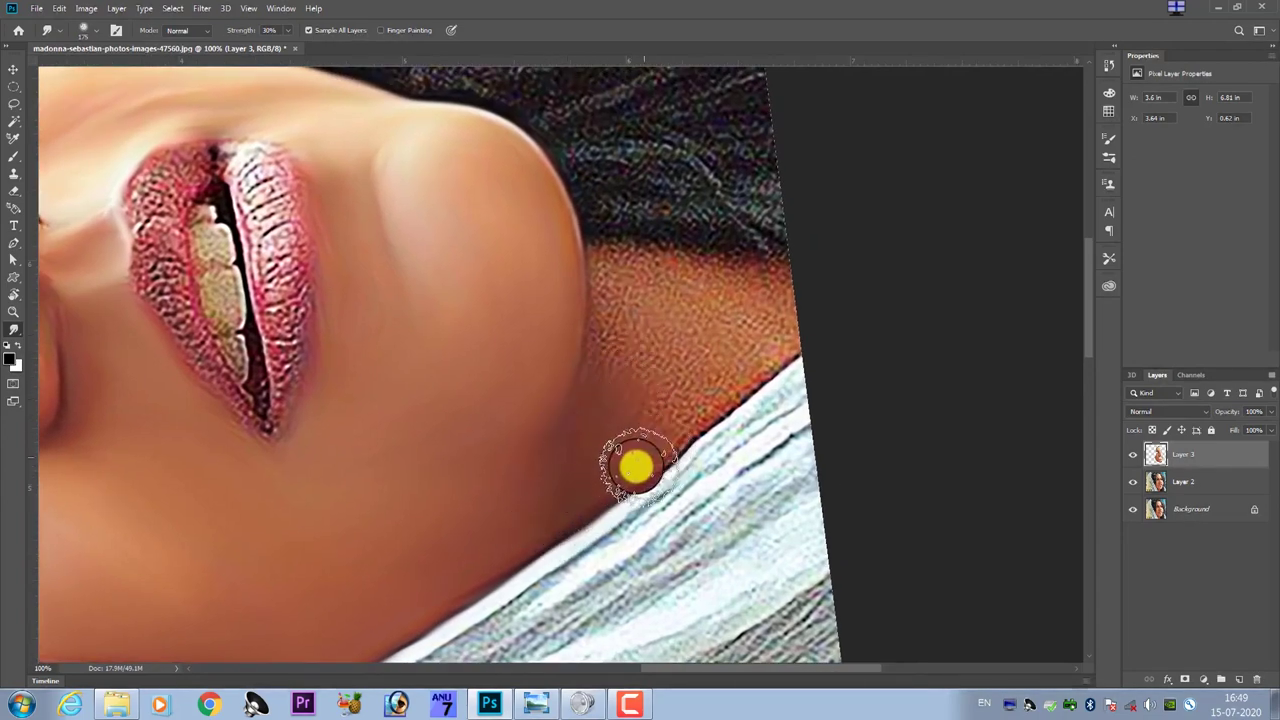
pyautogui.scroll(3, 560, 500)
pyautogui.hscroll(3, 550, 498)
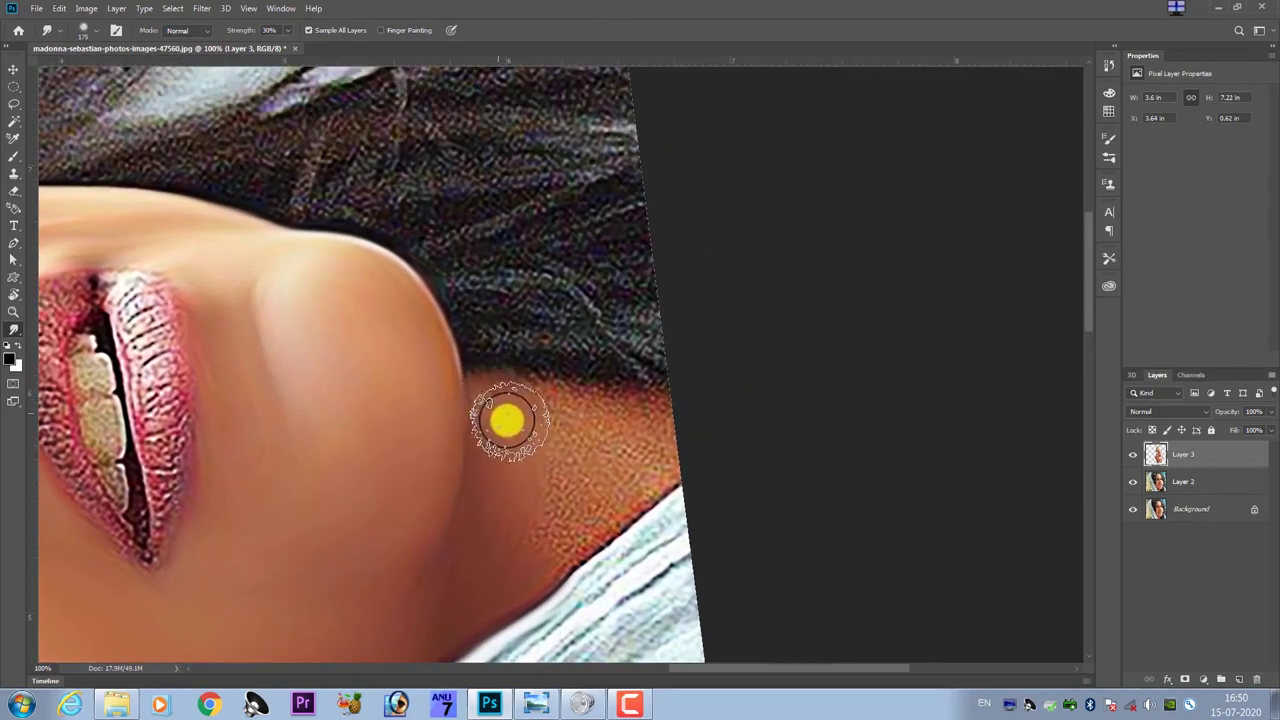
pyautogui.moveTo(508, 421)
pyautogui.mouseDown()
pyautogui.moveTo(551, 408)
pyautogui.moveTo(500, 391)
pyautogui.moveTo(670, 415)
pyautogui.moveTo(546, 453)
pyautogui.moveTo(566, 514)
pyautogui.moveTo(526, 549)
pyautogui.moveTo(531, 569)
pyautogui.moveTo(665, 486)
pyautogui.mouseUp()
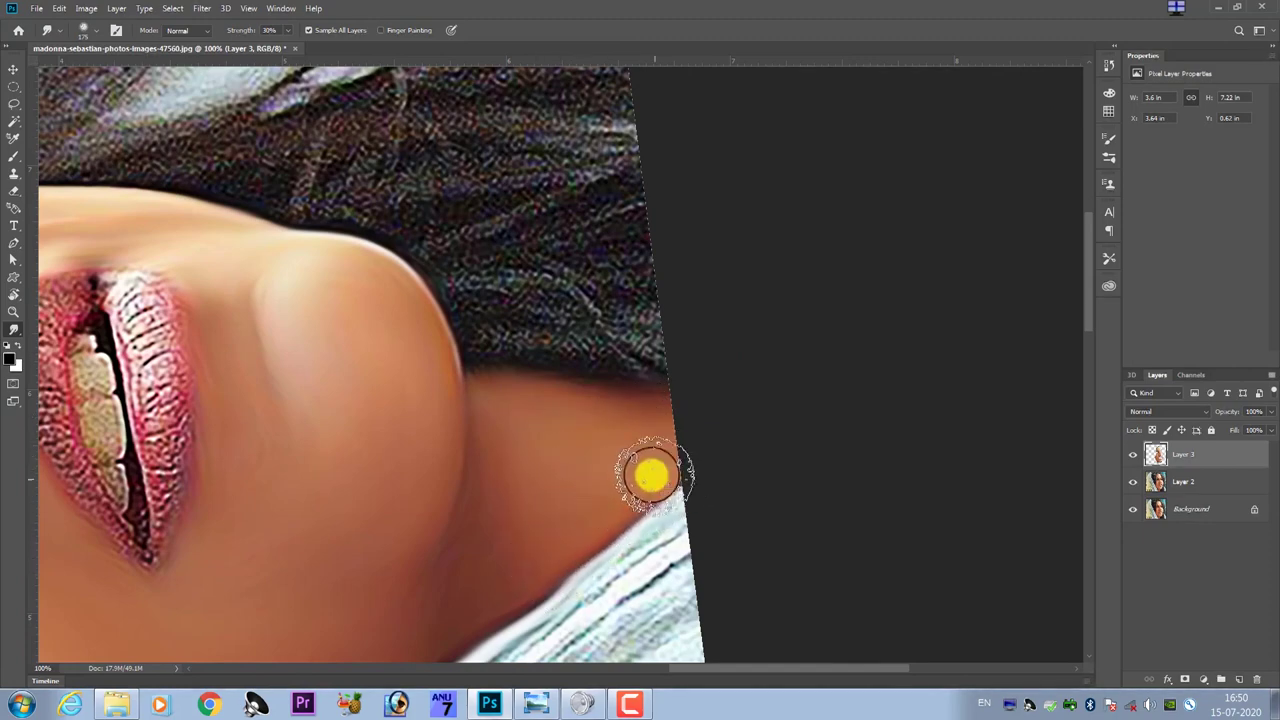
pyautogui.moveTo(466, 414)
pyautogui.mouseDown()
pyautogui.moveTo(478, 399)
pyautogui.moveTo(569, 397)
pyautogui.mouseUp()
pyautogui.moveTo(500, 460); pyautogui.dragTo(531, 466)
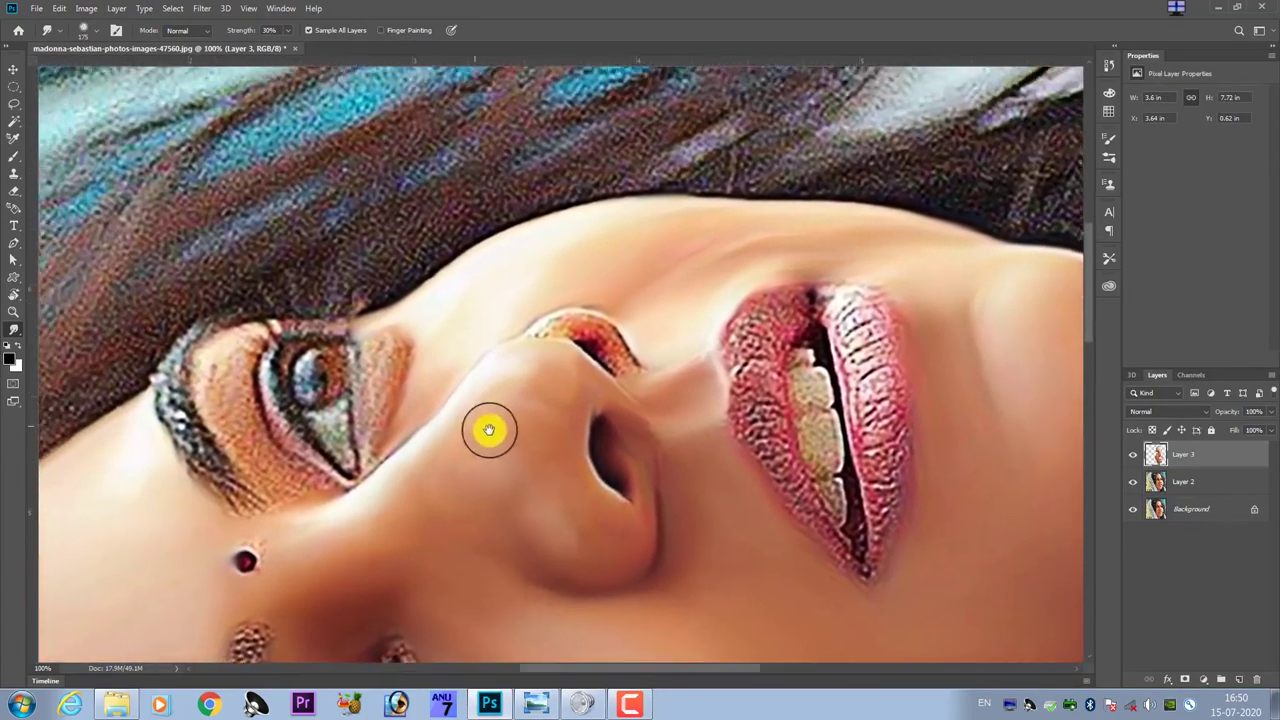
# - Zoom to 500% and soften the dark spots along the nostril edge
pyautogui.scroll(3, 540, 385)
pyautogui.scroll(2, 600, 330)
pyautogui.scroll(1, 485, 425)
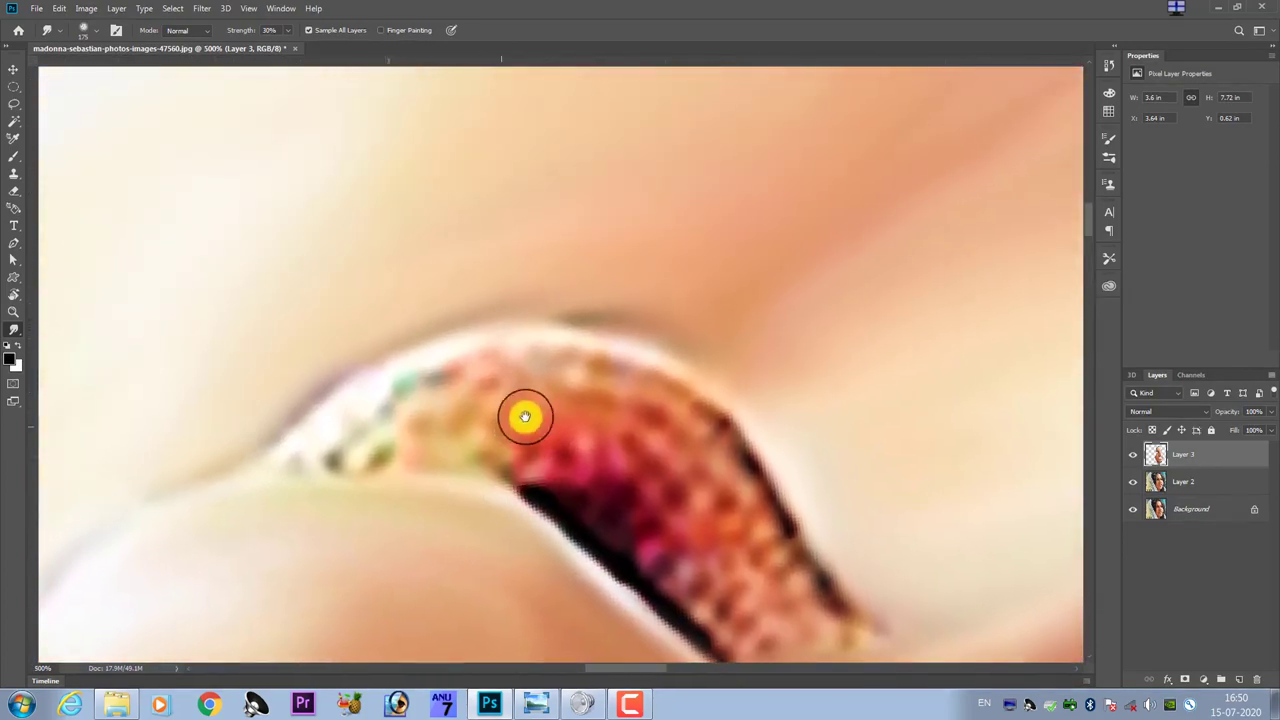
pyautogui.moveTo(525, 416); pyautogui.dragTo(530, 441)
pyautogui.press('[')
pyautogui.press('[')
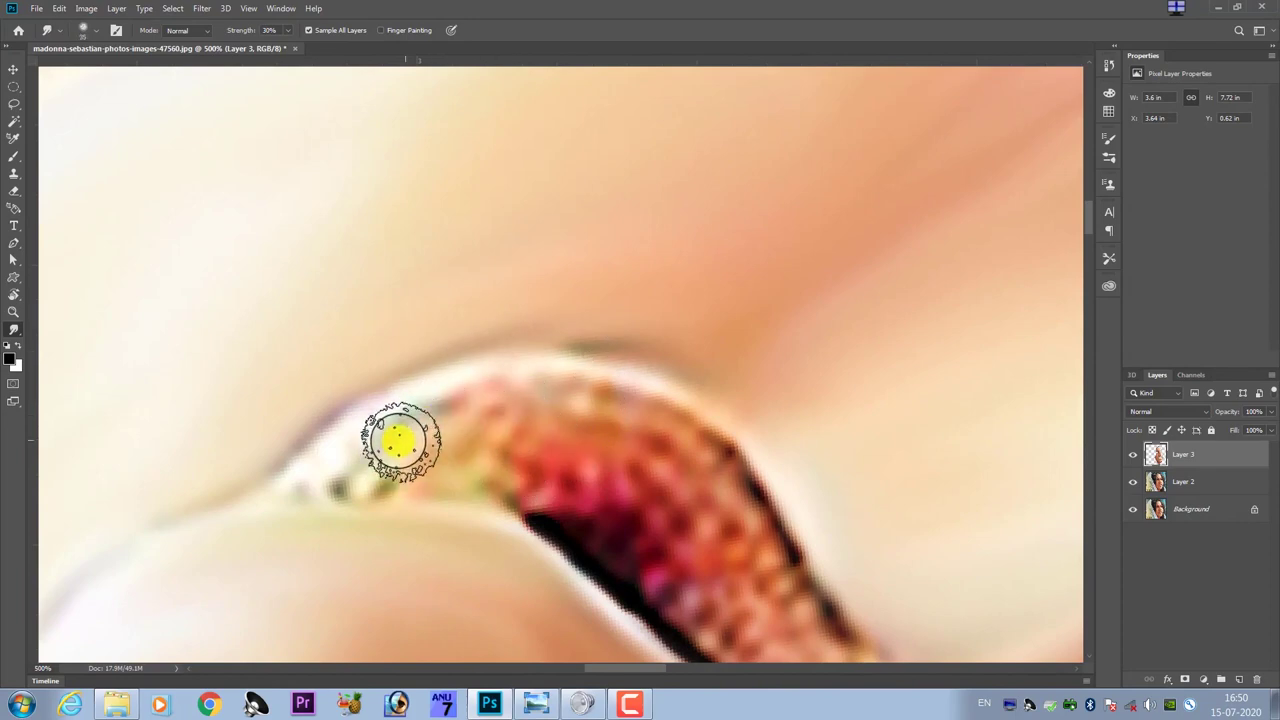
pyautogui.moveTo(408, 449)
pyautogui.mouseDown()
pyautogui.moveTo(337, 480)
pyautogui.moveTo(457, 414)
pyautogui.moveTo(588, 408)
pyautogui.moveTo(423, 463)
pyautogui.moveTo(420, 483)
pyautogui.moveTo(309, 494)
pyautogui.moveTo(414, 449)
pyautogui.moveTo(623, 457)
pyautogui.moveTo(663, 429)
pyautogui.moveTo(684, 452)
pyautogui.moveTo(677, 489)
pyautogui.moveTo(629, 477)
pyautogui.moveTo(686, 538)
pyautogui.mouseUp()
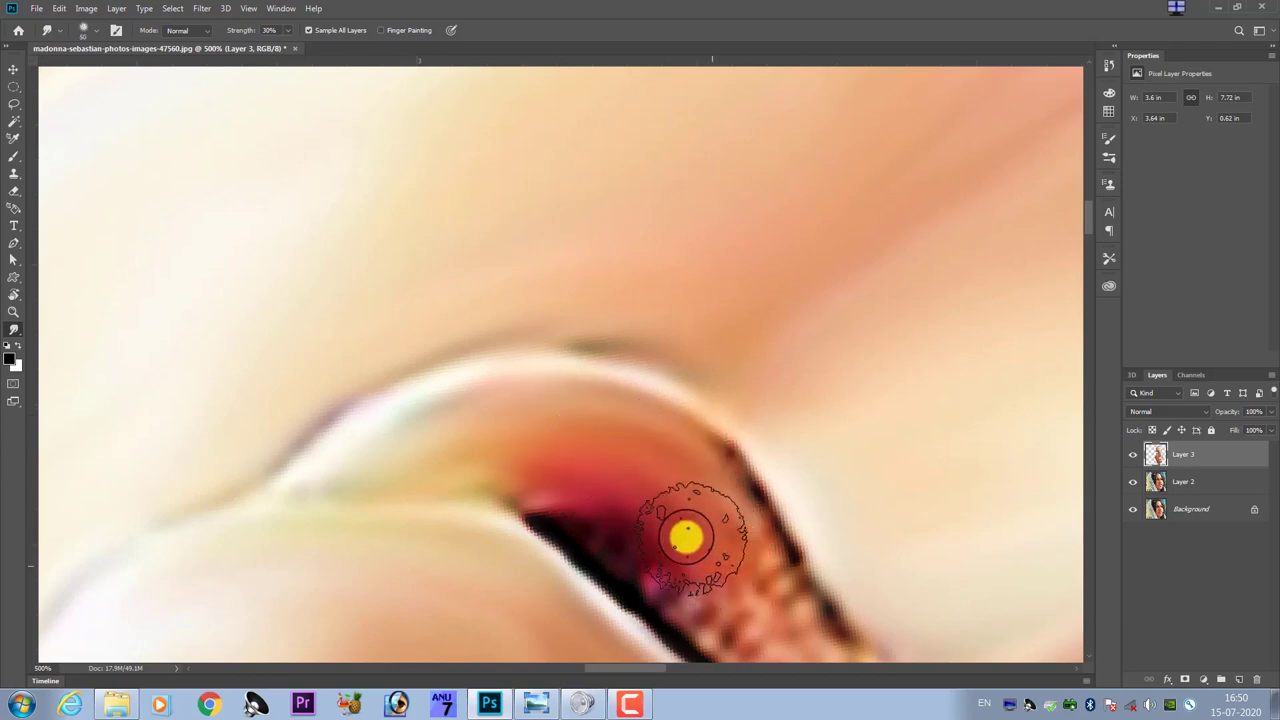
# - Smear the rest of the nostril edge, including its upper-right and top, into the surrounding skin
pyautogui.moveTo(626, 477); pyautogui.dragTo(549, 397)
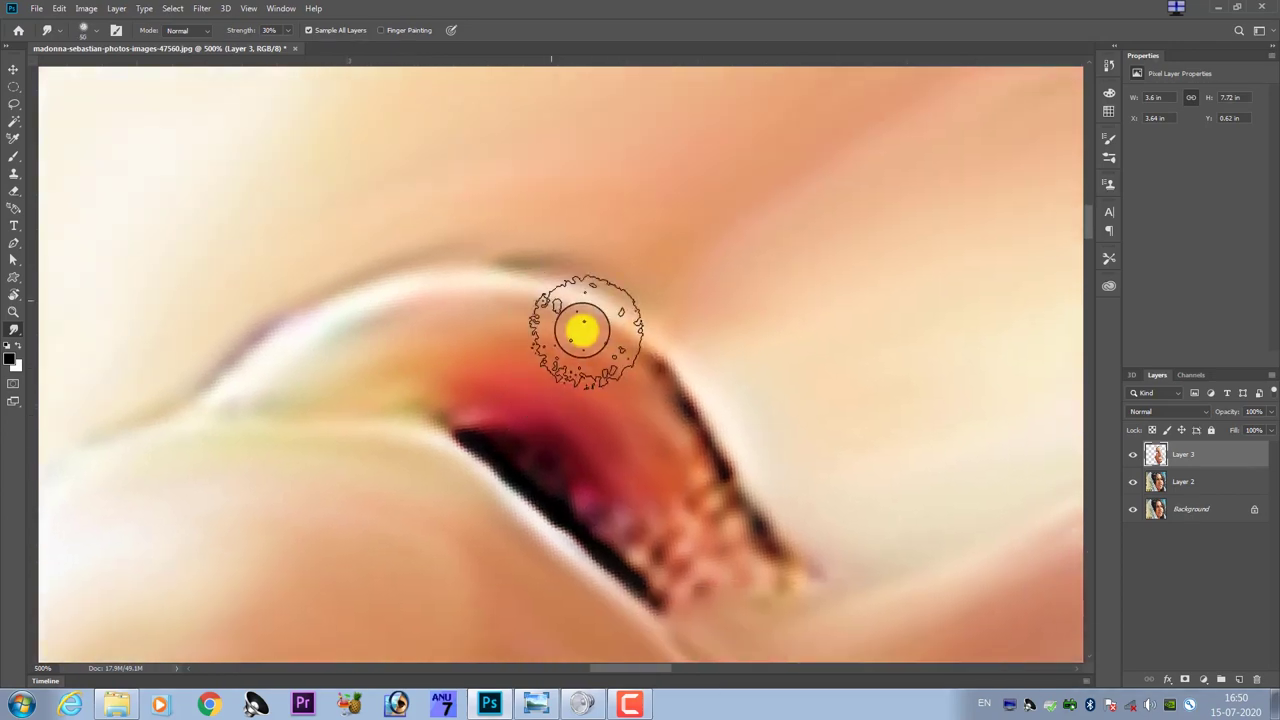
pyautogui.moveTo(583, 331)
pyautogui.mouseDown()
pyautogui.moveTo(543, 366)
pyautogui.moveTo(566, 351)
pyautogui.moveTo(661, 427)
pyautogui.moveTo(660, 497)
pyautogui.moveTo(578, 506)
pyautogui.moveTo(651, 546)
pyautogui.moveTo(766, 574)
pyautogui.moveTo(653, 540)
pyautogui.moveTo(617, 463)
pyautogui.moveTo(431, 389)
pyautogui.moveTo(417, 396)
pyautogui.moveTo(486, 379)
pyautogui.mouseUp()
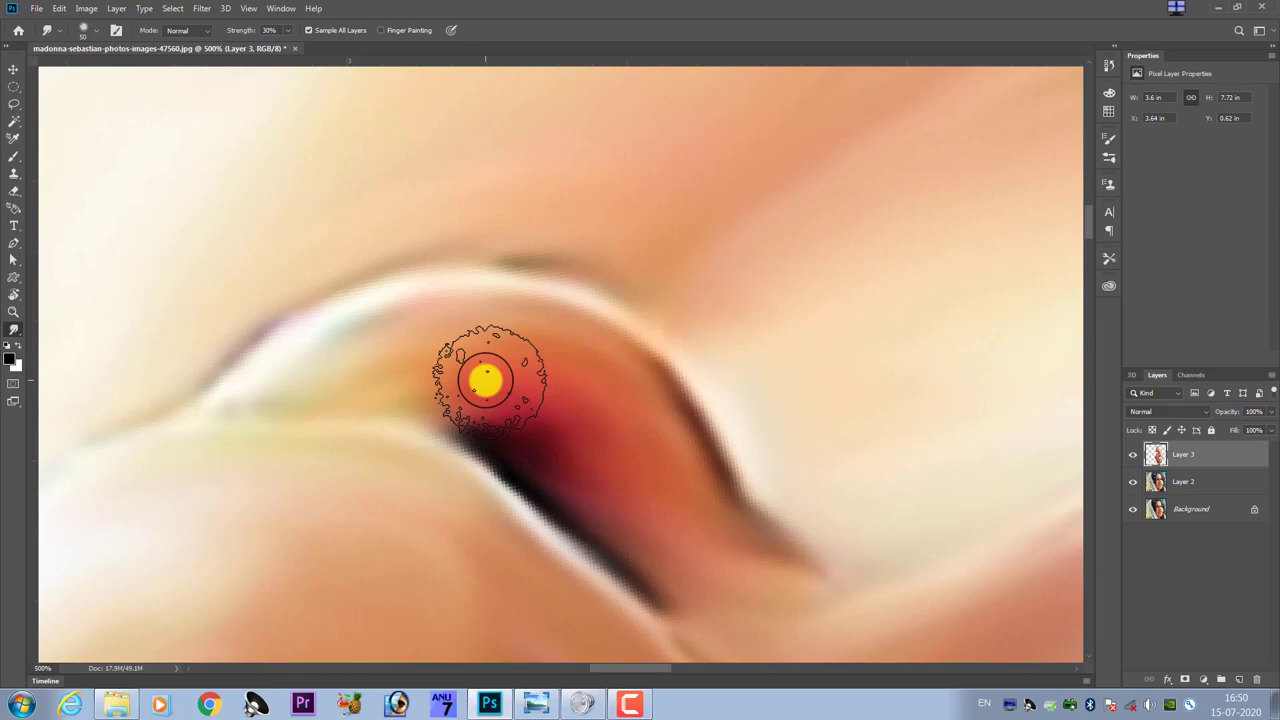
pyautogui.moveTo(487, 379); pyautogui.dragTo(862, 338)
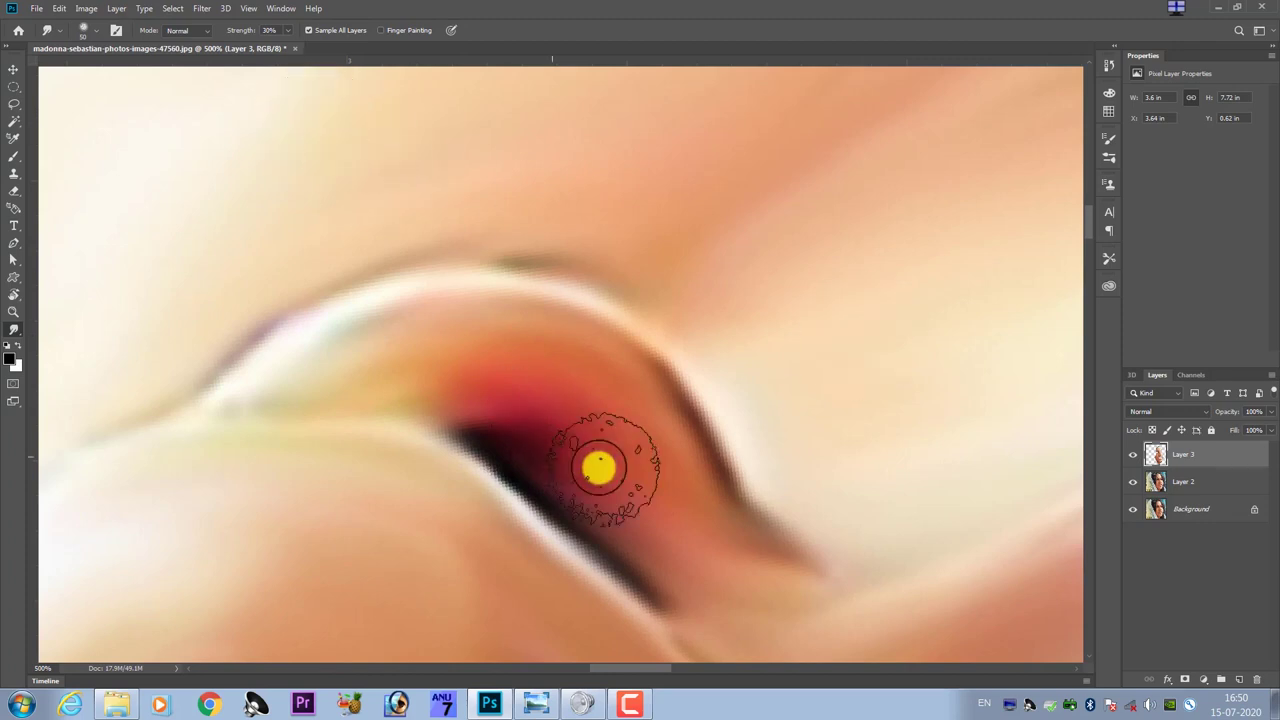
pyautogui.moveTo(500, 345)
pyautogui.mouseDown()
pyautogui.moveTo(674, 449)
pyautogui.moveTo(694, 494)
pyautogui.moveTo(723, 497)
pyautogui.moveTo(560, 229)
pyautogui.mouseUp()
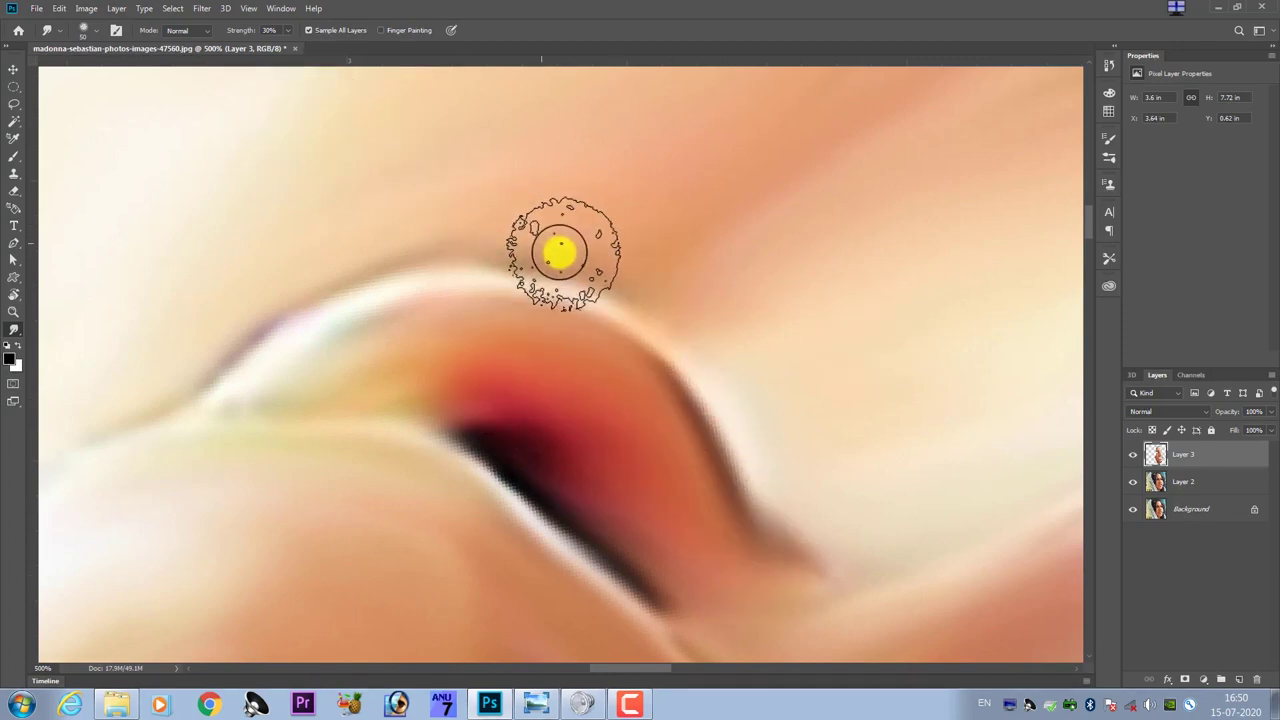
pyautogui.moveTo(528, 275); pyautogui.dragTo(337, 286)
pyautogui.scroll(-2, 337, 285)
# - Zoom out and rotate the canvas view about 5° so the face stands upright
pyautogui.scroll(-2, 640, 371)
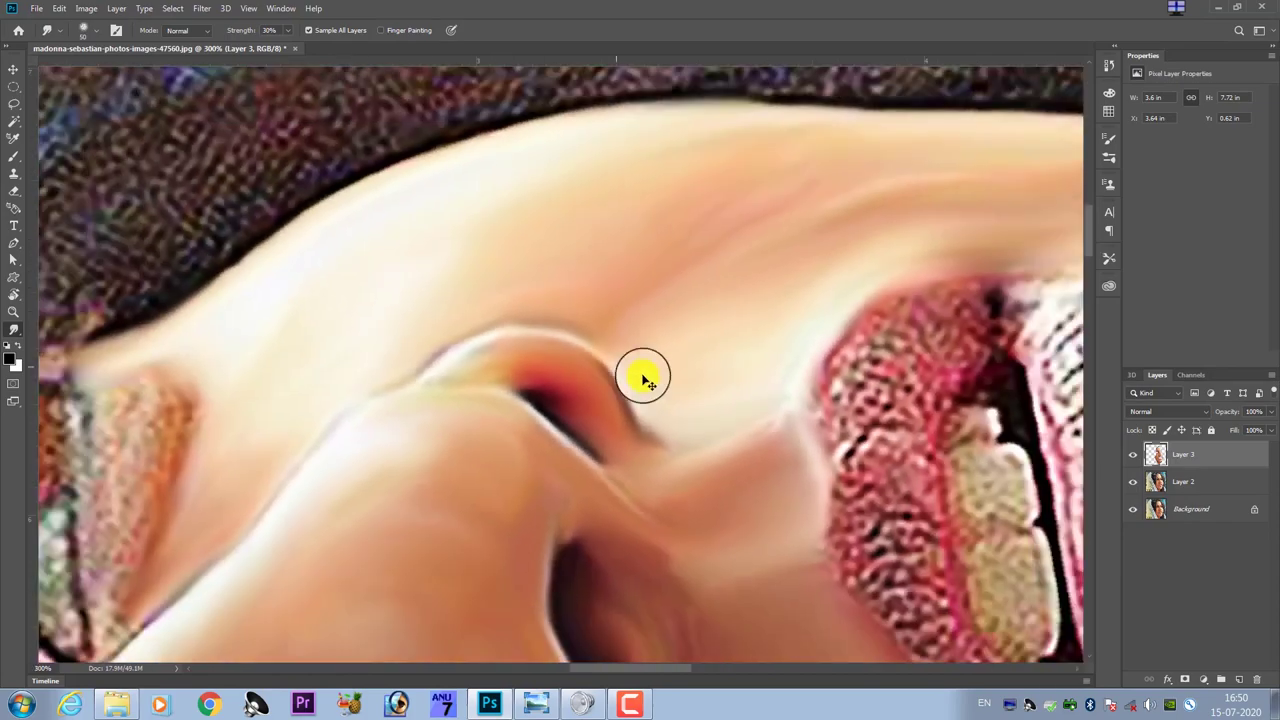
pyautogui.scroll(-2, 654, 400)
pyautogui.scroll(-1, 655, 403)
pyautogui.scroll(-1, 655, 403)
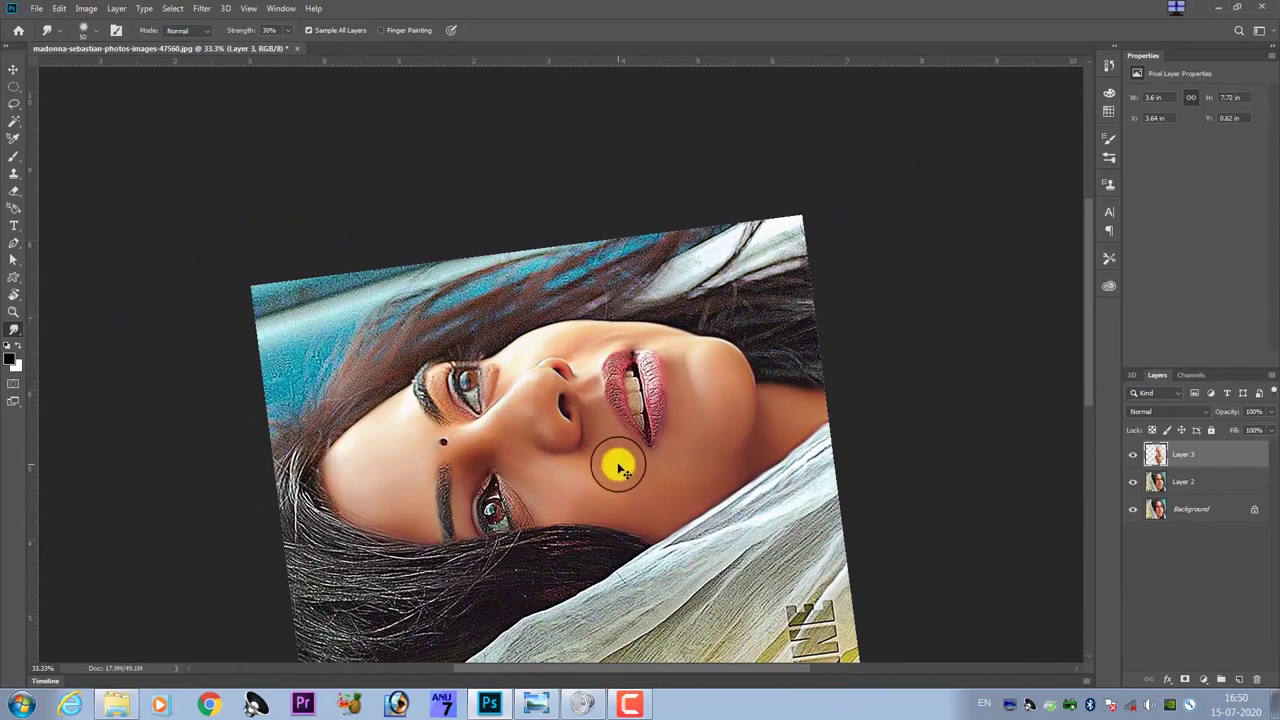
pyautogui.press('r')
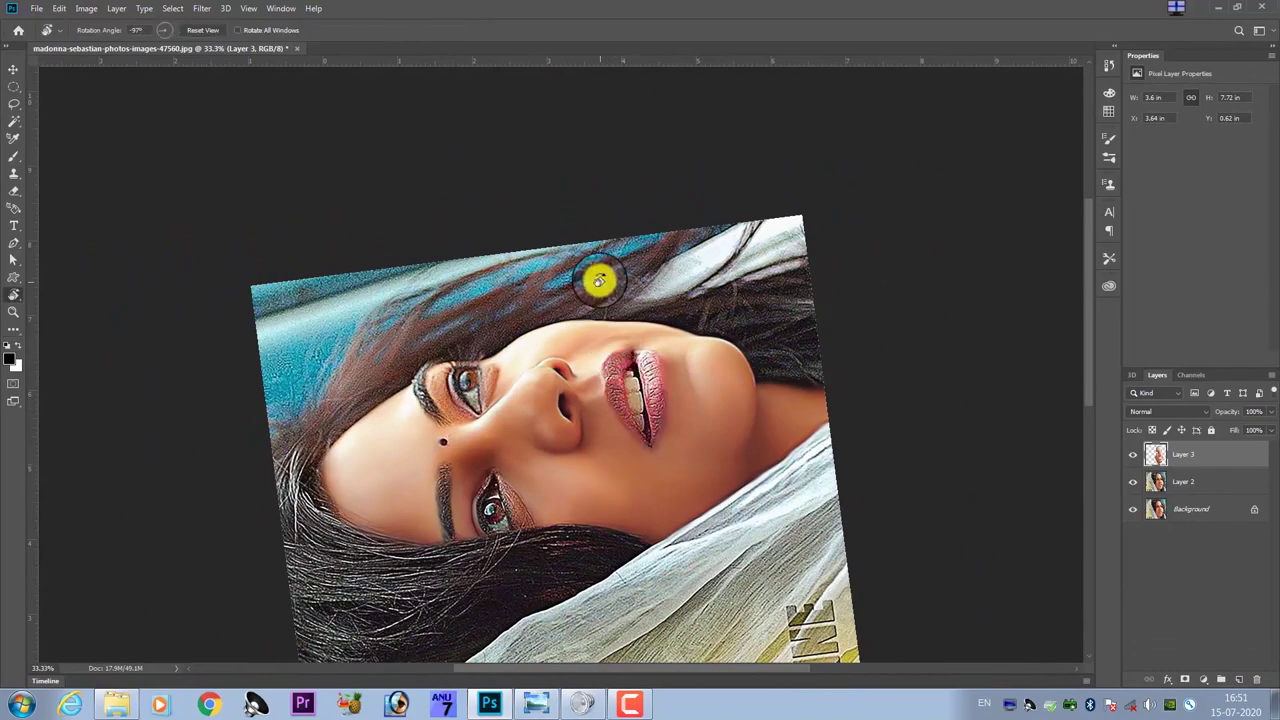
pyautogui.moveTo(598, 281); pyautogui.dragTo(737, 496)
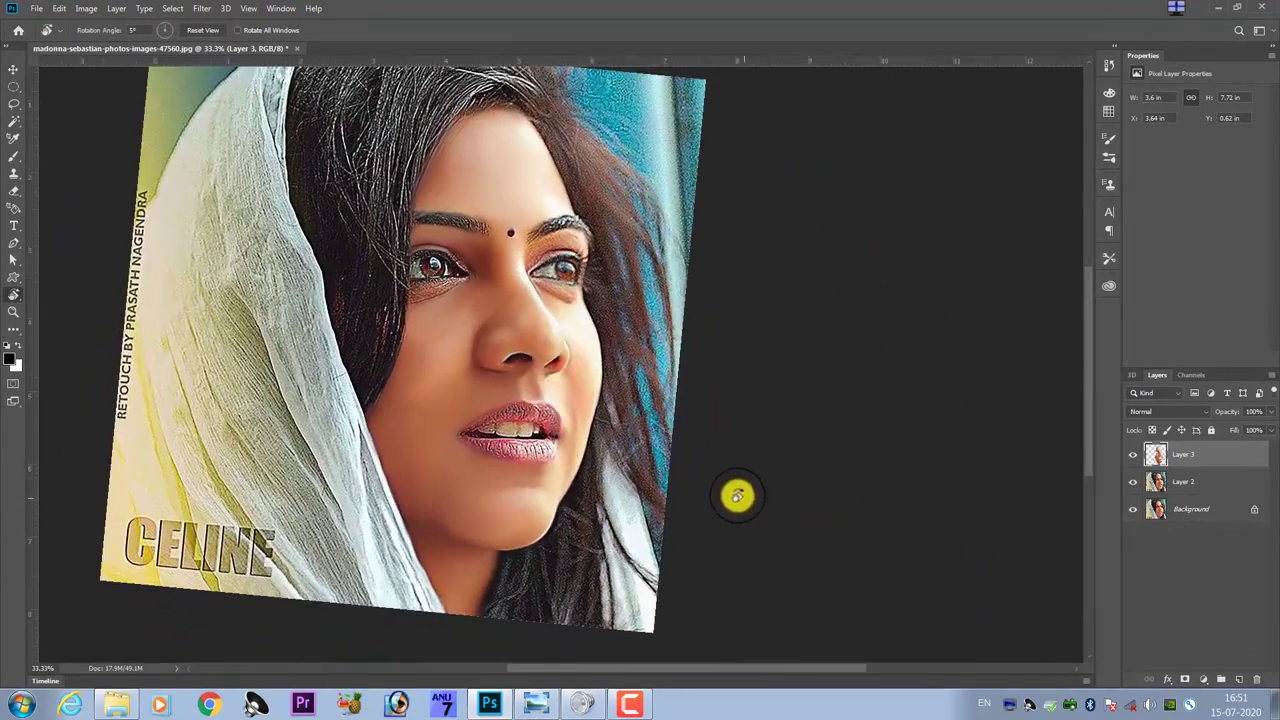
# - Zoom back in on the nose and eye area
pyautogui.scroll(1, 593, 395)
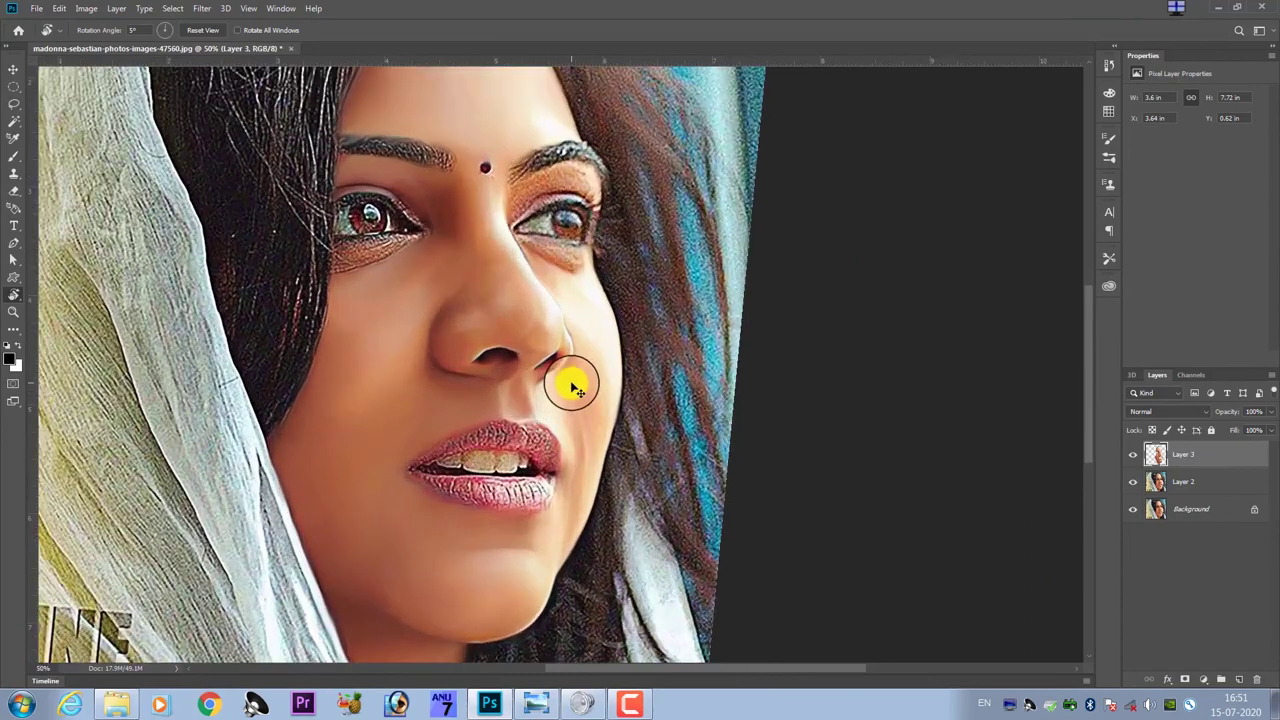
pyautogui.scroll(1, 577, 428)
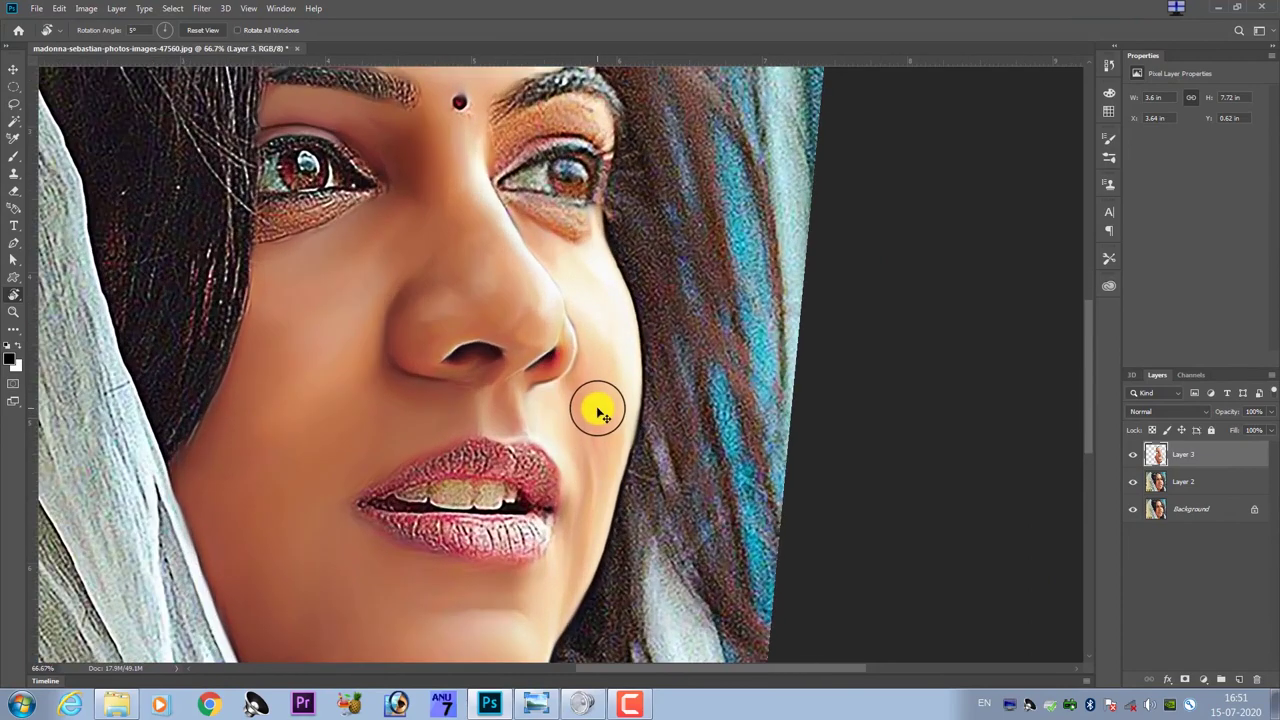
pyautogui.scroll(1, 600, 410)
pyautogui.scroll(1, 640, 440)
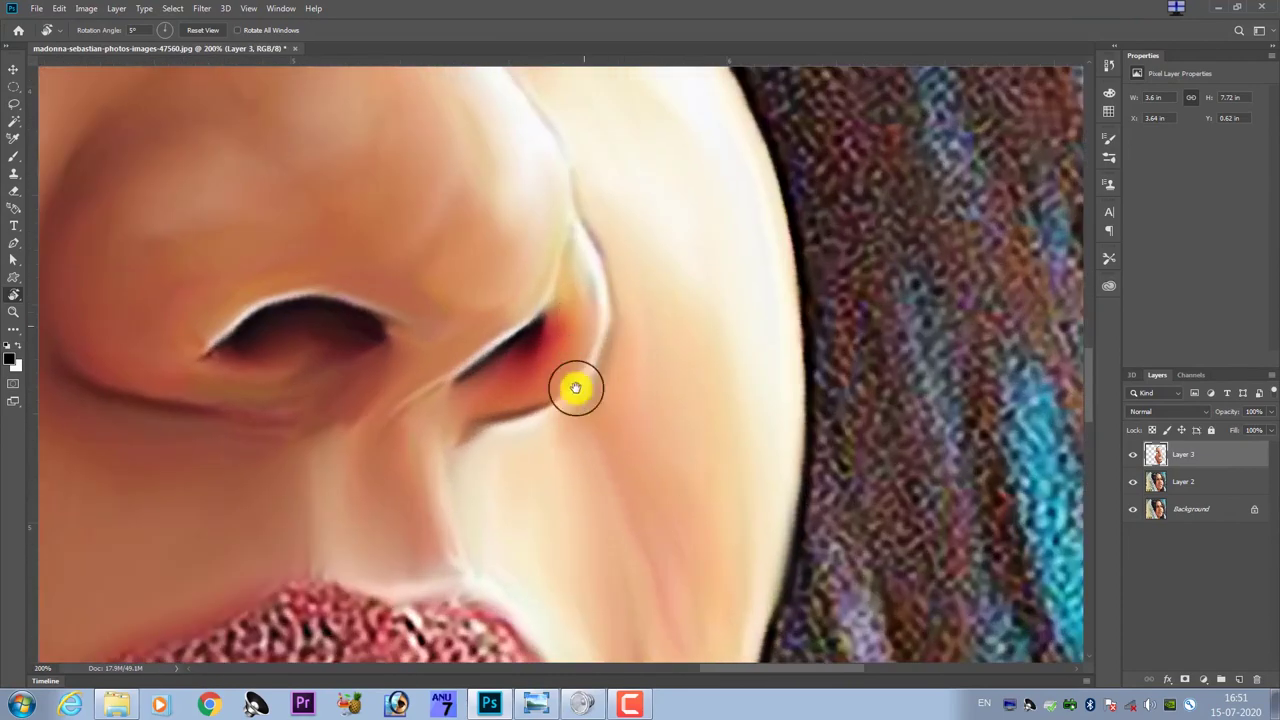
pyautogui.scroll(3, 576, 388)
pyautogui.scroll(3, 514, 309)
pyautogui.scroll(2, 594, 437)
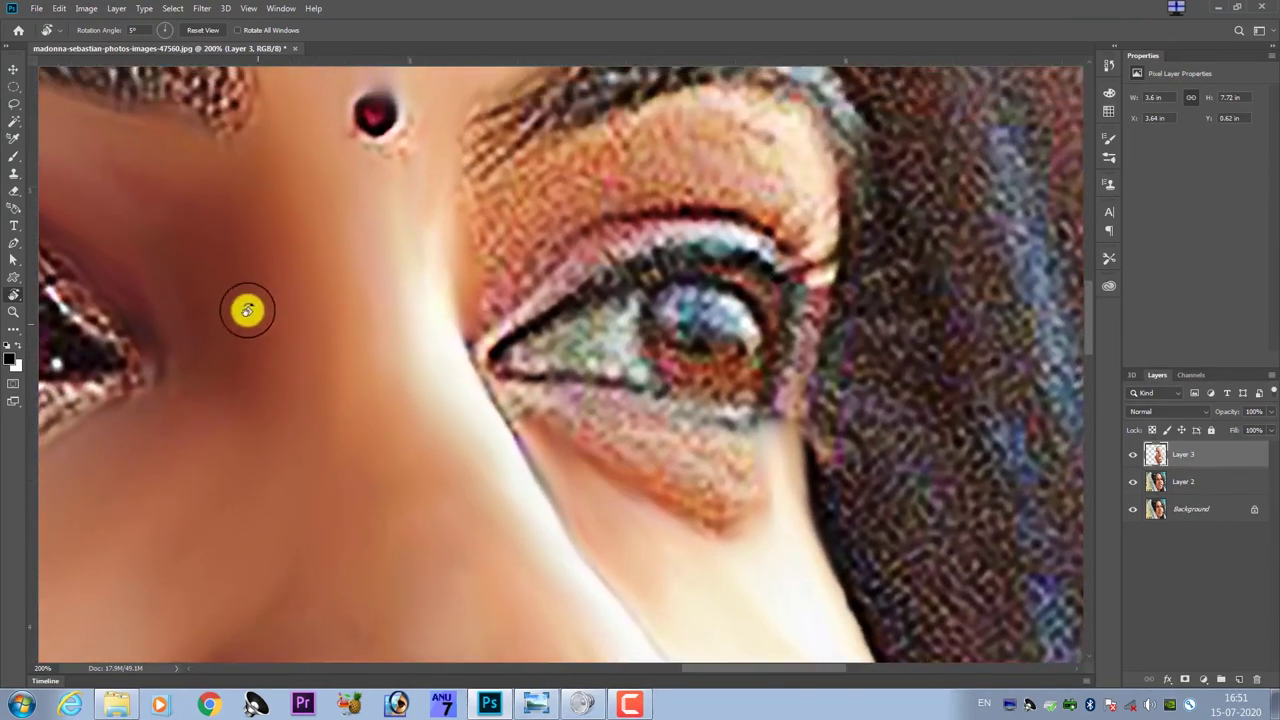
pyautogui.click(12, 328)
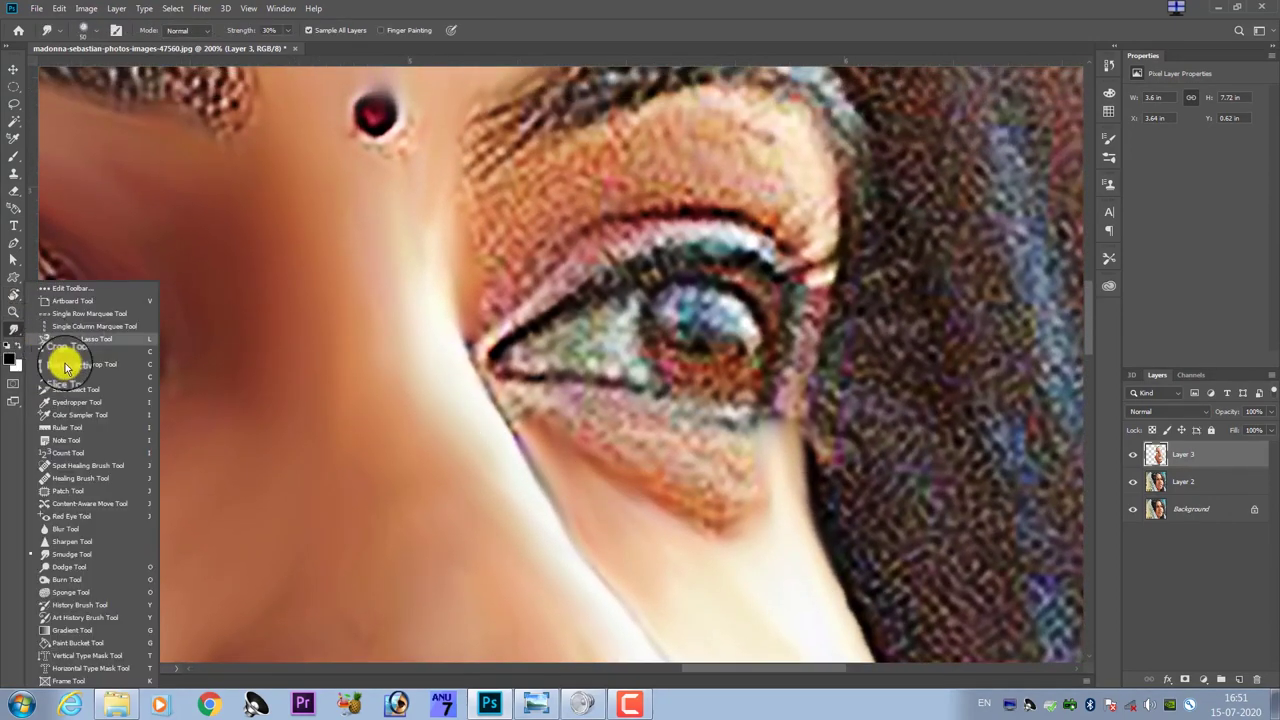
# - With the Smudge tool, smooth the under-eye skin, inner corner and outer eyelid of the right eye
pyautogui.click(80, 555)
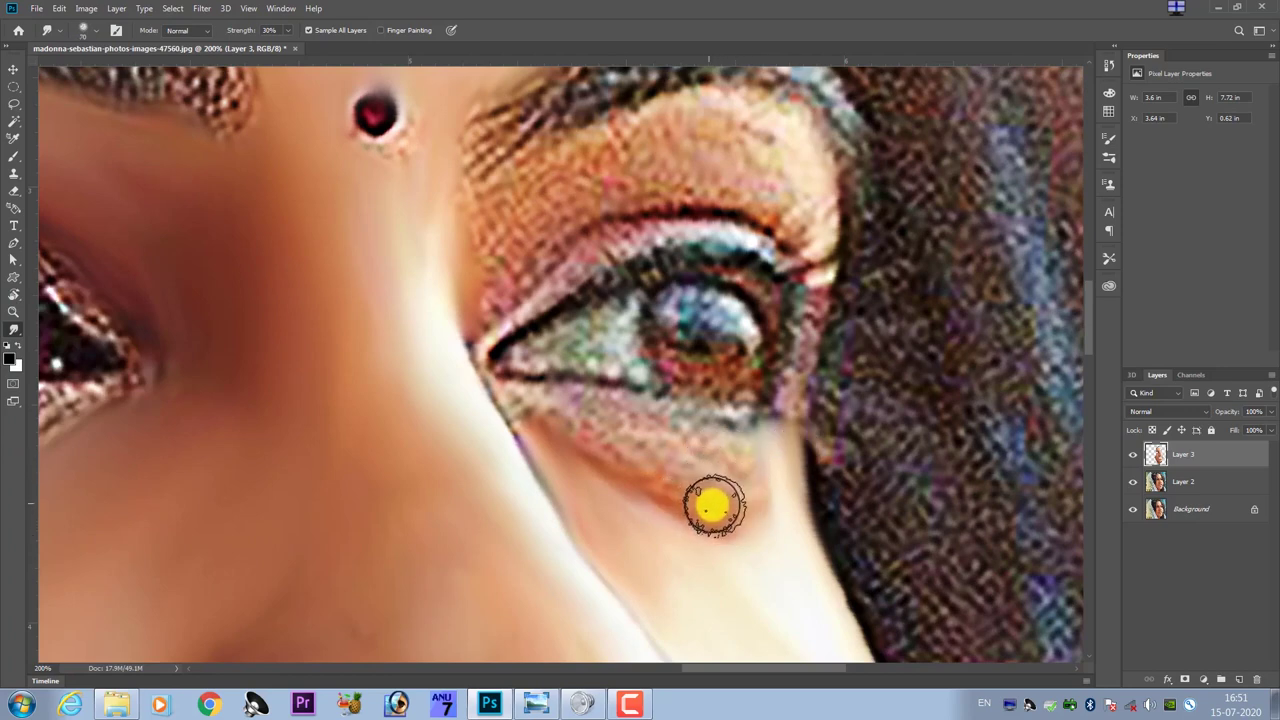
pyautogui.moveTo(737, 513); pyautogui.dragTo(748, 503)
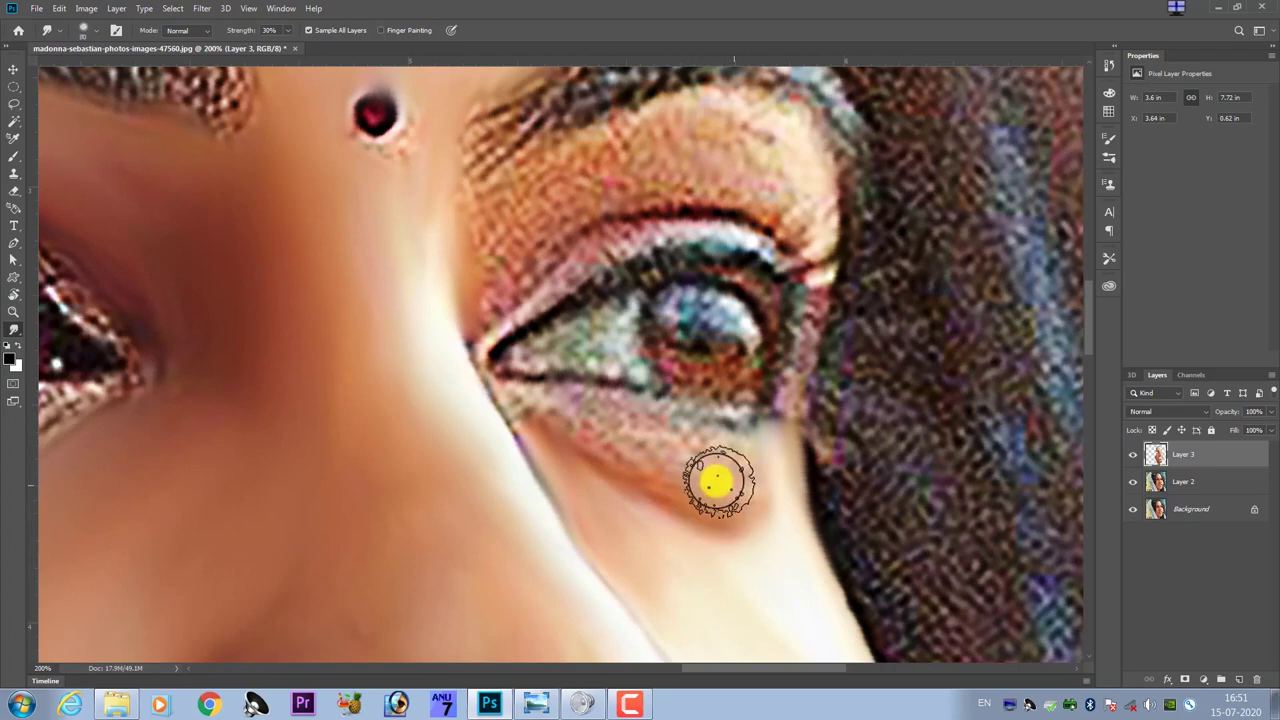
pyautogui.moveTo(731, 451)
pyautogui.mouseDown()
pyautogui.moveTo(580, 440)
pyautogui.moveTo(543, 405)
pyautogui.moveTo(729, 505)
pyautogui.moveTo(663, 420)
pyautogui.moveTo(751, 523)
pyautogui.moveTo(826, 337)
pyautogui.moveTo(792, 293)
pyautogui.moveTo(746, 280)
pyautogui.moveTo(789, 277)
pyautogui.moveTo(731, 263)
pyautogui.moveTo(580, 314)
pyautogui.mouseUp()
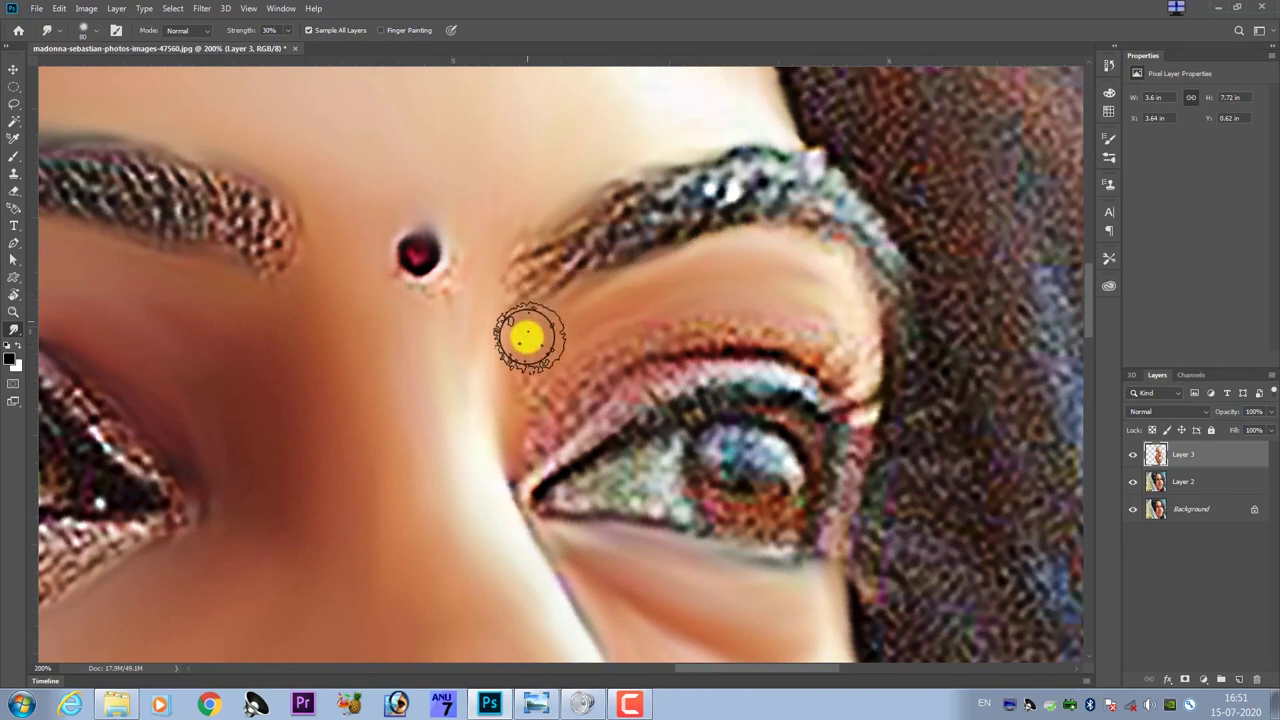
pyautogui.moveTo(533, 383)
pyautogui.mouseDown()
pyautogui.moveTo(543, 400)
pyautogui.moveTo(527, 432)
pyautogui.moveTo(609, 377)
pyautogui.moveTo(609, 337)
pyautogui.moveTo(749, 306)
pyautogui.moveTo(654, 334)
pyautogui.moveTo(789, 320)
pyautogui.moveTo(840, 343)
pyautogui.mouseUp()
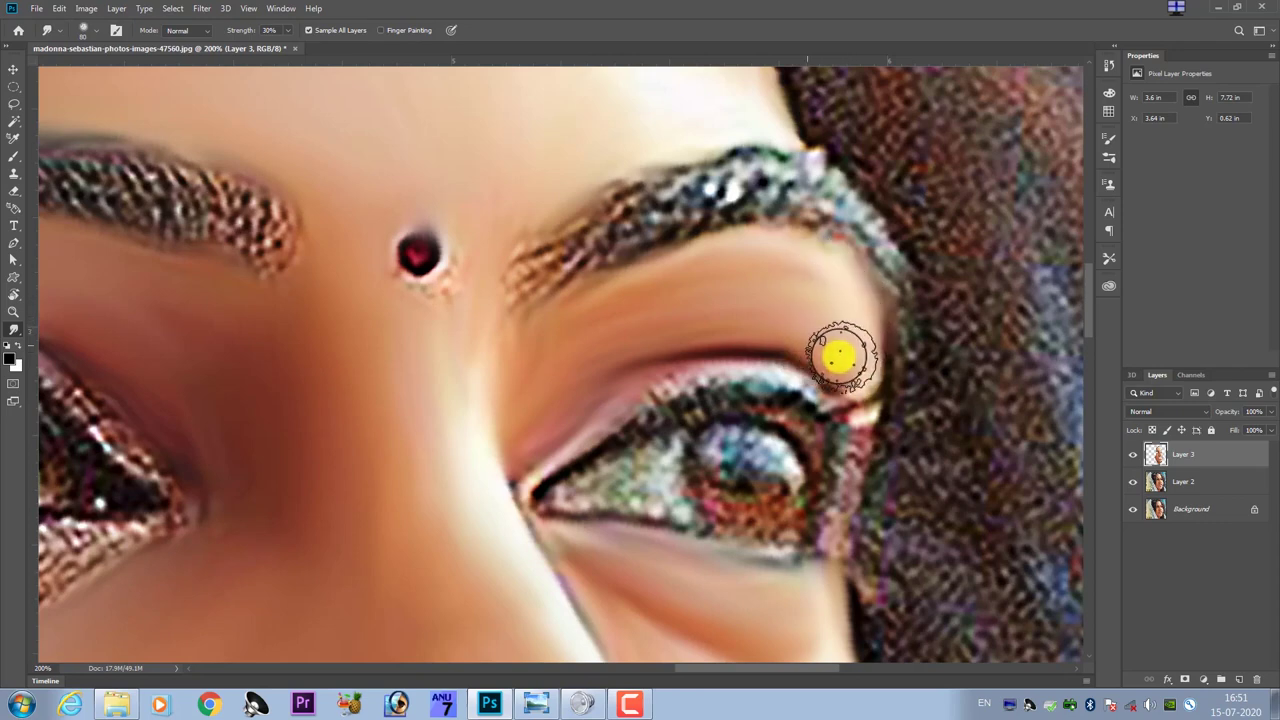
pyautogui.moveTo(848, 362)
pyautogui.mouseDown()
pyautogui.moveTo(765, 390)
pyautogui.moveTo(720, 366)
pyautogui.moveTo(783, 360)
pyautogui.moveTo(689, 369)
pyautogui.moveTo(698, 362)
pyautogui.moveTo(551, 451)
pyautogui.moveTo(663, 380)
pyautogui.moveTo(760, 366)
pyautogui.moveTo(834, 398)
pyautogui.moveTo(871, 457)
pyautogui.moveTo(851, 457)
pyautogui.moveTo(869, 374)
pyautogui.moveTo(845, 472)
pyautogui.moveTo(857, 423)
pyautogui.moveTo(877, 406)
pyautogui.moveTo(851, 466)
pyautogui.moveTo(871, 411)
pyautogui.moveTo(851, 466)
pyautogui.moveTo(725, 335)
pyautogui.moveTo(791, 291)
pyautogui.moveTo(732, 297)
pyautogui.mouseUp()
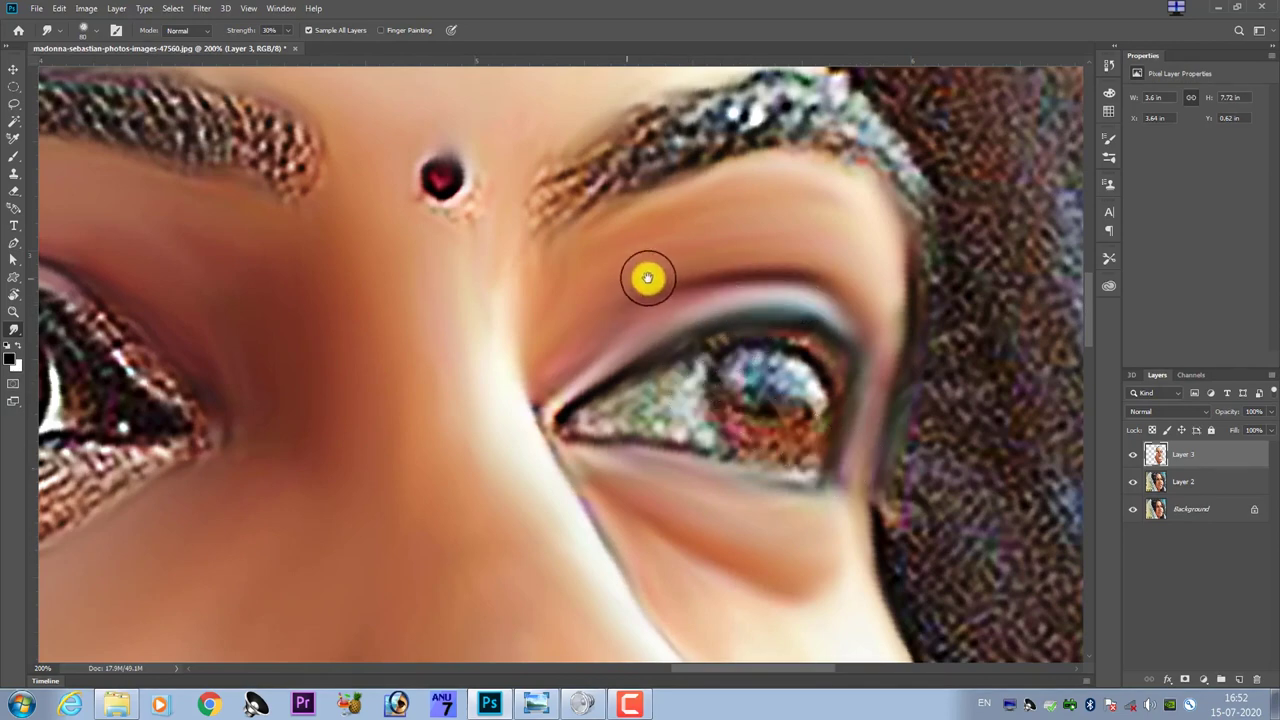
# - Smudge the skin around the bindi, between the brows and beside the nose bridge
pyautogui.moveTo(647, 278); pyautogui.dragTo(659, 426)
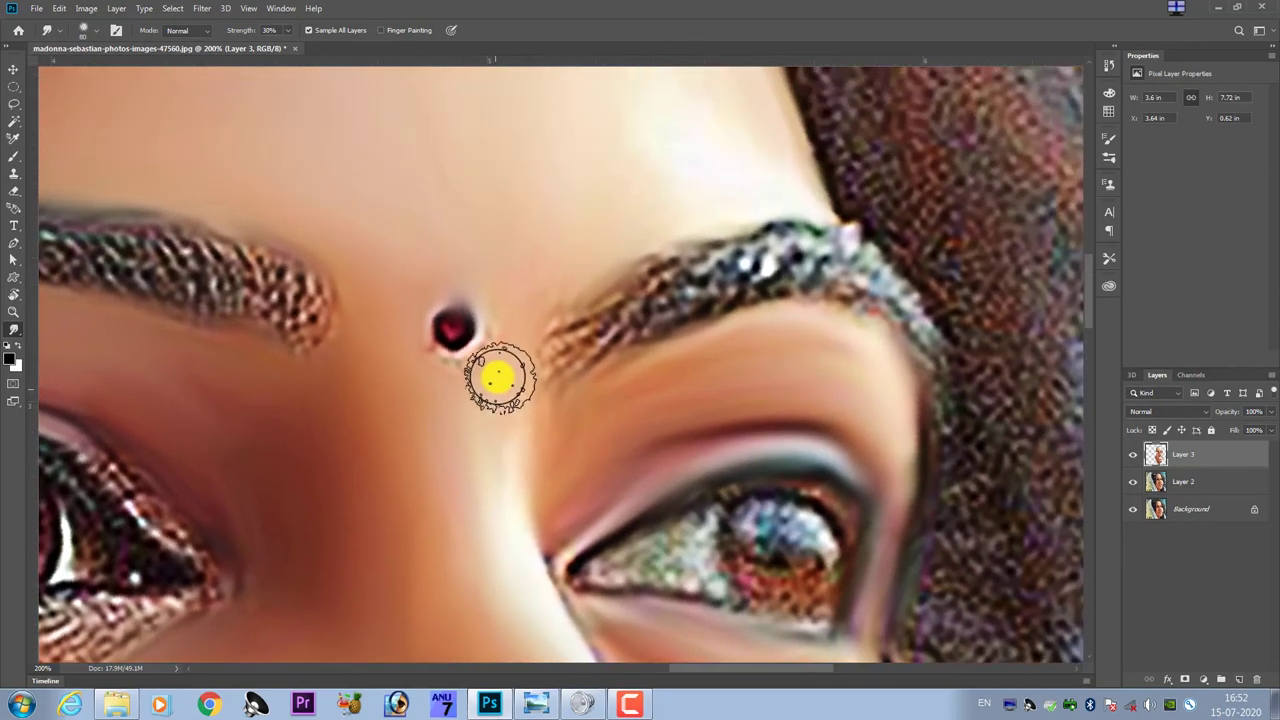
pyautogui.moveTo(498, 377)
pyautogui.mouseDown()
pyautogui.moveTo(483, 375)
pyautogui.moveTo(509, 414)
pyautogui.mouseUp()
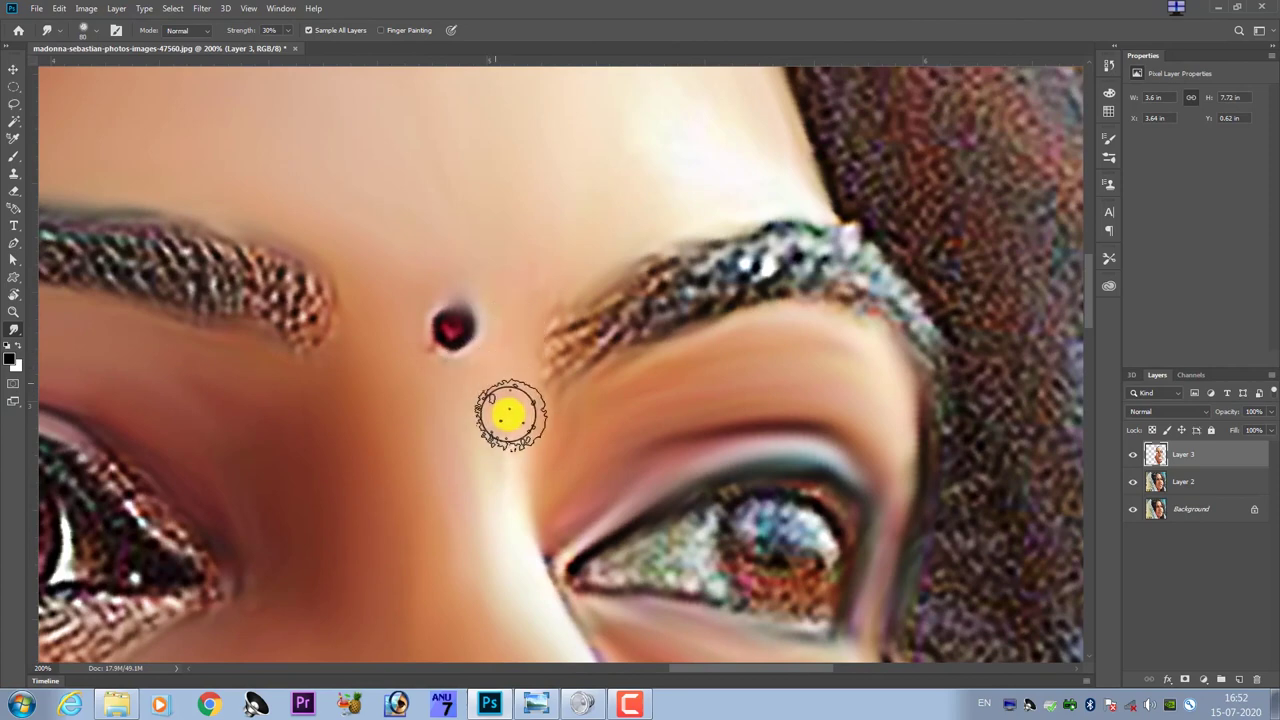
pyautogui.moveTo(497, 460); pyautogui.dragTo(490, 422)
pyautogui.moveTo(469, 467); pyautogui.dragTo(479, 346)
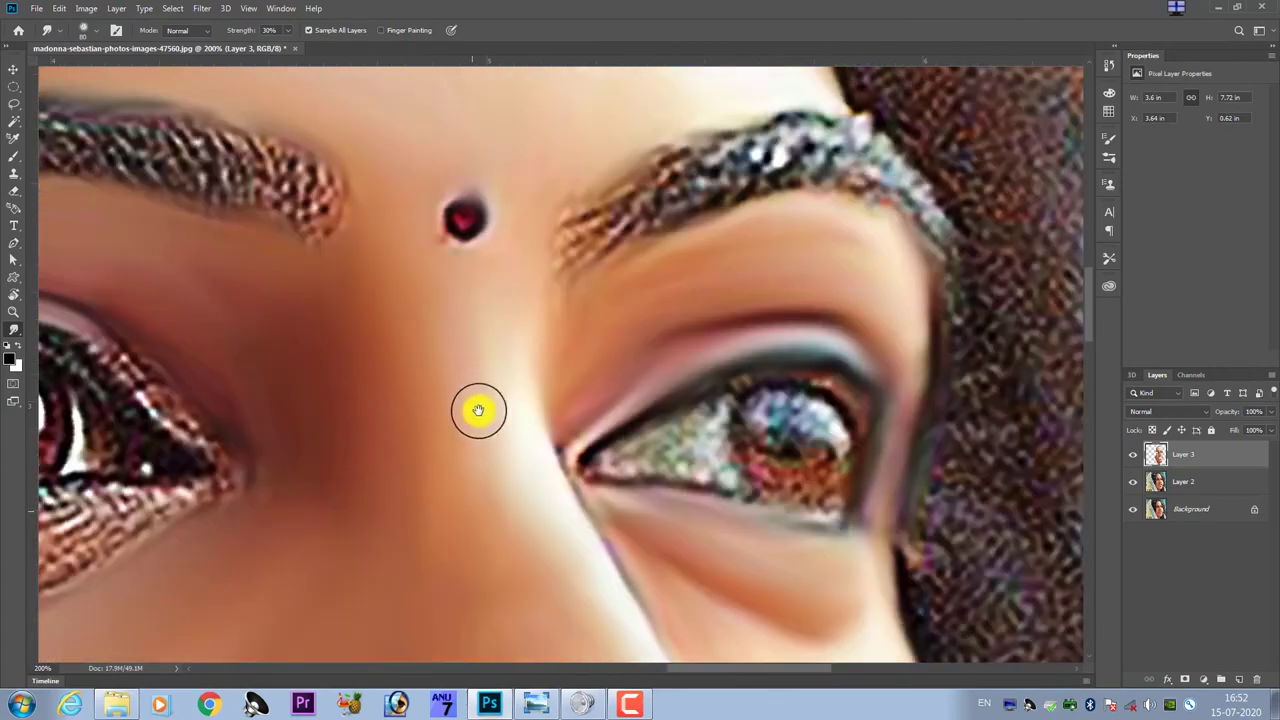
pyautogui.moveTo(474, 406)
pyautogui.mouseDown()
pyautogui.moveTo(426, 466)
pyautogui.moveTo(391, 415)
pyautogui.moveTo(400, 489)
pyautogui.moveTo(400, 420)
pyautogui.mouseUp()
pyautogui.moveTo(490, 544); pyautogui.dragTo(505, 388)
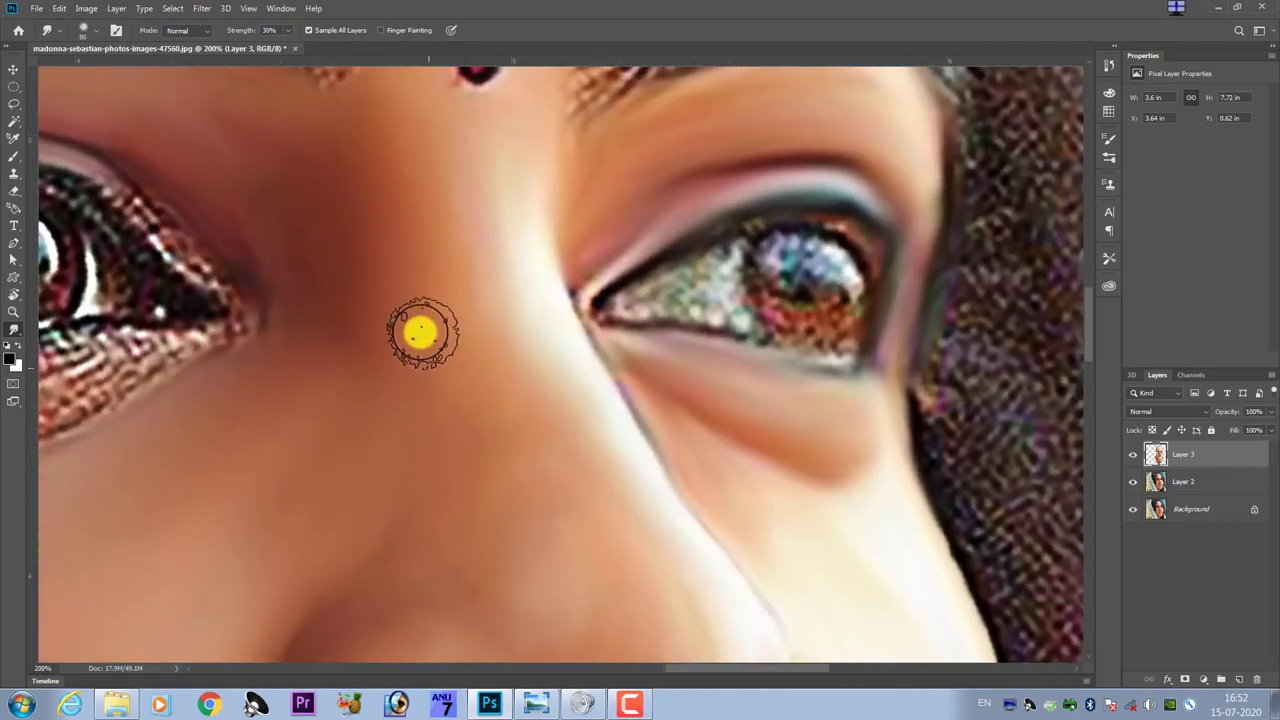
pyautogui.moveTo(417, 331)
pyautogui.mouseDown()
pyautogui.moveTo(471, 443)
pyautogui.moveTo(443, 471)
pyautogui.moveTo(407, 396)
pyautogui.moveTo(583, 551)
pyautogui.moveTo(569, 497)
pyautogui.moveTo(611, 537)
pyautogui.moveTo(593, 482)
pyautogui.moveTo(643, 549)
pyautogui.moveTo(694, 583)
pyautogui.moveTo(649, 420)
pyautogui.moveTo(674, 537)
pyautogui.moveTo(689, 526)
pyautogui.moveTo(665, 470)
pyautogui.moveTo(674, 480)
pyautogui.moveTo(634, 449)
pyautogui.moveTo(696, 484)
pyautogui.moveTo(634, 417)
pyautogui.moveTo(663, 497)
pyautogui.moveTo(657, 474)
pyautogui.moveTo(705, 528)
pyautogui.moveTo(694, 531)
pyautogui.moveTo(711, 571)
pyautogui.moveTo(698, 587)
pyautogui.moveTo(609, 606)
pyautogui.moveTo(811, 514)
pyautogui.moveTo(717, 503)
pyautogui.mouseUp()
# - Smudge the left eye's inner corner, lower lash line and under-eye skin smooth
pyautogui.hotkey('ctrl', '-')
pyautogui.hotkey('ctrl', '-')
pyautogui.hotkey('ctrl', '-')
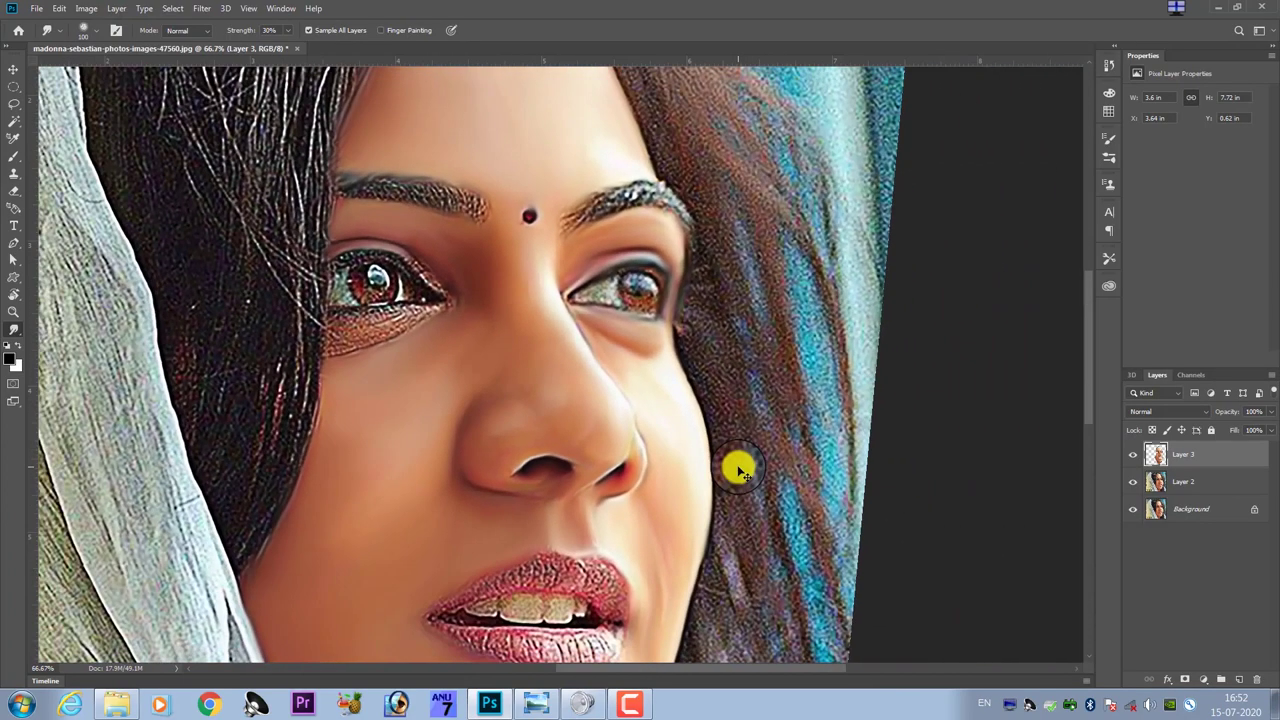
pyautogui.hotkey('ctrl', '+')
pyautogui.hotkey('ctrl', '+')
pyautogui.hotkey('ctrl', '+')
pyautogui.hotkey('ctrl', '+')
pyautogui.hotkey('ctrl', '+')
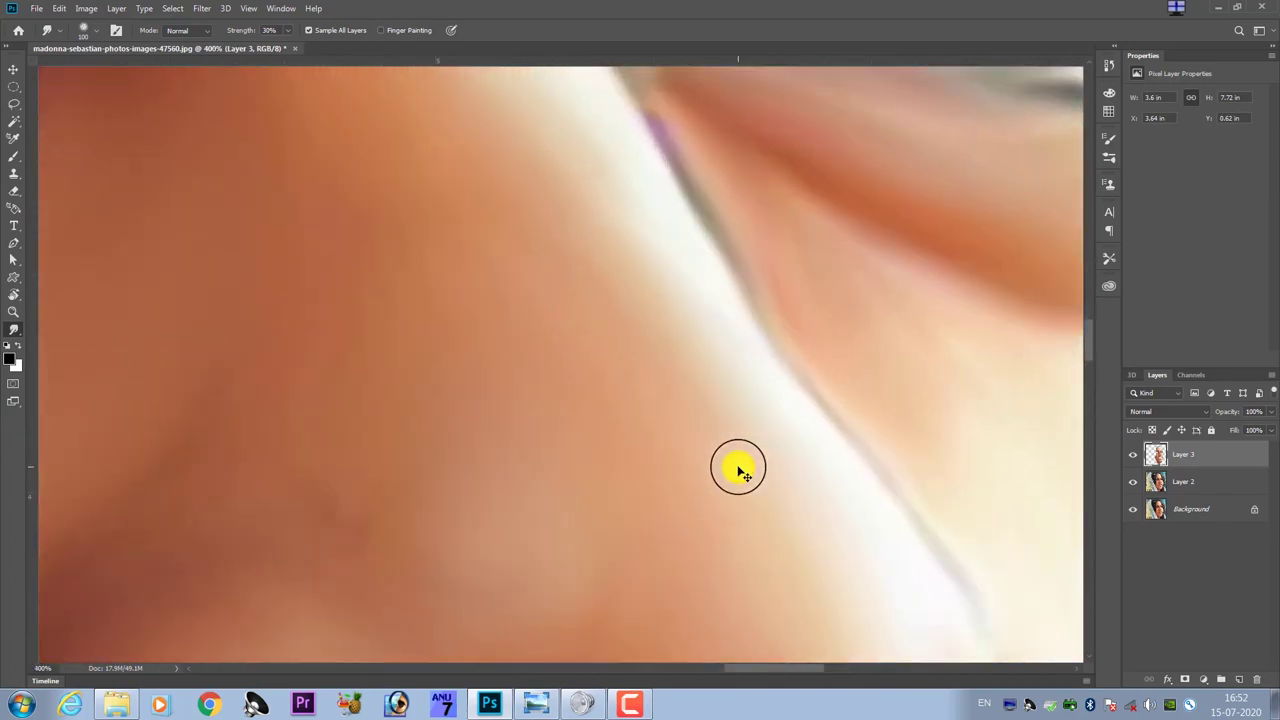
pyautogui.hotkey('ctrl', '-')
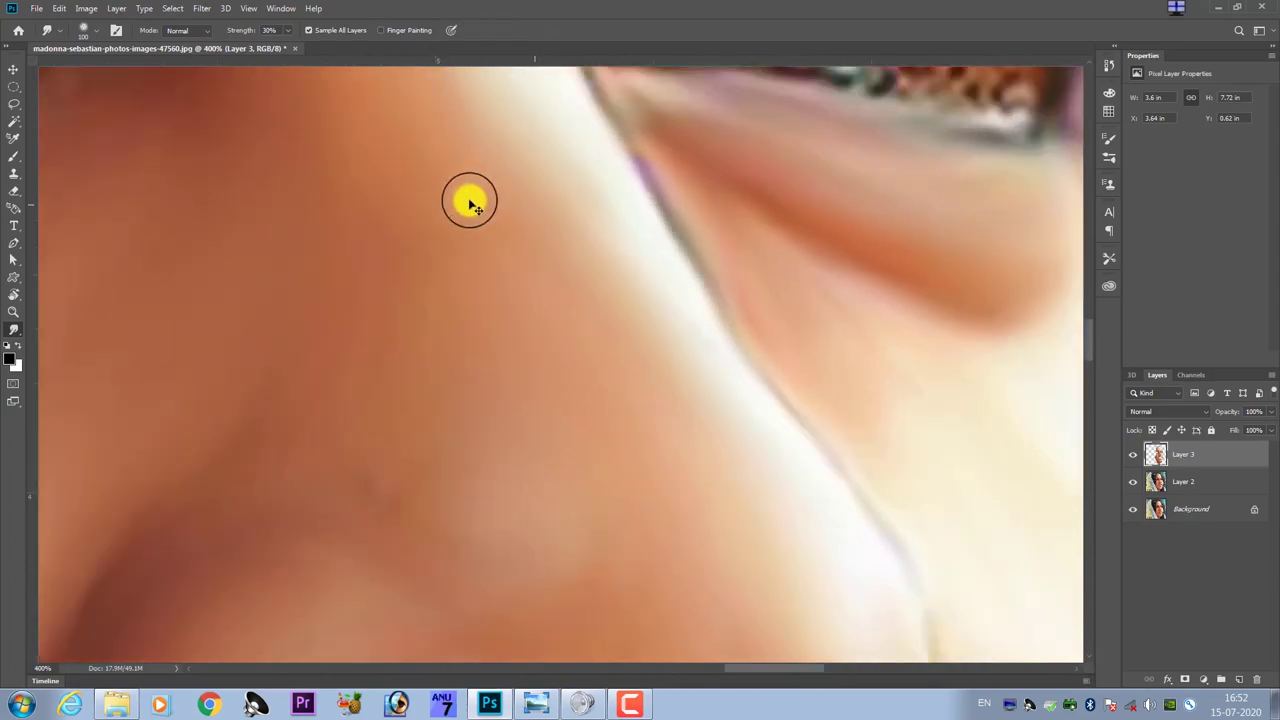
pyautogui.hotkey('ctrl', '-')
pyautogui.hotkey('ctrl', '-')
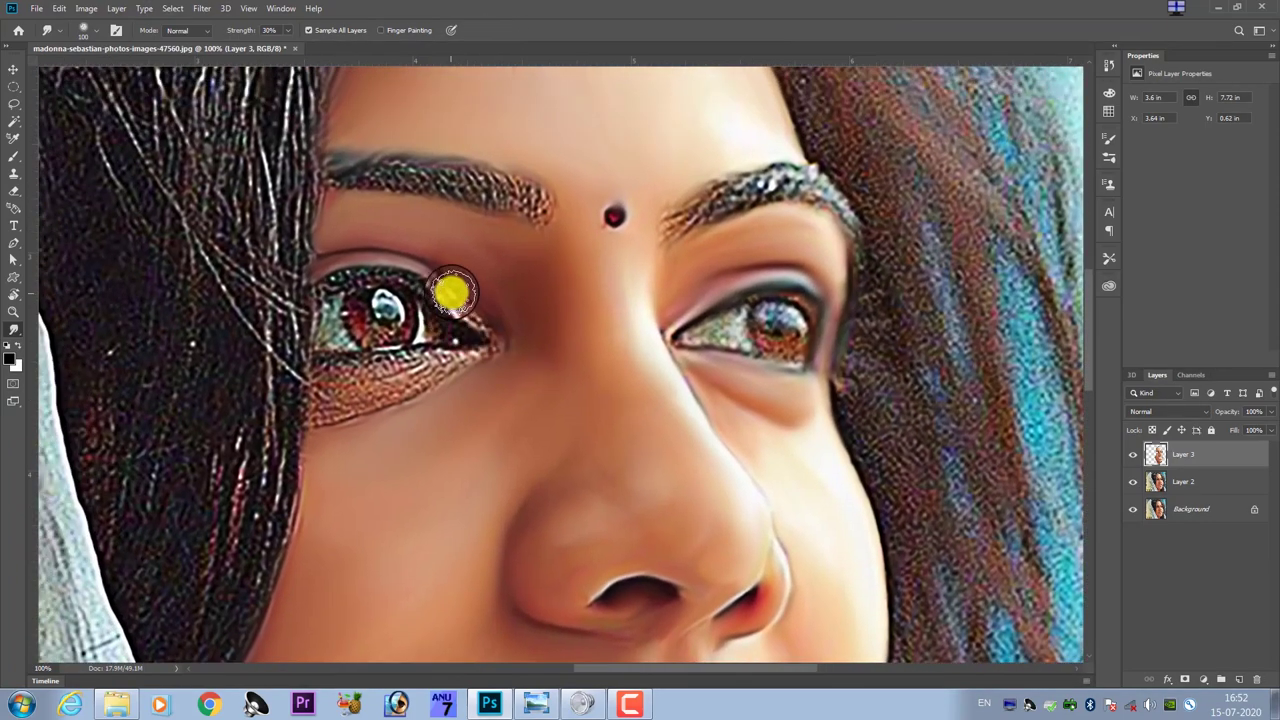
pyautogui.scroll(2, 452, 293)
pyautogui.hscroll(-2, 508, 363)
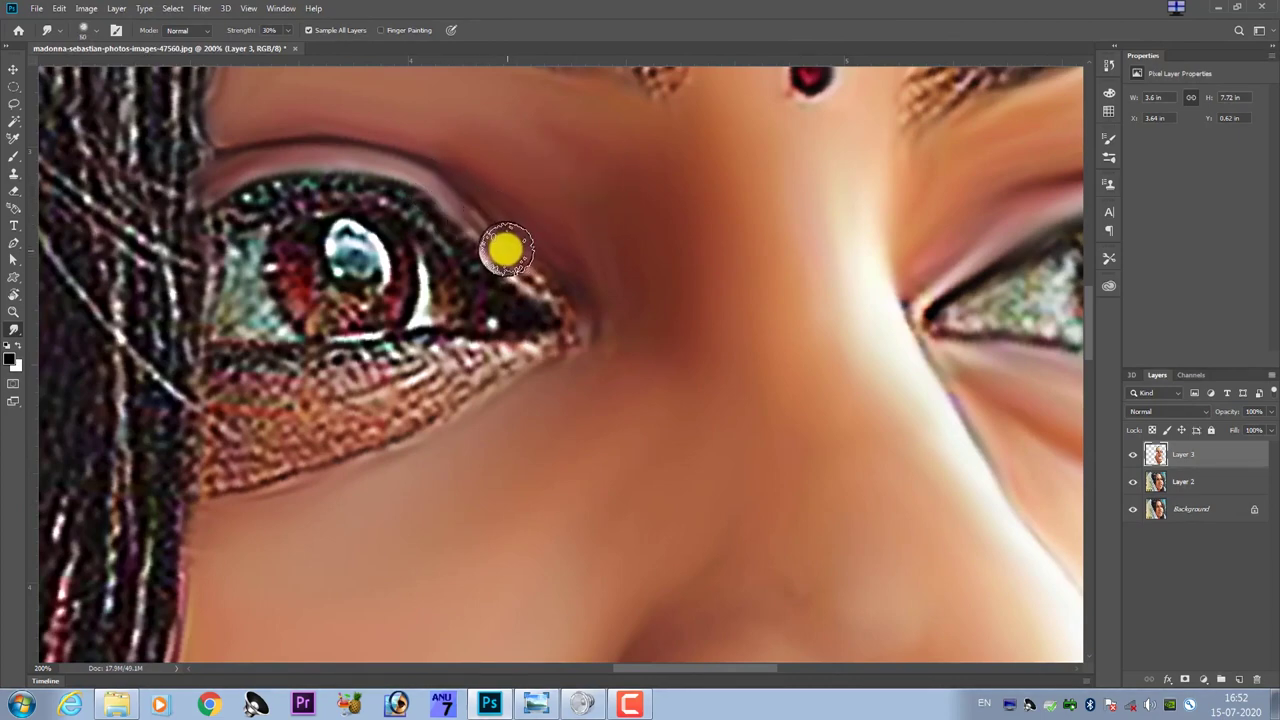
pyautogui.moveTo(535, 285); pyautogui.dragTo(489, 231)
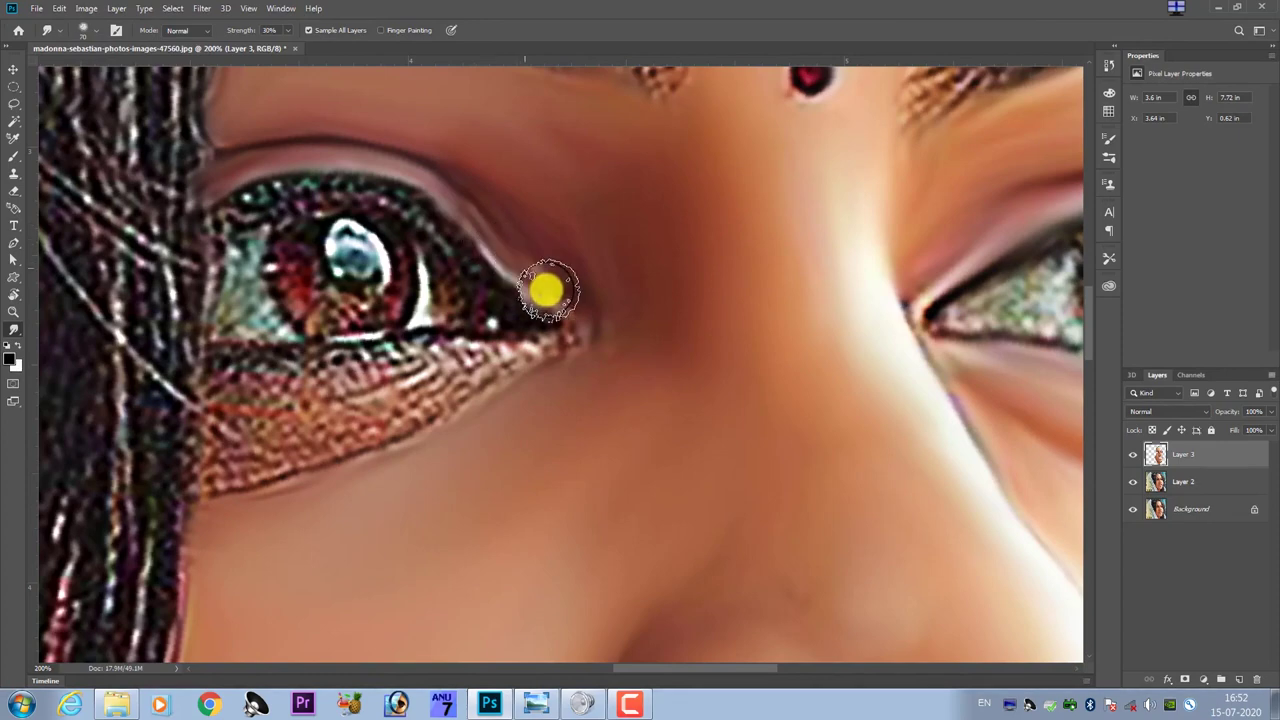
pyautogui.hscroll(-2, 517, 351)
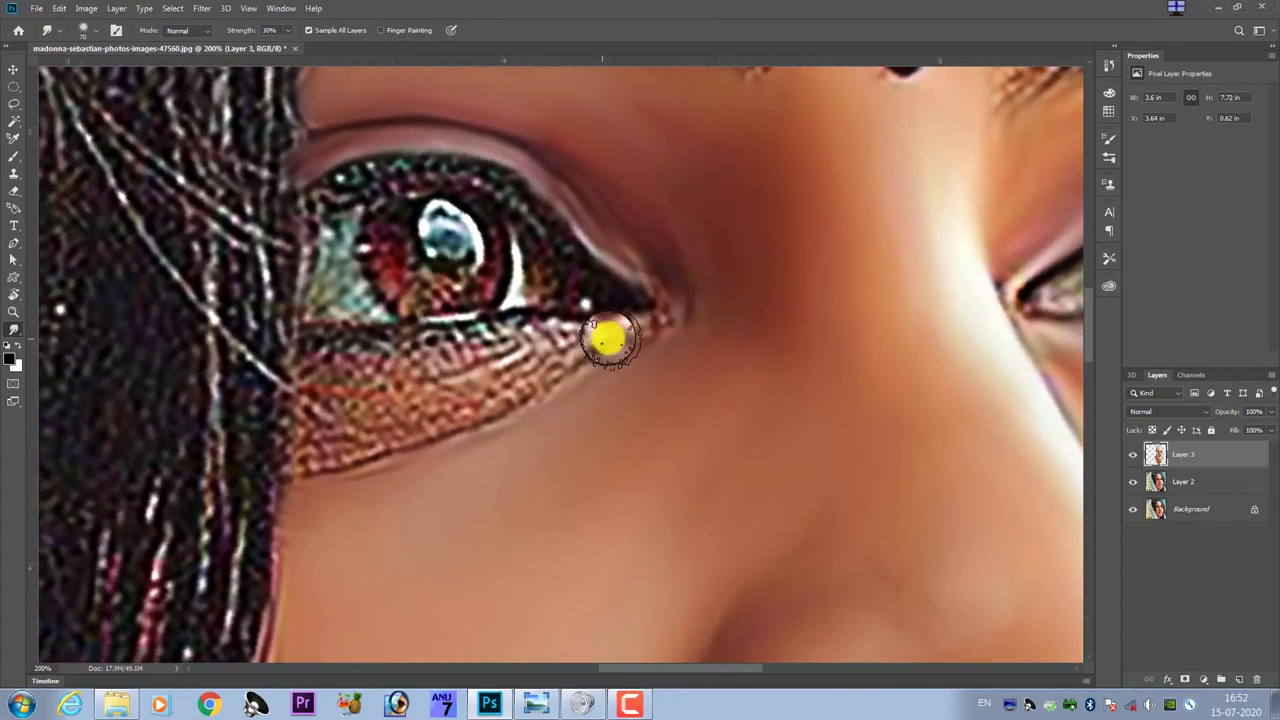
pyautogui.moveTo(555, 338)
pyautogui.mouseDown()
pyautogui.moveTo(406, 360)
pyautogui.moveTo(334, 351)
pyautogui.moveTo(461, 365)
pyautogui.mouseUp()
pyautogui.moveTo(463, 388)
pyautogui.mouseDown()
pyautogui.moveTo(551, 363)
pyautogui.moveTo(429, 429)
pyautogui.moveTo(346, 423)
pyautogui.moveTo(320, 389)
pyautogui.moveTo(337, 437)
pyautogui.moveTo(314, 451)
pyautogui.moveTo(314, 380)
pyautogui.moveTo(471, 380)
pyautogui.moveTo(666, 326)
pyautogui.moveTo(657, 276)
pyautogui.moveTo(677, 294)
pyautogui.moveTo(666, 234)
pyautogui.moveTo(614, 331)
pyautogui.moveTo(594, 314)
pyautogui.moveTo(489, 340)
pyautogui.moveTo(494, 363)
pyautogui.moveTo(466, 297)
pyautogui.moveTo(480, 306)
pyautogui.moveTo(441, 290)
pyautogui.moveTo(443, 266)
pyautogui.moveTo(538, 368)
pyautogui.moveTo(514, 311)
pyautogui.moveTo(463, 277)
pyautogui.moveTo(391, 265)
pyautogui.moveTo(266, 289)
pyautogui.moveTo(361, 270)
pyautogui.mouseUp()
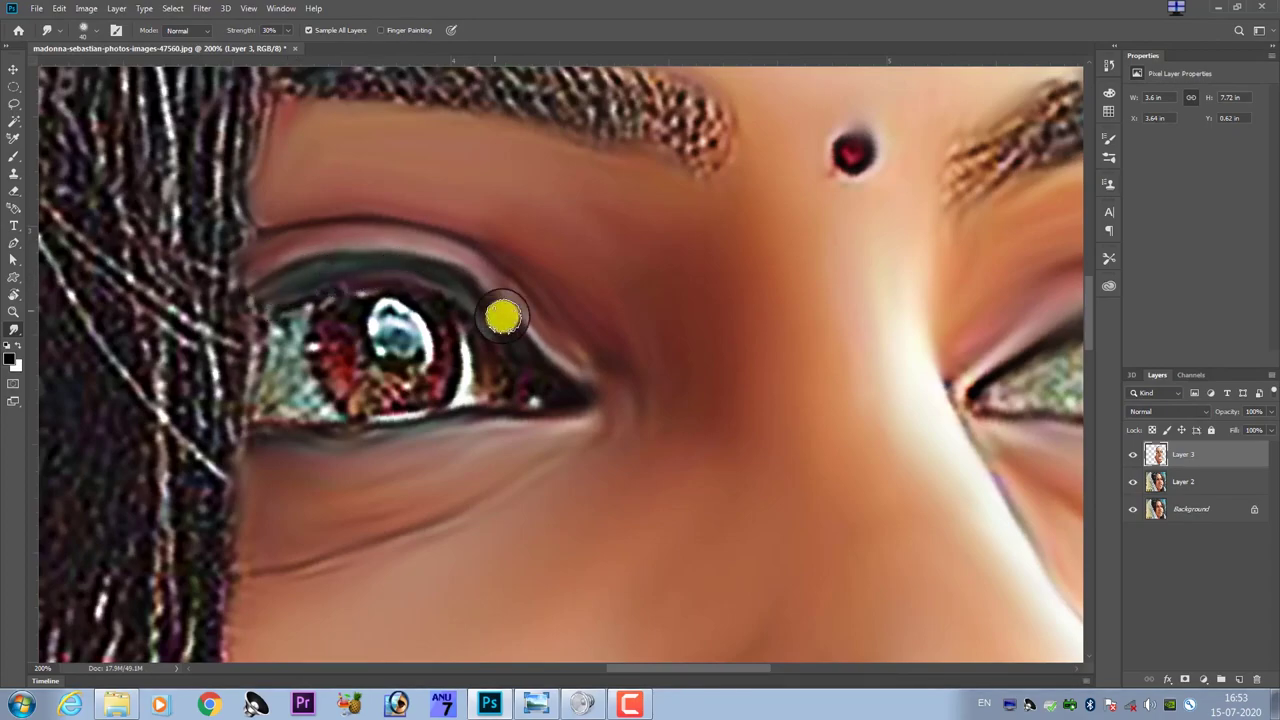
# - Blend the other eye's upper eyelid and iris edge into a painted look
pyautogui.scroll(-1, 543, 306)
pyautogui.scroll(-2, 648, 347)
pyautogui.scroll(1, 648, 347)
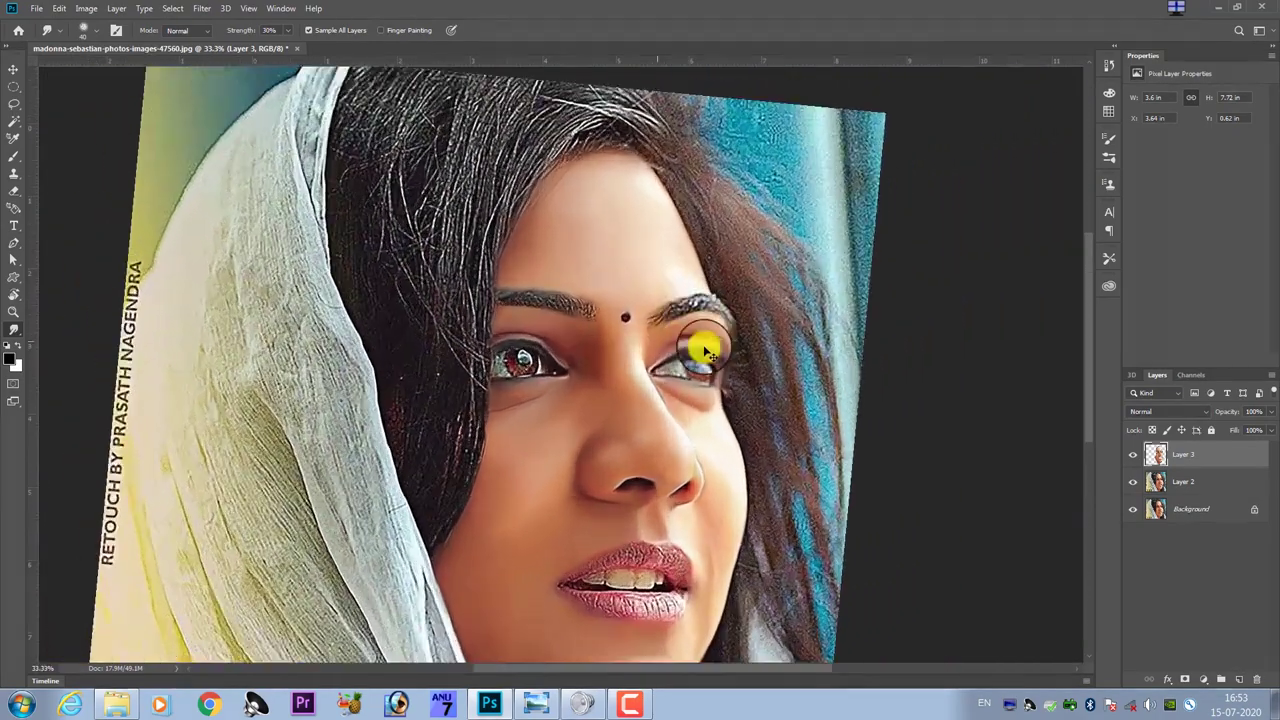
pyautogui.scroll(2, 700, 343)
pyautogui.scroll(1, 757, 377)
pyautogui.moveTo(763, 377)
pyautogui.mouseDown()
pyautogui.moveTo(540, 351)
pyautogui.moveTo(606, 297)
pyautogui.moveTo(586, 366)
pyautogui.moveTo(623, 329)
pyautogui.mouseUp()
pyautogui.moveTo(605, 248)
pyautogui.mouseDown()
pyautogui.moveTo(737, 271)
pyautogui.moveTo(766, 303)
pyautogui.moveTo(729, 463)
pyautogui.moveTo(594, 434)
pyautogui.moveTo(666, 410)
pyautogui.moveTo(289, 72)
pyautogui.mouseUp()
# - In Brush Settings, enable Shape Dynamics with Size Jitter controlled by Pen Pressure
pyautogui.hotkey('ctrl', '-')
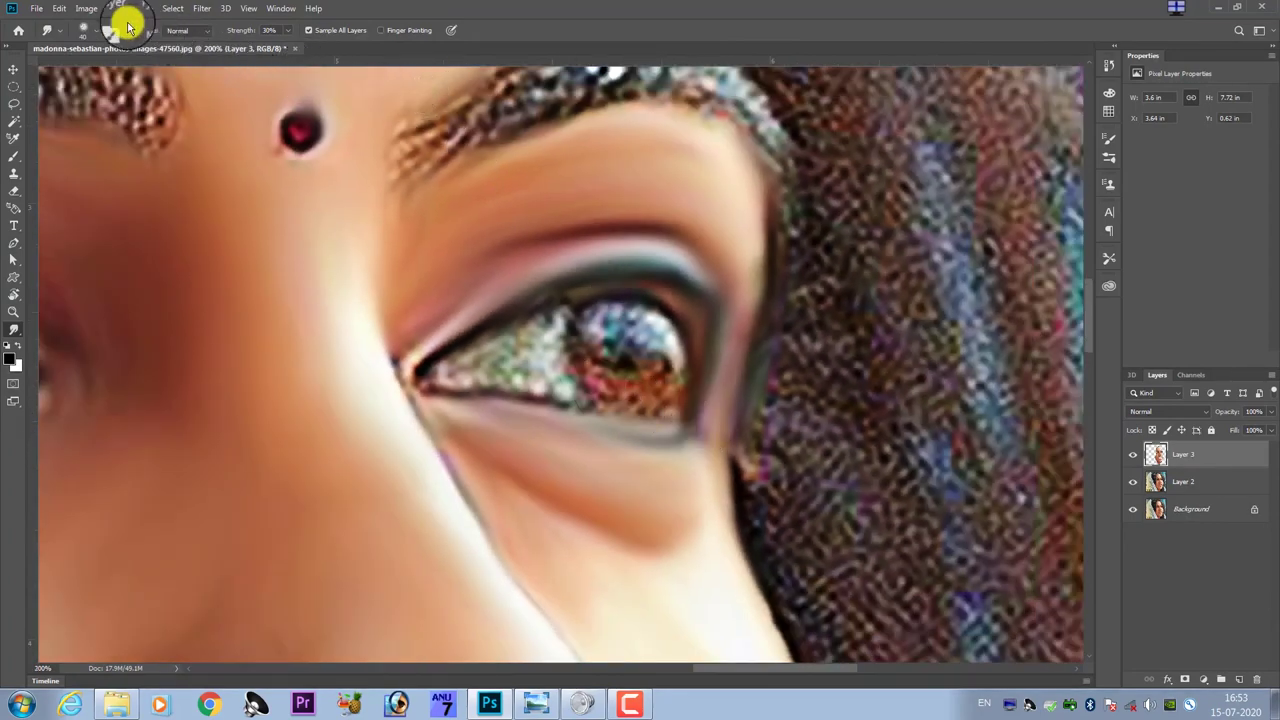
pyautogui.click(116, 30)
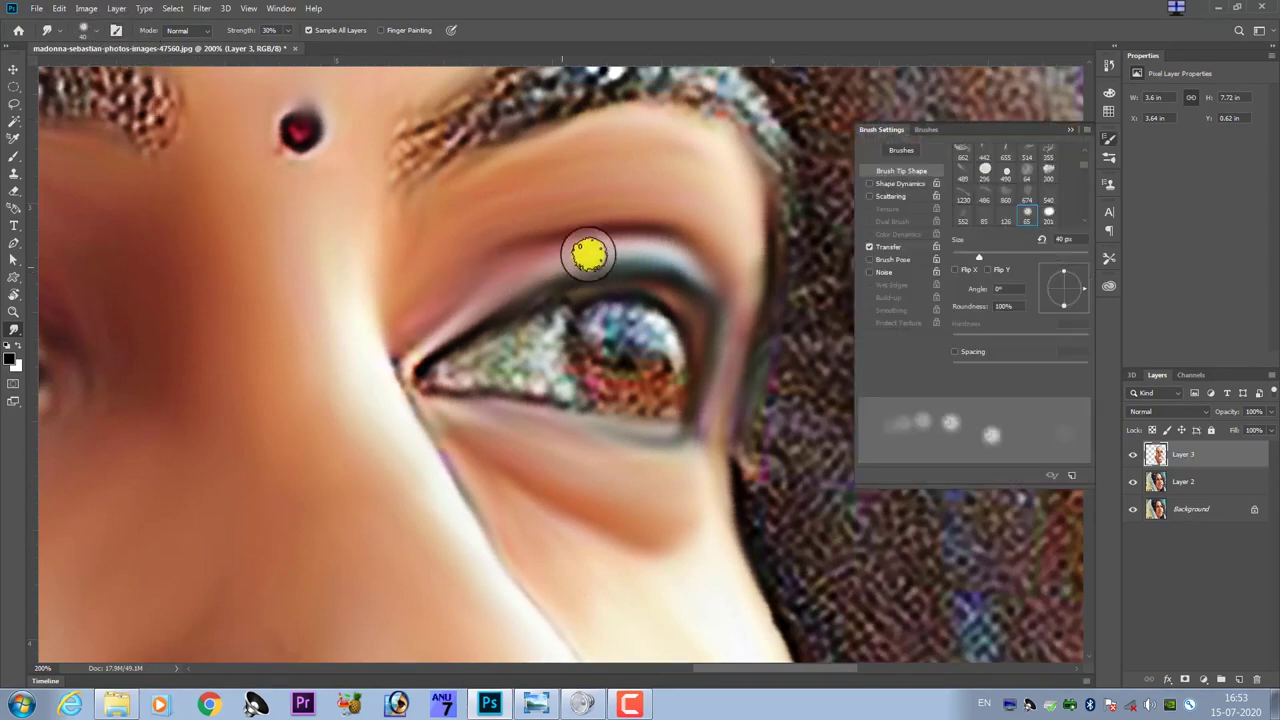
pyautogui.click(898, 184)
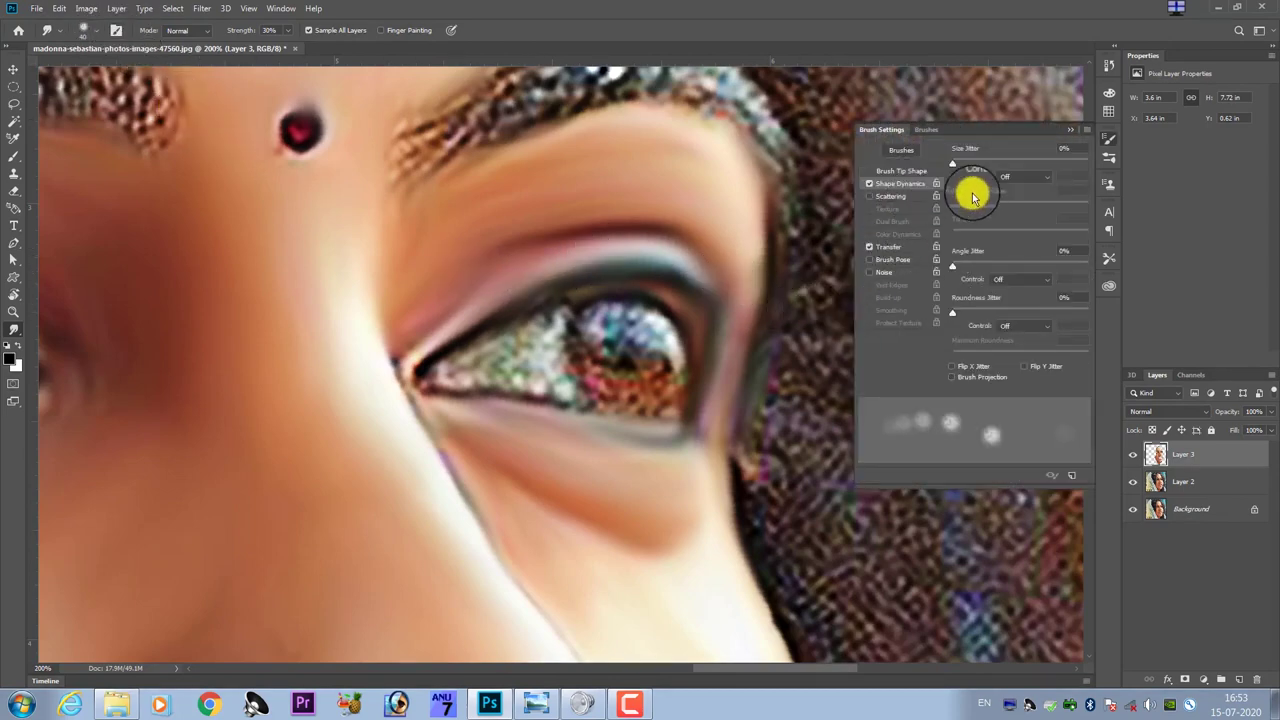
pyautogui.click(1022, 176)
pyautogui.click(1018, 205)
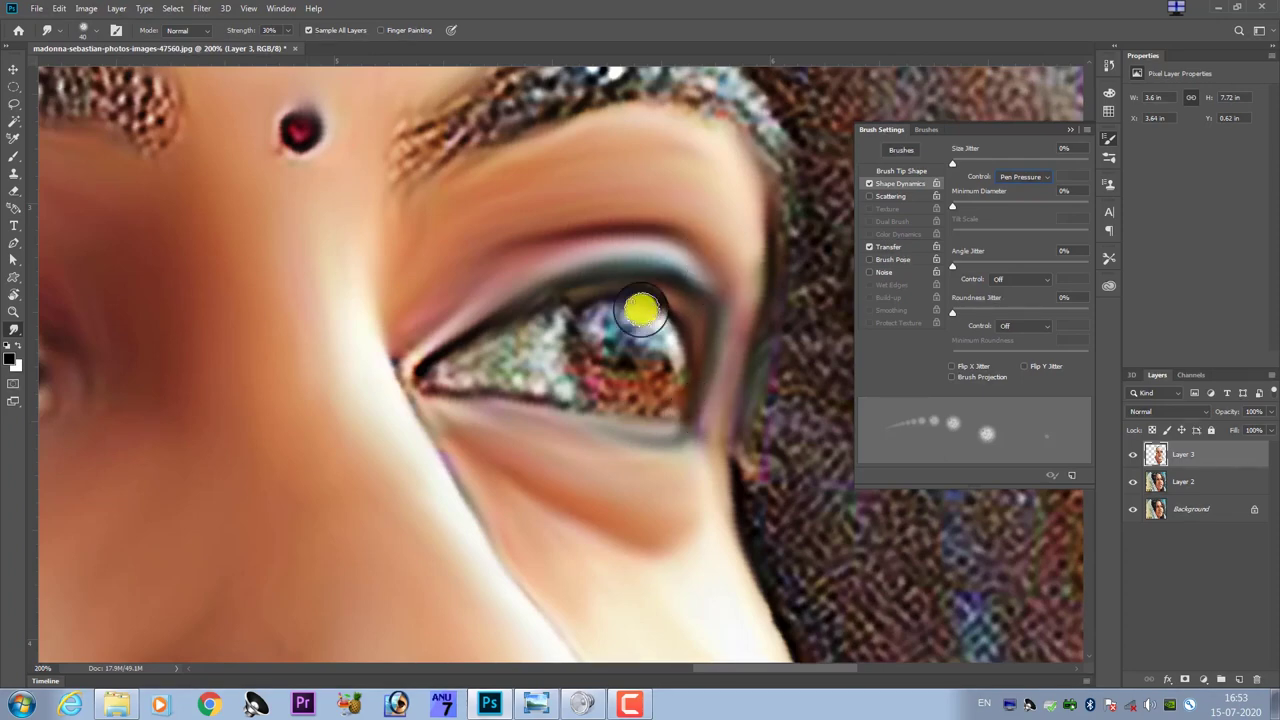
# - Pick an option from the canvas right-click menu and zoom back in
pyautogui.rightClick(629, 704)
pyautogui.click(656, 588)
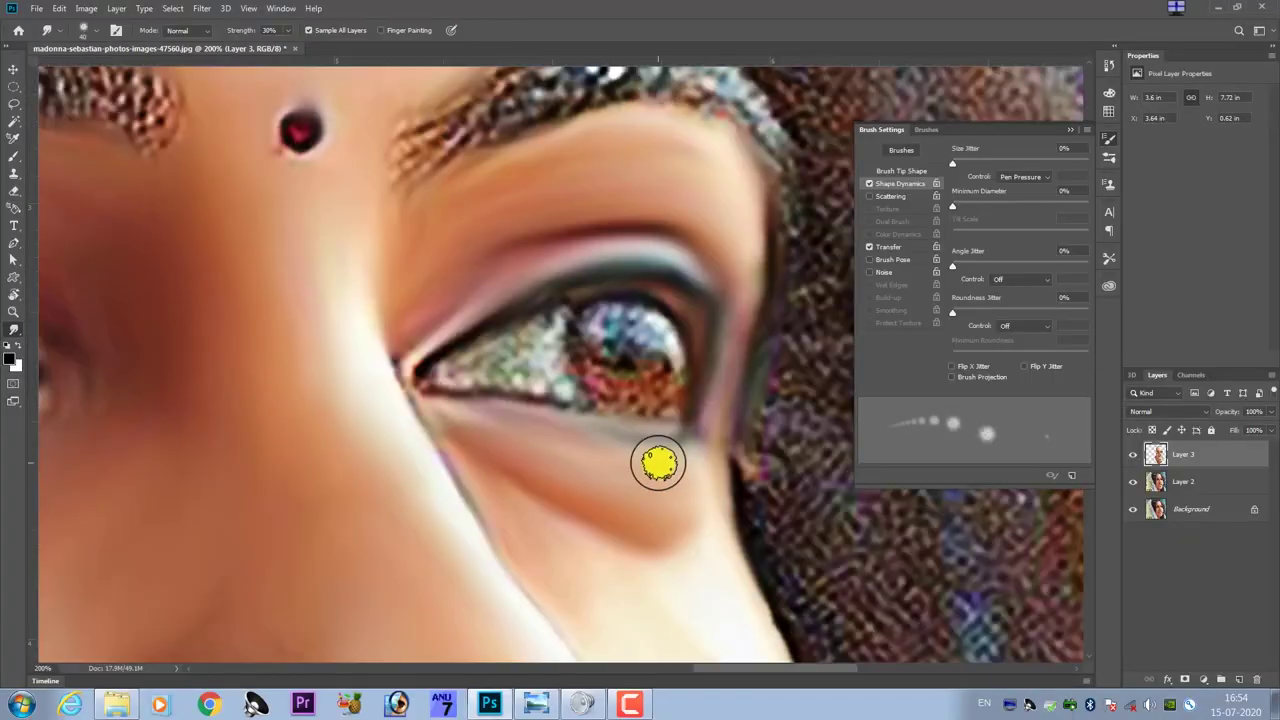
pyautogui.scroll(1, 654, 460)
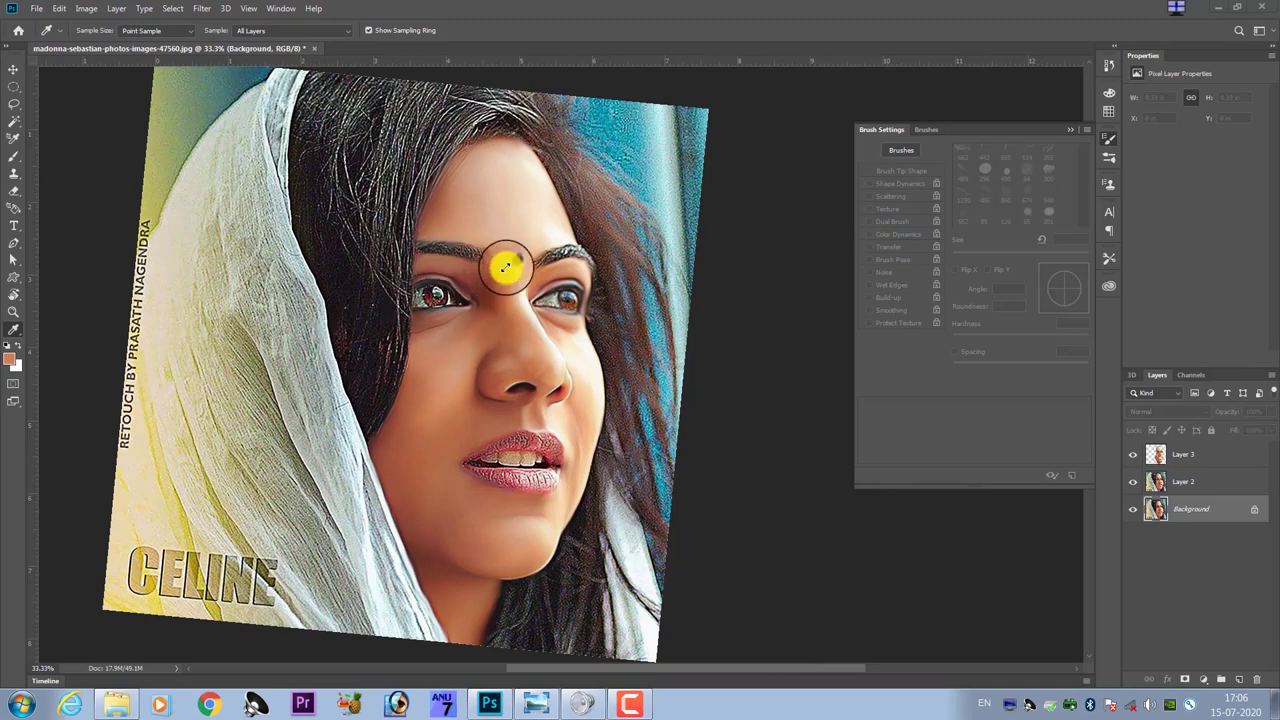
# - Sample dark grey as the foreground colour and reset the rotated view to upright
pyautogui.click(510, 263)
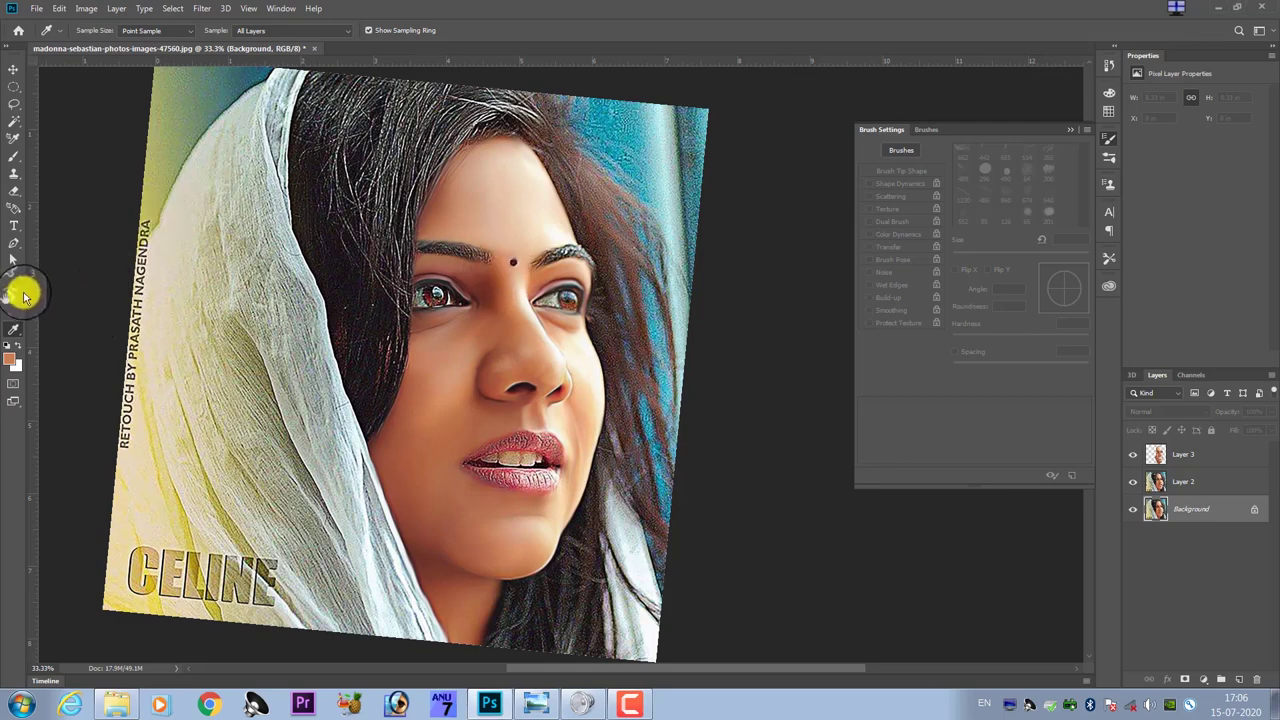
pyautogui.click(84, 290)
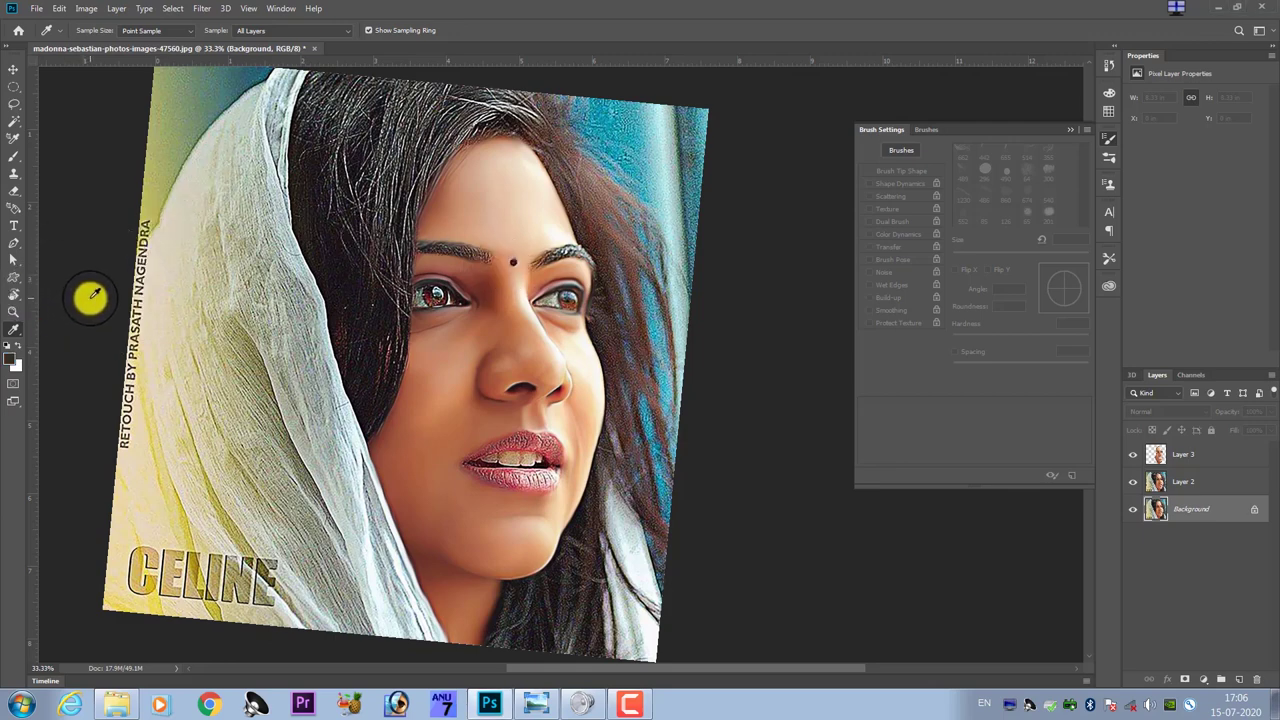
pyautogui.press('r')
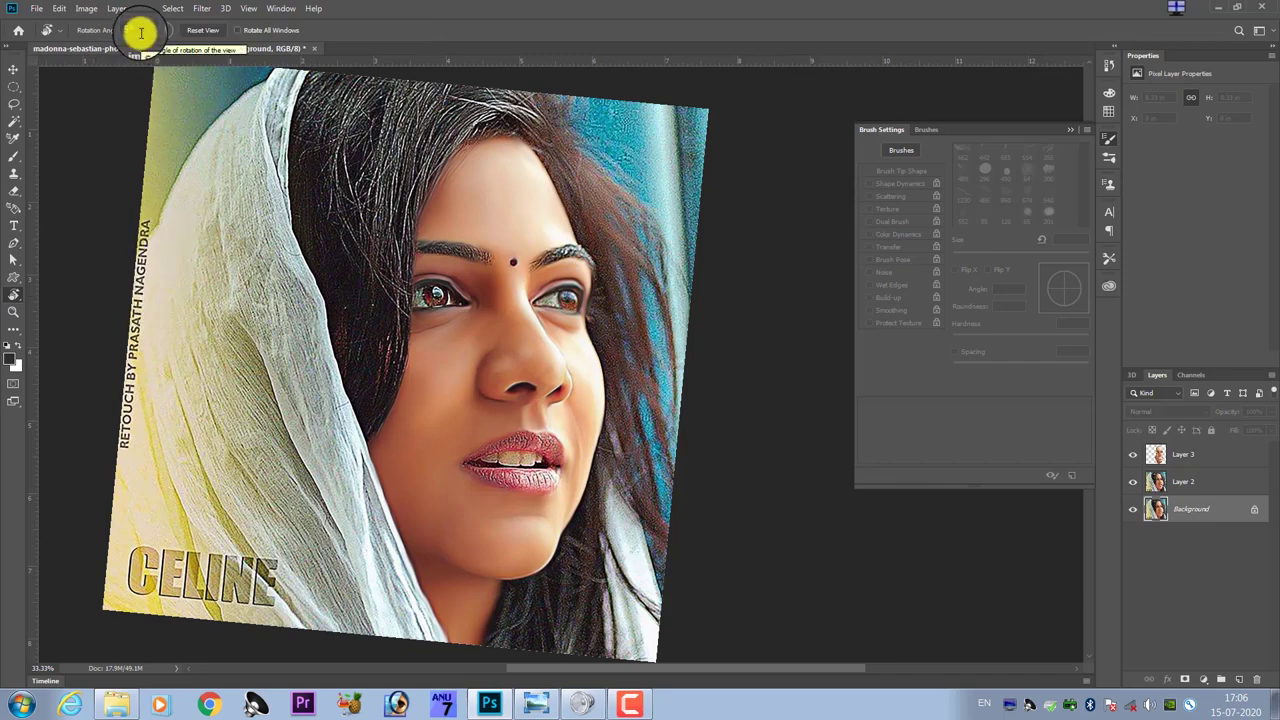
pyautogui.click(195, 30)
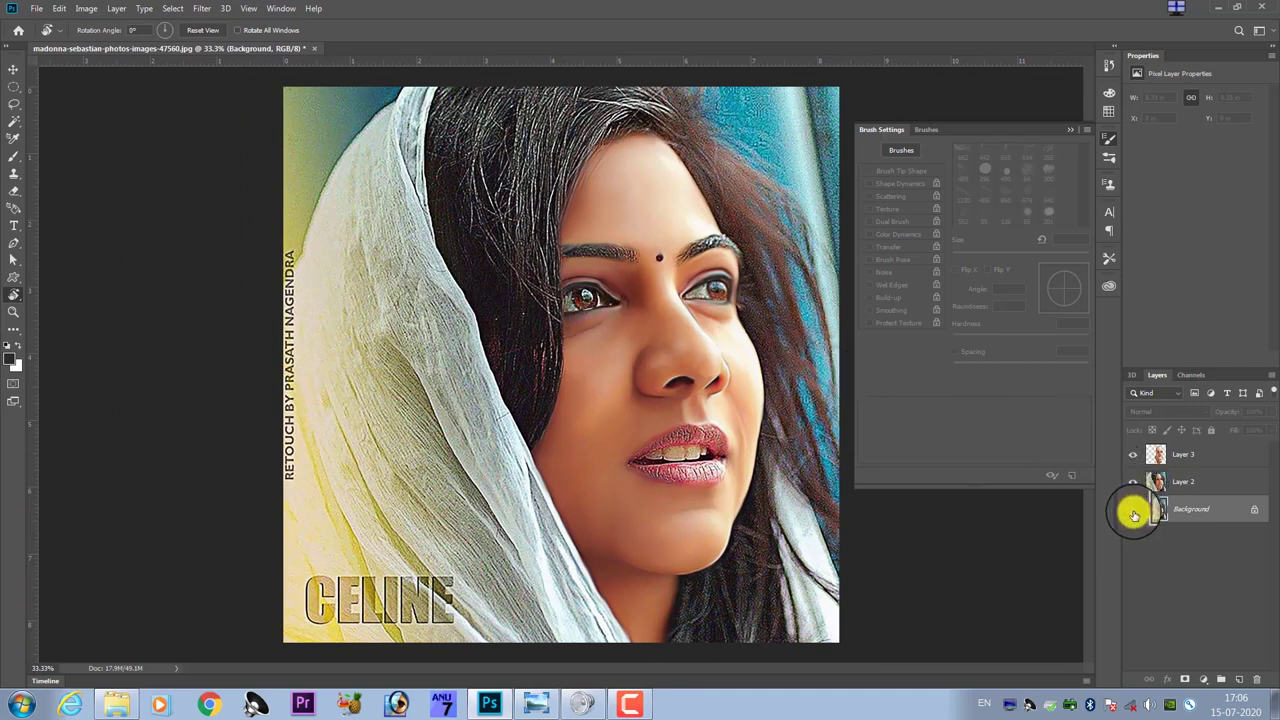
# - Hide the Background and toggle Layer 2 repeatedly to compare, then show the Background again
pyautogui.click(1133, 510)
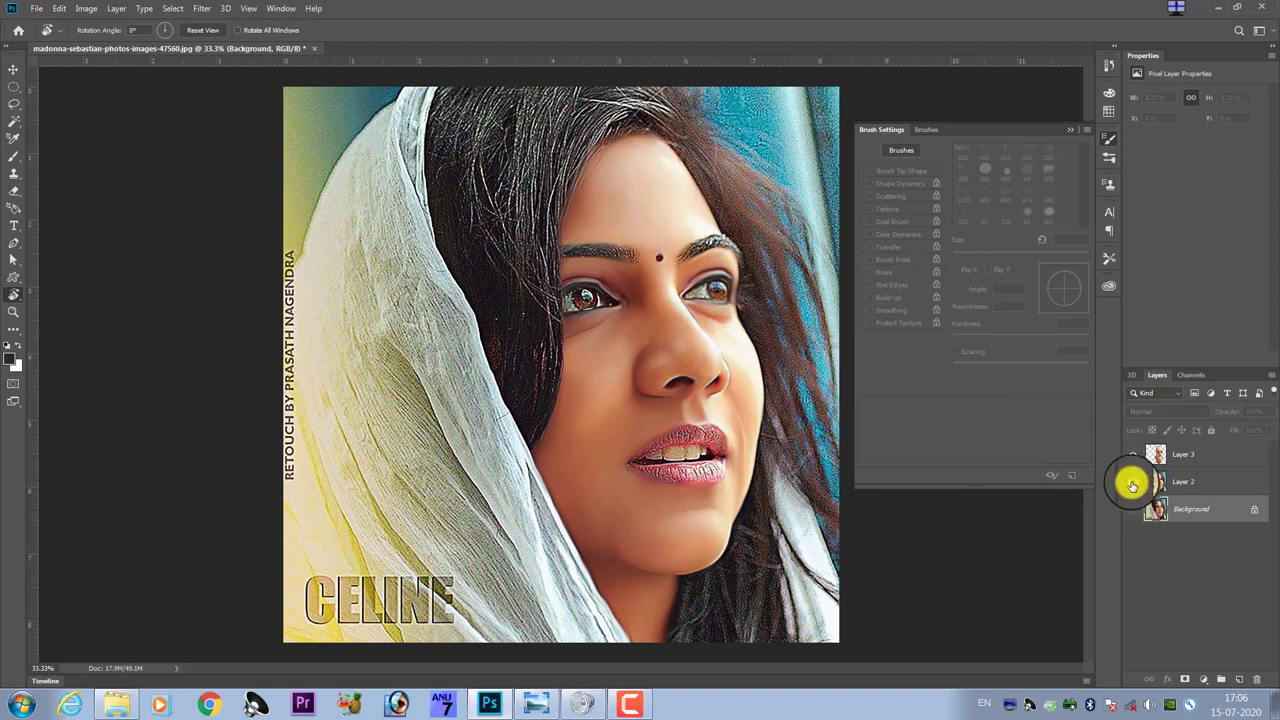
pyautogui.click(1132, 483)
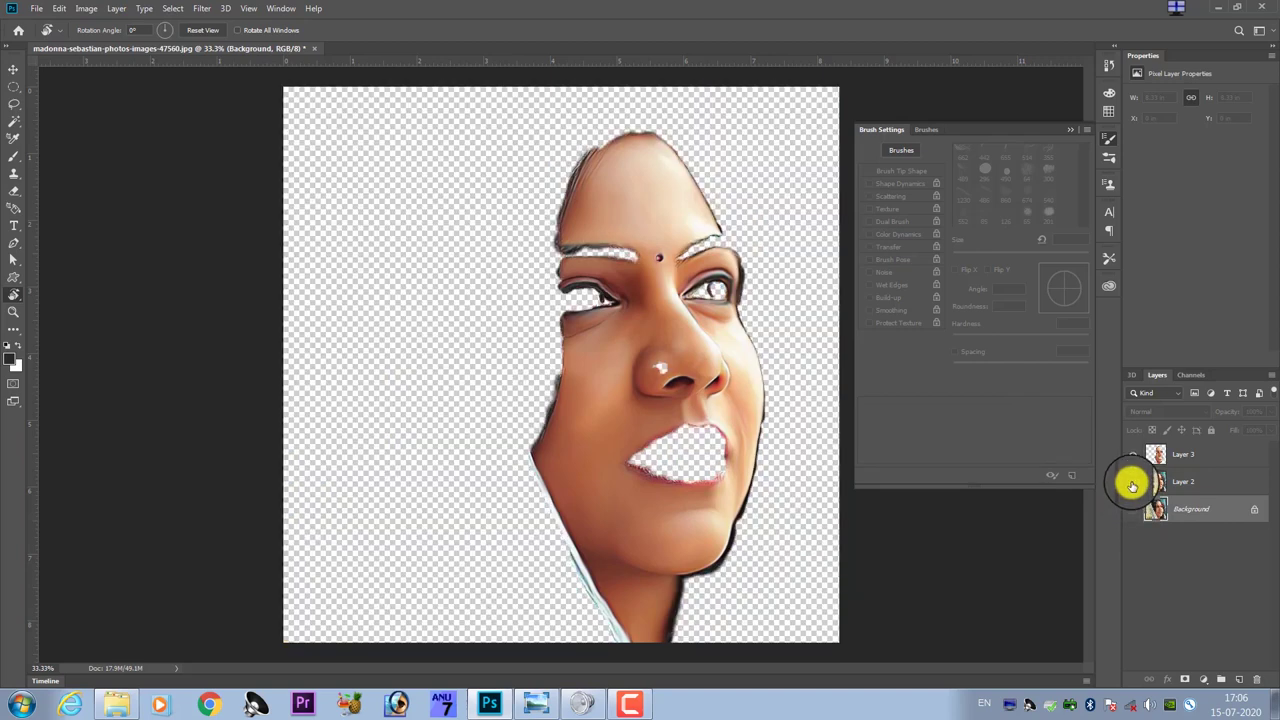
pyautogui.click(1132, 483)
pyautogui.click(1132, 483)
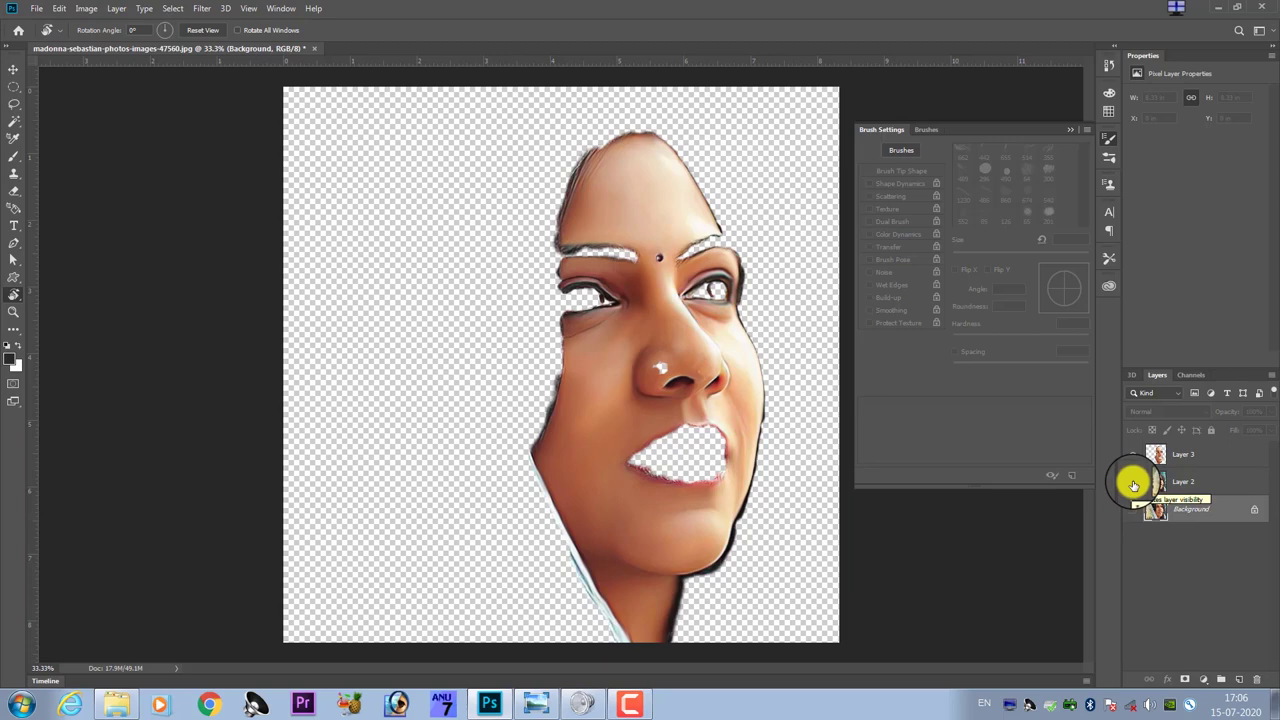
pyautogui.click(1133, 484)
pyautogui.click(1133, 484)
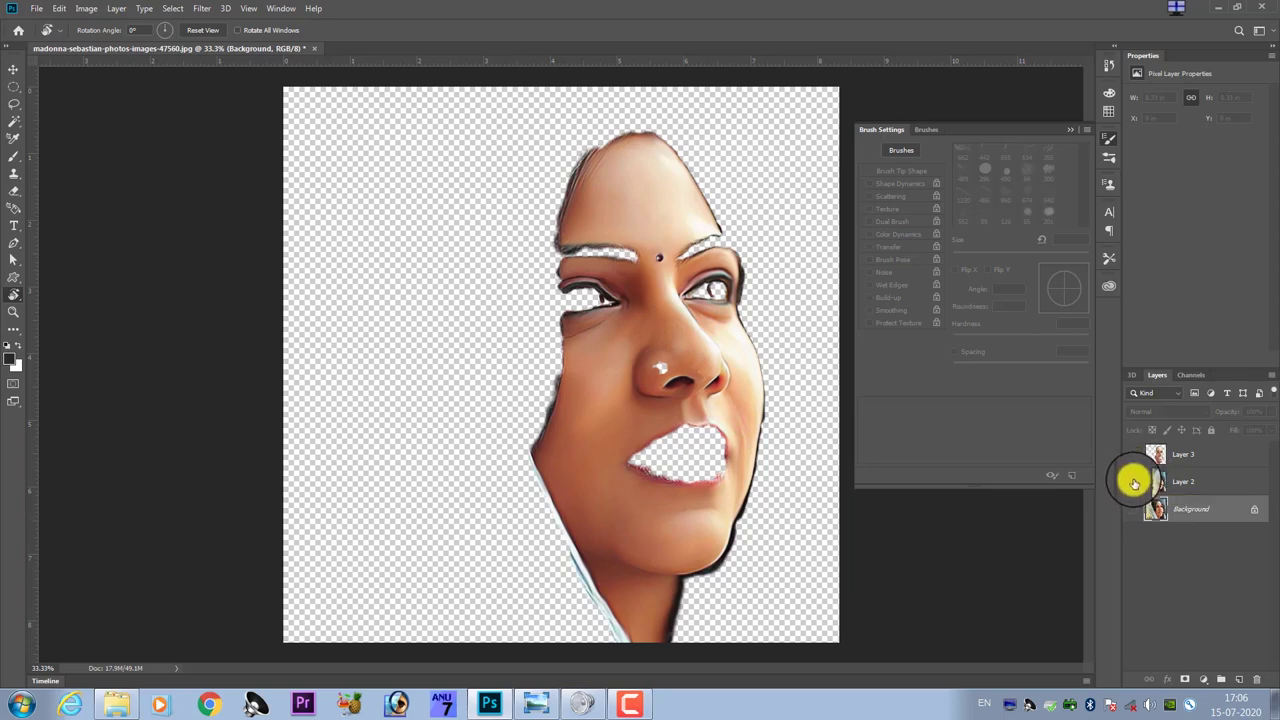
pyautogui.click(1132, 509)
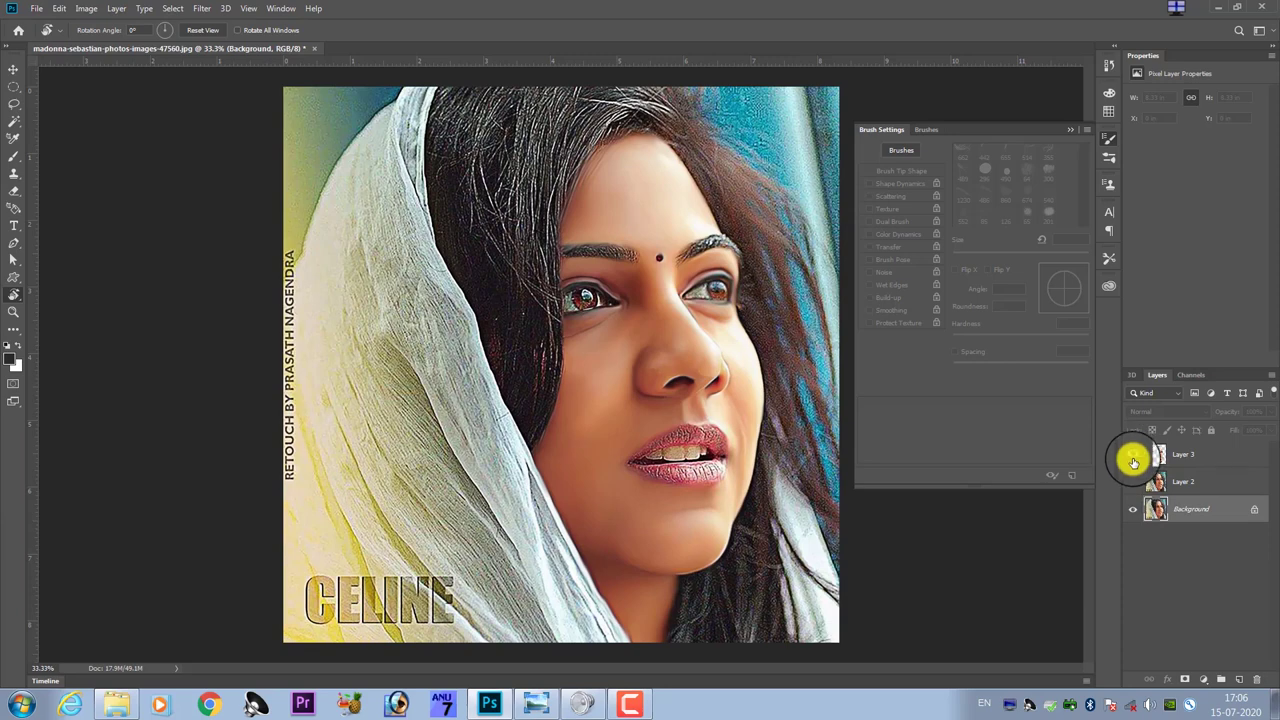
# - Toggle Layer 3, Layer 2 and Background, ending with only Layer 3's face cutout visible
pyautogui.moveTo(1156, 455); pyautogui.dragTo(1162, 460)
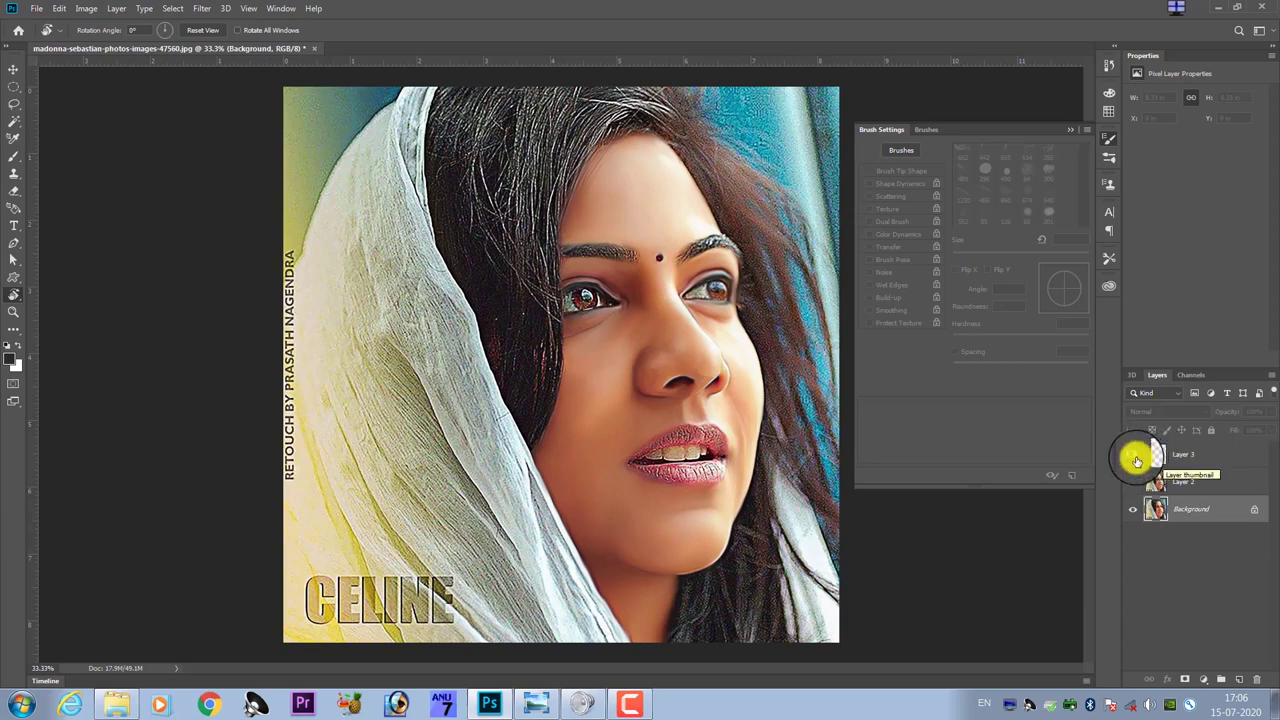
pyautogui.click(1134, 456)
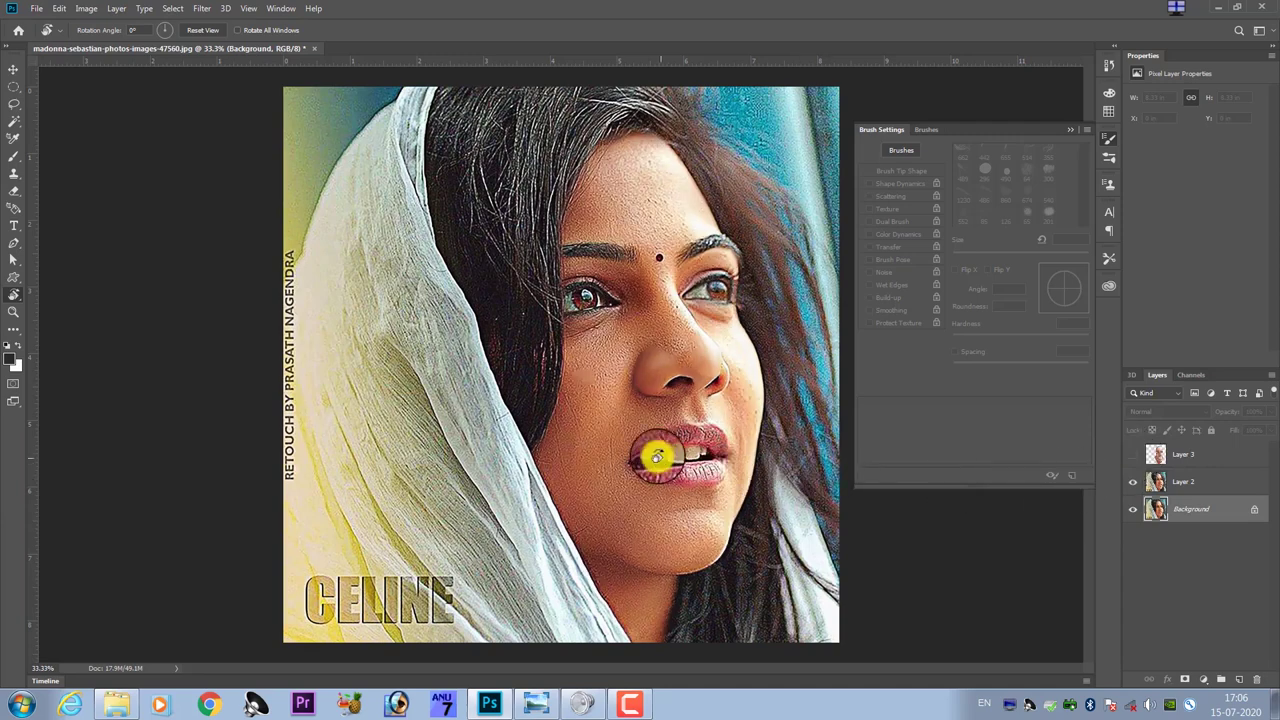
pyautogui.click(1133, 482)
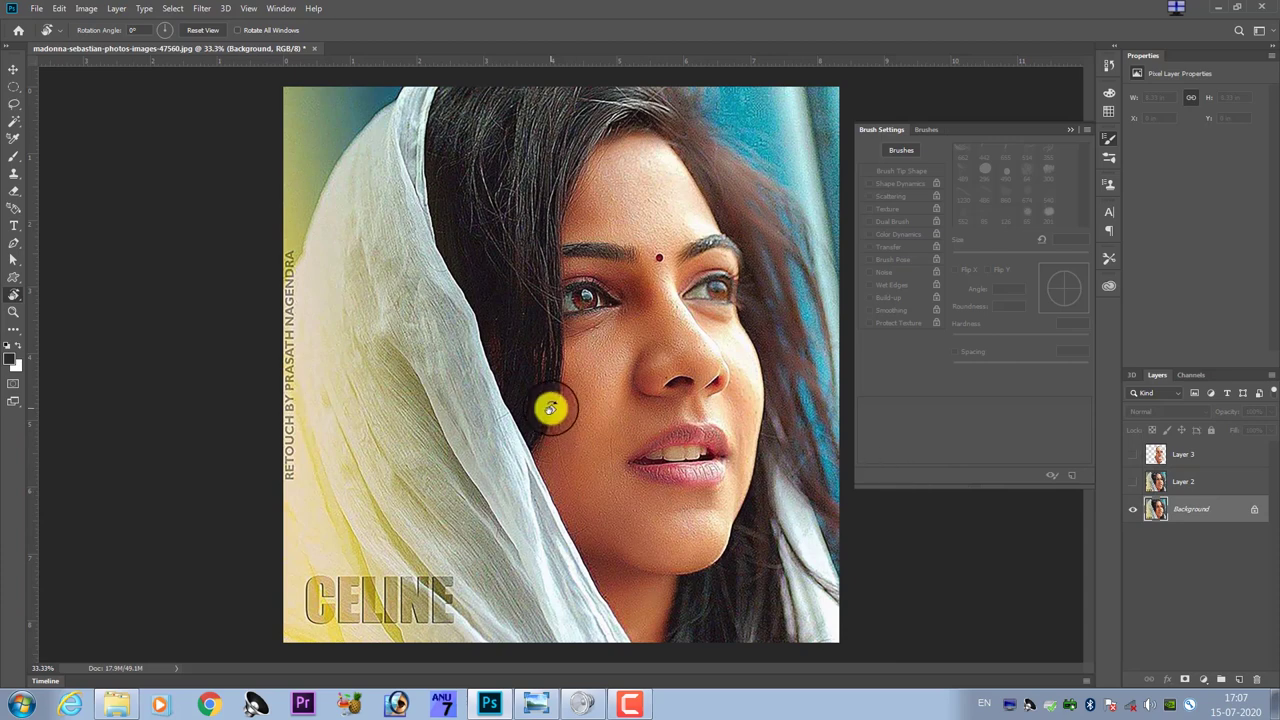
pyautogui.click(1134, 510)
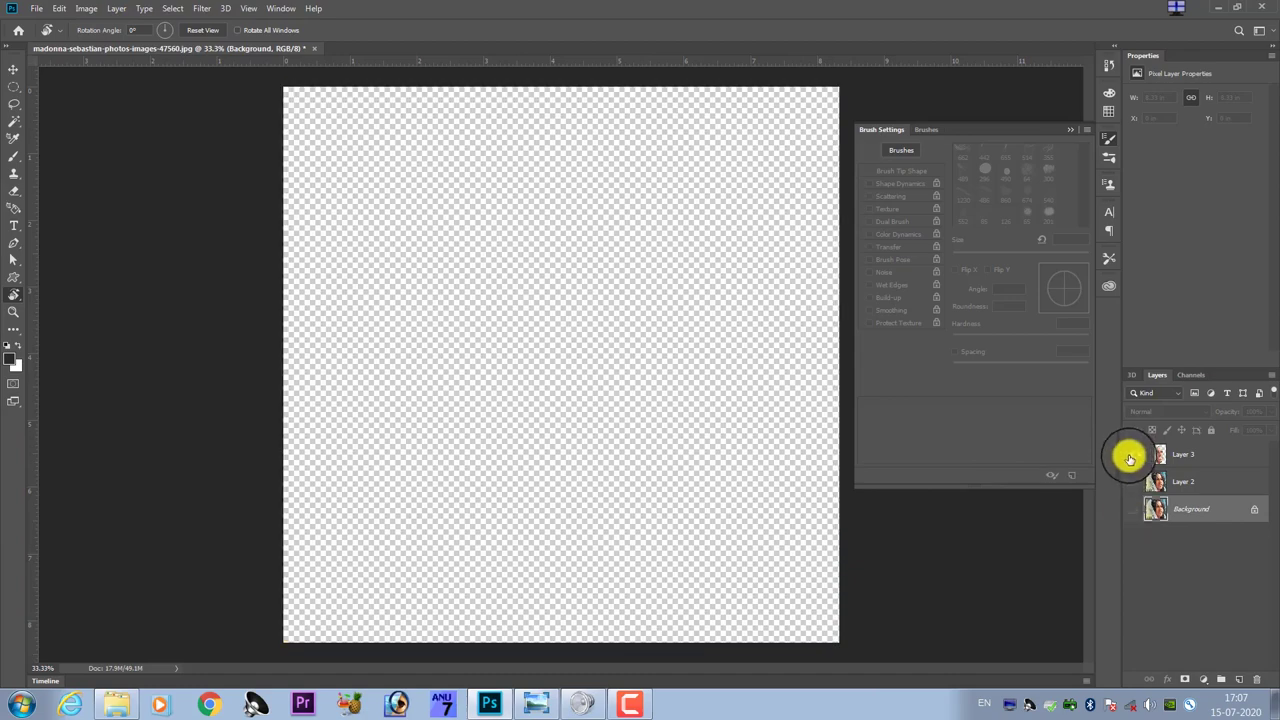
pyautogui.click(1133, 454)
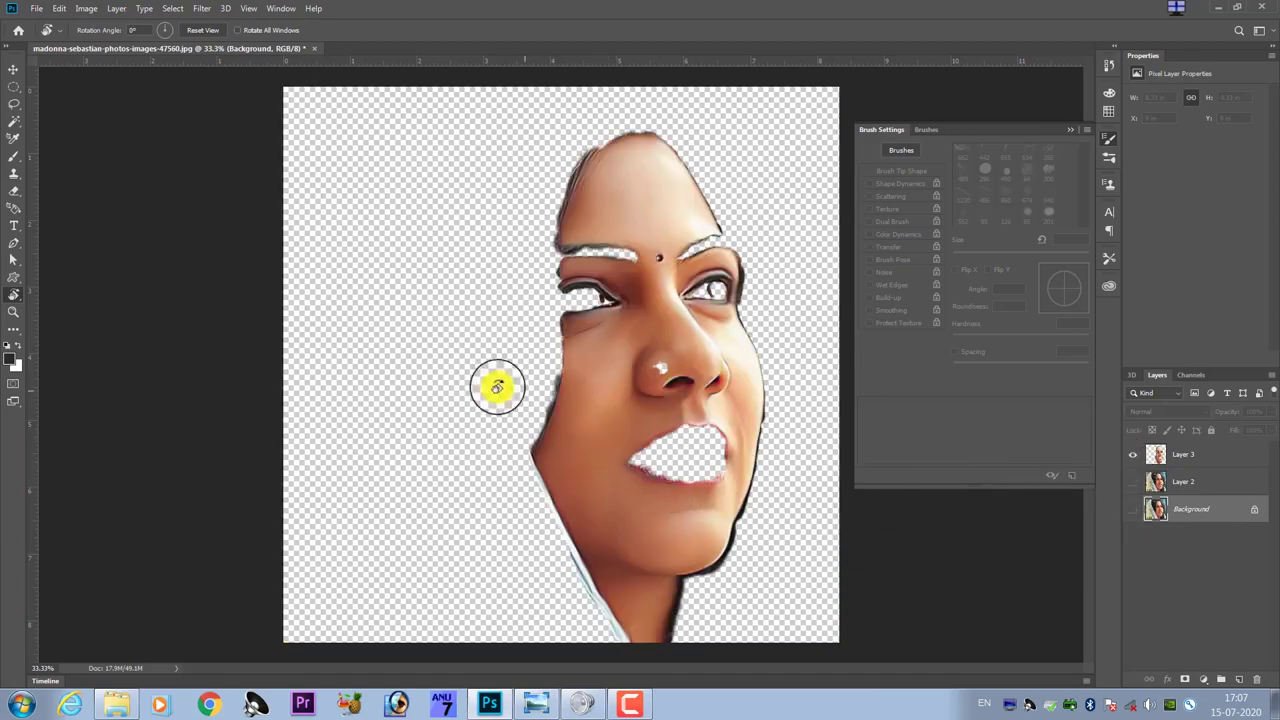
# - Choose the Smudge tool at 40% strength and make Layer 3 the active layer
pyautogui.click(15, 330)
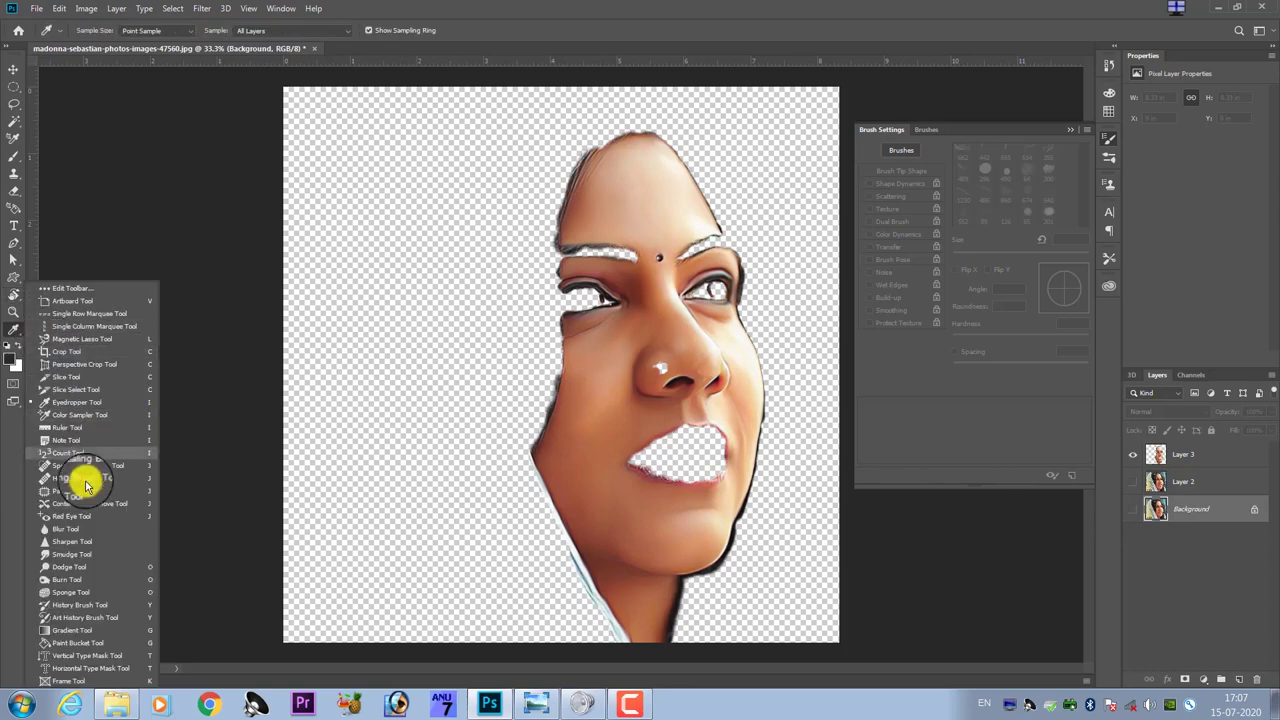
pyautogui.moveTo(75, 594); pyautogui.dragTo(92, 556)
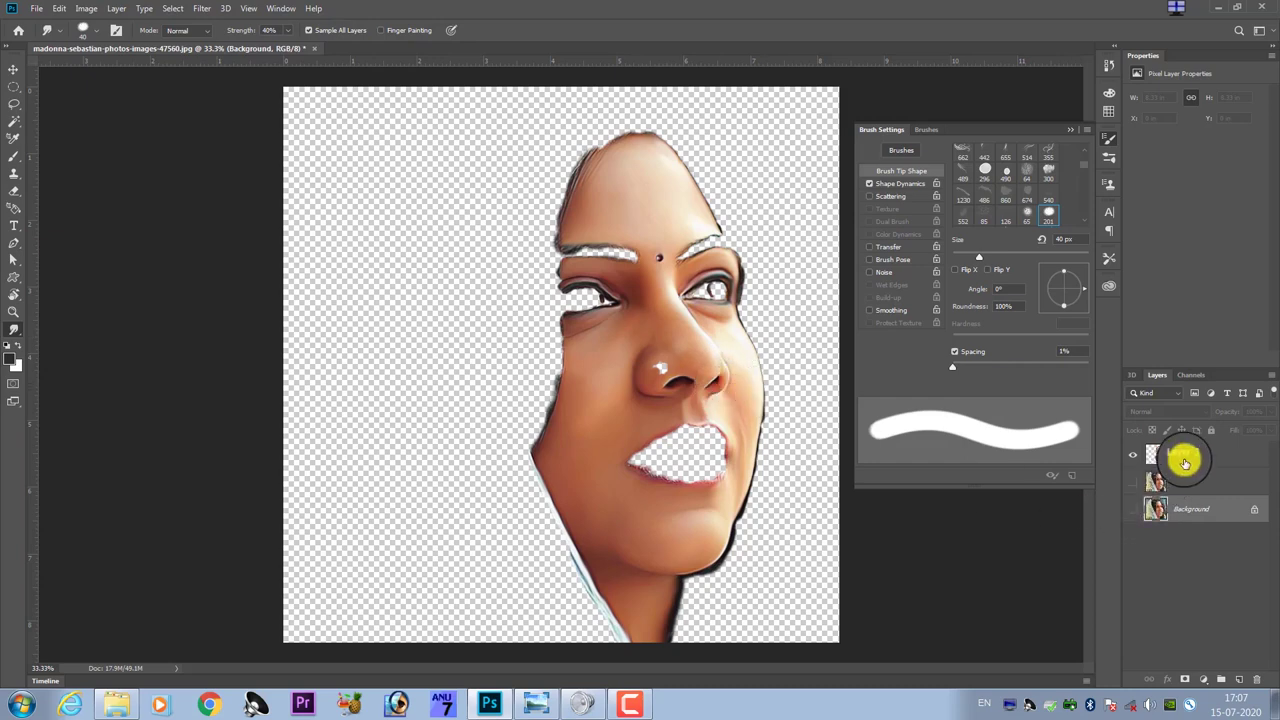
pyautogui.click(1184, 459)
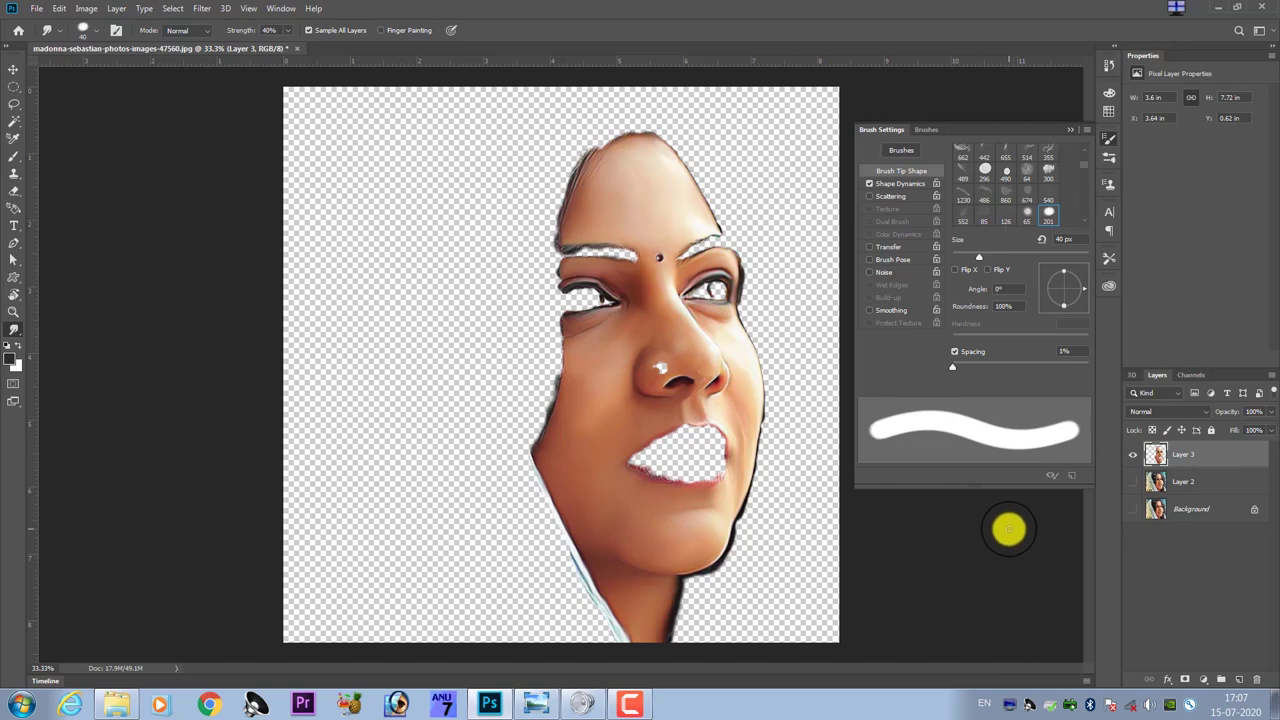
# - Add a new Layer 4 beneath Layer 3, filled with the dark grey foreground colour
pyautogui.hotkey('ctrl', 'shift', 'alt', 'n')
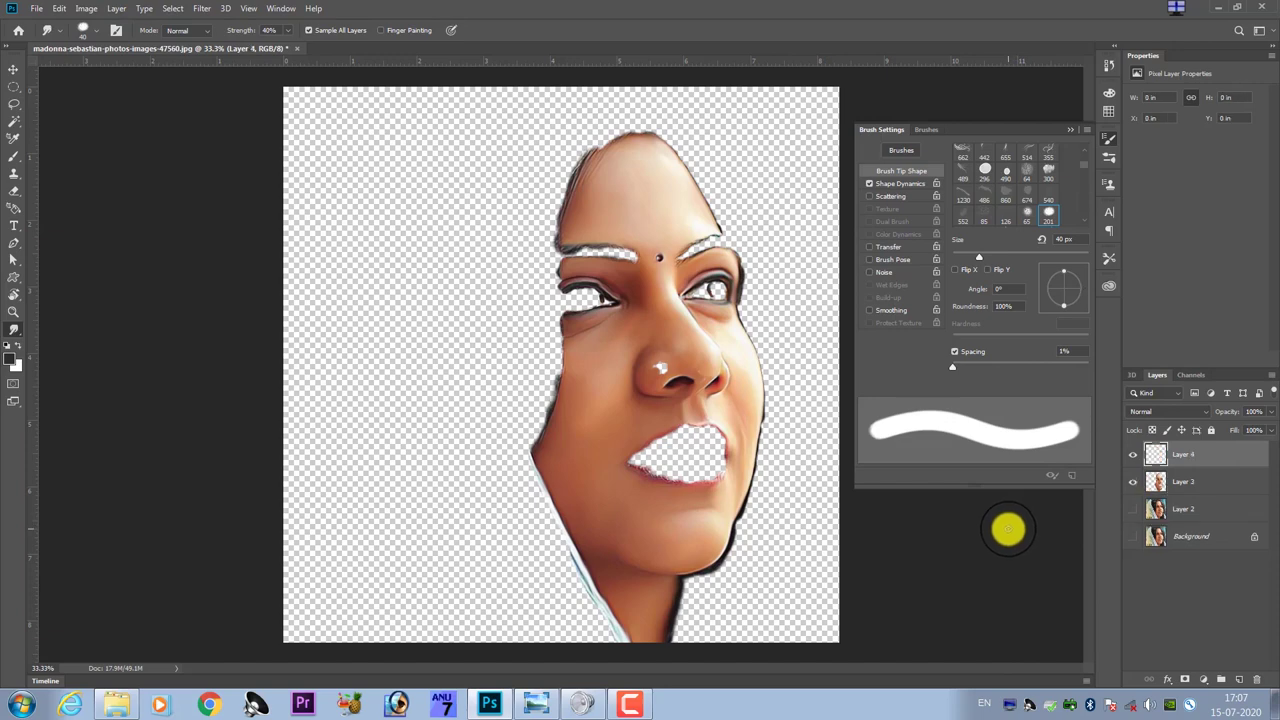
pyautogui.hotkey('ctrl', 'BackSpace')
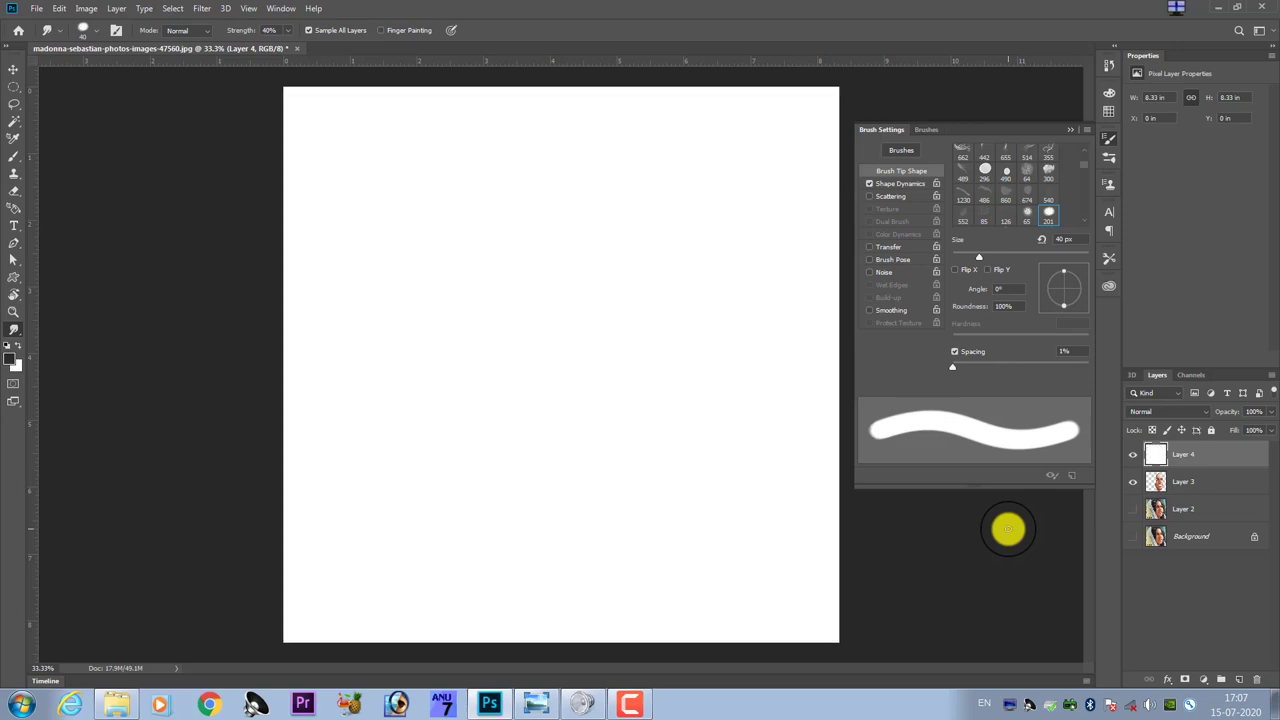
pyautogui.hotkey('ctrl', '[')
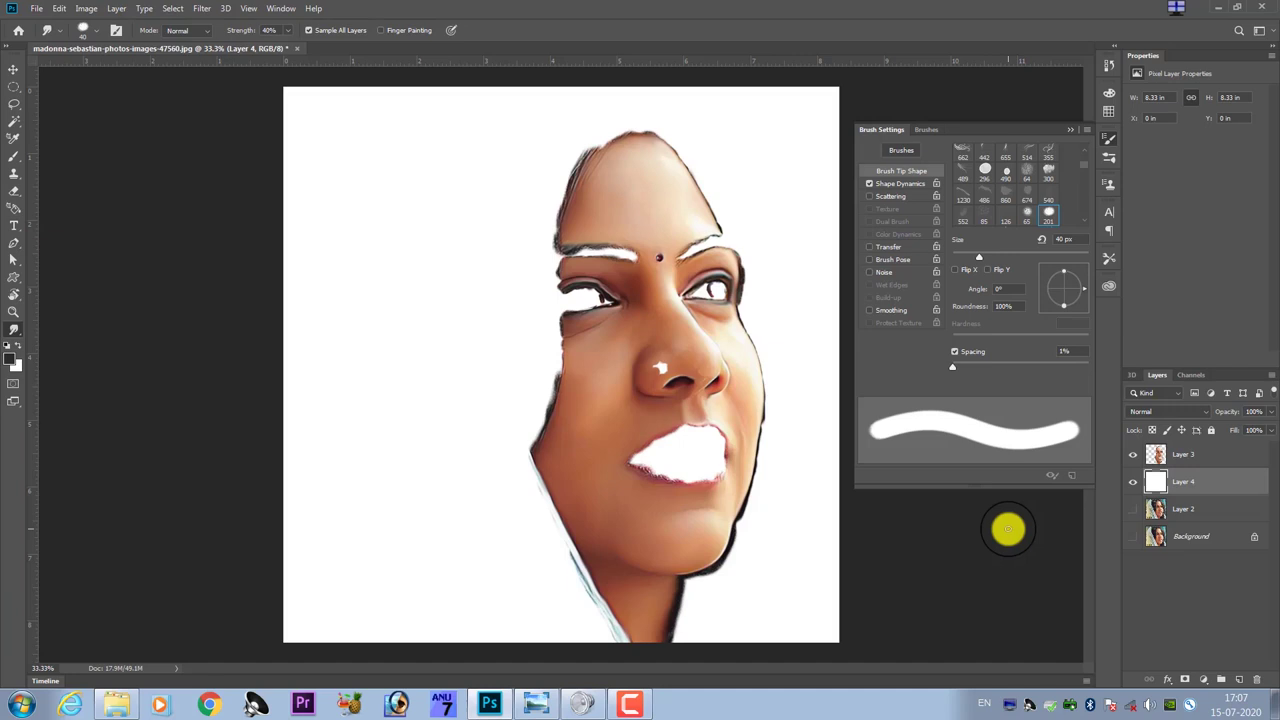
pyautogui.hotkey('alt', 'BackSpace')
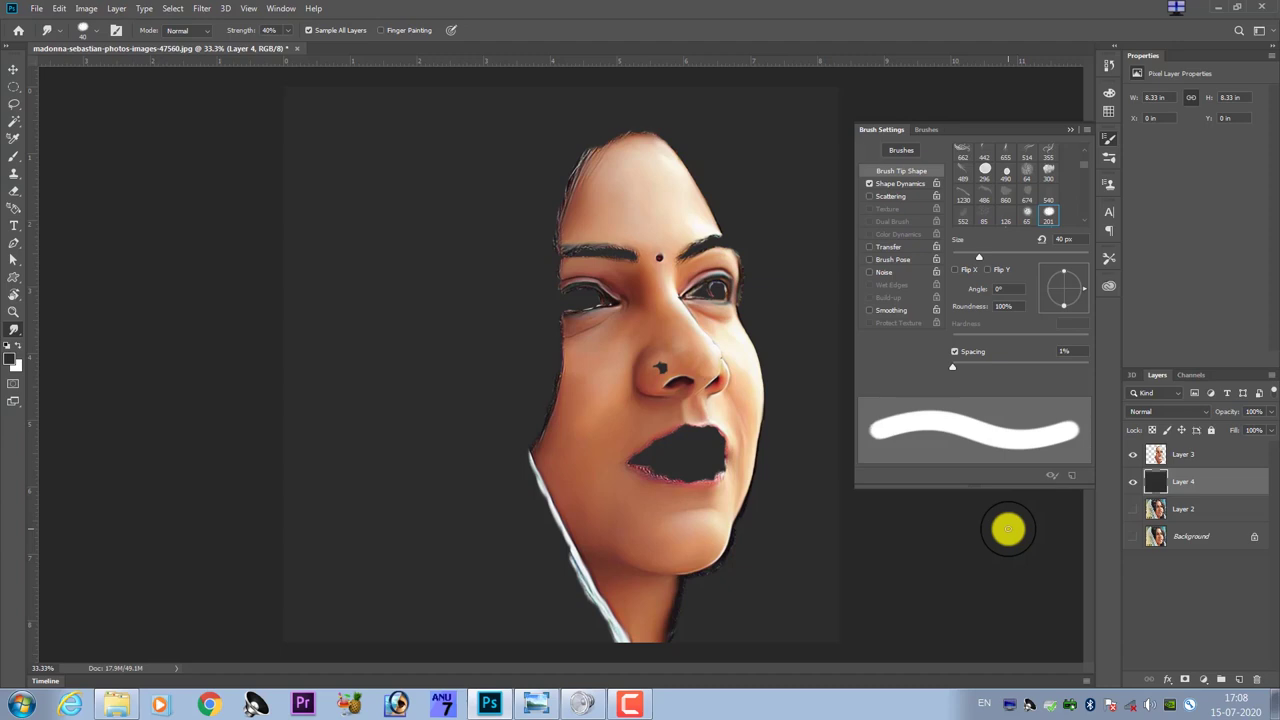
# - Delete the dark fill Layer 4, select Layer 3 and zoom in on the nose
pyautogui.press('Delete')
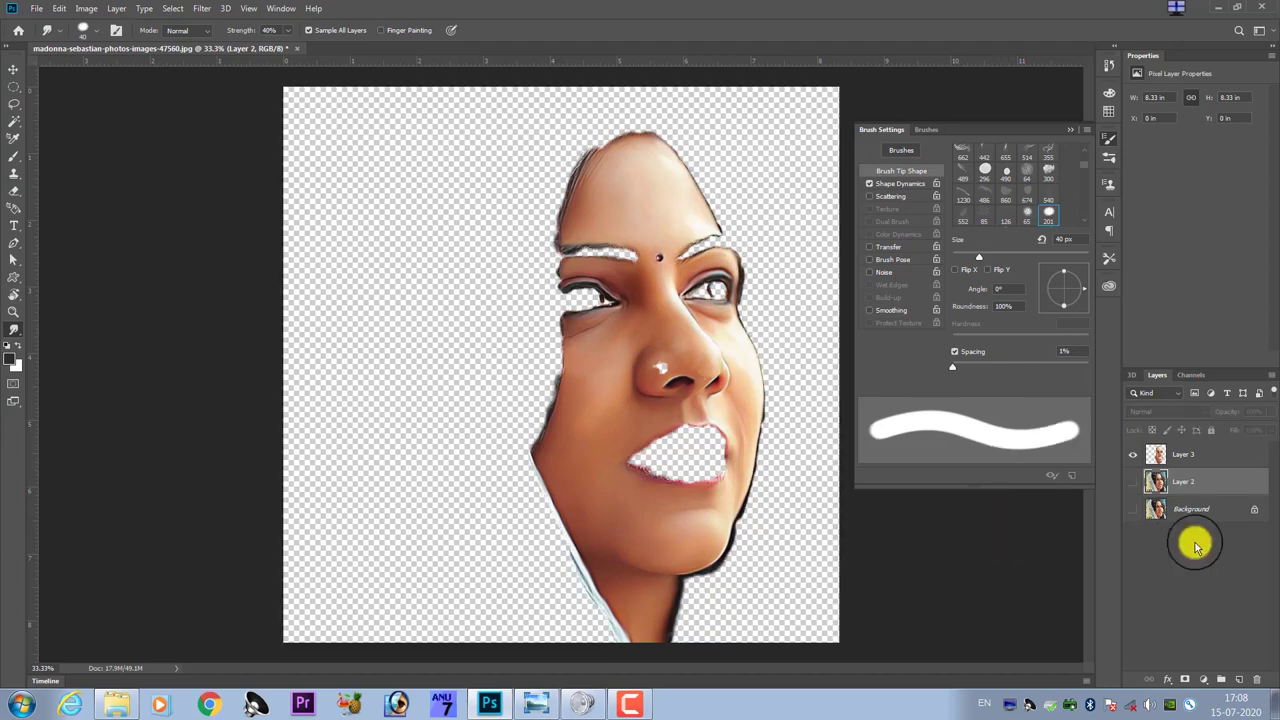
pyautogui.moveTo(1186, 458); pyautogui.dragTo(1183, 451)
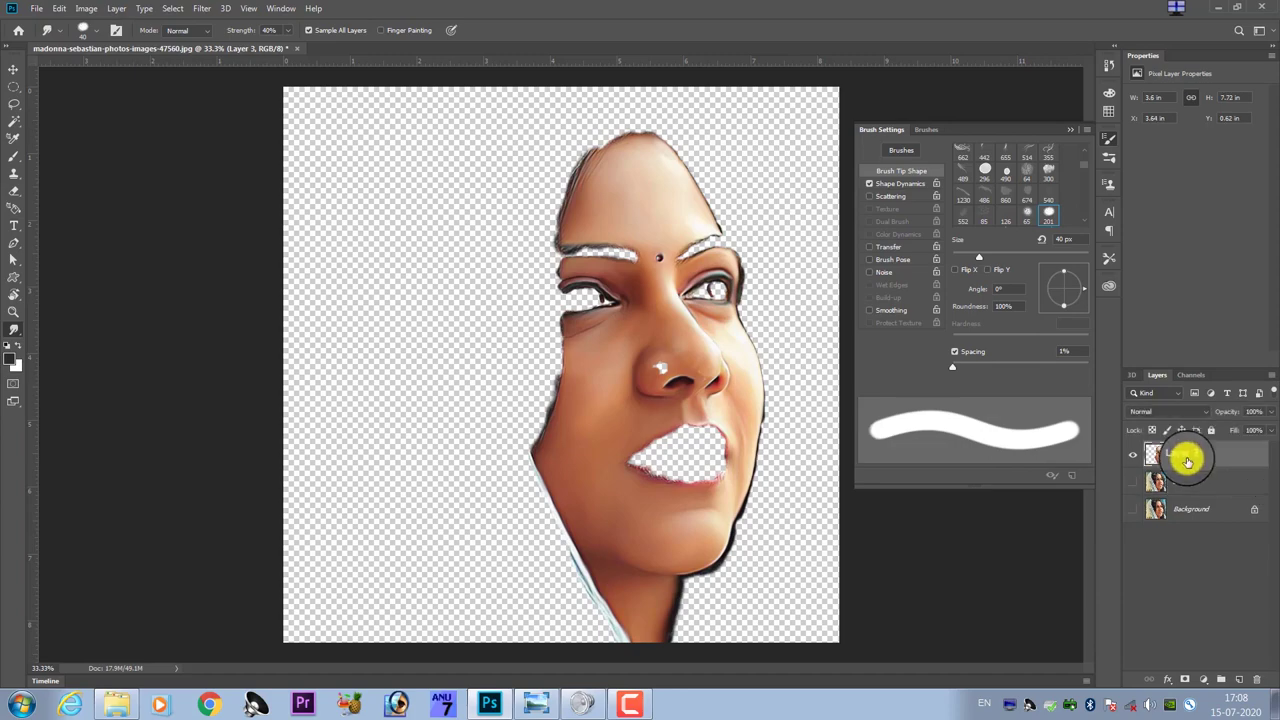
pyautogui.click(1134, 510)
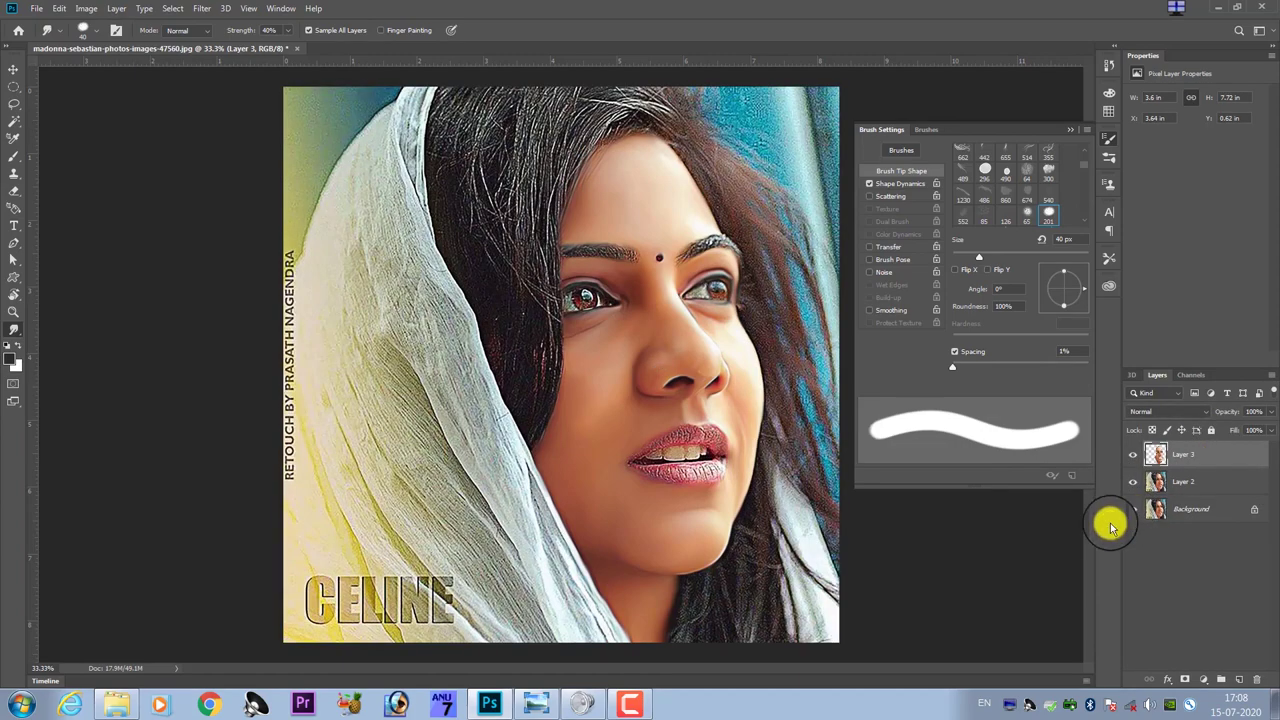
pyautogui.scroll(3, 722, 388)
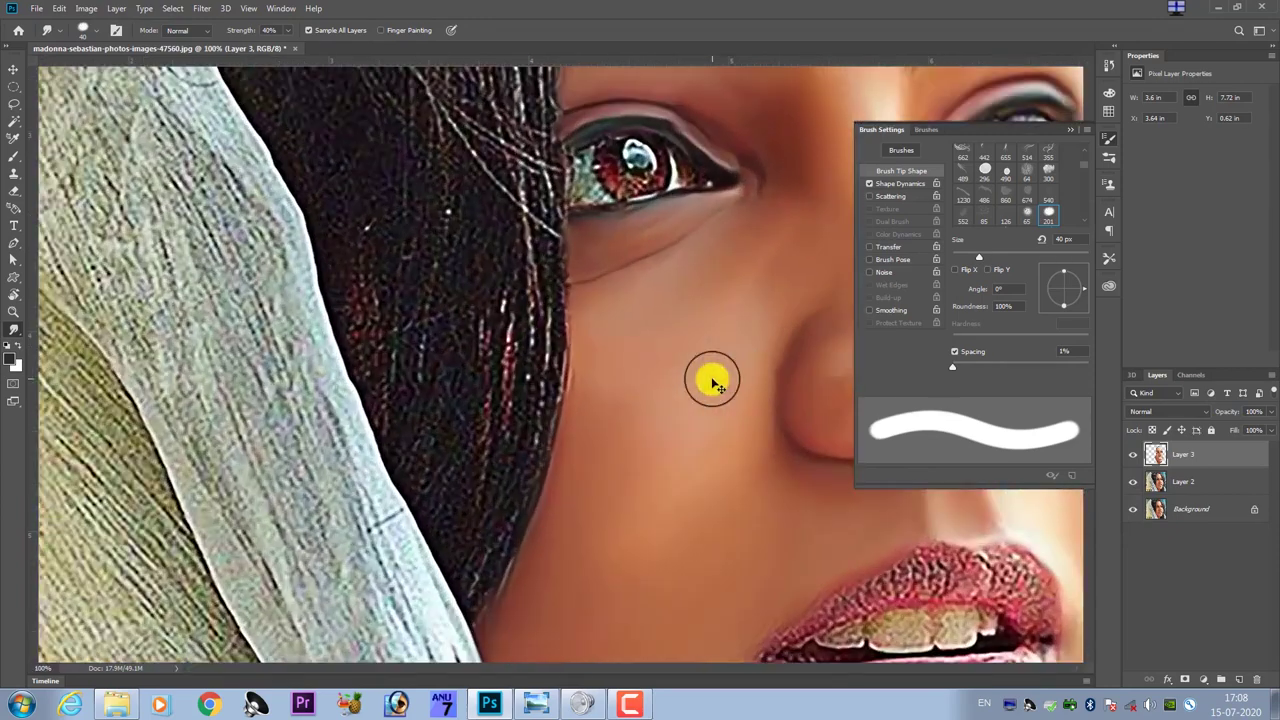
pyautogui.moveTo(708, 377)
pyautogui.mouseDown()
pyautogui.moveTo(417, 400)
pyautogui.moveTo(504, 400)
pyautogui.mouseUp()
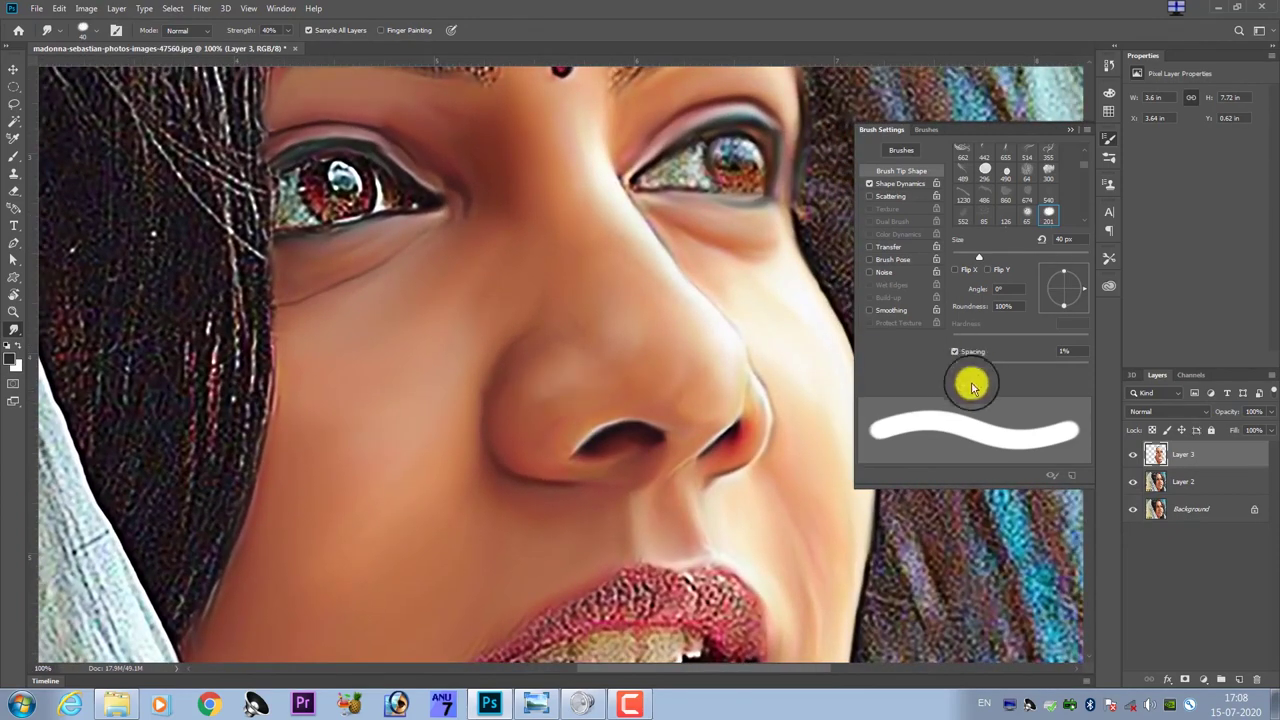
# - Smudge the nose skin from bridge to nostril with a 70 px brush, comparing against hidden lower layers
pyautogui.click(1133, 482)
pyautogui.click(1133, 509)
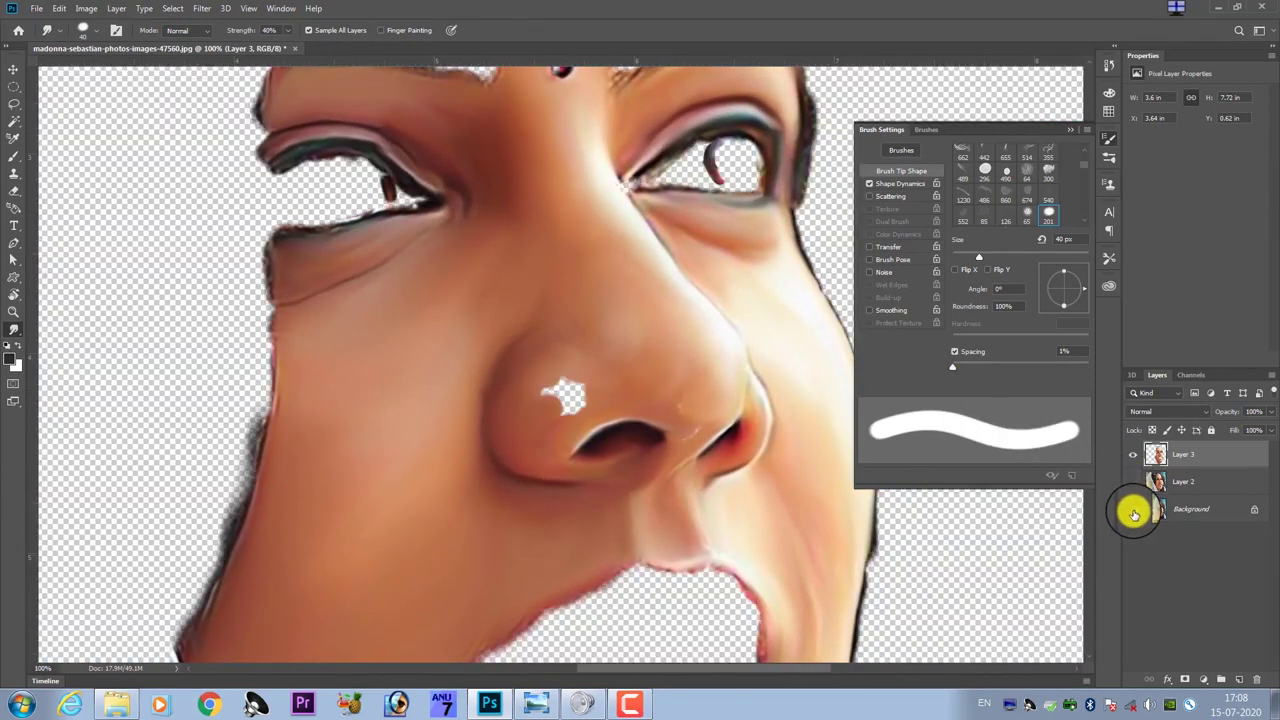
pyautogui.click(1133, 482)
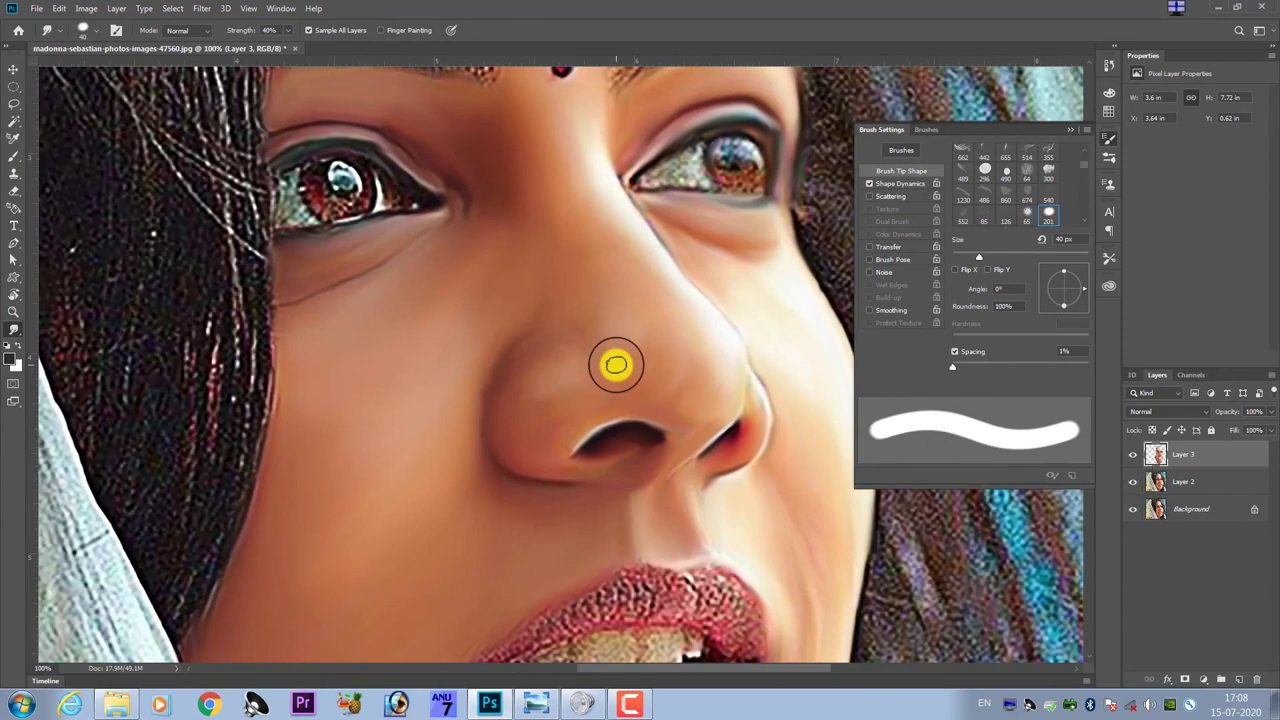
pyautogui.moveTo(616, 365); pyautogui.dragTo(567, 439)
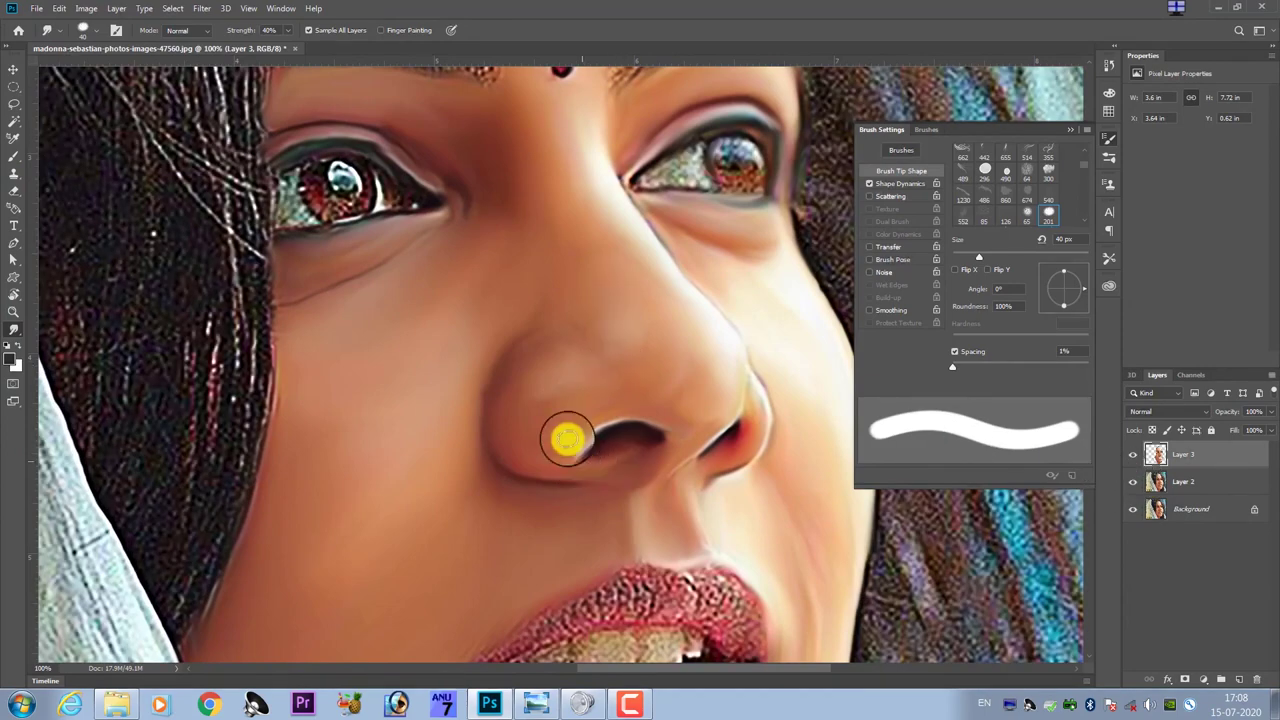
pyautogui.press(']')
pyautogui.press(']')
pyautogui.press(']')
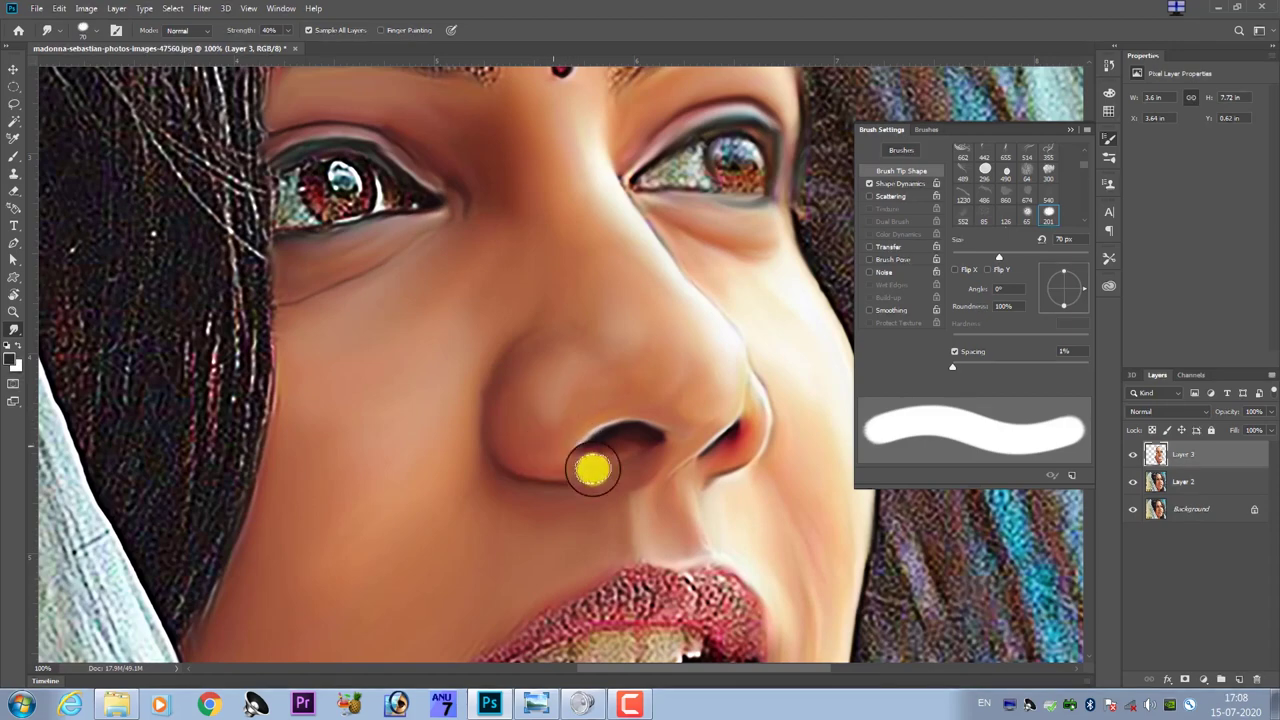
pyautogui.click(1131, 490)
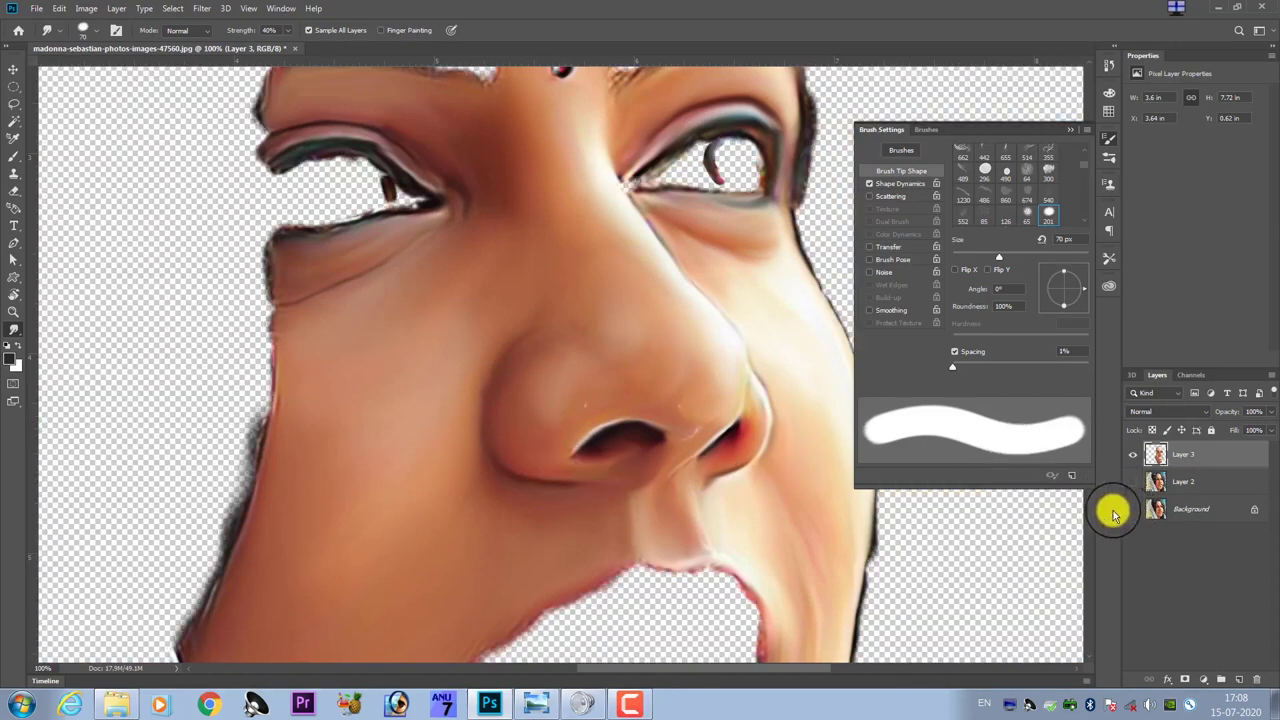
pyautogui.hotkey('ctrl', '-')
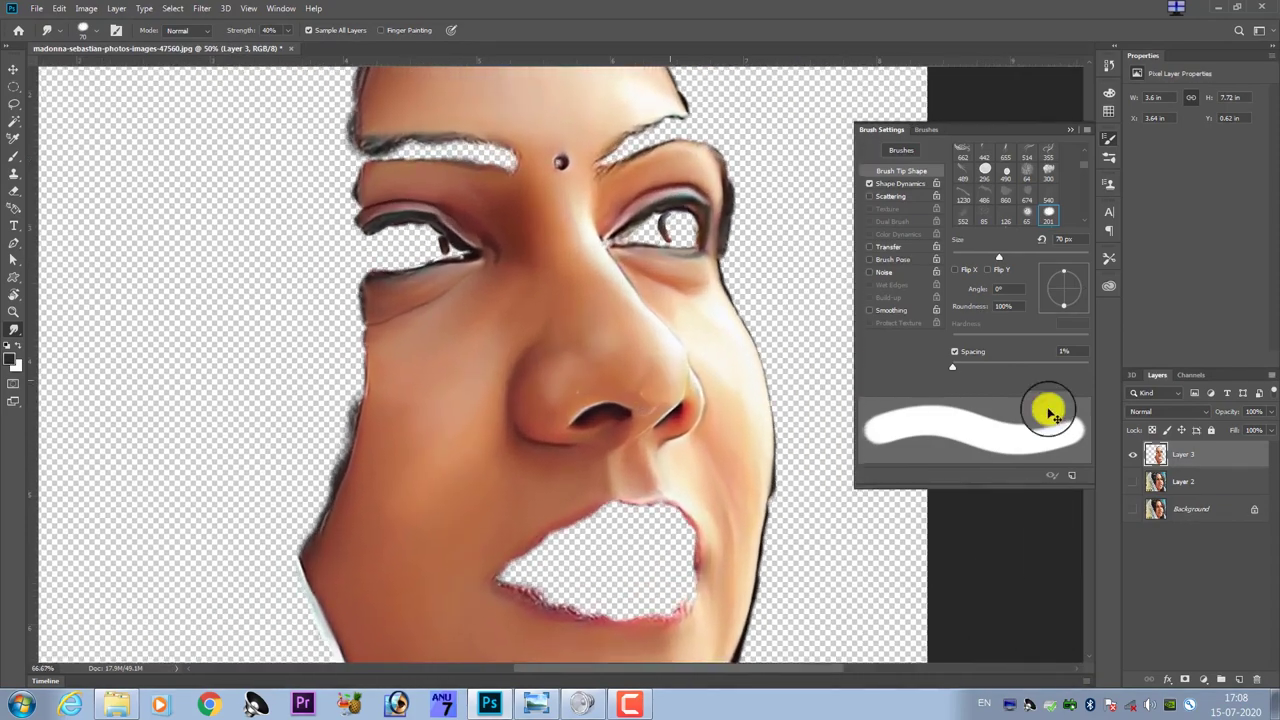
# - Zoom in on the left-hand eye and set the smudge brush to 25 px
pyautogui.hotkey('ctrl', '+')
pyautogui.hotkey('ctrl', '+')
pyautogui.hotkey('ctrl', '+')
pyautogui.hotkey('ctrl', '+')
pyautogui.hotkey('ctrl', '+')
pyautogui.hotkey('ctrl', '+')
pyautogui.click(1131, 481)
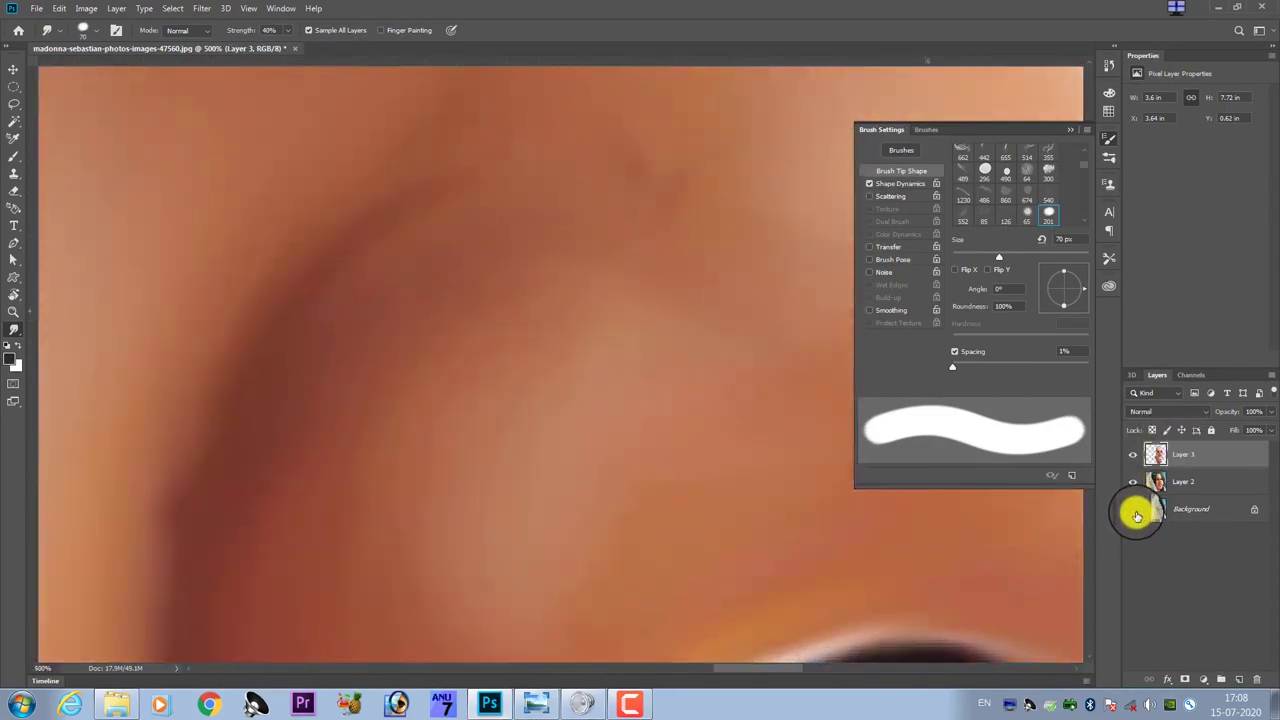
pyautogui.click(1131, 509)
pyautogui.hotkey('ctrl', '-')
pyautogui.hotkey('ctrl', '-')
pyautogui.scroll(5, 583, 563)
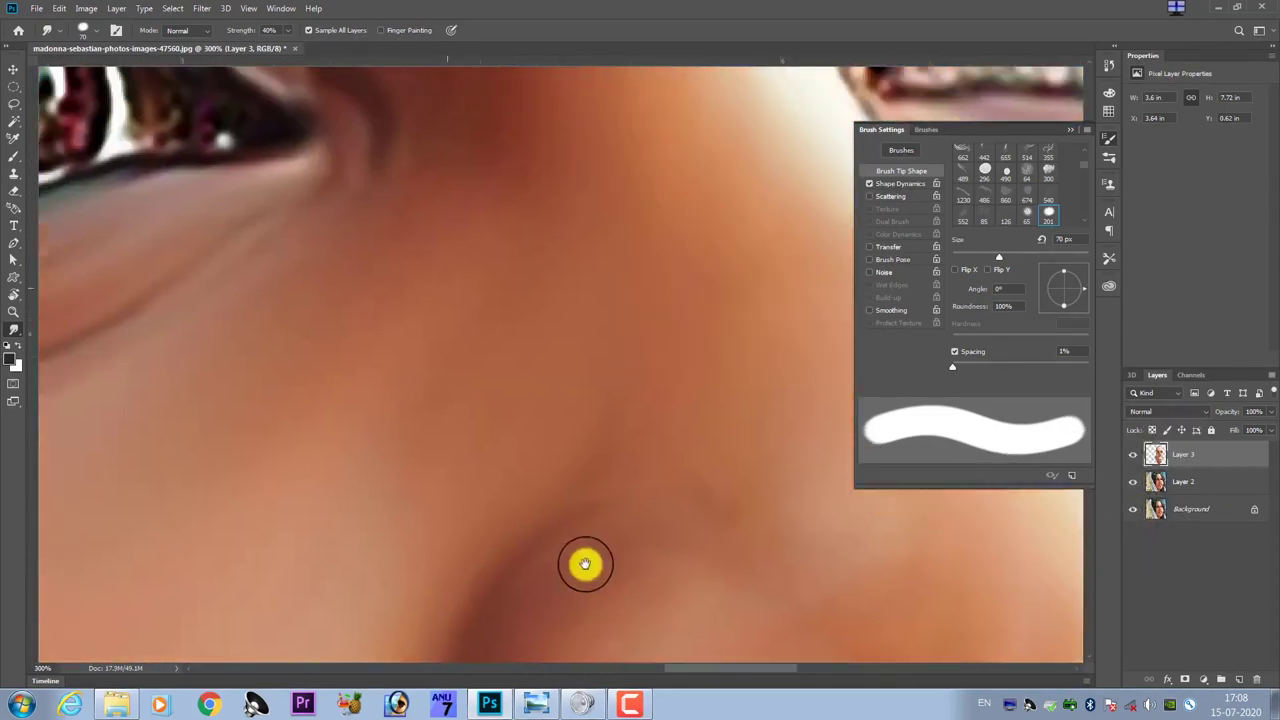
pyautogui.scroll(3, 523, 417)
pyautogui.scroll(2, 406, 455)
pyautogui.press('[')
pyautogui.press('[')
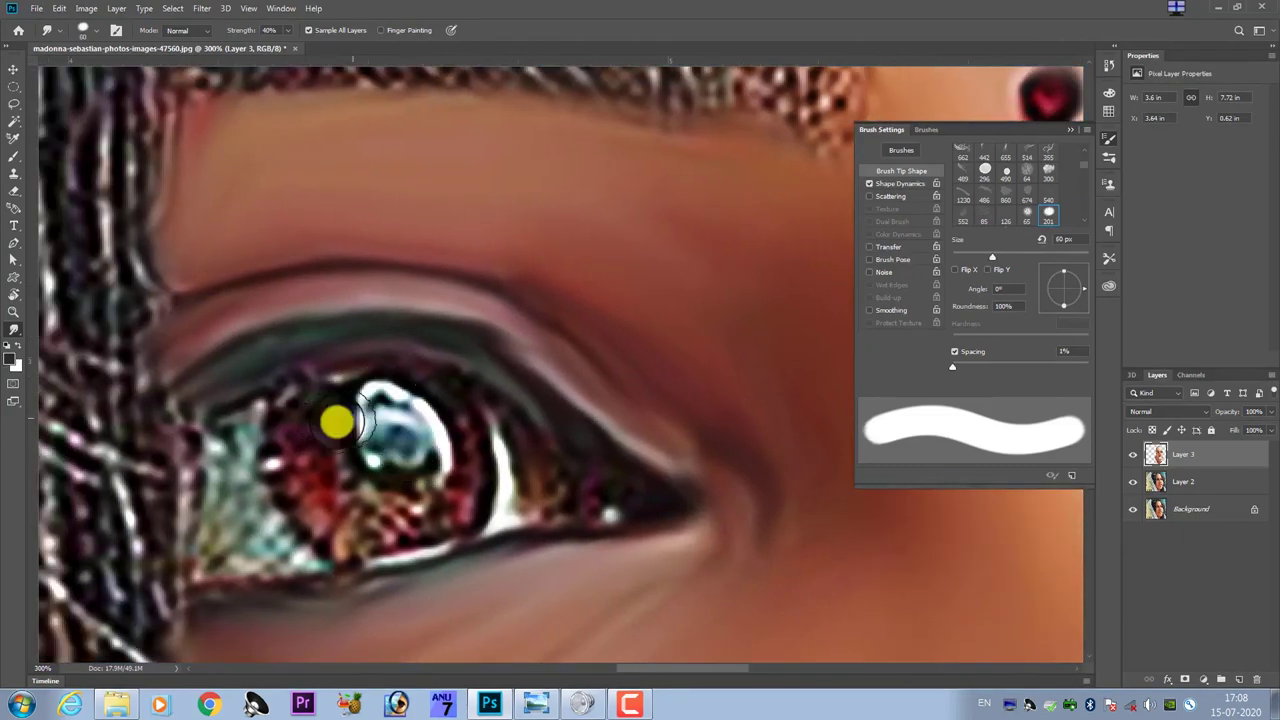
pyautogui.press('[')
pyautogui.press('[')
pyautogui.press('[')
pyautogui.press('[')
pyautogui.press(']')
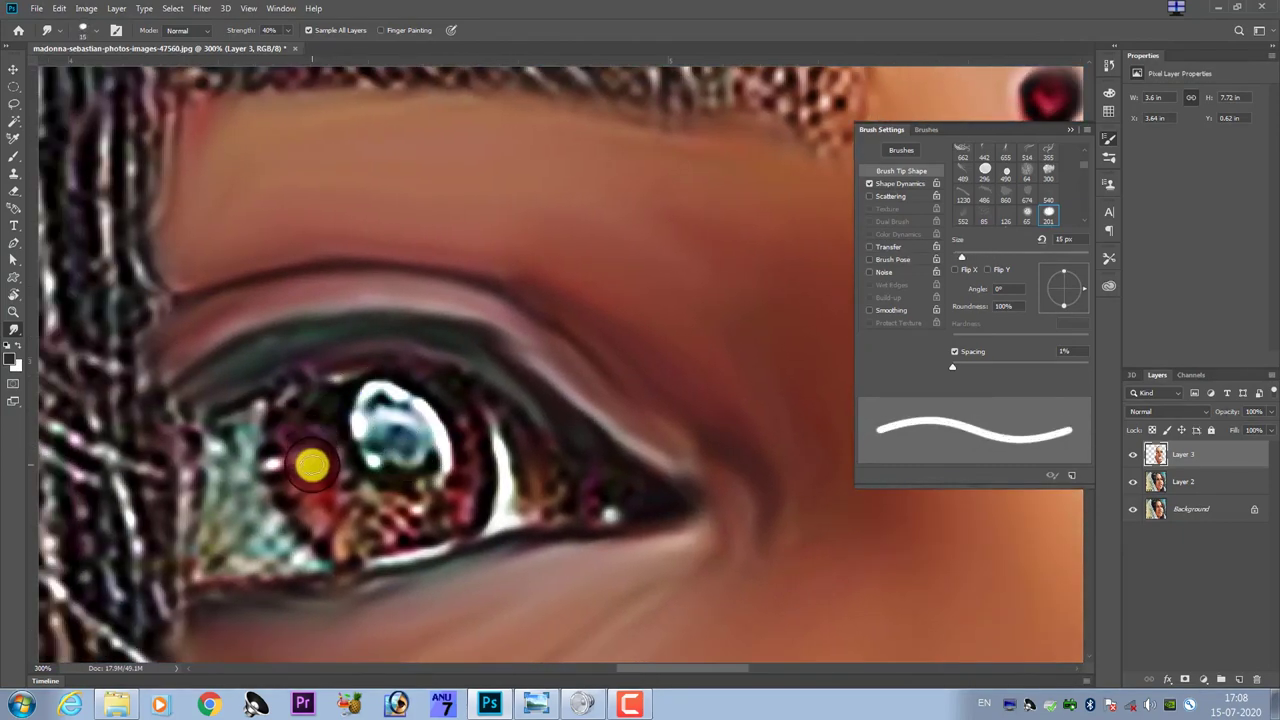
pyautogui.press(']')
pyautogui.press(']')
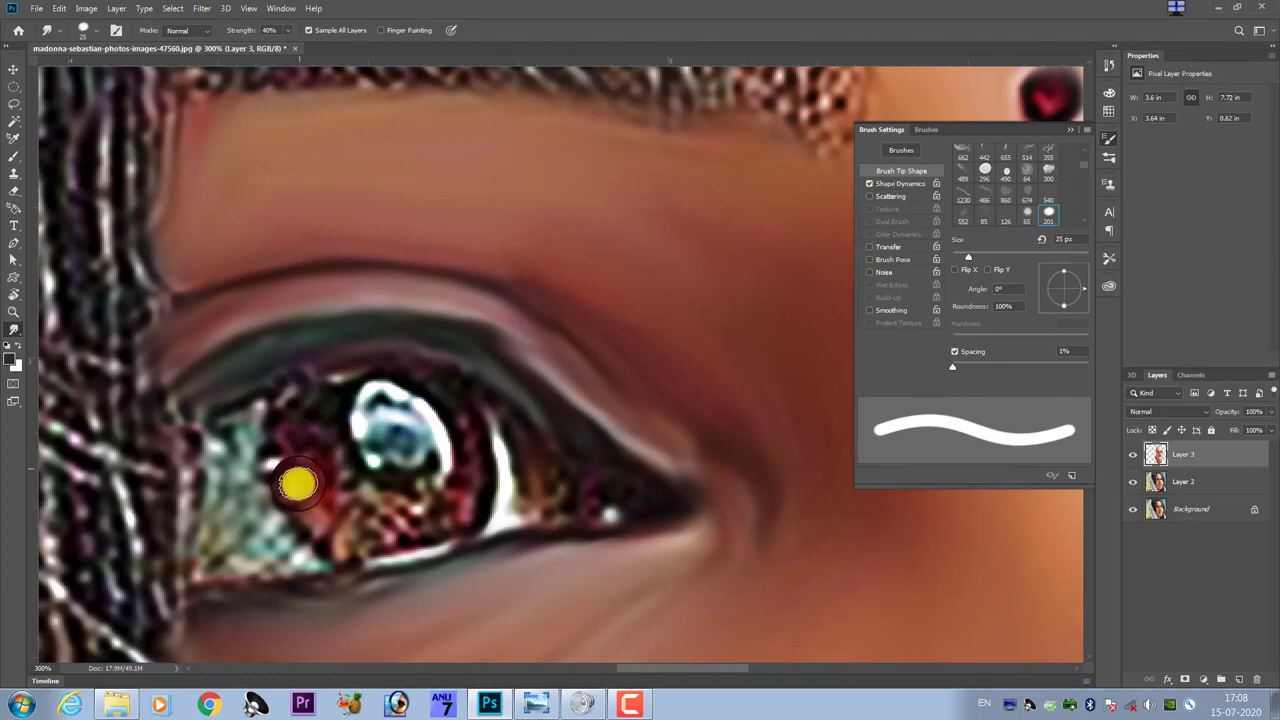
# - Smudge the iris into smooth reddish tones at 26% strength, toggling lower layers to compare
pyautogui.moveTo(327, 501); pyautogui.dragTo(320, 458)
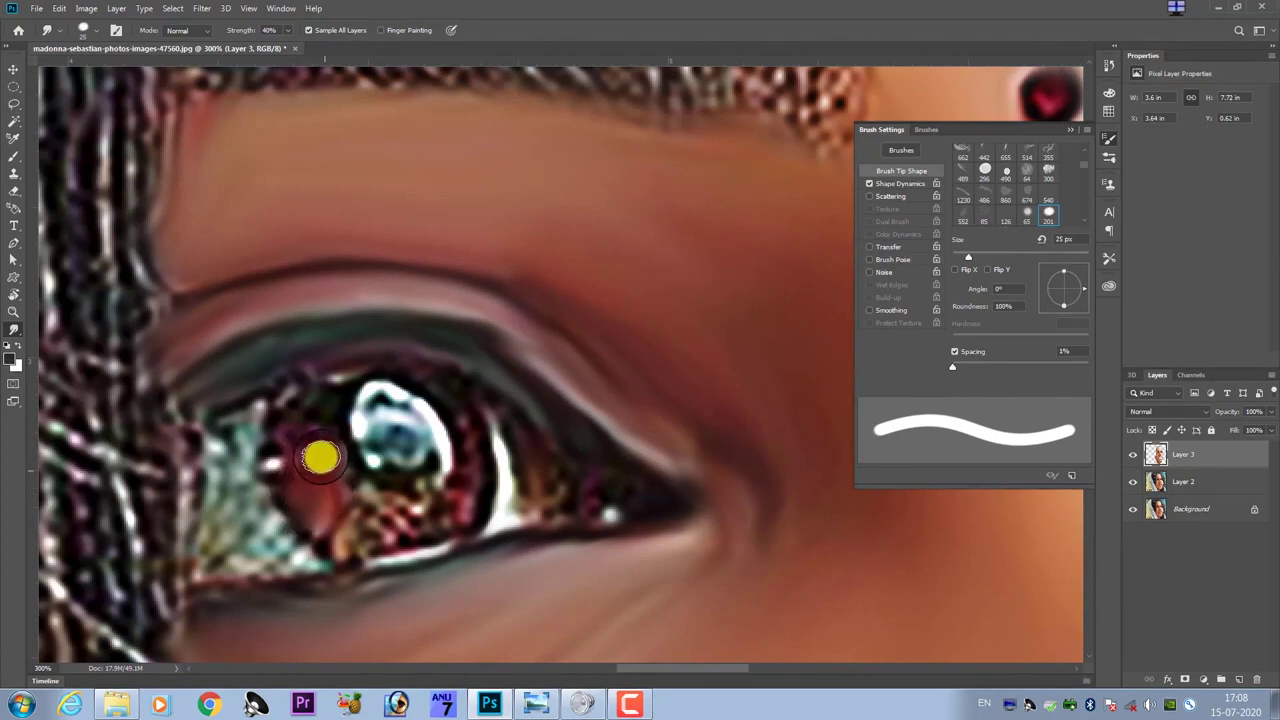
pyautogui.moveTo(326, 410)
pyautogui.mouseDown()
pyautogui.moveTo(334, 397)
pyautogui.moveTo(297, 409)
pyautogui.moveTo(351, 497)
pyautogui.moveTo(334, 523)
pyautogui.moveTo(389, 503)
pyautogui.moveTo(355, 542)
pyautogui.moveTo(430, 515)
pyautogui.mouseUp()
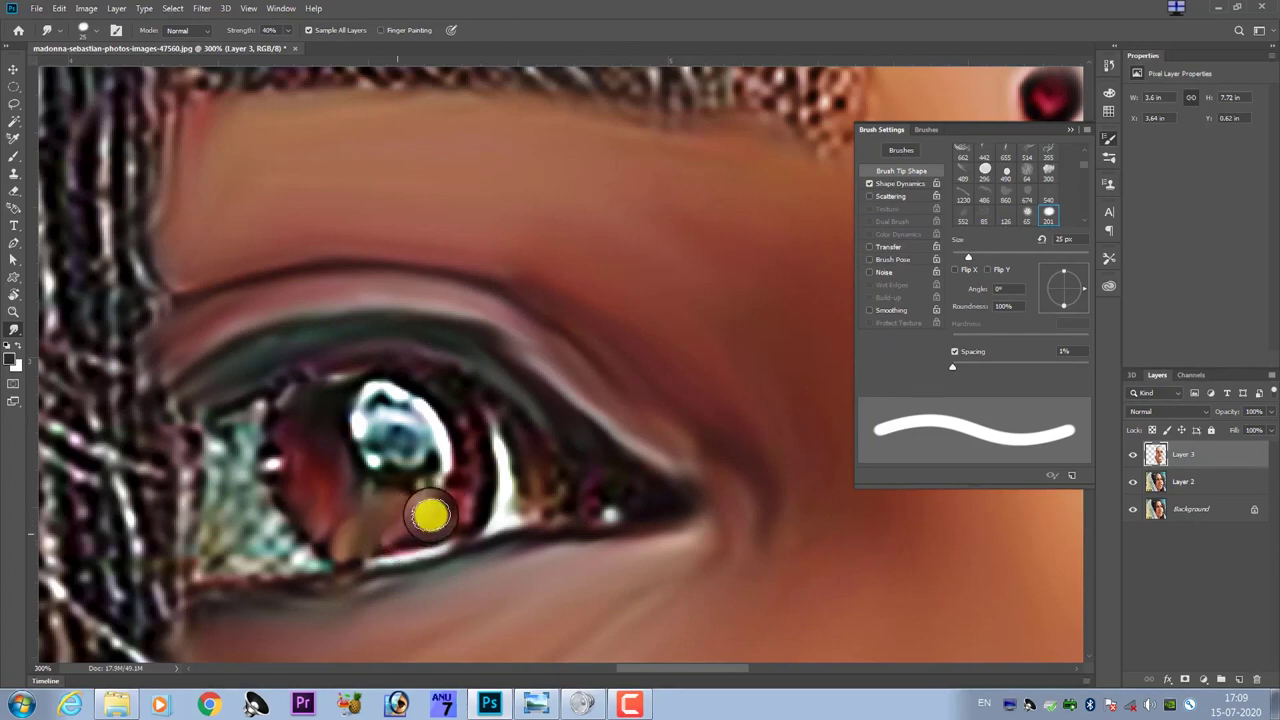
pyautogui.moveTo(281, 45); pyautogui.dragTo(276, 45)
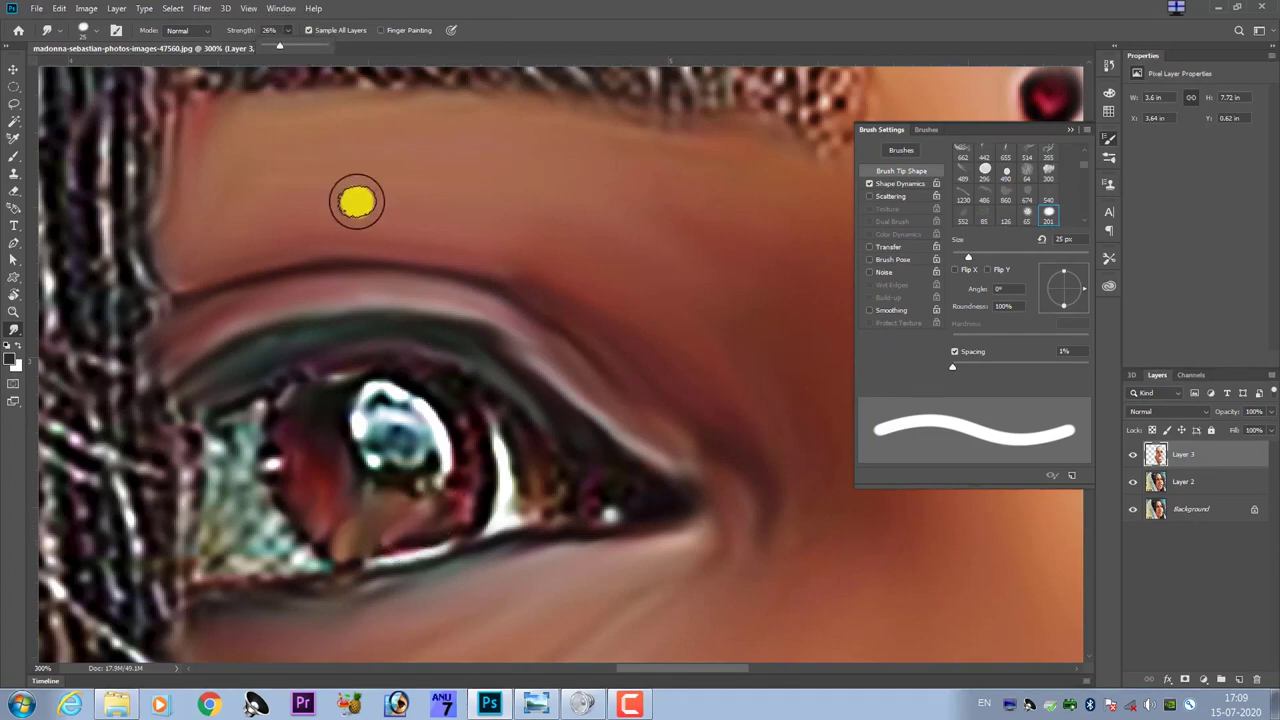
pyautogui.moveTo(463, 442)
pyautogui.mouseDown()
pyautogui.moveTo(423, 531)
pyautogui.moveTo(451, 509)
pyautogui.moveTo(474, 429)
pyautogui.moveTo(481, 465)
pyautogui.moveTo(430, 383)
pyautogui.moveTo(386, 371)
pyautogui.moveTo(342, 388)
pyautogui.moveTo(306, 434)
pyautogui.moveTo(335, 505)
pyautogui.mouseUp()
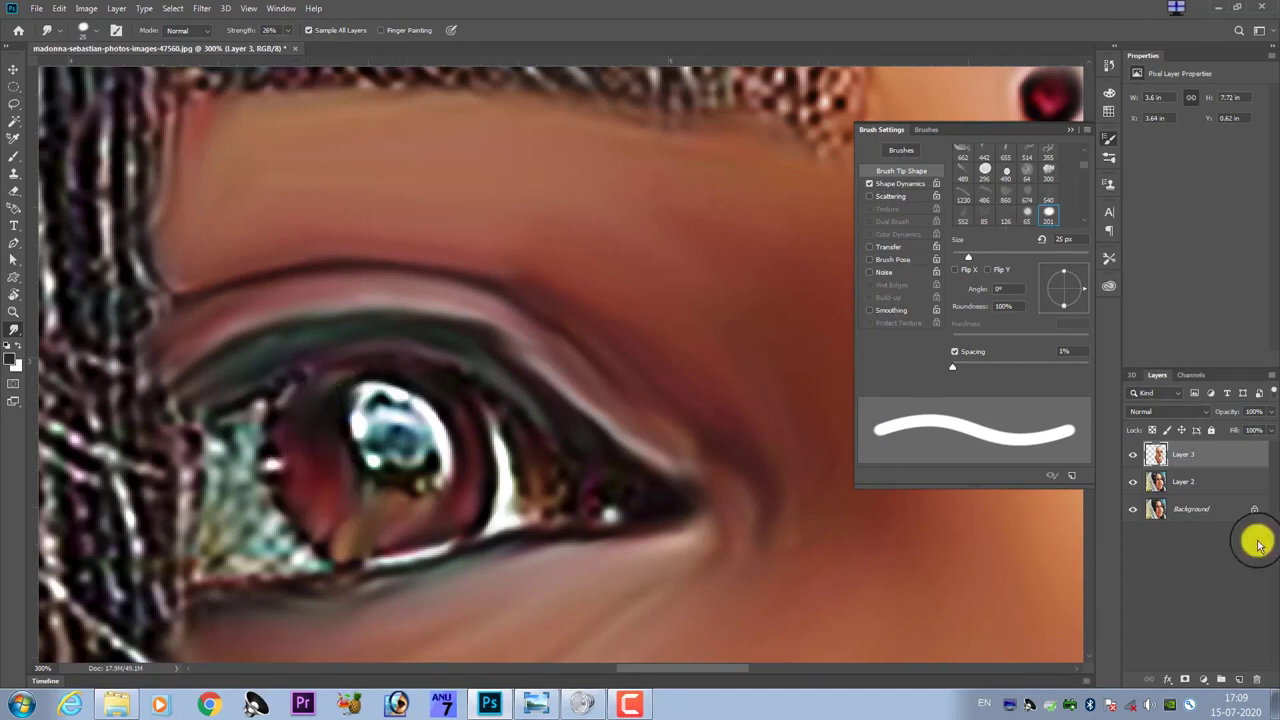
pyautogui.click(1133, 482)
pyautogui.click(1132, 510)
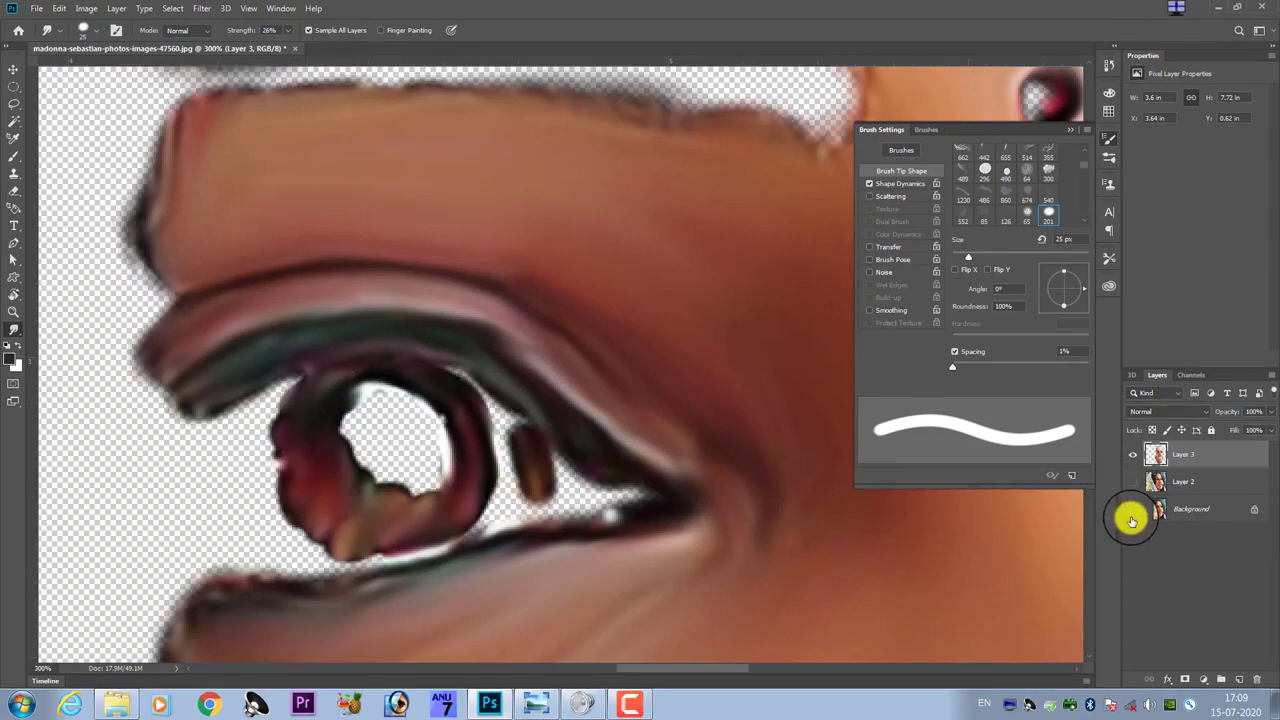
pyautogui.click(1133, 510)
pyautogui.click(1133, 482)
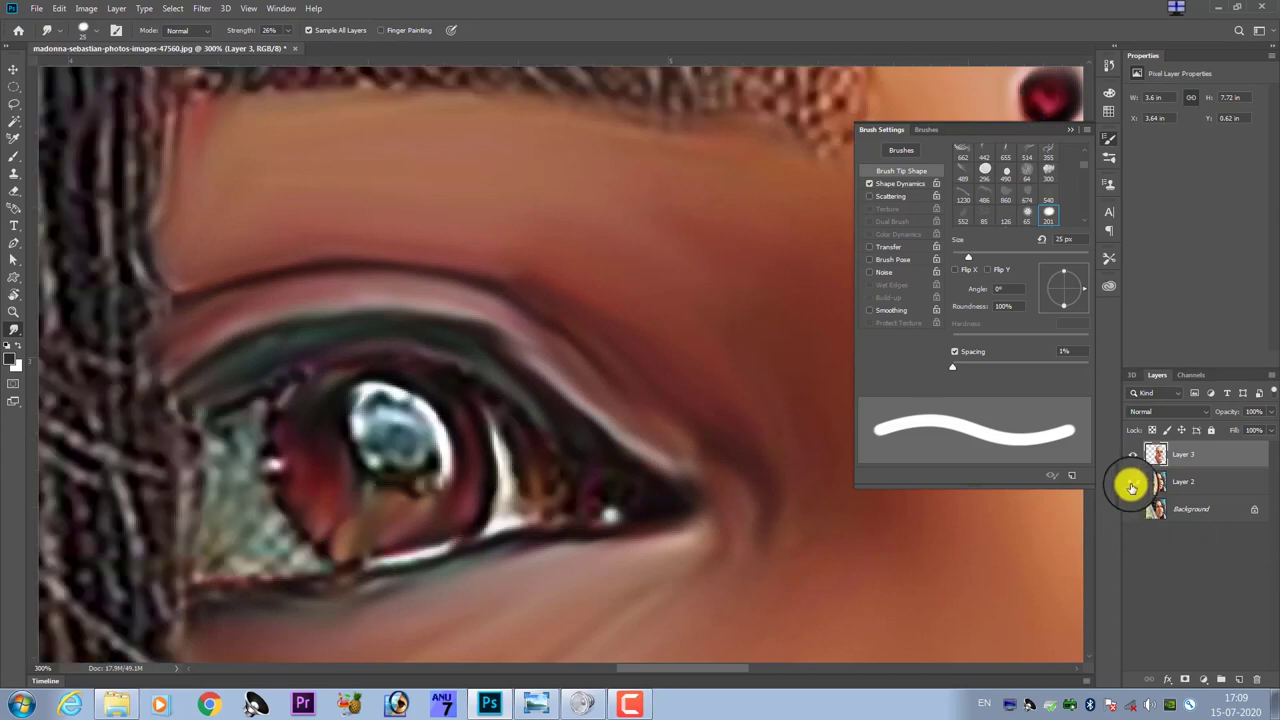
# - Smudge the iris and the dark lash line at the eye corner, ending with a 35 px brush
pyautogui.moveTo(534, 434)
pyautogui.mouseDown()
pyautogui.moveTo(471, 443)
pyautogui.moveTo(480, 472)
pyautogui.moveTo(457, 508)
pyautogui.moveTo(343, 549)
pyautogui.moveTo(300, 520)
pyautogui.moveTo(277, 439)
pyautogui.moveTo(297, 390)
pyautogui.moveTo(229, 443)
pyautogui.moveTo(220, 471)
pyautogui.moveTo(331, 586)
pyautogui.moveTo(209, 586)
pyautogui.moveTo(234, 554)
pyautogui.moveTo(290, 570)
pyautogui.moveTo(223, 563)
pyautogui.moveTo(211, 491)
pyautogui.moveTo(234, 477)
pyautogui.moveTo(354, 500)
pyautogui.moveTo(326, 517)
pyautogui.moveTo(331, 434)
pyautogui.moveTo(370, 397)
pyautogui.moveTo(412, 398)
pyautogui.moveTo(429, 443)
pyautogui.moveTo(408, 426)
pyautogui.moveTo(417, 454)
pyautogui.moveTo(434, 449)
pyautogui.moveTo(437, 466)
pyautogui.moveTo(409, 483)
pyautogui.moveTo(369, 470)
pyautogui.moveTo(369, 457)
pyautogui.moveTo(460, 457)
pyautogui.moveTo(471, 480)
pyautogui.moveTo(499, 474)
pyautogui.moveTo(500, 503)
pyautogui.moveTo(503, 443)
pyautogui.moveTo(533, 493)
pyautogui.moveTo(517, 437)
pyautogui.moveTo(543, 517)
pyautogui.moveTo(560, 489)
pyautogui.mouseUp()
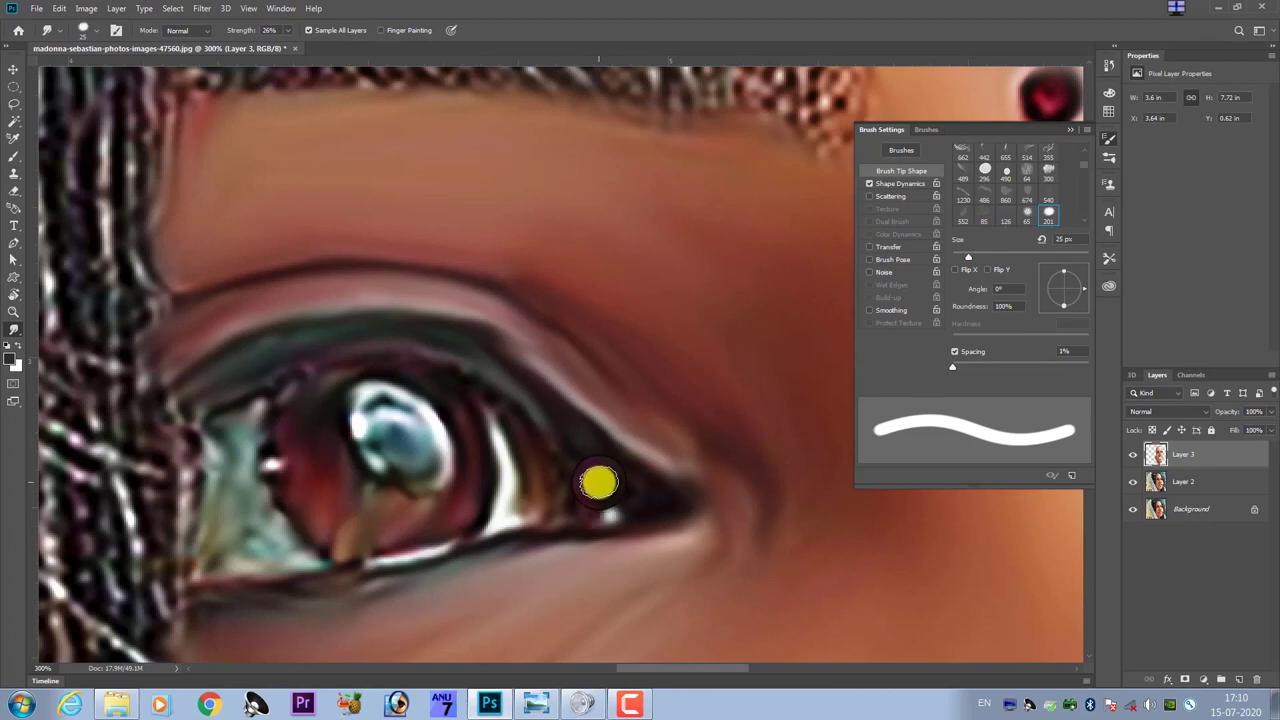
pyautogui.moveTo(658, 506)
pyautogui.mouseDown()
pyautogui.moveTo(631, 523)
pyautogui.moveTo(669, 516)
pyautogui.moveTo(480, 546)
pyautogui.moveTo(354, 597)
pyautogui.moveTo(214, 606)
pyautogui.moveTo(271, 594)
pyautogui.moveTo(234, 594)
pyautogui.moveTo(240, 540)
pyautogui.moveTo(271, 531)
pyautogui.moveTo(246, 529)
pyautogui.moveTo(263, 540)
pyautogui.moveTo(206, 560)
pyautogui.moveTo(266, 537)
pyautogui.mouseUp()
pyautogui.press(']')
pyautogui.press(']')
pyautogui.press('[')
pyautogui.hotkey('ctrl', '-')
# - Move to the right-hand eye and smudge its lower iris and grainy inner corner smooth
pyautogui.moveTo(529, 480); pyautogui.dragTo(296, 470)
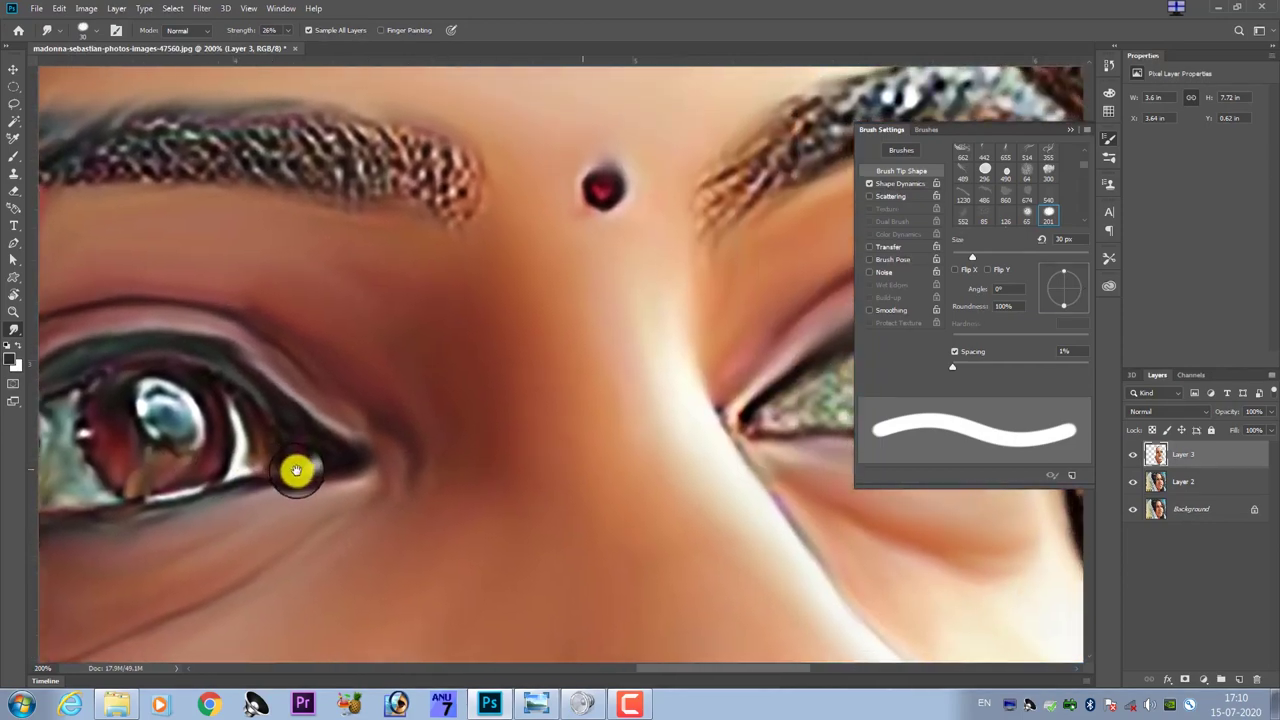
pyautogui.moveTo(431, 470); pyautogui.dragTo(277, 509)
pyautogui.moveTo(669, 505); pyautogui.dragTo(369, 500)
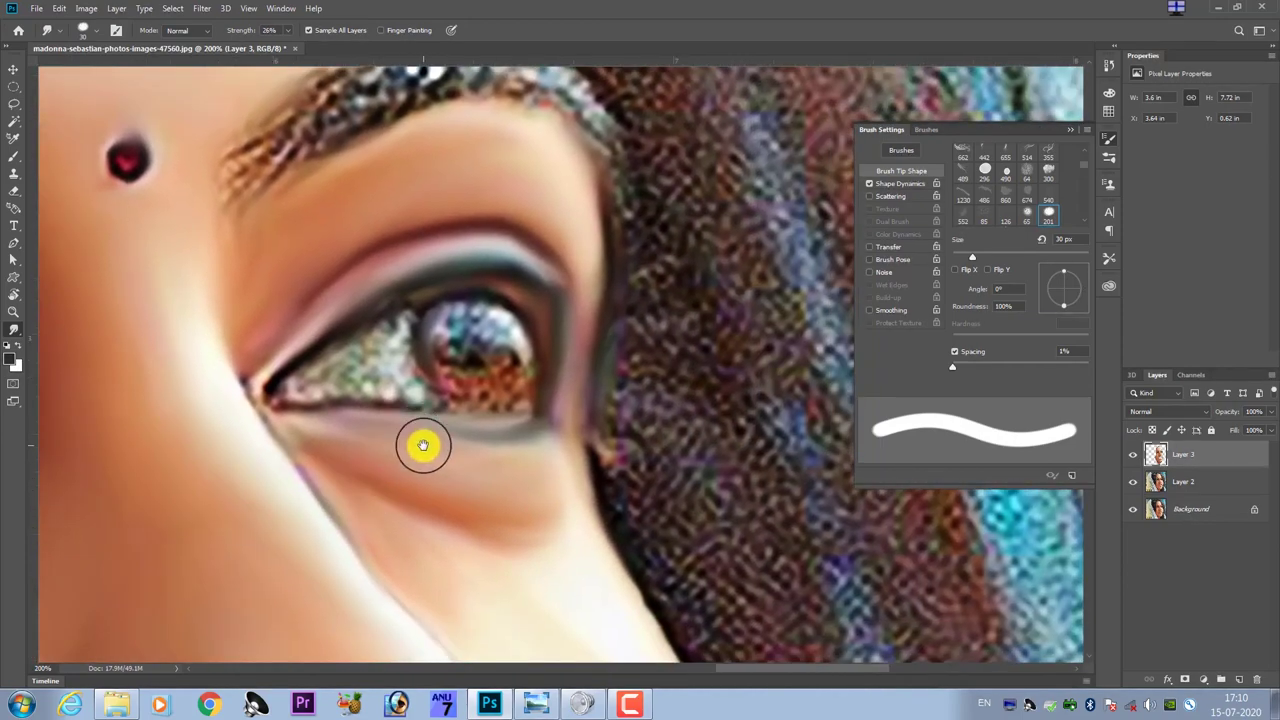
pyautogui.hotkey('ctrl', '+')
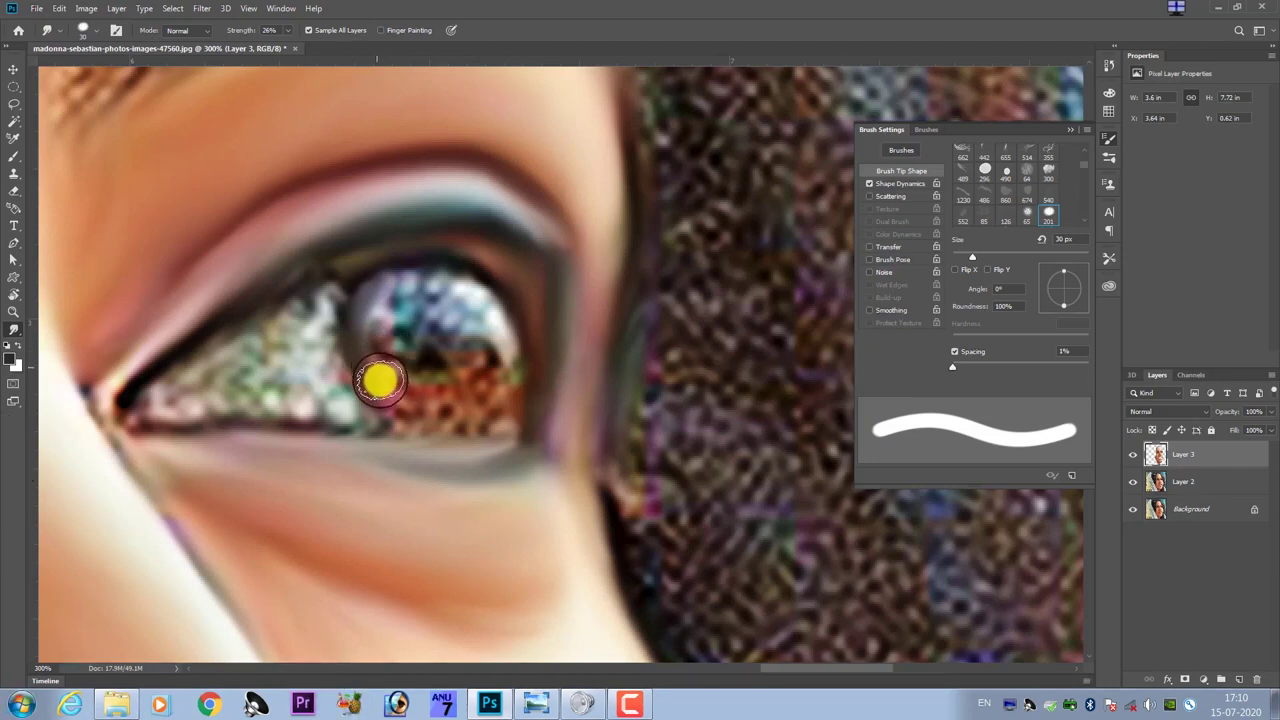
pyautogui.moveTo(393, 390); pyautogui.dragTo(451, 444)
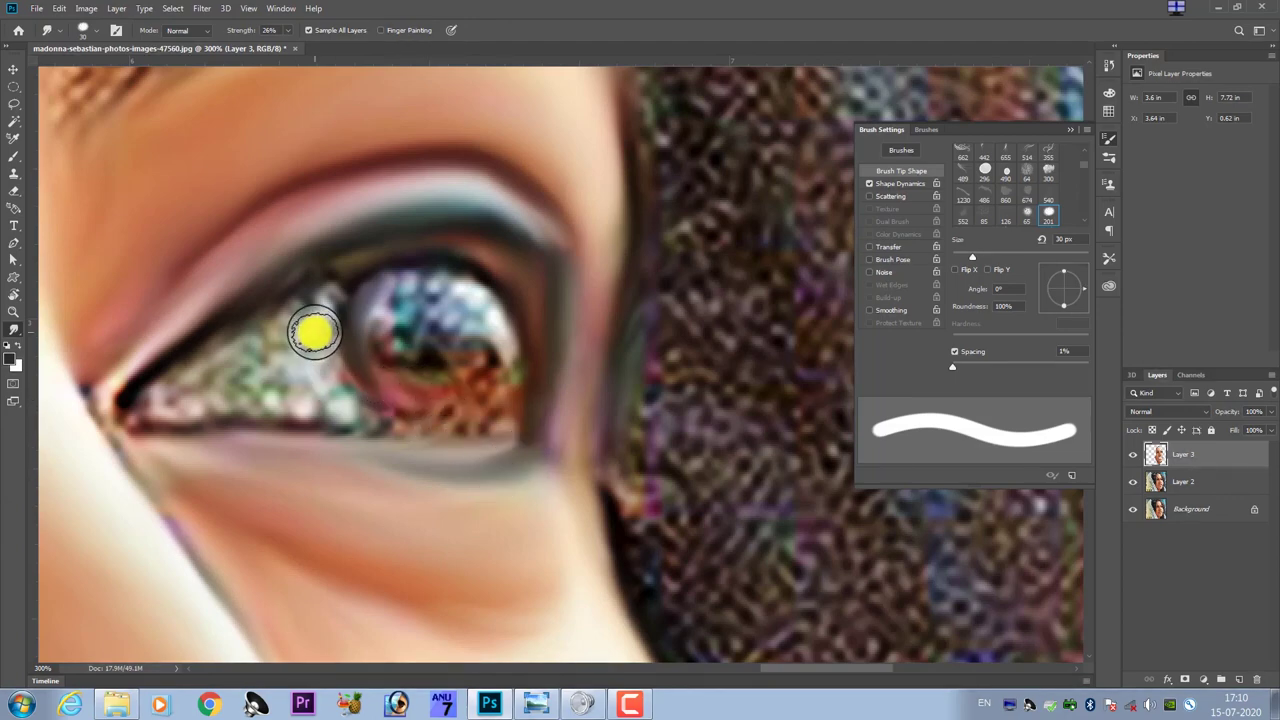
pyautogui.moveTo(314, 329)
pyautogui.mouseDown()
pyautogui.moveTo(306, 343)
pyautogui.moveTo(334, 391)
pyautogui.moveTo(297, 398)
pyautogui.moveTo(243, 354)
pyautogui.moveTo(214, 354)
pyautogui.moveTo(155, 401)
pyautogui.moveTo(251, 397)
pyautogui.moveTo(240, 391)
pyautogui.moveTo(391, 349)
pyautogui.moveTo(285, 375)
pyautogui.moveTo(354, 411)
pyautogui.moveTo(331, 489)
pyautogui.moveTo(266, 426)
pyautogui.moveTo(309, 418)
pyautogui.moveTo(280, 486)
pyautogui.moveTo(391, 457)
pyautogui.moveTo(354, 449)
pyautogui.mouseUp()
pyautogui.hscroll(-3, 354, 449)
pyautogui.scroll(-3, 370, 371)
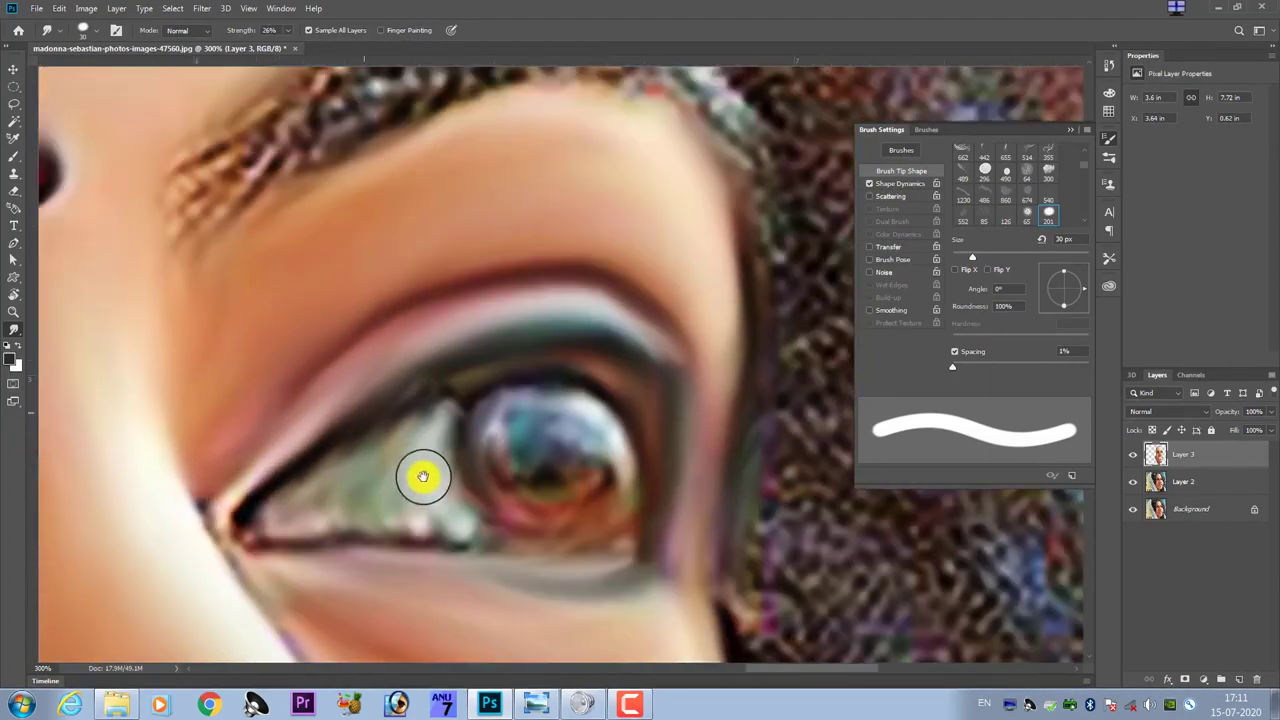
pyautogui.scroll(-2, 409, 474)
pyautogui.scroll(-3, 409, 474)
pyautogui.scroll(2, 478, 521)
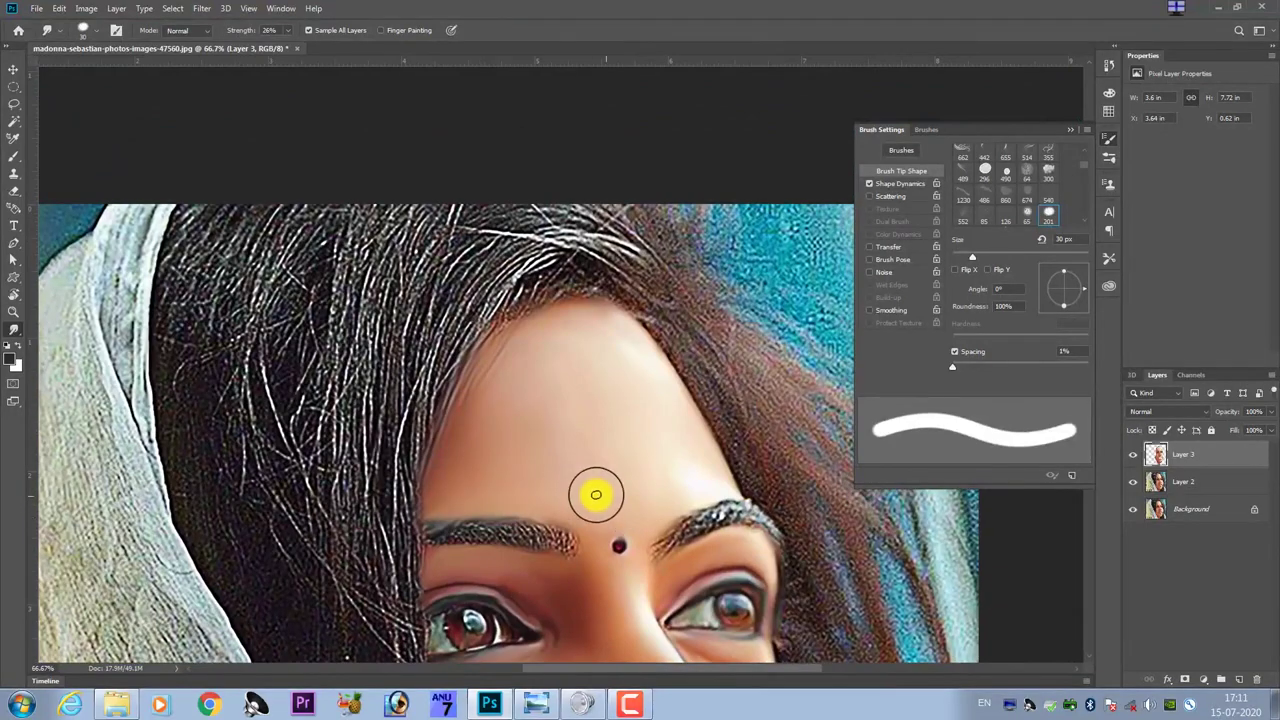
# - Create a new empty Layer 4 and try a bristle brush preset at 67% smudge strength
pyautogui.hotkey('ctrl', 'shift', 'alt', 'n')
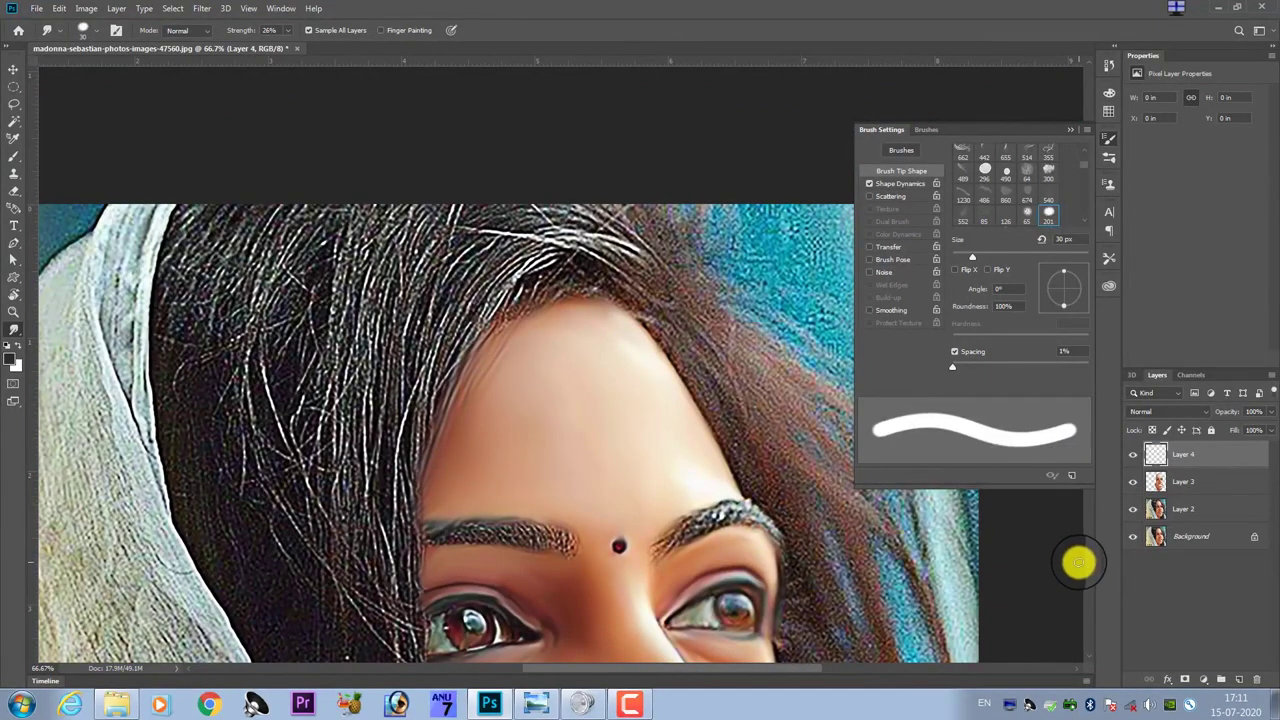
pyautogui.click(86, 30)
pyautogui.scroll(-2, 420, 600)
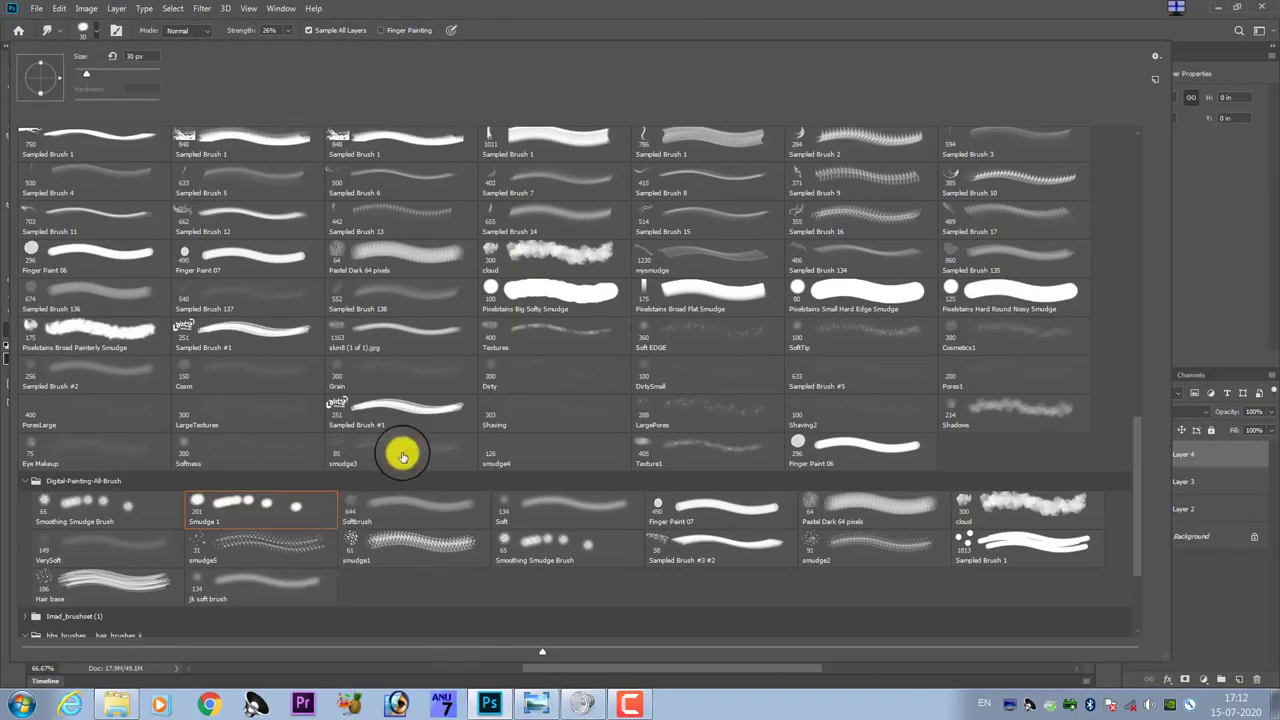
pyautogui.scroll(-3, 405, 420)
pyautogui.scroll(5, 414, 340)
pyautogui.scroll(5, 1071, 386)
pyautogui.scroll(5, 1128, 243)
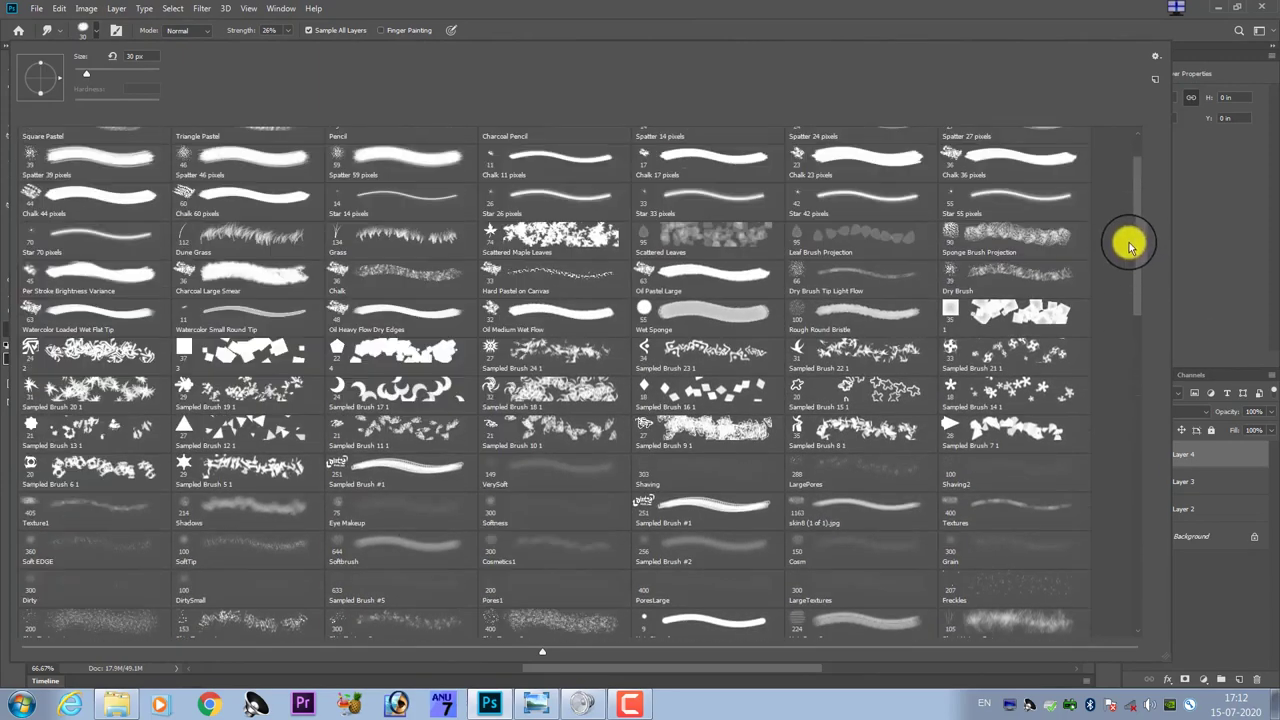
pyautogui.scroll(3, 1130, 168)
pyautogui.moveTo(229, 186); pyautogui.dragTo(388, 332)
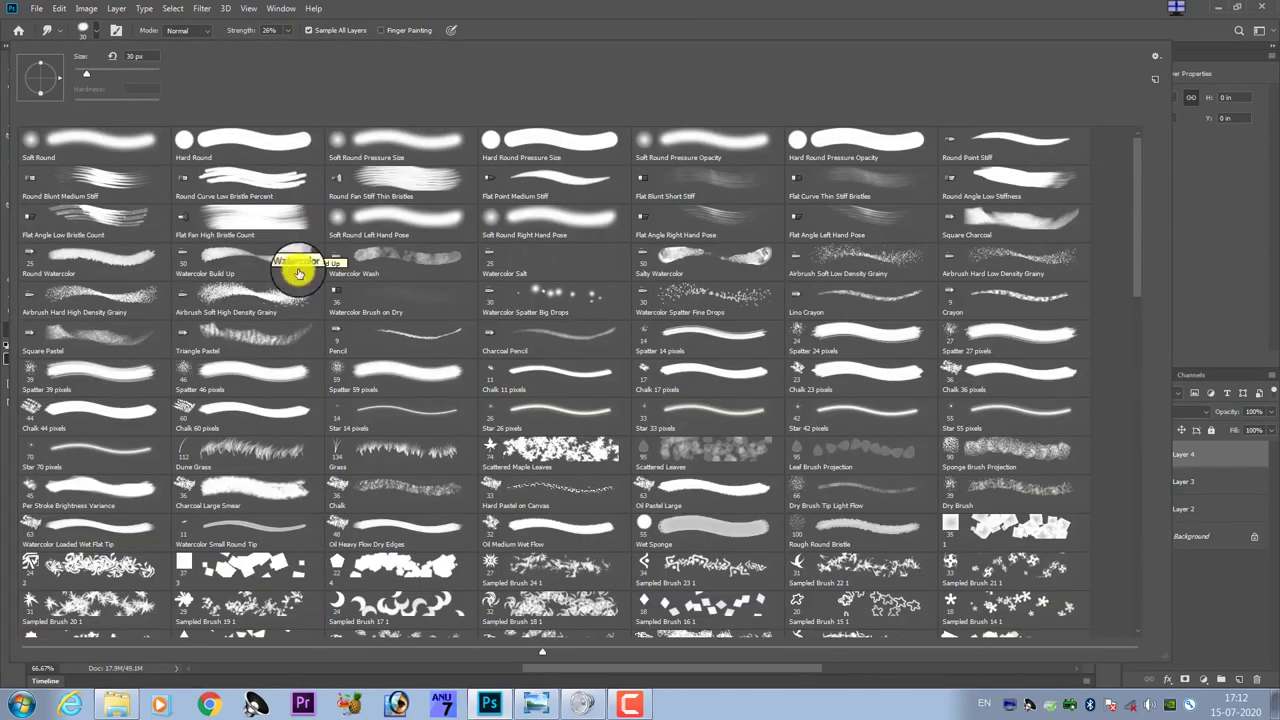
pyautogui.doubleClick(257, 177)
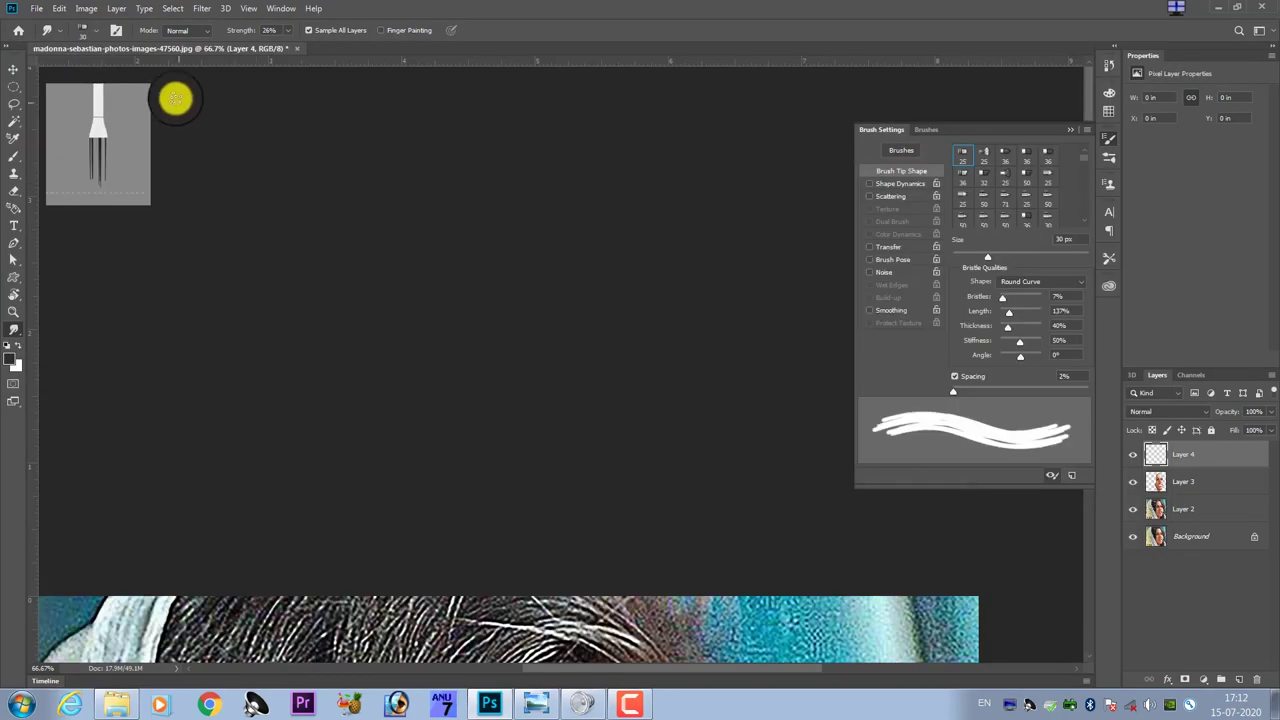
pyautogui.click(893, 185)
pyautogui.click(901, 171)
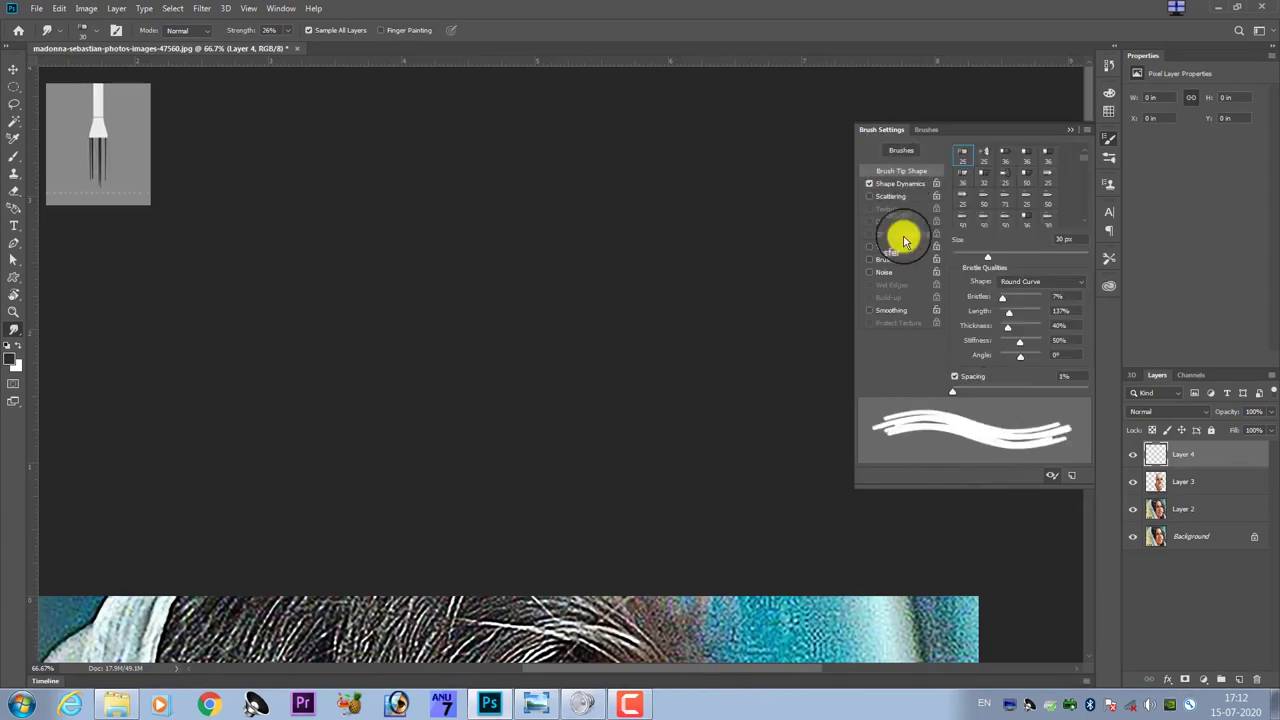
pyautogui.click(900, 184)
pyautogui.moveTo(481, 608); pyautogui.dragTo(480, 266)
pyautogui.moveTo(287, 30)
pyautogui.mouseDown()
pyautogui.moveTo(475, 212)
pyautogui.moveTo(543, 194)
pyautogui.moveTo(531, 200)
pyautogui.moveTo(623, 309)
pyautogui.moveTo(571, 266)
pyautogui.mouseUp()
# - Switch to Sampled Brush 1 with pen-pressure size, 1% spacing and 30 px size
pyautogui.click(83, 30)
pyautogui.scroll(-5, 1114, 494)
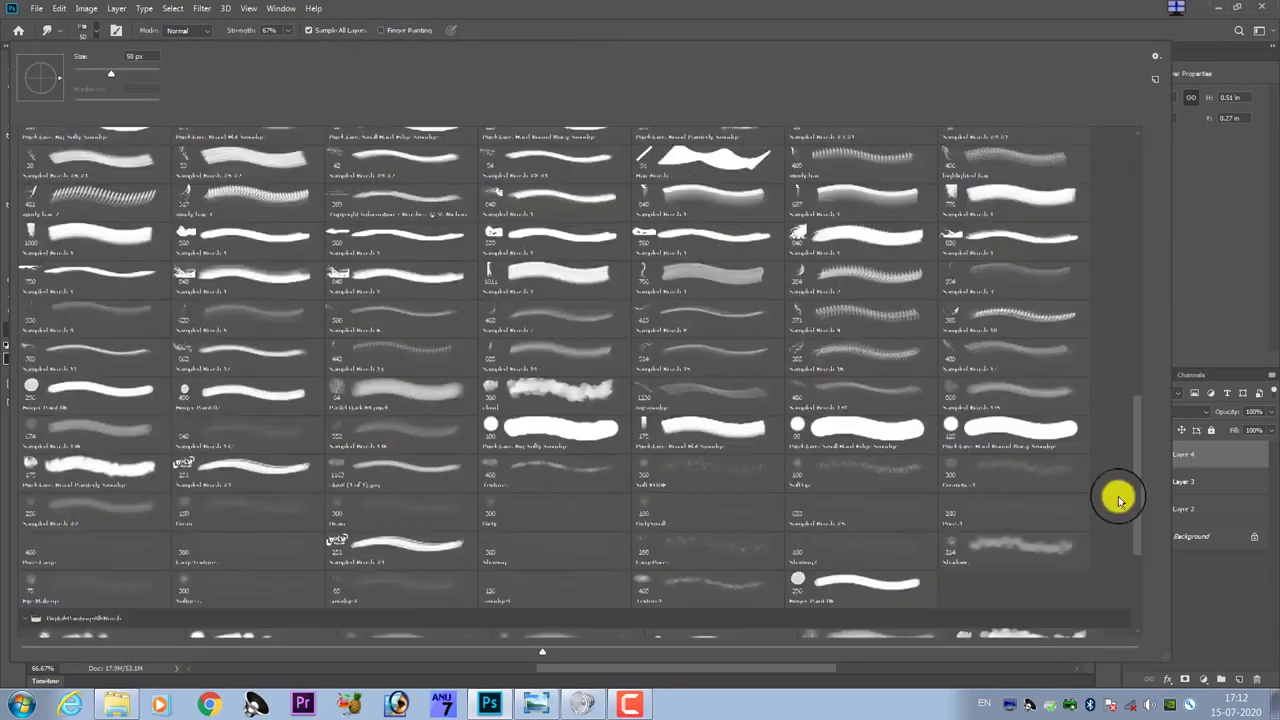
pyautogui.scroll(-5, 1114, 563)
pyautogui.click(1014, 381)
pyautogui.press('Return')
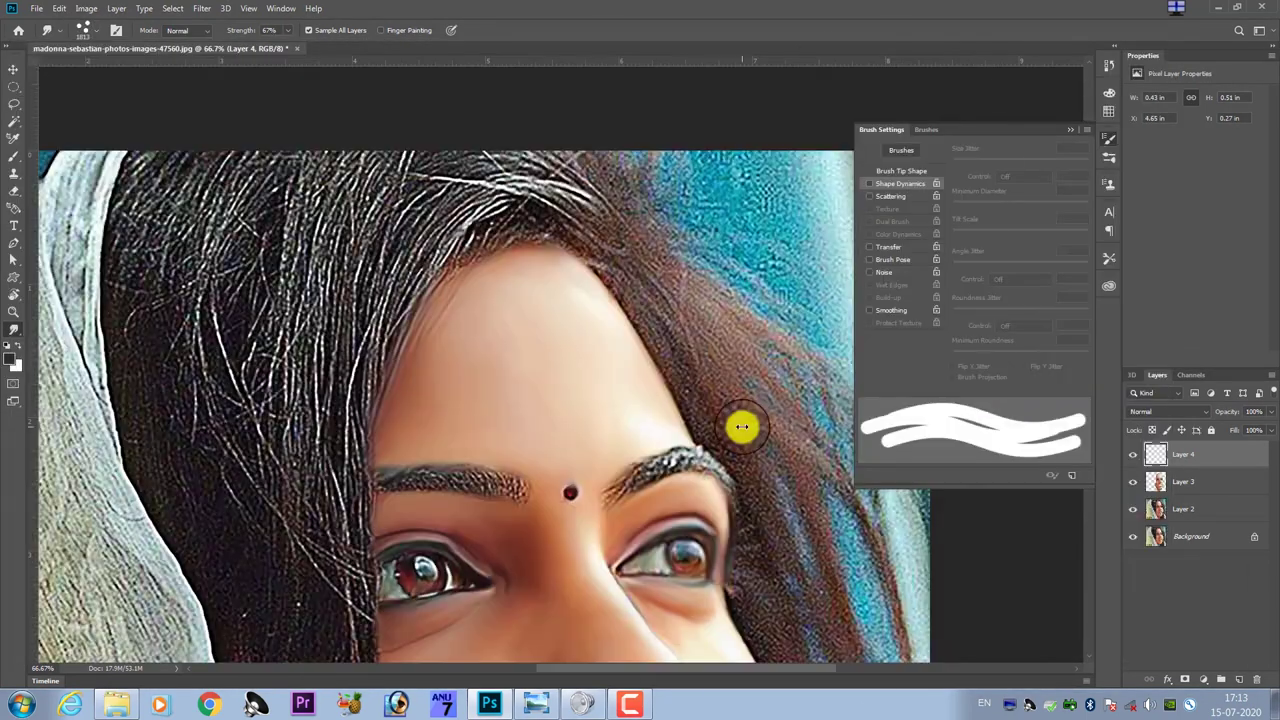
pyautogui.click(886, 183)
pyautogui.click(1020, 176)
pyautogui.click(1014, 214)
pyautogui.click(922, 172)
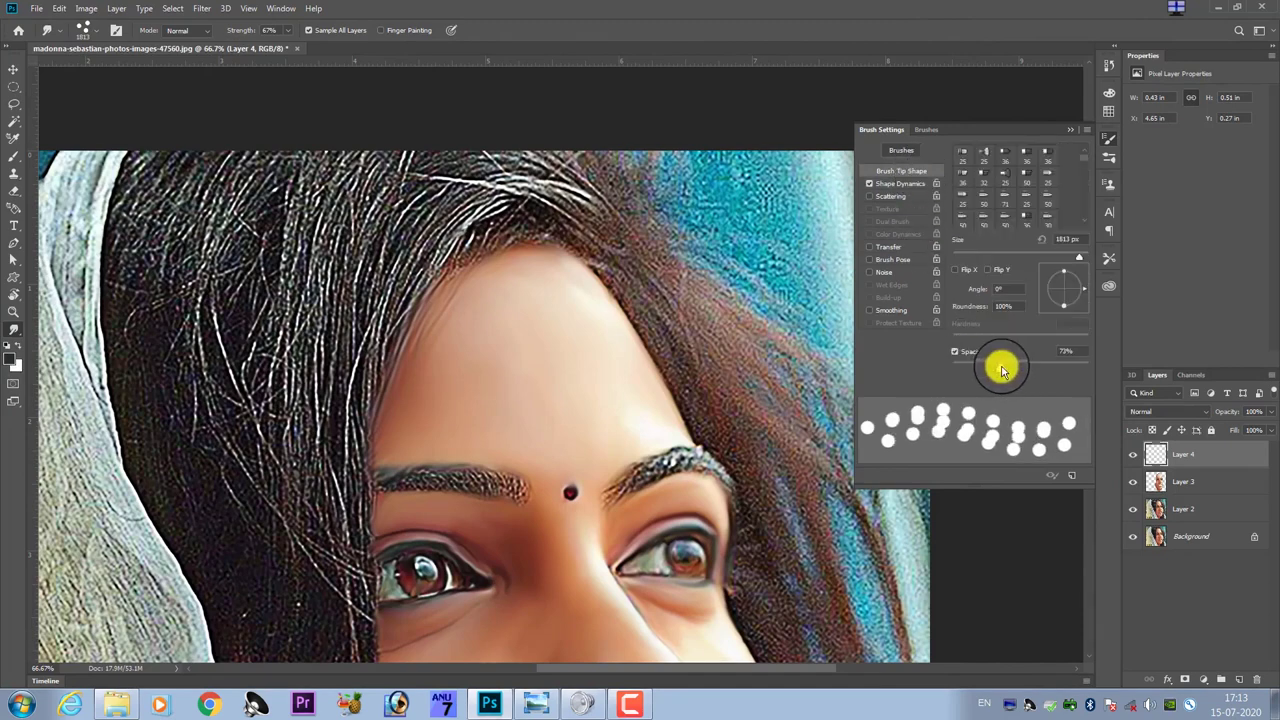
pyautogui.moveTo(994, 363); pyautogui.dragTo(951, 366)
pyautogui.press('[')
pyautogui.press('[')
pyautogui.press('[')
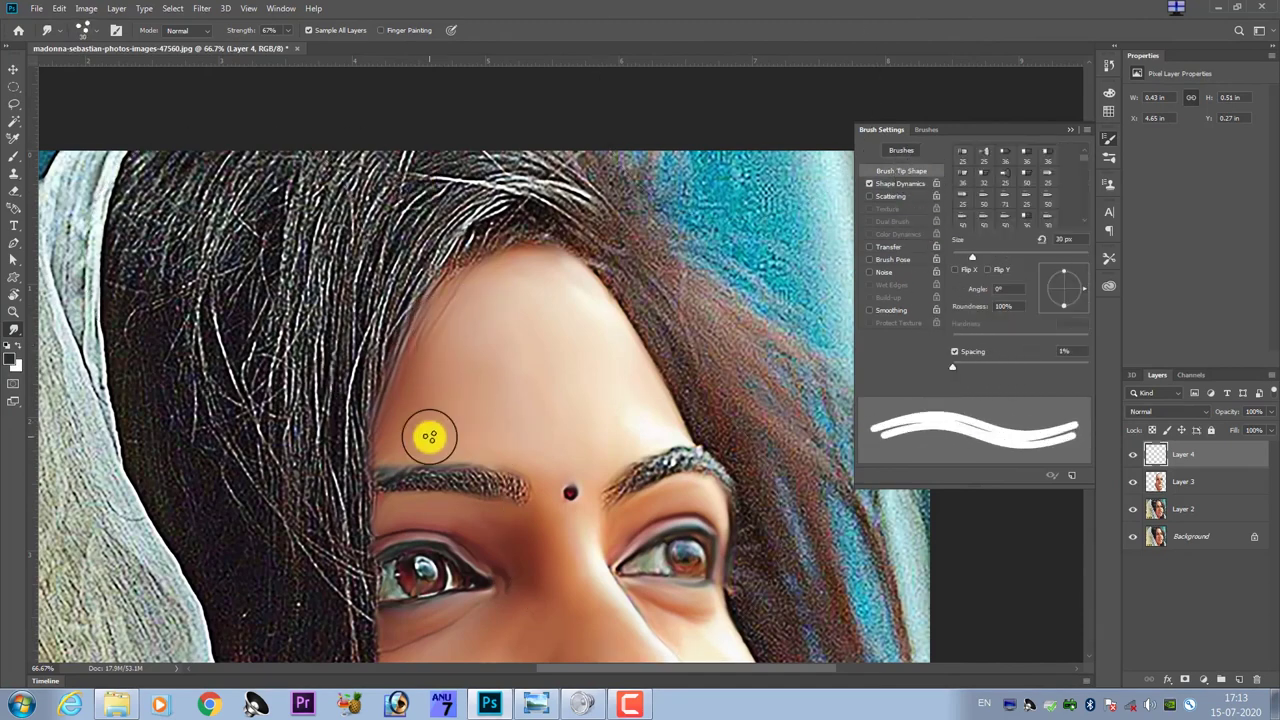
pyautogui.moveTo(629, 705); pyautogui.dragTo(636, 585)
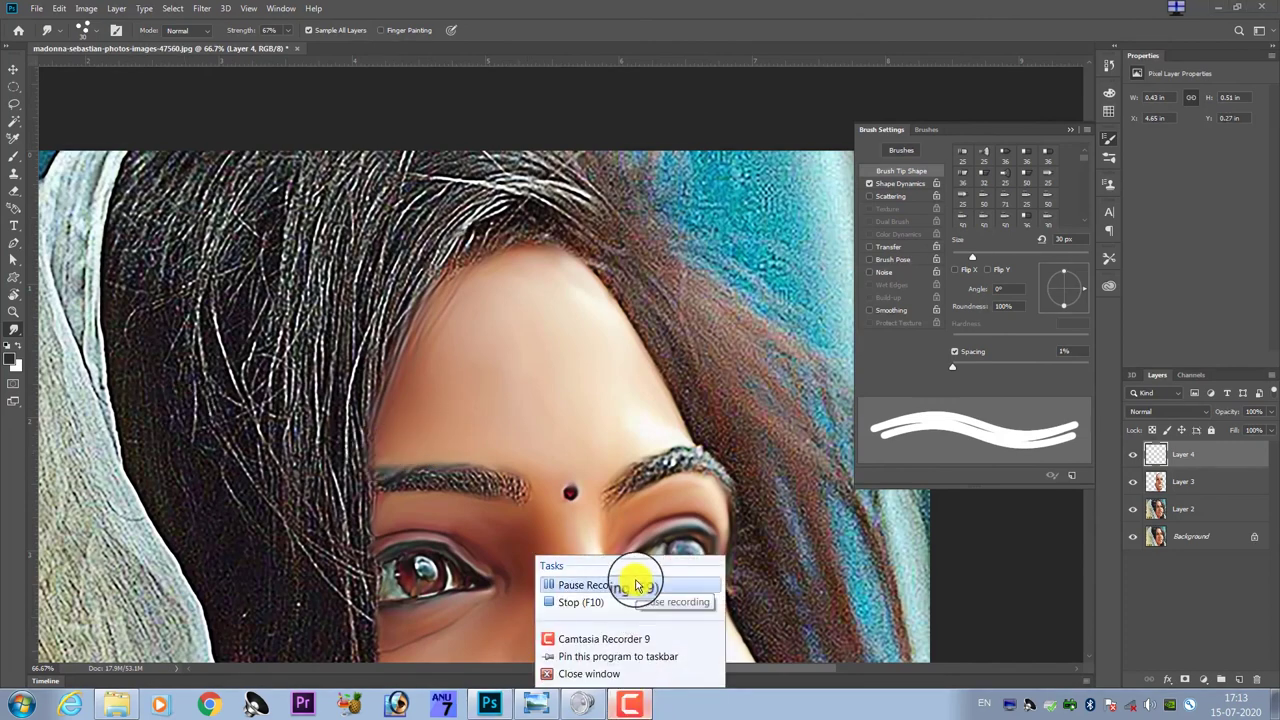
pyautogui.click(663, 586)
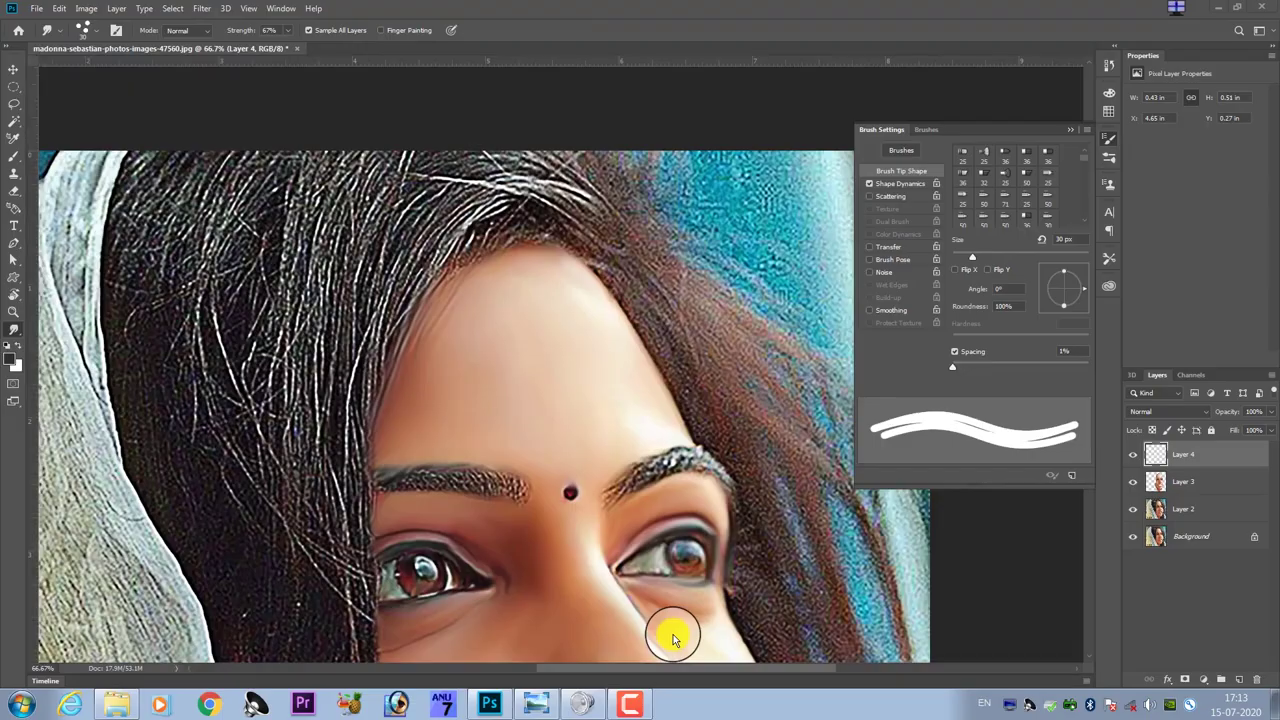
pyautogui.scroll(3, 672, 637)
# - Reselect Sampled Brush 1 from the digital painting set with pen-pressure shape dynamics
pyautogui.click(86, 29)
pyautogui.click(1025, 404)
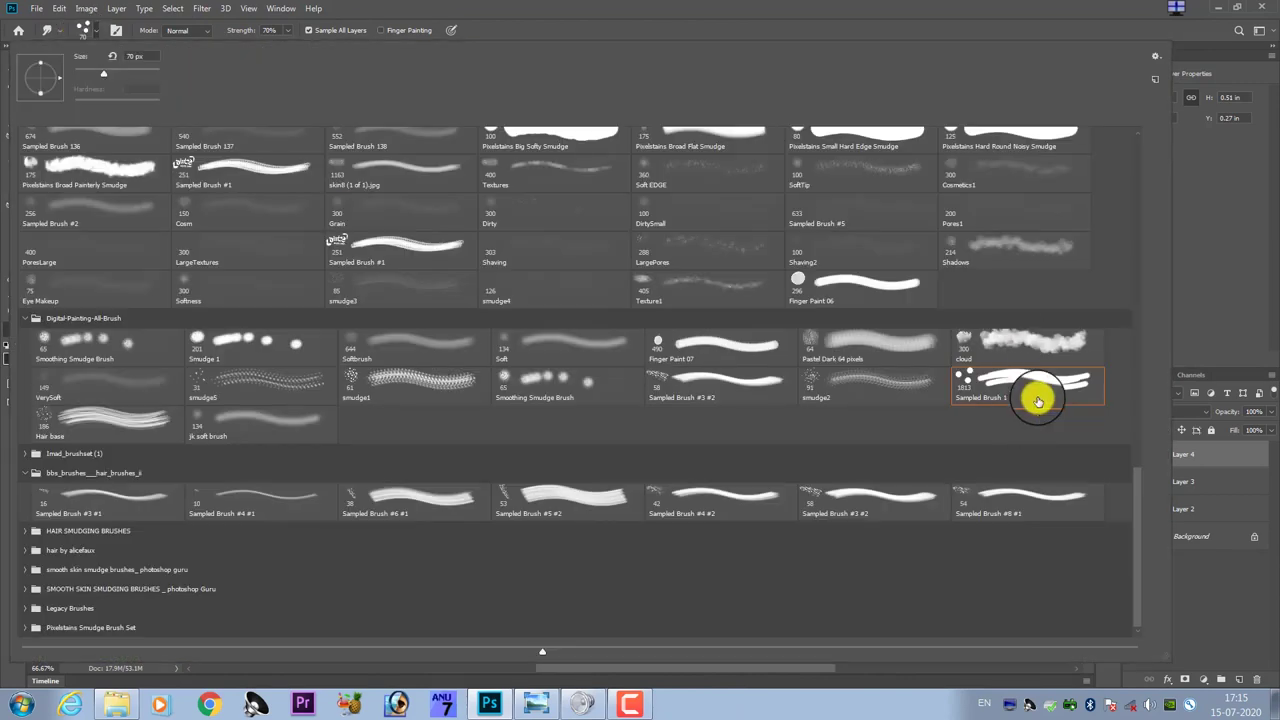
pyautogui.doubleClick(1038, 400)
pyautogui.click(900, 183)
pyautogui.click(1030, 177)
pyautogui.click(1020, 209)
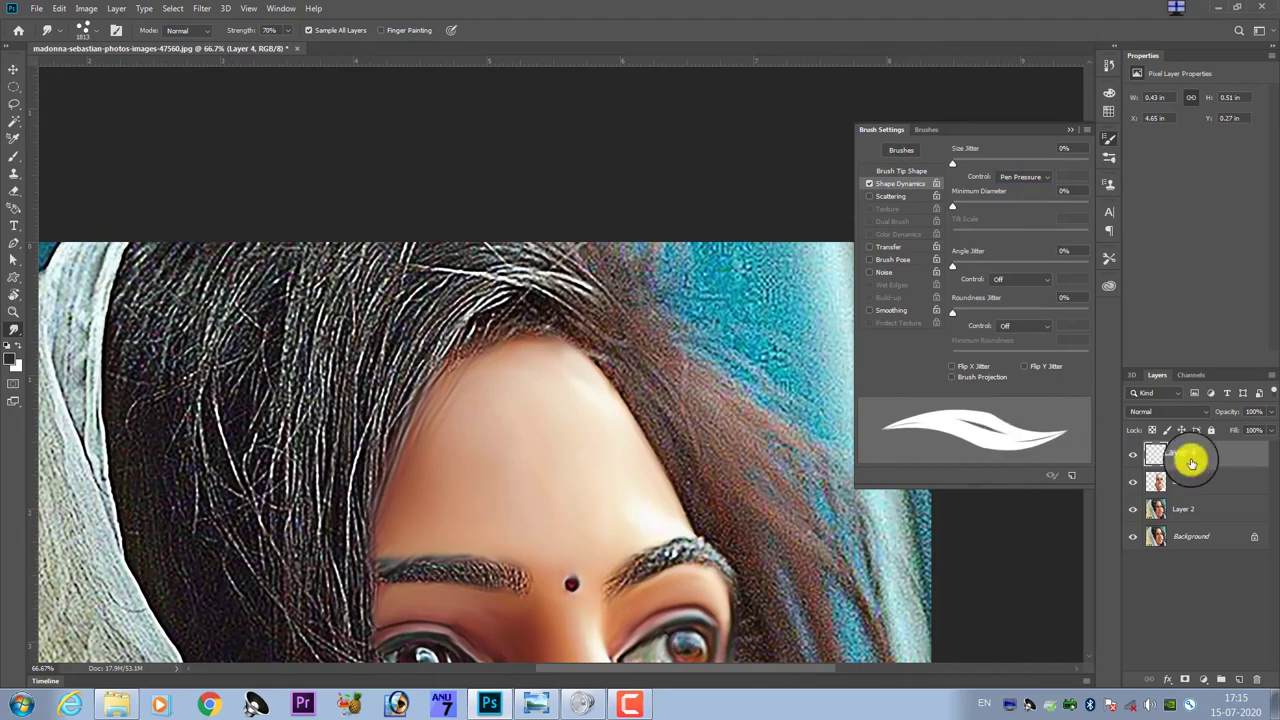
pyautogui.click(1070, 130)
# - Smudge grey streaks across the top of the head, rotating the view about 41 degrees
pyautogui.scroll(1, 866, 171)
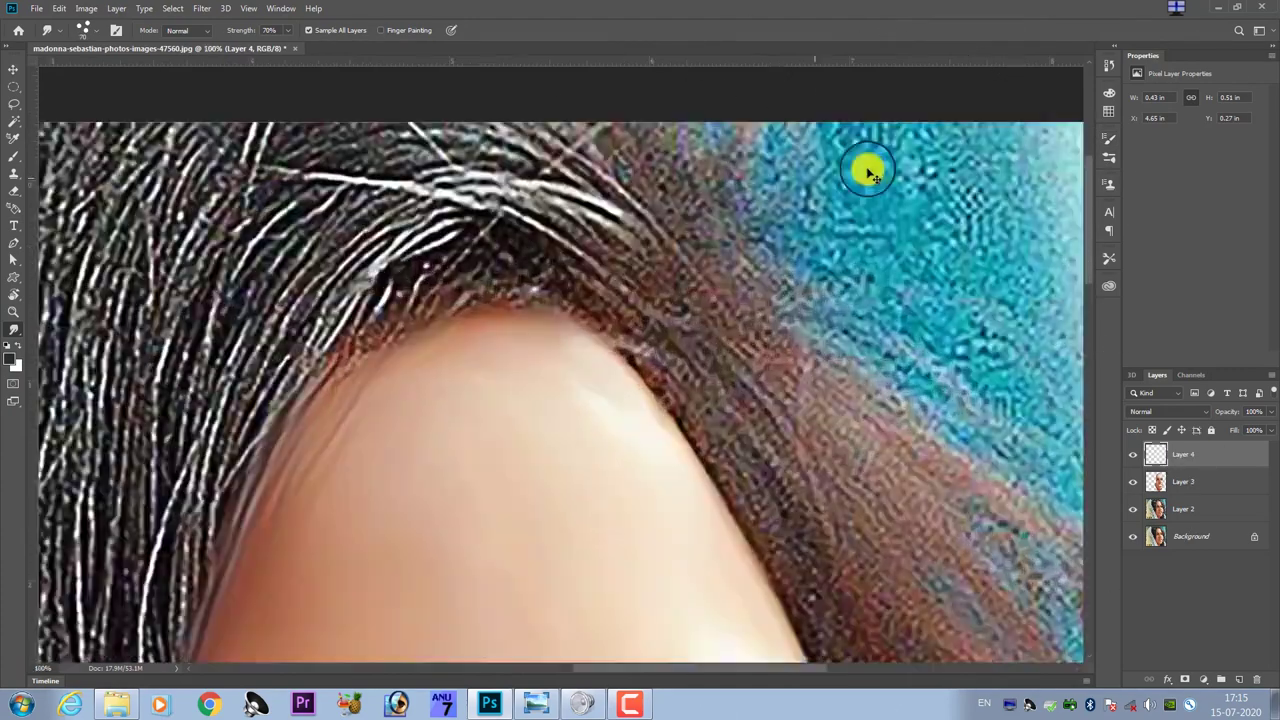
pyautogui.scroll(1, 857, 311)
pyautogui.moveTo(765, 380)
pyautogui.mouseDown()
pyautogui.moveTo(609, 314)
pyautogui.moveTo(500, 298)
pyautogui.mouseUp()
pyautogui.moveTo(752, 262)
pyautogui.mouseDown()
pyautogui.moveTo(609, 343)
pyautogui.moveTo(434, 249)
pyautogui.moveTo(534, 200)
pyautogui.moveTo(760, 343)
pyautogui.moveTo(220, 369)
pyautogui.moveTo(563, 329)
pyautogui.moveTo(346, 380)
pyautogui.moveTo(191, 574)
pyautogui.mouseUp()
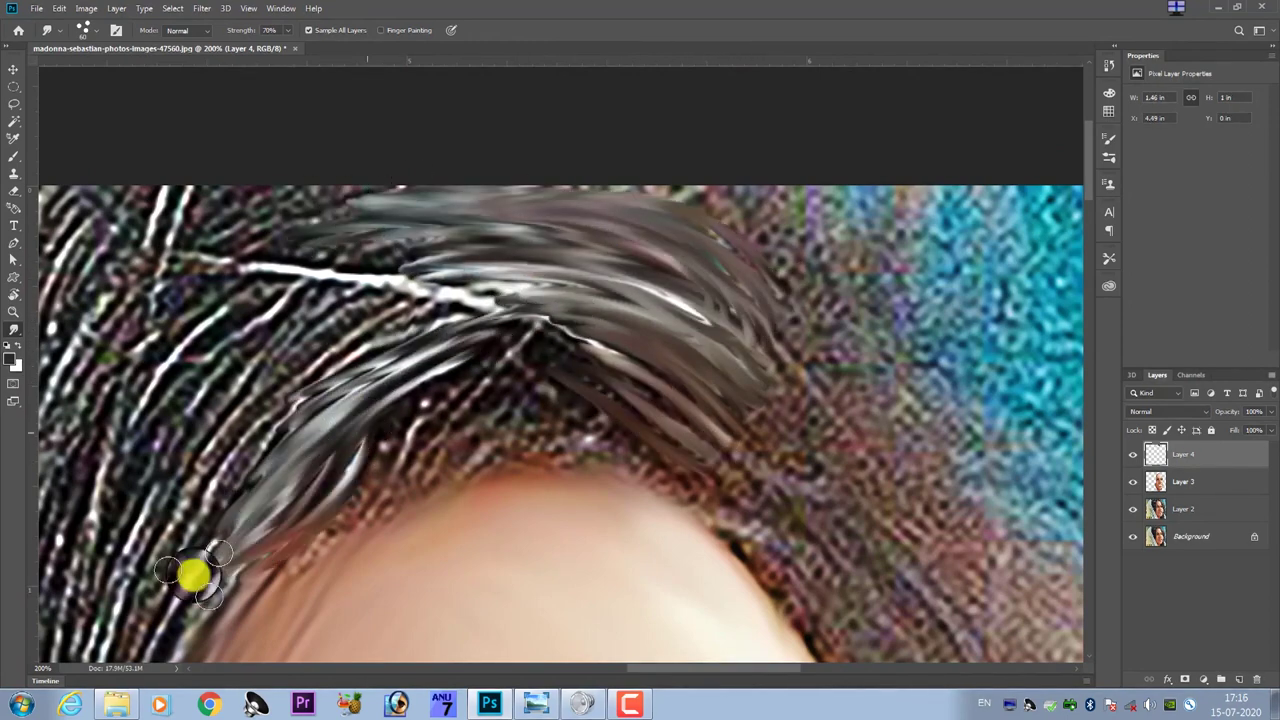
pyautogui.hscroll(-2, 191, 574)
pyautogui.moveTo(560, 390)
pyautogui.mouseDown()
pyautogui.moveTo(791, 300)
pyautogui.moveTo(883, 423)
pyautogui.moveTo(880, 395)
pyautogui.moveTo(920, 334)
pyautogui.moveTo(400, 371)
pyautogui.moveTo(514, 286)
pyautogui.moveTo(326, 256)
pyautogui.mouseUp()
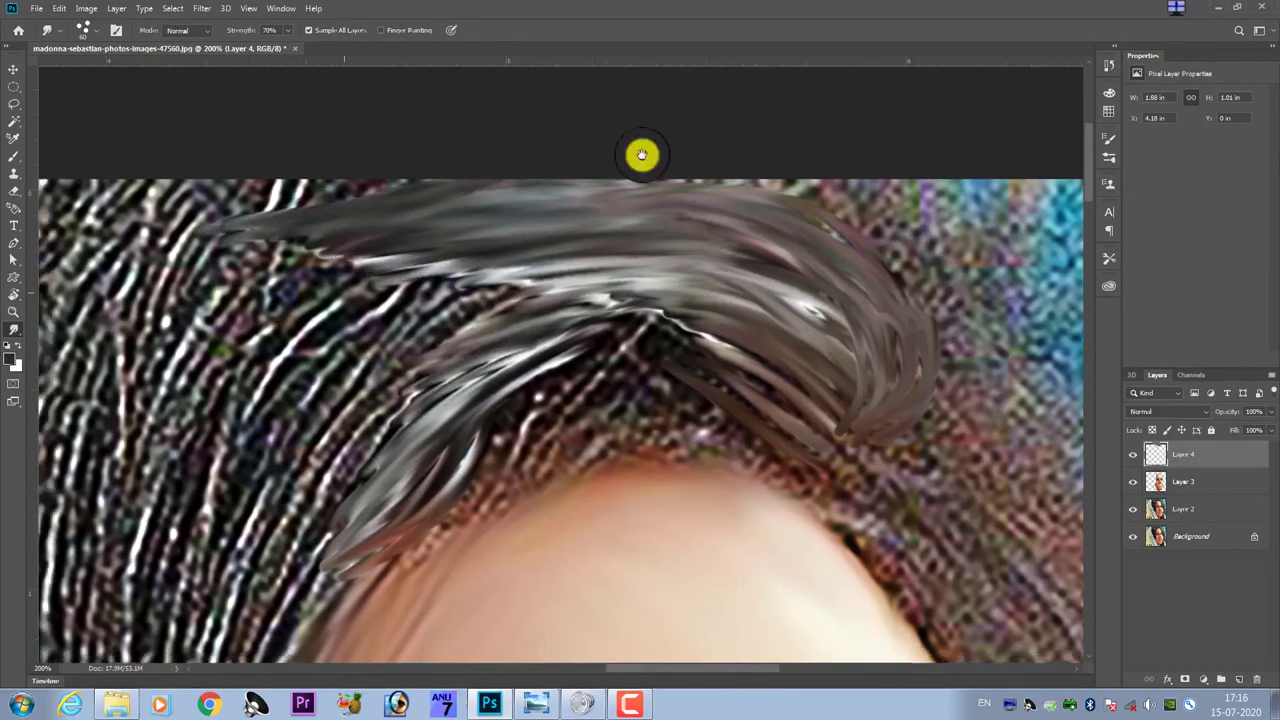
pyautogui.scroll(-3, 469, 423)
pyautogui.hscroll(-5, 469, 423)
pyautogui.press('r')
pyautogui.moveTo(614, 278)
pyautogui.mouseDown()
pyautogui.moveTo(500, 257)
pyautogui.moveTo(83, 290)
pyautogui.mouseUp()
pyautogui.click(16, 310)
pyautogui.click(71, 540)
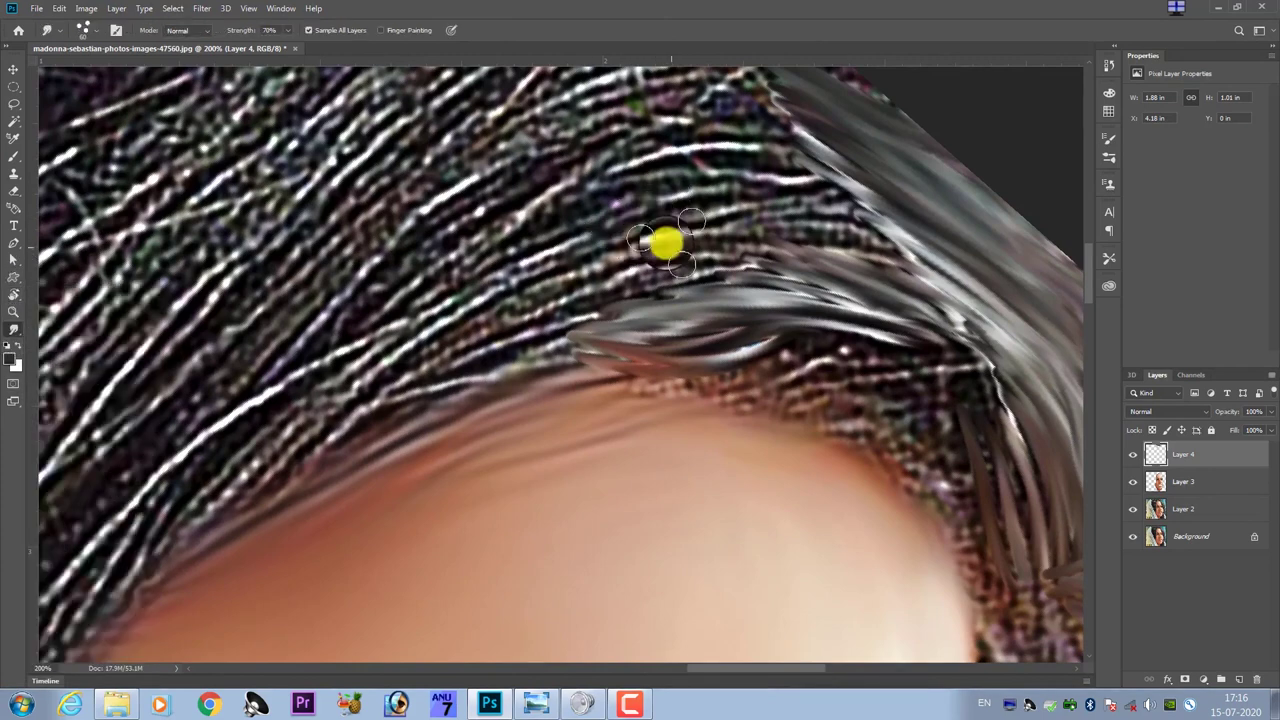
# - Extend the smudged strands along the hair arc and over the forehead, comparing with layers hidden
pyautogui.moveTo(627, 296)
pyautogui.mouseDown()
pyautogui.moveTo(551, 297)
pyautogui.moveTo(937, 251)
pyautogui.moveTo(489, 263)
pyautogui.moveTo(284, 434)
pyautogui.moveTo(463, 371)
pyautogui.moveTo(863, 334)
pyautogui.moveTo(883, 211)
pyautogui.moveTo(428, 272)
pyautogui.moveTo(829, 234)
pyautogui.moveTo(751, 334)
pyautogui.moveTo(820, 440)
pyautogui.moveTo(780, 286)
pyautogui.moveTo(466, 537)
pyautogui.moveTo(666, 317)
pyautogui.moveTo(571, 403)
pyautogui.moveTo(623, 257)
pyautogui.moveTo(640, 294)
pyautogui.moveTo(609, 306)
pyautogui.moveTo(937, 469)
pyautogui.moveTo(954, 343)
pyautogui.moveTo(554, 194)
pyautogui.mouseUp()
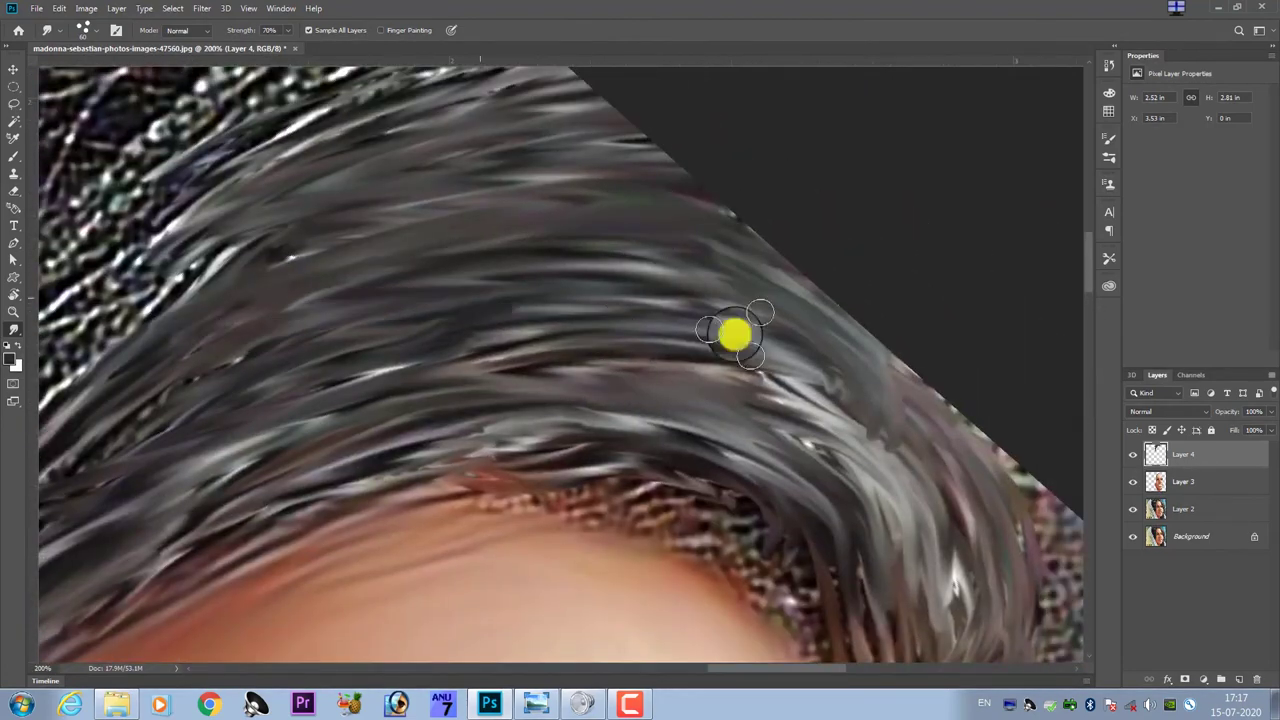
pyautogui.moveTo(734, 334); pyautogui.dragTo(694, 306)
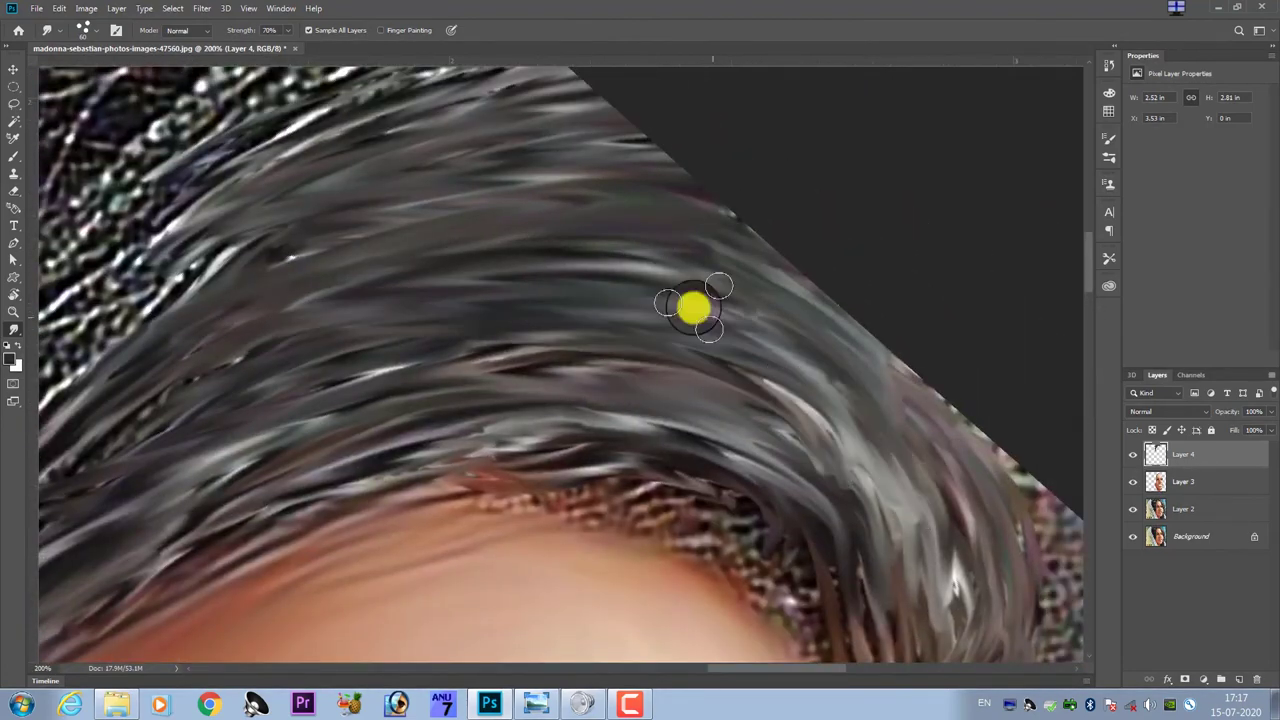
pyautogui.moveTo(675, 380); pyautogui.dragTo(710, 463)
pyautogui.moveTo(670, 392)
pyautogui.mouseDown()
pyautogui.moveTo(580, 314)
pyautogui.moveTo(386, 269)
pyautogui.moveTo(506, 269)
pyautogui.mouseUp()
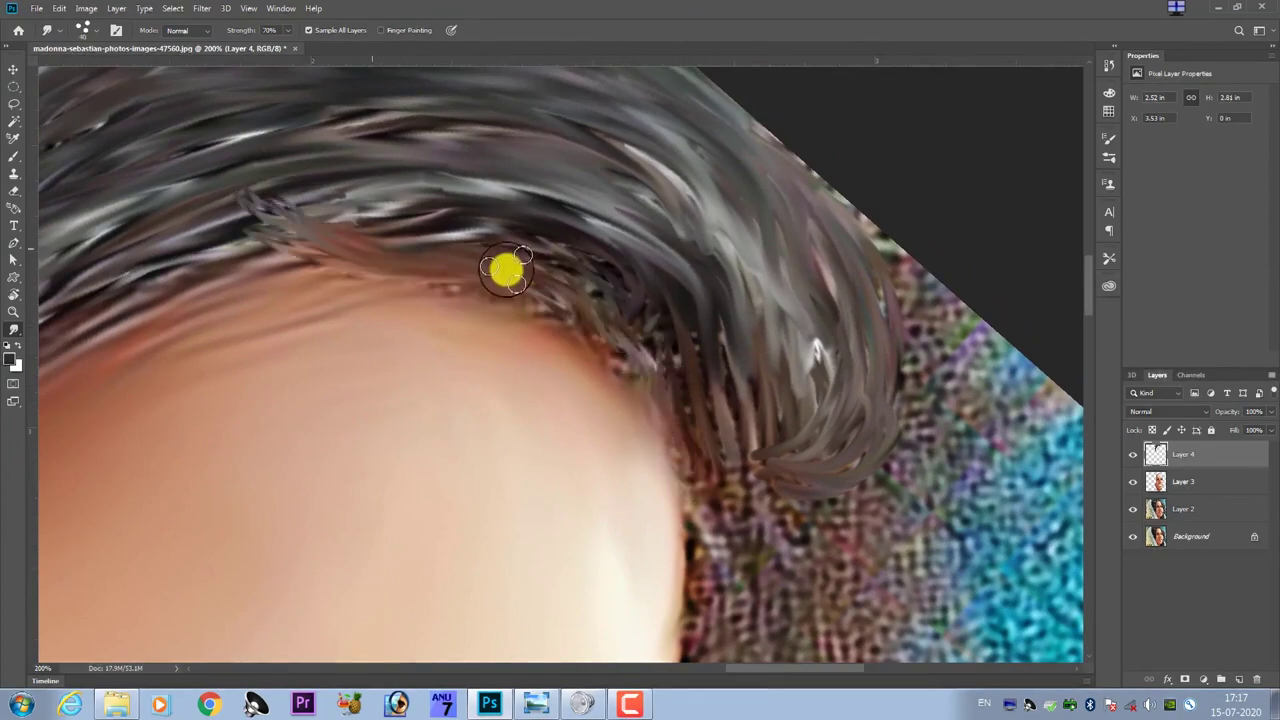
pyautogui.moveTo(1133, 454); pyautogui.dragTo(1133, 509)
pyautogui.click(1133, 509)
pyautogui.keyDown('alt'); pyautogui.click(1131, 454); pyautogui.keyUp('alt')
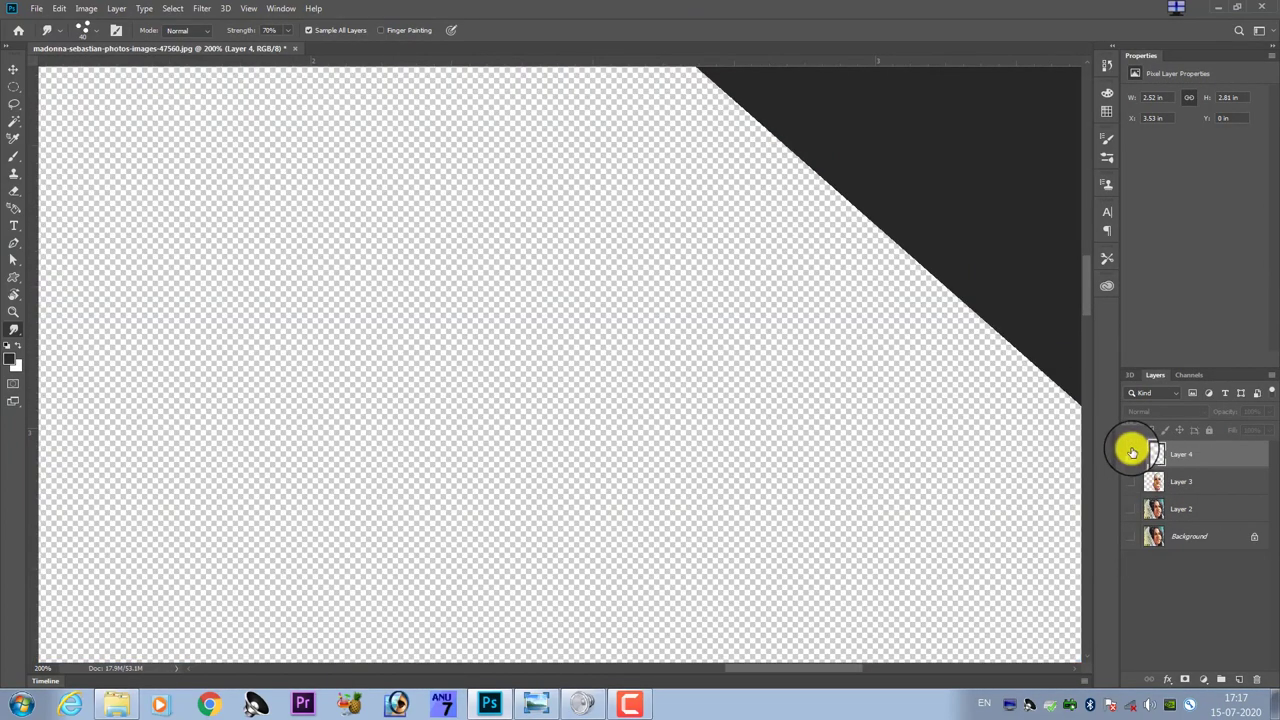
pyautogui.hotkey('ctrl', '-')
pyautogui.hotkey('ctrl', '-')
pyautogui.keyDown('alt'); pyautogui.click(1131, 454); pyautogui.keyUp('alt')
# - Rotate the view back upright and zoom to 100%
pyautogui.press('r')
pyautogui.moveTo(906, 202); pyautogui.dragTo(620, 238)
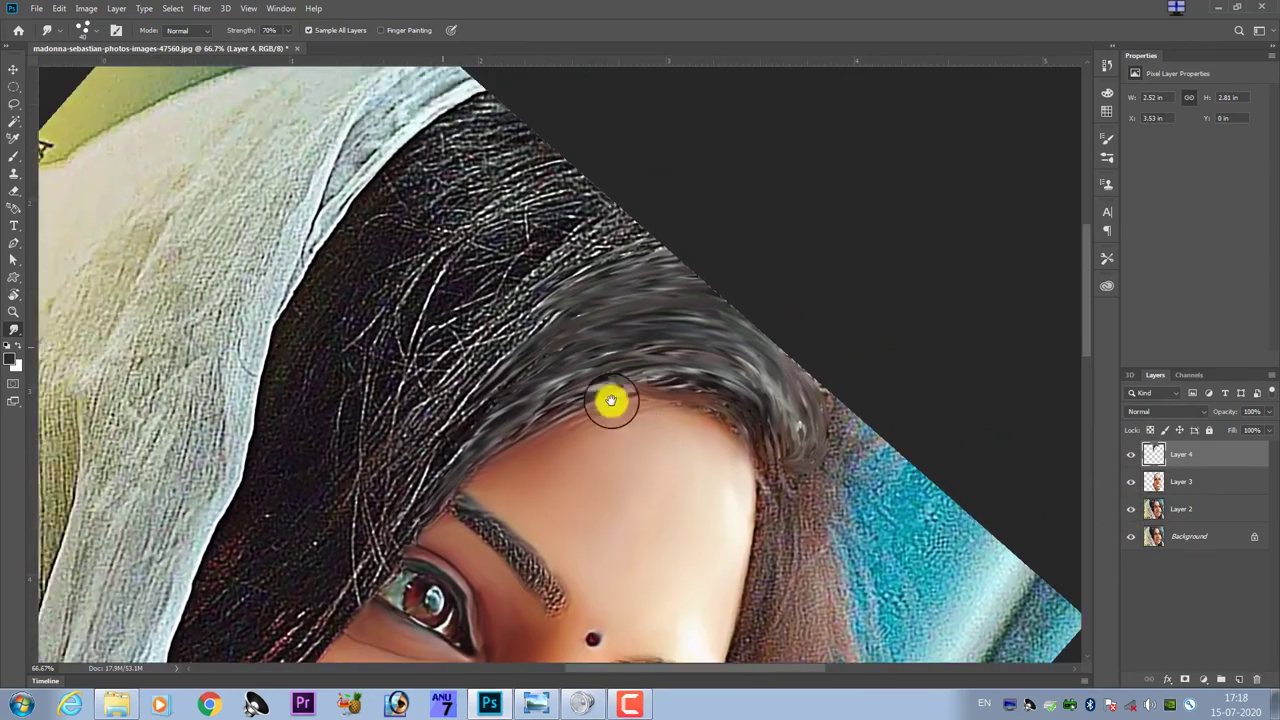
pyautogui.moveTo(521, 300)
pyautogui.mouseDown()
pyautogui.moveTo(476, 339)
pyautogui.moveTo(677, 374)
pyautogui.moveTo(508, 346)
pyautogui.moveTo(723, 406)
pyautogui.moveTo(775, 402)
pyautogui.moveTo(186, 434)
pyautogui.moveTo(357, 386)
pyautogui.moveTo(857, 430)
pyautogui.moveTo(526, 323)
pyautogui.moveTo(689, 220)
pyautogui.moveTo(838, 284)
pyautogui.moveTo(723, 166)
pyautogui.moveTo(743, 297)
pyautogui.moveTo(594, 194)
pyautogui.moveTo(745, 288)
pyautogui.moveTo(700, 214)
pyautogui.moveTo(591, 211)
pyautogui.moveTo(491, 266)
pyautogui.moveTo(214, 266)
pyautogui.moveTo(457, 286)
pyautogui.moveTo(651, 220)
pyautogui.moveTo(809, 346)
pyautogui.moveTo(831, 237)
pyautogui.moveTo(877, 417)
pyautogui.moveTo(526, 166)
pyautogui.moveTo(294, 200)
pyautogui.moveTo(517, 277)
pyautogui.moveTo(946, 306)
pyautogui.moveTo(609, 320)
pyautogui.moveTo(463, 369)
pyautogui.moveTo(523, 359)
pyautogui.moveTo(391, 354)
pyautogui.moveTo(491, 406)
pyautogui.moveTo(760, 411)
pyautogui.moveTo(946, 366)
pyautogui.moveTo(906, 409)
pyautogui.moveTo(771, 351)
pyautogui.moveTo(815, 341)
pyautogui.moveTo(674, 349)
pyautogui.moveTo(574, 400)
pyautogui.moveTo(190, 355)
pyautogui.moveTo(500, 371)
pyautogui.moveTo(317, 349)
pyautogui.moveTo(360, 322)
pyautogui.mouseUp()
pyautogui.hotkey('ctrl', '1')
pyautogui.click(13, 328)
pyautogui.click(94, 406)
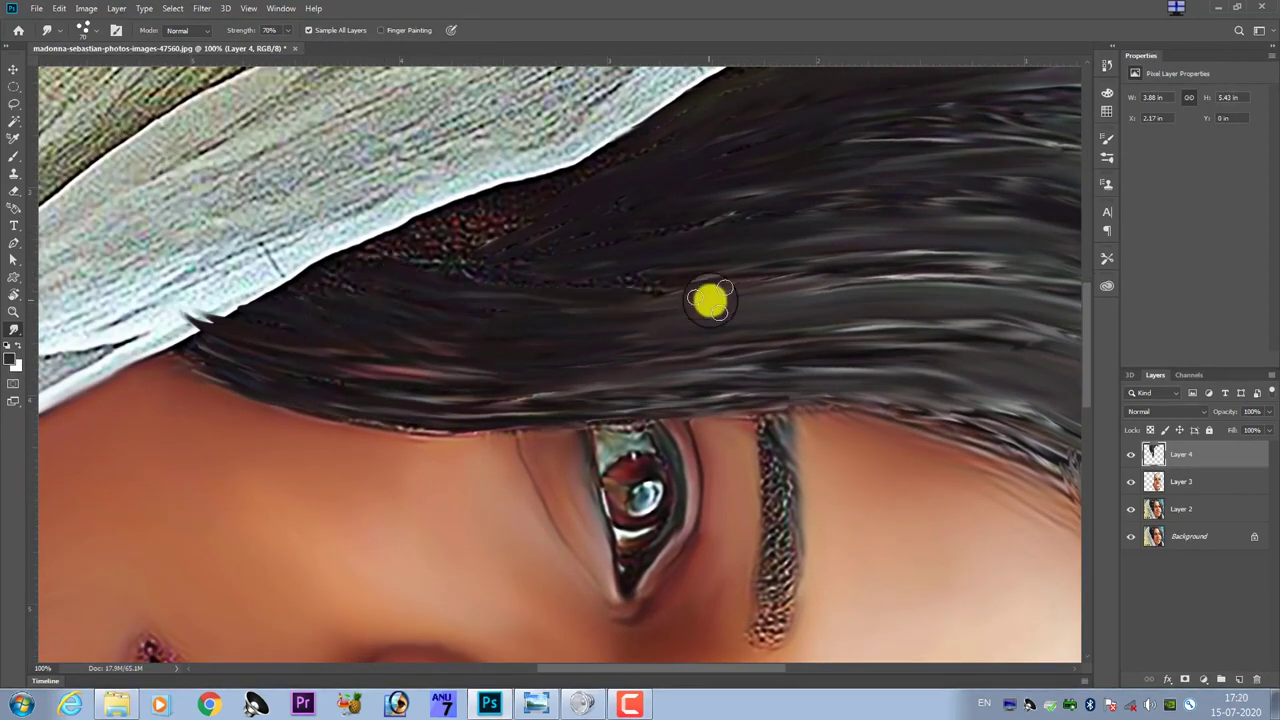
# - Smooth the hair above the eye, then rotate the view nearly upside down
pyautogui.moveTo(700, 245)
pyautogui.mouseDown()
pyautogui.moveTo(489, 349)
pyautogui.moveTo(900, 294)
pyautogui.moveTo(755, 197)
pyautogui.mouseUp()
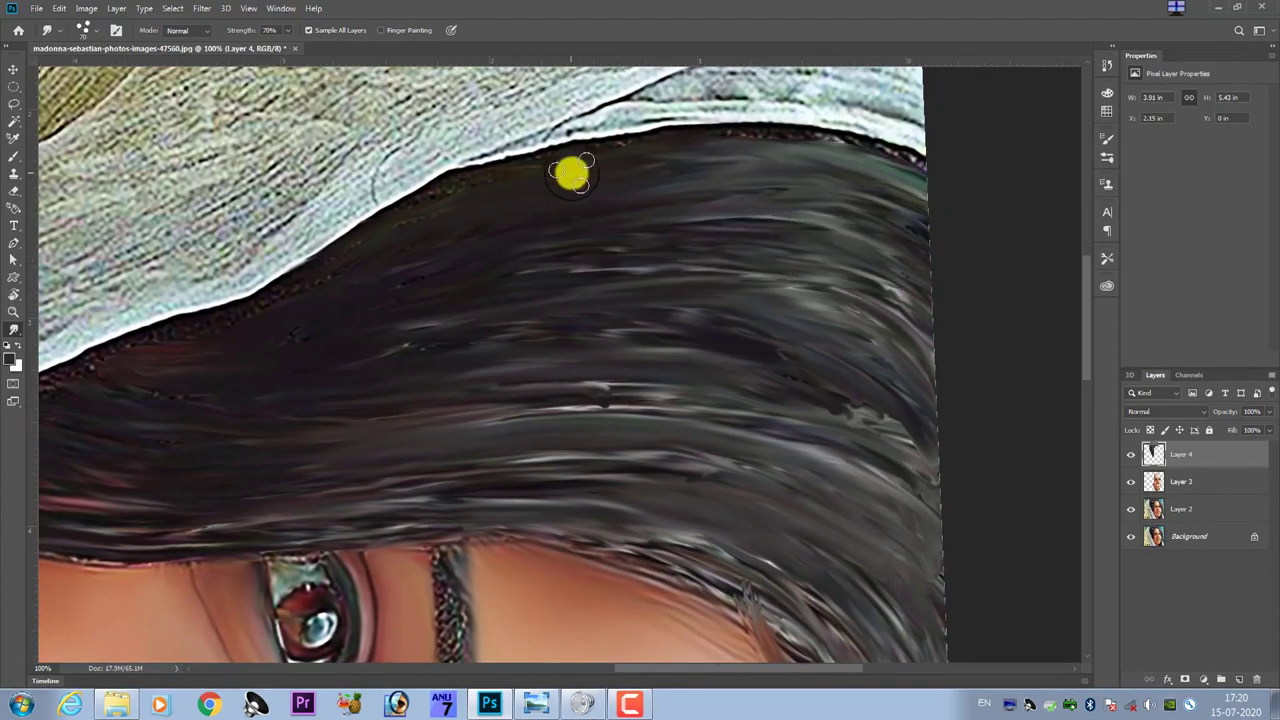
pyautogui.scroll(-3, 450, 300)
pyautogui.hscroll(-3, 960, 420)
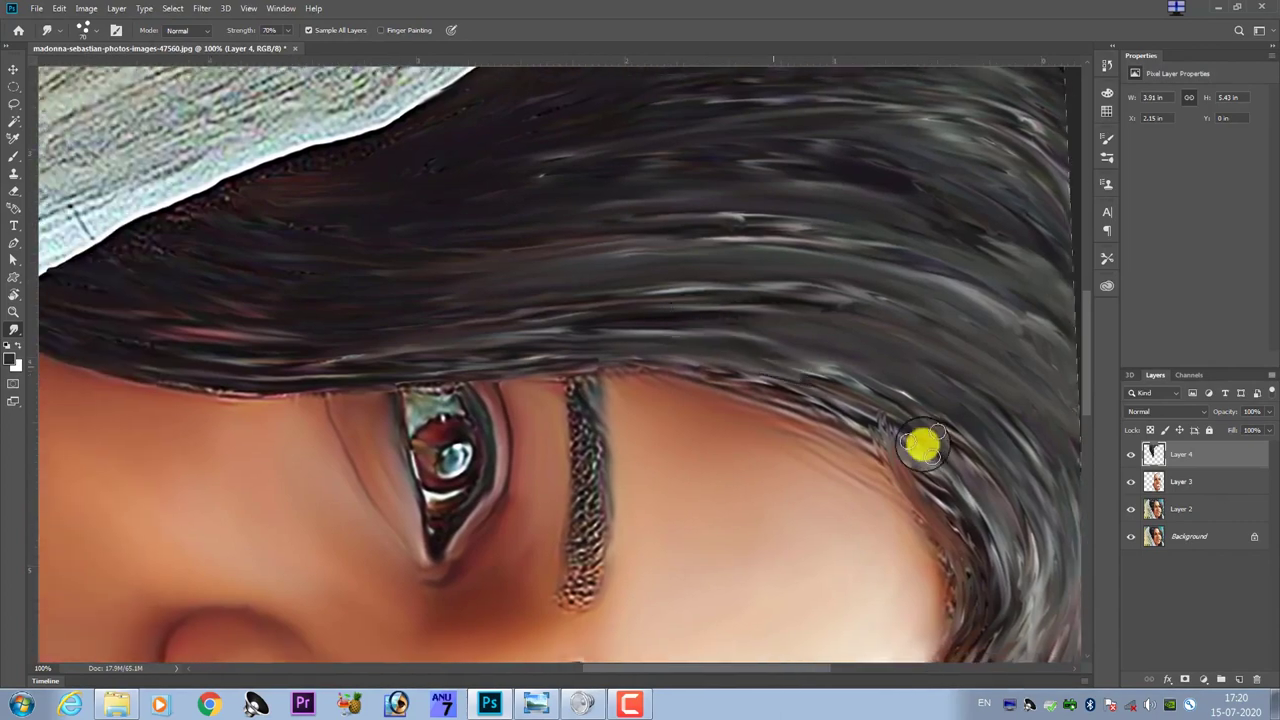
pyautogui.scroll(-4, 850, 380)
pyautogui.hscroll(3, 790, 330)
pyautogui.scroll(-4, 760, 420)
pyautogui.hscroll(-3, 860, 310)
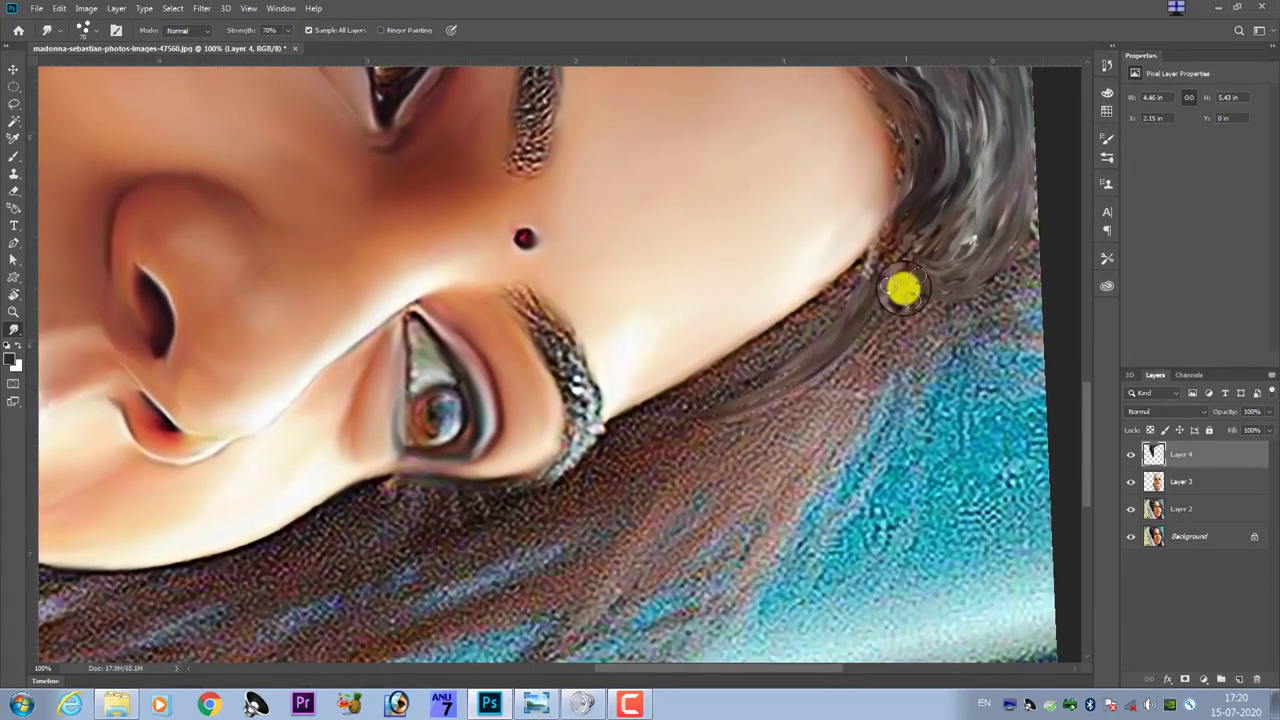
pyautogui.press('r')
pyautogui.moveTo(760, 330)
pyautogui.mouseDown()
pyautogui.moveTo(651, 349)
pyautogui.moveTo(580, 383)
pyautogui.mouseUp()
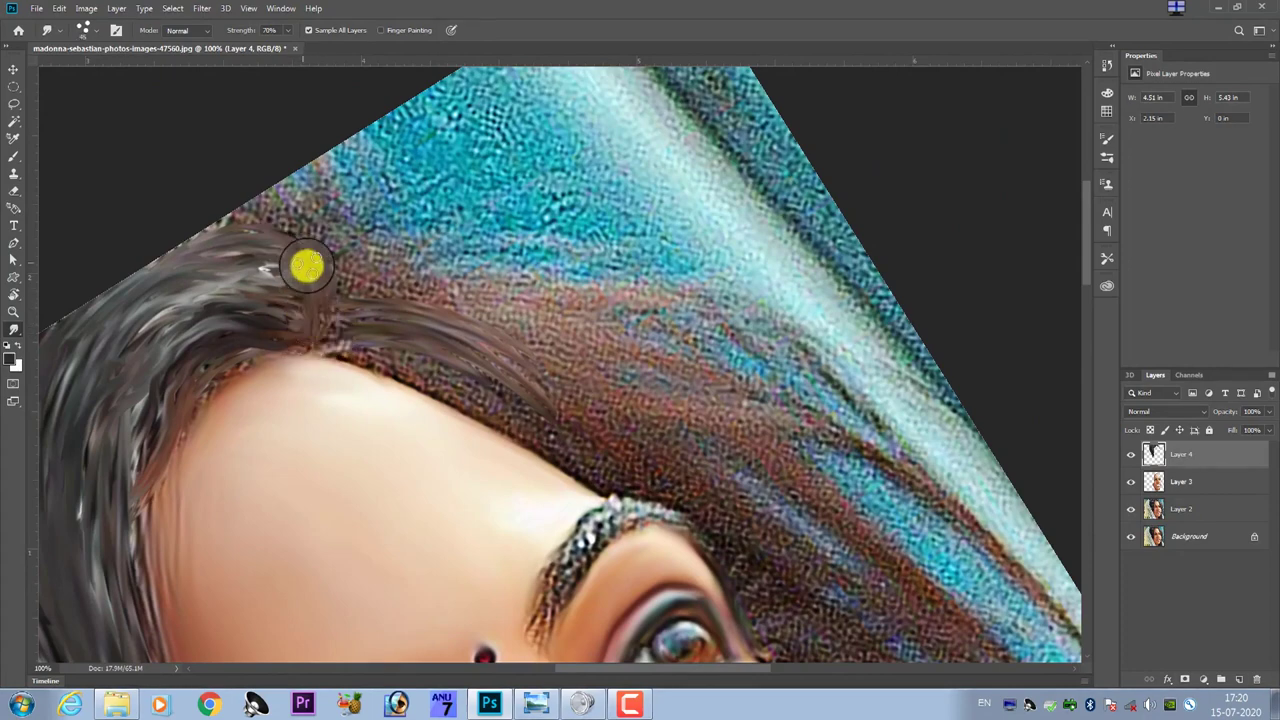
# - Smudge the hair texture along the hairline into upward-flowing strands
pyautogui.moveTo(367, 350)
pyautogui.mouseDown()
pyautogui.moveTo(428, 380)
pyautogui.moveTo(523, 337)
pyautogui.moveTo(500, 334)
pyautogui.moveTo(520, 389)
pyautogui.mouseUp()
pyautogui.scroll(-3, 528, 250)
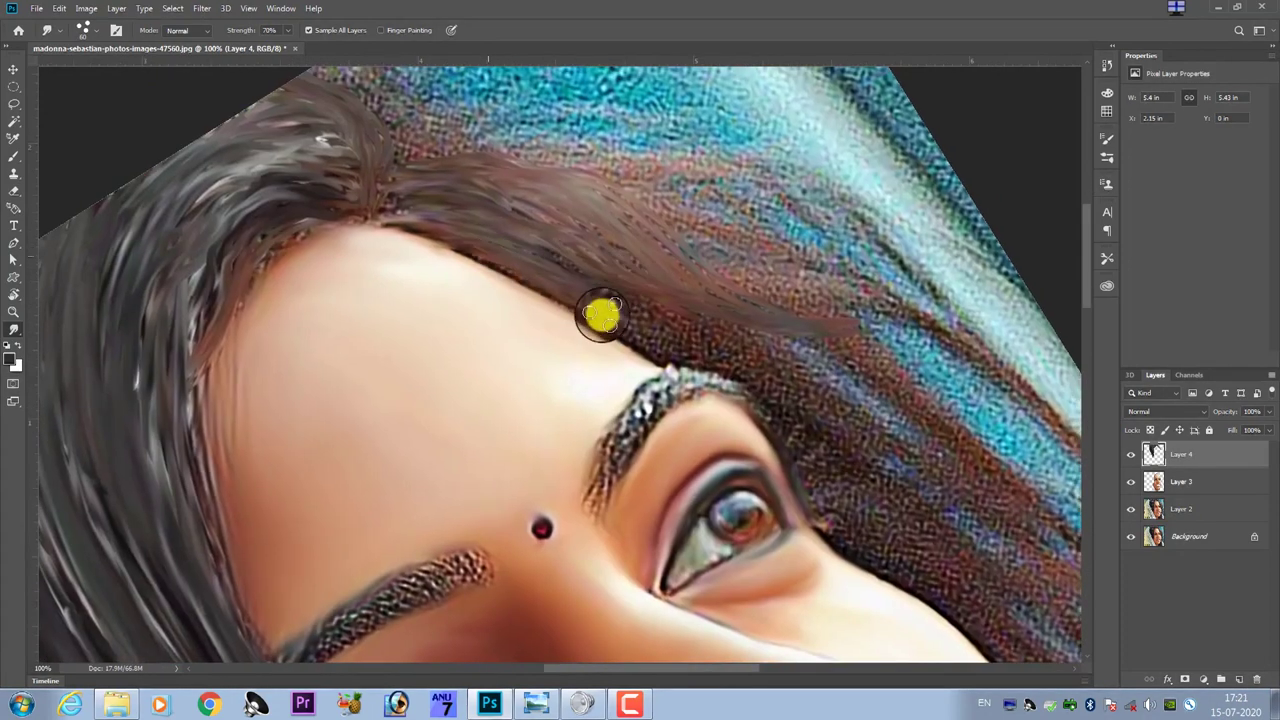
pyautogui.moveTo(550, 297); pyautogui.dragTo(623, 314)
pyautogui.moveTo(733, 353)
pyautogui.mouseDown()
pyautogui.moveTo(634, 289)
pyautogui.moveTo(737, 334)
pyautogui.moveTo(815, 403)
pyautogui.mouseUp()
pyautogui.scroll(-3, 650, 283)
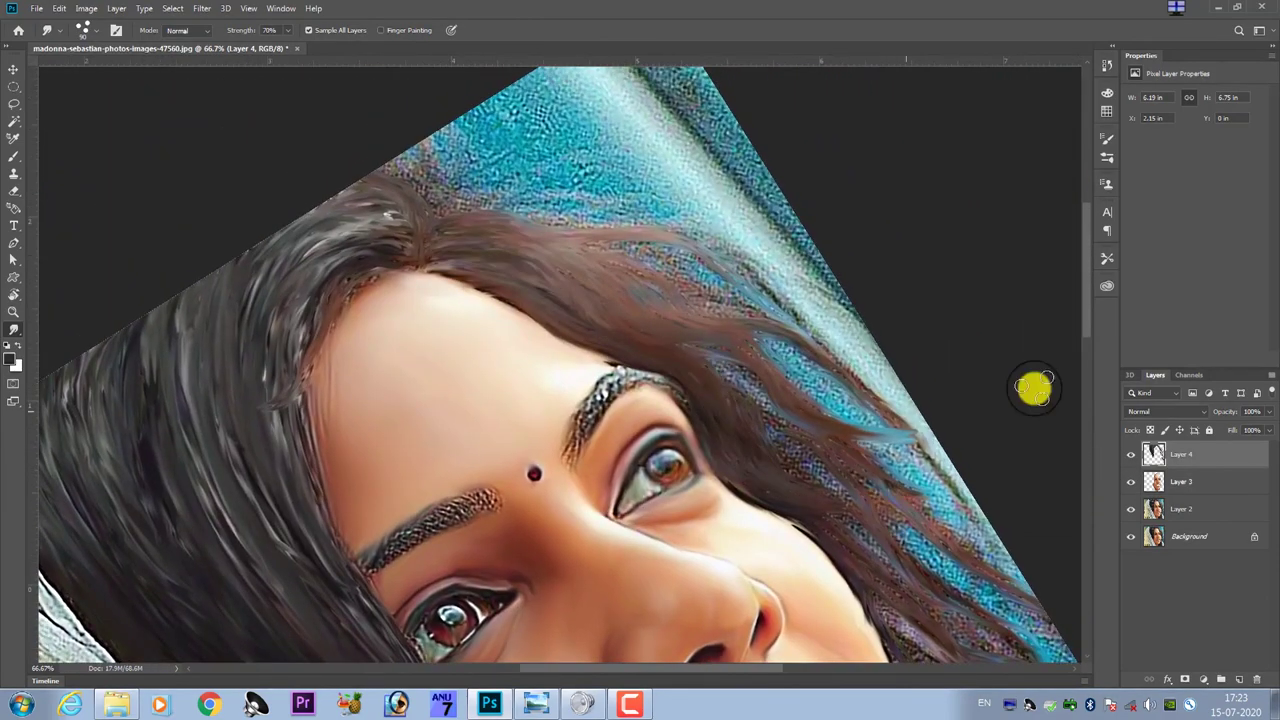
# - Check the painting with Layer 2 and Background hidden, then smudge the strands beside the neck
pyautogui.moveTo(1131, 509); pyautogui.dragTo(1131, 536)
pyautogui.scroll(-3, 751, 363)
pyautogui.scroll(3, 943, 323)
pyautogui.scroll(3, 926, 466)
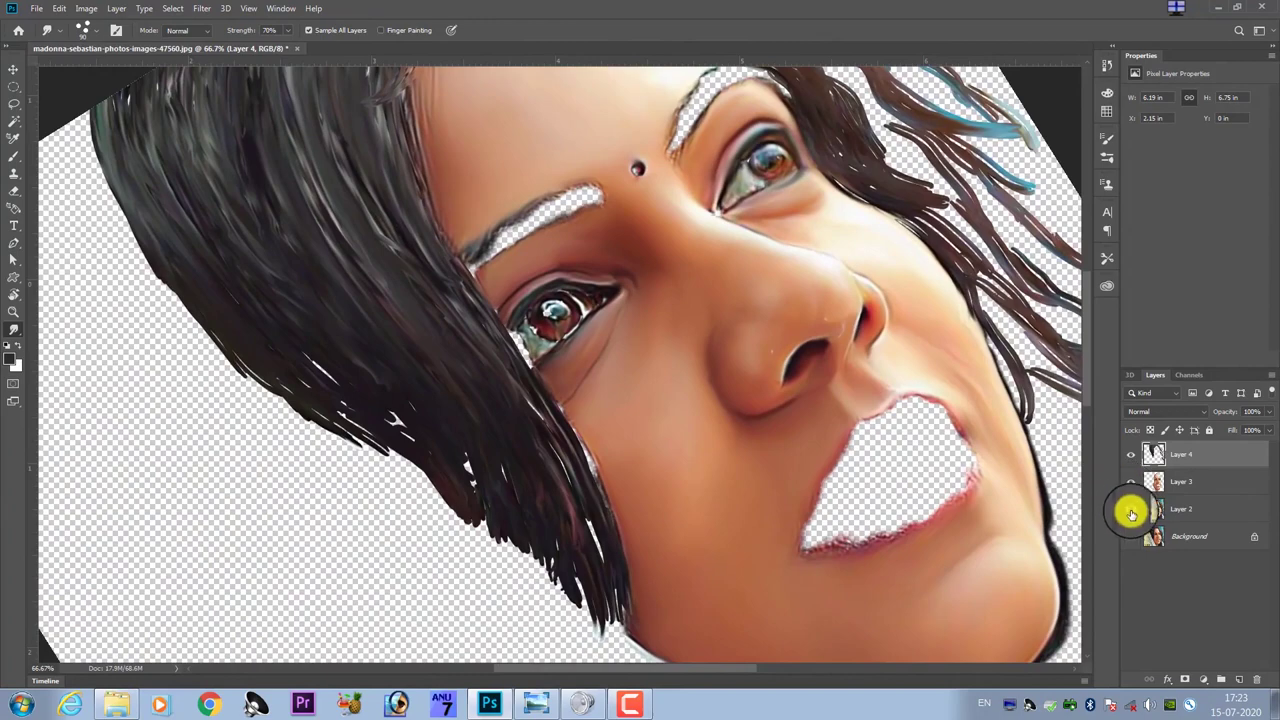
pyautogui.moveTo(1131, 509); pyautogui.dragTo(1131, 536)
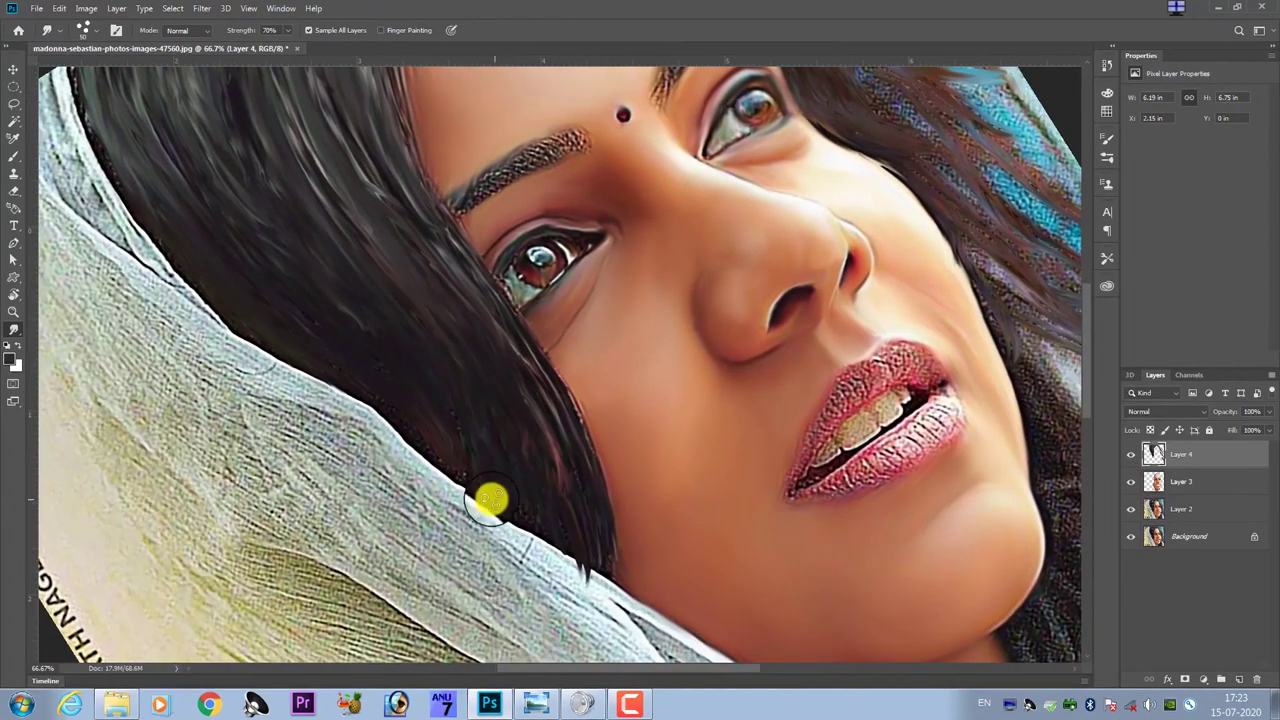
pyautogui.scroll(5, 585, 543)
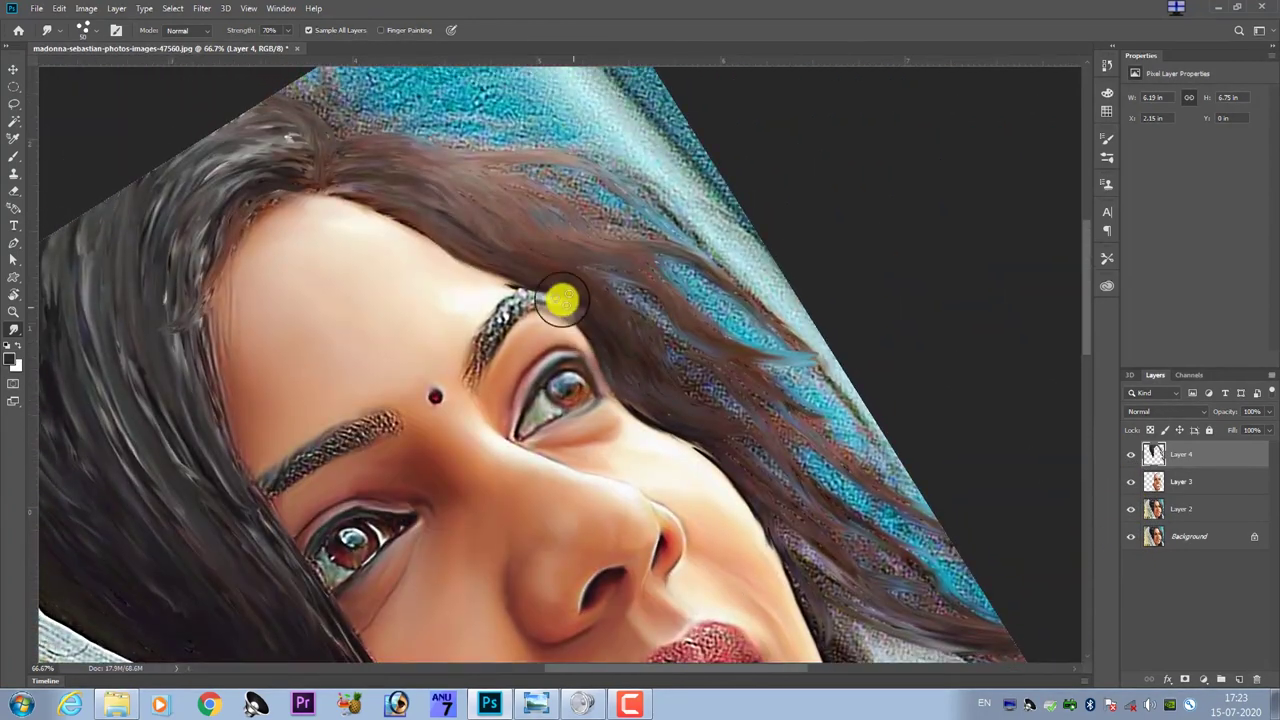
pyautogui.scroll(-3, 685, 447)
pyautogui.scroll(-2, 714, 377)
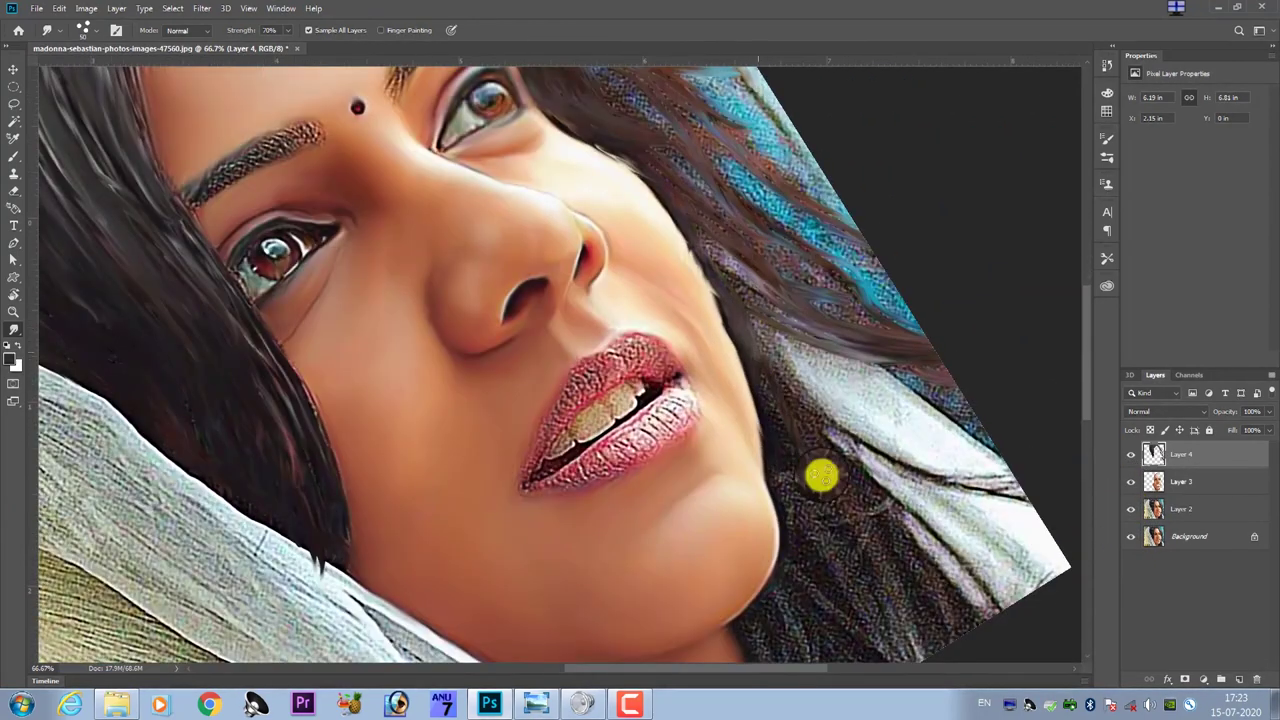
pyautogui.moveTo(820, 476); pyautogui.dragTo(805, 473)
pyautogui.scroll(-3, 810, 420)
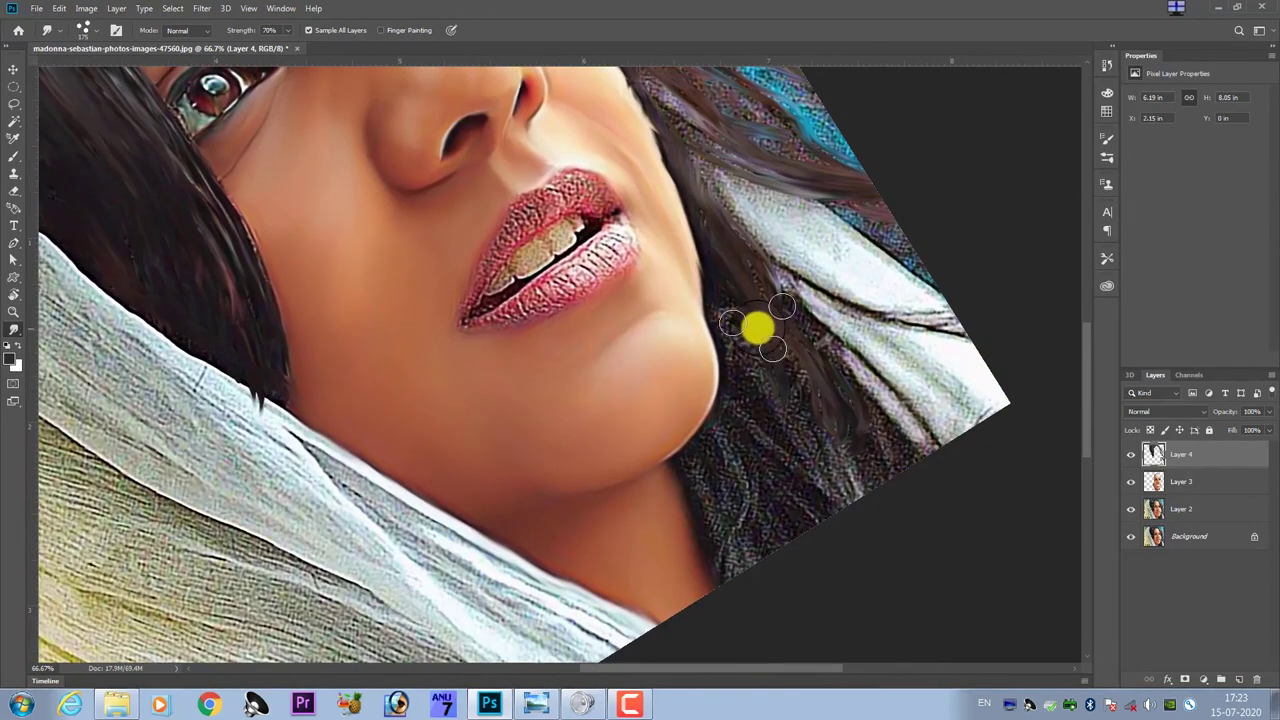
pyautogui.moveTo(773, 333); pyautogui.dragTo(750, 356)
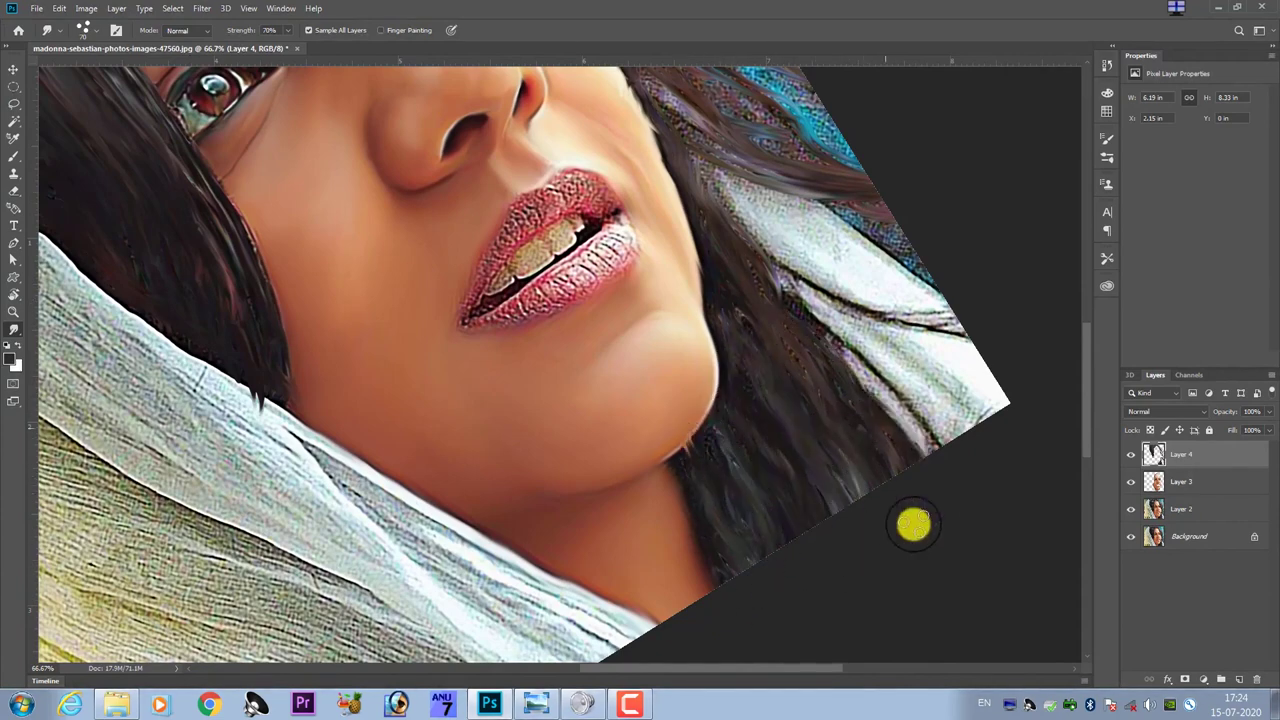
# - Move Layer 4 below Layer 3, briefly hiding Layer 2 to check the painting
pyautogui.click(1129, 511)
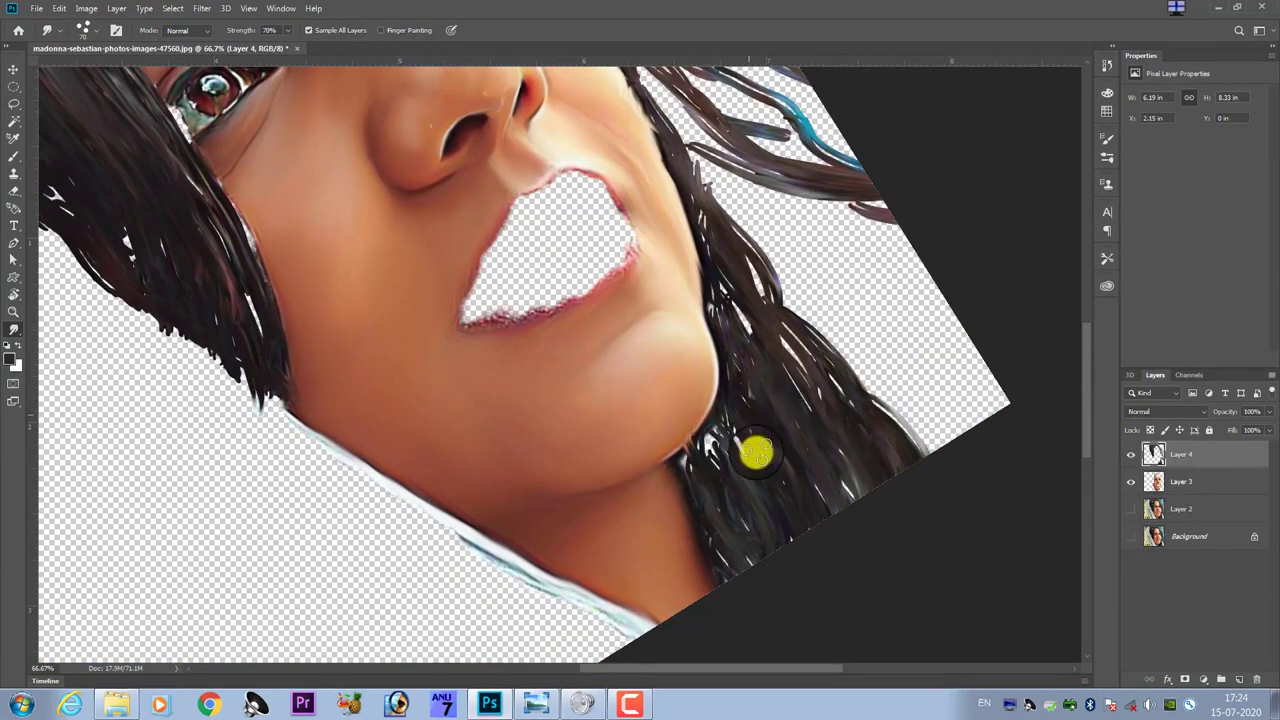
pyautogui.hotkey('ctrl', '[')
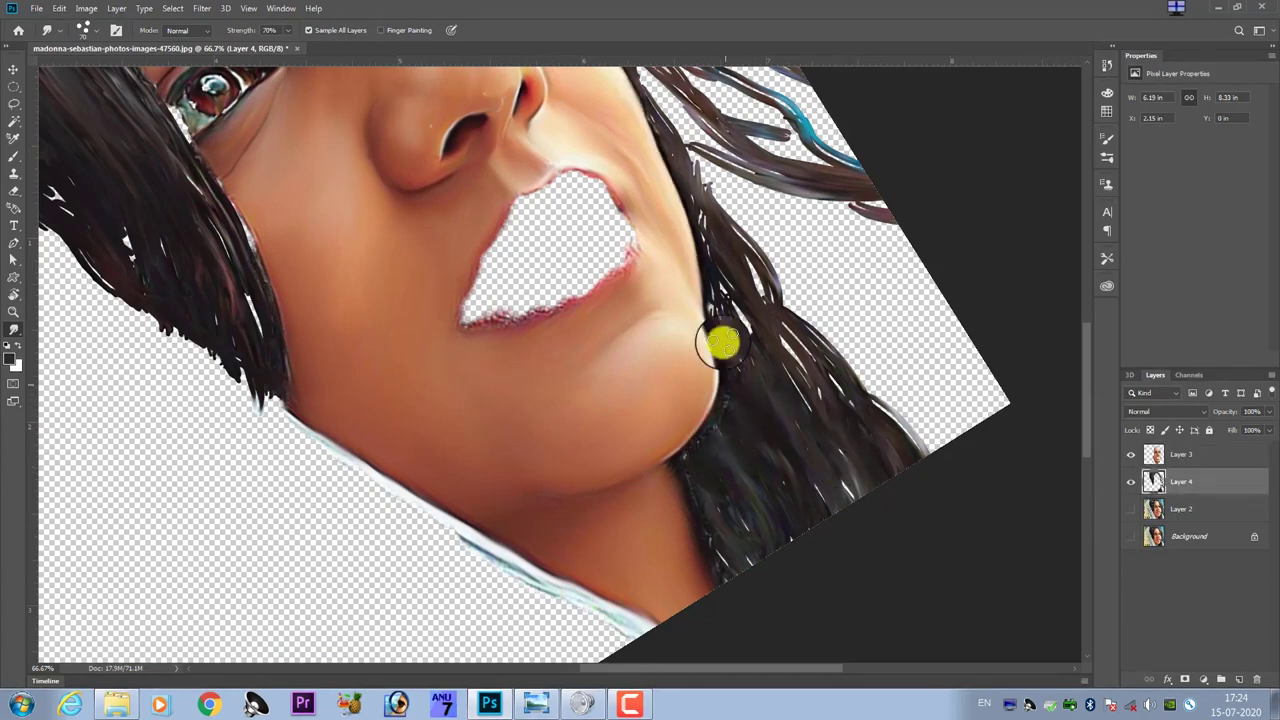
pyautogui.keyDown('alt'); pyautogui.scroll(-1, 775, 338); pyautogui.keyUp('alt')
pyautogui.scroll(3, 507, 233)
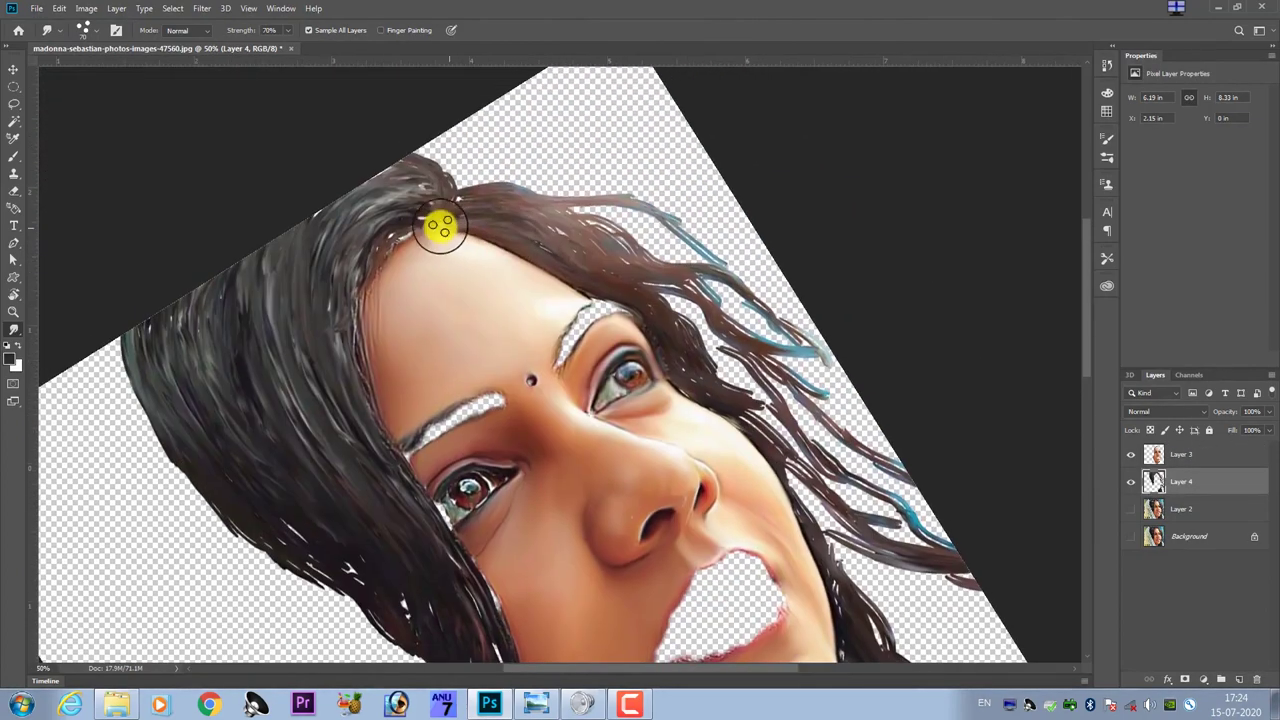
pyautogui.scroll(-3, 453, 199)
pyautogui.hscroll(-3, 453, 199)
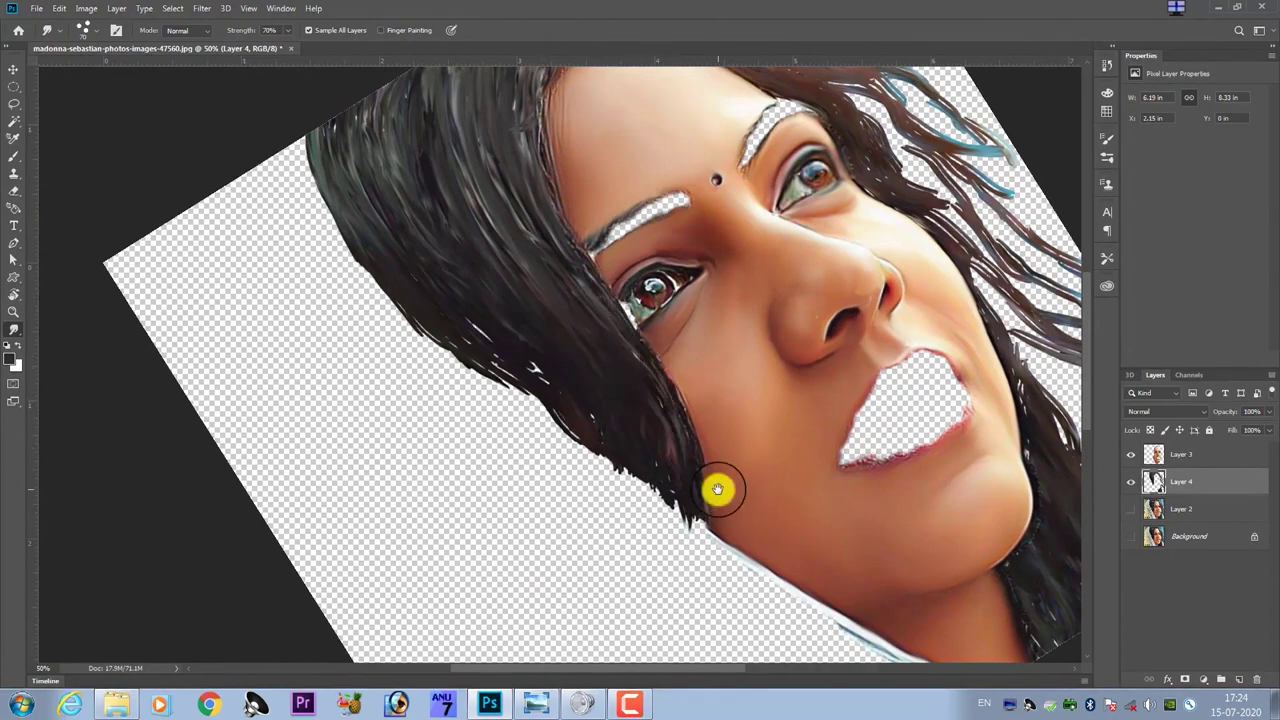
pyautogui.keyDown('alt'); pyautogui.scroll(-2, 718, 489); pyautogui.keyUp('alt')
pyautogui.click(1131, 509)
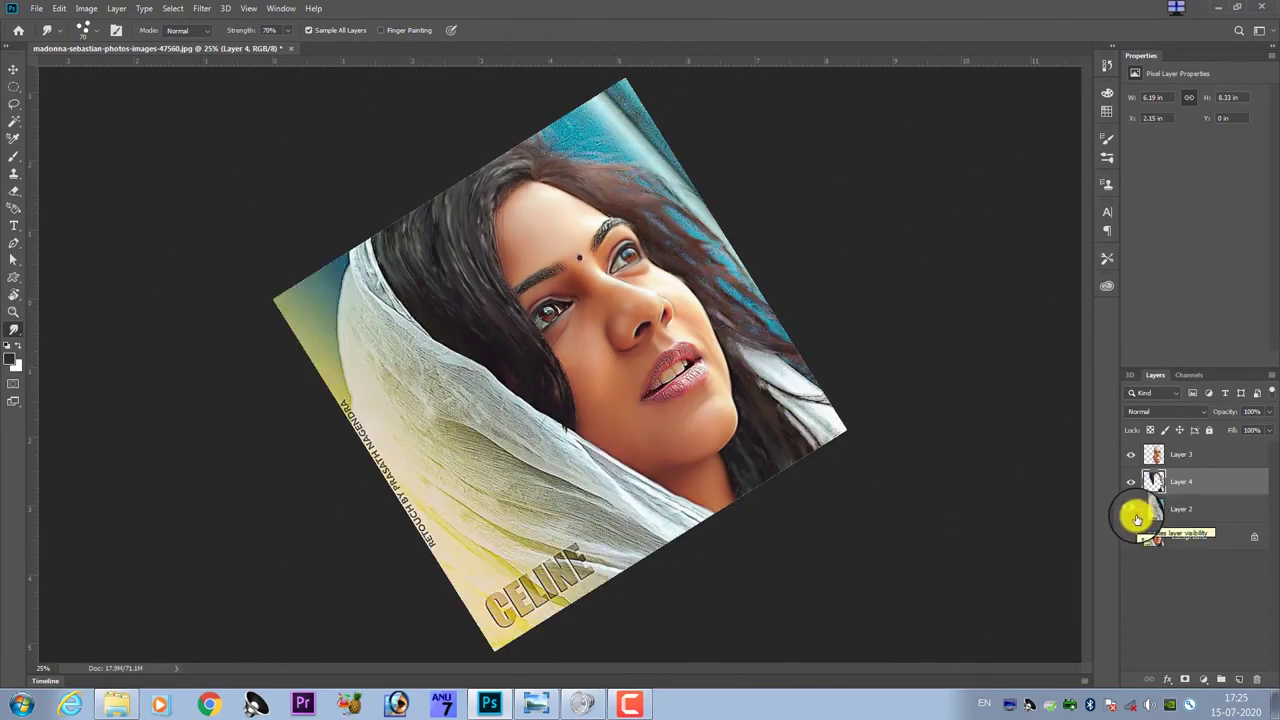
# - Reset the rotated canvas view upright and load the Smoothing Smudge brush preset
pyautogui.press('r')
pyautogui.press('Escape')
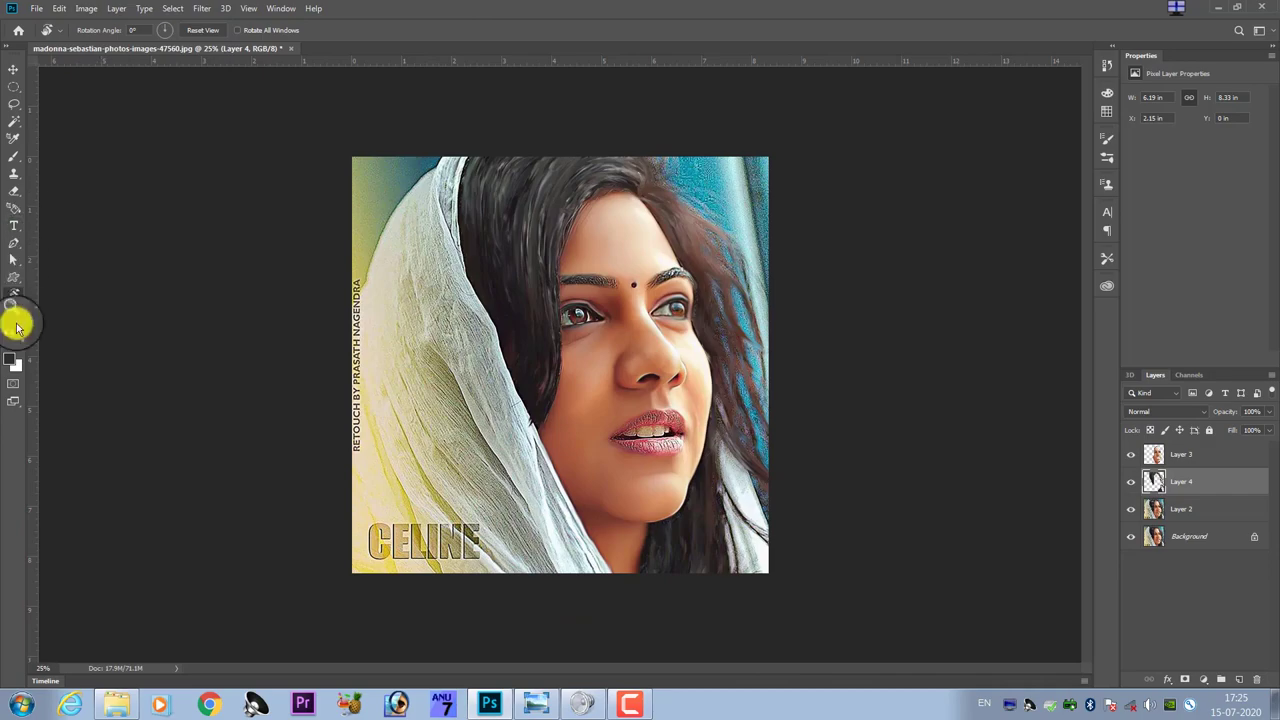
pyautogui.click(16, 325)
pyautogui.rightClick(63, 557)
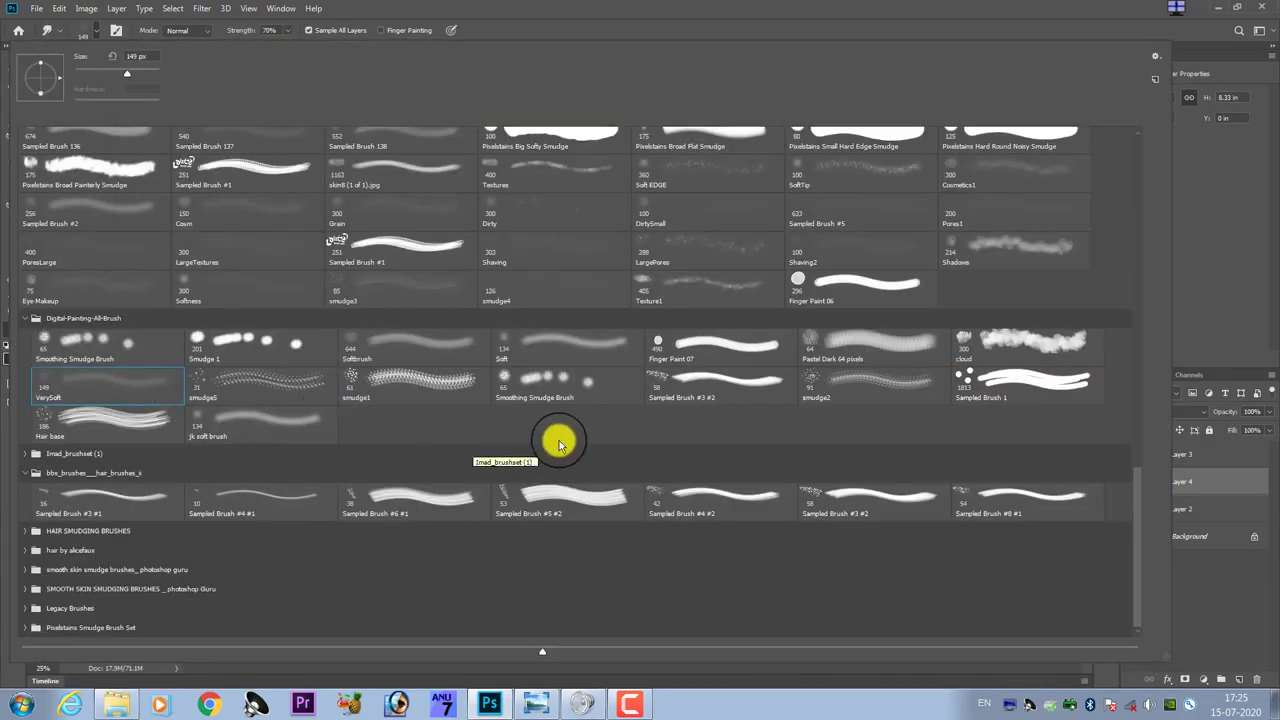
pyautogui.doubleClick(564, 392)
pyautogui.keyDown('alt'); pyautogui.scroll(2, 571, 382); pyautogui.keyUp('alt')
pyautogui.click(1131, 509)
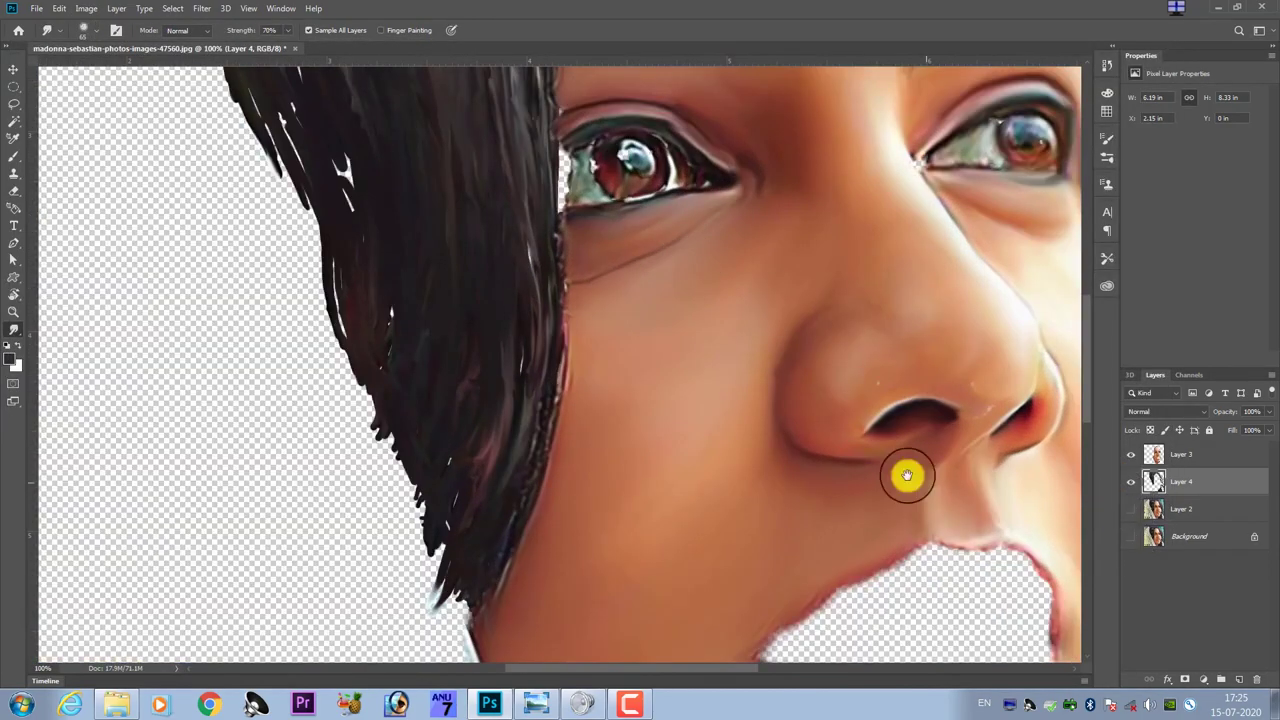
pyautogui.keyDown('alt'); pyautogui.scroll(2, 903, 474); pyautogui.keyUp('alt')
pyautogui.click(1131, 509)
# - Swap to another smudge preset and pick a textured tip in Brush Settings
pyautogui.click(85, 30)
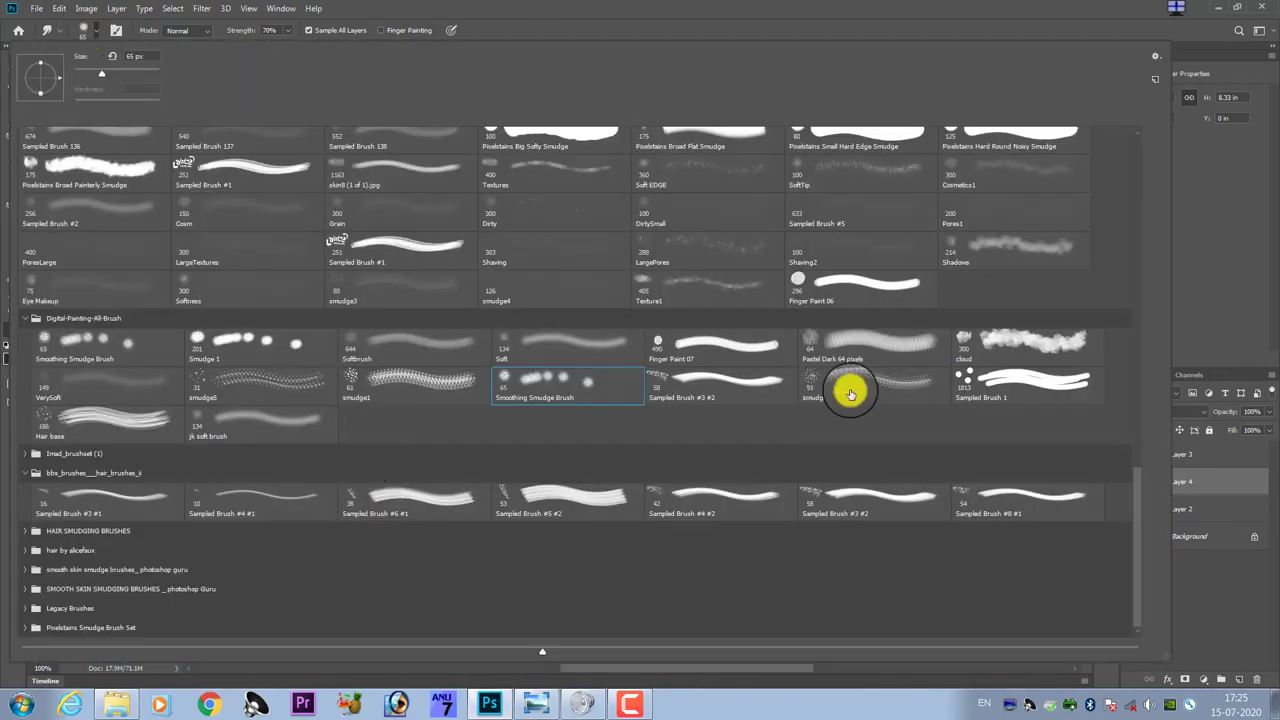
pyautogui.doubleClick(127, 424)
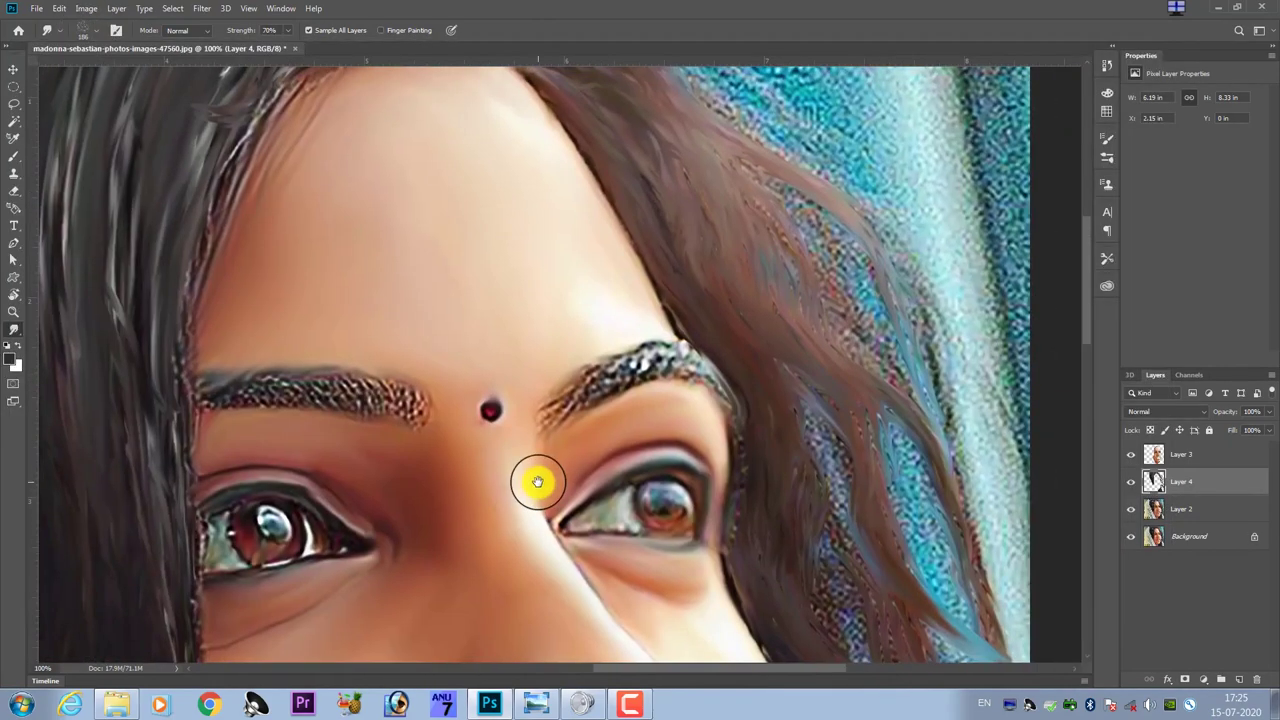
pyautogui.keyDown('alt'); pyautogui.scroll(2, 662, 360); pyautogui.keyUp('alt')
pyautogui.click(116, 30)
pyautogui.click(899, 171)
pyautogui.click(1050, 172)
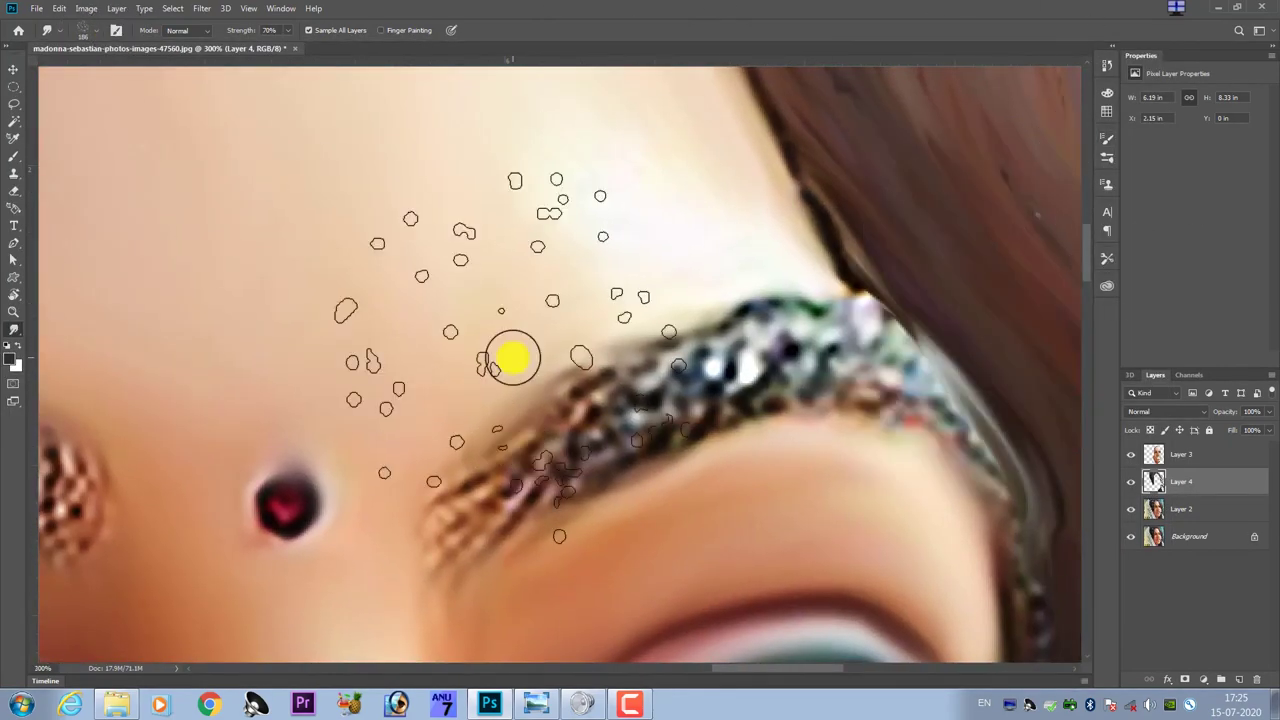
# - Select Layer 3, smudge the eyebrow once, and switch to the smudge1 brush preset
pyautogui.click(1210, 457)
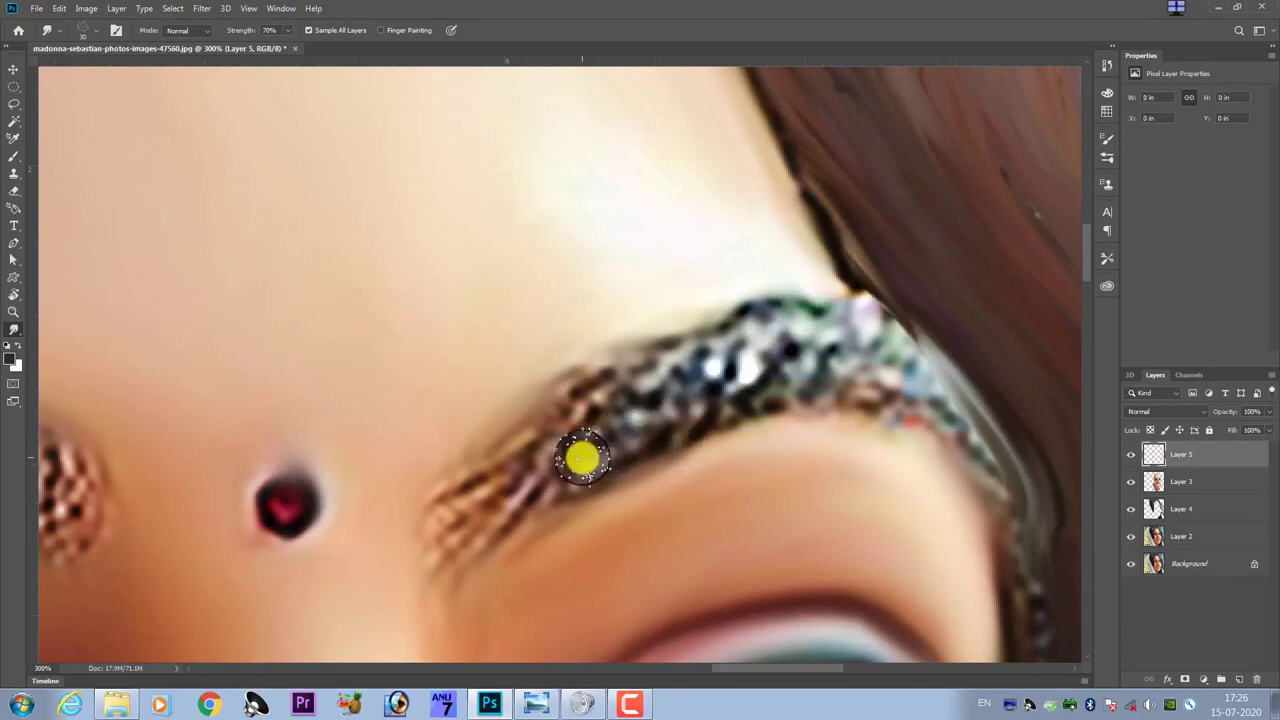
pyautogui.moveTo(756, 364); pyautogui.dragTo(828, 375)
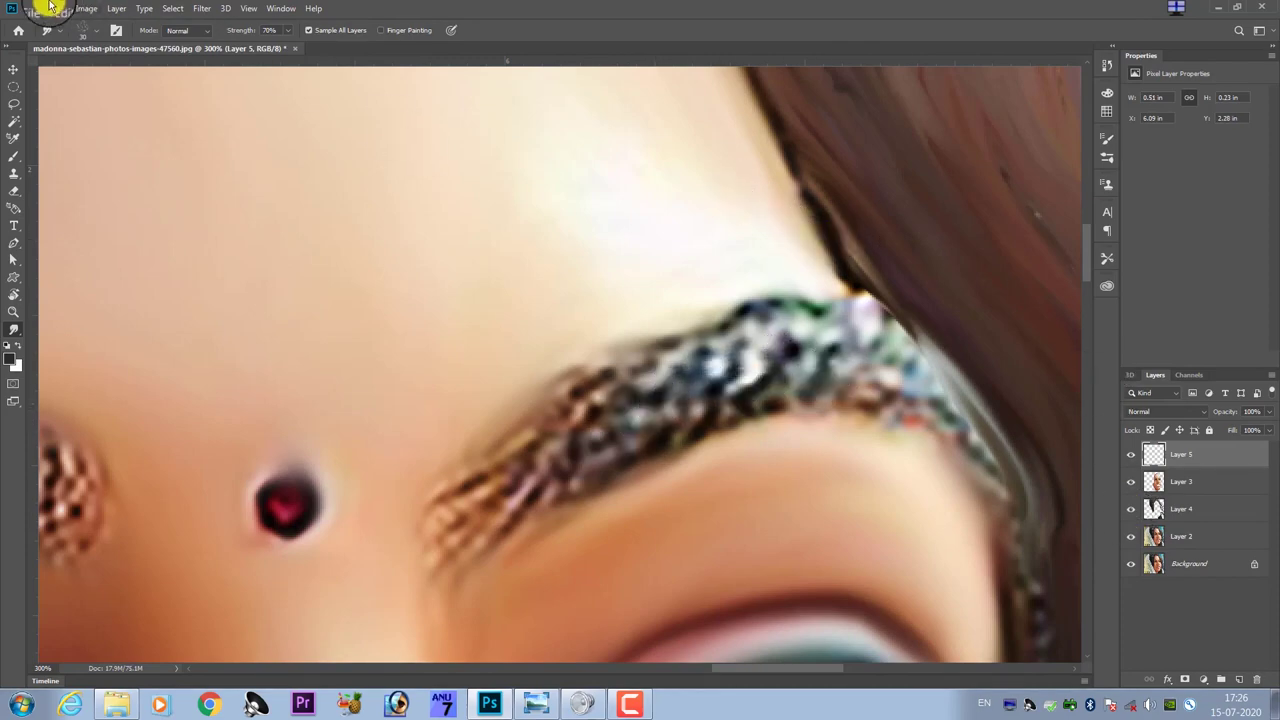
pyautogui.click(80, 30)
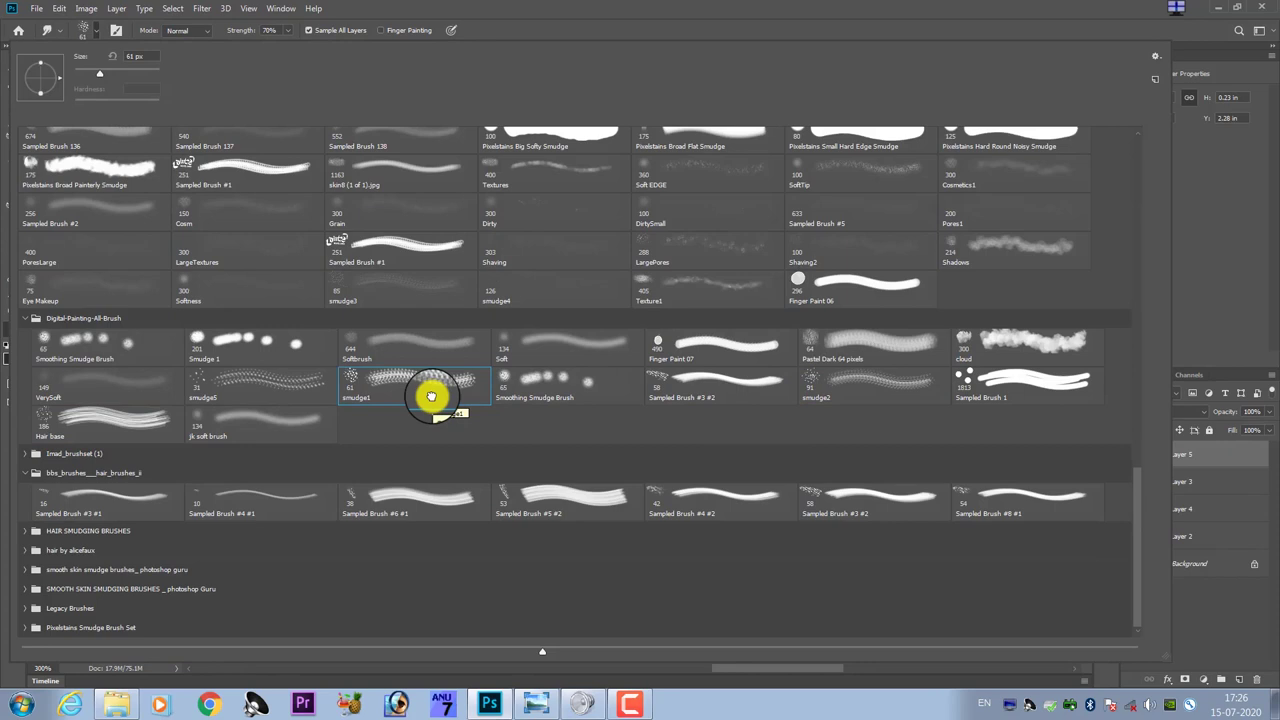
pyautogui.doubleClick(431, 396)
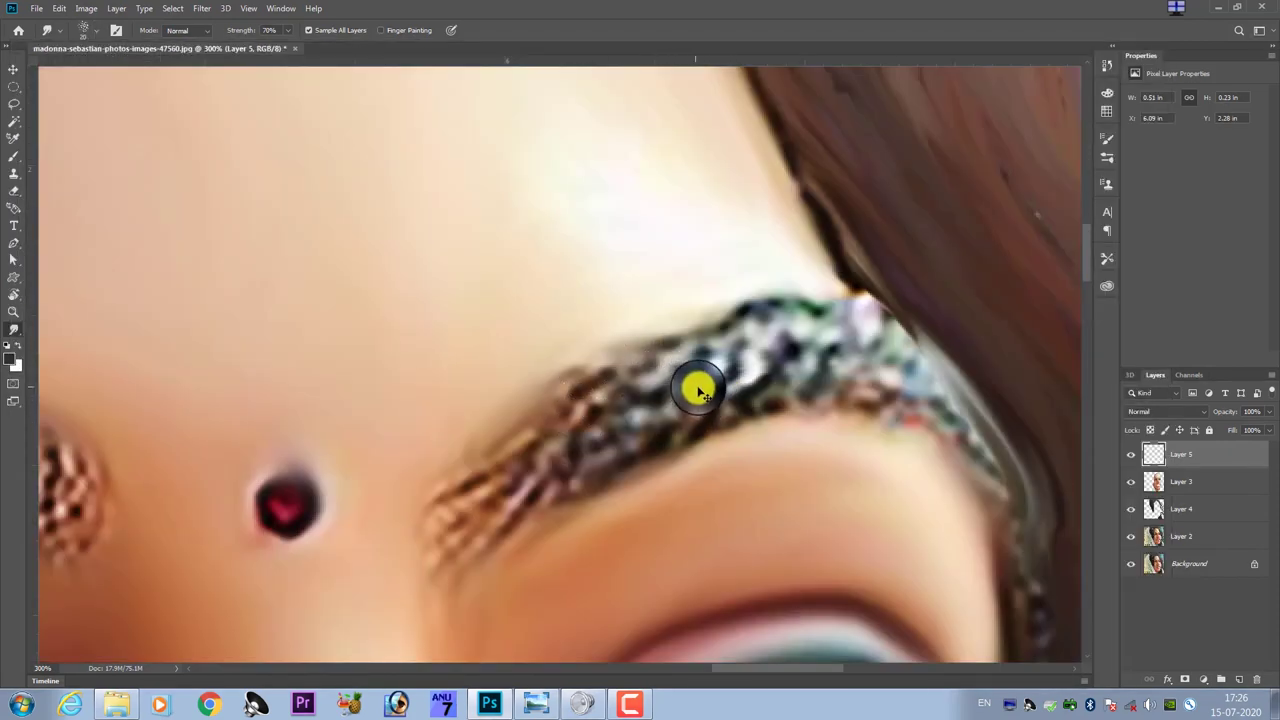
# - Smudge the eyebrow nearest the hair, blending its inner end and edge into strokes
pyautogui.scroll(3, 698, 390)
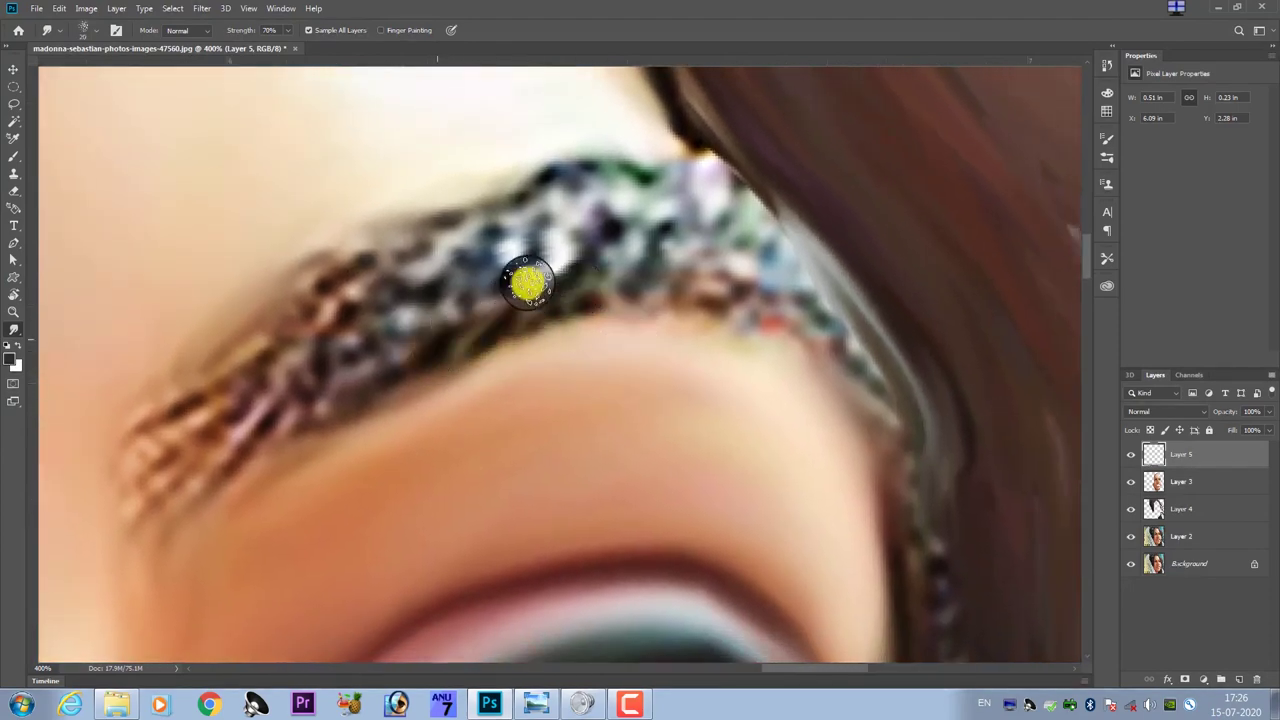
pyautogui.moveTo(528, 285)
pyautogui.mouseDown()
pyautogui.moveTo(437, 280)
pyautogui.moveTo(345, 355)
pyautogui.moveTo(334, 317)
pyautogui.moveTo(397, 234)
pyautogui.moveTo(517, 206)
pyautogui.moveTo(566, 210)
pyautogui.moveTo(511, 266)
pyautogui.moveTo(509, 329)
pyautogui.moveTo(598, 291)
pyautogui.moveTo(566, 234)
pyautogui.moveTo(534, 214)
pyautogui.moveTo(471, 249)
pyautogui.moveTo(705, 202)
pyautogui.moveTo(709, 251)
pyautogui.moveTo(682, 288)
pyautogui.moveTo(774, 255)
pyautogui.mouseUp()
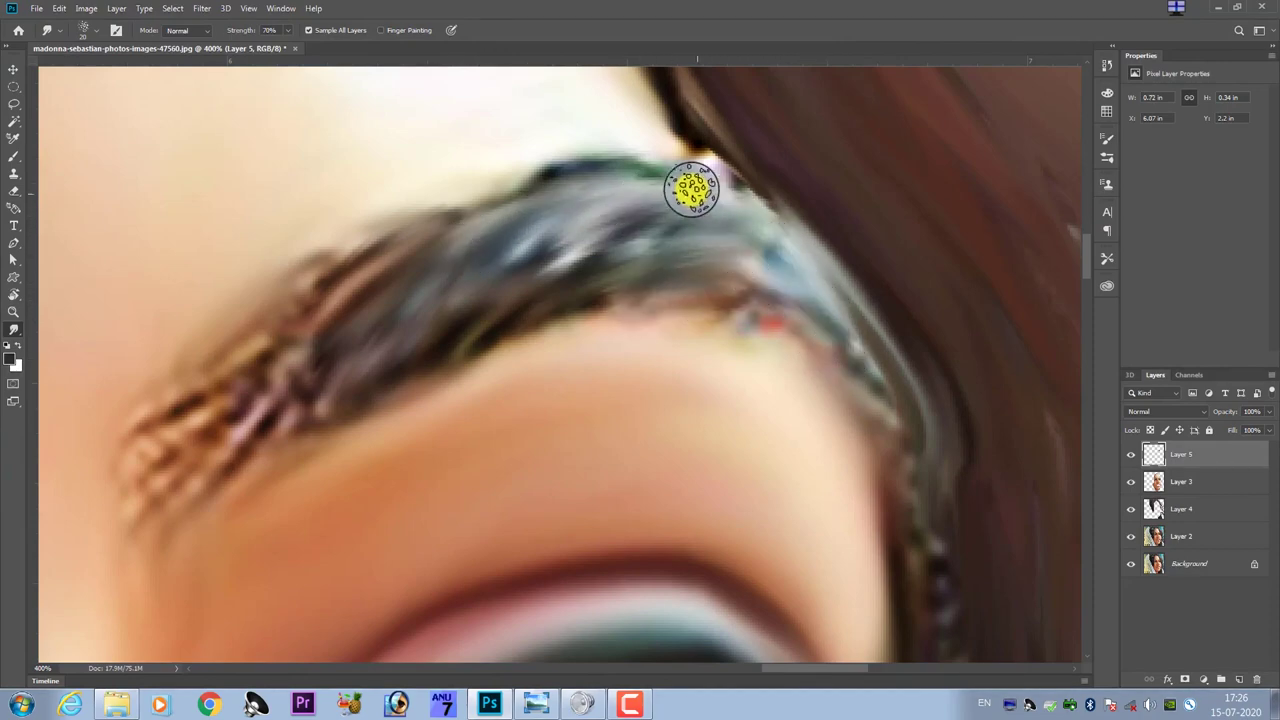
pyautogui.moveTo(359, 351); pyautogui.dragTo(489, 297)
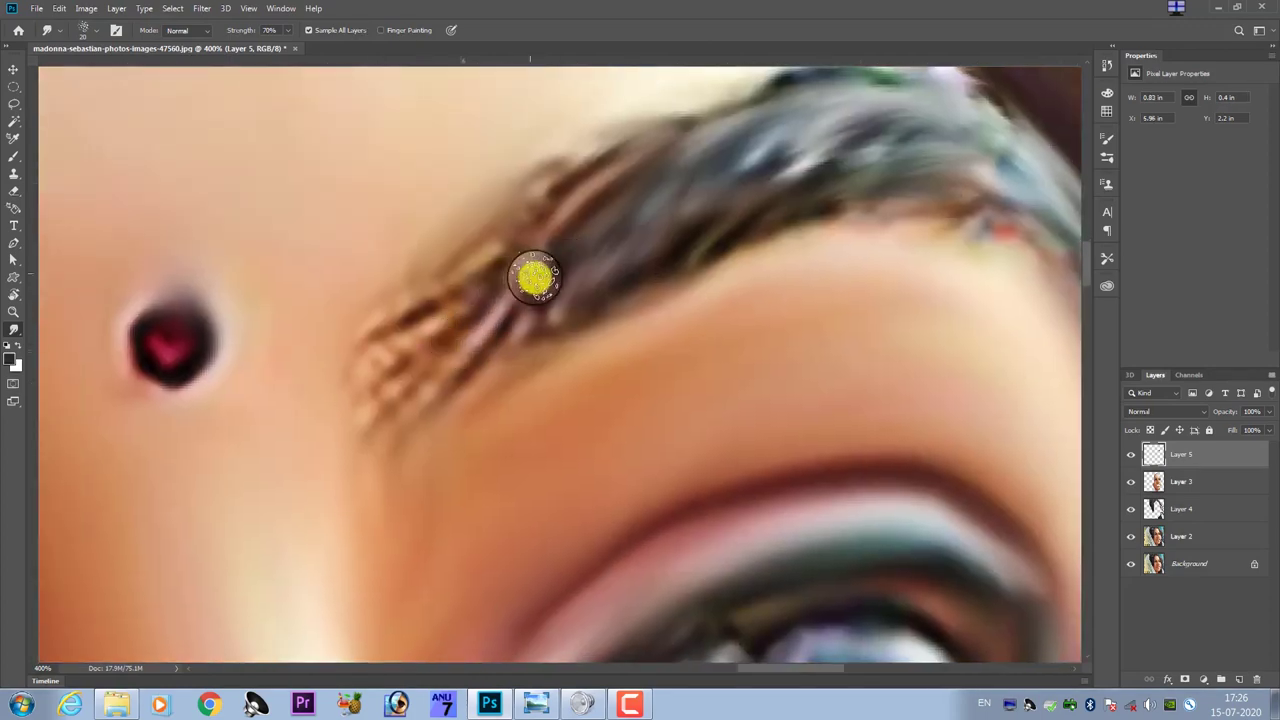
pyautogui.moveTo(512, 339)
pyautogui.mouseDown()
pyautogui.moveTo(396, 356)
pyautogui.moveTo(551, 273)
pyautogui.mouseUp()
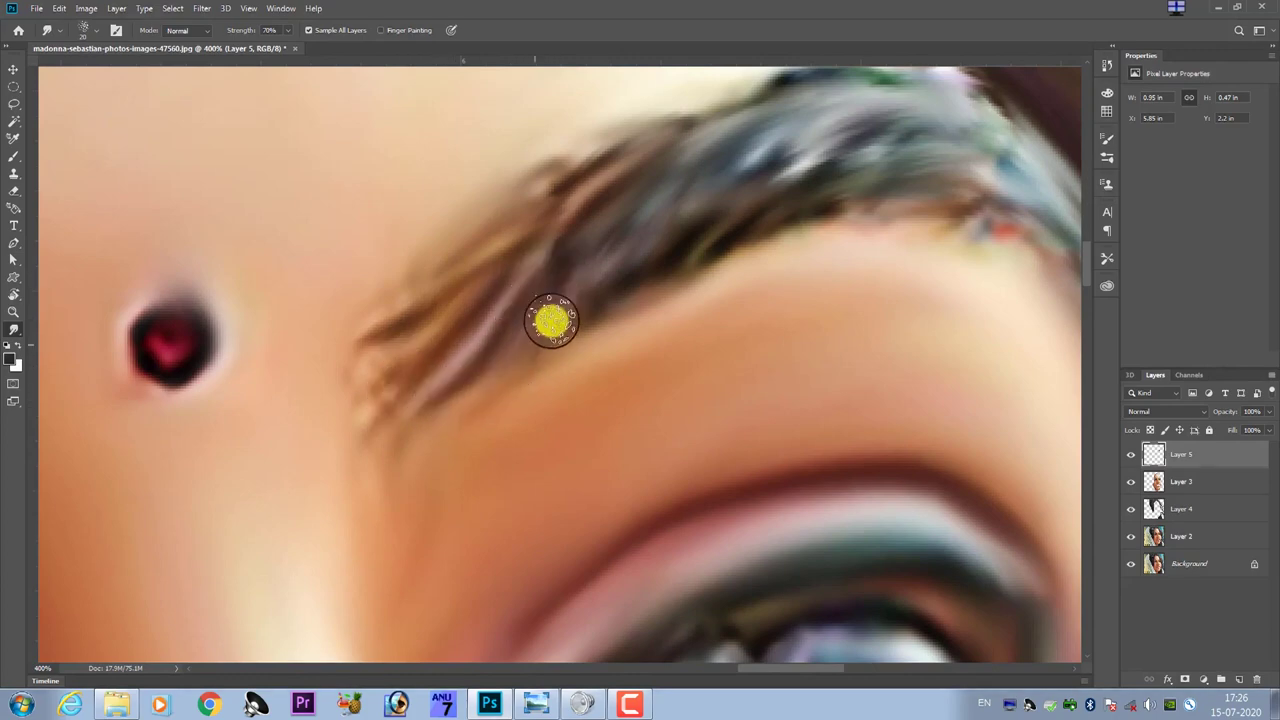
pyautogui.moveTo(551, 320); pyautogui.dragTo(481, 397)
# - Streak and smooth the other eyebrow's texture into soft, flowing hair strokes
pyautogui.hscroll(-5, 526, 344)
pyautogui.hscroll(-8, 463, 371)
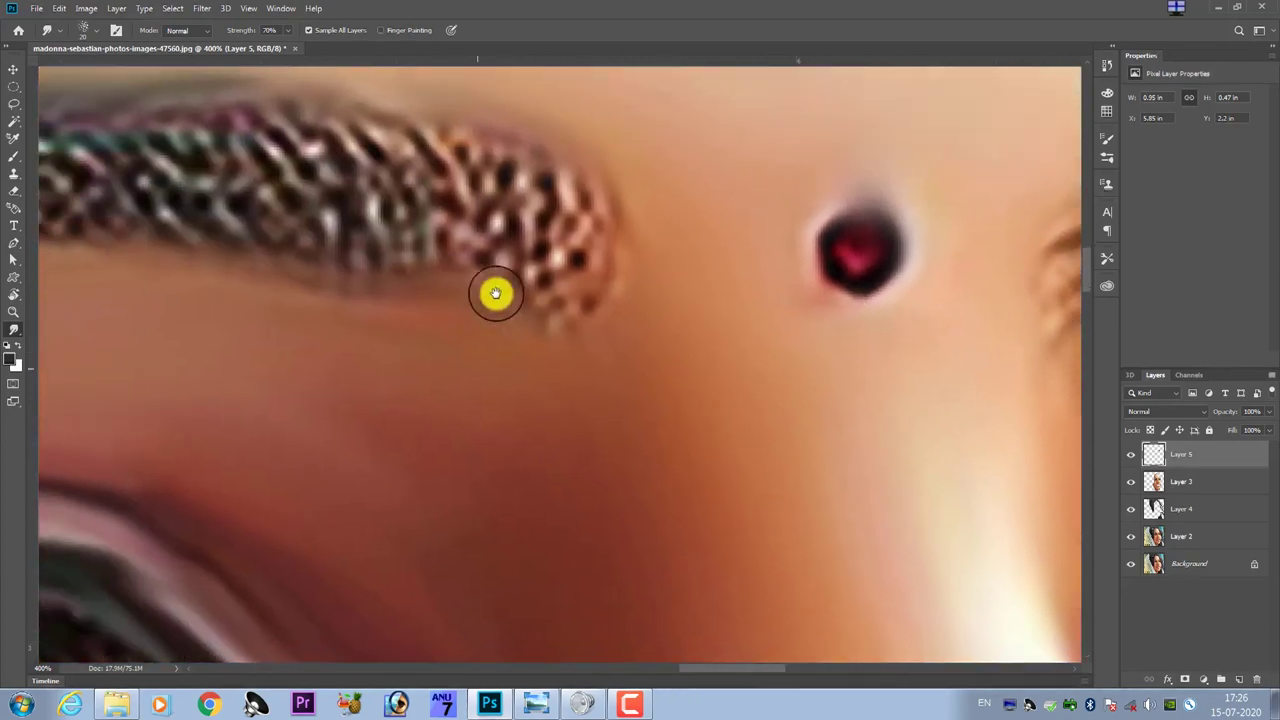
pyautogui.scroll(3, 494, 291)
pyautogui.moveTo(569, 359)
pyautogui.mouseDown()
pyautogui.moveTo(629, 346)
pyautogui.moveTo(660, 494)
pyautogui.moveTo(678, 412)
pyautogui.moveTo(629, 343)
pyautogui.moveTo(614, 394)
pyautogui.moveTo(640, 437)
pyautogui.moveTo(617, 432)
pyautogui.moveTo(600, 400)
pyautogui.moveTo(609, 349)
pyautogui.moveTo(511, 330)
pyautogui.mouseUp()
pyautogui.moveTo(580, 423); pyautogui.dragTo(474, 320)
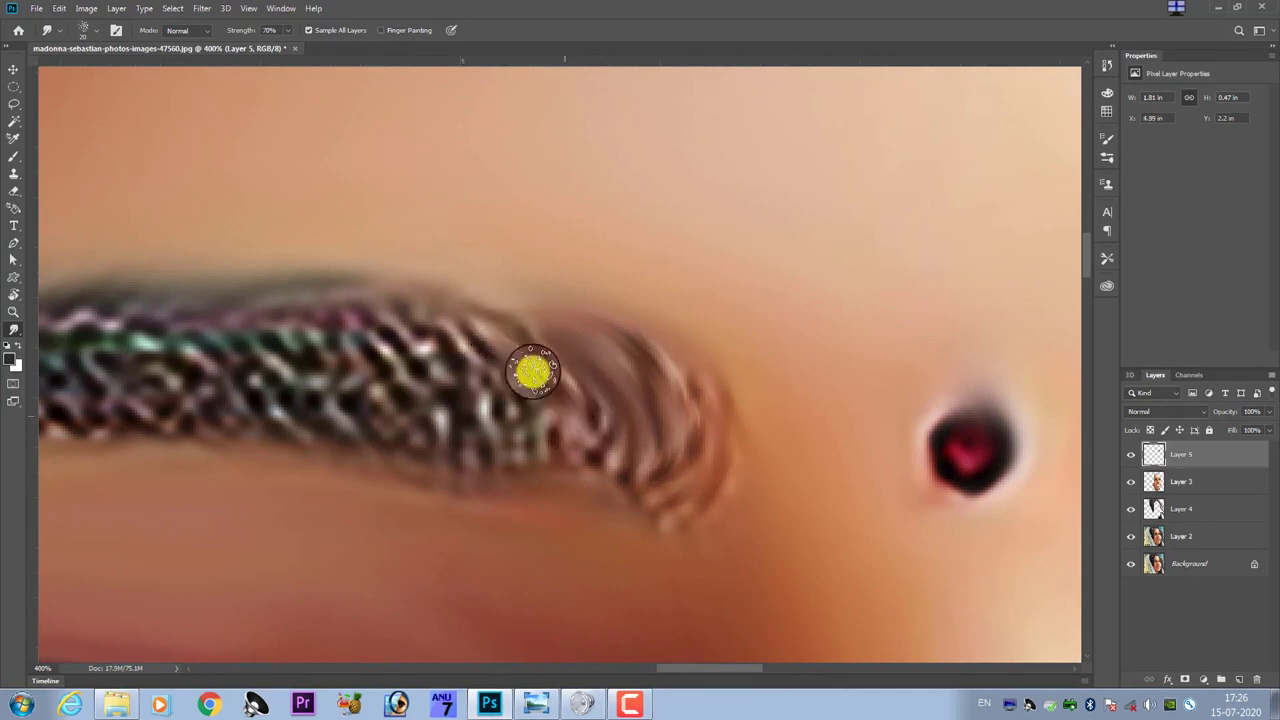
pyautogui.moveTo(533, 372)
pyautogui.mouseDown()
pyautogui.moveTo(549, 420)
pyautogui.moveTo(416, 317)
pyautogui.mouseUp()
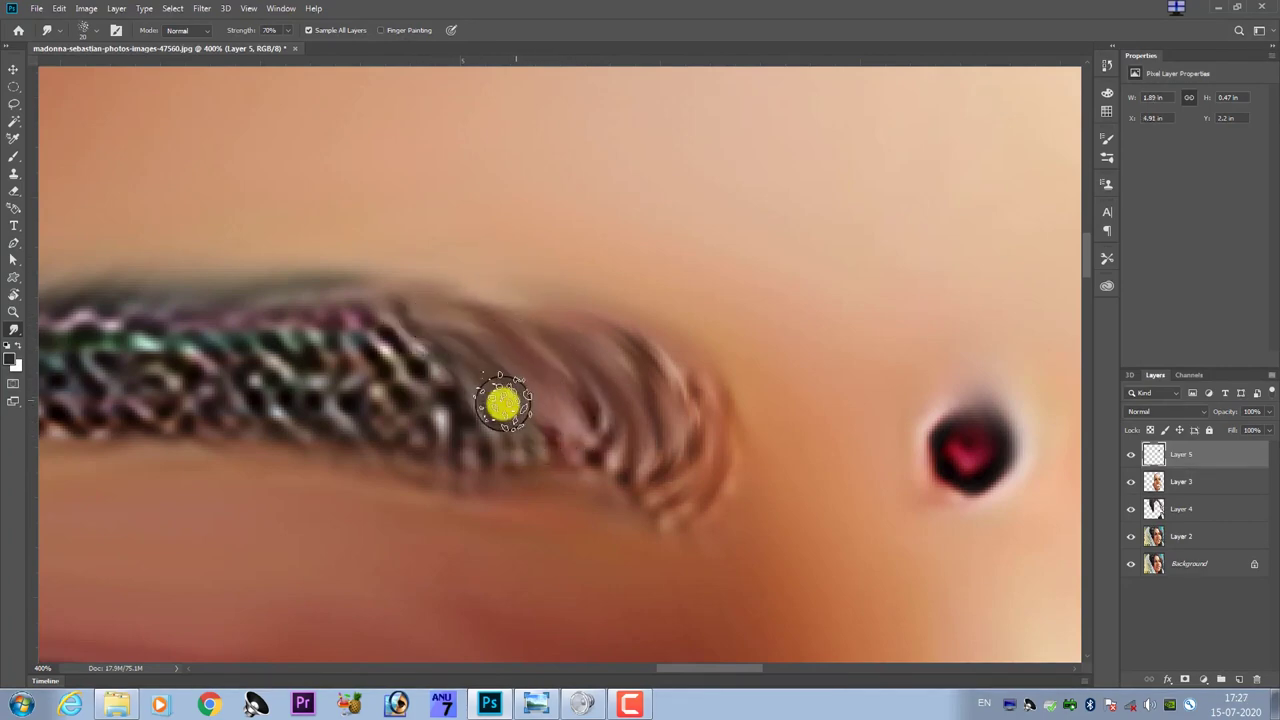
pyautogui.moveTo(379, 375)
pyautogui.mouseDown()
pyautogui.moveTo(614, 351)
pyautogui.moveTo(703, 378)
pyautogui.mouseUp()
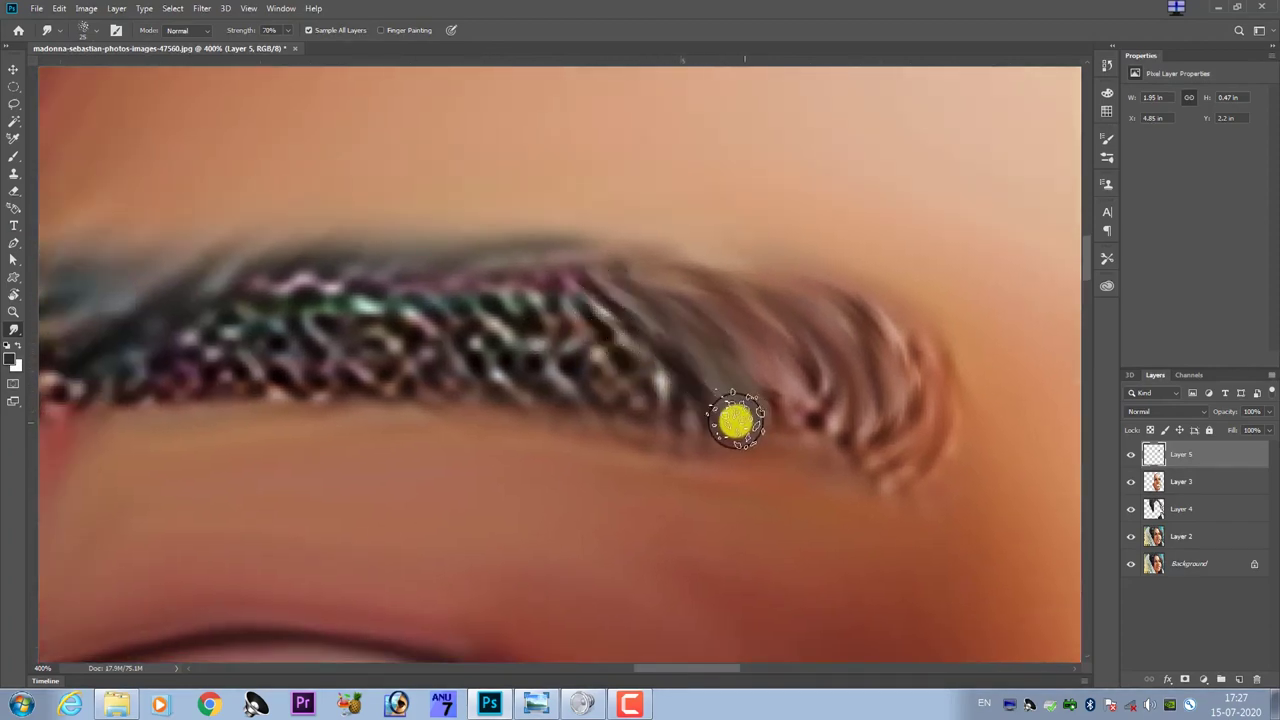
pyautogui.moveTo(610, 310); pyautogui.dragTo(457, 319)
pyautogui.moveTo(473, 278)
pyautogui.mouseDown()
pyautogui.moveTo(623, 309)
pyautogui.moveTo(600, 343)
pyautogui.moveTo(443, 291)
pyautogui.moveTo(600, 391)
pyautogui.moveTo(689, 391)
pyautogui.moveTo(711, 417)
pyautogui.moveTo(660, 404)
pyautogui.moveTo(497, 286)
pyautogui.moveTo(491, 306)
pyautogui.moveTo(391, 329)
pyautogui.moveTo(436, 317)
pyautogui.moveTo(449, 331)
pyautogui.moveTo(423, 329)
pyautogui.moveTo(497, 354)
pyautogui.moveTo(455, 374)
pyautogui.moveTo(371, 323)
pyautogui.moveTo(231, 300)
pyautogui.moveTo(311, 273)
pyautogui.moveTo(386, 331)
pyautogui.moveTo(491, 297)
pyautogui.moveTo(545, 330)
pyautogui.moveTo(611, 331)
pyautogui.moveTo(503, 346)
pyautogui.moveTo(419, 285)
pyautogui.moveTo(337, 286)
pyautogui.moveTo(374, 251)
pyautogui.moveTo(265, 289)
pyautogui.moveTo(209, 280)
pyautogui.moveTo(263, 303)
pyautogui.moveTo(163, 346)
pyautogui.moveTo(431, 309)
pyautogui.moveTo(411, 340)
pyautogui.moveTo(483, 320)
pyautogui.moveTo(491, 298)
pyautogui.moveTo(637, 346)
pyautogui.moveTo(766, 366)
pyautogui.moveTo(826, 357)
pyautogui.moveTo(541, 323)
pyautogui.moveTo(657, 340)
pyautogui.moveTo(611, 314)
pyautogui.moveTo(640, 257)
pyautogui.moveTo(648, 287)
pyautogui.moveTo(709, 280)
pyautogui.moveTo(729, 309)
pyautogui.moveTo(666, 360)
pyautogui.moveTo(719, 369)
pyautogui.moveTo(774, 286)
pyautogui.moveTo(780, 229)
pyautogui.moveTo(829, 291)
pyautogui.moveTo(756, 374)
pyautogui.moveTo(766, 171)
pyautogui.moveTo(697, 319)
pyautogui.mouseUp()
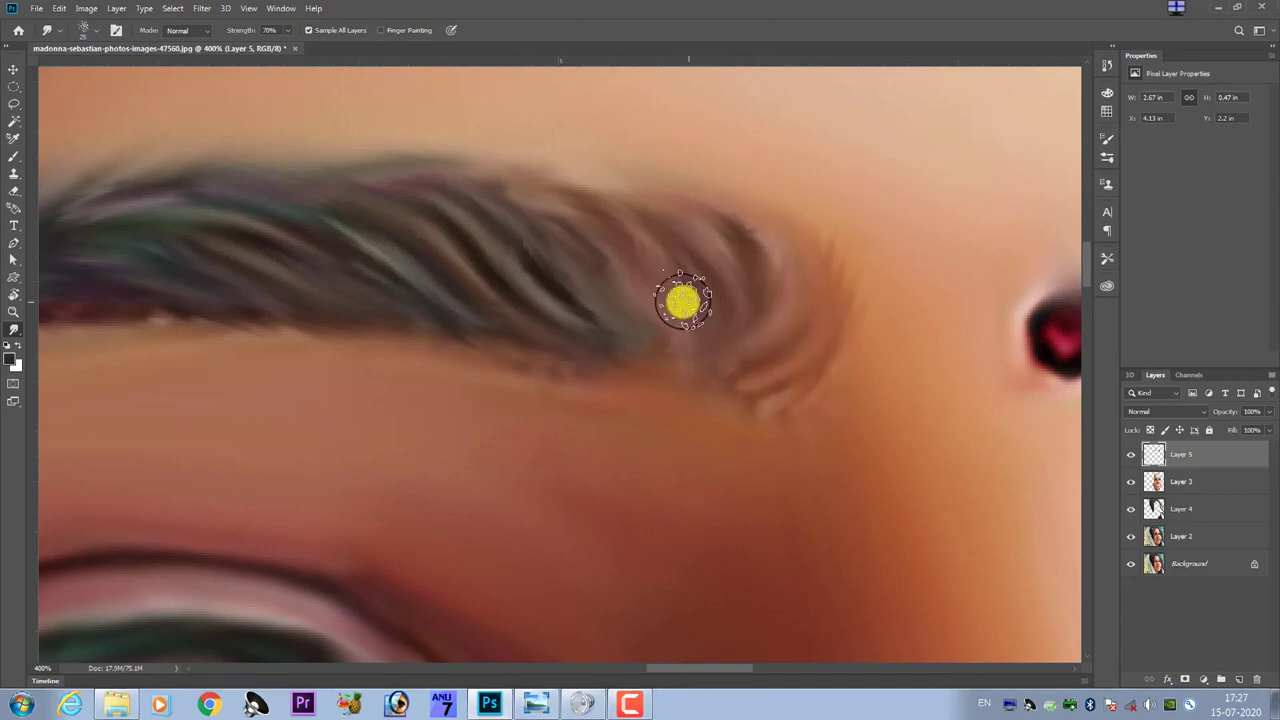
# - Hide the Layer 2 and Background photo layers, then zoom to 200% on the eye
pyautogui.scroll(-3, 683, 300)
pyautogui.scroll(-1, 680, 314)
pyautogui.scroll(-1, 634, 306)
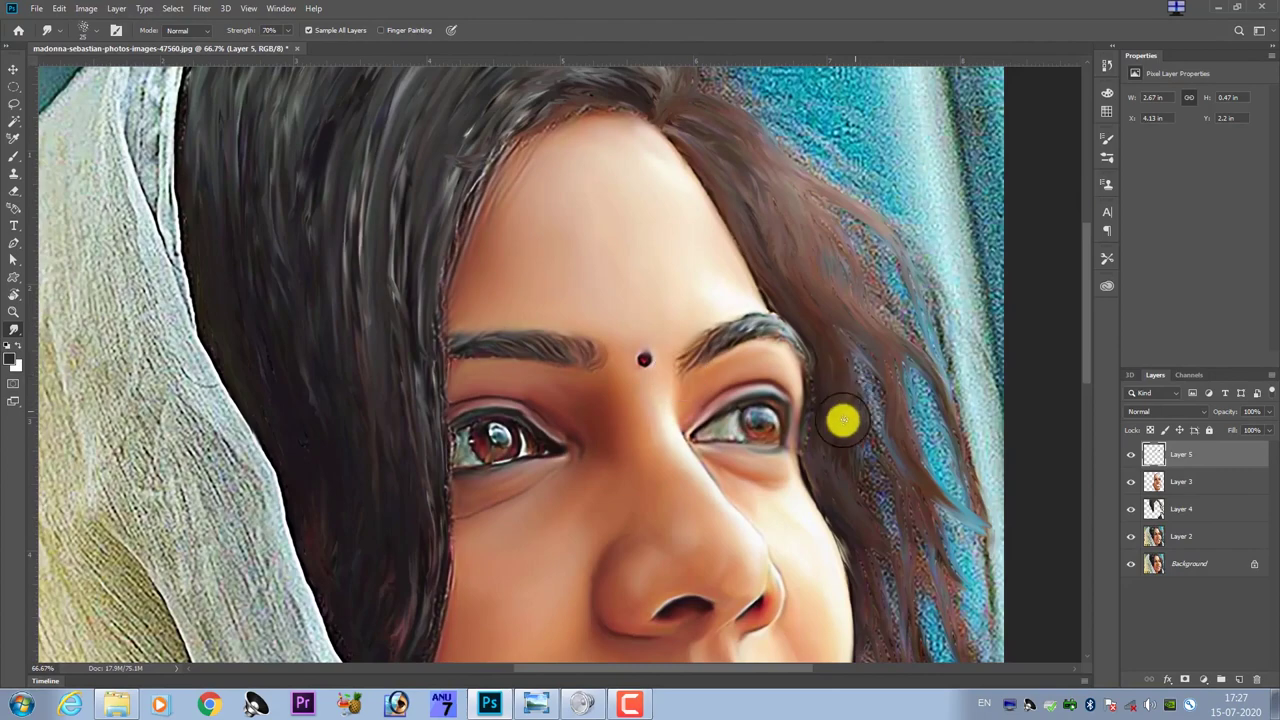
pyautogui.scroll(-2, 702, 415)
pyautogui.scroll(5, 720, 390)
pyautogui.scroll(1, 750, 370)
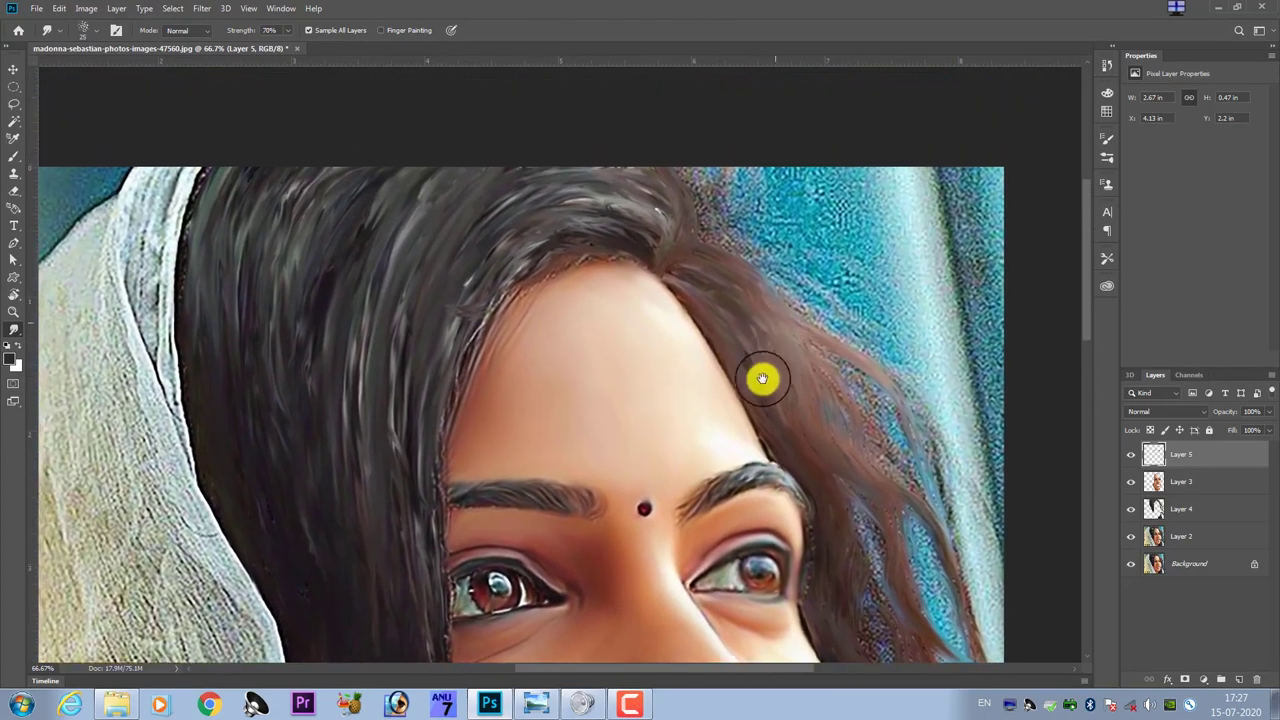
pyautogui.scroll(2, 755, 350)
pyautogui.moveTo(750, 390); pyautogui.dragTo(814, 314)
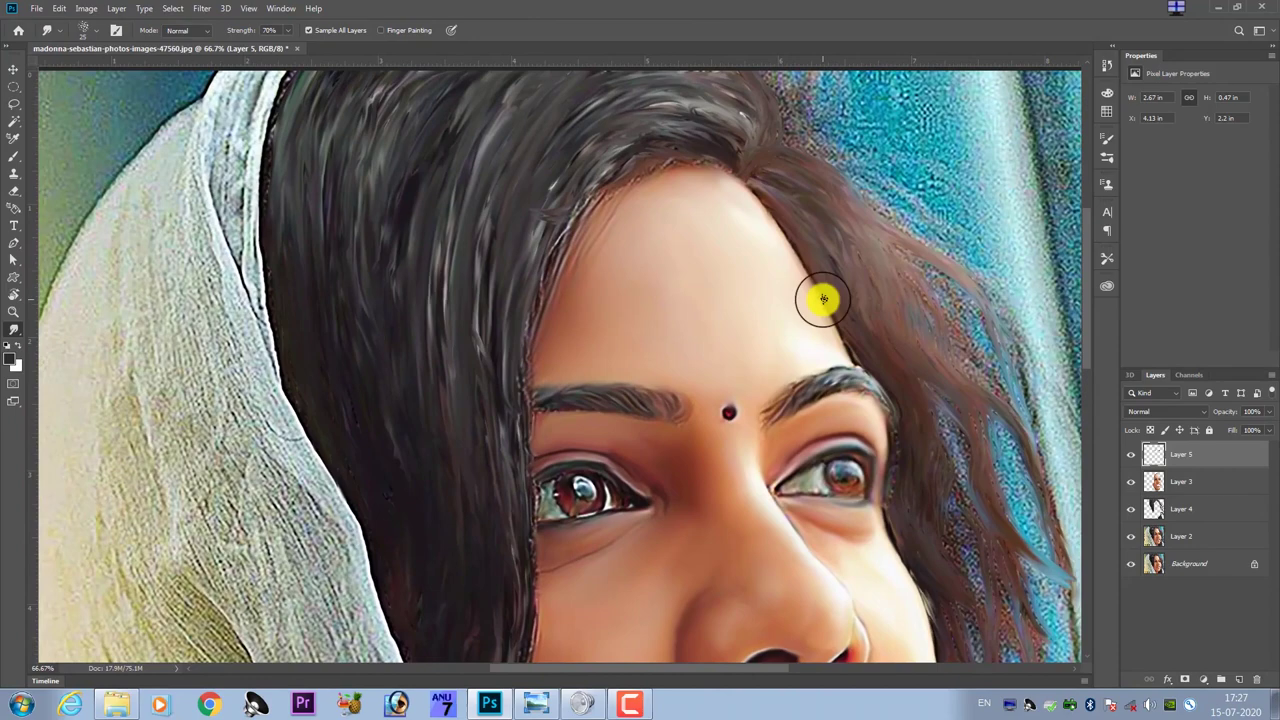
pyautogui.click(1131, 537)
pyautogui.click(1130, 564)
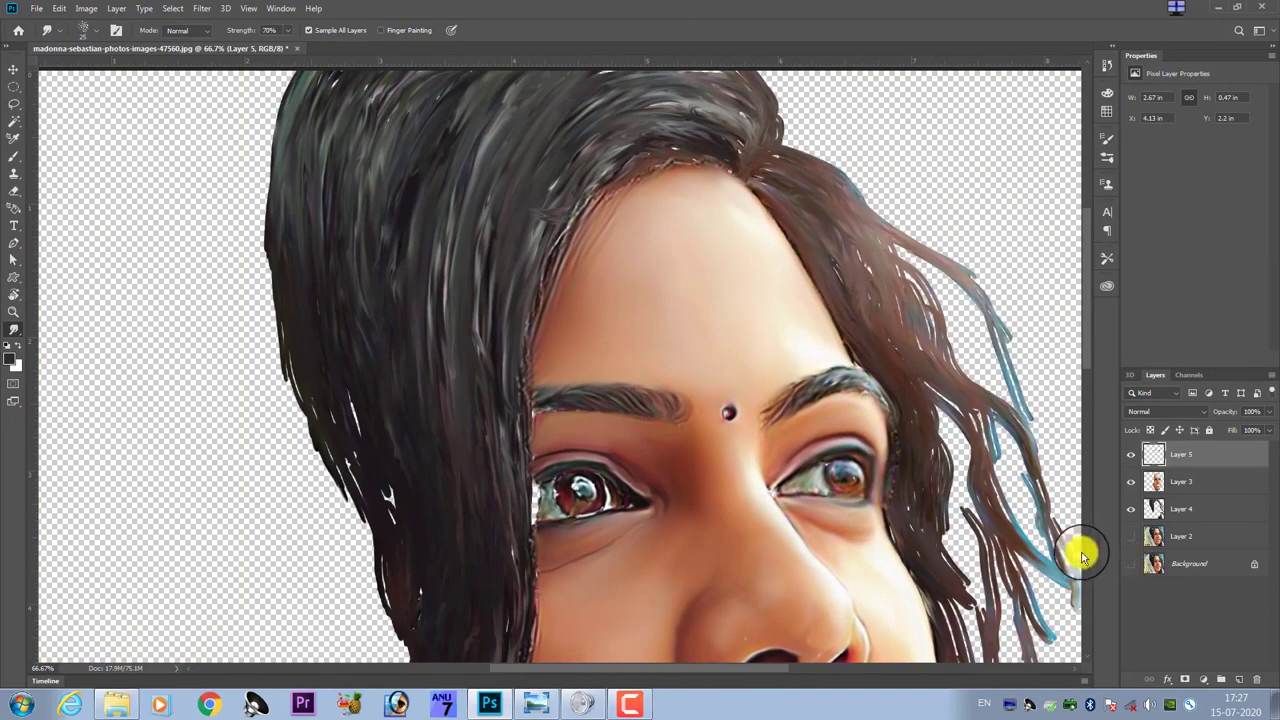
pyautogui.hotkey('ctrl', '-')
pyautogui.hotkey('ctrl', '-')
pyautogui.hotkey('ctrl', '-')
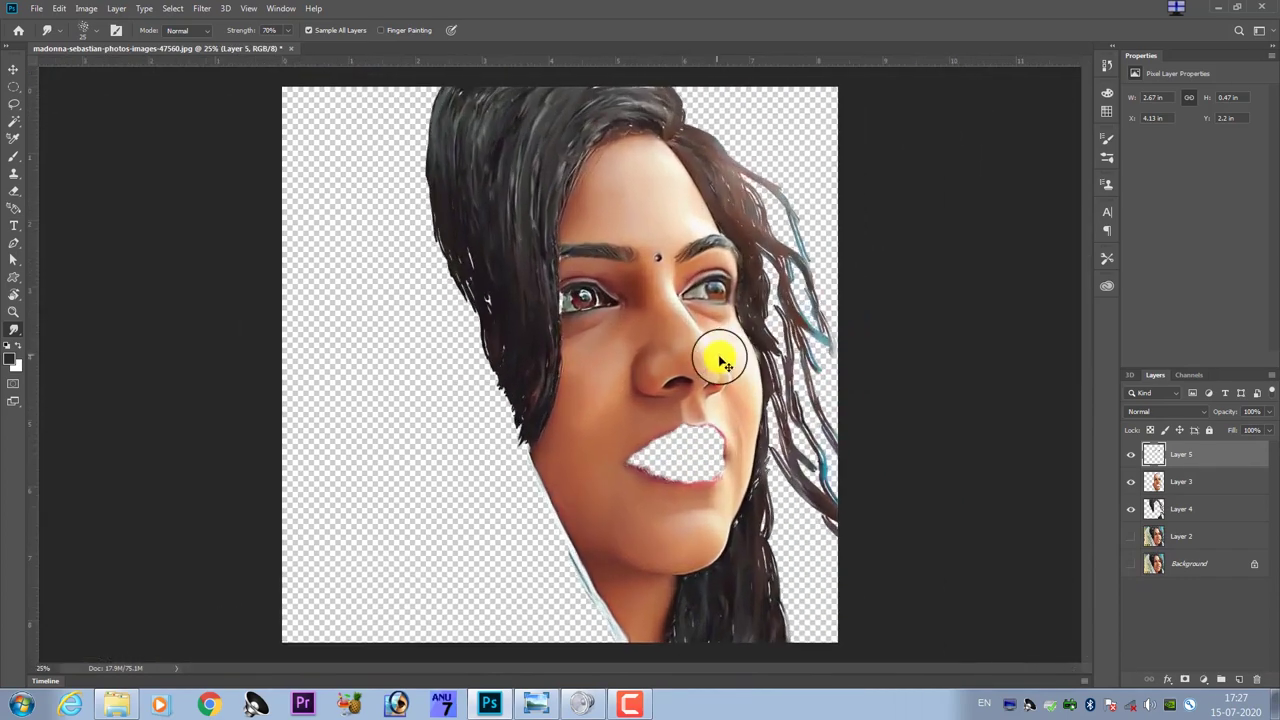
pyautogui.scroll(1, 720, 357)
pyautogui.scroll(1, 651, 286)
pyautogui.scroll(2, 646, 257)
pyautogui.scroll(1, 663, 217)
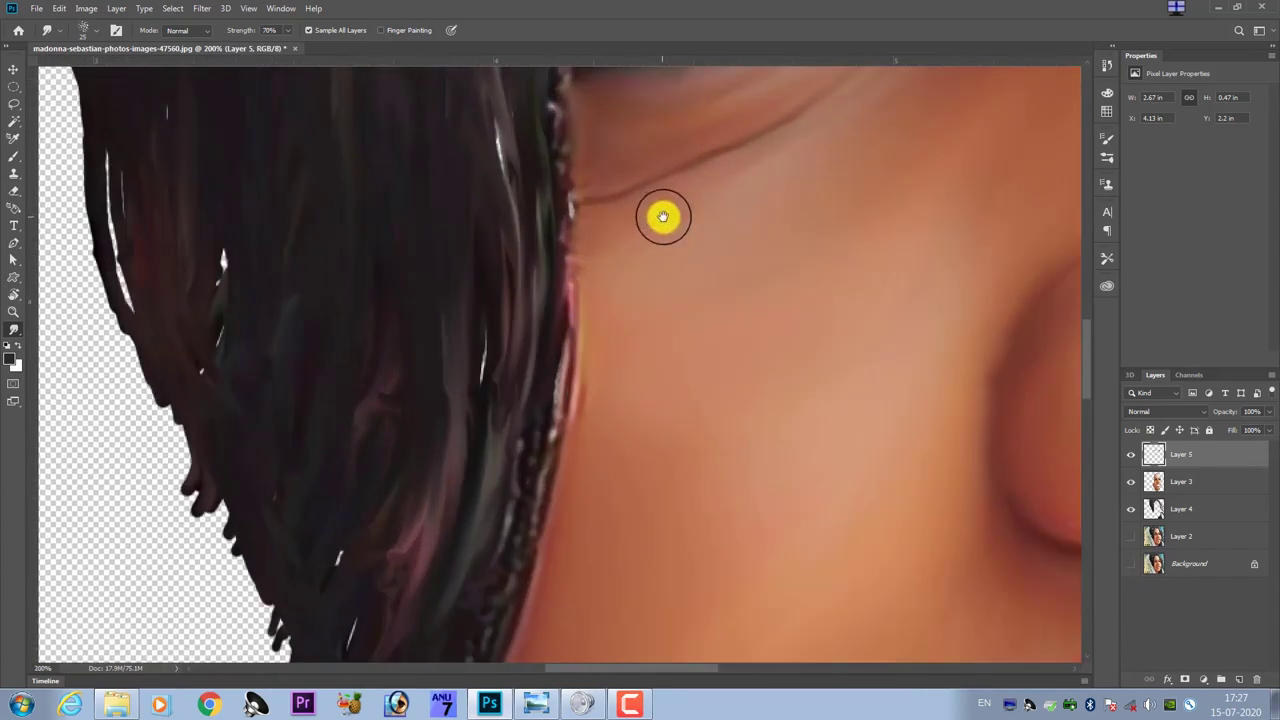
pyautogui.moveTo(663, 217); pyautogui.dragTo(786, 351)
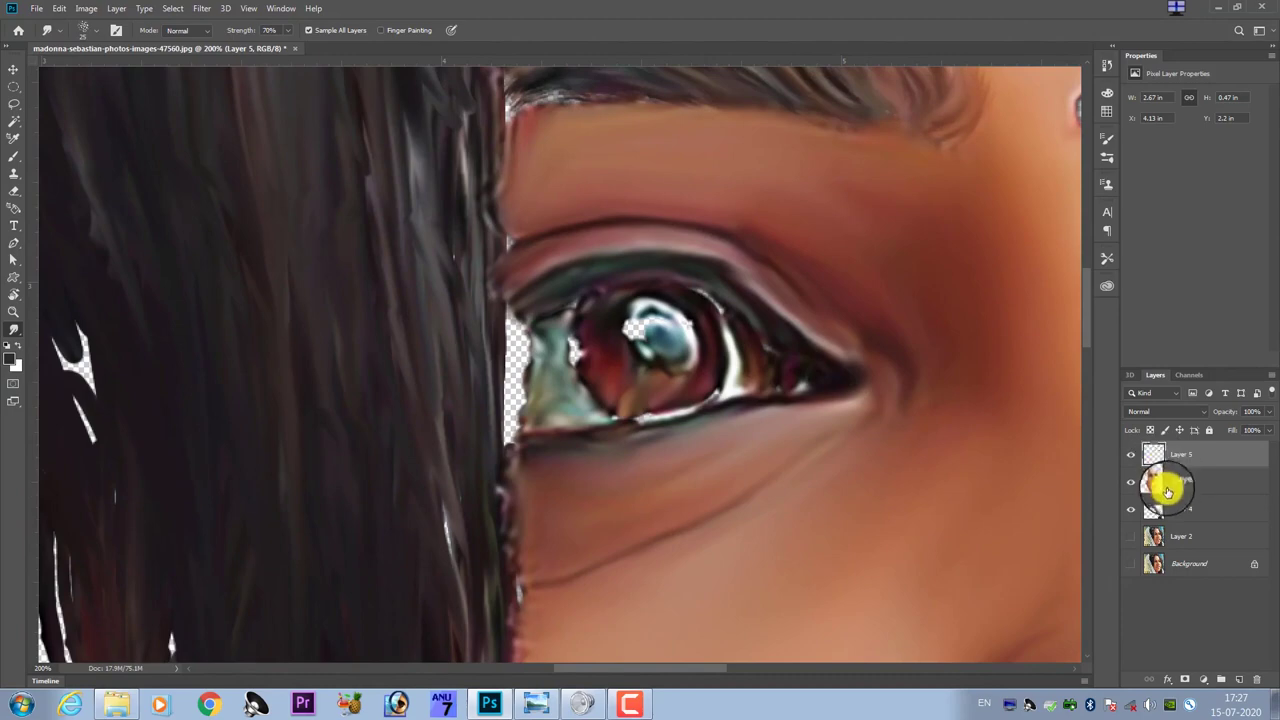
# - Smudge the eyebrow's left end and lower edge into streaks on Layer 5
pyautogui.moveTo(837, 386); pyautogui.dragTo(805, 440)
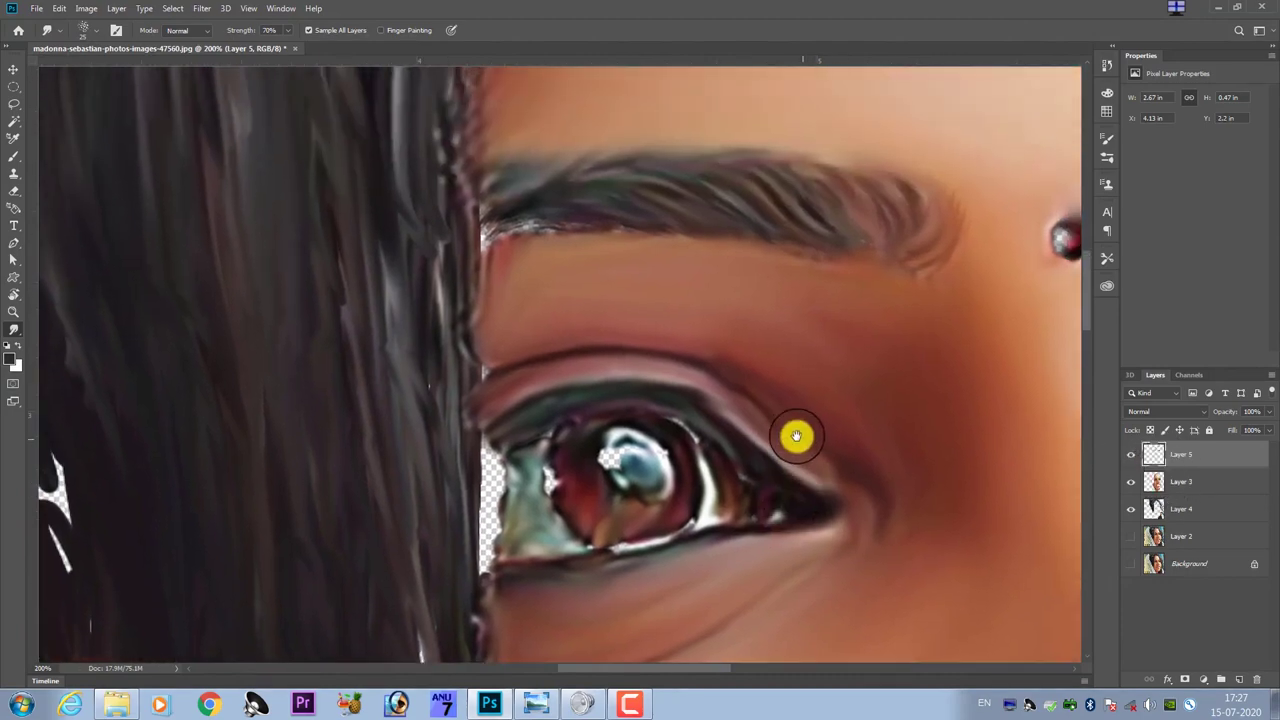
pyautogui.moveTo(508, 214)
pyautogui.mouseDown()
pyautogui.moveTo(522, 228)
pyautogui.moveTo(549, 220)
pyautogui.moveTo(494, 235)
pyautogui.moveTo(509, 197)
pyautogui.moveTo(477, 220)
pyautogui.moveTo(650, 197)
pyautogui.mouseUp()
pyautogui.moveTo(943, 257); pyautogui.dragTo(694, 294)
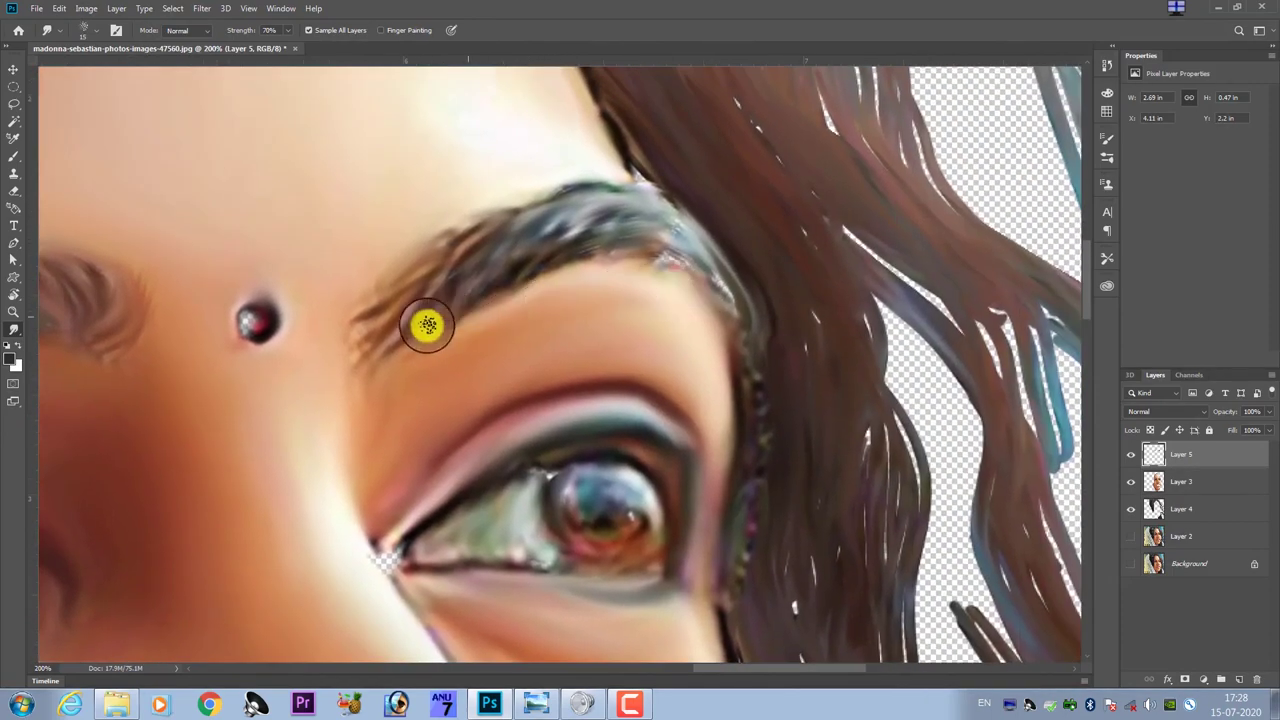
pyautogui.moveTo(406, 311)
pyautogui.mouseDown()
pyautogui.moveTo(529, 254)
pyautogui.moveTo(692, 262)
pyautogui.moveTo(691, 240)
pyautogui.moveTo(654, 206)
pyautogui.moveTo(717, 280)
pyautogui.moveTo(700, 295)
pyautogui.moveTo(557, 246)
pyautogui.moveTo(657, 229)
pyautogui.moveTo(634, 246)
pyautogui.moveTo(673, 270)
pyautogui.mouseUp()
# - Smudge the hair-to-eye border on Layer 5, then on Layer 4
pyautogui.scroll(-5, 673, 270)
pyautogui.hscroll(-5, 640, 249)
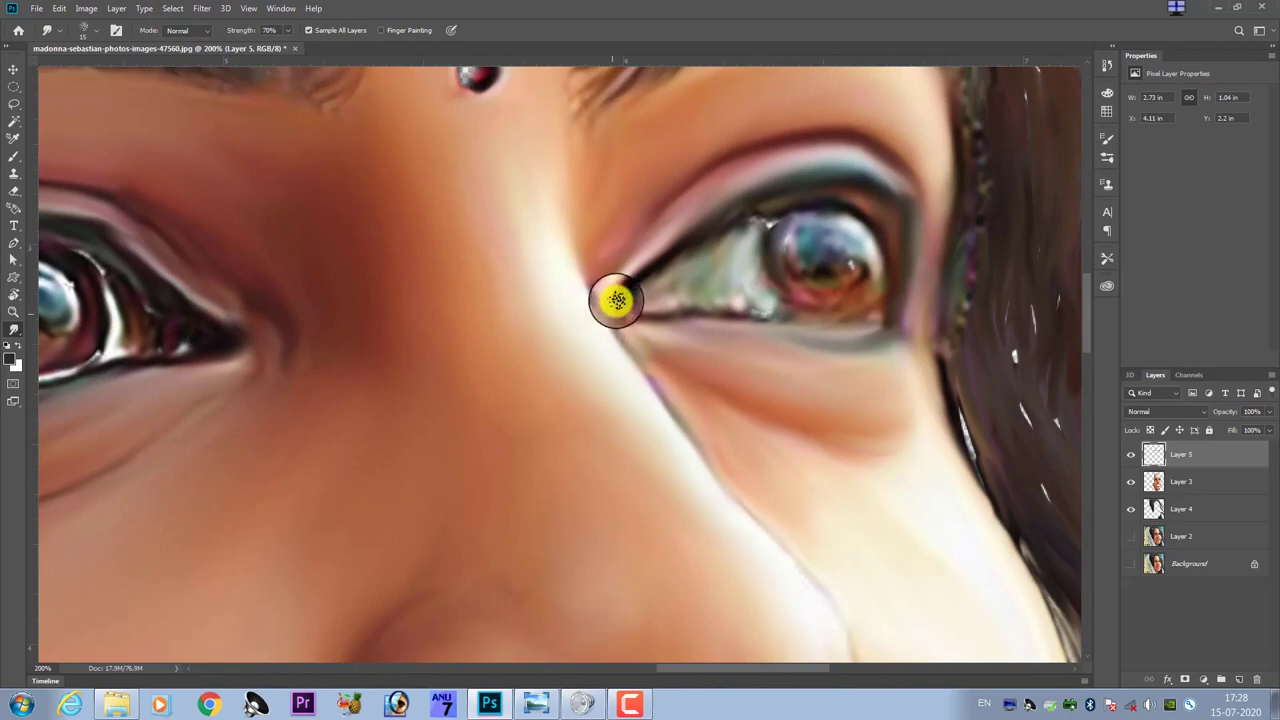
pyautogui.scroll(-2, 600, 360)
pyautogui.hscroll(-5, 560, 360)
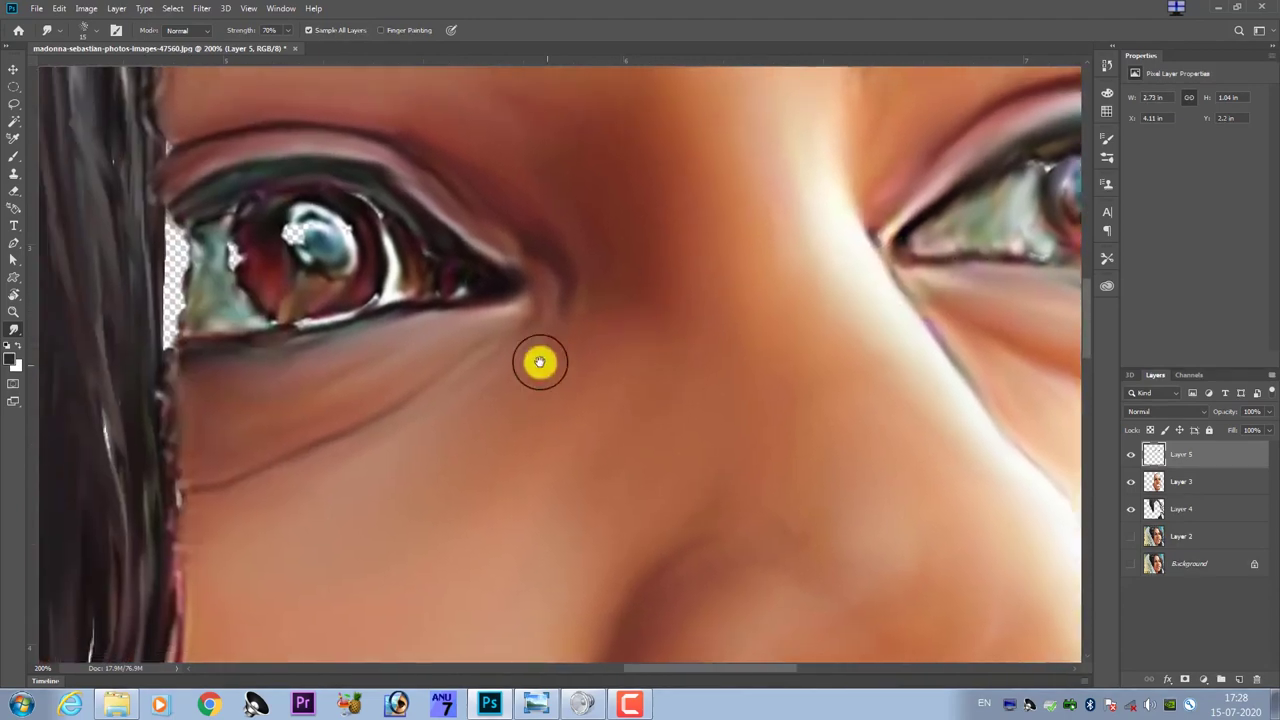
pyautogui.hscroll(-3, 539, 362)
pyautogui.hscroll(-2, 380, 286)
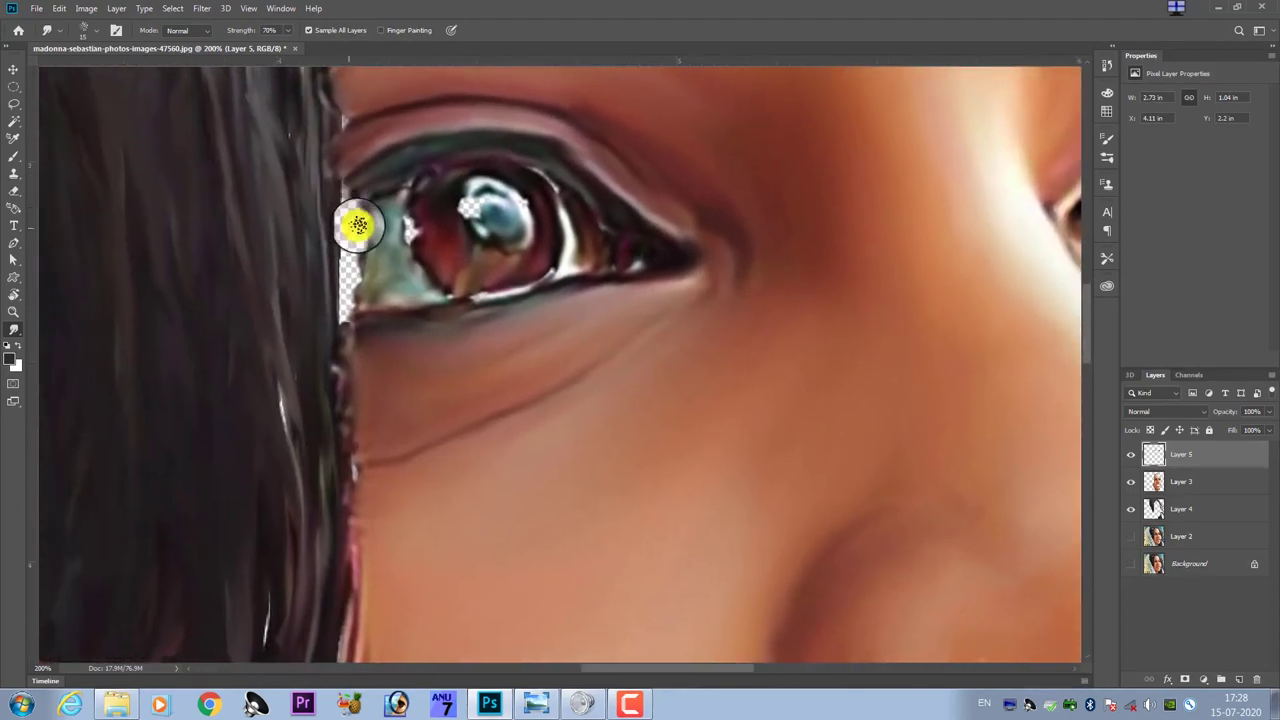
pyautogui.moveTo(358, 225); pyautogui.dragTo(357, 271)
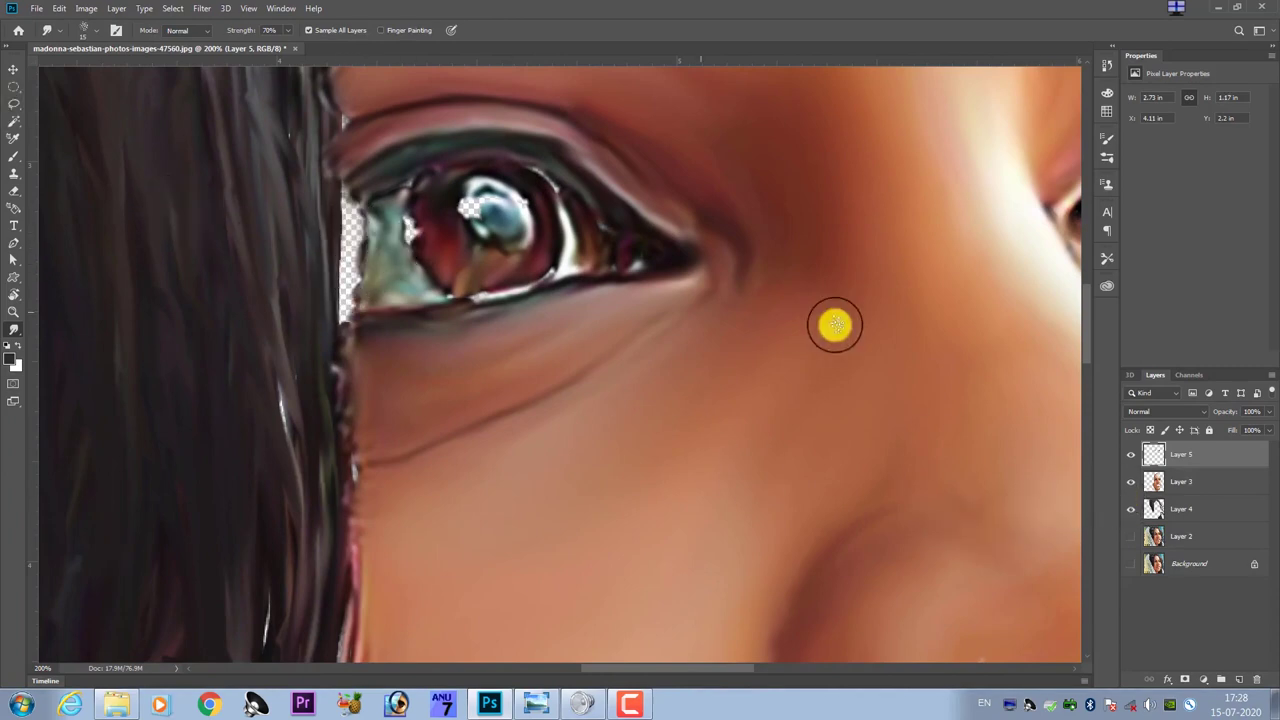
pyautogui.click(1170, 508)
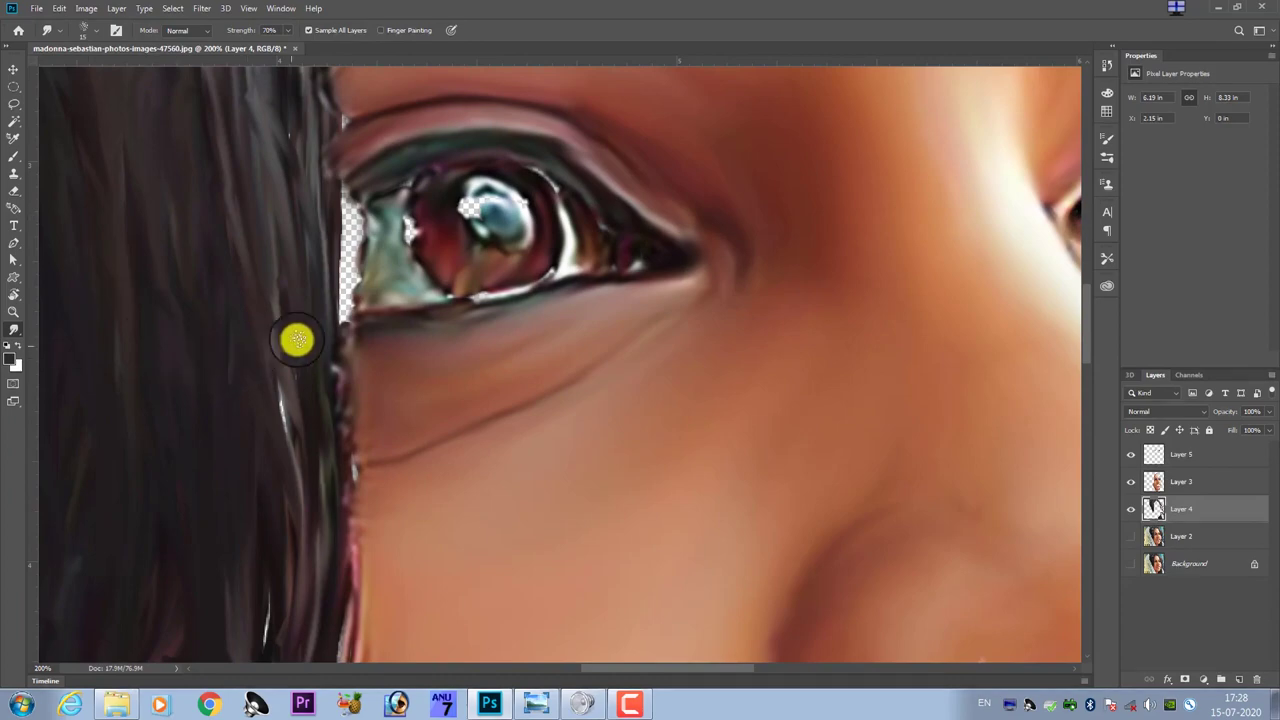
pyautogui.moveTo(318, 308); pyautogui.dragTo(351, 216)
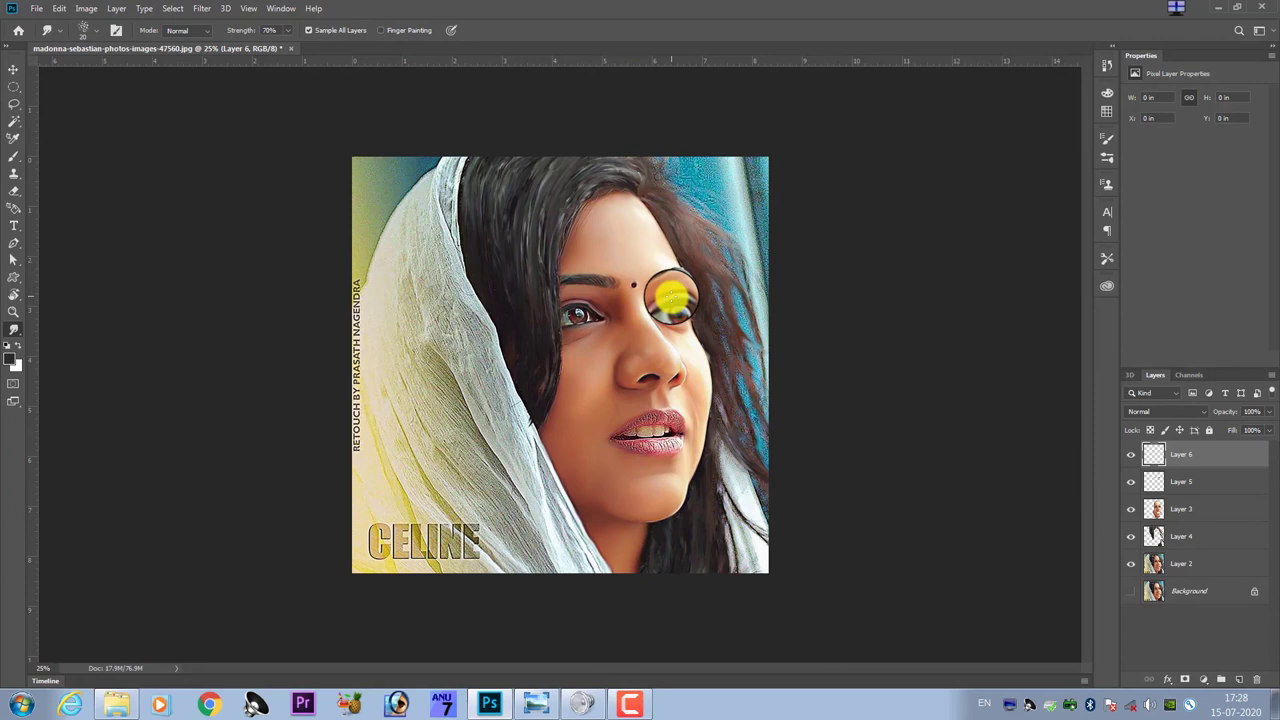
# - With the Brush tool active, set the foreground colour to orange #ff6f27
pyautogui.press('b')
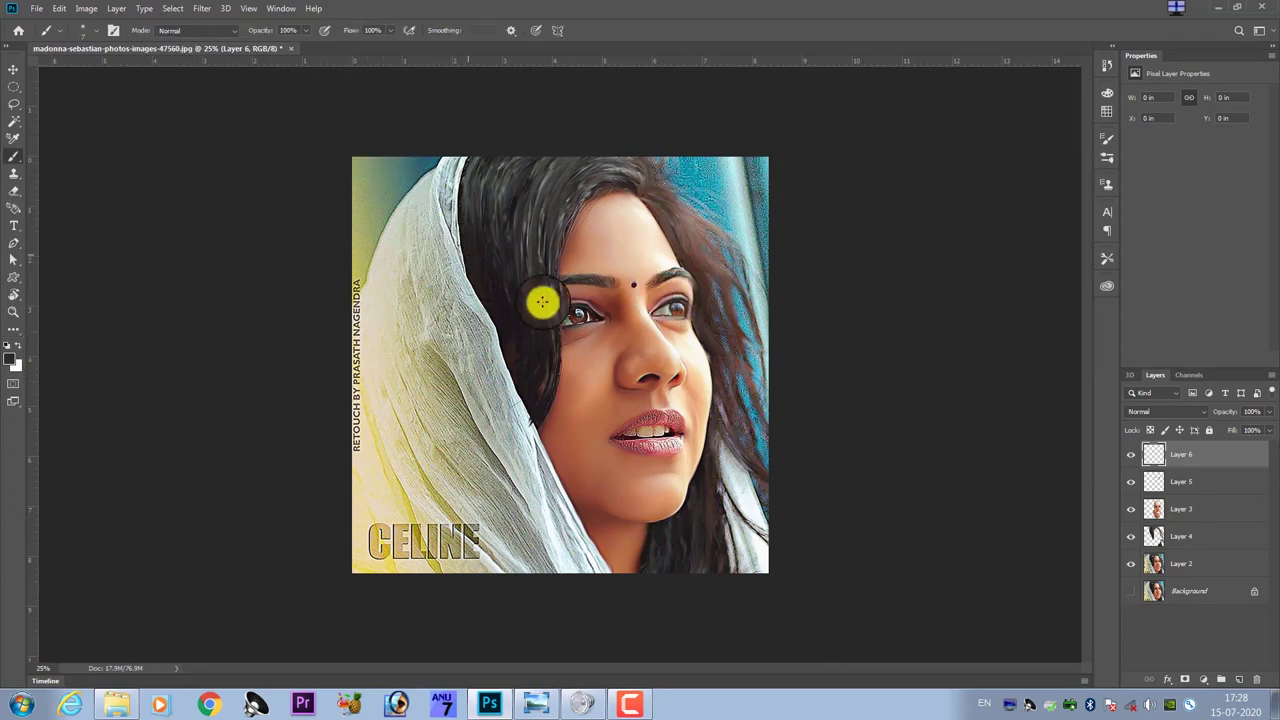
pyautogui.click(10, 360)
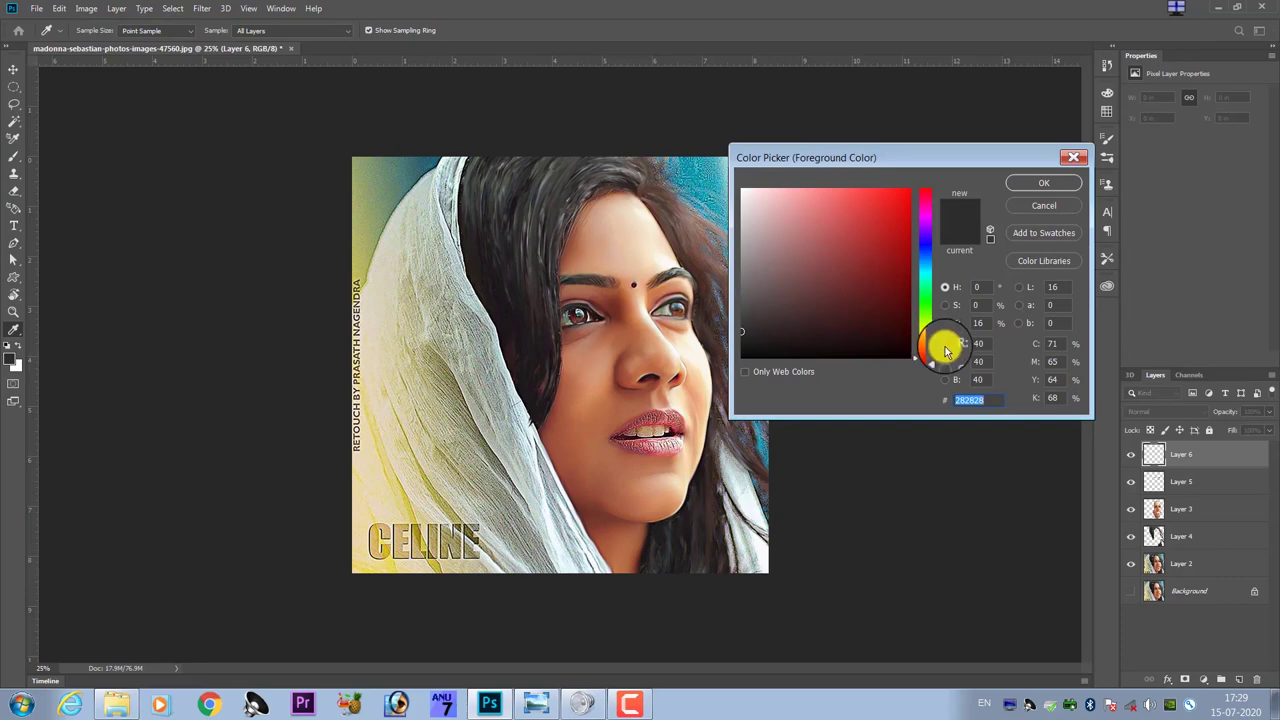
pyautogui.click(946, 346)
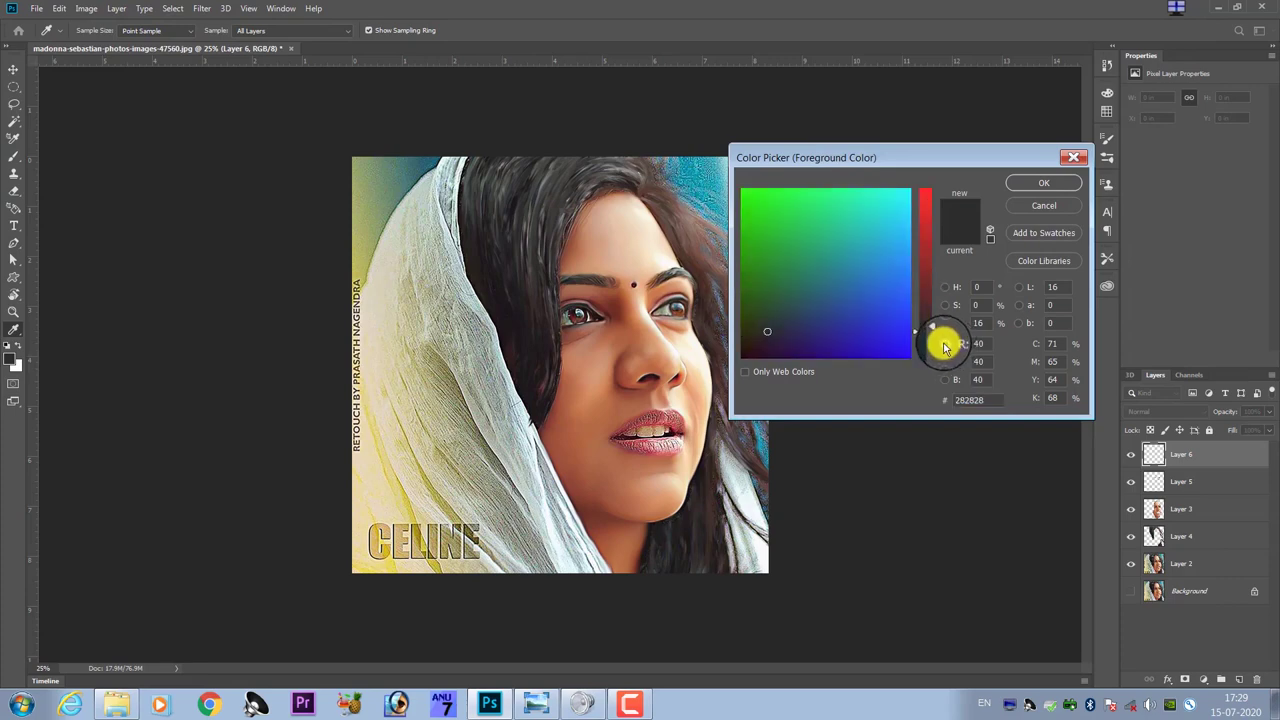
pyautogui.moveTo(940, 320); pyautogui.dragTo(946, 218)
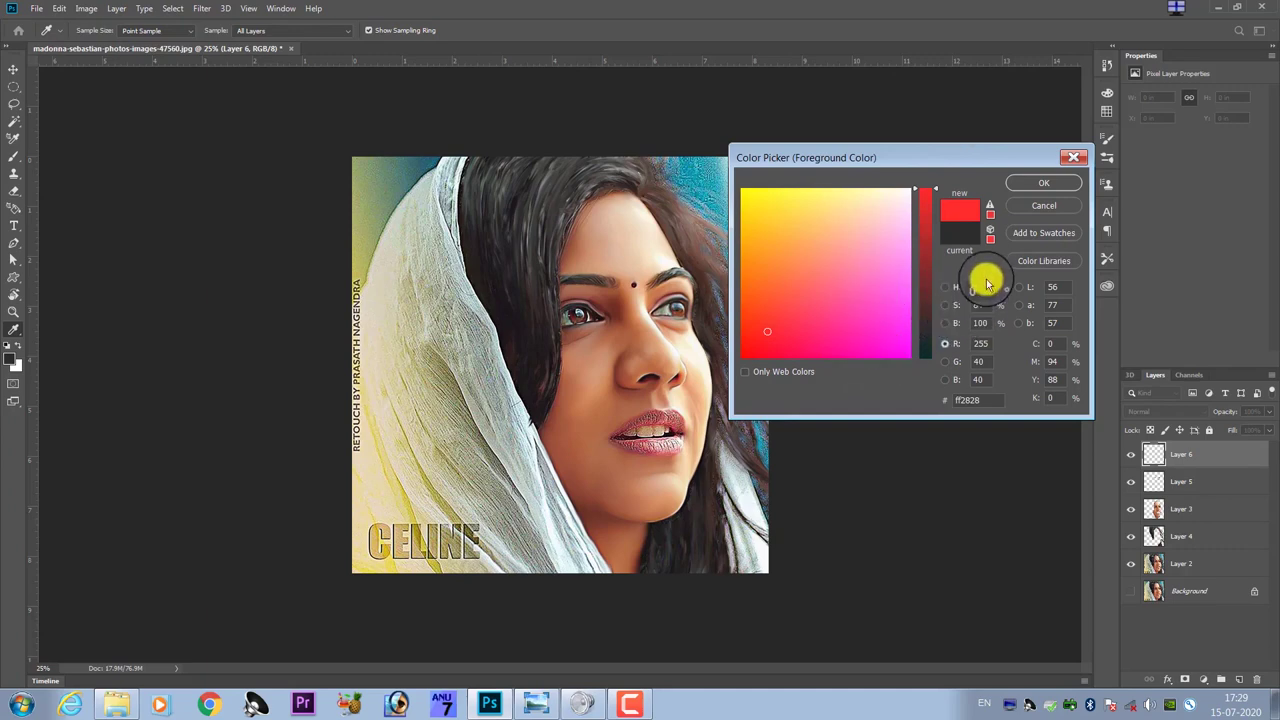
pyautogui.click(772, 285)
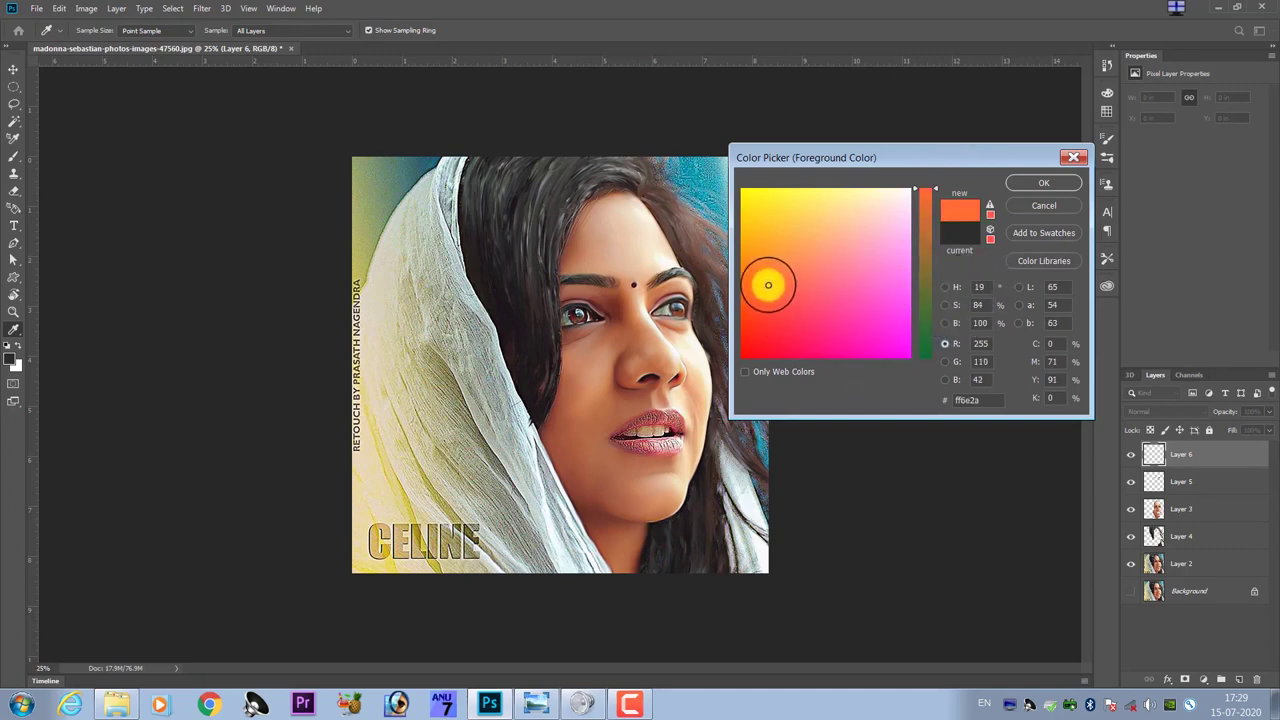
pyautogui.click(1028, 190)
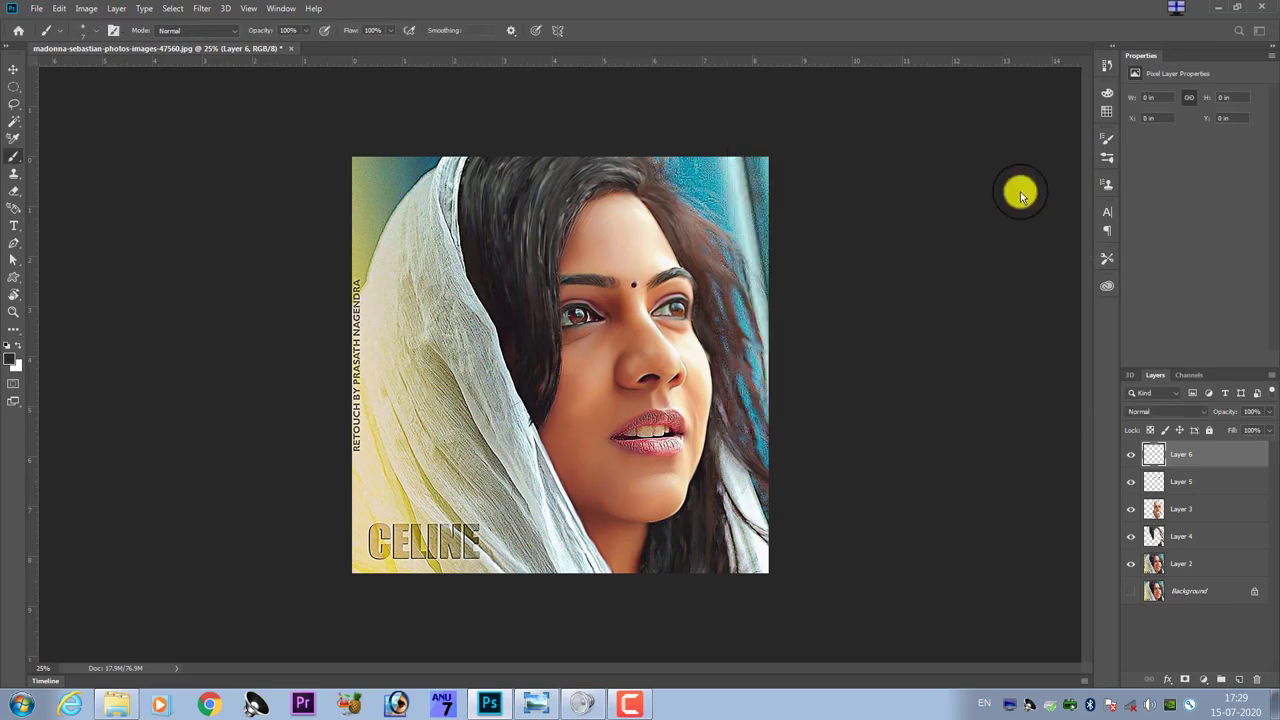
# - Set Layer 6 to Color blending and tint beside the eyebrow orange
pyautogui.click(1150, 411)
pyautogui.click(1157, 667)
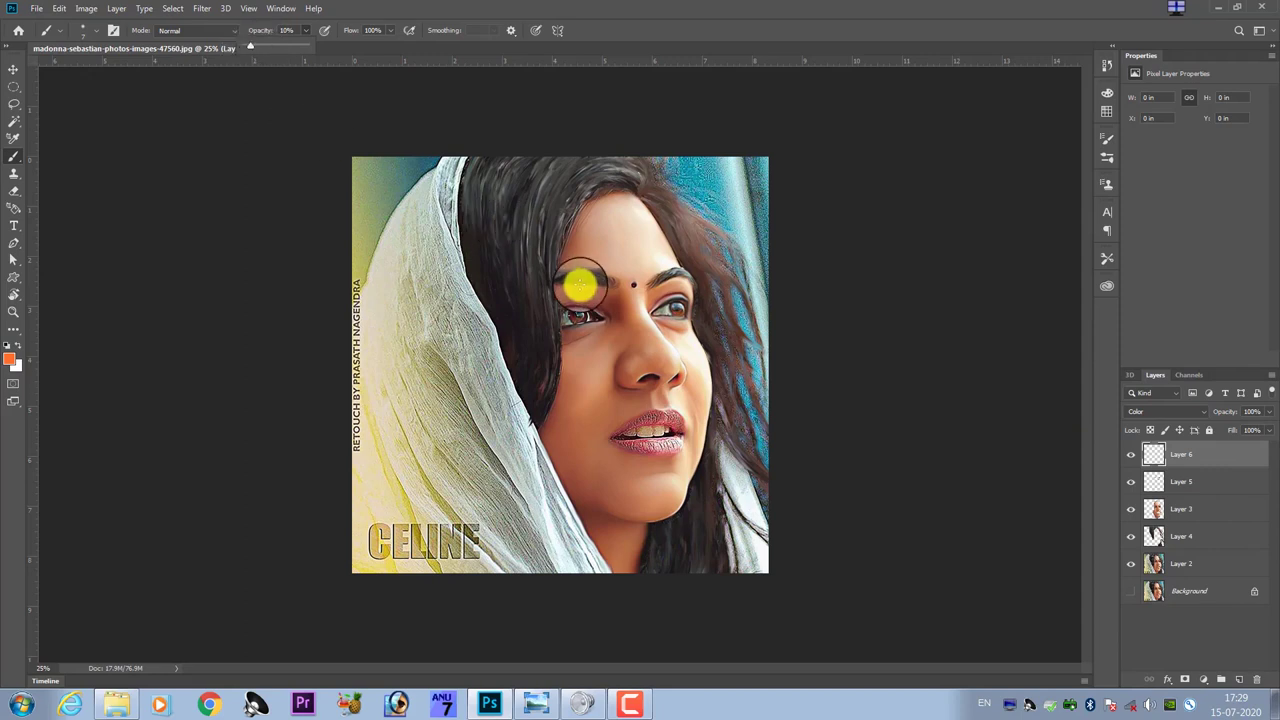
pyautogui.moveTo(580, 287)
pyautogui.mouseDown()
pyautogui.moveTo(585, 270)
pyautogui.moveTo(612, 281)
pyautogui.mouseUp()
# - With a smaller brush at 50% zoom, tint between the eyes and down the nose, then hide the other layers
pyautogui.hotkey('ctrl', '+')
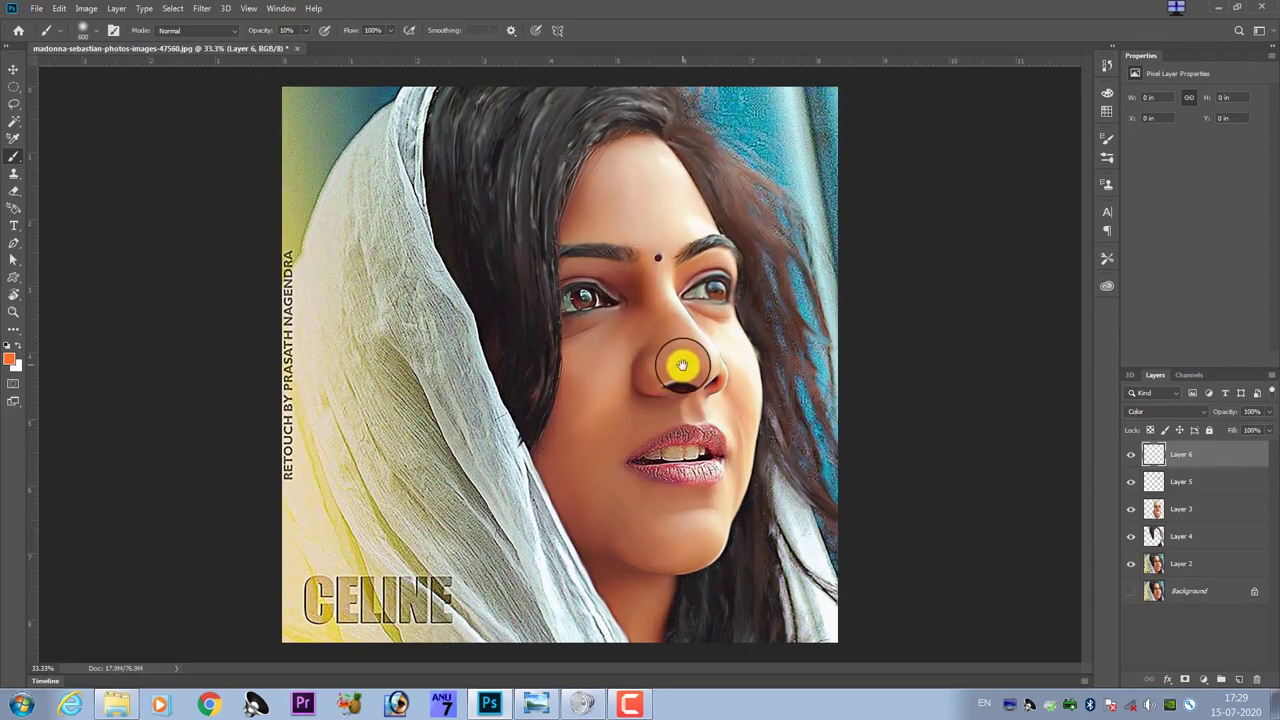
pyautogui.hotkey('ctrl', '+')
pyautogui.moveTo(684, 357); pyautogui.dragTo(592, 452)
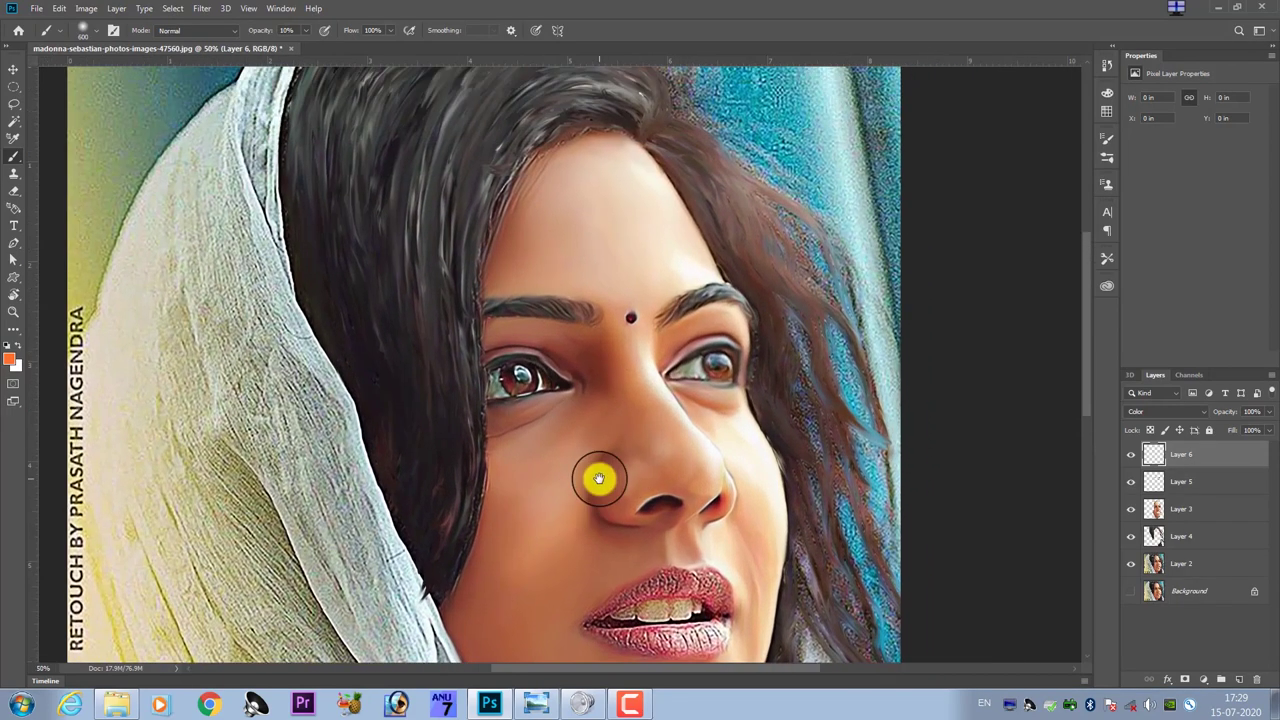
pyautogui.press('[')
pyautogui.press('[')
pyautogui.press('[')
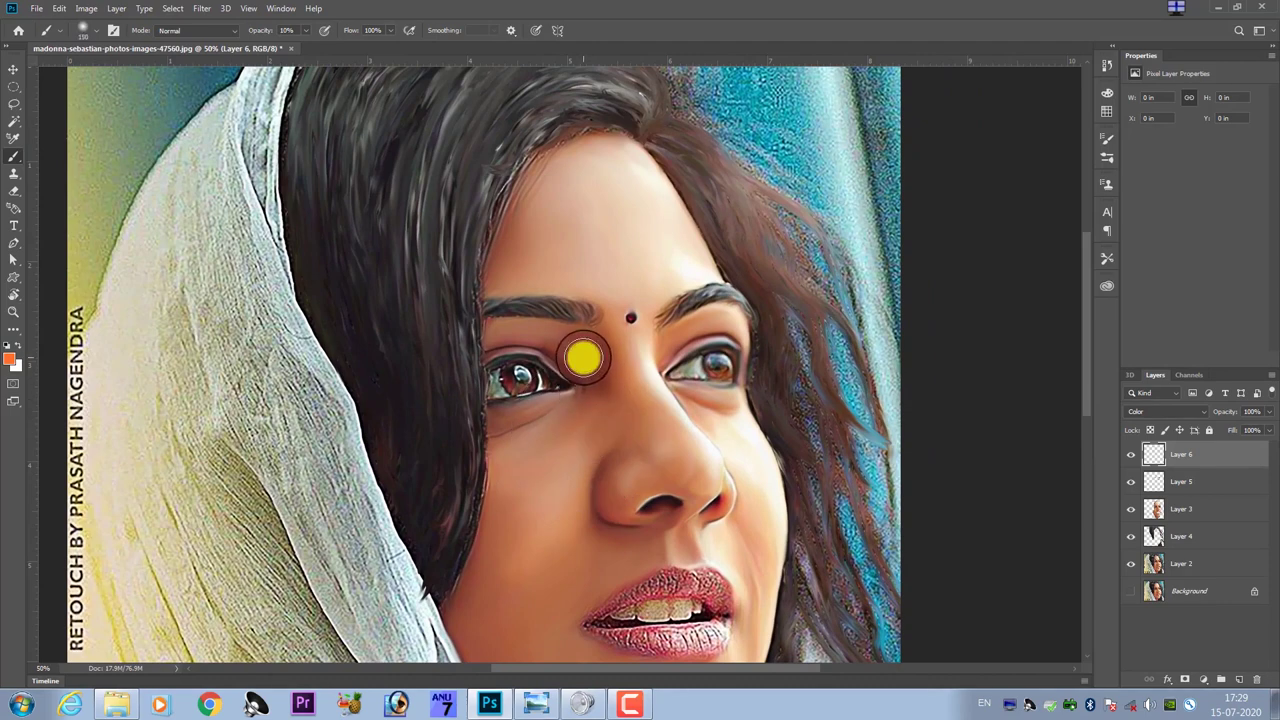
pyautogui.moveTo(580, 357)
pyautogui.mouseDown()
pyautogui.moveTo(523, 331)
pyautogui.moveTo(597, 374)
pyautogui.moveTo(580, 341)
pyautogui.mouseUp()
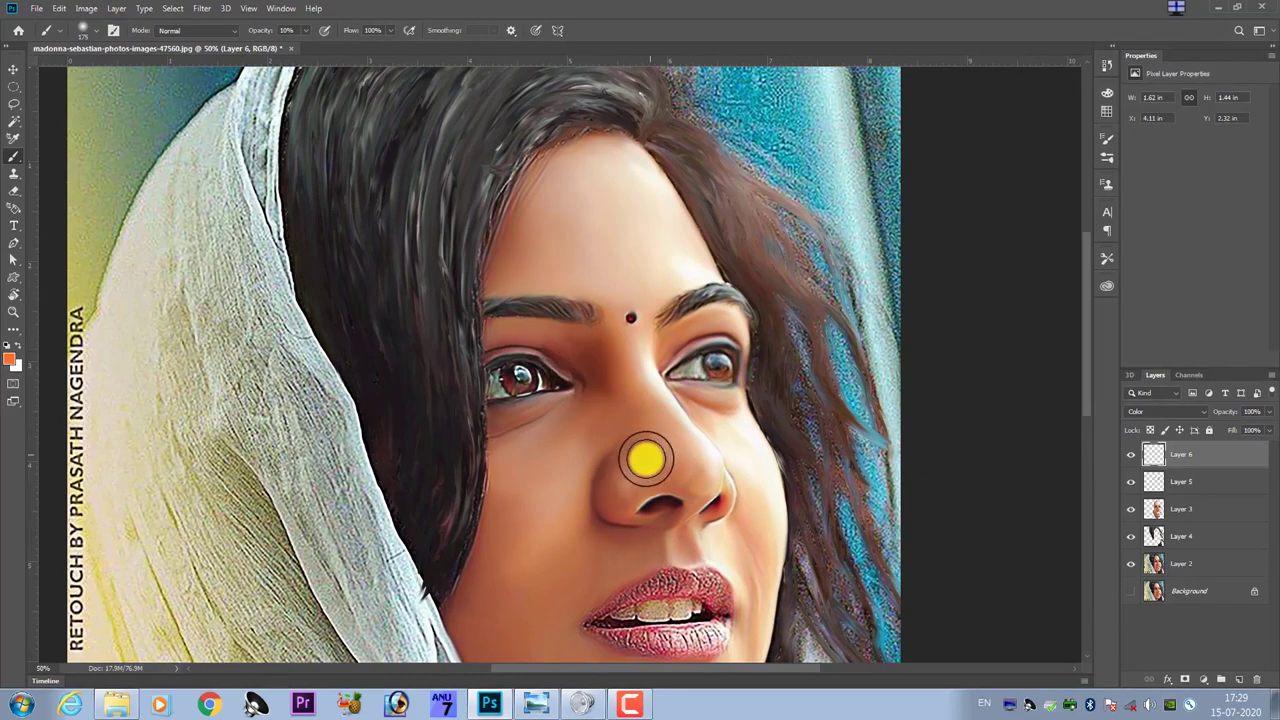
pyautogui.moveTo(627, 463)
pyautogui.mouseDown()
pyautogui.moveTo(608, 400)
pyautogui.moveTo(627, 526)
pyautogui.mouseUp()
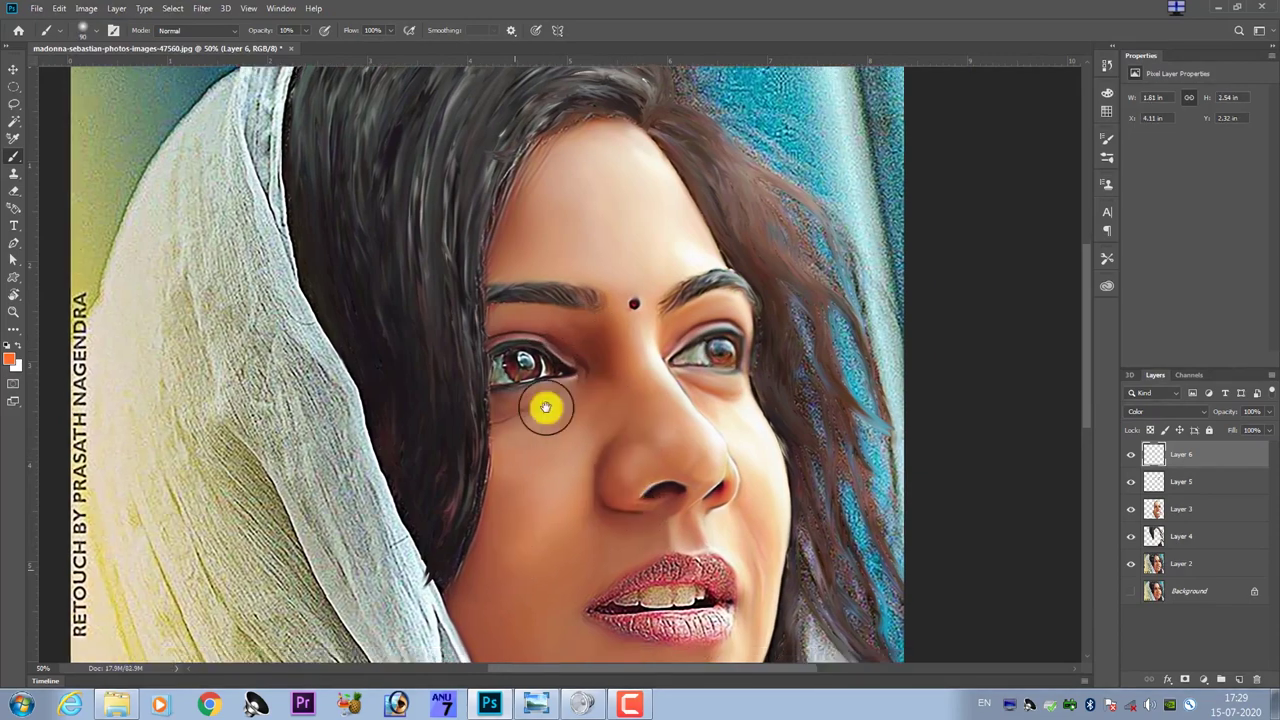
pyautogui.moveTo(543, 409)
pyautogui.mouseDown()
pyautogui.moveTo(552, 357)
pyautogui.moveTo(523, 346)
pyautogui.moveTo(531, 503)
pyautogui.moveTo(574, 489)
pyautogui.moveTo(623, 560)
pyautogui.moveTo(591, 537)
pyautogui.moveTo(600, 549)
pyautogui.moveTo(654, 346)
pyautogui.moveTo(646, 301)
pyautogui.moveTo(748, 283)
pyautogui.moveTo(580, 508)
pyautogui.mouseUp()
pyautogui.moveTo(629, 429)
pyautogui.mouseDown()
pyautogui.moveTo(654, 398)
pyautogui.moveTo(608, 437)
pyautogui.moveTo(646, 480)
pyautogui.moveTo(606, 457)
pyautogui.moveTo(588, 378)
pyautogui.moveTo(476, 284)
pyautogui.moveTo(428, 342)
pyautogui.moveTo(449, 246)
pyautogui.moveTo(466, 434)
pyautogui.moveTo(457, 463)
pyautogui.moveTo(407, 494)
pyautogui.mouseUp()
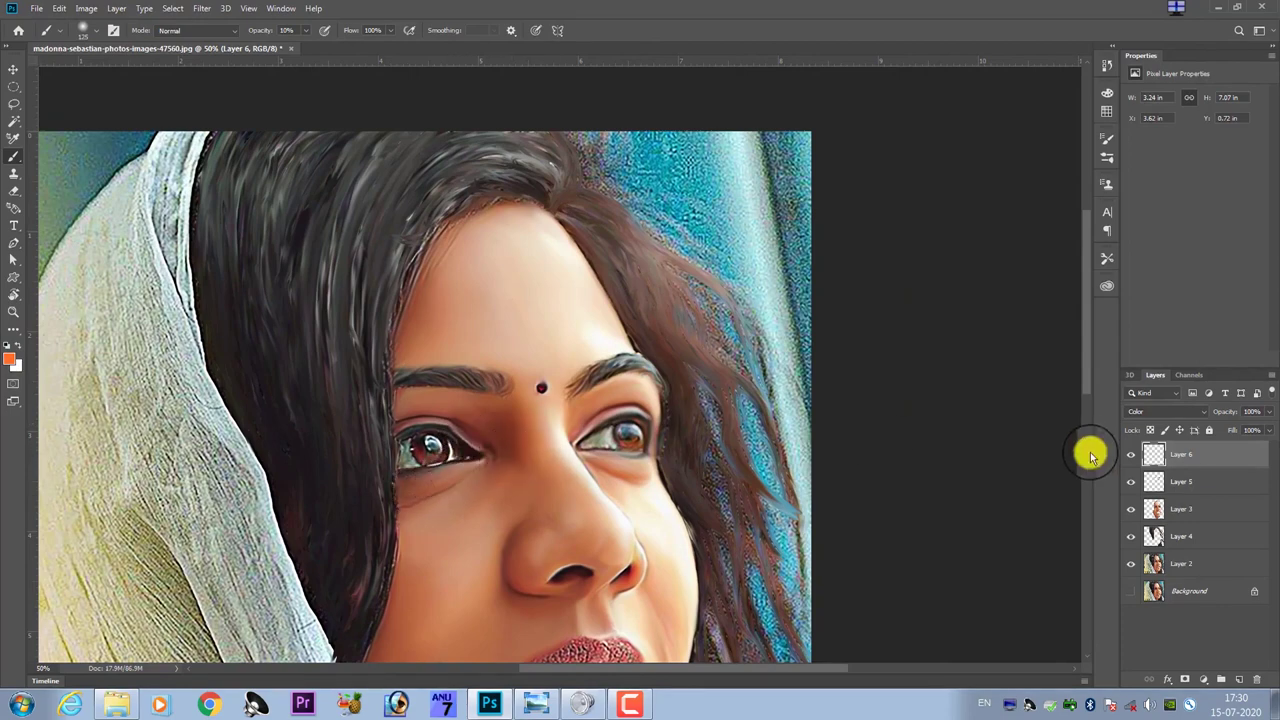
pyautogui.moveTo(1130, 483); pyautogui.dragTo(1131, 596)
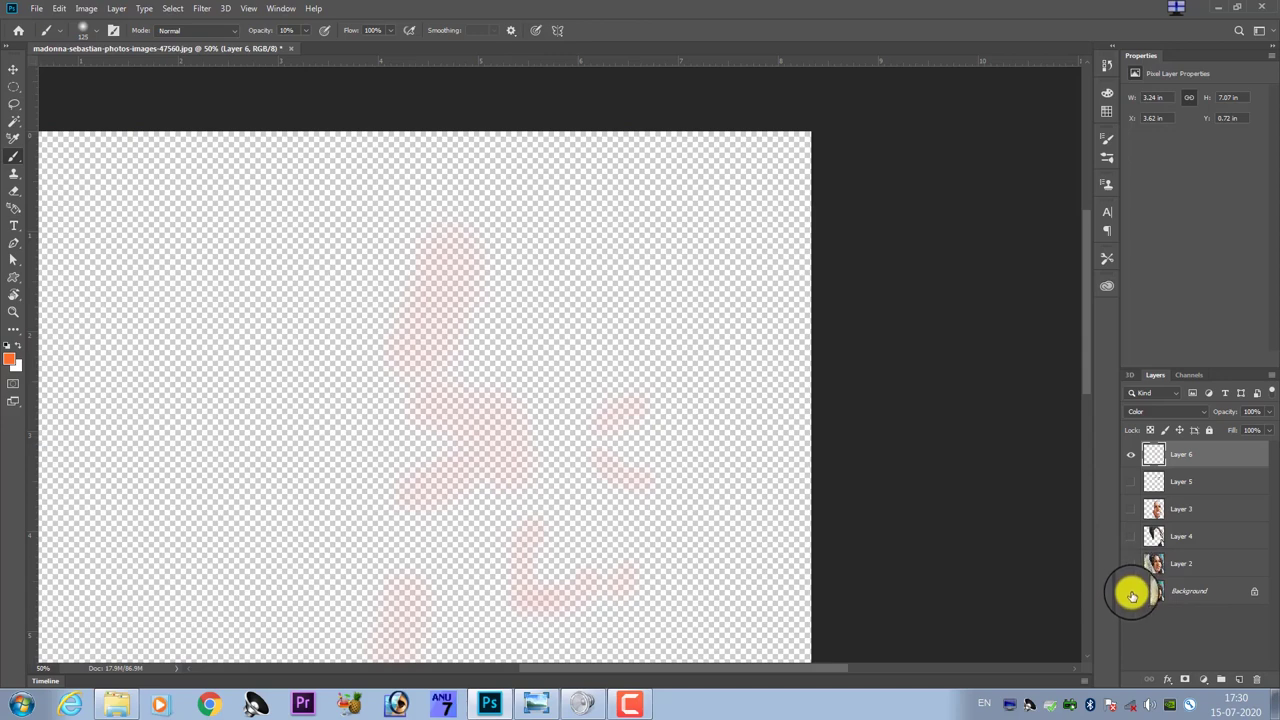
pyautogui.click(1184, 486)
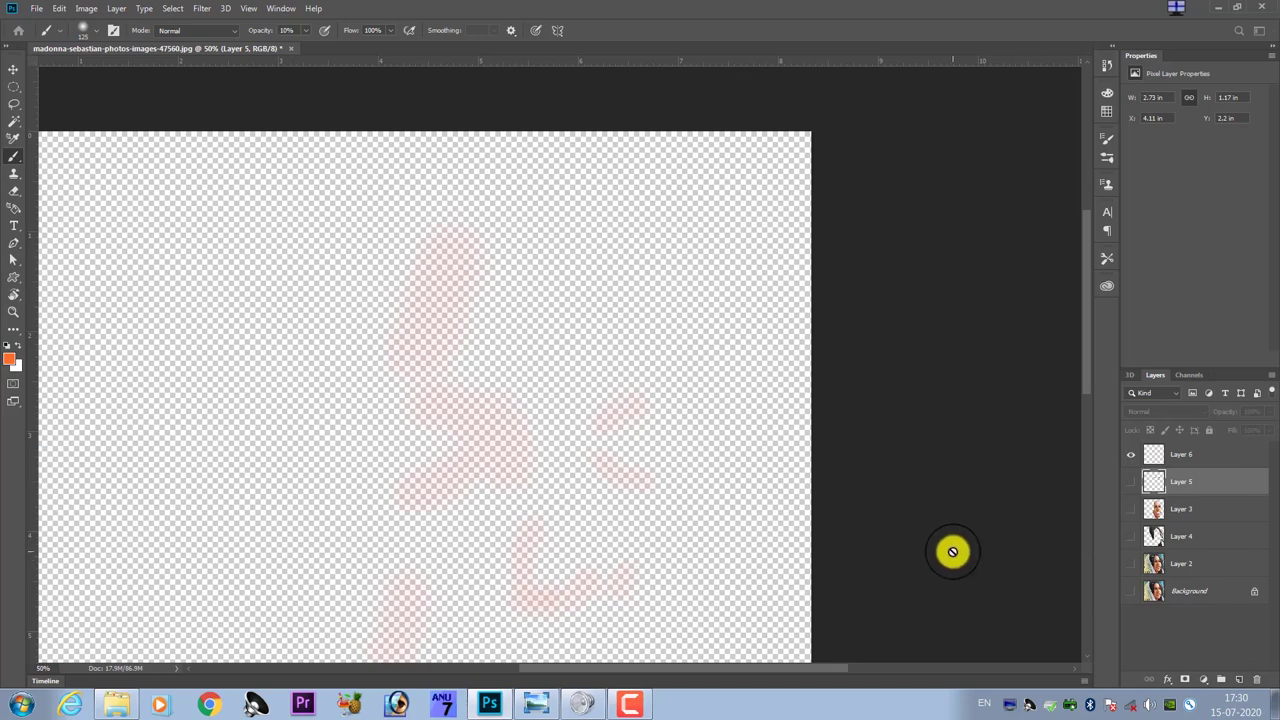
pyautogui.click(150, 160)
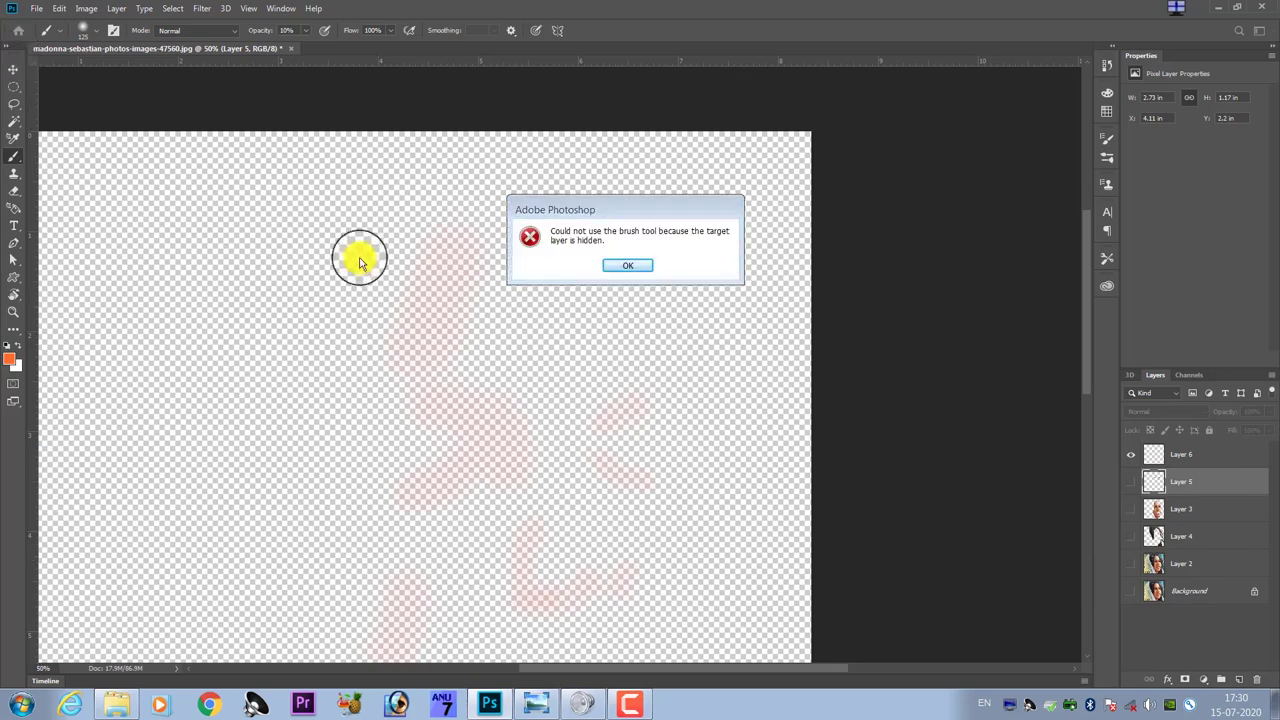
pyautogui.click(621, 269)
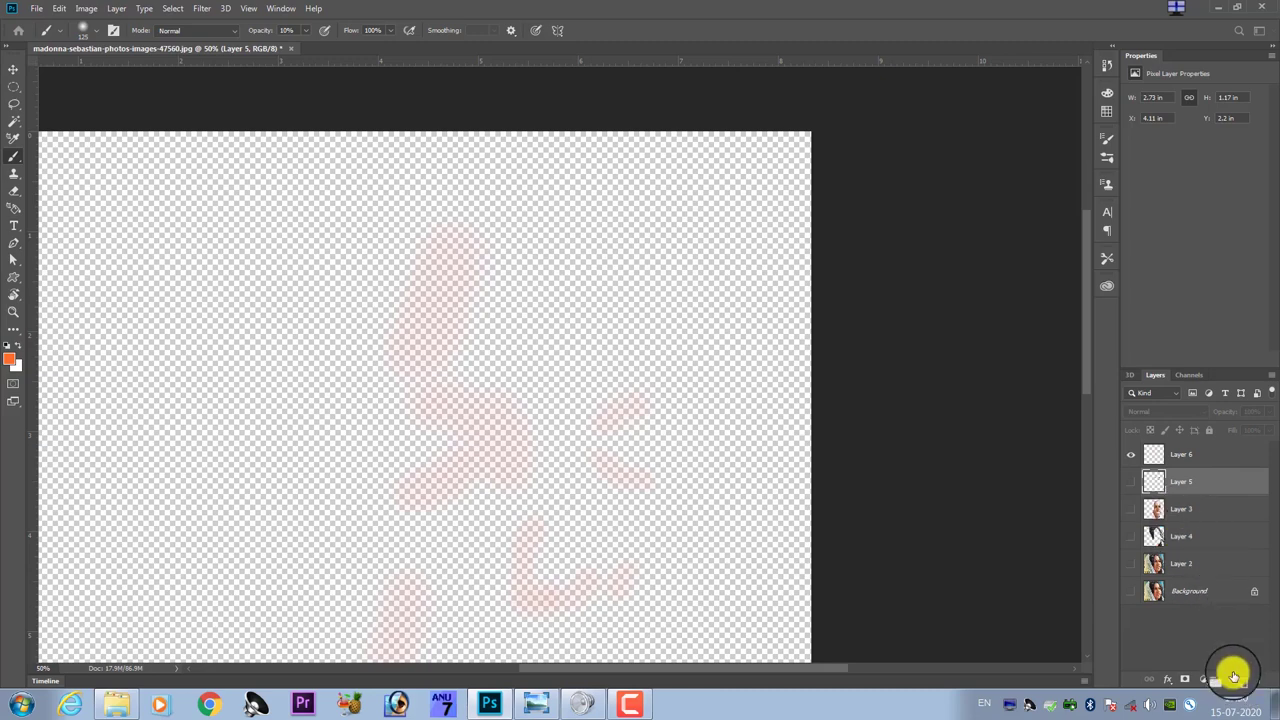
pyautogui.moveTo(1195, 465); pyautogui.dragTo(951, 444)
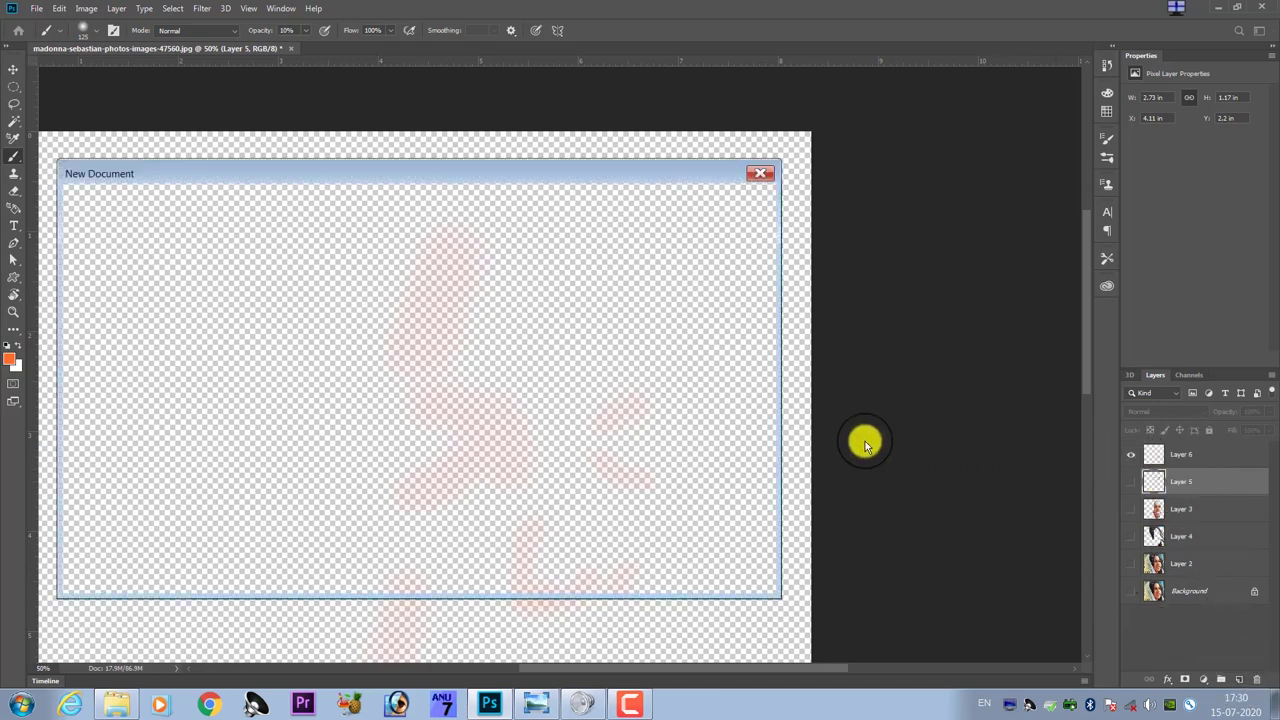
pyautogui.moveTo(866, 445); pyautogui.dragTo(691, 414)
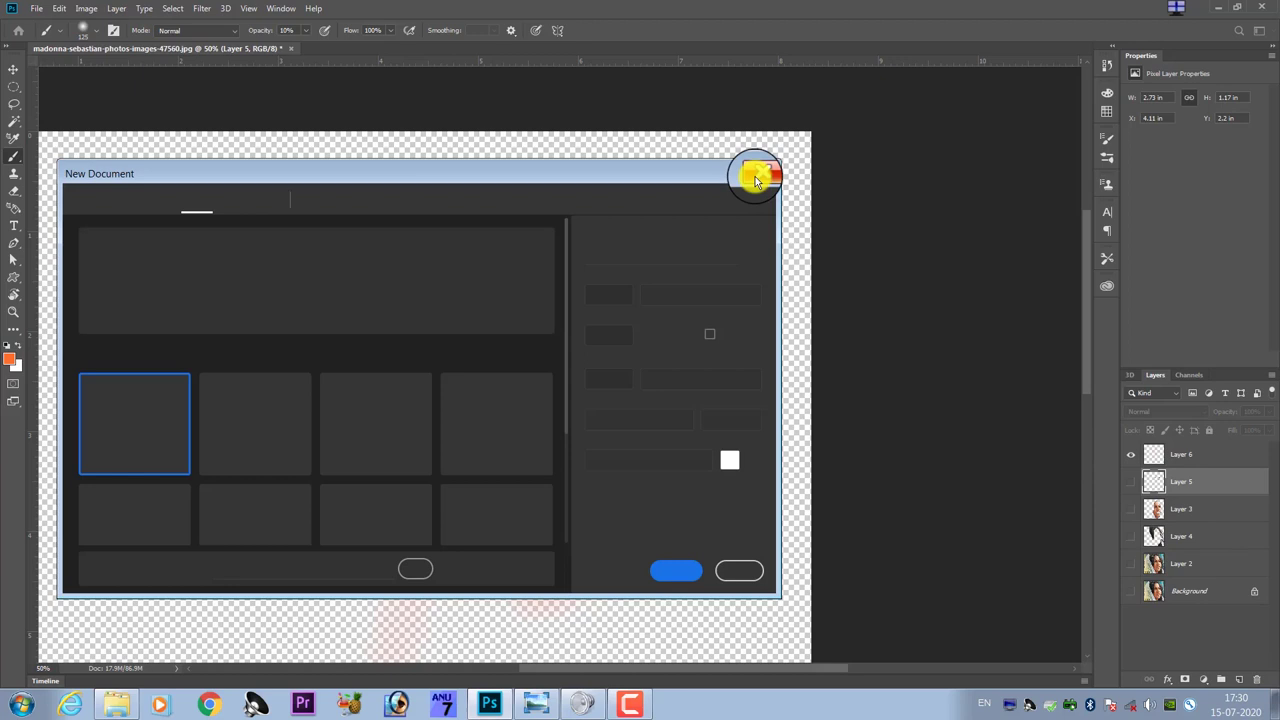
pyautogui.click(757, 178)
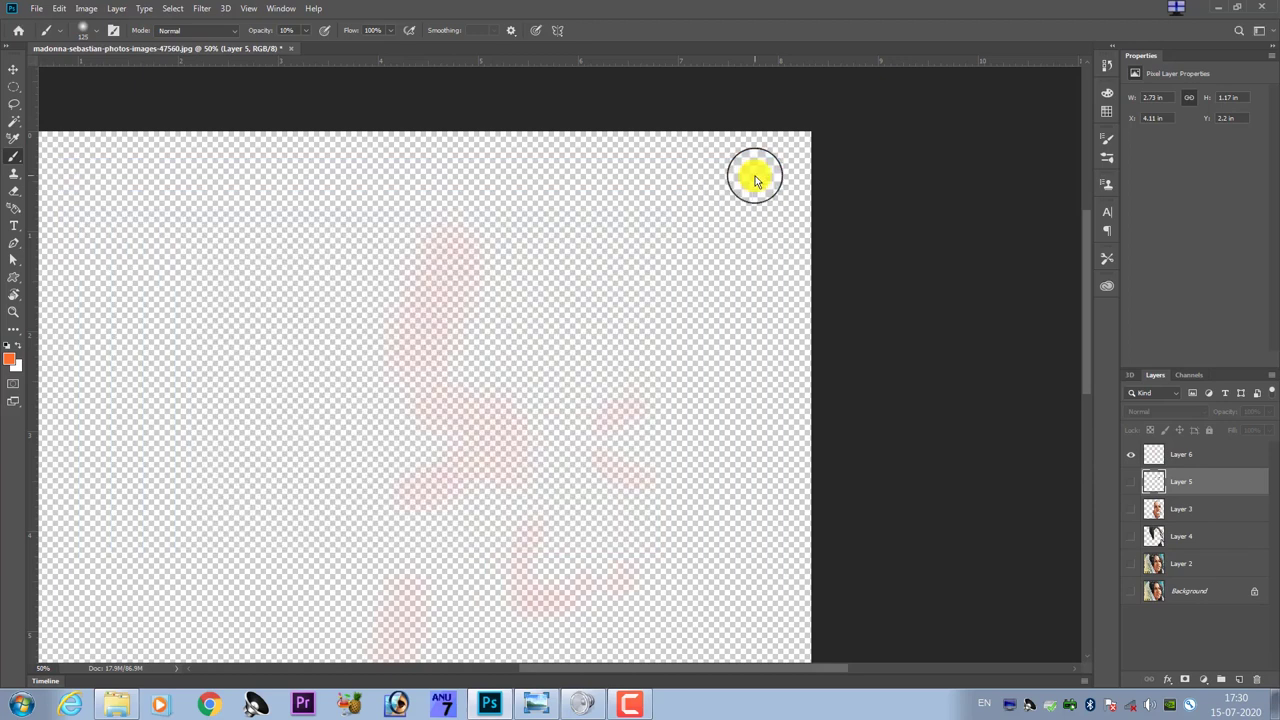
# - Create Layer 7, fill it with white, and hide it
pyautogui.click(1190, 510)
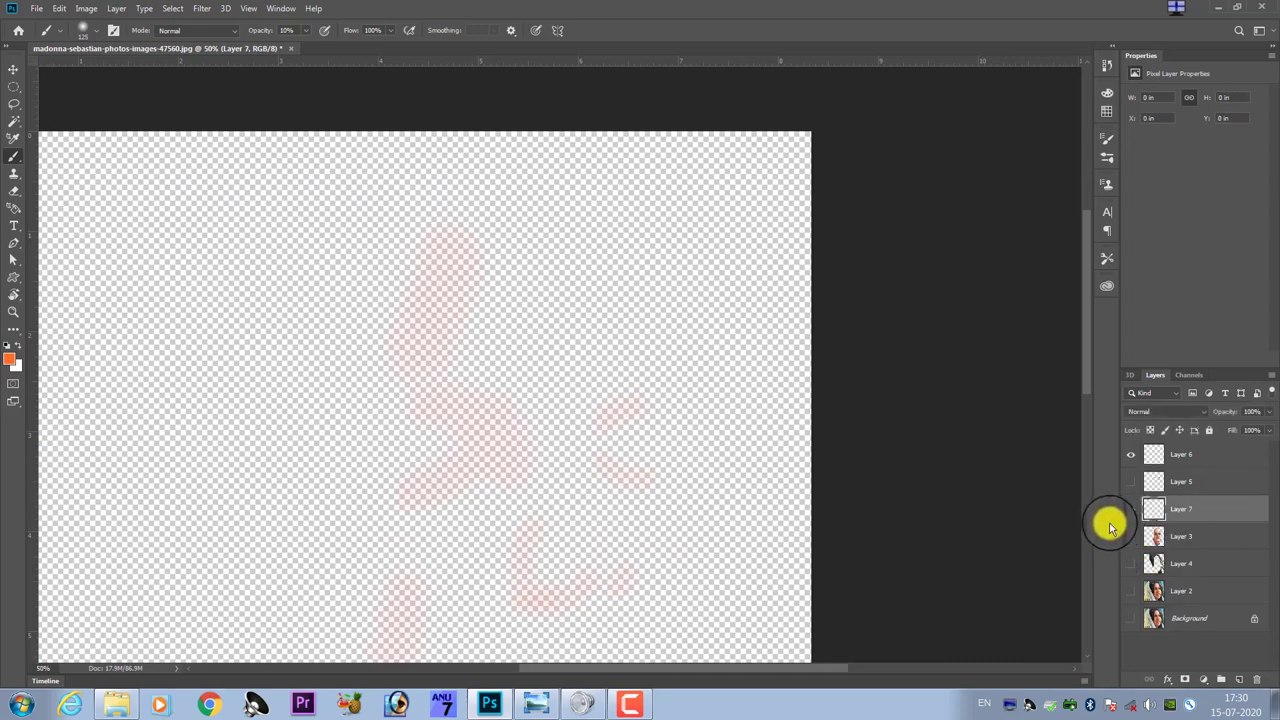
pyautogui.hotkey('ctrl', ']')
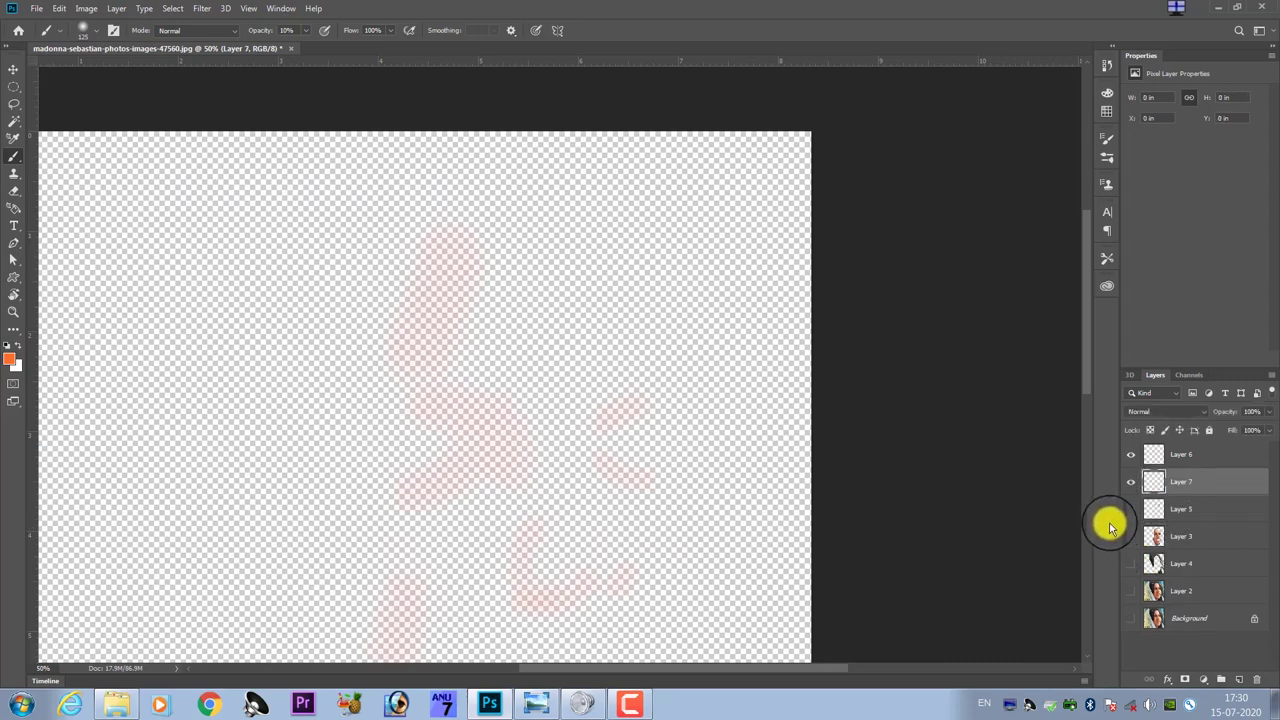
pyautogui.hotkey('ctrl', 'BackSpace')
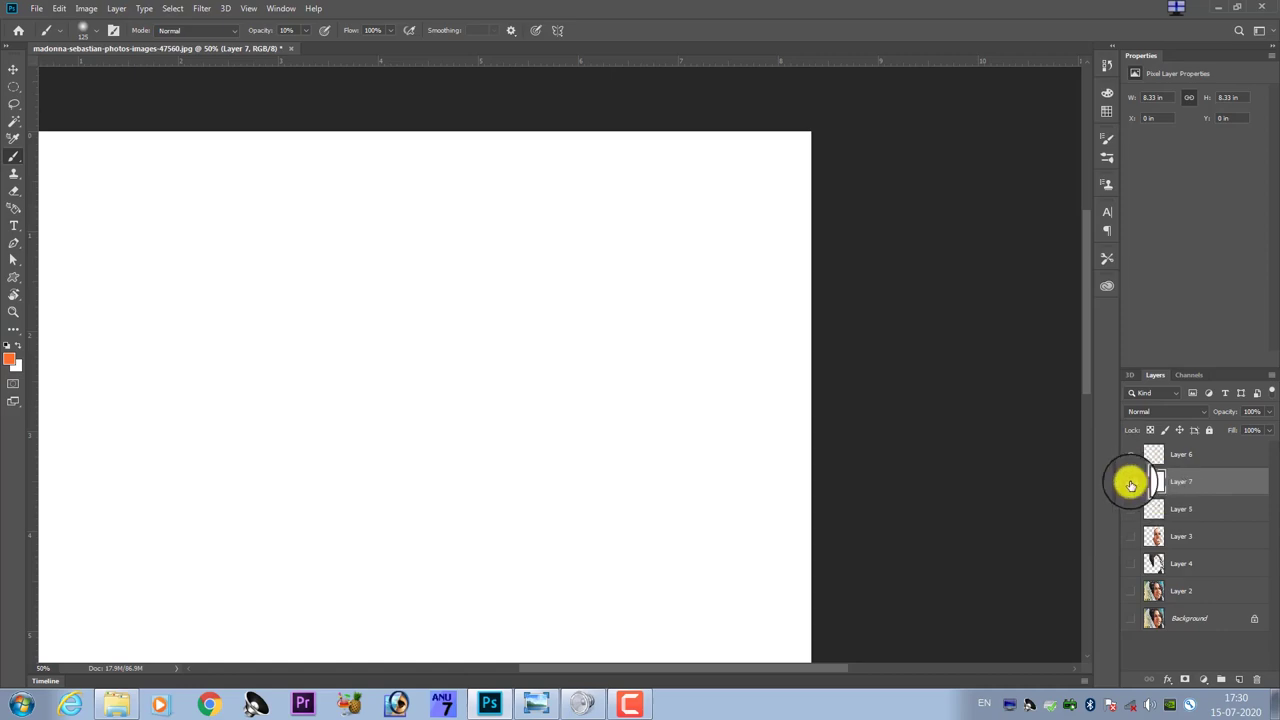
pyautogui.click(1130, 483)
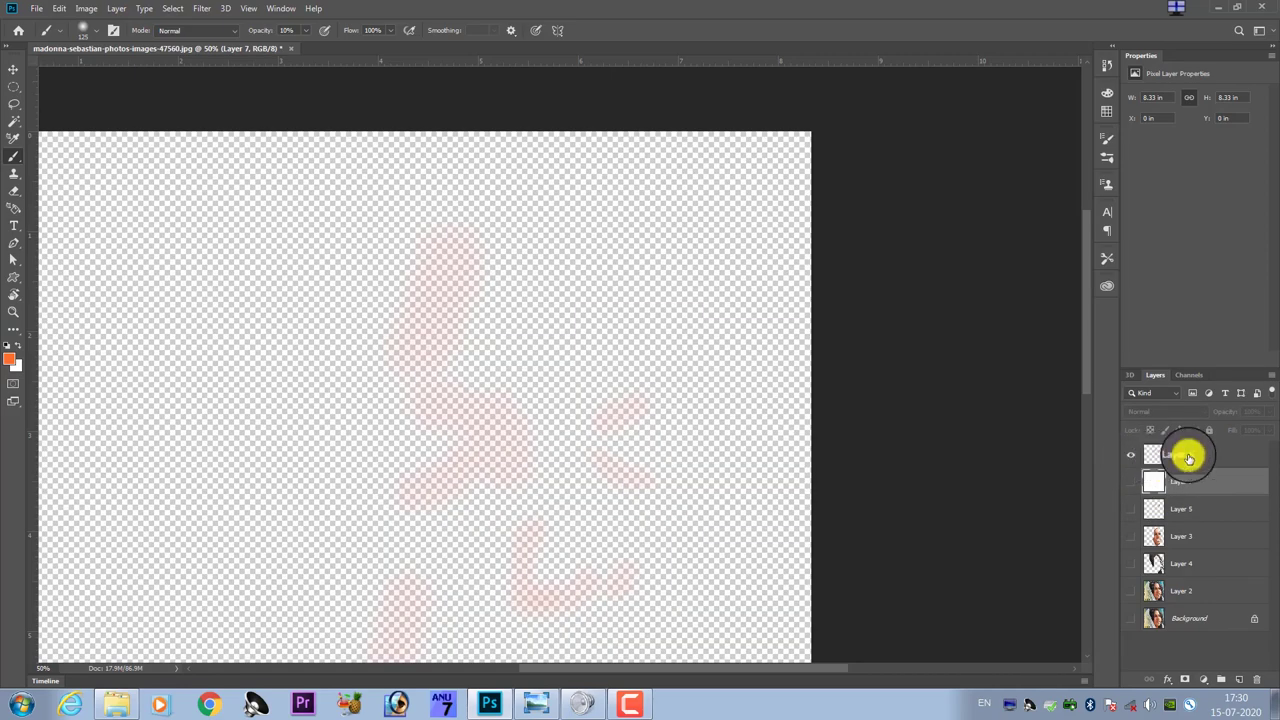
# - Delete Layer 6, move the hidden white layer below Layer 4, and select Layer 5
pyautogui.click(1188, 457)
pyautogui.press('Delete')
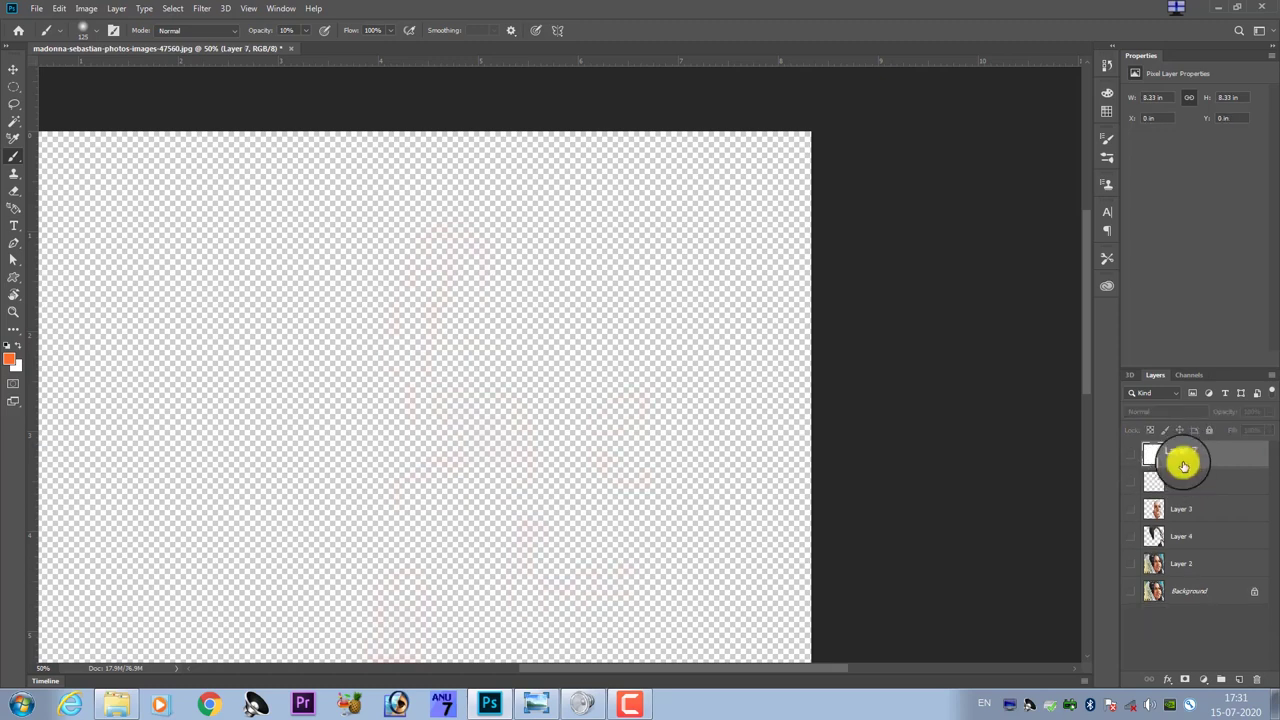
pyautogui.moveTo(1183, 465); pyautogui.dragTo(1181, 492)
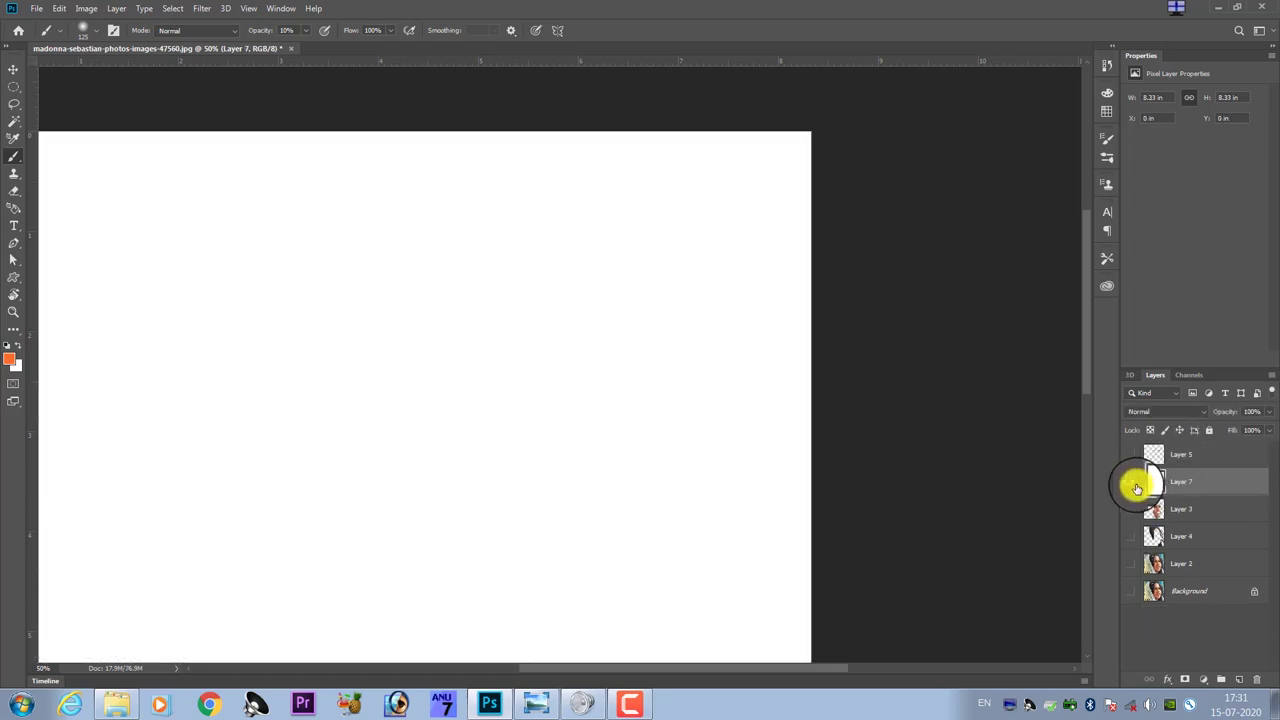
pyautogui.click(1130, 455)
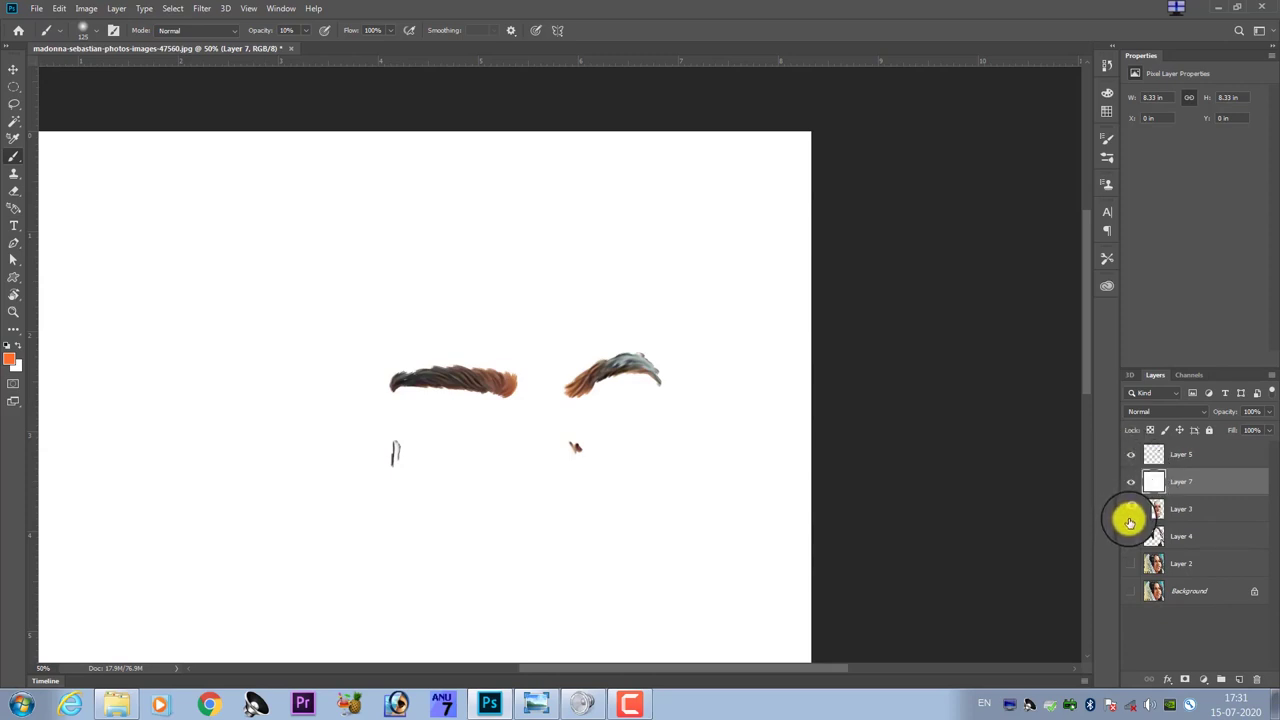
pyautogui.moveTo(1181, 482); pyautogui.dragTo(1188, 556)
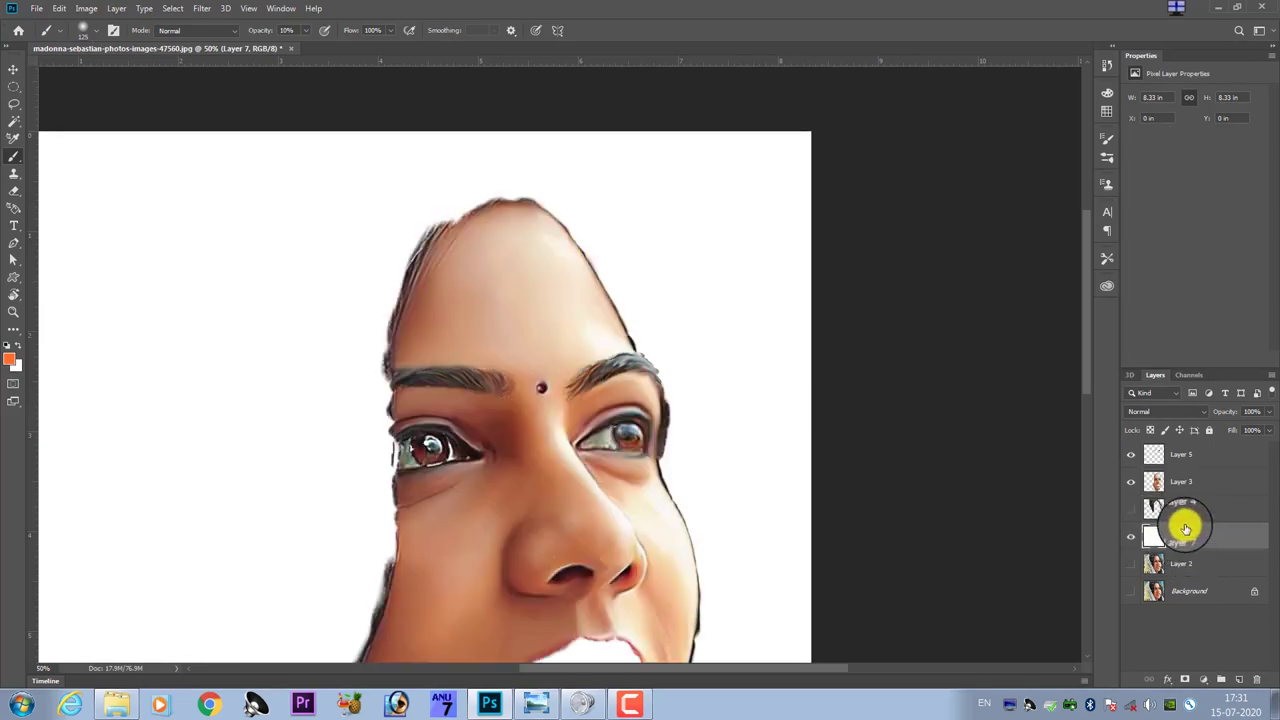
pyautogui.click(1133, 540)
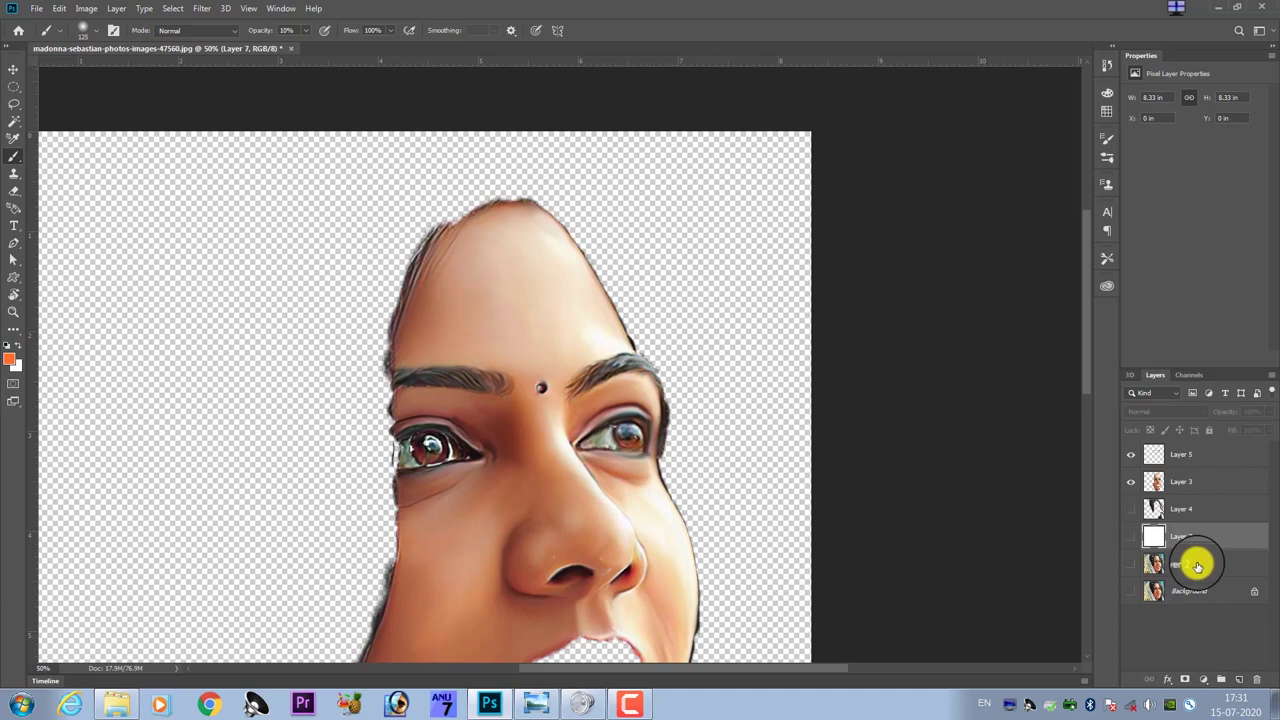
pyautogui.click(1160, 452)
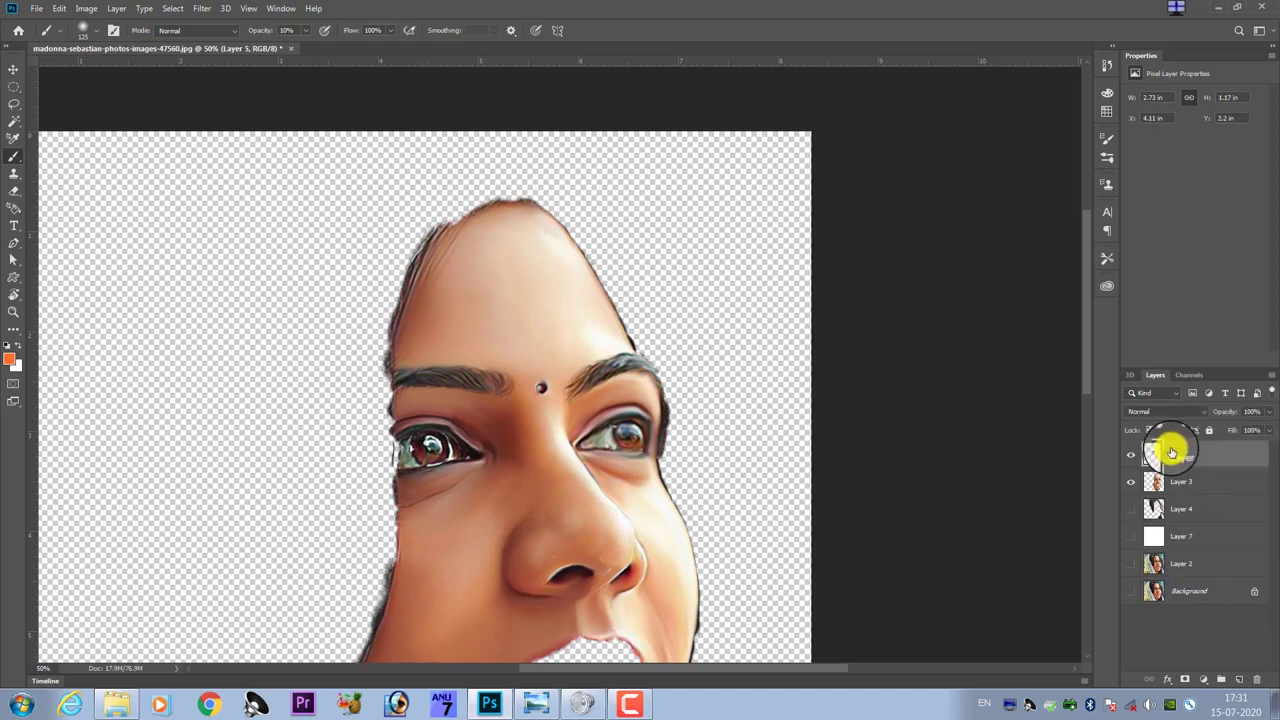
# - Add new Layer 8 in Color blend mode and brush orange over the forehead
pyautogui.click(1240, 680)
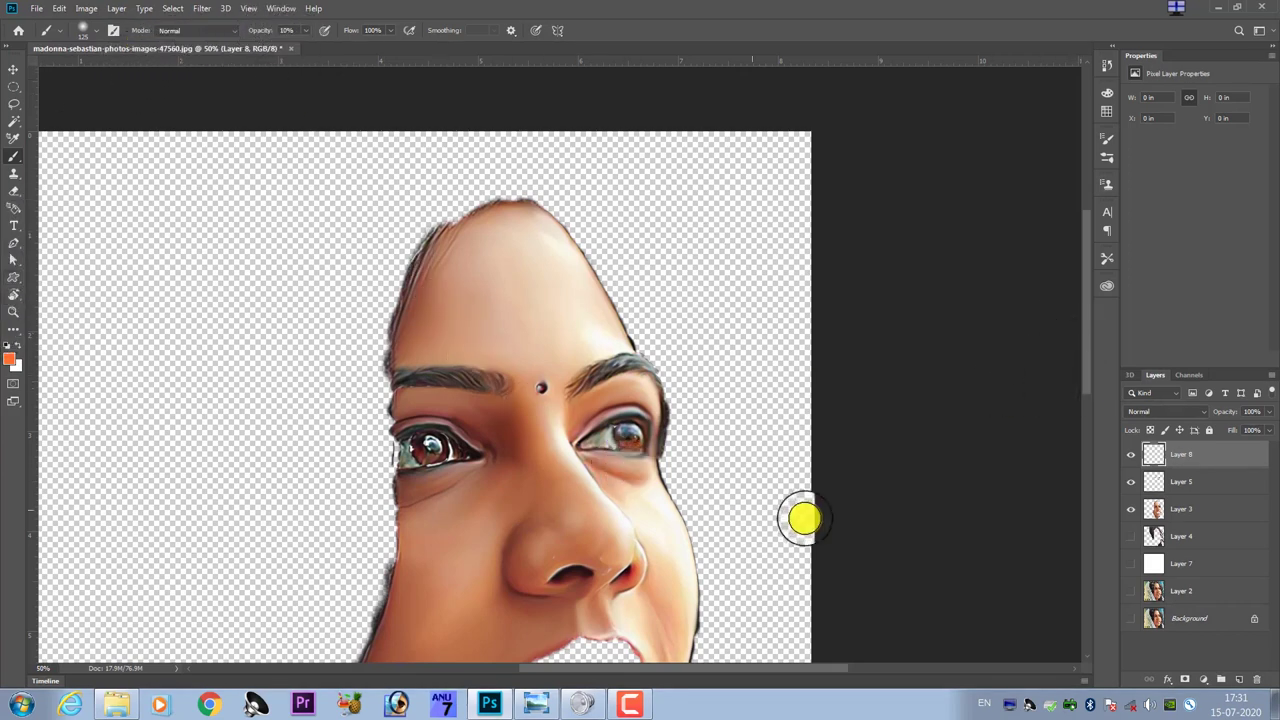
pyautogui.click(1168, 411)
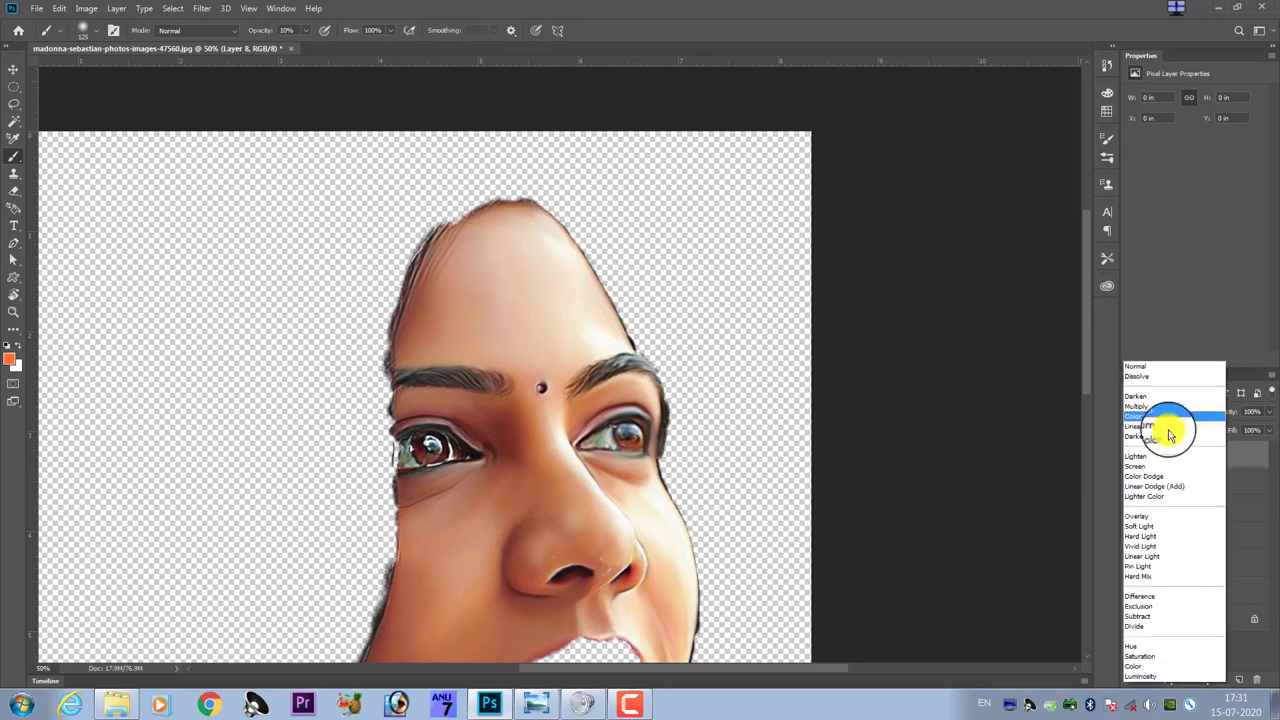
pyautogui.click(1141, 667)
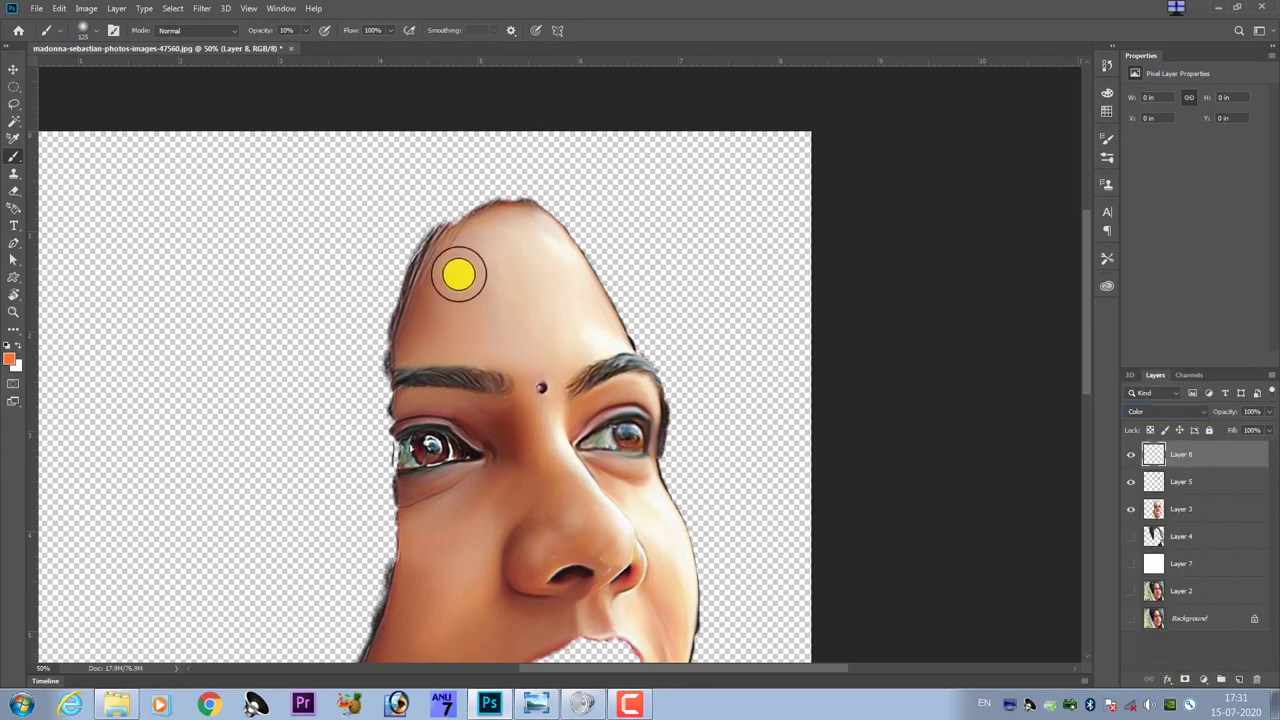
pyautogui.moveTo(450, 264)
pyautogui.mouseDown()
pyautogui.moveTo(423, 331)
pyautogui.moveTo(460, 249)
pyautogui.moveTo(443, 317)
pyautogui.moveTo(465, 250)
pyautogui.moveTo(419, 350)
pyautogui.moveTo(511, 417)
pyautogui.moveTo(509, 457)
pyautogui.moveTo(474, 494)
pyautogui.moveTo(494, 437)
pyautogui.moveTo(429, 406)
pyautogui.moveTo(386, 423)
pyautogui.moveTo(414, 529)
pyautogui.moveTo(404, 497)
pyautogui.moveTo(457, 491)
pyautogui.moveTo(451, 534)
pyautogui.moveTo(400, 523)
pyautogui.moveTo(344, 645)
pyautogui.moveTo(354, 486)
pyautogui.moveTo(482, 413)
pyautogui.moveTo(506, 331)
pyautogui.moveTo(486, 366)
pyautogui.moveTo(517, 413)
pyautogui.moveTo(480, 409)
pyautogui.moveTo(423, 574)
pyautogui.moveTo(451, 581)
pyautogui.moveTo(480, 640)
pyautogui.mouseUp()
# - Brush orange over the chin and from the cheek up toward the brow
pyautogui.scroll(-1, 451, 534)
pyautogui.scroll(-2, 354, 486)
pyautogui.scroll(-2, 480, 640)
pyautogui.moveTo(451, 523)
pyautogui.mouseDown()
pyautogui.moveTo(466, 543)
pyautogui.moveTo(528, 553)
pyautogui.mouseUp()
pyautogui.scroll(3, 510, 570)
pyautogui.hscroll(2, 500, 590)
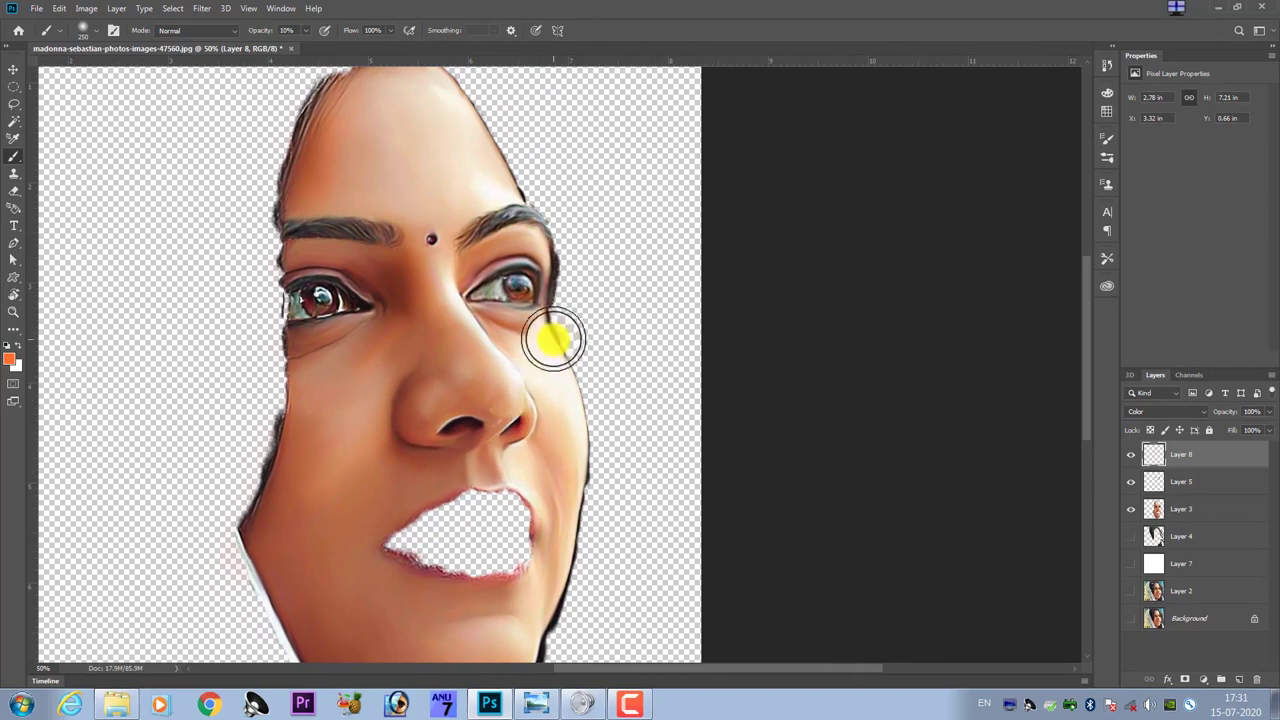
pyautogui.moveTo(557, 326)
pyautogui.mouseDown()
pyautogui.moveTo(500, 334)
pyautogui.moveTo(477, 311)
pyautogui.moveTo(472, 236)
pyautogui.moveTo(514, 251)
pyautogui.moveTo(457, 286)
pyautogui.mouseUp()
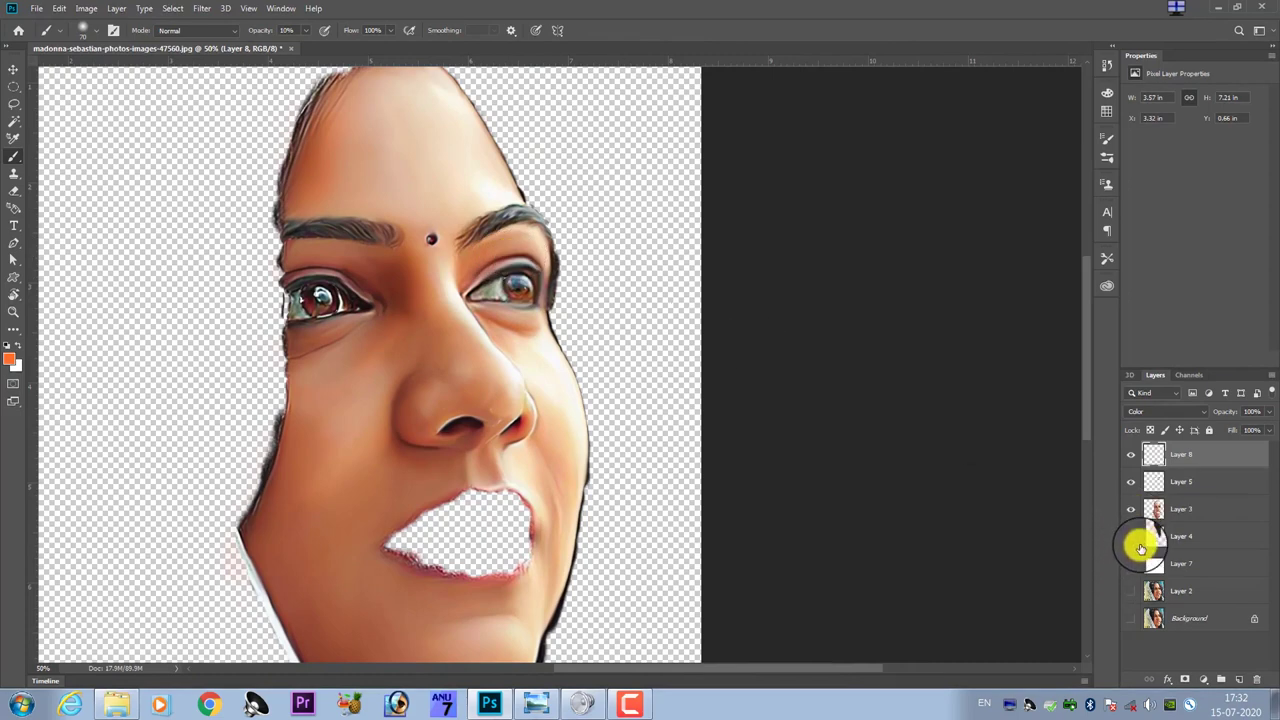
# - Hide the face and eyebrow layers, then delete the white fill Layer 7
pyautogui.click(1131, 509)
pyautogui.click(1131, 481)
pyautogui.click(1131, 563)
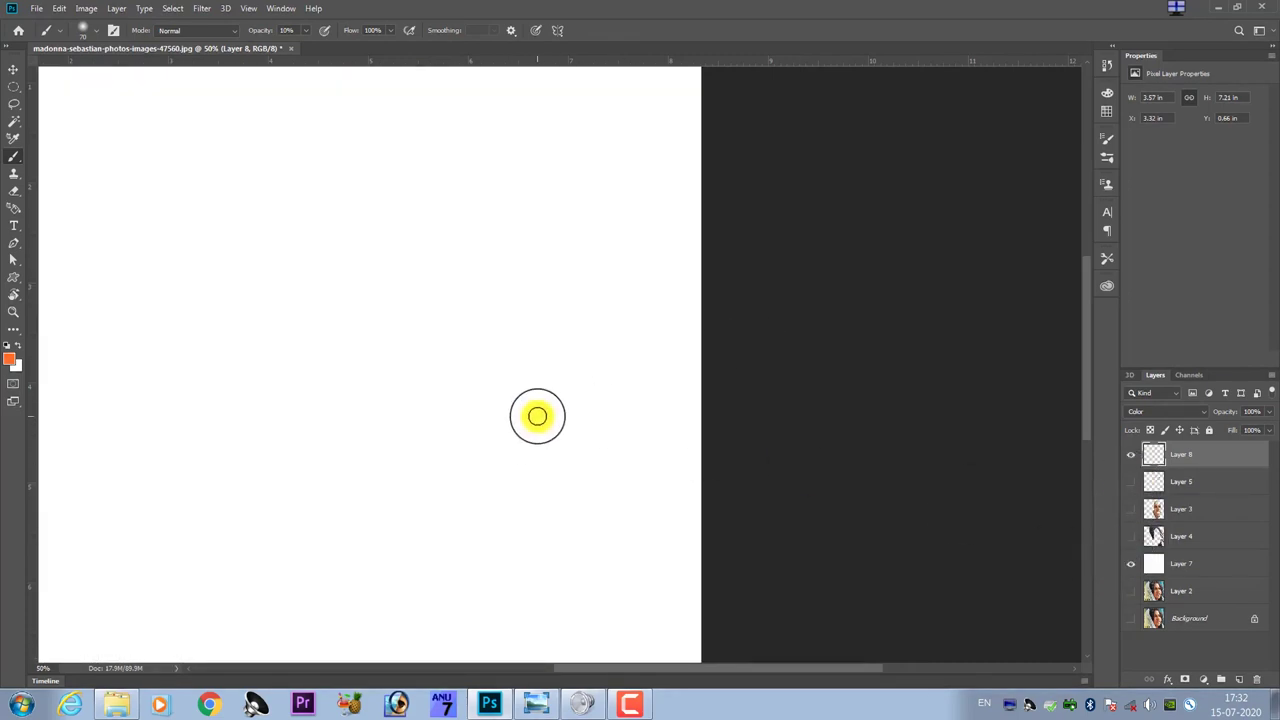
pyautogui.hotkey('ctrl', '+')
pyautogui.hotkey('ctrl', '+')
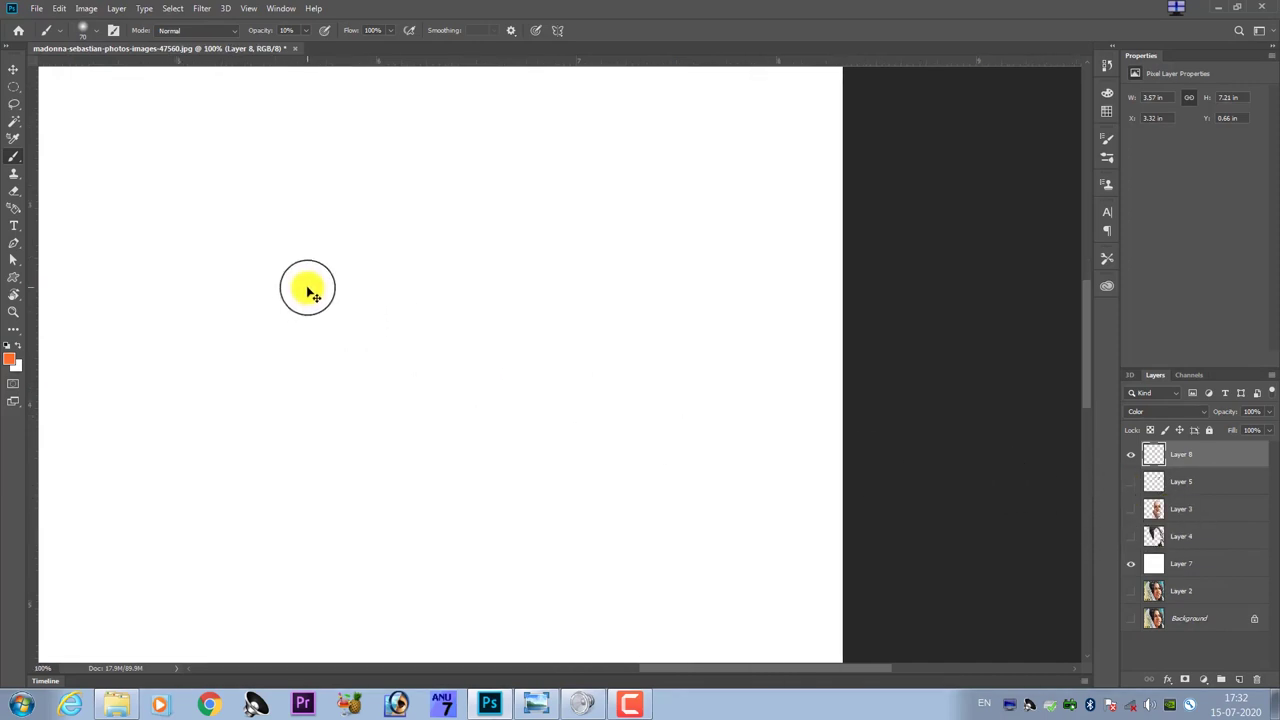
pyautogui.hotkey('ctrl', '+')
pyautogui.hotkey('ctrl', '-')
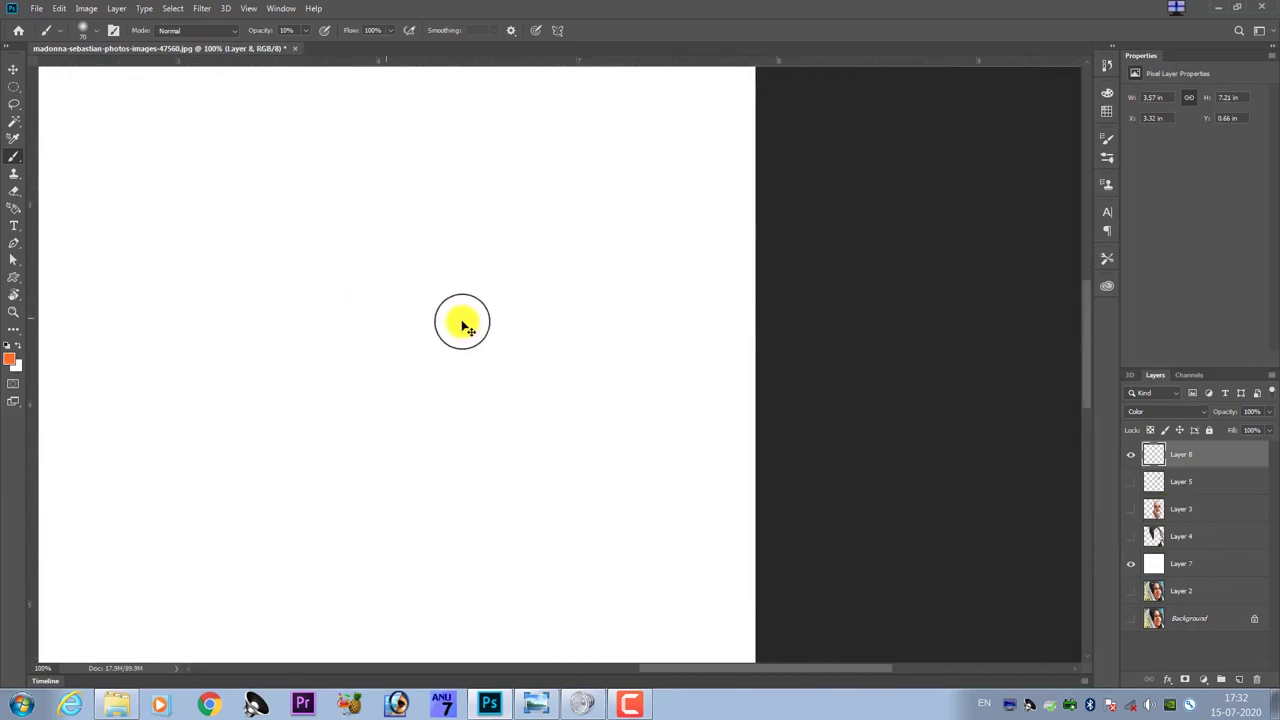
pyautogui.hotkey('ctrl', '-')
pyautogui.hotkey('ctrl', '-')
pyautogui.hotkey('ctrl', '-')
pyautogui.hotkey('ctrl', '-')
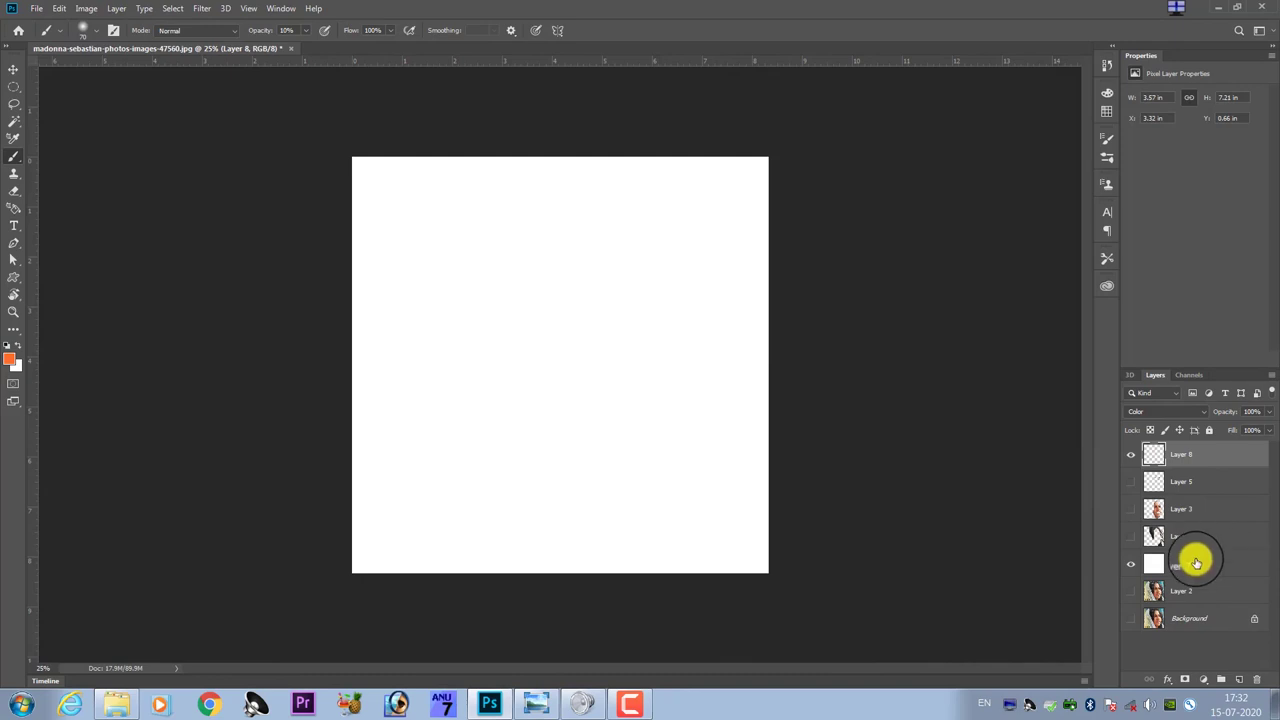
pyautogui.click(1196, 563)
pyautogui.press('Delete')
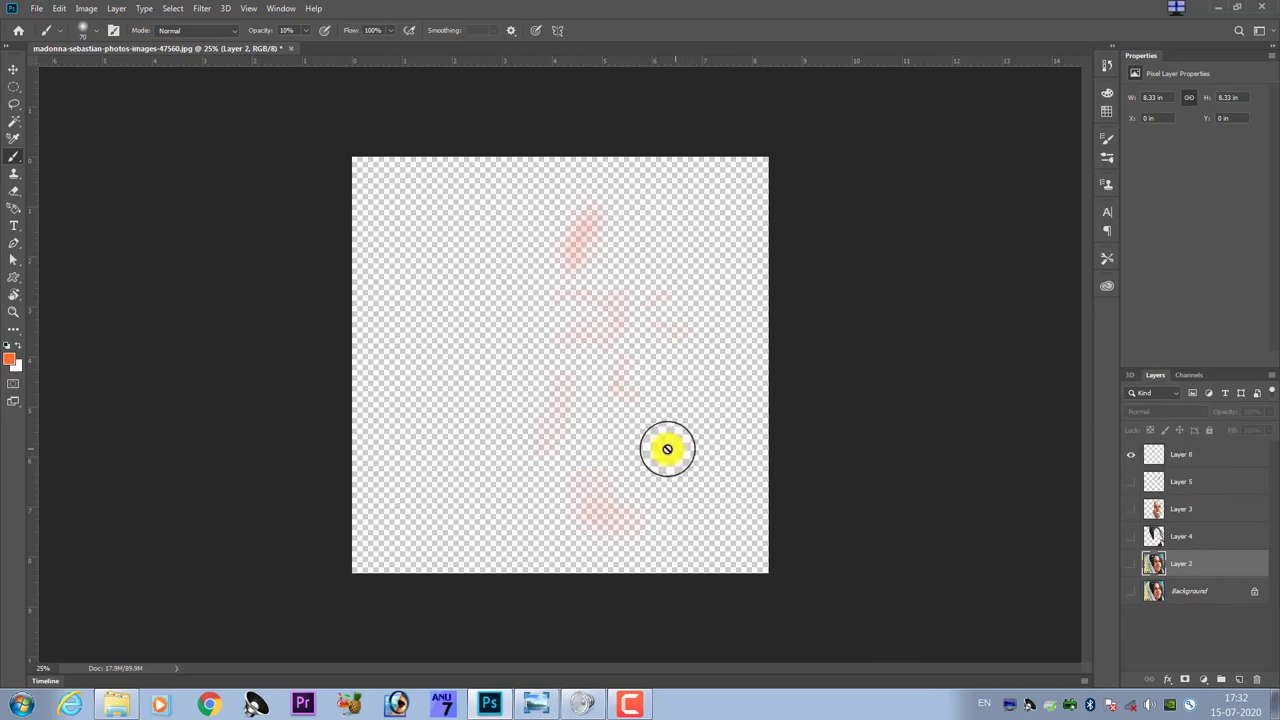
# - Zoom in and make Layer 2 and Layer 4 visible again
pyautogui.hotkey('ctrl', '+')
pyautogui.hotkey('ctrl', '+')
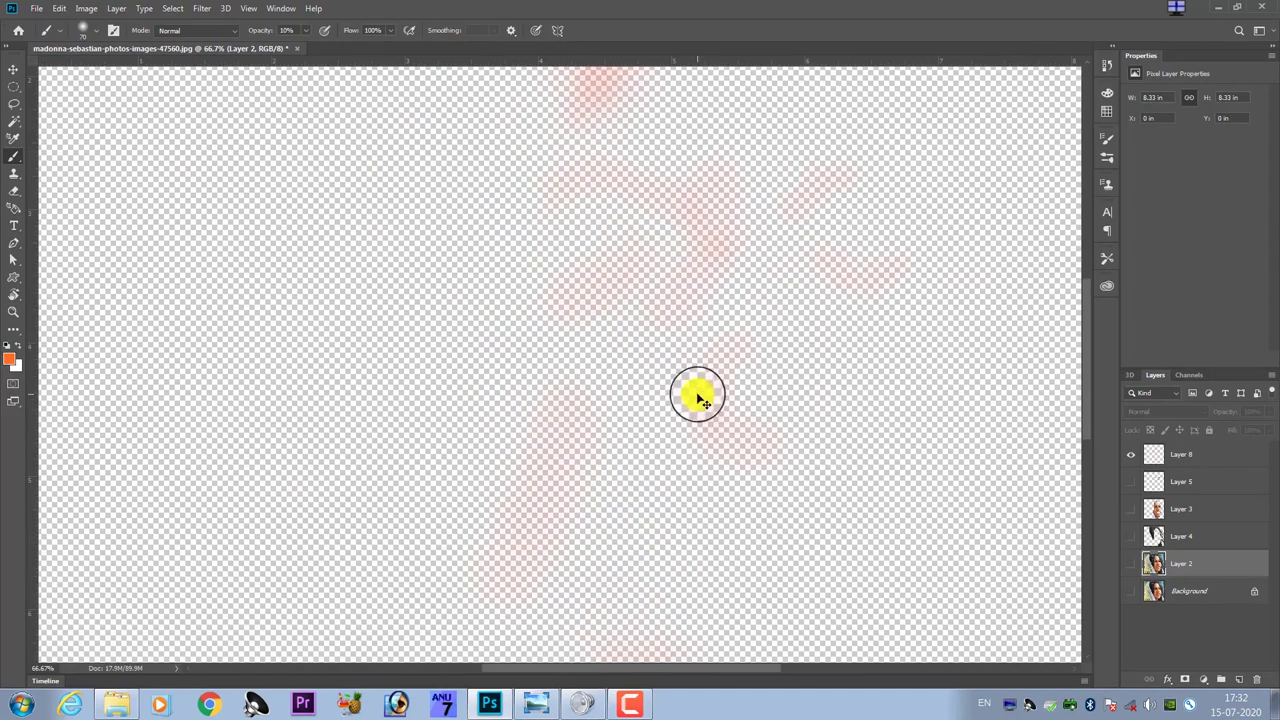
pyautogui.hotkey('ctrl', '+')
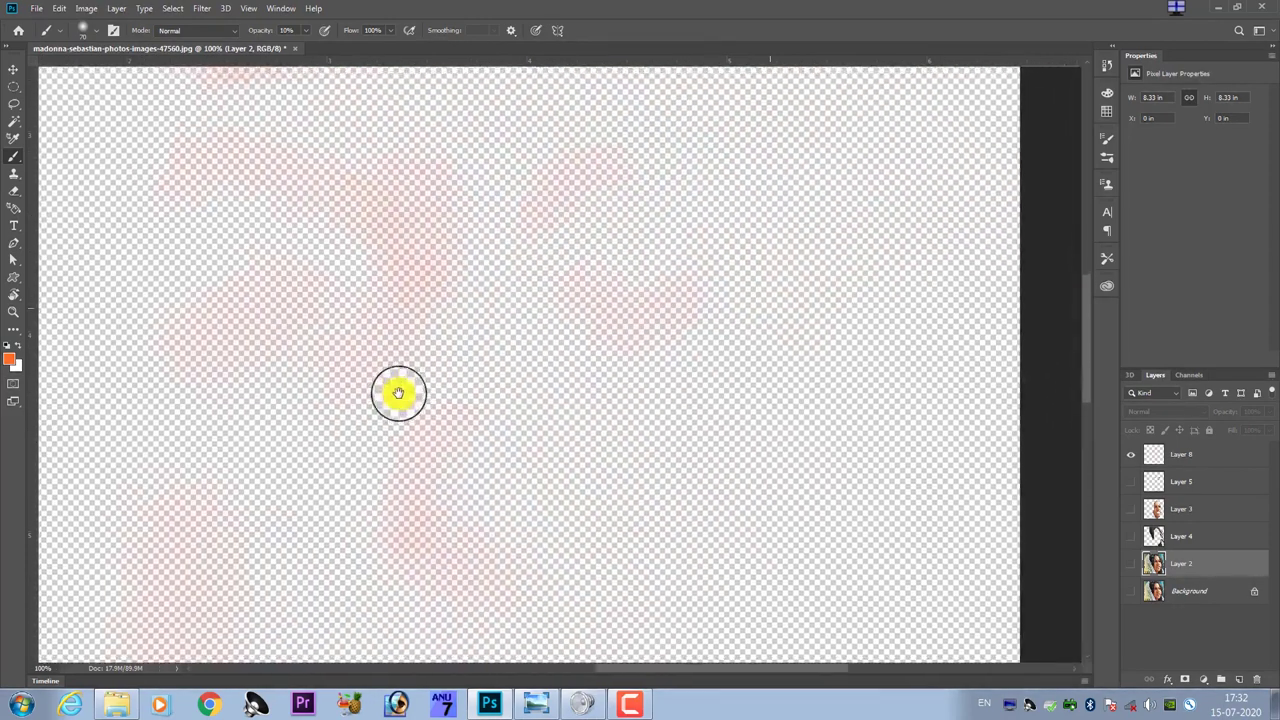
pyautogui.moveTo(407, 423); pyautogui.dragTo(429, 371)
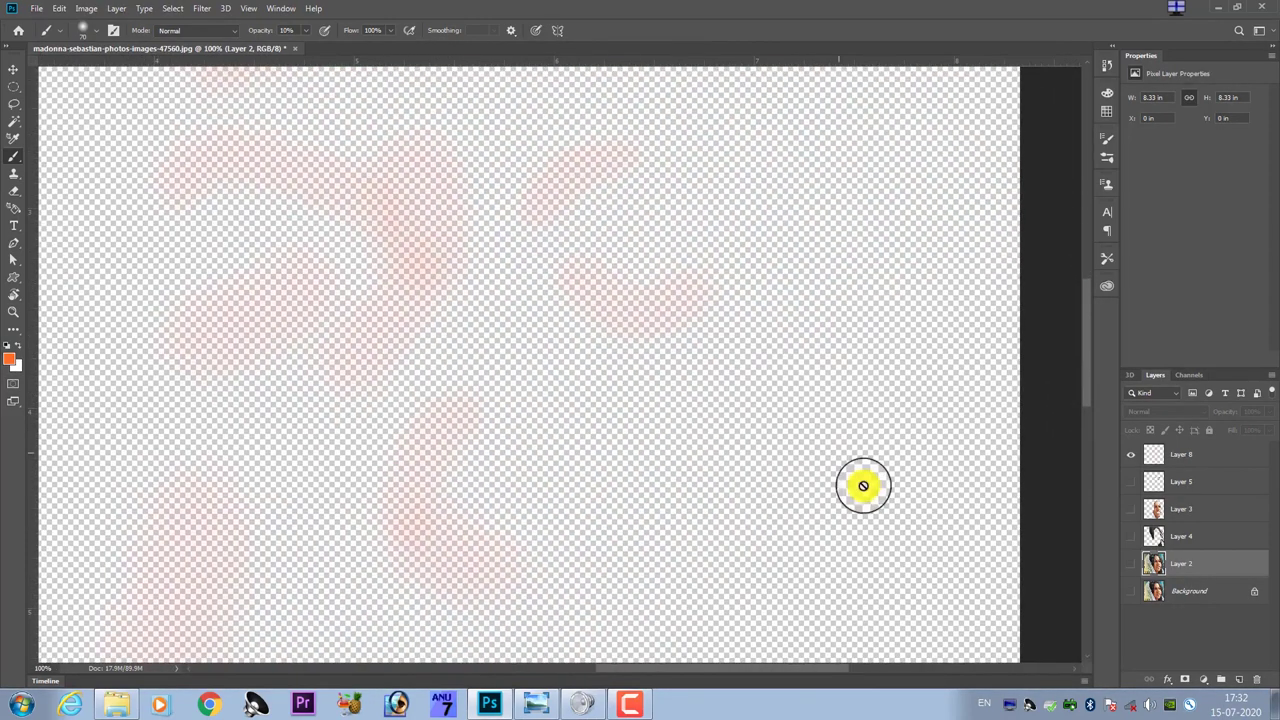
pyautogui.click(1131, 563)
pyautogui.click(1131, 536)
# - Show Layers 3 and 5, set a pink foreground colour and select Layer 8
pyautogui.click(1131, 509)
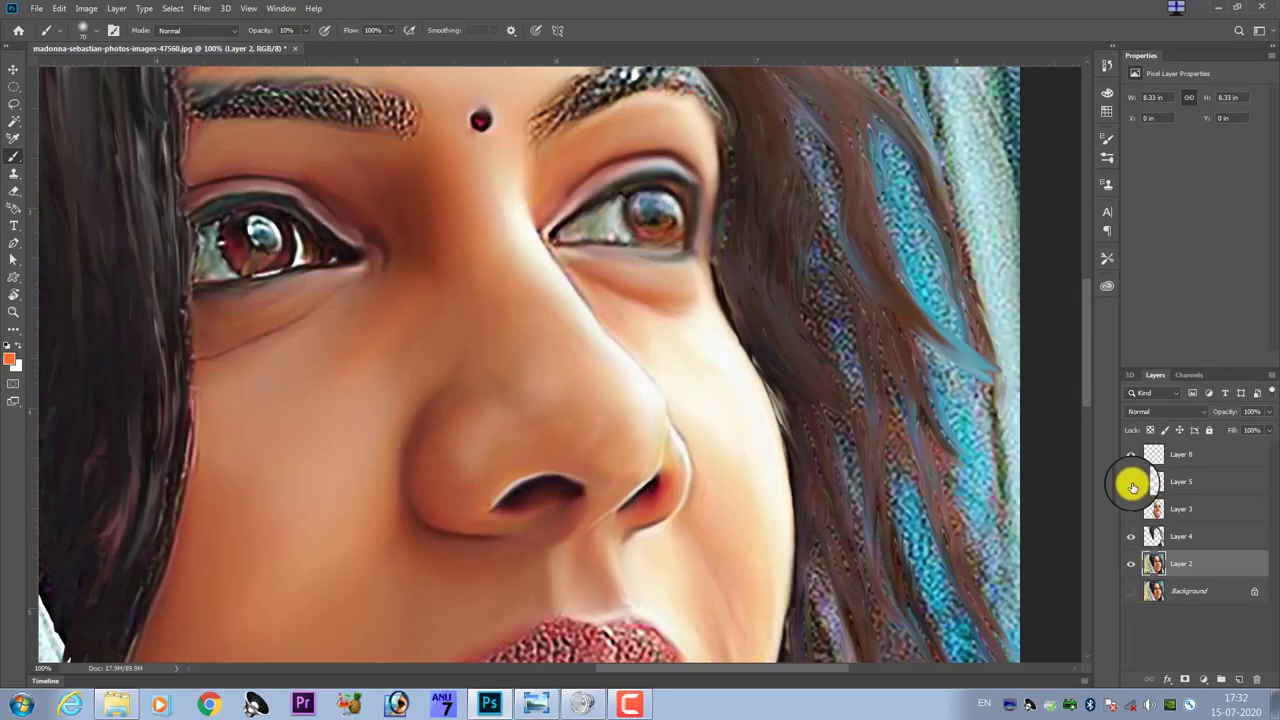
pyautogui.click(1131, 481)
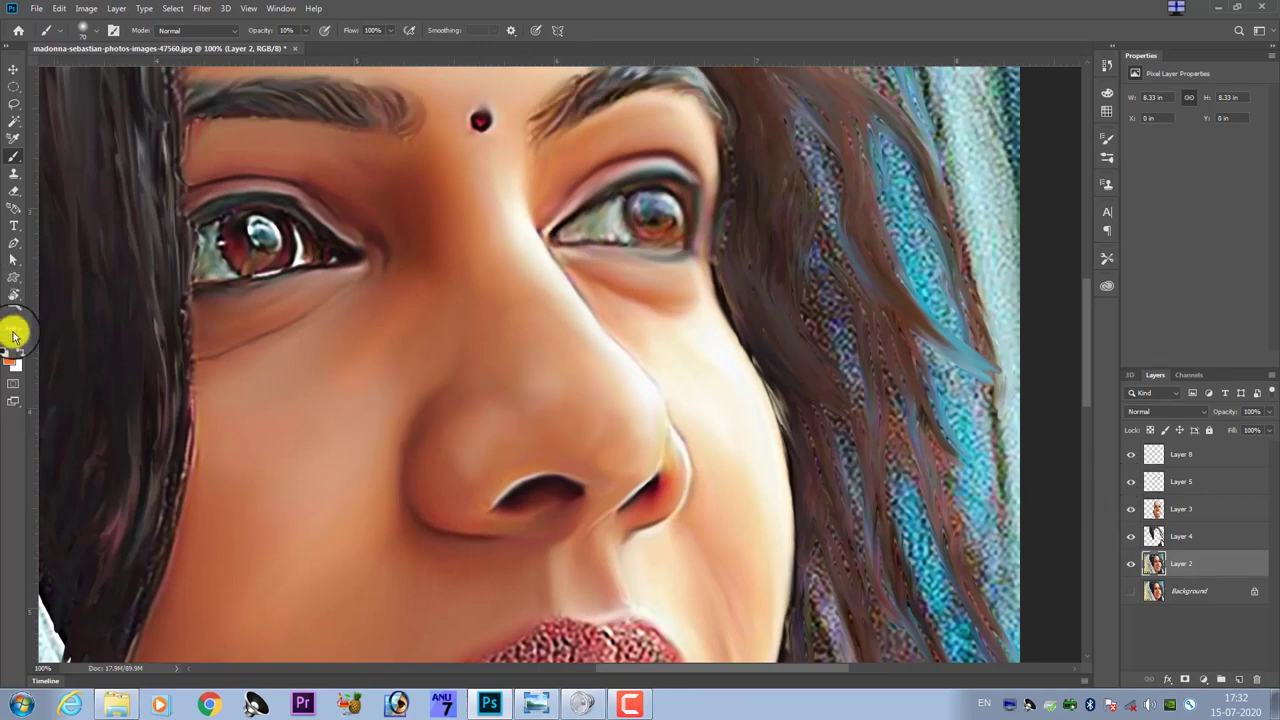
pyautogui.click(10, 360)
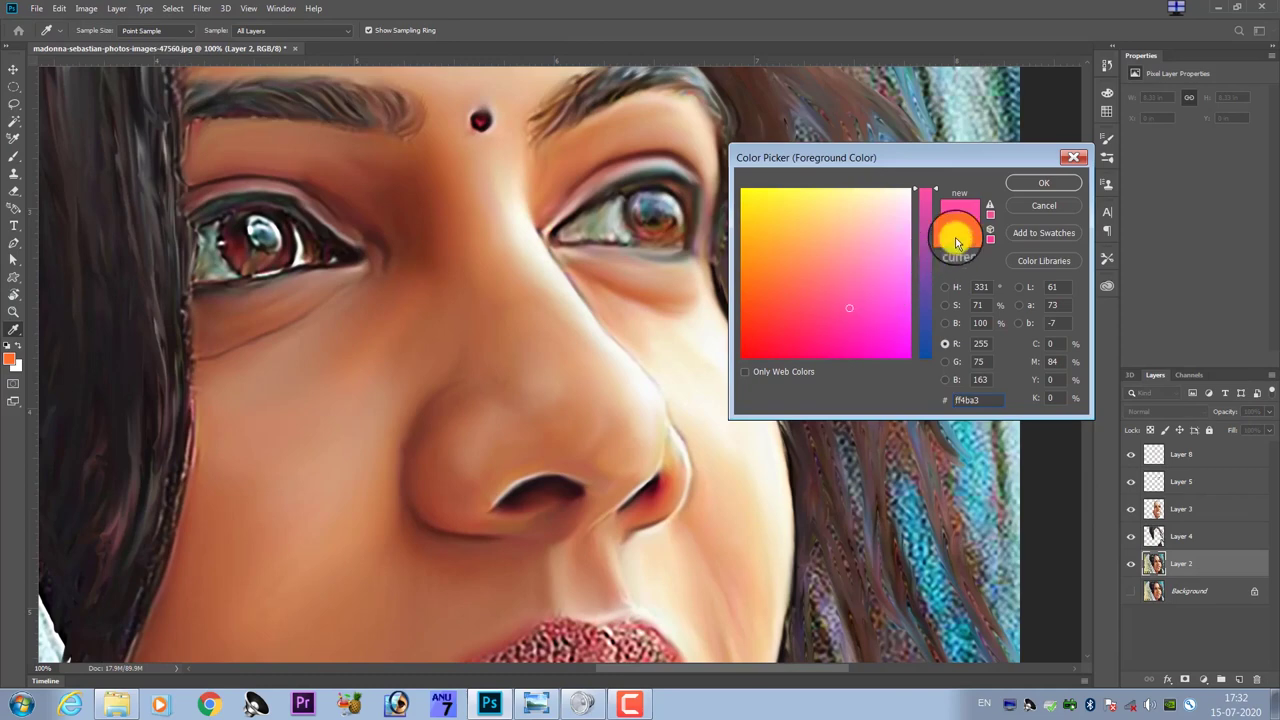
pyautogui.click(1043, 183)
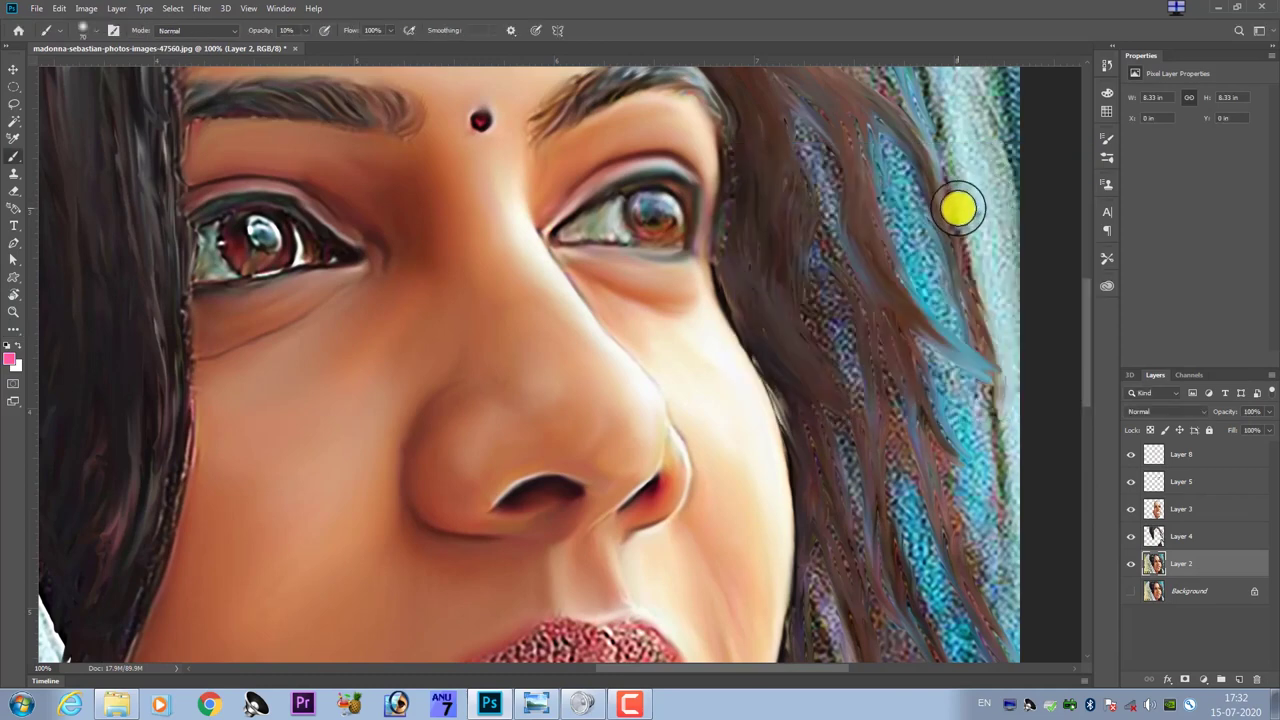
pyautogui.click(1192, 455)
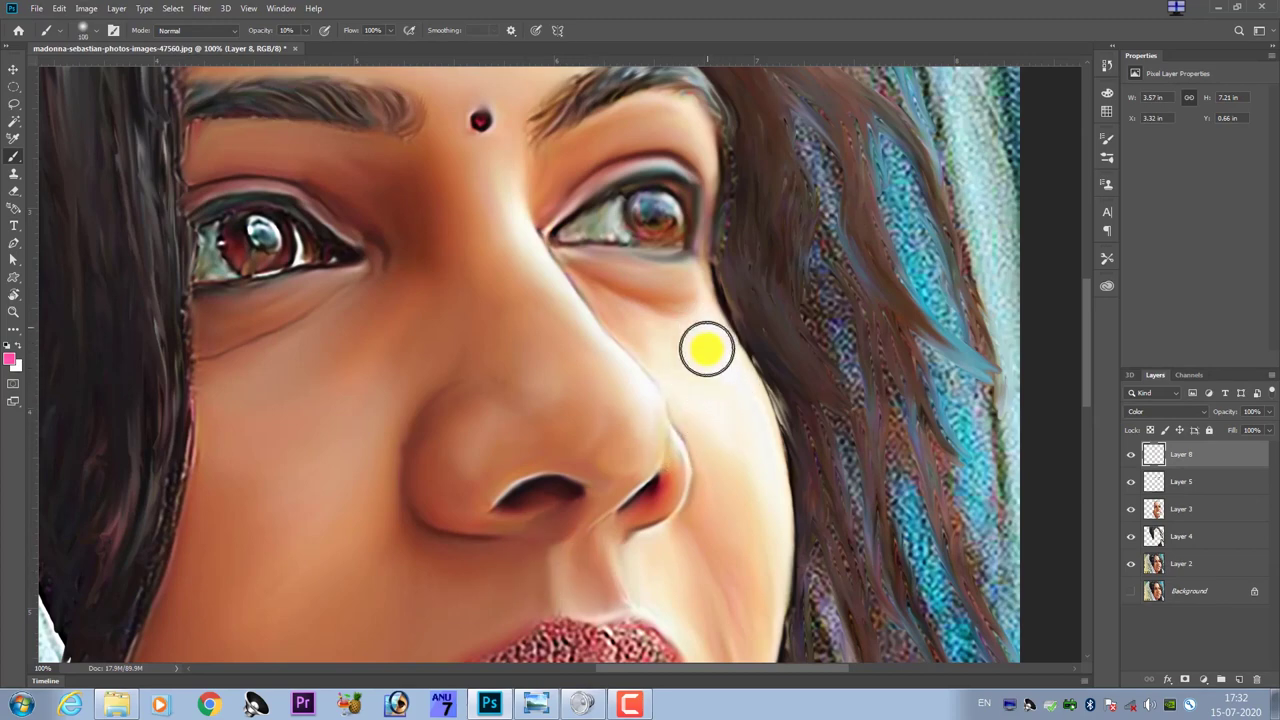
# - Softly brush pink over the cheek beside the nose and the chin, using a smaller brush
pyautogui.moveTo(681, 372); pyautogui.dragTo(766, 617)
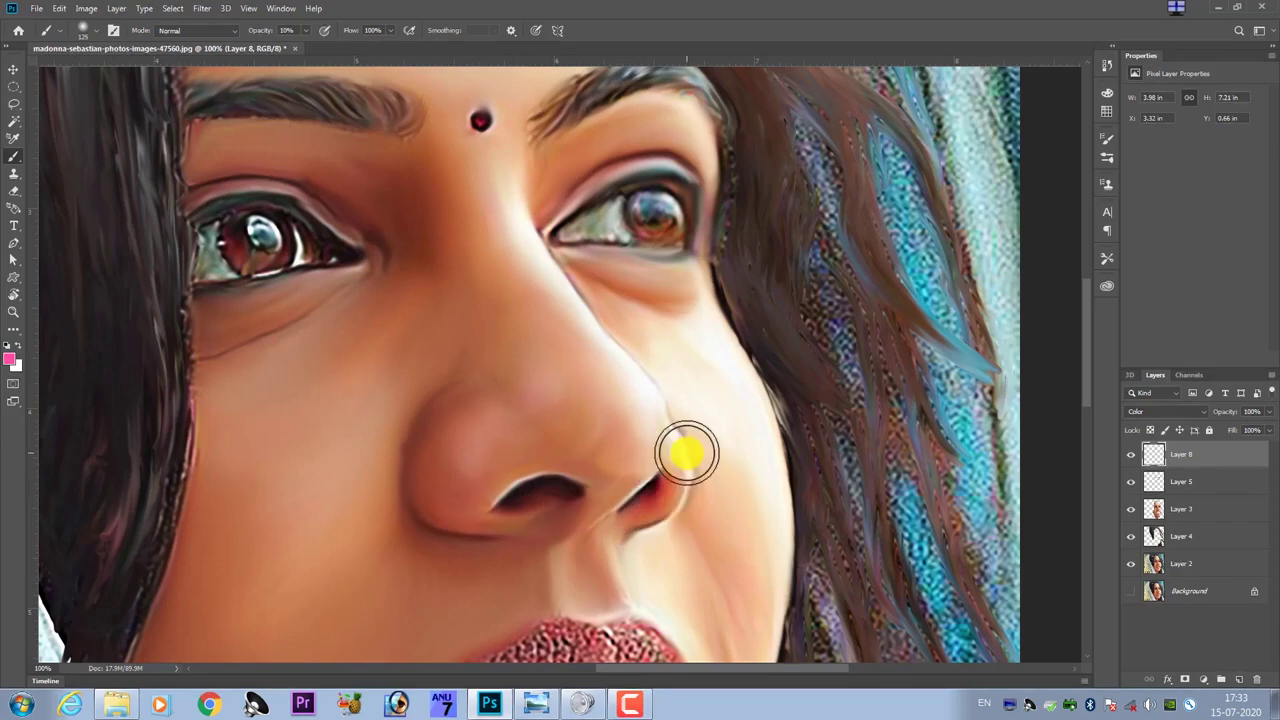
pyautogui.scroll(-3, 670, 470)
pyautogui.press('[')
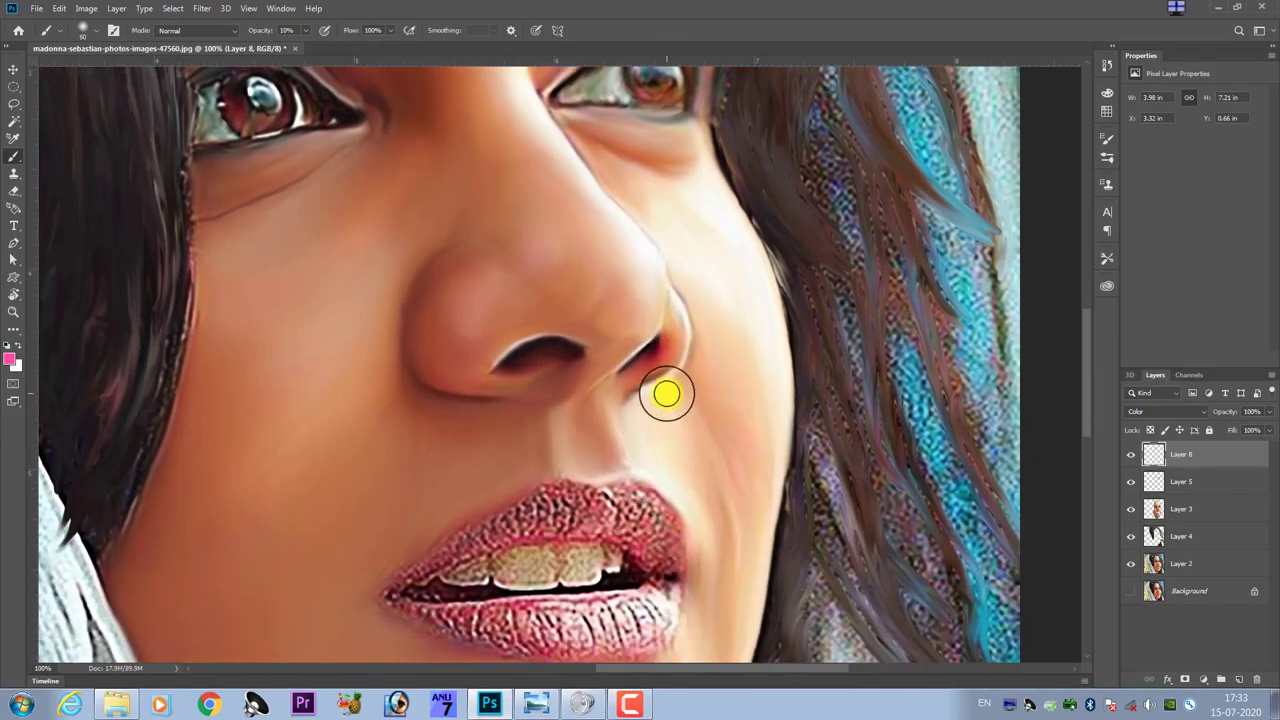
pyautogui.scroll(-2, 694, 574)
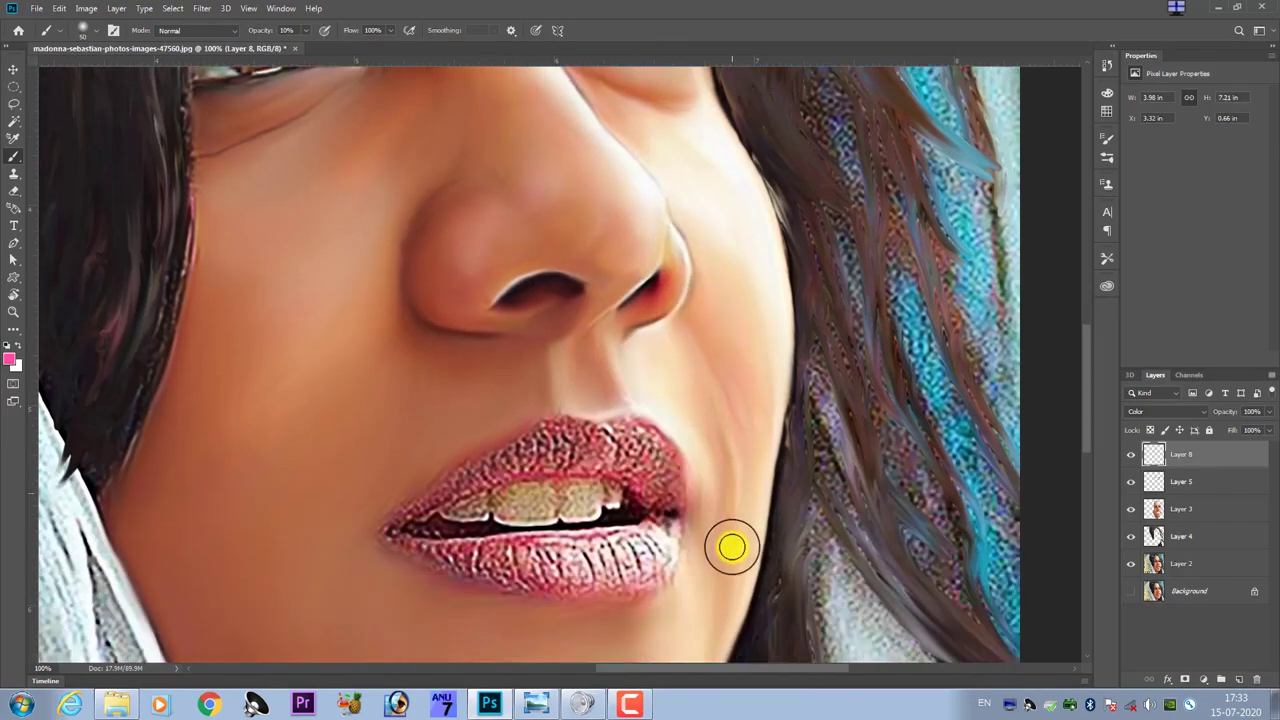
pyautogui.scroll(-2, 731, 543)
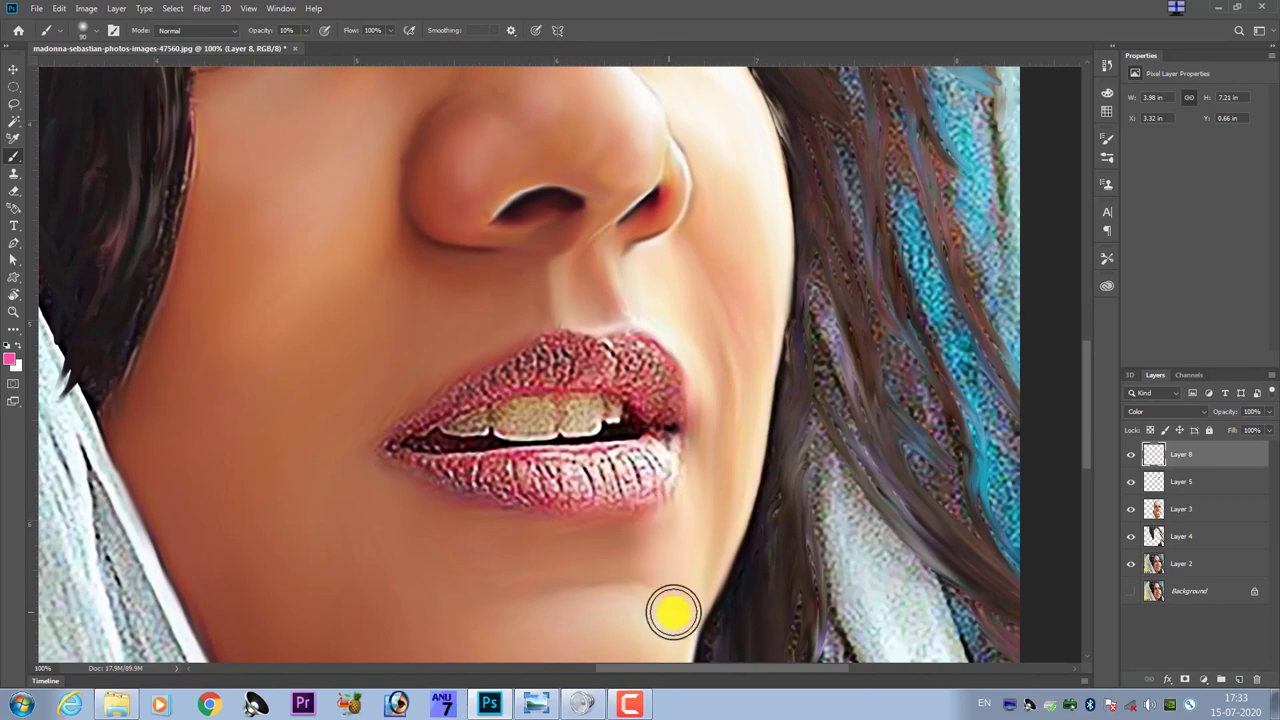
pyautogui.moveTo(671, 608); pyautogui.dragTo(705, 391)
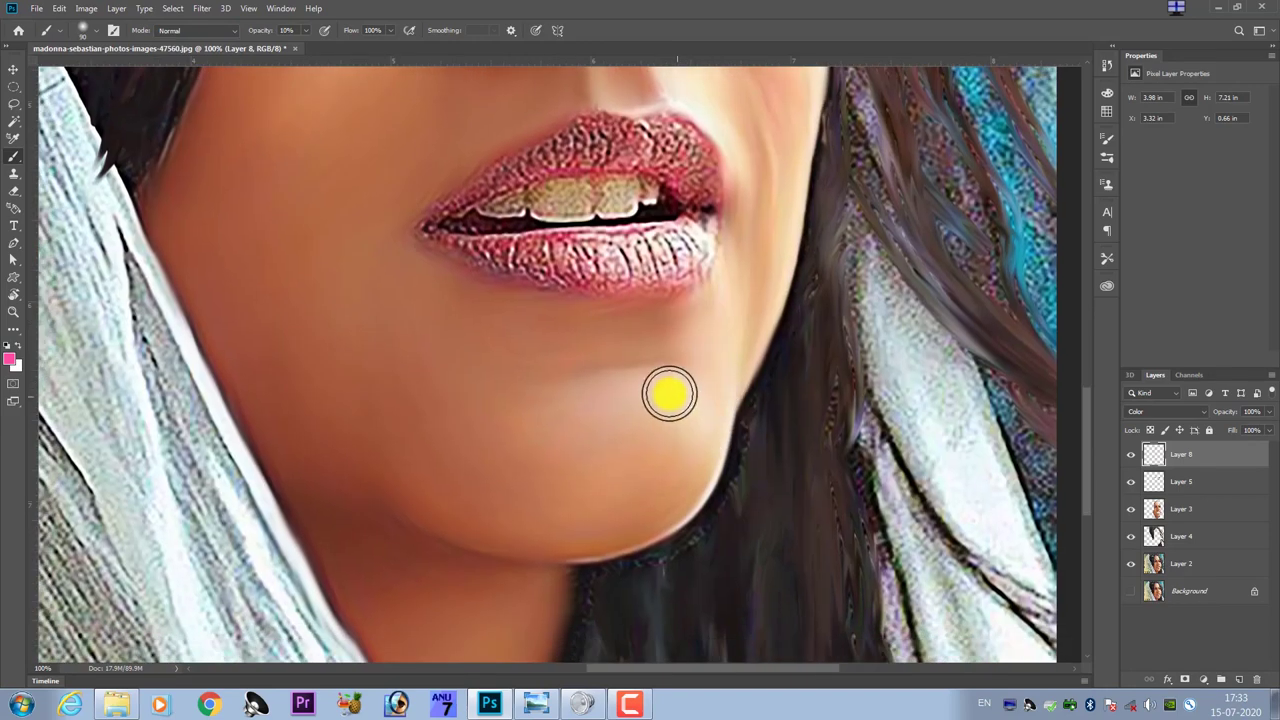
pyautogui.moveTo(648, 383)
pyautogui.mouseDown()
pyautogui.moveTo(606, 411)
pyautogui.moveTo(654, 406)
pyautogui.moveTo(677, 494)
pyautogui.moveTo(694, 475)
pyautogui.moveTo(680, 506)
pyautogui.moveTo(723, 446)
pyautogui.mouseUp()
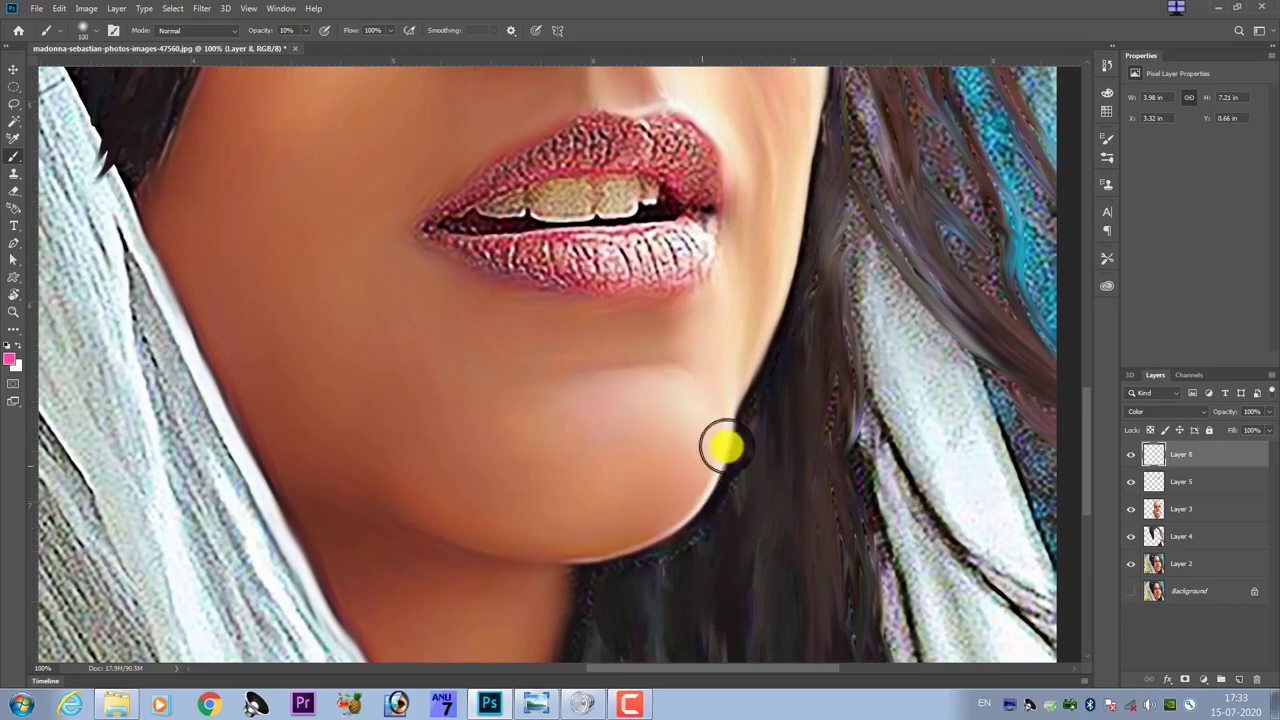
# - Tint the forehead with faint pink and zoom out to view the whole face
pyautogui.scroll(-3, 491, 514)
pyautogui.moveTo(491, 514); pyautogui.dragTo(591, 425)
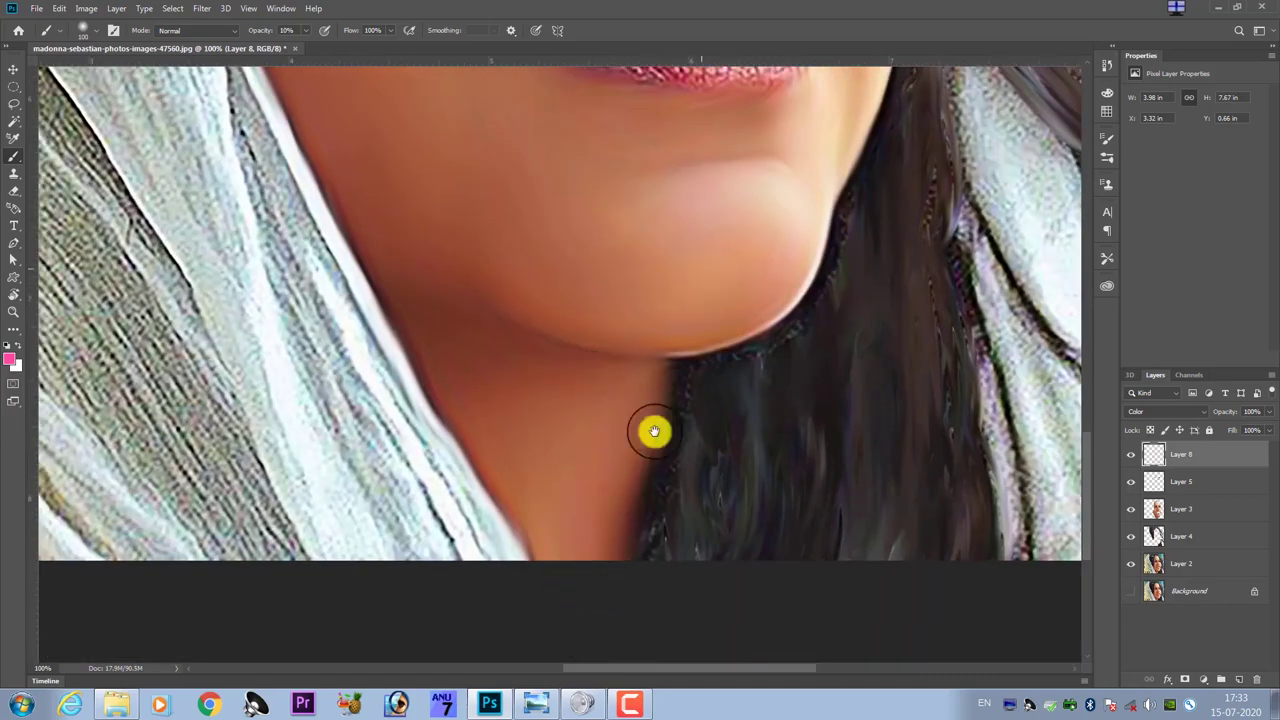
pyautogui.scroll(5, 654, 431)
pyautogui.scroll(2, 594, 423)
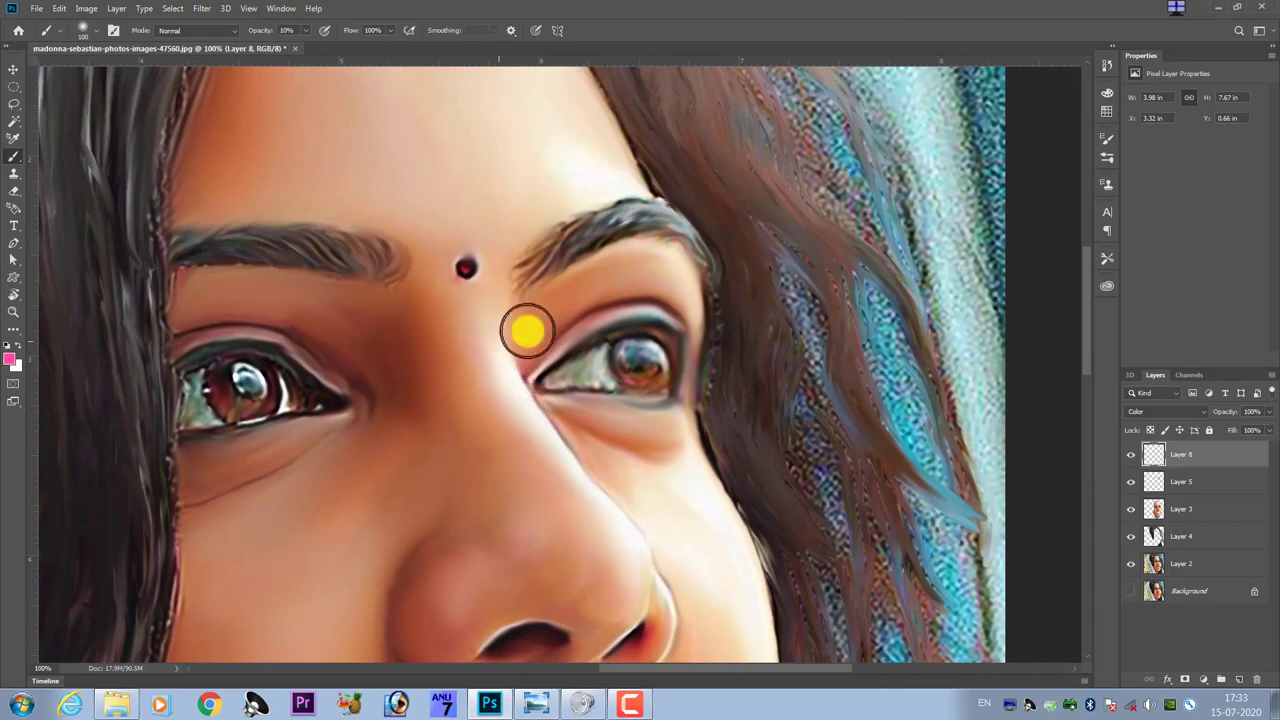
pyautogui.scroll(1, 526, 540)
pyautogui.scroll(4, 524, 527)
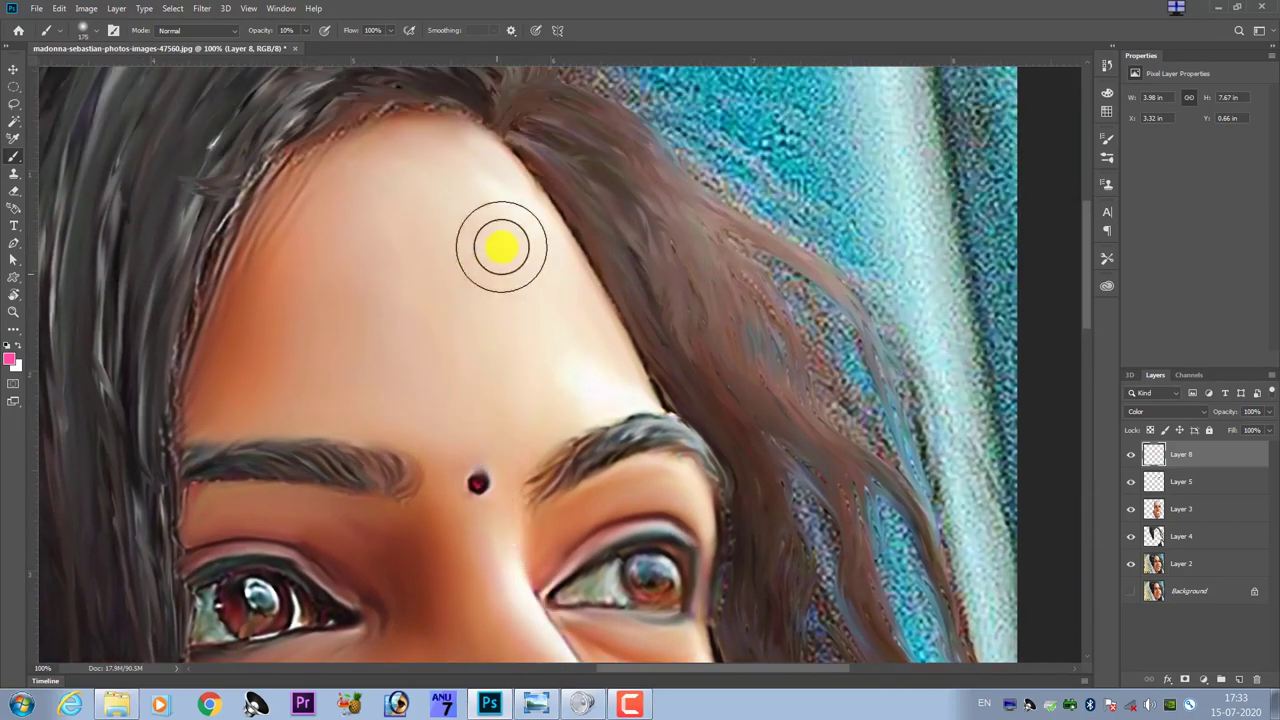
pyautogui.moveTo(494, 249)
pyautogui.mouseDown()
pyautogui.moveTo(452, 183)
pyautogui.moveTo(394, 209)
pyautogui.moveTo(517, 220)
pyautogui.moveTo(397, 251)
pyautogui.moveTo(492, 303)
pyautogui.moveTo(582, 397)
pyautogui.moveTo(617, 397)
pyautogui.moveTo(474, 253)
pyautogui.mouseUp()
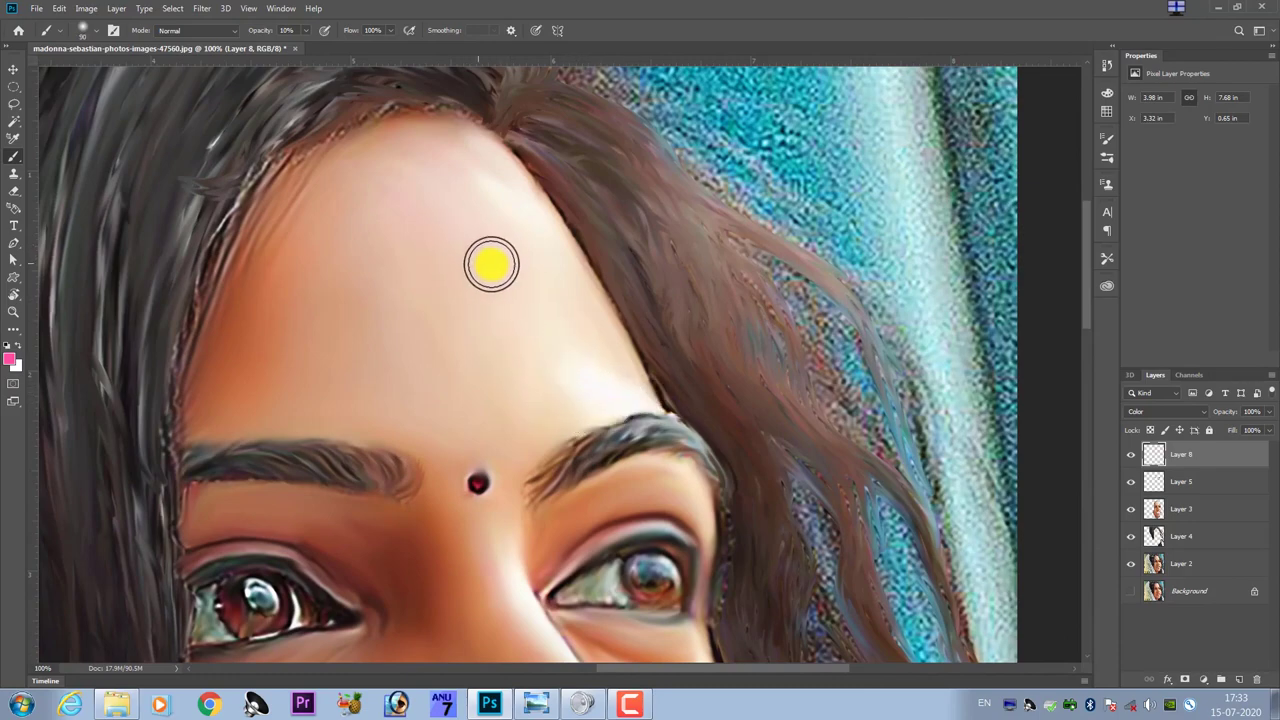
pyautogui.hotkey('ctrl', '-')
pyautogui.hotkey('ctrl', '-')
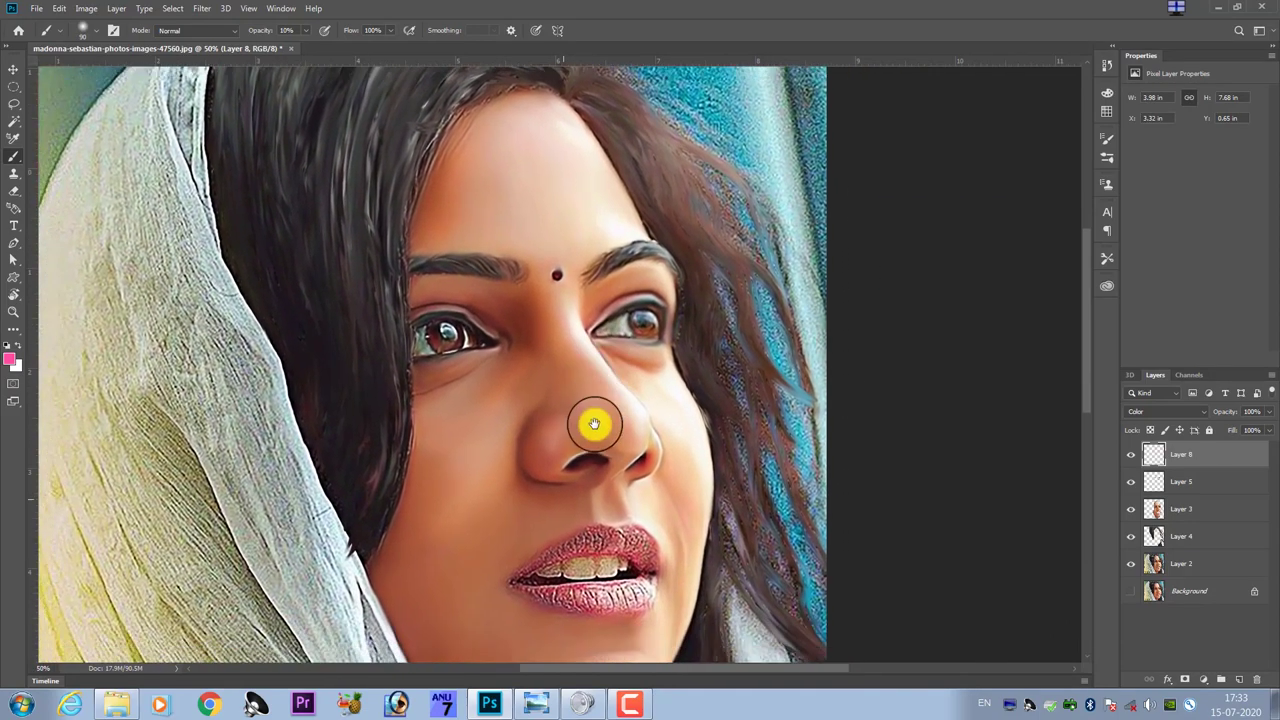
pyautogui.moveTo(566, 380)
pyautogui.mouseDown()
pyautogui.moveTo(619, 480)
pyautogui.moveTo(634, 428)
pyautogui.mouseUp()
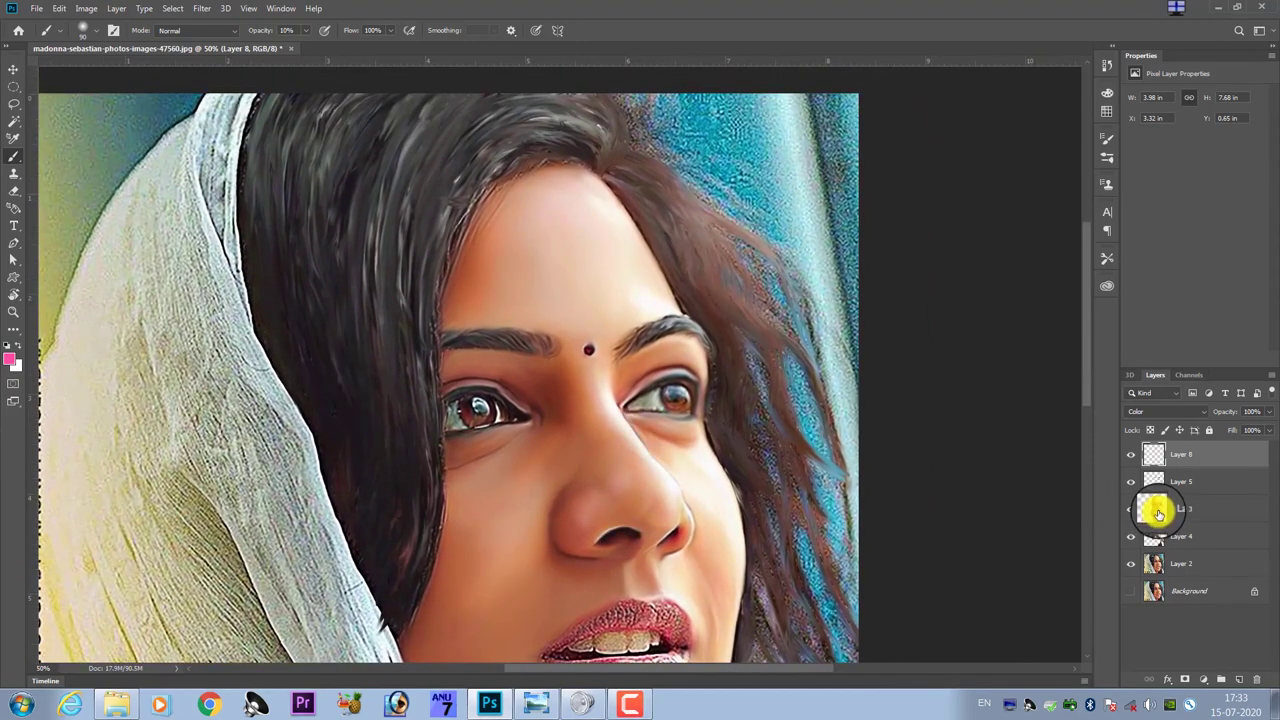
# - Set a bright yellow foreground colour and brush a faint yellow tint over the chin
pyautogui.click(8, 362)
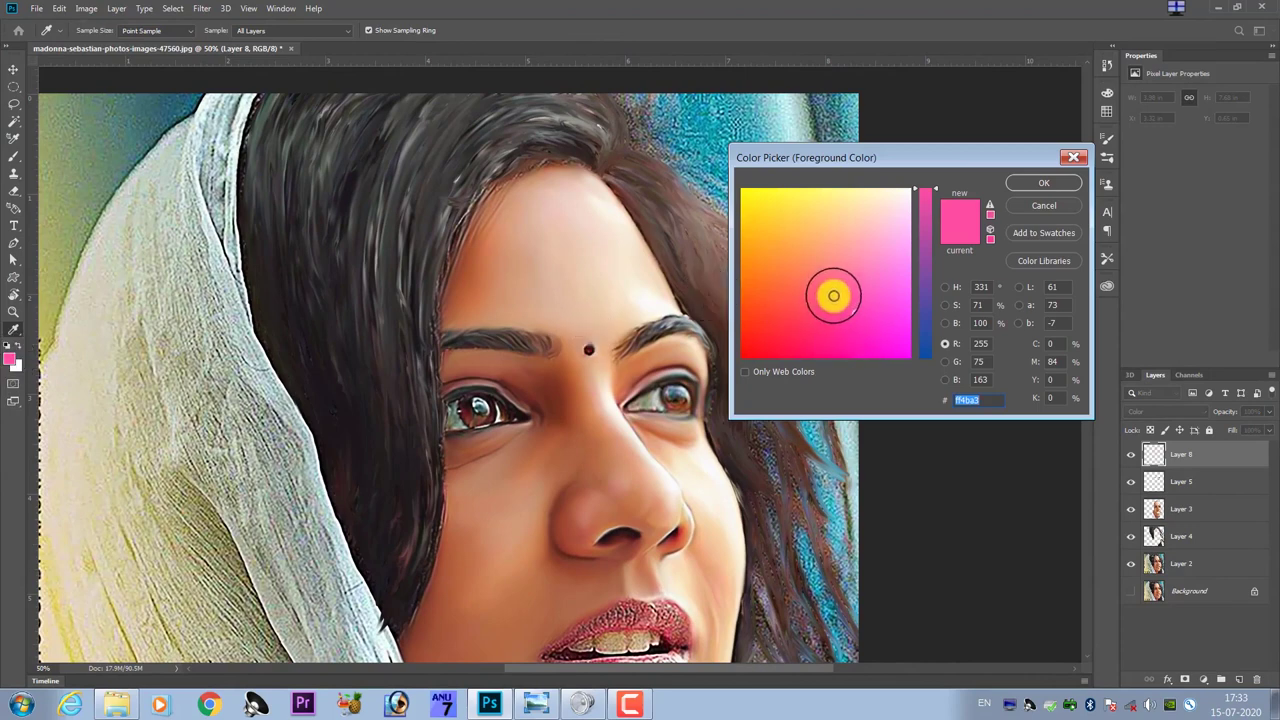
pyautogui.click(804, 201)
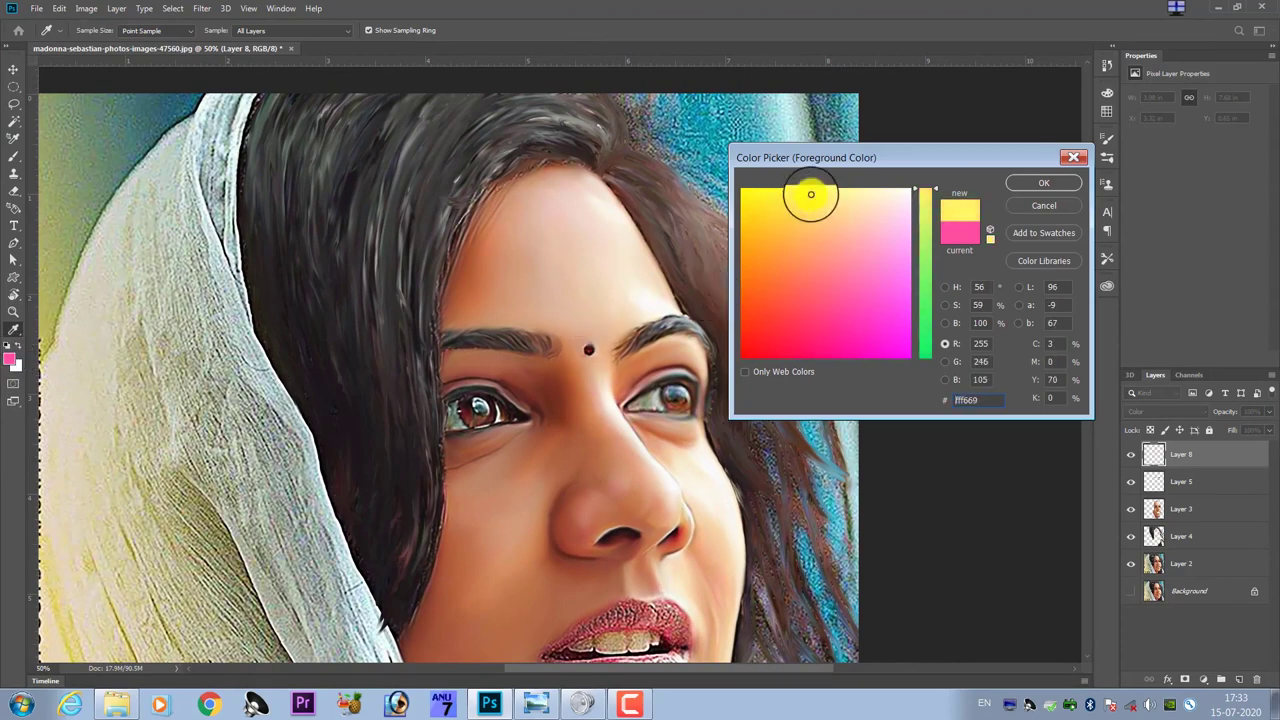
pyautogui.click(1025, 184)
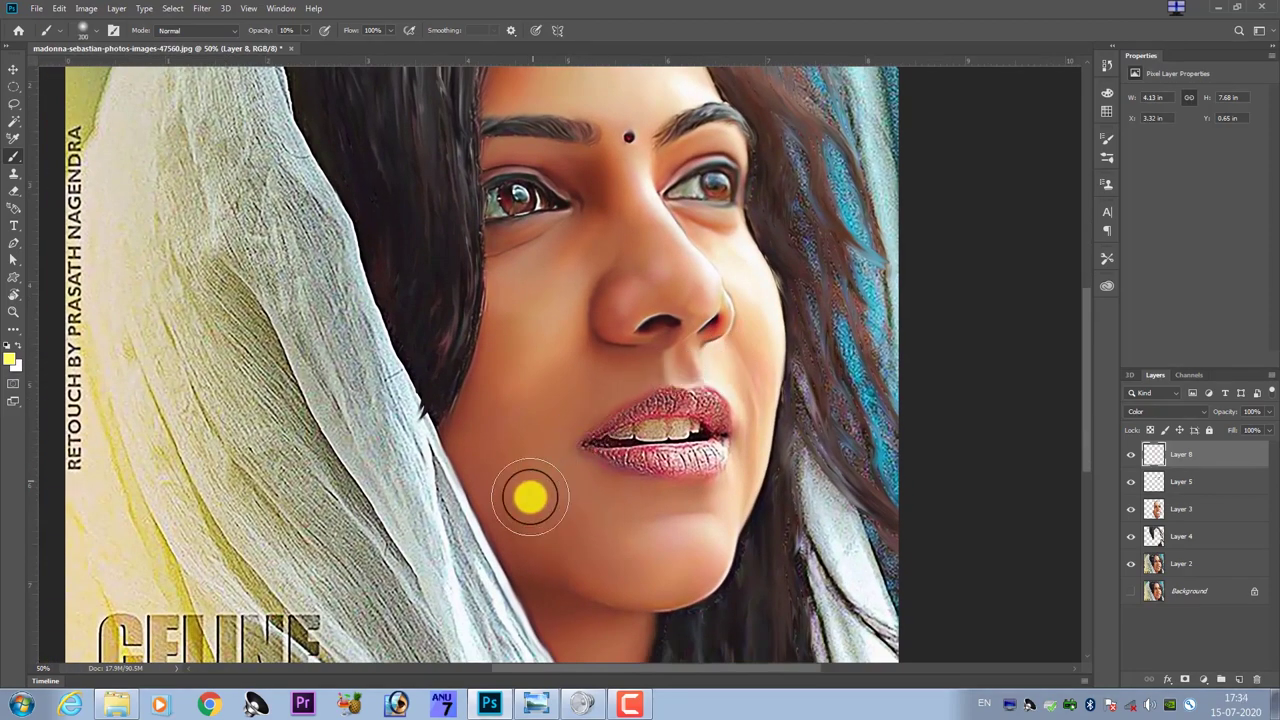
pyautogui.moveTo(563, 511)
pyautogui.mouseDown()
pyautogui.moveTo(649, 545)
pyautogui.moveTo(617, 574)
pyautogui.moveTo(680, 569)
pyautogui.moveTo(633, 590)
pyautogui.moveTo(707, 516)
pyautogui.moveTo(693, 496)
pyautogui.mouseUp()
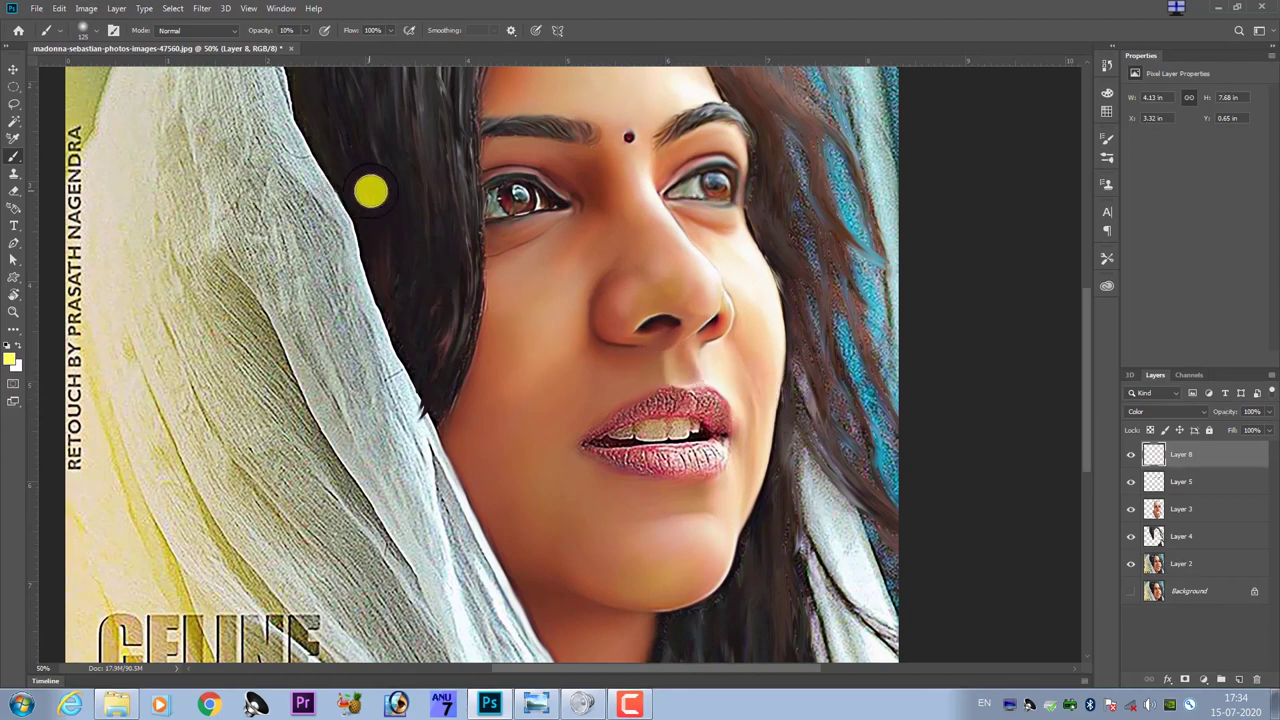
pyautogui.scroll(-3, 476, 216)
pyautogui.scroll(1, 666, 266)
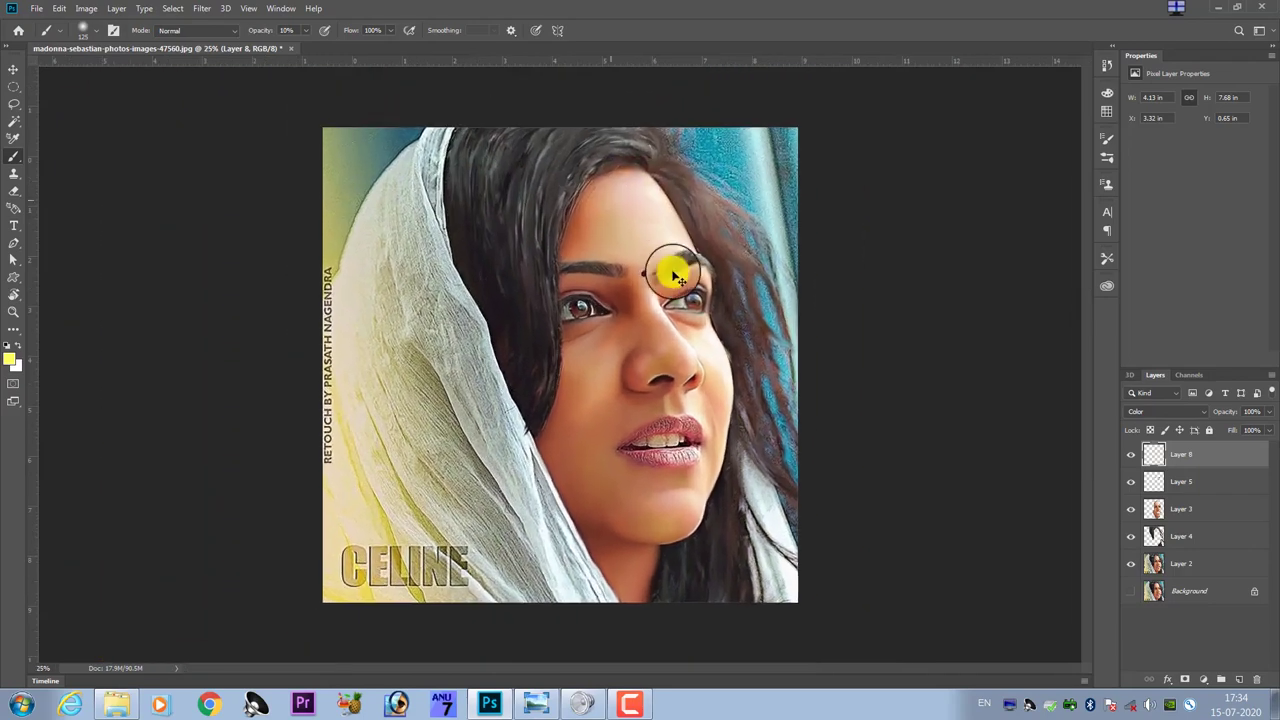
pyautogui.scroll(3, 724, 241)
pyautogui.moveTo(724, 241)
pyautogui.mouseDown()
pyautogui.moveTo(640, 374)
pyautogui.moveTo(623, 283)
pyautogui.moveTo(610, 310)
pyautogui.mouseUp()
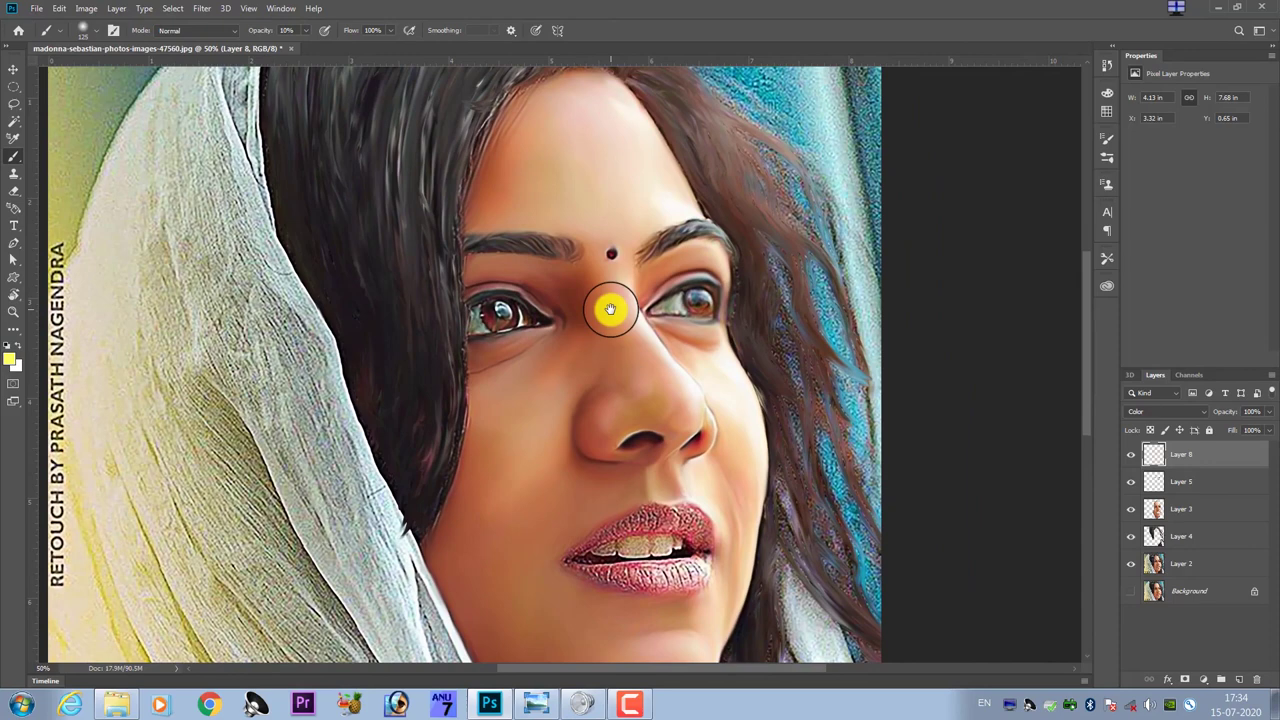
# - Switch to pale yellow and tint the forehead hairline and right cheek edge
pyautogui.click(20, 355)
pyautogui.write('ffecb4')
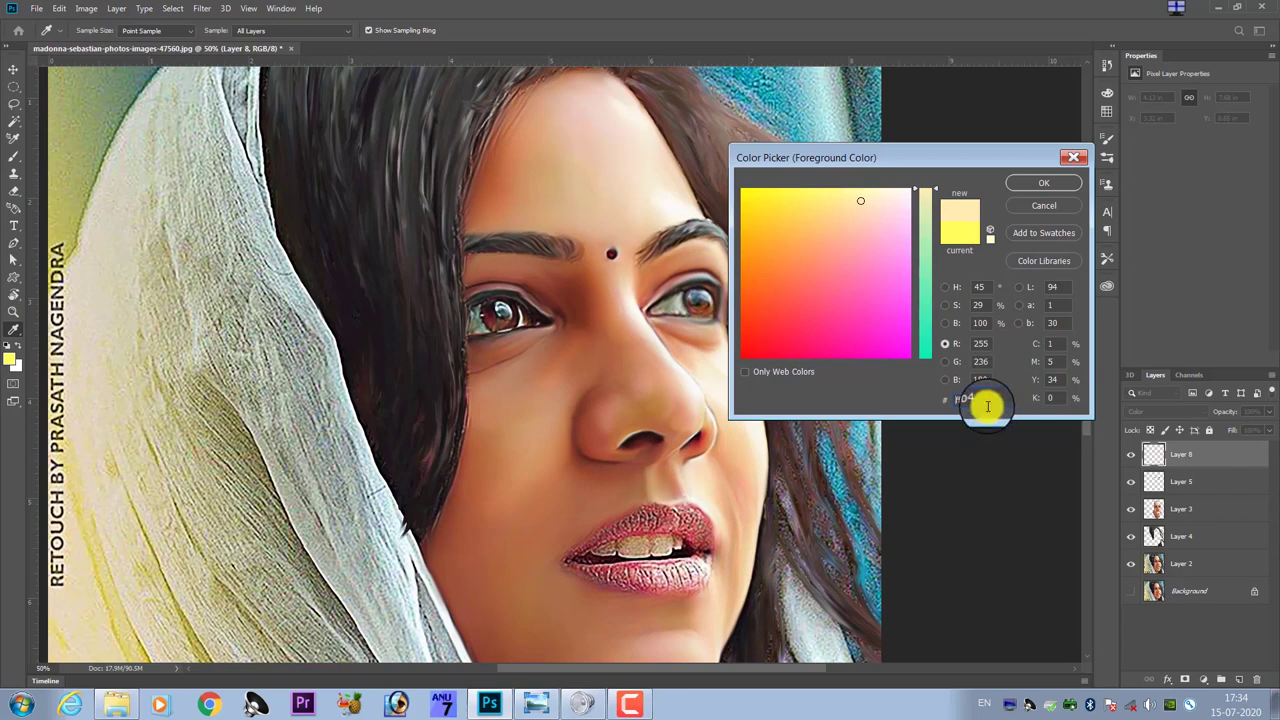
pyautogui.click(1049, 190)
pyautogui.press('b')
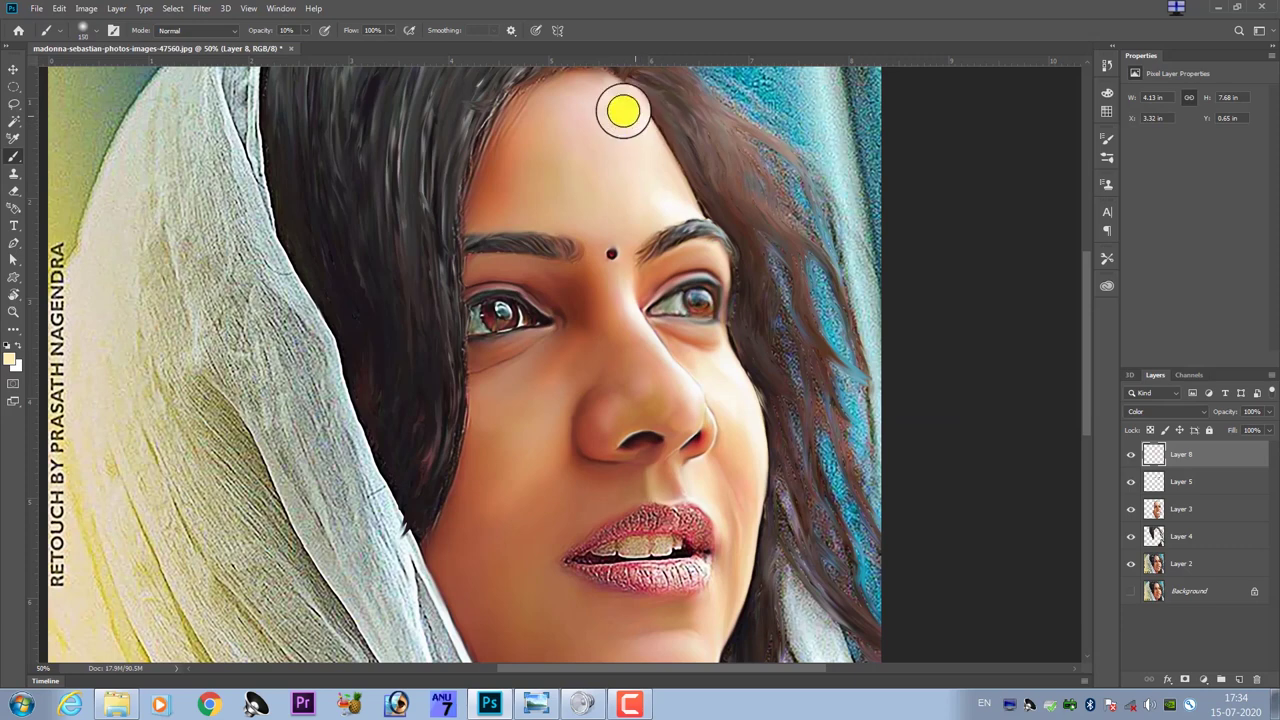
pyautogui.moveTo(597, 83); pyautogui.dragTo(640, 102)
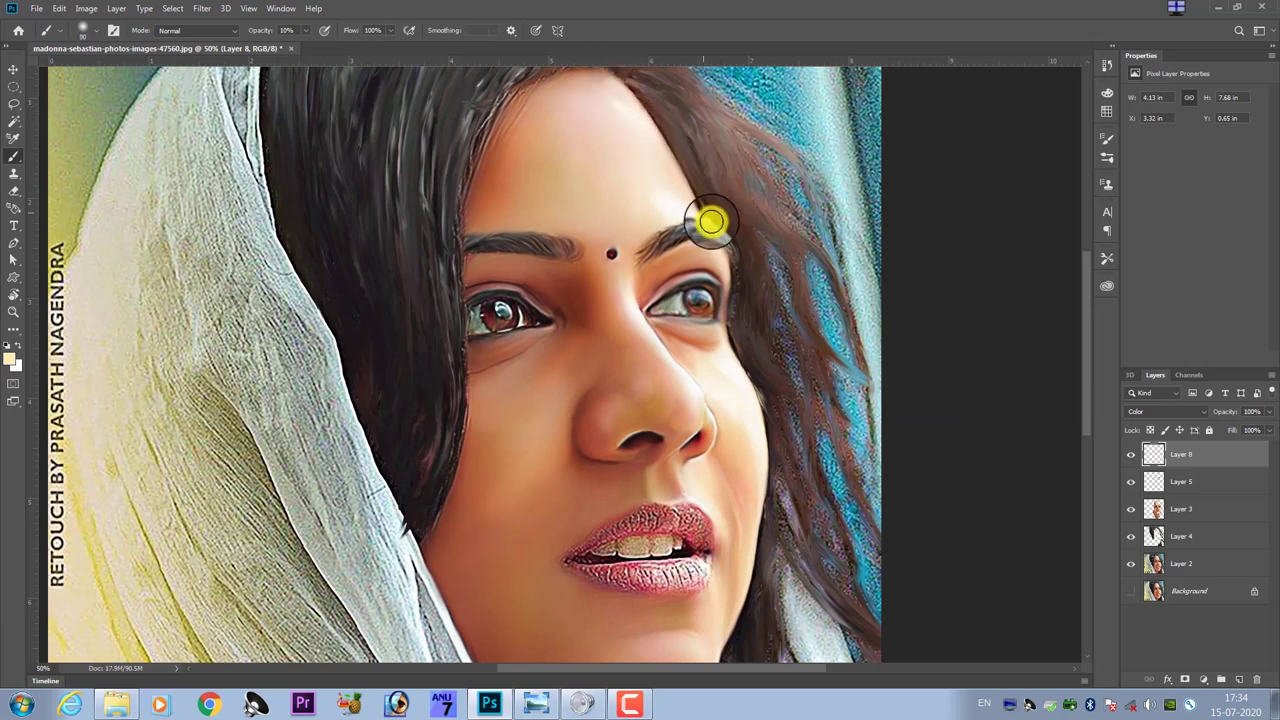
pyautogui.moveTo(711, 221); pyautogui.dragTo(769, 507)
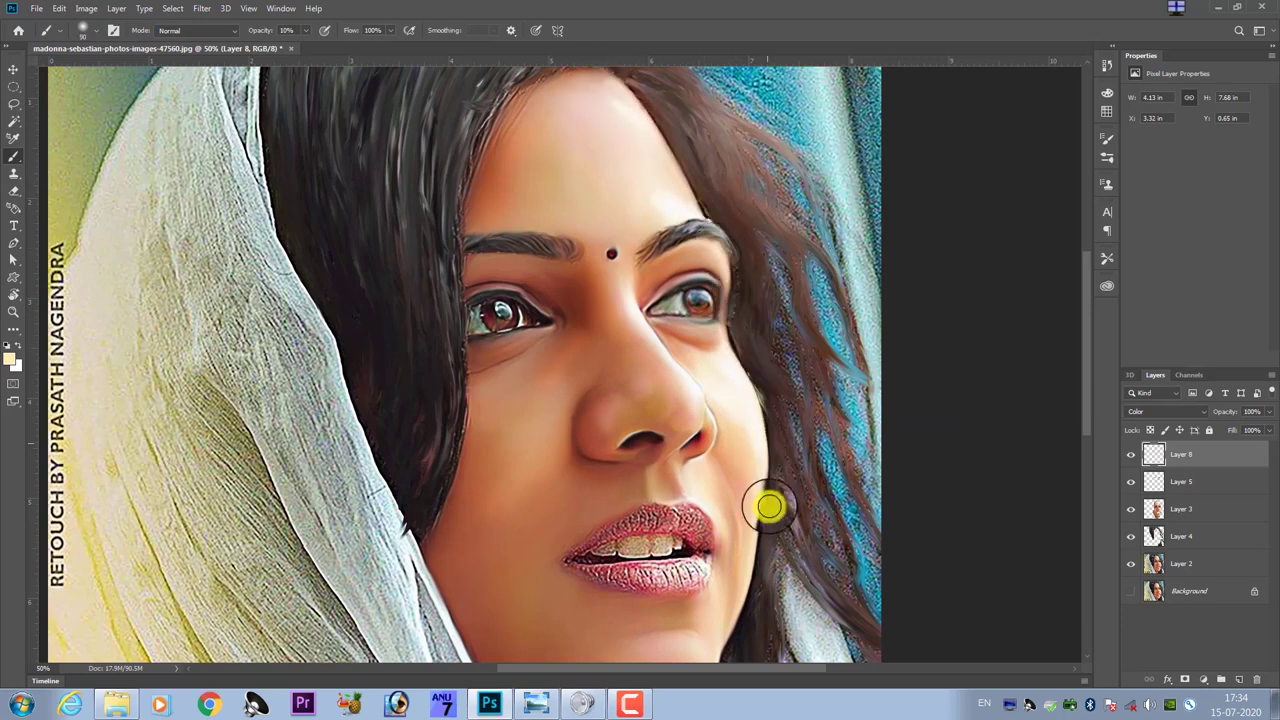
pyautogui.moveTo(743, 551); pyautogui.dragTo(771, 400)
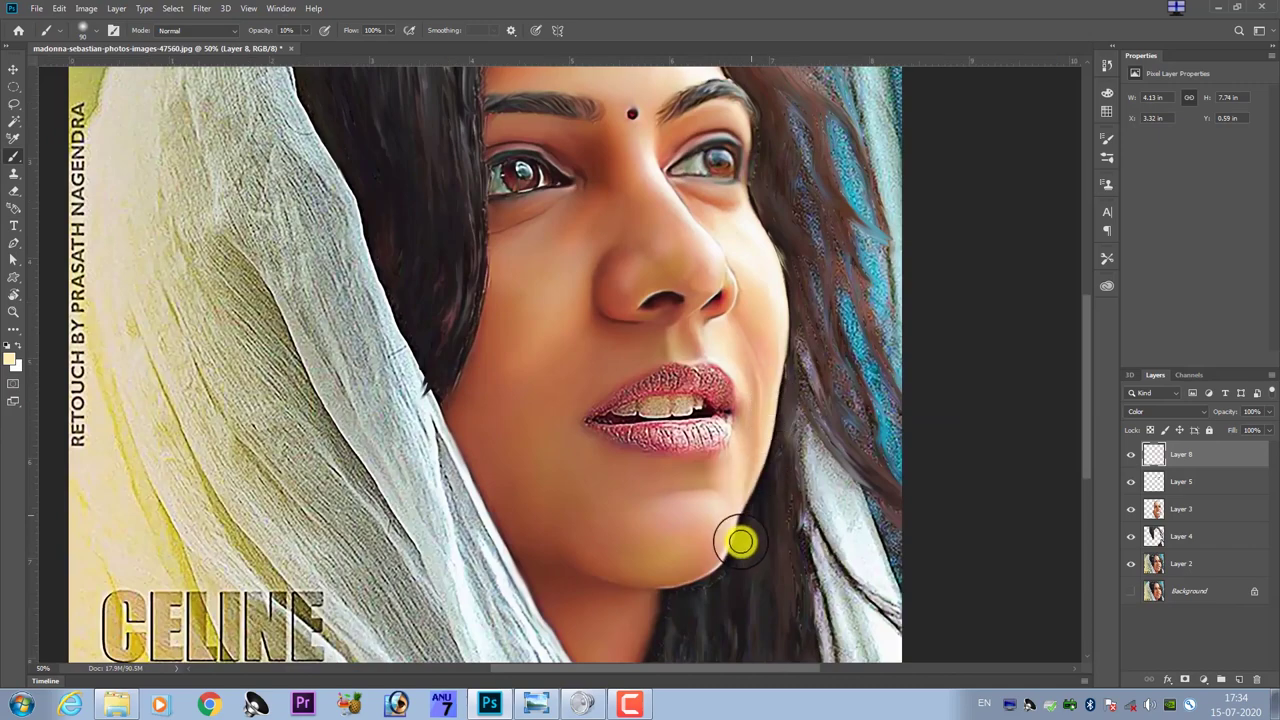
pyautogui.moveTo(689, 537); pyautogui.dragTo(703, 471)
pyautogui.moveTo(786, 386)
pyautogui.mouseDown()
pyautogui.moveTo(708, 607)
pyautogui.moveTo(766, 523)
pyautogui.mouseUp()
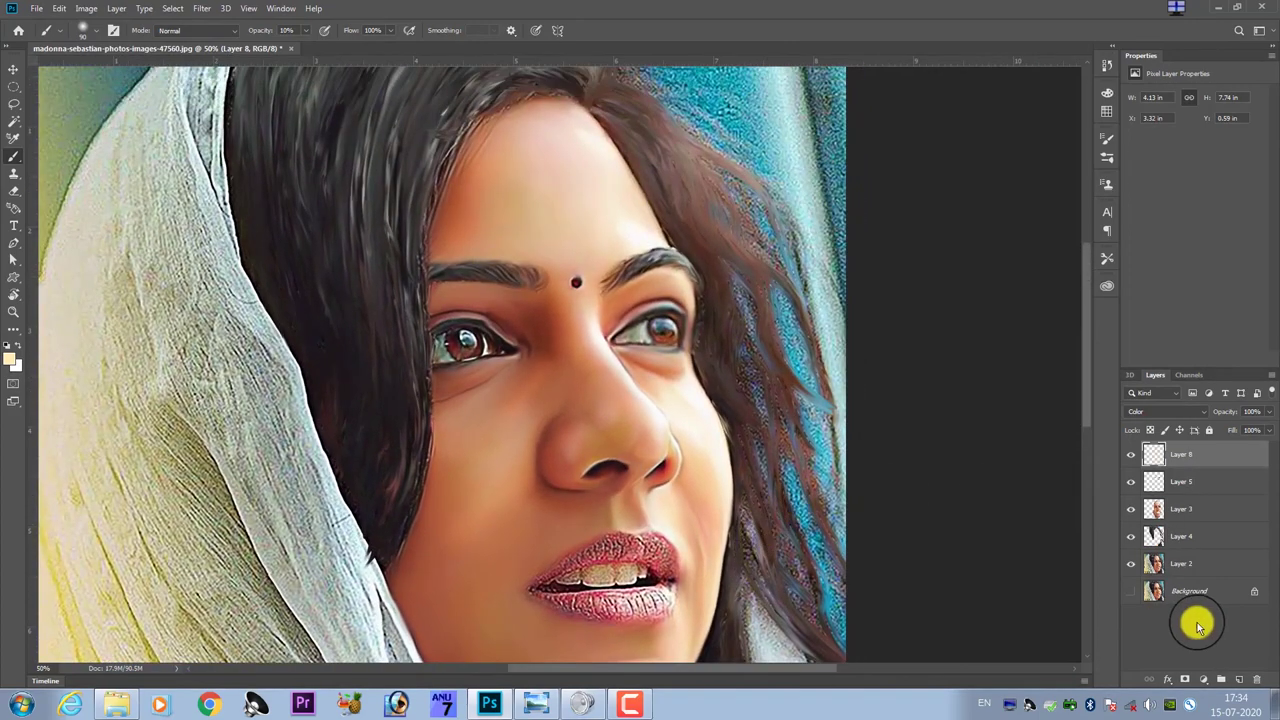
# - Add a new Layer 9 in Color blend mode with a purple foreground colour
pyautogui.click(1239, 680)
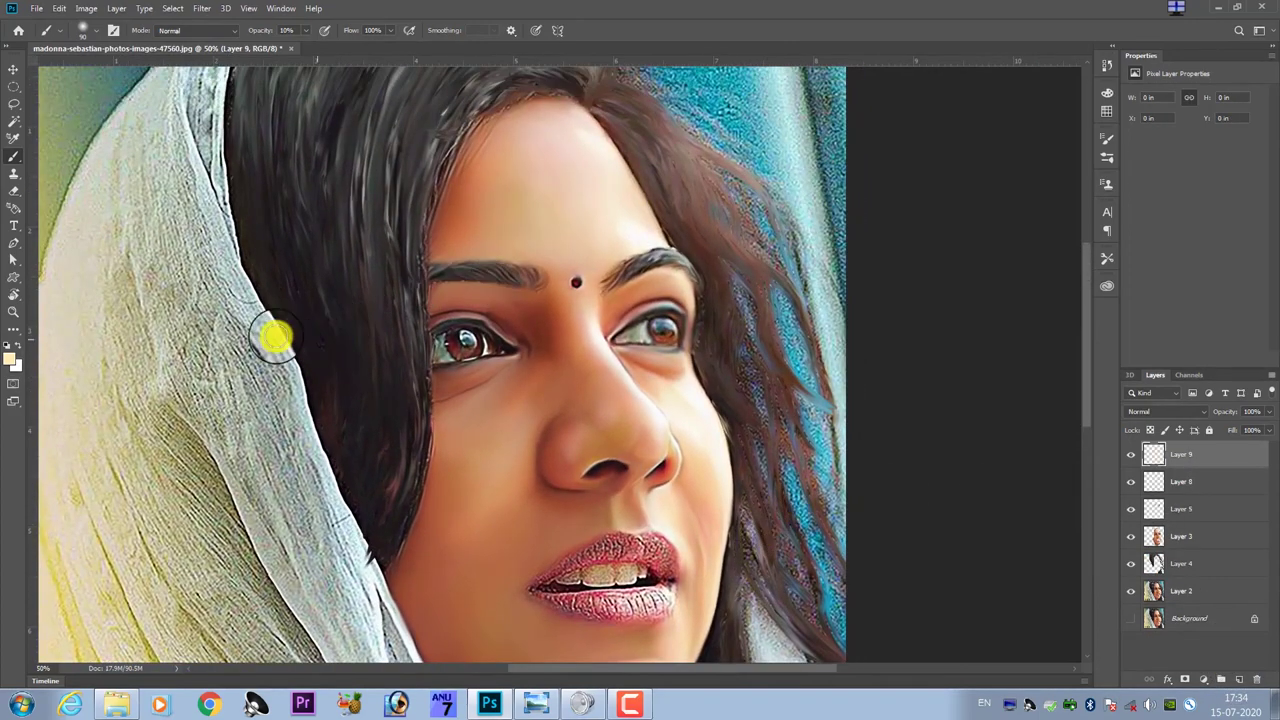
pyautogui.moveTo(265, 250); pyautogui.dragTo(294, 314)
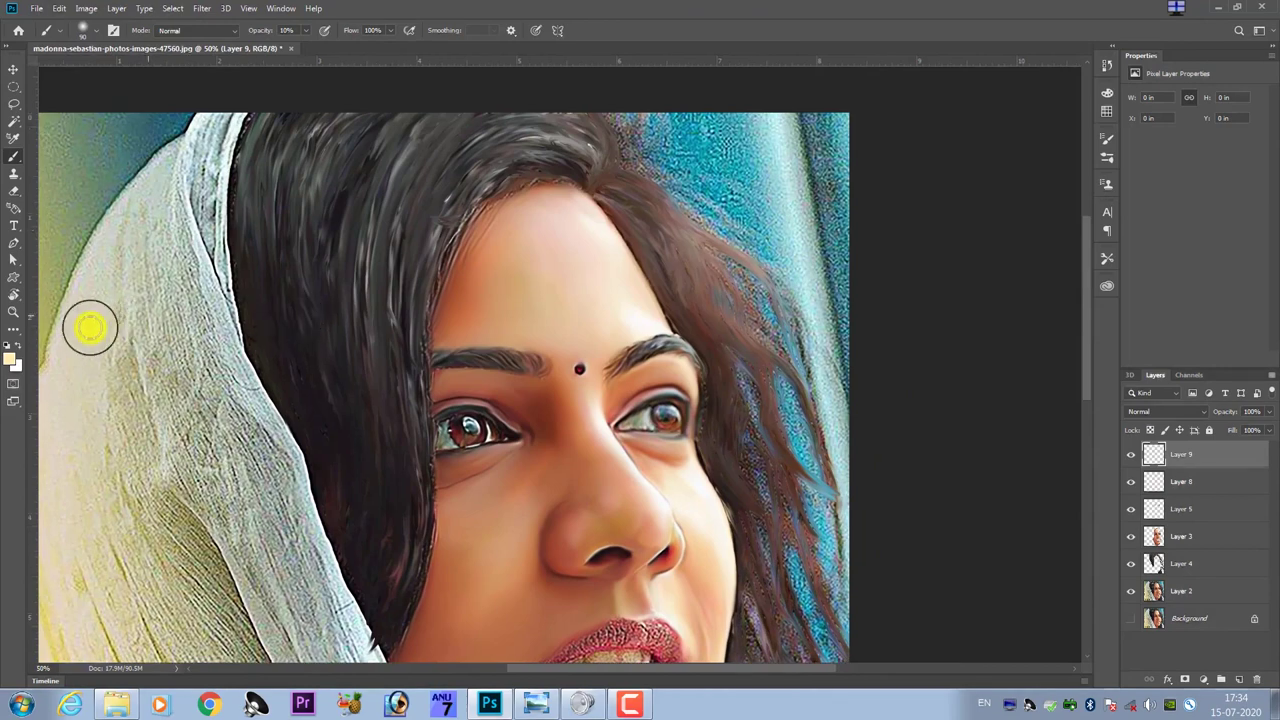
pyautogui.click(10, 357)
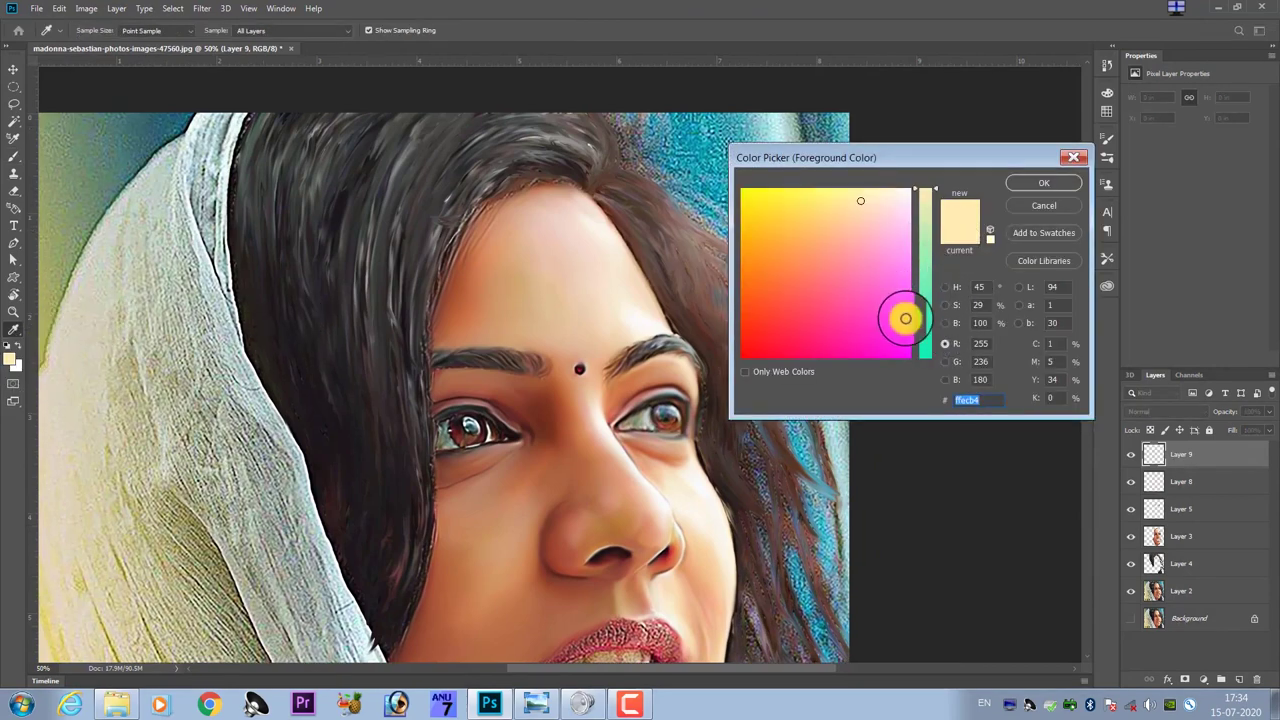
pyautogui.moveTo(937, 192); pyautogui.dragTo(915, 378)
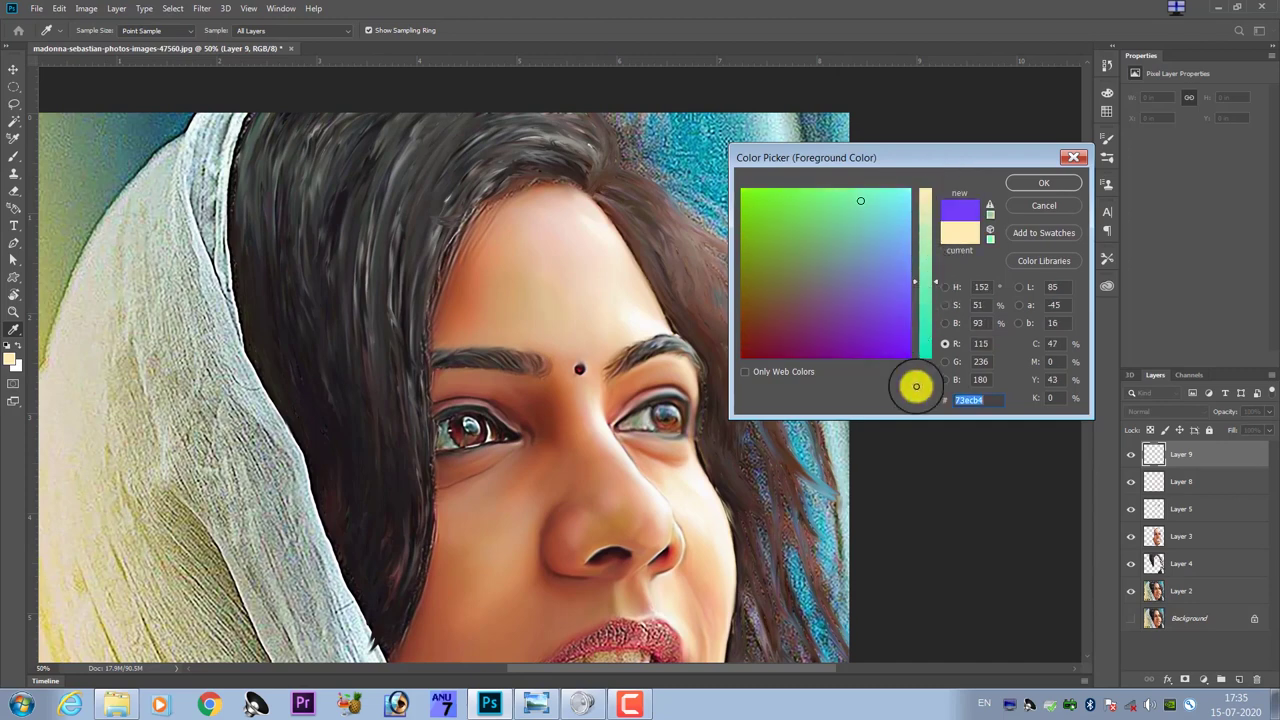
pyautogui.click(1030, 183)
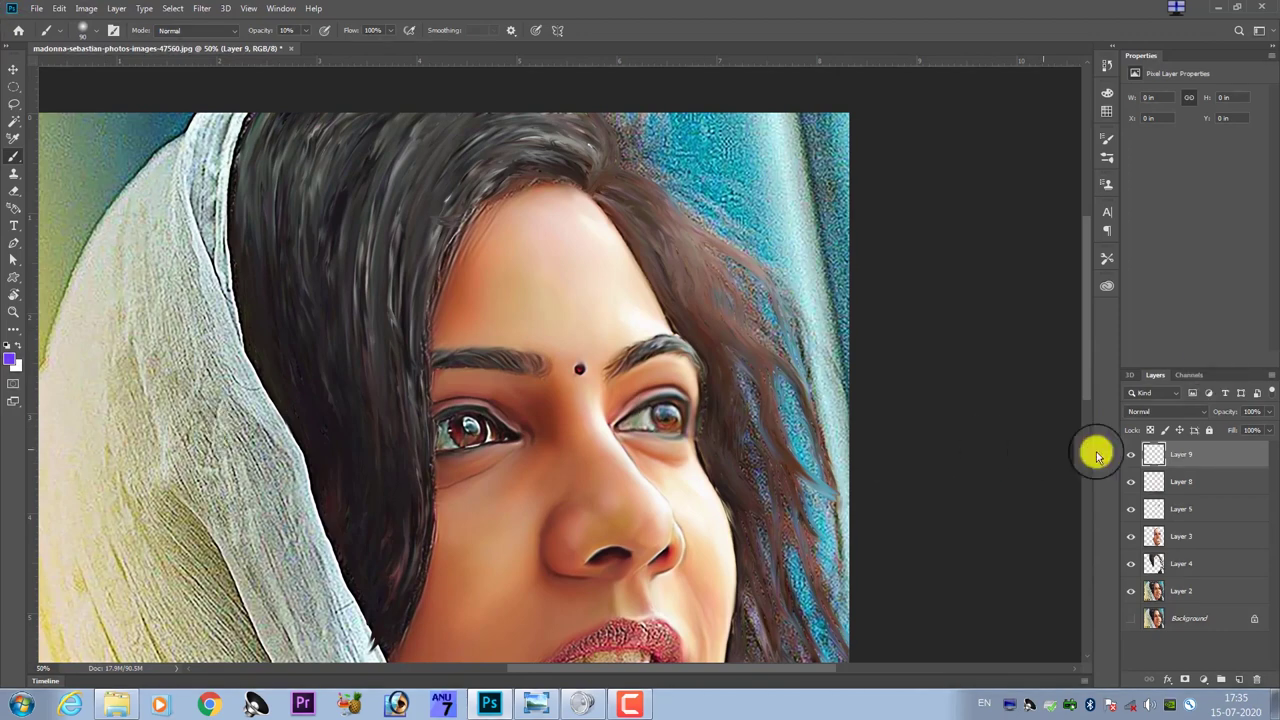
pyautogui.click(1165, 411)
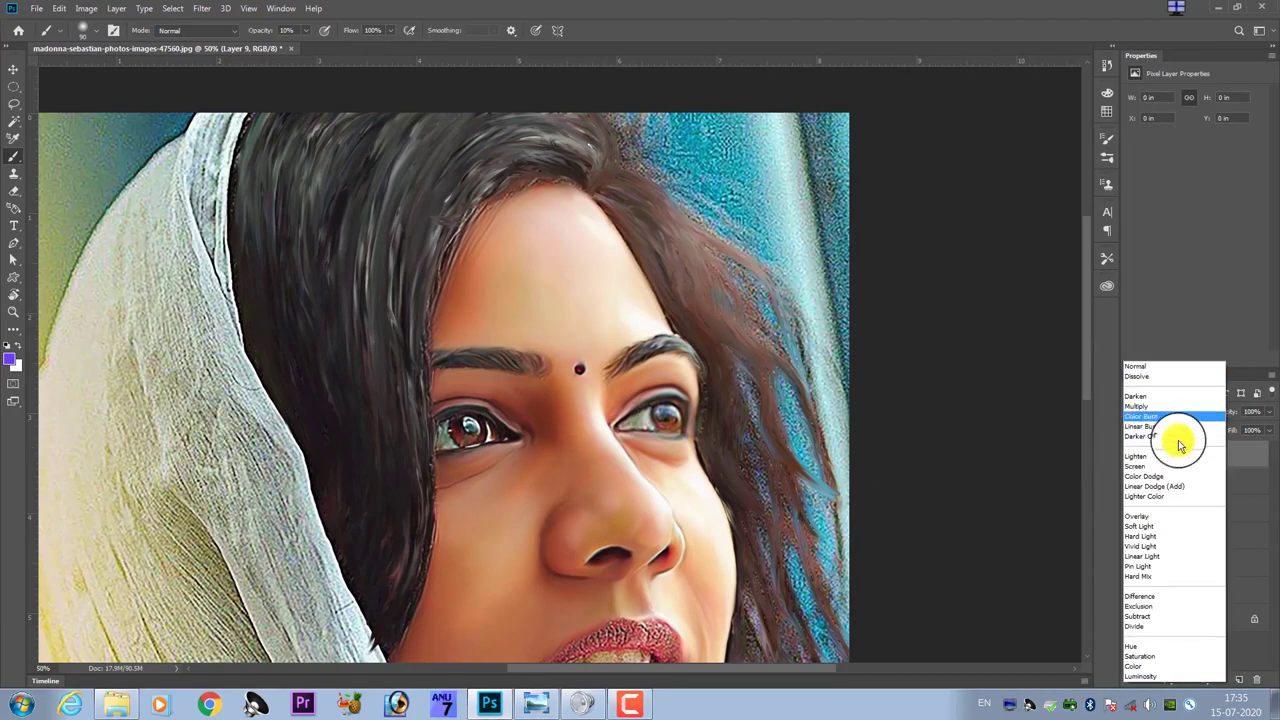
pyautogui.click(1143, 666)
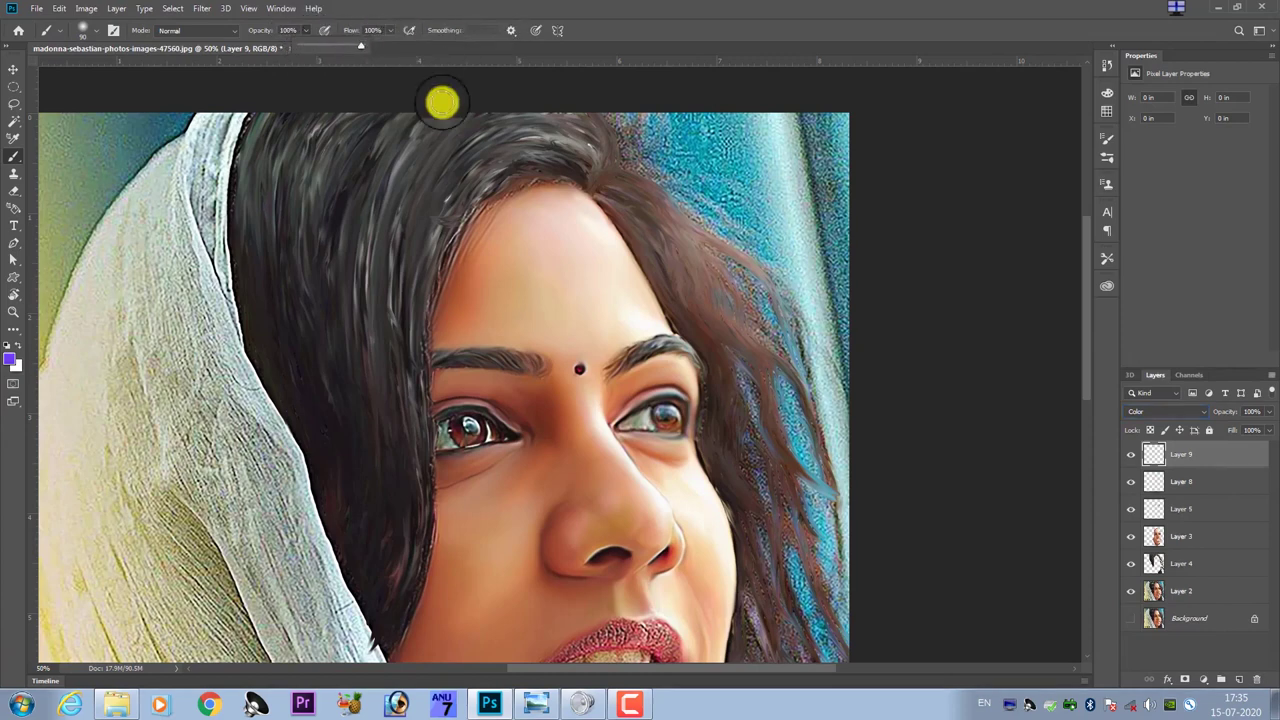
# - Paint purple over the right-side hair, down the lower hair and across the top
pyautogui.click(409, 183)
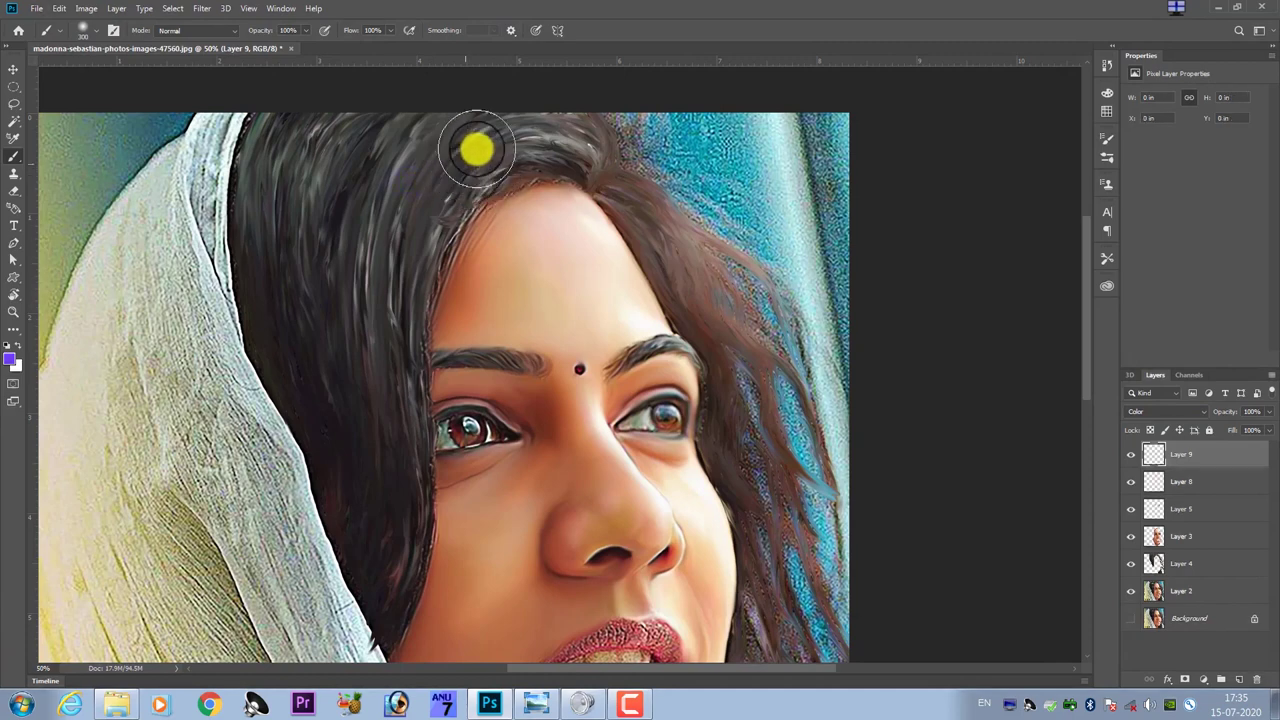
pyautogui.hotkey('ctrl', 'z')
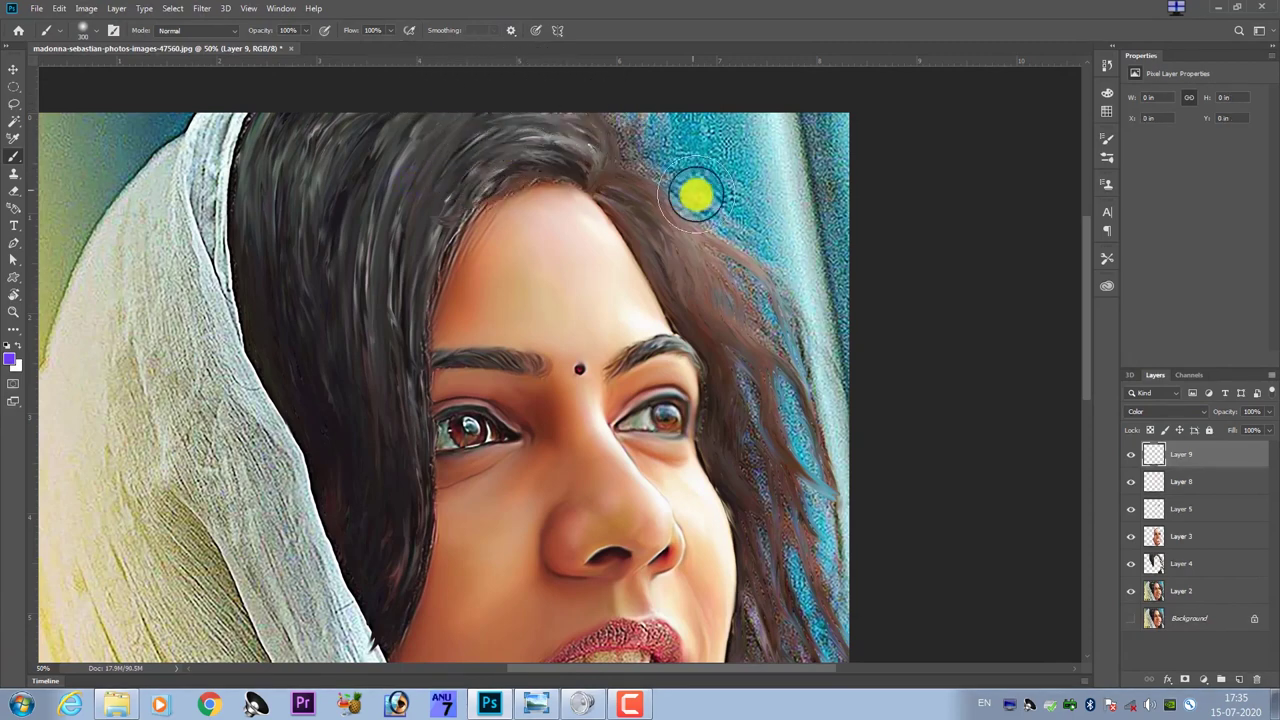
pyautogui.moveTo(615, 160)
pyautogui.mouseDown()
pyautogui.moveTo(689, 214)
pyautogui.moveTo(742, 306)
pyautogui.moveTo(791, 423)
pyautogui.moveTo(823, 634)
pyautogui.mouseUp()
pyautogui.scroll(-5, 755, 378)
pyautogui.moveTo(755, 378); pyautogui.dragTo(780, 500)
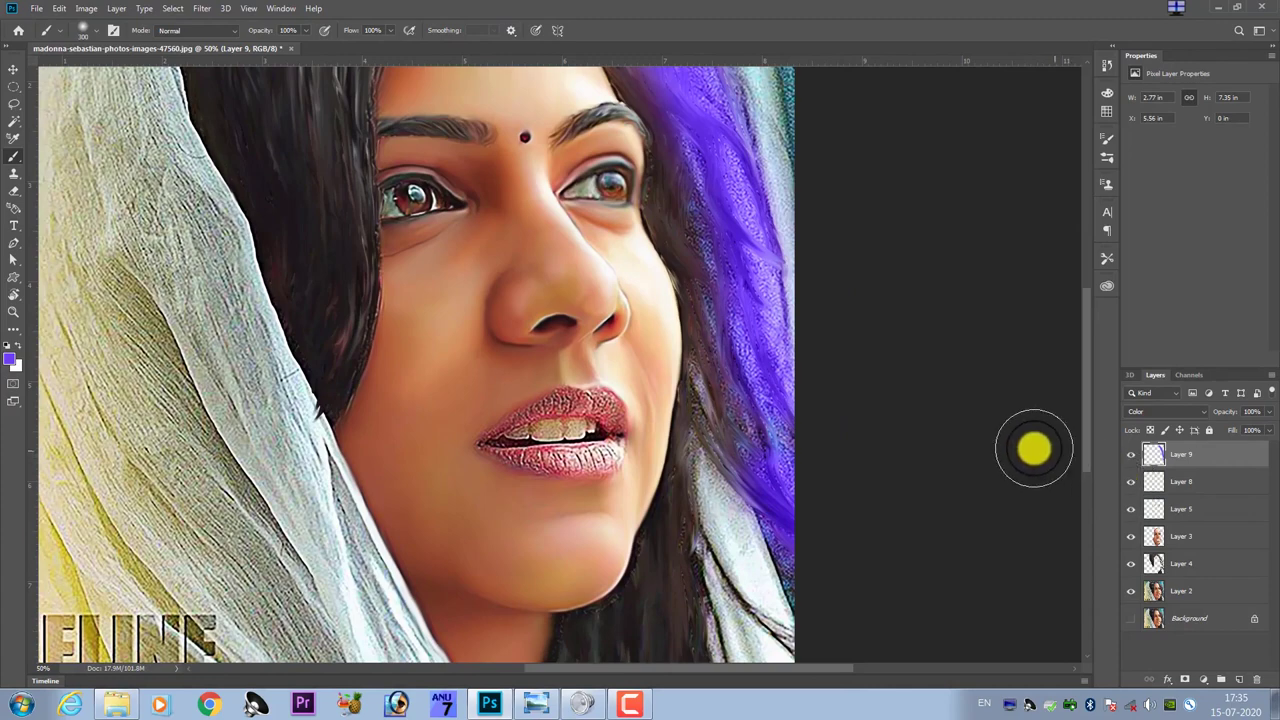
pyautogui.hotkey('ctrl', '-')
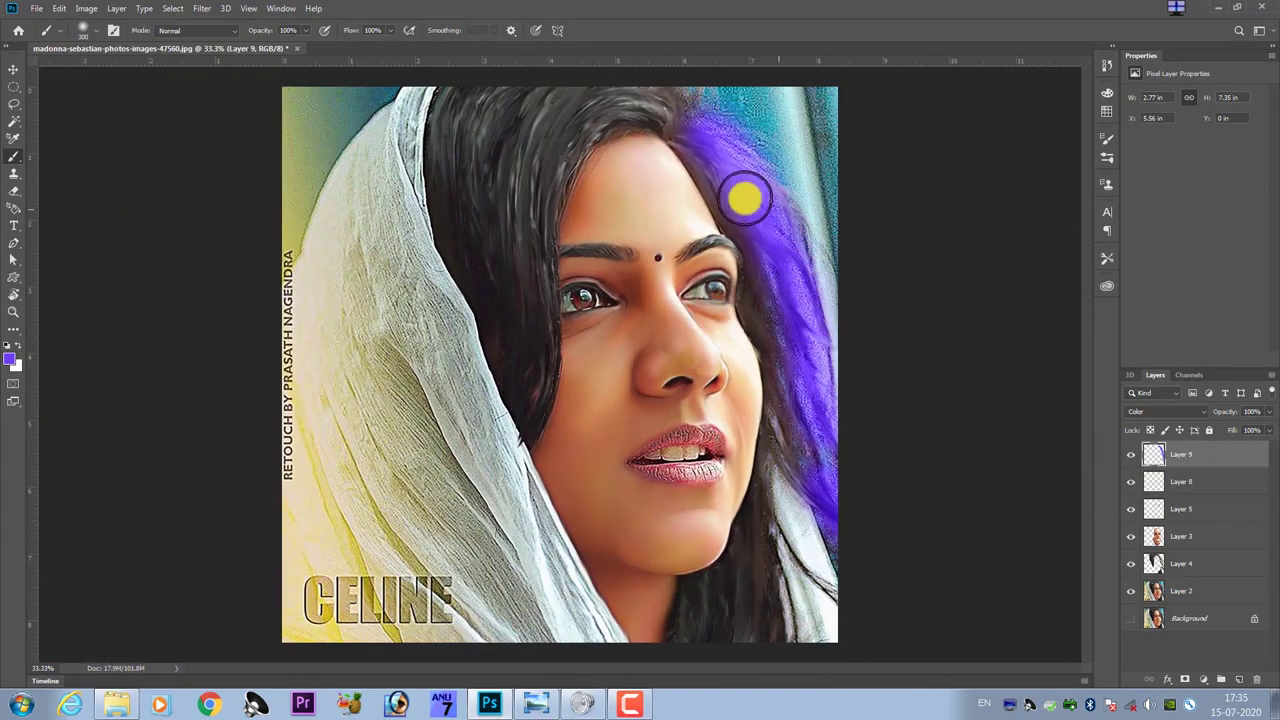
pyautogui.moveTo(682, 100); pyautogui.dragTo(640, 95)
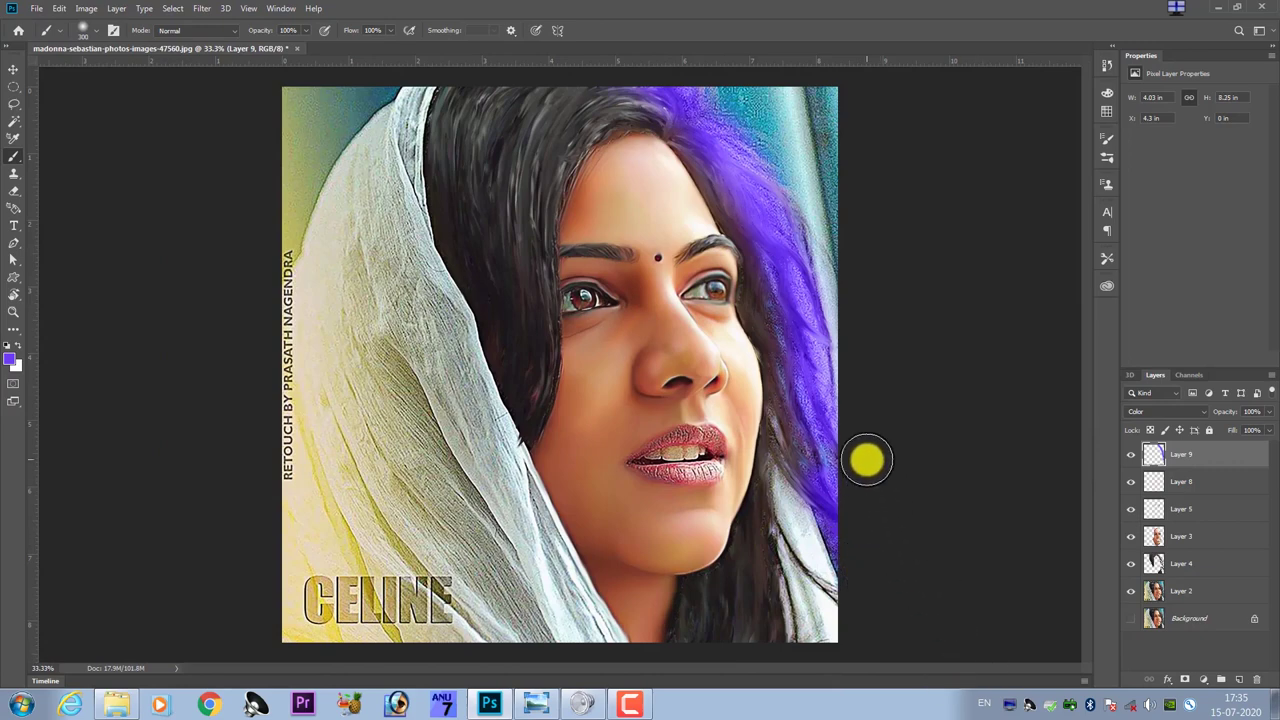
# - Shift Layer 9's Hue to about -70 in Hue/Saturation, turning the purple hair teal
pyautogui.hotkey('ctrl', 'u')
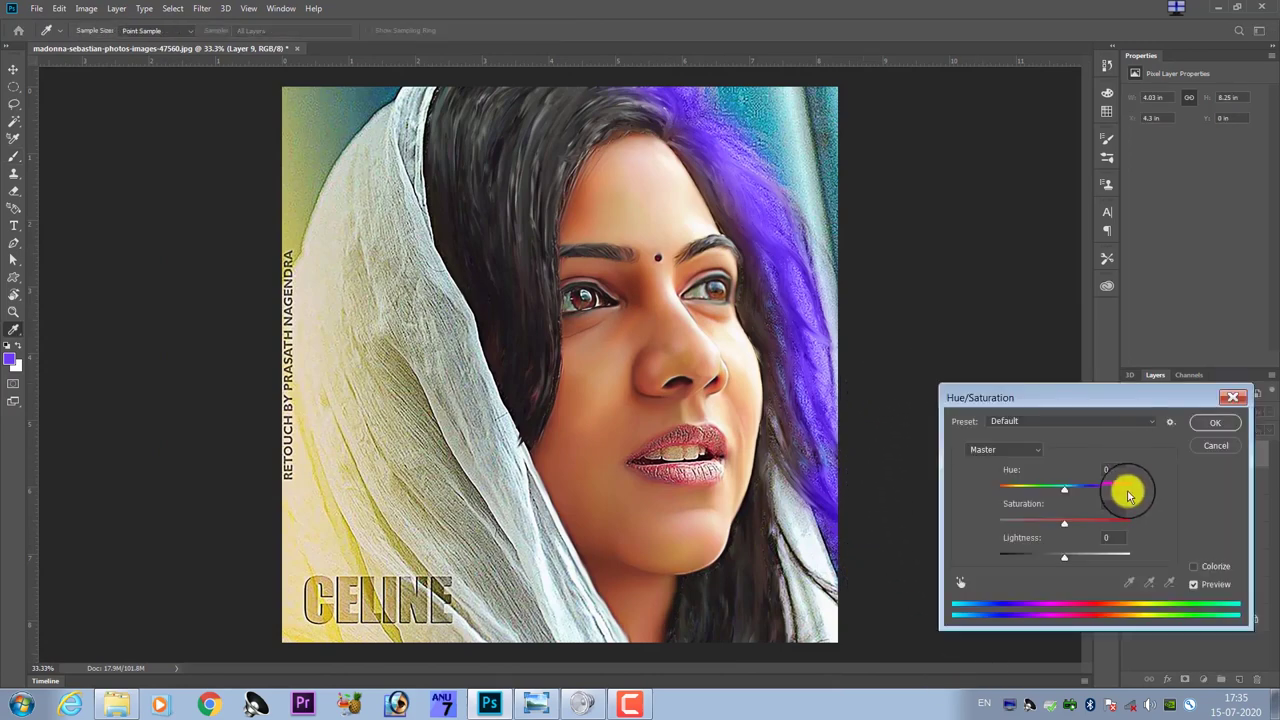
pyautogui.moveTo(1066, 493)
pyautogui.mouseDown()
pyautogui.moveTo(1122, 491)
pyautogui.moveTo(1021, 497)
pyautogui.mouseUp()
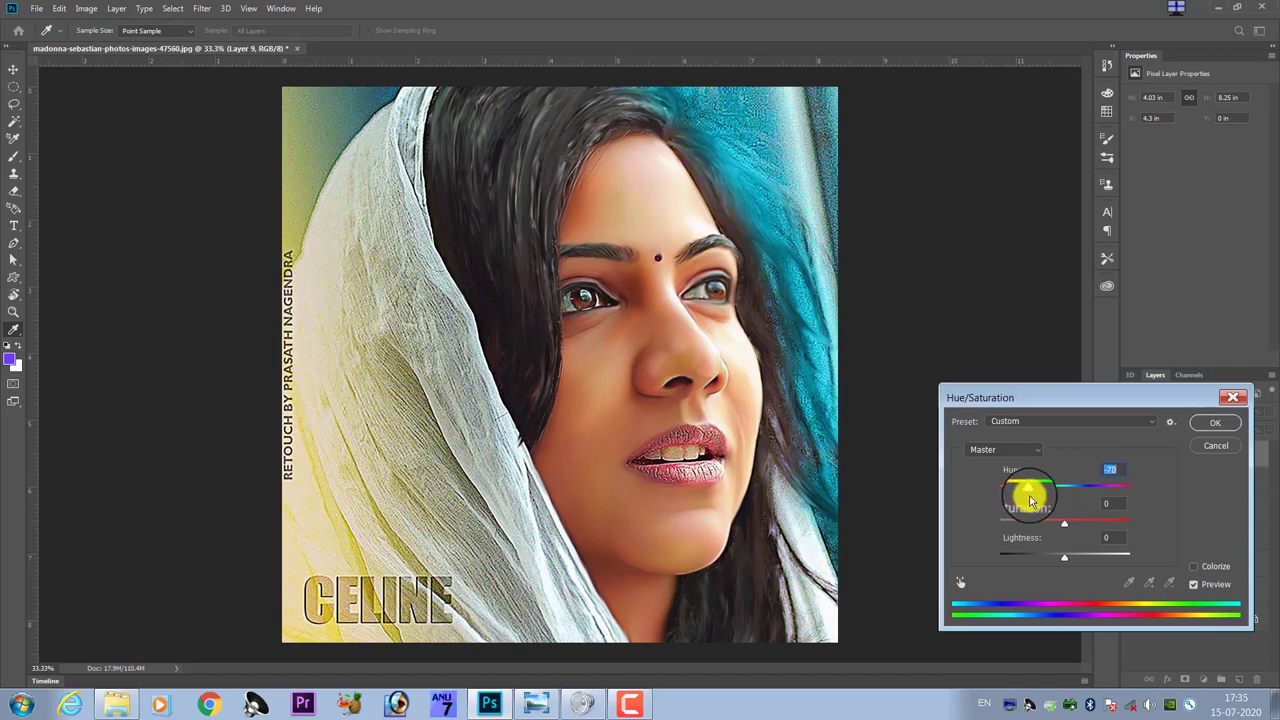
pyautogui.moveTo(1031, 500)
pyautogui.mouseDown()
pyautogui.moveTo(1007, 497)
pyautogui.moveTo(1031, 486)
pyautogui.mouseUp()
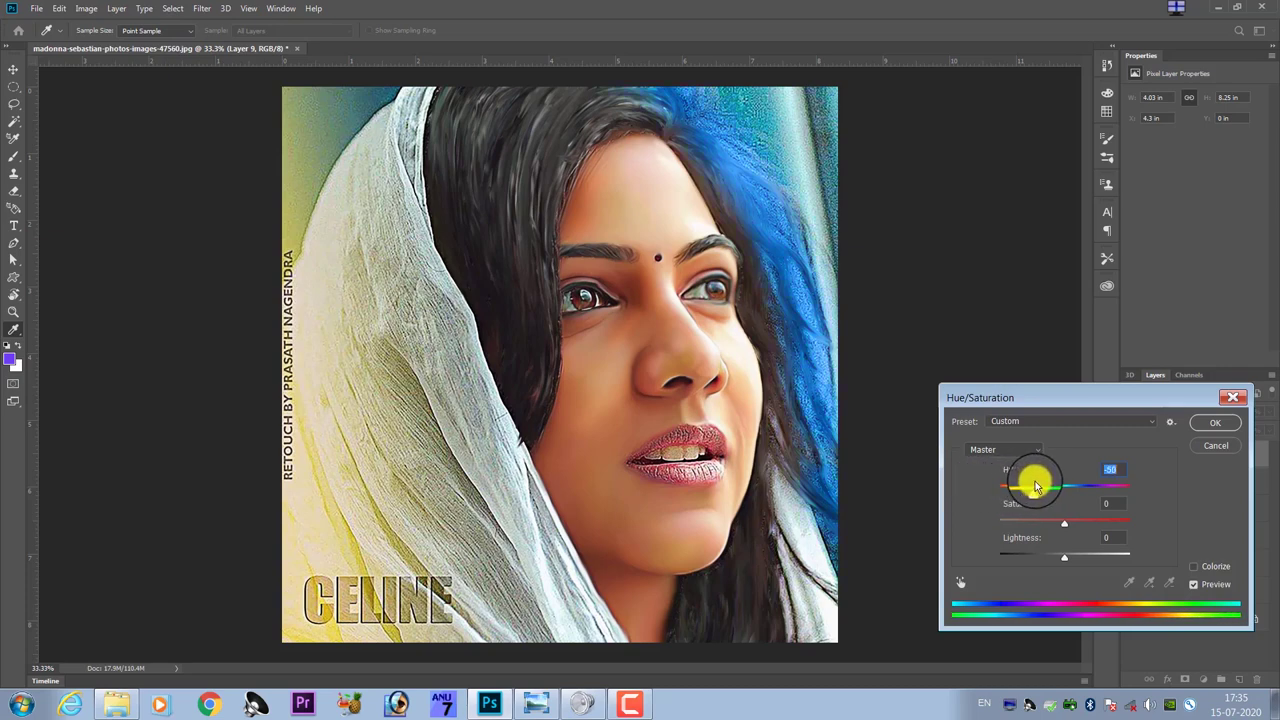
pyautogui.click(1215, 422)
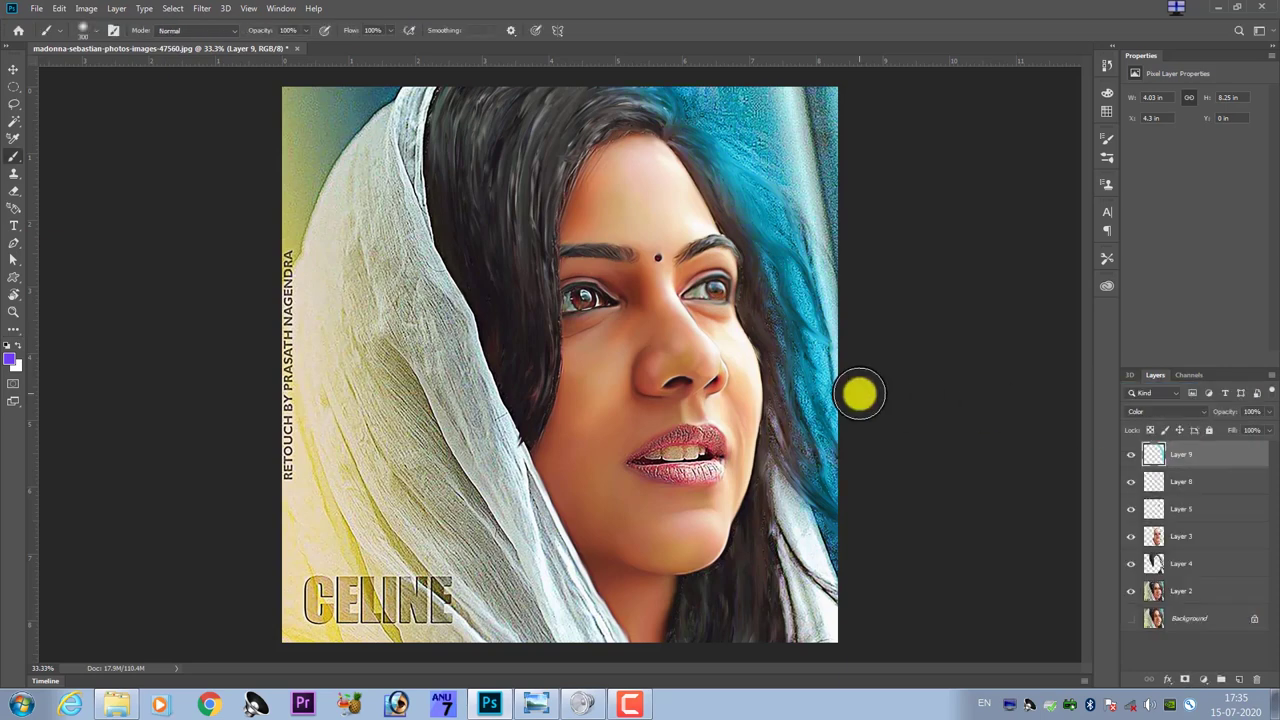
pyautogui.keyDown('alt'); pyautogui.click(1130, 595); pyautogui.keyUp('alt')
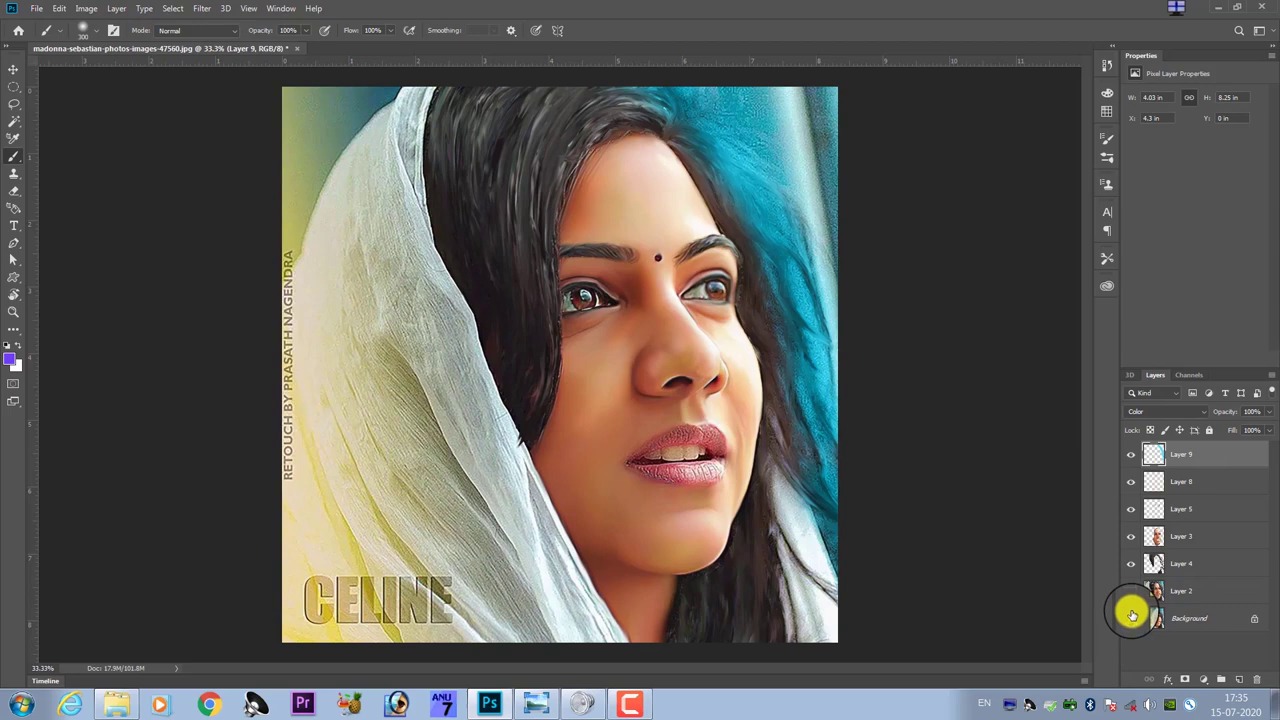
pyautogui.keyDown('alt'); pyautogui.click(1131, 613); pyautogui.keyUp('alt')
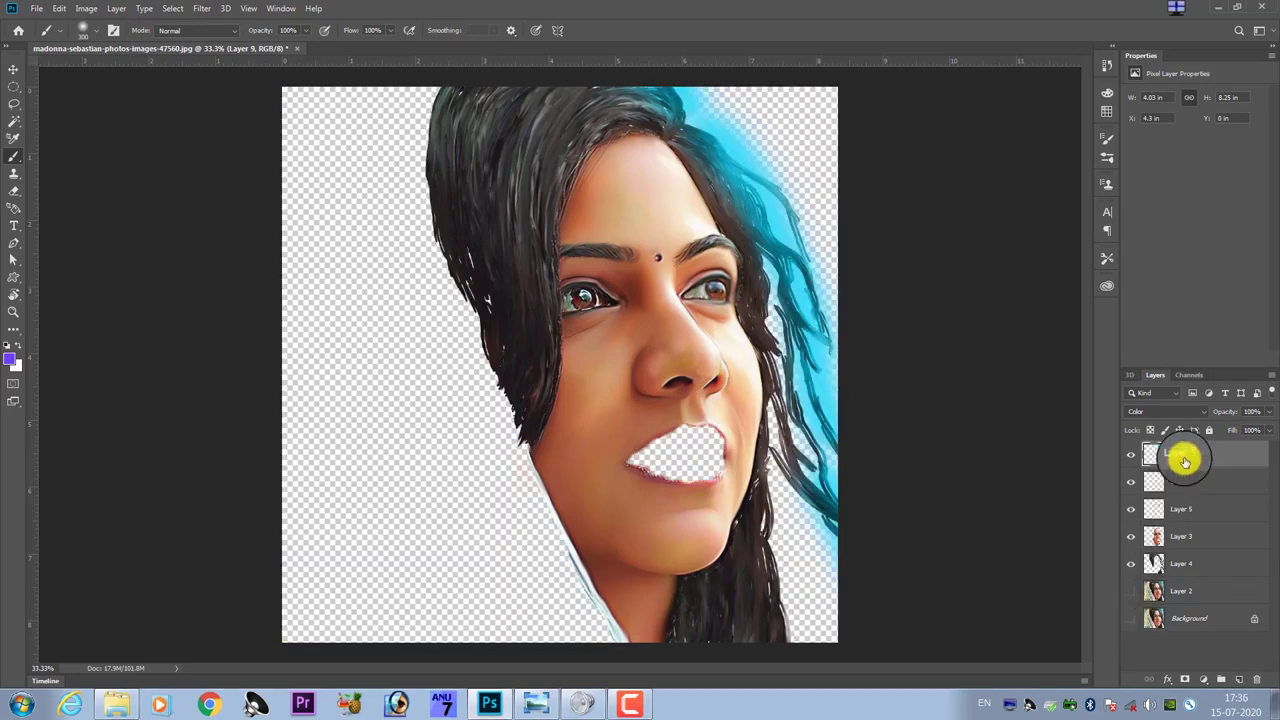
pyautogui.keyDown('alt'); pyautogui.click(1131, 616); pyautogui.keyUp('alt')
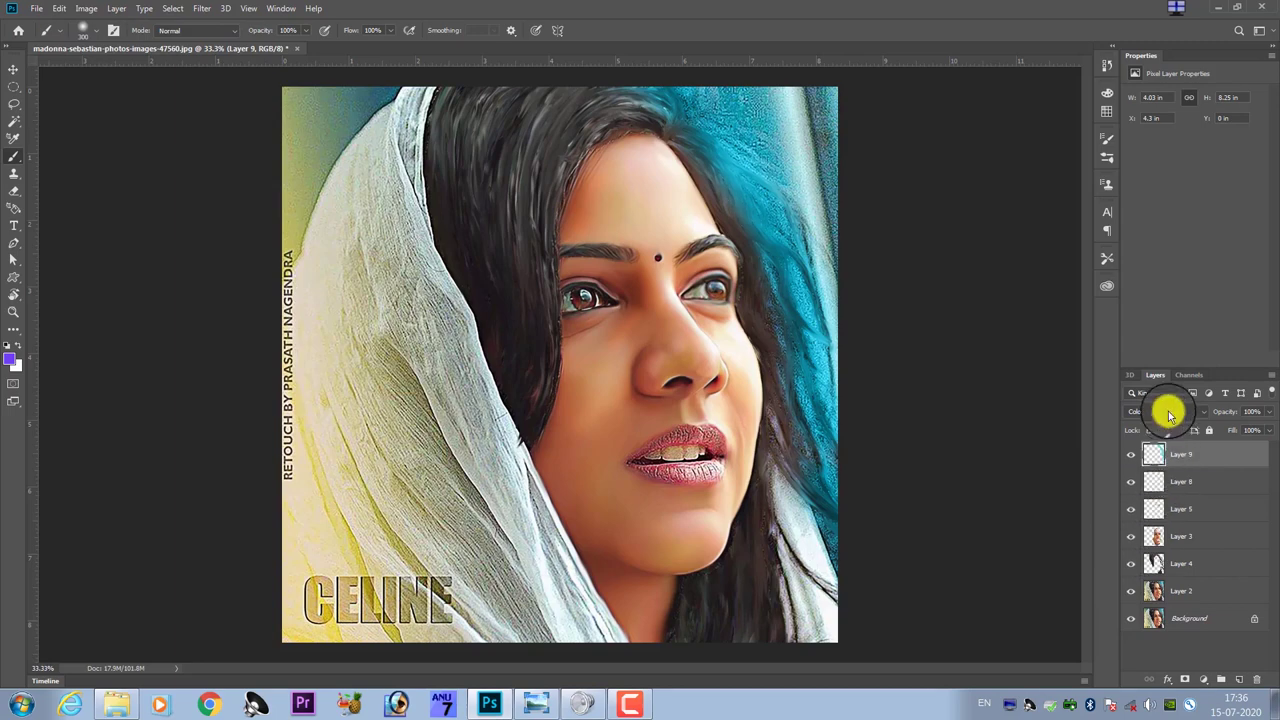
pyautogui.click(1170, 412)
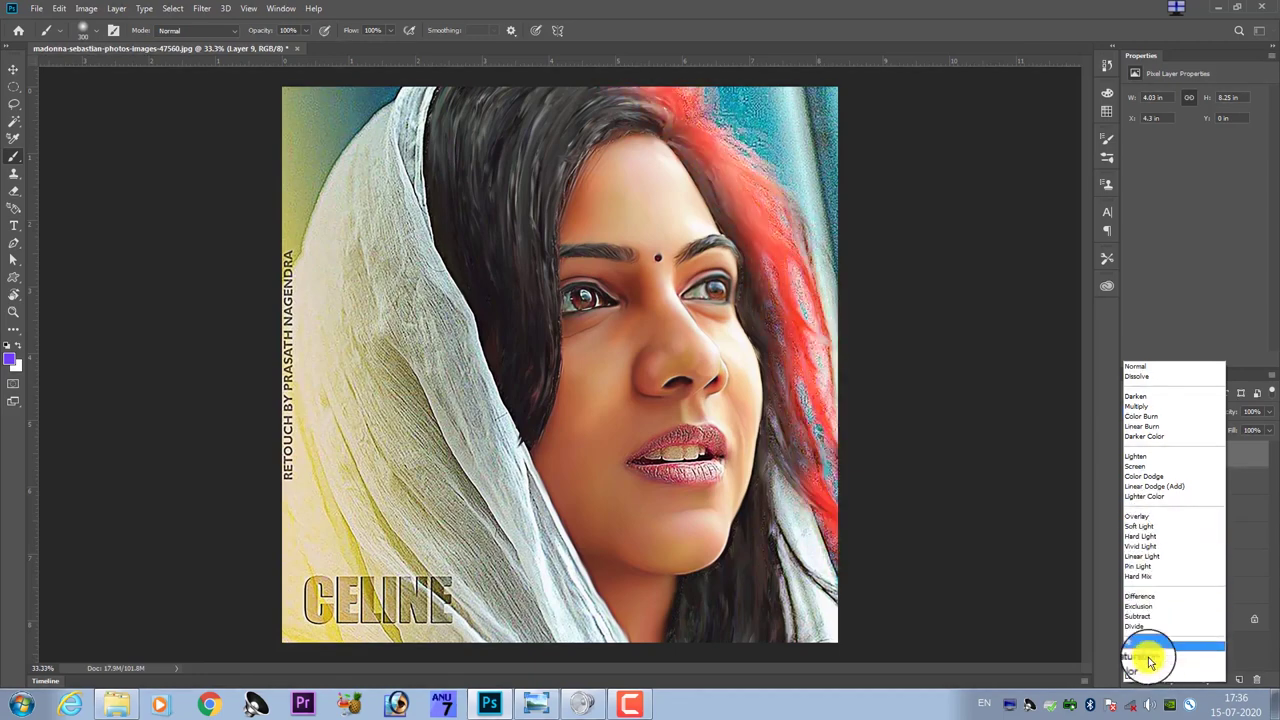
pyautogui.click(1138, 666)
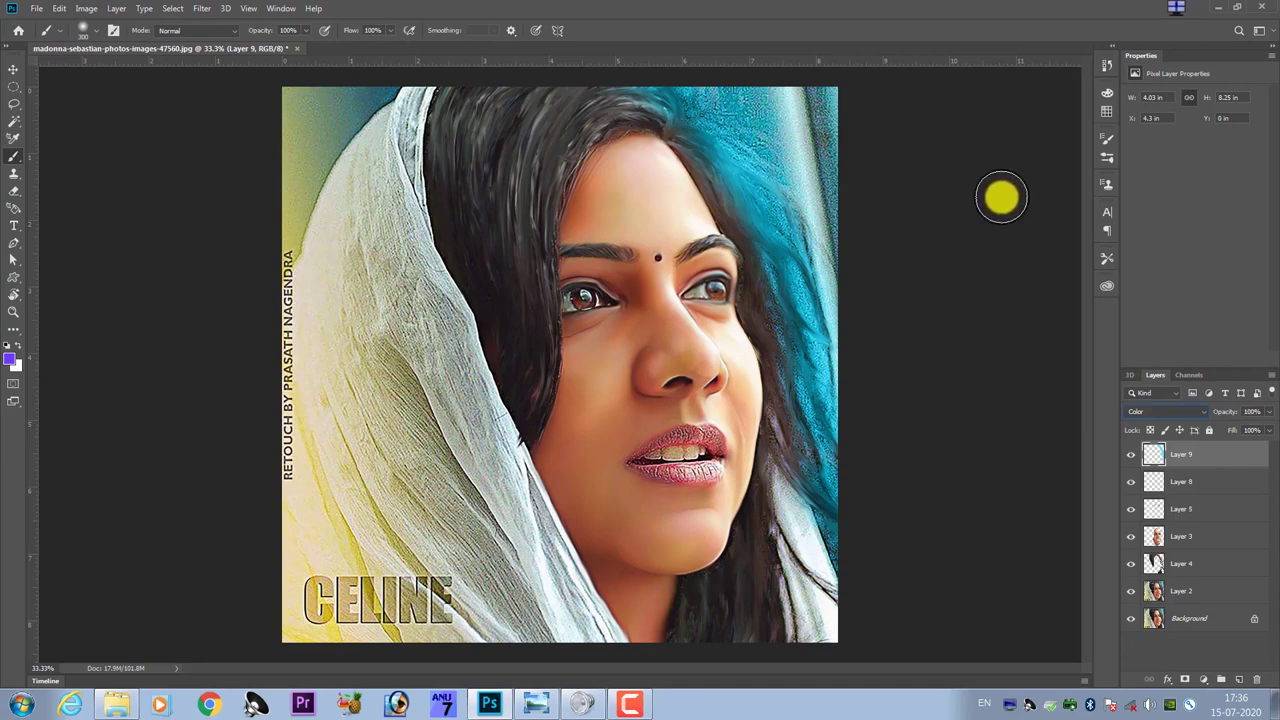
# - Set the foreground colour to bright magenta #ff00ff for brushing
pyautogui.click(10, 365)
pyautogui.moveTo(889, 289)
pyautogui.mouseDown()
pyautogui.moveTo(889, 206)
pyautogui.moveTo(927, 378)
pyautogui.moveTo(923, 190)
pyautogui.mouseUp()
pyautogui.click(945, 343)
pyautogui.moveTo(857, 300); pyautogui.dragTo(914, 386)
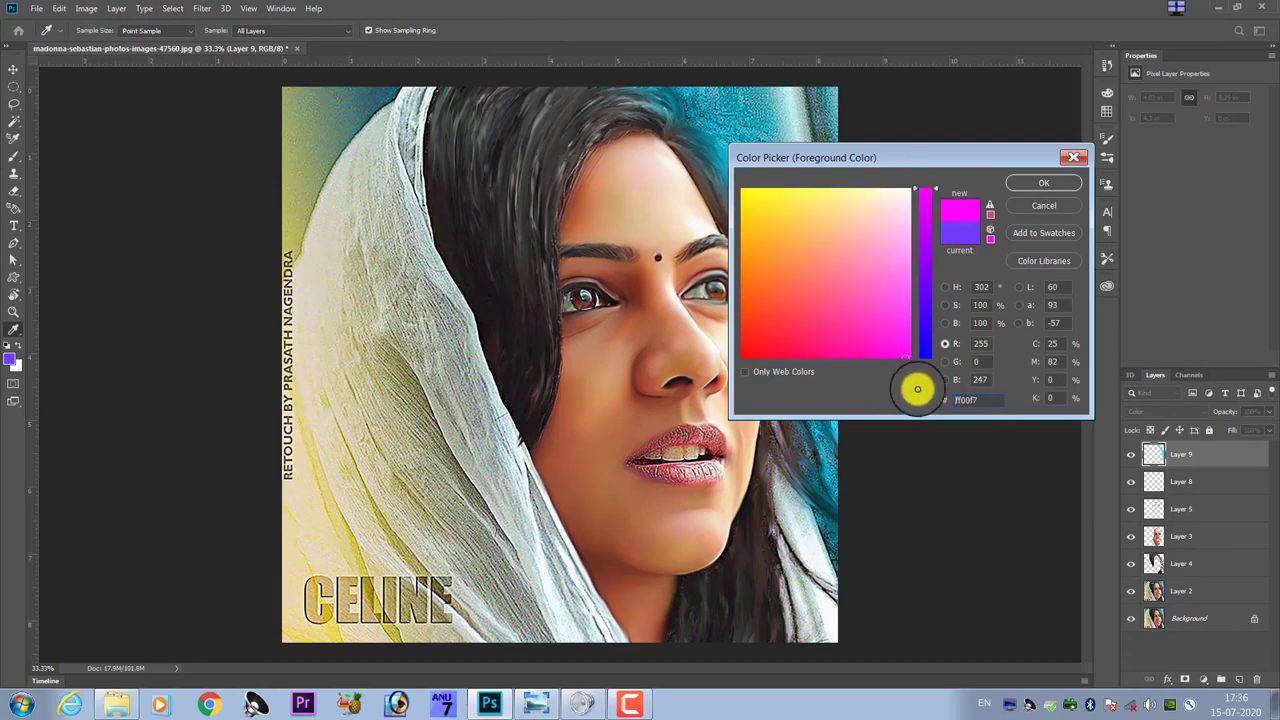
pyautogui.click(1020, 184)
pyautogui.press('b')
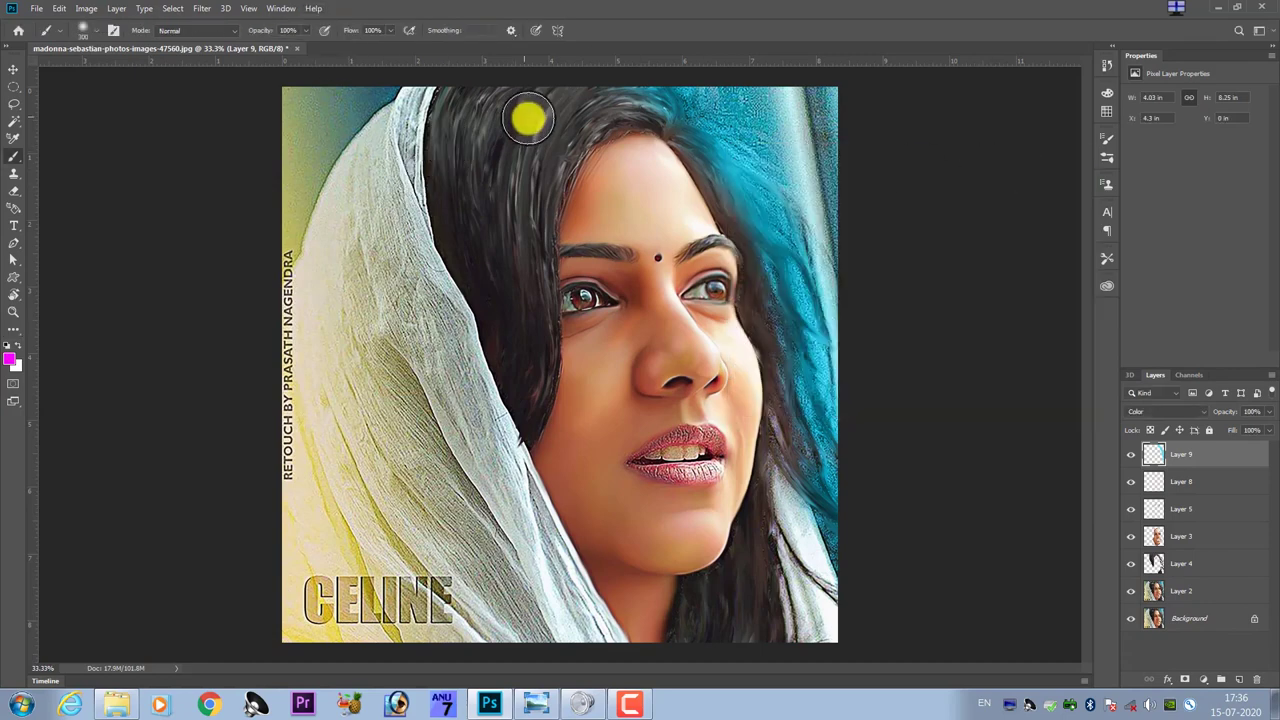
# - Paint soft magenta-purple streaks over the upper right hair, down the teal hair and at the top
pyautogui.moveTo(675, 126)
pyautogui.mouseDown()
pyautogui.moveTo(698, 134)
pyautogui.moveTo(709, 187)
pyautogui.mouseUp()
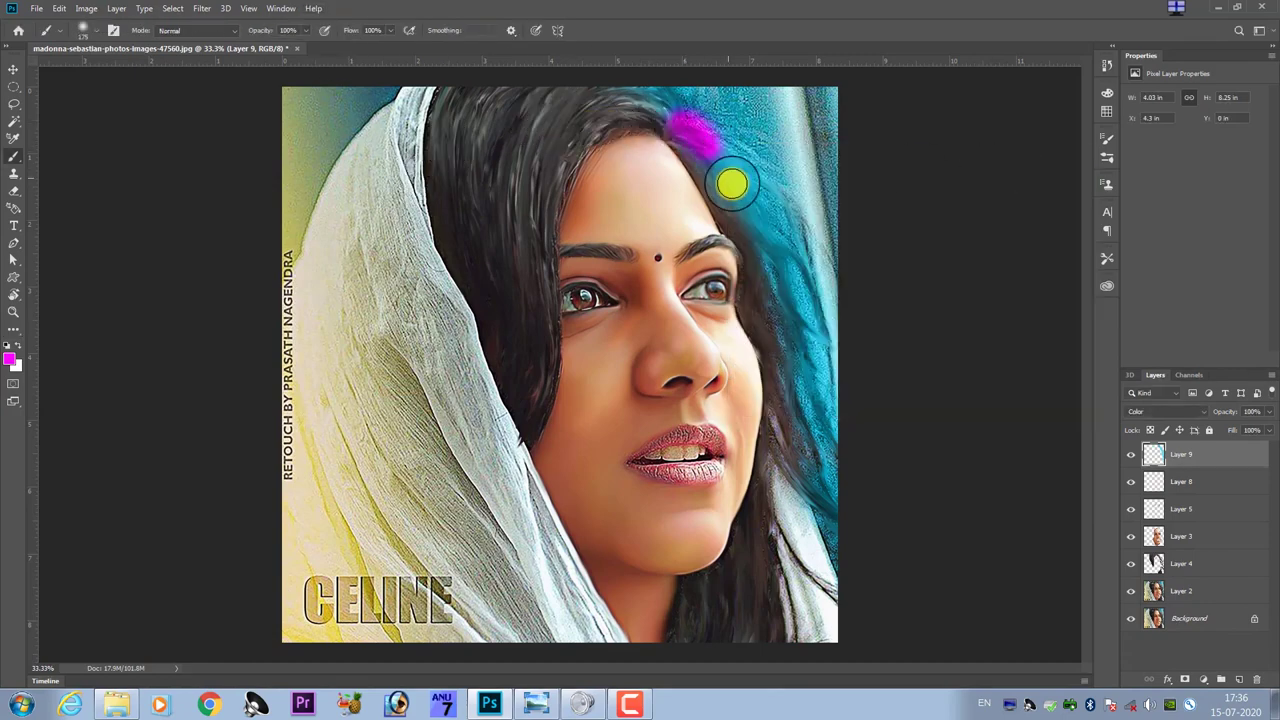
pyautogui.hotkey('ctrl', 'z')
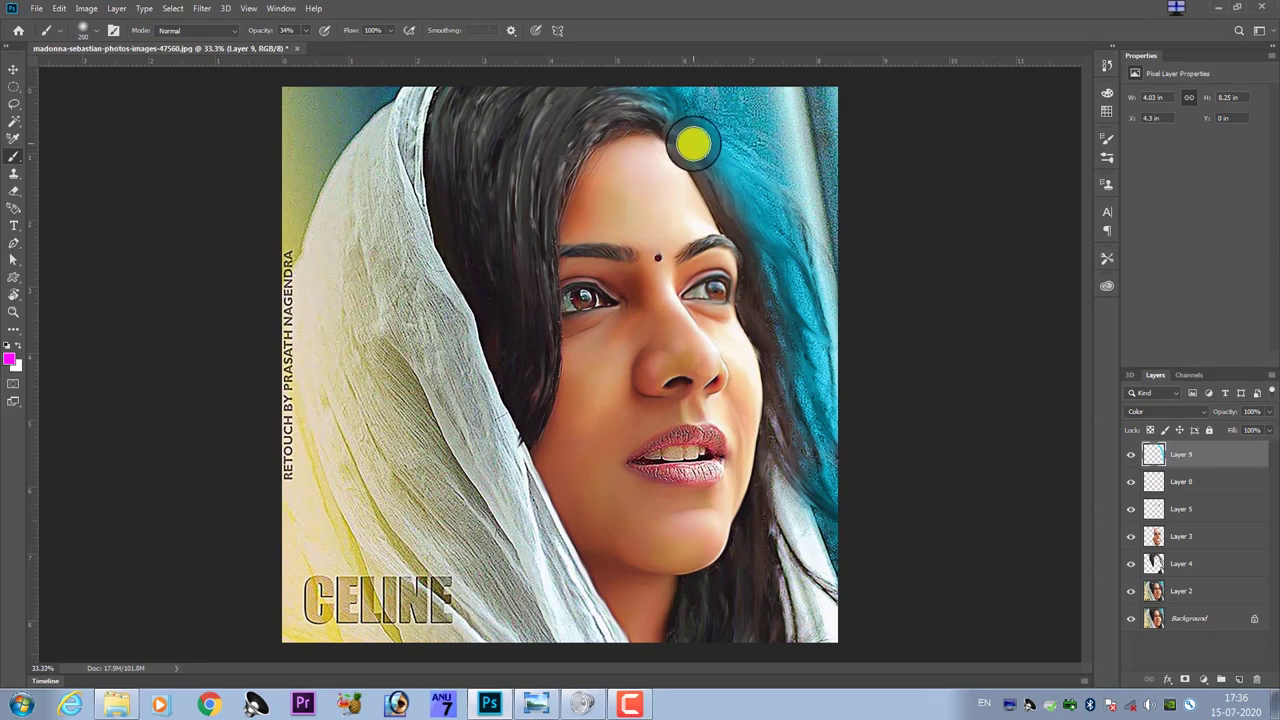
pyautogui.moveTo(694, 146); pyautogui.dragTo(747, 208)
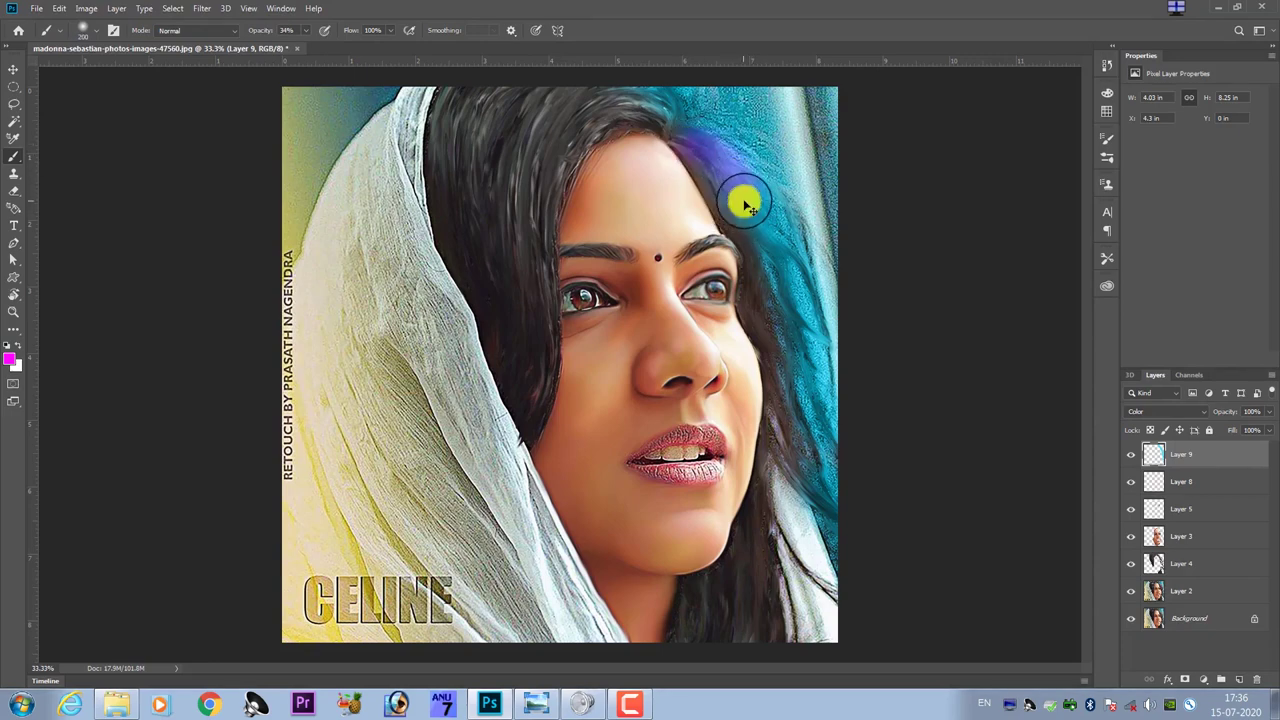
pyautogui.moveTo(711, 143); pyautogui.dragTo(815, 475)
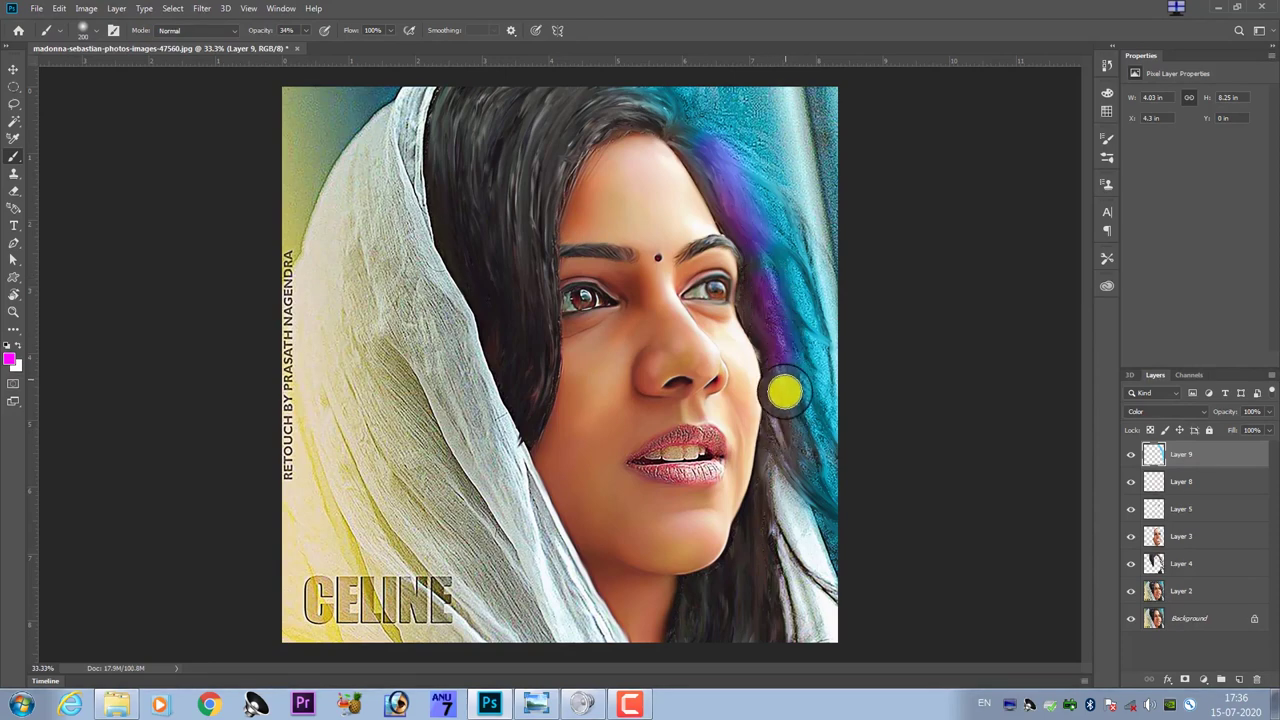
pyautogui.moveTo(748, 517)
pyautogui.mouseDown()
pyautogui.moveTo(729, 651)
pyautogui.moveTo(709, 643)
pyautogui.moveTo(781, 598)
pyautogui.mouseUp()
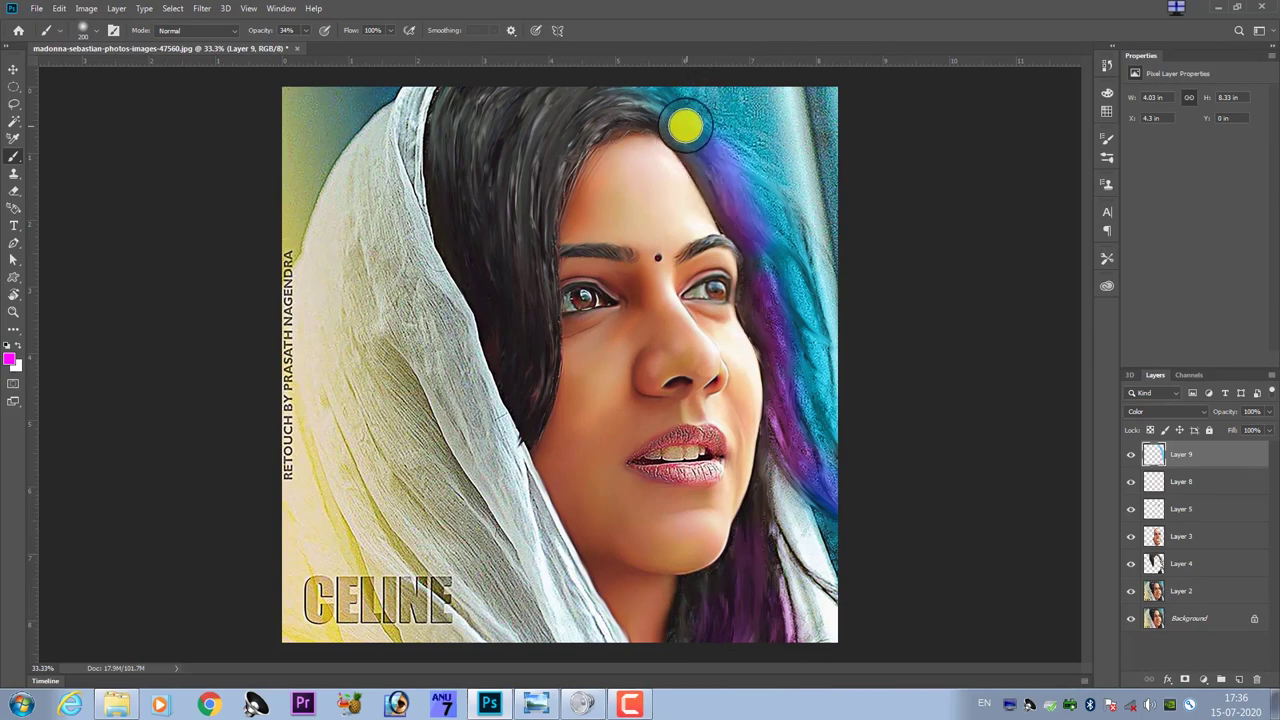
pyautogui.moveTo(686, 125); pyautogui.dragTo(665, 97)
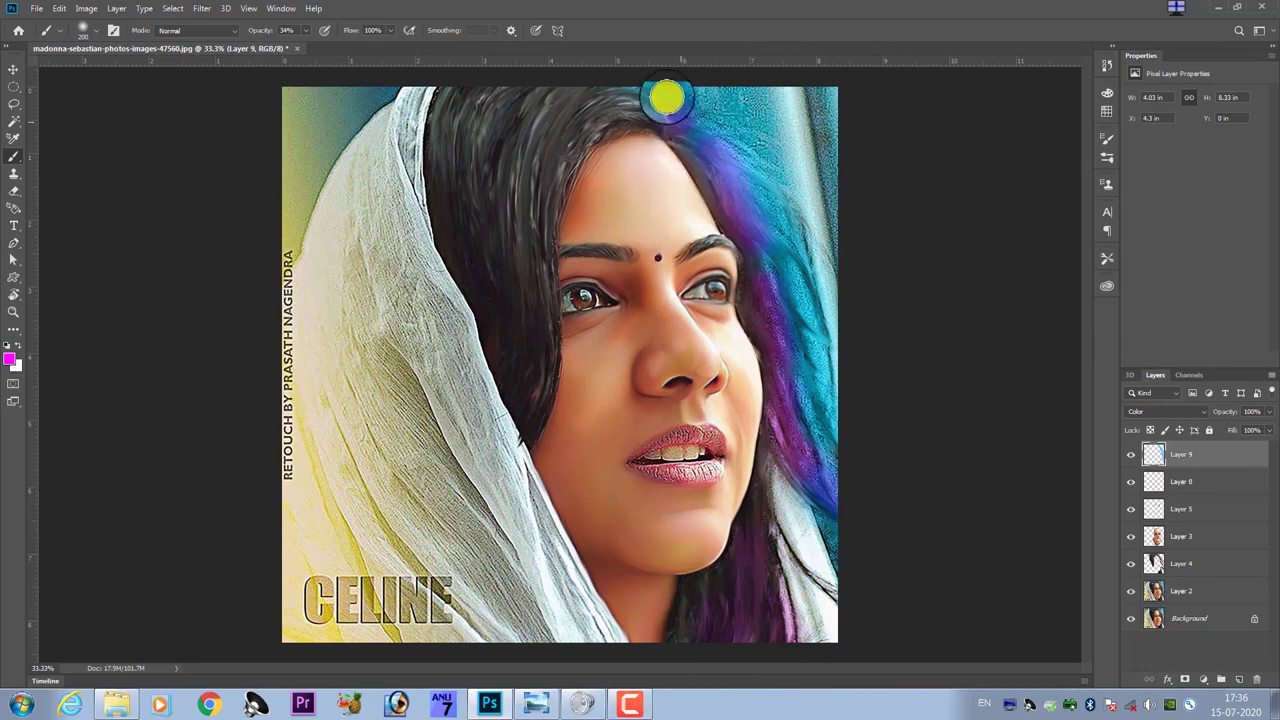
# - Paint orange-red over the top hair and the dark hair beside the left of the face
pyautogui.click(10, 360)
pyautogui.moveTo(805, 264); pyautogui.dragTo(749, 316)
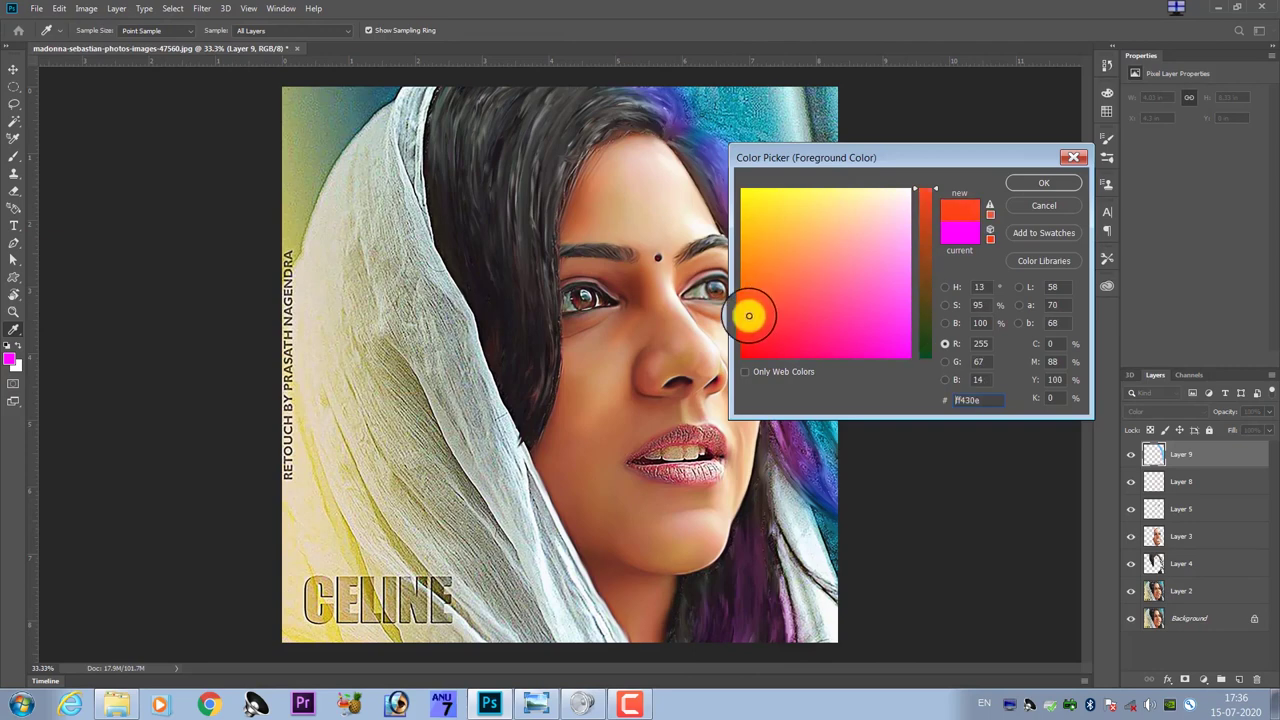
pyautogui.click(1025, 182)
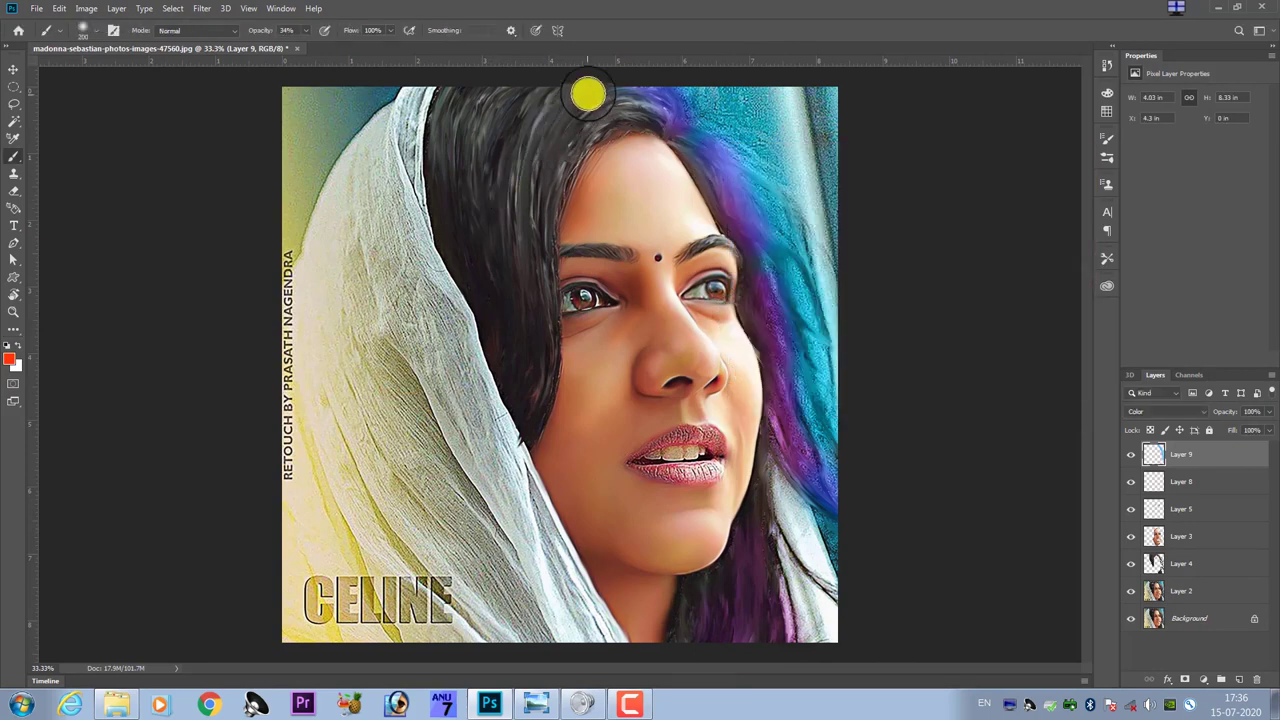
pyautogui.moveTo(534, 248); pyautogui.dragTo(528, 296)
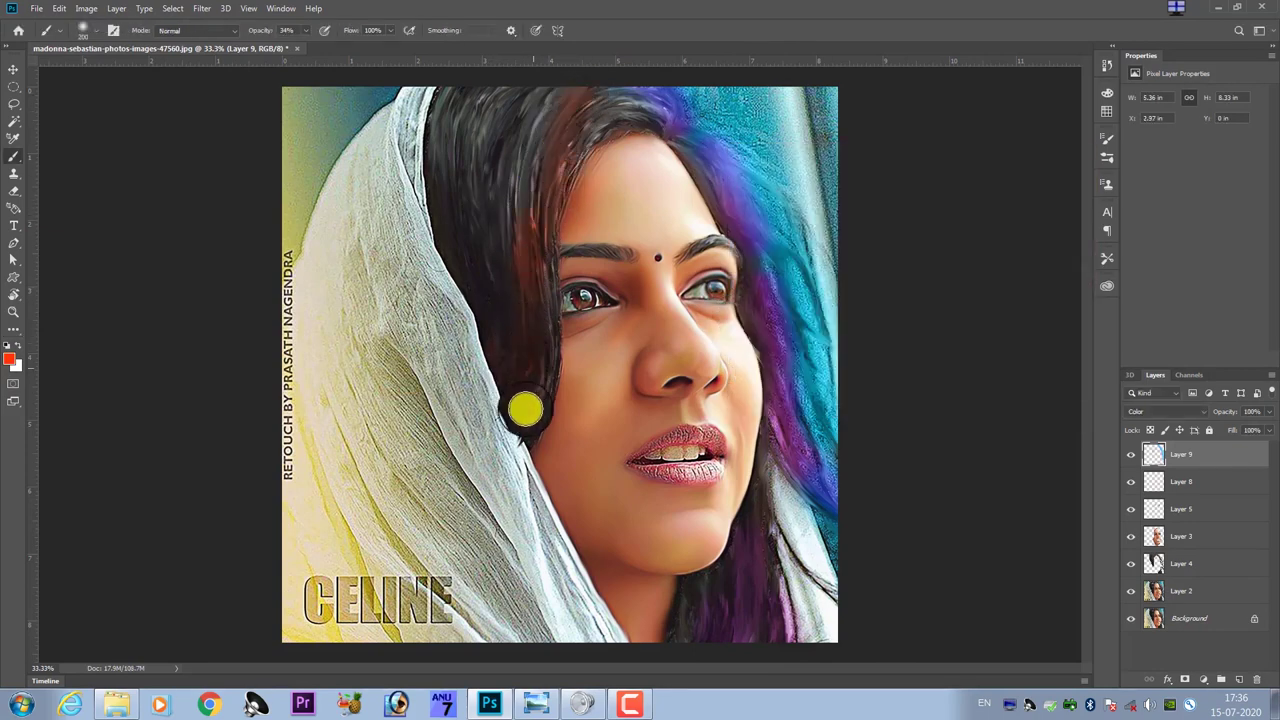
pyautogui.moveTo(524, 229)
pyautogui.mouseDown()
pyautogui.moveTo(511, 149)
pyautogui.moveTo(511, 336)
pyautogui.mouseUp()
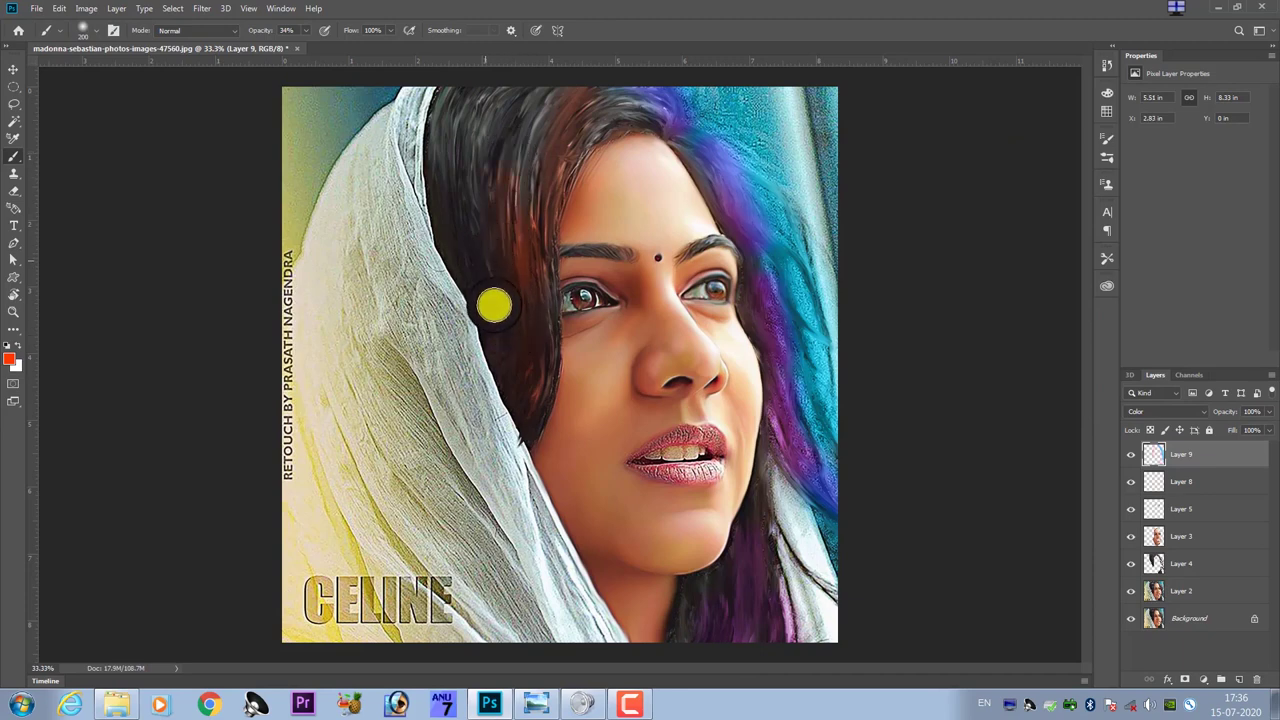
# - Choose a purple-magenta colour and brush it over the upper-left hair
pyautogui.click(10, 358)
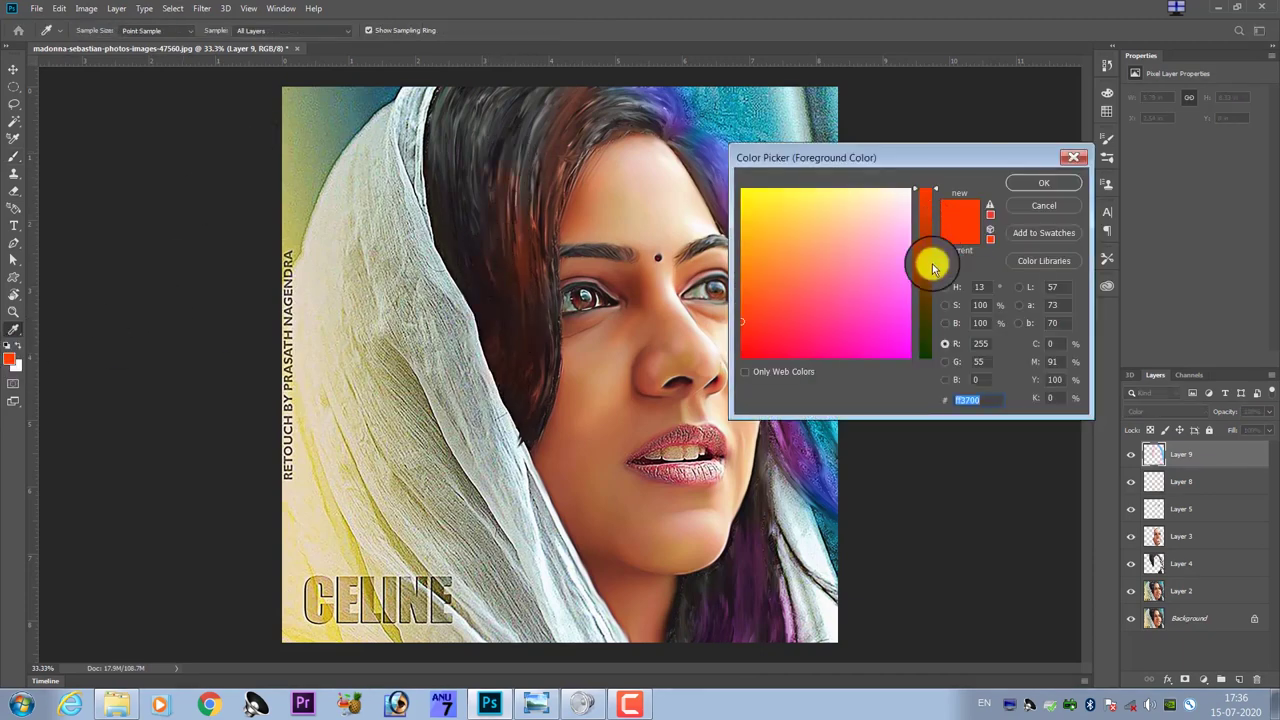
pyautogui.click(893, 327)
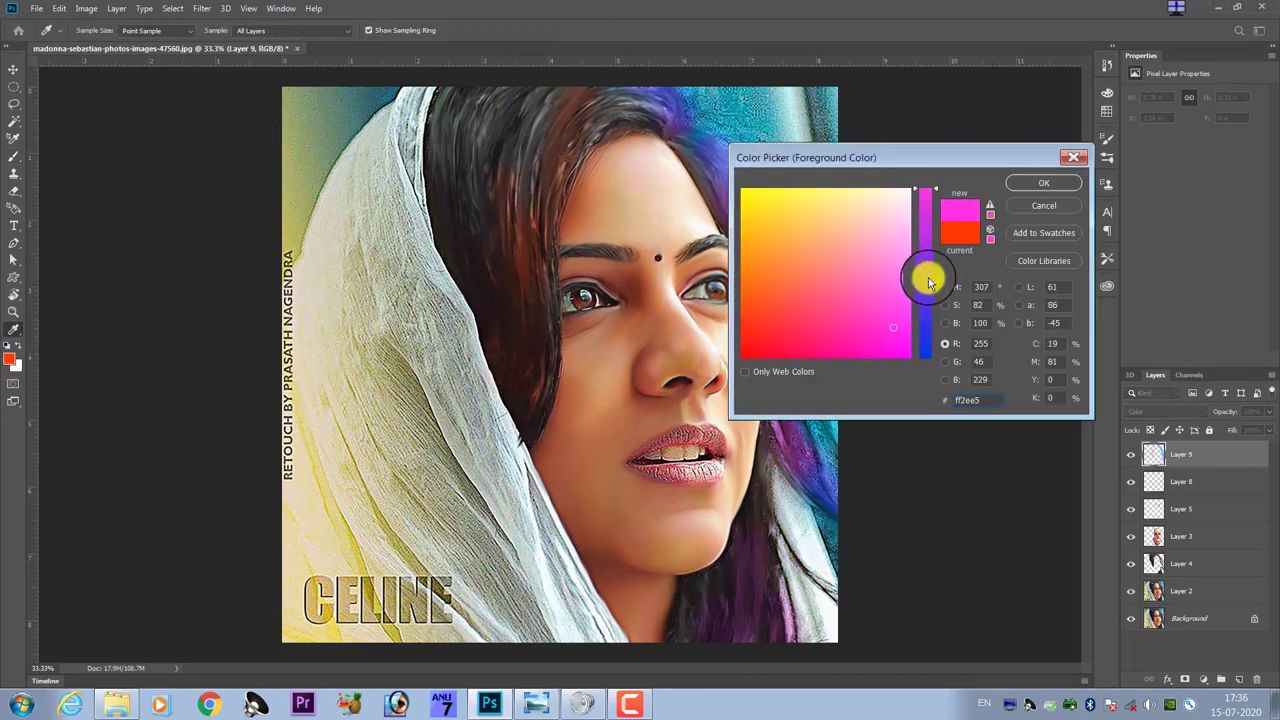
pyautogui.moveTo(928, 282); pyautogui.dragTo(929, 210)
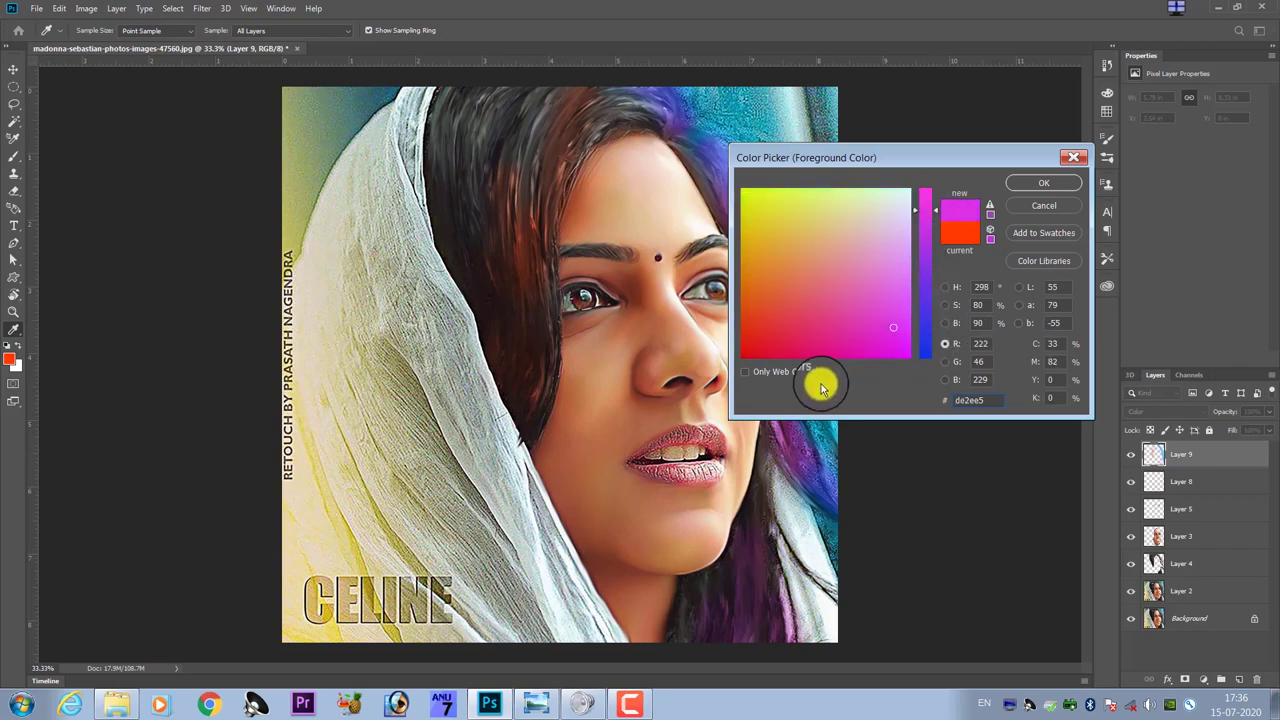
pyautogui.click(946, 288)
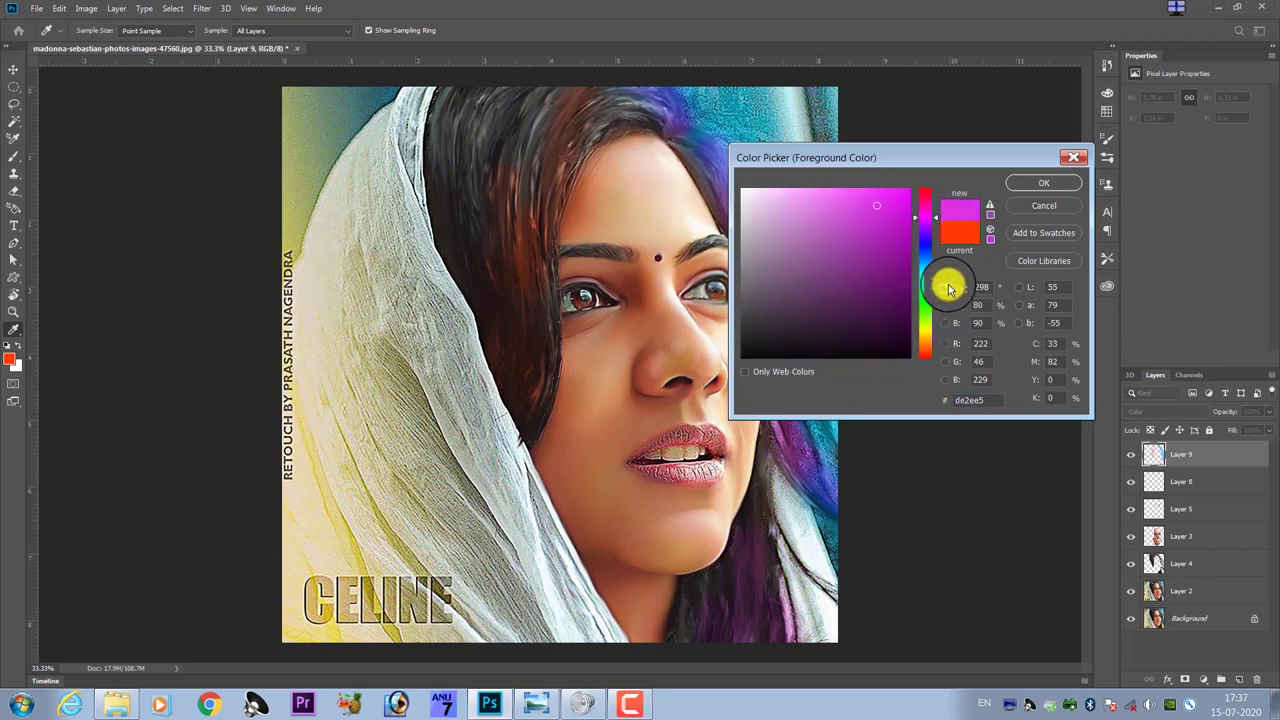
pyautogui.moveTo(928, 218)
pyautogui.mouseDown()
pyautogui.moveTo(934, 249)
pyautogui.moveTo(933, 220)
pyautogui.mouseUp()
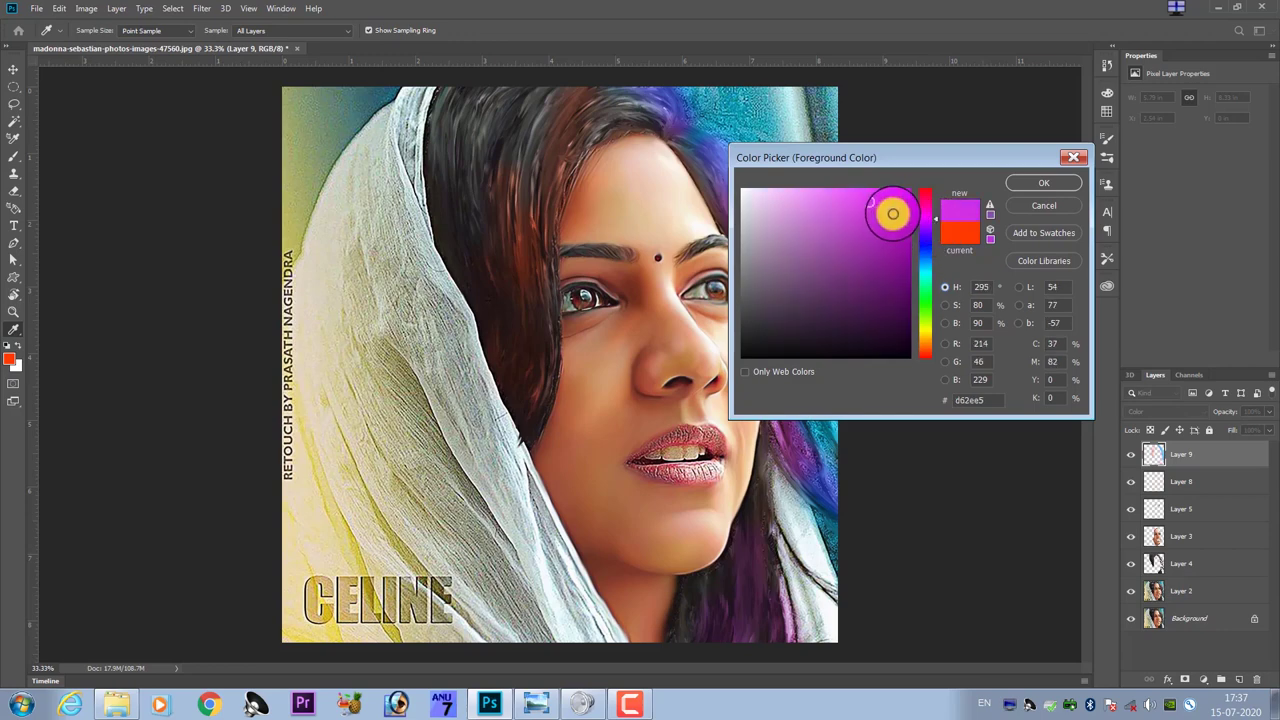
pyautogui.click(1043, 183)
pyautogui.press('b')
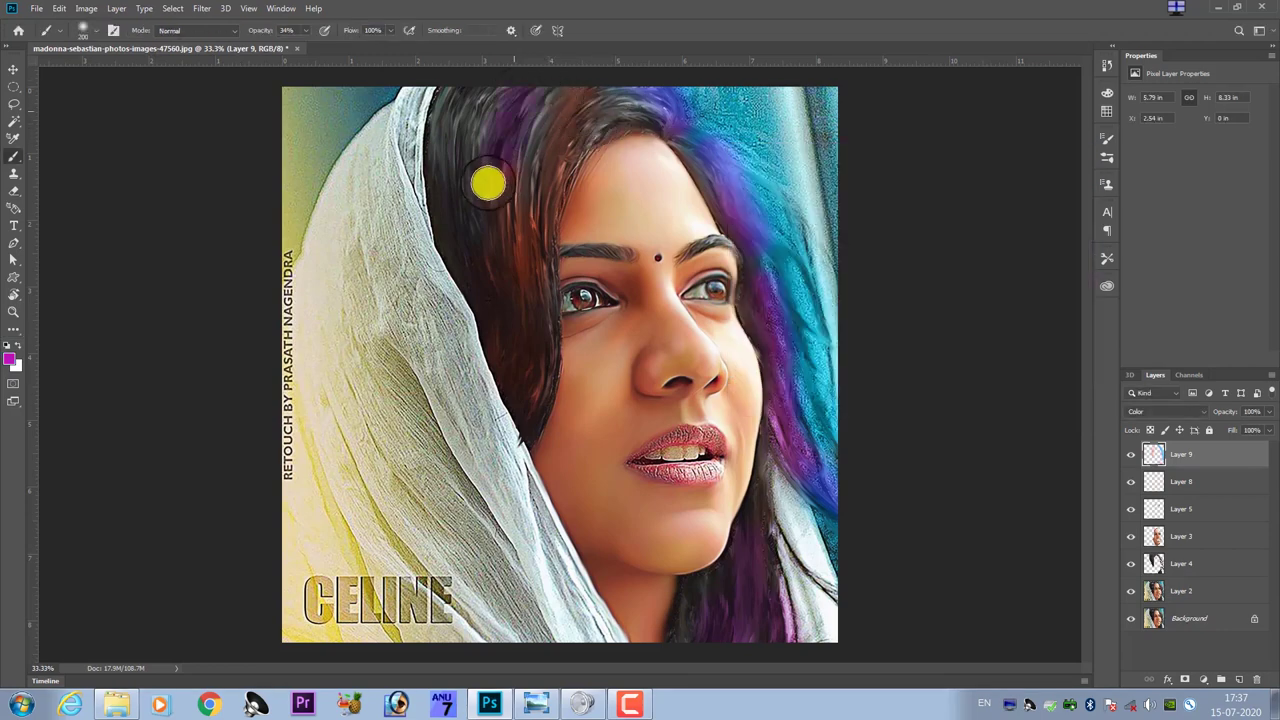
pyautogui.moveTo(488, 183)
pyautogui.mouseDown()
pyautogui.moveTo(457, 206)
pyautogui.moveTo(457, 97)
pyautogui.moveTo(451, 177)
pyautogui.moveTo(470, 340)
pyautogui.mouseUp()
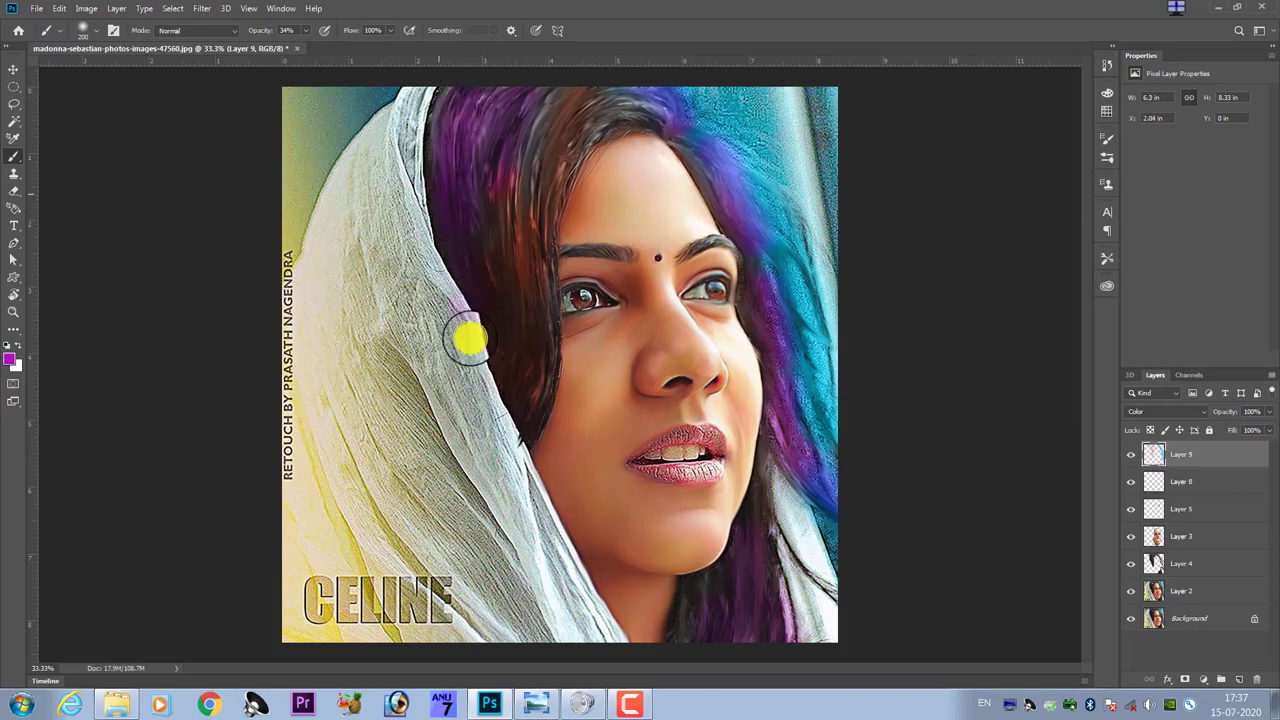
# - Paint green down the hair from the crown and over the hair near the forehead
pyautogui.click(10, 357)
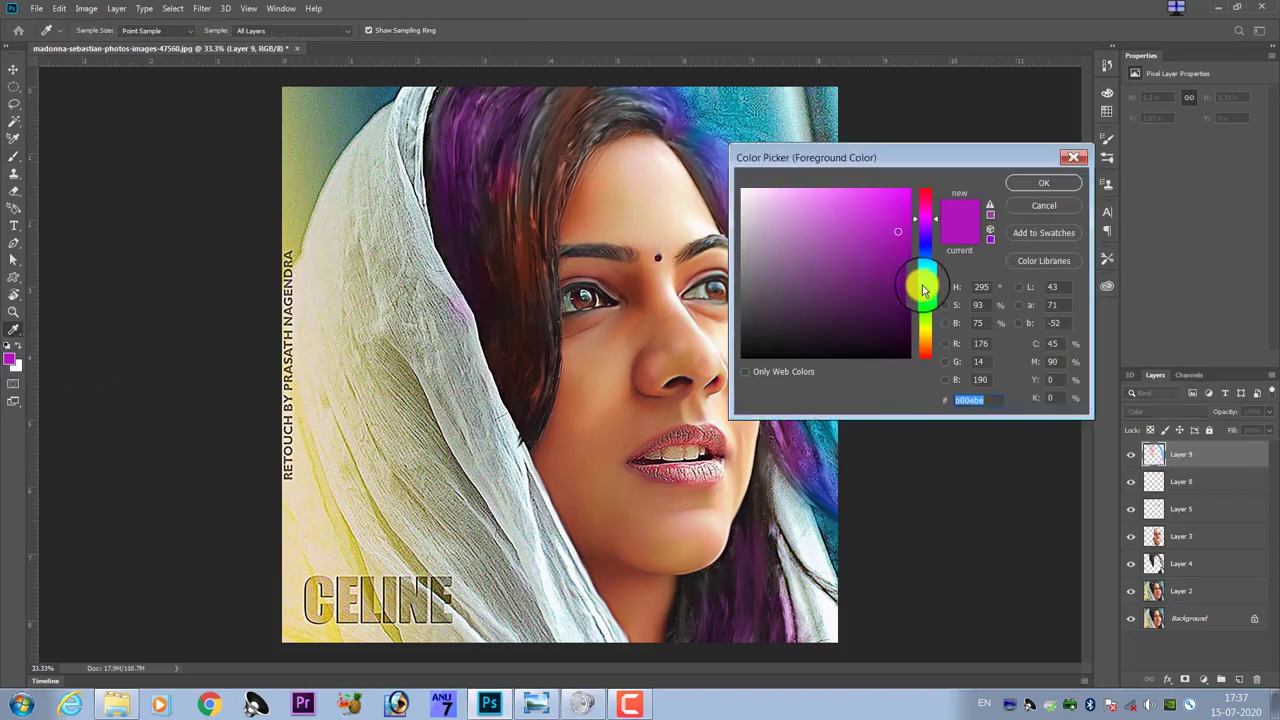
pyautogui.click(923, 290)
pyautogui.click(1043, 183)
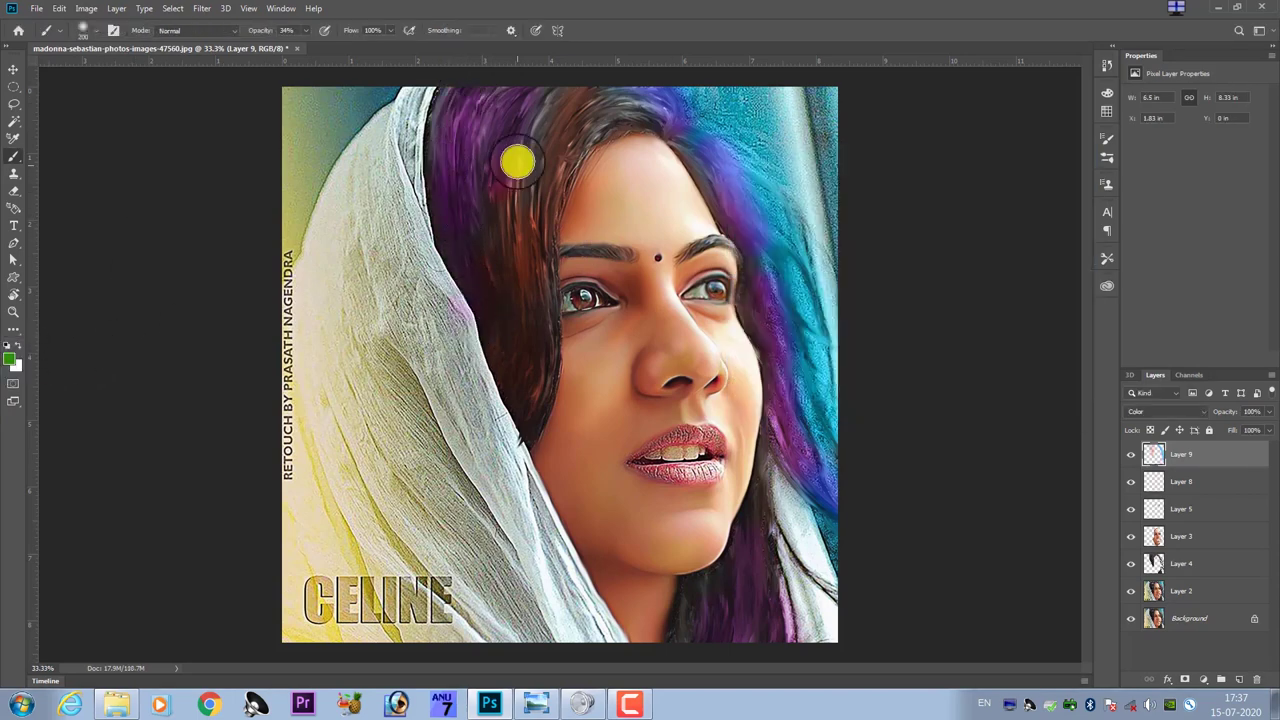
pyautogui.moveTo(580, 94)
pyautogui.mouseDown()
pyautogui.moveTo(494, 231)
pyautogui.moveTo(509, 257)
pyautogui.mouseUp()
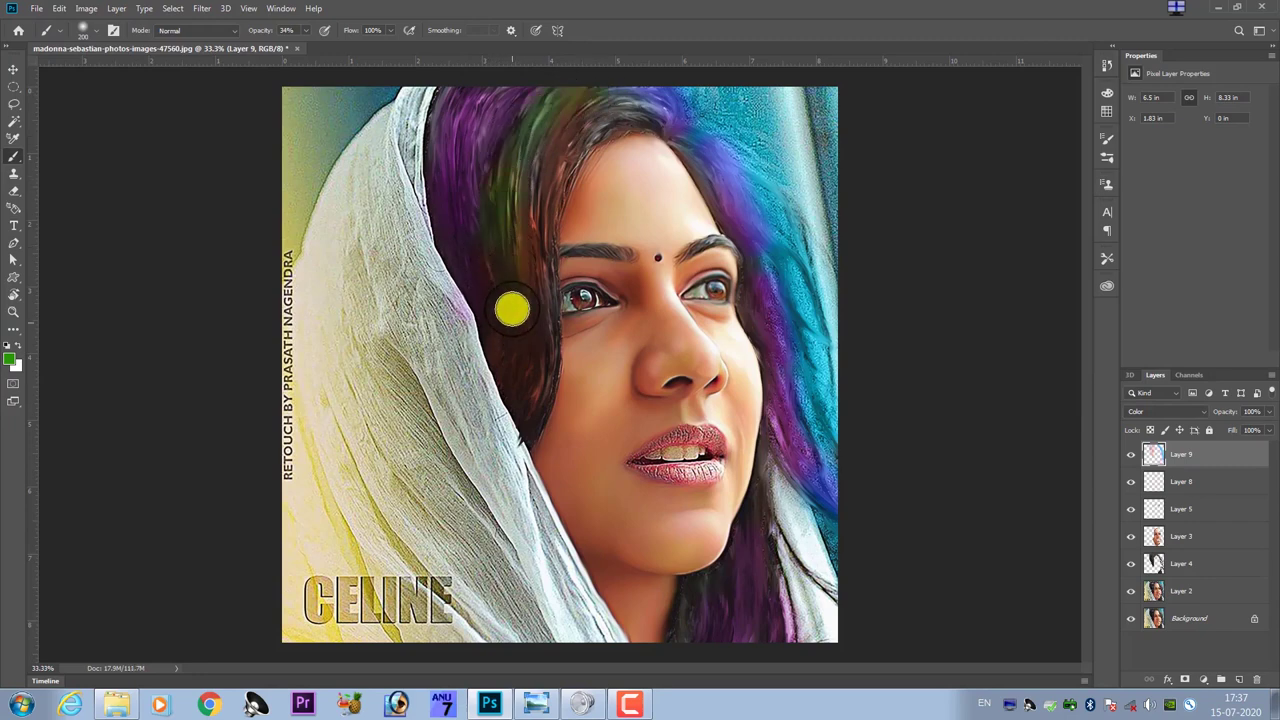
pyautogui.moveTo(594, 160)
pyautogui.mouseDown()
pyautogui.moveTo(637, 106)
pyautogui.moveTo(680, 126)
pyautogui.moveTo(695, 180)
pyautogui.mouseUp()
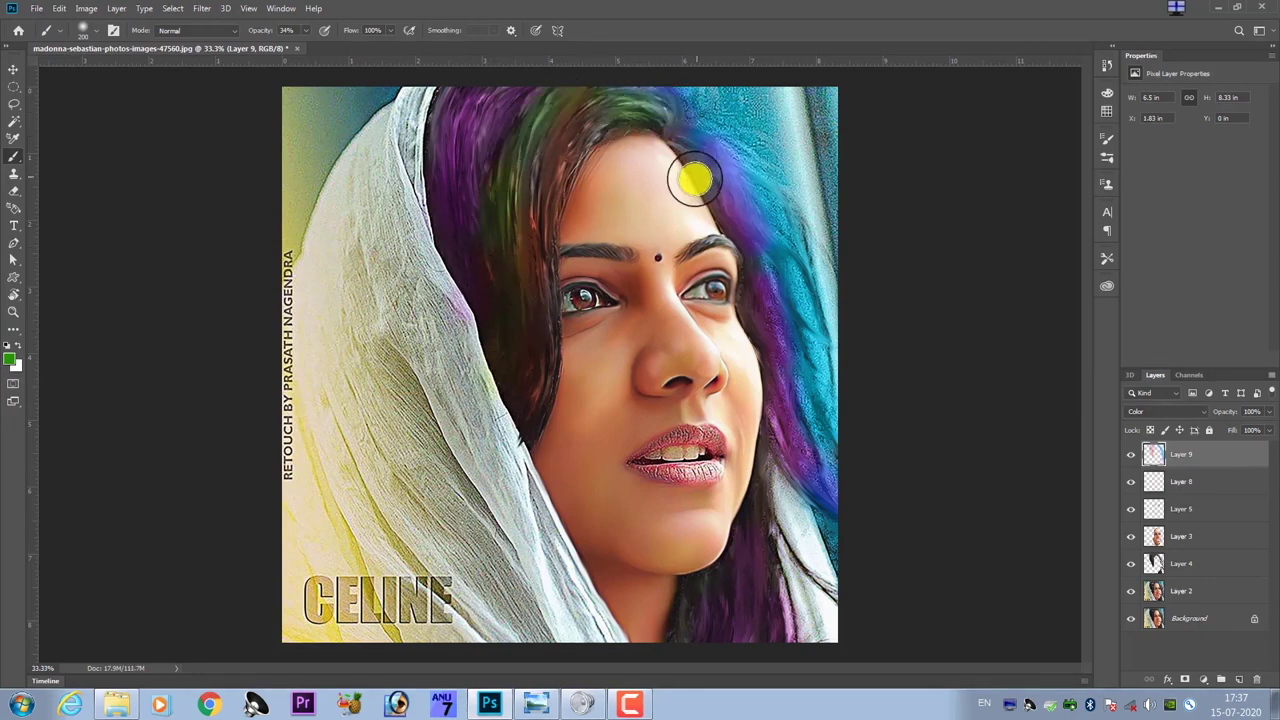
pyautogui.click(10, 365)
pyautogui.write('00deff')
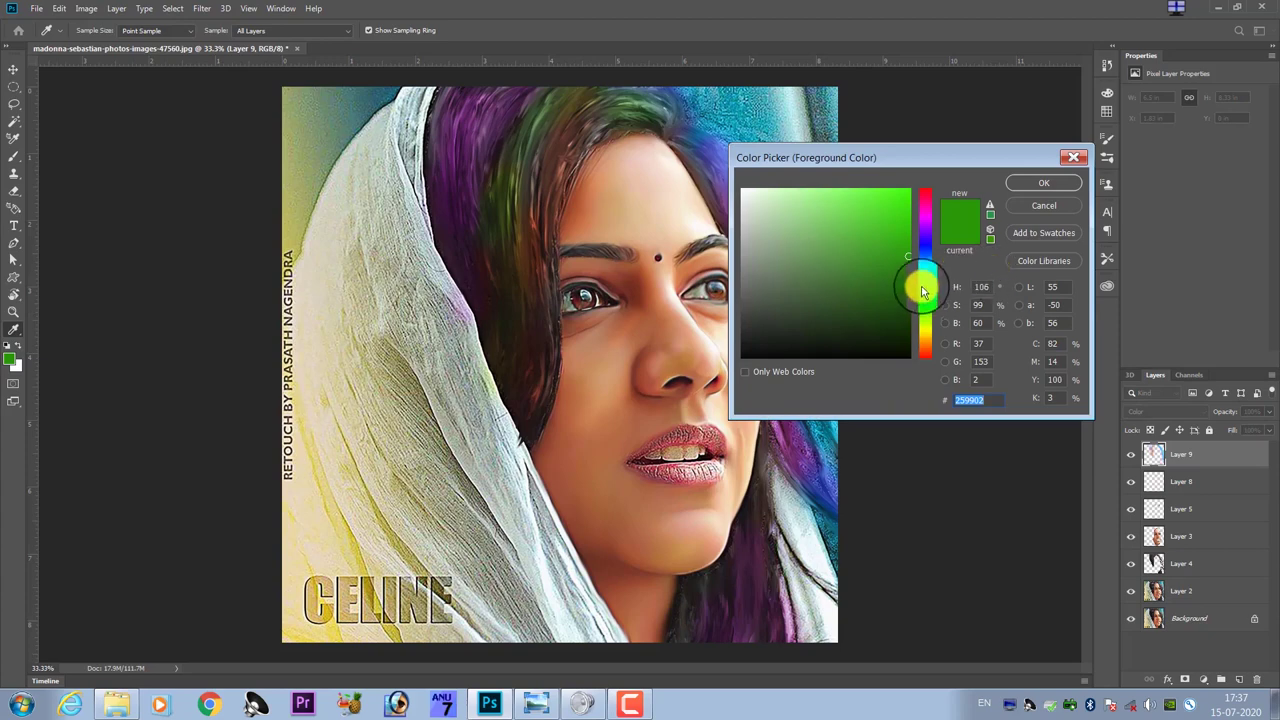
# - Paint cyan over the top of the hair and yellow-green along the top hairline
pyautogui.click(1043, 183)
pyautogui.moveTo(660, 115)
pyautogui.mouseDown()
pyautogui.moveTo(589, 86)
pyautogui.moveTo(634, 86)
pyautogui.moveTo(553, 181)
pyautogui.moveTo(514, 328)
pyautogui.moveTo(533, 301)
pyautogui.mouseUp()
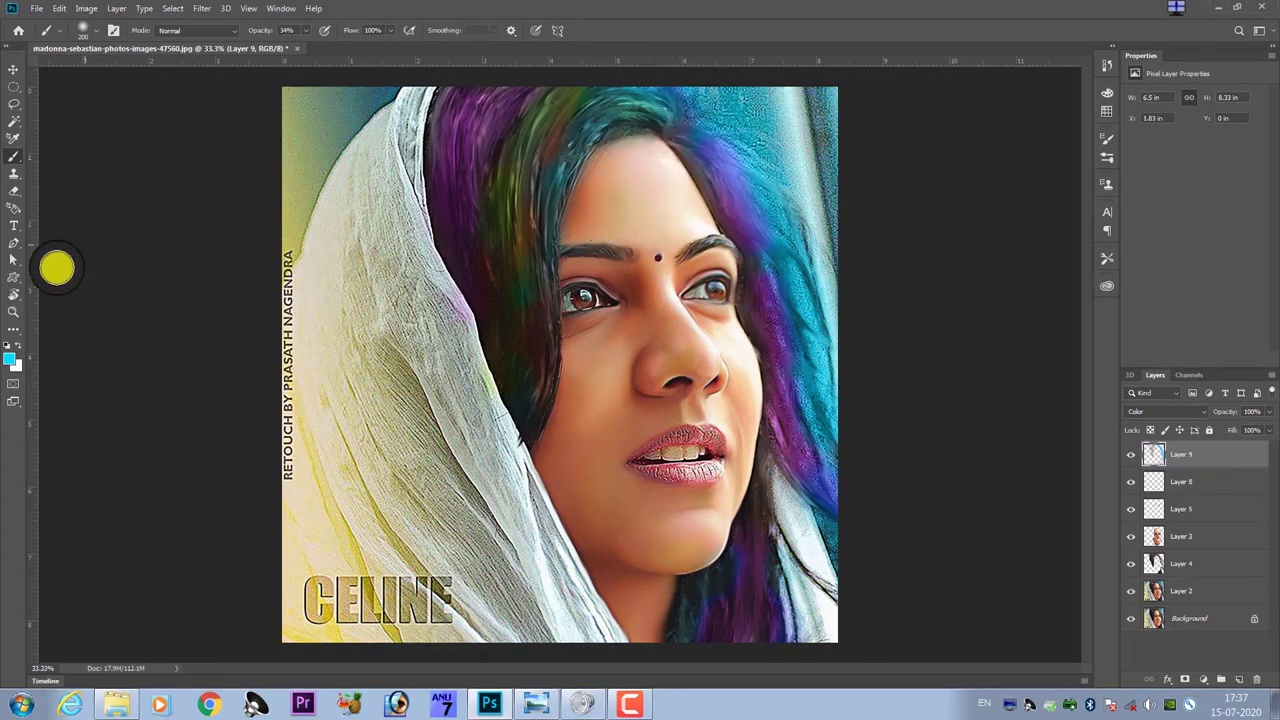
pyautogui.click(10, 358)
pyautogui.click(920, 318)
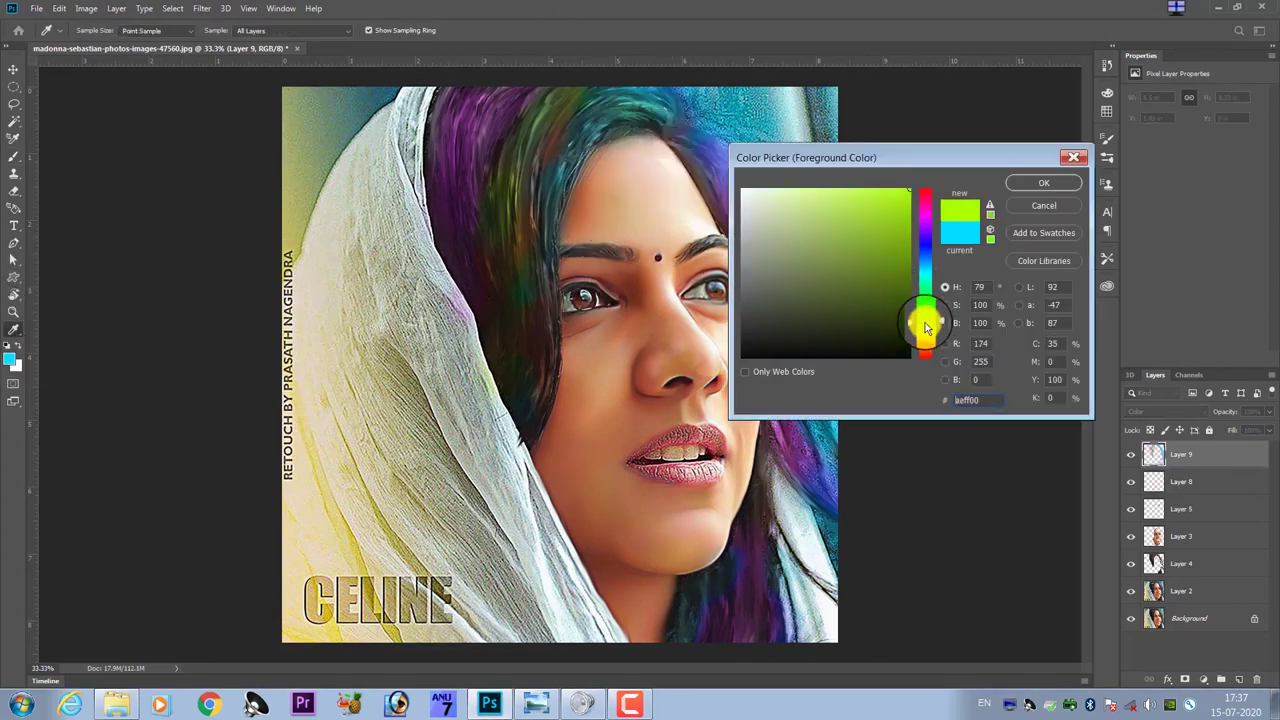
pyautogui.click(1030, 183)
pyautogui.moveTo(608, 129); pyautogui.dragTo(560, 237)
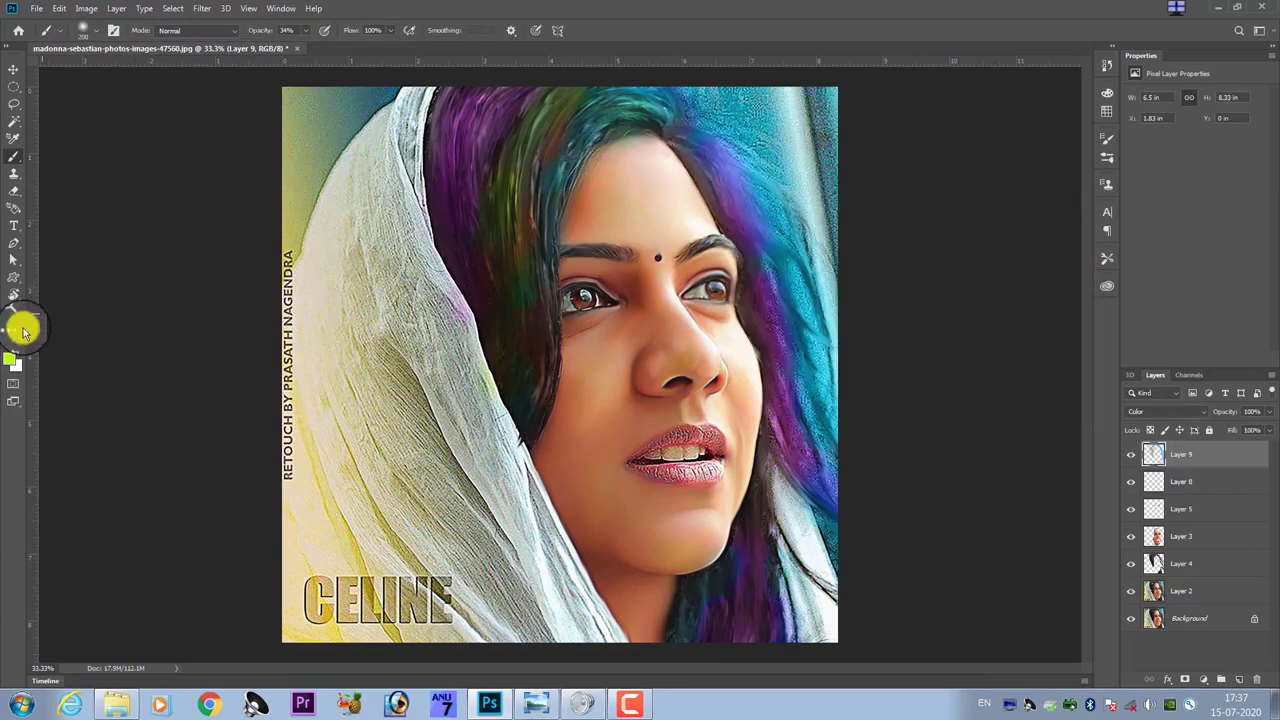
# - Tint the left hair edge pink and add a purple streak from crown down the right side
pyautogui.click(10, 358)
pyautogui.moveTo(916, 300); pyautogui.dragTo(920, 214)
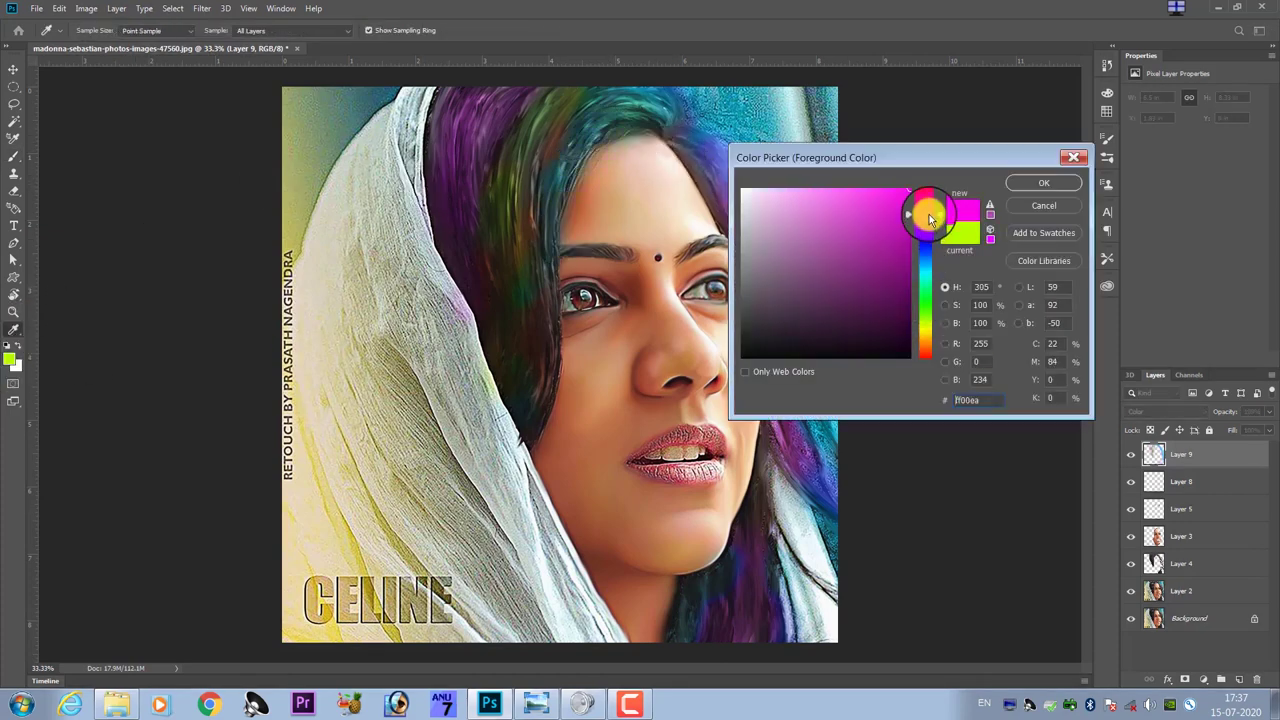
pyautogui.click(902, 254)
pyautogui.click(1040, 184)
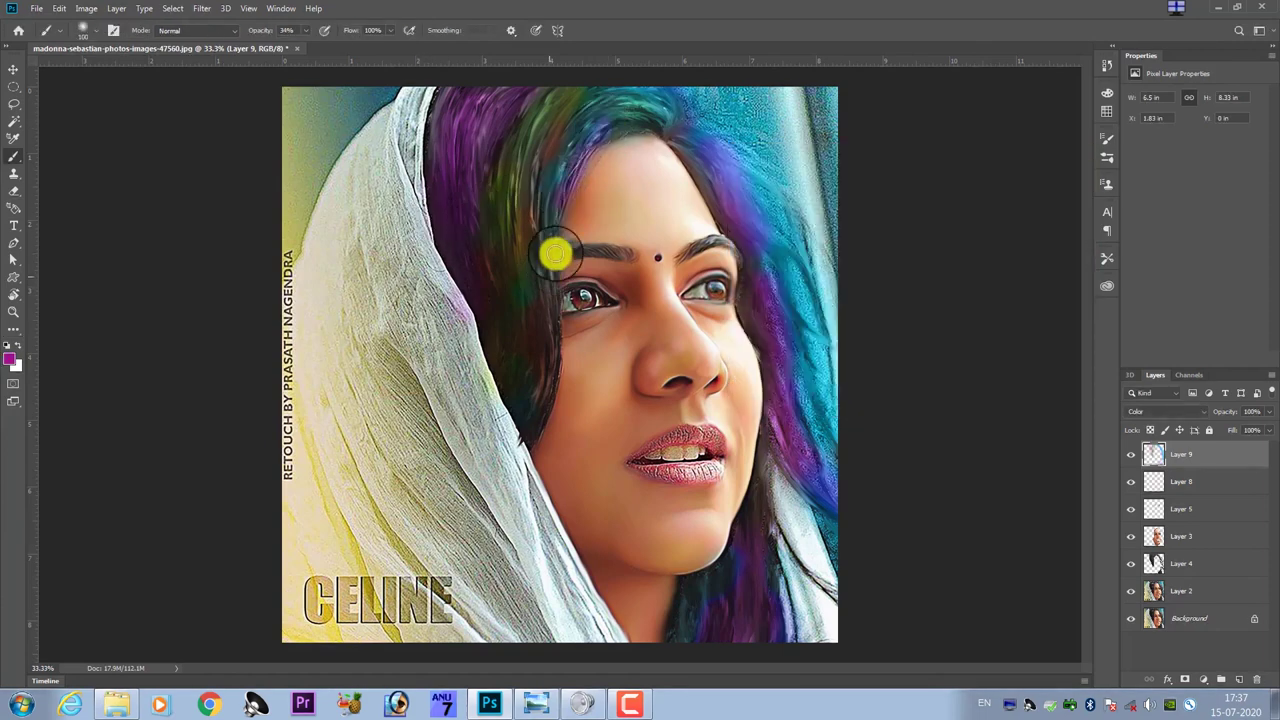
pyautogui.click(12, 360)
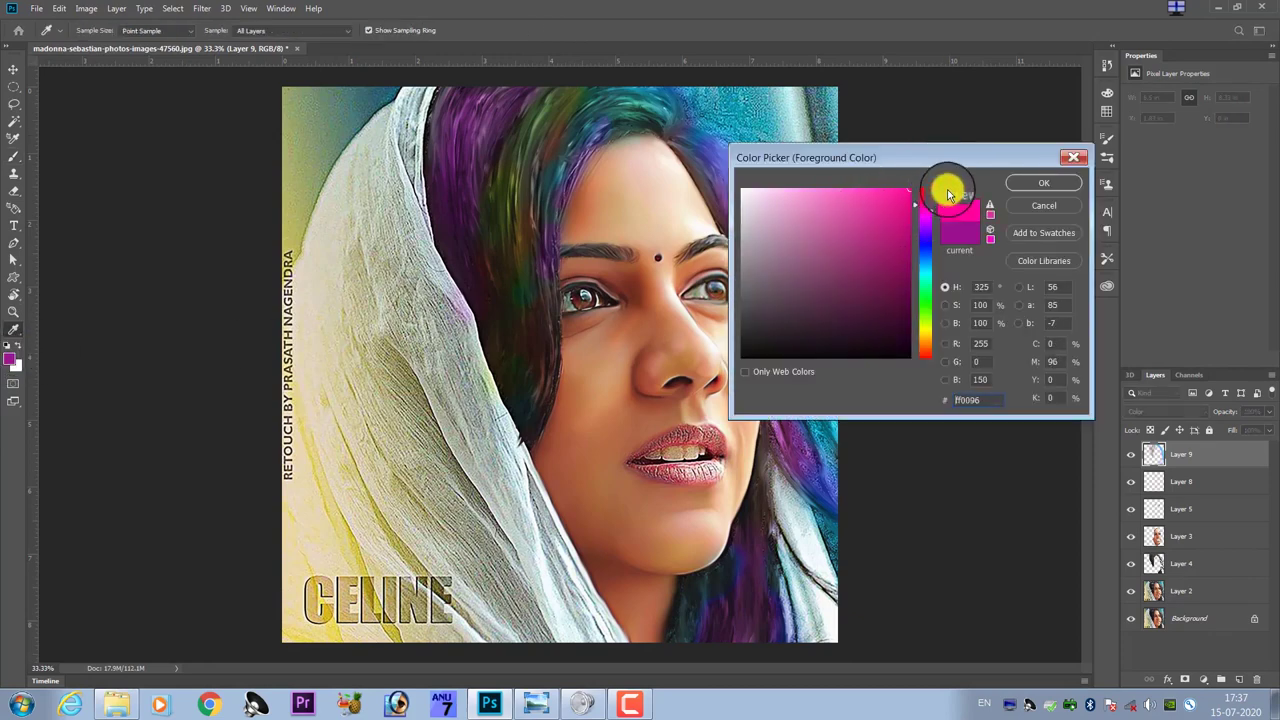
pyautogui.click(1025, 183)
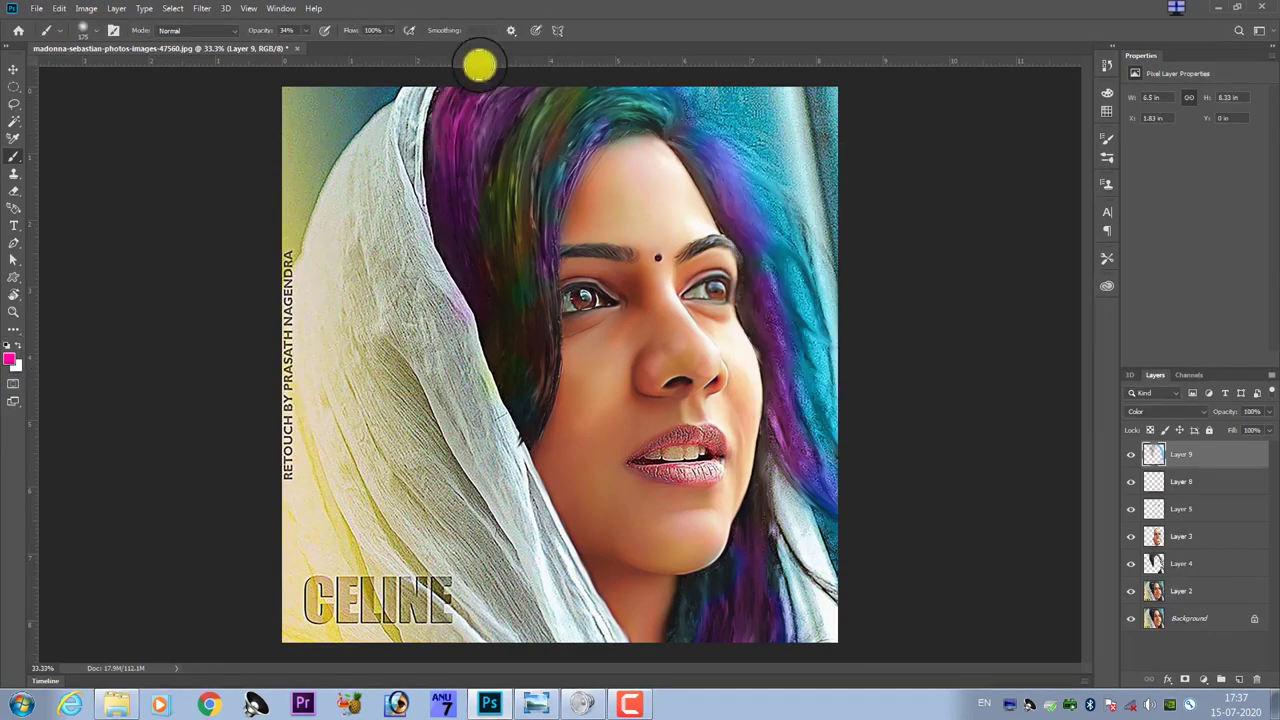
pyautogui.moveTo(457, 263); pyautogui.dragTo(508, 380)
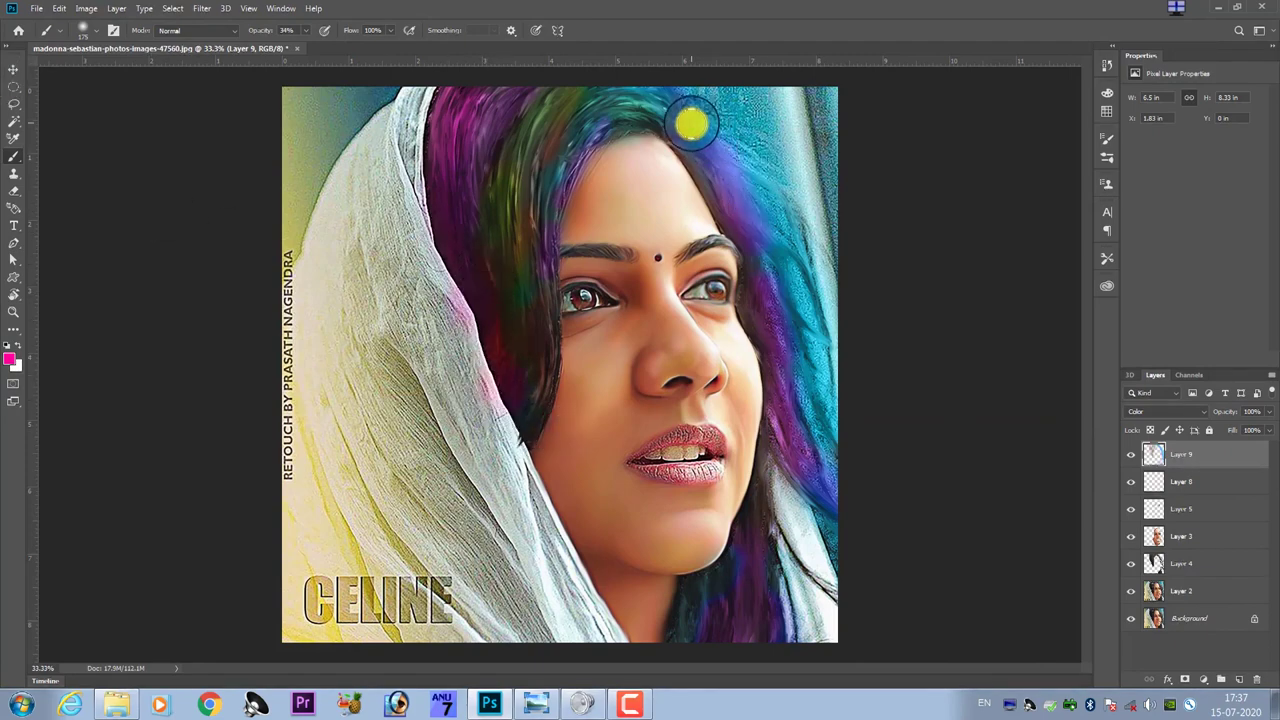
pyautogui.moveTo(691, 124)
pyautogui.mouseDown()
pyautogui.moveTo(795, 290)
pyautogui.moveTo(826, 383)
pyautogui.mouseUp()
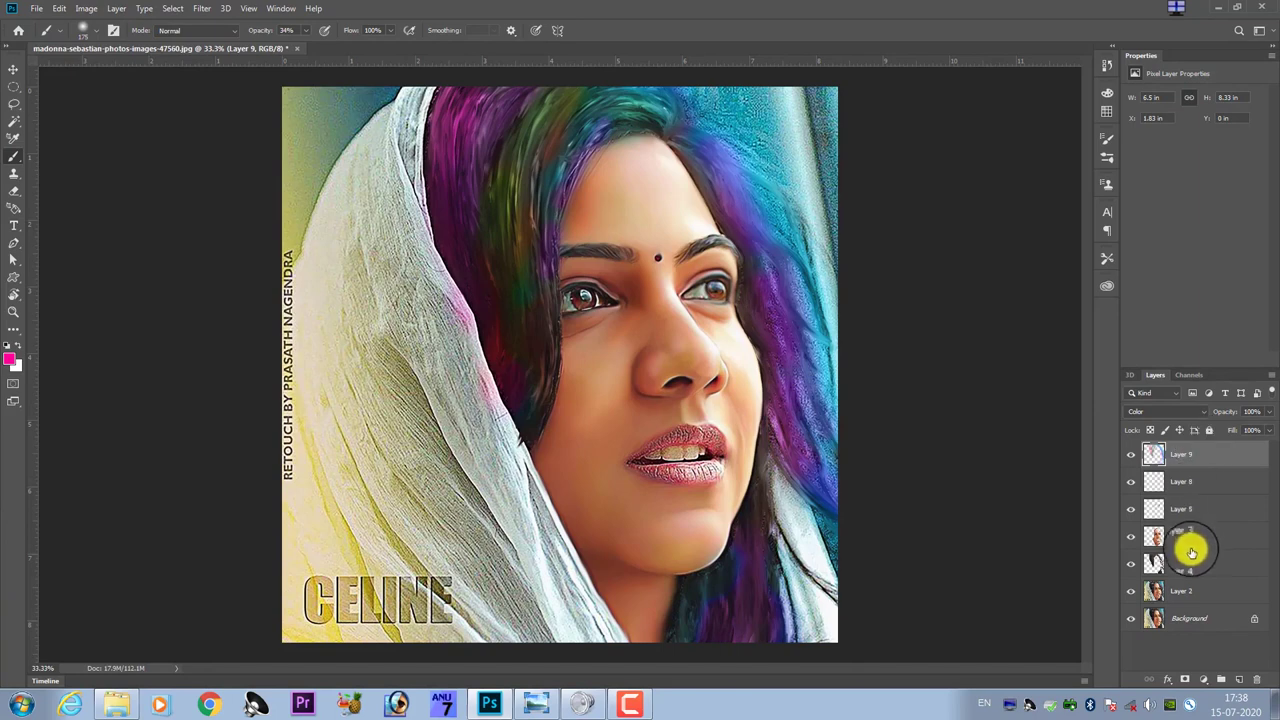
# - Select Layer 2 and hide the Background layer, leaving the rainbow-haired figure on transparency
pyautogui.click(1175, 595)
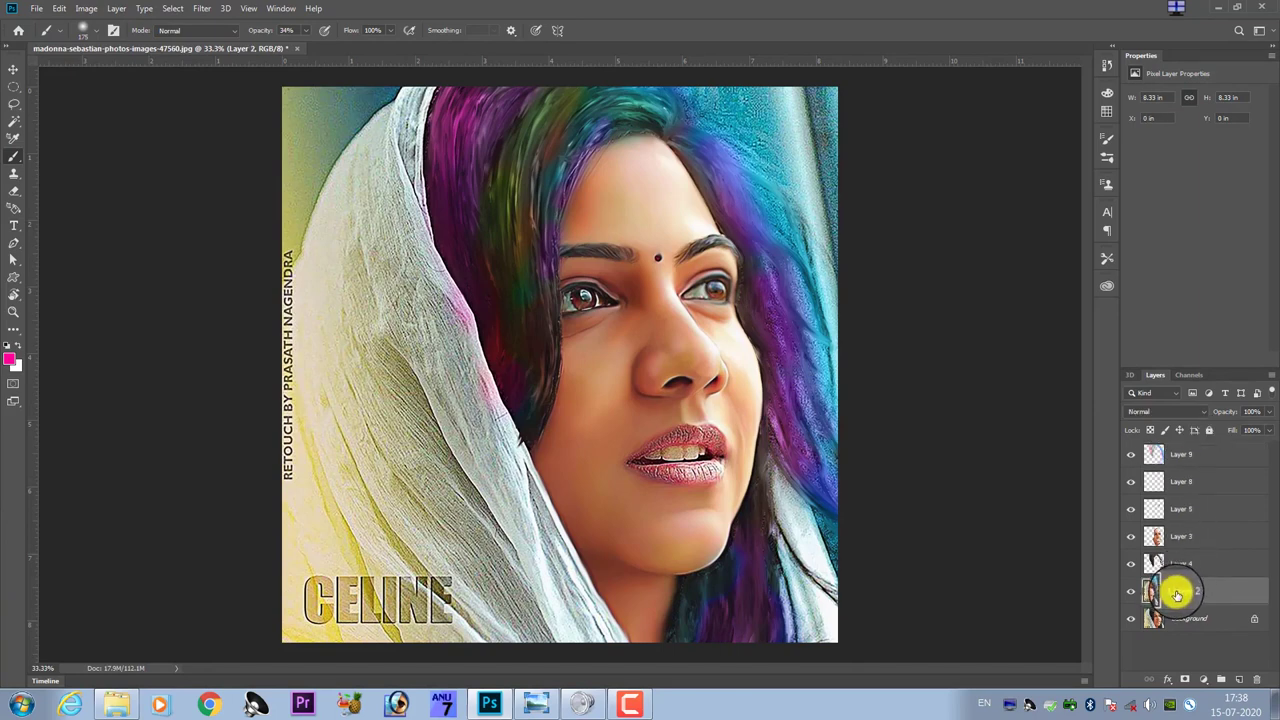
pyautogui.moveTo(1177, 595); pyautogui.dragTo(1166, 592)
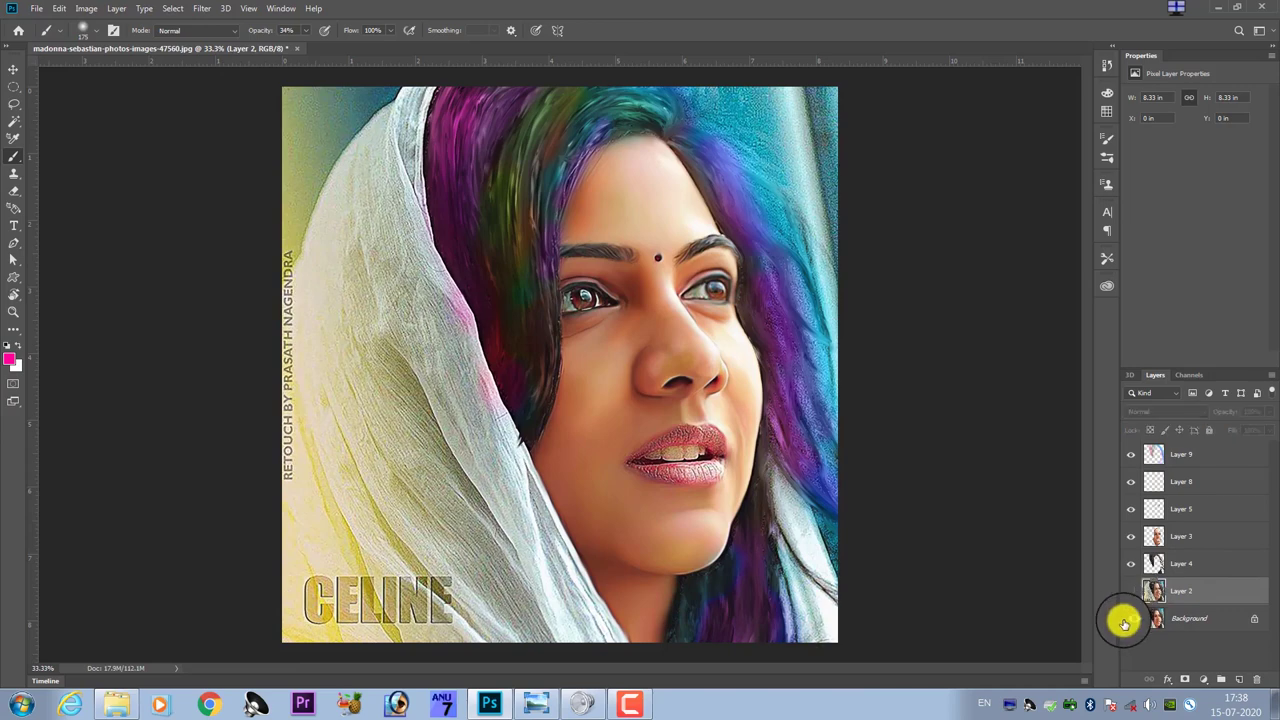
pyautogui.click(1128, 620)
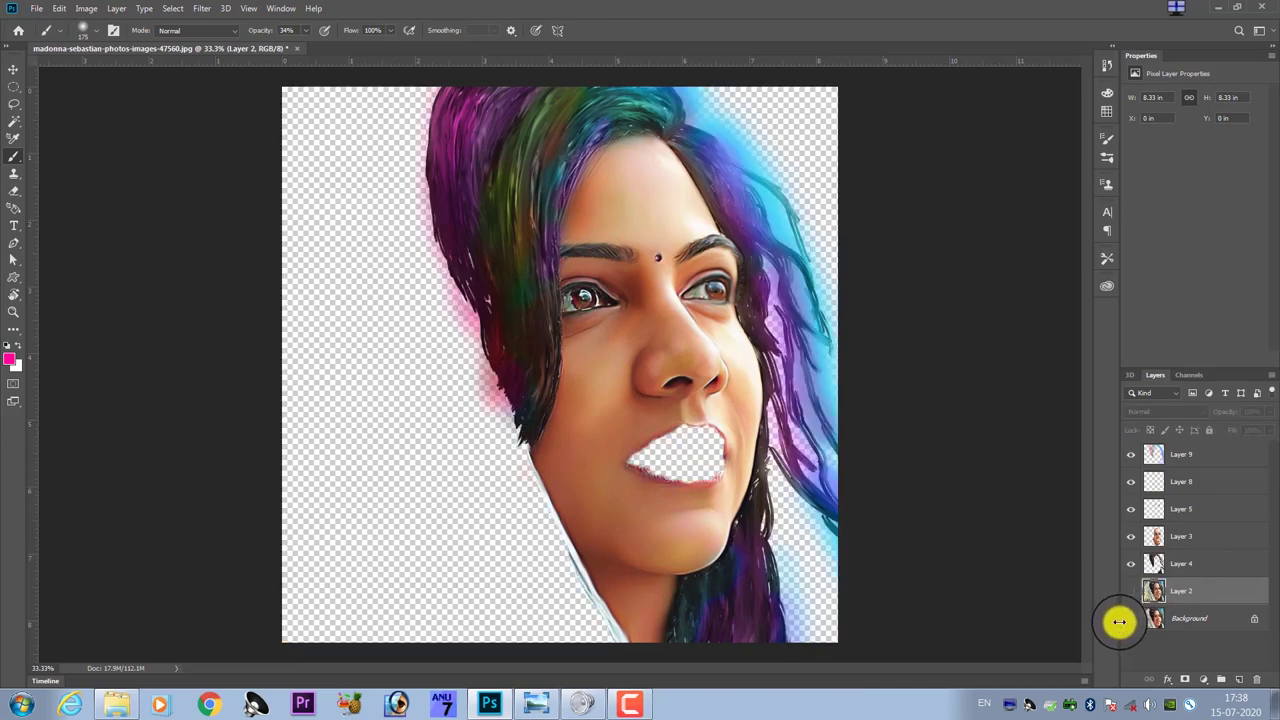
pyautogui.rightClick(630, 697)
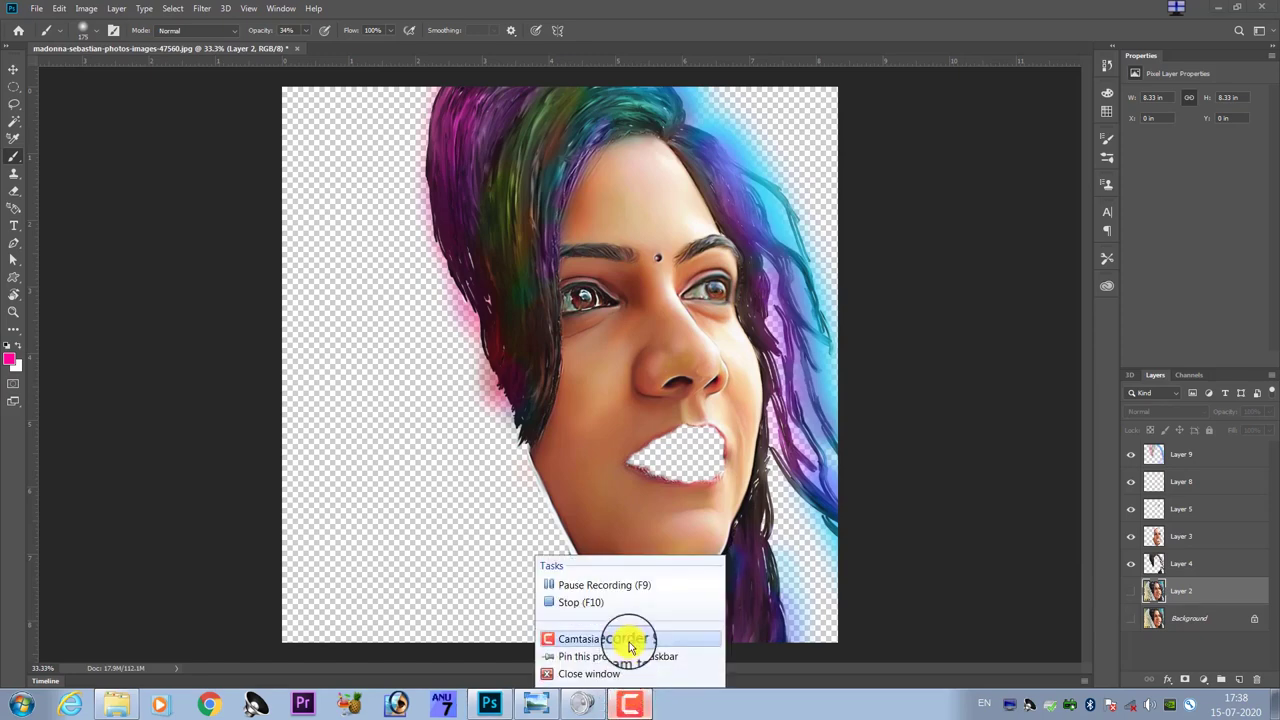
pyautogui.click(643, 587)
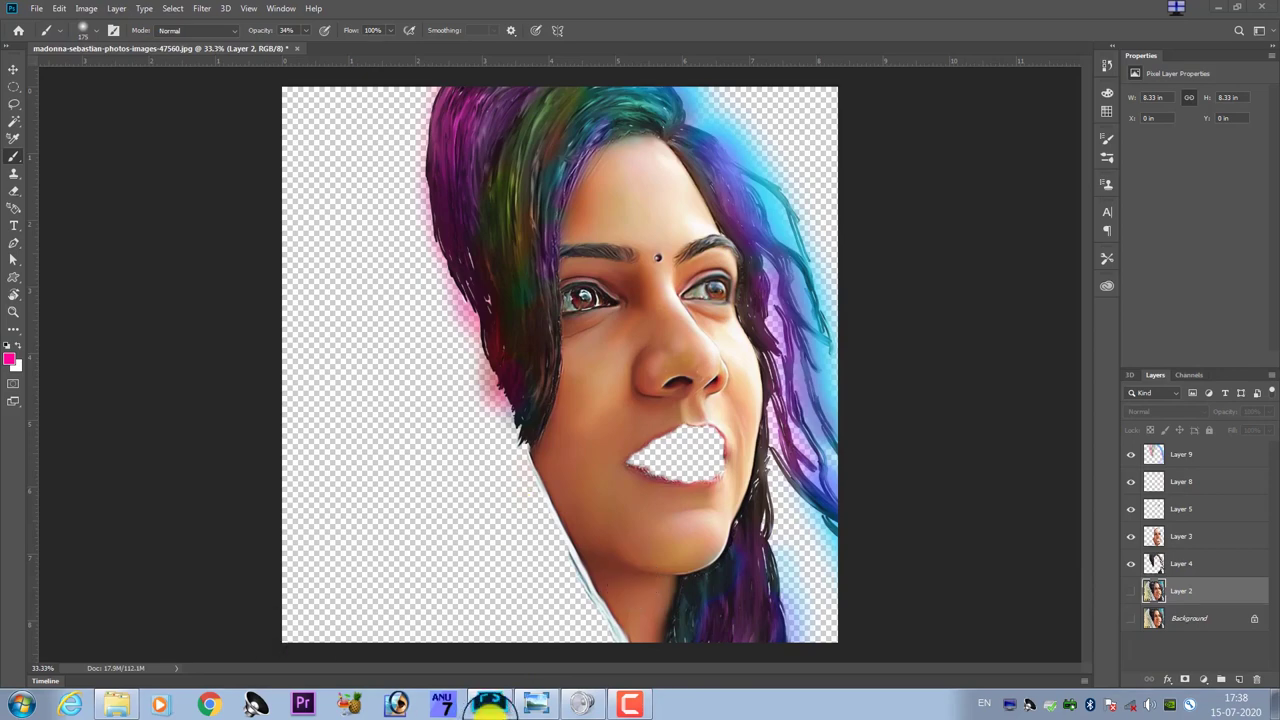
pyautogui.rightClick(617, 706)
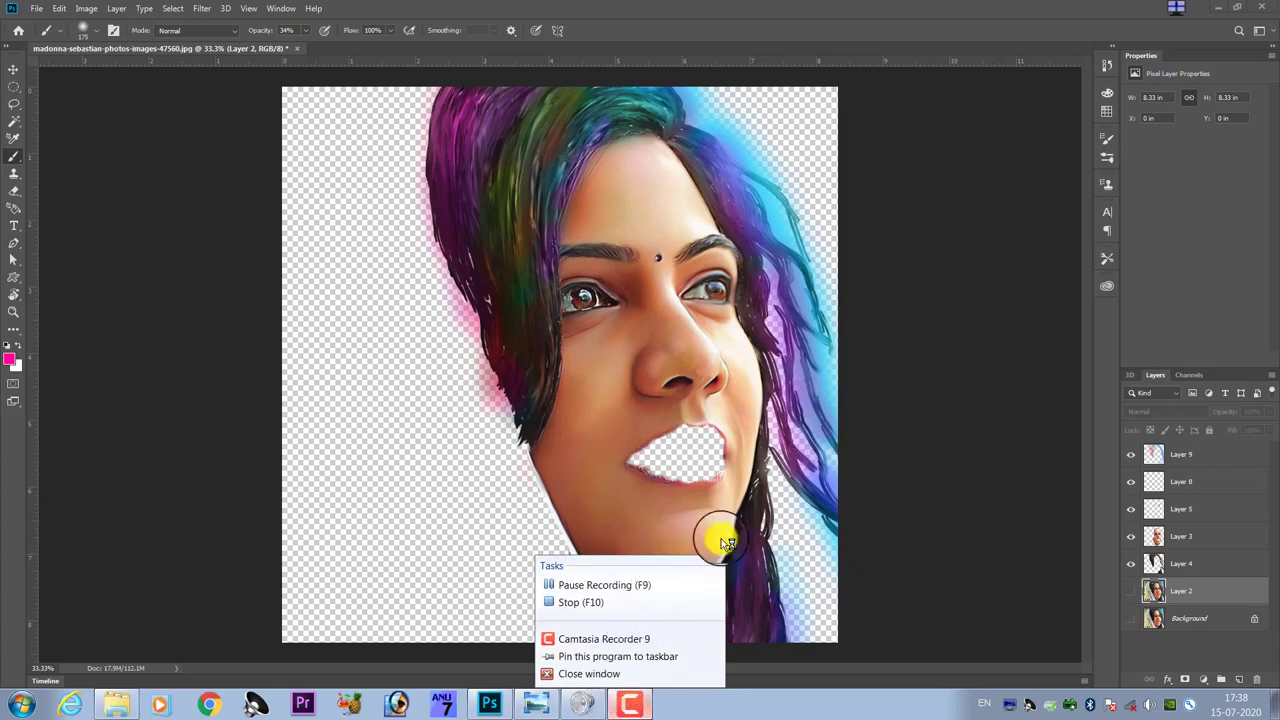
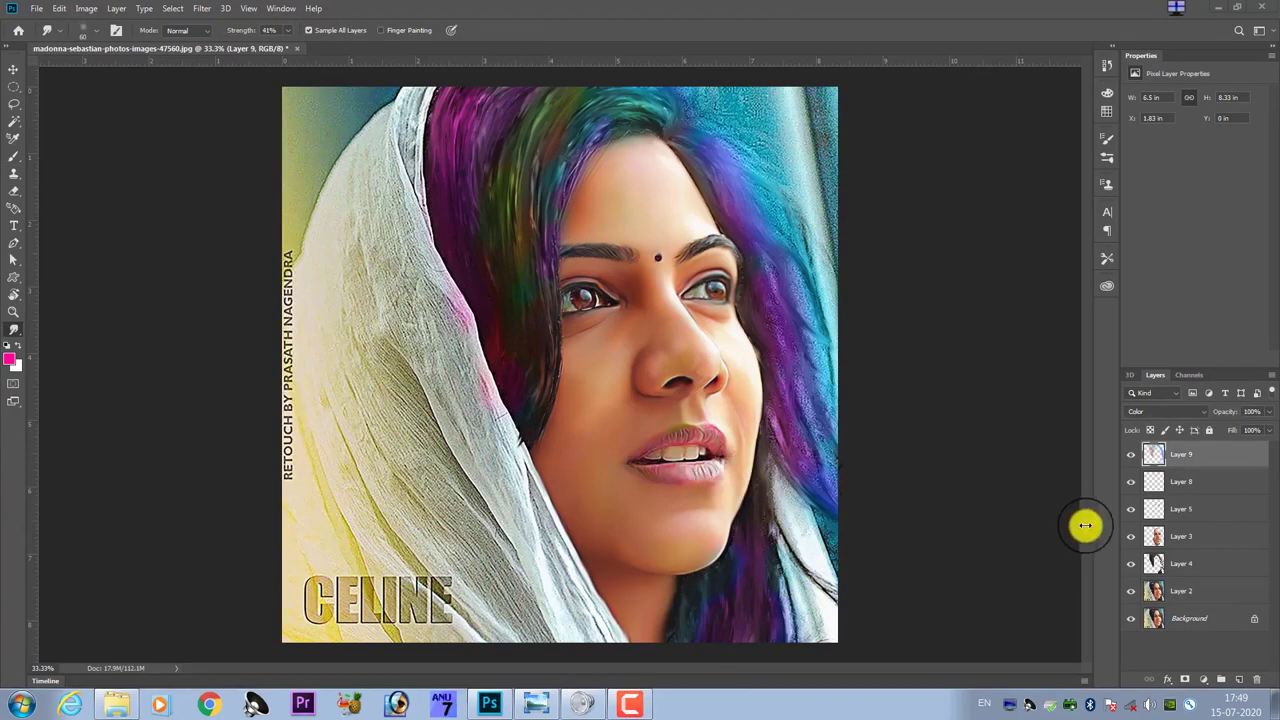
# - On Layer 8, smudge the dark hair to the left of the face
pyautogui.click(1193, 483)
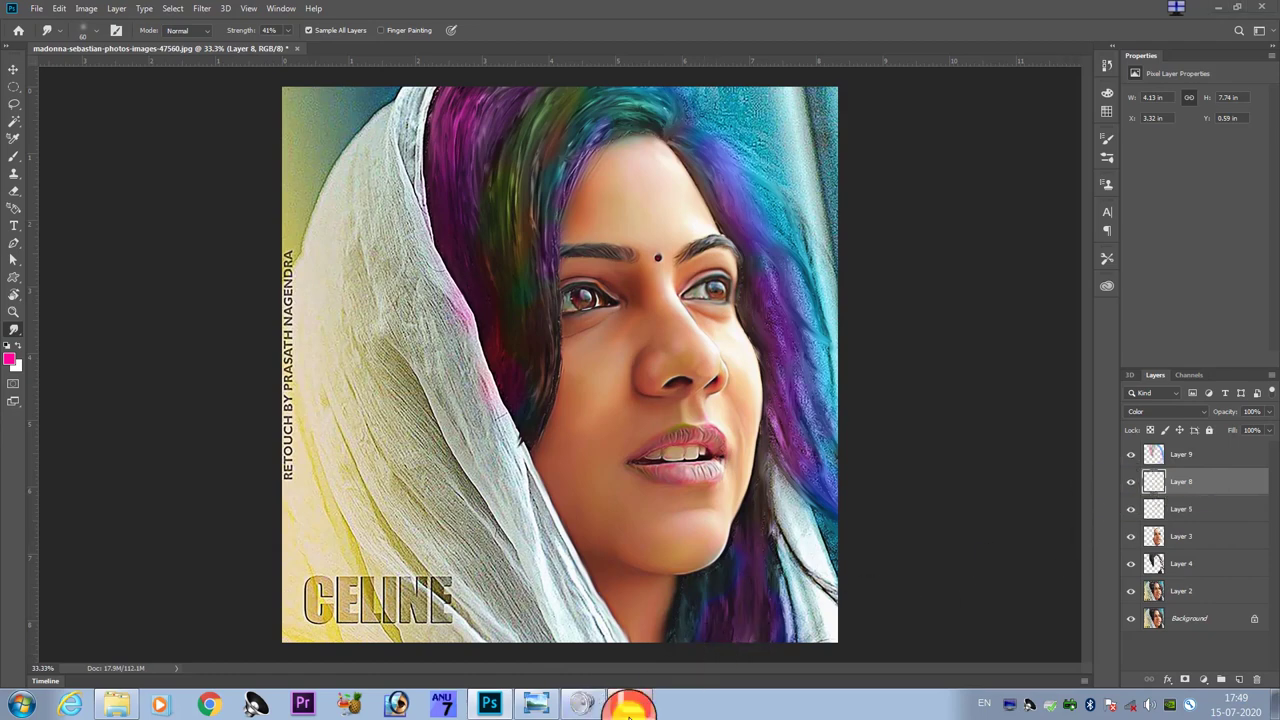
pyautogui.rightClick(630, 704)
pyautogui.click(960, 550)
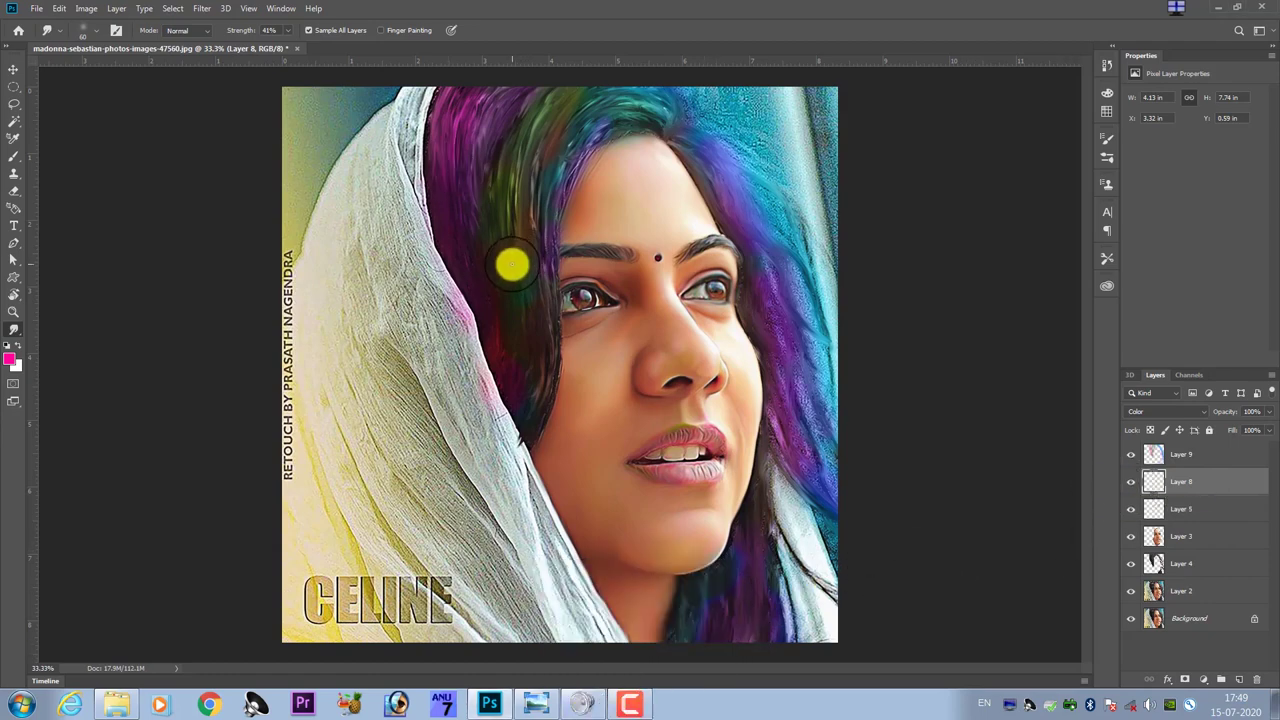
pyautogui.moveTo(540, 291); pyautogui.dragTo(618, 272)
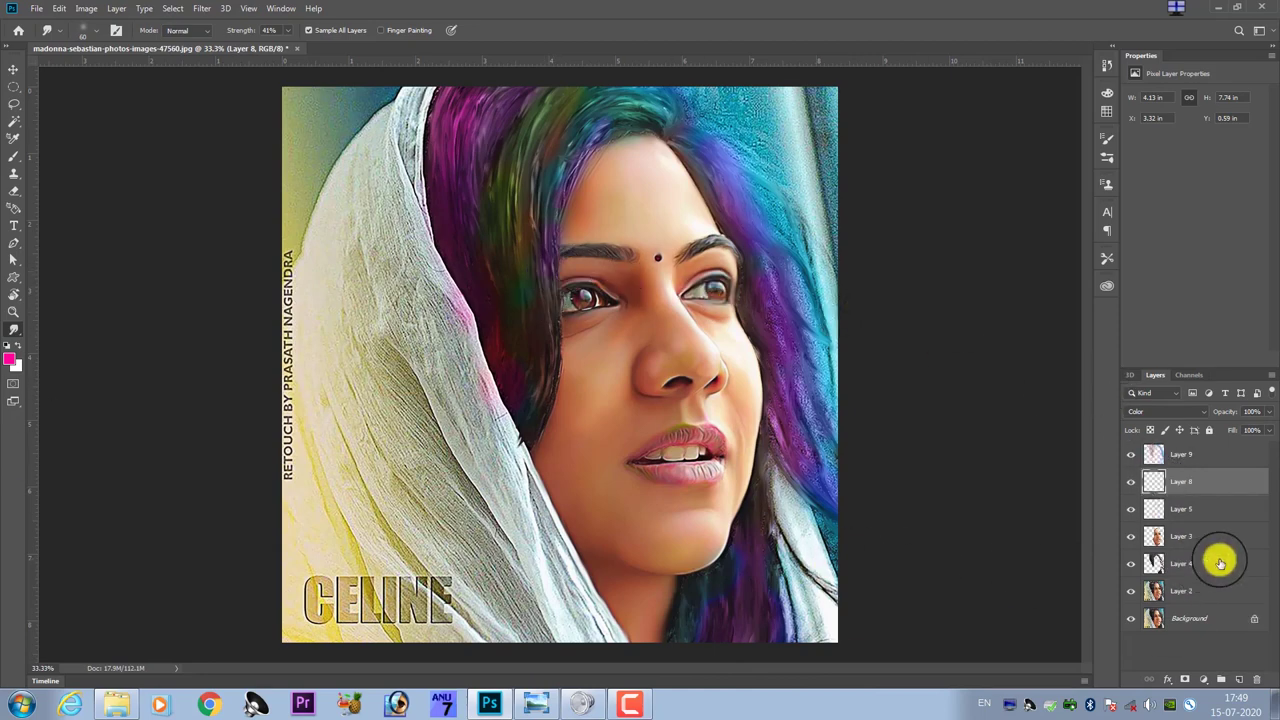
# - Select Layer 9 and the layers below, and stamp them into a merged top layer
pyautogui.click(1218, 455)
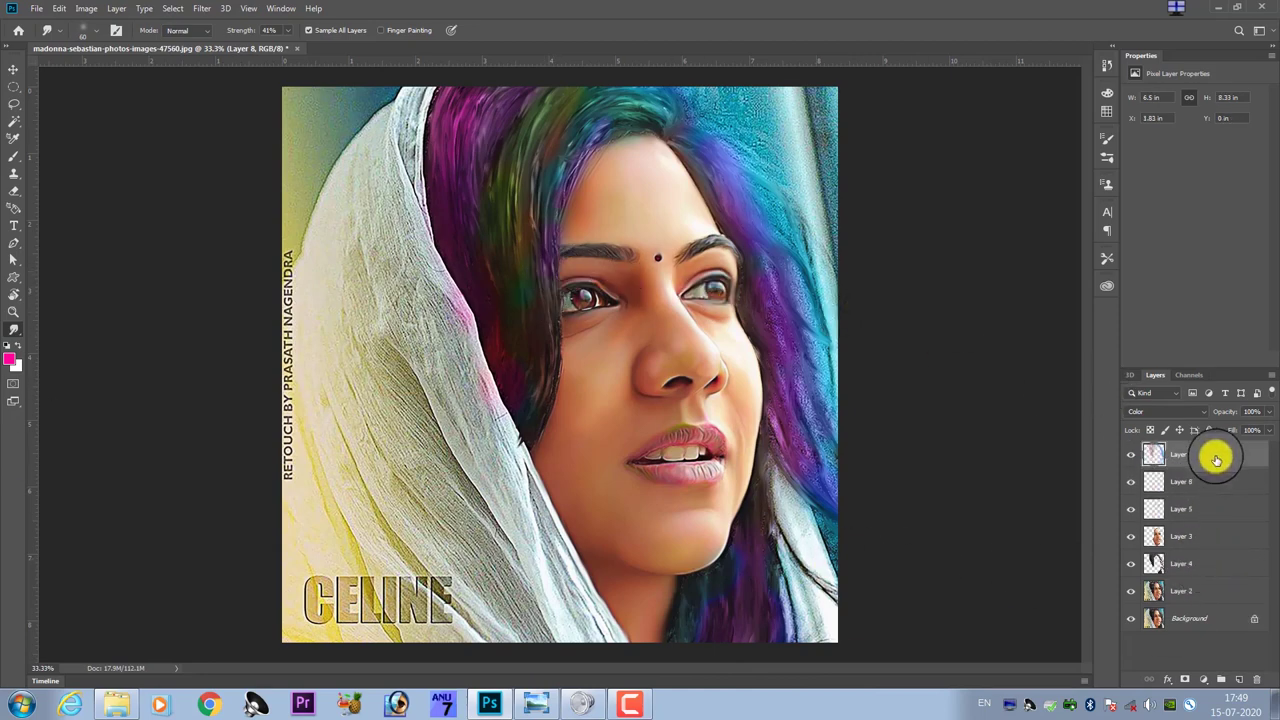
pyautogui.keyDown('shift'); pyautogui.click(1191, 566); pyautogui.keyUp('shift')
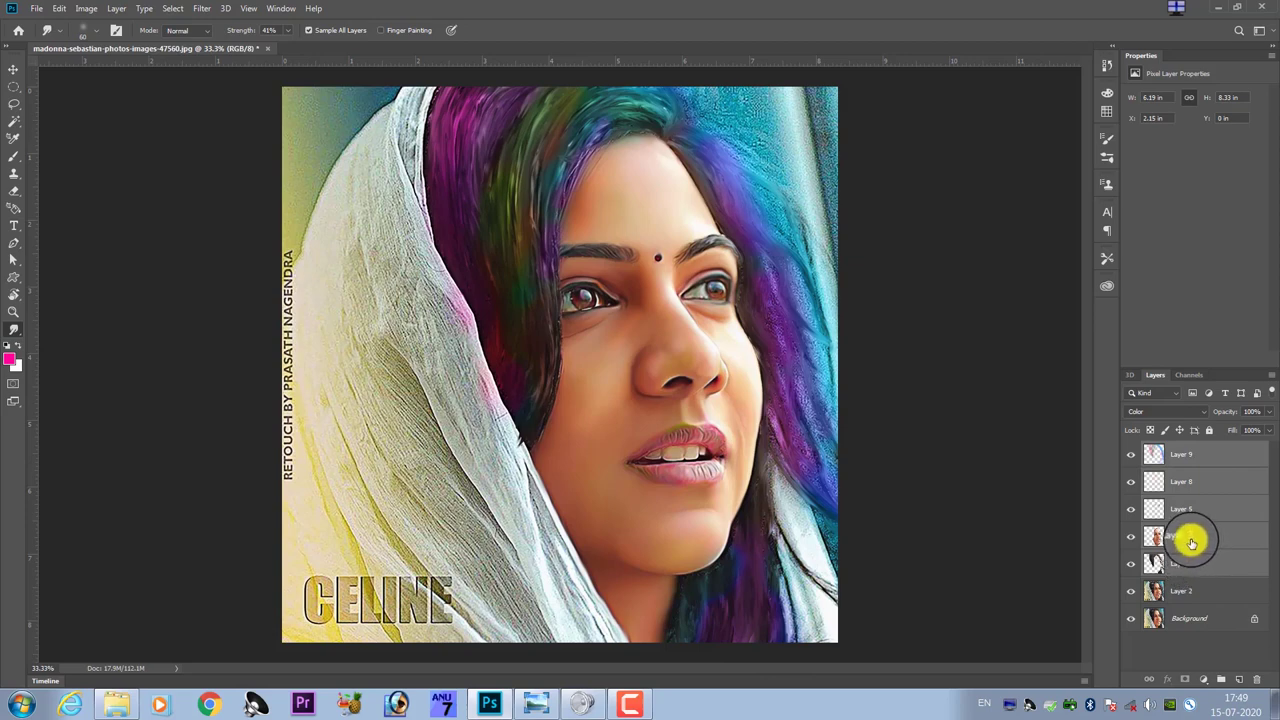
pyautogui.hotkey('ctrl', 'alt', 'e')
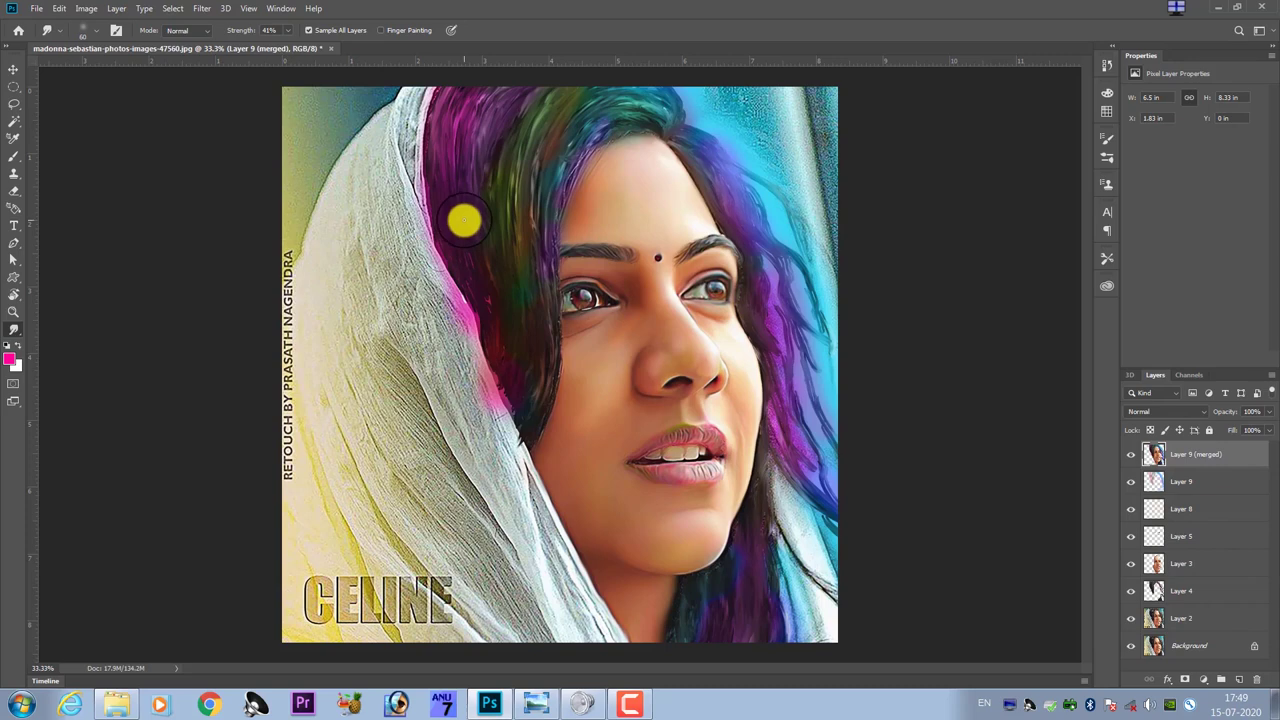
# - Apply Match Color with higher Color Intensity, slightly lower Luminance and Fade about 46
pyautogui.hotkey('alt', 'i')
pyautogui.press('a')
pyautogui.press('m')
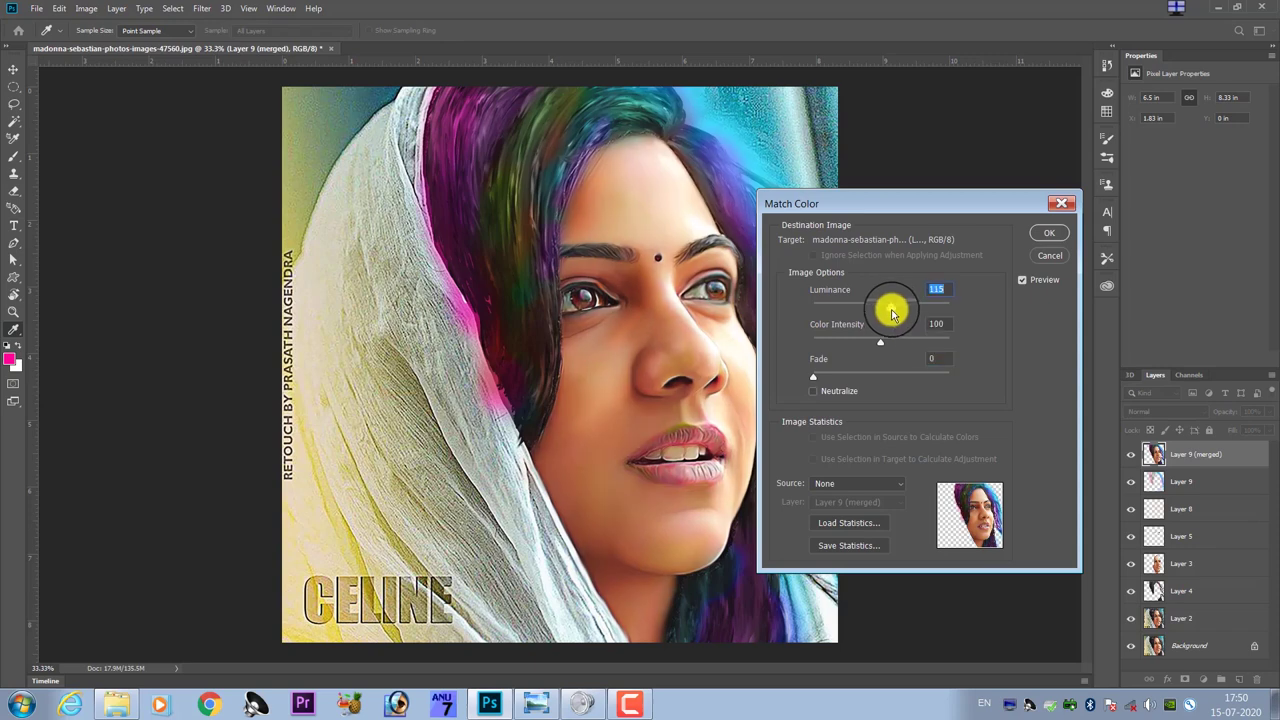
pyautogui.moveTo(889, 342); pyautogui.dragTo(932, 350)
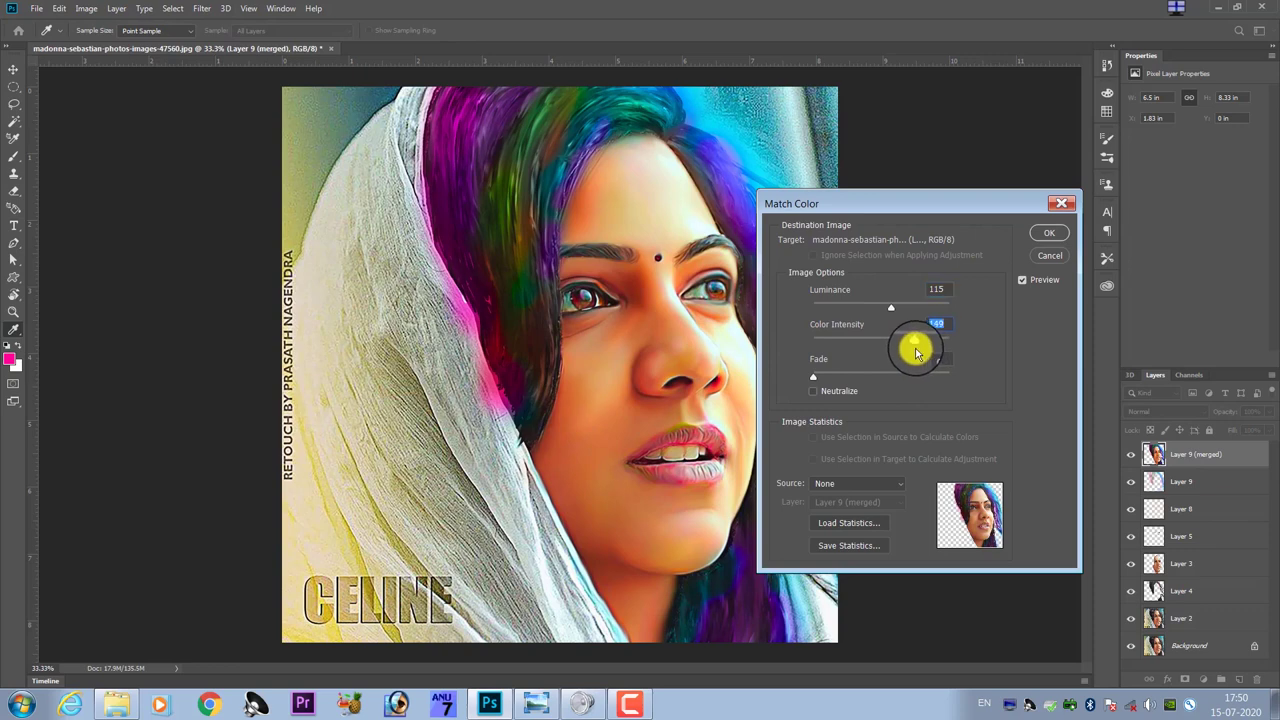
pyautogui.moveTo(889, 305)
pyautogui.mouseDown()
pyautogui.moveTo(878, 310)
pyautogui.moveTo(892, 305)
pyautogui.mouseUp()
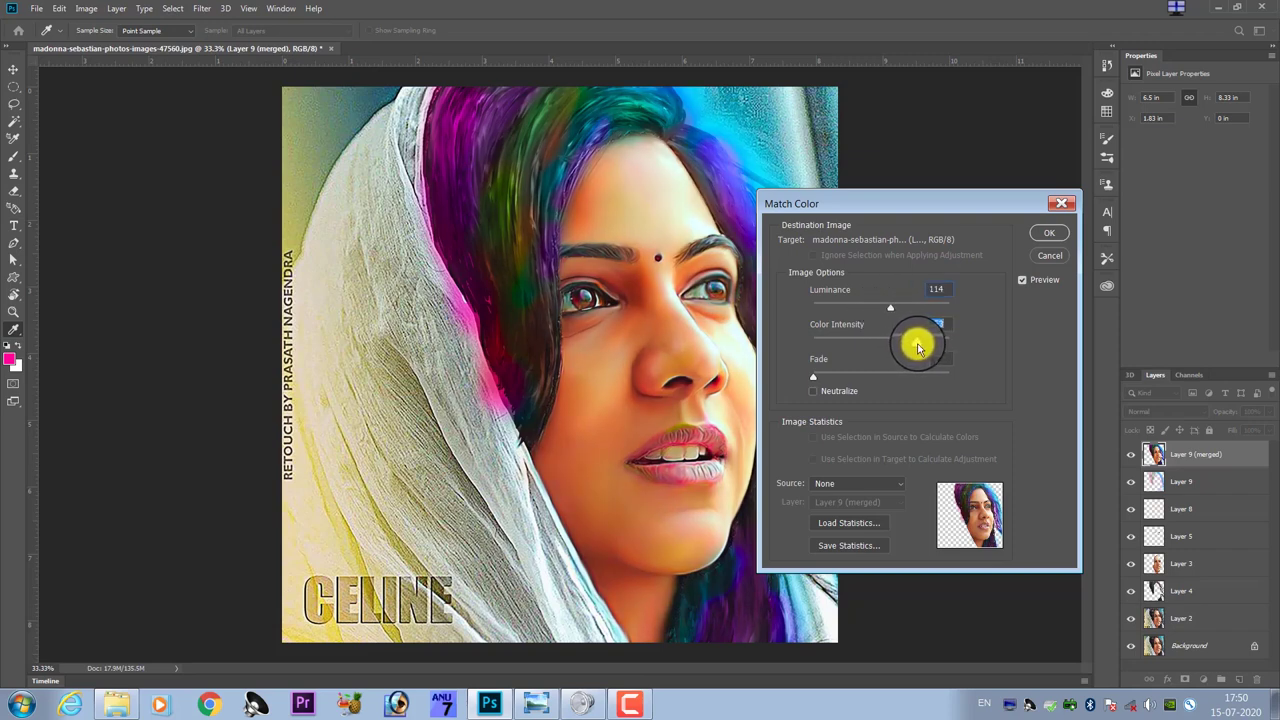
pyautogui.moveTo(829, 374); pyautogui.dragTo(869, 377)
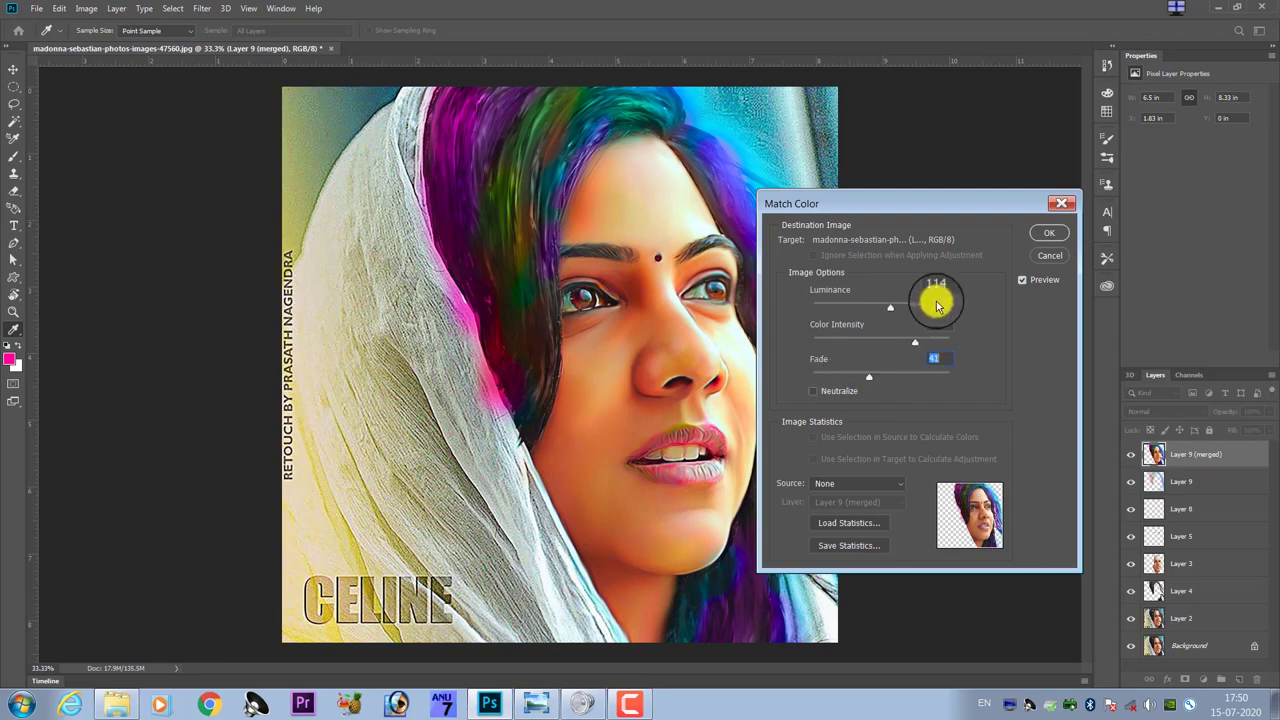
pyautogui.click(1058, 236)
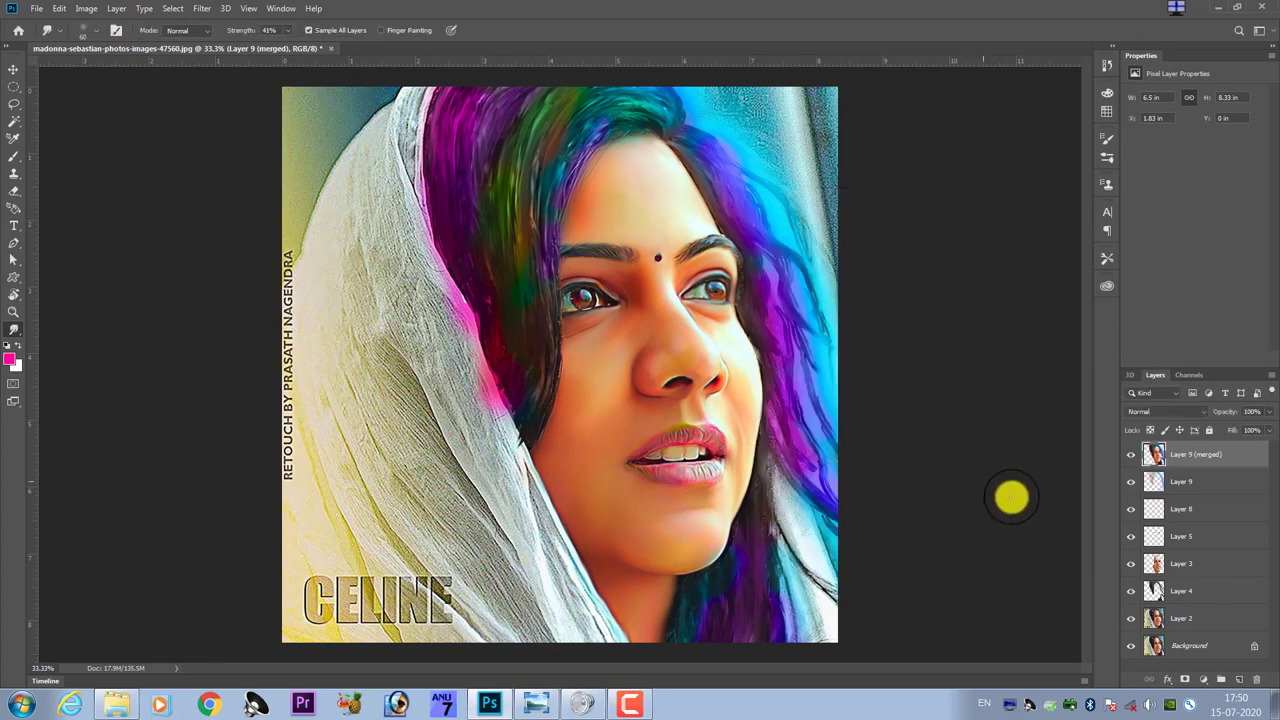
# - Hide and reshow the merged layer to compare the colour boost, then zoom in on the face
pyautogui.click(1128, 456)
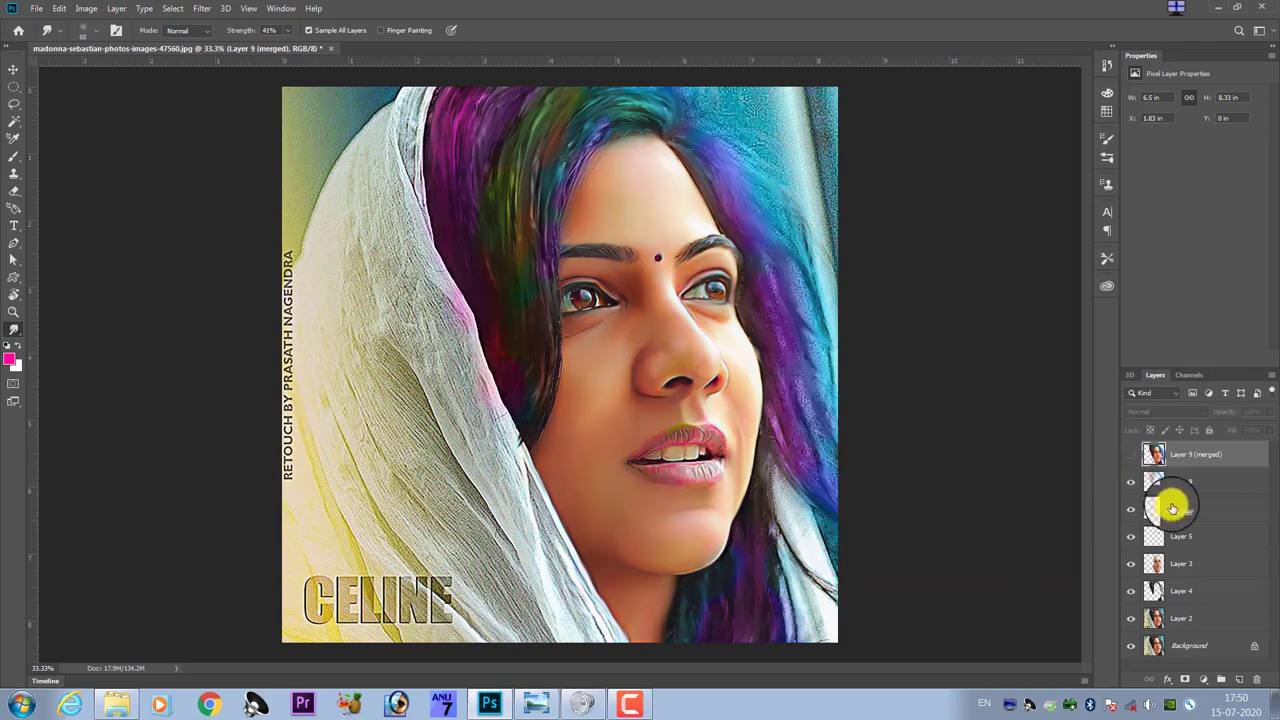
pyautogui.click(1130, 456)
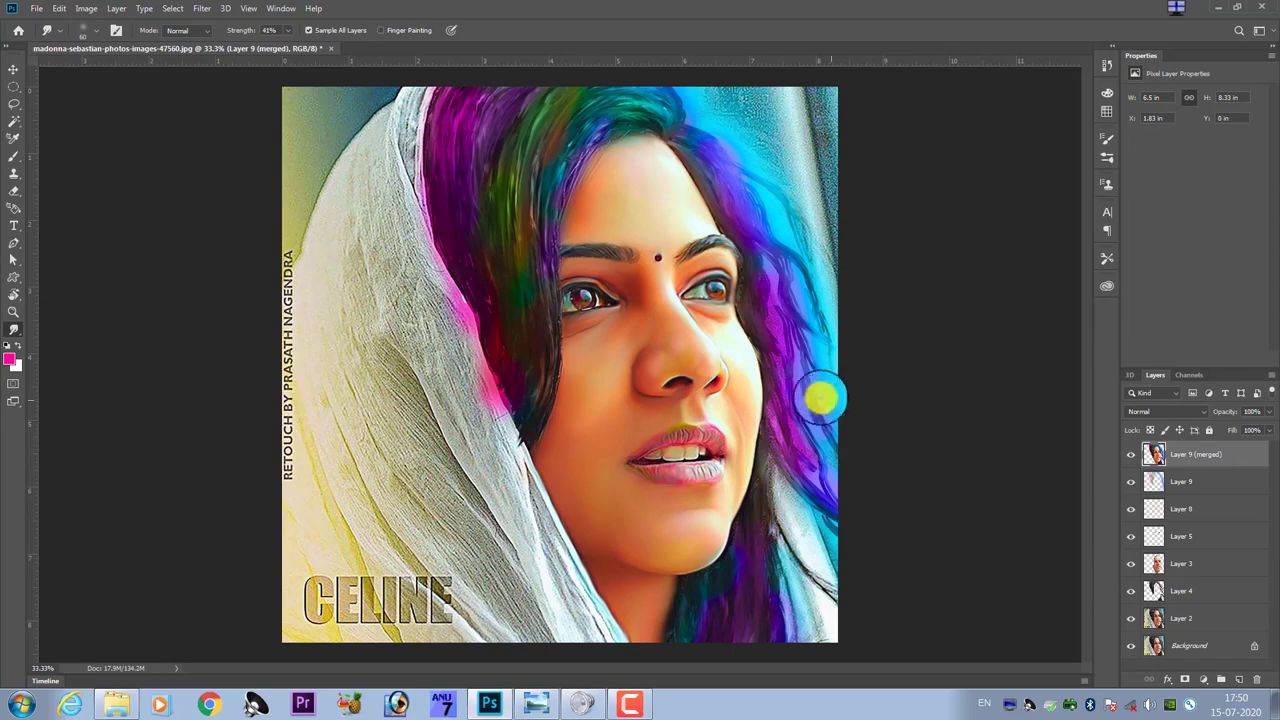
pyautogui.hotkey('ctrl', '+')
pyautogui.hotkey('ctrl', '+')
pyautogui.hotkey('ctrl', '+')
pyautogui.scroll(5, 737, 217)
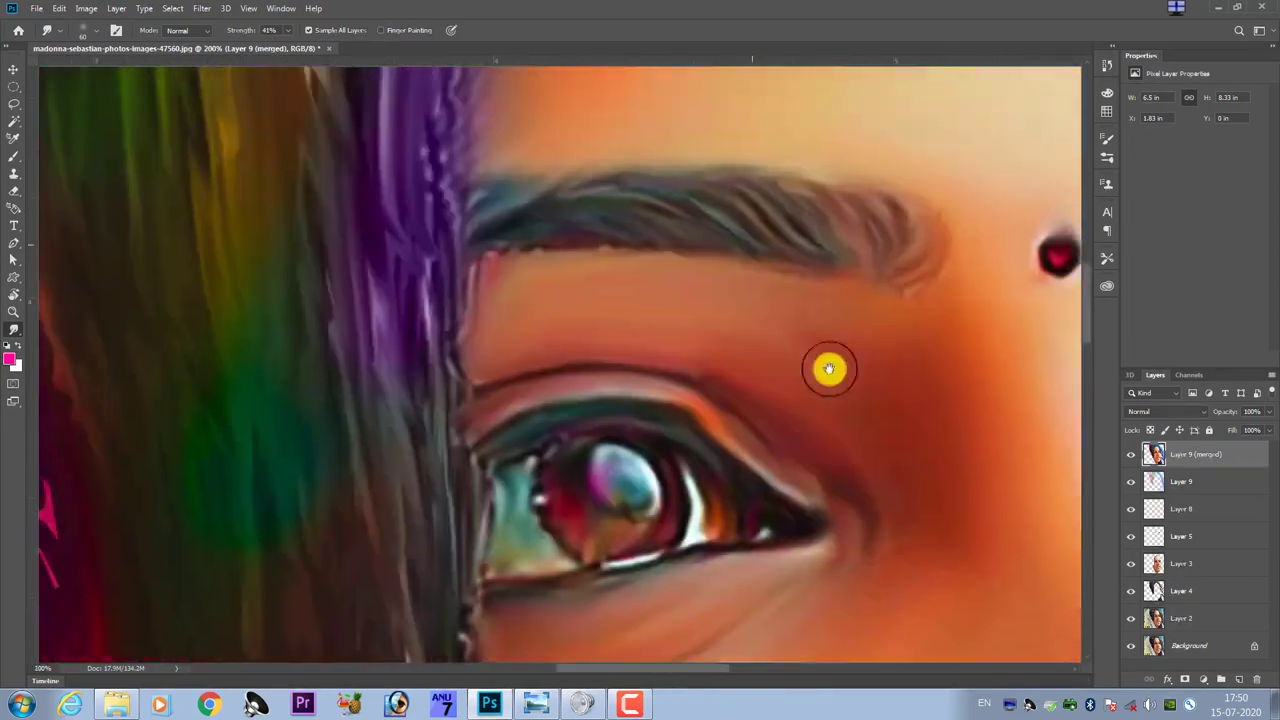
pyautogui.scroll(5, 829, 366)
pyautogui.scroll(5, 891, 263)
pyautogui.scroll(3, 880, 340)
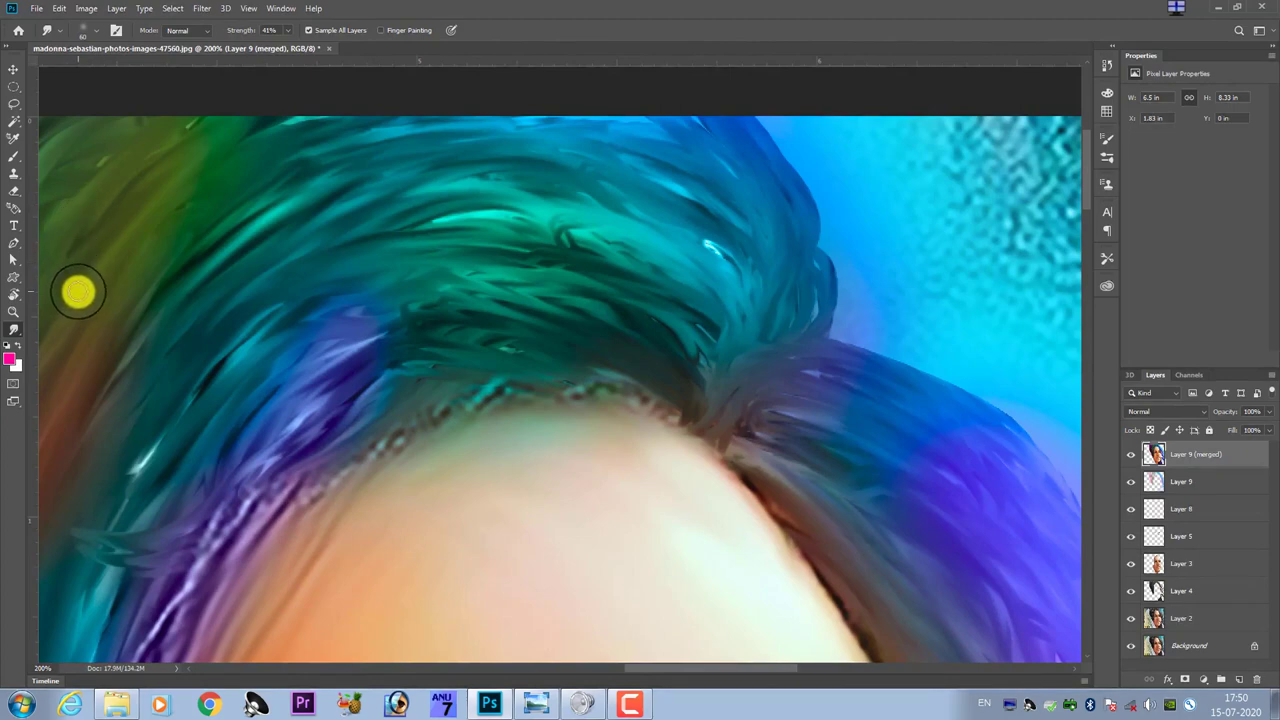
# - Set the brush to Hard Round 175 px at 100% opacity, then switch to the Pen tool
pyautogui.press('b')
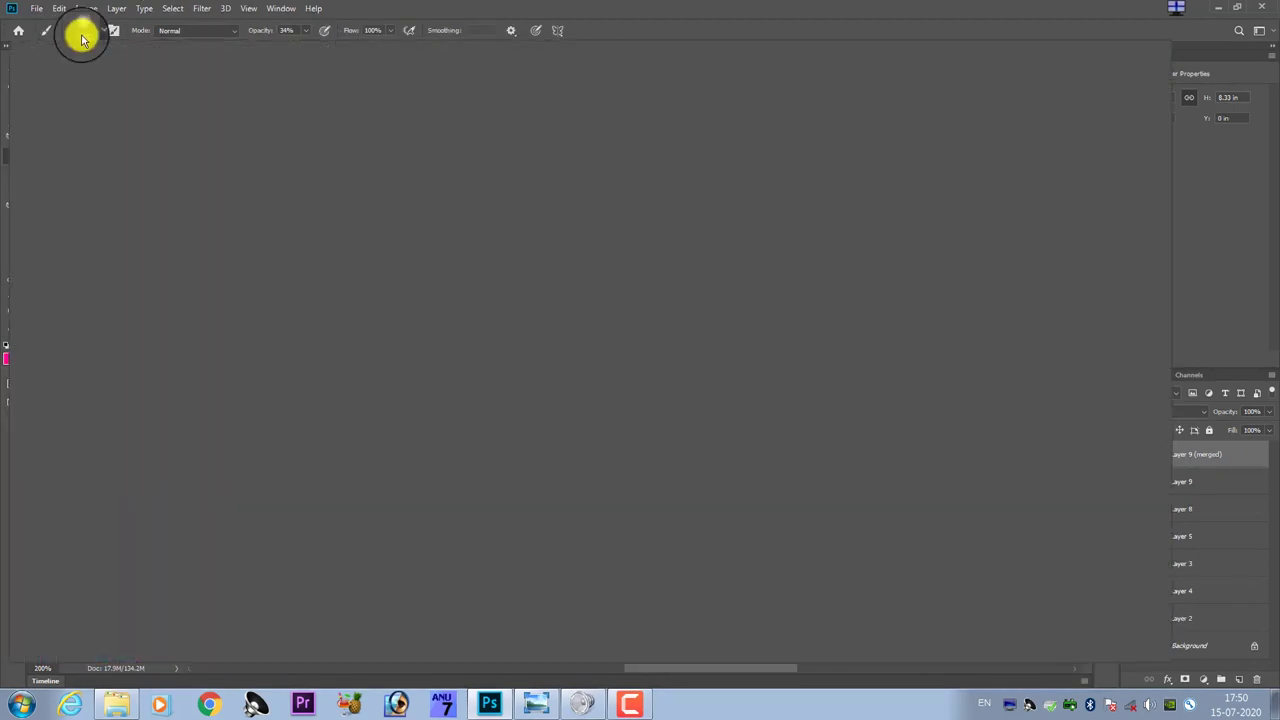
pyautogui.click(83, 36)
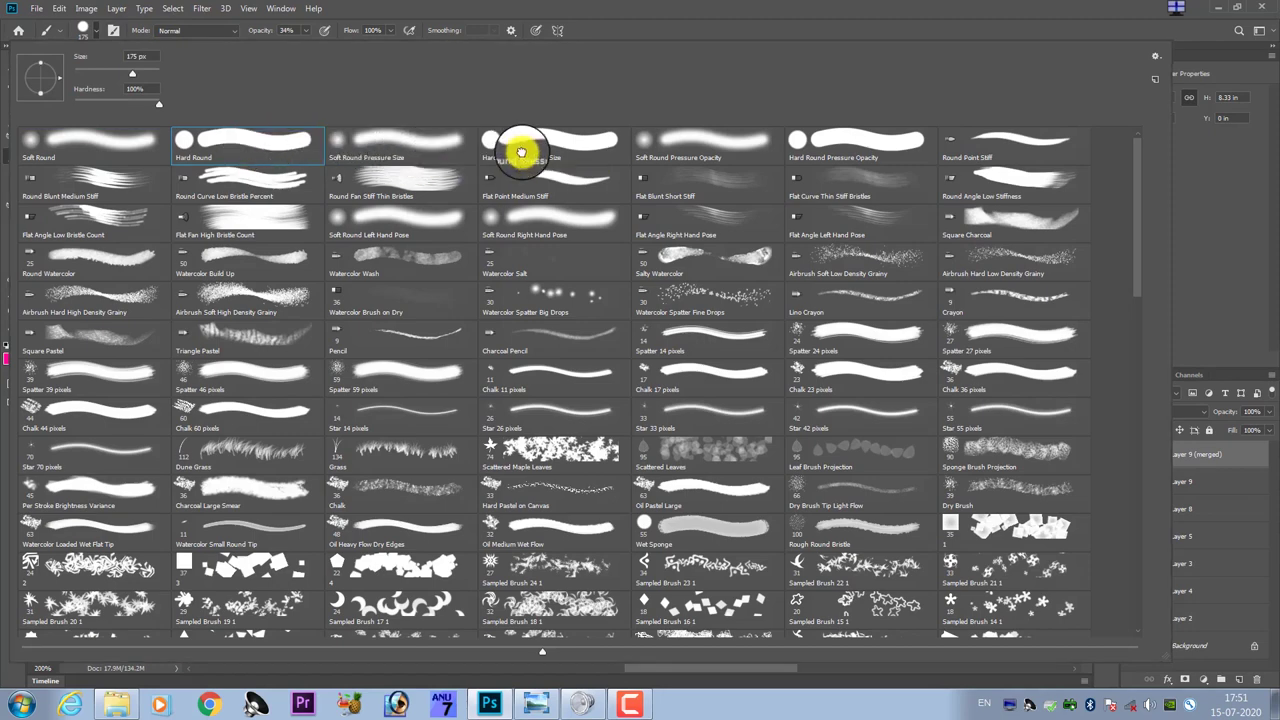
pyautogui.doubleClick(521, 152)
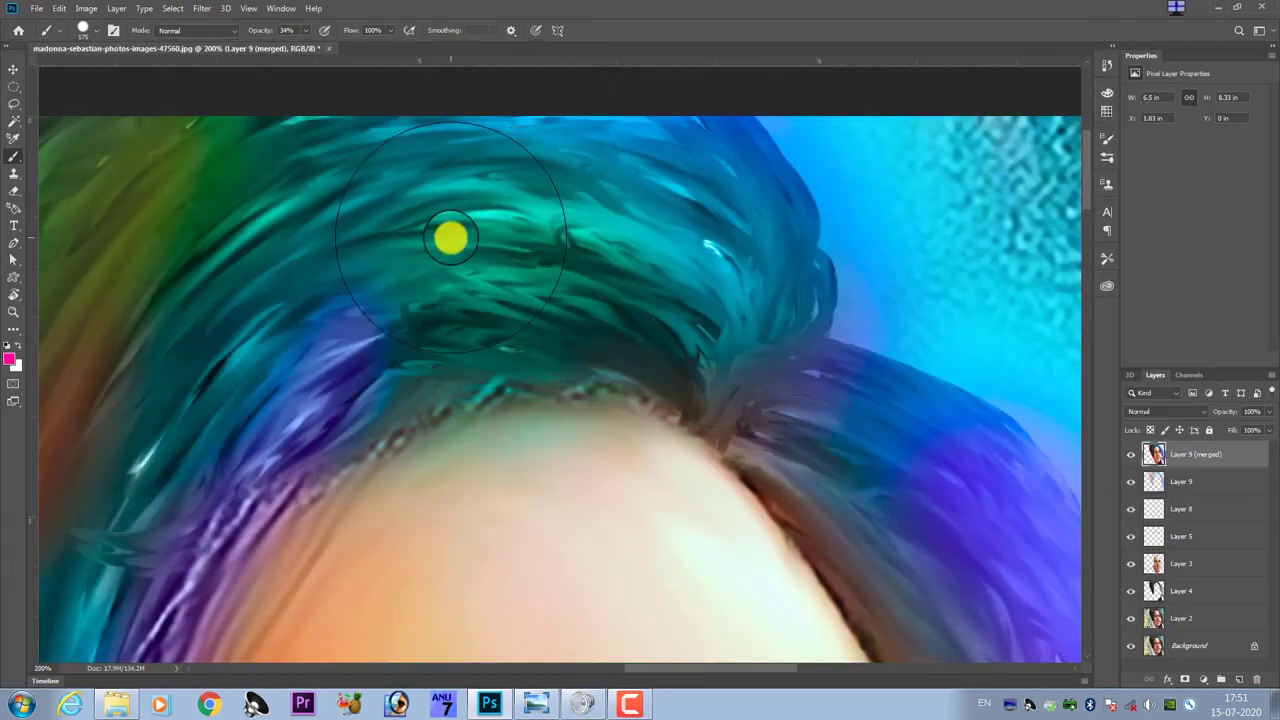
pyautogui.moveTo(310, 22); pyautogui.dragTo(414, 43)
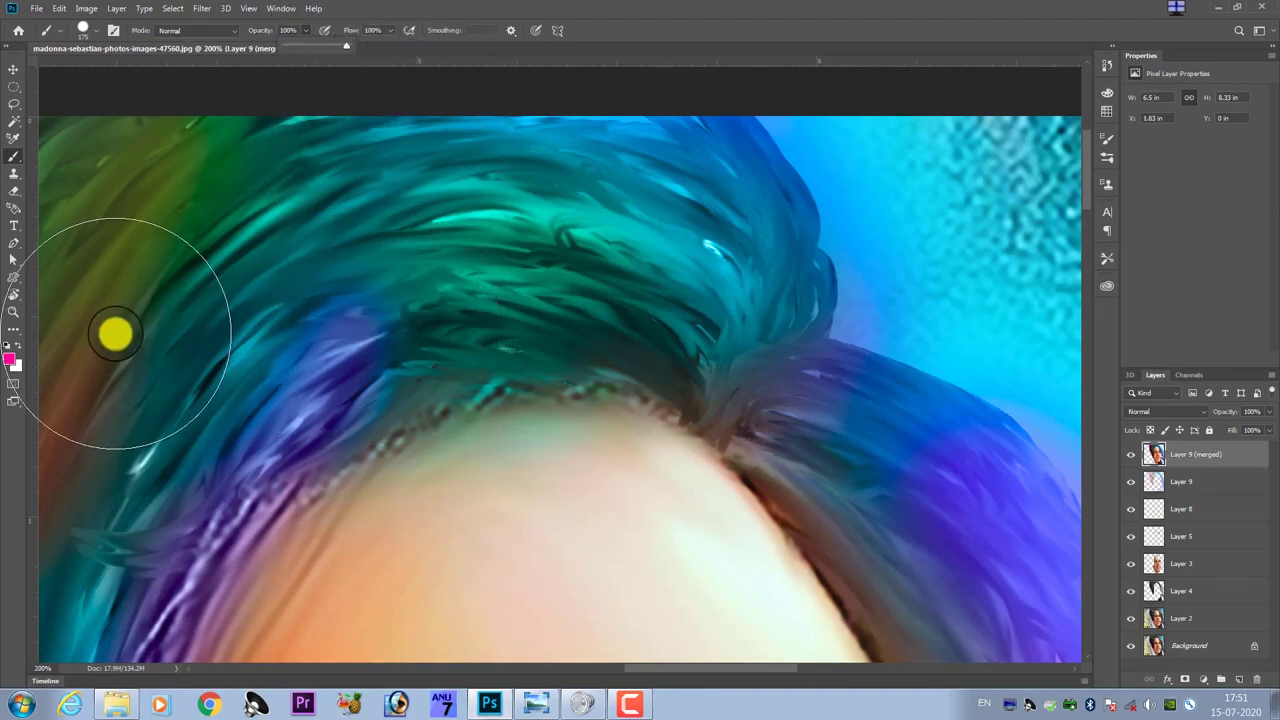
pyautogui.press('p')
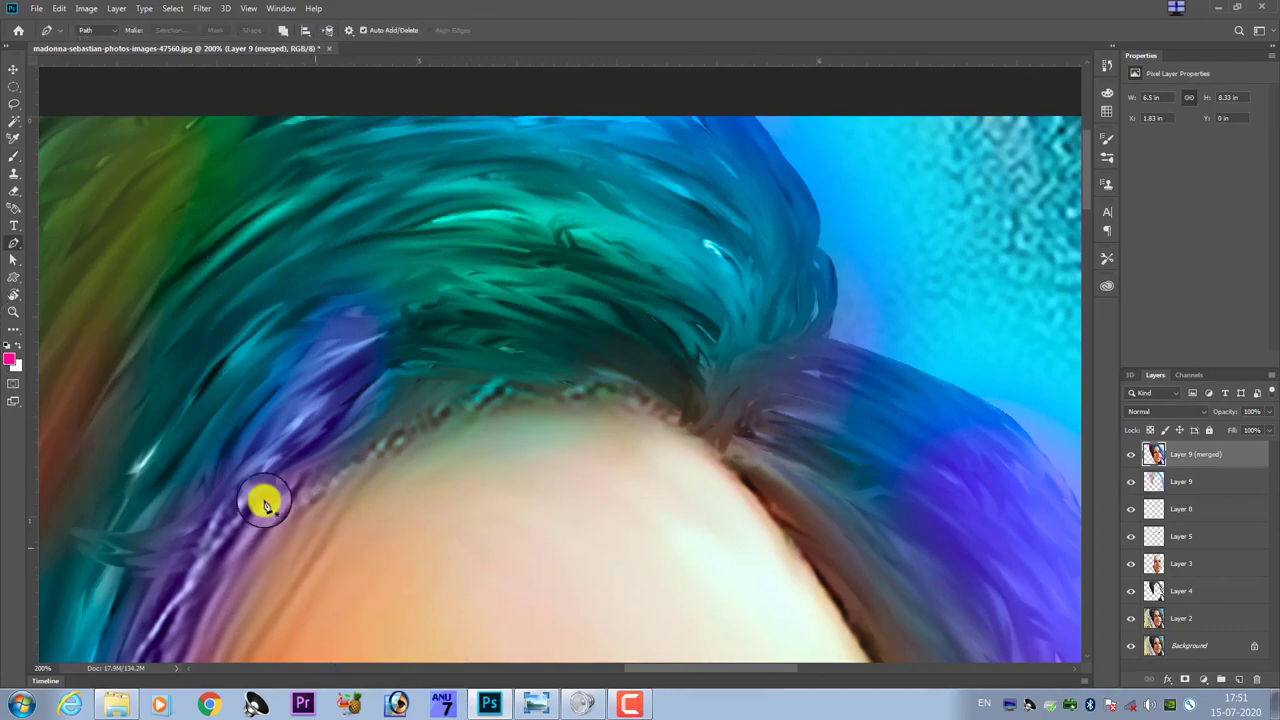
# - Trace a first pen path across the top of the hair and load it as a selection
pyautogui.click(705, 406)
pyautogui.click(637, 236)
pyautogui.click(491, 164)
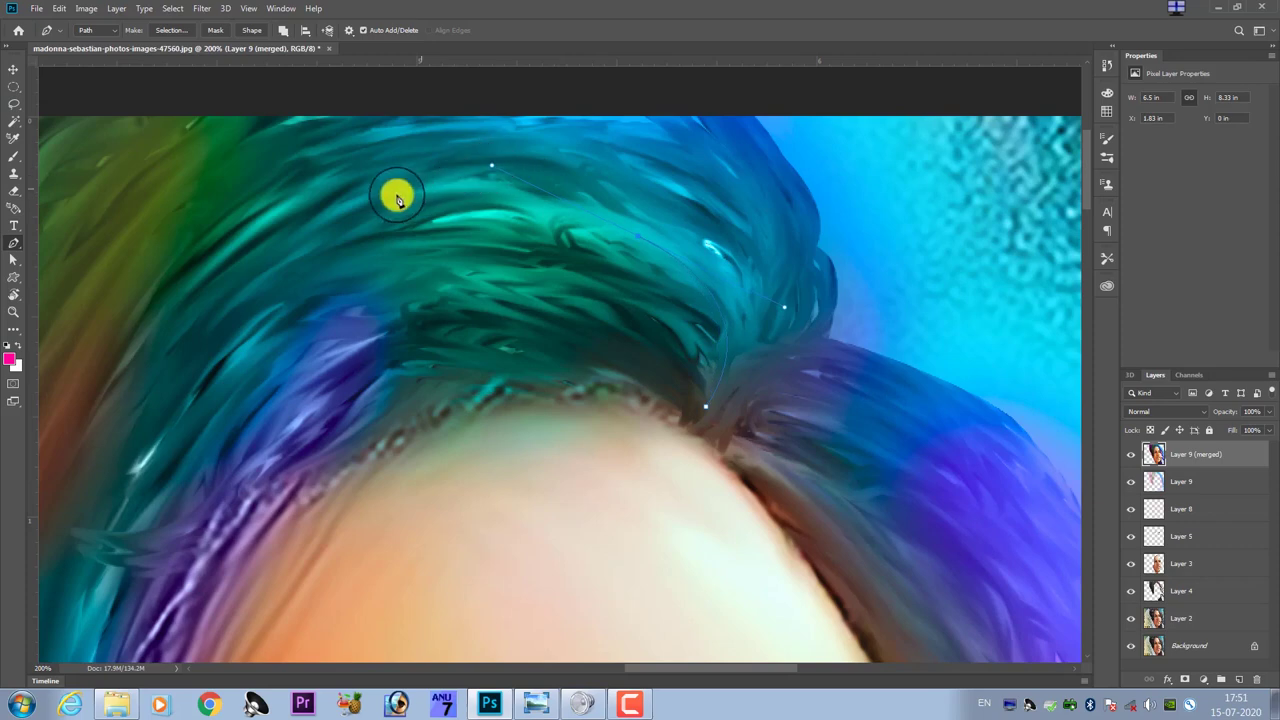
pyautogui.click(317, 205)
pyautogui.click(161, 232)
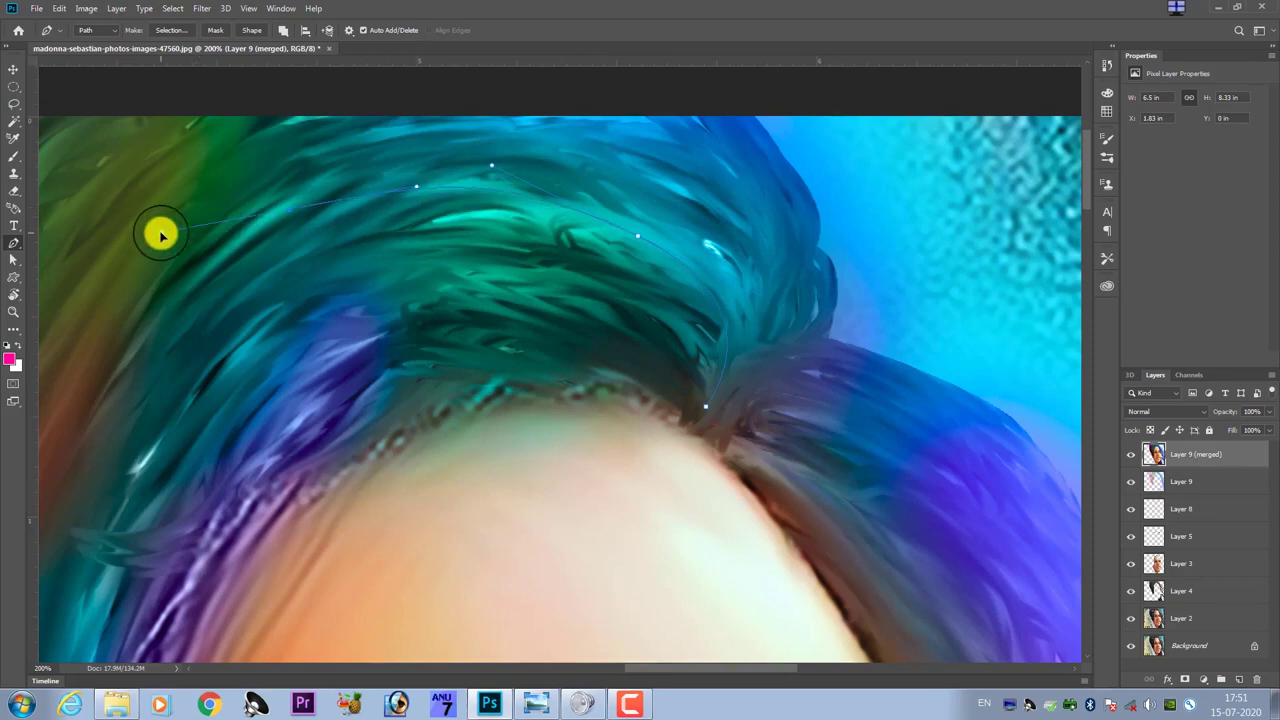
pyautogui.click(57, 308)
pyautogui.moveTo(359, 287)
pyautogui.mouseDown()
pyautogui.moveTo(481, 227)
pyautogui.moveTo(599, 219)
pyautogui.mouseUp()
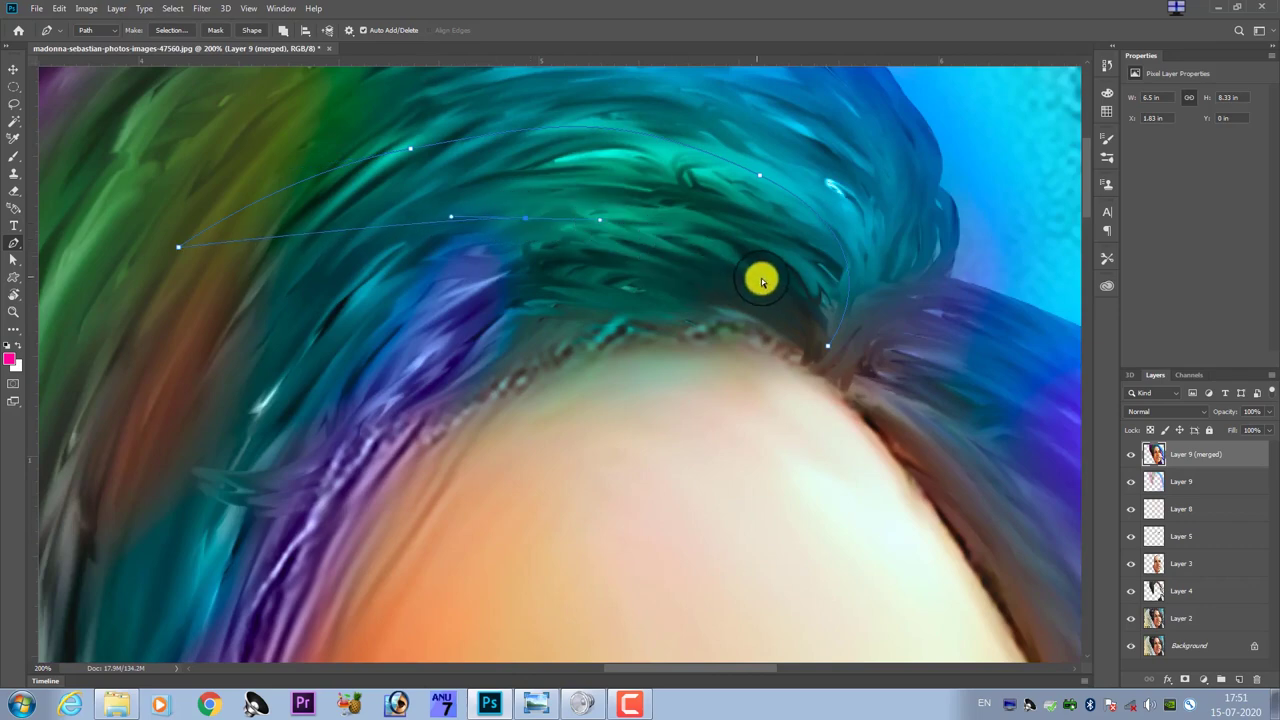
pyautogui.hotkey('ctrl', 'z')
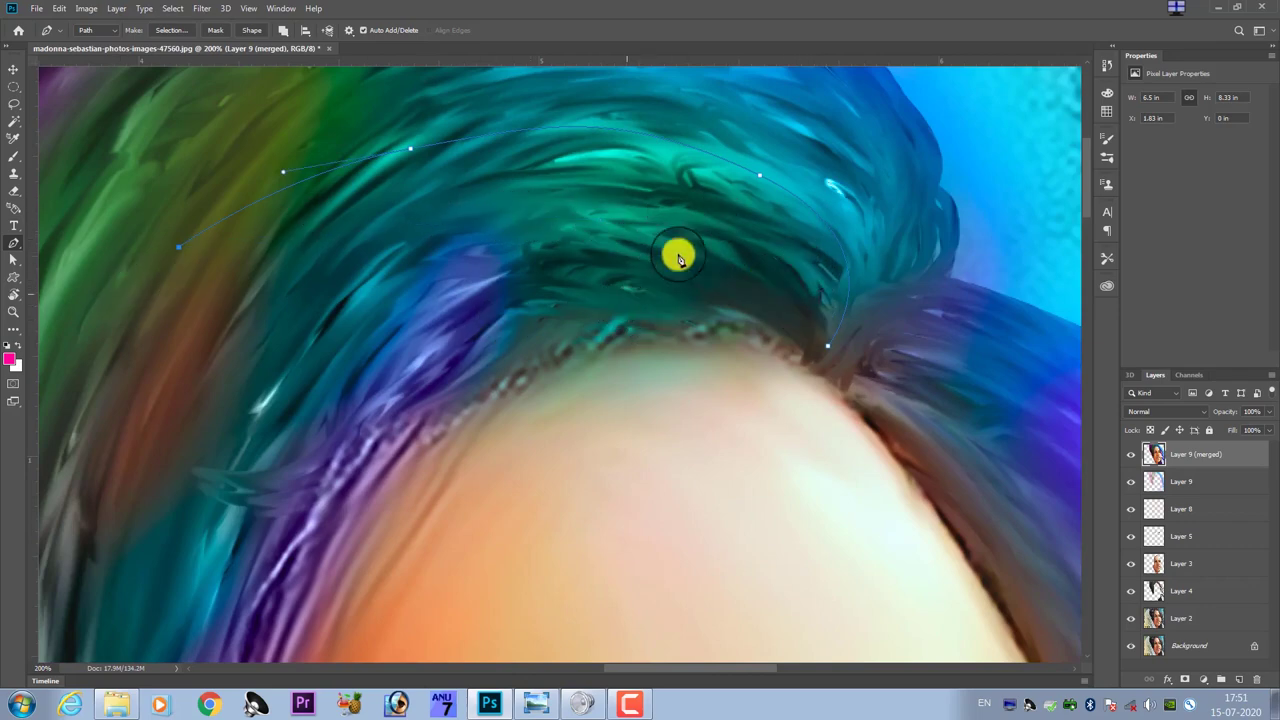
pyautogui.moveTo(762, 216); pyautogui.dragTo(829, 285)
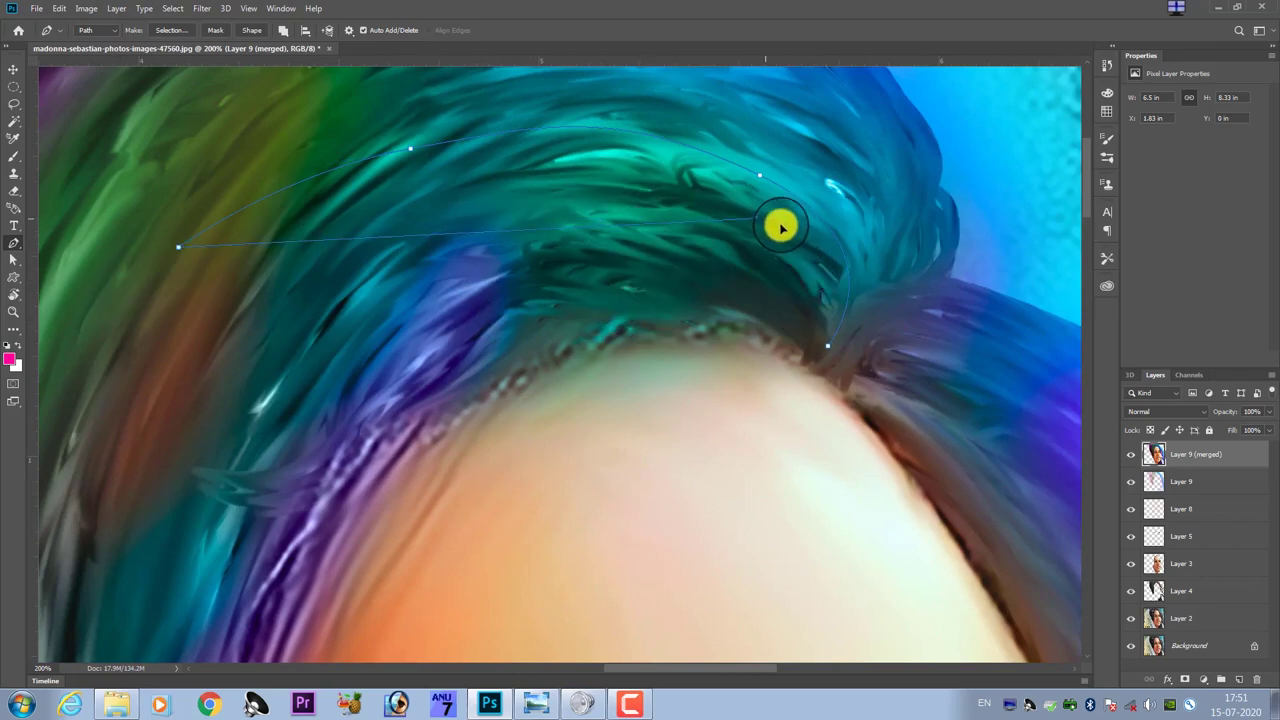
pyautogui.click(828, 345)
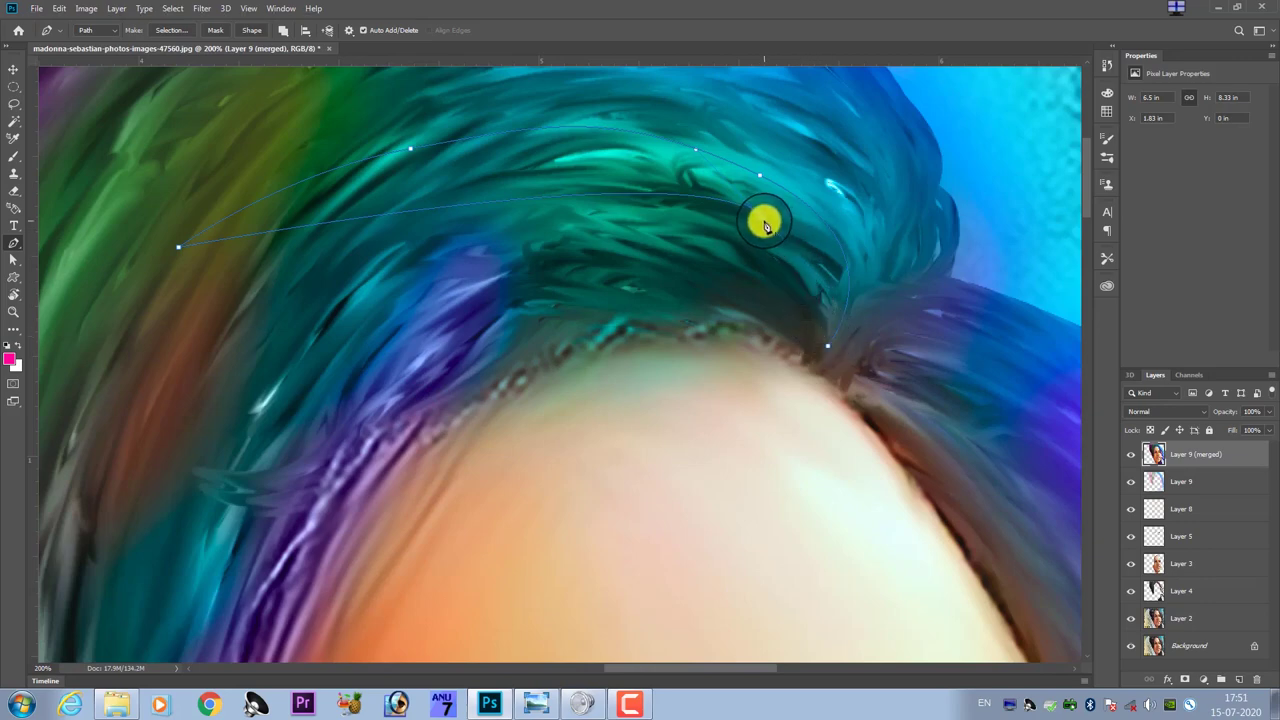
pyautogui.moveTo(820, 330); pyautogui.dragTo(822, 396)
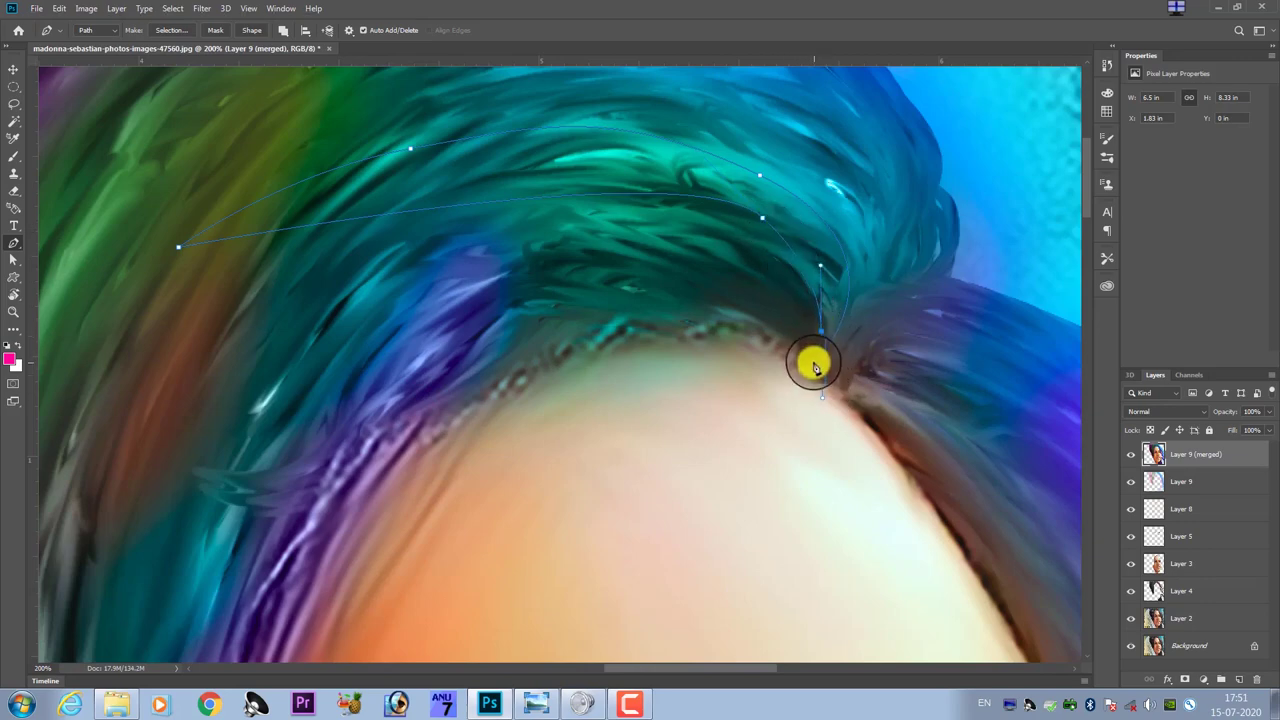
pyautogui.hotkey('ctrl', 'Return')
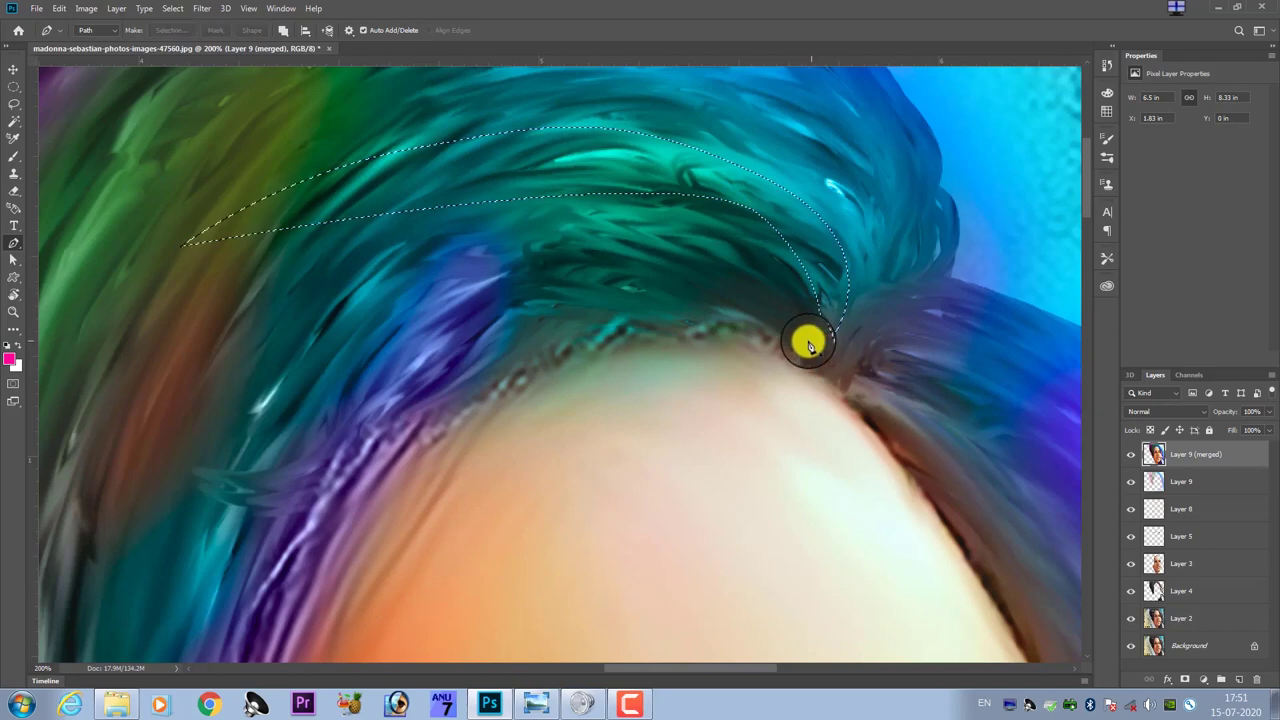
# - Start a new pen path on the hair and anchor it down the hair edge
pyautogui.click(848, 300)
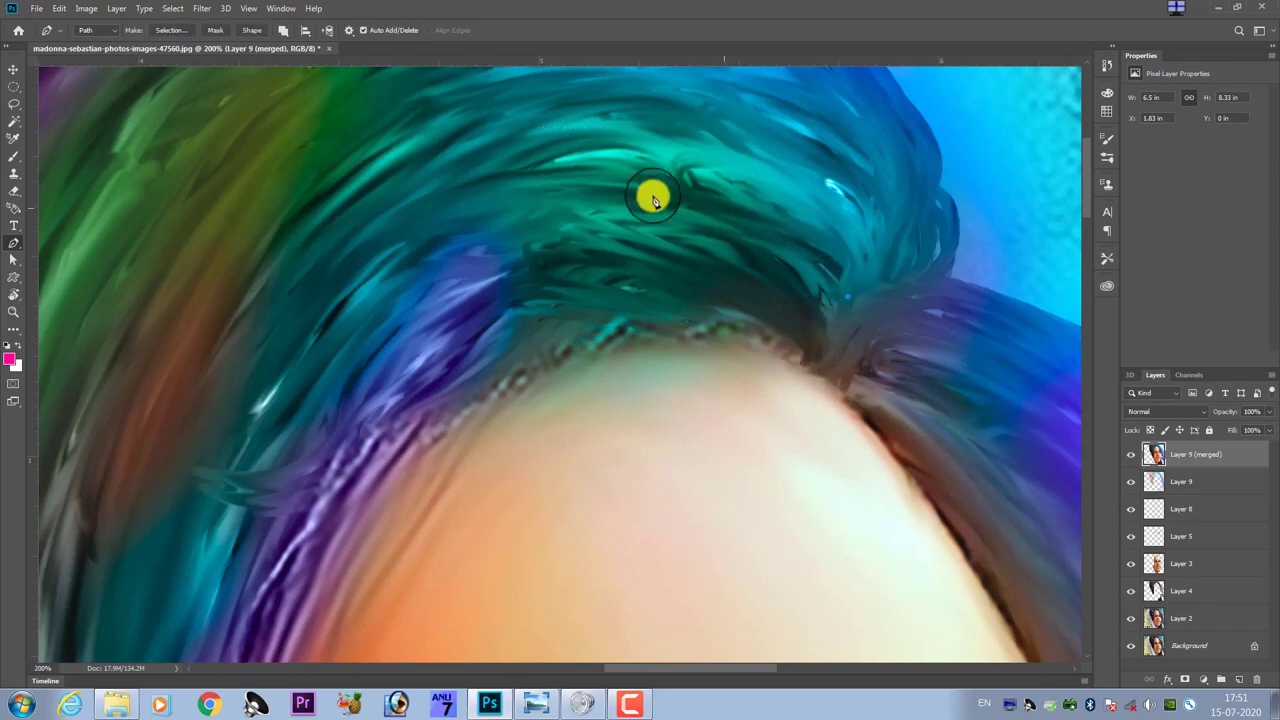
pyautogui.click(290, 232)
pyautogui.hscroll(-5, 50, 440)
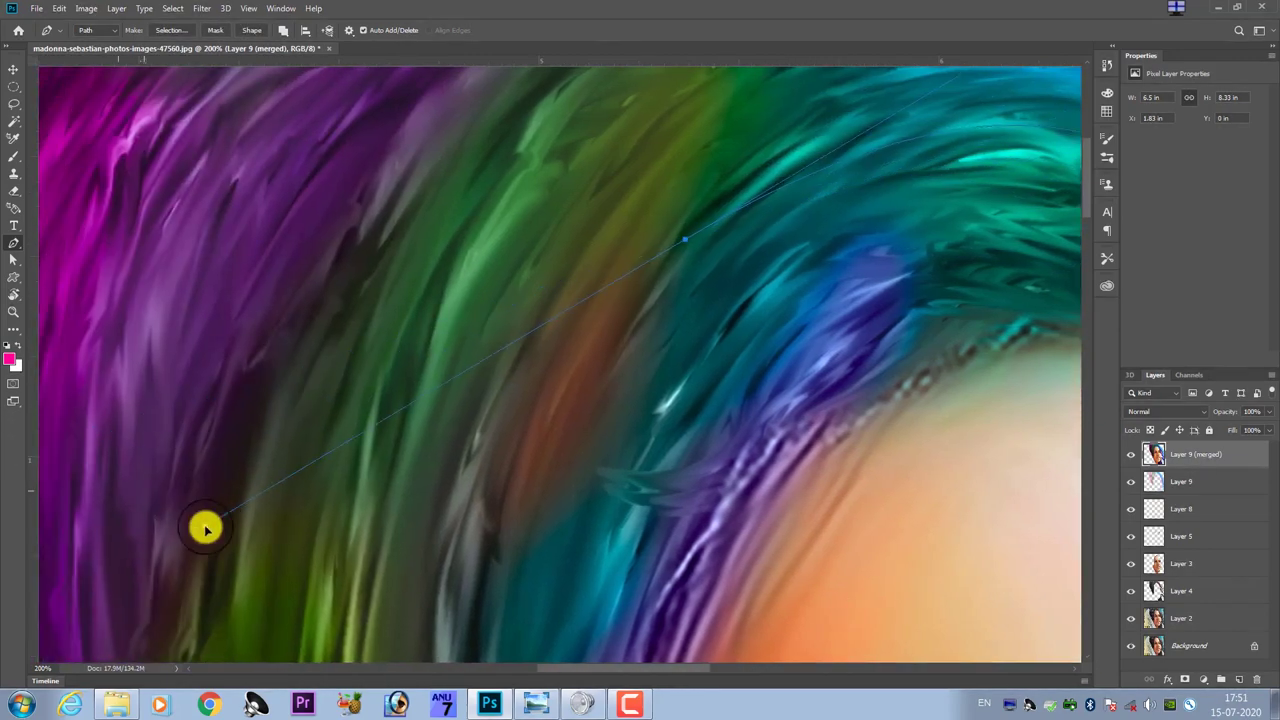
pyautogui.click(232, 520)
pyautogui.hotkey('ctrl', '-')
pyautogui.hotkey('ctrl', '-')
pyautogui.hotkey('ctrl', '-')
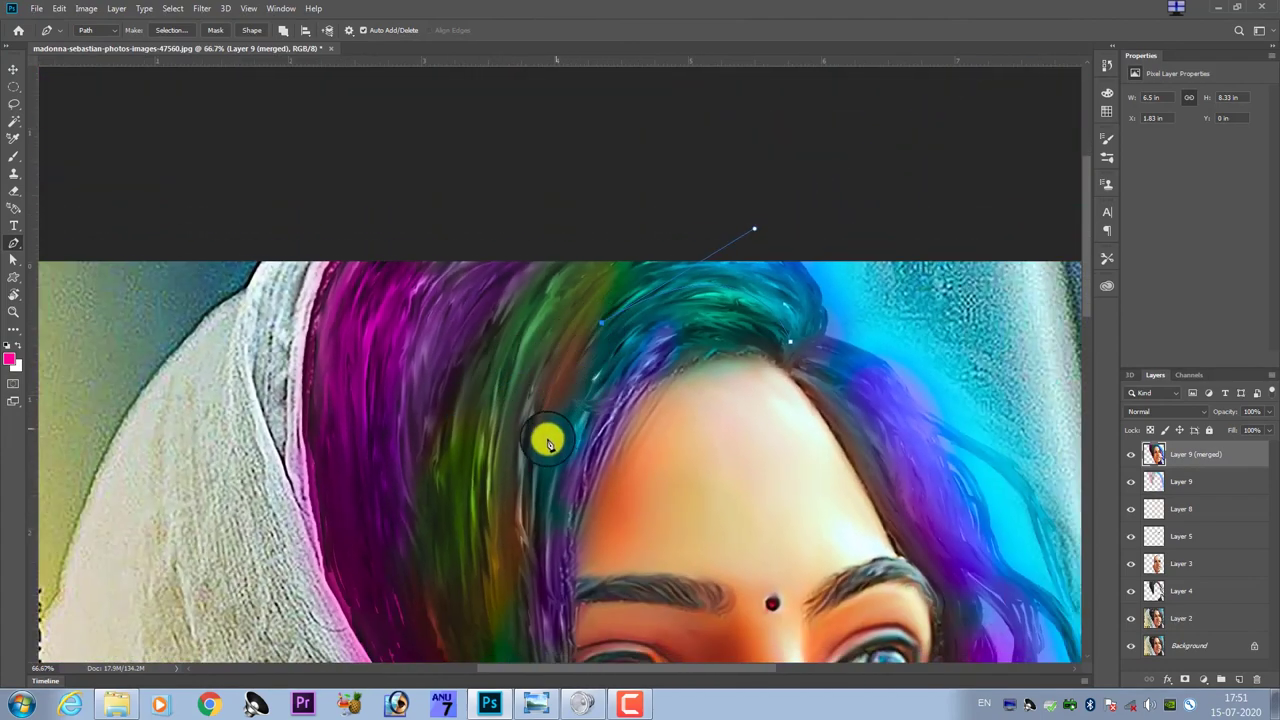
pyautogui.moveTo(526, 500)
pyautogui.mouseDown()
pyautogui.moveTo(528, 628)
pyautogui.moveTo(506, 343)
pyautogui.mouseUp()
pyautogui.click(510, 359)
pyautogui.click(515, 417)
pyautogui.click(521, 475)
pyautogui.moveTo(523, 480)
pyautogui.mouseDown()
pyautogui.moveTo(513, 422)
pyautogui.moveTo(478, 495)
pyautogui.mouseUp()
# - Extend the path with a curve over the crown and down beside the cheek
pyautogui.scroll(-1, 513, 422)
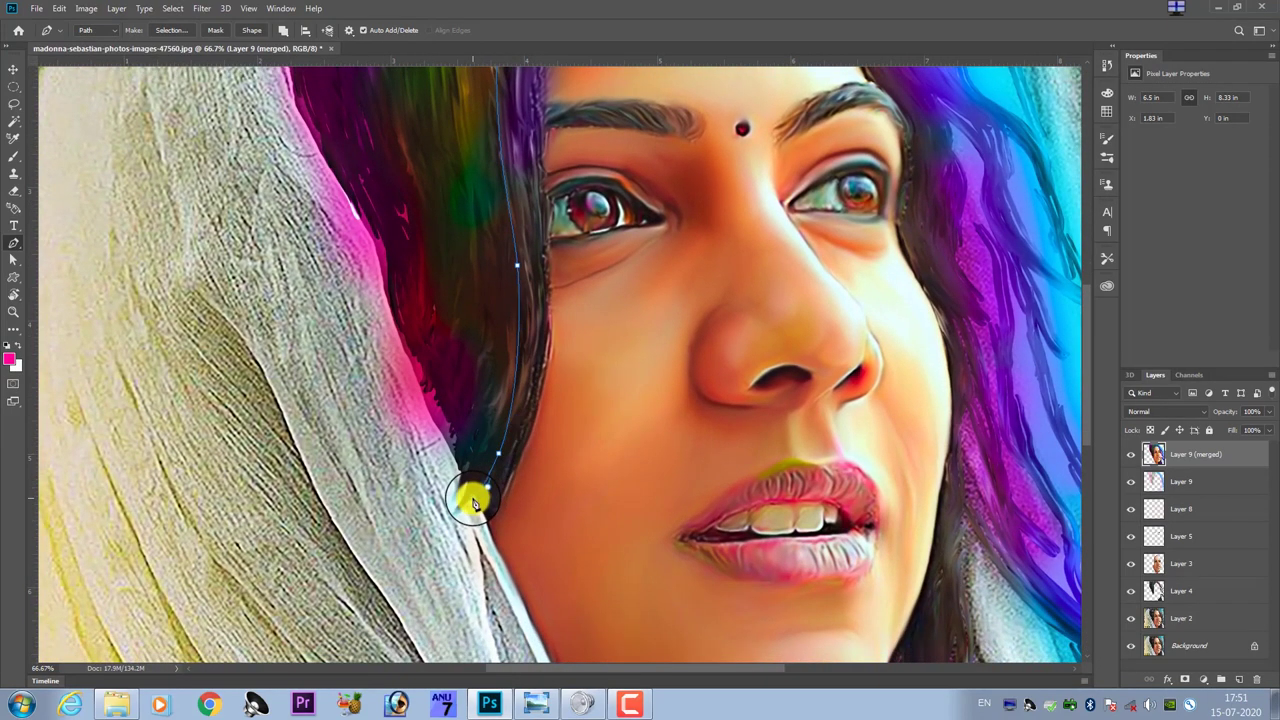
pyautogui.moveTo(526, 371)
pyautogui.mouseDown()
pyautogui.moveTo(529, 457)
pyautogui.moveTo(517, 463)
pyautogui.moveTo(537, 260)
pyautogui.mouseUp()
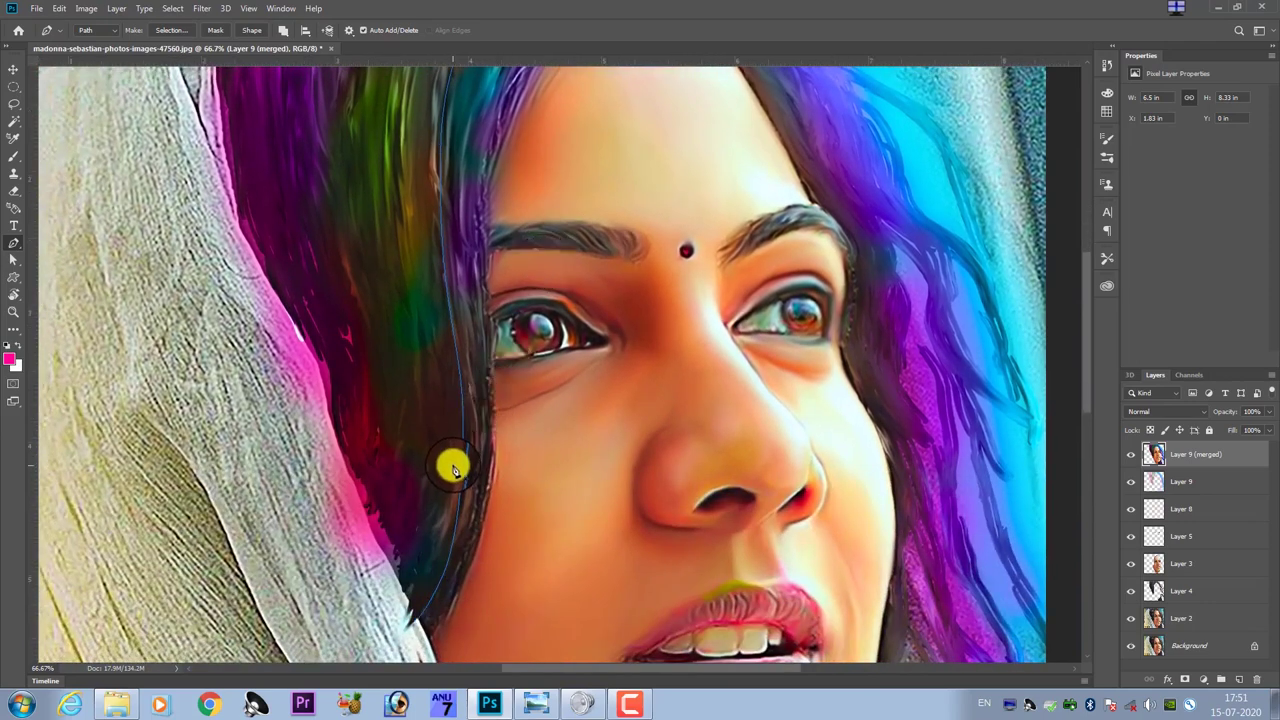
pyautogui.moveTo(462, 451); pyautogui.dragTo(437, 506)
pyautogui.moveTo(612, 182)
pyautogui.mouseDown()
pyautogui.moveTo(614, 300)
pyautogui.moveTo(574, 314)
pyautogui.mouseUp()
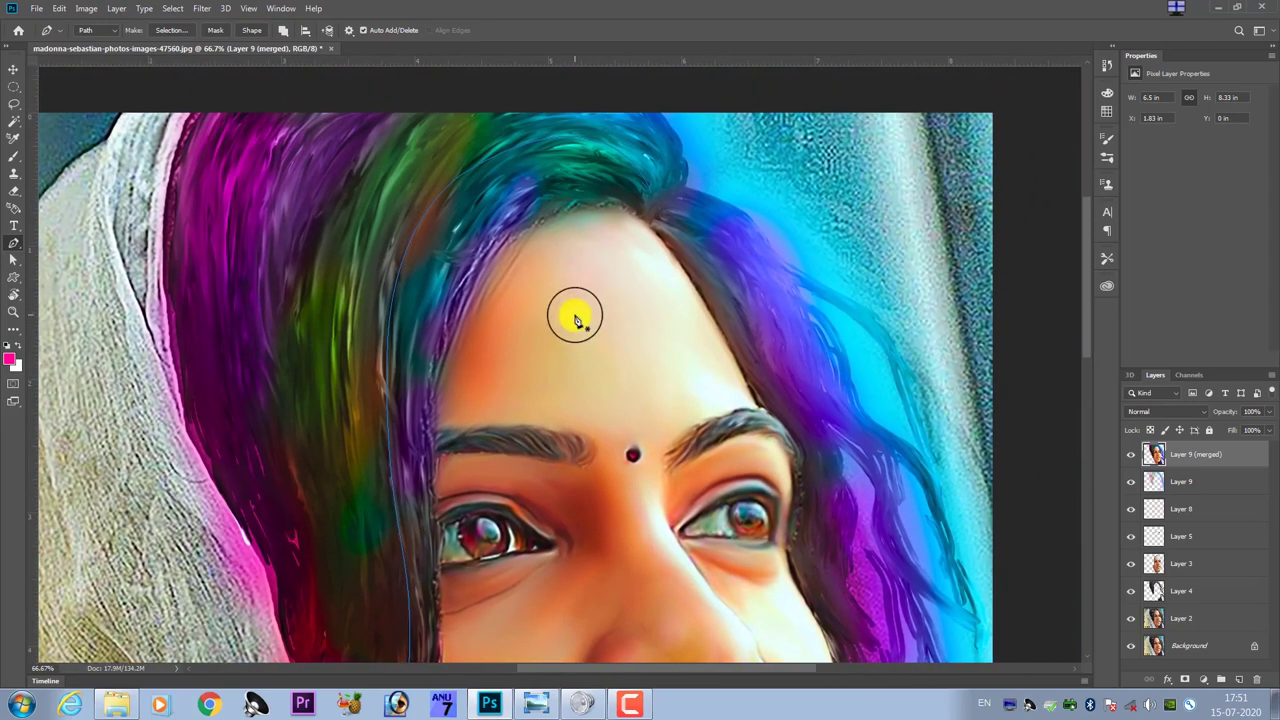
pyautogui.moveTo(581, 176); pyautogui.dragTo(532, 344)
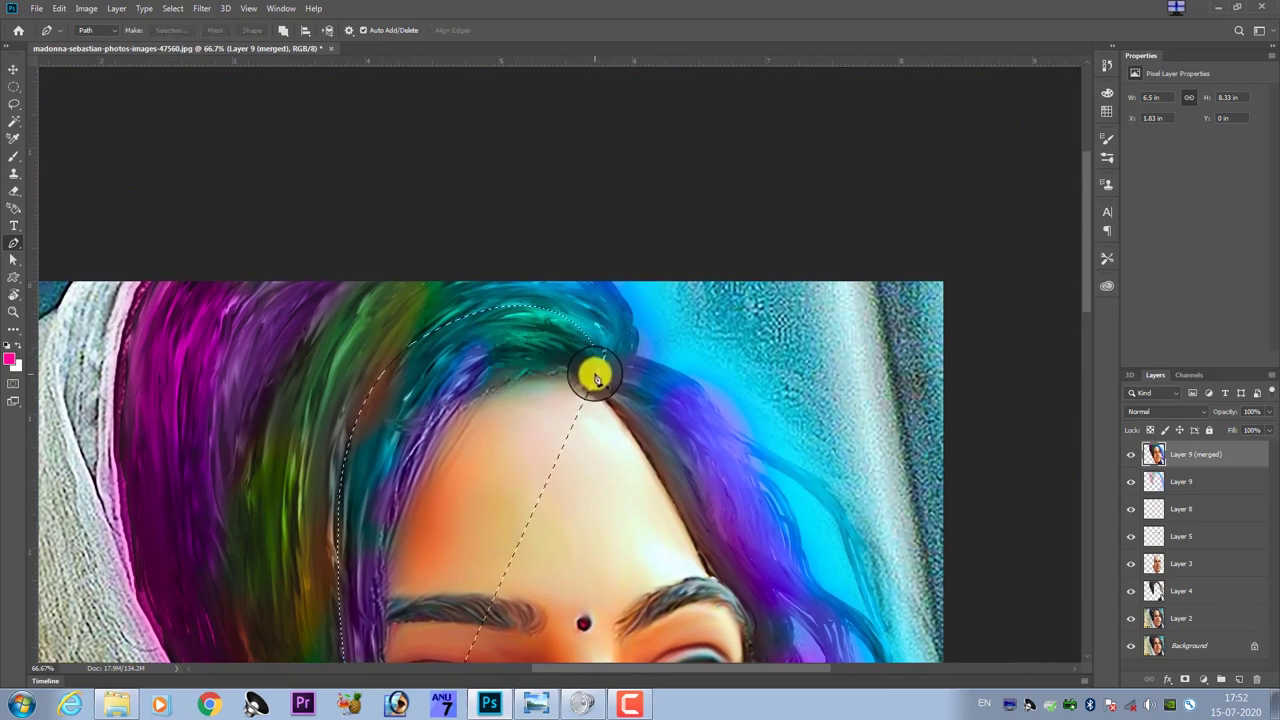
pyautogui.click(591, 381)
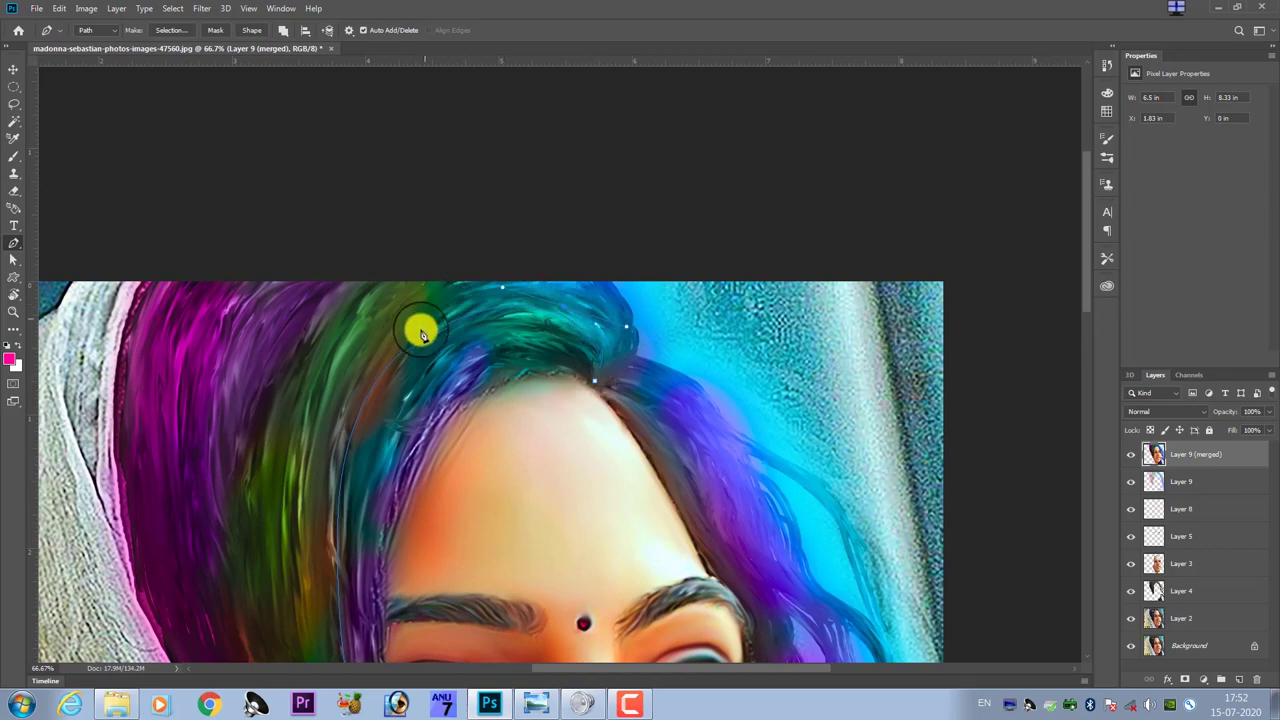
pyautogui.click(373, 321)
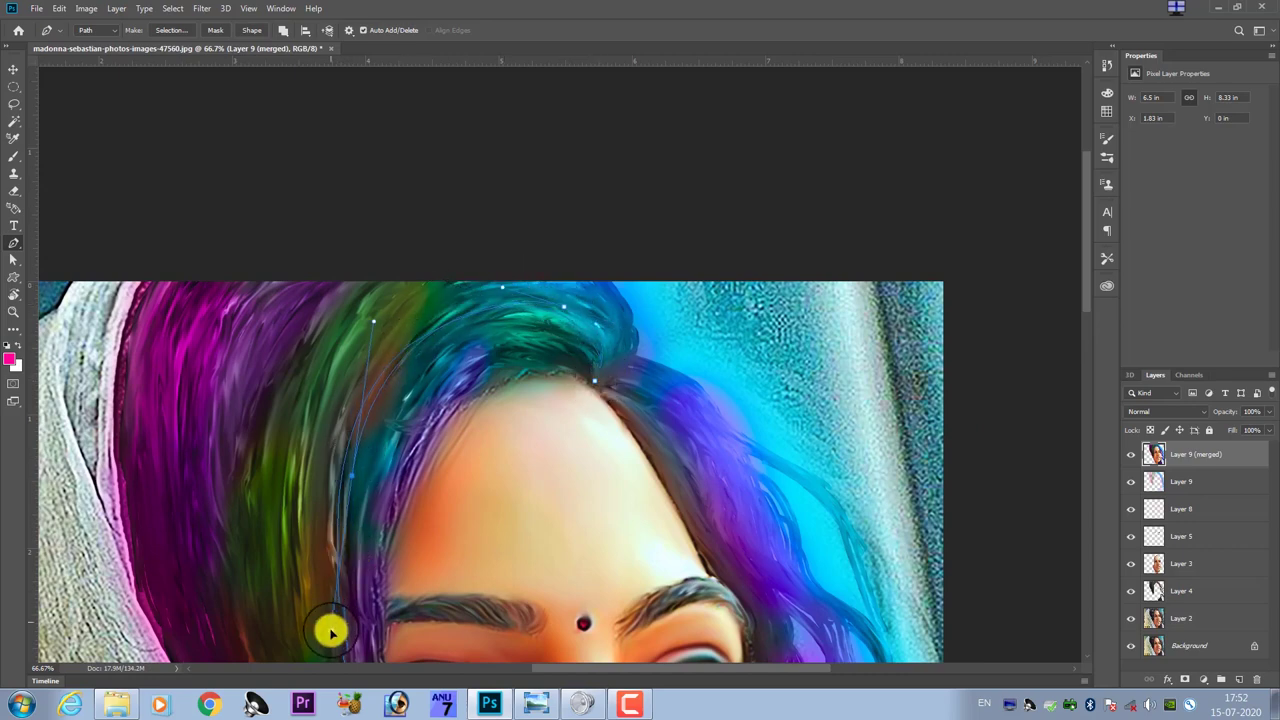
pyautogui.moveTo(334, 534); pyautogui.dragTo(314, 354)
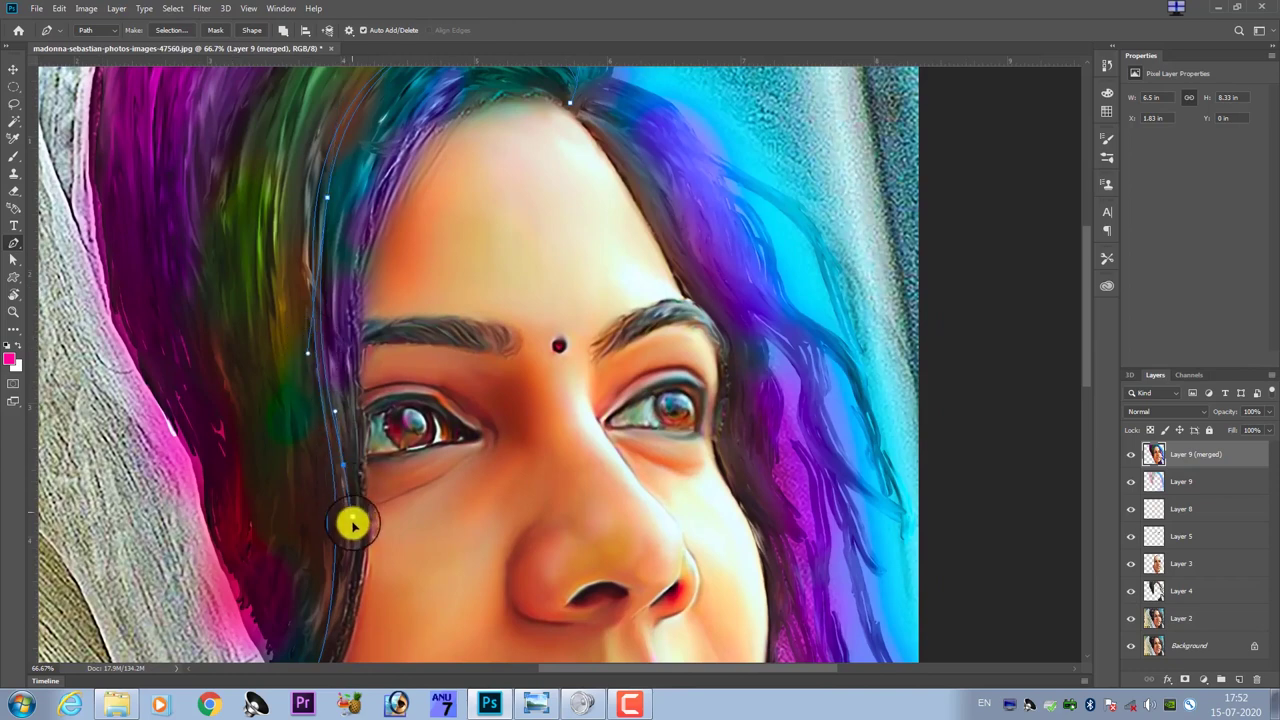
pyautogui.scroll(-3, 352, 500)
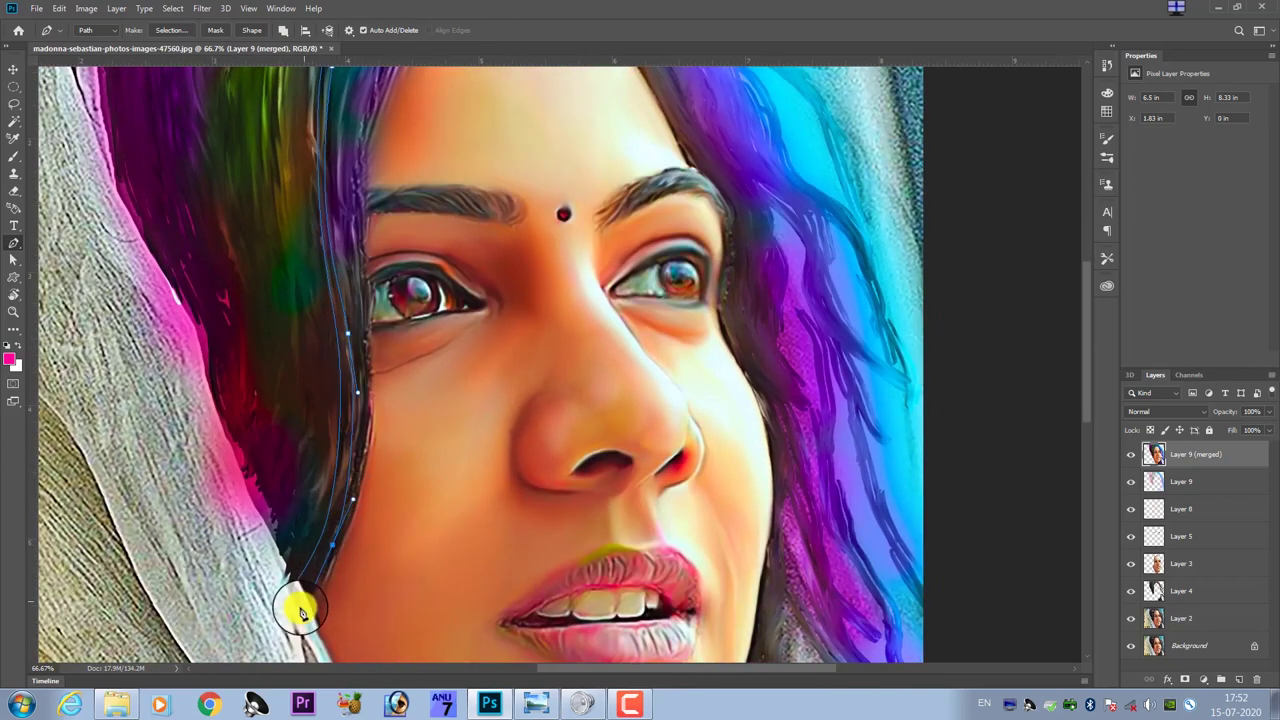
pyautogui.click(292, 618)
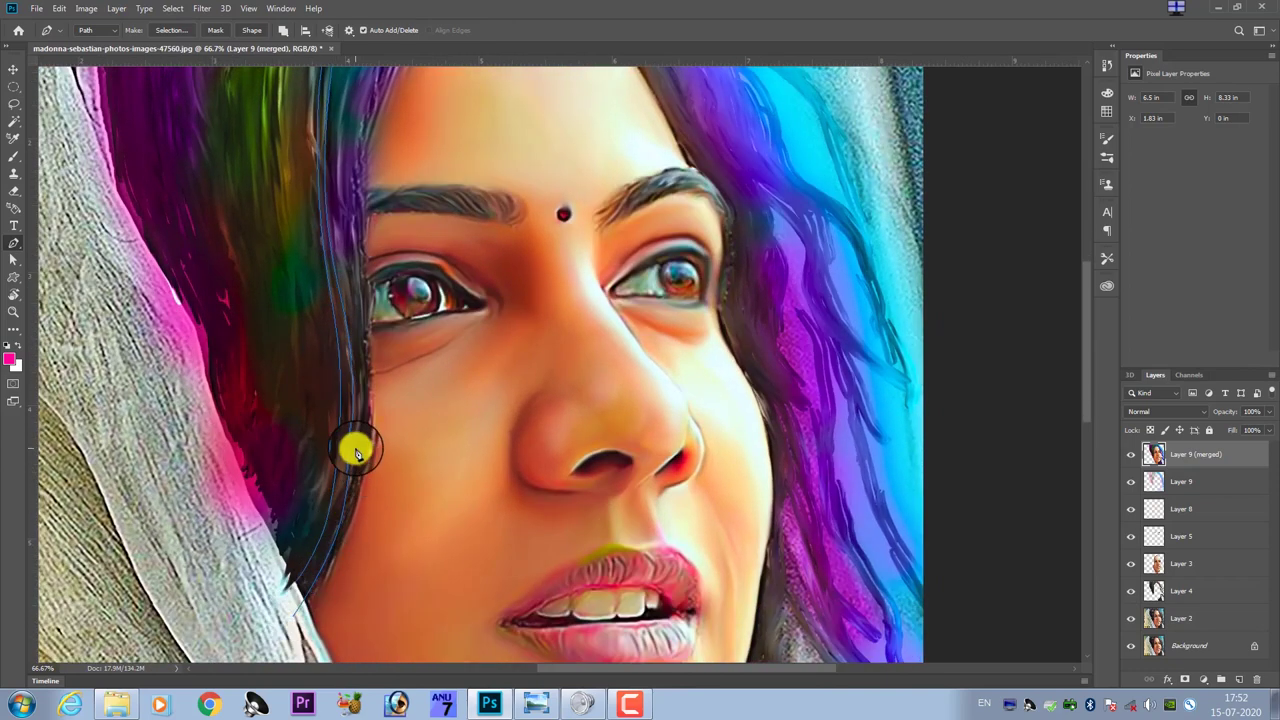
pyautogui.moveTo(531, 271); pyautogui.dragTo(474, 362)
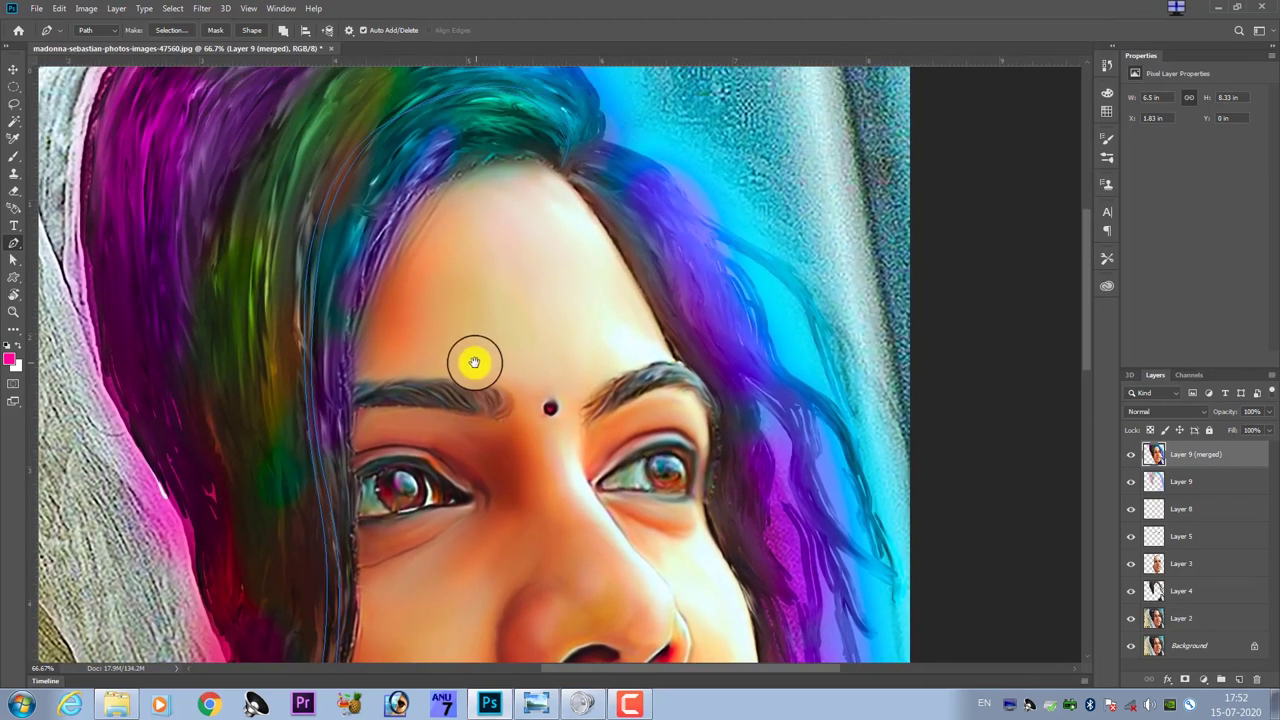
# - Select the traced hair path with Path Selection and frame it in close-up
pyautogui.press('b')
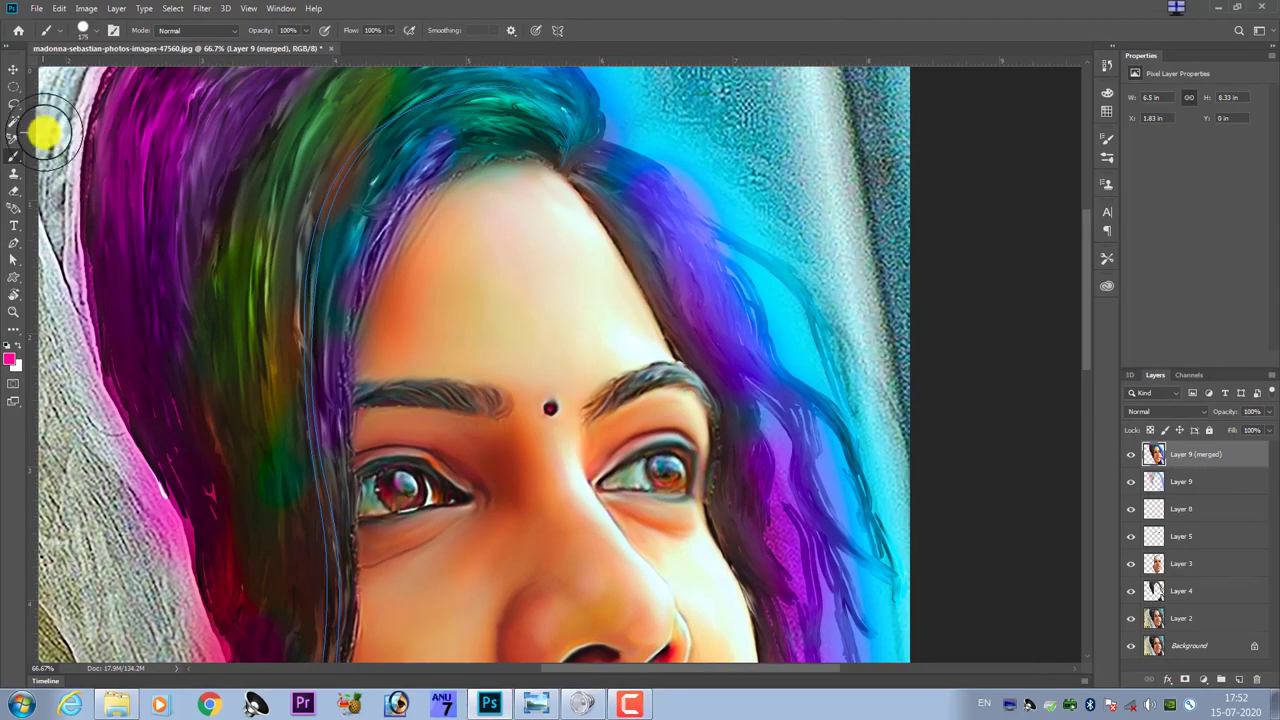
pyautogui.press('a')
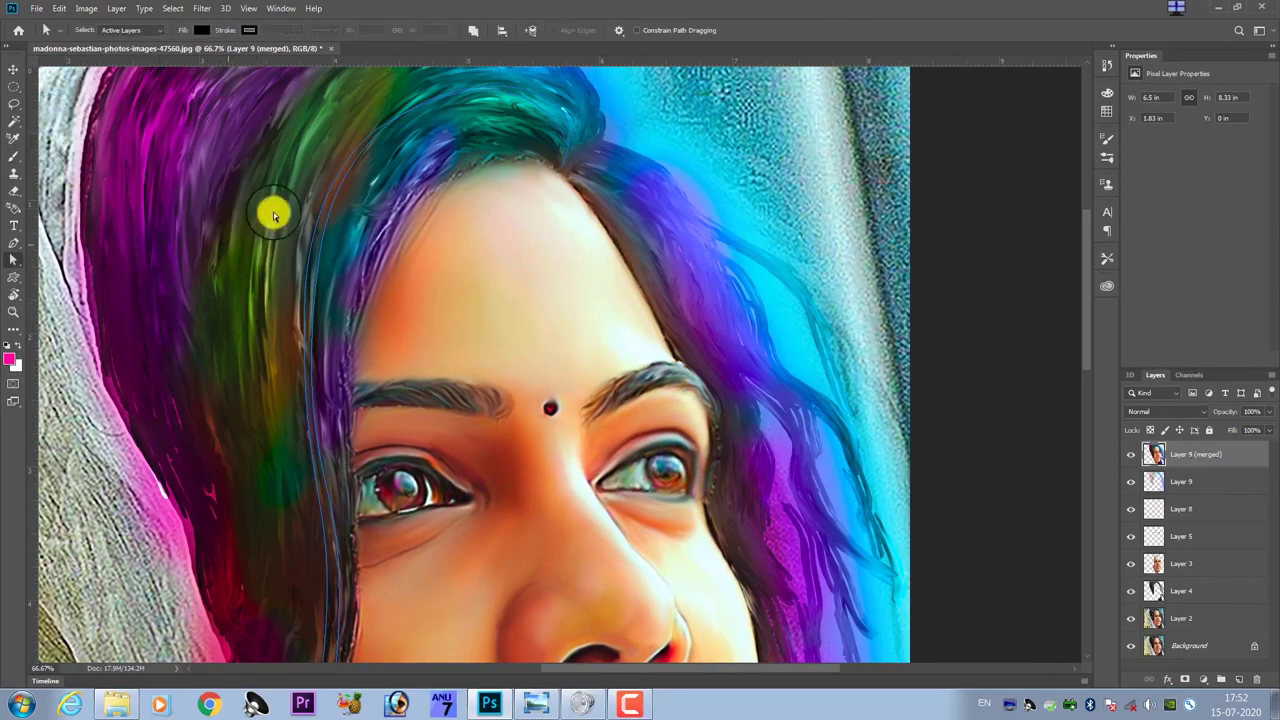
pyautogui.moveTo(271, 211); pyautogui.dragTo(355, 272)
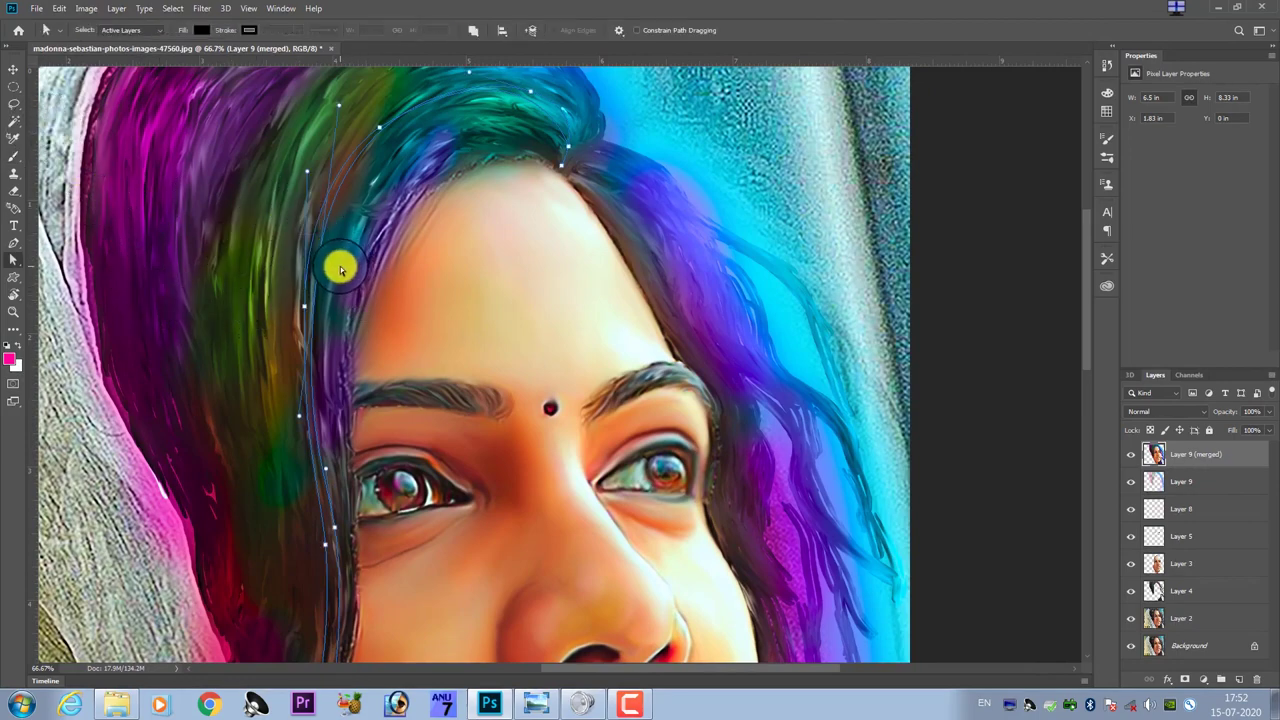
pyautogui.scroll(2, 340, 268)
pyautogui.scroll(1, 266, 240)
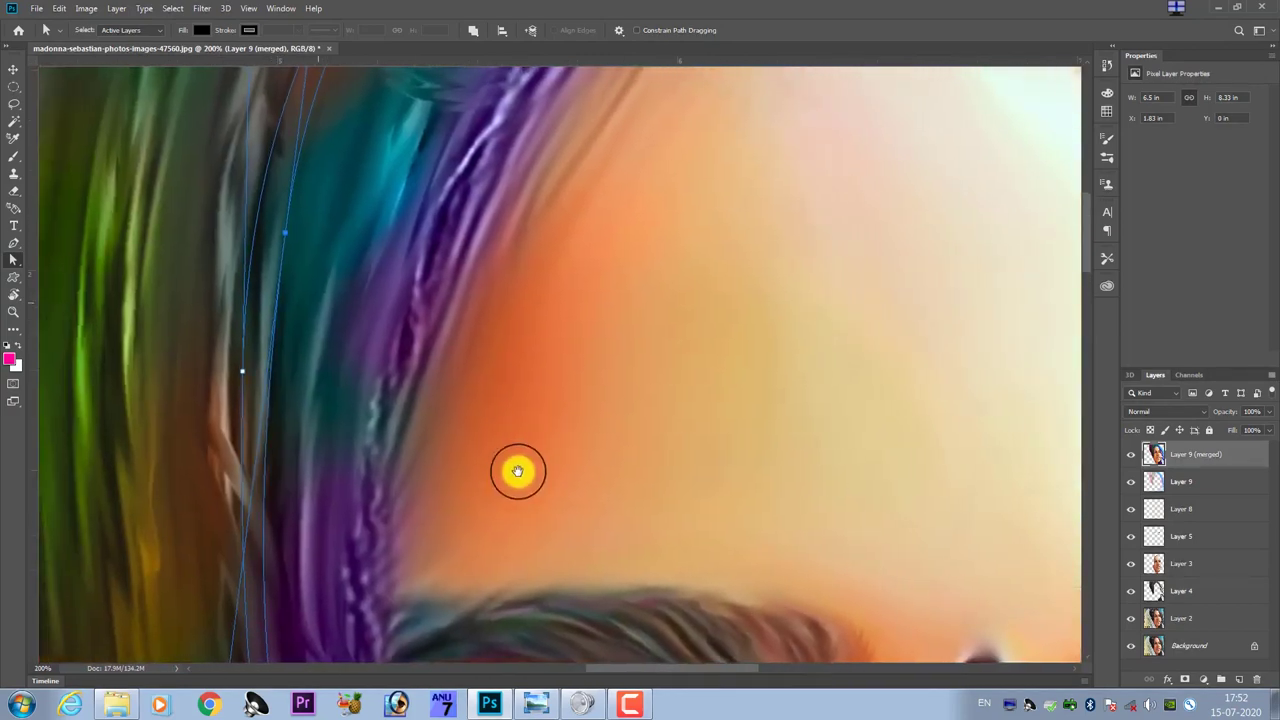
pyautogui.moveTo(517, 471); pyautogui.dragTo(532, 525)
pyautogui.rightClick(304, 290)
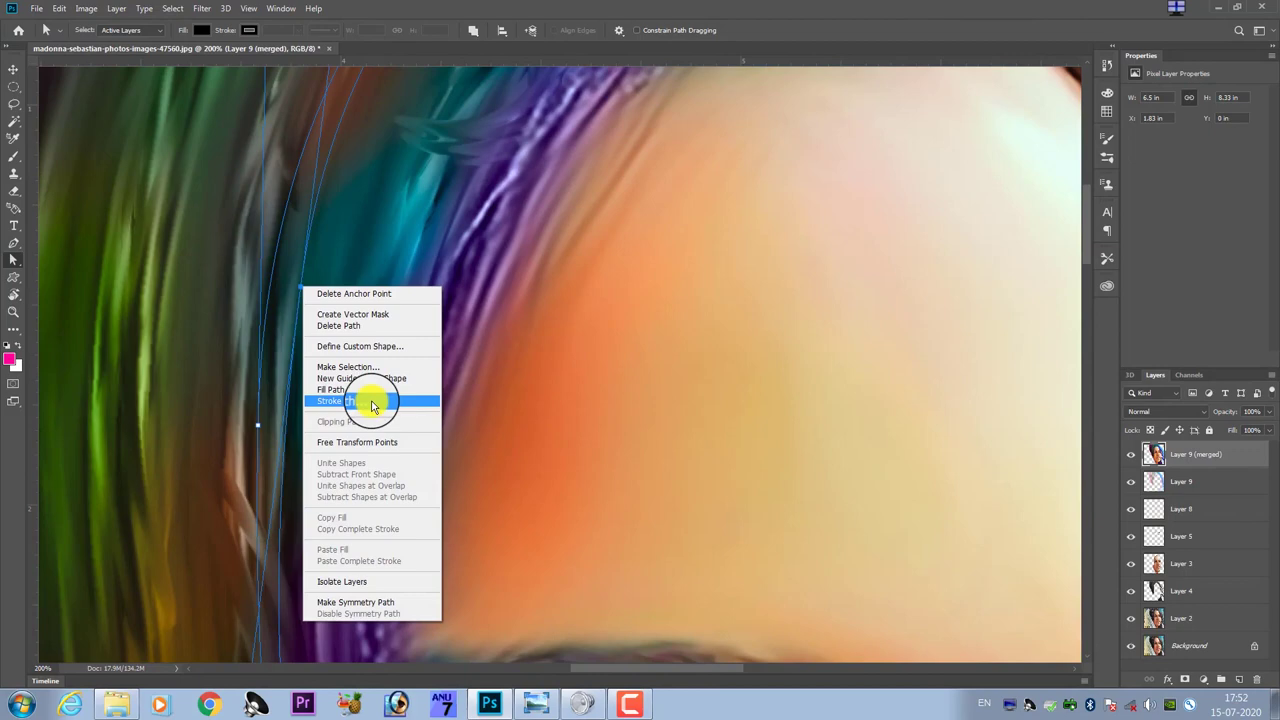
pyautogui.click(371, 402)
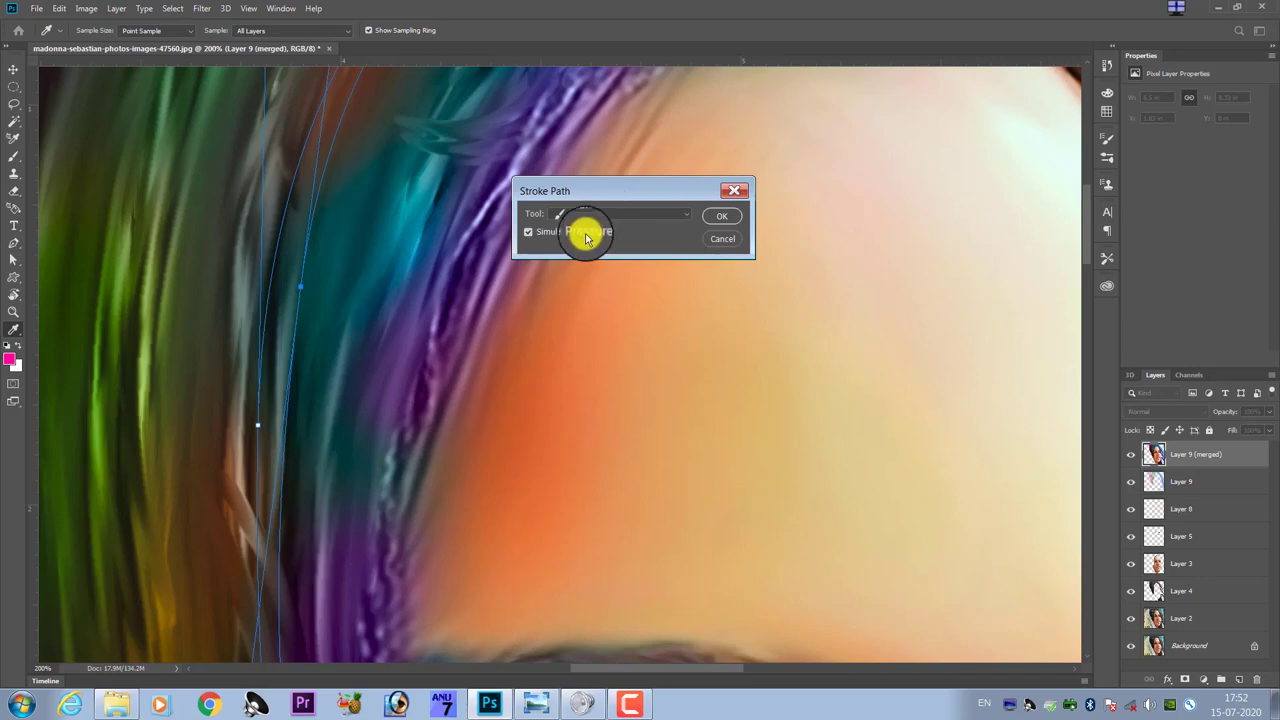
# - Cancel the stroke, enable pen-pressure Size Jitter in Shape Dynamics, and reselect the hair path
pyautogui.click(715, 241)
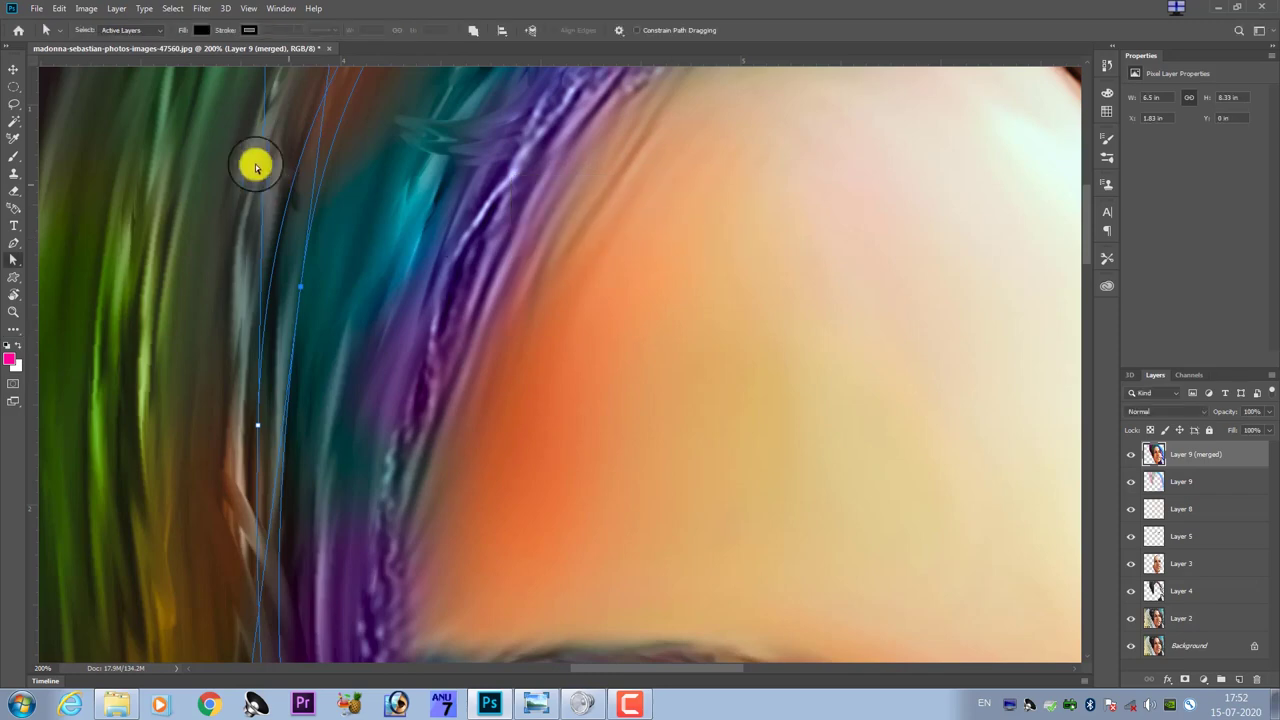
pyautogui.press('b')
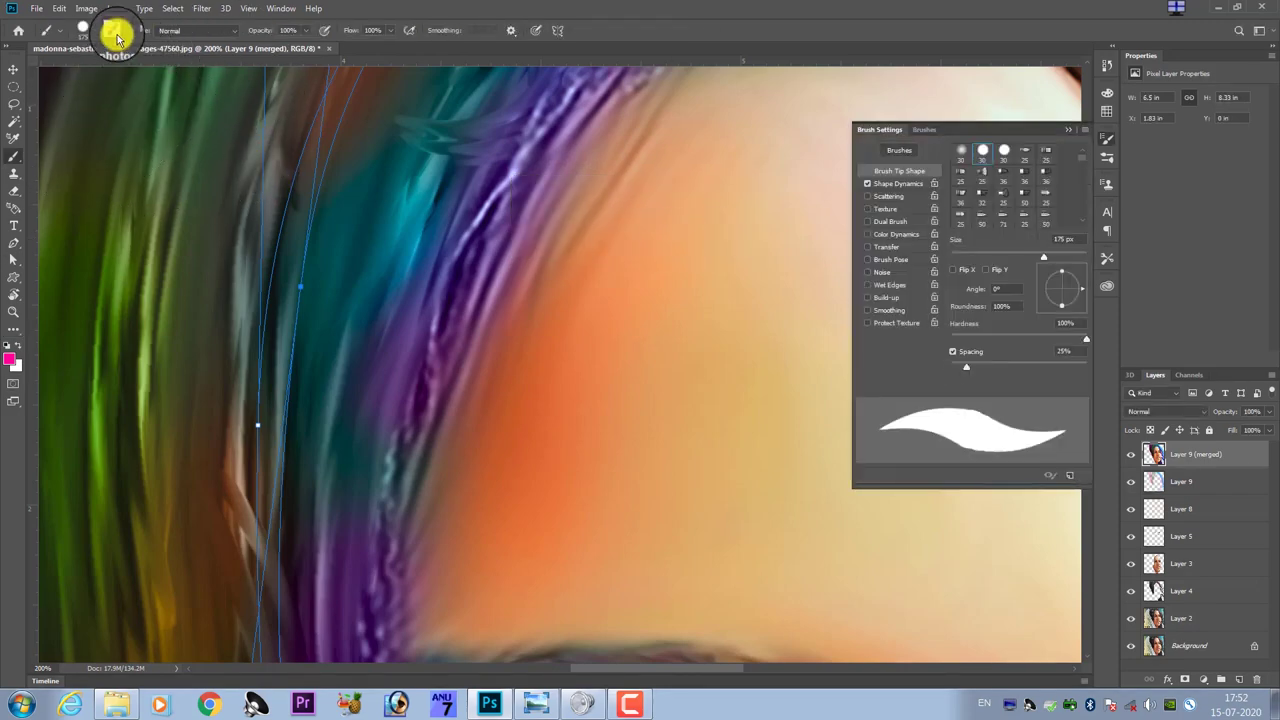
pyautogui.click(899, 183)
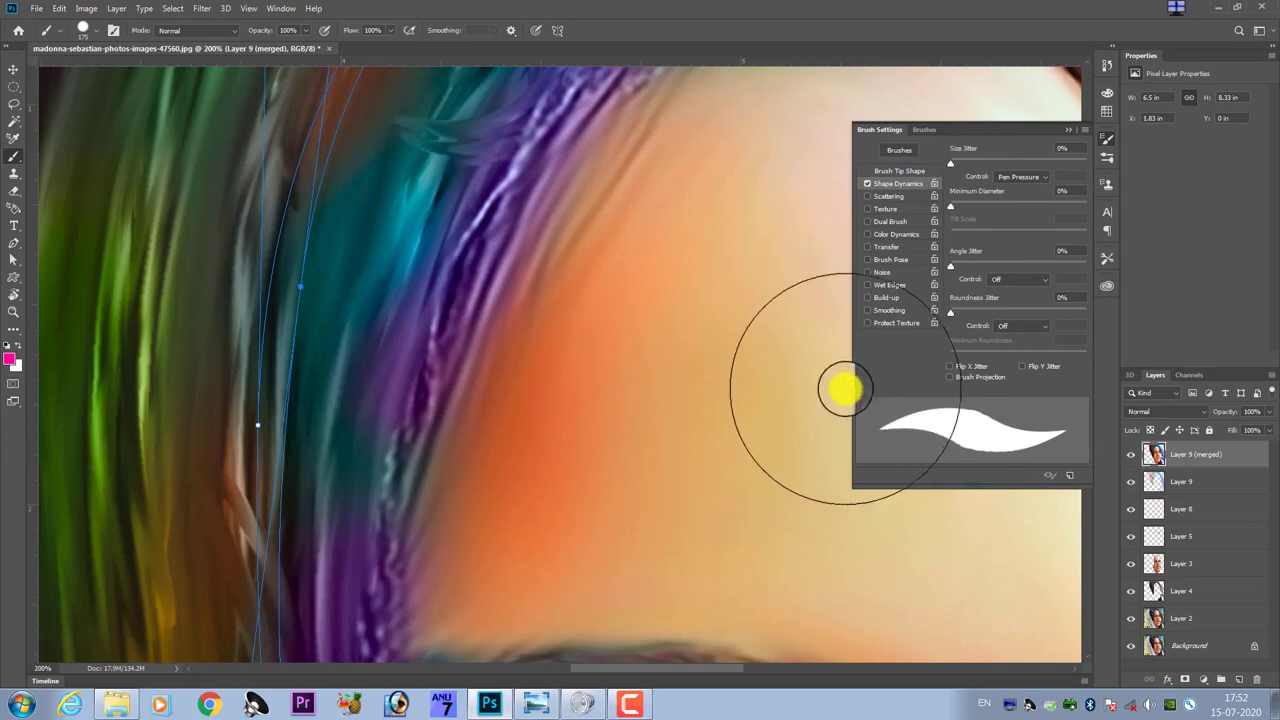
pyautogui.click(1074, 130)
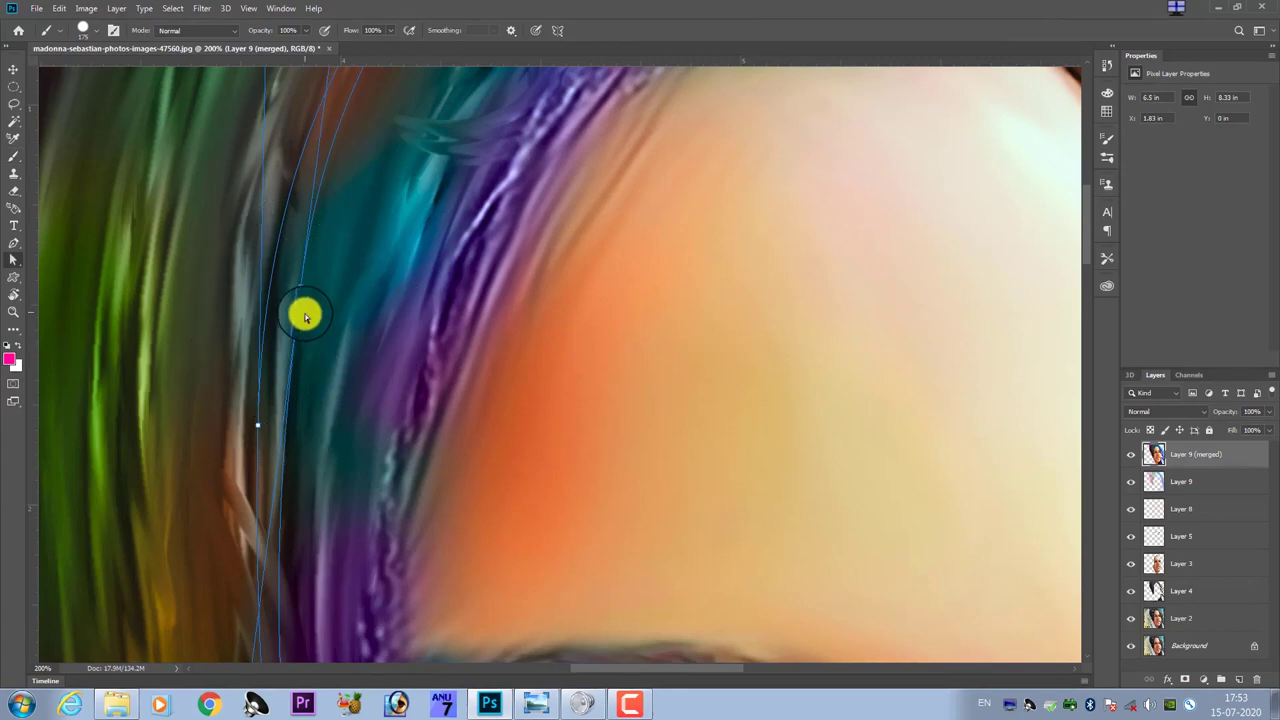
pyautogui.press('a')
pyautogui.moveTo(168, 208); pyautogui.dragTo(432, 518)
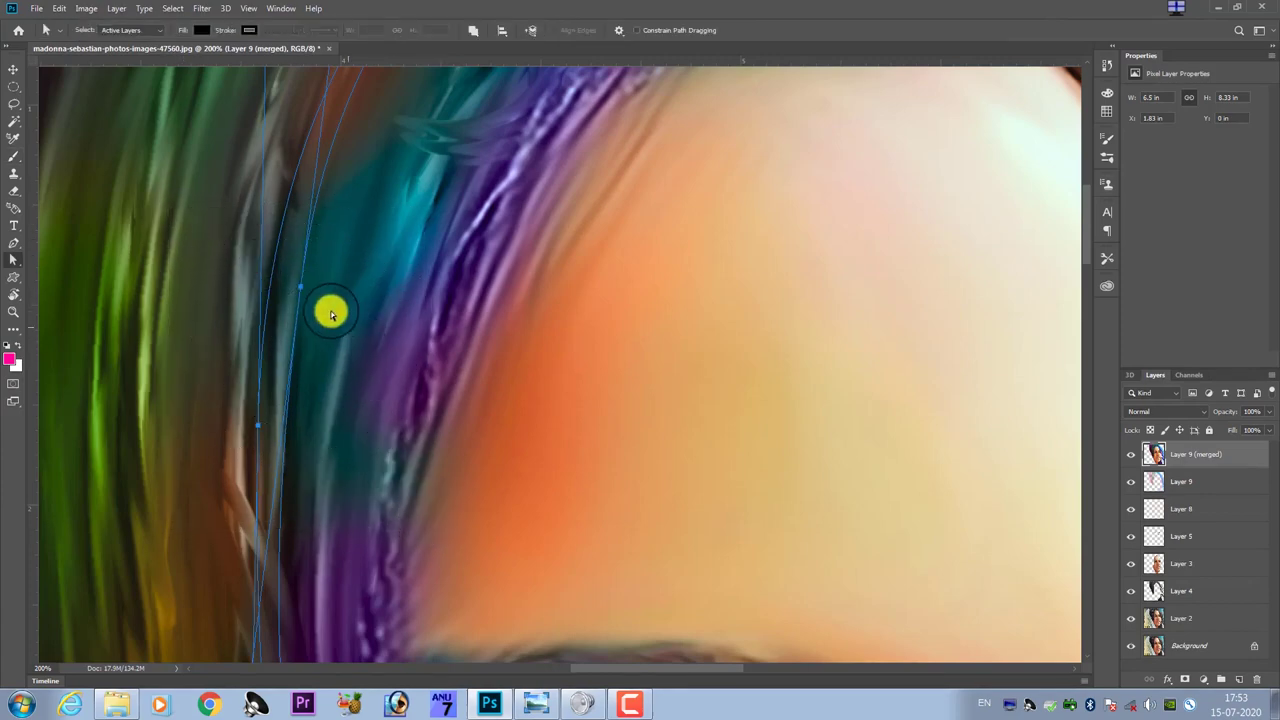
pyautogui.rightClick(300, 284)
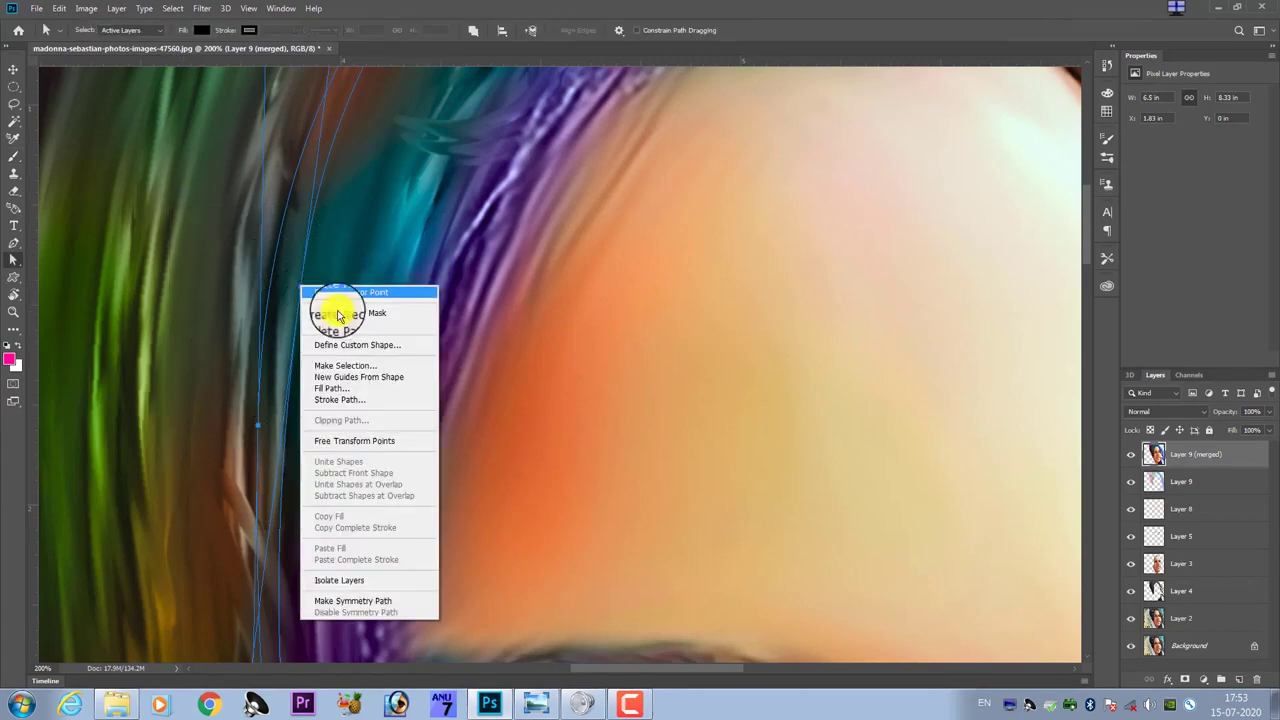
pyautogui.click(337, 401)
pyautogui.click(729, 216)
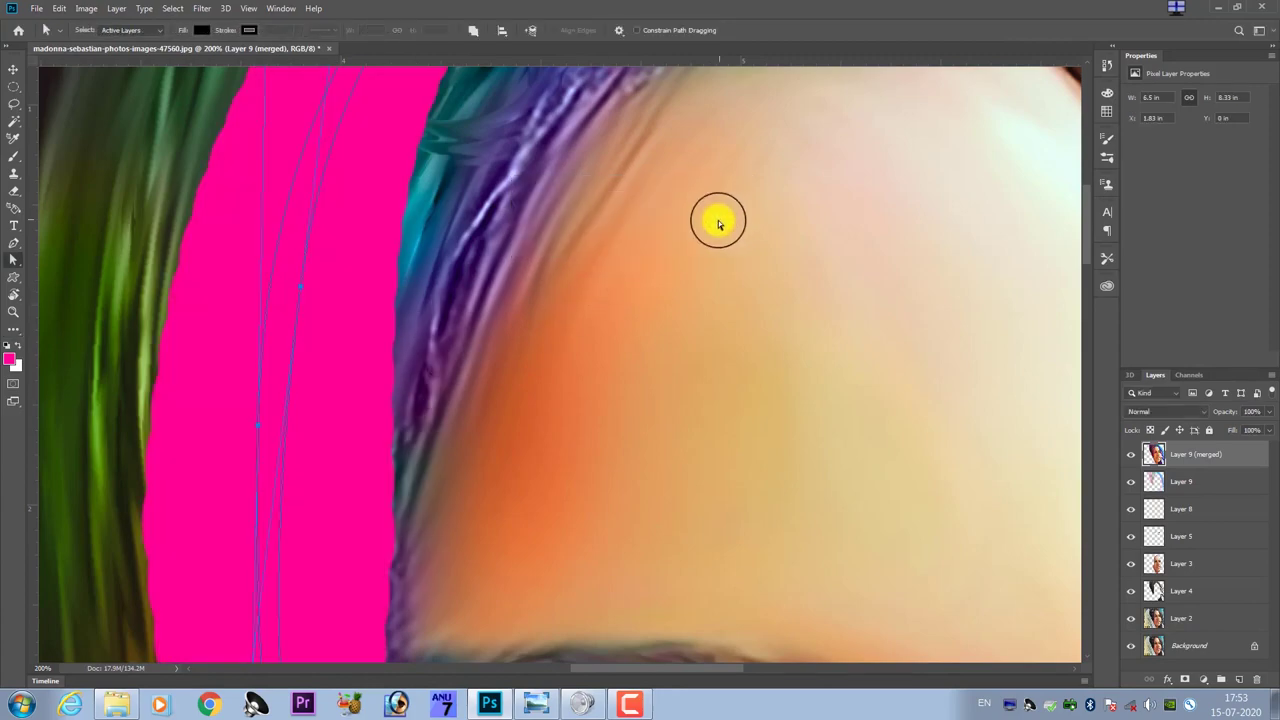
pyautogui.scroll(-2, 652, 210)
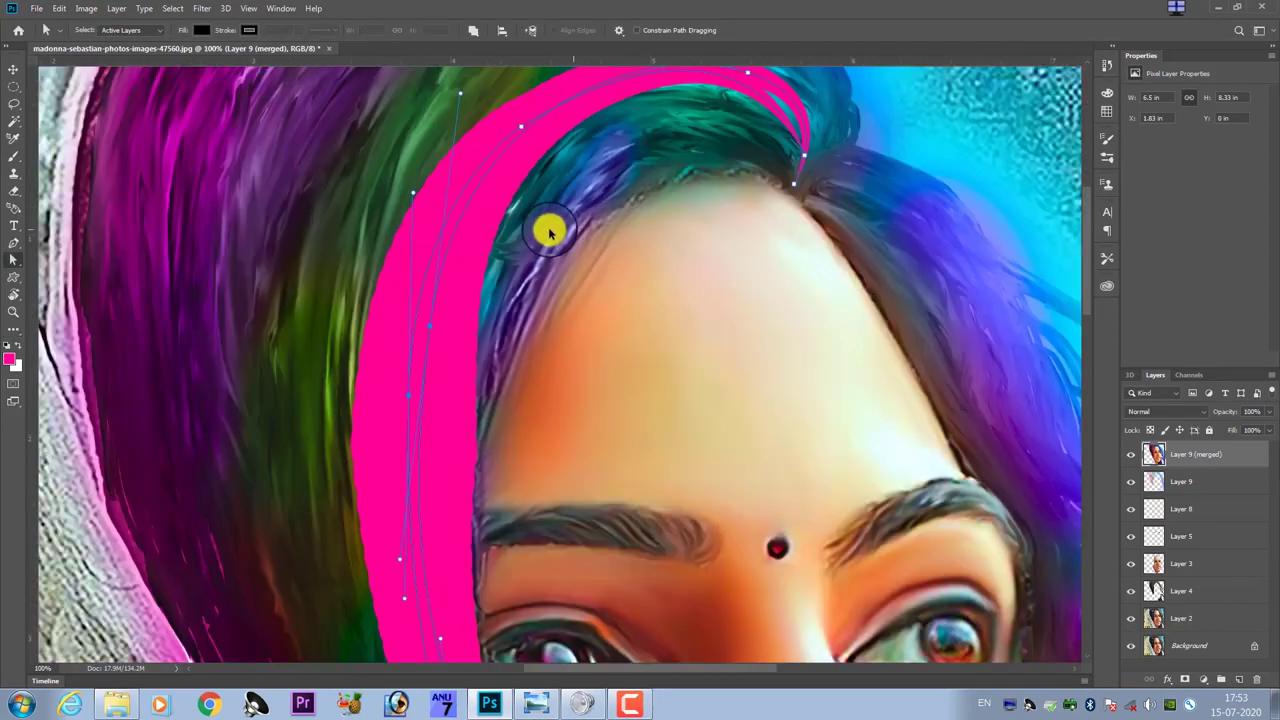
pyautogui.scroll(-1, 543, 229)
pyautogui.scroll(-1, 494, 263)
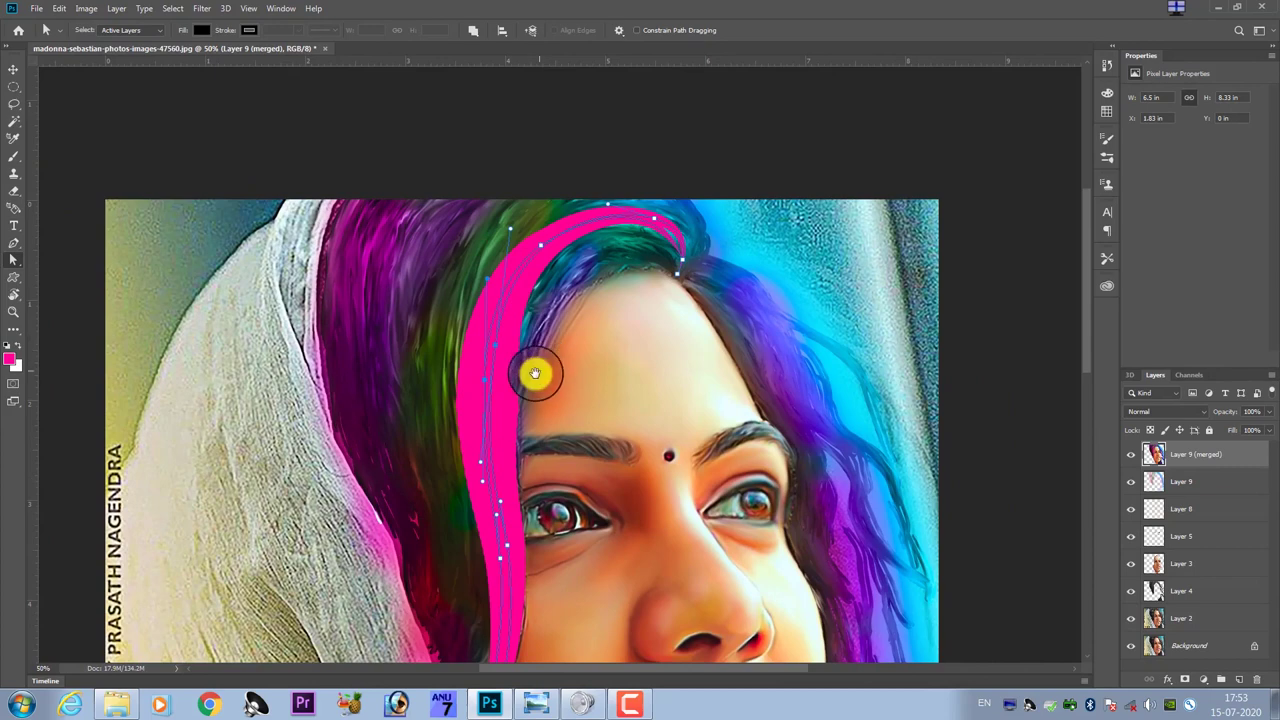
pyautogui.moveTo(534, 371); pyautogui.dragTo(543, 237)
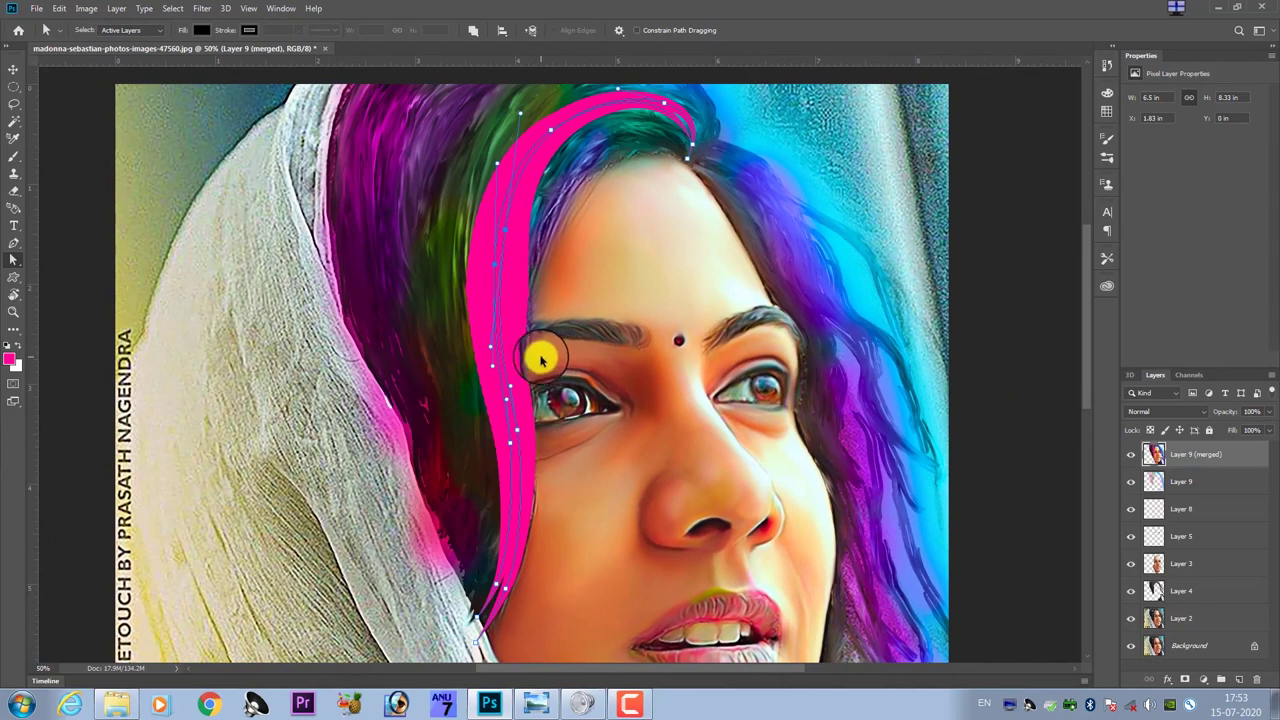
pyautogui.hotkey('ctrl', 'z')
pyautogui.moveTo(390, 175); pyautogui.dragTo(594, 540)
pyautogui.rightClick(507, 234)
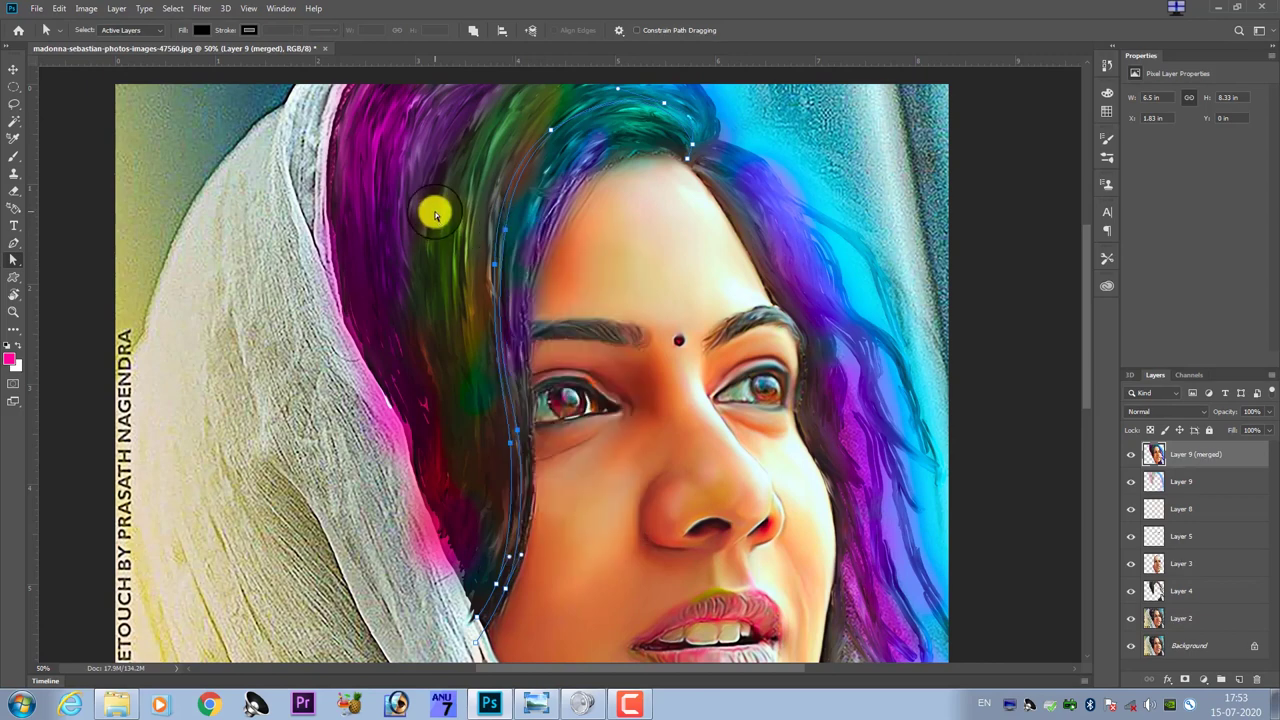
# - Stroke the hair path with a smaller brush and Simulate Pressure for a tapered magenta line
pyautogui.press('b')
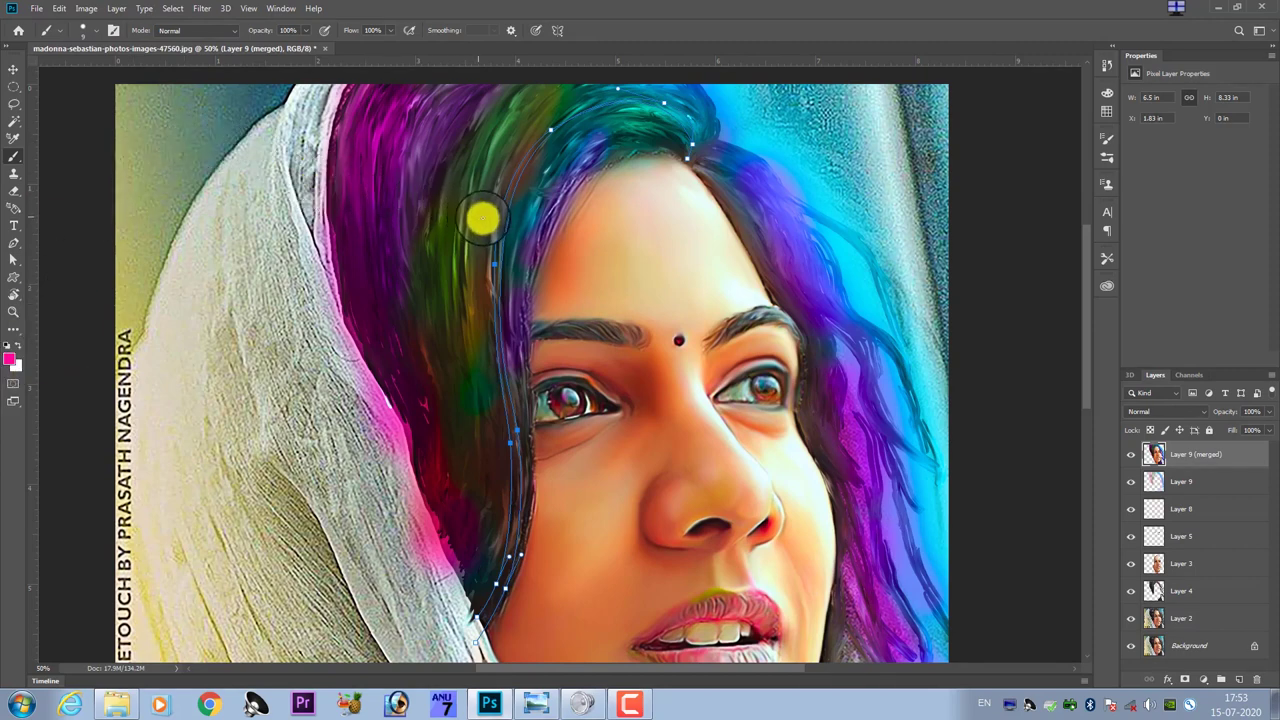
pyautogui.click(22, 266)
pyautogui.moveTo(343, 223); pyautogui.dragTo(648, 455)
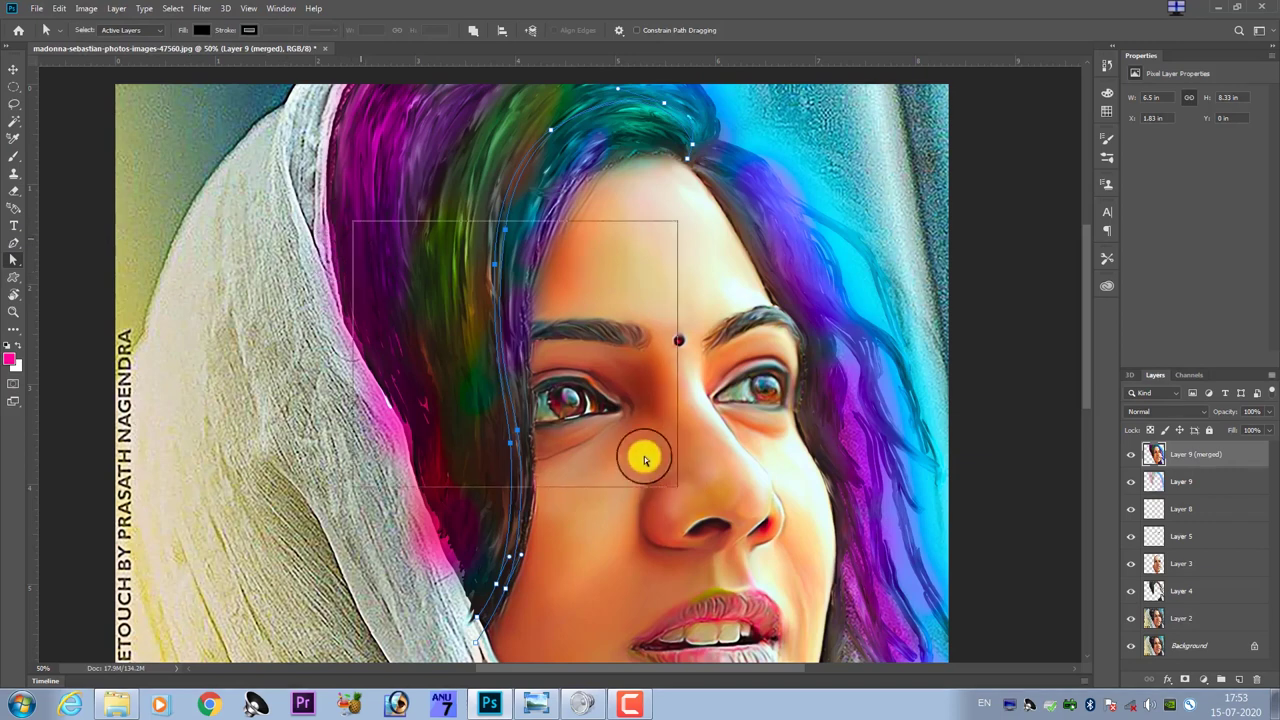
pyautogui.rightClick(510, 233)
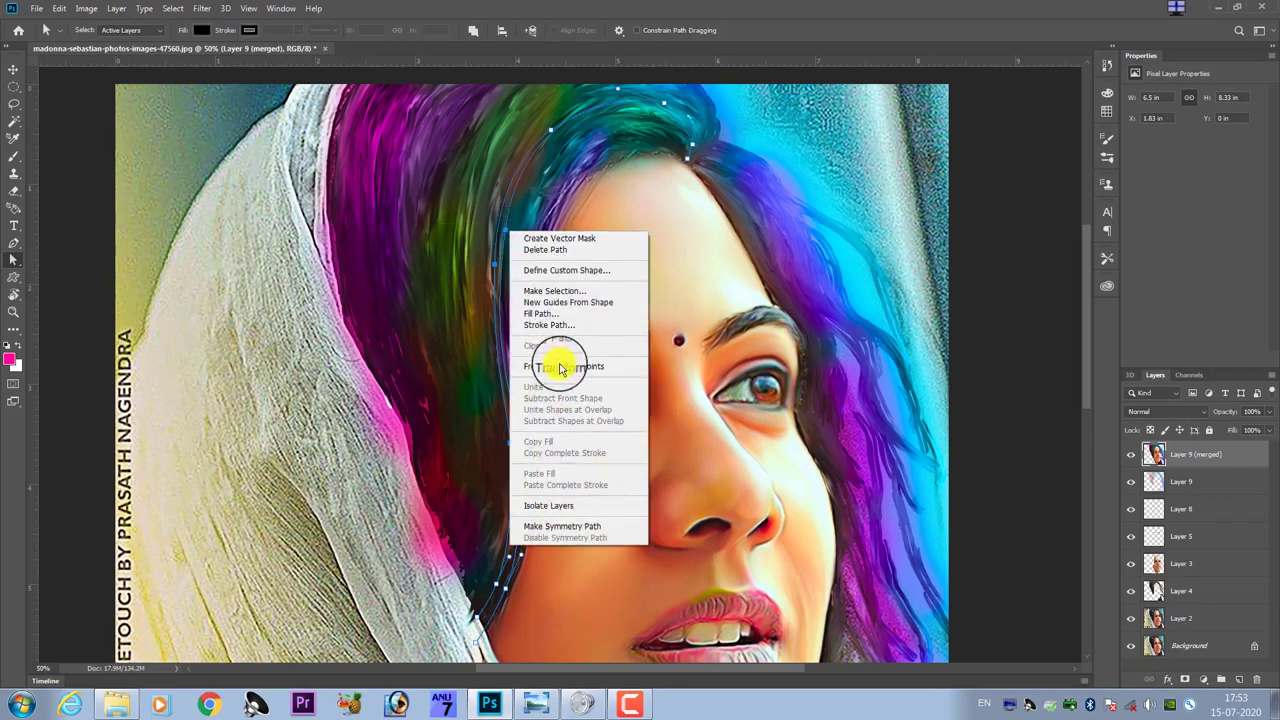
pyautogui.click(577, 325)
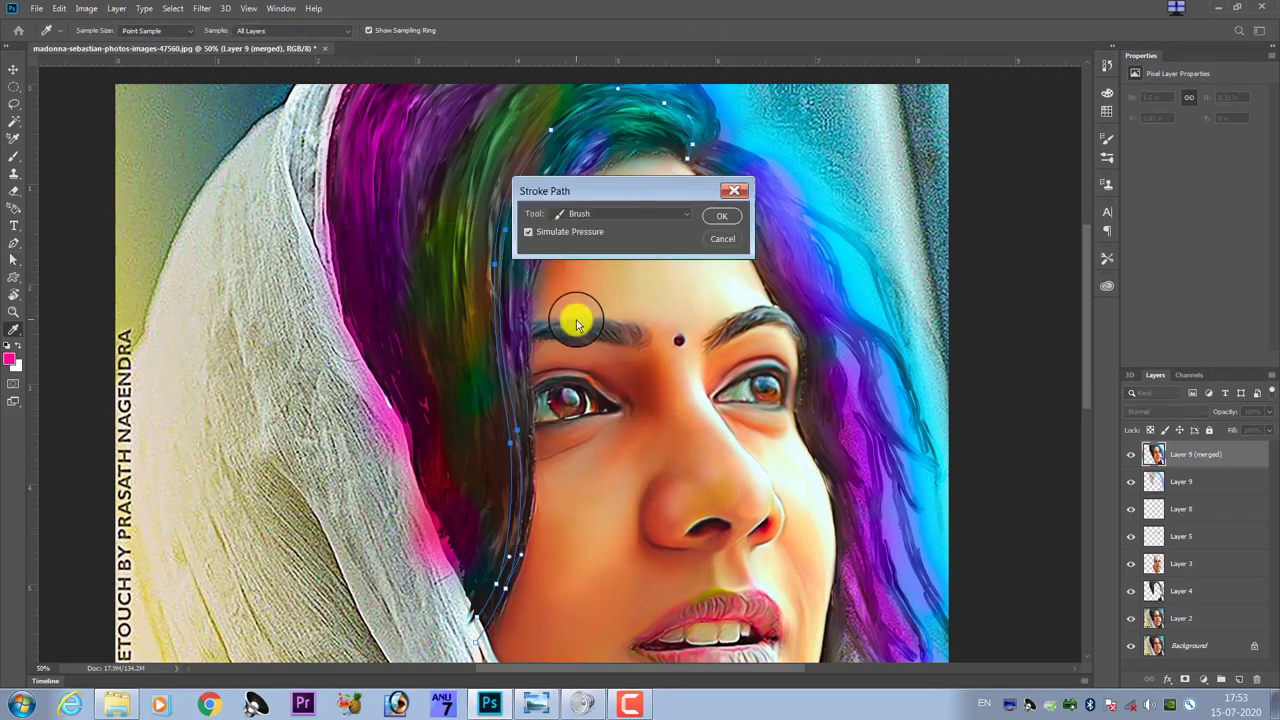
pyautogui.click(727, 217)
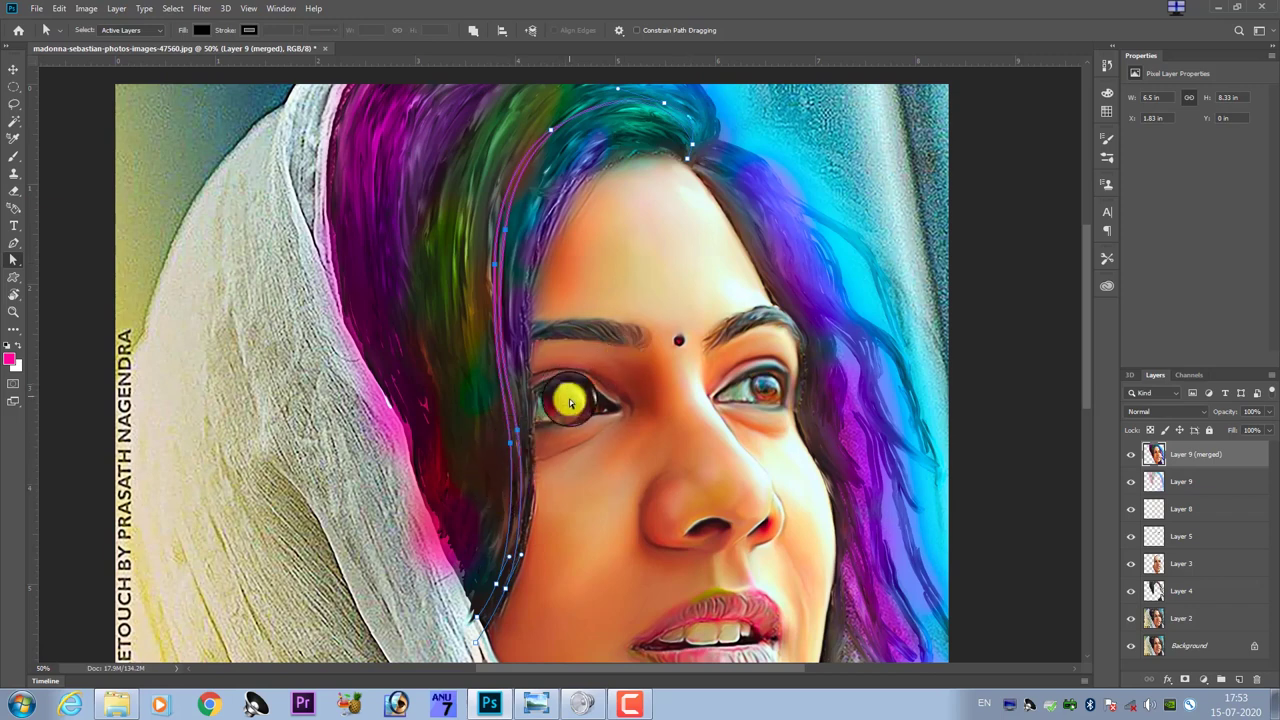
# - Set the foreground colour to yellow in the Color Picker
pyautogui.click(10, 365)
pyautogui.moveTo(832, 271); pyautogui.dragTo(836, 205)
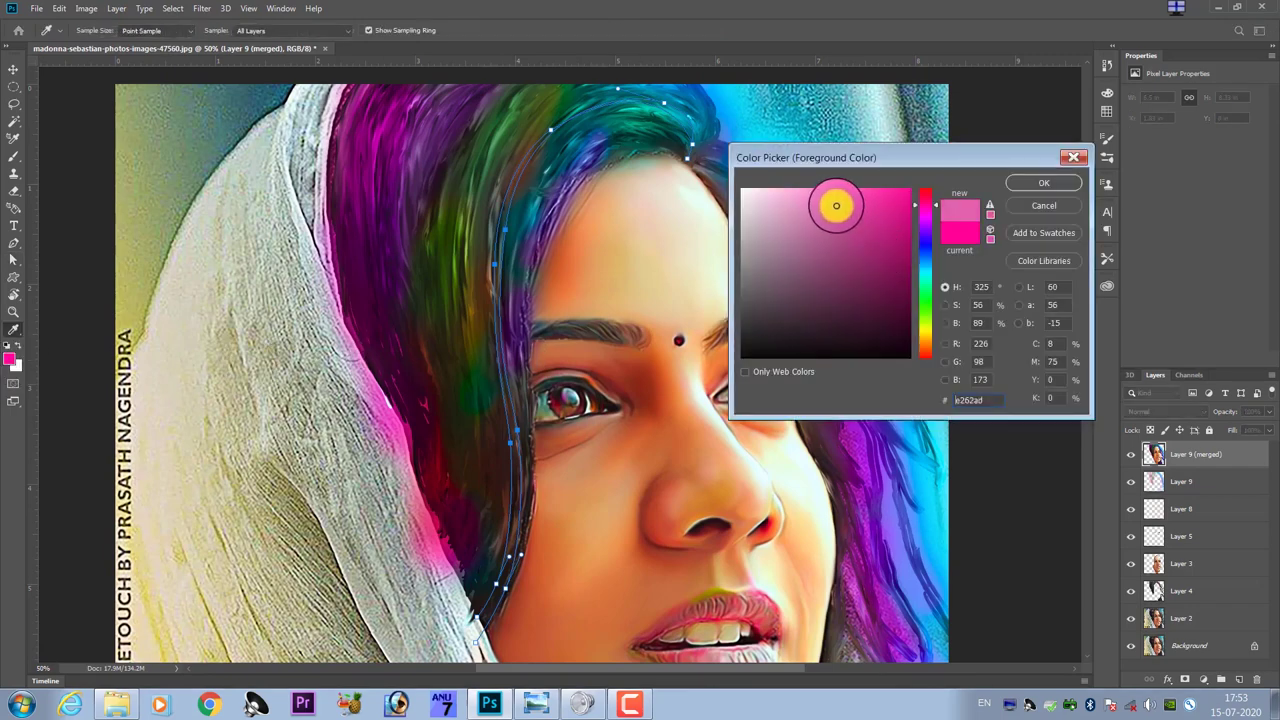
pyautogui.click(922, 330)
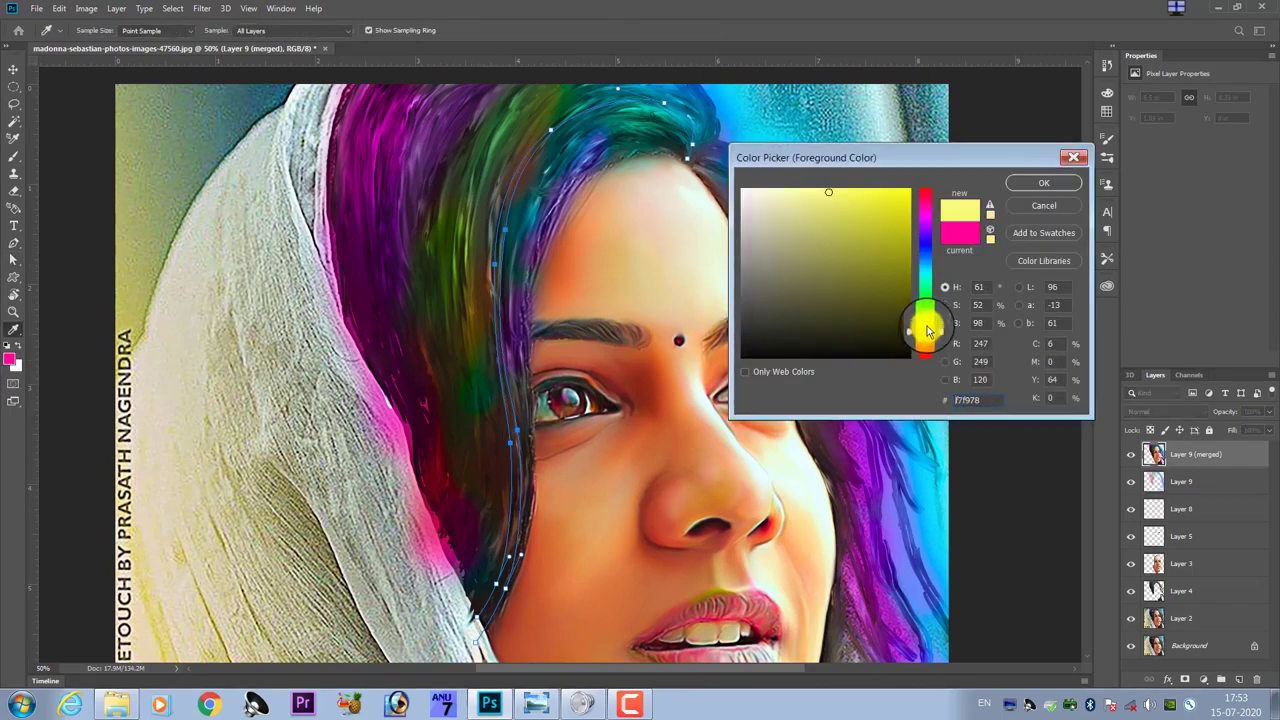
pyautogui.click(1043, 183)
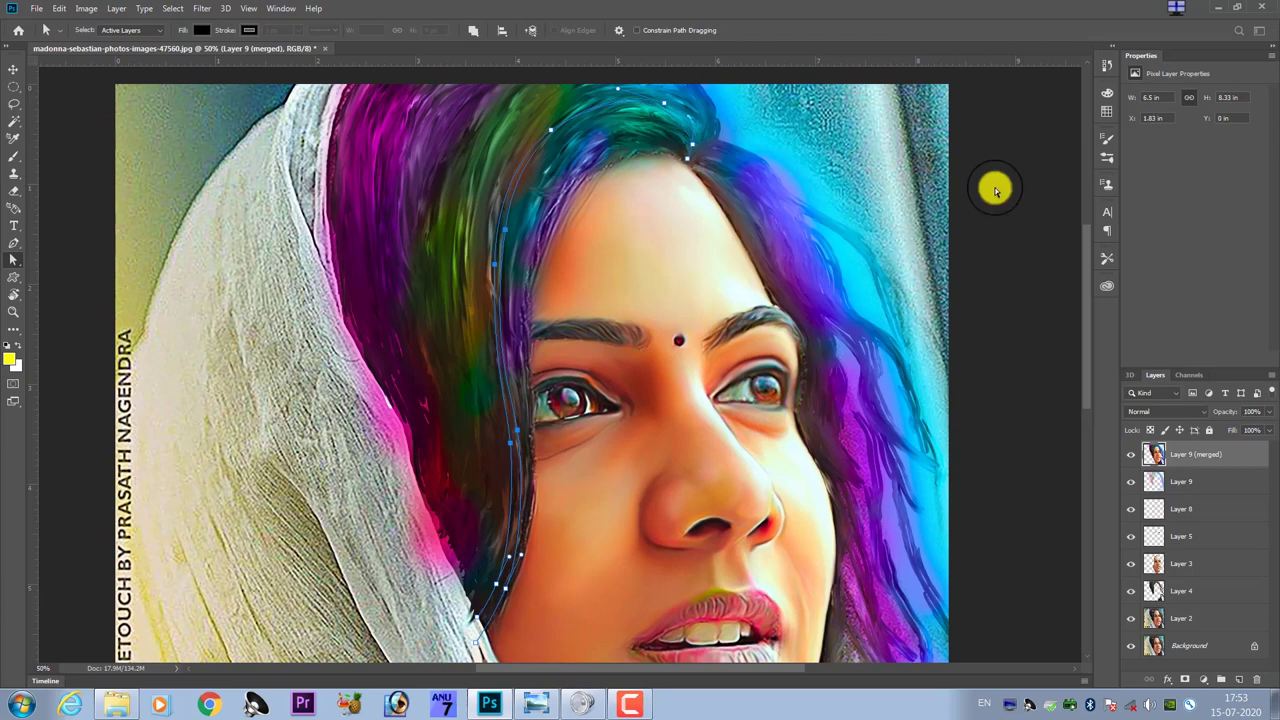
# - Stroke the hair path with the brush in yellow, then delete the path
pyautogui.rightClick(510, 230)
pyautogui.click(547, 344)
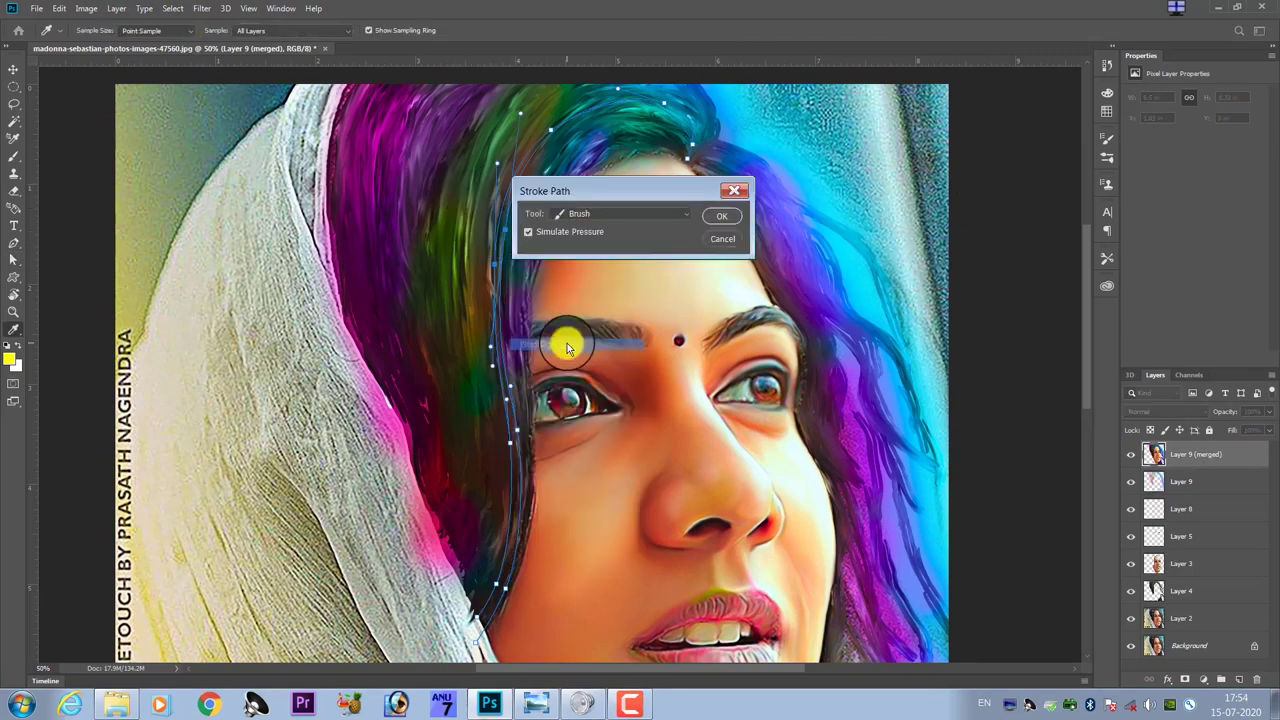
pyautogui.click(727, 218)
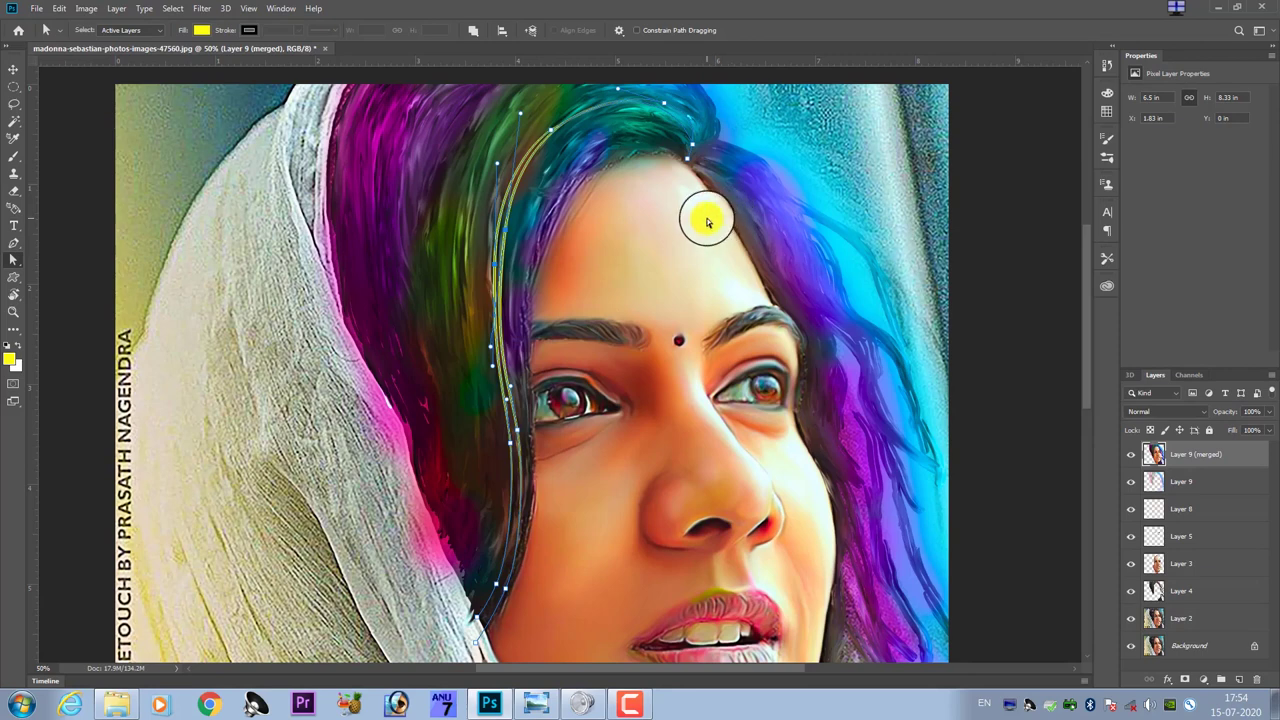
pyautogui.rightClick(507, 234)
pyautogui.click(557, 262)
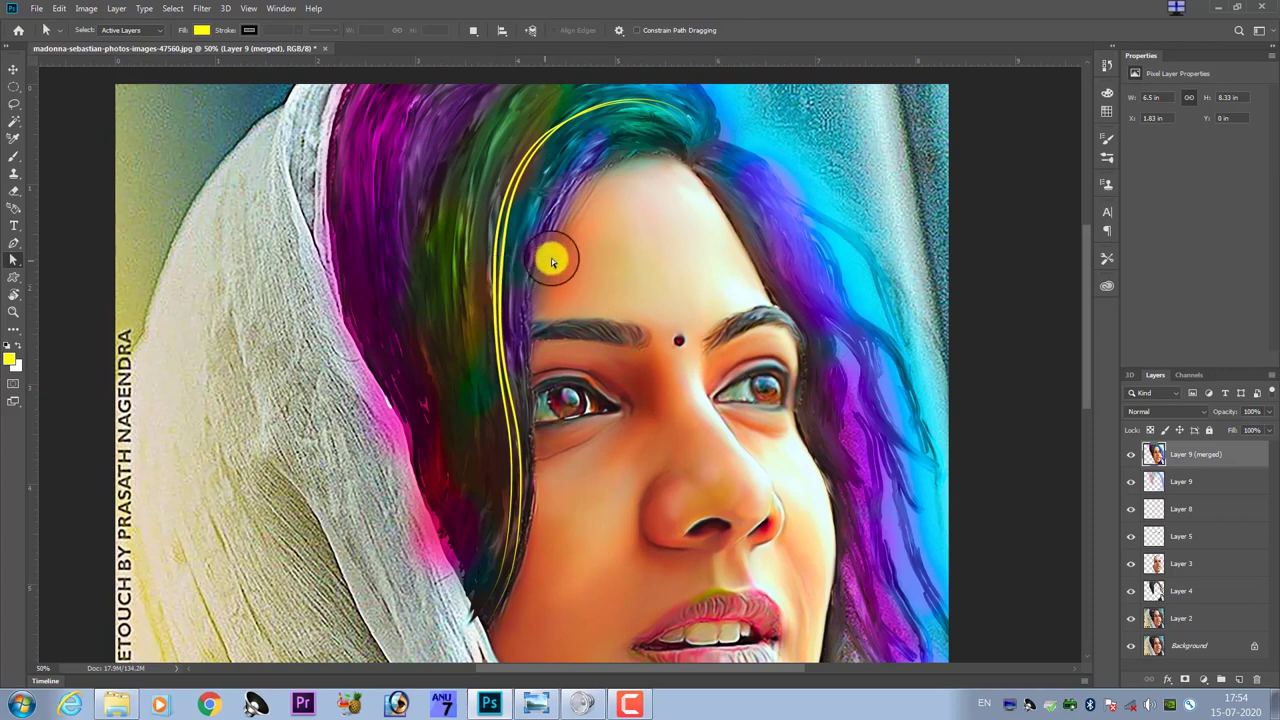
pyautogui.moveTo(614, 314); pyautogui.dragTo(620, 374)
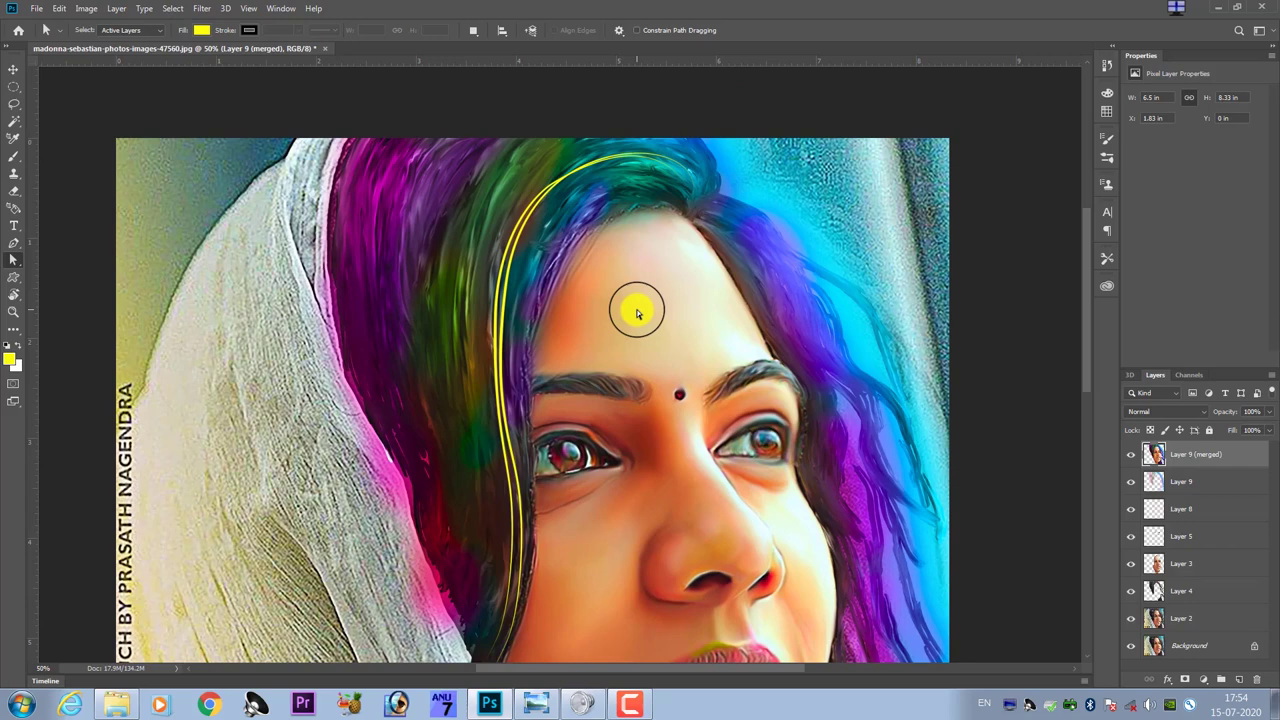
pyautogui.moveTo(1180, 455); pyautogui.dragTo(1175, 466)
# - Add a new empty layer, pick the Pen tool and zoom in on the hair
pyautogui.hotkey('ctrl', 'shift', 'alt', 'n')
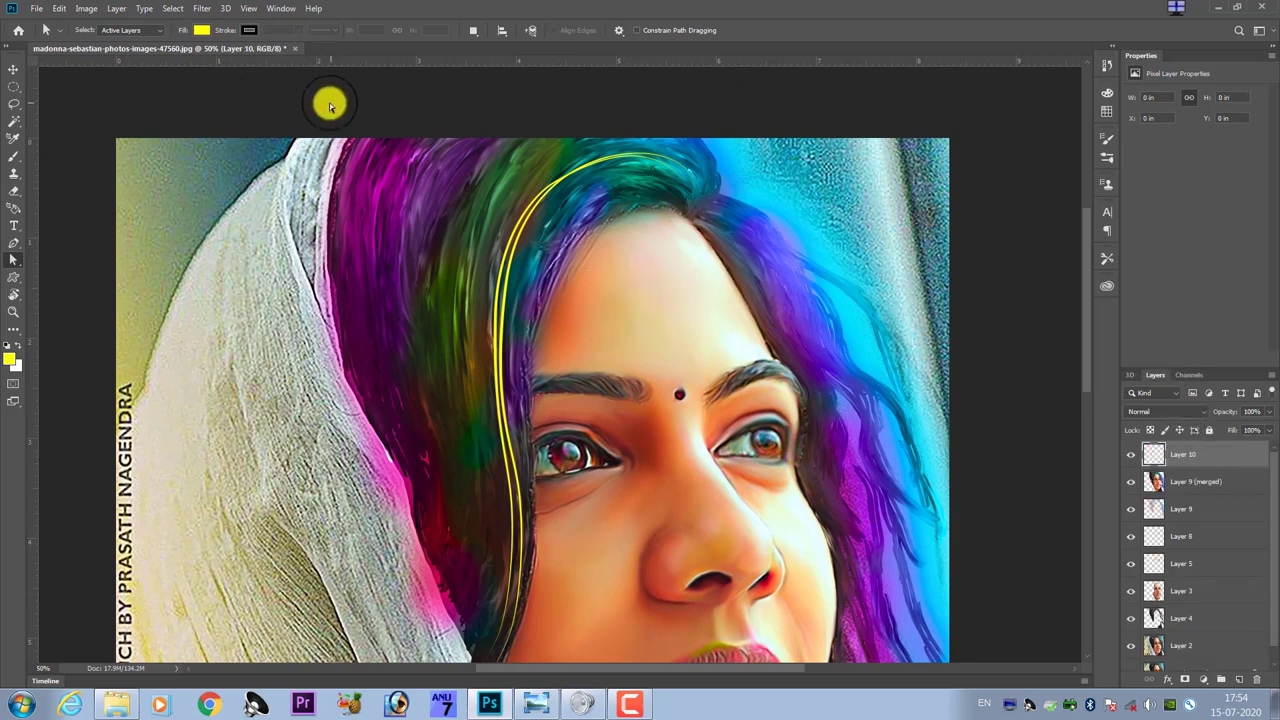
pyautogui.press('p')
pyautogui.moveTo(600, 186); pyautogui.dragTo(586, 206)
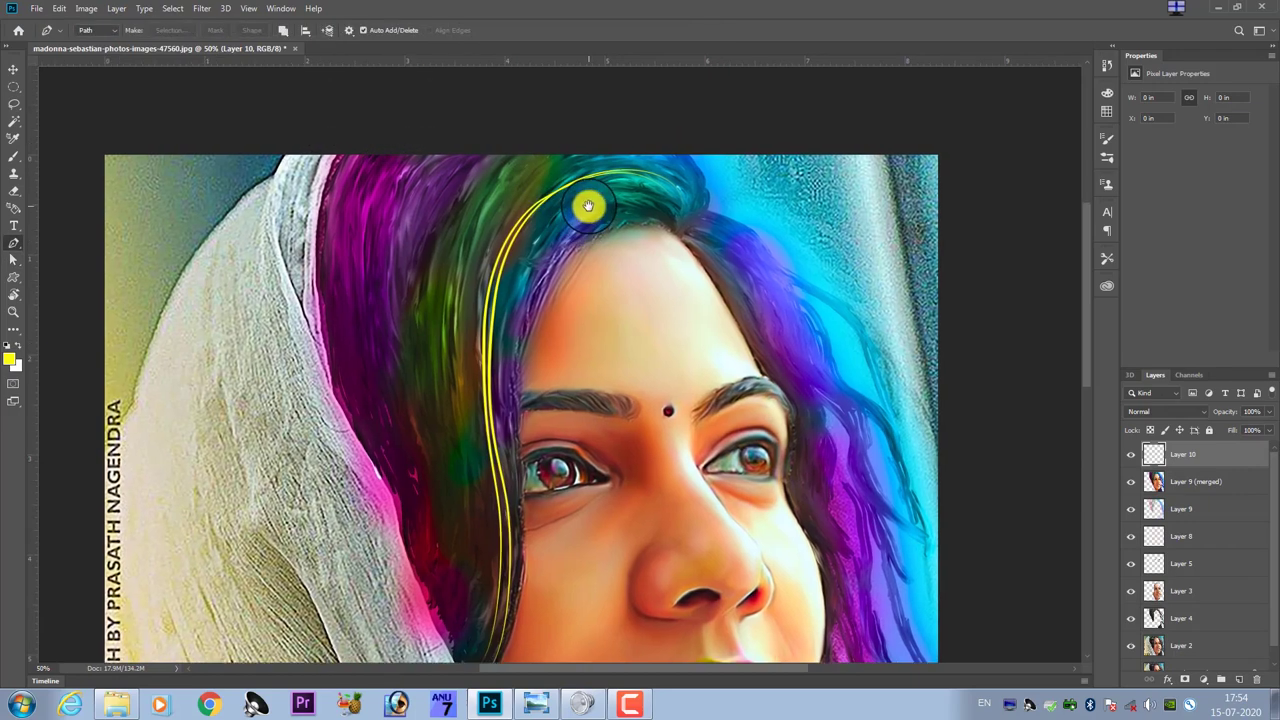
pyautogui.hotkey('ctrl', '+')
pyautogui.moveTo(694, 200); pyautogui.dragTo(684, 295)
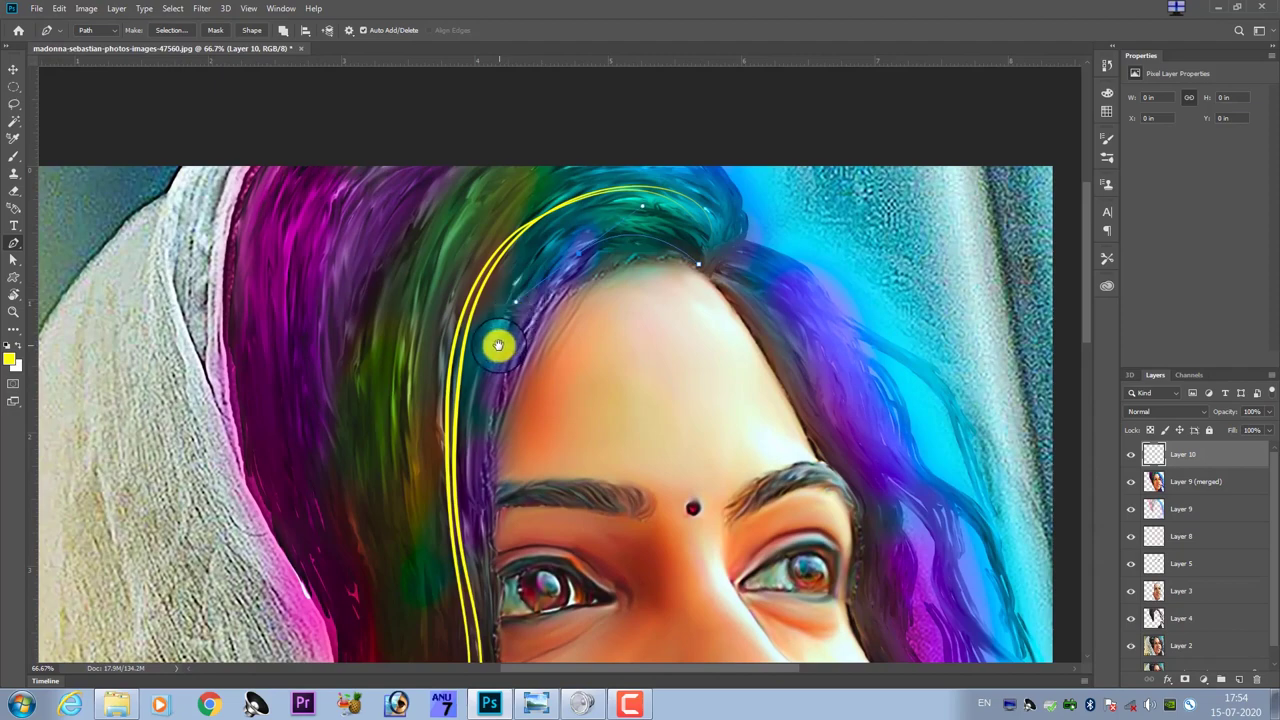
pyautogui.moveTo(497, 346); pyautogui.dragTo(540, 163)
# - Trace a first curved strand path down the left hairline
pyautogui.click(524, 221)
pyautogui.click(517, 304)
pyautogui.scroll(-2, 506, 326)
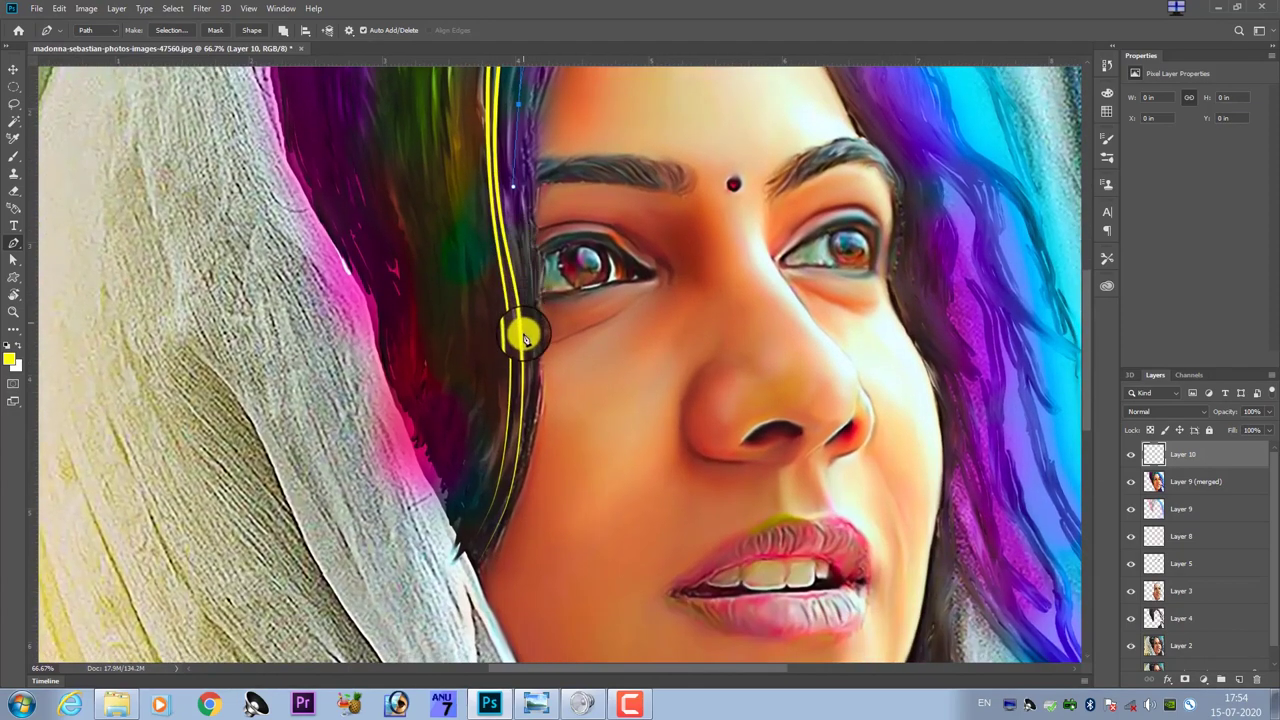
pyautogui.moveTo(491, 501); pyautogui.dragTo(414, 601)
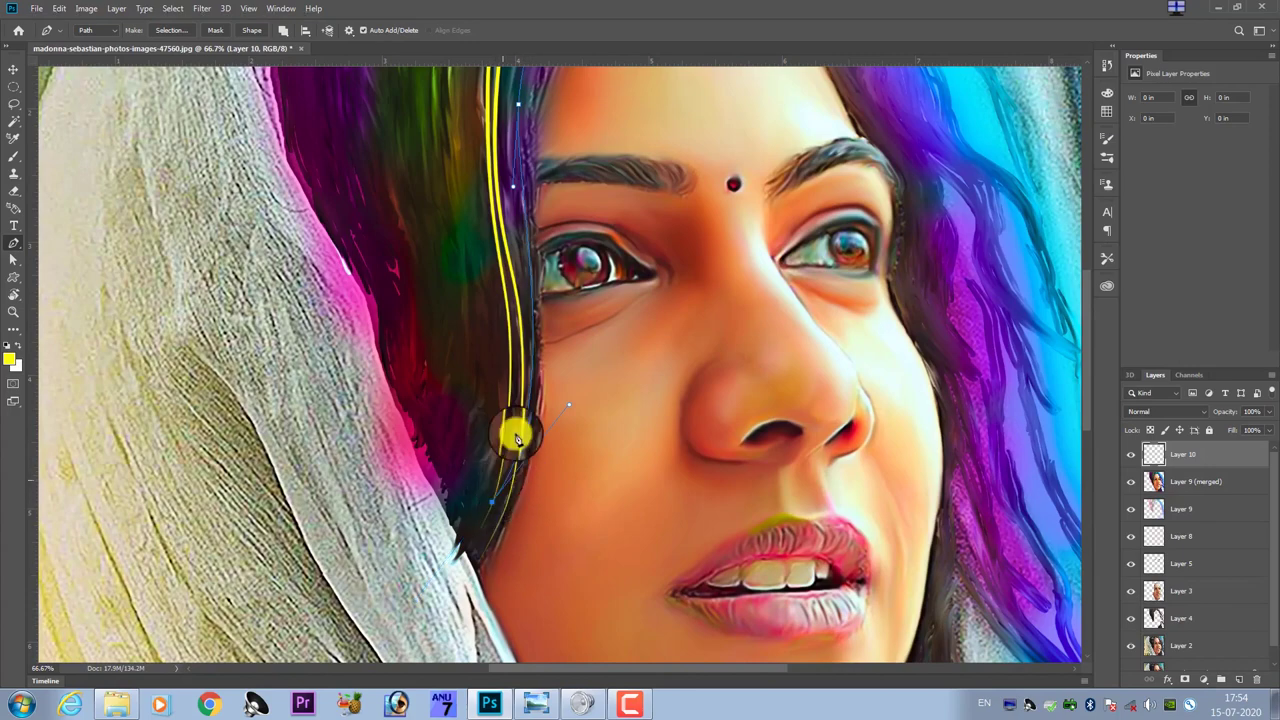
pyautogui.scroll(3, 520, 430)
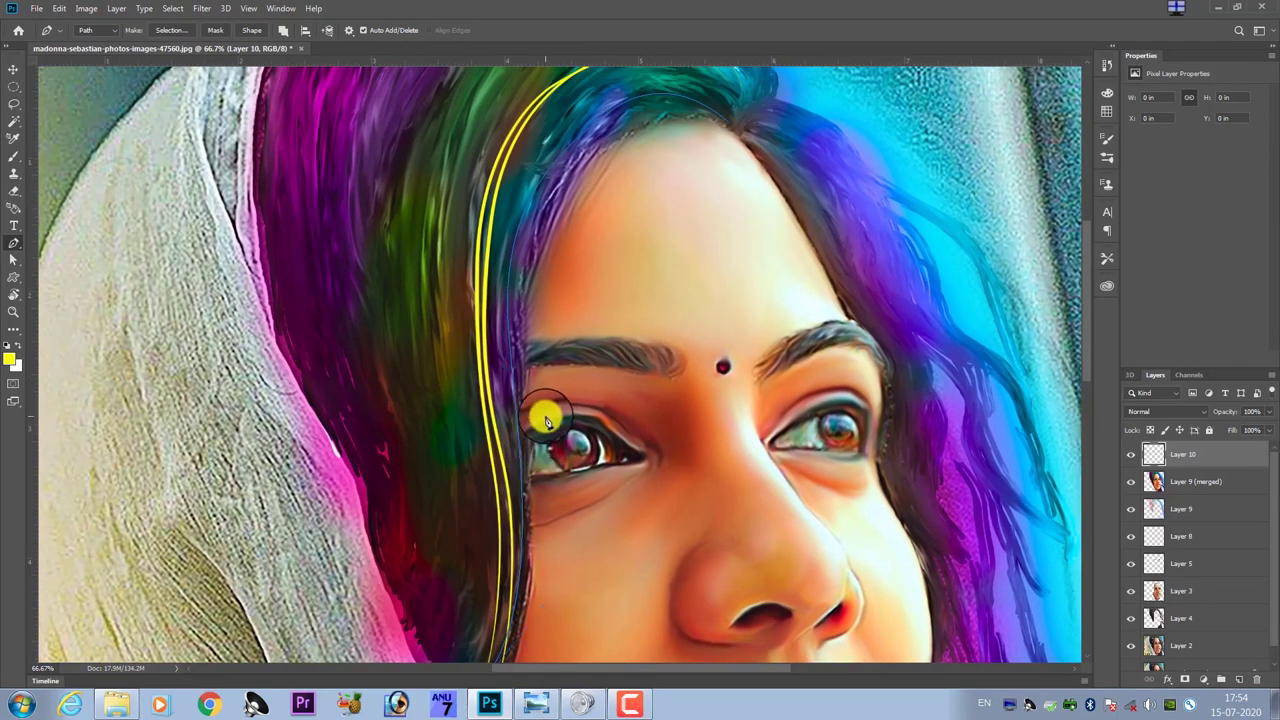
pyautogui.scroll(3, 614, 300)
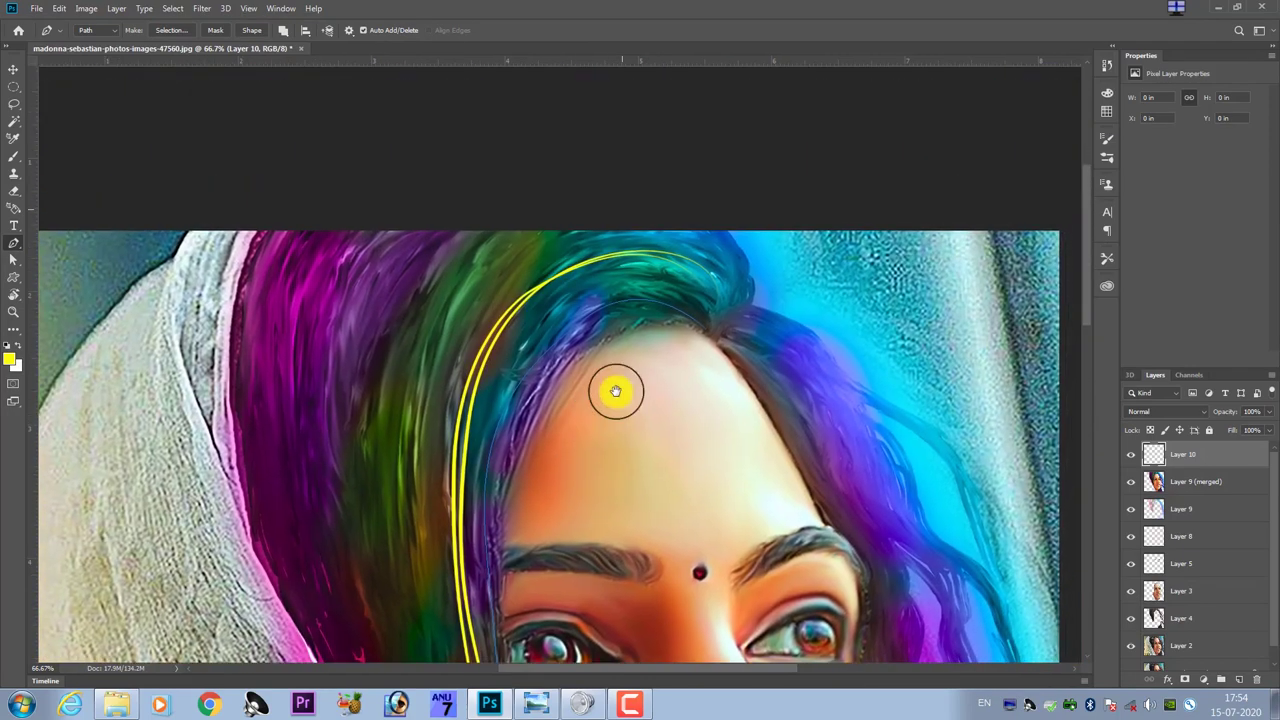
pyautogui.click(709, 323)
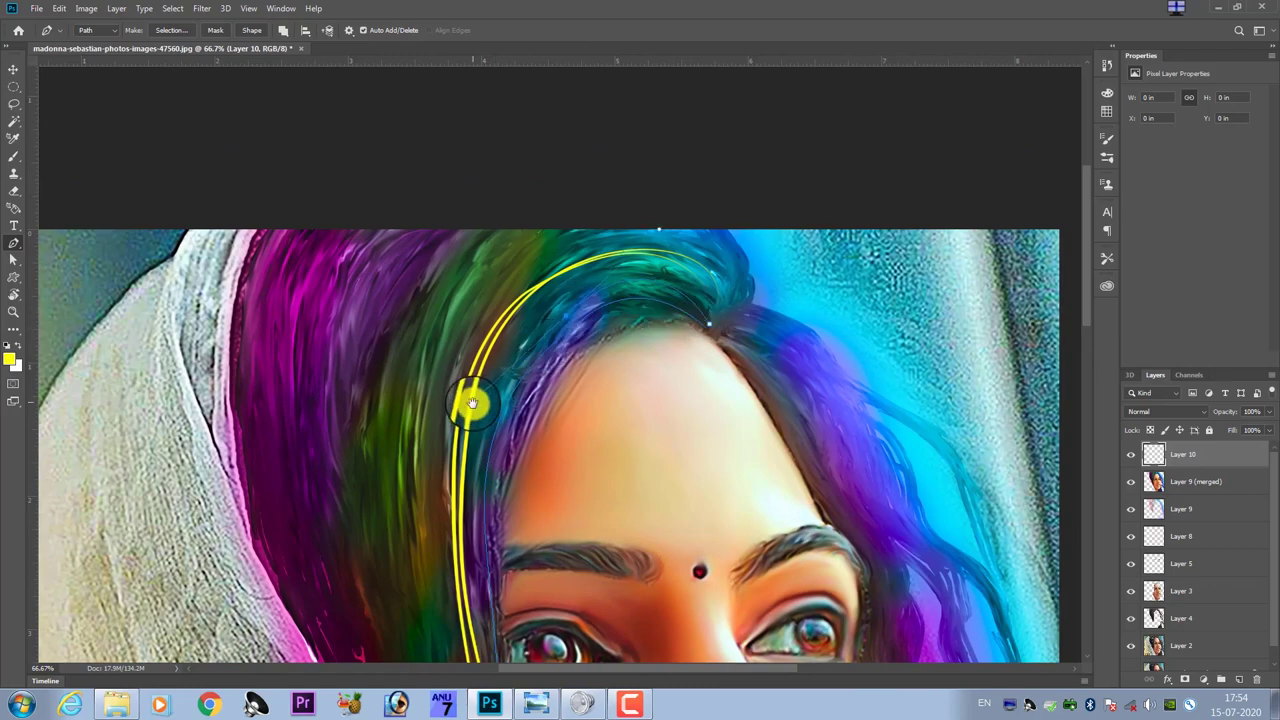
pyautogui.moveTo(472, 403); pyautogui.dragTo(574, 449)
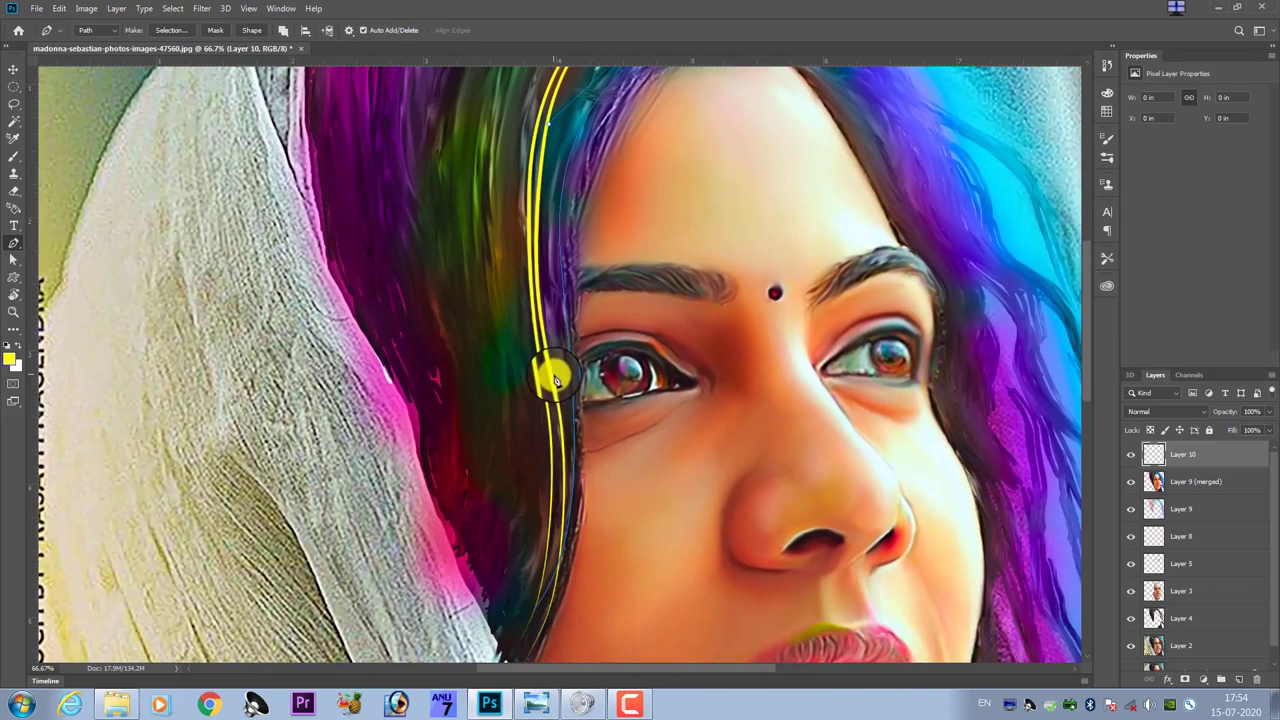
pyautogui.moveTo(571, 549); pyautogui.dragTo(567, 375)
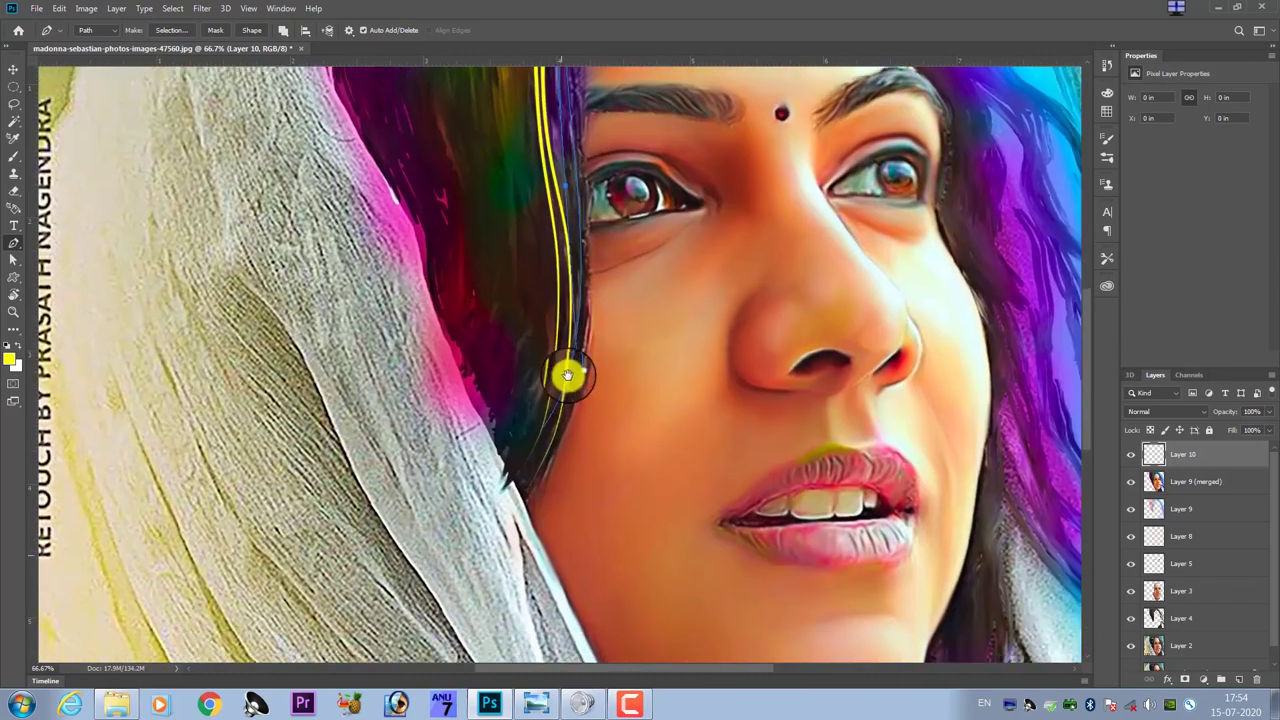
pyautogui.moveTo(520, 497); pyautogui.dragTo(443, 587)
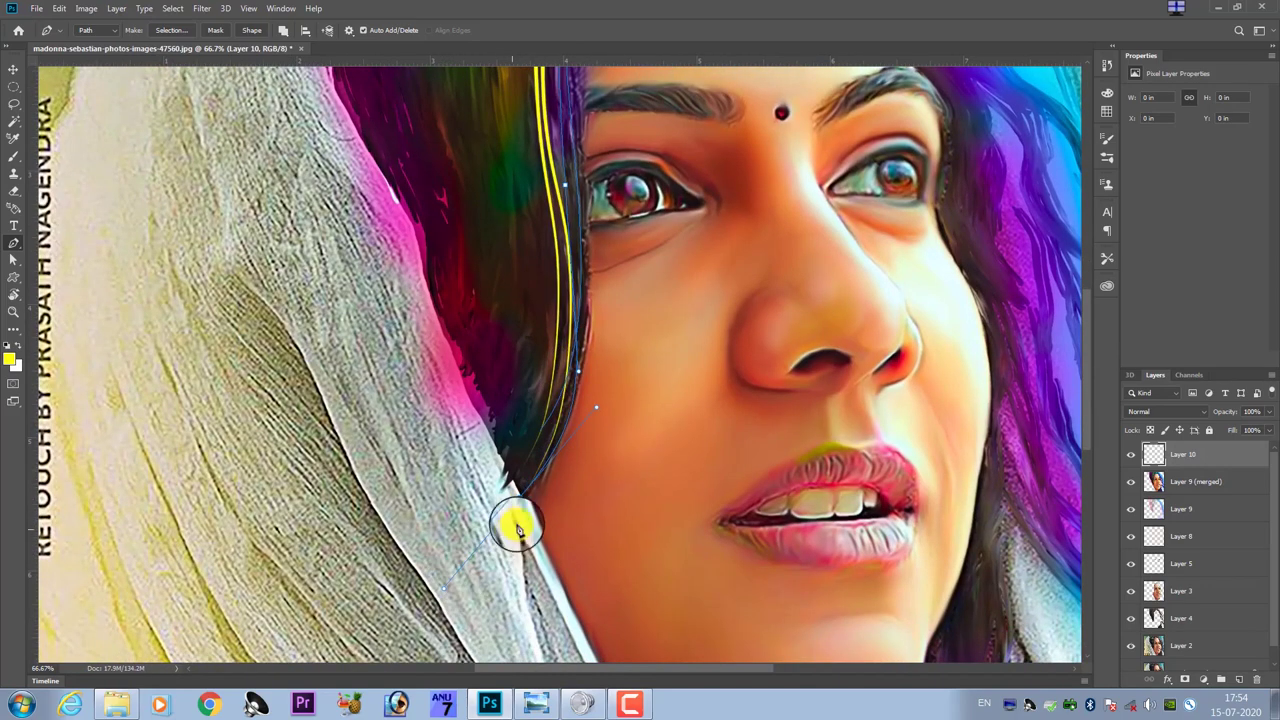
pyautogui.moveTo(591, 449); pyautogui.dragTo(574, 580)
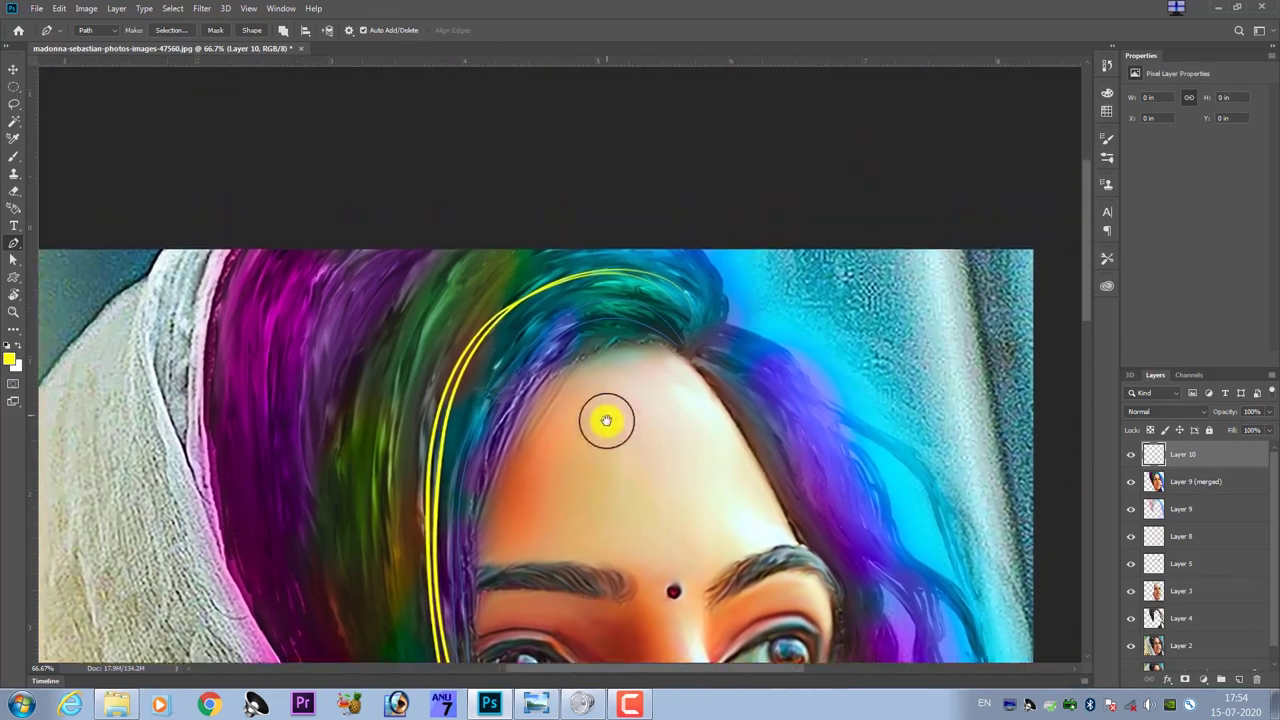
# - Draw a curved path from the hair crown bending down along a strand
pyautogui.click(684, 349)
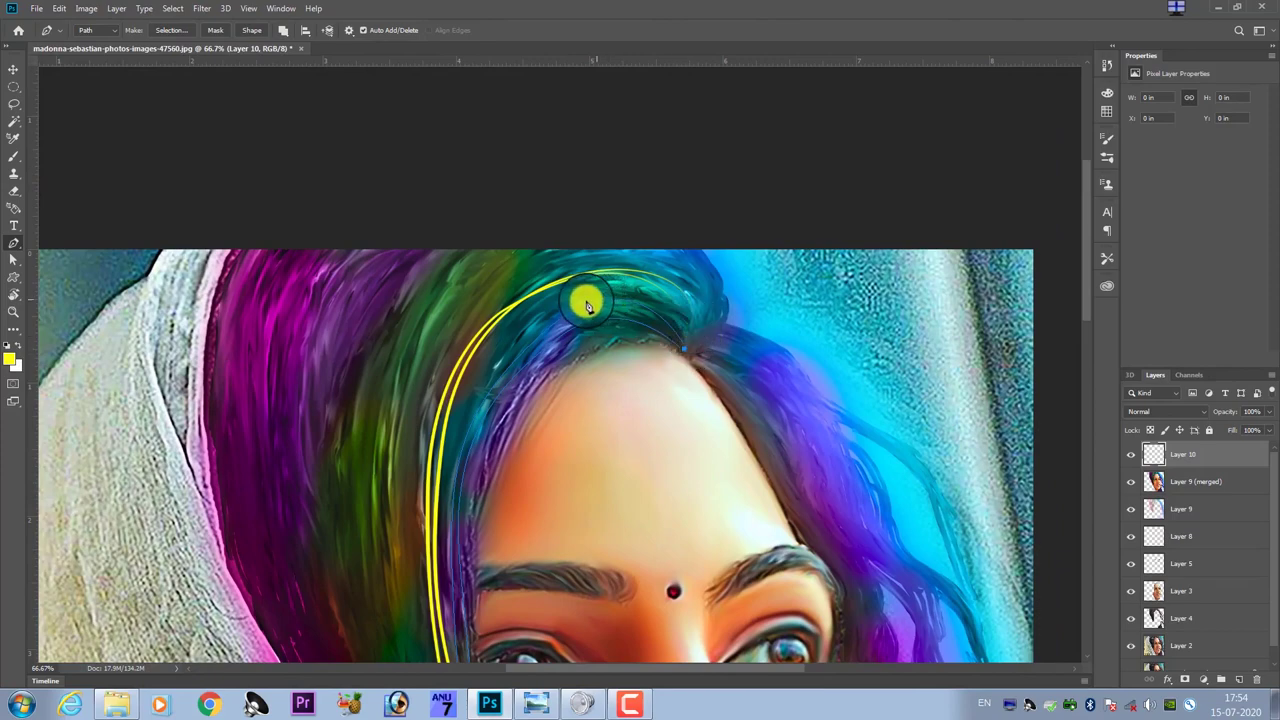
pyautogui.moveTo(525, 326); pyautogui.dragTo(408, 463)
pyautogui.moveTo(400, 470); pyautogui.dragTo(429, 306)
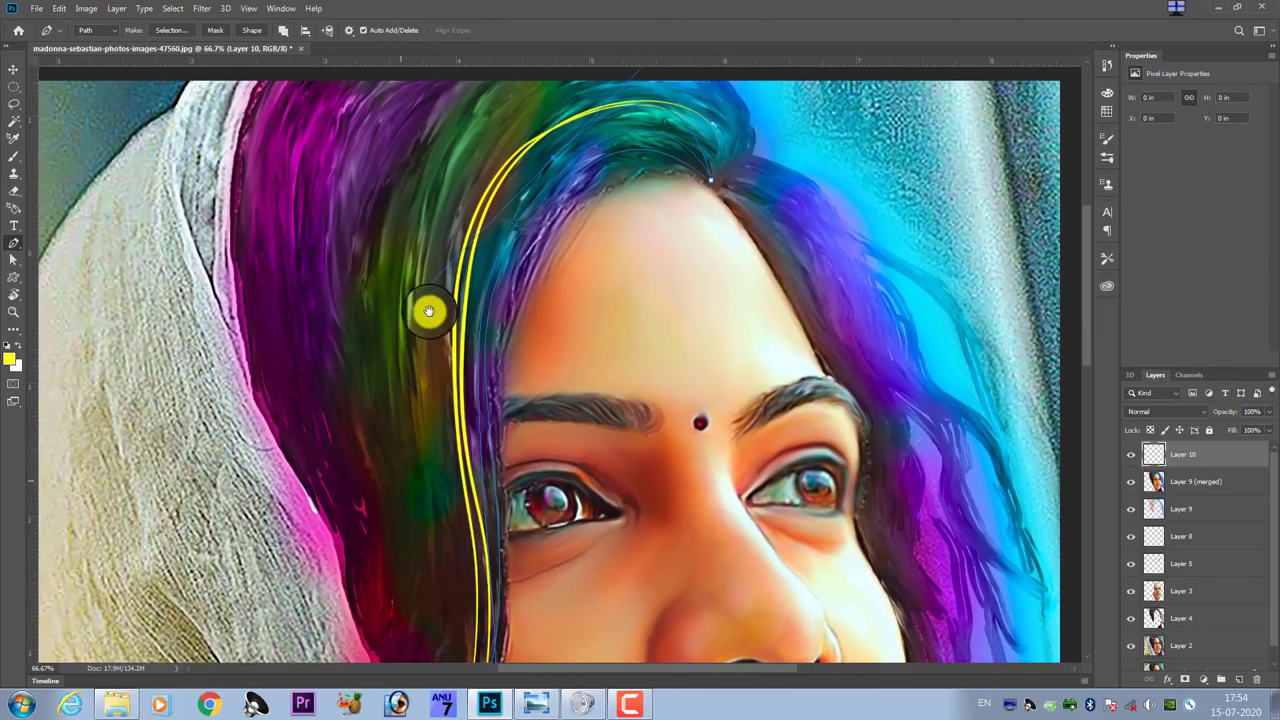
pyautogui.scroll(-5, 466, 423)
pyautogui.moveTo(481, 515)
pyautogui.mouseDown()
pyautogui.moveTo(473, 607)
pyautogui.moveTo(509, 494)
pyautogui.mouseUp()
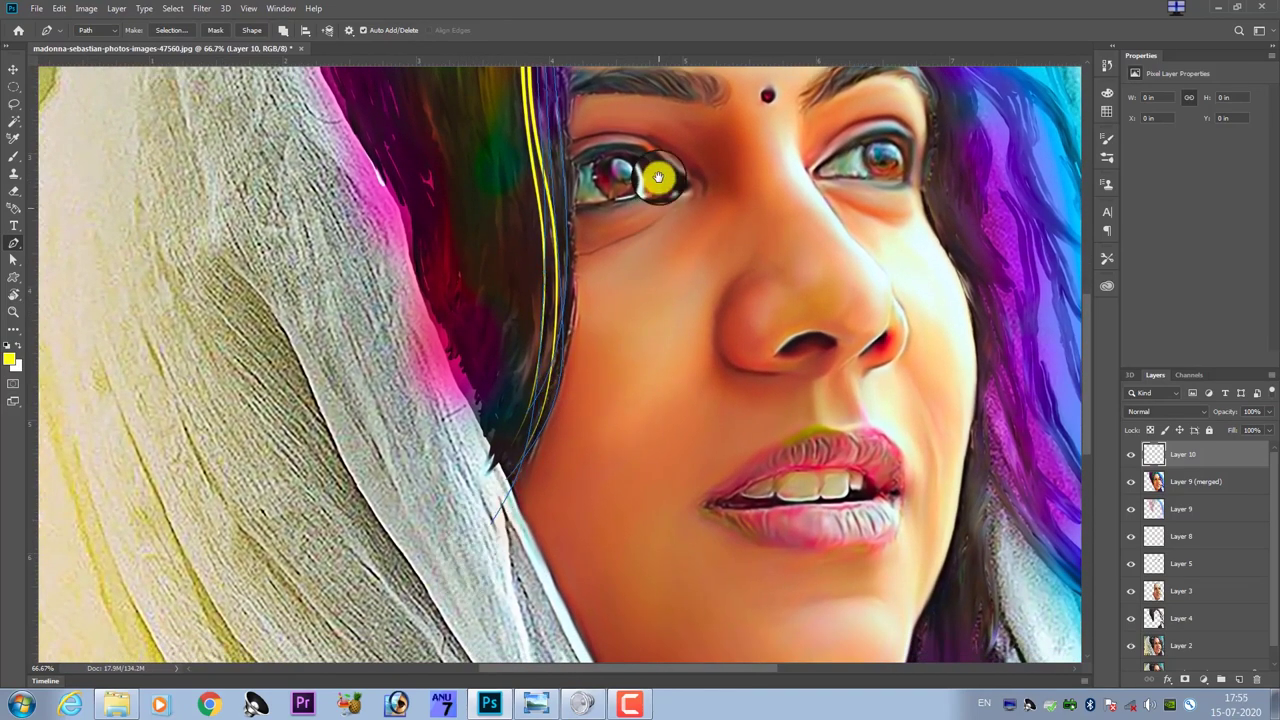
pyautogui.scroll(6, 651, 409)
pyautogui.scroll(2, 669, 380)
# - Add curved anchors along the hair crown and fine-tune their curves
pyautogui.moveTo(685, 374); pyautogui.dragTo(693, 272)
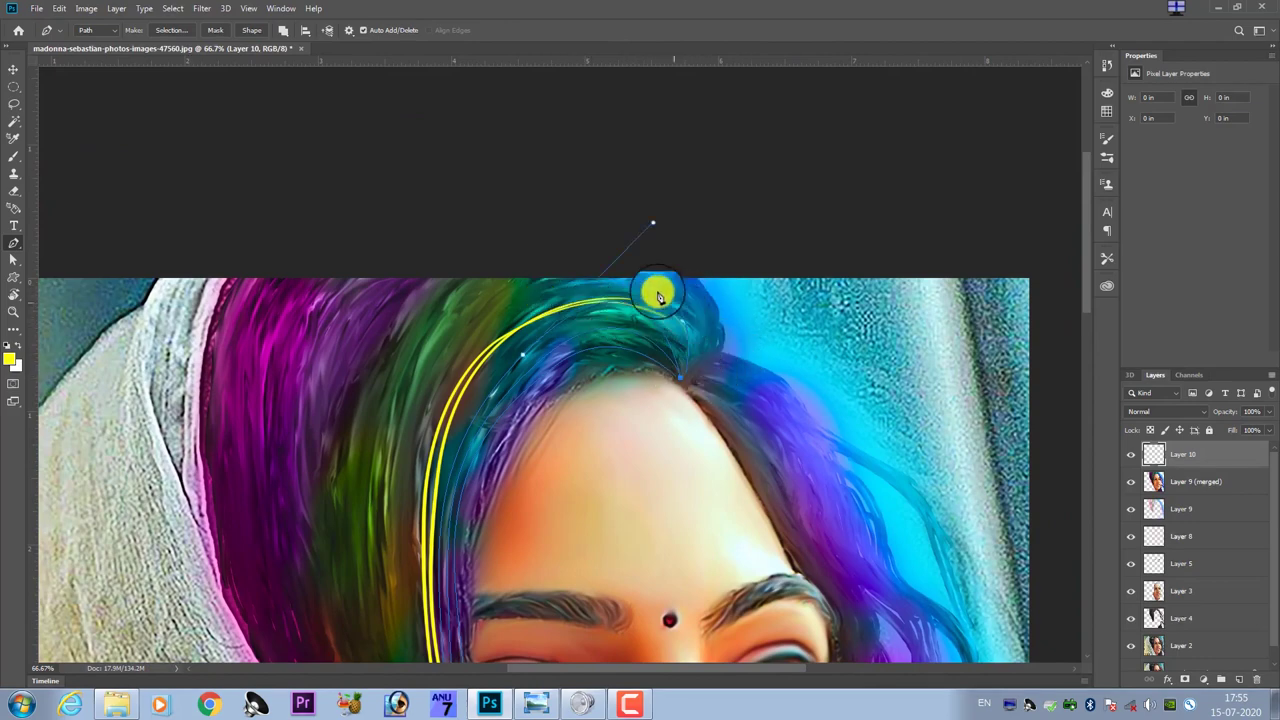
pyautogui.keyDown('alt'); pyautogui.click(692, 374); pyautogui.keyUp('alt')
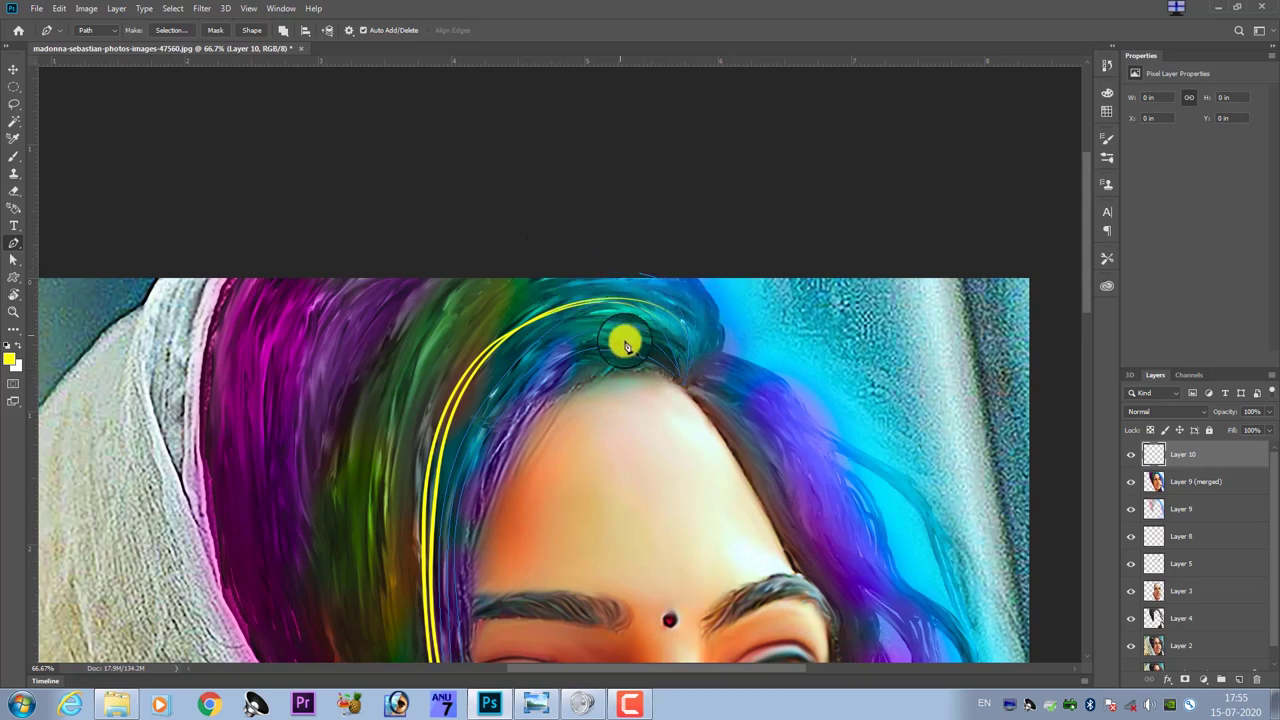
pyautogui.moveTo(668, 378); pyautogui.dragTo(502, 356)
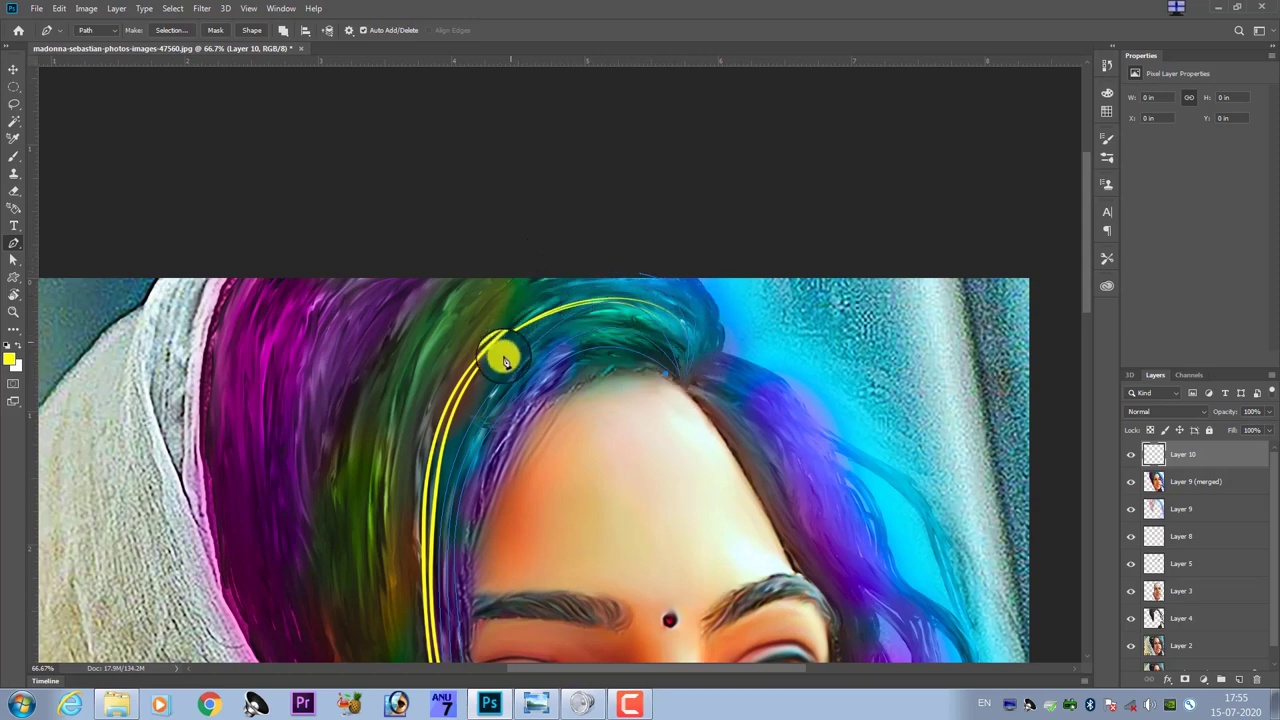
pyautogui.moveTo(368, 488); pyautogui.dragTo(397, 468)
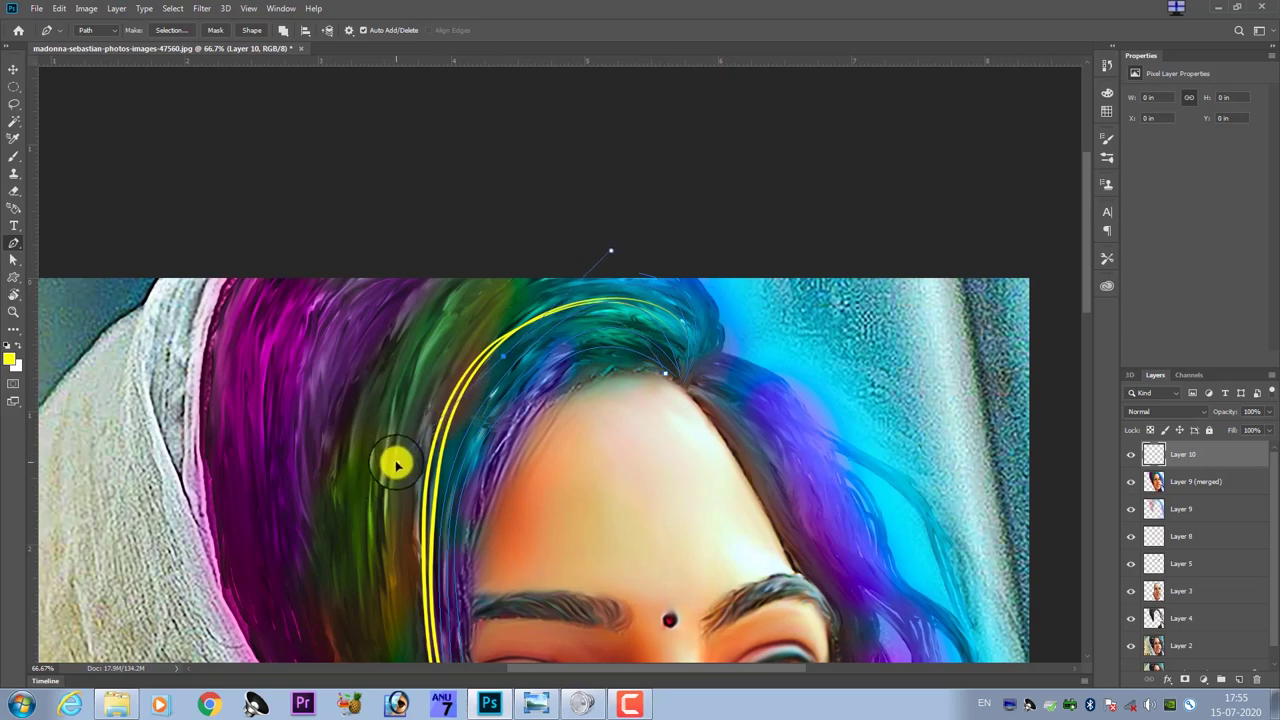
pyautogui.scroll(-3, 397, 465)
pyautogui.scroll(-4, 457, 366)
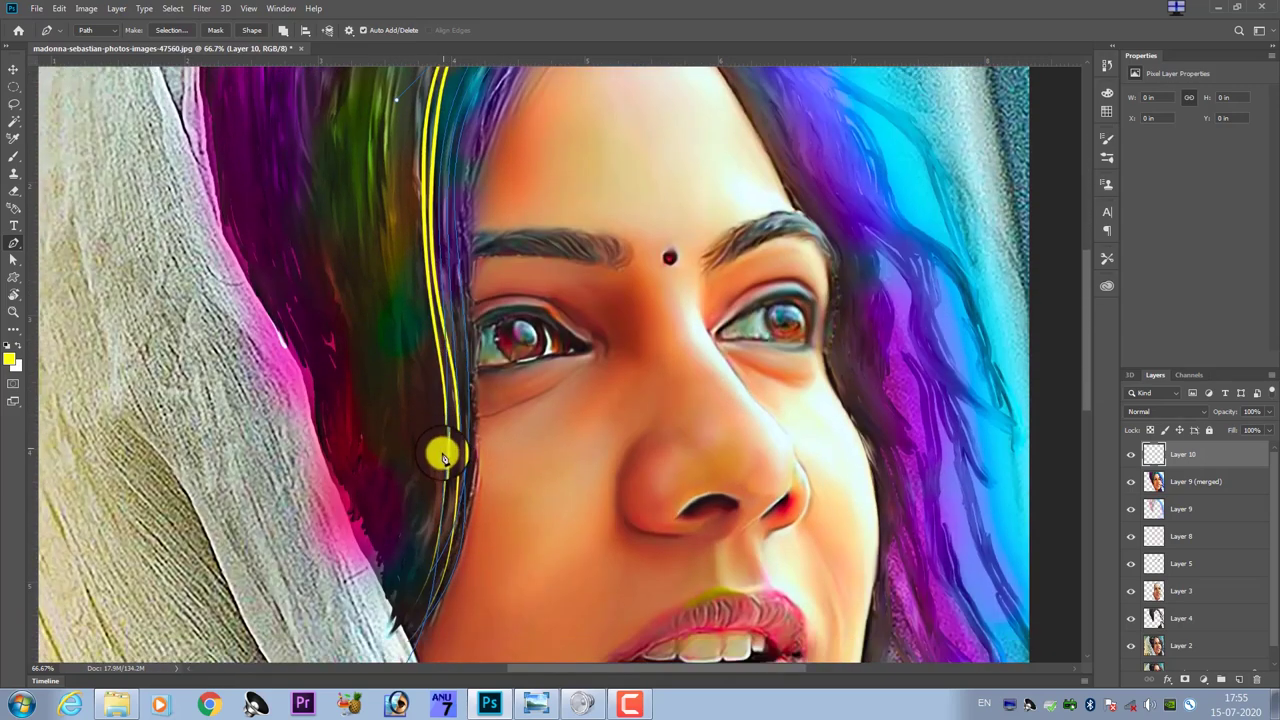
pyautogui.moveTo(443, 457); pyautogui.dragTo(437, 660)
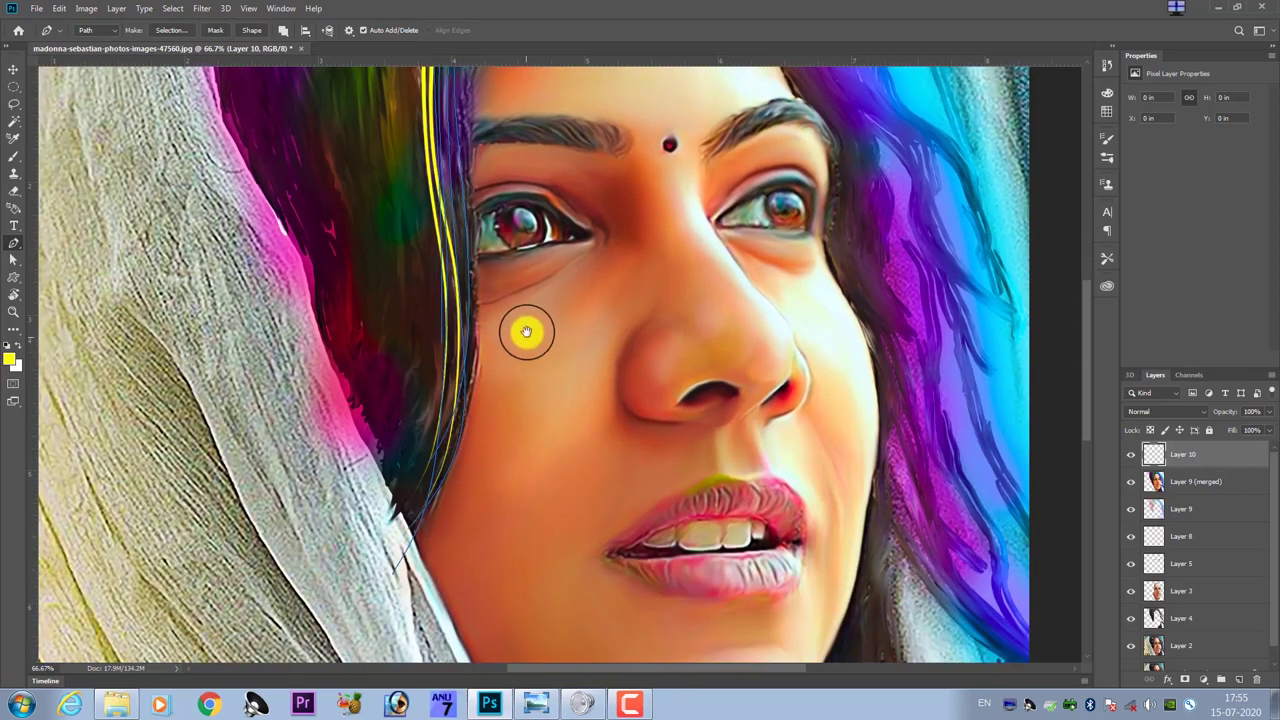
pyautogui.scroll(6, 515, 450)
pyautogui.scroll(5, 545, 460)
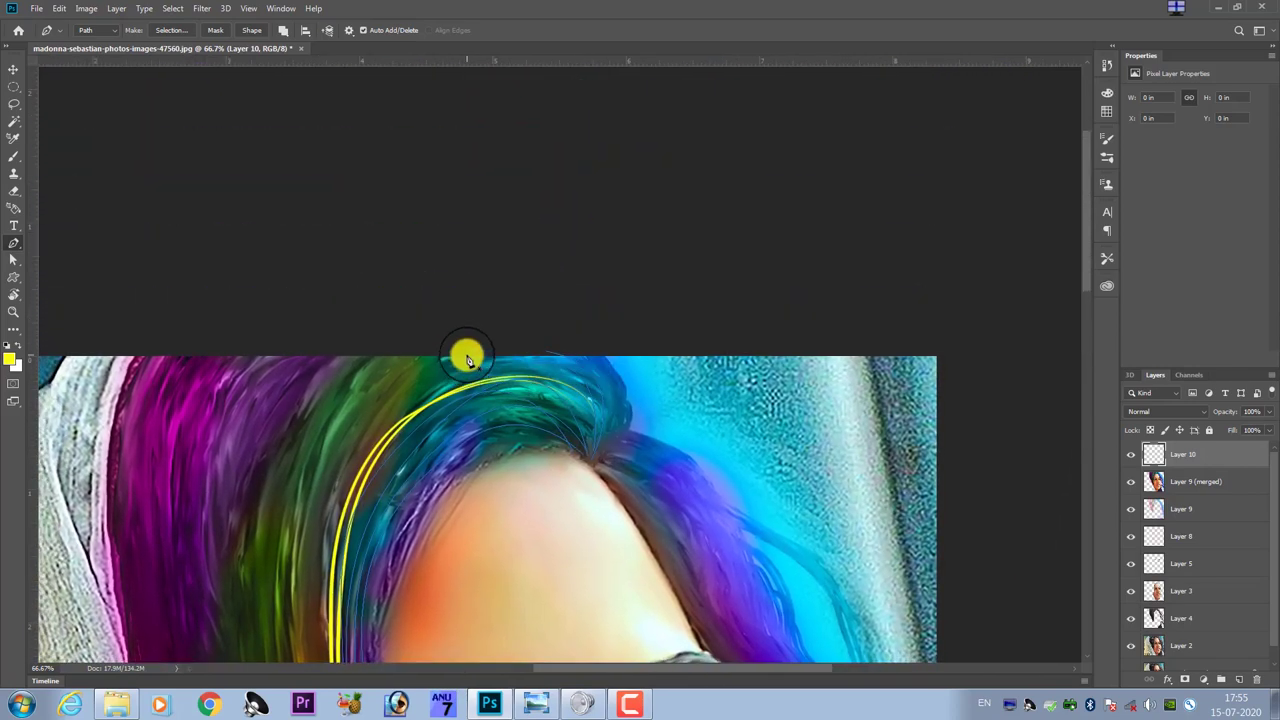
# - Continue a strand path down the left hair toward the lips
pyautogui.moveTo(467, 358); pyautogui.dragTo(537, 223)
pyautogui.moveTo(477, 343); pyautogui.dragTo(462, 506)
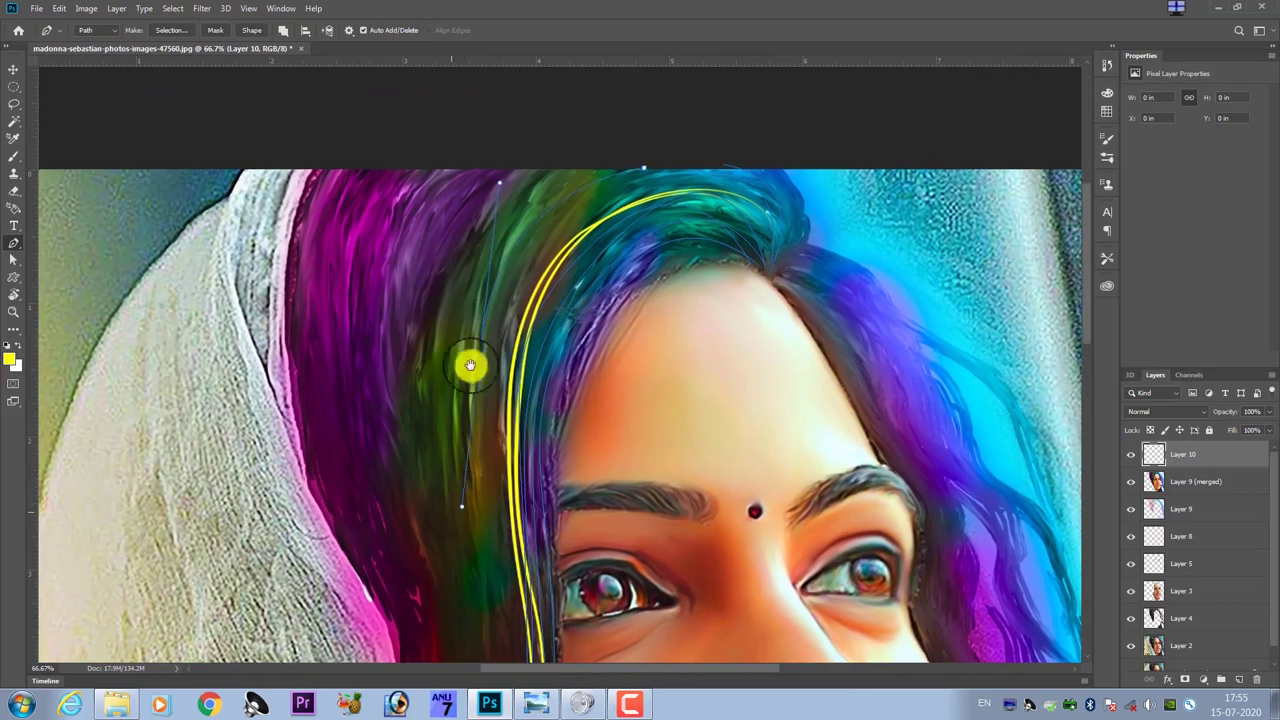
pyautogui.scroll(-5, 470, 365)
pyautogui.moveTo(497, 389); pyautogui.dragTo(489, 517)
pyautogui.scroll(-2, 500, 429)
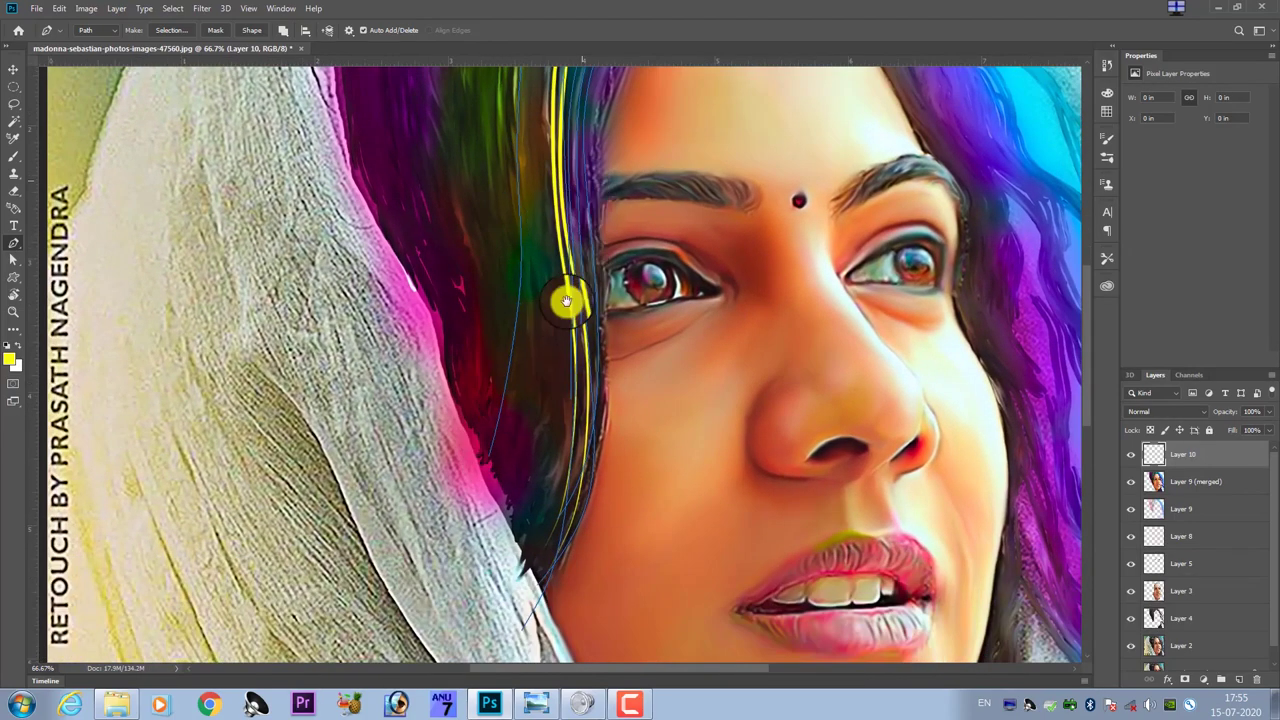
pyautogui.scroll(5, 566, 294)
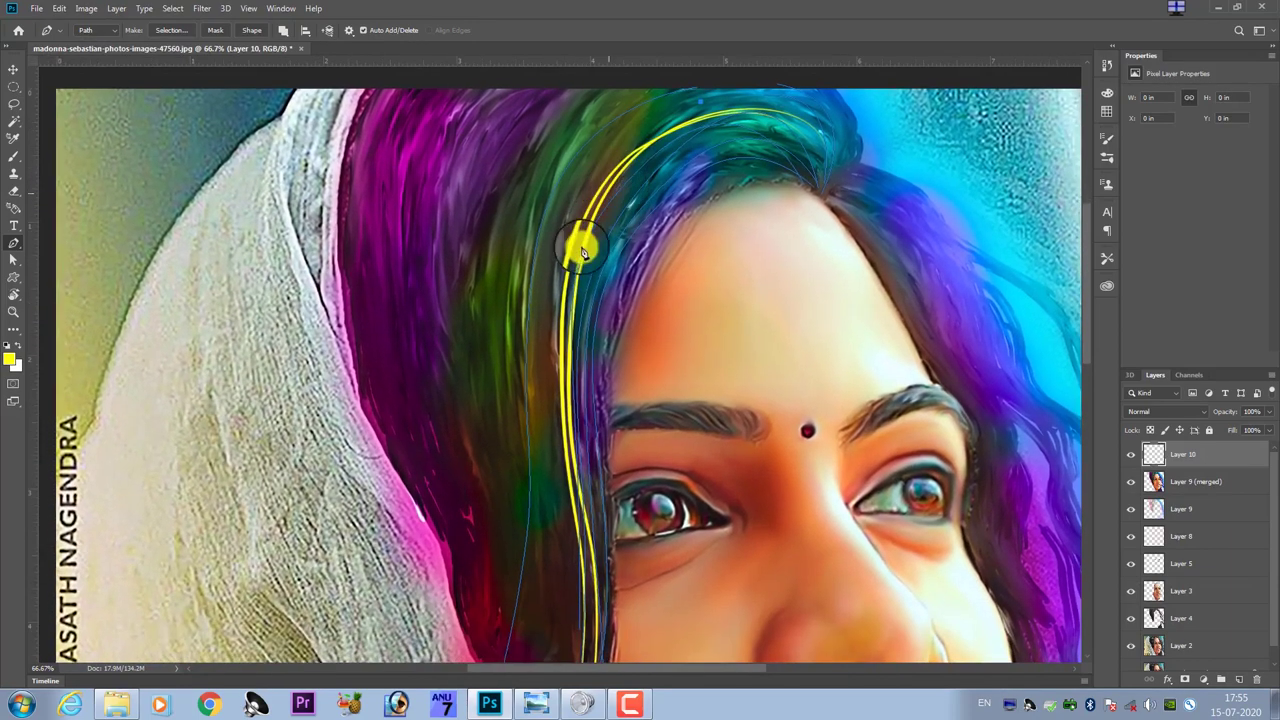
pyautogui.moveTo(544, 324)
pyautogui.mouseDown()
pyautogui.moveTo(533, 503)
pyautogui.moveTo(523, 254)
pyautogui.mouseUp()
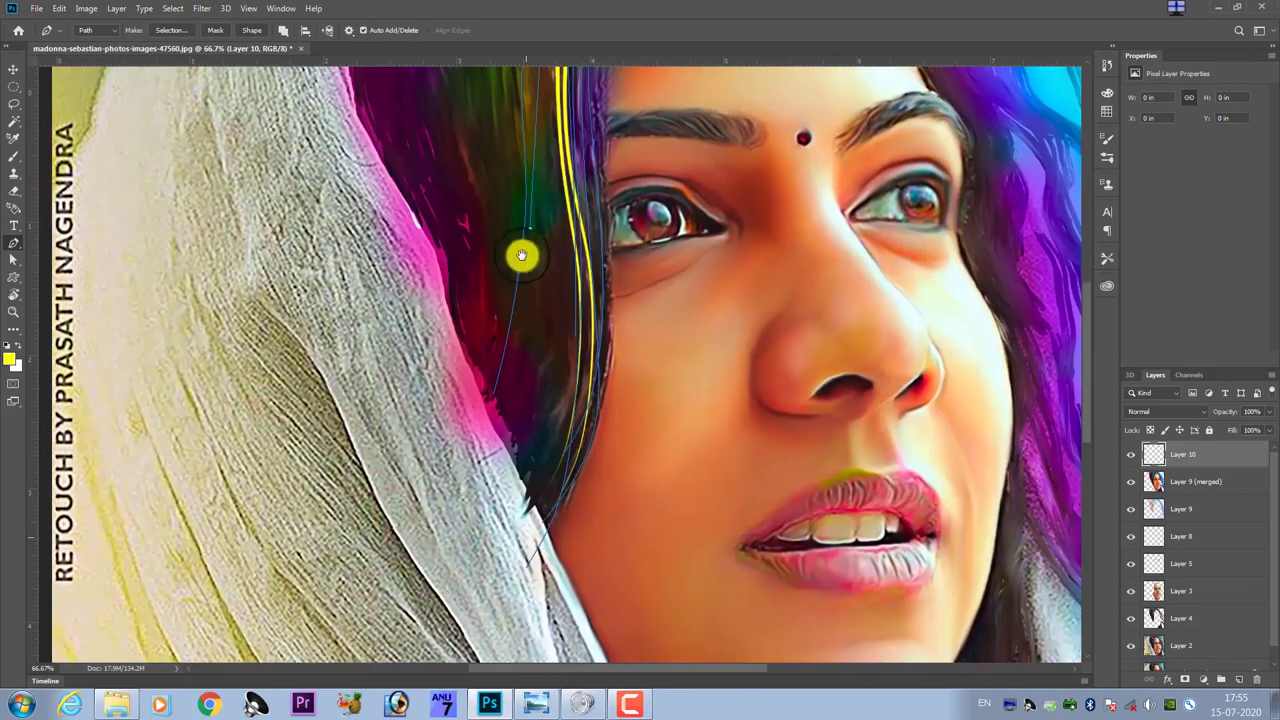
pyautogui.moveTo(528, 423); pyautogui.dragTo(500, 495)
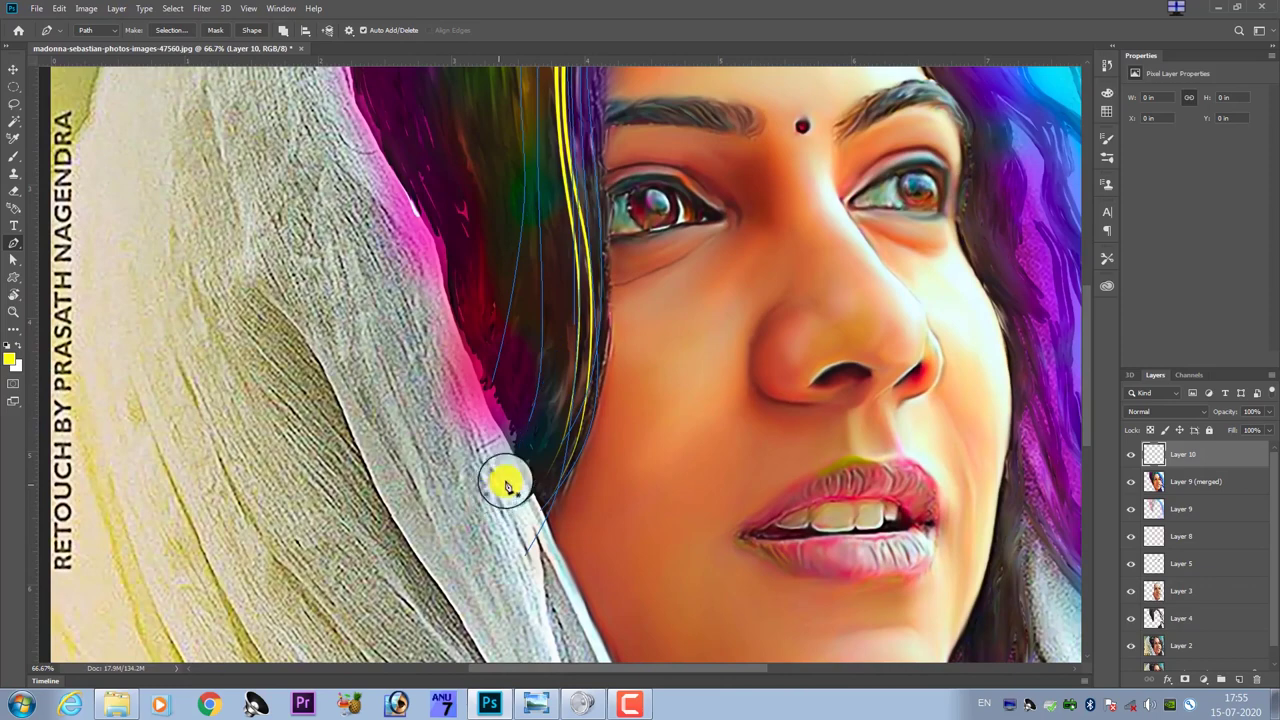
pyautogui.moveTo(586, 243); pyautogui.dragTo(563, 503)
pyautogui.moveTo(626, 141); pyautogui.dragTo(610, 367)
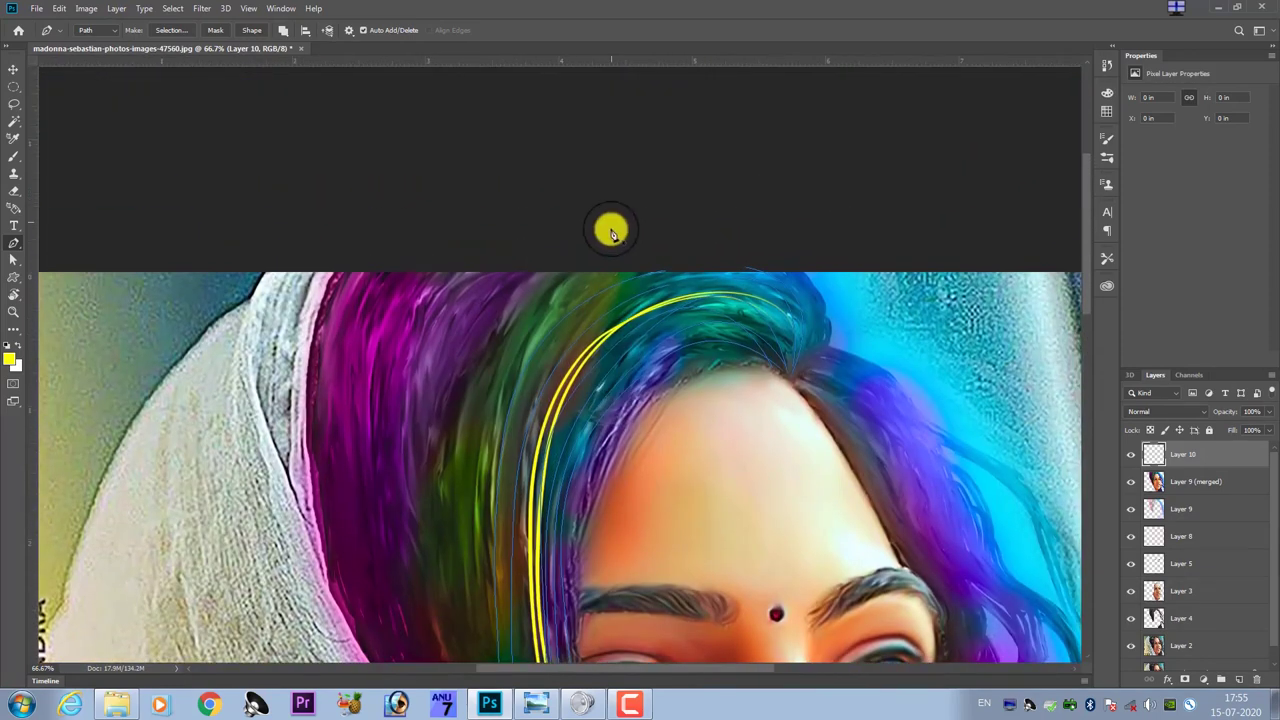
pyautogui.moveTo(577, 265); pyautogui.dragTo(634, 157)
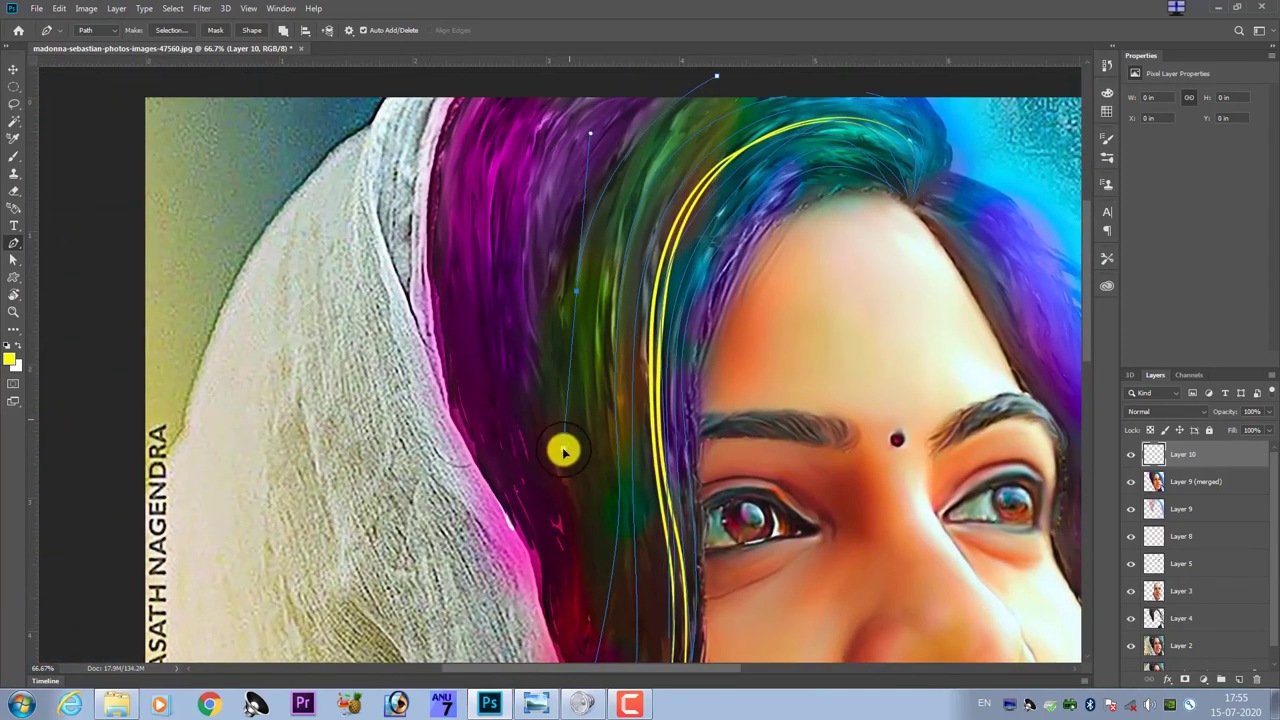
pyautogui.moveTo(563, 449); pyautogui.dragTo(581, 296)
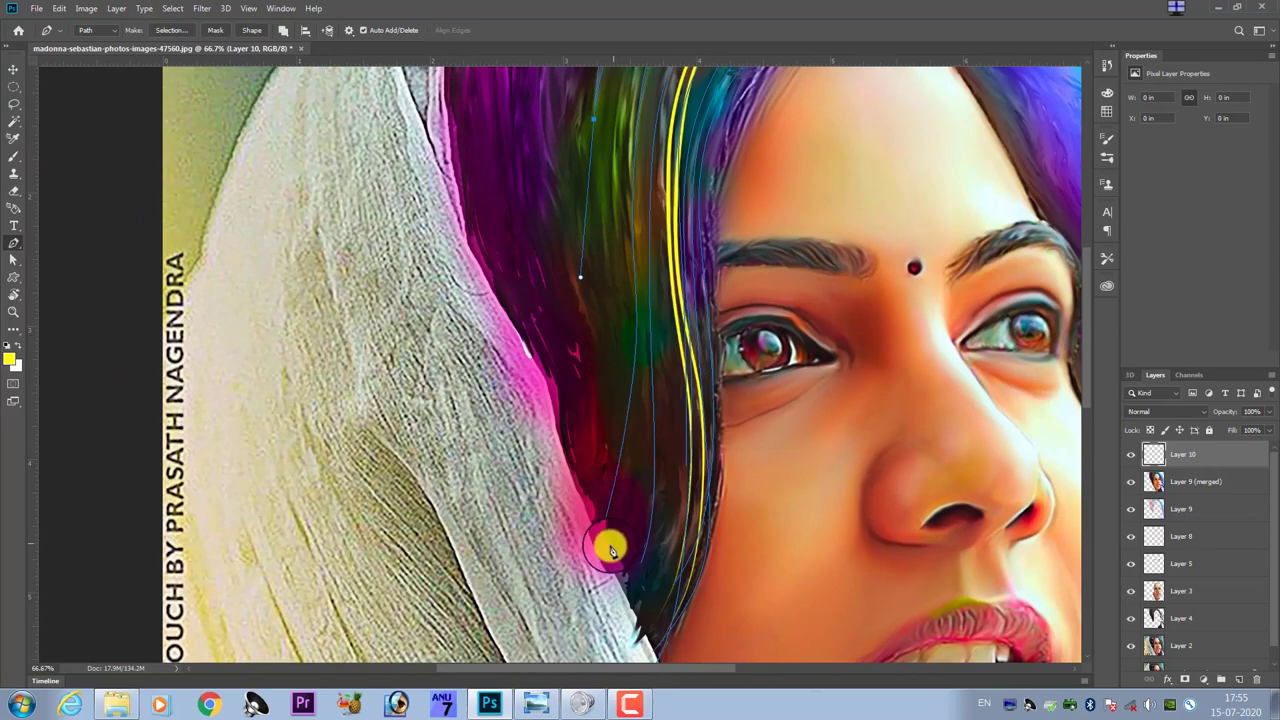
pyautogui.moveTo(597, 488); pyautogui.dragTo(571, 585)
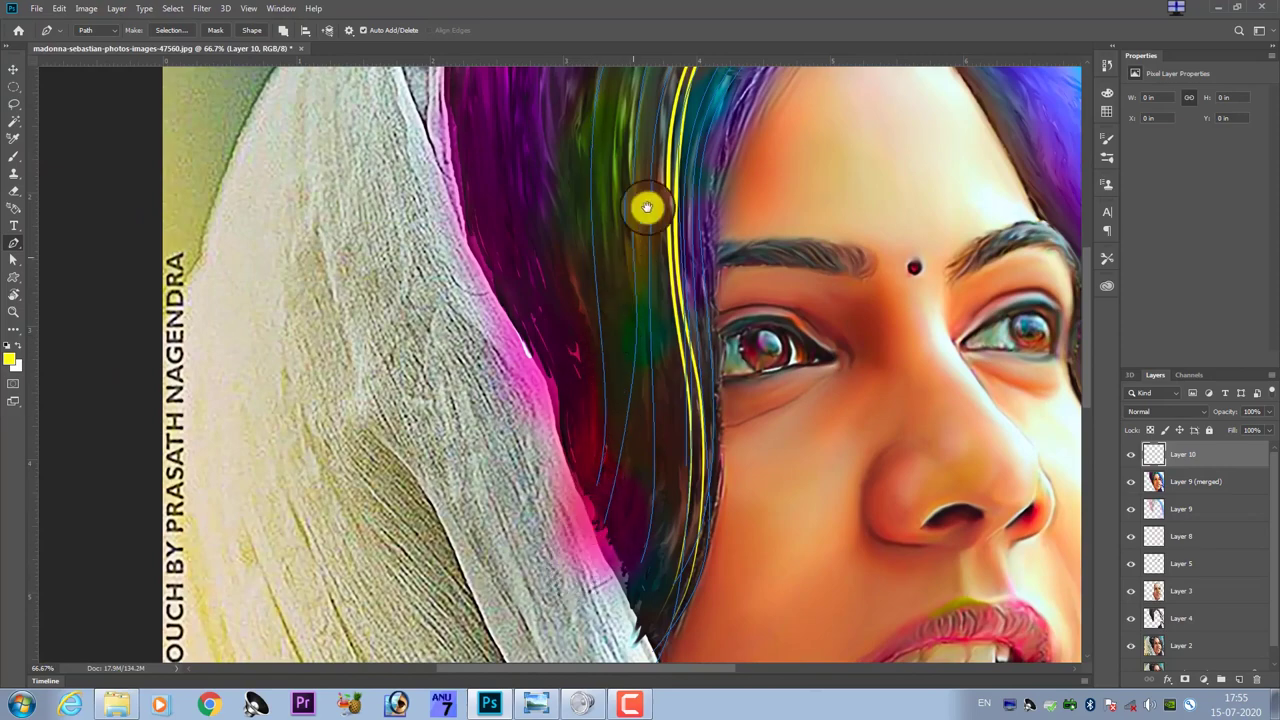
pyautogui.moveTo(646, 206); pyautogui.dragTo(640, 491)
# - Trace new strands from the hair top curving down through the hair
pyautogui.moveTo(545, 242); pyautogui.dragTo(537, 541)
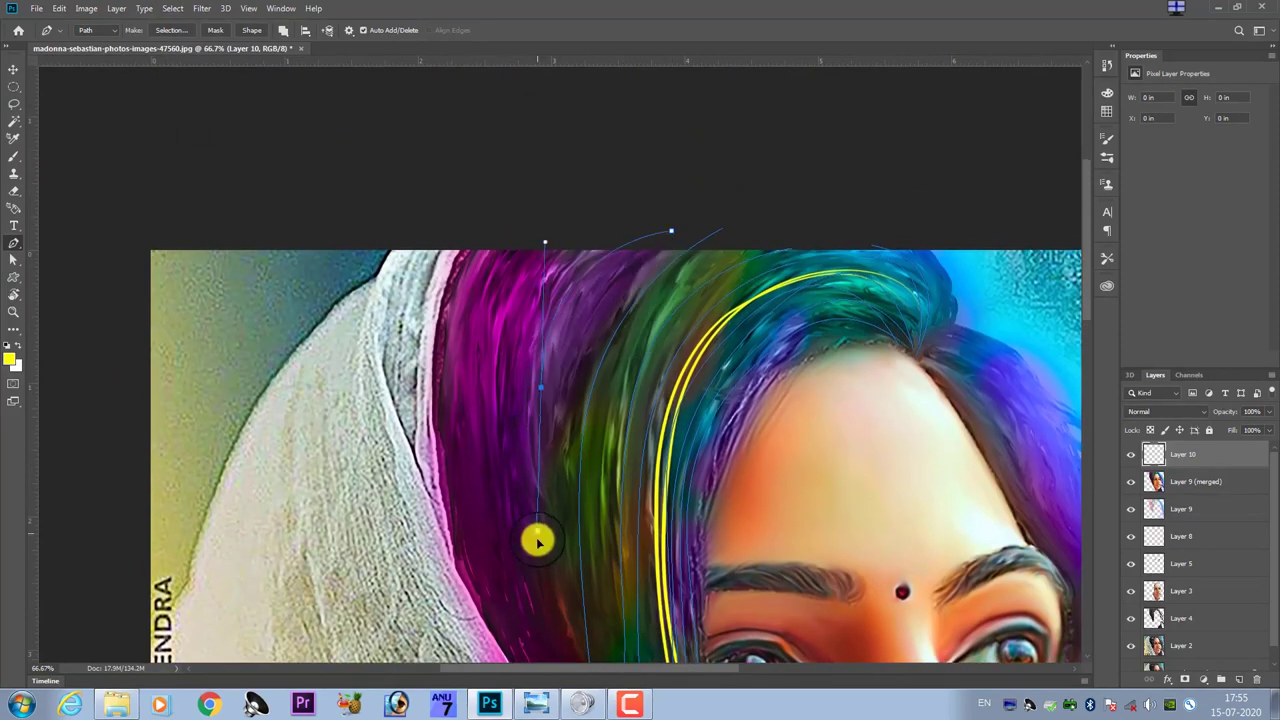
pyautogui.scroll(-3, 536, 532)
pyautogui.scroll(-2, 574, 380)
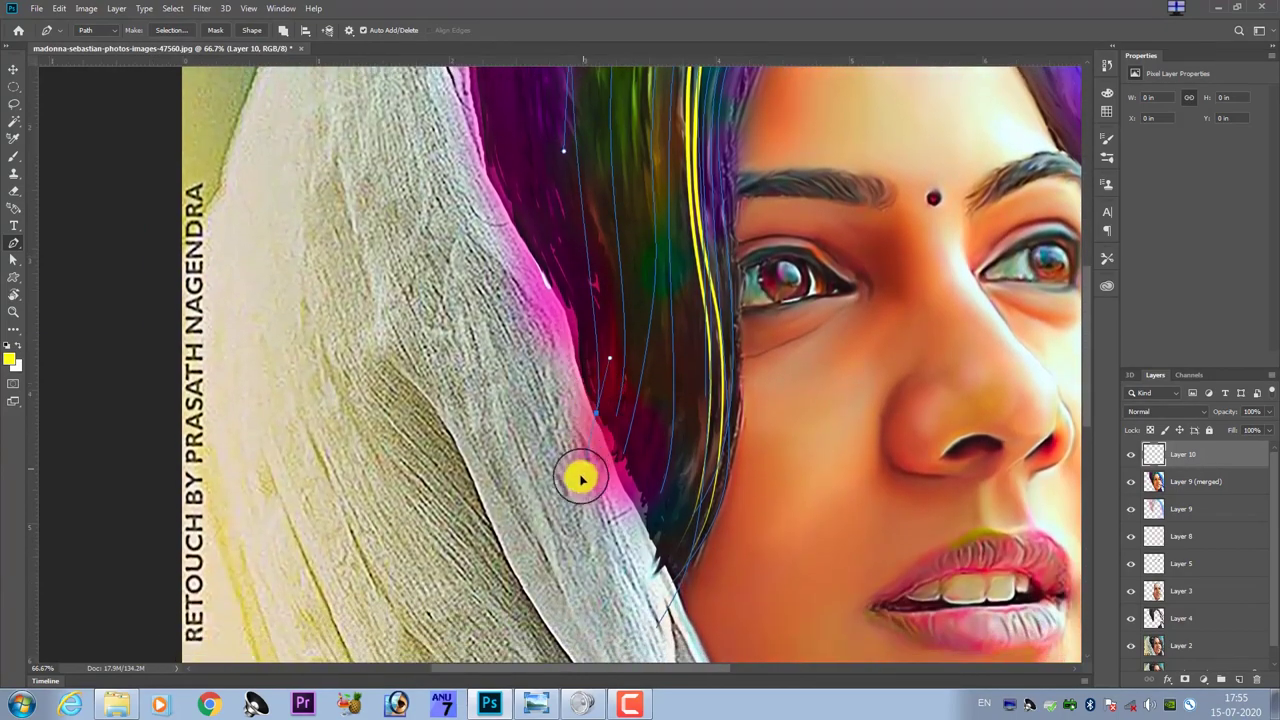
pyautogui.scroll(3, 665, 230)
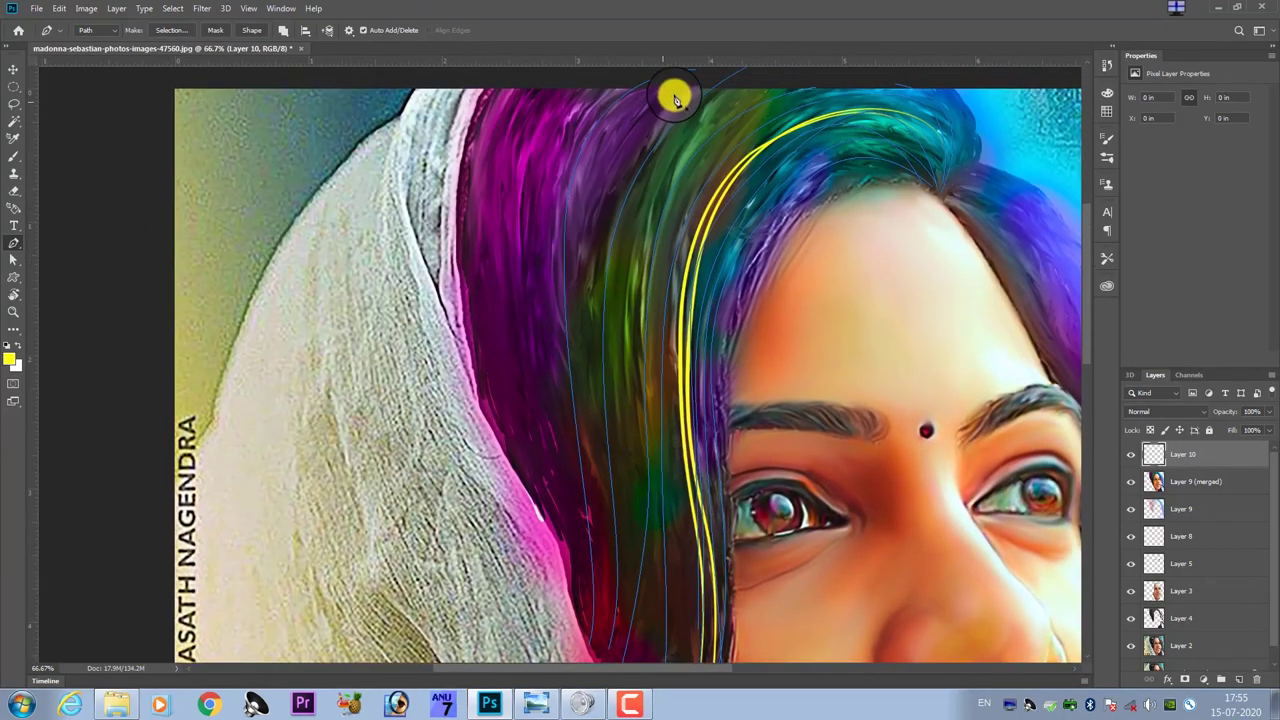
pyautogui.scroll(-2, 590, 440)
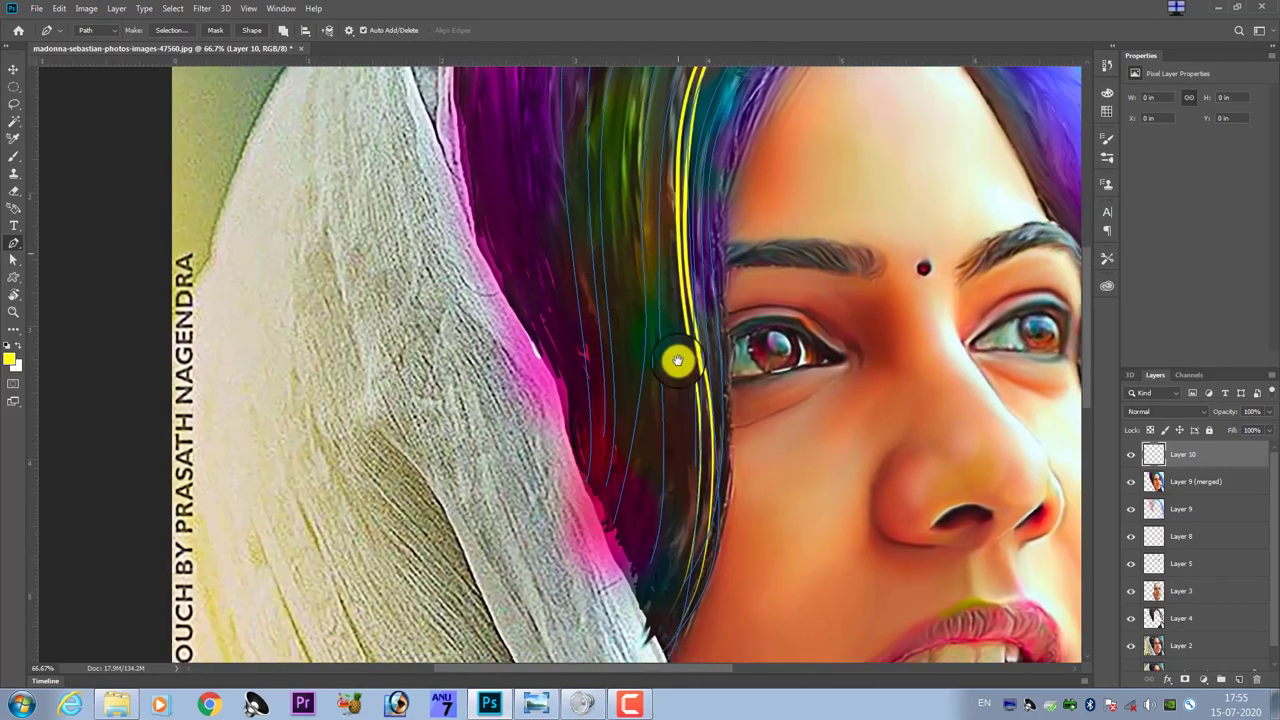
pyautogui.scroll(2, 680, 340)
pyautogui.click(728, 82)
pyautogui.moveTo(617, 313); pyautogui.dragTo(617, 465)
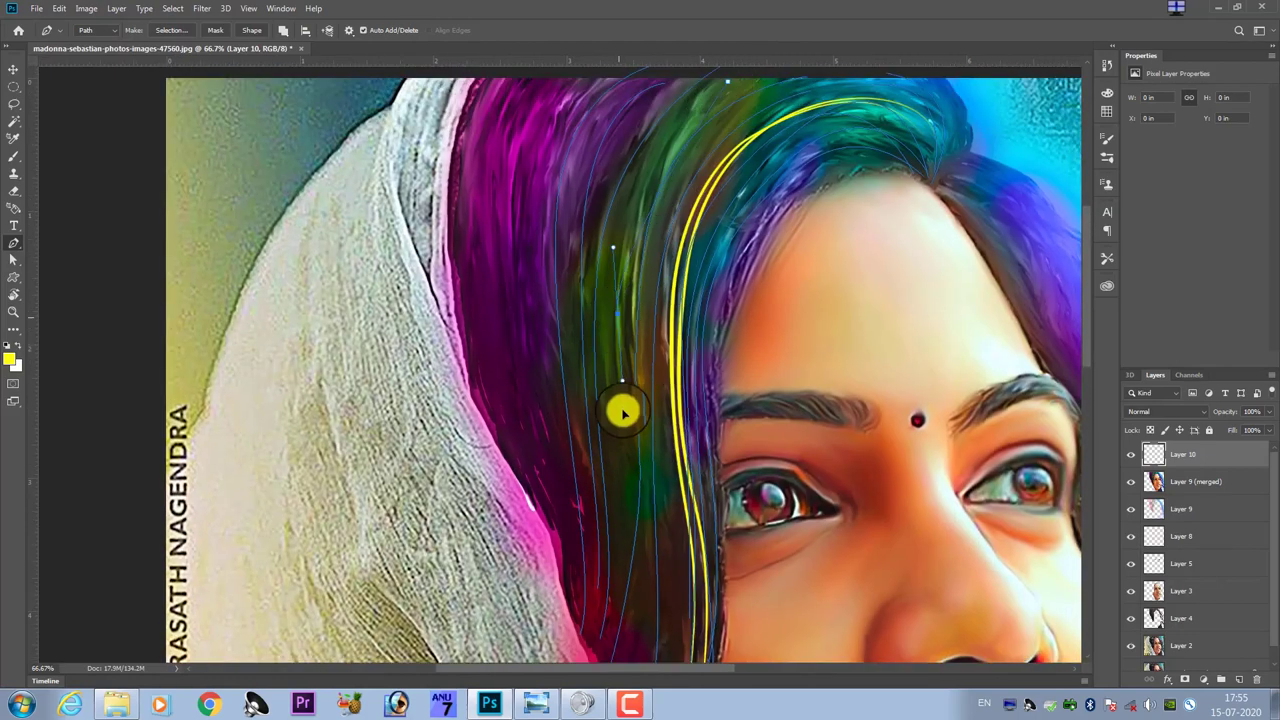
pyautogui.click(647, 224)
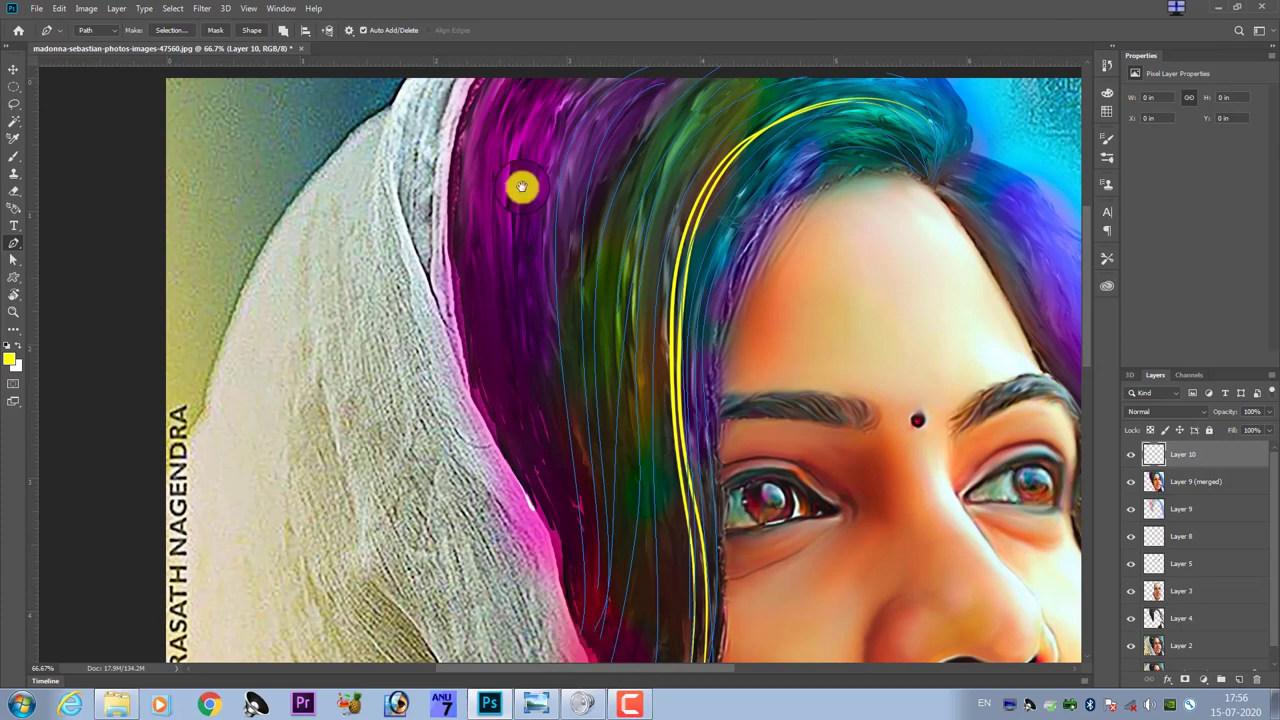
pyautogui.scroll(2, 560, 250)
pyautogui.scroll(-2, 557, 160)
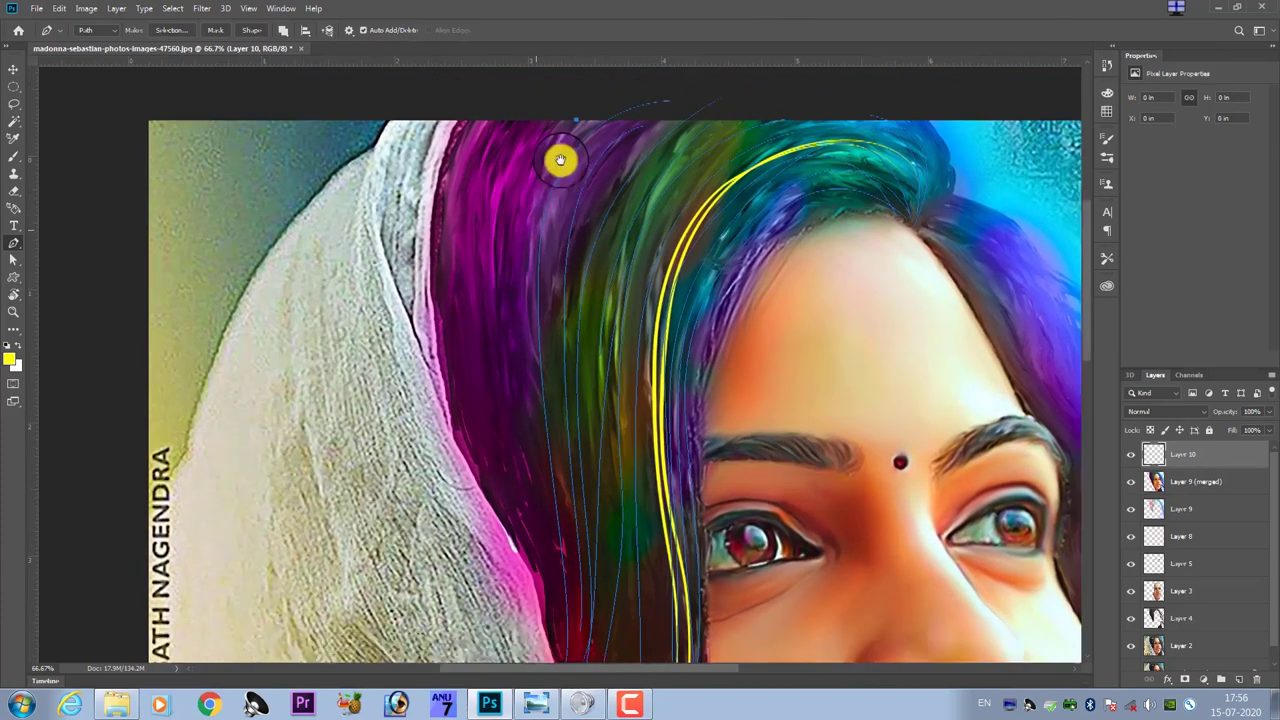
pyautogui.moveTo(519, 283); pyautogui.dragTo(531, 474)
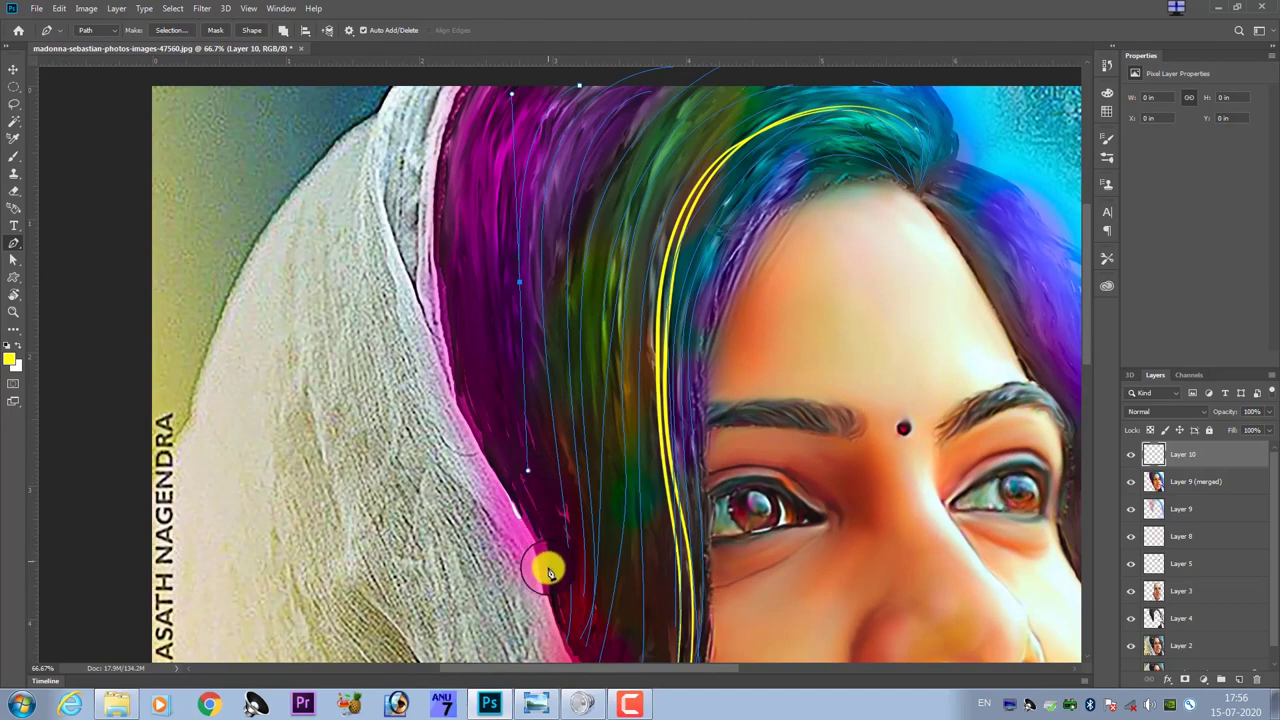
# - Draw several more short strands from the hair top, starting one at the parting
pyautogui.click(536, 104)
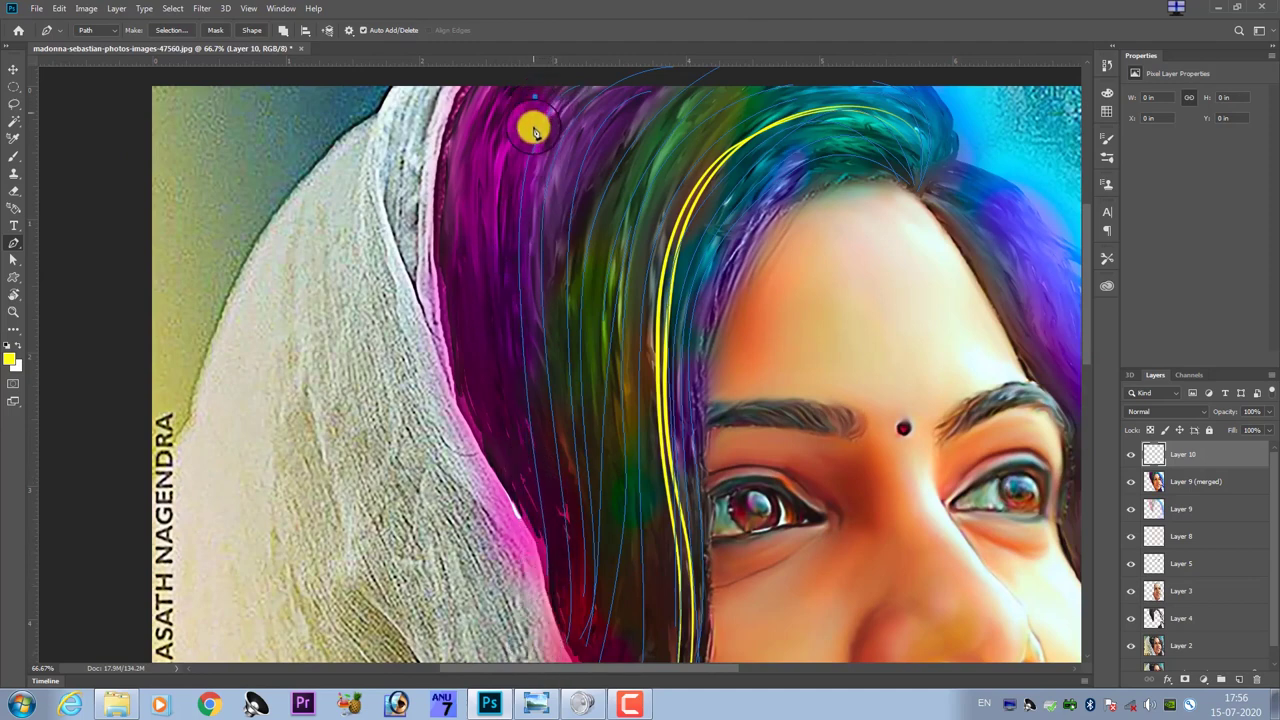
pyautogui.moveTo(492, 119); pyautogui.dragTo(518, 443)
pyautogui.moveTo(510, 494); pyautogui.dragTo(514, 460)
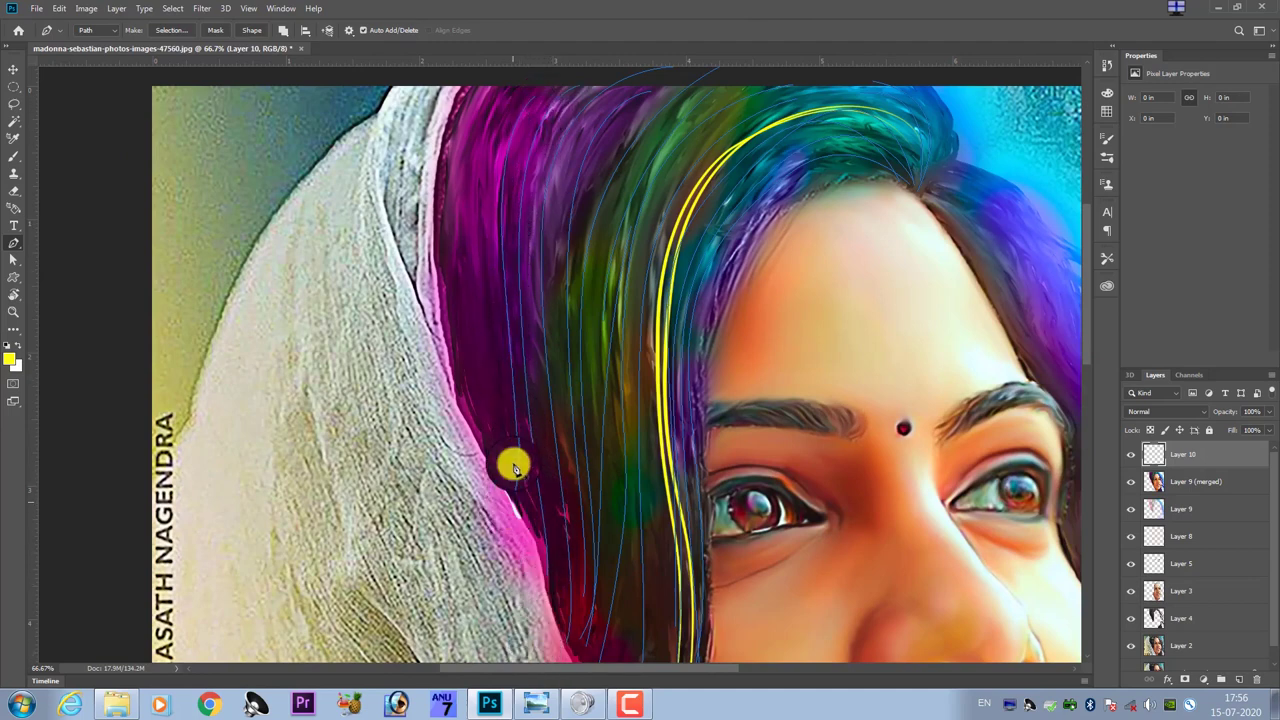
pyautogui.click(484, 130)
pyautogui.click(482, 100)
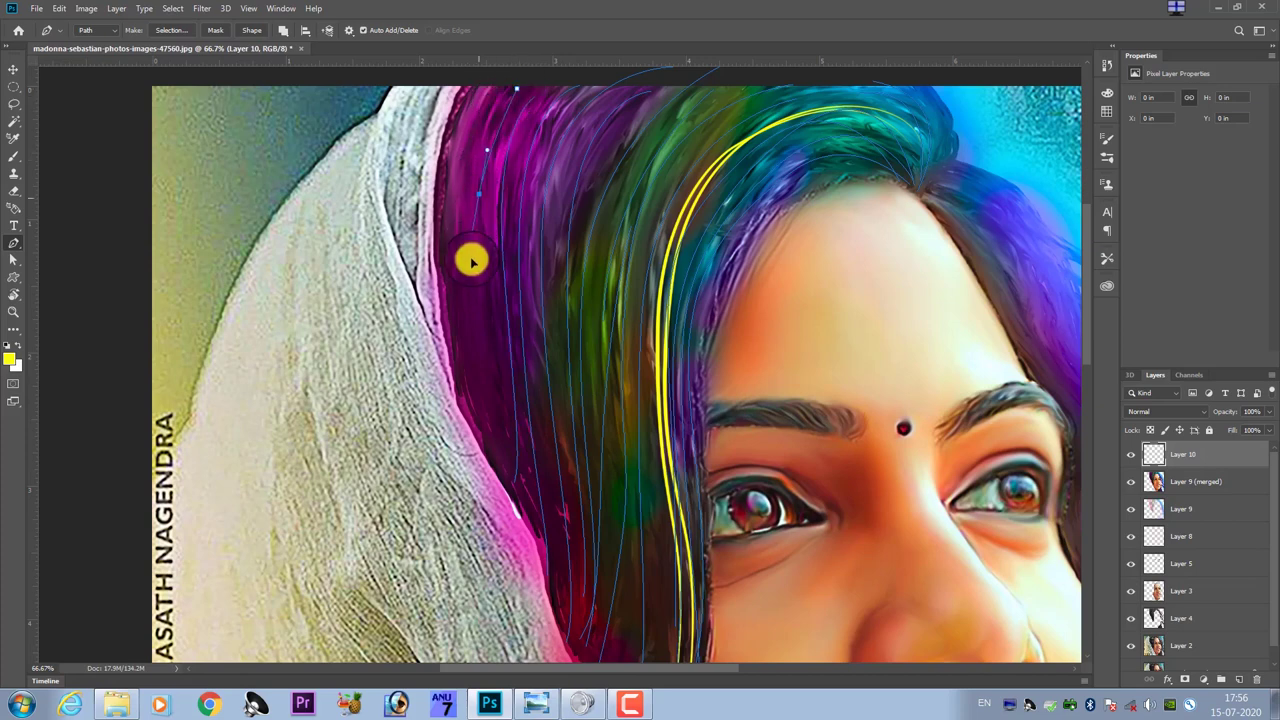
pyautogui.moveTo(480, 490); pyautogui.dragTo(492, 389)
pyautogui.click(473, 108)
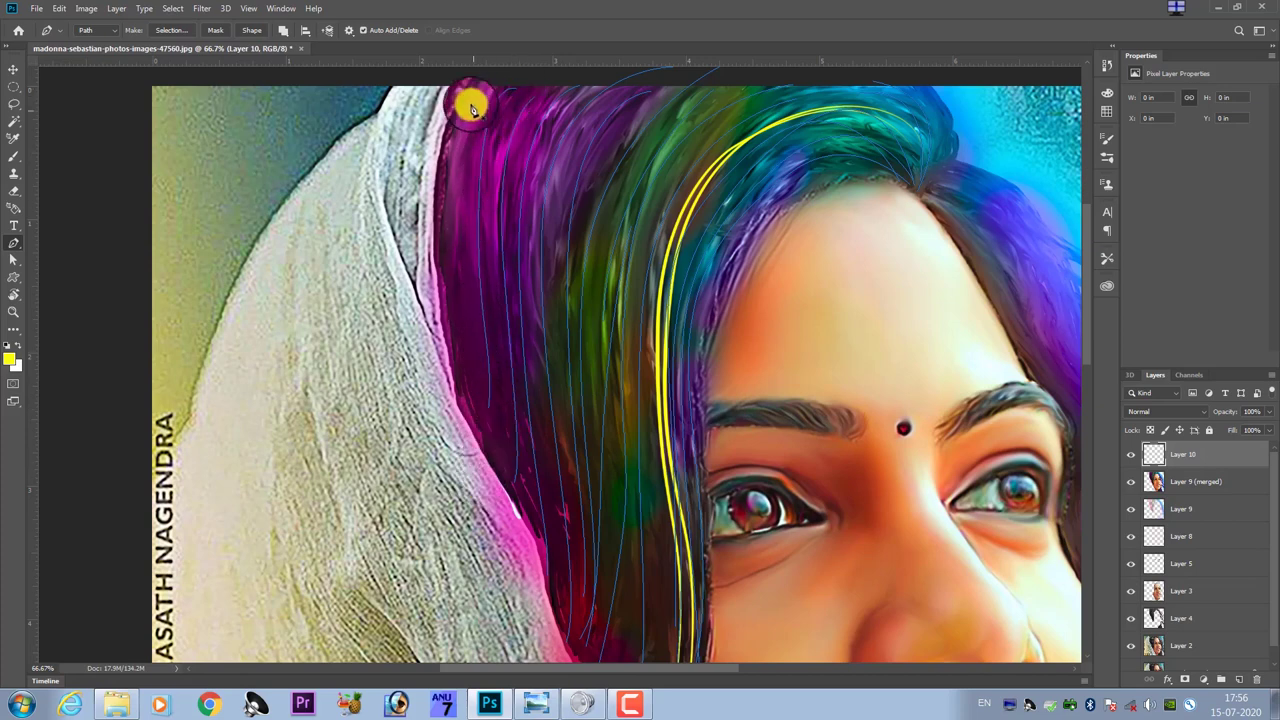
pyautogui.moveTo(477, 342); pyautogui.dragTo(475, 408)
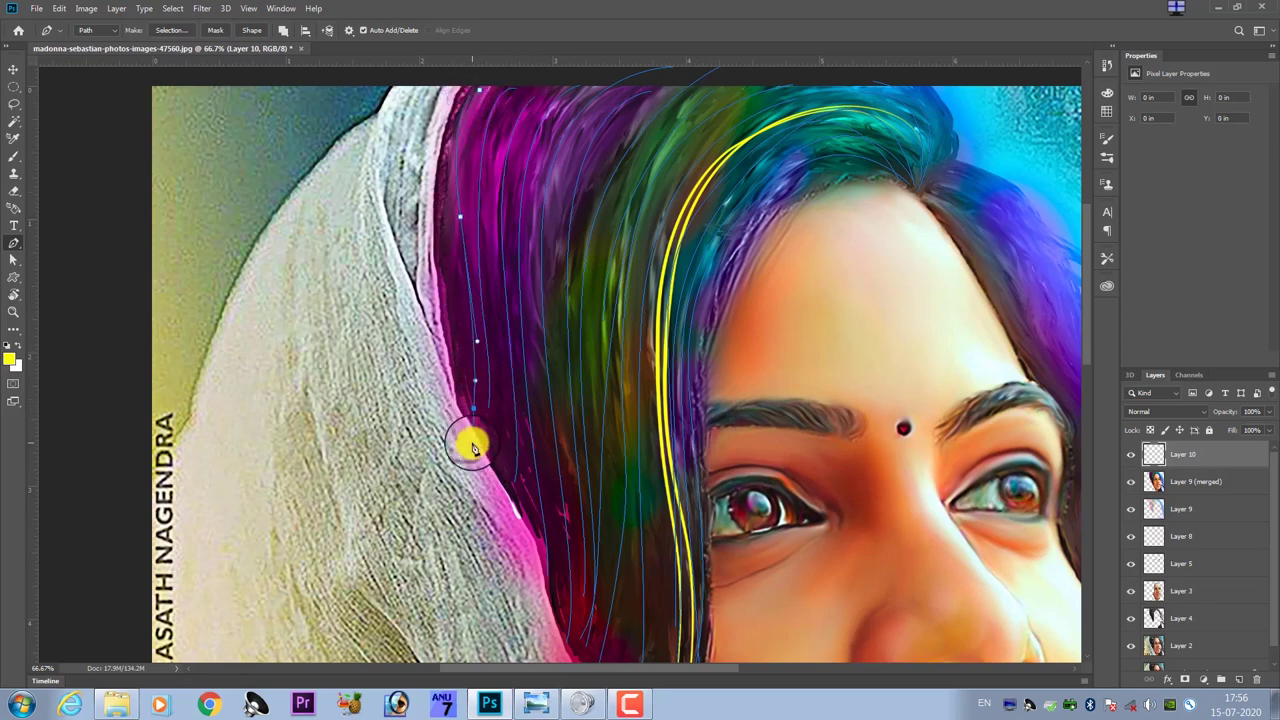
pyautogui.moveTo(886, 243); pyautogui.dragTo(462, 269)
pyautogui.click(523, 228)
pyautogui.moveTo(503, 214); pyautogui.dragTo(519, 131)
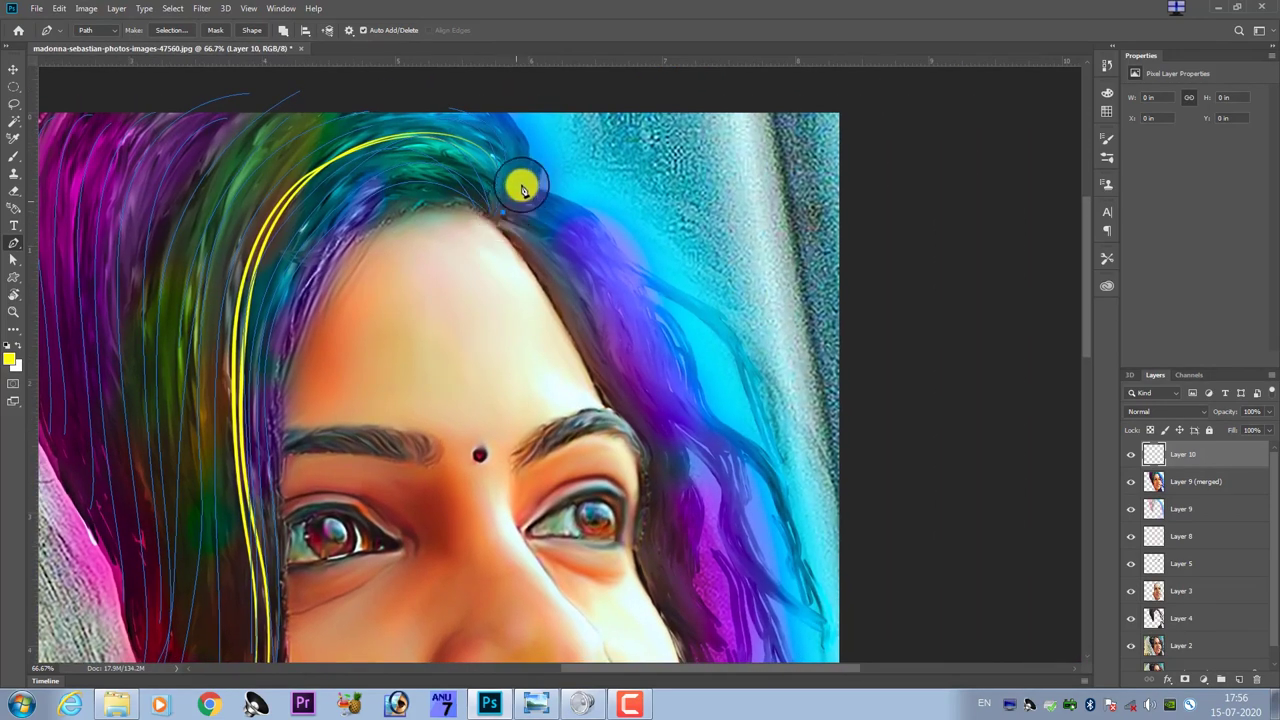
# - Trace curved strand paths down the right-side purple hair, then select Layer 9 (merged)
pyautogui.moveTo(450, 78)
pyautogui.mouseDown()
pyautogui.moveTo(512, 178)
pyautogui.moveTo(502, 108)
pyautogui.moveTo(477, 128)
pyautogui.moveTo(500, 220)
pyautogui.moveTo(534, 142)
pyautogui.mouseUp()
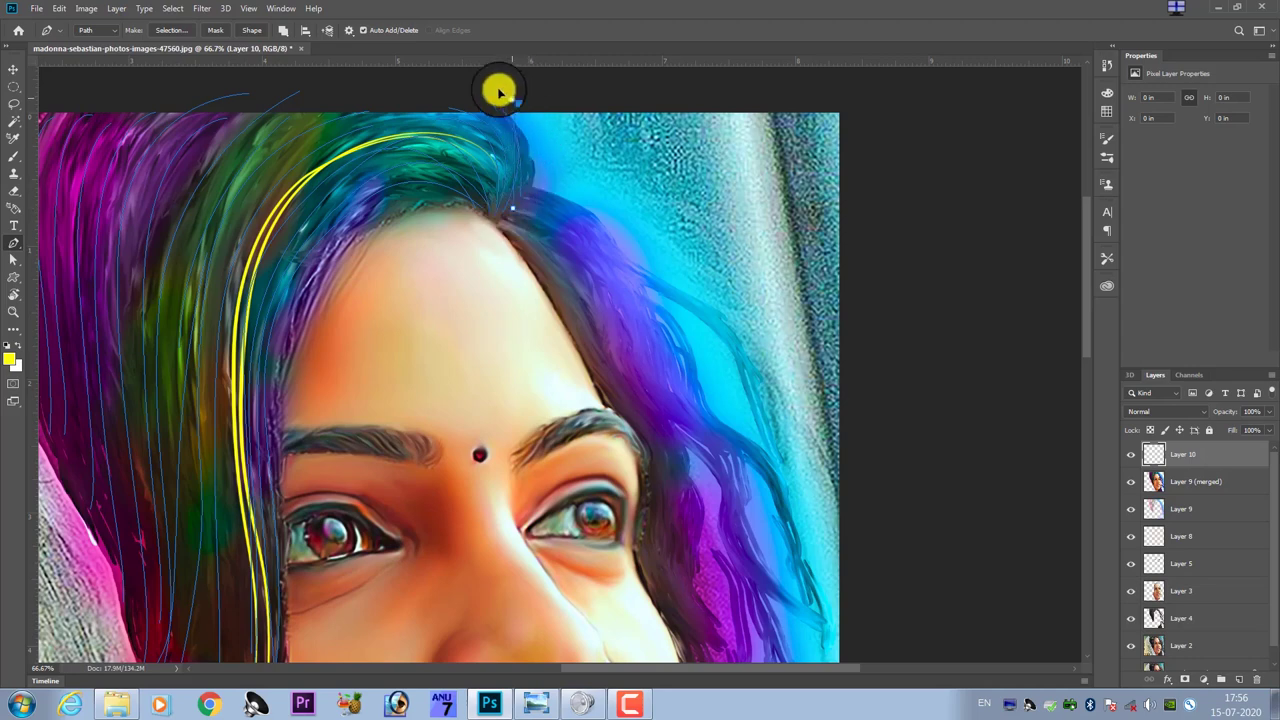
pyautogui.moveTo(474, 70); pyautogui.dragTo(509, 220)
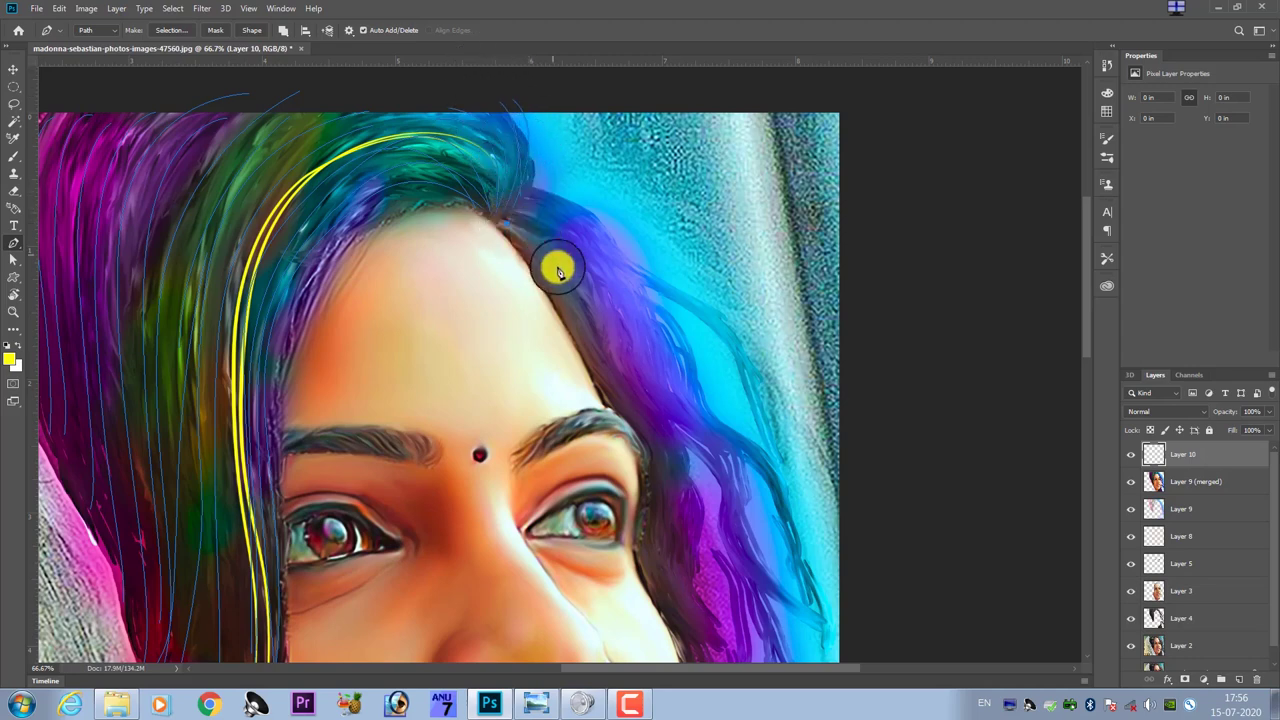
pyautogui.moveTo(591, 347)
pyautogui.mouseDown()
pyautogui.moveTo(647, 407)
pyautogui.moveTo(697, 503)
pyautogui.moveTo(693, 567)
pyautogui.mouseUp()
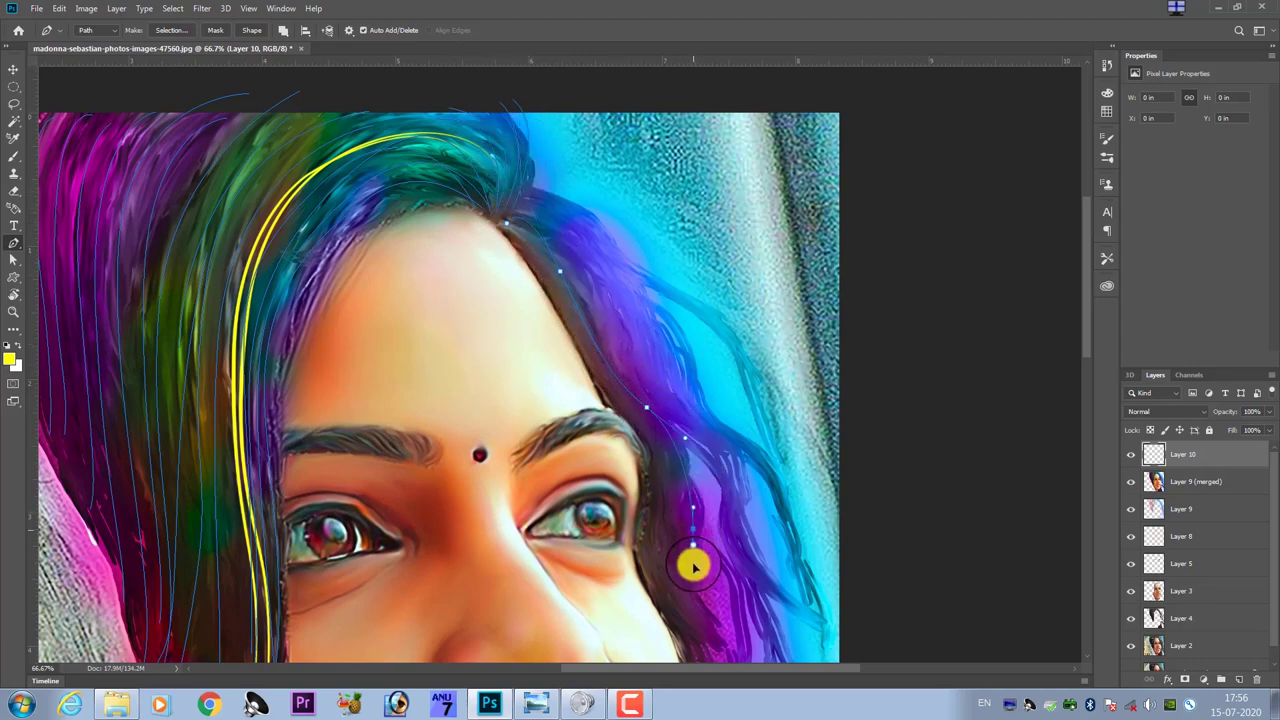
pyautogui.click(540, 228)
pyautogui.click(518, 210)
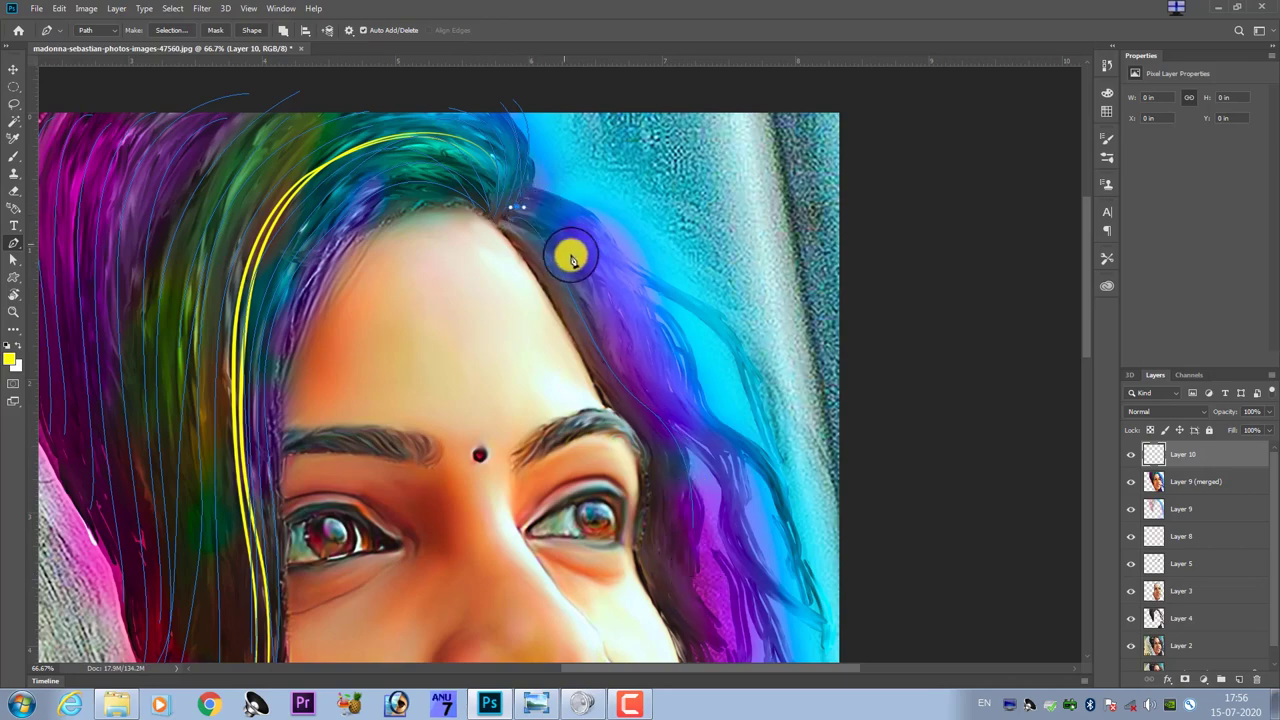
pyautogui.moveTo(661, 424); pyautogui.dragTo(614, 157)
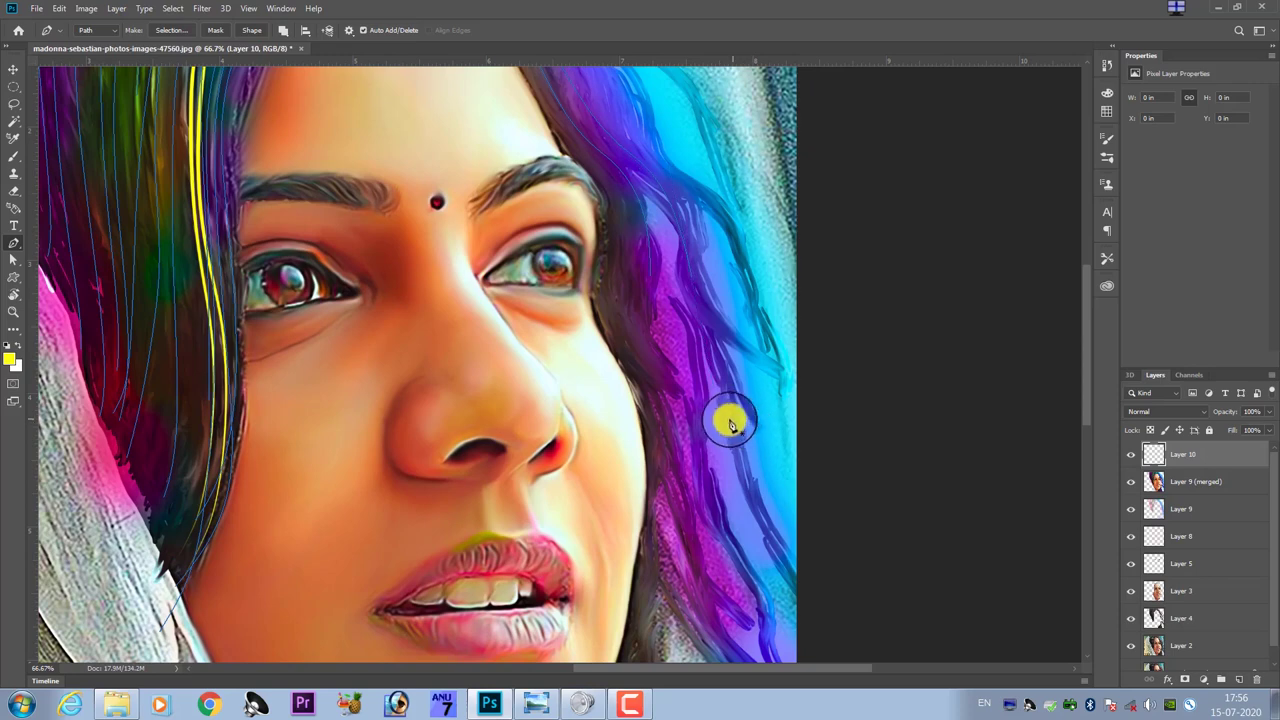
pyautogui.moveTo(730, 424)
pyautogui.mouseDown()
pyautogui.moveTo(562, 135)
pyautogui.moveTo(679, 519)
pyautogui.mouseUp()
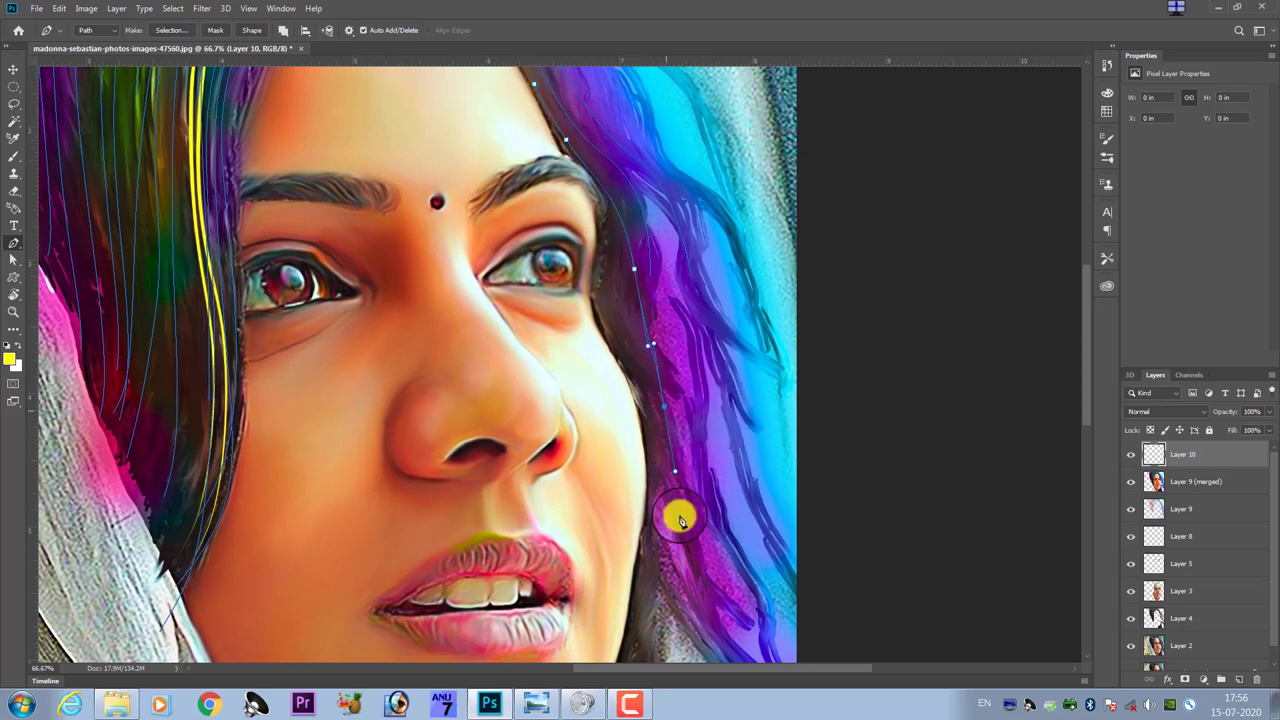
pyautogui.click(1215, 485)
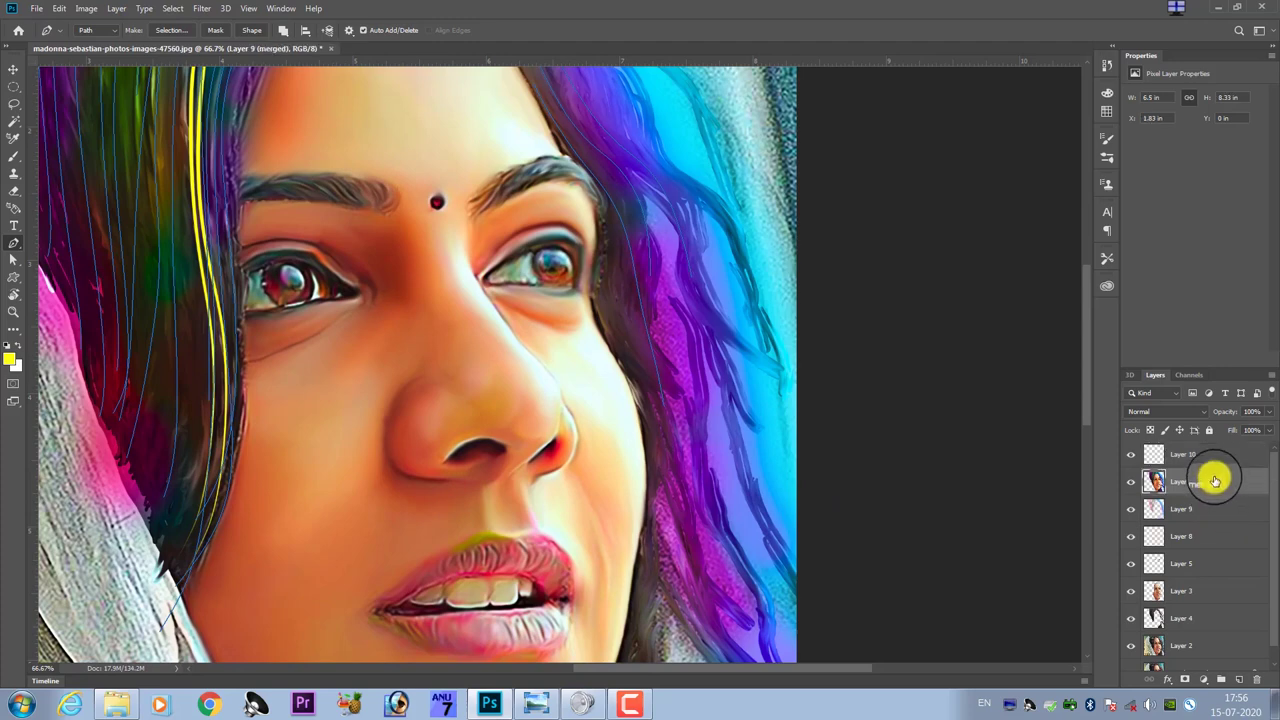
# - Draw a strand path along the right hair edge beside the forehead, then deselect and reselect the paths
pyautogui.click(1135, 492)
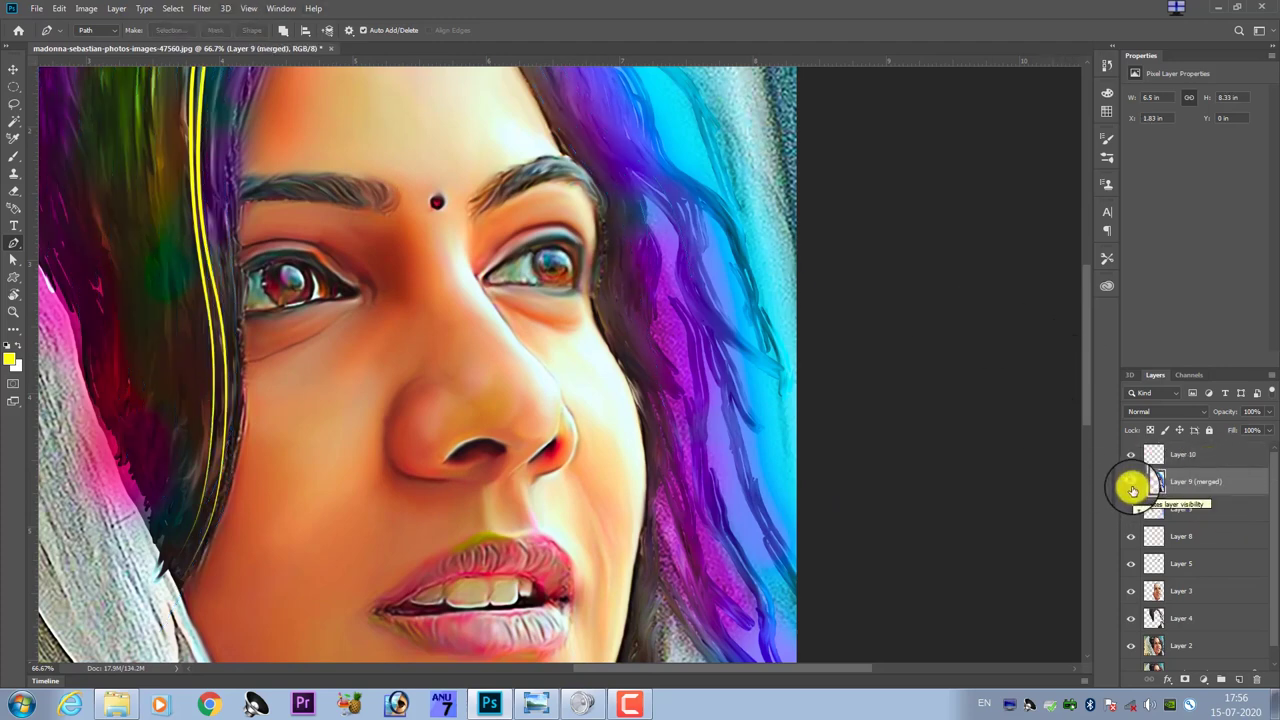
pyautogui.scroll(2, 674, 429)
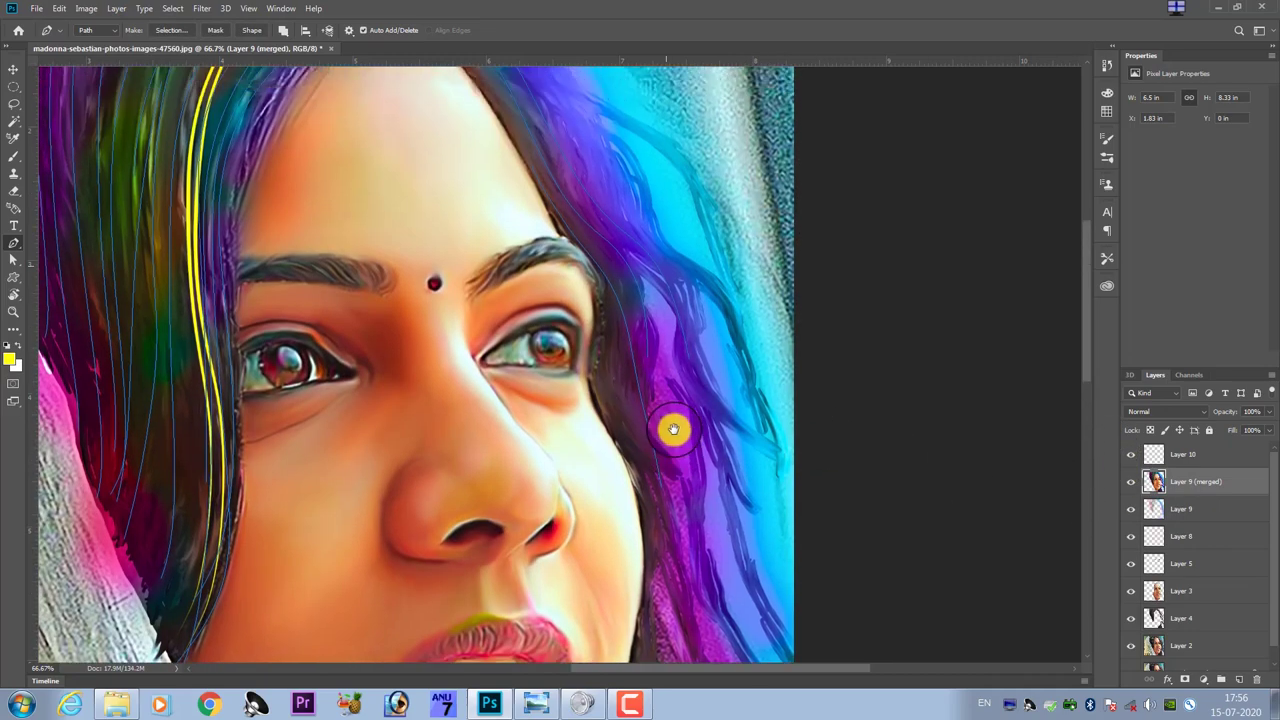
pyautogui.scroll(3, 666, 397)
pyautogui.moveTo(508, 183)
pyautogui.mouseDown()
pyautogui.moveTo(566, 229)
pyautogui.moveTo(617, 326)
pyautogui.moveTo(751, 478)
pyautogui.moveTo(783, 590)
pyautogui.moveTo(777, 575)
pyautogui.mouseUp()
pyautogui.press('Escape')
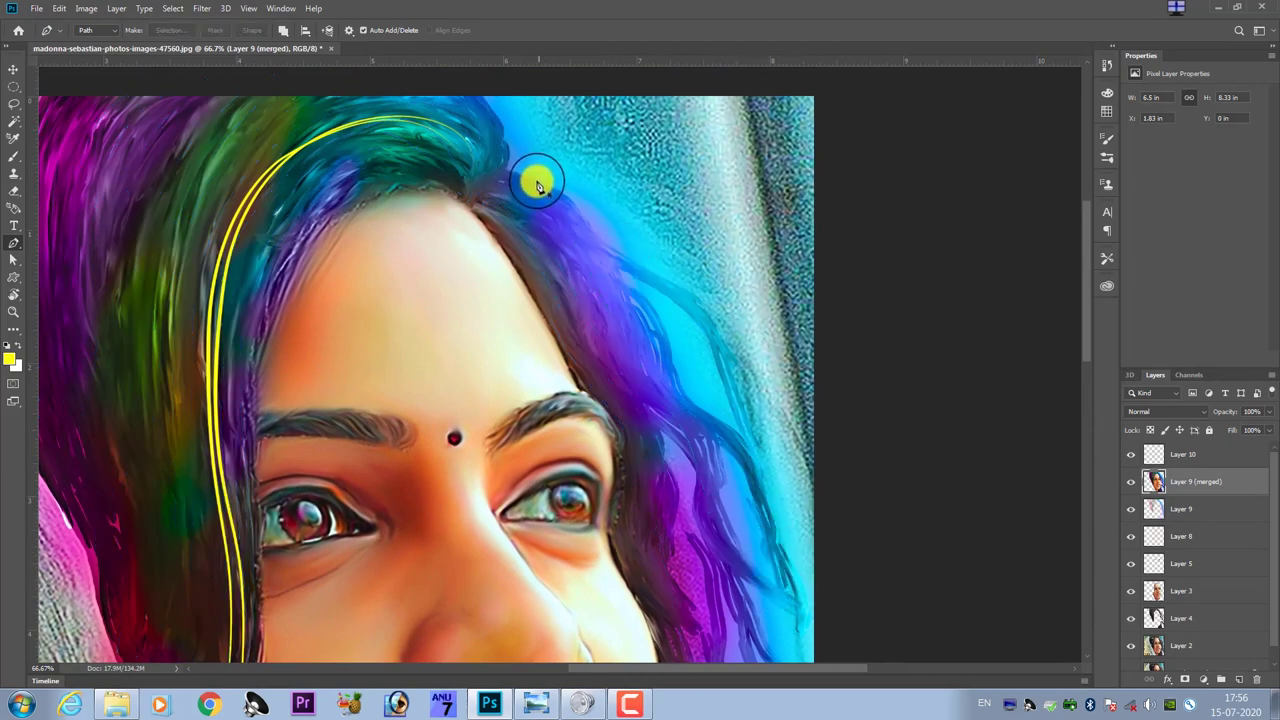
pyautogui.keyDown('ctrl'); pyautogui.click(520, 265); pyautogui.keyUp('ctrl')
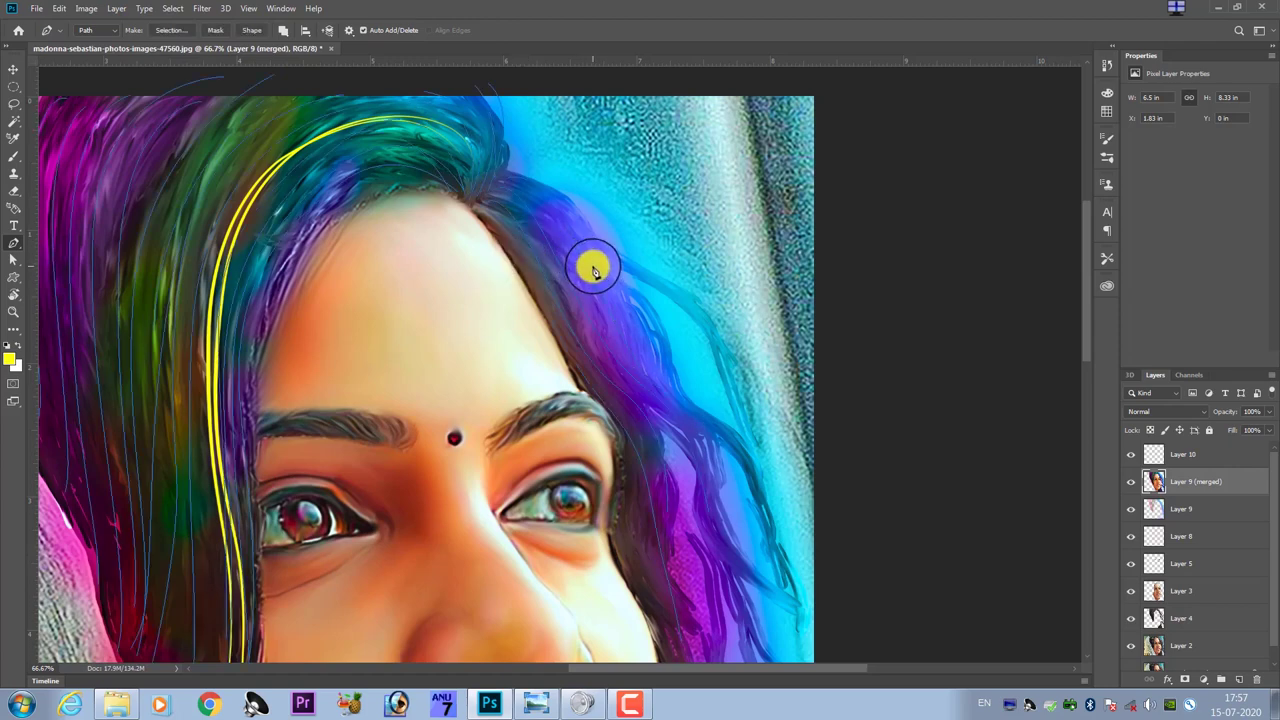
# - Switch to Path Selection and set the foreground colour to magenta
pyautogui.press('a')
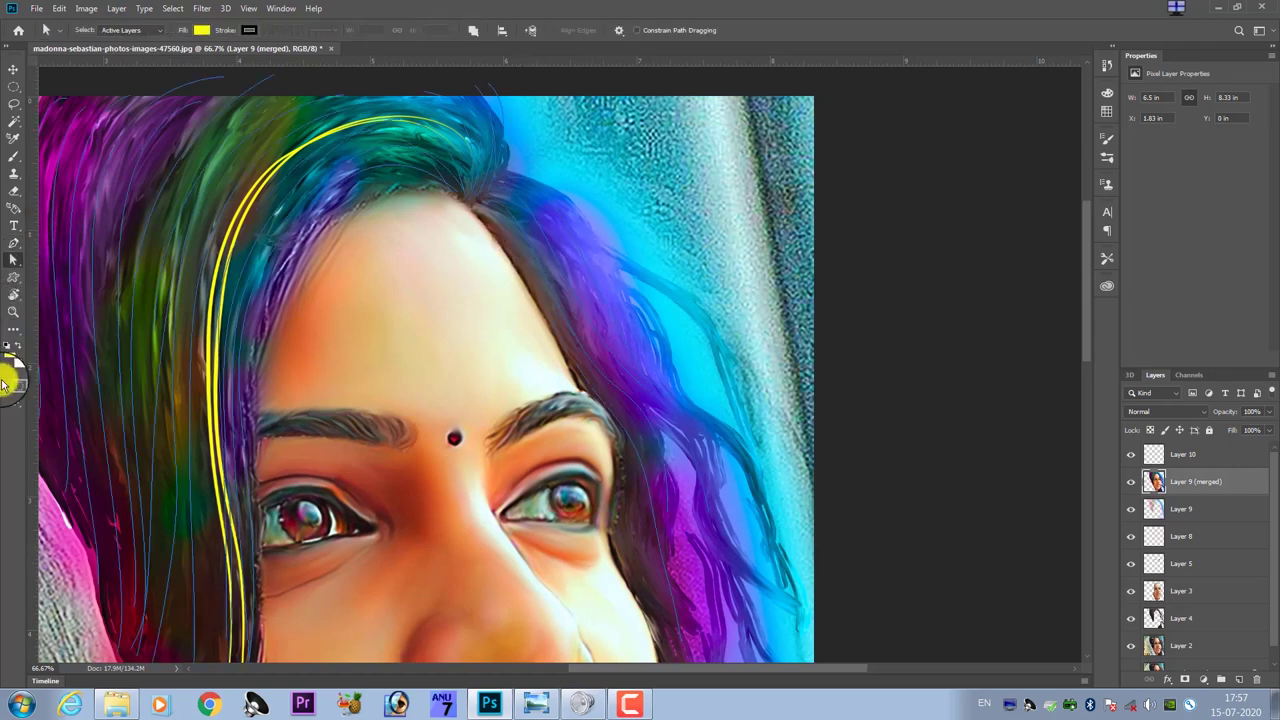
pyautogui.click(9, 360)
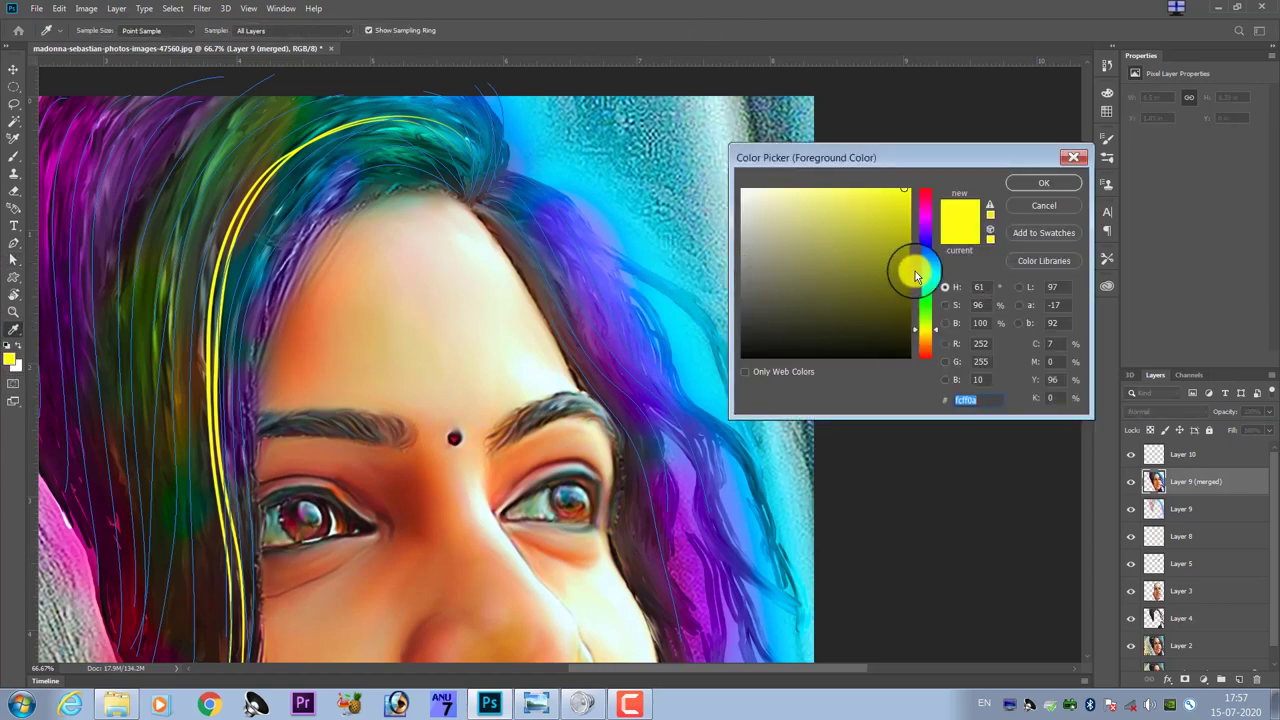
pyautogui.moveTo(935, 267); pyautogui.dragTo(935, 222)
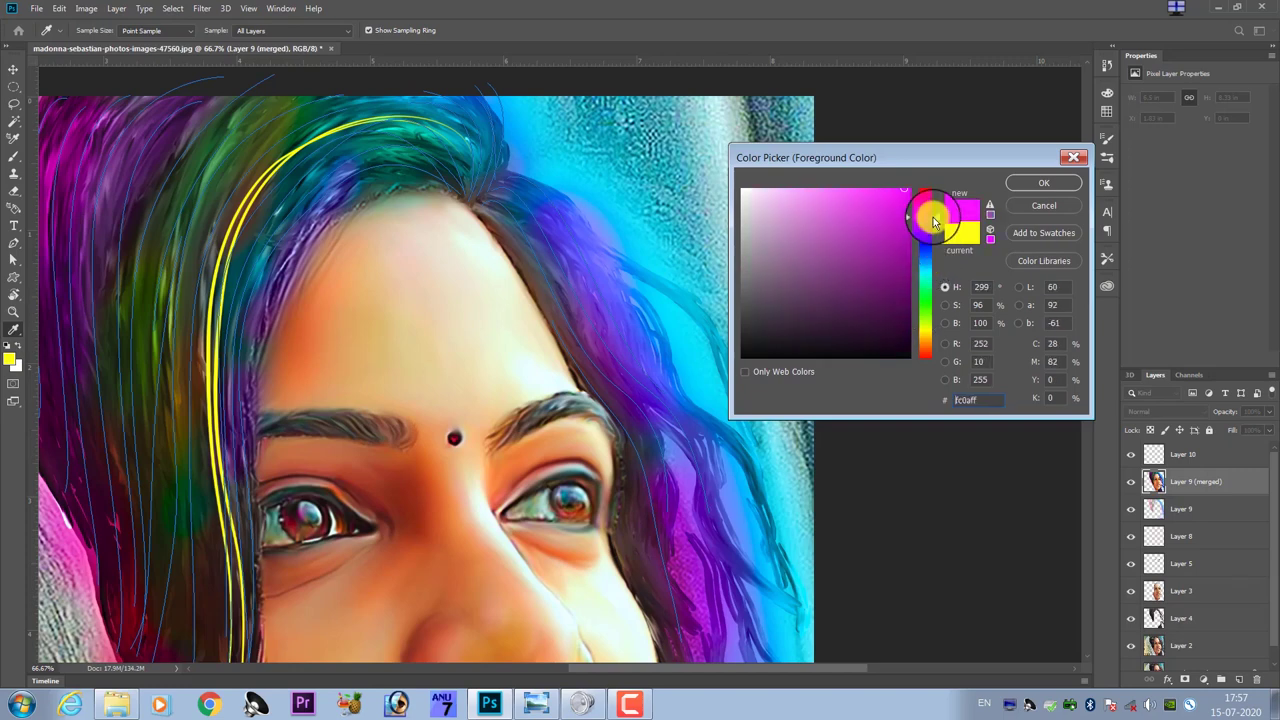
pyautogui.click(1024, 183)
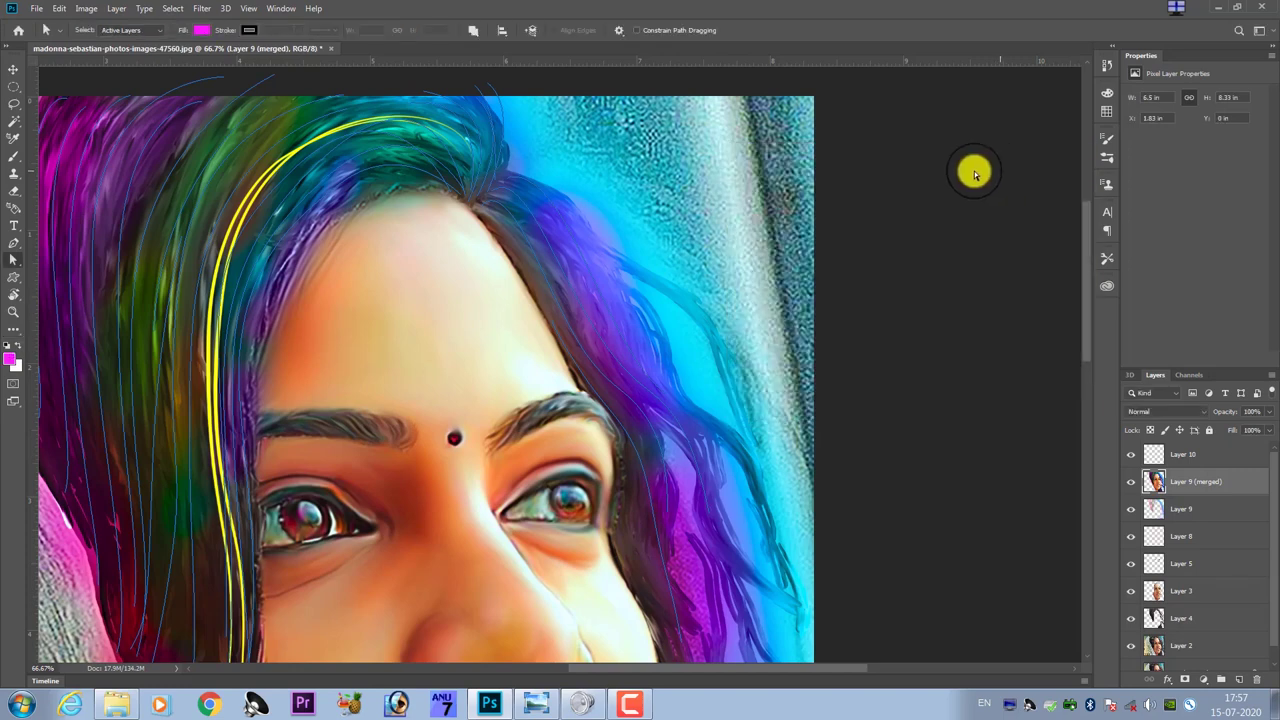
# - Choose a hair brush preset and shrink it to a thin tip
pyautogui.press('b')
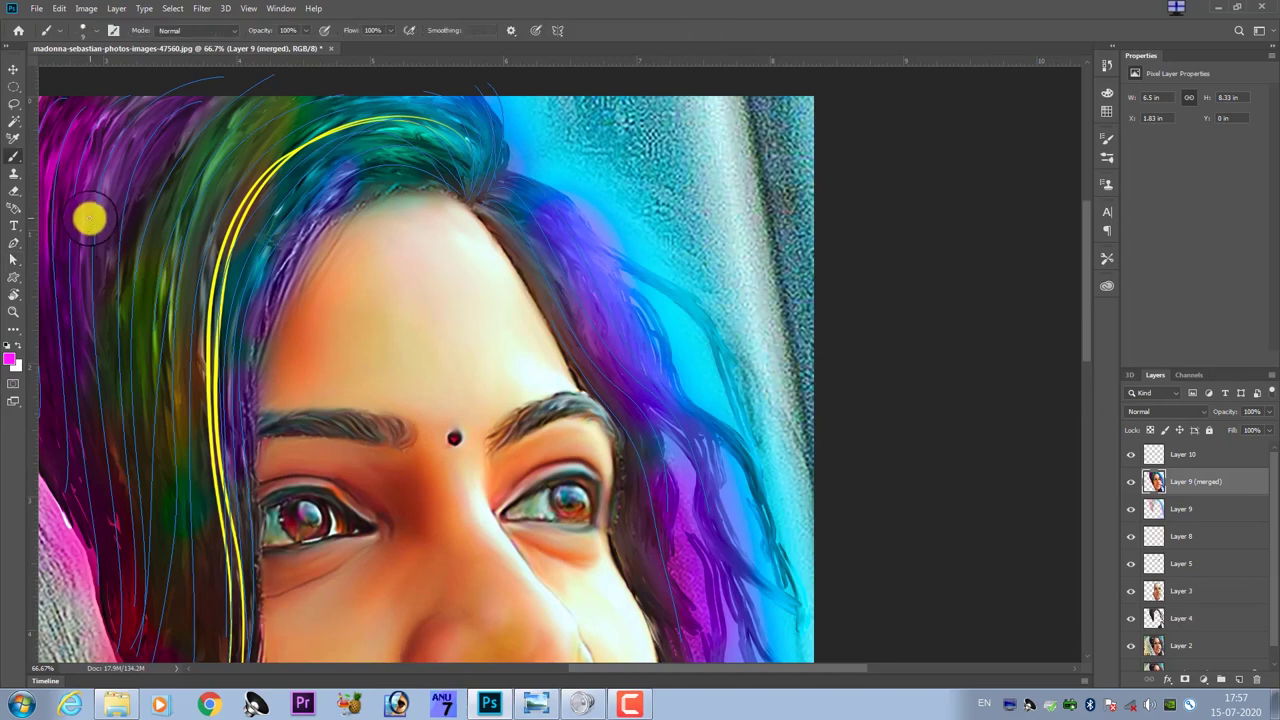
pyautogui.click(84, 31)
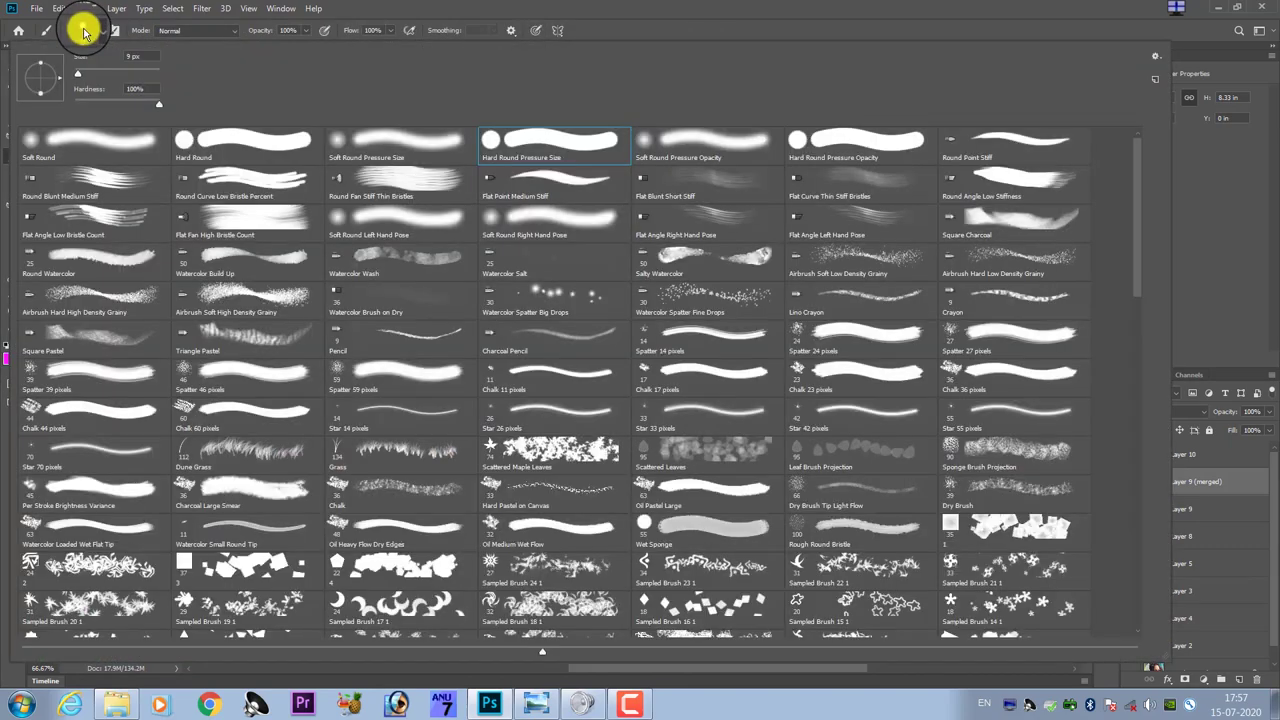
pyautogui.scroll(-1, 1014, 400)
pyautogui.scroll(-2, 1014, 400)
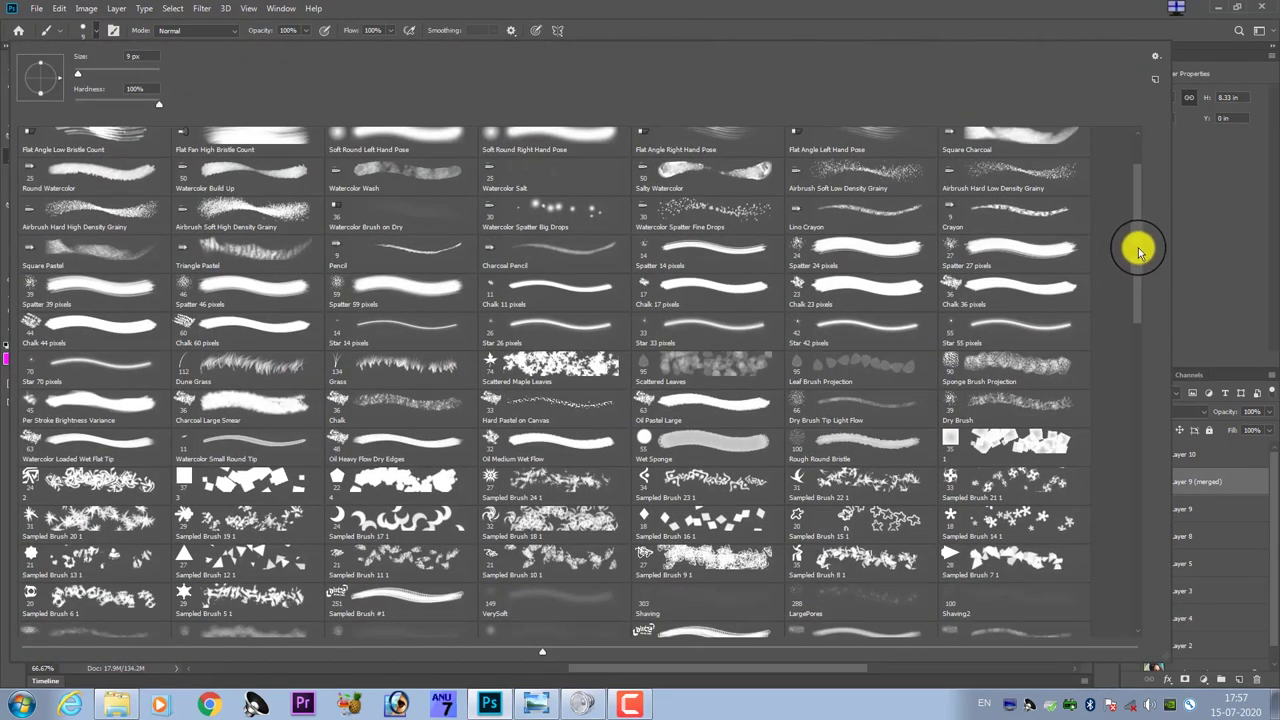
pyautogui.moveTo(1141, 256); pyautogui.dragTo(1136, 549)
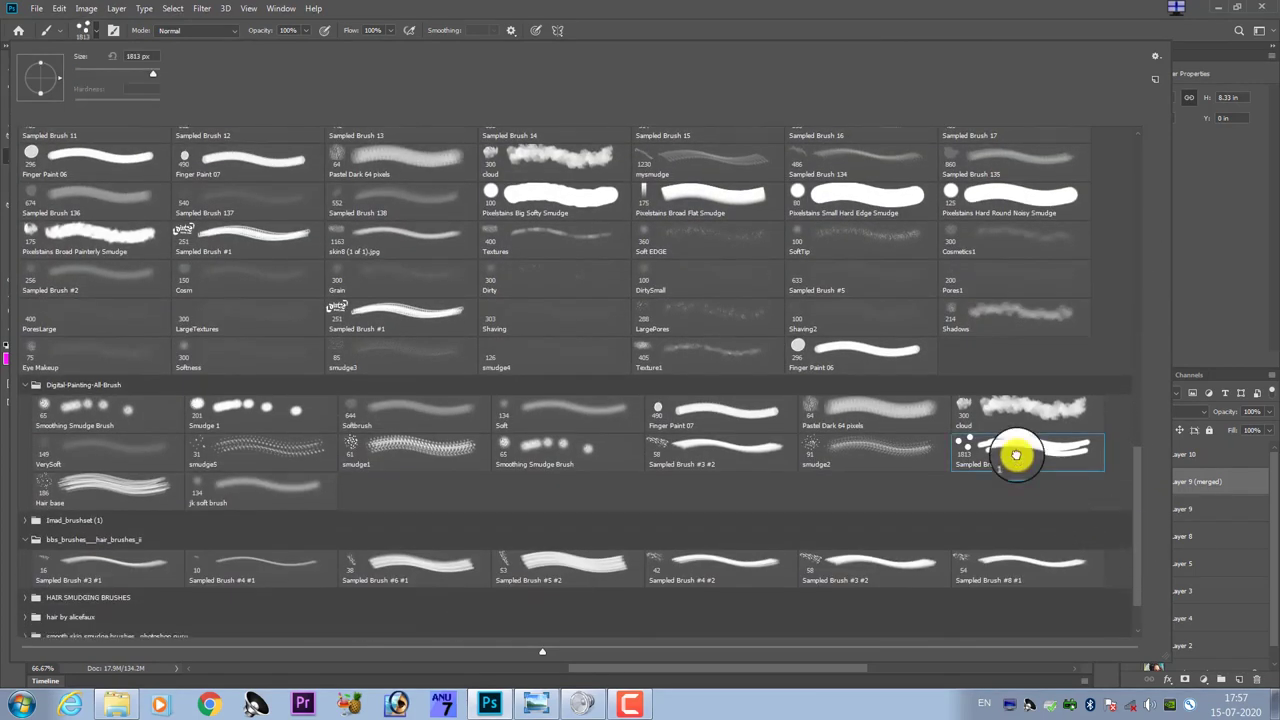
pyautogui.doubleClick(1017, 454)
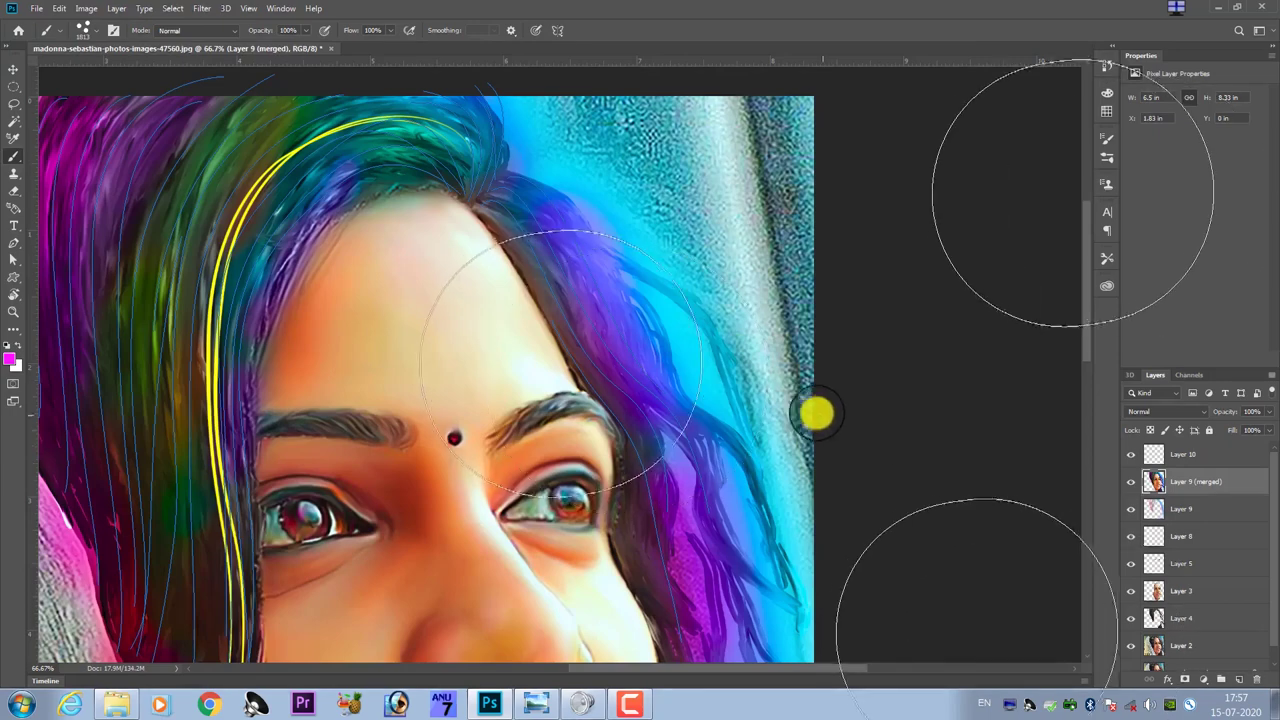
pyautogui.press('[')
pyautogui.press('[')
pyautogui.press('[')
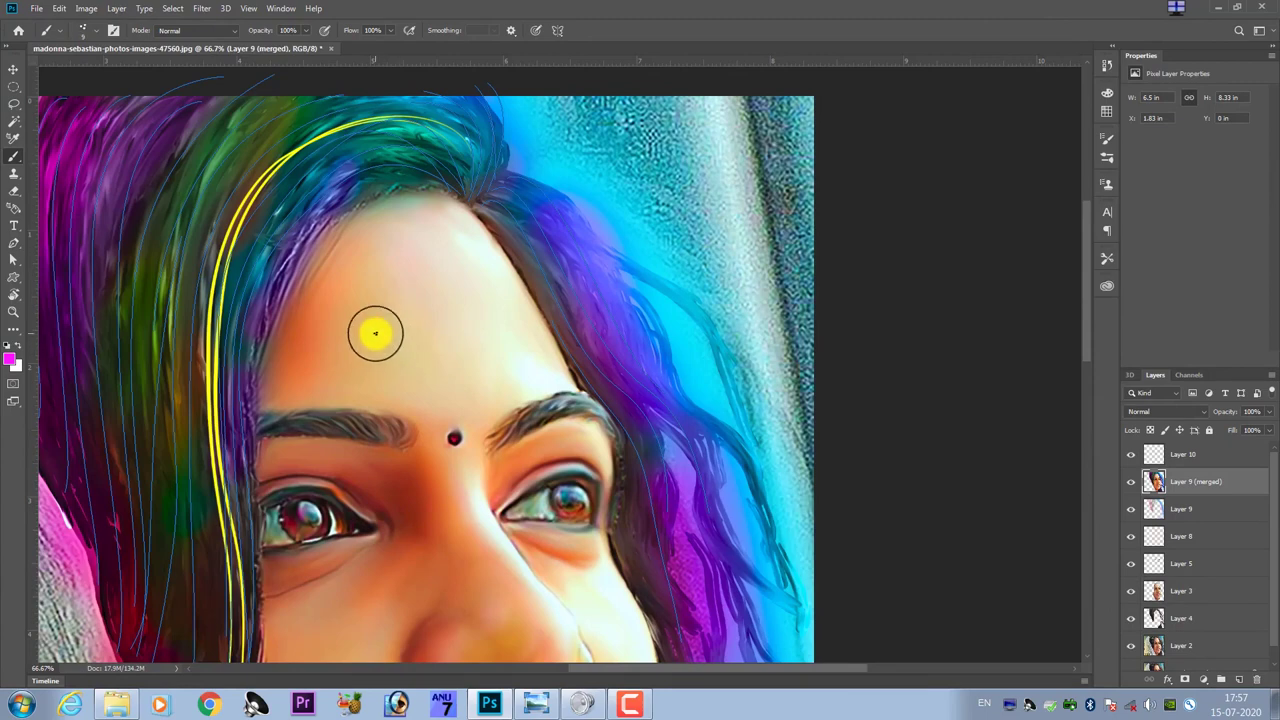
# - Set the brush's Shape Dynamics Size Jitter control to Pen Pressure
pyautogui.click(114, 31)
pyautogui.click(912, 185)
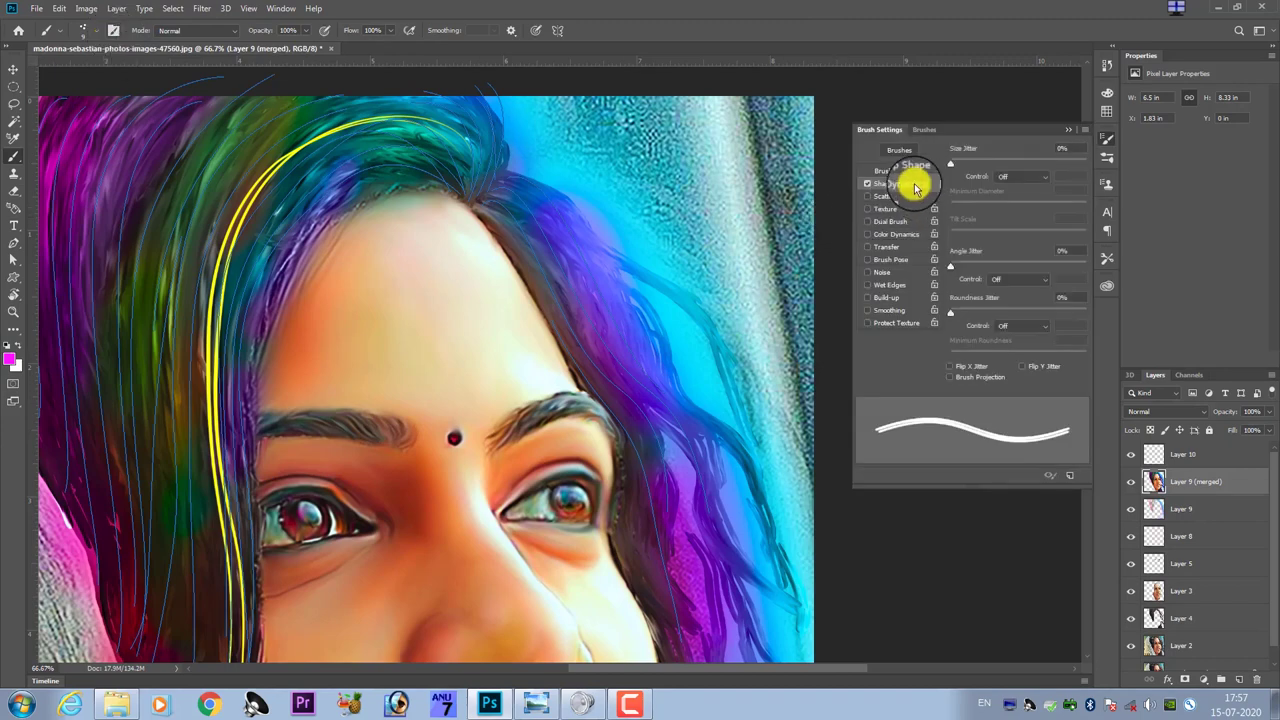
pyautogui.click(1032, 178)
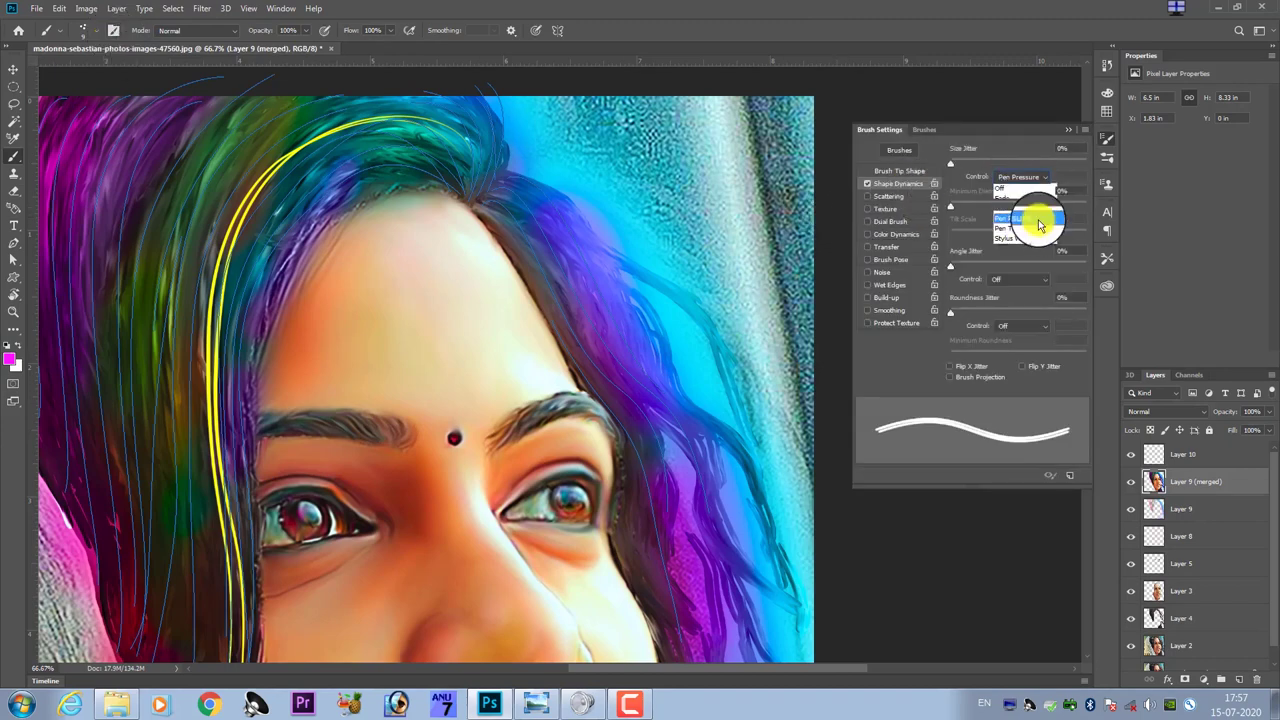
pyautogui.click(1040, 222)
pyautogui.click(1068, 129)
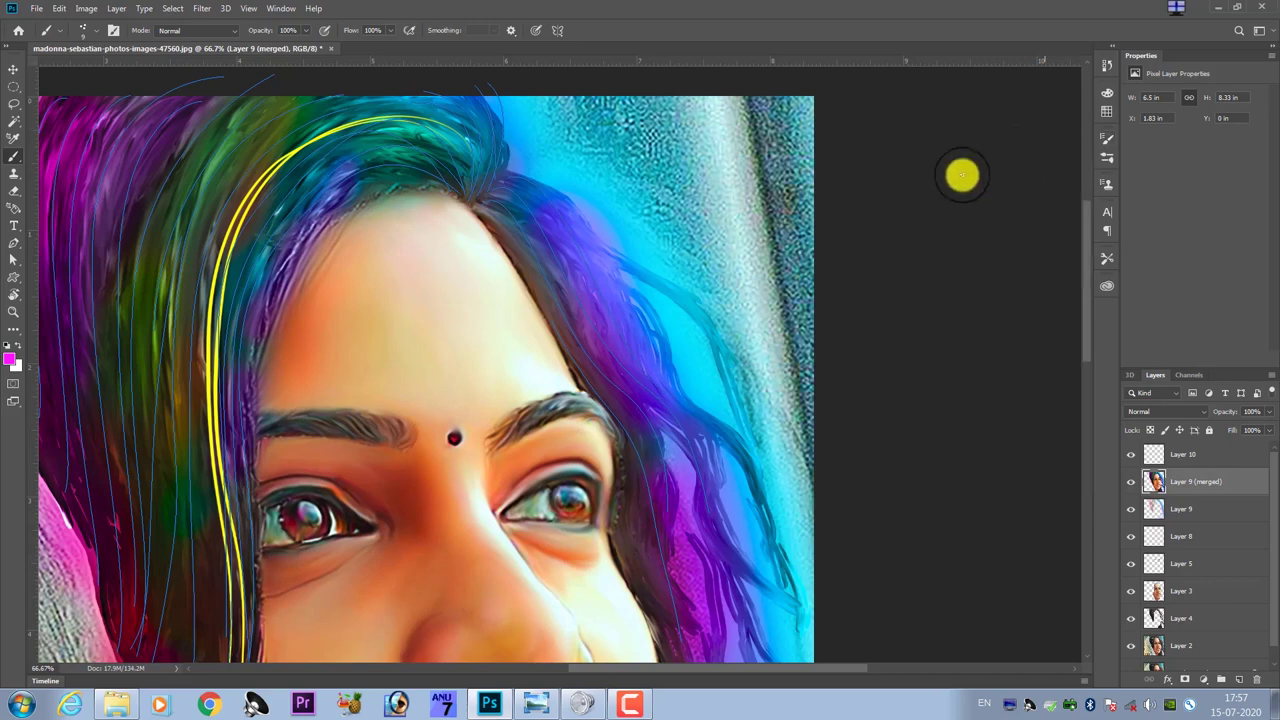
# - Select all hair guide paths and stroke them with the magenta Brush
pyautogui.press('a')
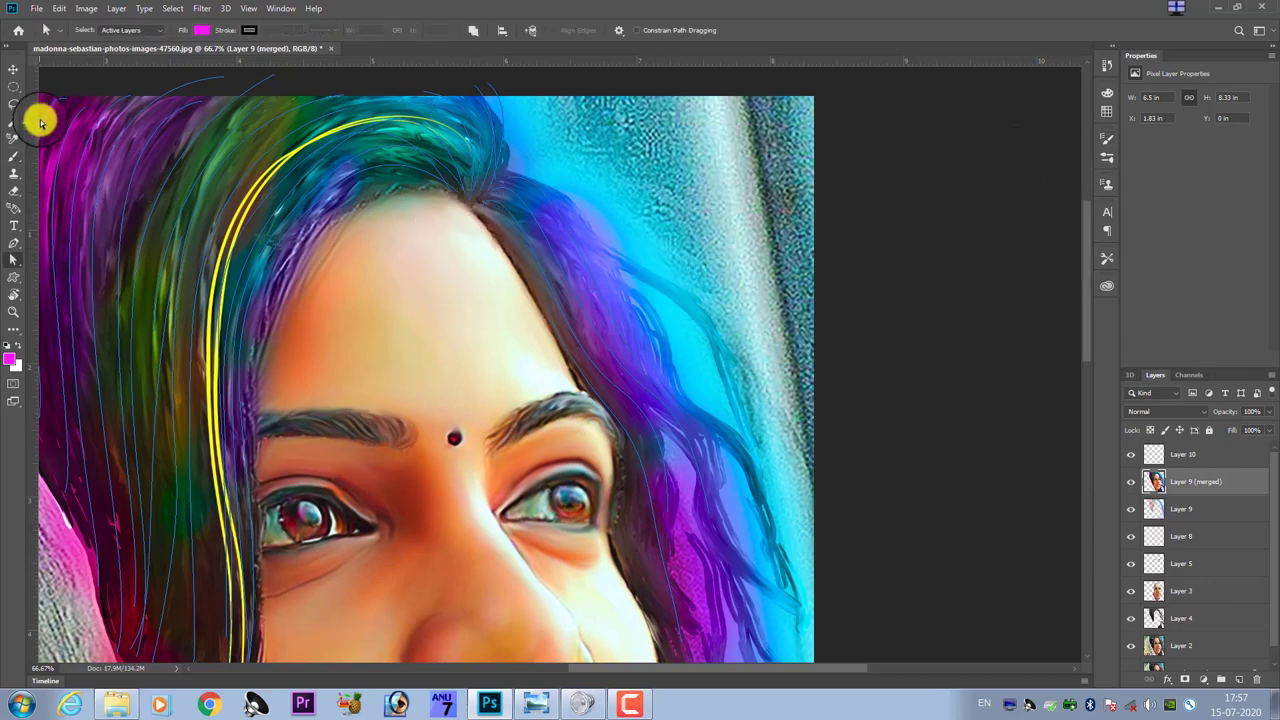
pyautogui.moveTo(55, 97); pyautogui.dragTo(834, 555)
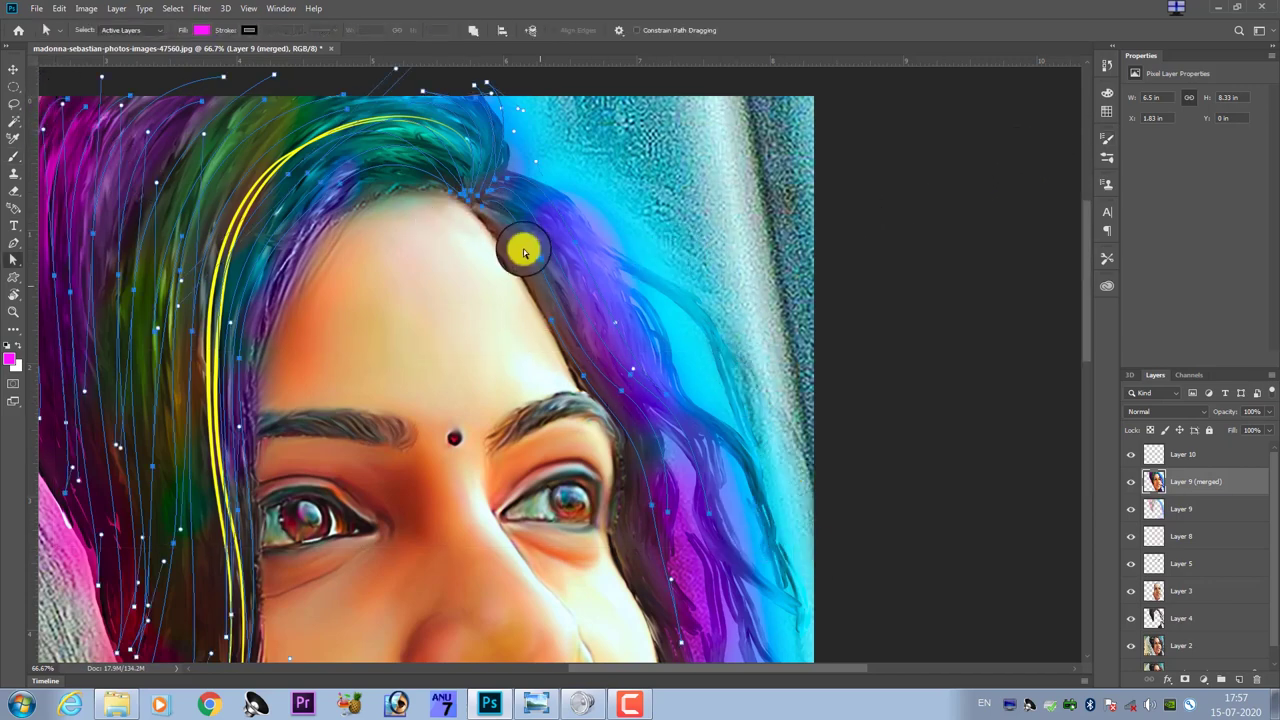
pyautogui.rightClick(480, 198)
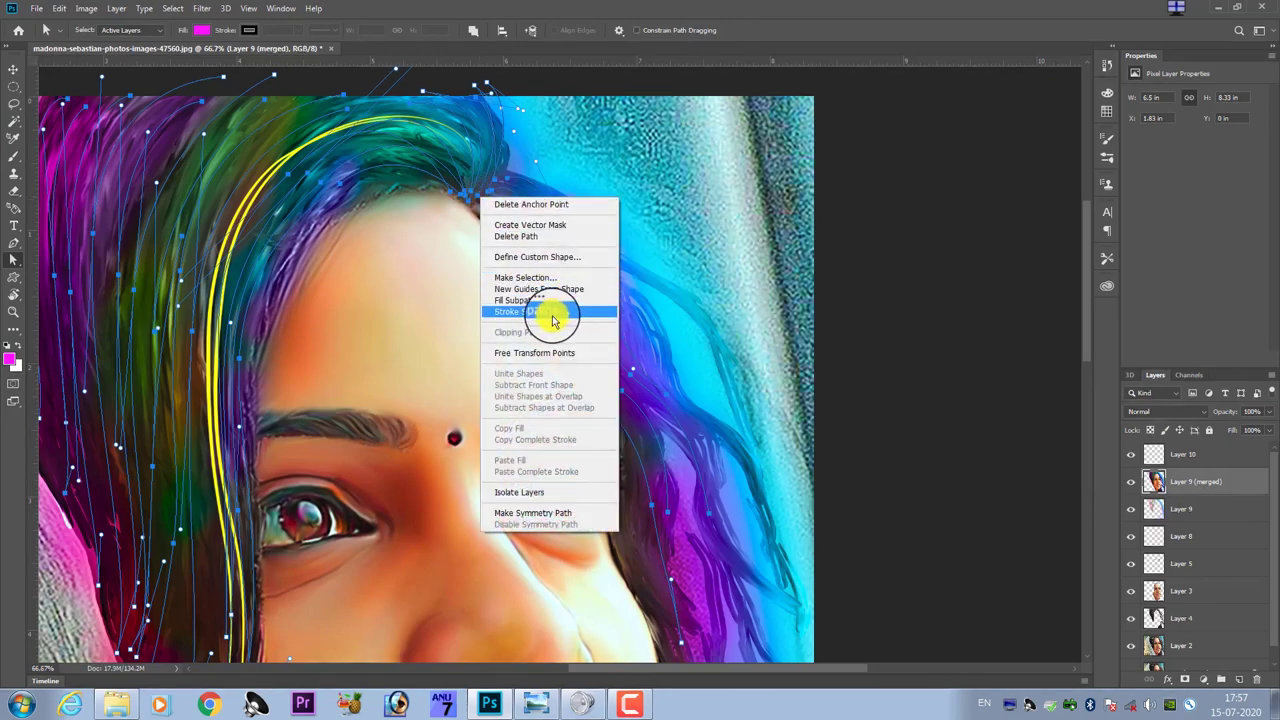
pyautogui.click(553, 312)
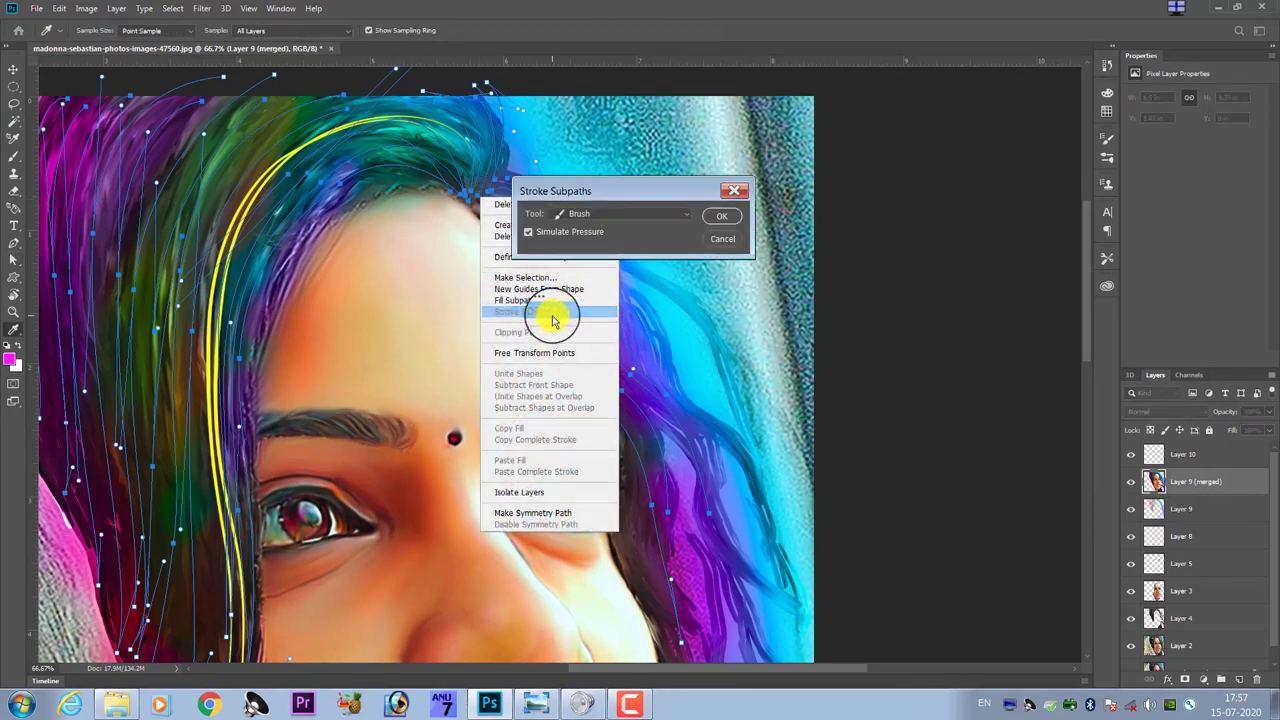
pyautogui.click(689, 215)
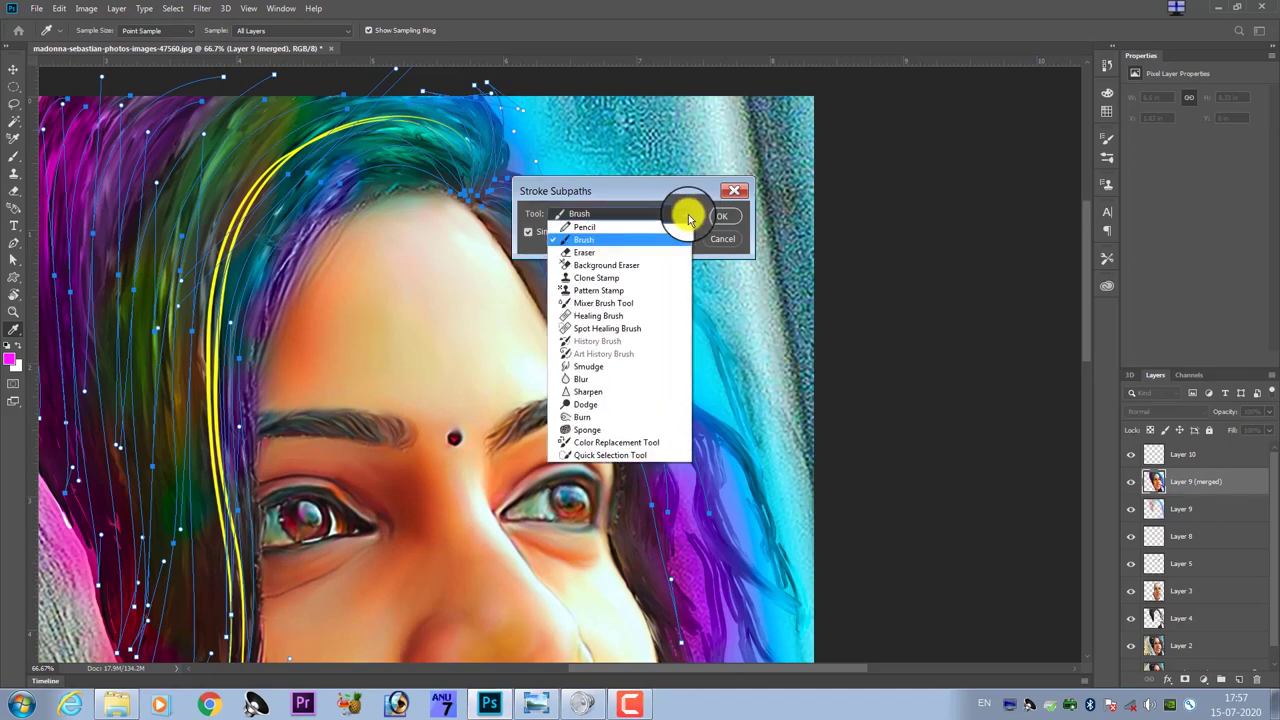
pyautogui.click(663, 240)
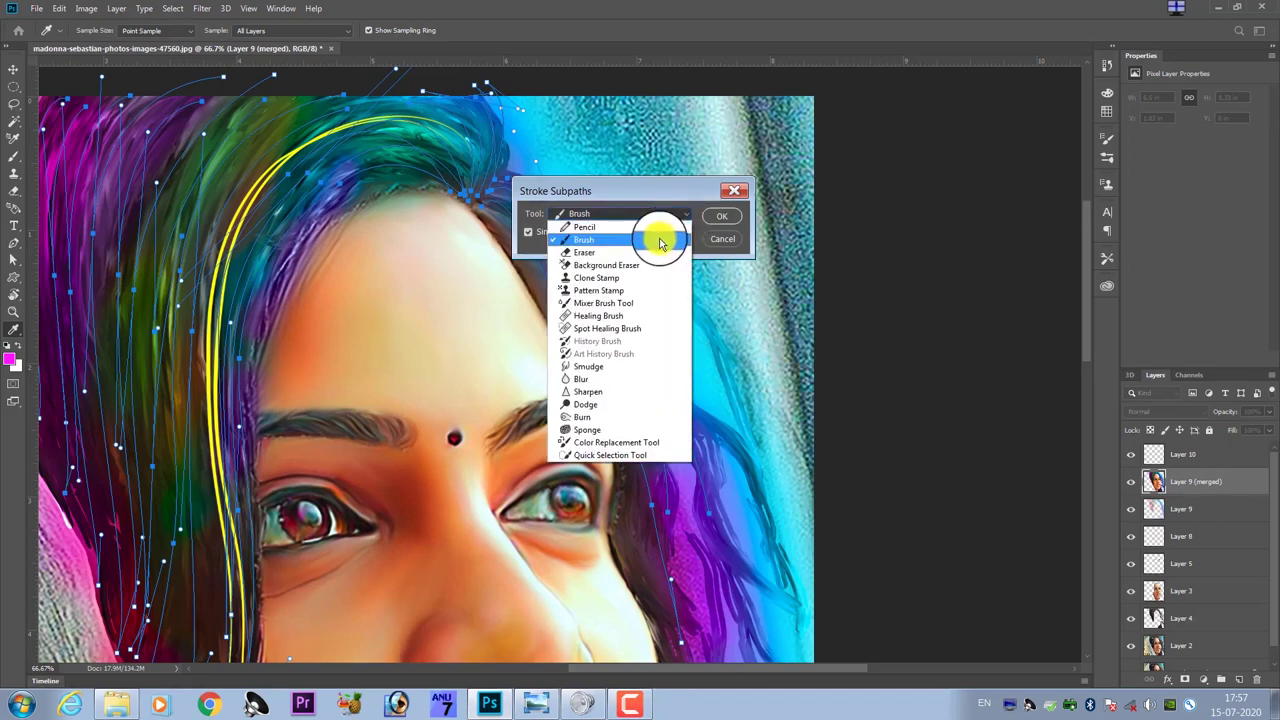
pyautogui.click(724, 228)
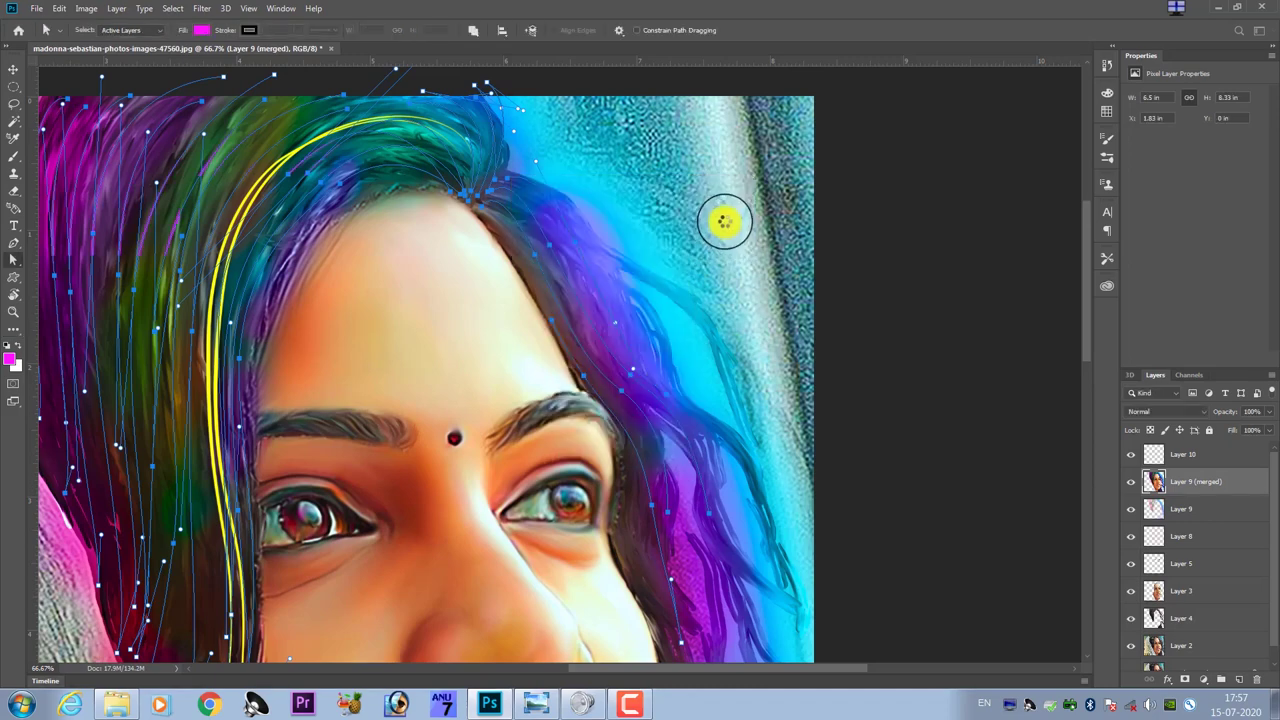
pyautogui.rightClick(464, 190)
# - Delete the guide paths, keeping the magenta strands, and reframe the hairline
pyautogui.click(533, 231)
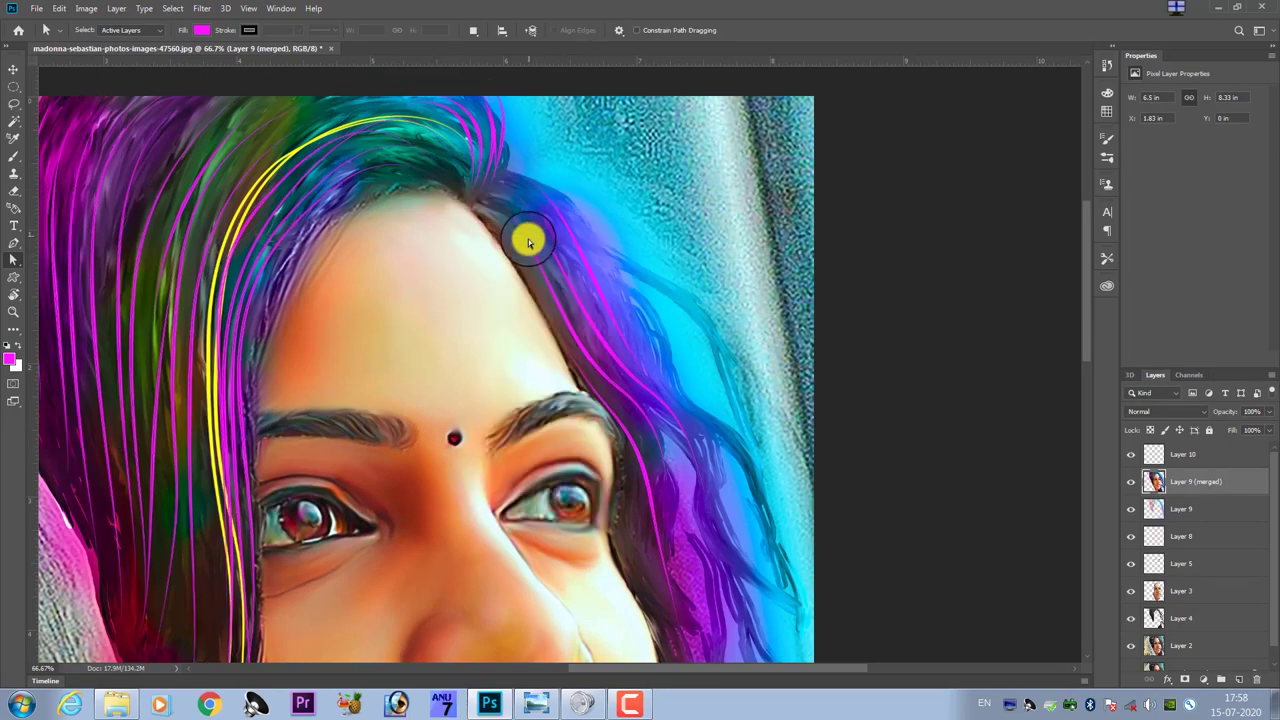
pyautogui.scroll(-2, 555, 275)
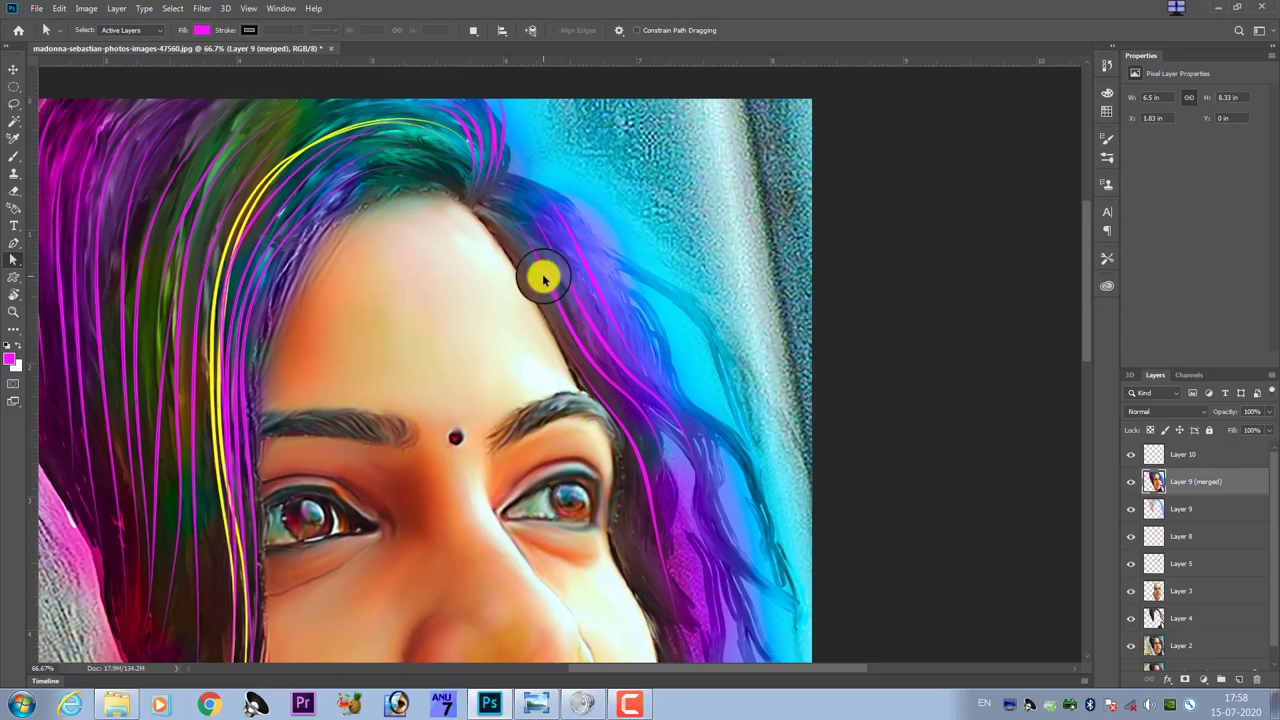
pyautogui.scroll(-2, 558, 265)
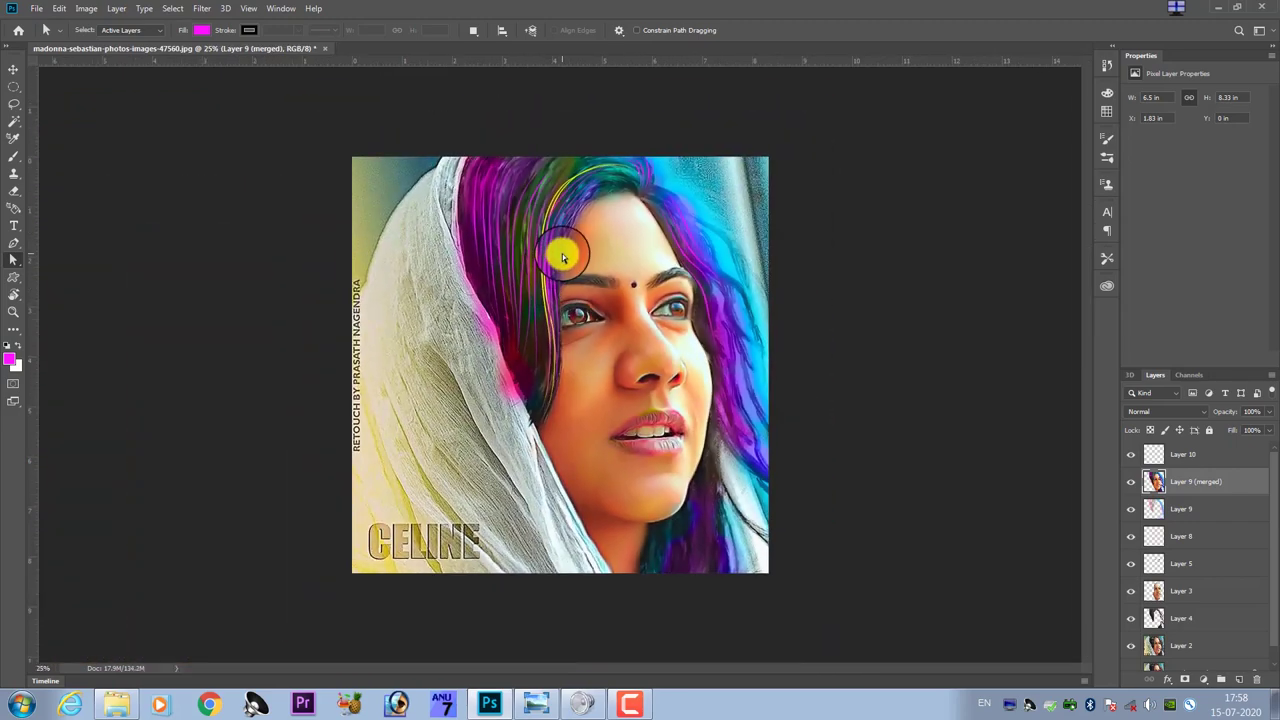
pyautogui.scroll(1, 566, 245)
pyautogui.scroll(1, 566, 230)
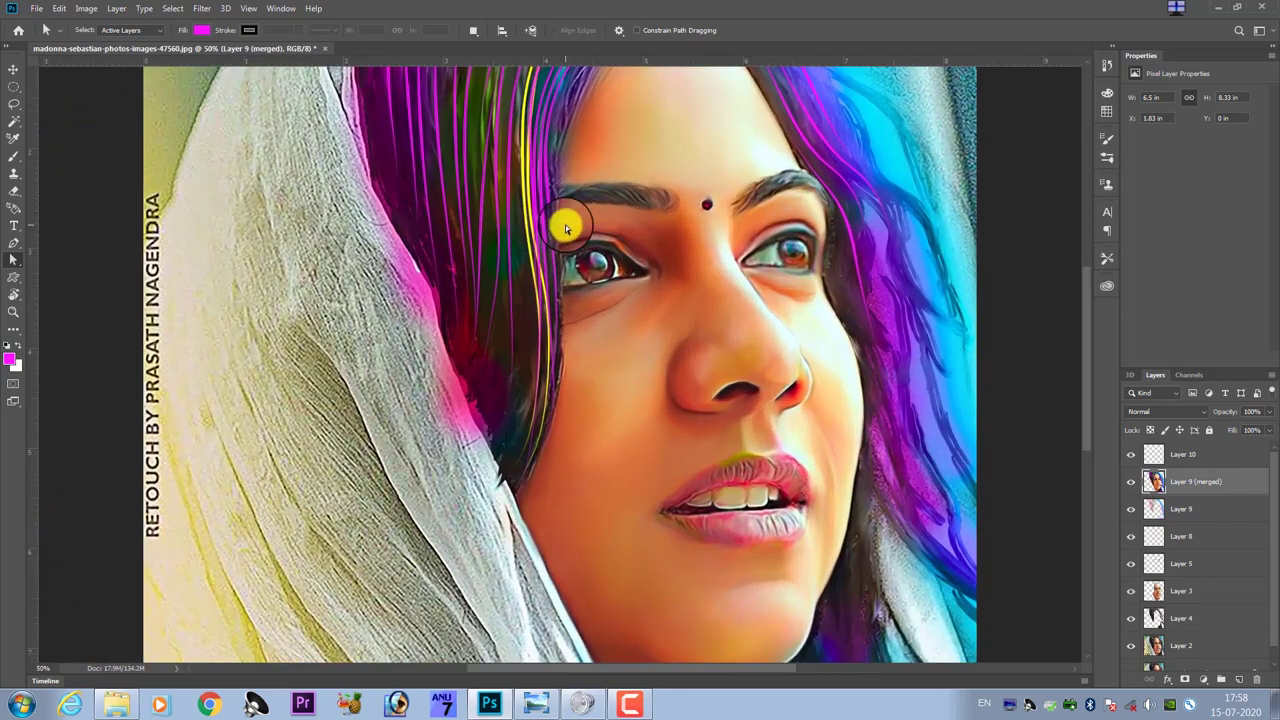
pyautogui.scroll(1, 563, 290)
pyautogui.moveTo(585, 317)
pyautogui.mouseDown()
pyautogui.moveTo(577, 430)
pyautogui.moveTo(528, 383)
pyautogui.mouseUp()
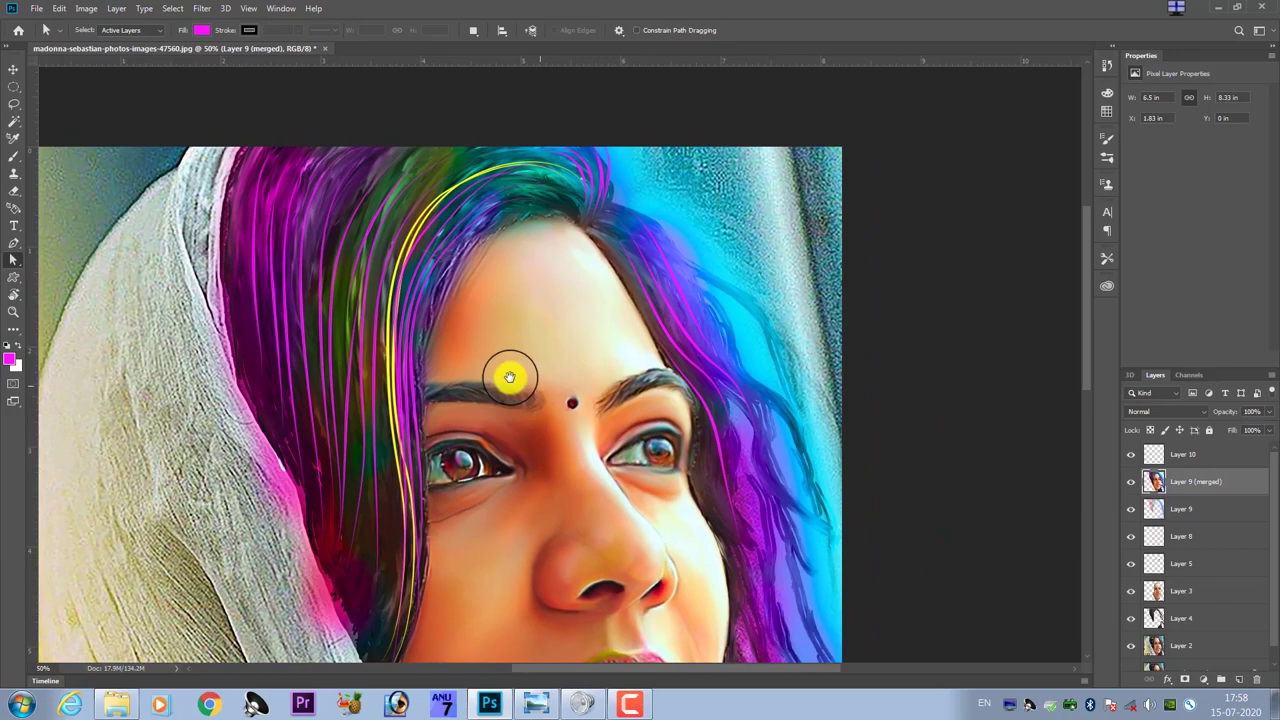
pyautogui.moveTo(509, 377)
pyautogui.mouseDown()
pyautogui.moveTo(509, 363)
pyautogui.moveTo(634, 314)
pyautogui.moveTo(503, 303)
pyautogui.moveTo(563, 655)
pyautogui.moveTo(551, 638)
pyautogui.mouseUp()
# - Add more coloured strands through context menus, ending with pink as the foreground colour
pyautogui.rightClick(629, 705)
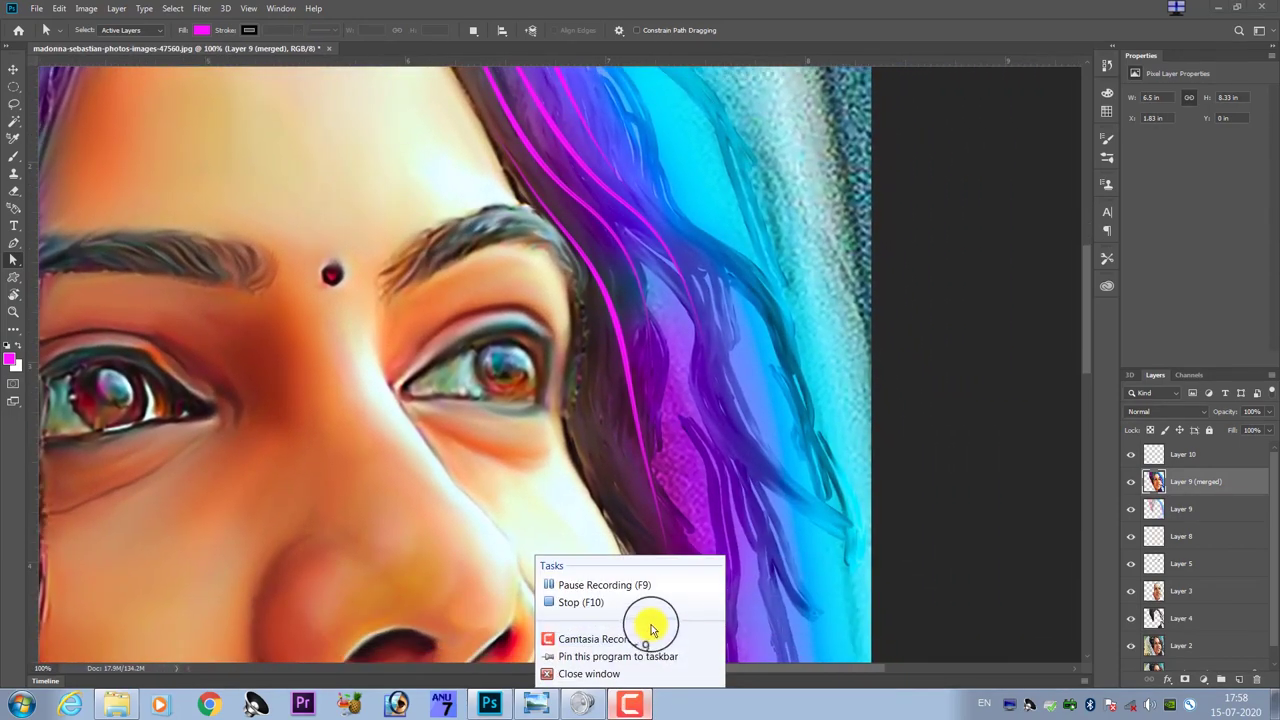
pyautogui.click(667, 588)
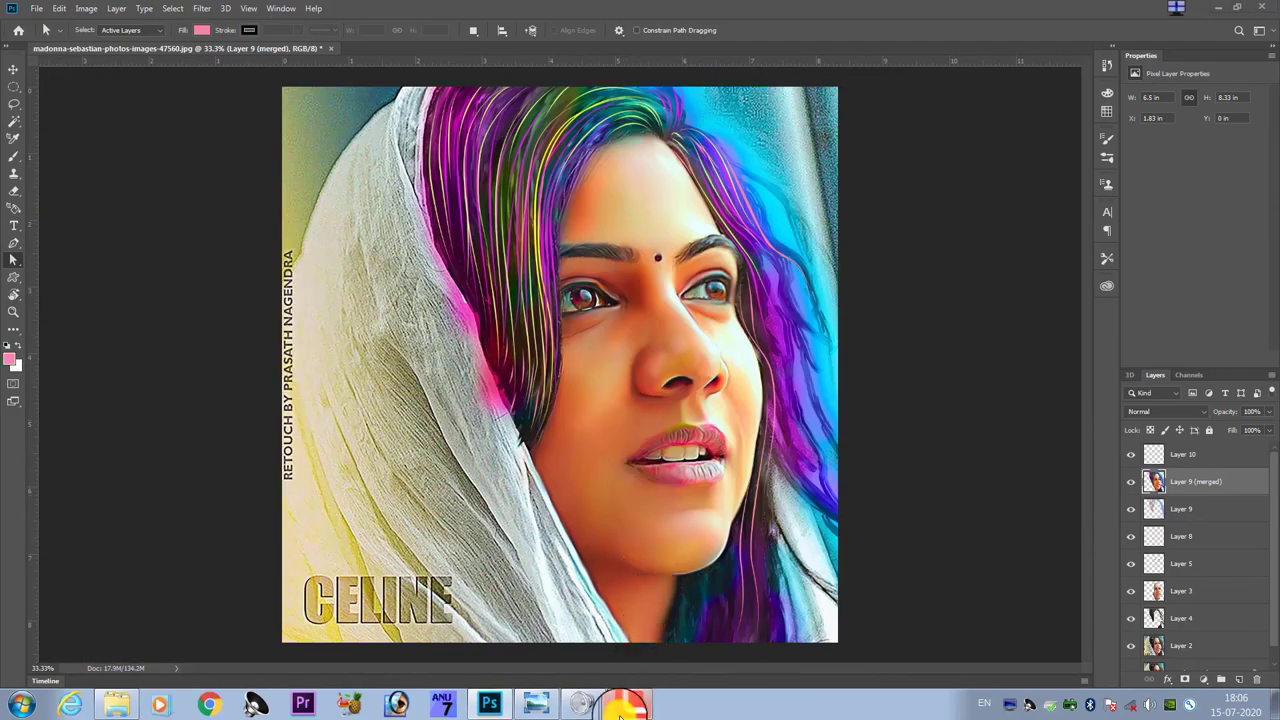
pyautogui.rightClick(625, 702)
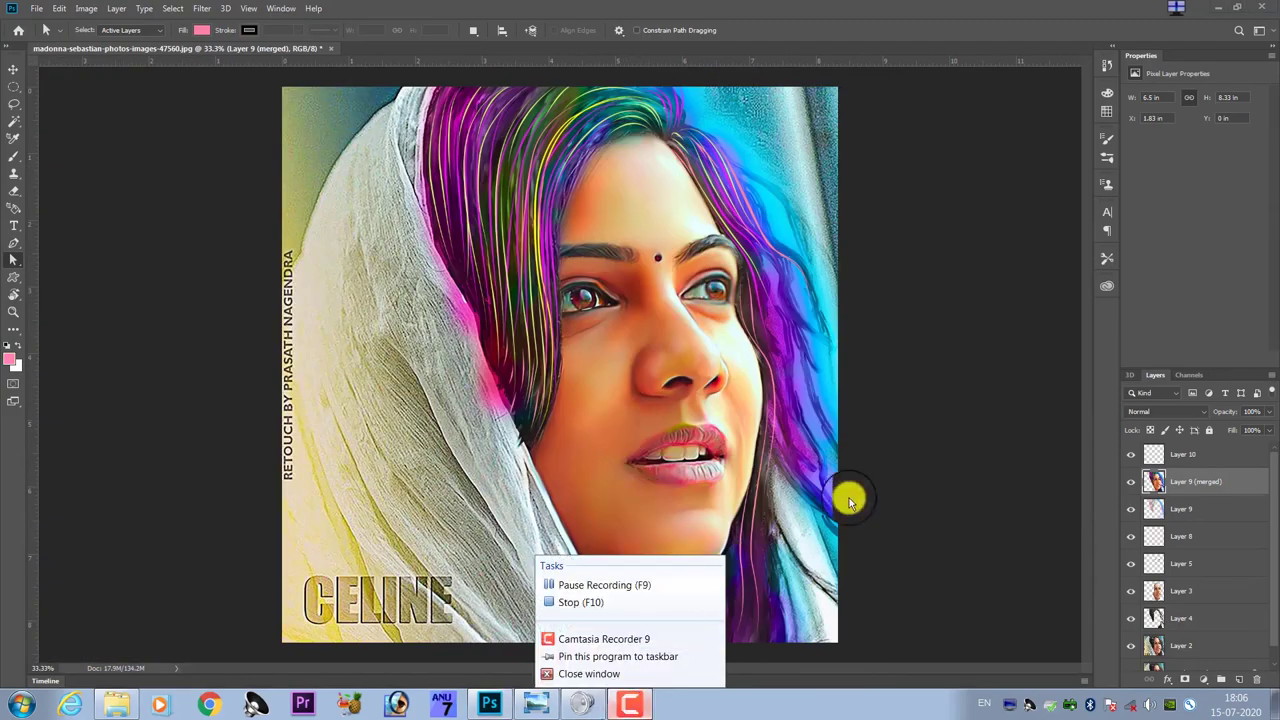
pyautogui.click(849, 497)
pyautogui.rightClick(638, 705)
pyautogui.click(935, 601)
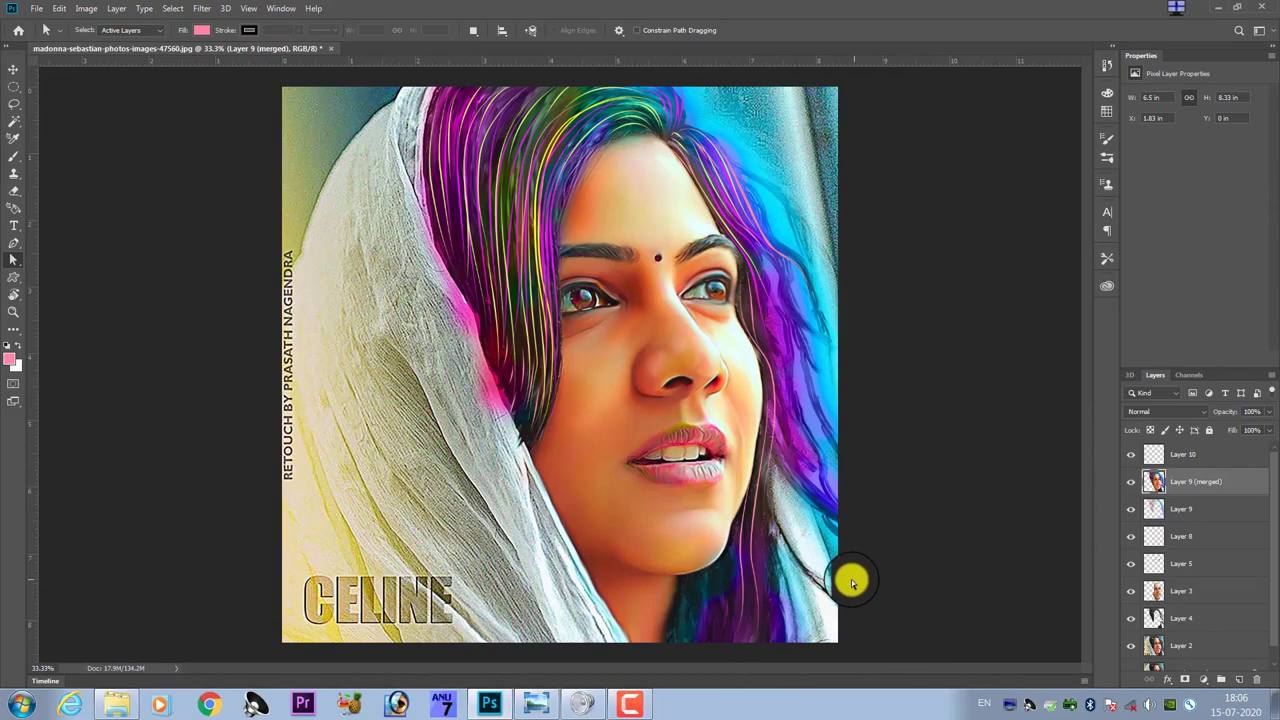
# - Zoom the portrait in to 100% near the chin
pyautogui.hotkey('ctrl', '+')
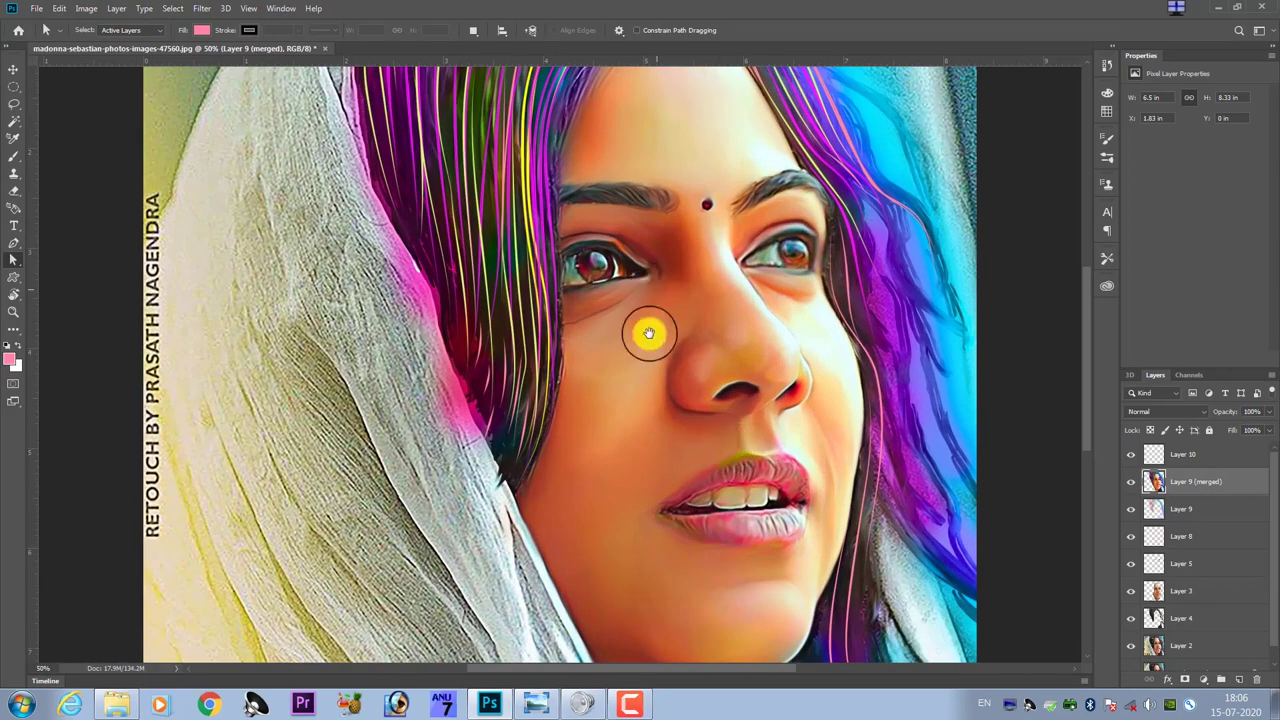
pyautogui.moveTo(649, 333); pyautogui.dragTo(636, 433)
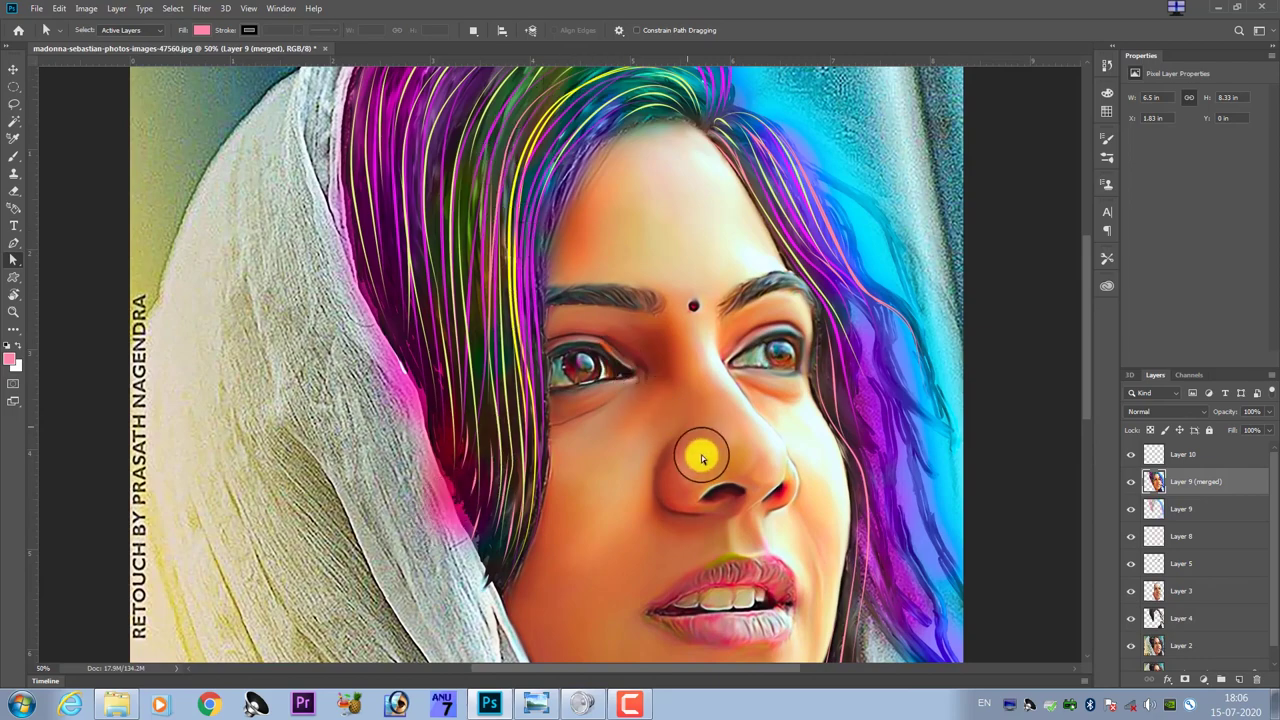
pyautogui.moveTo(669, 430); pyautogui.dragTo(661, 424)
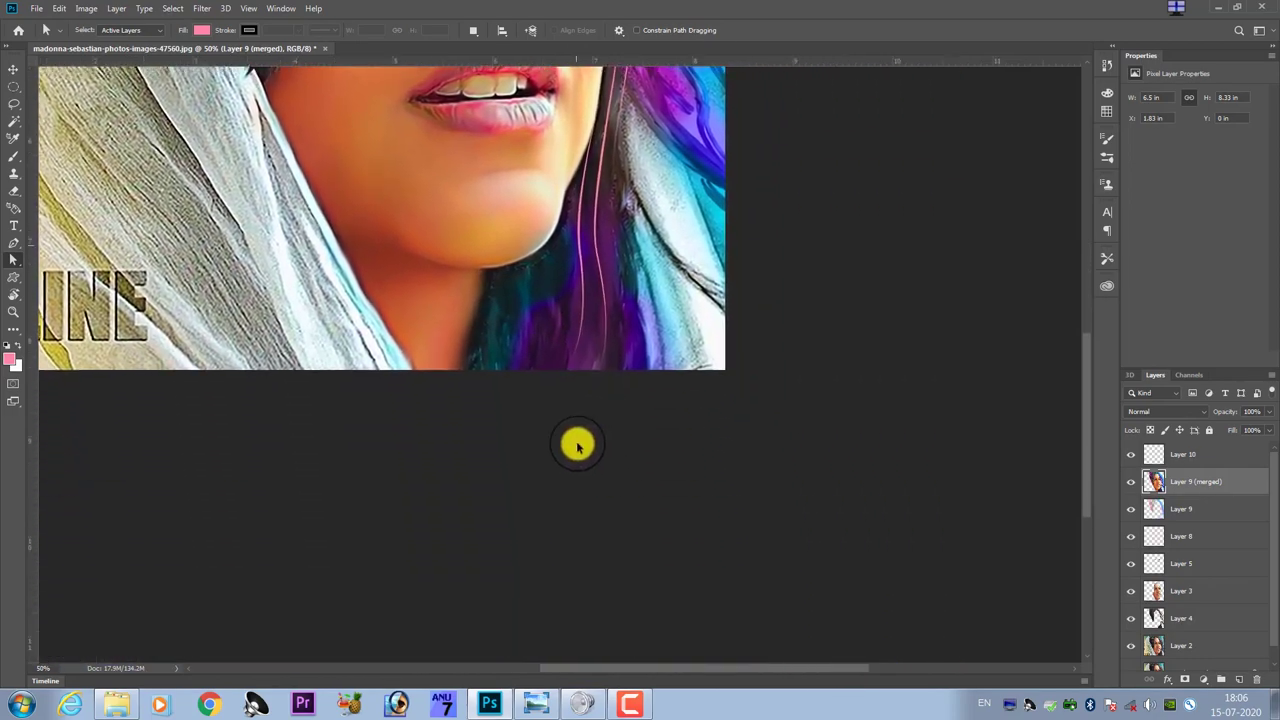
pyautogui.hotkey('ctrl', '+')
pyautogui.hotkey('ctrl', '+')
# - Trace a first curved strand from the hair edge down past the canvas bottom
pyautogui.moveTo(563, 266); pyautogui.dragTo(566, 374)
pyautogui.press('p')
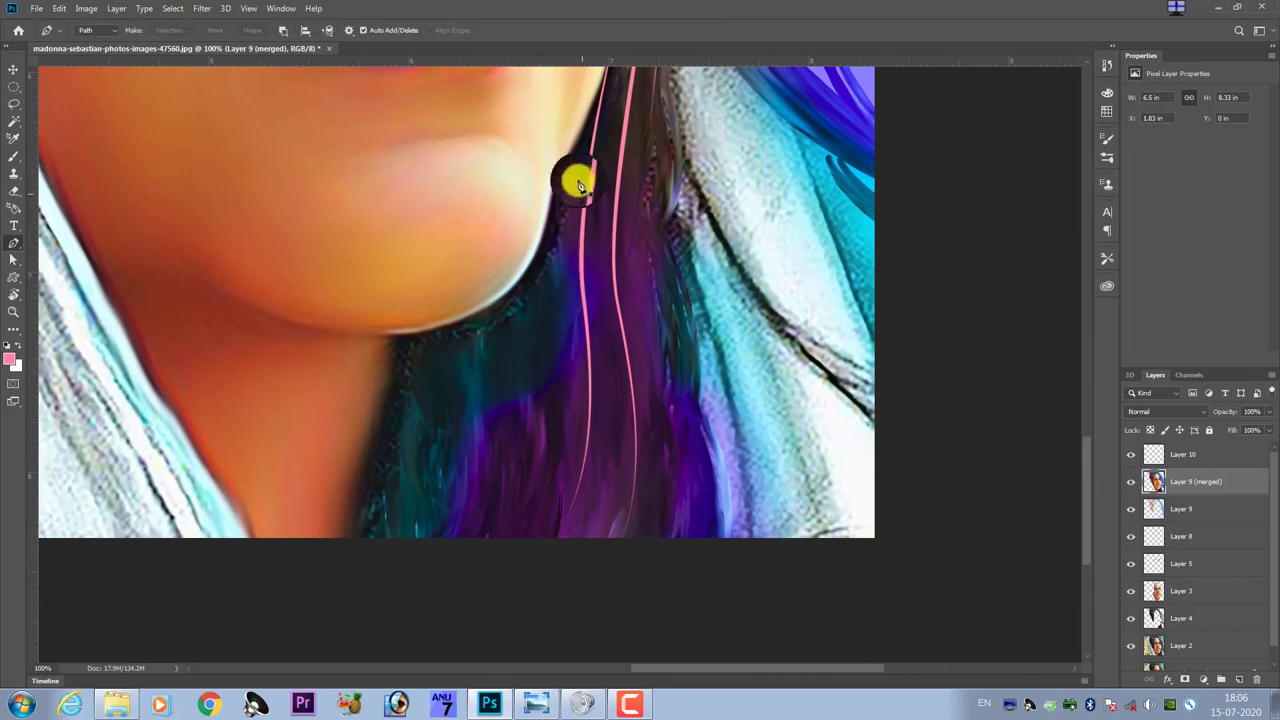
pyautogui.click(565, 162)
pyautogui.click(557, 290)
pyautogui.click(549, 484)
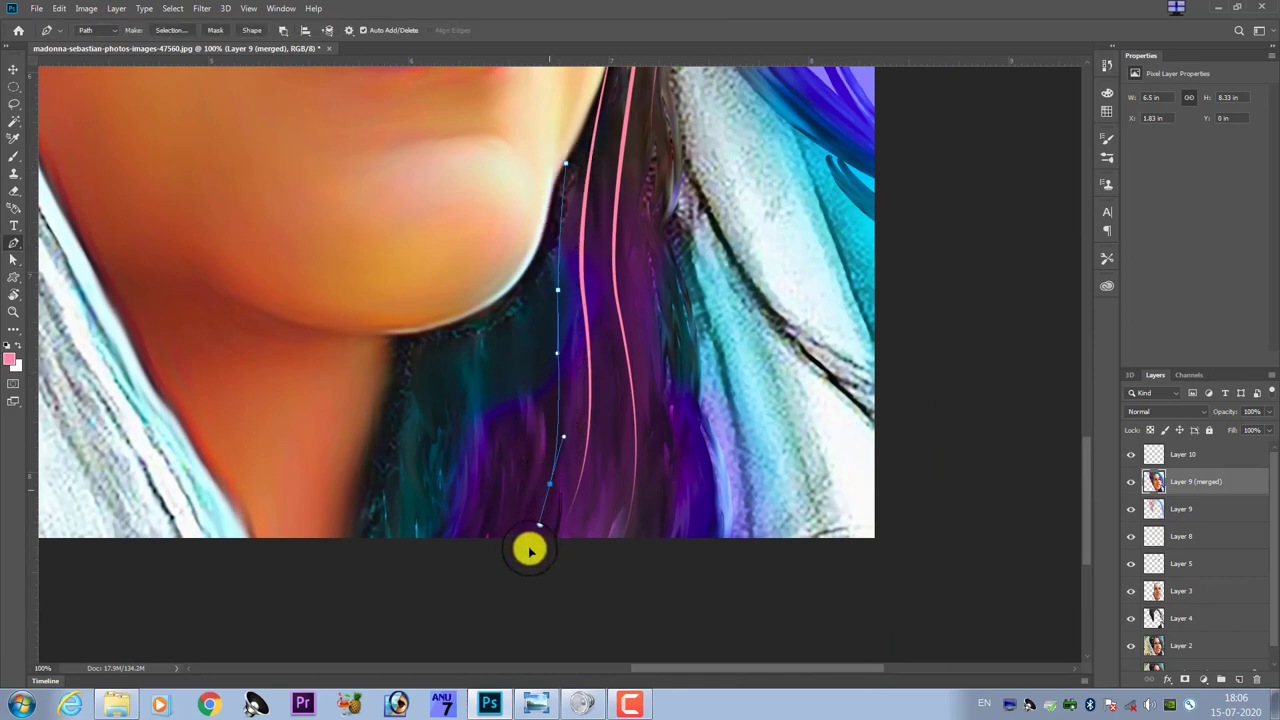
pyautogui.click(528, 547)
pyautogui.click(481, 614)
pyautogui.press('Escape')
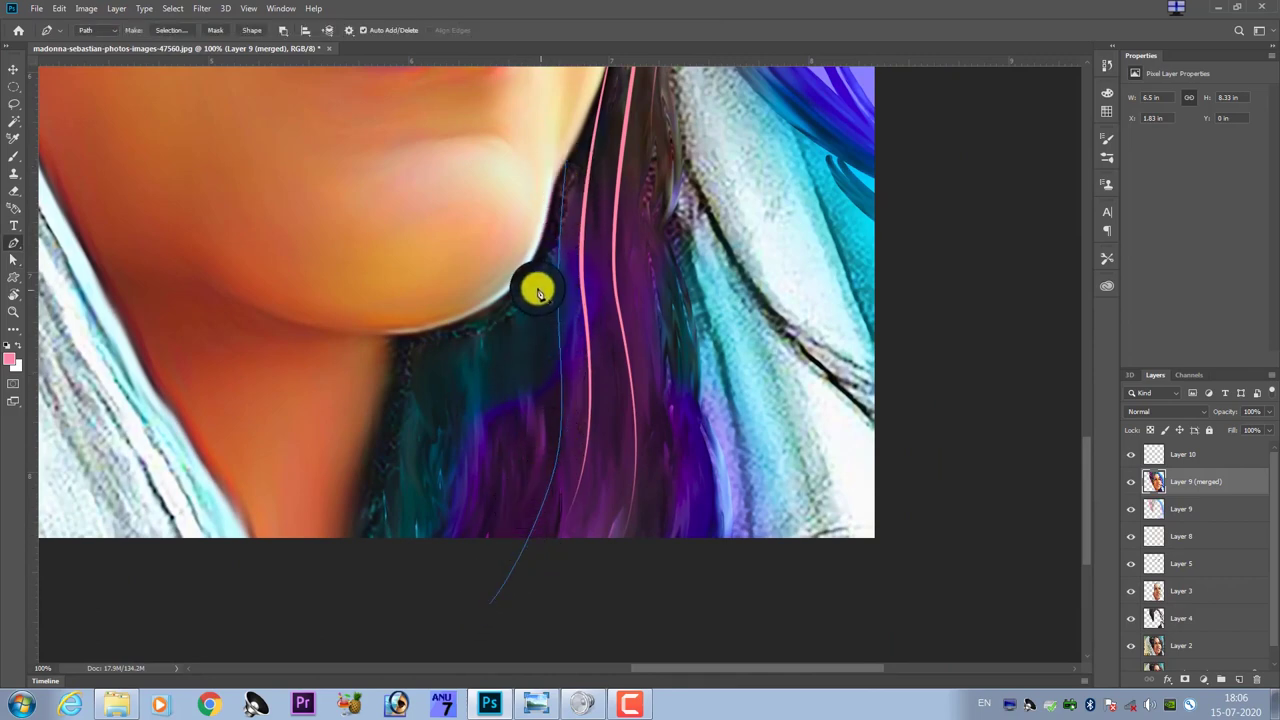
# - Draw two more strand paths under the chin and through the teal hair
pyautogui.click(528, 286)
pyautogui.click(520, 450)
pyautogui.click(474, 570)
pyautogui.press('Escape')
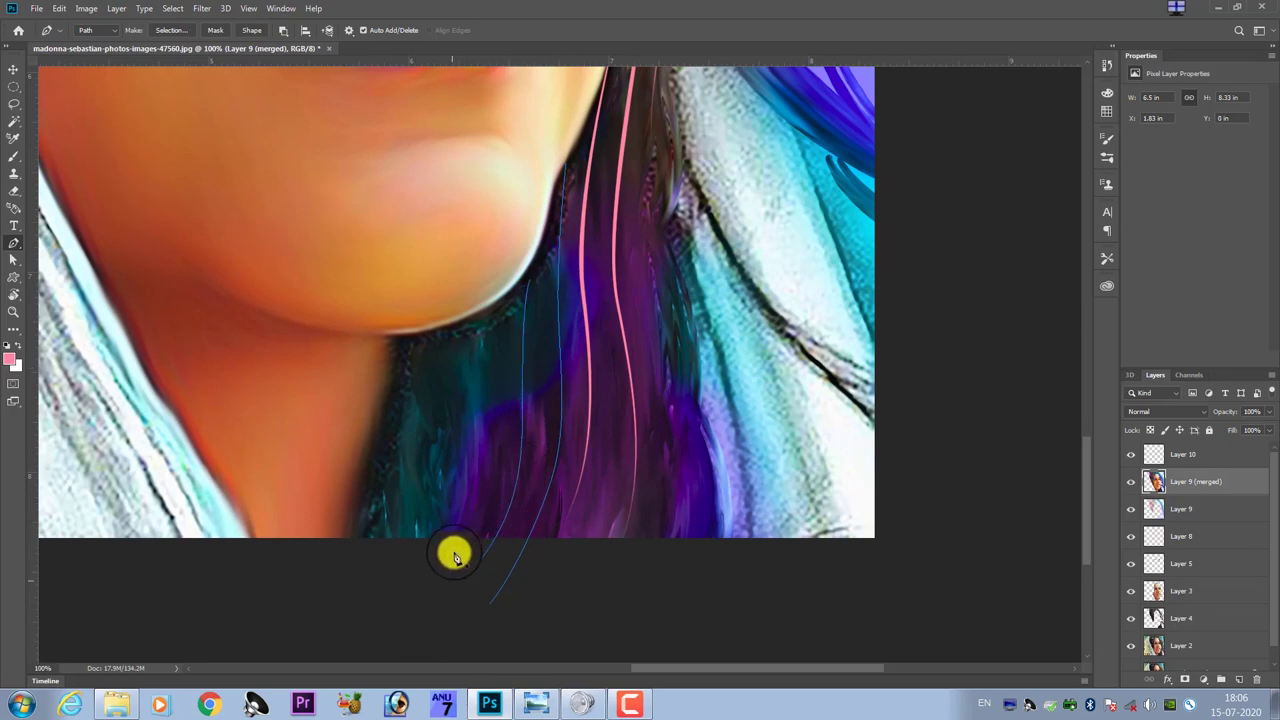
pyautogui.click(496, 312)
pyautogui.click(472, 498)
pyautogui.click(435, 587)
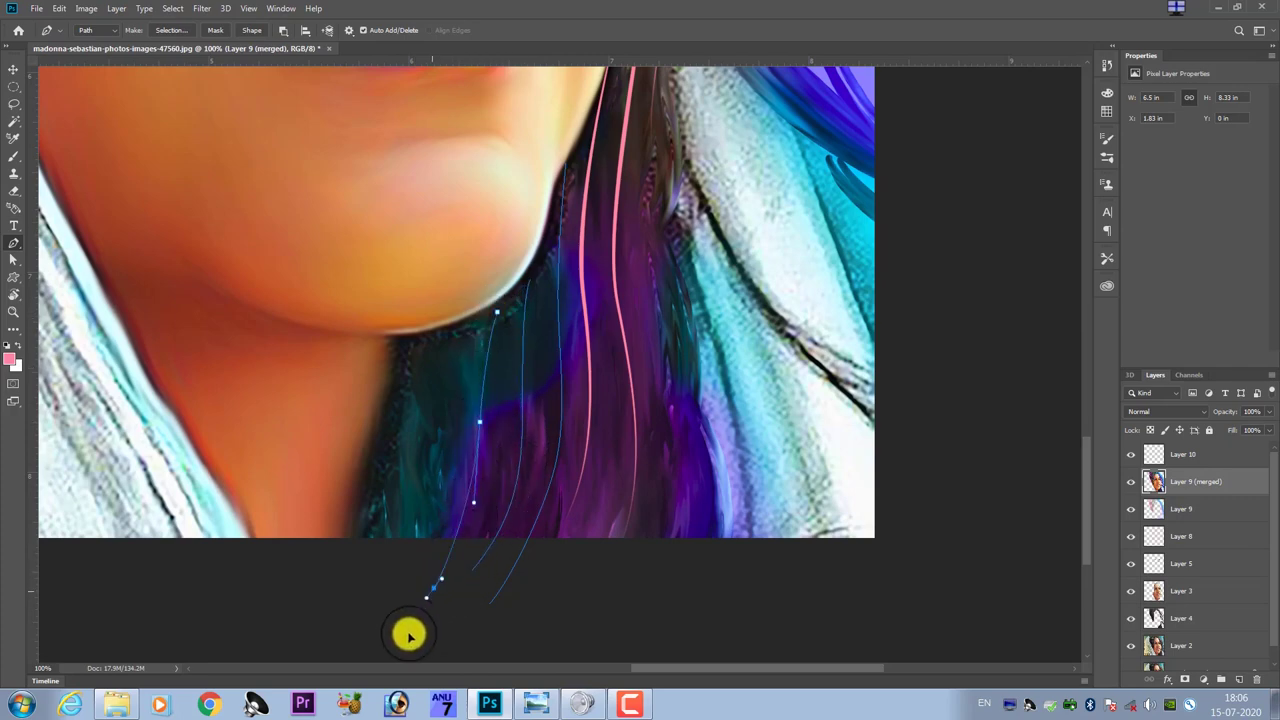
pyautogui.press('Escape')
# - Draw two smooth curved strands down the purple hair from near its top
pyautogui.click(614, 152)
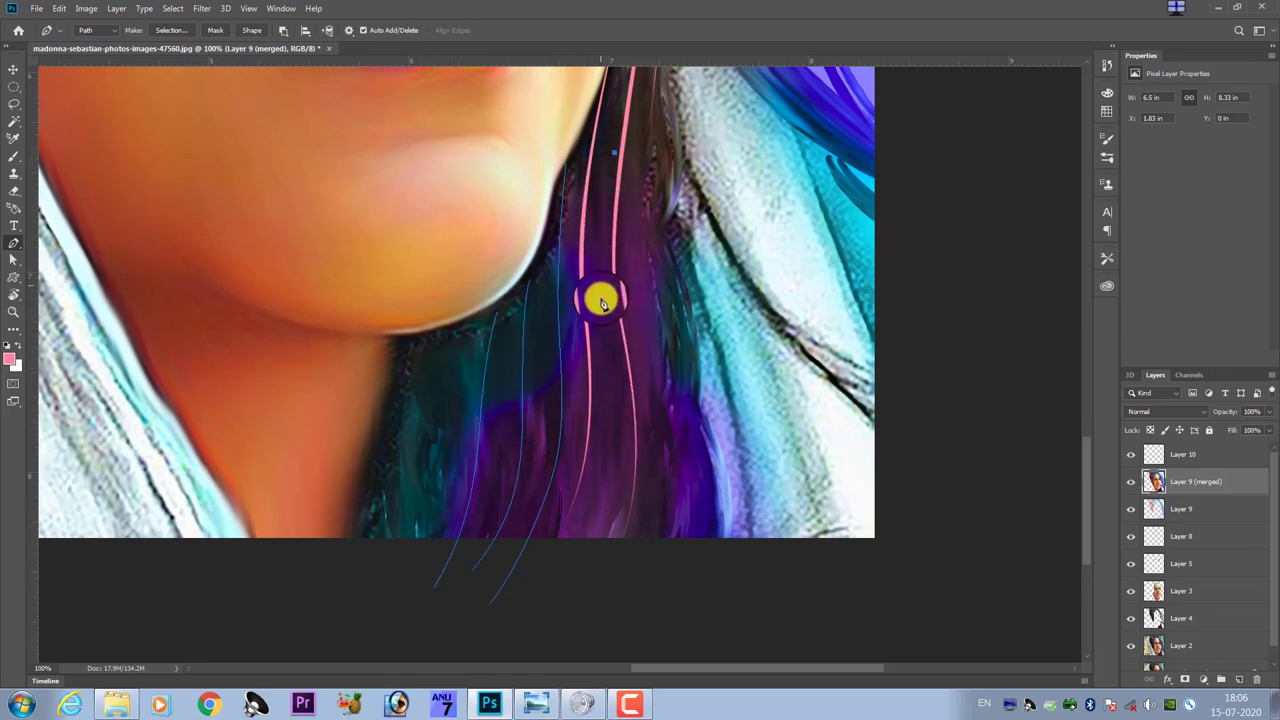
pyautogui.moveTo(601, 297); pyautogui.dragTo(605, 397)
pyautogui.click(598, 562)
pyautogui.press('Escape')
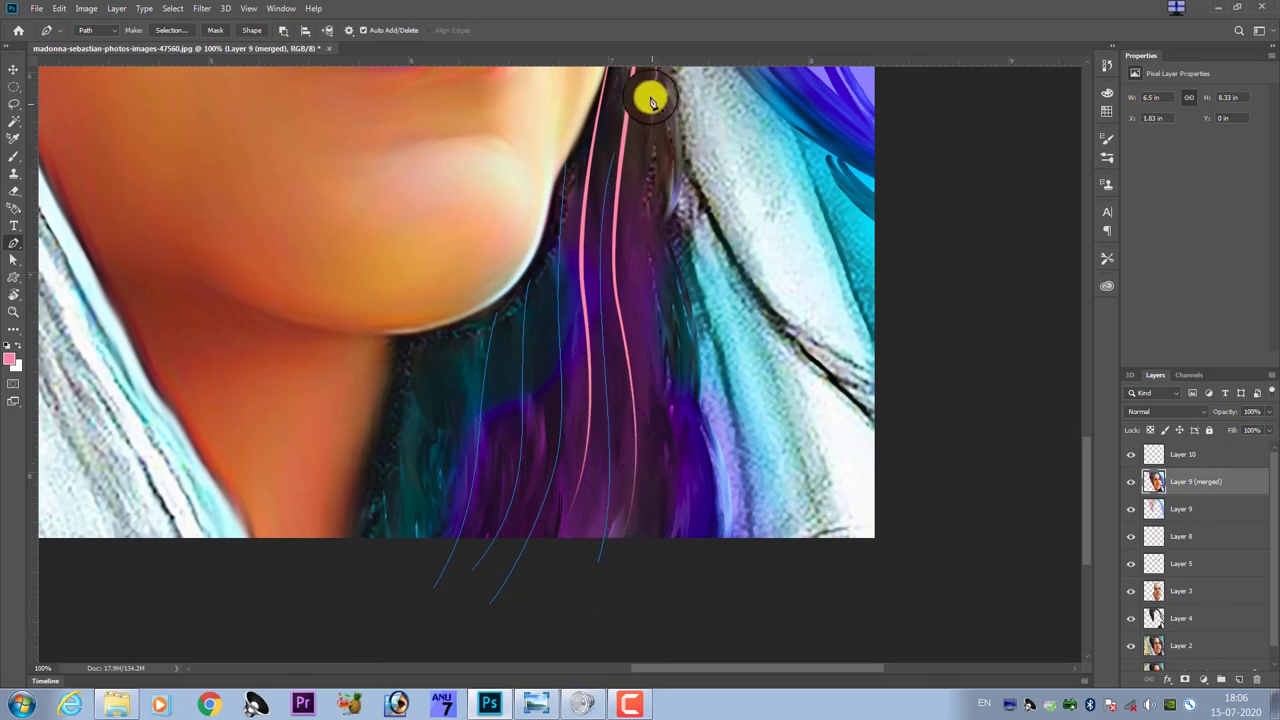
pyautogui.click(644, 80)
pyautogui.moveTo(680, 510); pyautogui.dragTo(654, 623)
pyautogui.press('Escape')
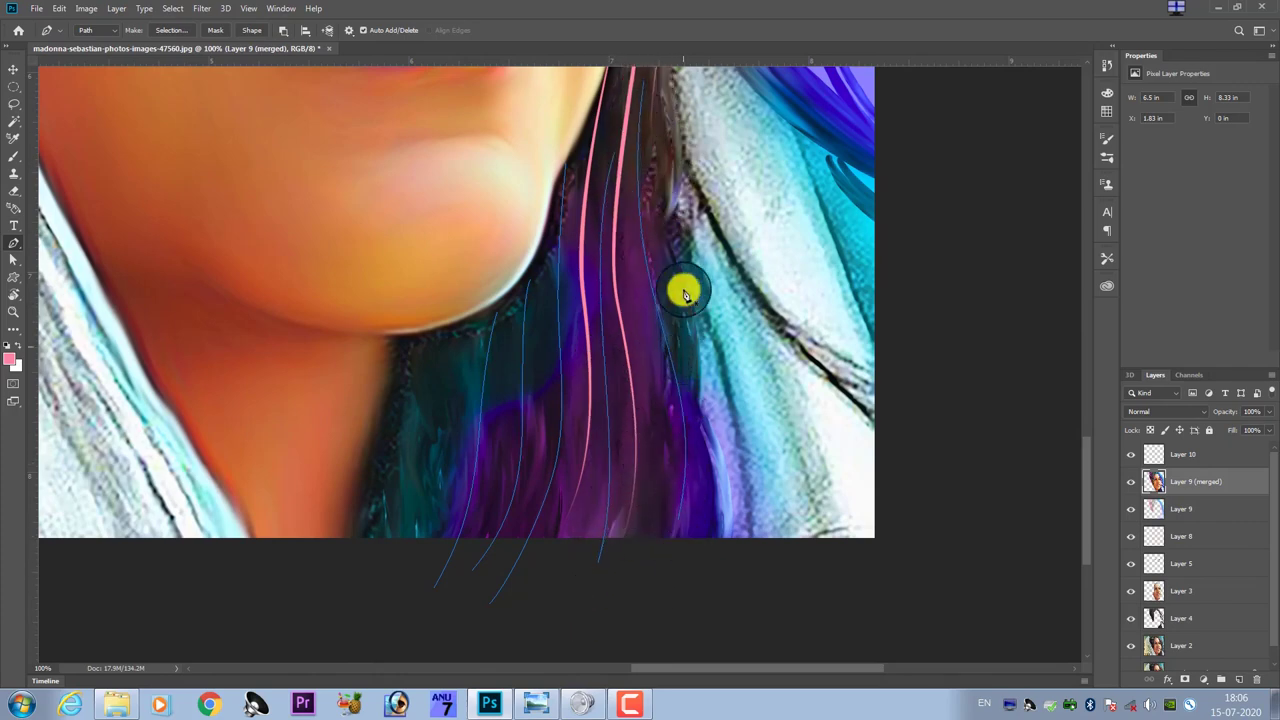
# - Trace curved strands down the right-hand hair to below the canvas bottom
pyautogui.click(672, 124)
pyautogui.moveTo(727, 543); pyautogui.dragTo(714, 634)
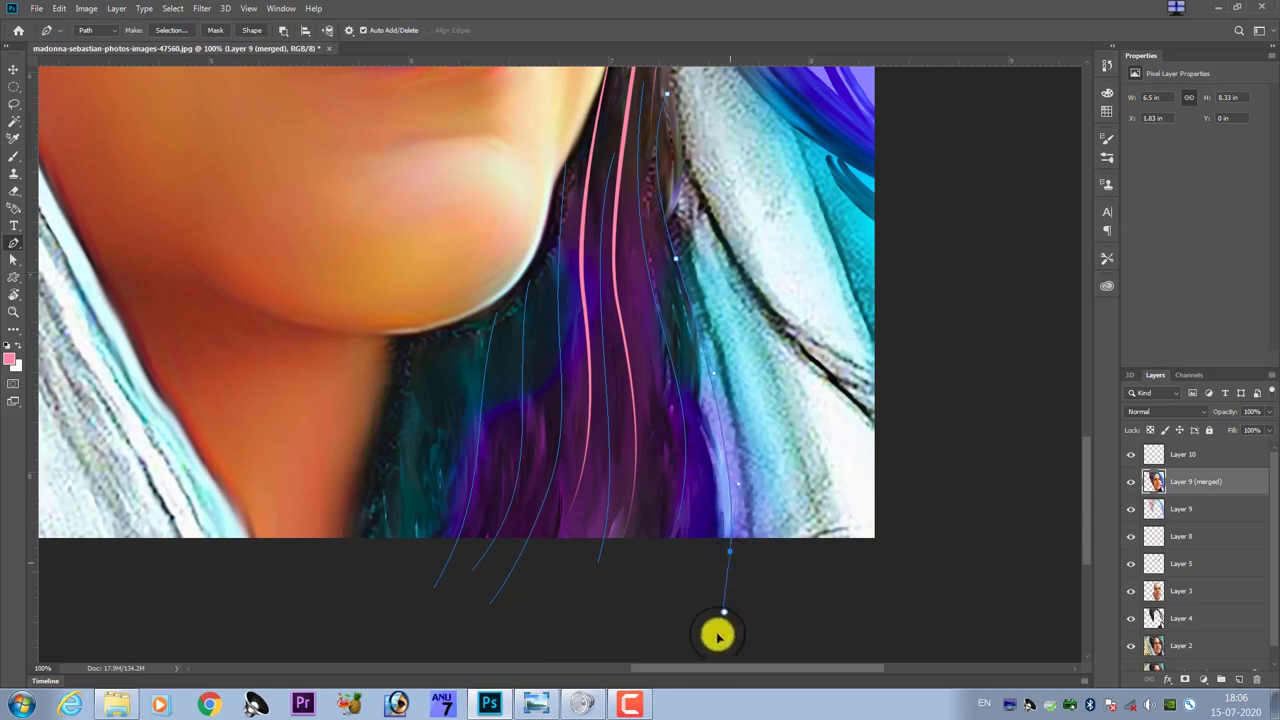
pyautogui.click(672, 146)
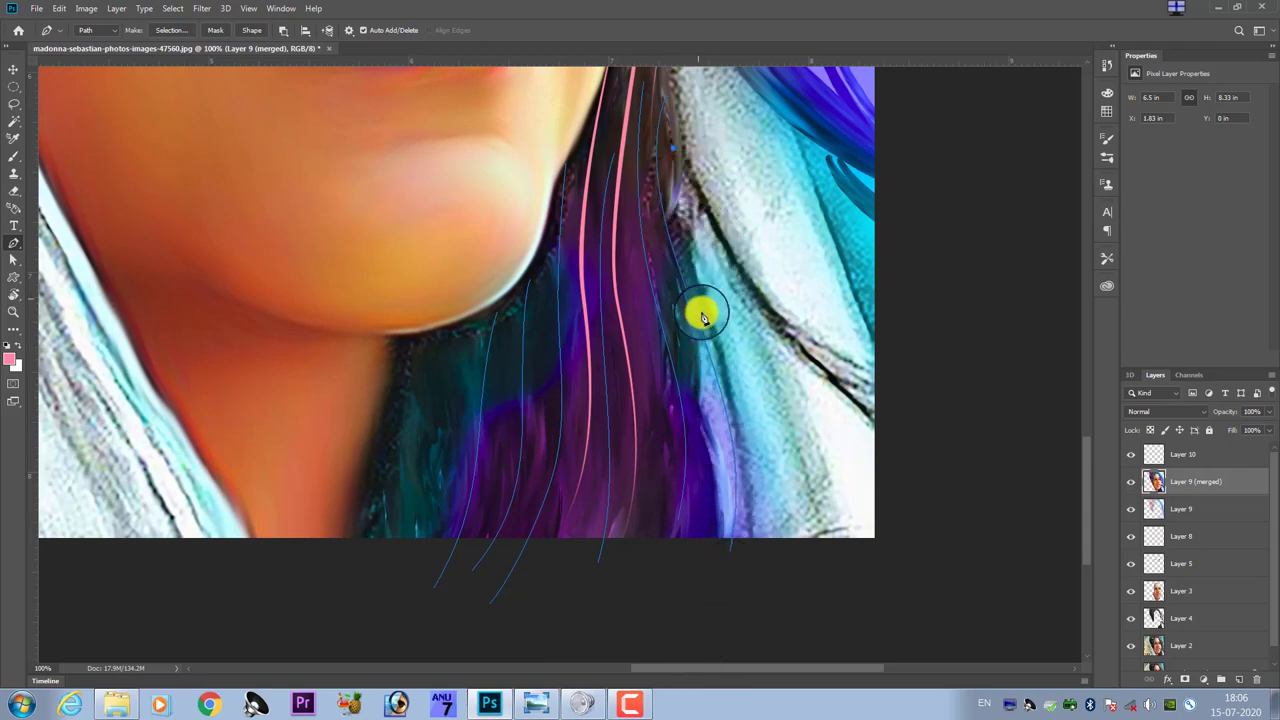
pyautogui.click(742, 434)
pyautogui.moveTo(766, 527); pyautogui.dragTo(743, 666)
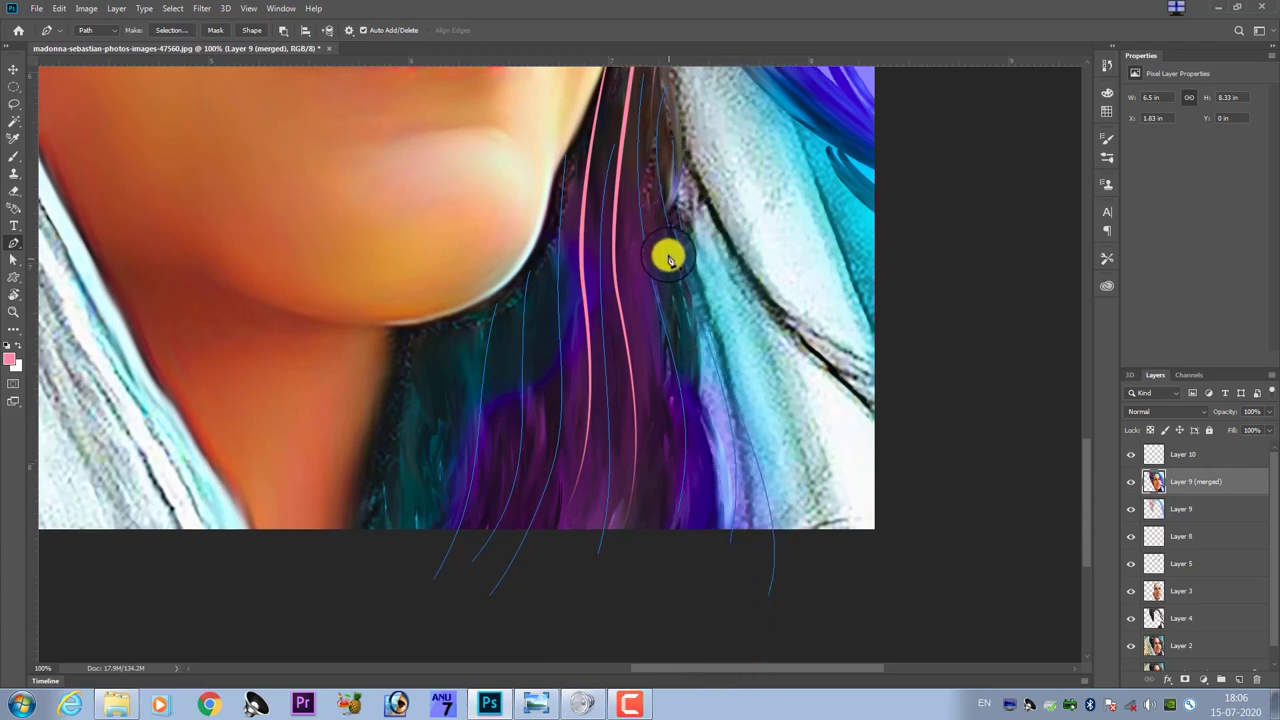
pyautogui.click(667, 251)
pyautogui.moveTo(713, 552); pyautogui.dragTo(717, 580)
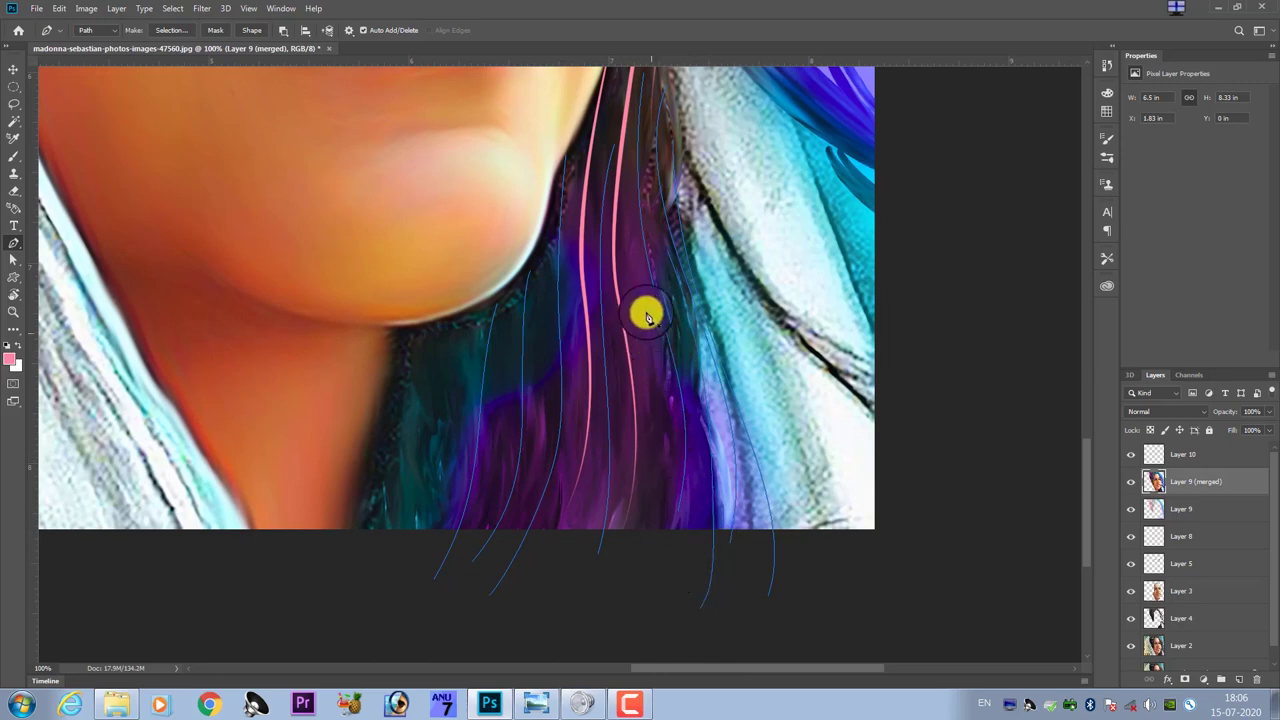
# - Add two more curved strands through the purple hair ending below the canvas
pyautogui.click(626, 216)
pyautogui.moveTo(638, 342); pyautogui.dragTo(655, 426)
pyautogui.moveTo(664, 524); pyautogui.dragTo(640, 569)
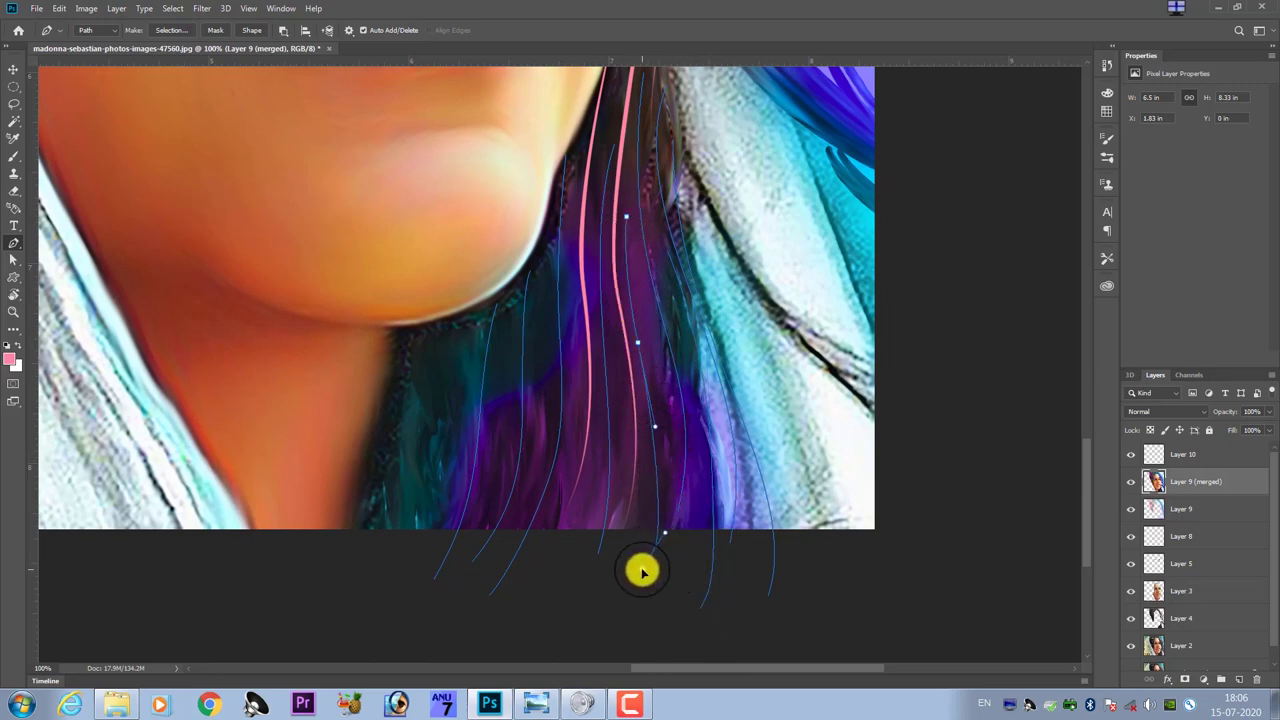
pyautogui.press('Escape')
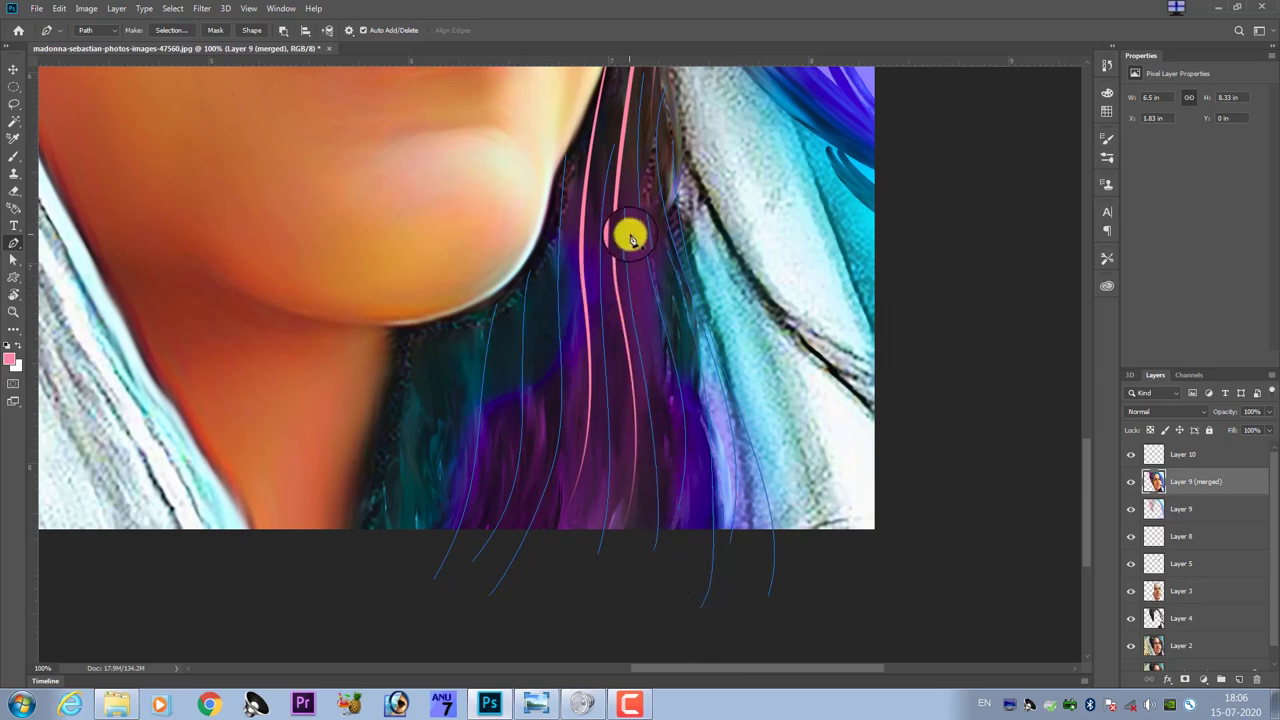
pyautogui.click(630, 234)
pyautogui.moveTo(635, 338); pyautogui.dragTo(652, 401)
pyautogui.click(615, 608)
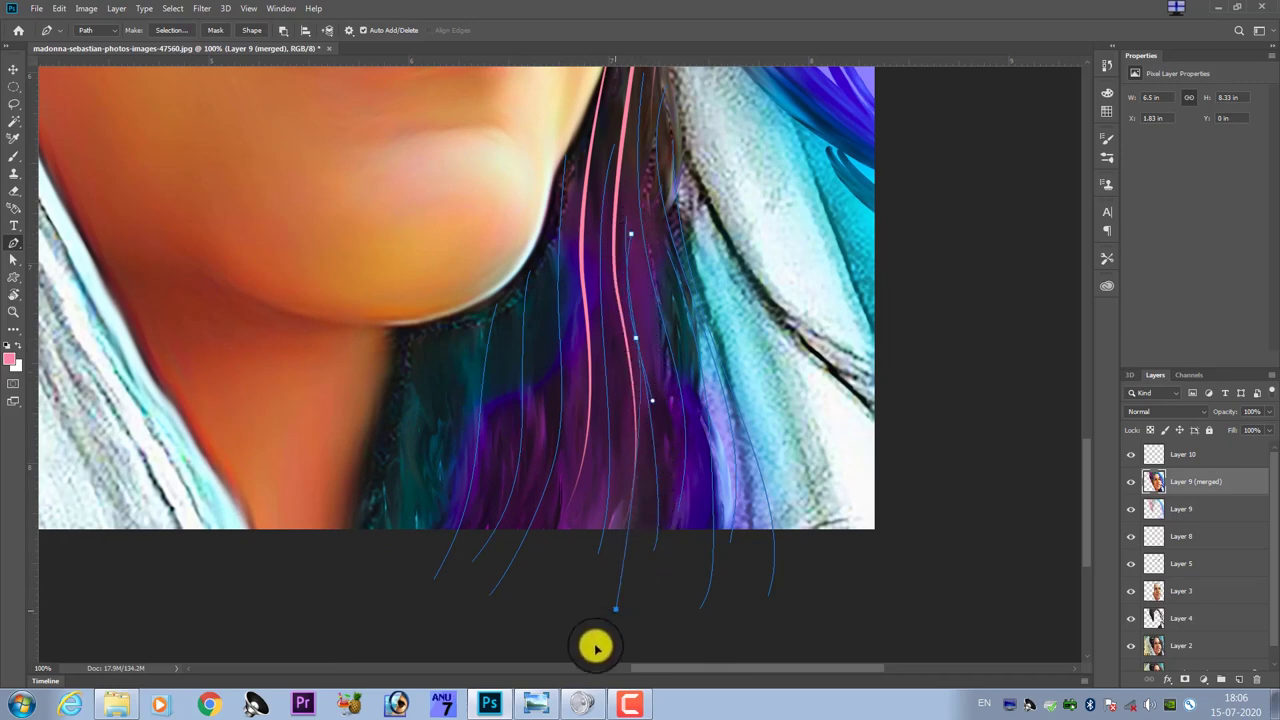
pyautogui.scroll(-3, 595, 648)
pyautogui.press('Escape')
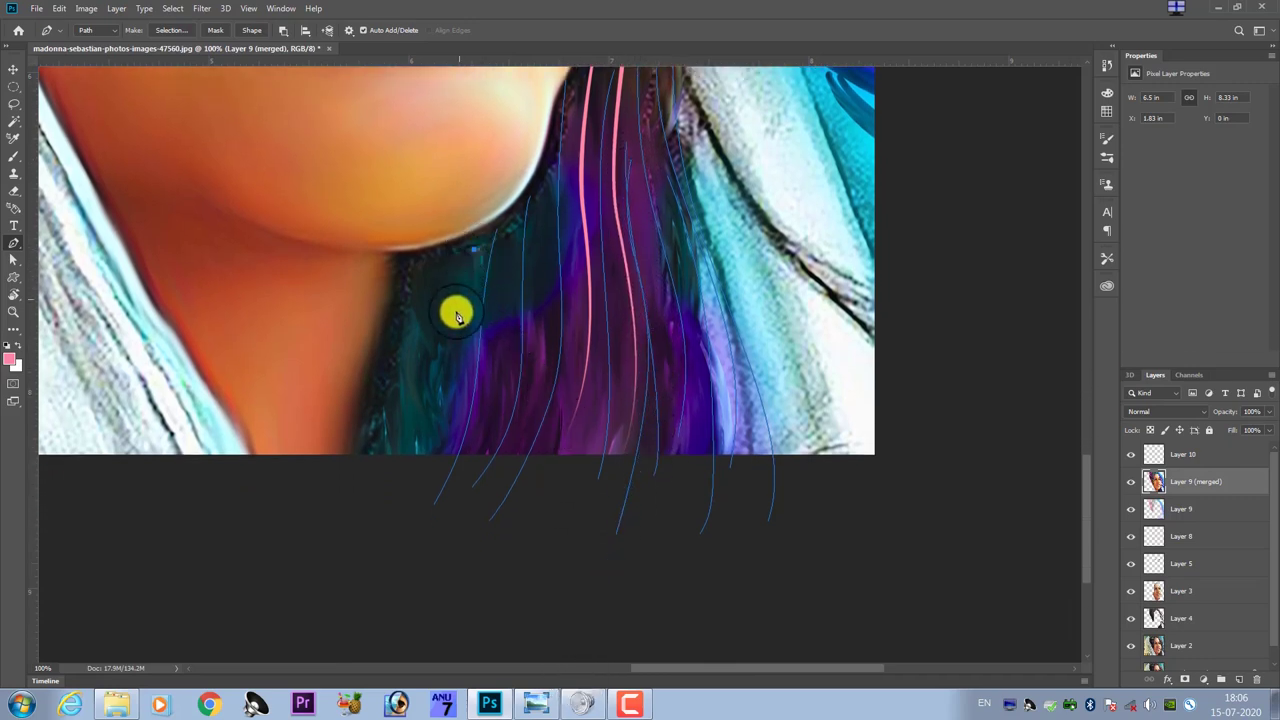
# - Draw three strands through the dark hair under the chin and along the neck
pyautogui.click(466, 251)
pyautogui.moveTo(449, 331); pyautogui.dragTo(449, 446)
pyautogui.moveTo(388, 567); pyautogui.dragTo(334, 637)
pyautogui.press('Escape')
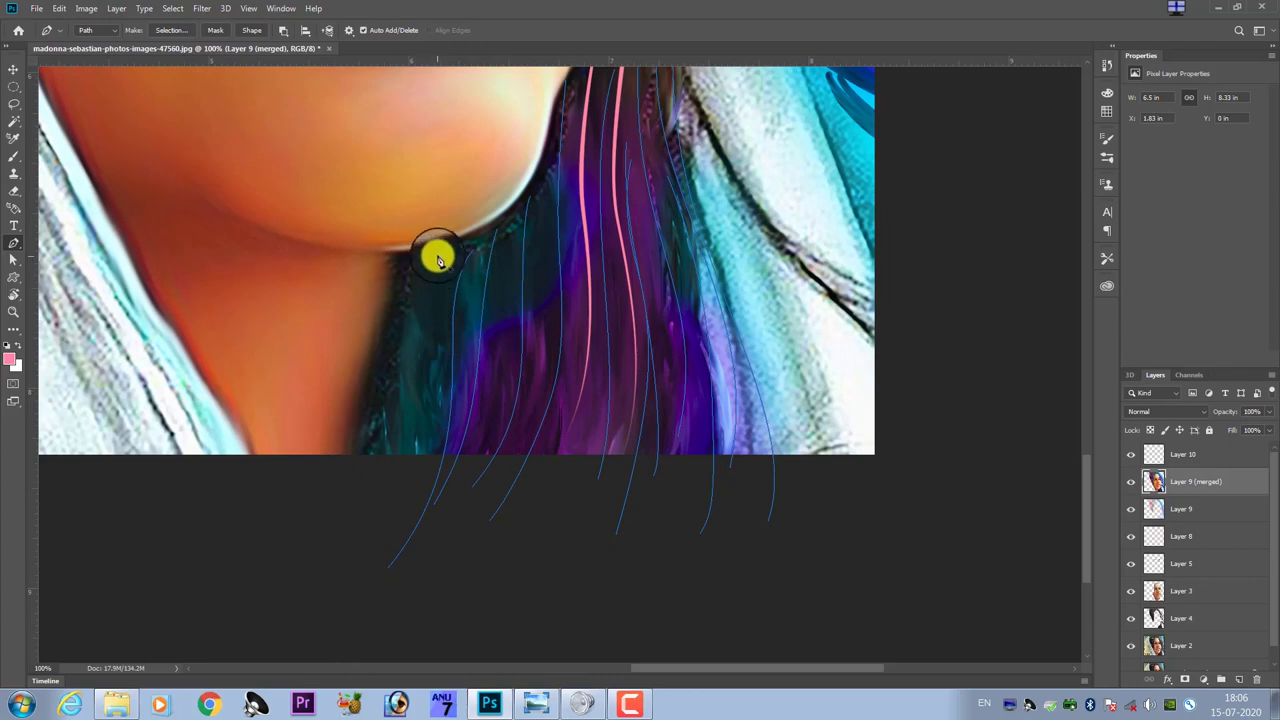
pyautogui.click(437, 258)
pyautogui.moveTo(388, 510); pyautogui.dragTo(345, 585)
pyautogui.press('Escape')
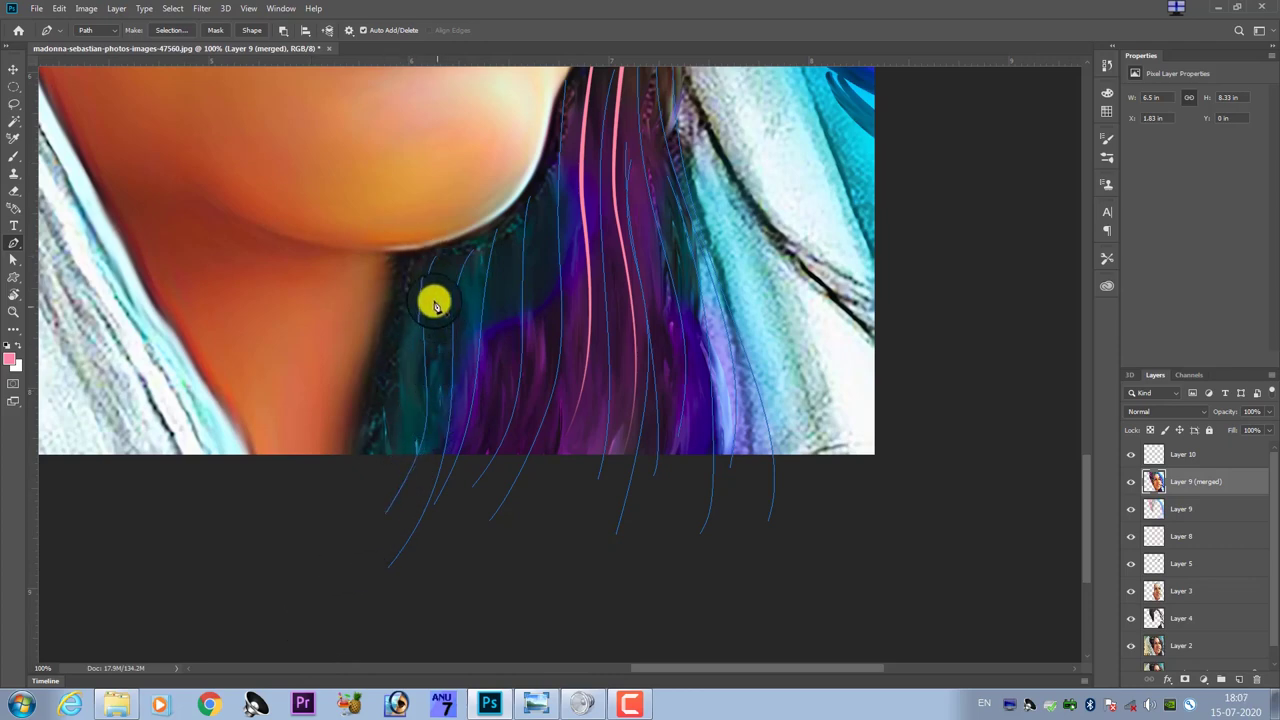
pyautogui.click(411, 265)
pyautogui.moveTo(346, 517); pyautogui.dragTo(302, 554)
pyautogui.press('Escape')
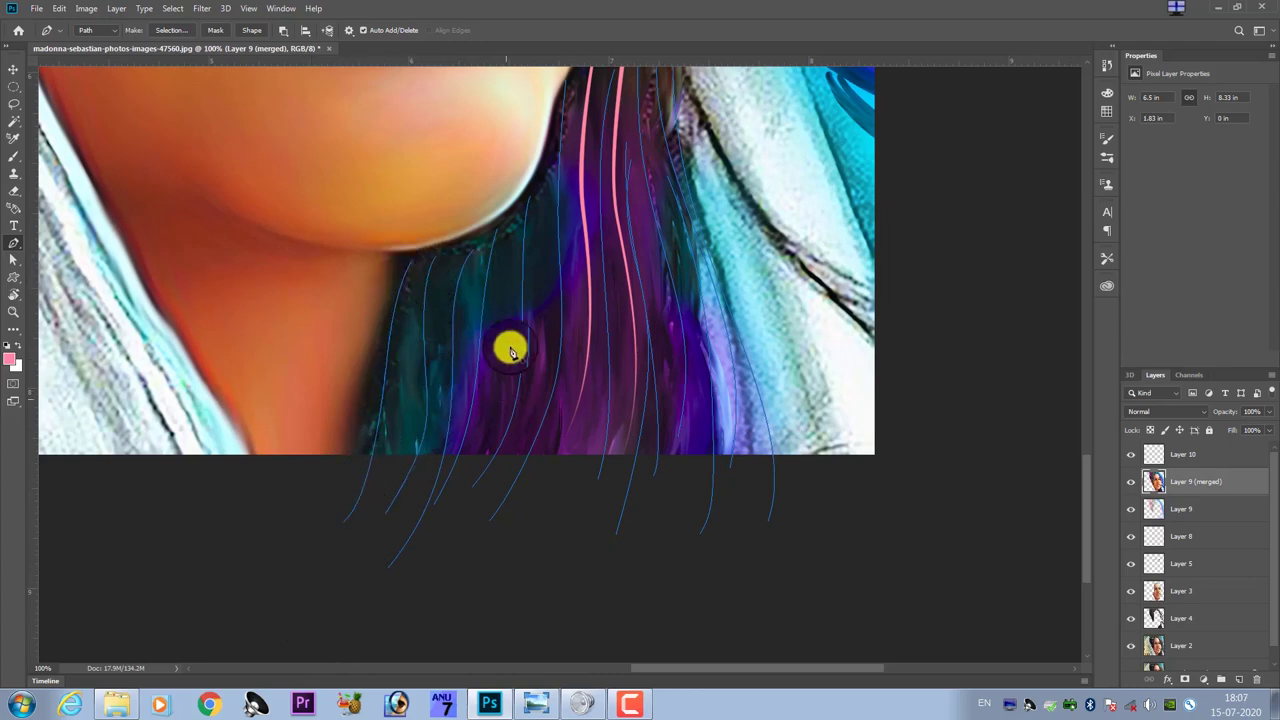
# - Trace two curved strands down through the teal hair
pyautogui.click(545, 180)
pyautogui.moveTo(535, 337); pyautogui.dragTo(486, 494)
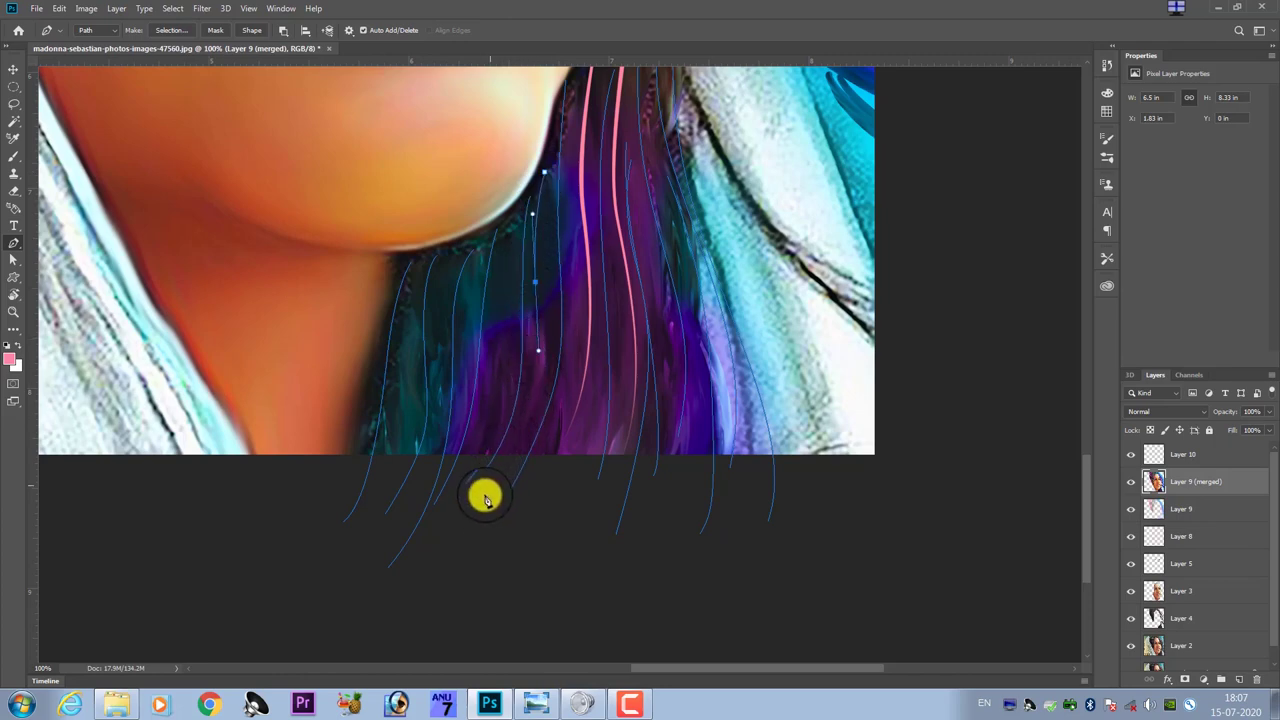
pyautogui.press('Escape')
pyautogui.click(513, 218)
pyautogui.moveTo(497, 314); pyautogui.dragTo(500, 378)
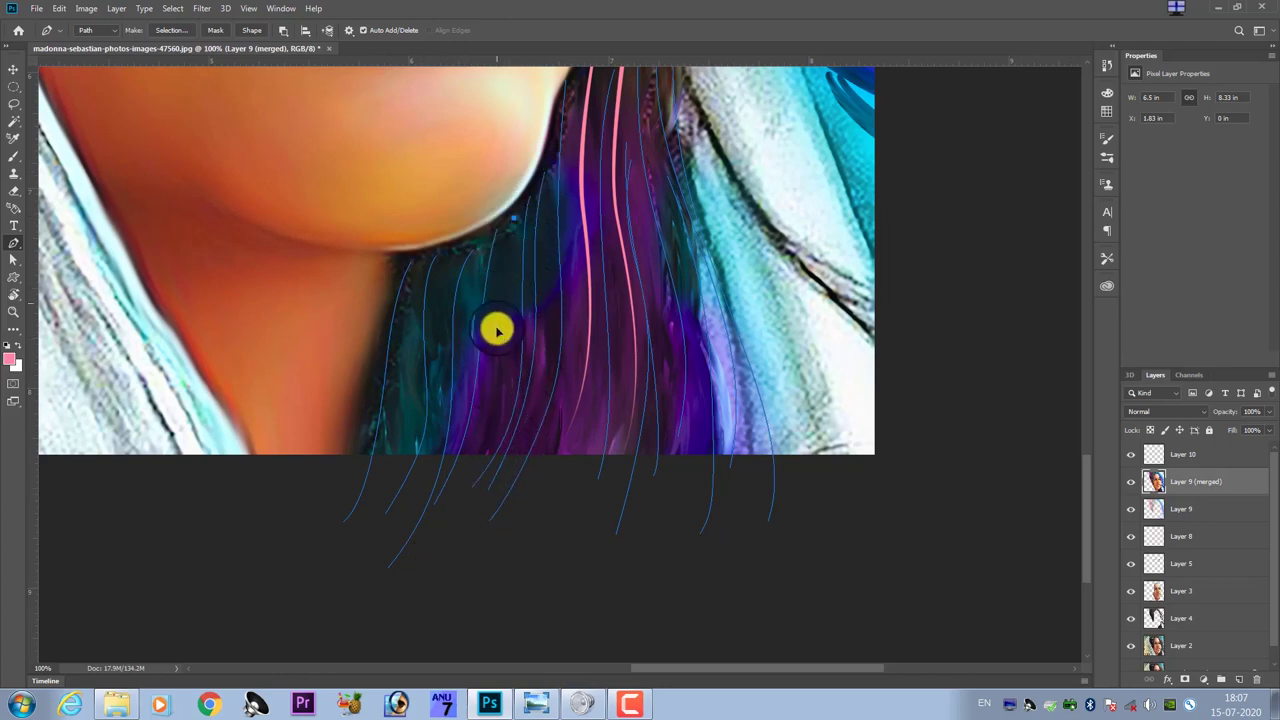
pyautogui.moveTo(474, 473); pyautogui.dragTo(406, 592)
pyautogui.press('Escape')
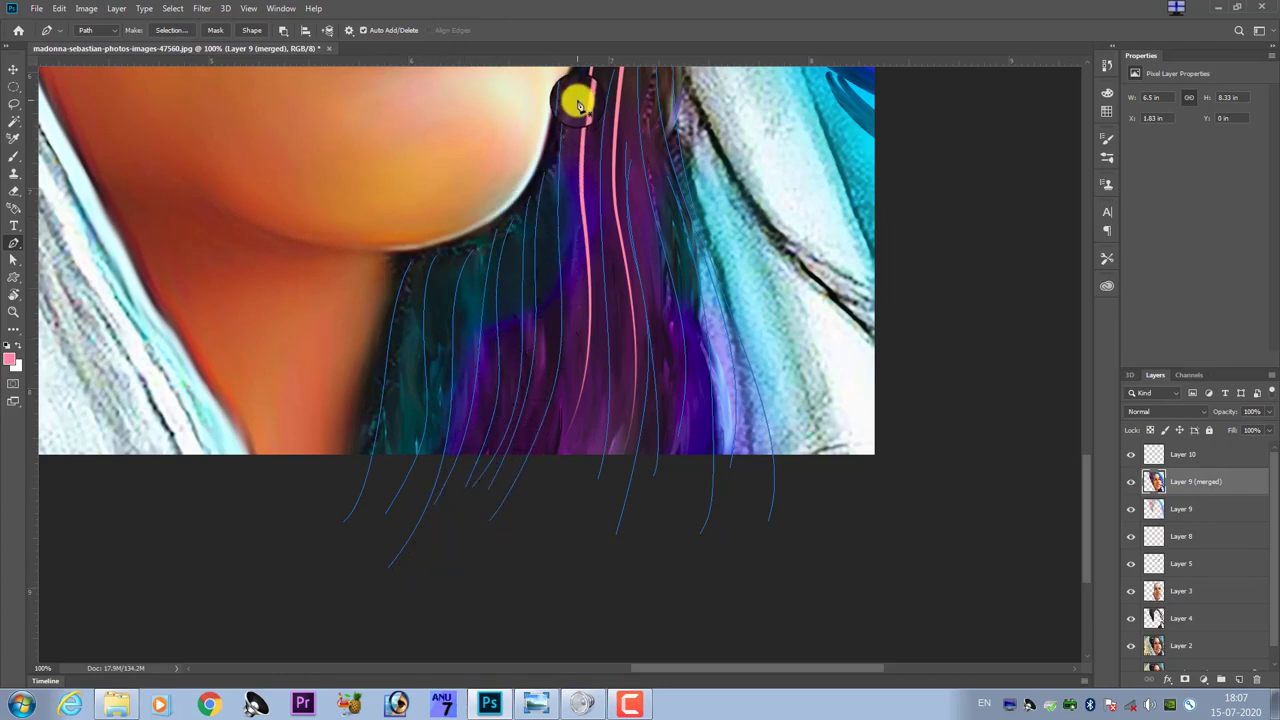
# - Draw two long strands from the top of the hair curving below the canvas
pyautogui.click(577, 100)
pyautogui.click(567, 230)
pyautogui.moveTo(569, 428); pyautogui.dragTo(500, 520)
pyautogui.press('Escape')
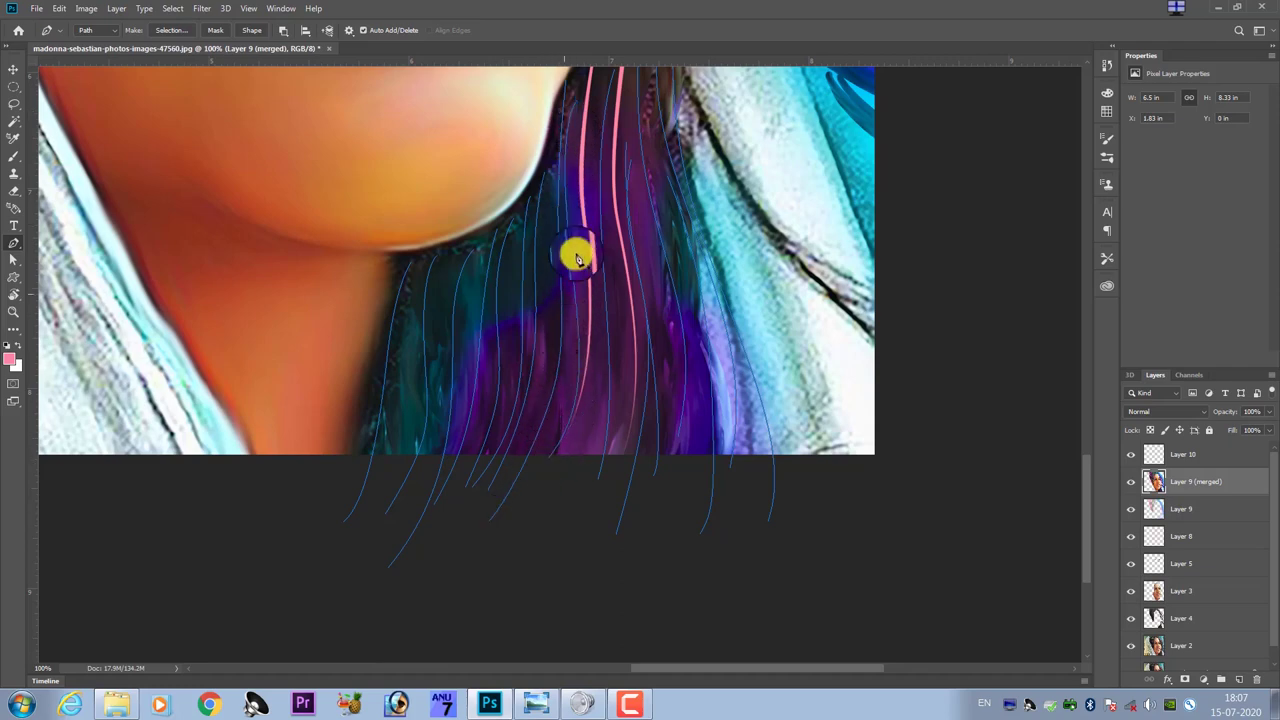
pyautogui.click(631, 101)
pyautogui.click(624, 237)
pyautogui.click(641, 379)
pyautogui.moveTo(597, 480); pyautogui.dragTo(540, 531)
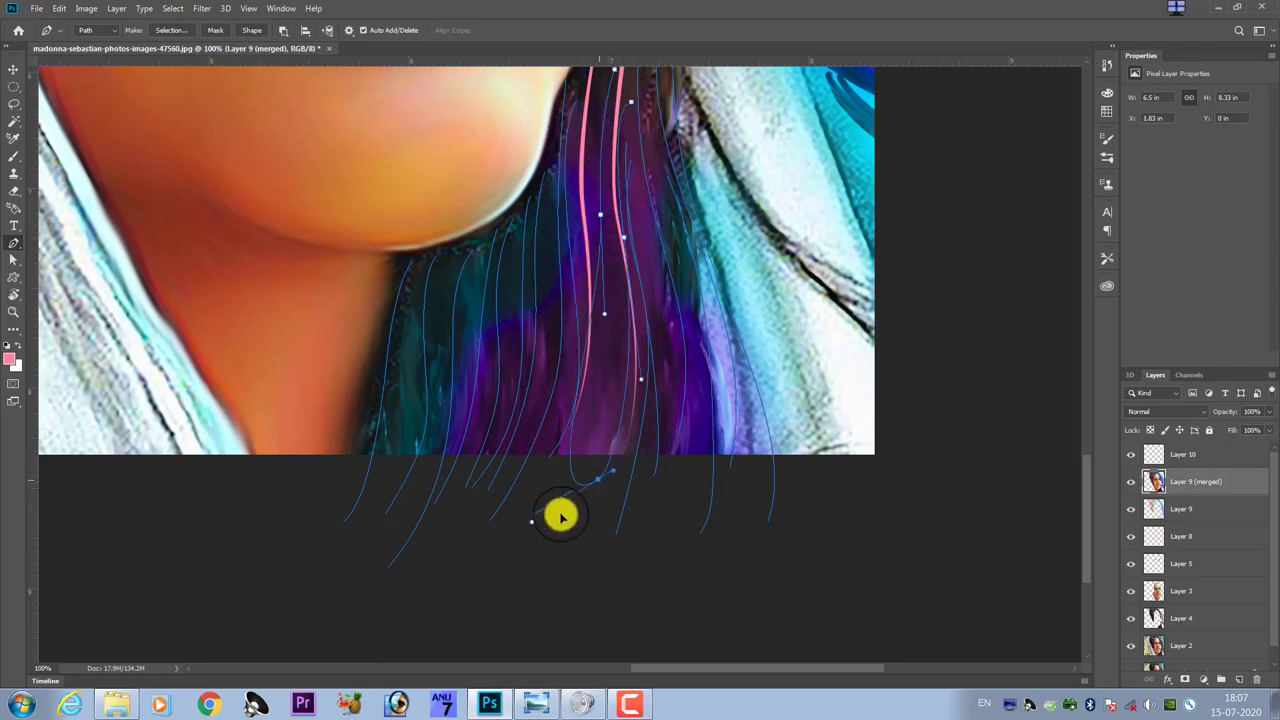
pyautogui.press('Escape')
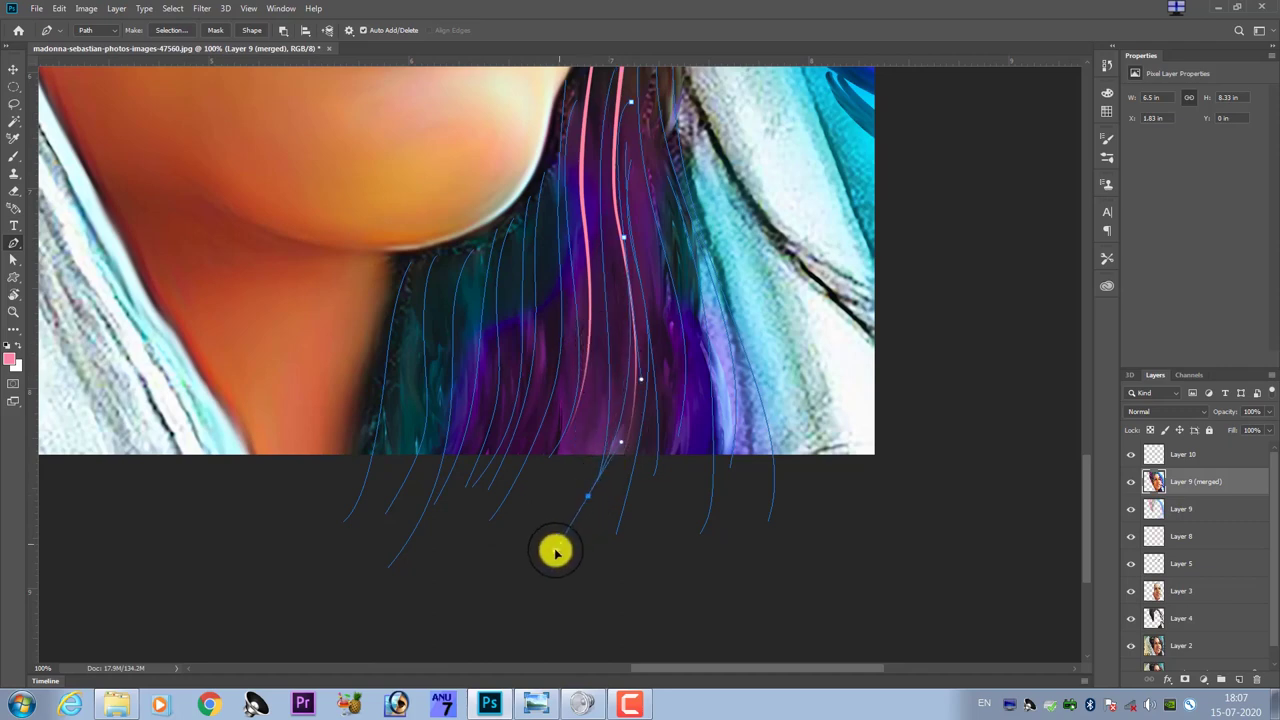
pyautogui.press('Escape')
# - Add a strand near the canvas bottom and another along the pink hair line
pyautogui.click(650, 87)
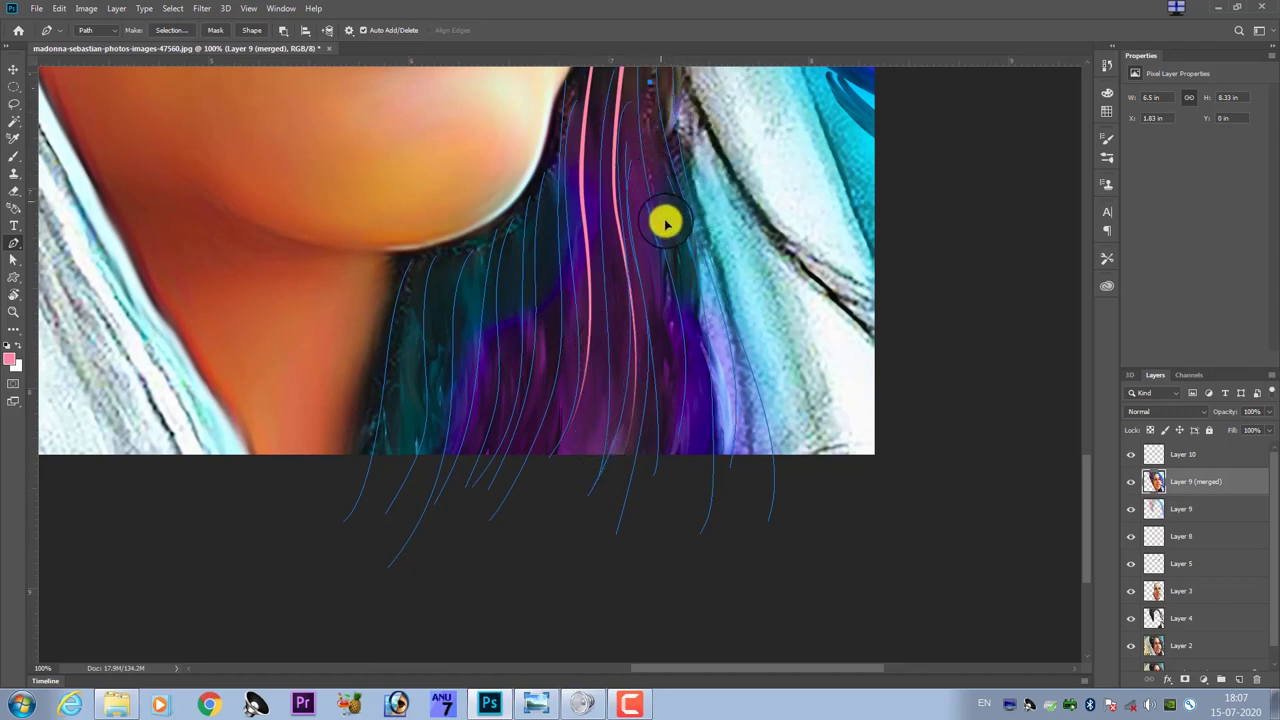
pyautogui.click(663, 222)
pyautogui.click(668, 388)
pyautogui.click(642, 497)
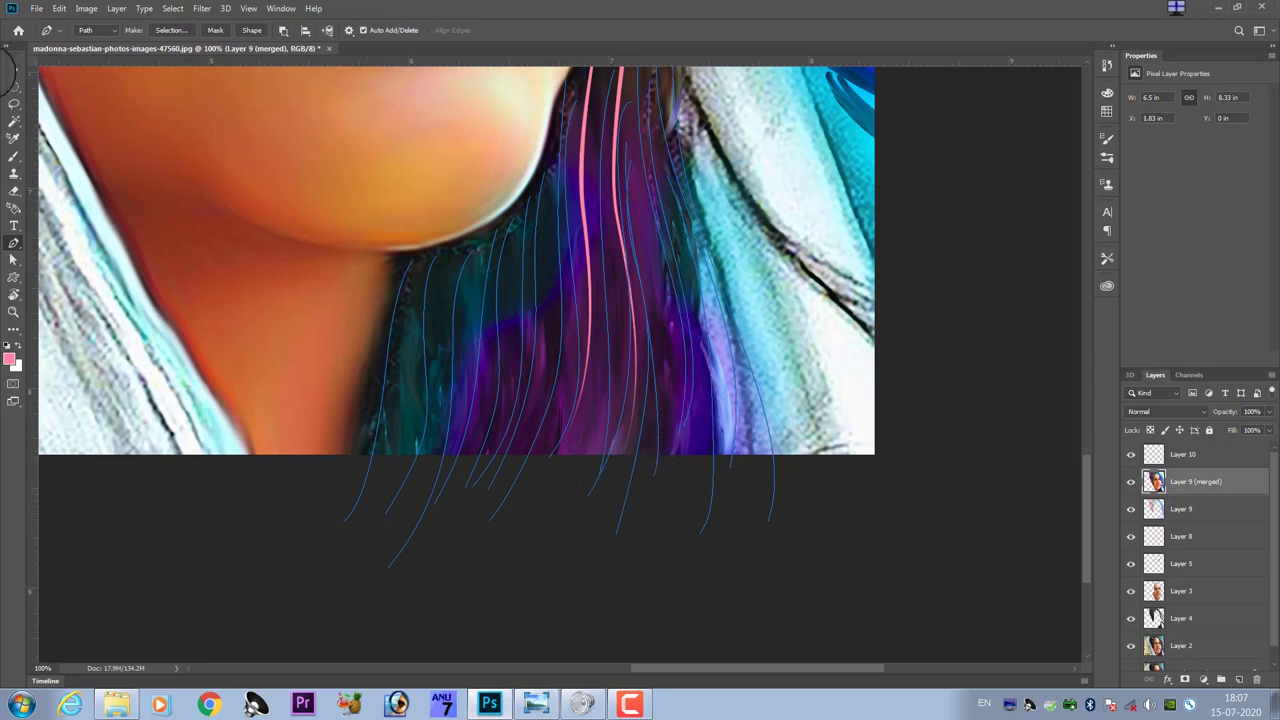
pyautogui.click(587, 155)
pyautogui.click(610, 250)
pyautogui.click(594, 347)
pyautogui.click(580, 438)
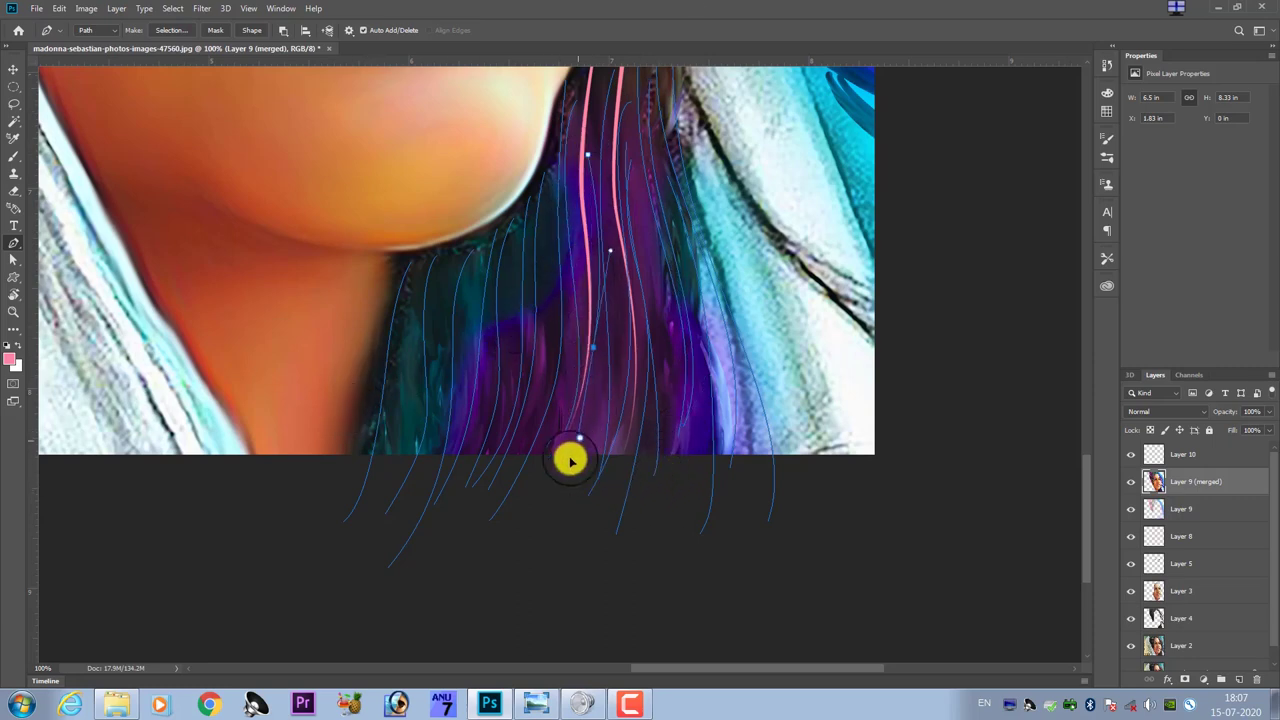
pyautogui.click(534, 541)
pyautogui.press('Escape')
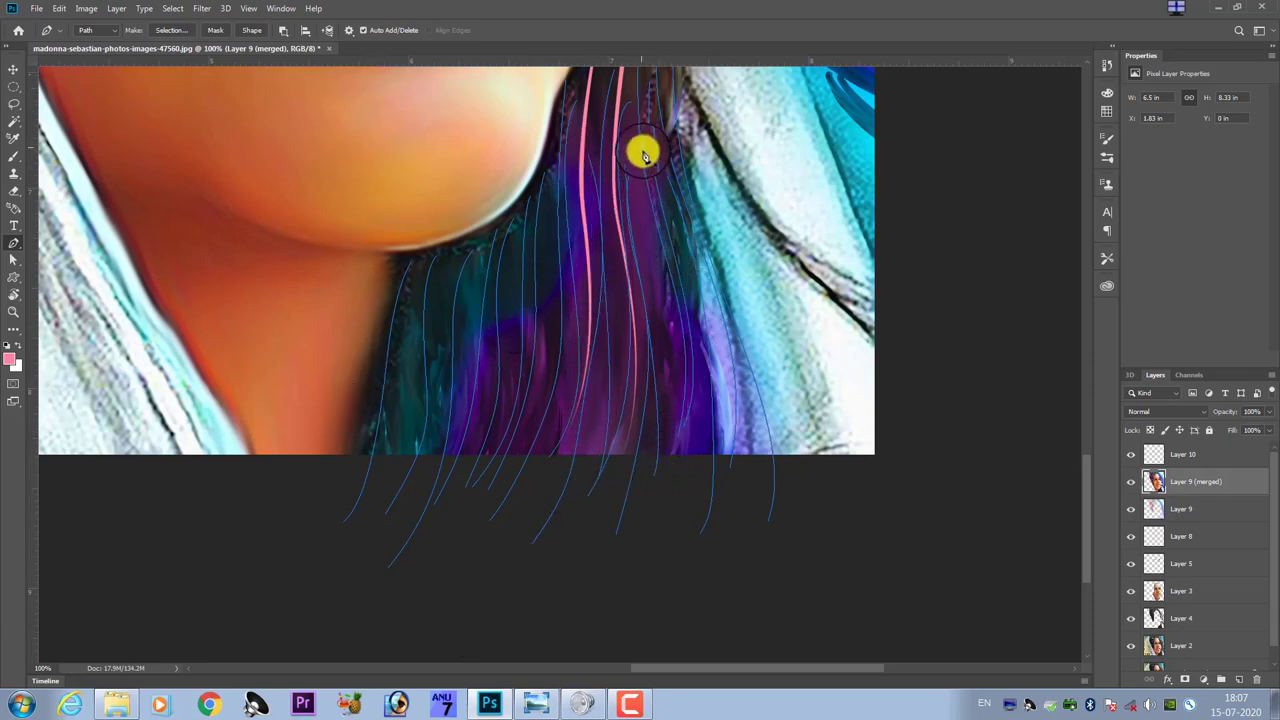
# - Draw a final strand, then select all the strand paths with Path Selection
pyautogui.click(645, 155)
pyautogui.click(646, 263)
pyautogui.click(671, 426)
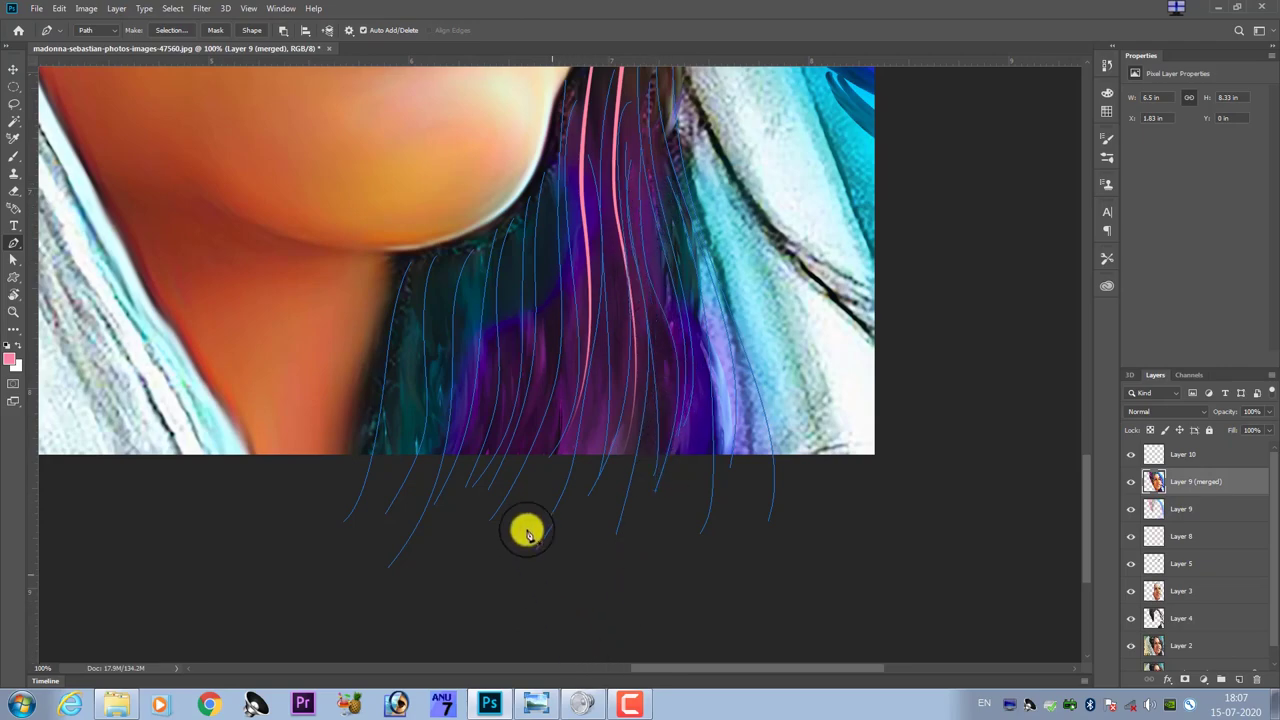
pyautogui.scroll(-2, 526, 426)
pyautogui.scroll(2, 630, 500)
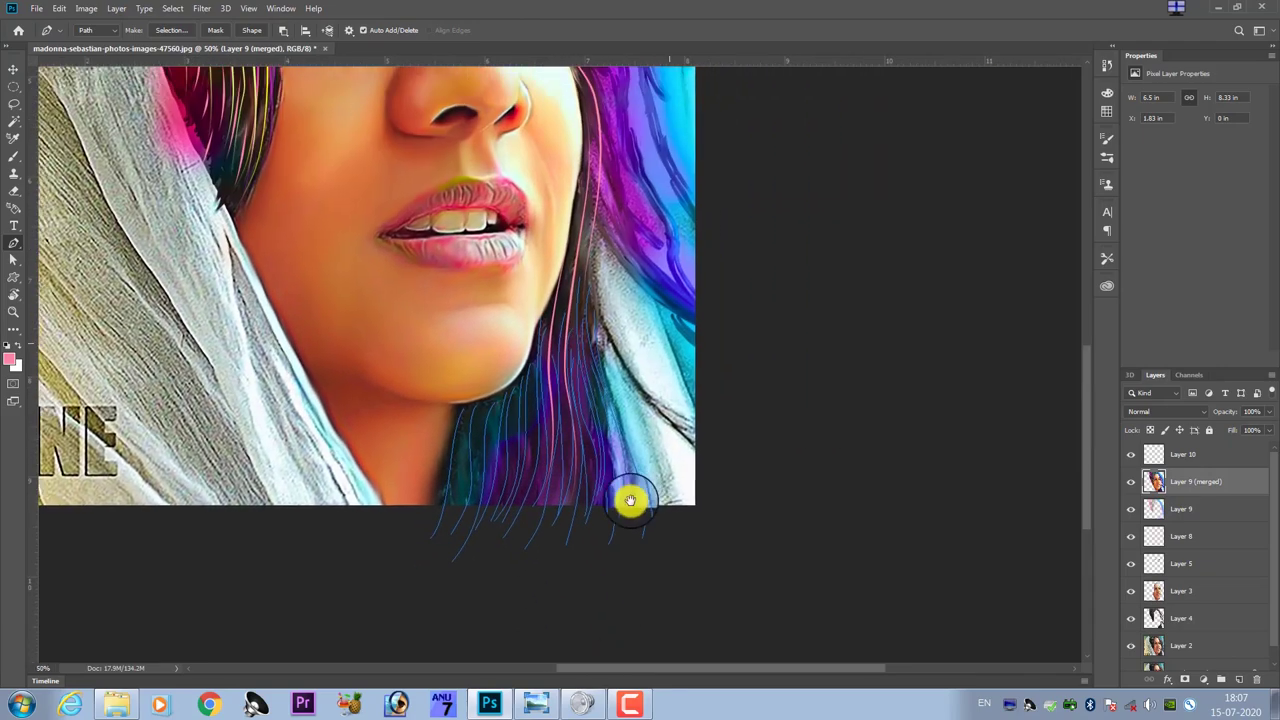
pyautogui.scroll(2, 630, 500)
pyautogui.scroll(1, 600, 529)
pyautogui.scroll(-2, 571, 420)
pyautogui.scroll(-1, 569, 286)
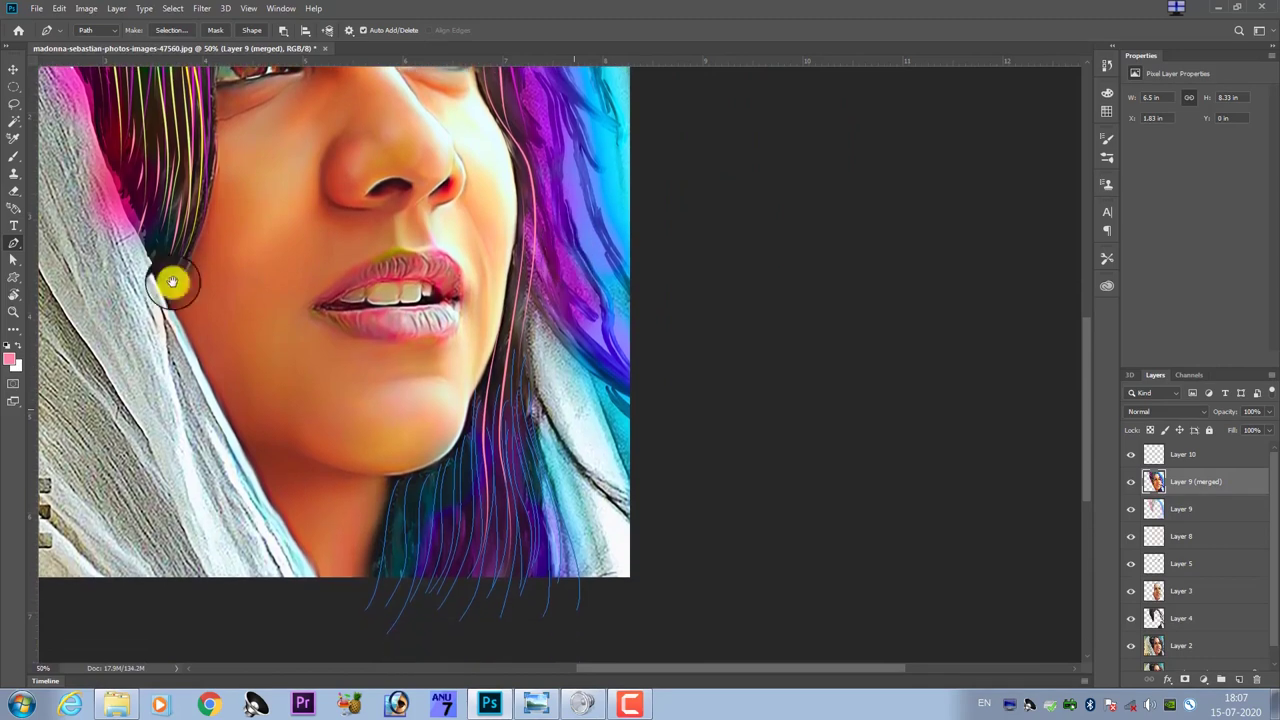
pyautogui.moveTo(172, 282); pyautogui.dragTo(166, 276)
pyautogui.press('a')
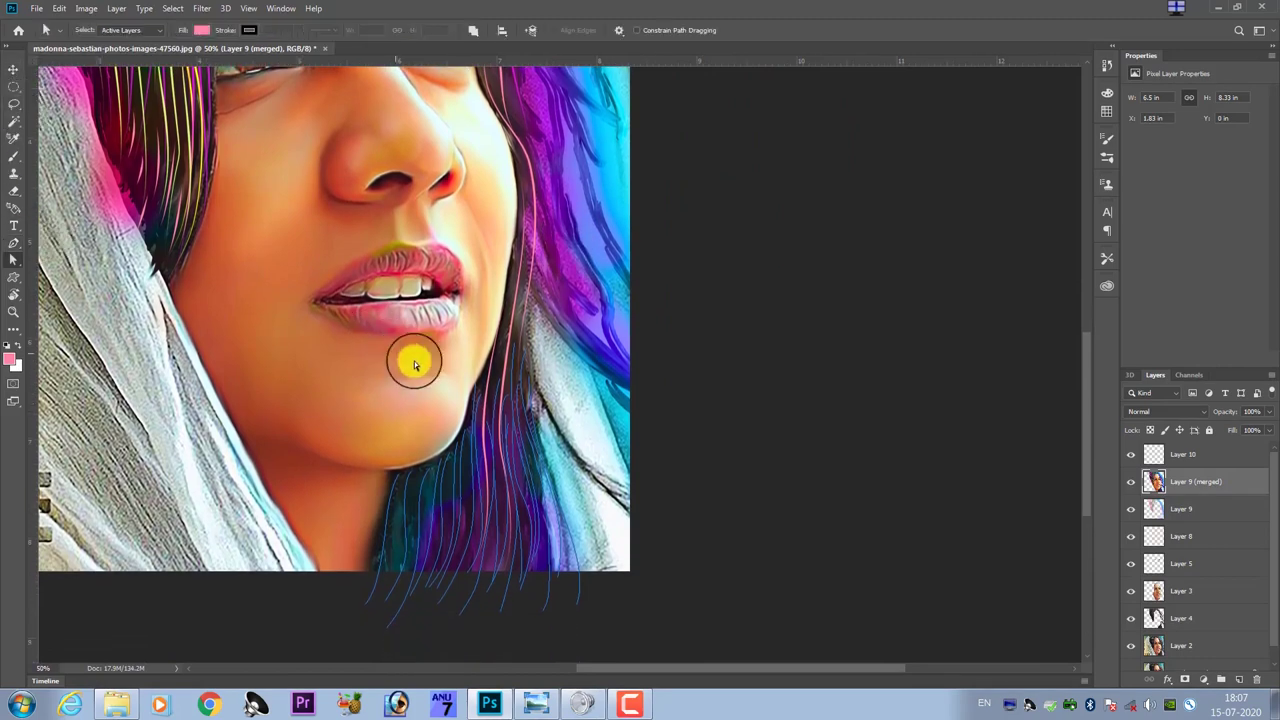
pyautogui.moveTo(666, 604)
pyautogui.mouseDown()
pyautogui.moveTo(268, 477)
pyautogui.moveTo(266, 463)
pyautogui.mouseUp()
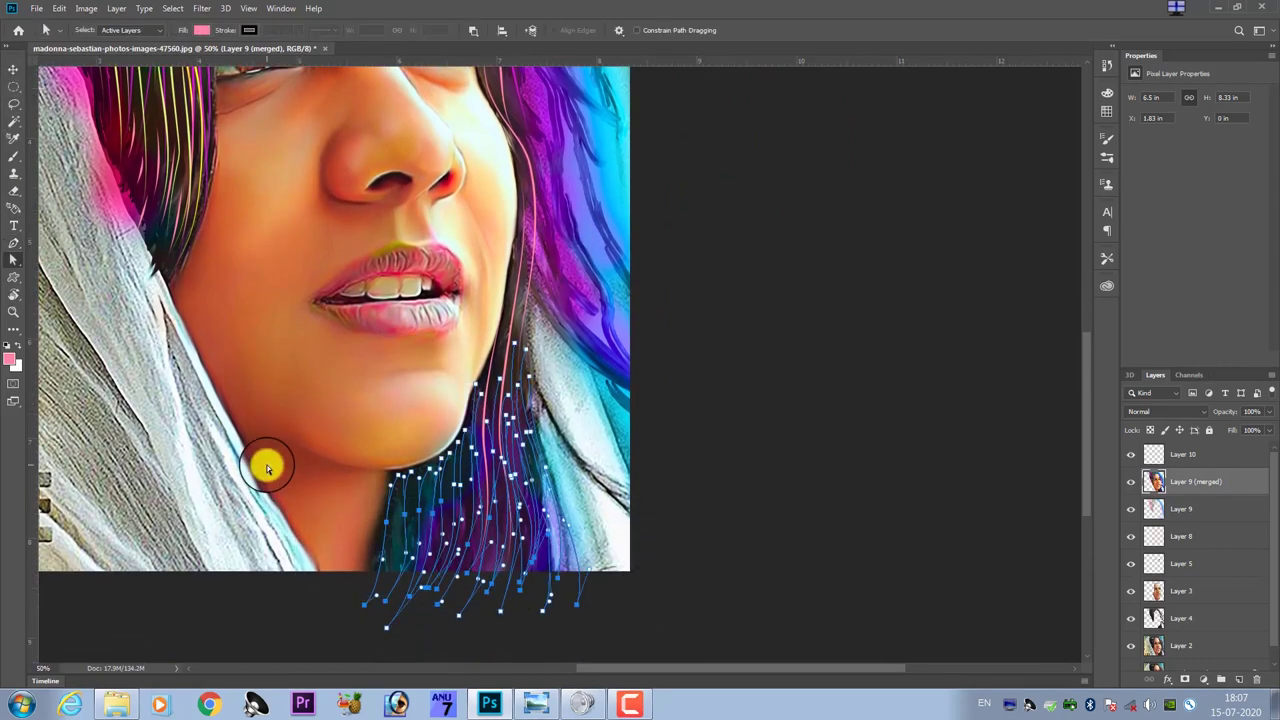
# - Set the foreground to yellow and stroke the selected strand paths with the brush
pyautogui.click(11, 358)
pyautogui.click(922, 333)
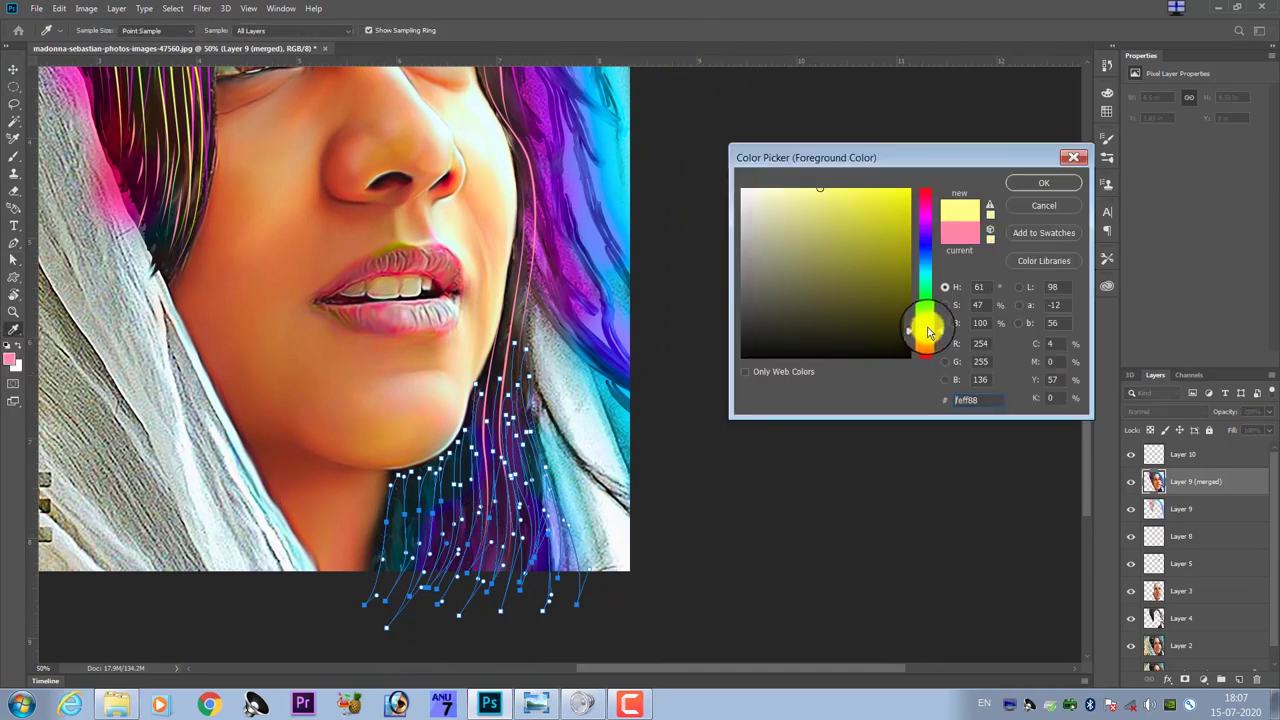
pyautogui.click(1031, 190)
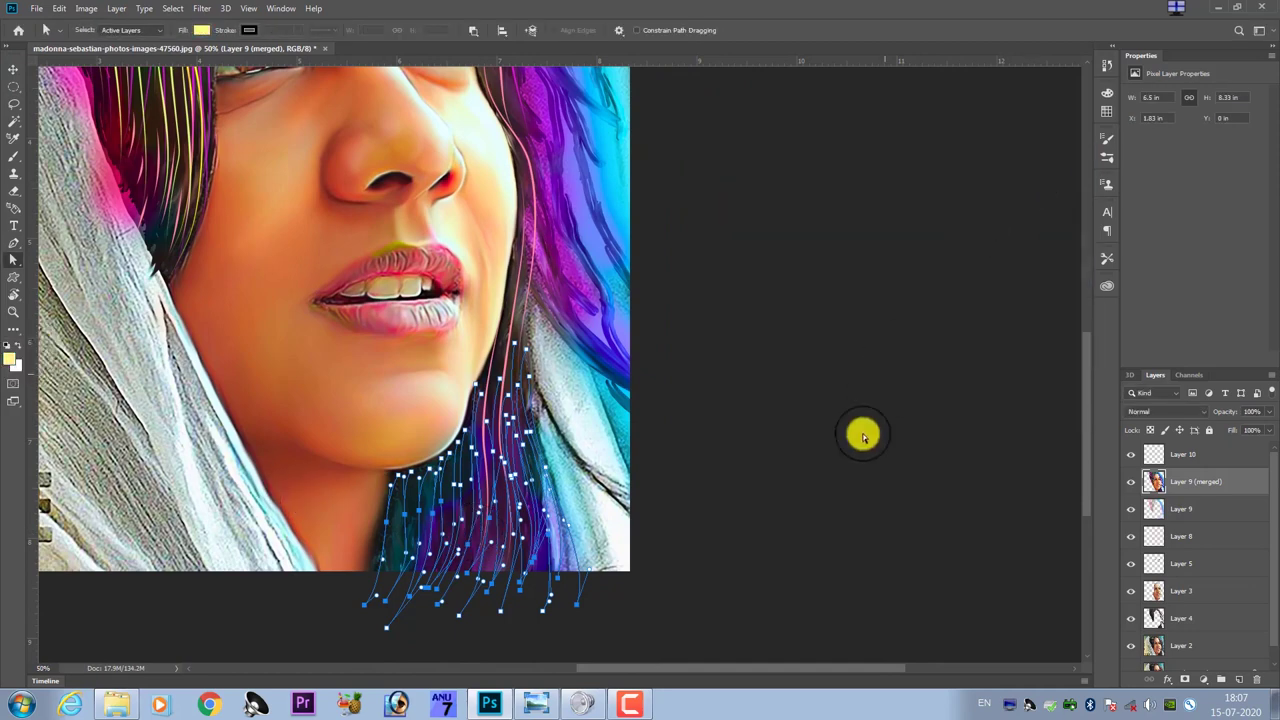
pyautogui.moveTo(710, 628); pyautogui.dragTo(277, 486)
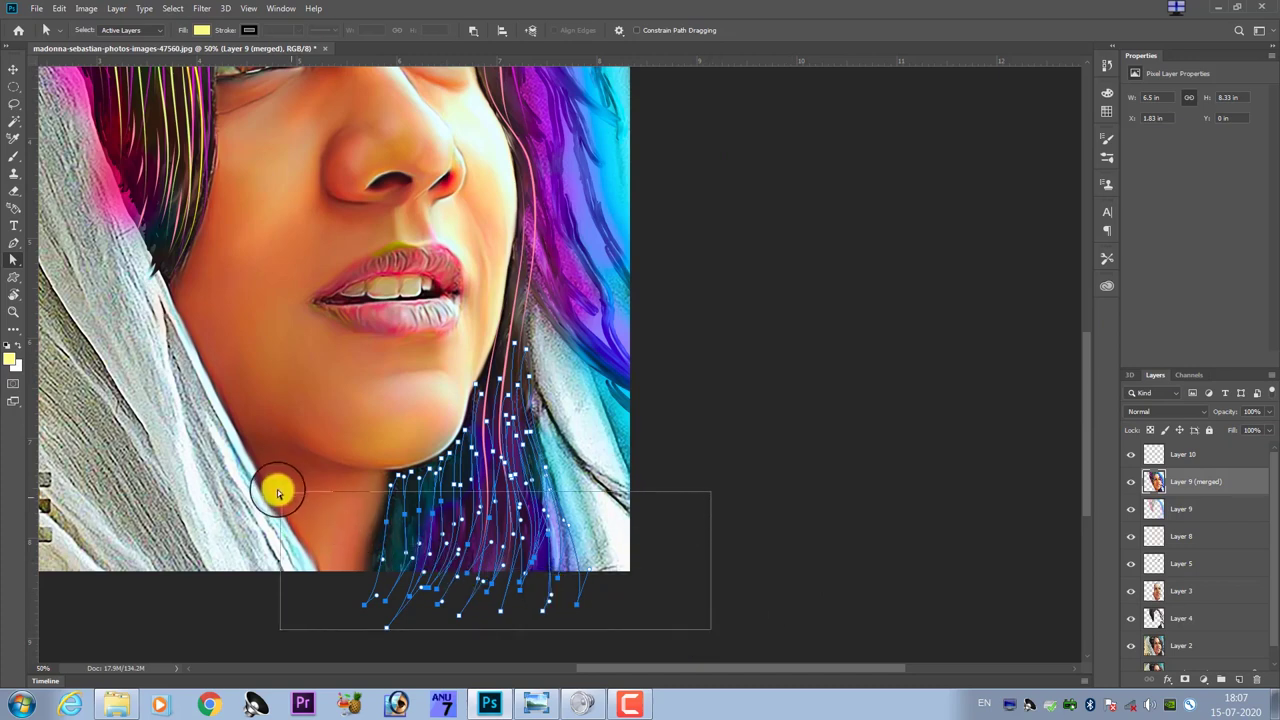
pyautogui.rightClick(432, 516)
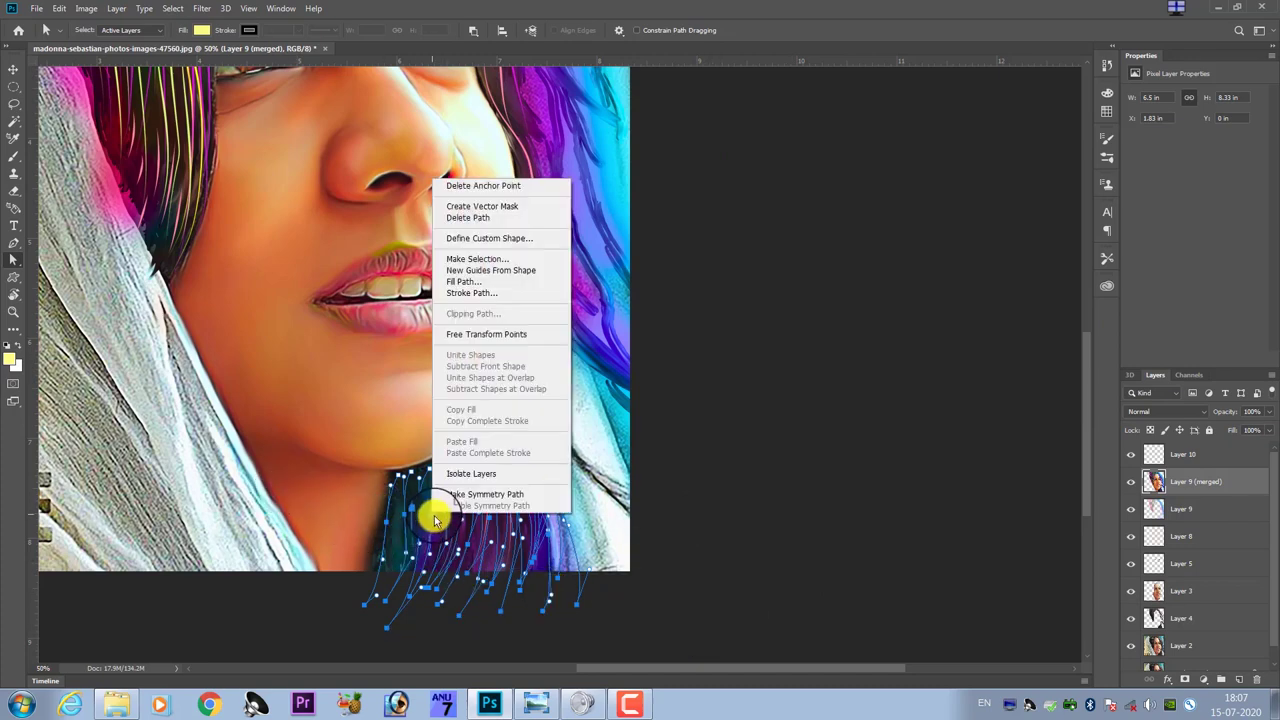
pyautogui.click(515, 293)
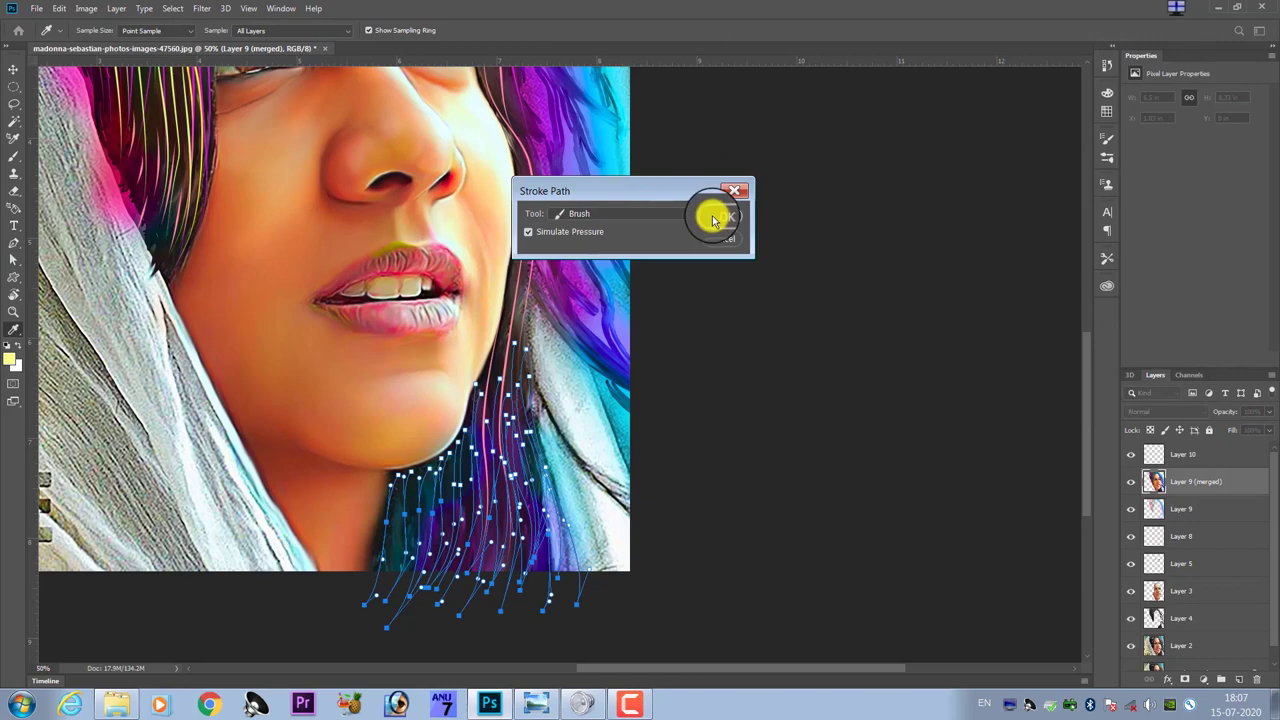
pyautogui.click(715, 219)
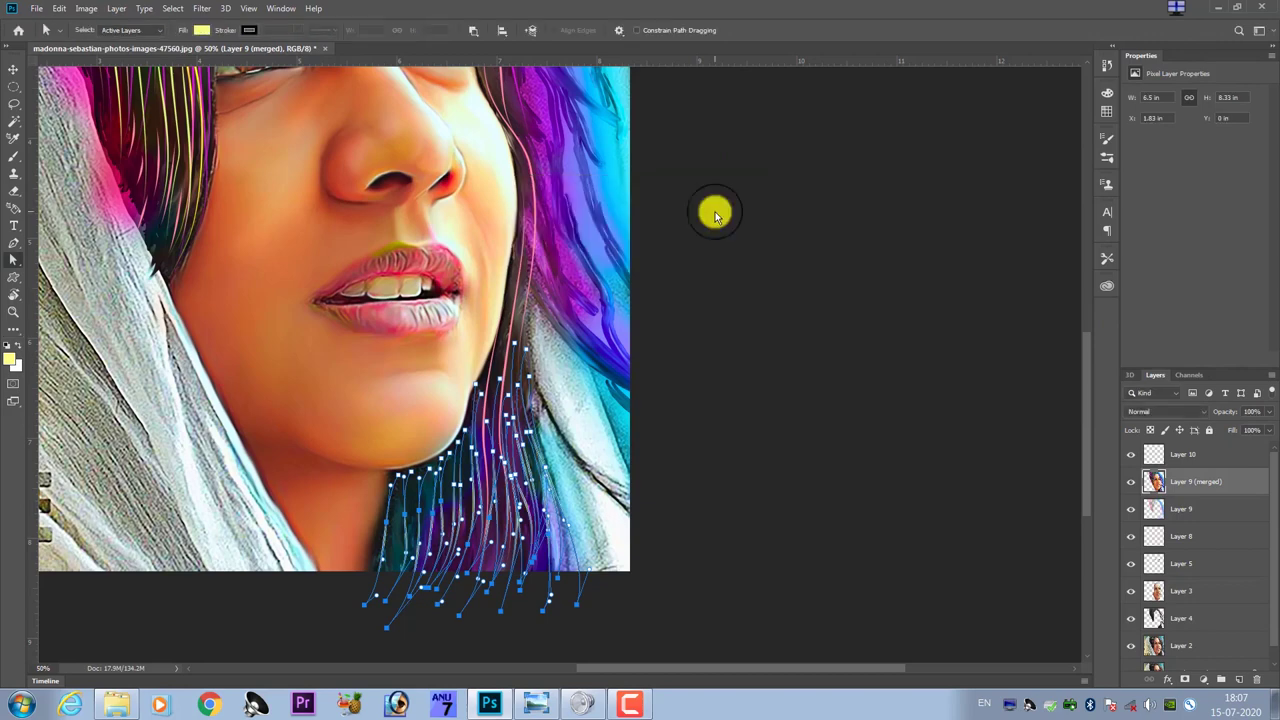
# - Delete the strand paths and zoom out to fit the whole portrait
pyautogui.rightClick(481, 505)
pyautogui.click(541, 202)
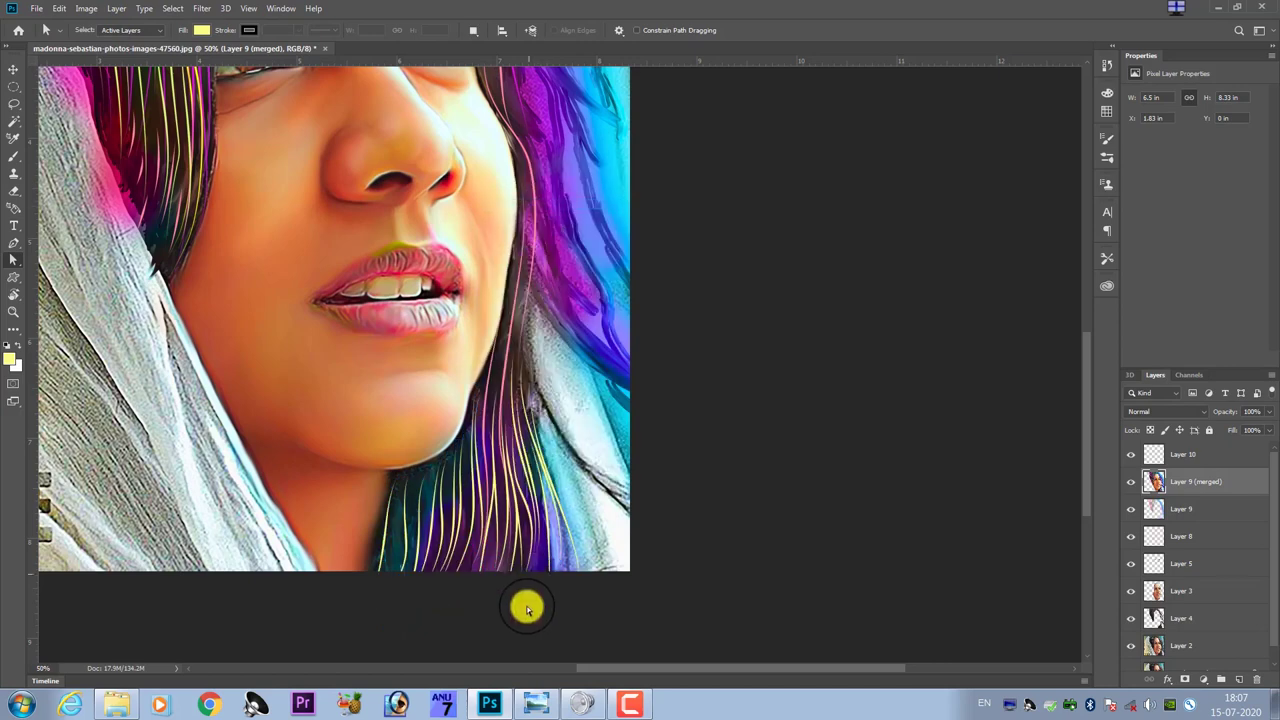
pyautogui.hotkey('ctrl', '-')
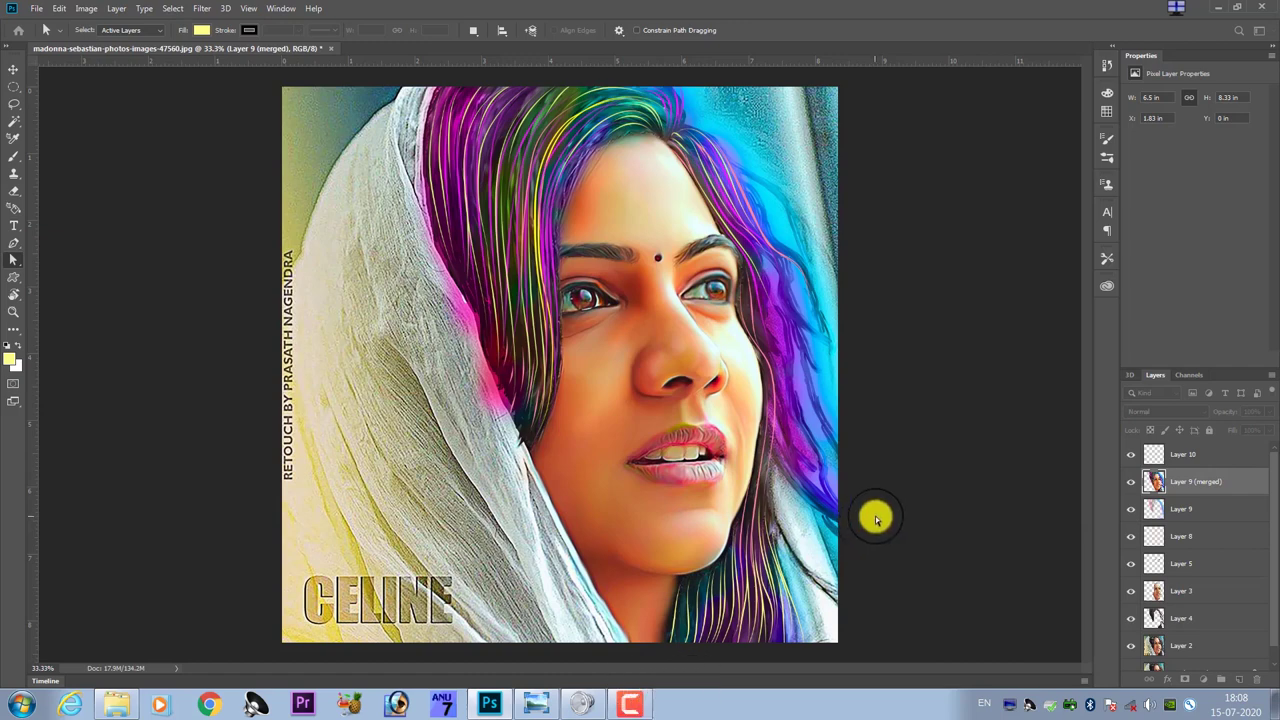
# - Bring up the New Document dialog over the finished portrait
pyautogui.rightClick(632, 702)
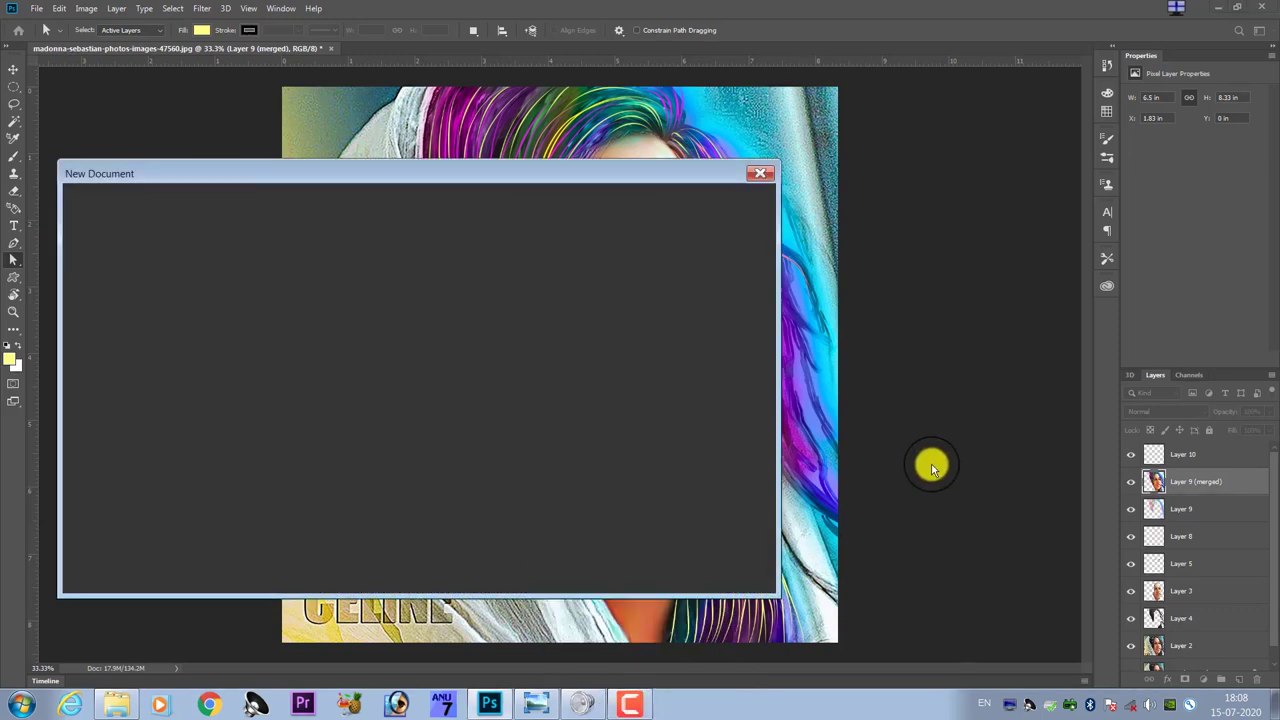
# - Create a blank white 12 x 12 inch document from the Photo presets
pyautogui.moveTo(543, 175)
pyautogui.mouseDown()
pyautogui.moveTo(563, 158)
pyautogui.moveTo(605, 158)
pyautogui.mouseUp()
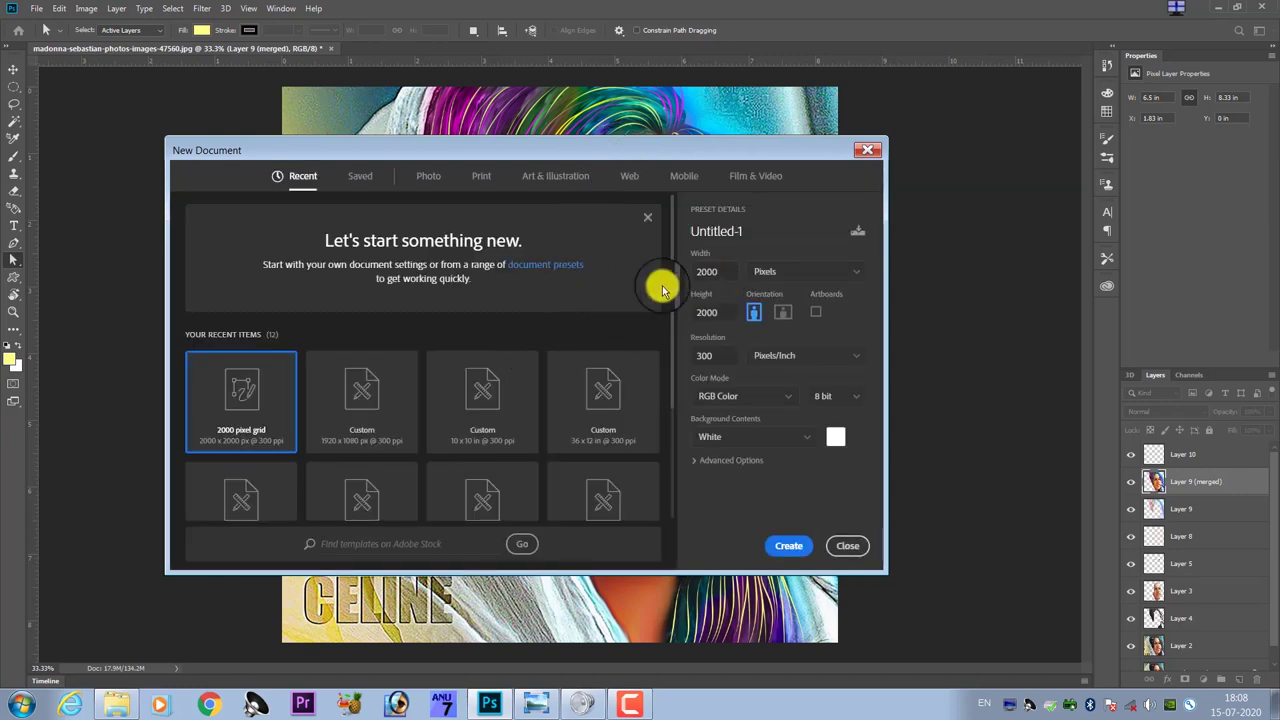
pyautogui.click(430, 178)
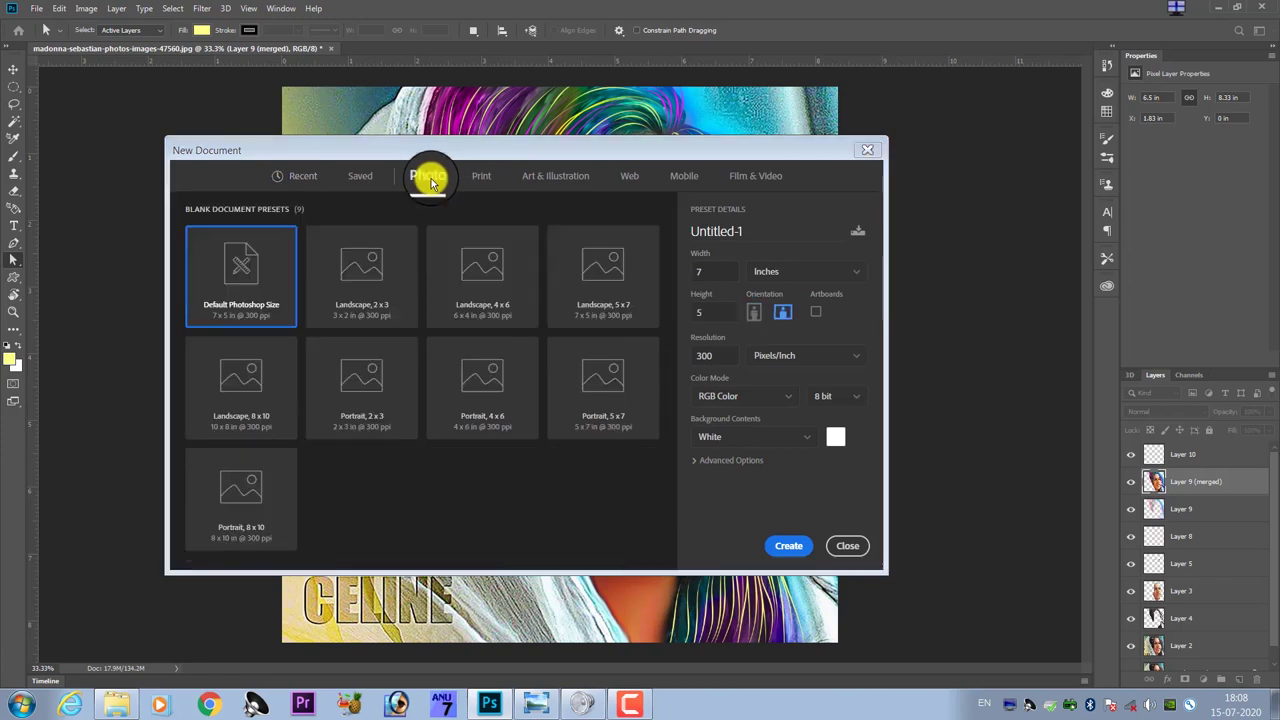
pyautogui.click(700, 271)
pyautogui.write('12')
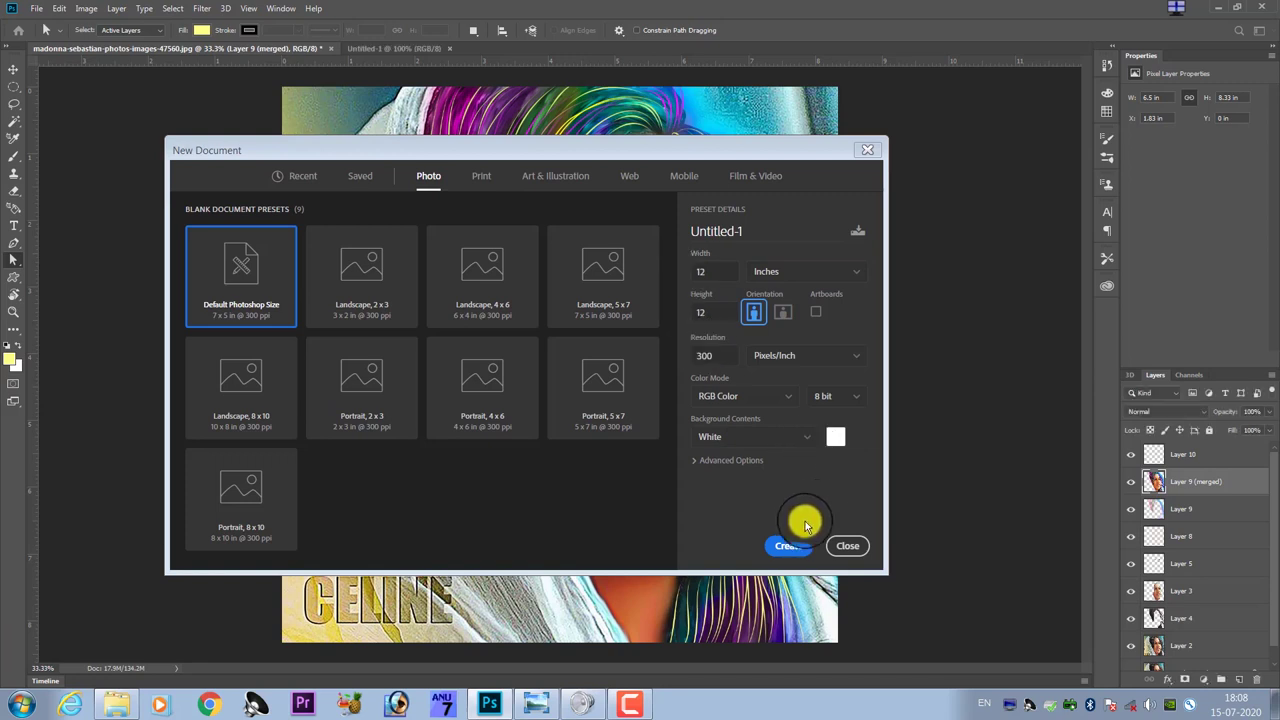
pyautogui.click(789, 545)
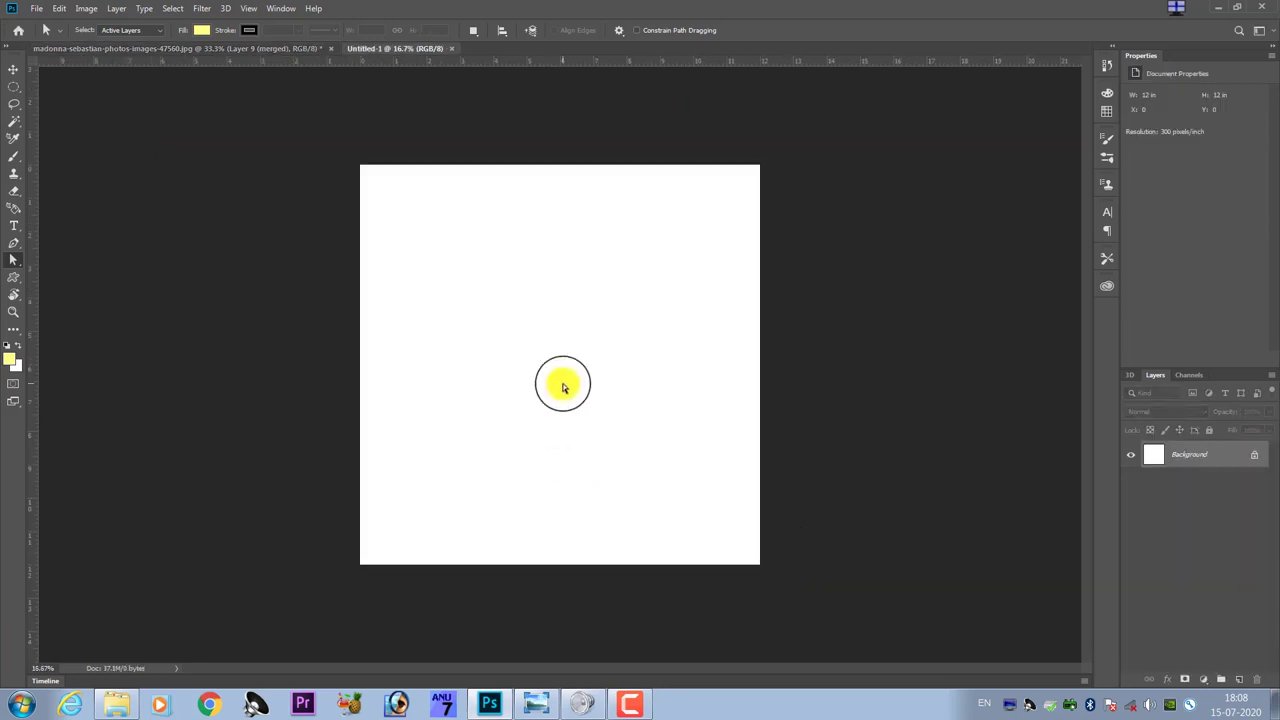
# - Fill the new canvas with black, then with dark grey #4d4c4c
pyautogui.scroll(3, 563, 387)
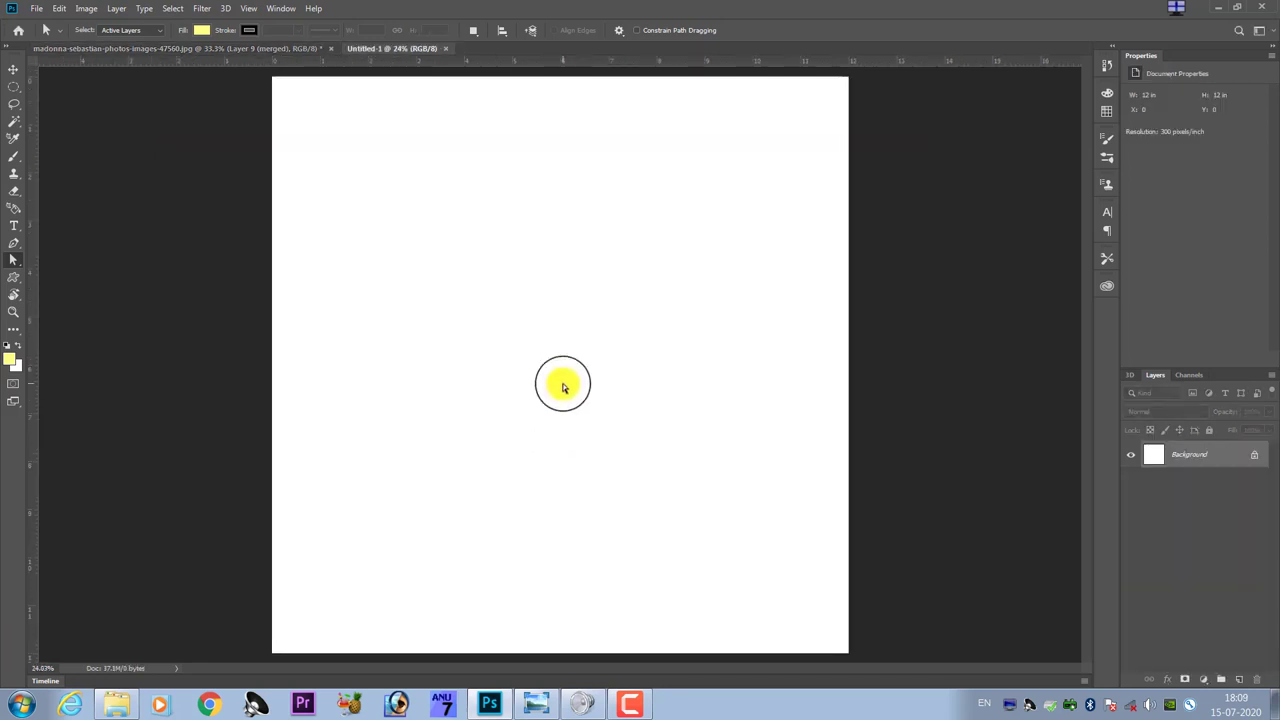
pyautogui.hotkey('alt', 'BackSpace')
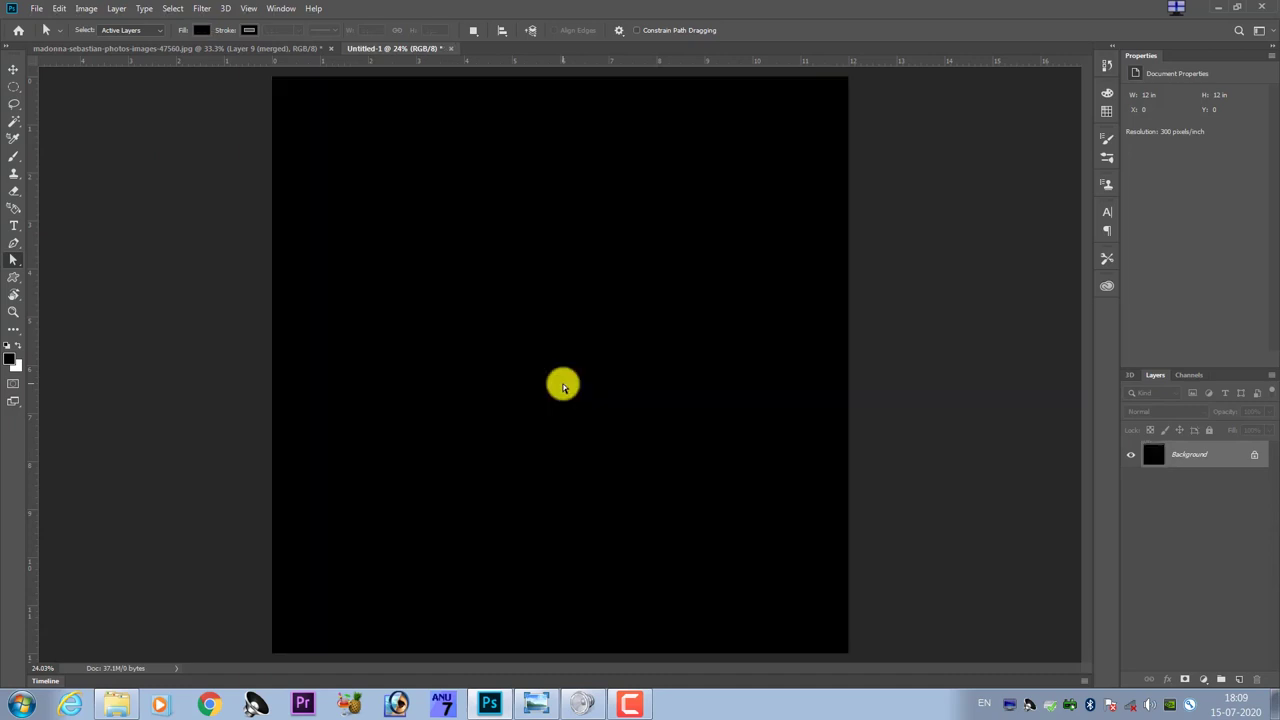
pyautogui.click(12, 360)
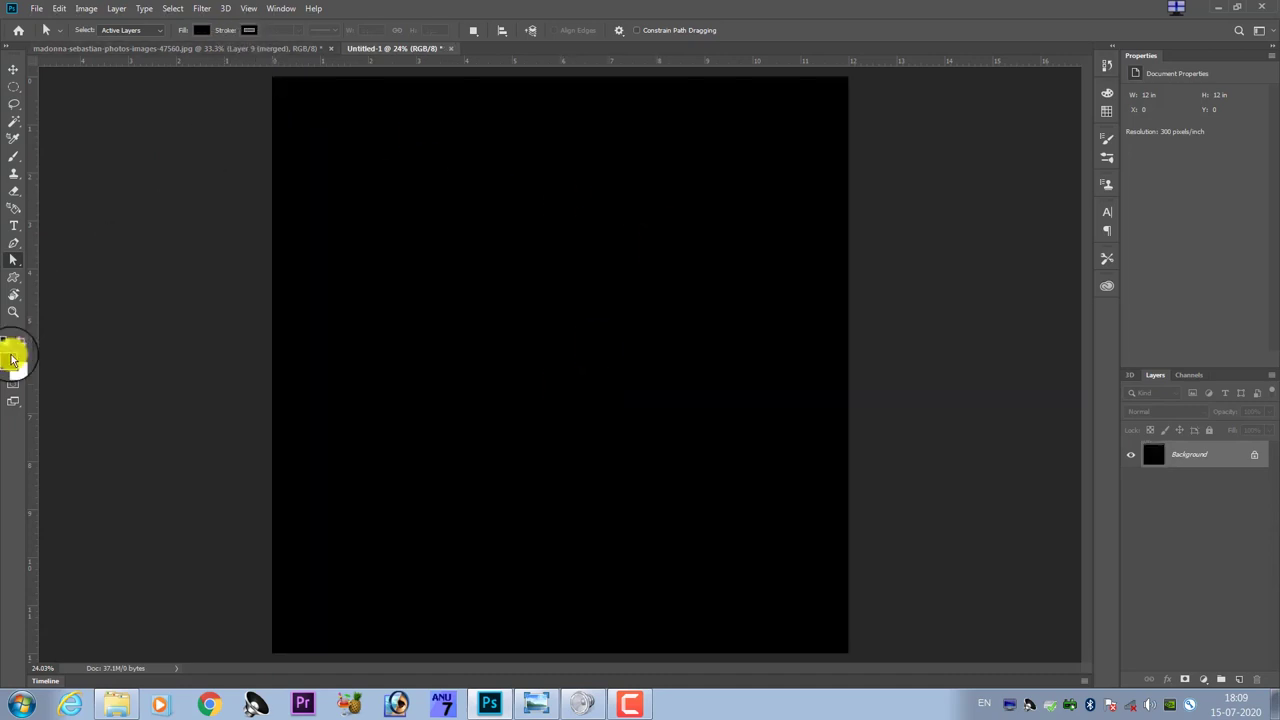
pyautogui.moveTo(746, 289); pyautogui.dragTo(742, 308)
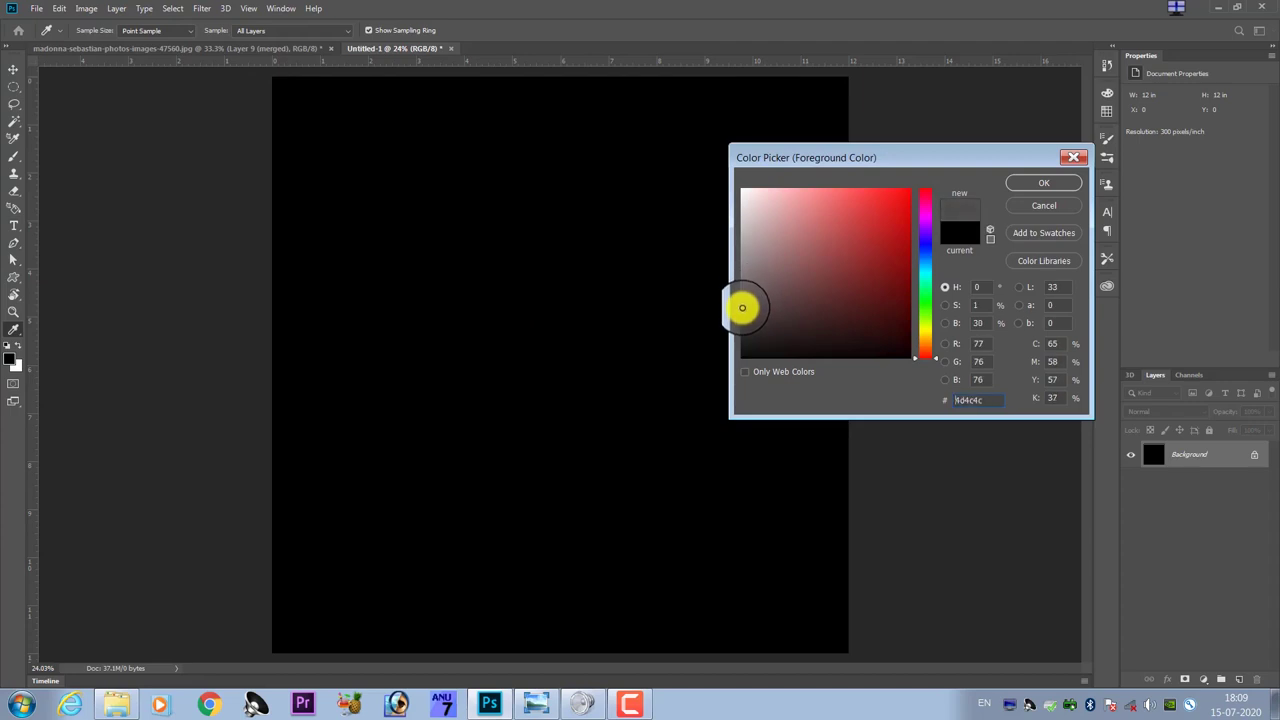
pyautogui.press('Return')
pyautogui.hotkey('alt', 'BackSpace')
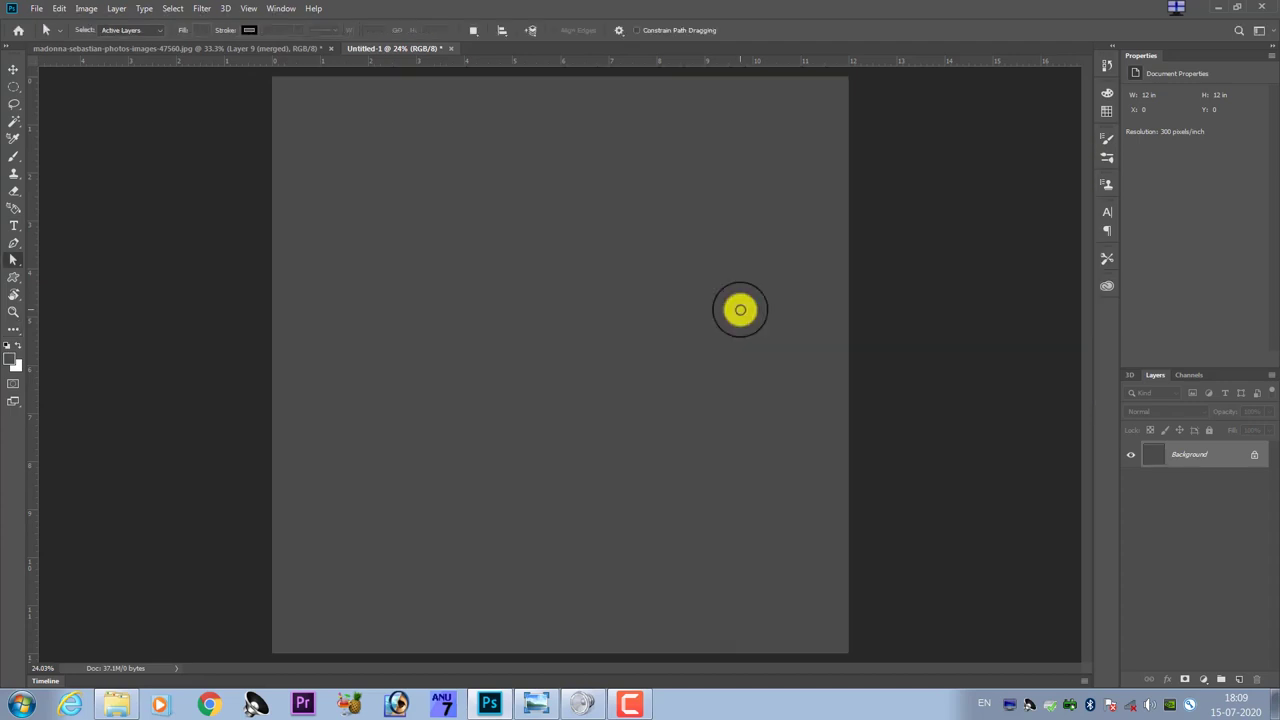
# - Return to the portrait document and make Layer 10 active
pyautogui.click(176, 54)
pyautogui.click(1196, 475)
pyautogui.scroll(-1, 1205, 520)
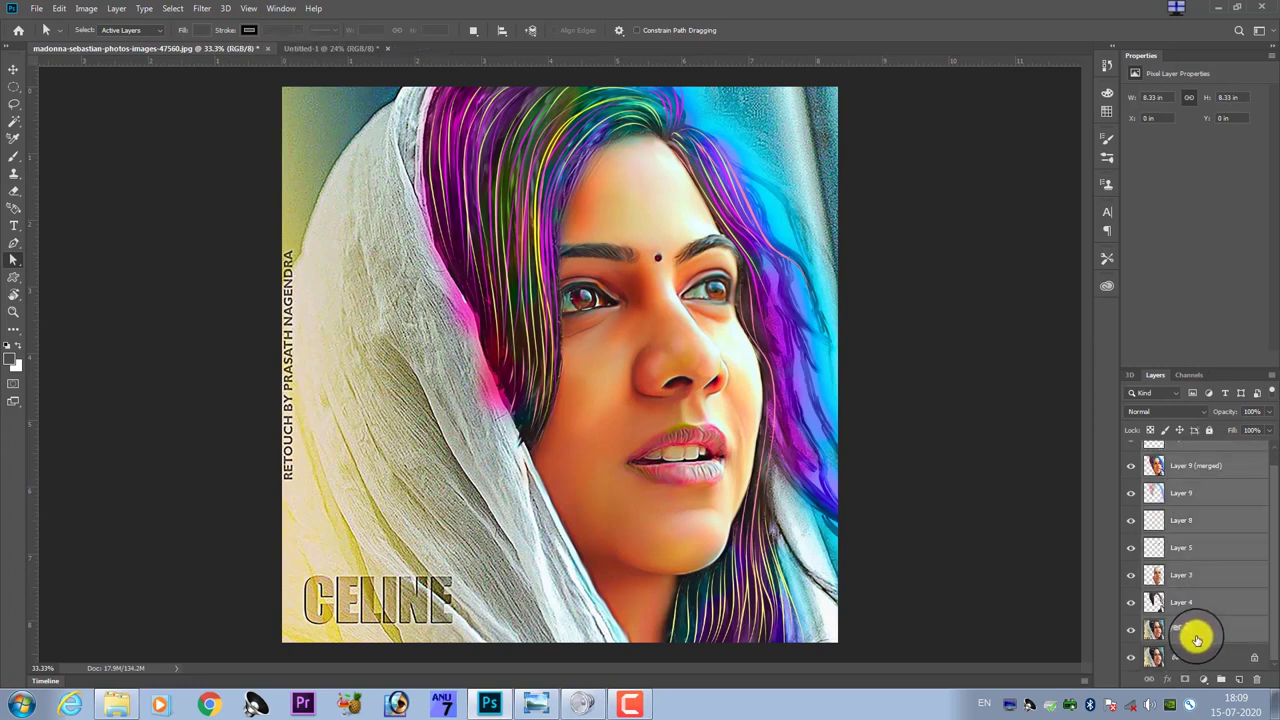
# - Stamp a merged copy of the portrait and paste it into the grey Untitled-1 document as Layer 1
pyautogui.hotkey('ctrl', 'alt', 'shift', 'e')
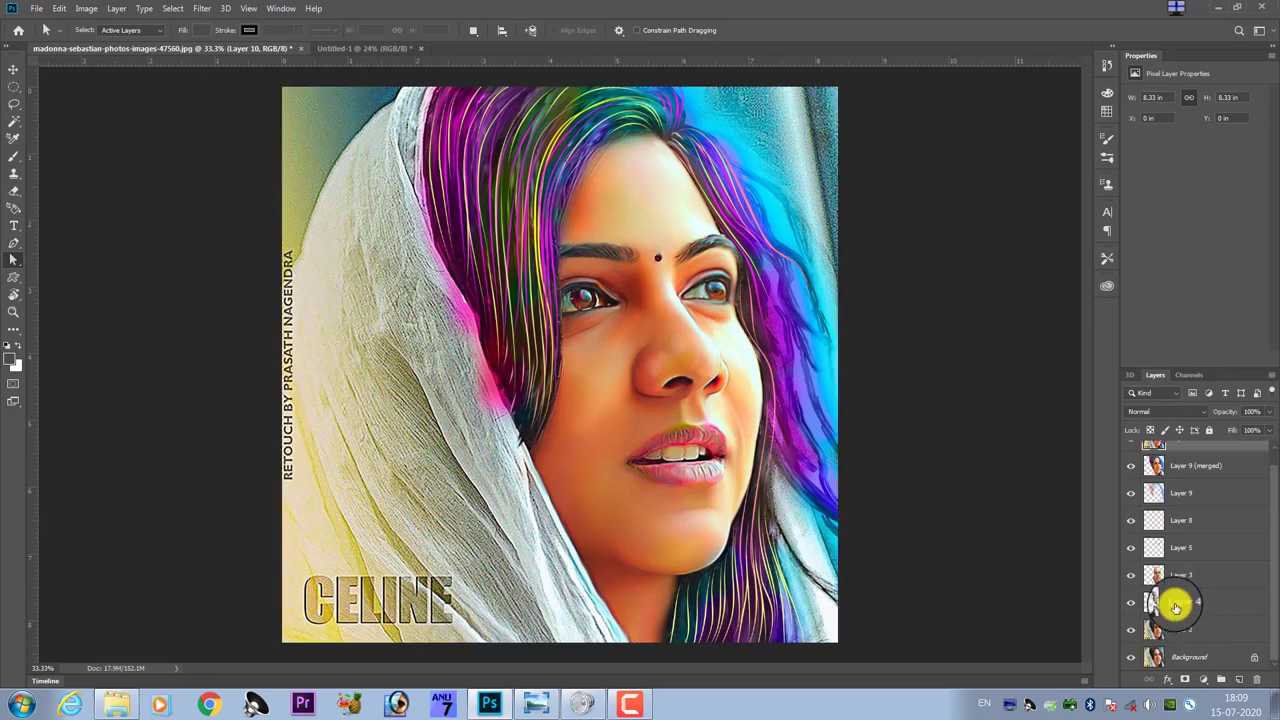
pyautogui.hotkey('ctrl', 'Tab')
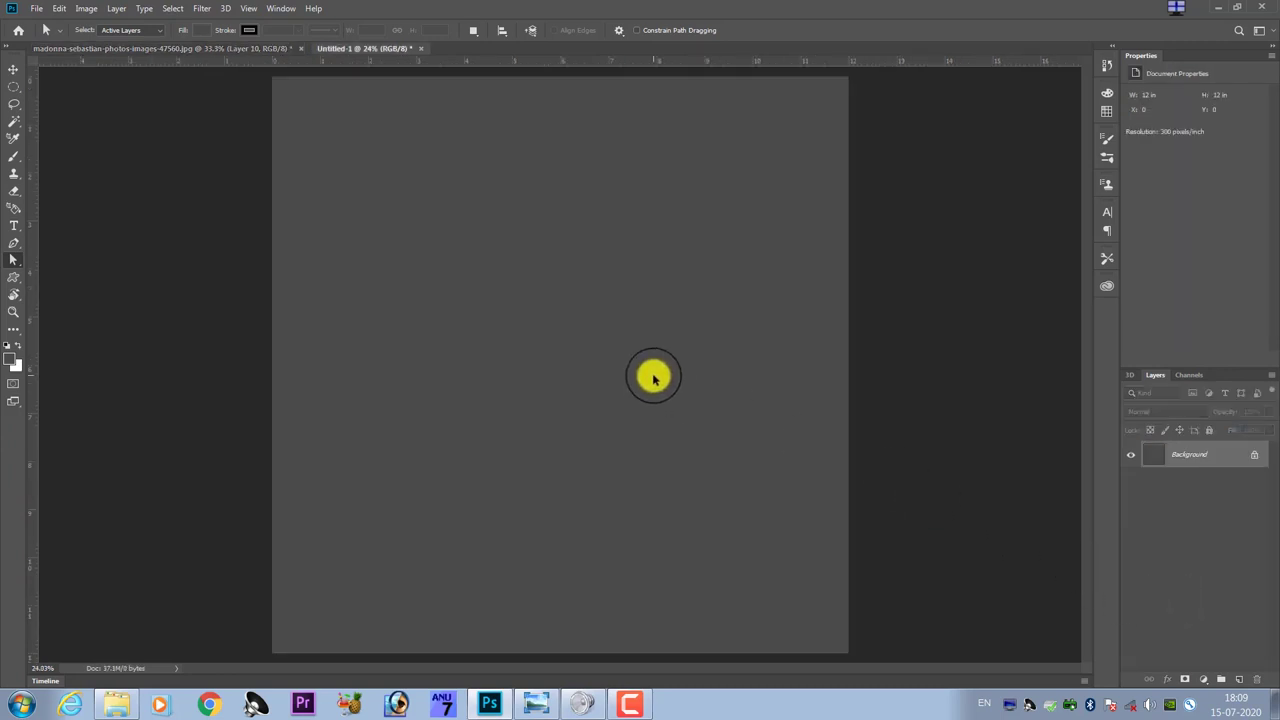
pyautogui.hotkey('ctrl', 'v')
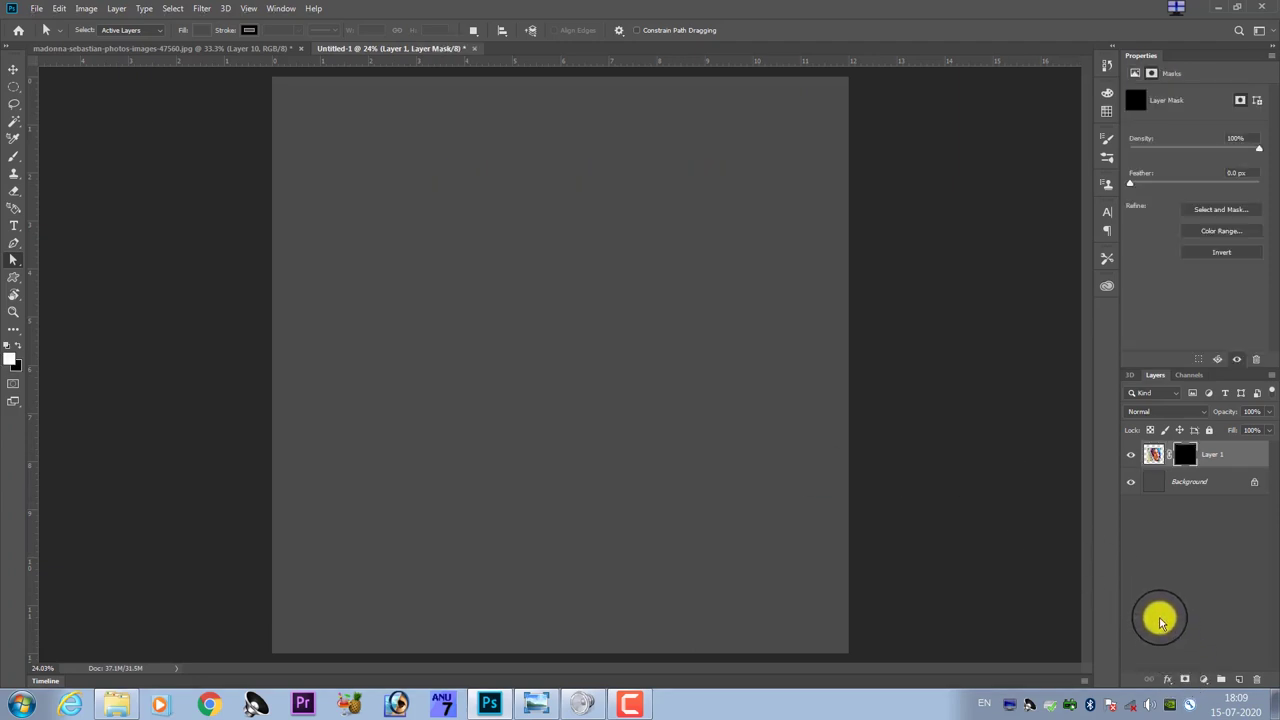
pyautogui.press('b')
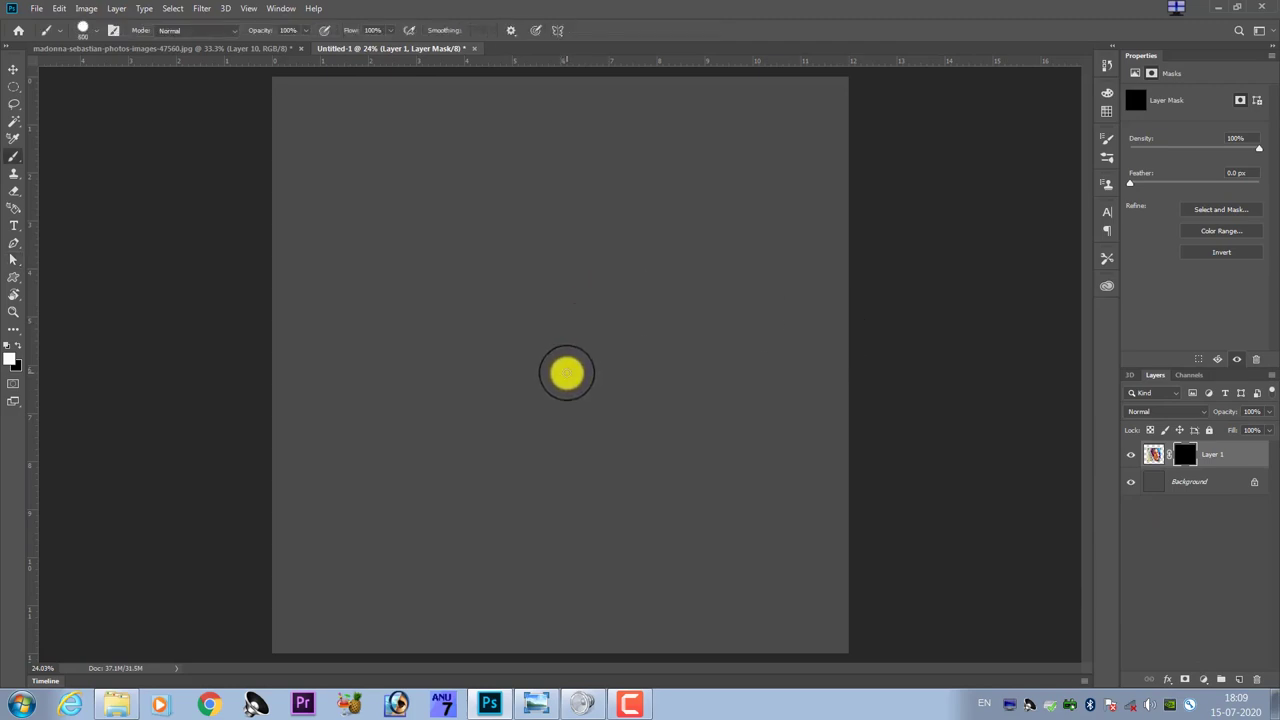
# - Scroll the brush presets to the Digital-Painting-All-Brush set and pick the soft 134-pixel brush
pyautogui.click(88, 30)
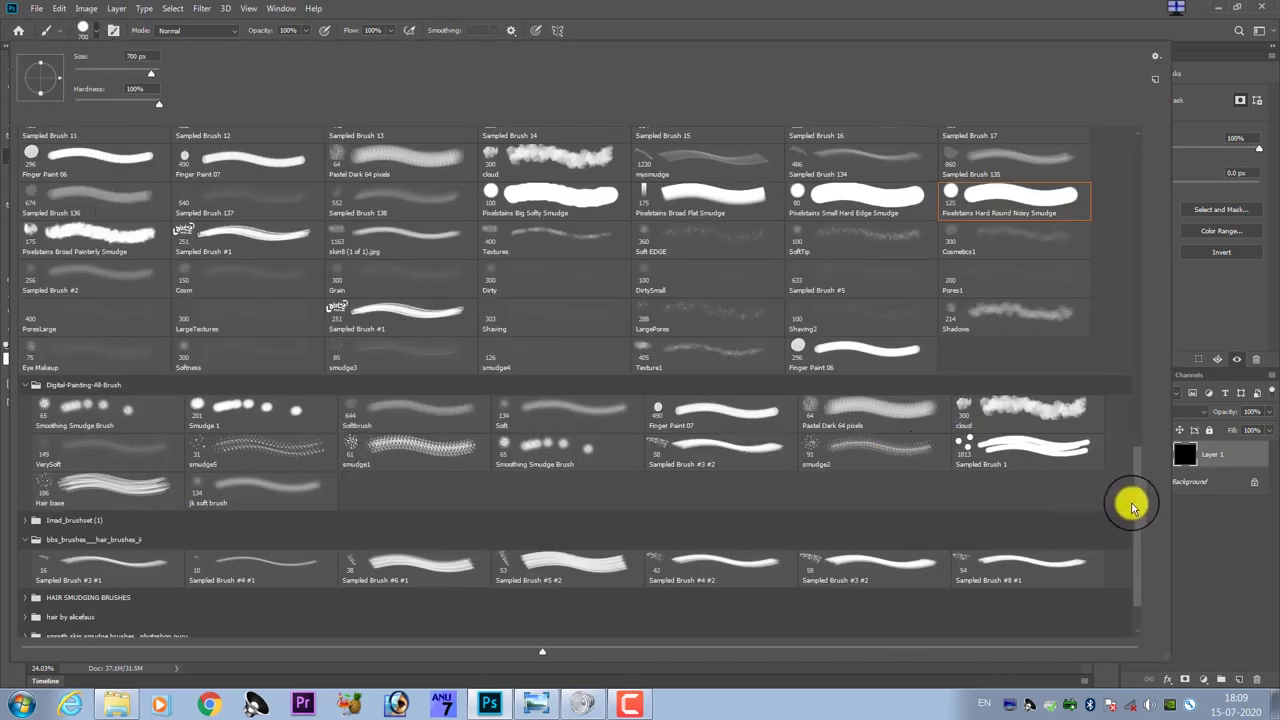
pyautogui.moveTo(1138, 505); pyautogui.dragTo(1157, 137)
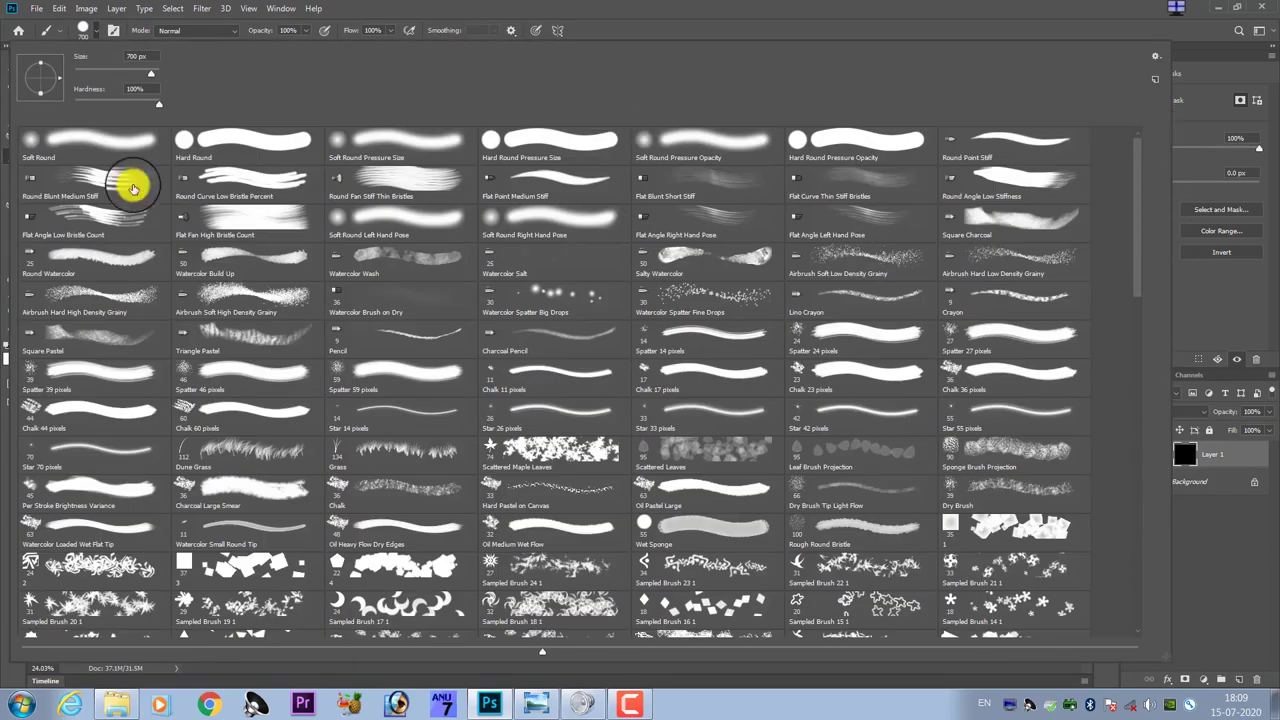
pyautogui.scroll(-1, 314, 443)
pyautogui.scroll(-1, 606, 554)
pyautogui.scroll(-1, 437, 609)
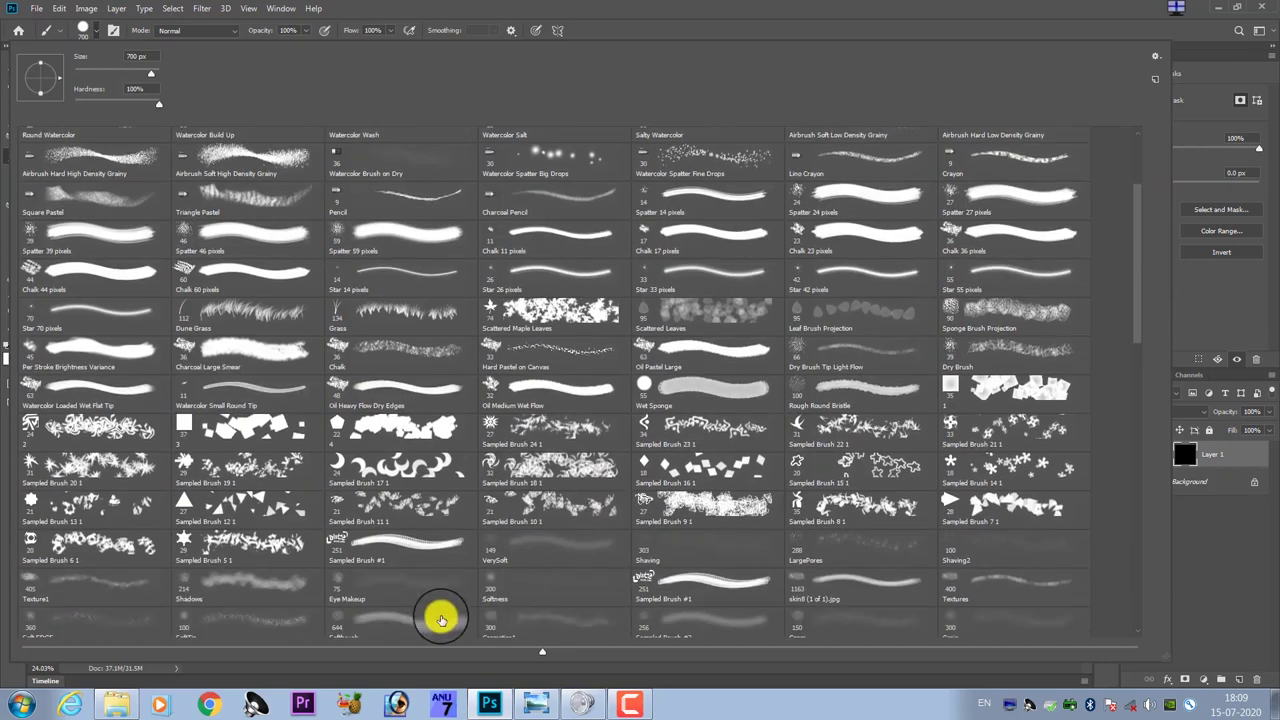
pyautogui.scroll(-2, 441, 617)
pyautogui.scroll(-1, 441, 615)
pyautogui.scroll(-2, 447, 590)
pyautogui.scroll(-2, 451, 580)
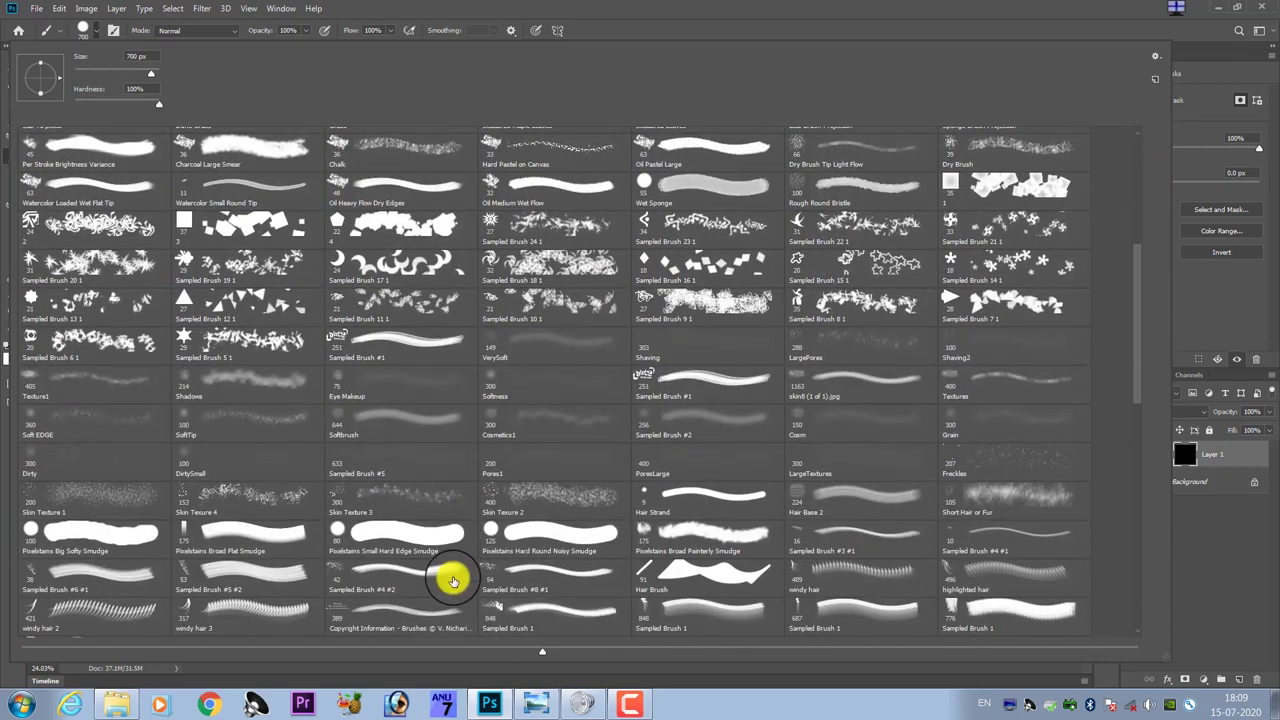
pyautogui.scroll(-1, 449, 574)
pyautogui.scroll(-2, 429, 526)
pyautogui.scroll(-1, 406, 574)
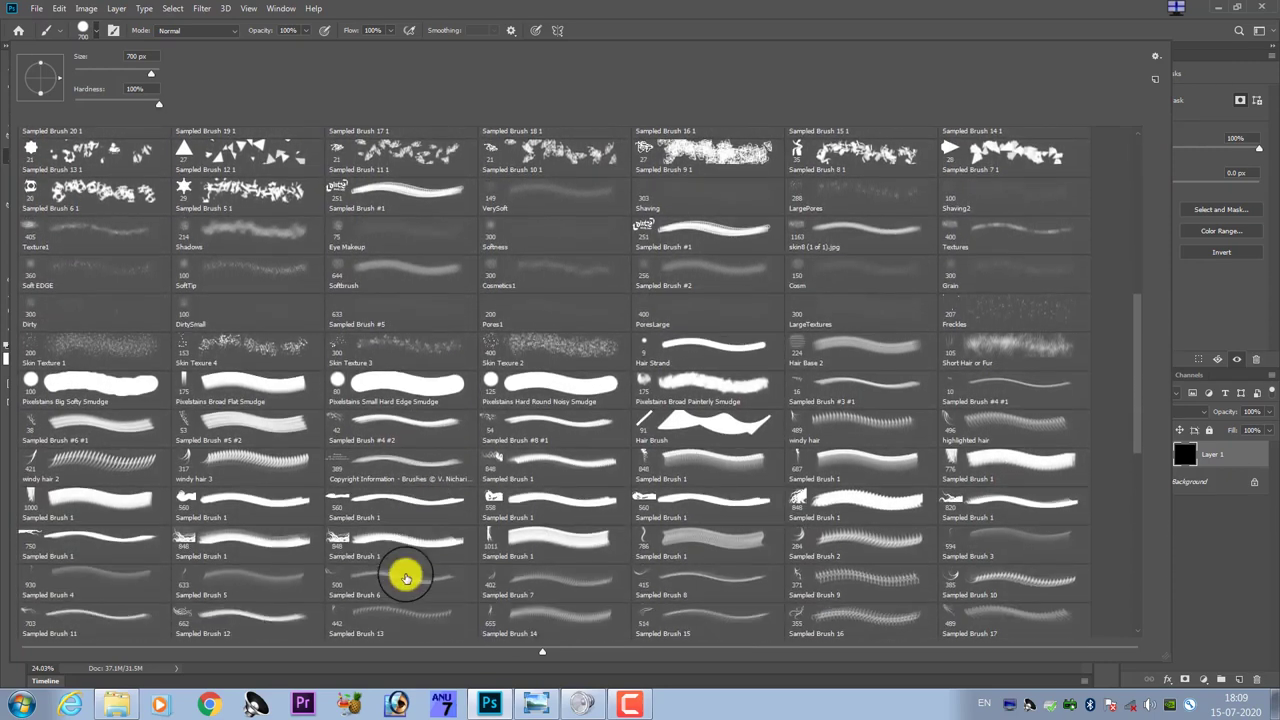
pyautogui.scroll(-1, 411, 574)
pyautogui.scroll(-2, 411, 574)
pyautogui.scroll(-1, 310, 599)
pyautogui.scroll(-1, 310, 599)
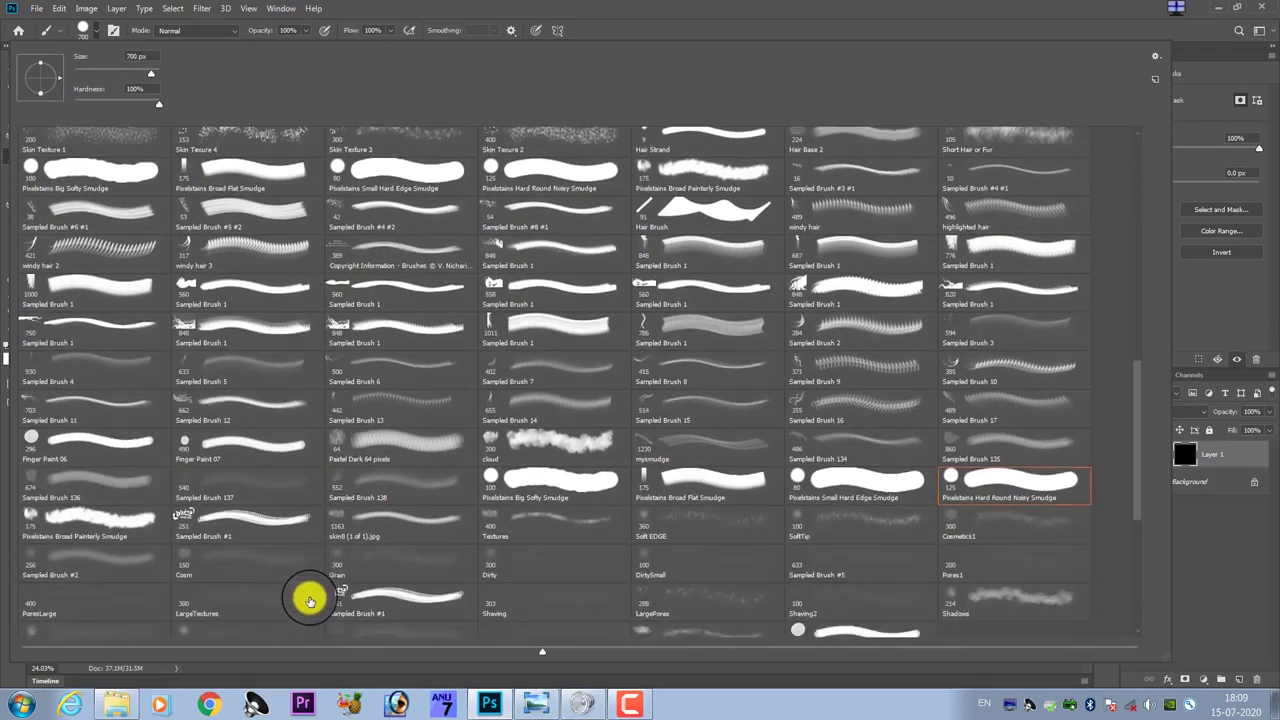
pyautogui.scroll(-1, 310, 599)
pyautogui.scroll(-1, 310, 599)
pyautogui.scroll(-2, 306, 594)
pyautogui.scroll(-1, 314, 586)
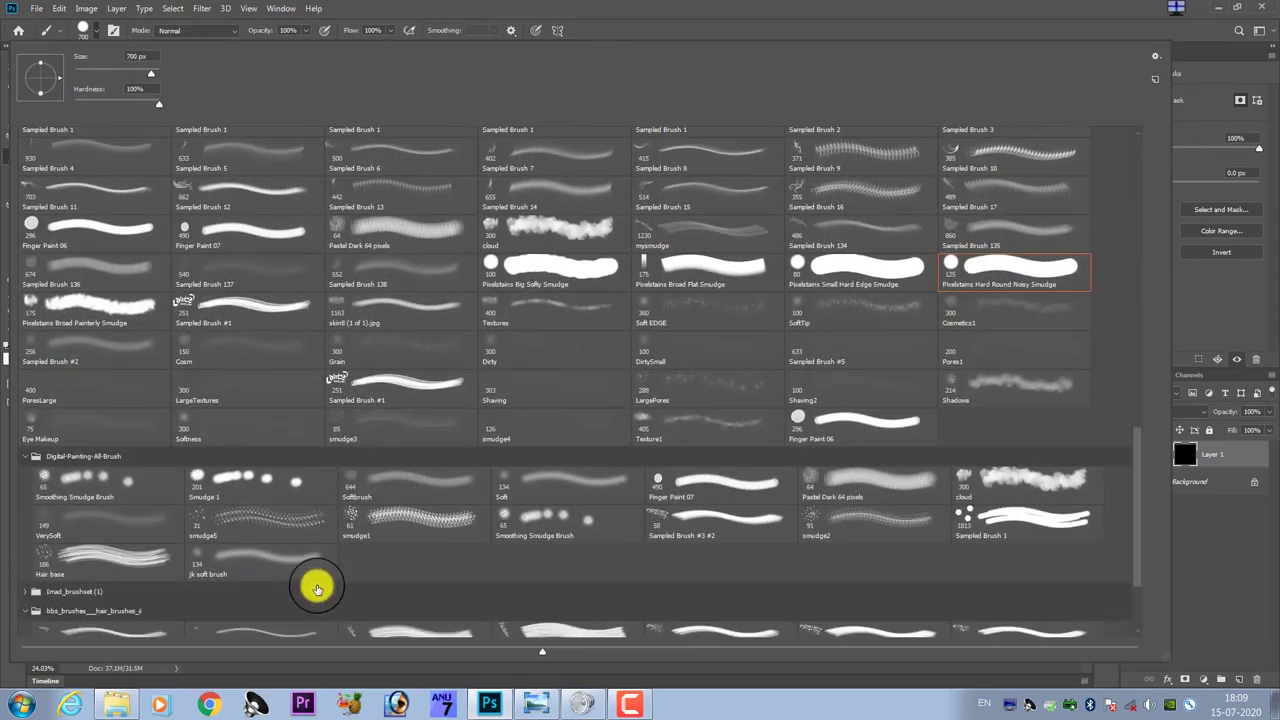
pyautogui.scroll(-2, 314, 586)
pyautogui.scroll(-1, 493, 500)
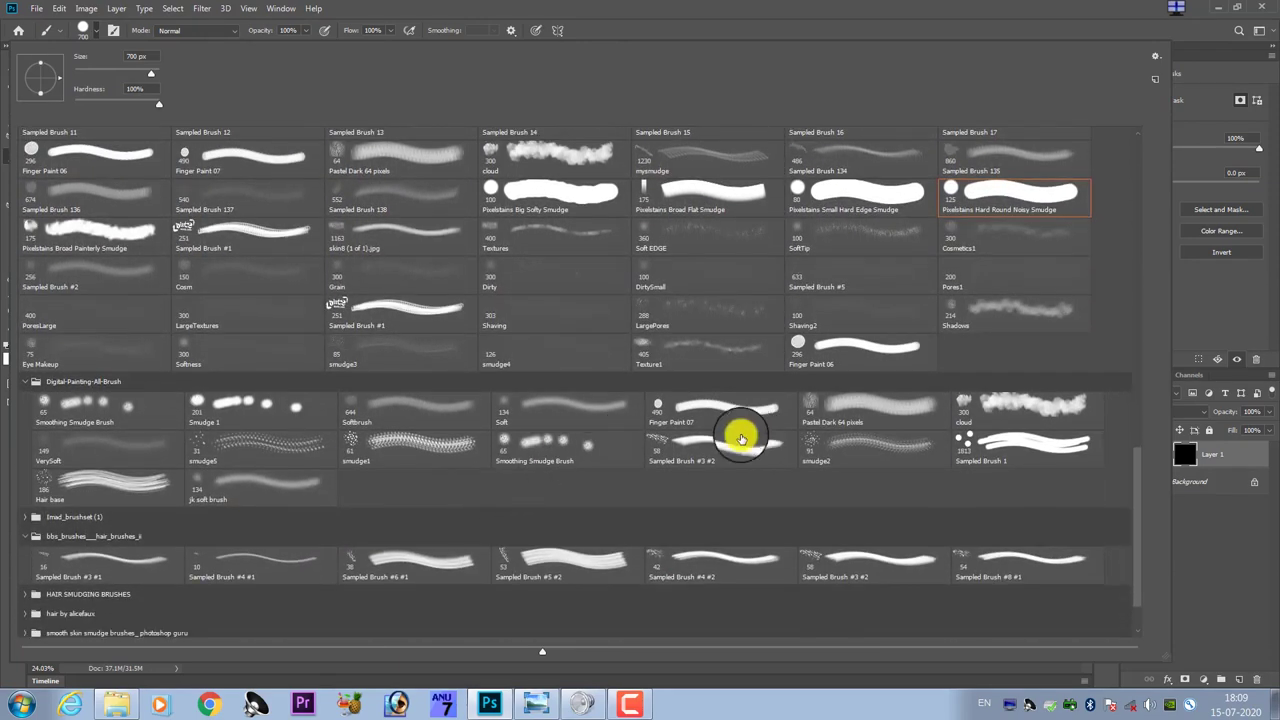
pyautogui.doubleClick(563, 410)
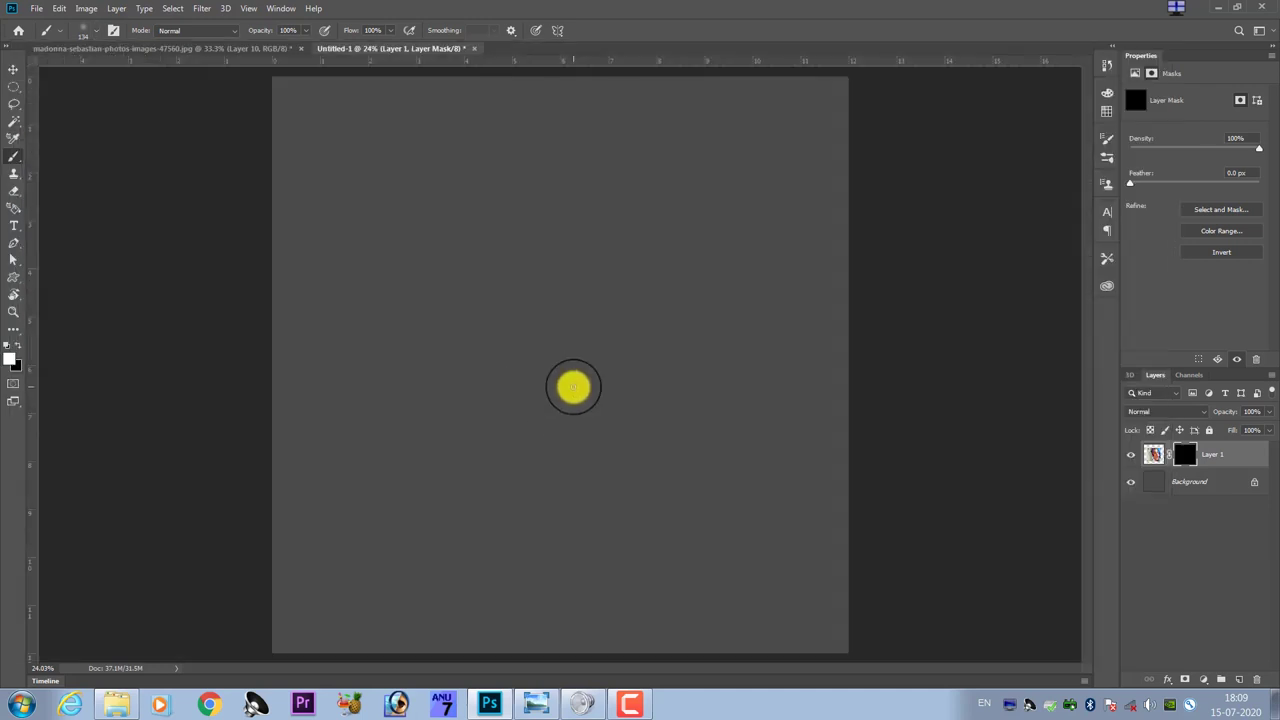
# - Paint white on Layer 1's mask to reveal the face and hair, undoing a stray stroke and resizing the brush
pyautogui.moveTo(525, 270); pyautogui.dragTo(554, 398)
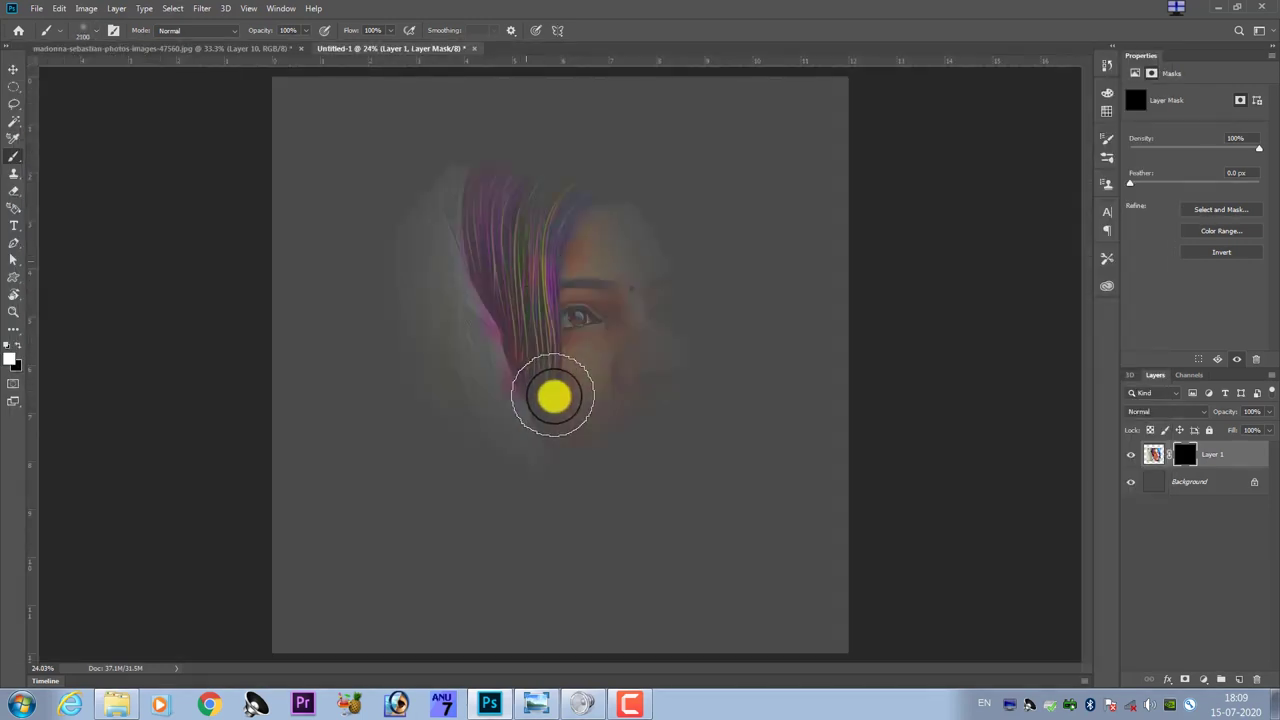
pyautogui.hotkey('ctrl', 'z')
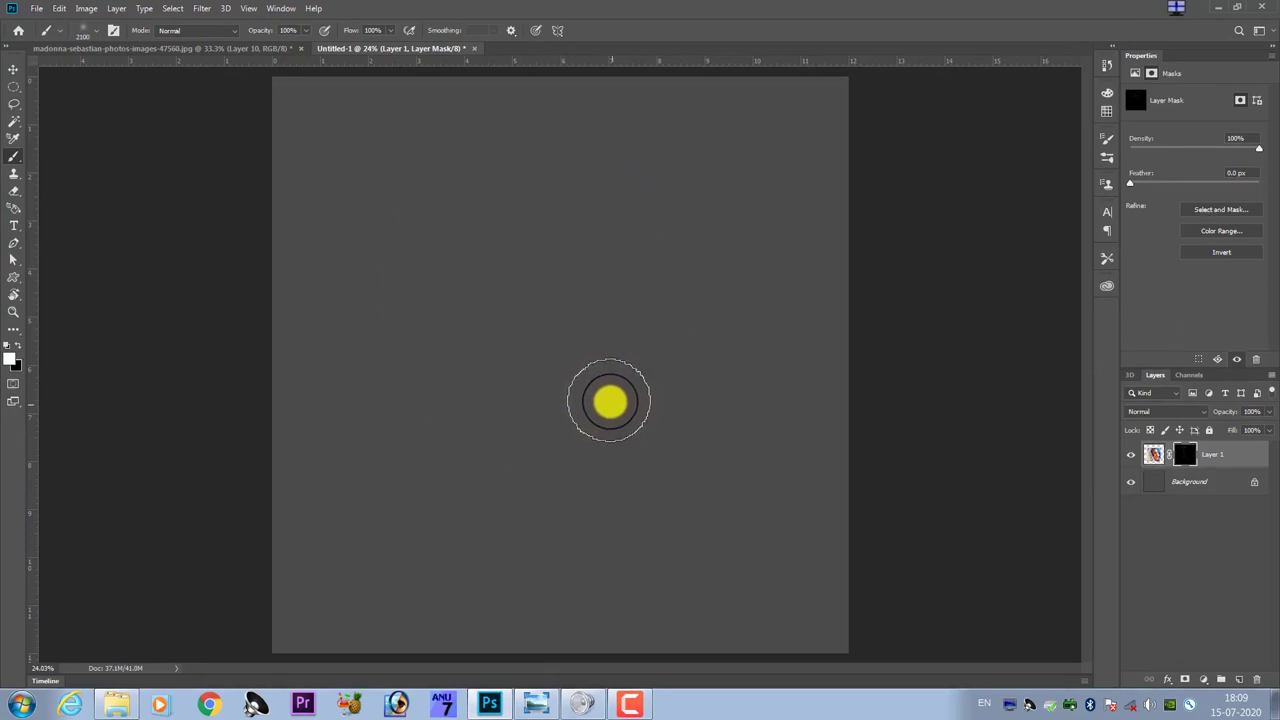
pyautogui.moveTo(587, 292)
pyautogui.mouseDown()
pyautogui.moveTo(626, 297)
pyautogui.moveTo(655, 435)
pyautogui.mouseUp()
pyautogui.moveTo(617, 320)
pyautogui.mouseDown()
pyautogui.moveTo(600, 334)
pyautogui.moveTo(551, 231)
pyautogui.moveTo(614, 334)
pyautogui.moveTo(642, 438)
pyautogui.moveTo(586, 349)
pyautogui.moveTo(580, 300)
pyautogui.moveTo(600, 283)
pyautogui.moveTo(603, 391)
pyautogui.moveTo(603, 343)
pyautogui.moveTo(600, 380)
pyautogui.moveTo(569, 254)
pyautogui.moveTo(607, 398)
pyautogui.moveTo(629, 423)
pyautogui.moveTo(541, 263)
pyautogui.moveTo(663, 486)
pyautogui.moveTo(578, 323)
pyautogui.mouseUp()
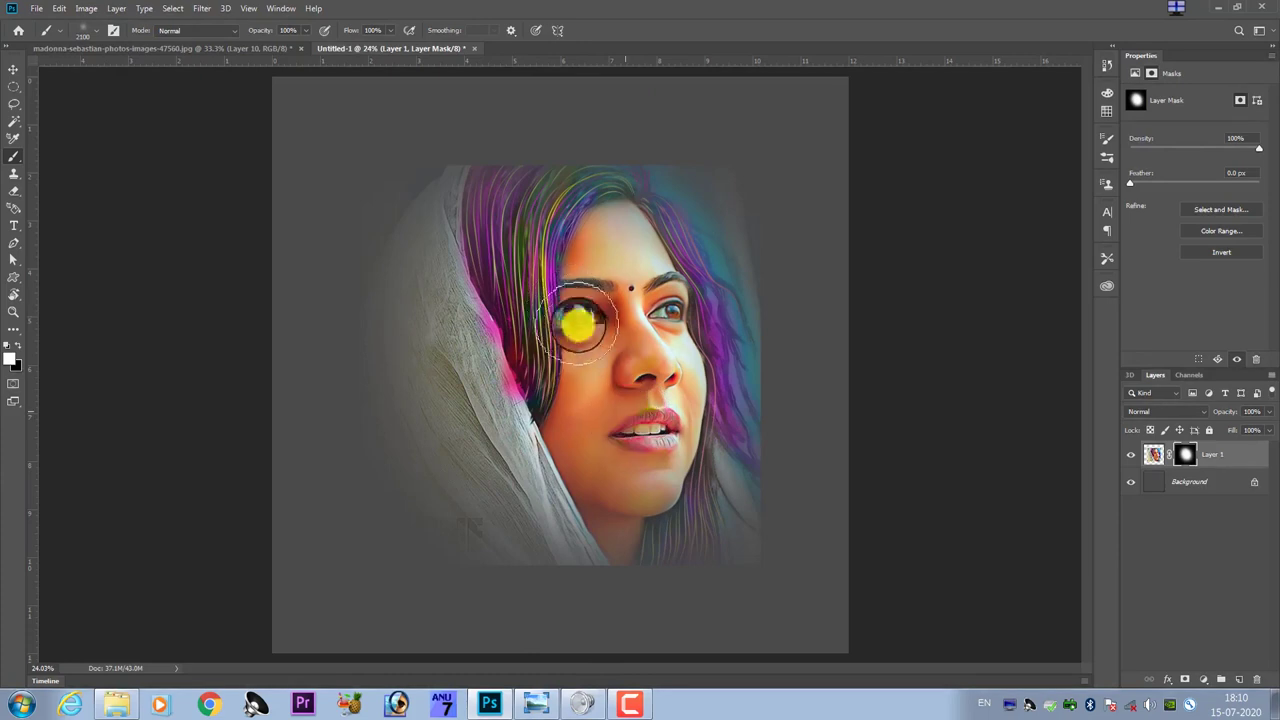
pyautogui.press('[')
pyautogui.press('[')
pyautogui.press('[')
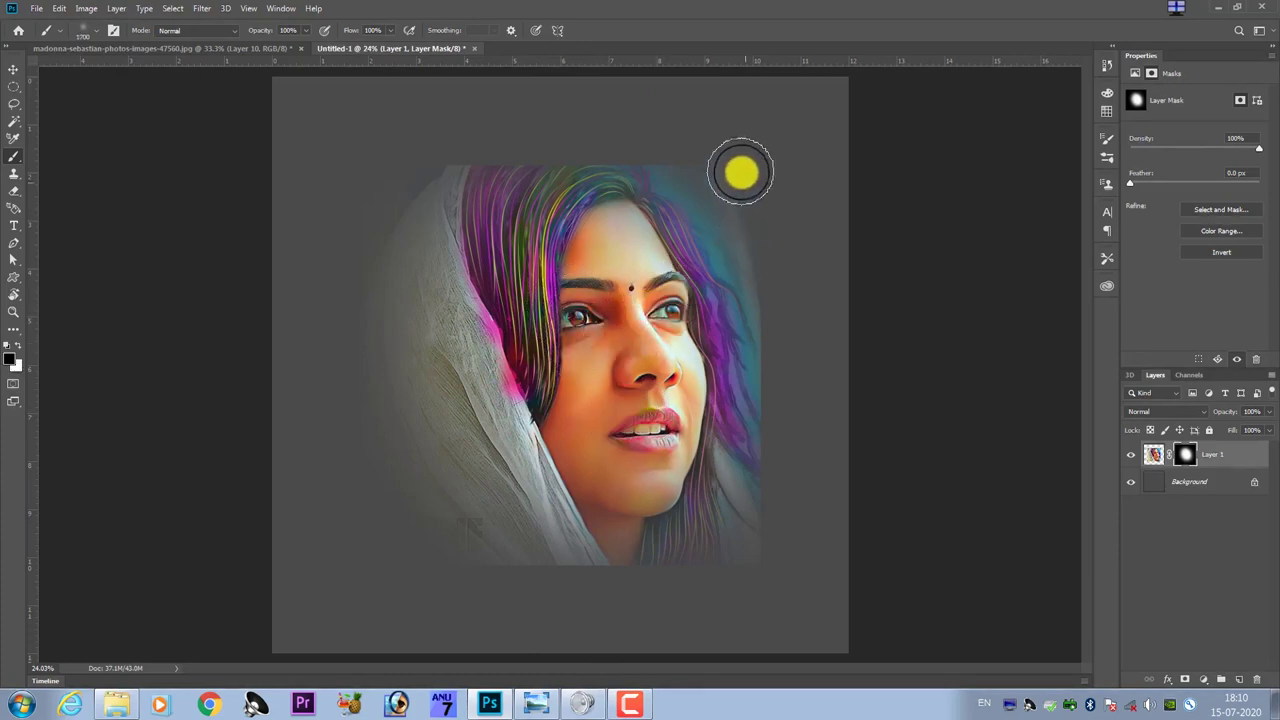
pyautogui.press('[')
pyautogui.press('[')
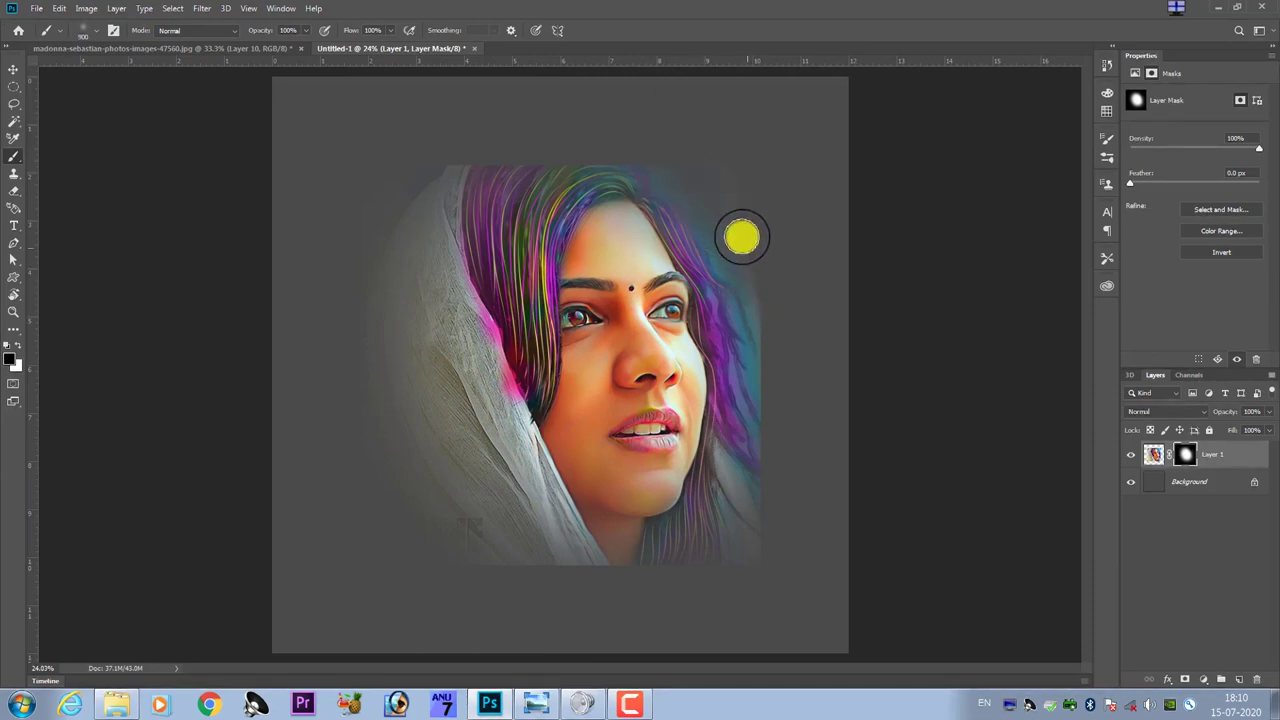
pyautogui.press(']')
pyautogui.press(']')
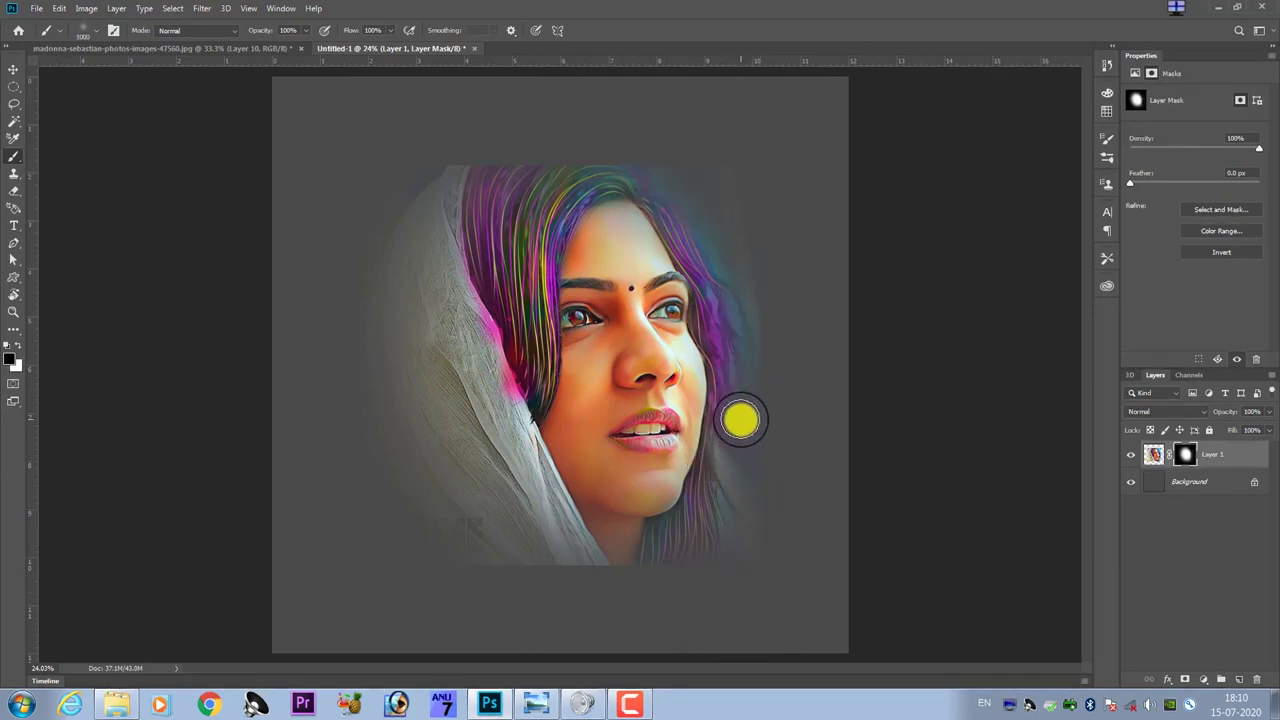
pyautogui.hotkey('ctrl', 't')
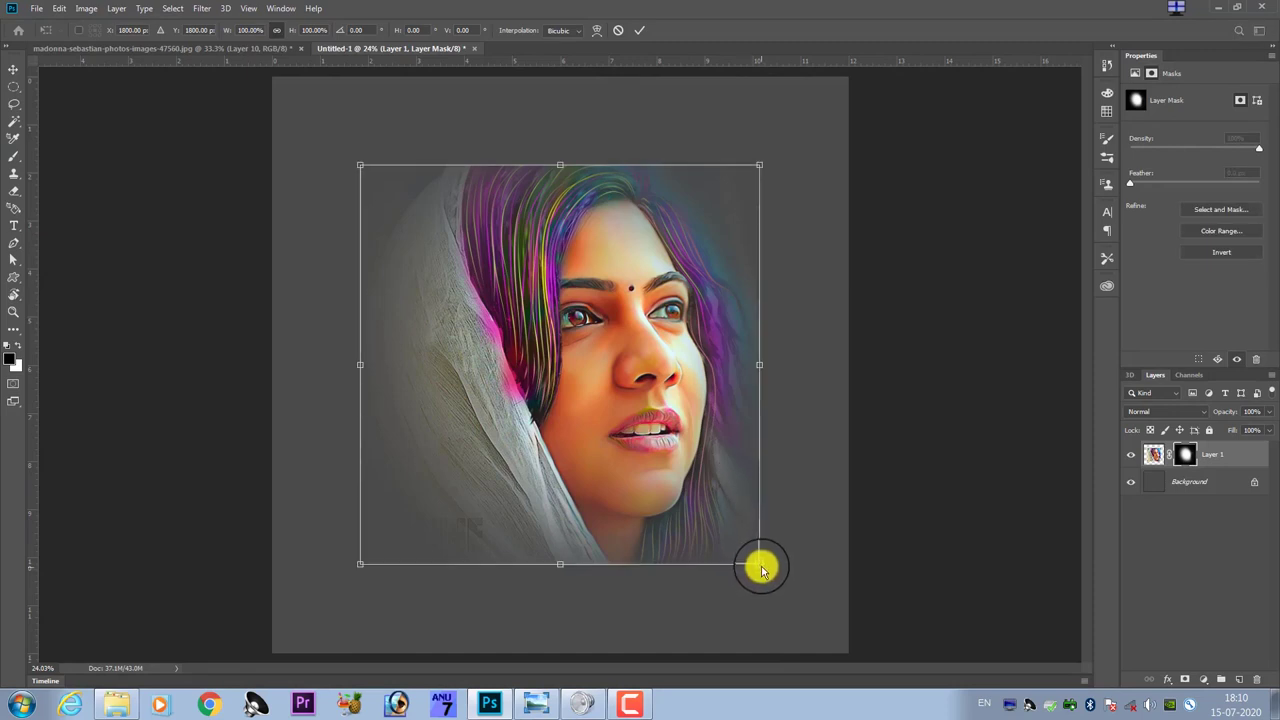
# - Scale the masked portrait up to about 144%, nudge it slightly left, then target Layer 1's pixels
pyautogui.moveTo(760, 567); pyautogui.dragTo(862, 673)
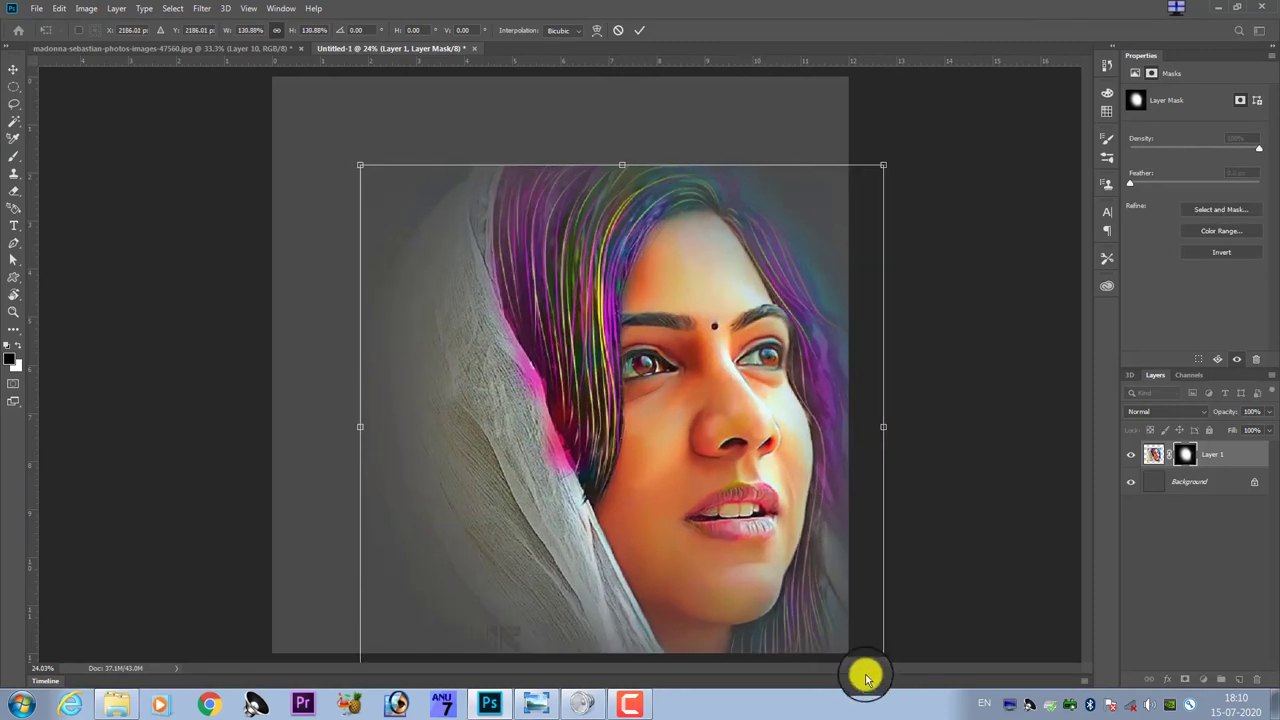
pyautogui.moveTo(653, 463); pyautogui.dragTo(589, 379)
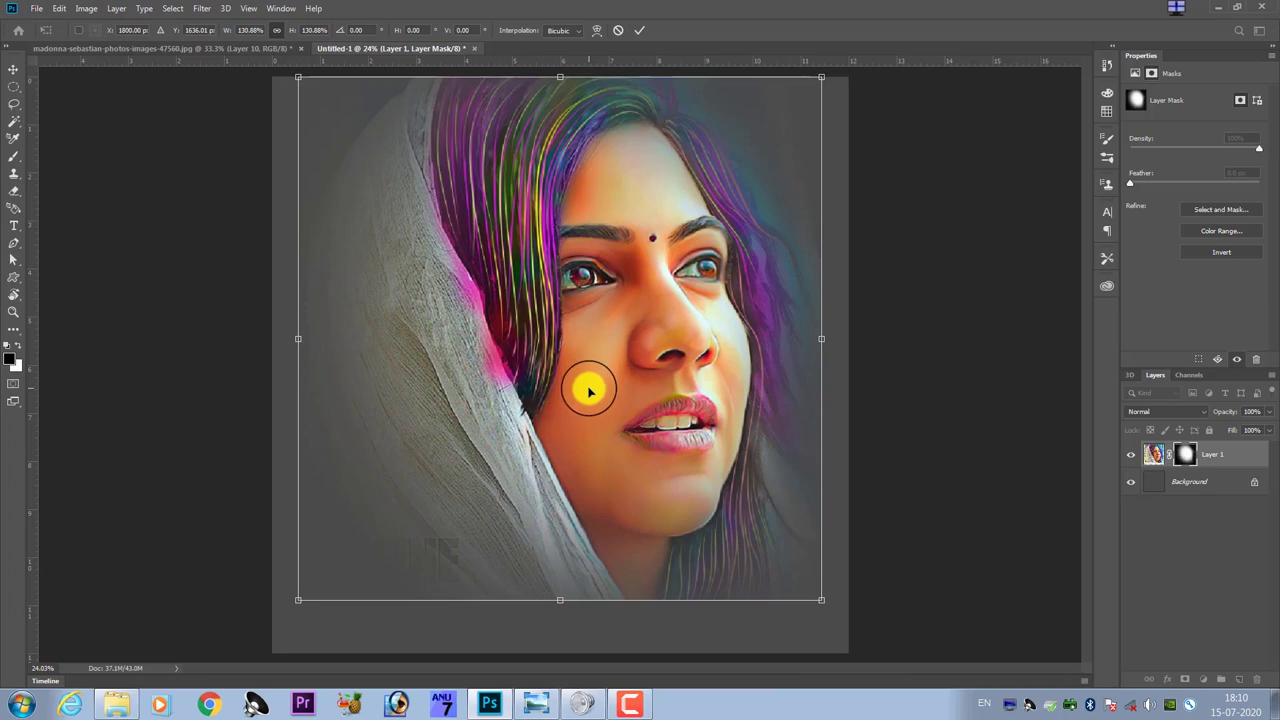
pyautogui.hotkey('ctrl', '-')
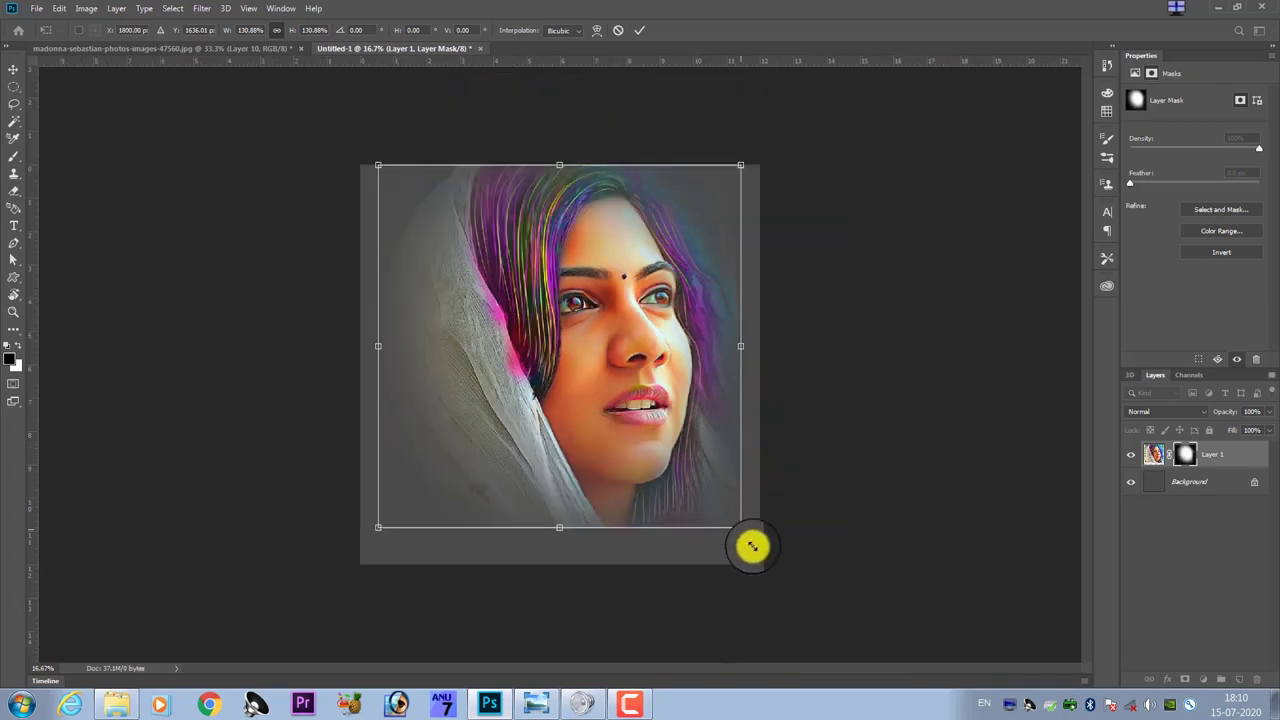
pyautogui.moveTo(748, 528); pyautogui.dragTo(770, 572)
pyautogui.press('Return')
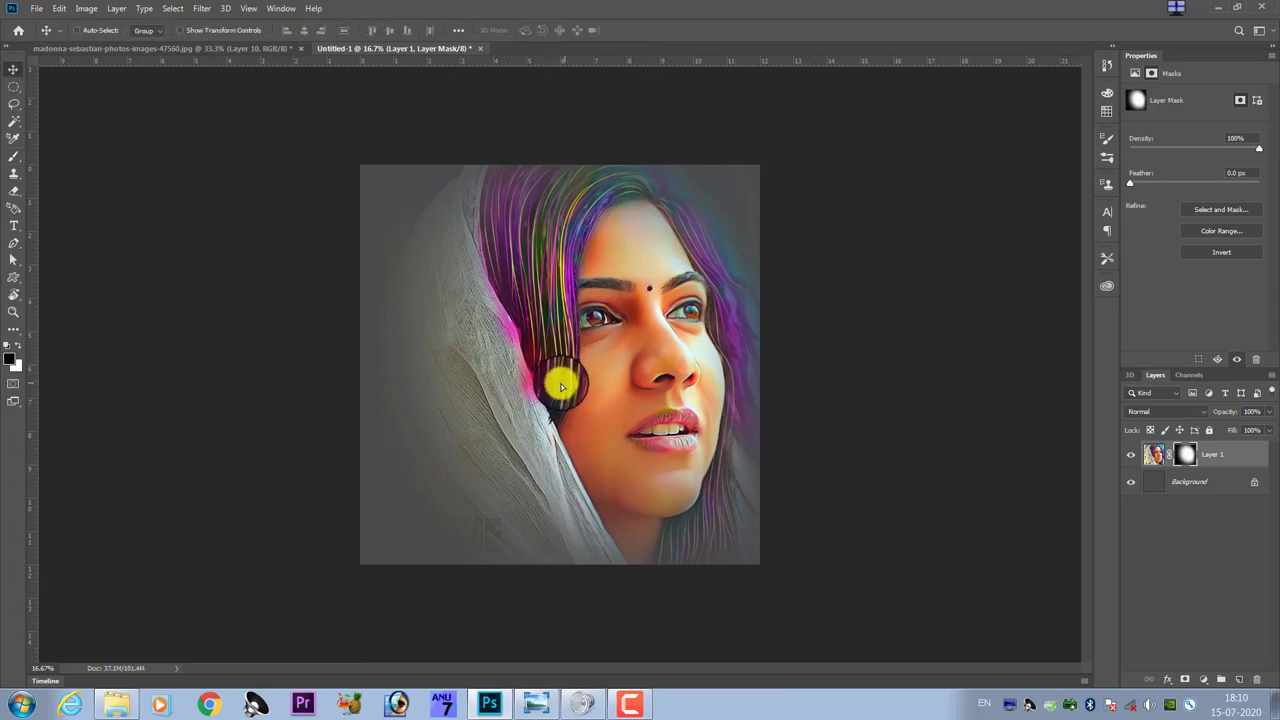
pyautogui.moveTo(547, 392); pyautogui.dragTo(553, 386)
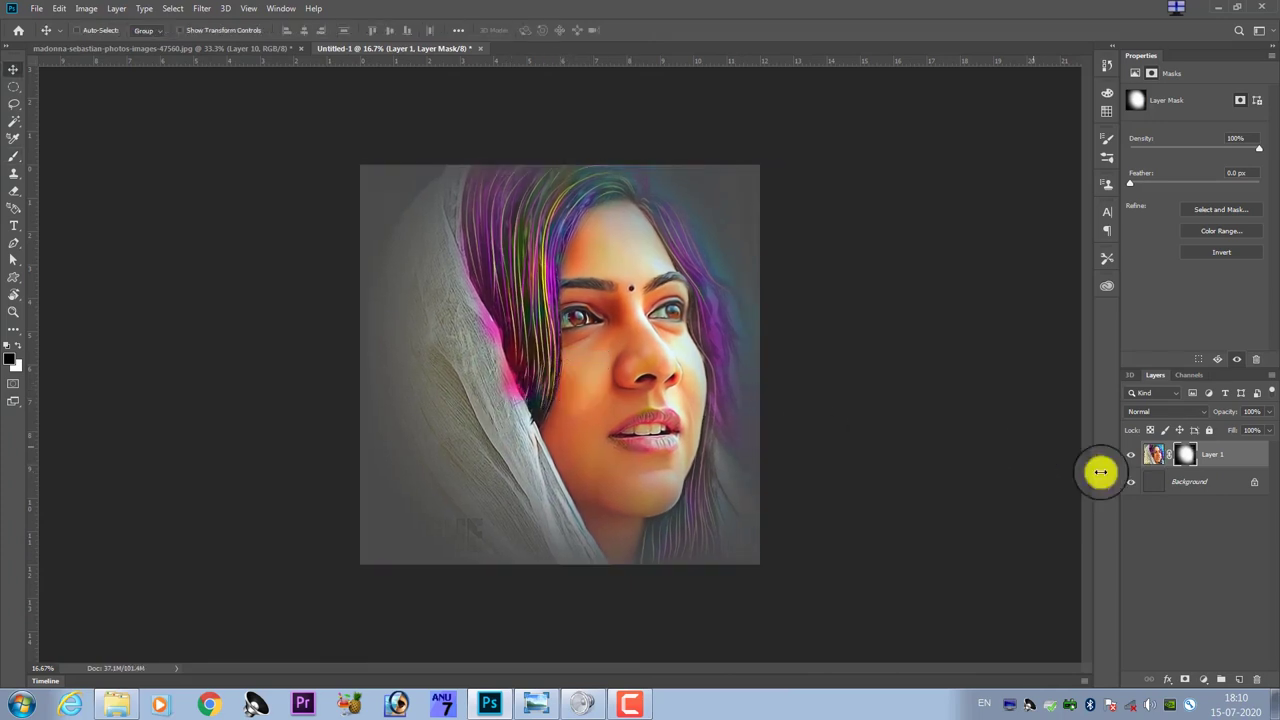
pyautogui.click(1153, 457)
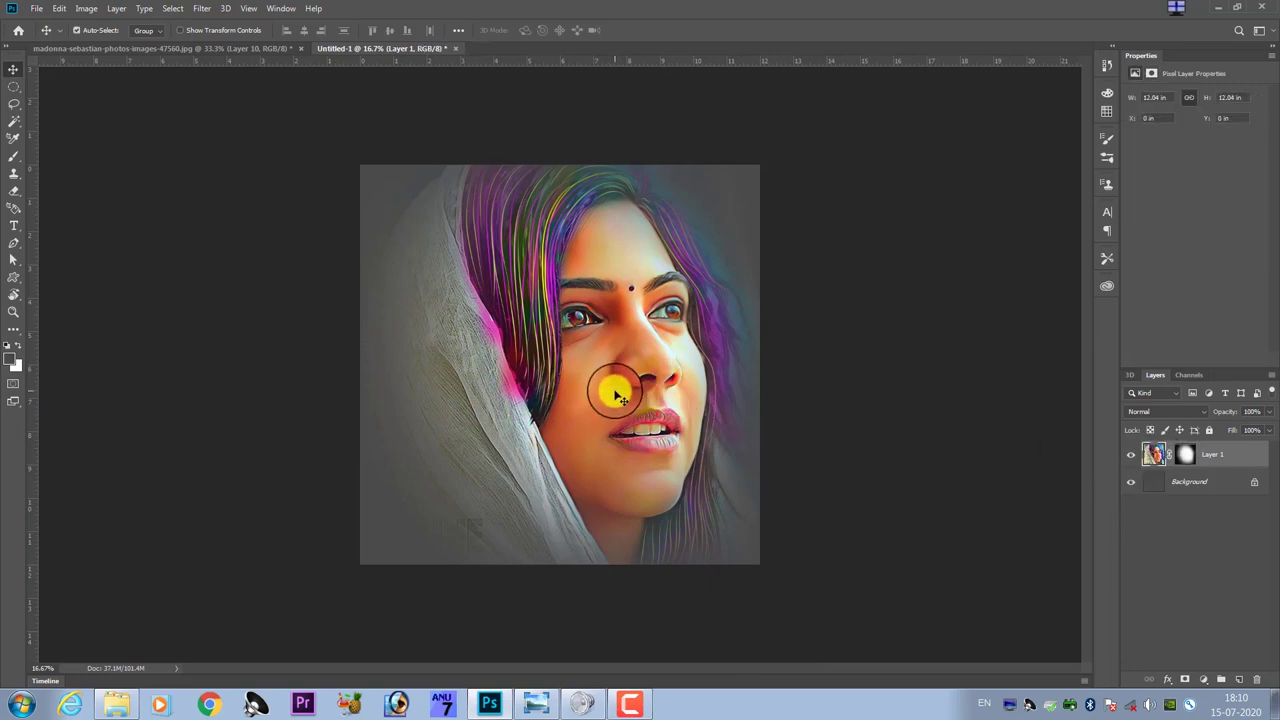
# - Paste the portrait as Layer 2 beneath Layer 1 and scale it up to about 217%
pyautogui.hotkey('ctrl', 'v')
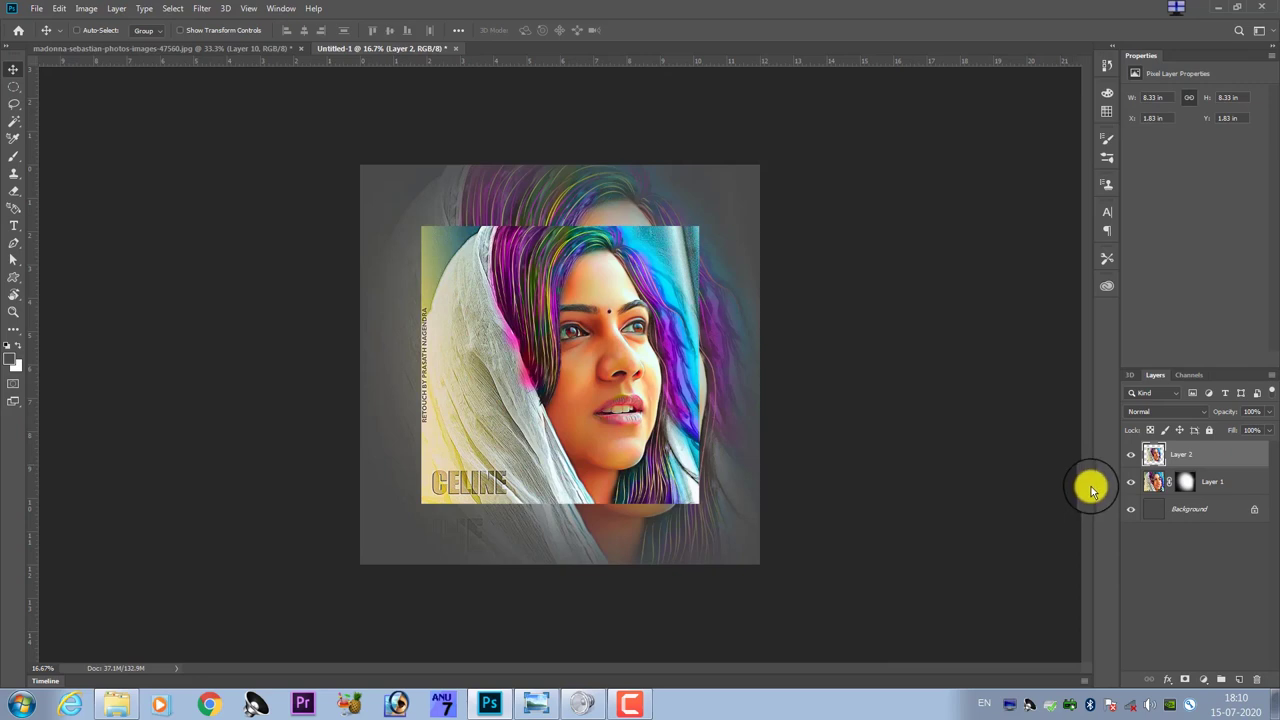
pyautogui.hotkey('ctrl', '[')
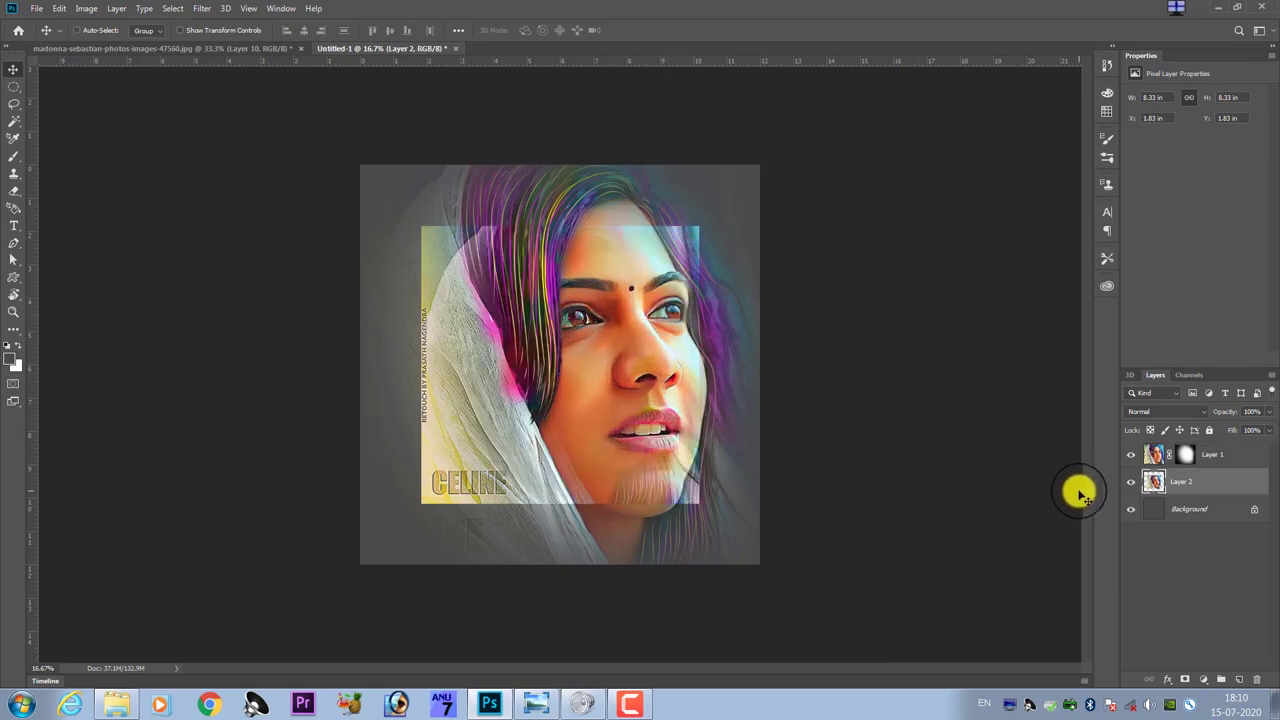
pyautogui.hotkey('ctrl', 't')
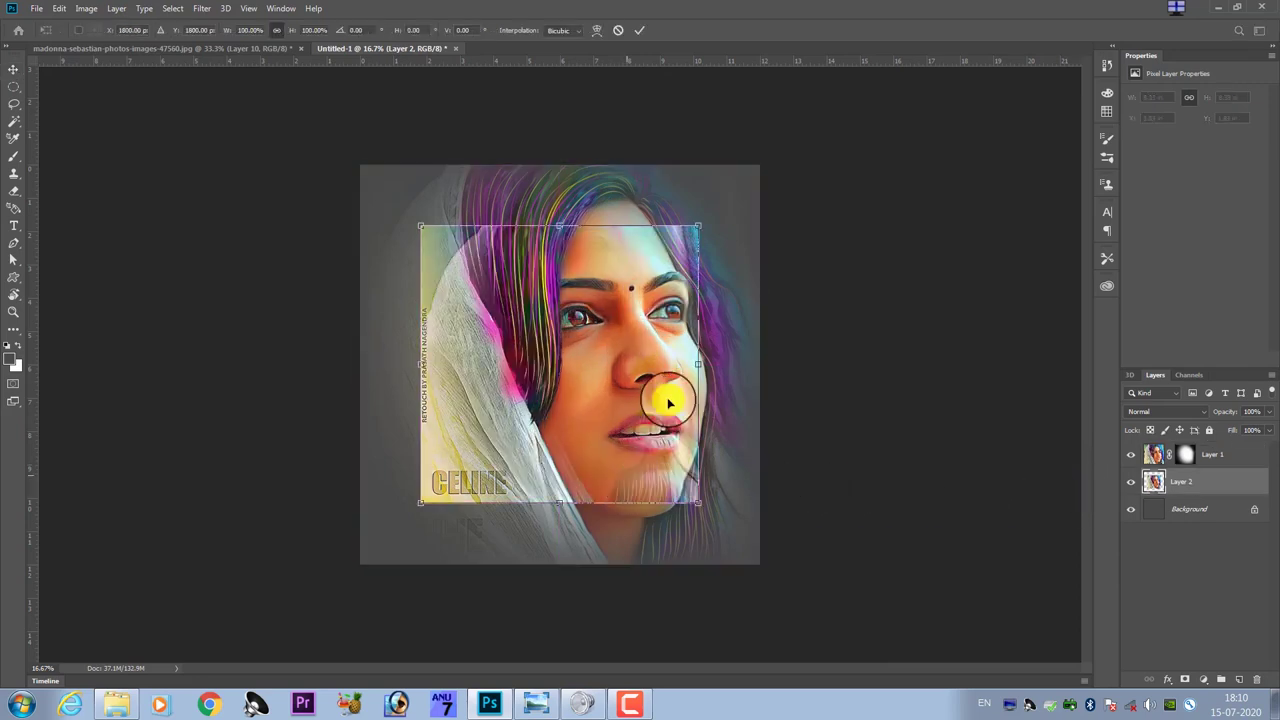
pyautogui.moveTo(741, 203); pyautogui.dragTo(860, 134)
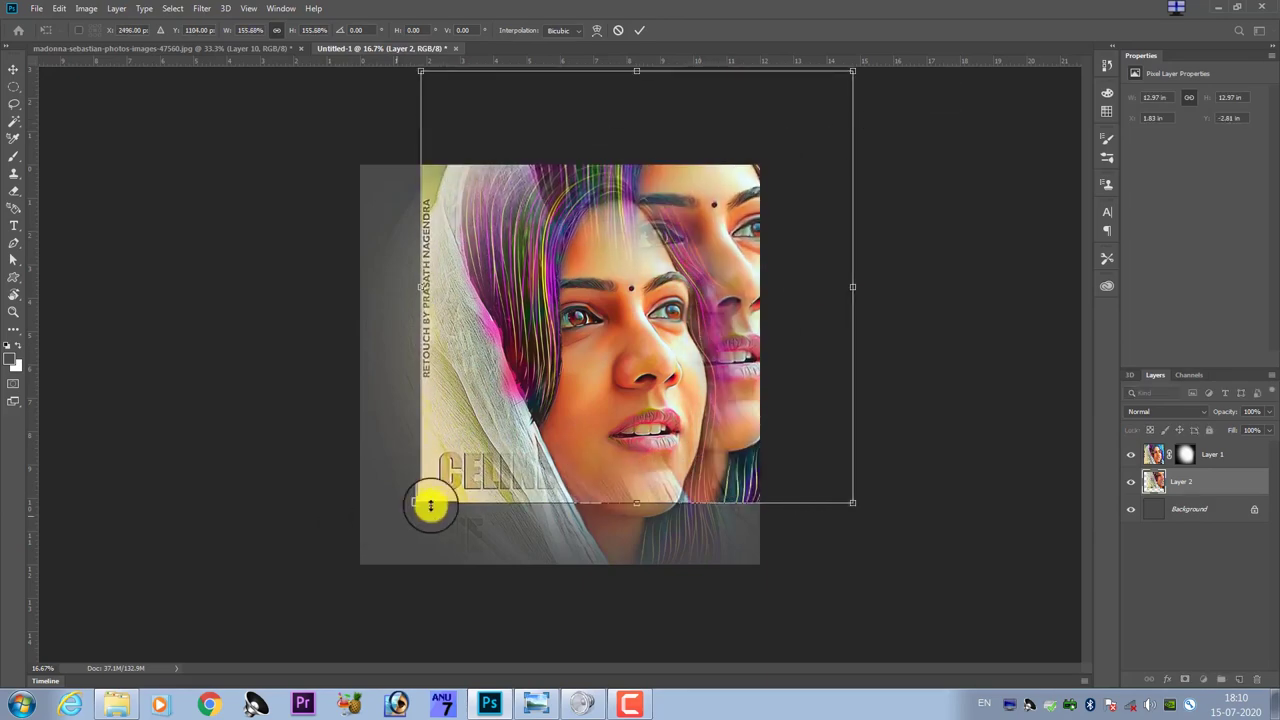
pyautogui.moveTo(425, 502); pyautogui.dragTo(216, 636)
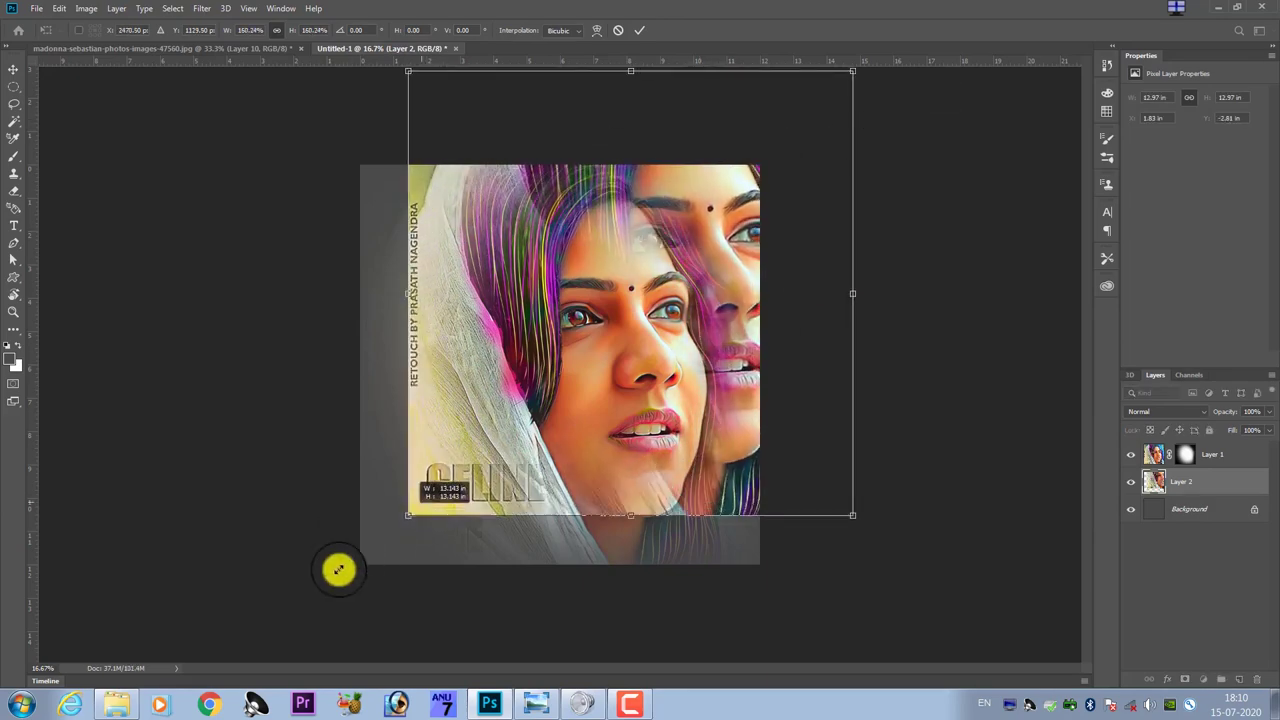
pyautogui.press('Return')
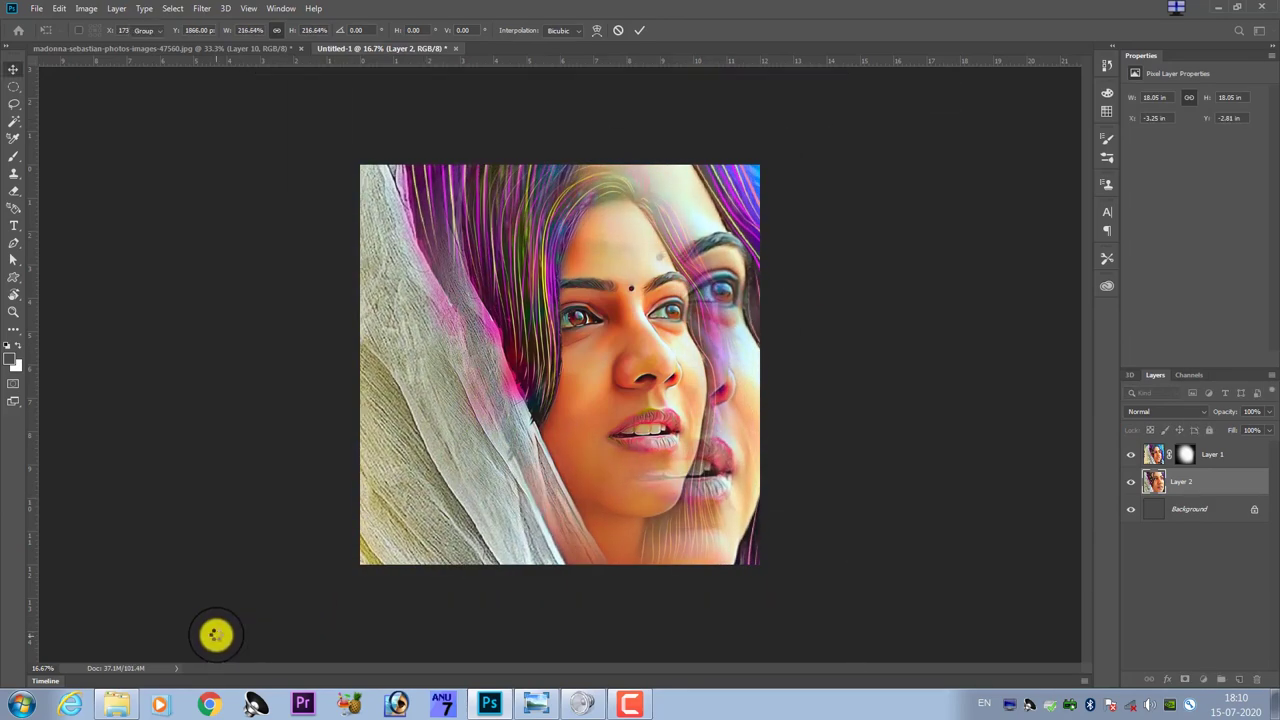
# - Apply a Gaussian Blur with a radius of about 141.7 pixels to Layer 2
pyautogui.click(201, 9)
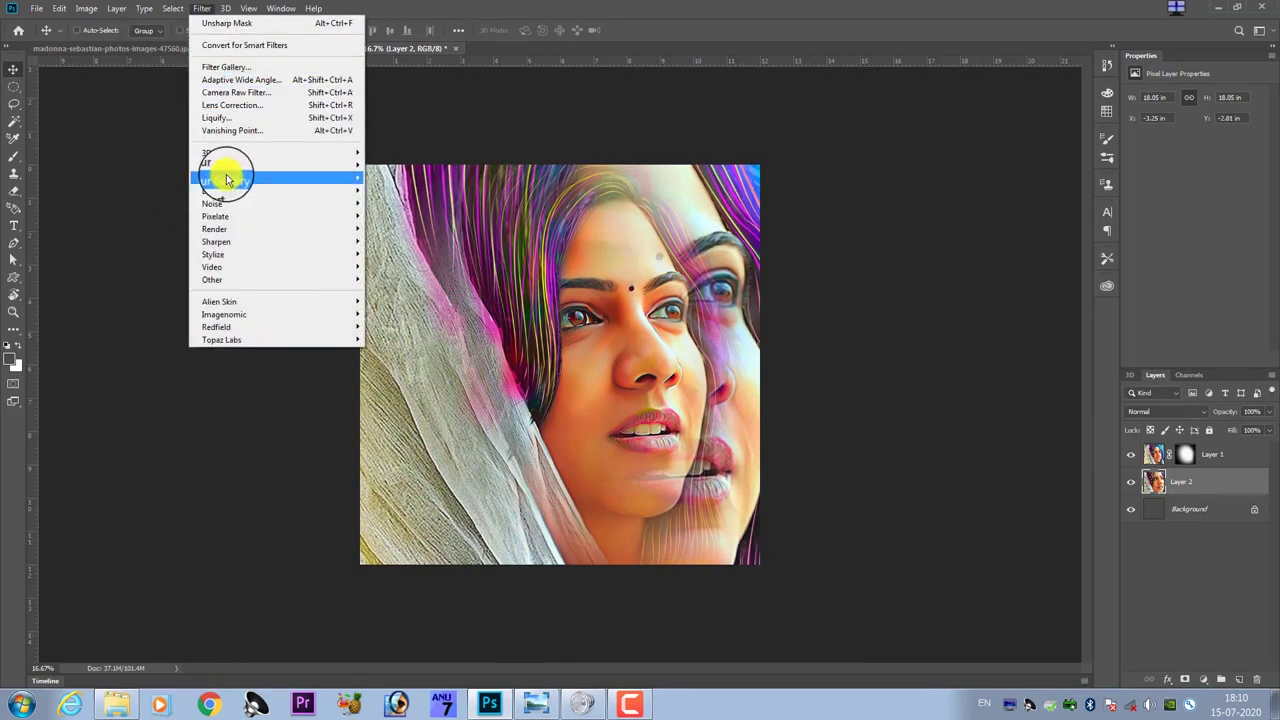
pyautogui.moveTo(226, 179)
pyautogui.click(148, 216)
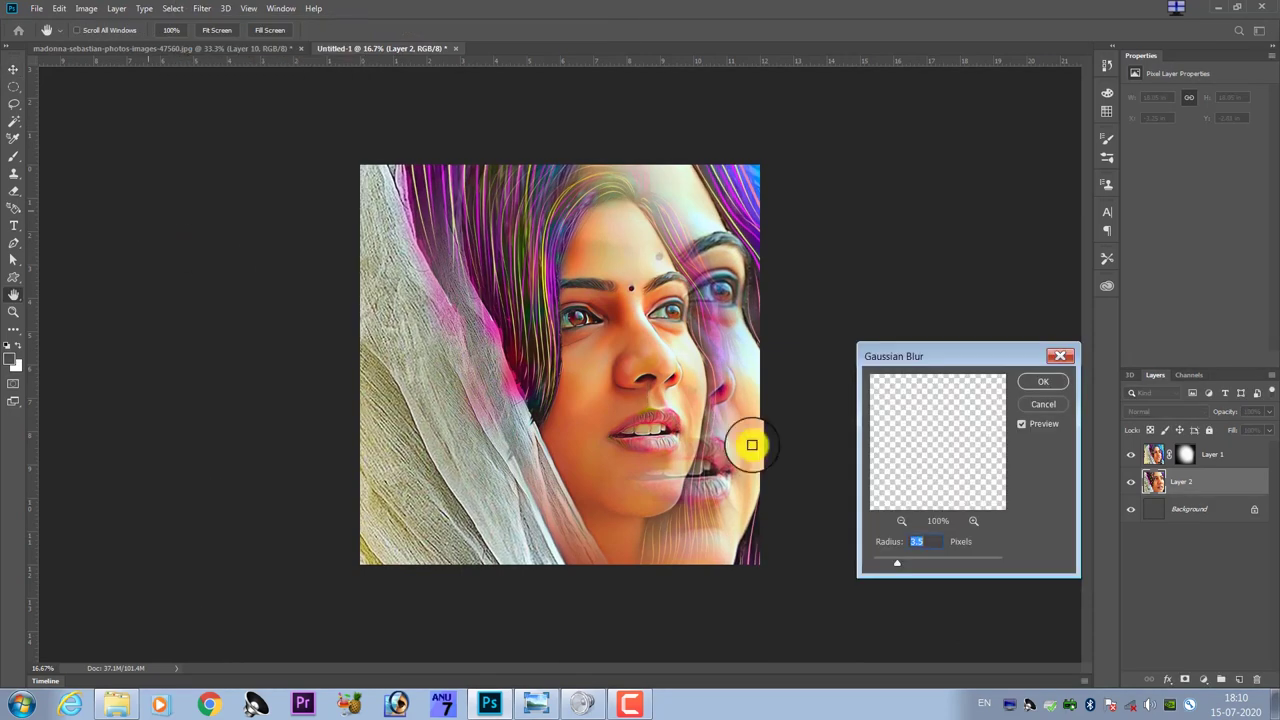
pyautogui.moveTo(940, 557); pyautogui.dragTo(952, 563)
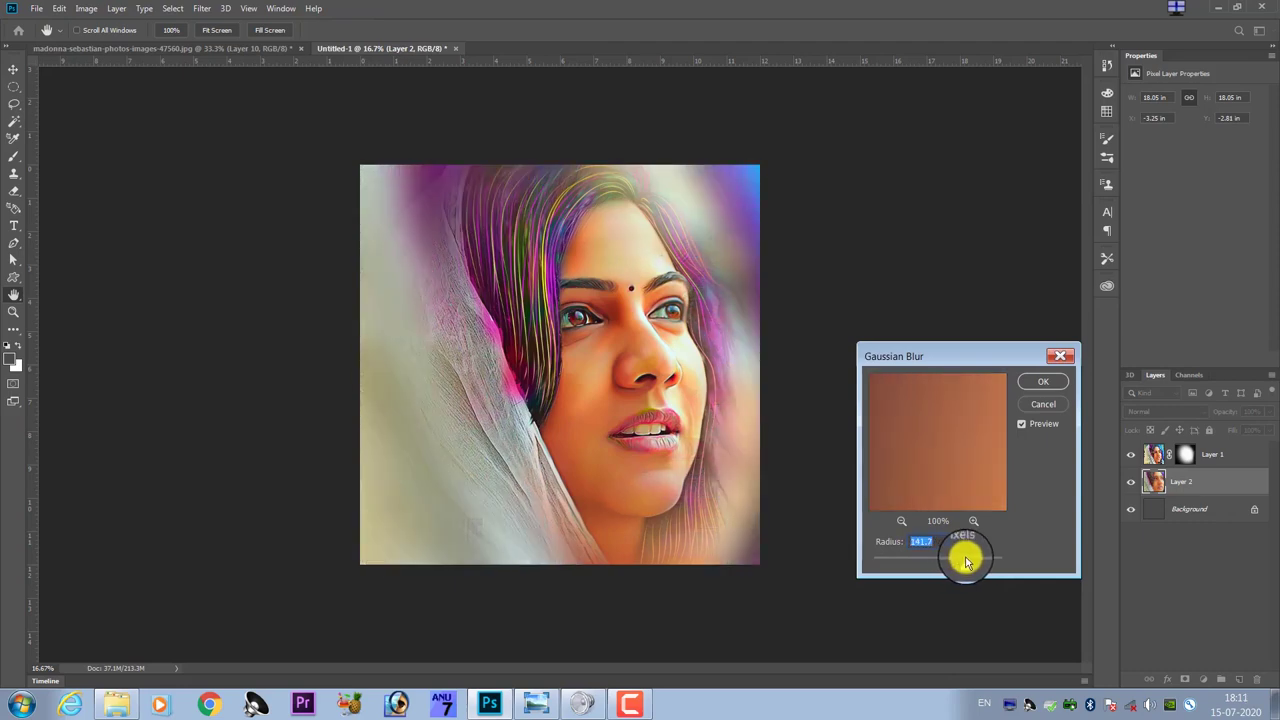
pyautogui.click(1040, 381)
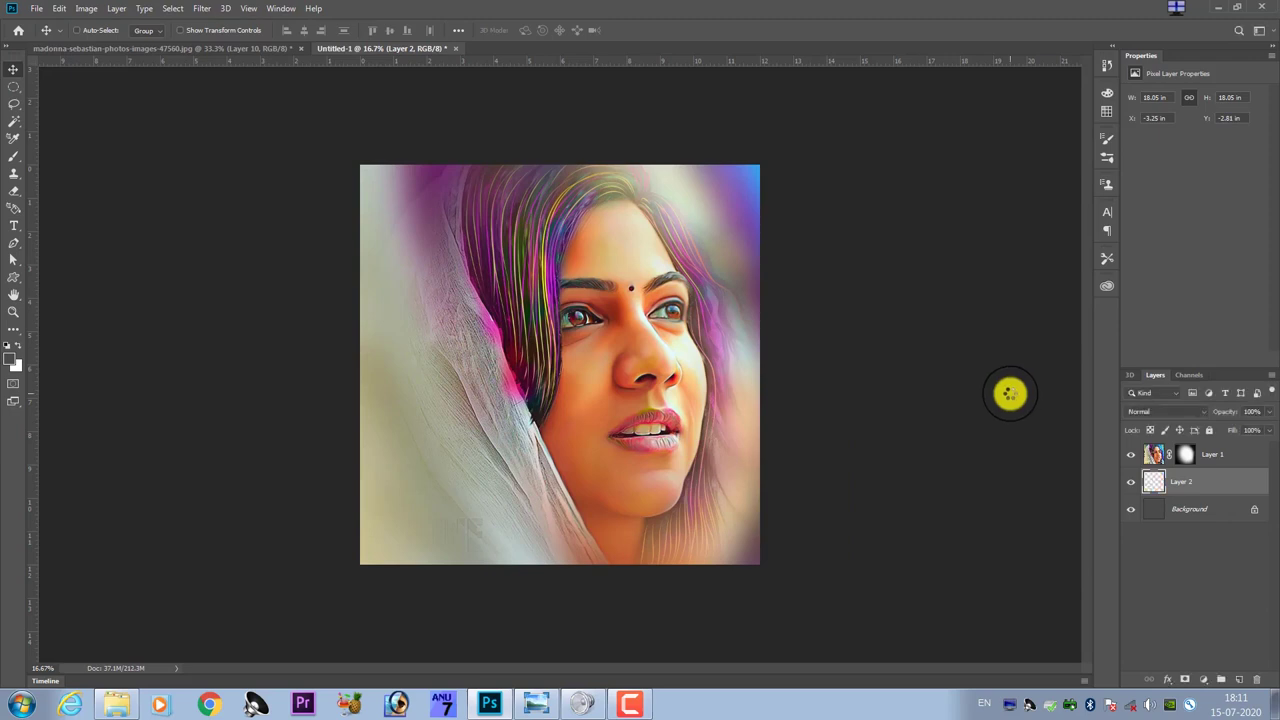
pyautogui.hotkey('ctrl', 'u')
# - Set Layer 2's Saturation to +79 and Hue to about -77, then add a black mask
pyautogui.moveTo(1064, 520)
pyautogui.mouseDown()
pyautogui.moveTo(1128, 524)
pyautogui.moveTo(997, 492)
pyautogui.moveTo(1095, 487)
pyautogui.moveTo(1048, 487)
pyautogui.mouseUp()
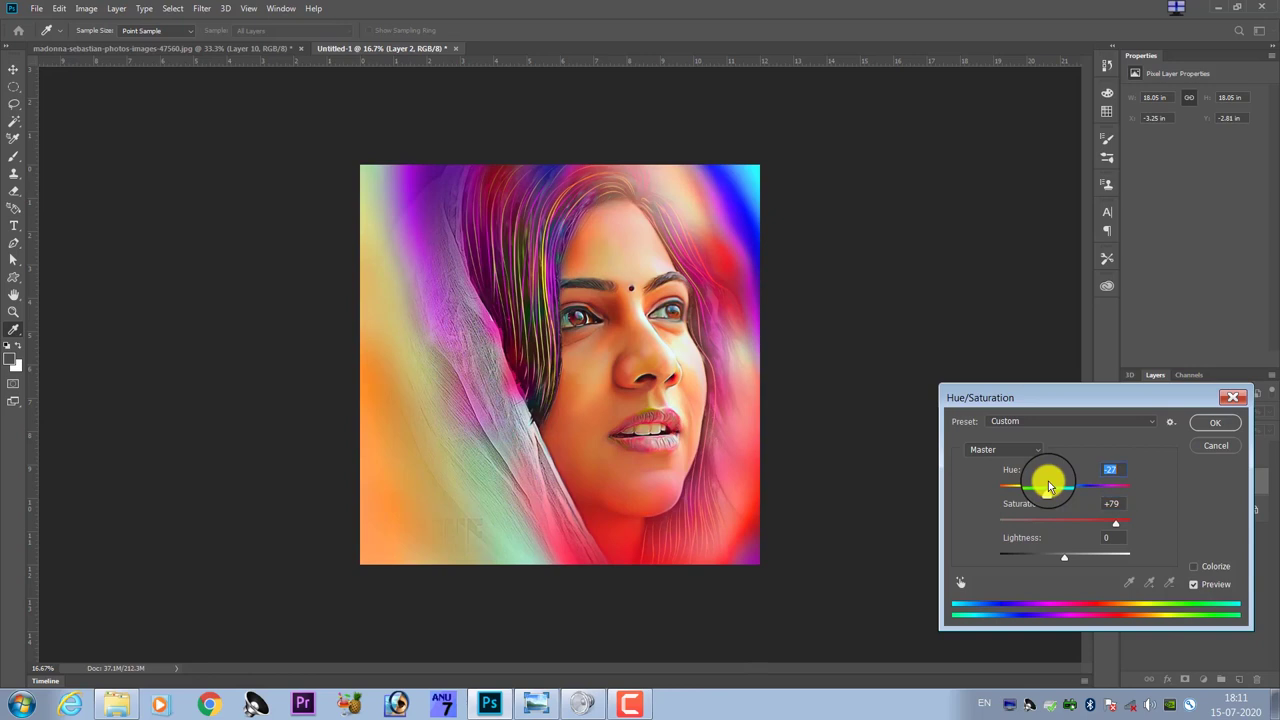
pyautogui.moveTo(1048, 487); pyautogui.dragTo(1028, 491)
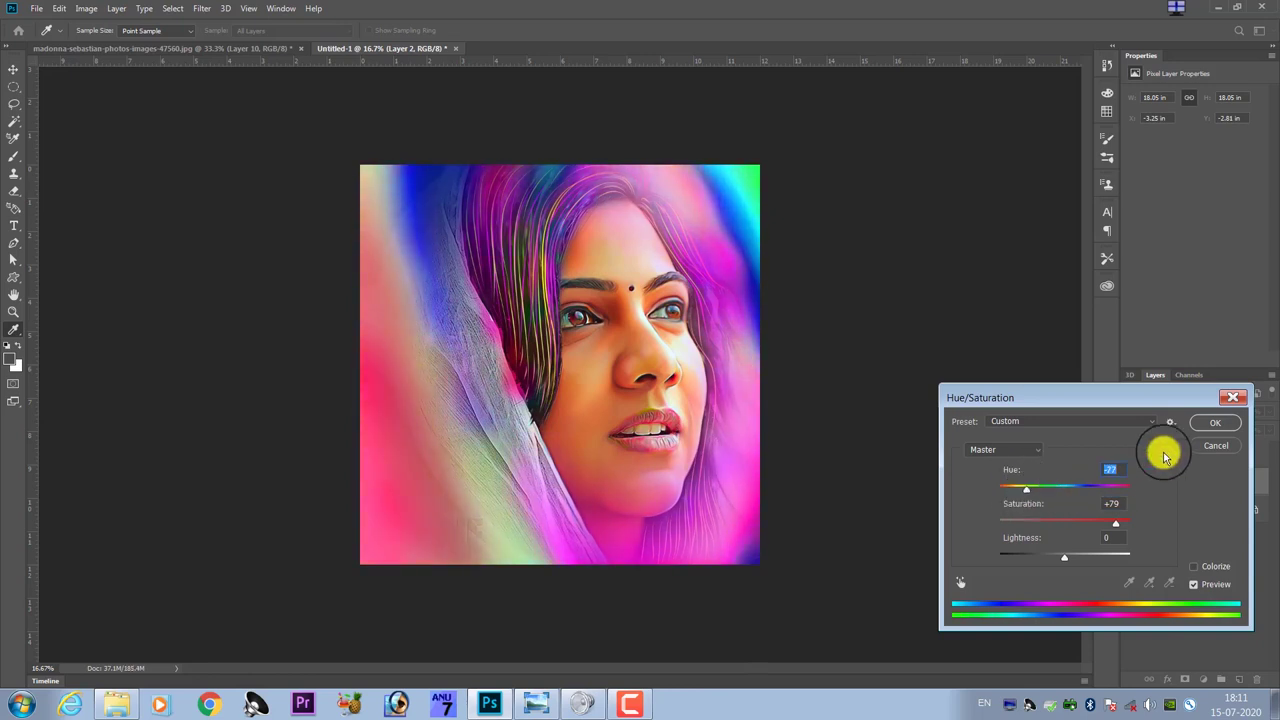
pyautogui.click(1215, 421)
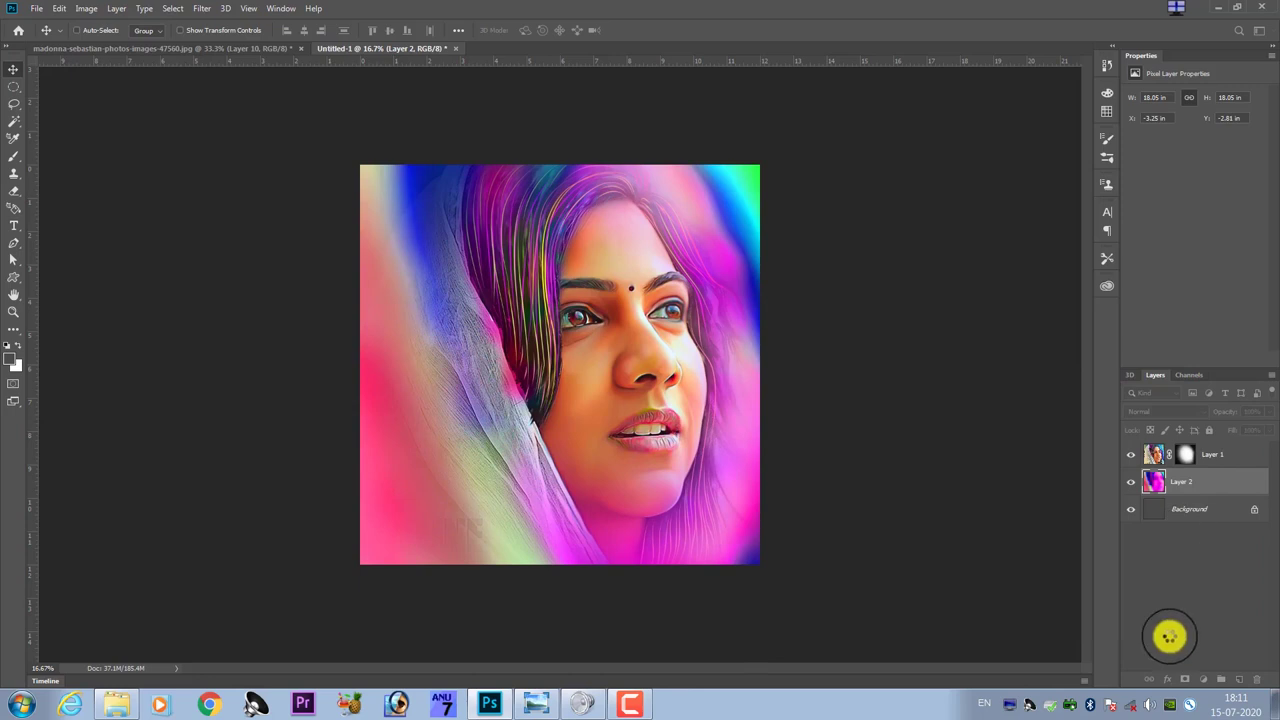
pyautogui.keyDown('alt'); pyautogui.click(1187, 680); pyautogui.keyUp('alt')
# - Paint white with a soft brush on Layer 2's mask to bring the glow back beside the forehead and veil
pyautogui.press('b')
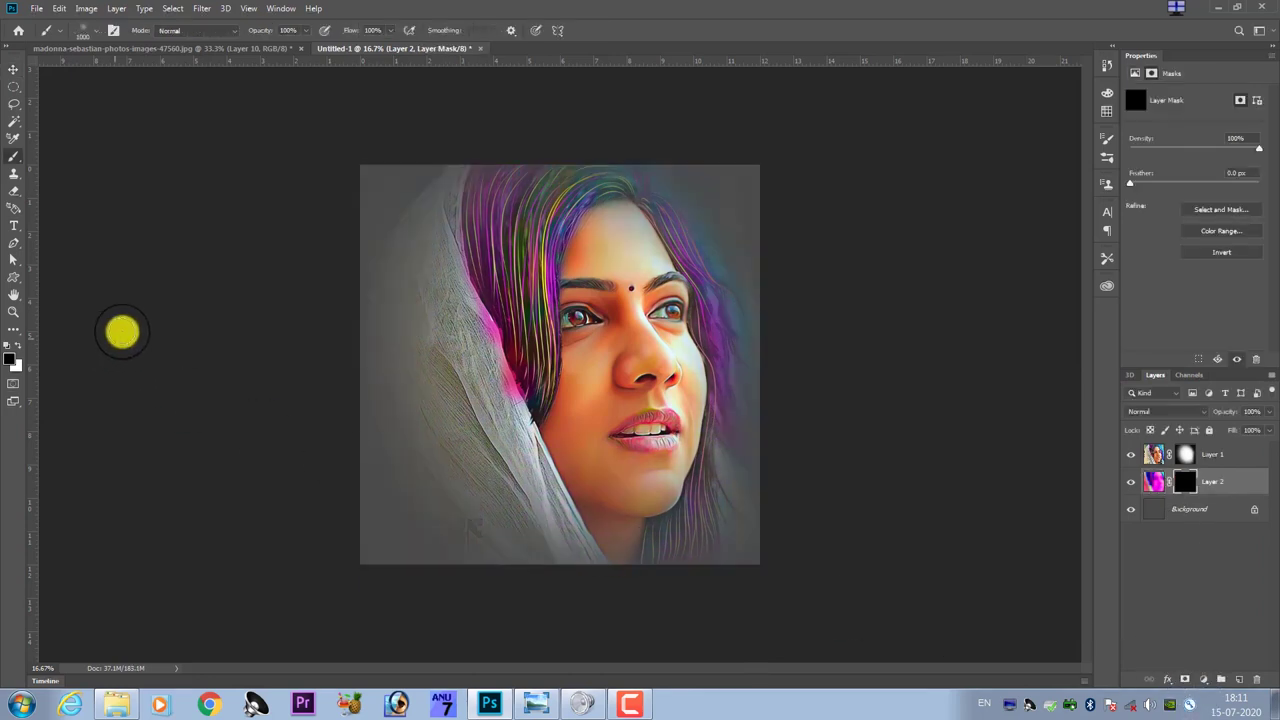
pyautogui.press(']')
pyautogui.press(']')
pyautogui.press(']')
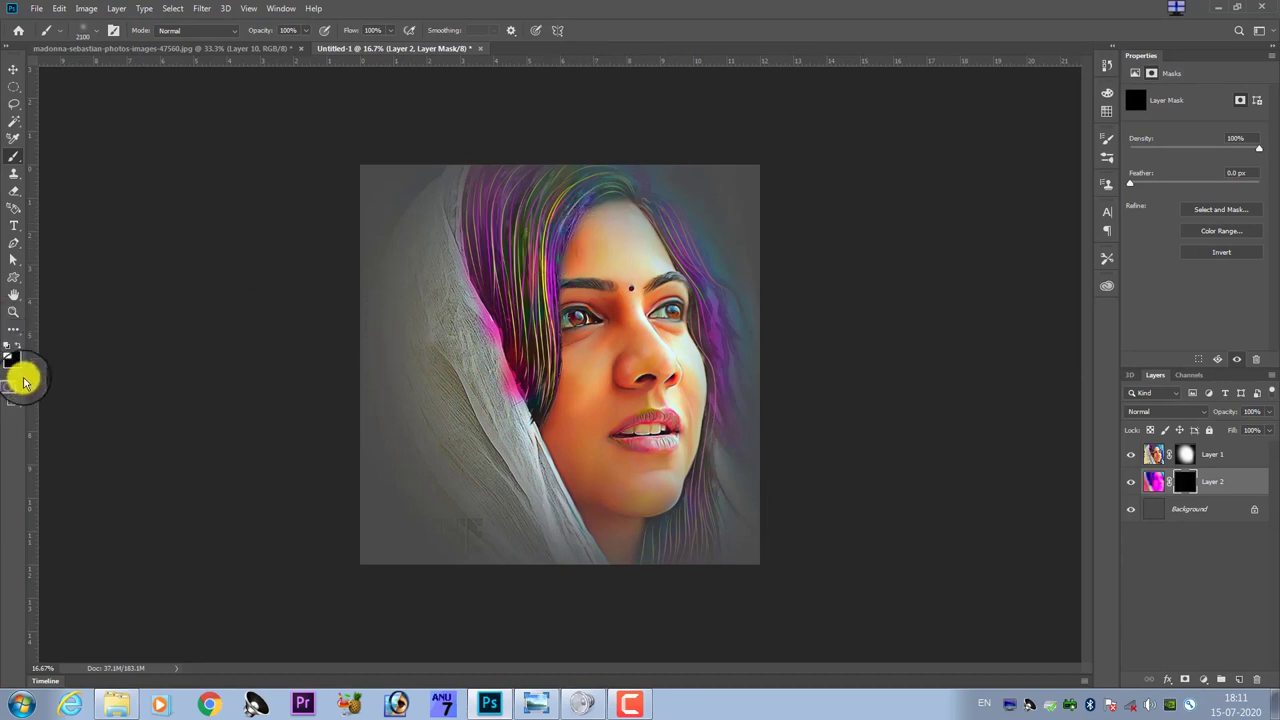
pyautogui.press('x')
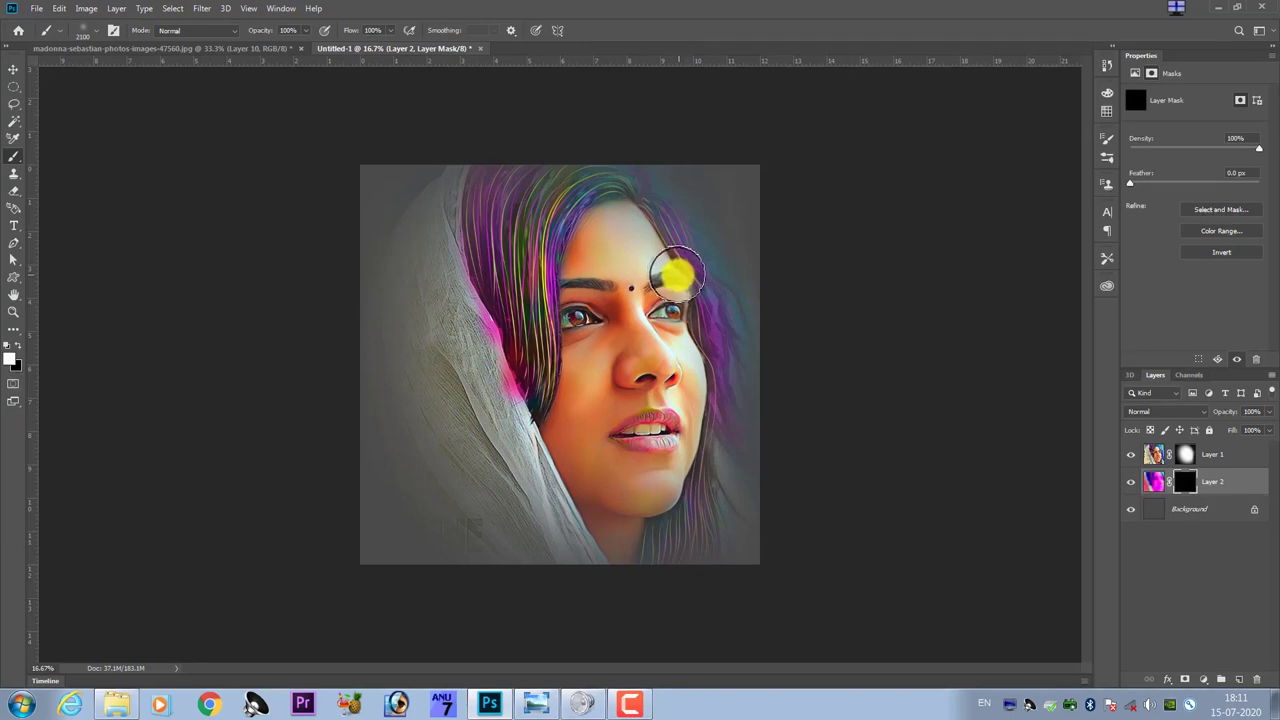
pyautogui.press('[')
pyautogui.press('[')
pyautogui.press('[')
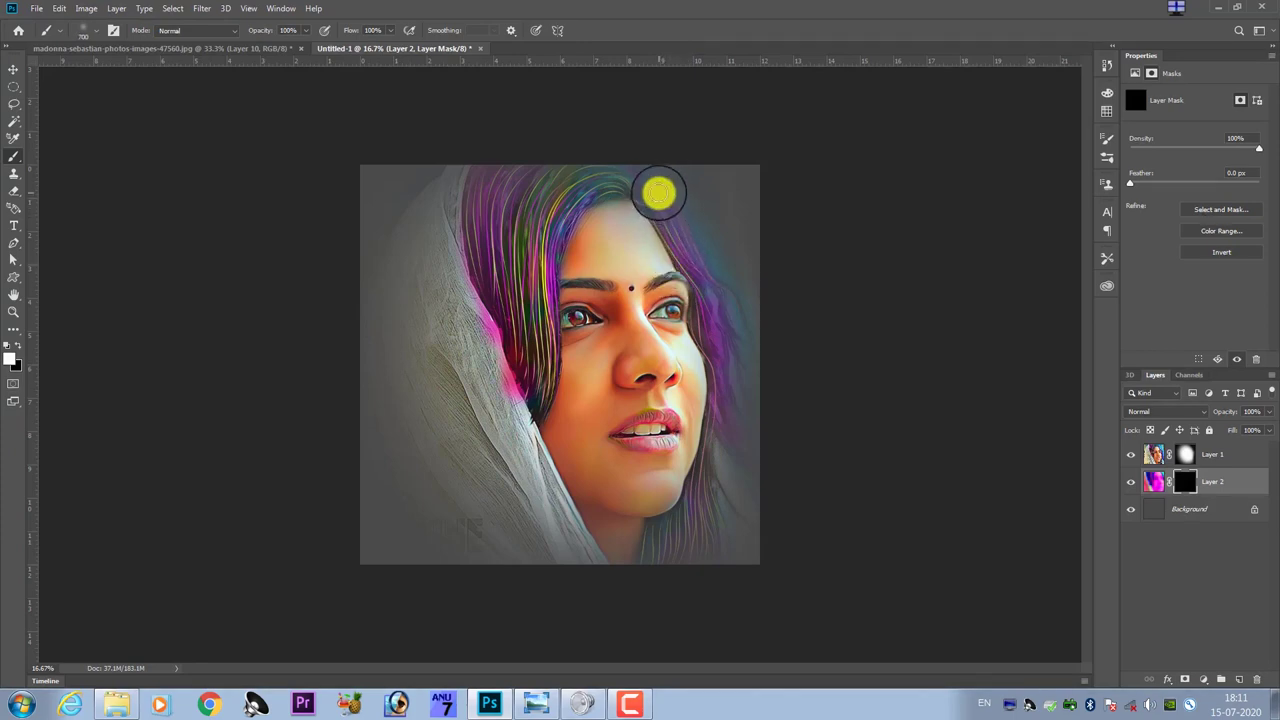
pyautogui.moveTo(659, 193)
pyautogui.mouseDown()
pyautogui.moveTo(700, 240)
pyautogui.moveTo(677, 220)
pyautogui.moveTo(694, 229)
pyautogui.moveTo(730, 306)
pyautogui.moveTo(731, 448)
pyautogui.mouseUp()
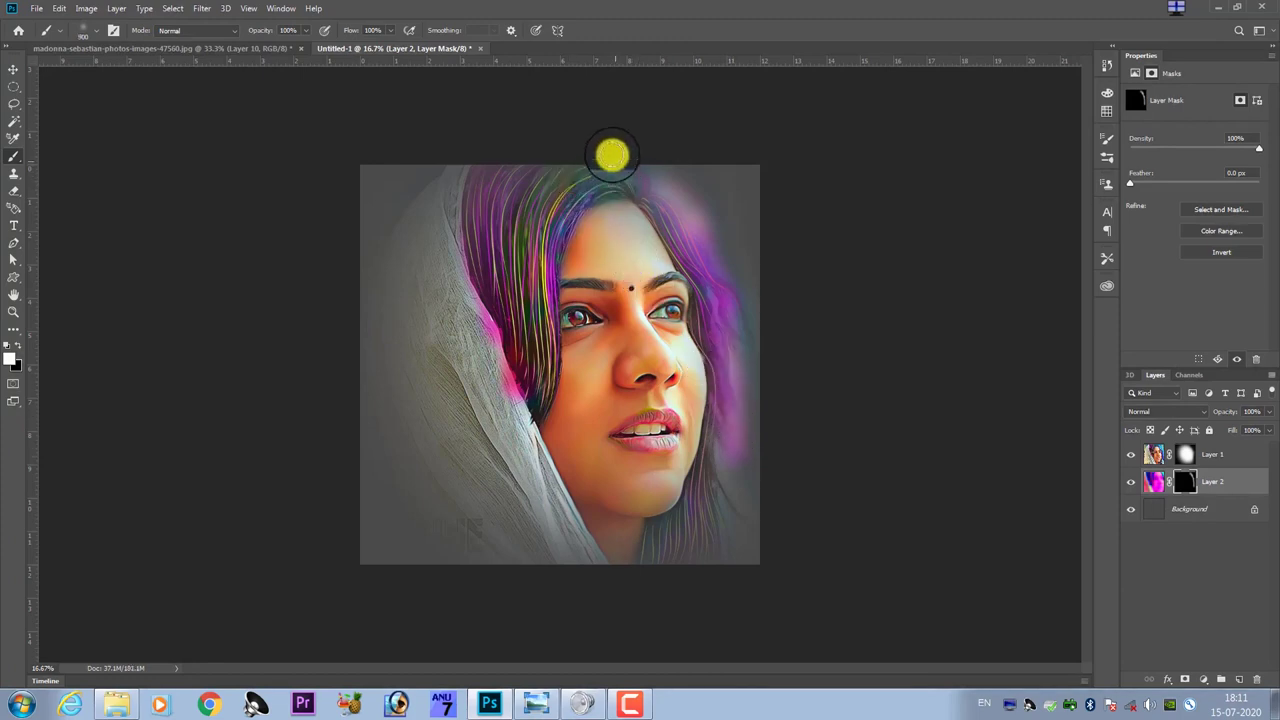
pyautogui.moveTo(443, 249)
pyautogui.mouseDown()
pyautogui.moveTo(445, 271)
pyautogui.moveTo(414, 294)
pyautogui.moveTo(451, 406)
pyautogui.moveTo(409, 391)
pyautogui.moveTo(481, 482)
pyautogui.moveTo(451, 503)
pyautogui.moveTo(451, 443)
pyautogui.moveTo(508, 506)
pyautogui.moveTo(538, 572)
pyautogui.moveTo(466, 380)
pyautogui.moveTo(471, 360)
pyautogui.moveTo(531, 528)
pyautogui.moveTo(691, 507)
pyautogui.moveTo(722, 455)
pyautogui.moveTo(691, 571)
pyautogui.moveTo(695, 551)
pyautogui.moveTo(429, 380)
pyautogui.moveTo(491, 514)
pyautogui.moveTo(547, 534)
pyautogui.moveTo(480, 506)
pyautogui.moveTo(460, 611)
pyautogui.moveTo(474, 443)
pyautogui.moveTo(446, 323)
pyautogui.moveTo(474, 329)
pyautogui.moveTo(454, 294)
pyautogui.moveTo(446, 371)
pyautogui.moveTo(731, 406)
pyautogui.moveTo(734, 466)
pyautogui.moveTo(729, 346)
pyautogui.moveTo(740, 440)
pyautogui.moveTo(711, 289)
pyautogui.mouseUp()
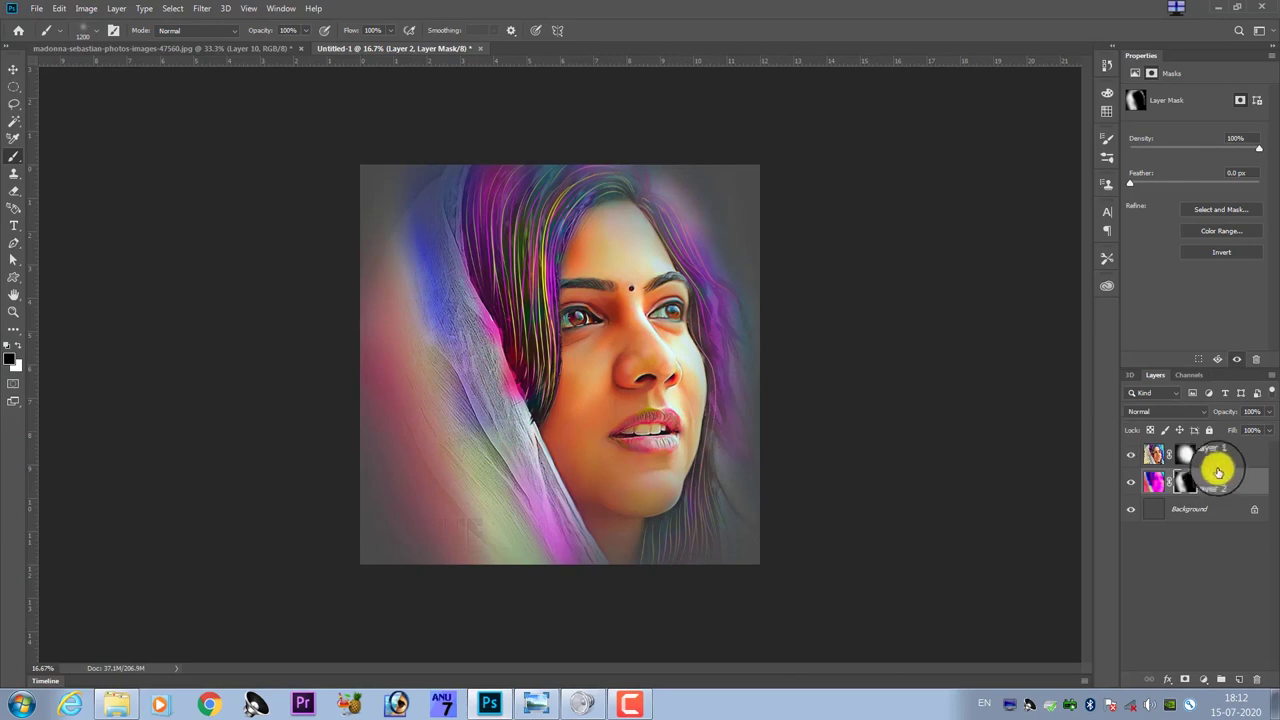
pyautogui.click(1220, 457)
# - Merge the two portrait layers and add a new layer filled with black
pyautogui.keyDown('ctrl'); pyautogui.click(1220, 485); pyautogui.keyUp('ctrl')
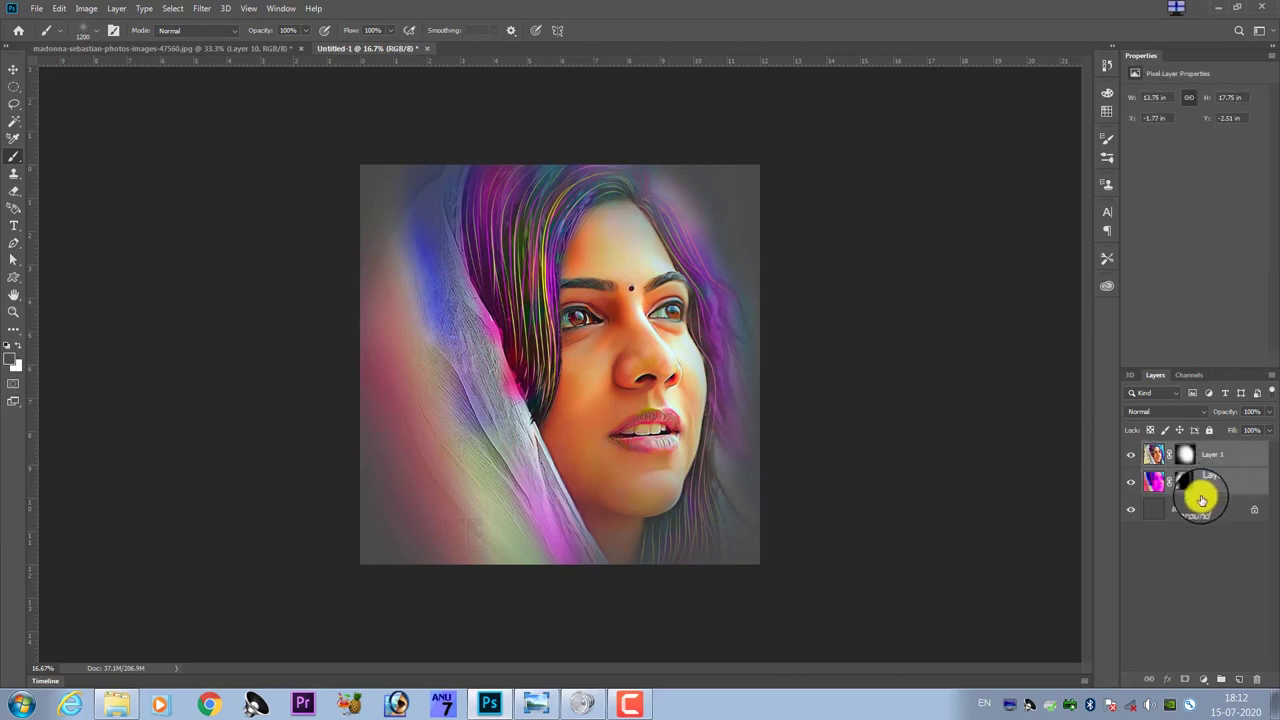
pyautogui.hotkey('ctrl', 'e')
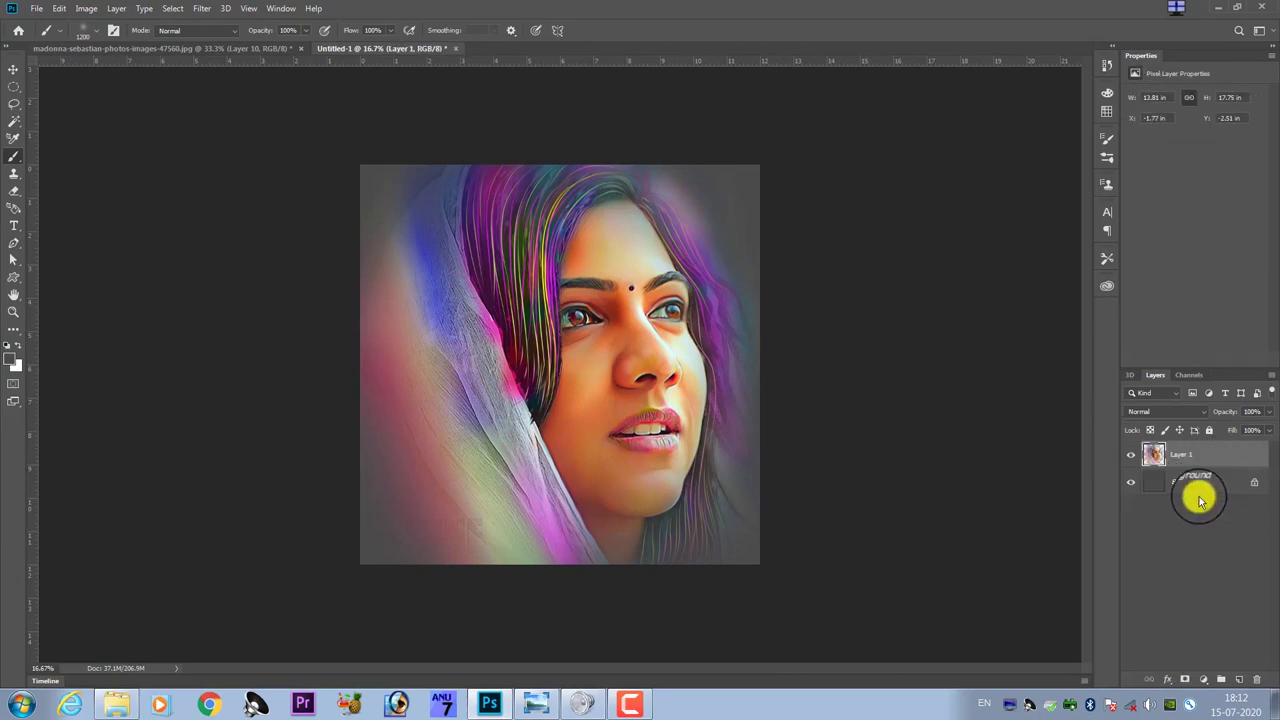
pyautogui.click(1239, 679)
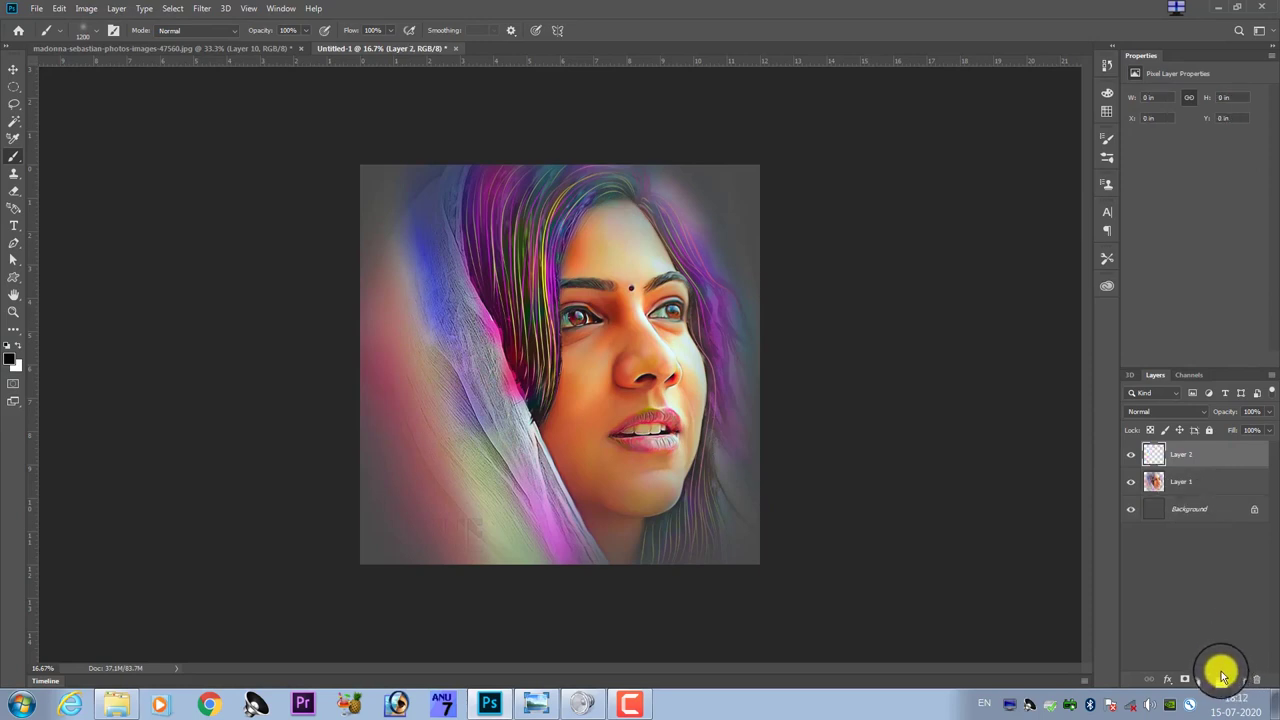
pyautogui.hotkey('alt', 'BackSpace')
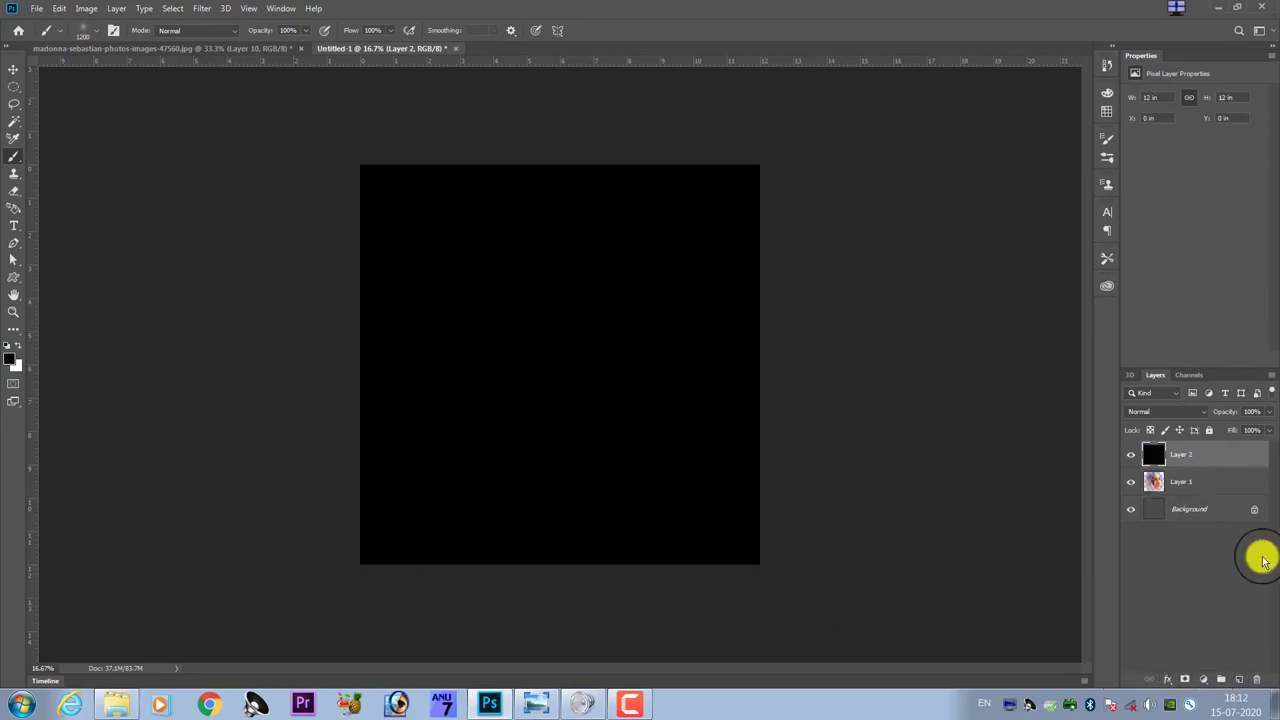
# - Erase the black layer over the face, forehead and hair with a large soft eraser
pyautogui.press('e')
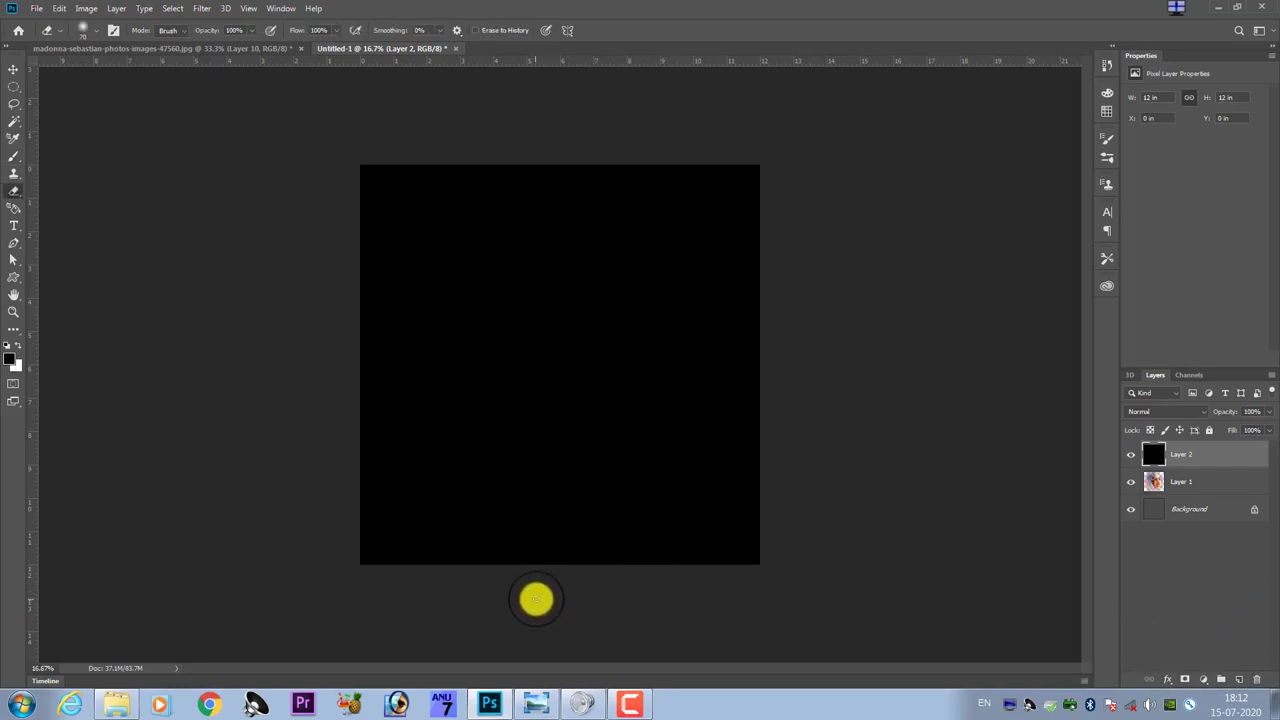
pyautogui.press(']')
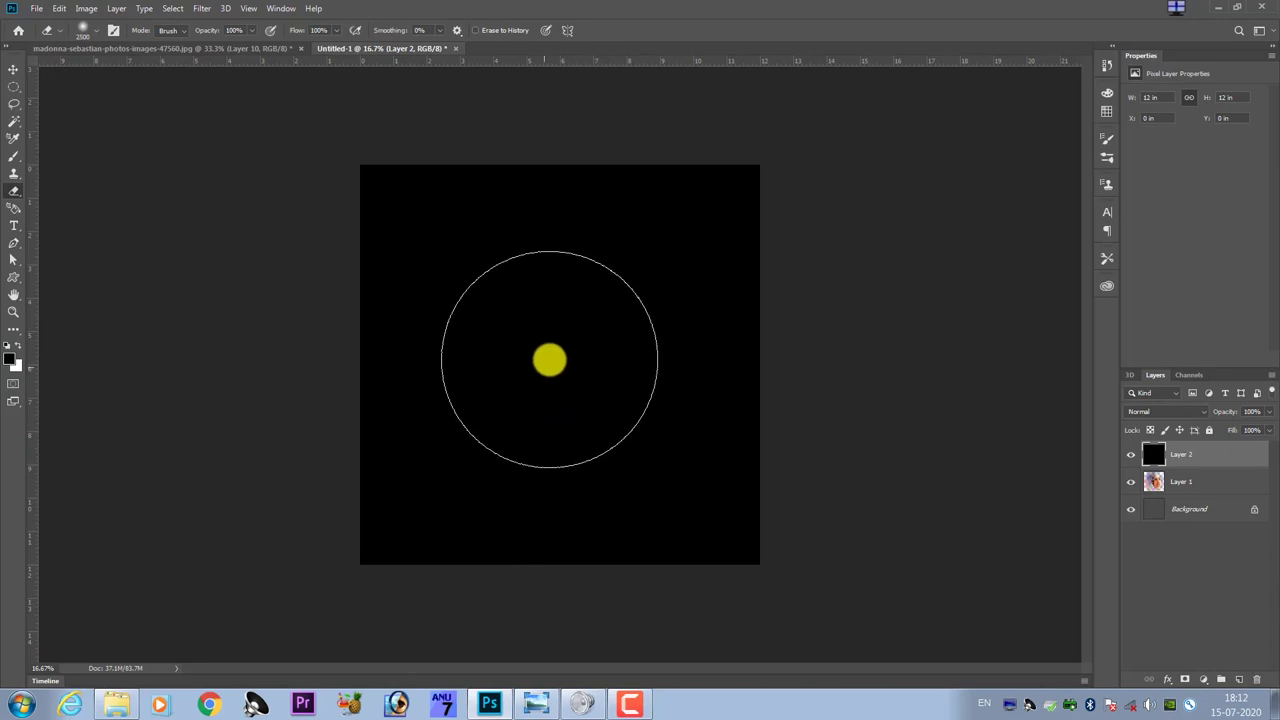
pyautogui.moveTo(545, 369)
pyautogui.mouseDown()
pyautogui.moveTo(603, 350)
pyautogui.moveTo(551, 509)
pyautogui.moveTo(617, 414)
pyautogui.moveTo(597, 351)
pyautogui.moveTo(10, 368)
pyautogui.mouseUp()
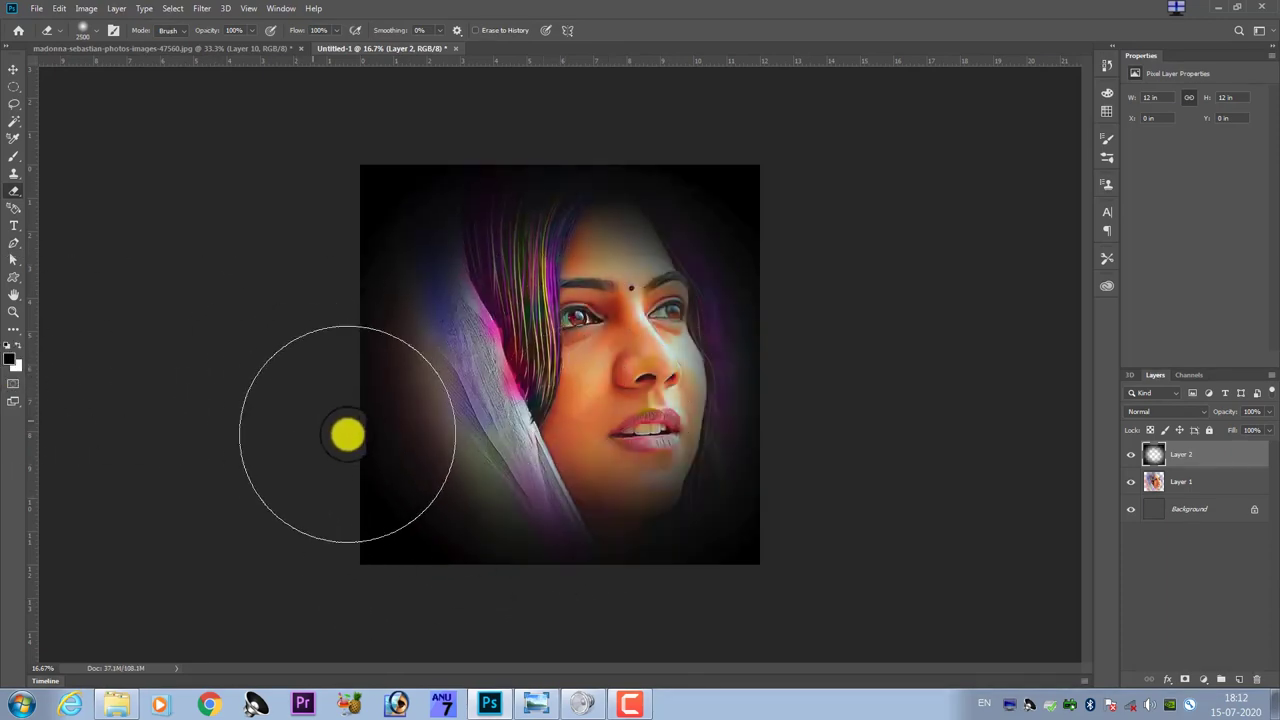
pyautogui.moveTo(346, 434); pyautogui.dragTo(360, 443)
pyautogui.press('[')
pyautogui.press('[')
pyautogui.press('[')
pyautogui.moveTo(529, 366)
pyautogui.mouseDown()
pyautogui.moveTo(595, 289)
pyautogui.moveTo(557, 254)
pyautogui.moveTo(600, 457)
pyautogui.moveTo(548, 349)
pyautogui.moveTo(517, 217)
pyautogui.moveTo(509, 249)
pyautogui.moveTo(617, 451)
pyautogui.moveTo(612, 432)
pyautogui.mouseUp()
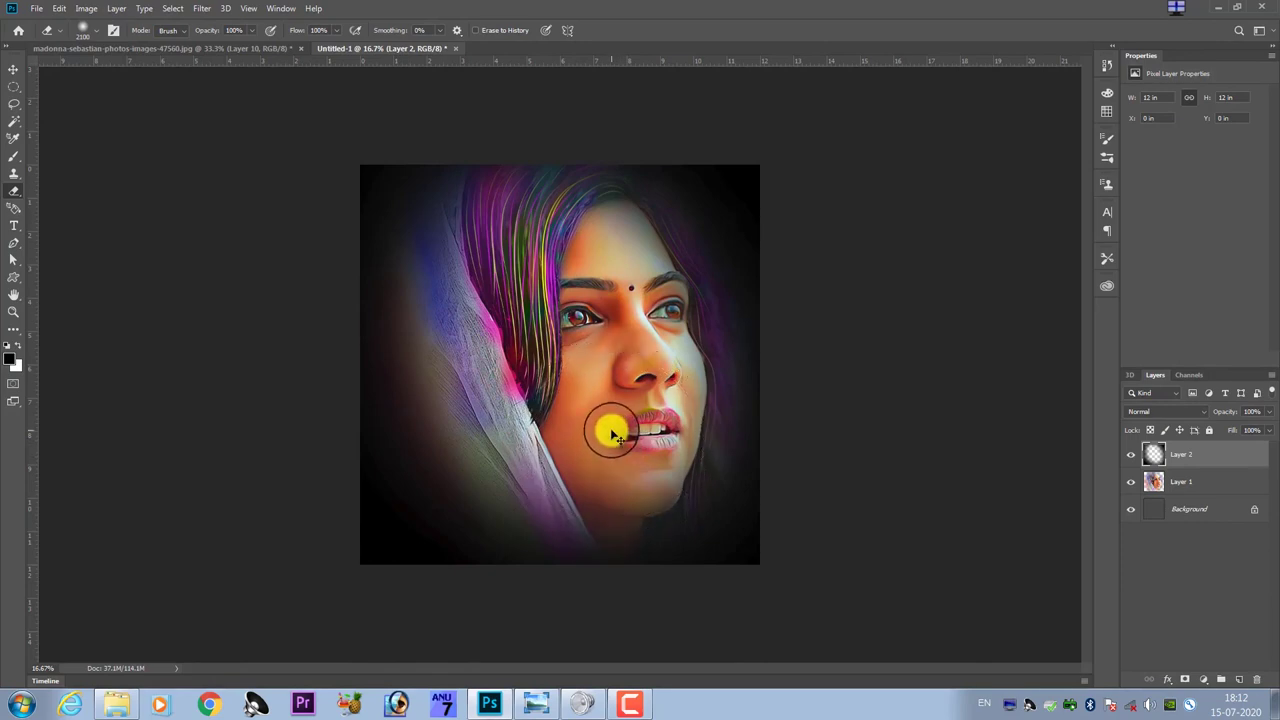
pyautogui.hotkey('ctrl', 'z')
pyautogui.hotkey('ctrl', 'z')
pyautogui.hotkey('ctrl', 'z')
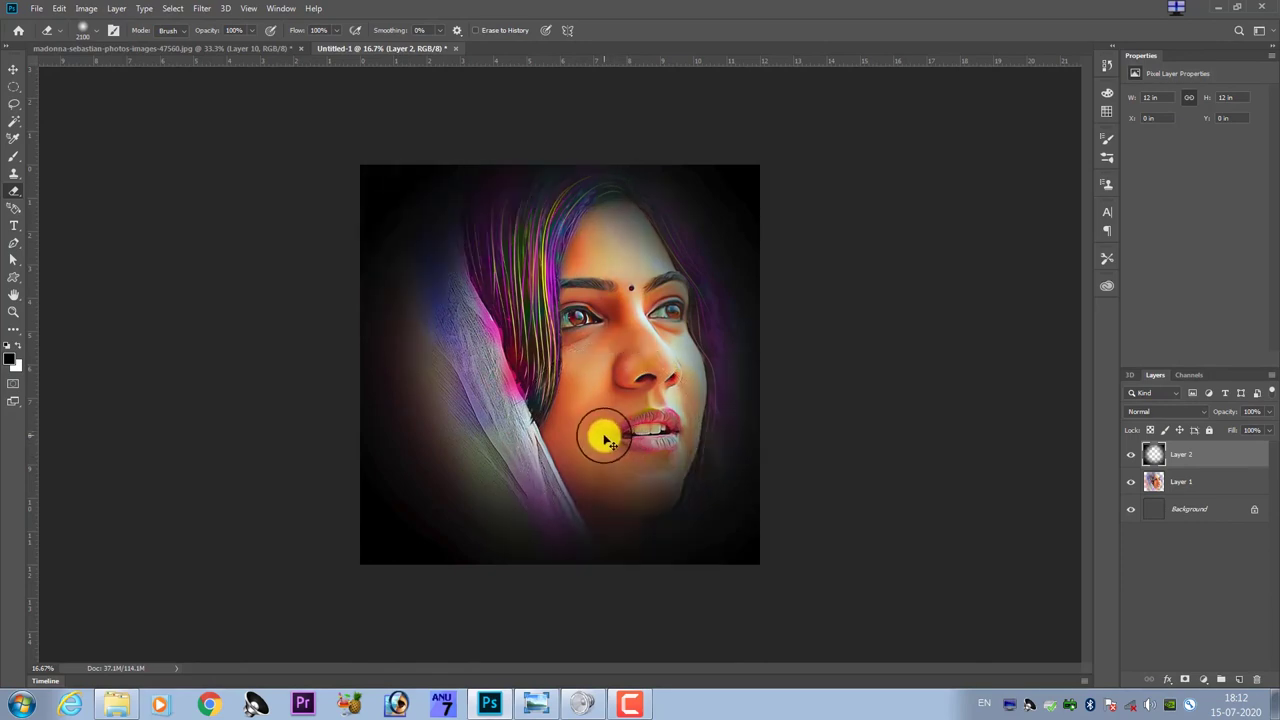
pyautogui.hotkey('ctrl', 'z')
pyautogui.hotkey('ctrl', 'z')
pyautogui.press(']')
pyautogui.press(']')
pyautogui.press(']')
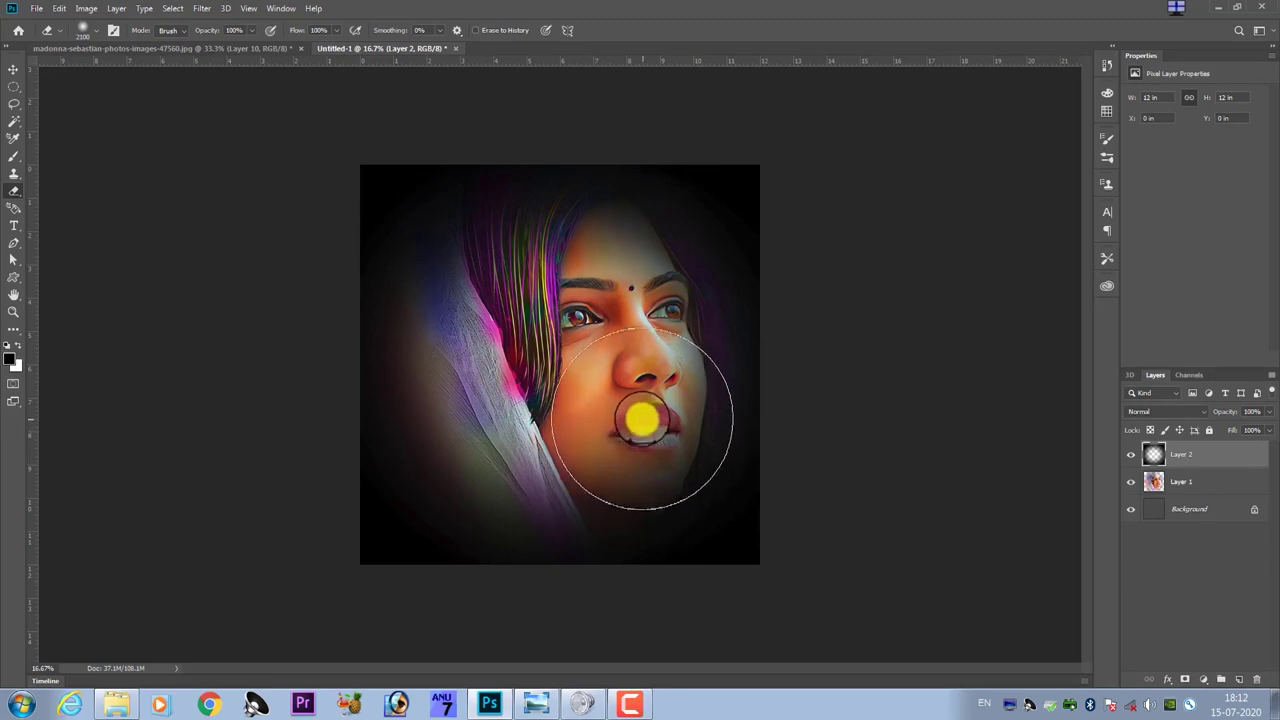
pyautogui.moveTo(640, 417)
pyautogui.mouseDown()
pyautogui.moveTo(608, 463)
pyautogui.moveTo(598, 223)
pyautogui.mouseUp()
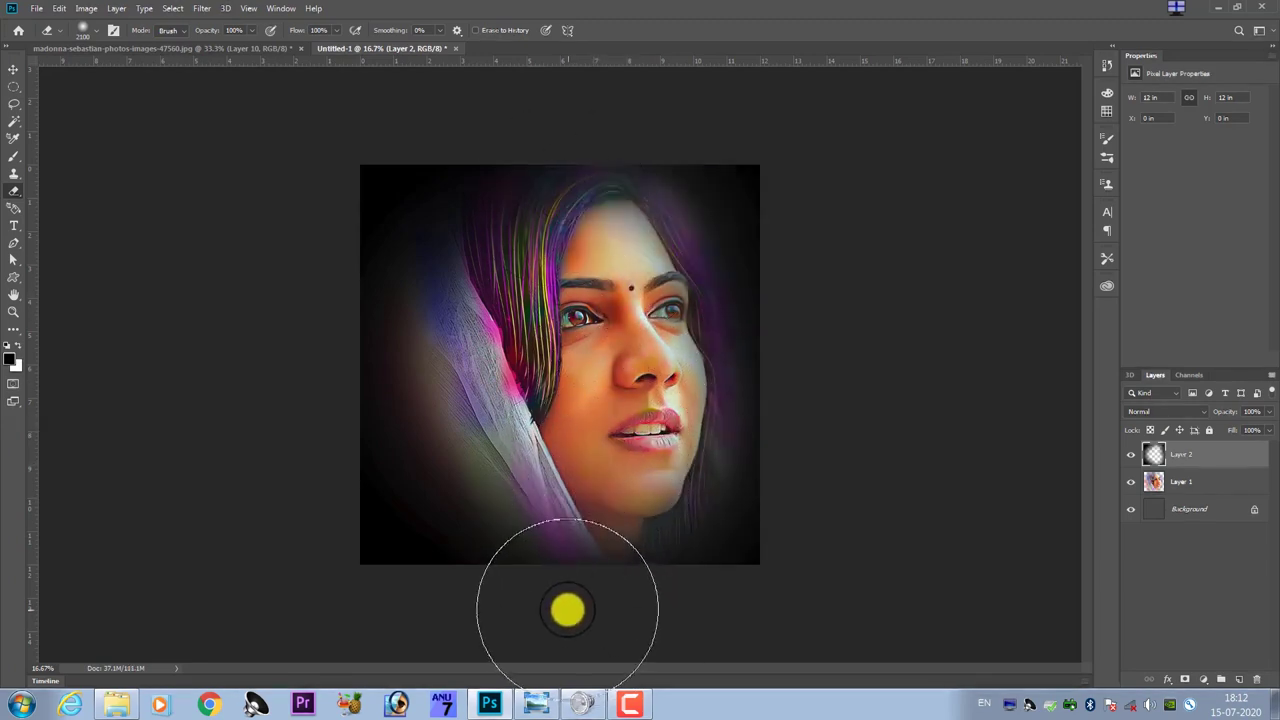
pyautogui.hotkey('ctrl', 'z')
pyautogui.moveTo(585, 543); pyautogui.dragTo(587, 424)
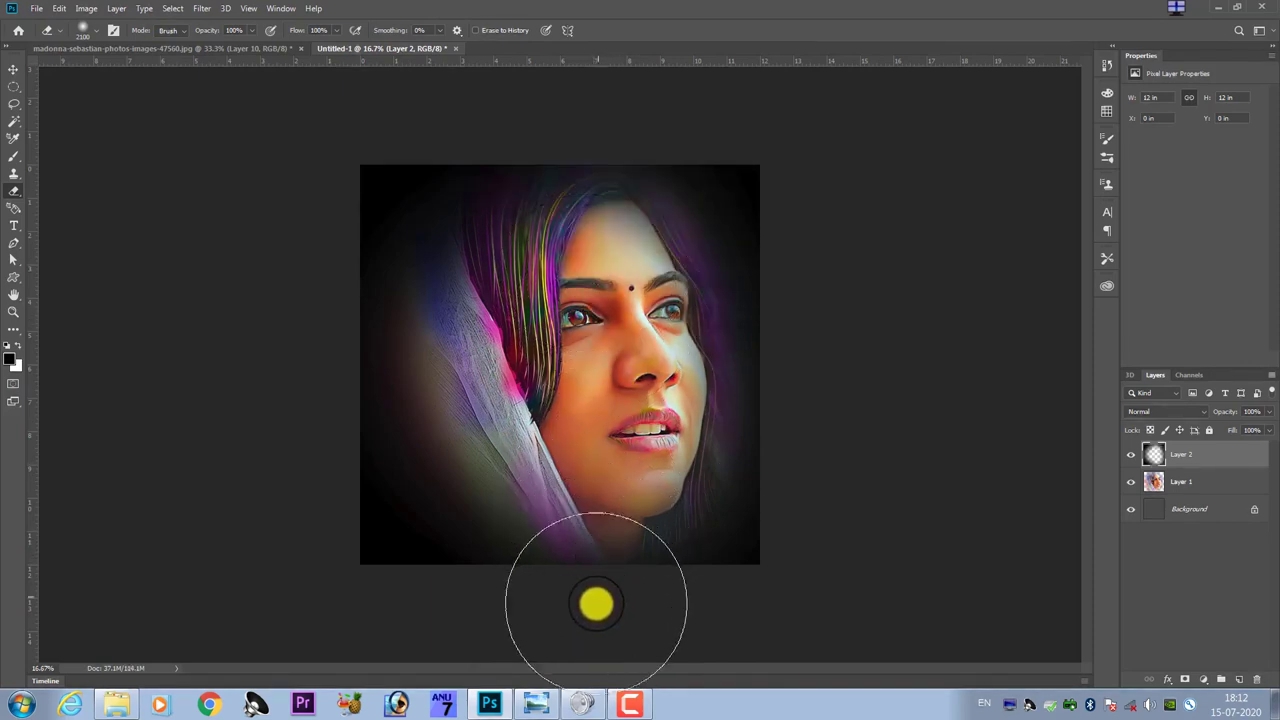
pyautogui.moveTo(630, 411)
pyautogui.mouseDown()
pyautogui.moveTo(622, 211)
pyautogui.moveTo(591, 429)
pyautogui.moveTo(594, 411)
pyautogui.moveTo(508, 426)
pyautogui.moveTo(500, 292)
pyautogui.moveTo(514, 209)
pyautogui.moveTo(500, 246)
pyautogui.moveTo(529, 229)
pyautogui.moveTo(514, 318)
pyautogui.moveTo(537, 409)
pyautogui.moveTo(491, 366)
pyautogui.moveTo(537, 485)
pyautogui.moveTo(508, 434)
pyautogui.moveTo(508, 403)
pyautogui.moveTo(514, 424)
pyautogui.moveTo(491, 451)
pyautogui.moveTo(511, 327)
pyautogui.moveTo(503, 380)
pyautogui.moveTo(549, 451)
pyautogui.moveTo(474, 348)
pyautogui.moveTo(528, 414)
pyautogui.moveTo(537, 451)
pyautogui.mouseUp()
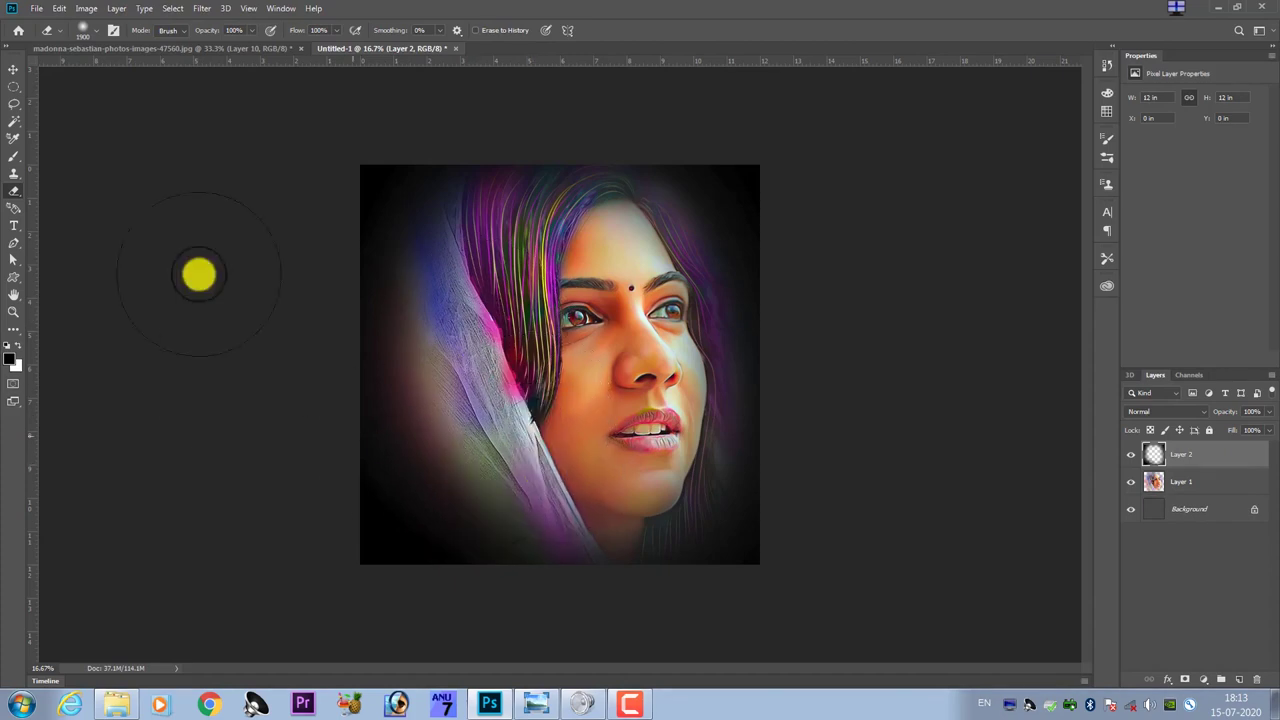
# - Lower the eraser opacity to 28% and fade the black over the lower scarf
pyautogui.click(243, 30)
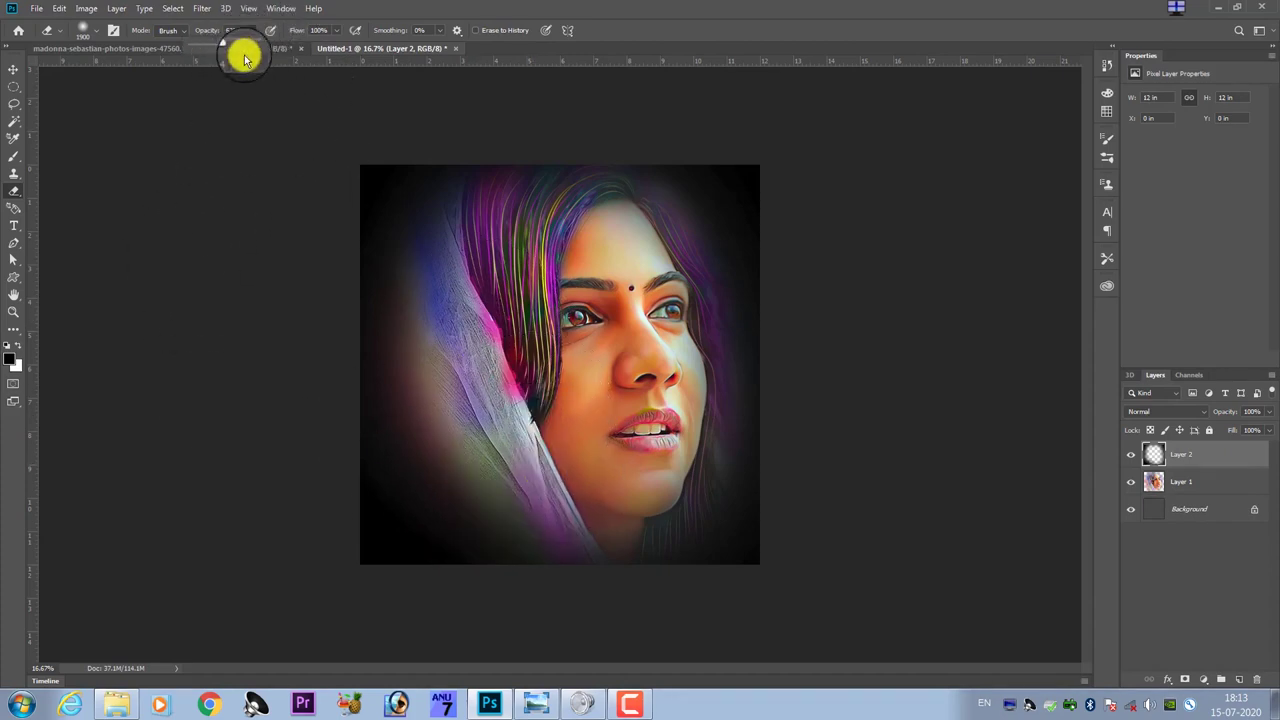
pyautogui.moveTo(506, 497)
pyautogui.mouseDown()
pyautogui.moveTo(589, 540)
pyautogui.moveTo(580, 547)
pyautogui.mouseUp()
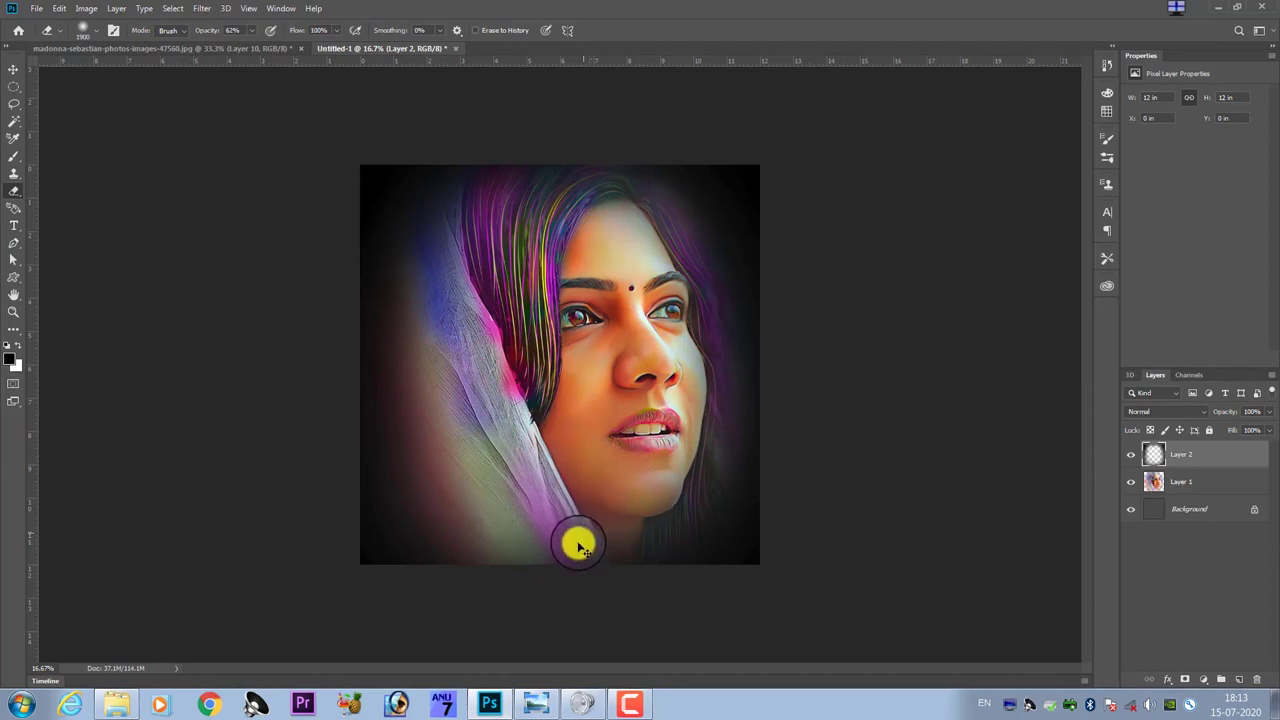
pyautogui.hotkey('ctrl', 'z')
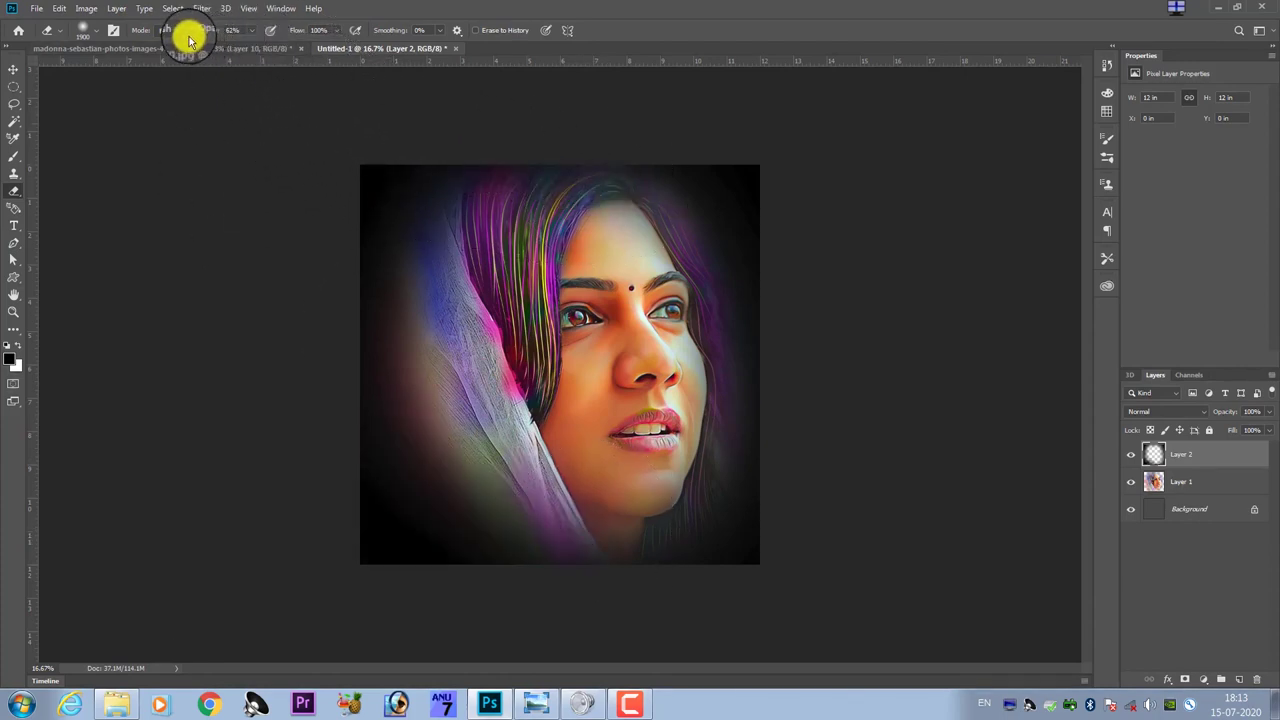
pyautogui.moveTo(234, 50); pyautogui.dragTo(230, 50)
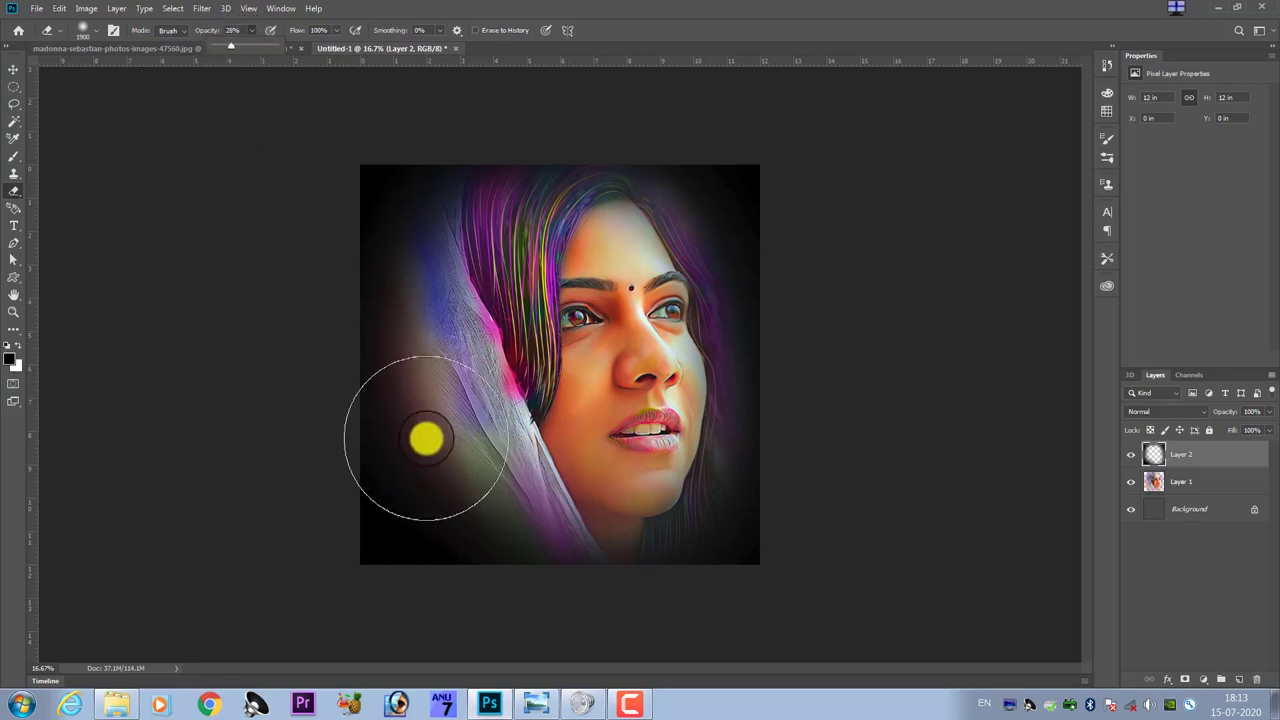
pyautogui.moveTo(423, 437); pyautogui.dragTo(627, 594)
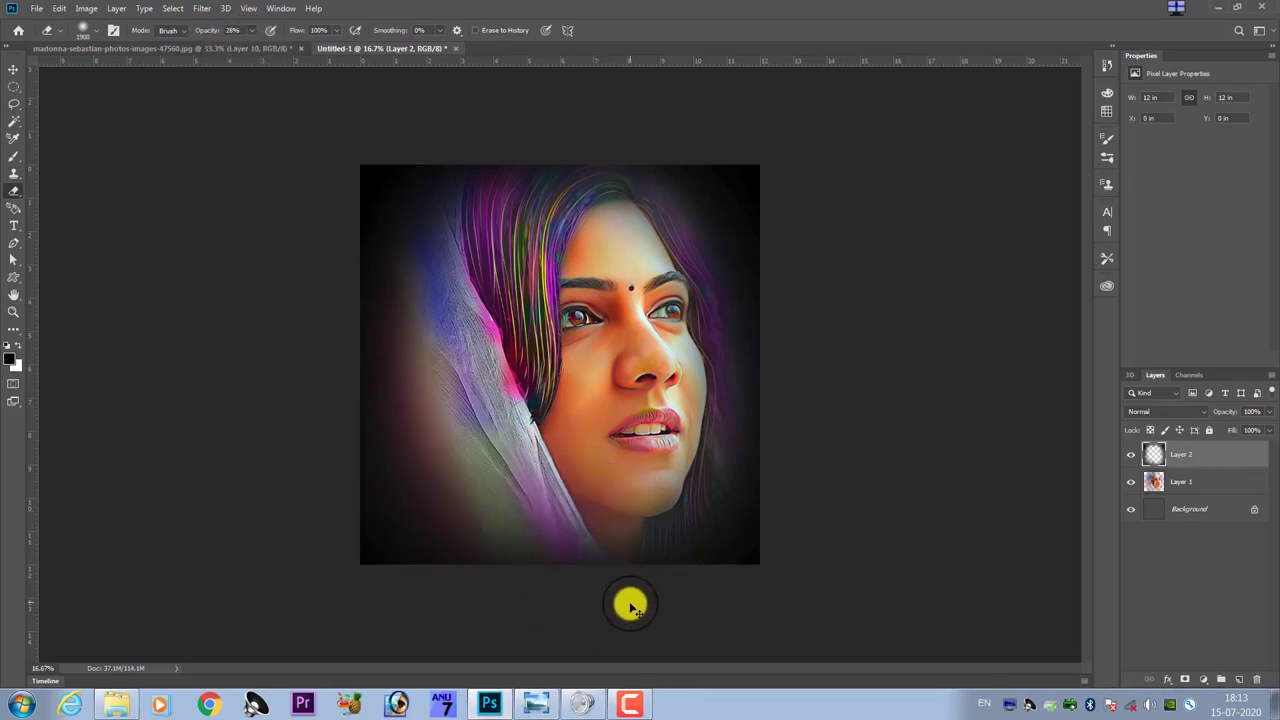
pyautogui.moveTo(440, 460); pyautogui.dragTo(628, 605)
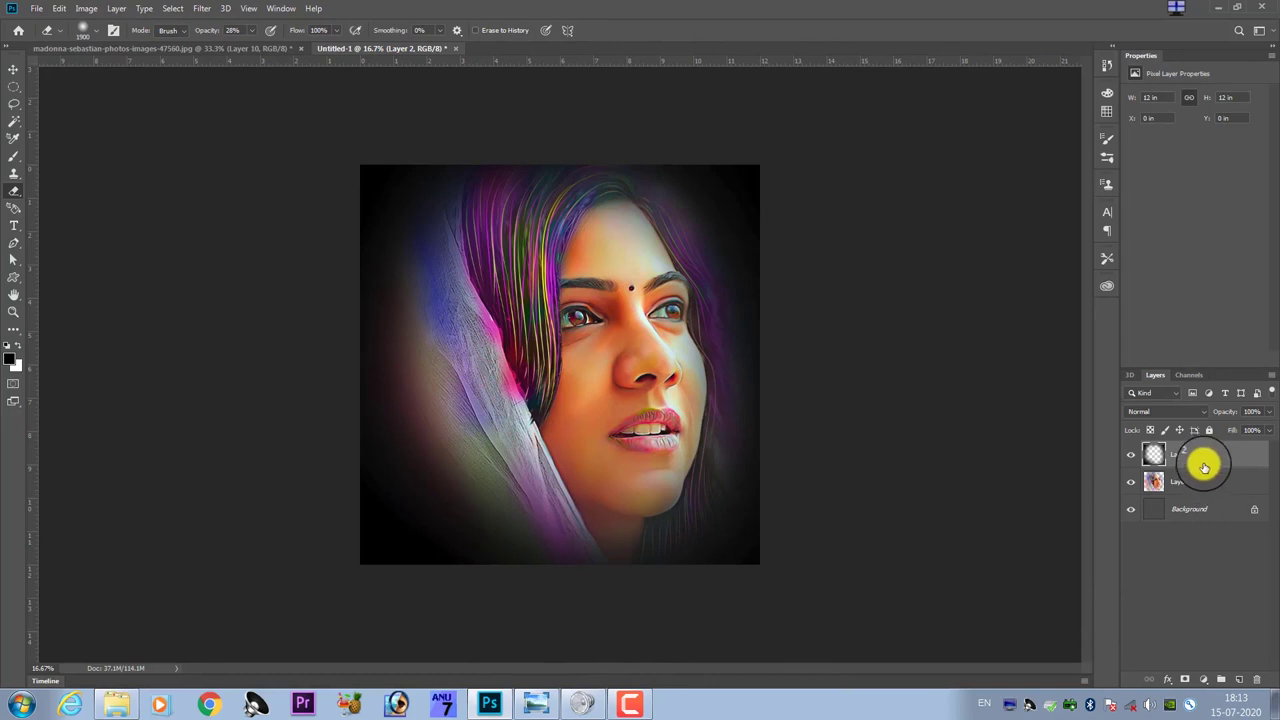
# - Stamp all visible layers into a new merged layer and duplicate it
pyautogui.hotkey('ctrl', 'alt', 'shift', 'e')
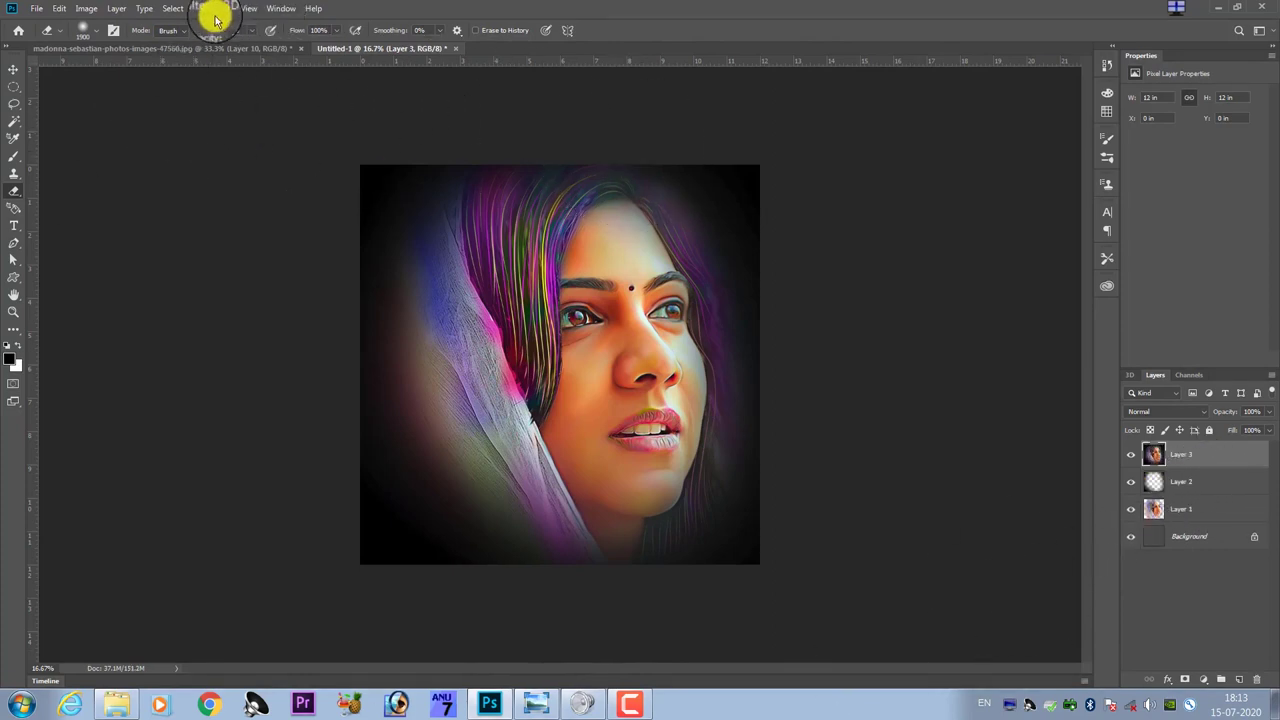
pyautogui.click(205, 10)
pyautogui.moveTo(260, 280)
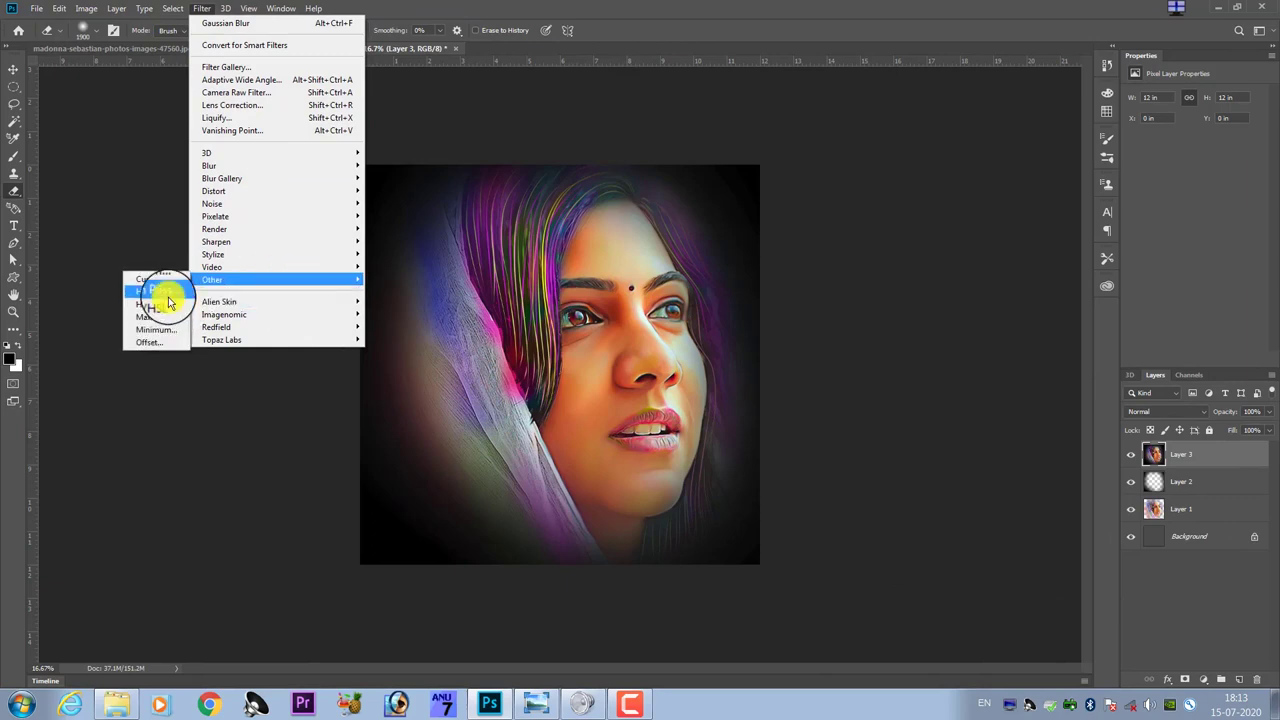
pyautogui.click(903, 352)
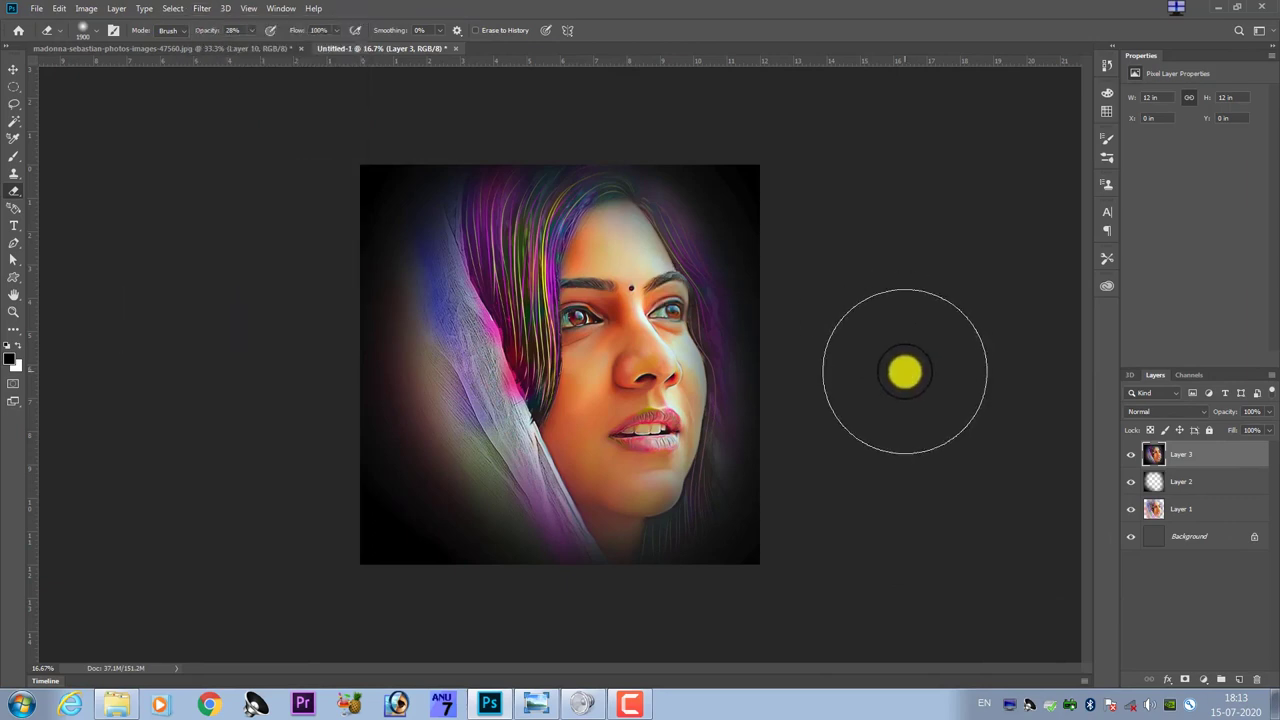
pyautogui.hotkey('ctrl', 'j')
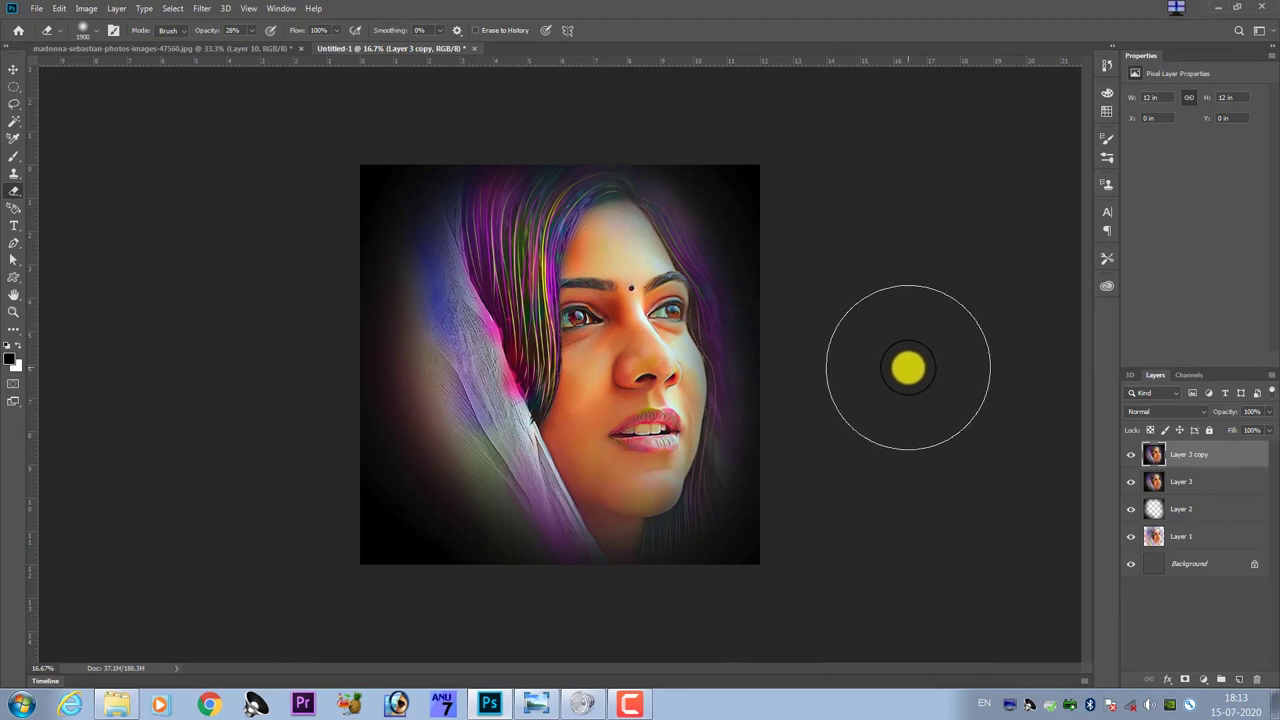
# - Apply High Pass at radius 26.3 to the copy and set its blend mode to Soft Light
pyautogui.click(203, 9)
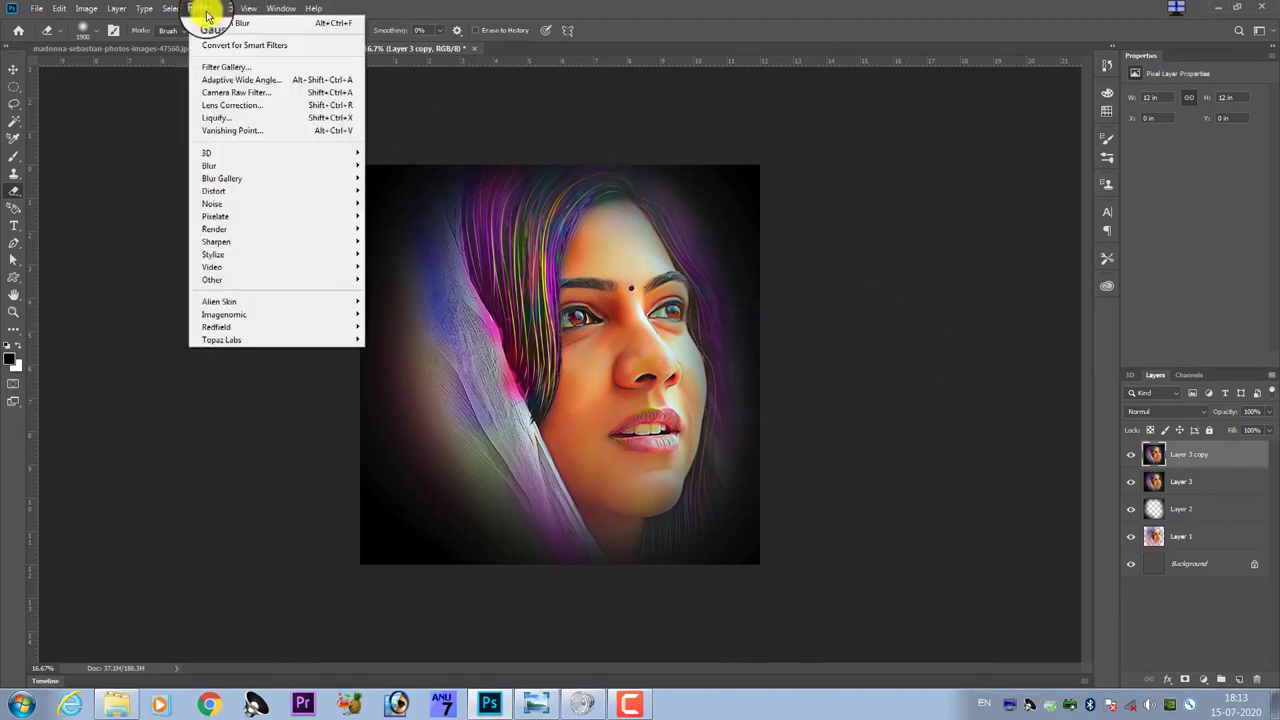
pyautogui.moveTo(240, 279)
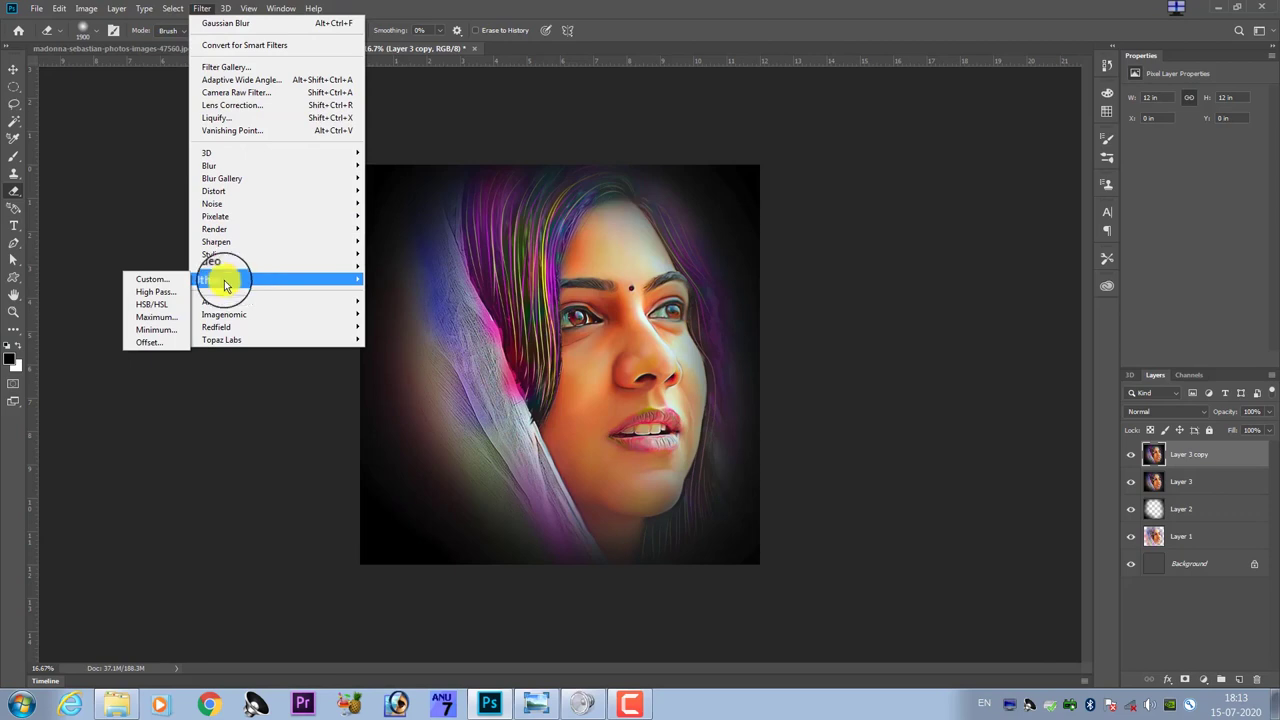
pyautogui.click(175, 298)
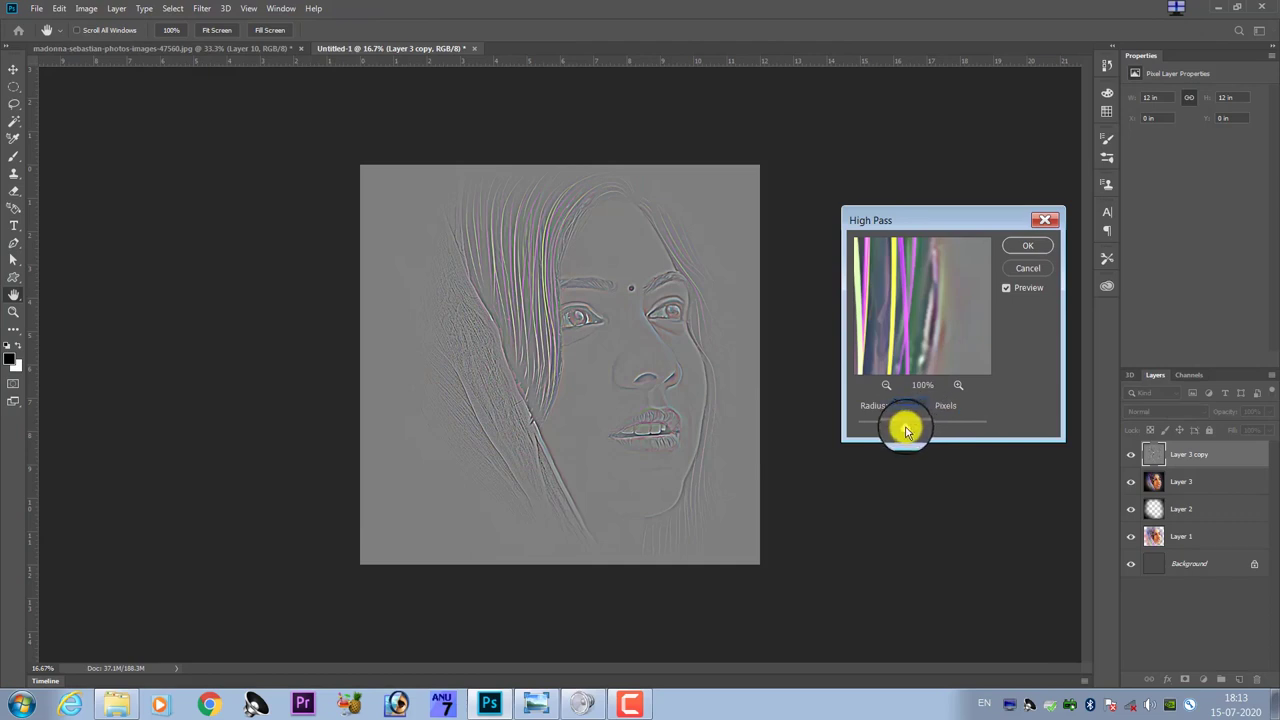
pyautogui.moveTo(905, 430); pyautogui.dragTo(922, 431)
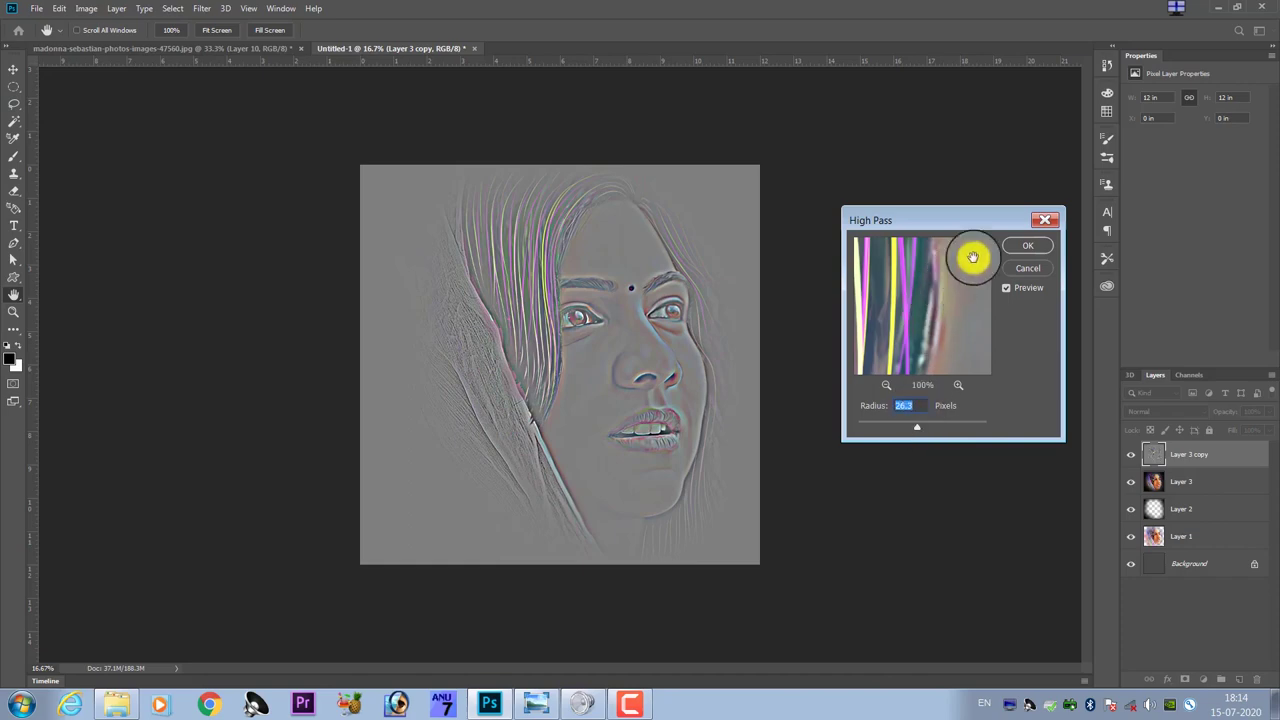
pyautogui.click(1025, 248)
pyautogui.click(1155, 411)
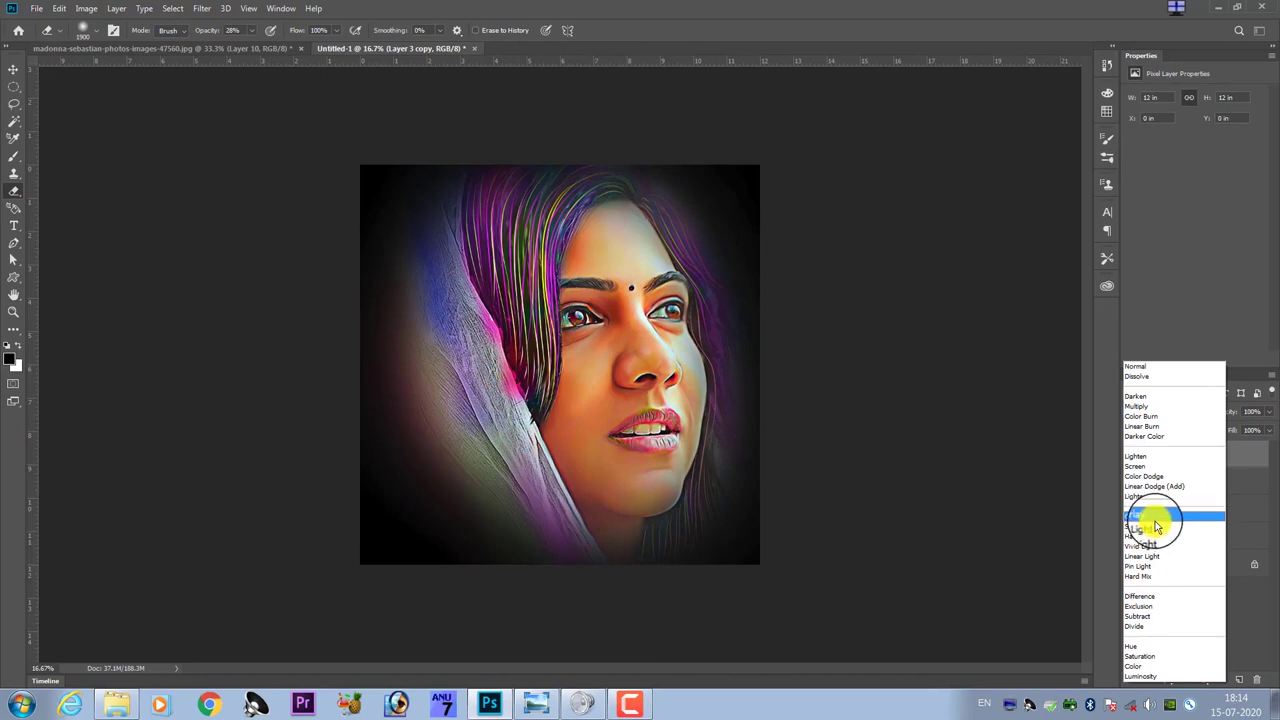
pyautogui.click(1153, 536)
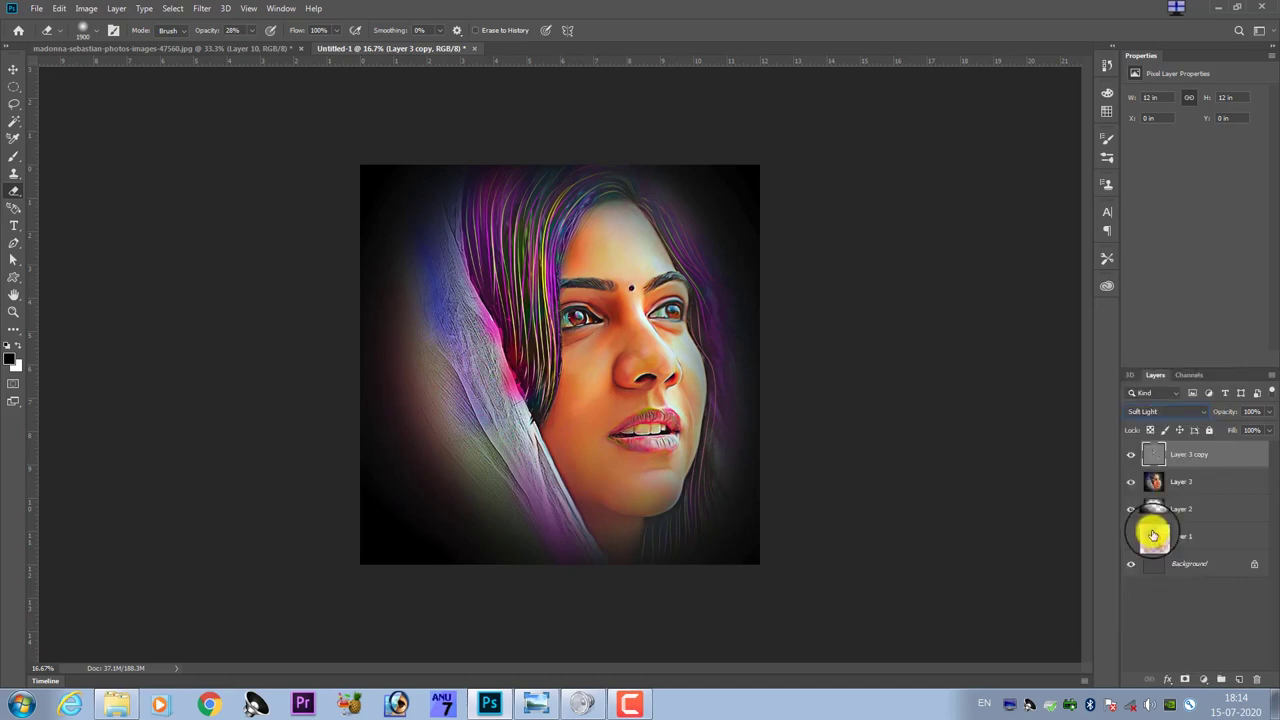
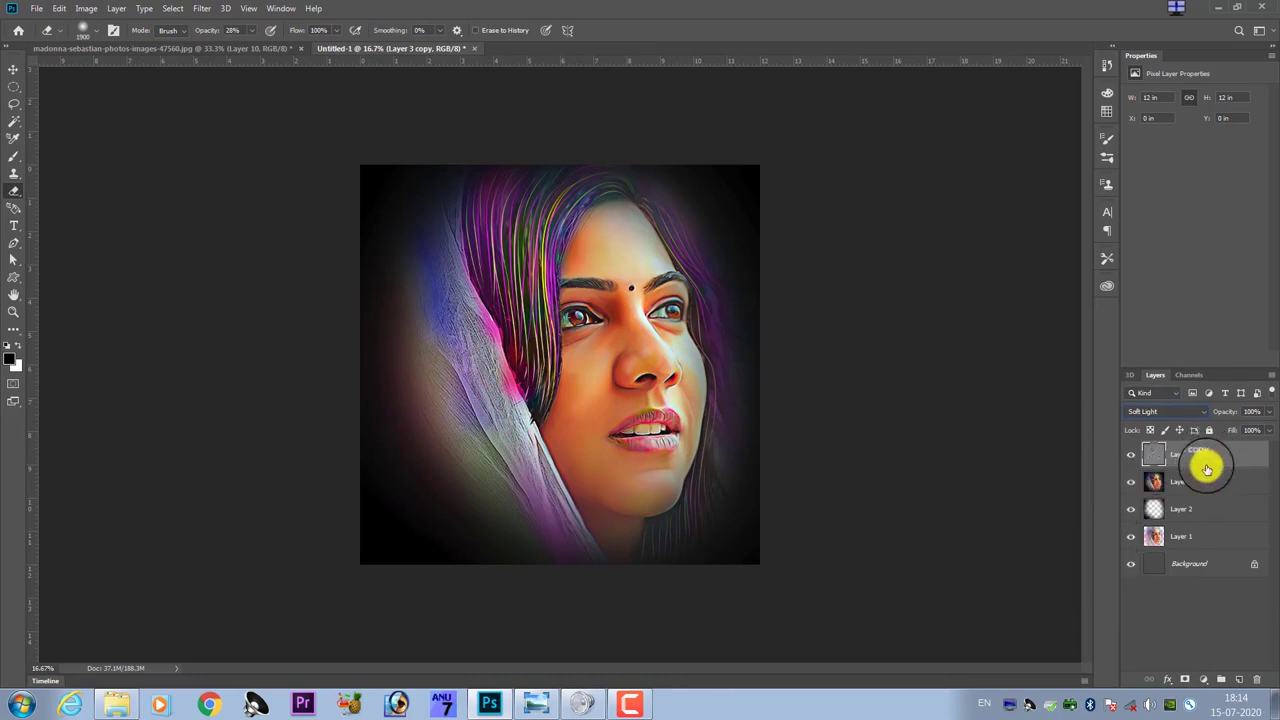
# - Stamp all visible layers into Layer 4 and merge it with the soft-light Layer 3 copy
pyautogui.click(1201, 484)
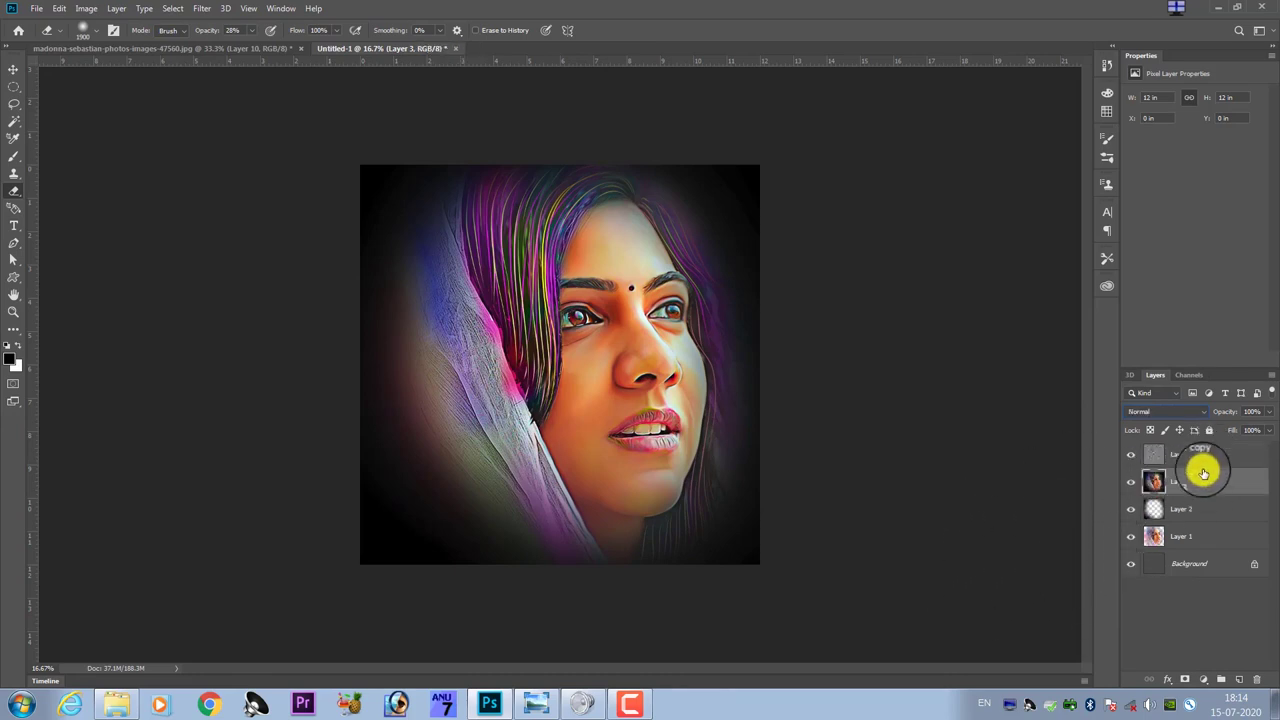
pyautogui.click(1212, 457)
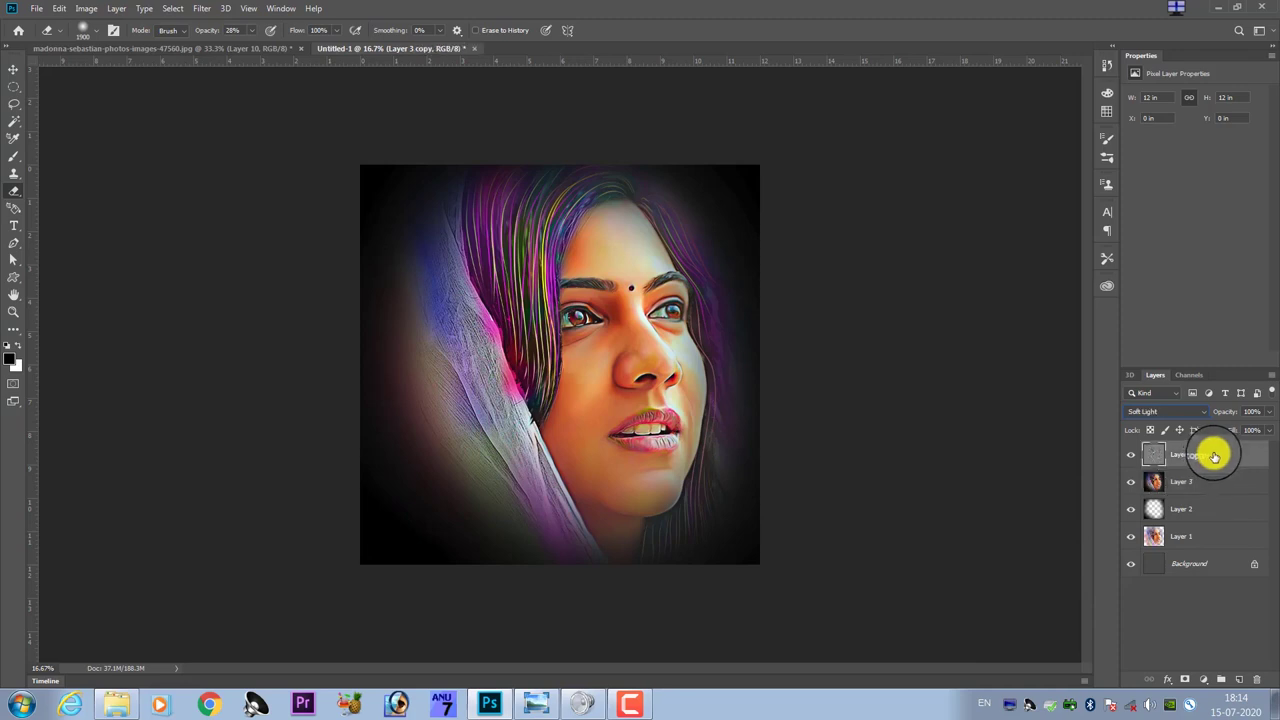
pyautogui.hotkey('ctrl', 'alt', 'shift', 'e')
pyautogui.keyDown('ctrl'); pyautogui.click(1208, 486); pyautogui.keyUp('ctrl')
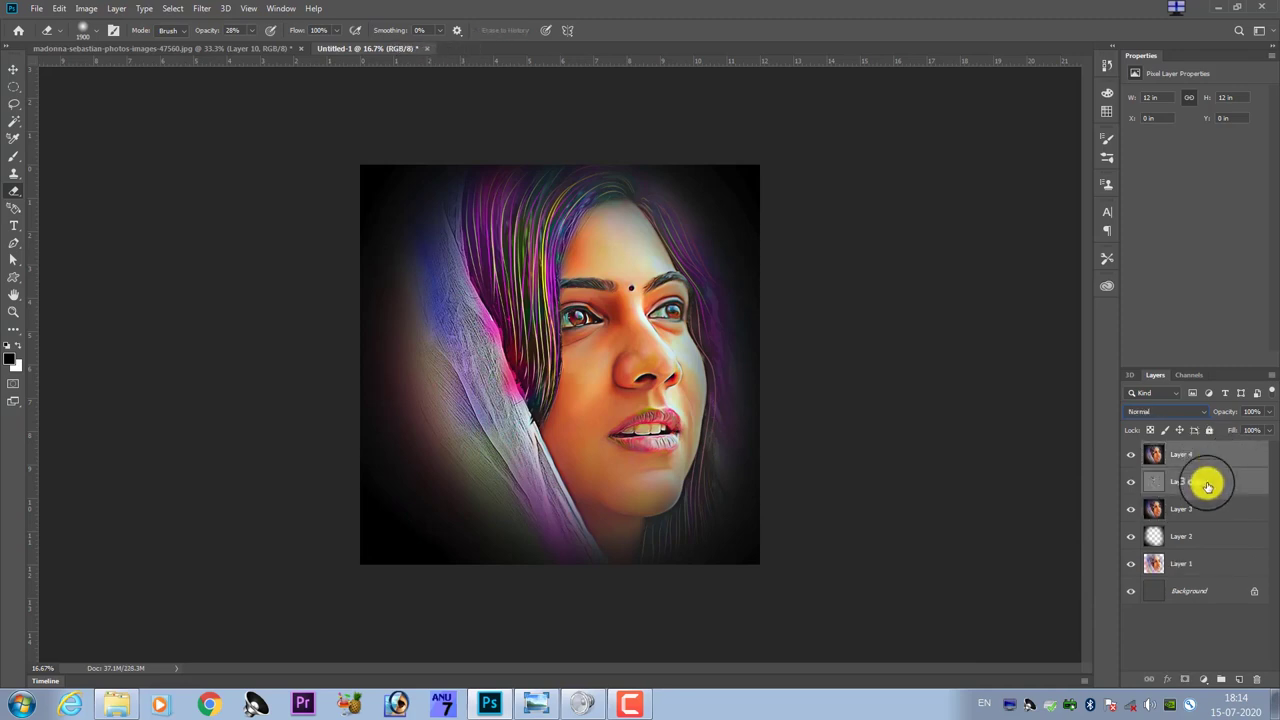
pyautogui.hotkey('ctrl', 'e')
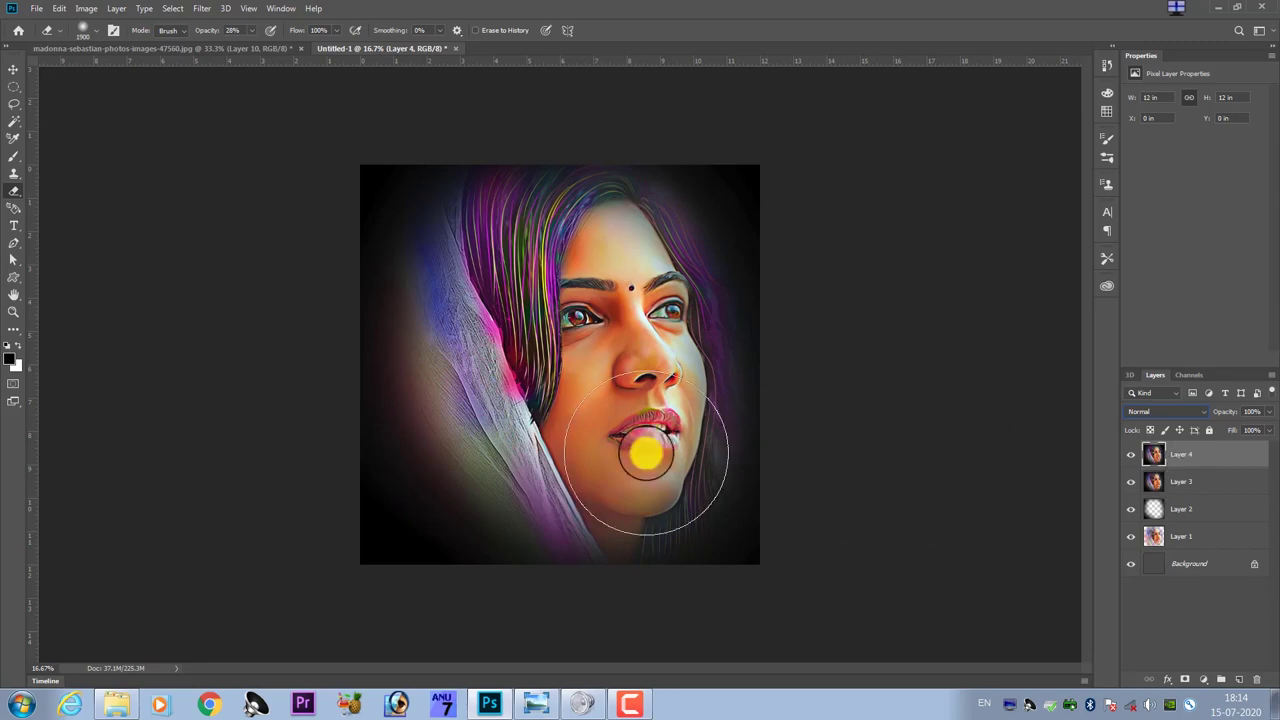
pyautogui.hotkey('ctrl', '+')
pyautogui.hotkey('ctrl', '+')
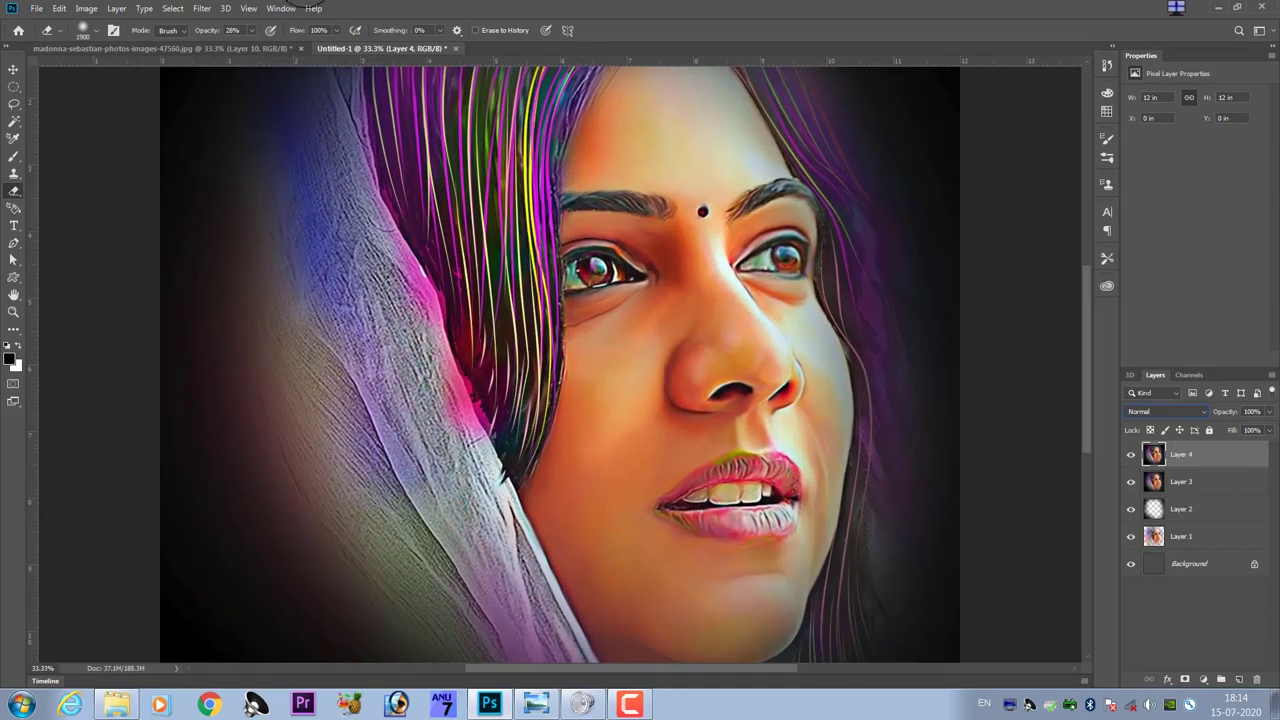
# - Open Filter > Sharpen > Unsharp Mask and centre the whole face in its preview
pyautogui.click(197, 12)
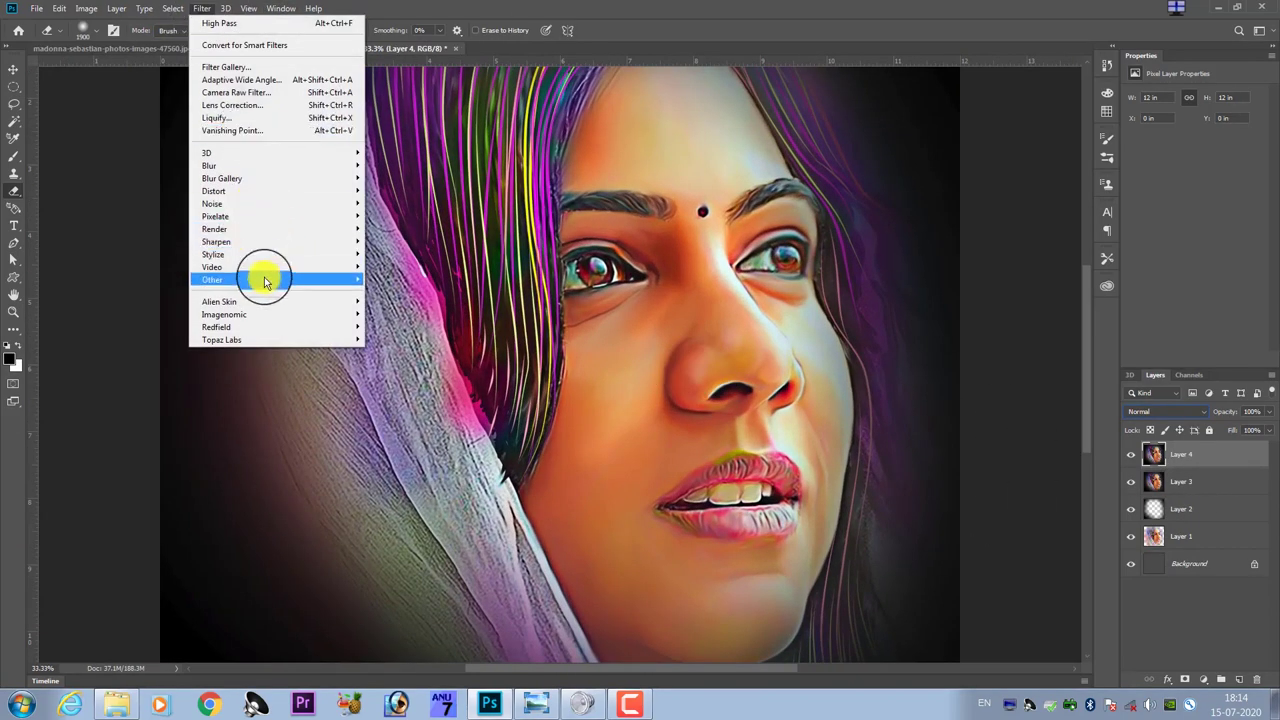
pyautogui.moveTo(230, 241)
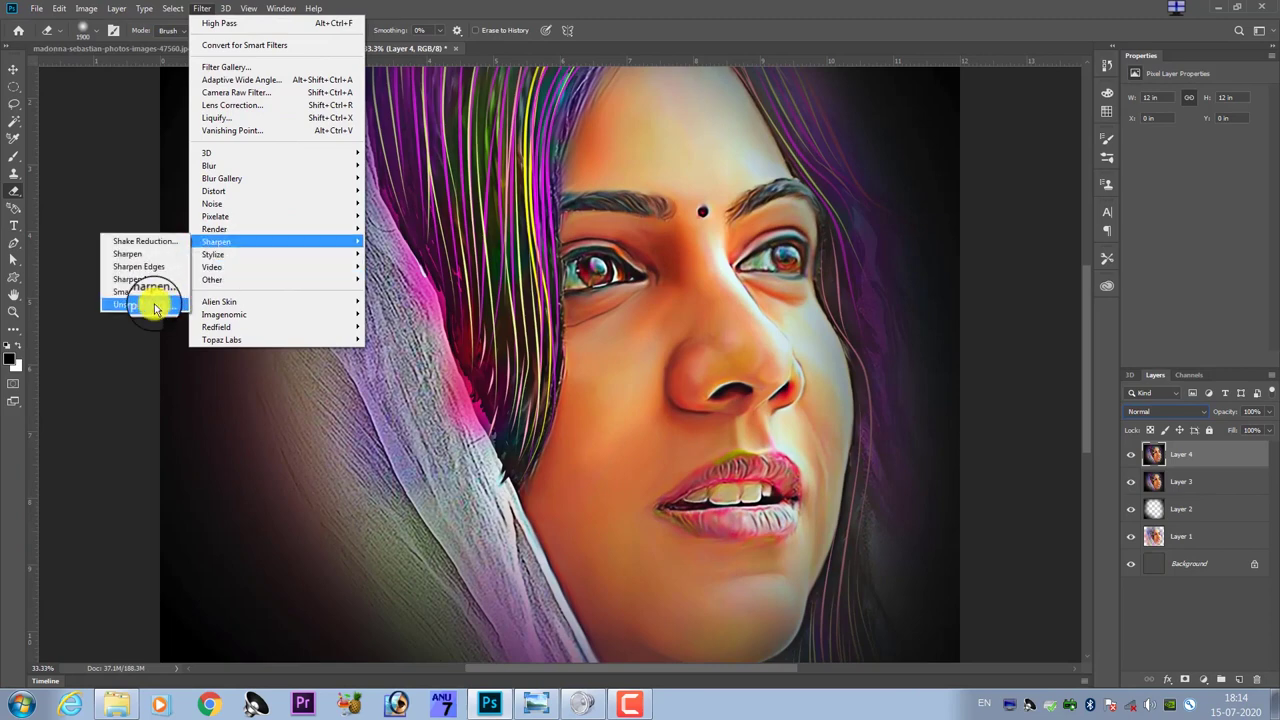
pyautogui.click(172, 305)
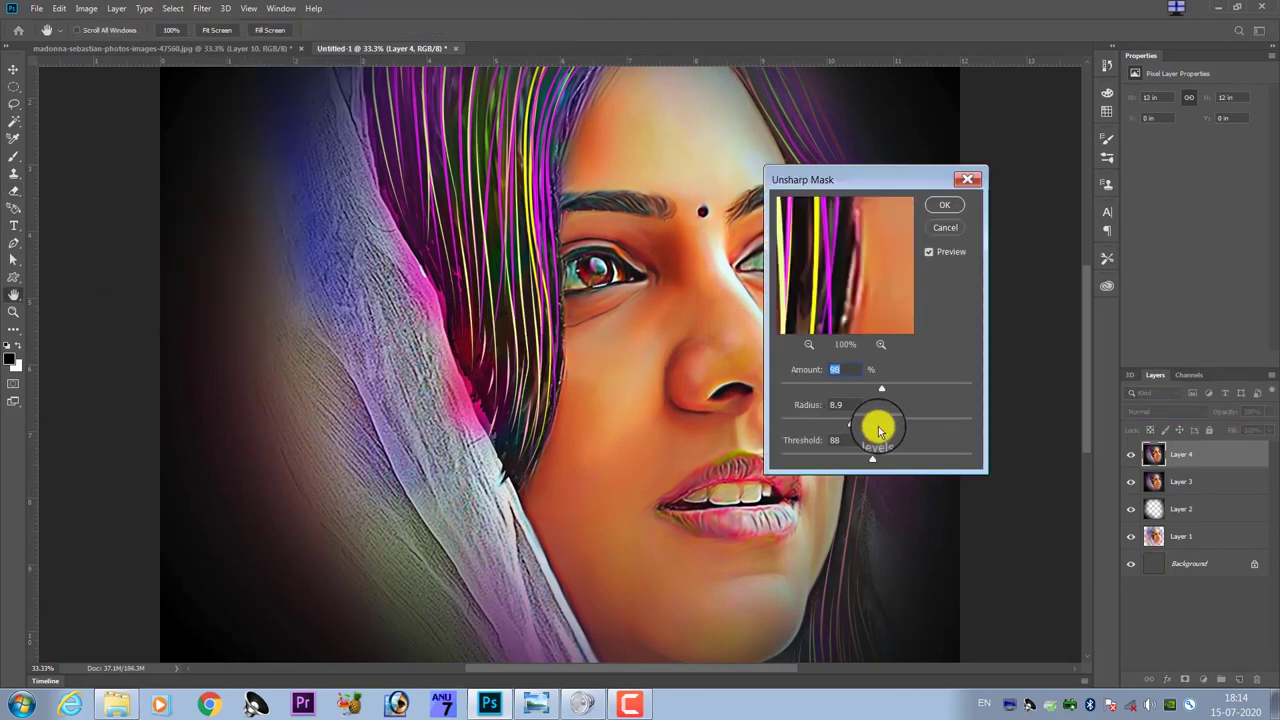
pyautogui.moveTo(877, 271); pyautogui.dragTo(808, 329)
pyautogui.click(809, 344)
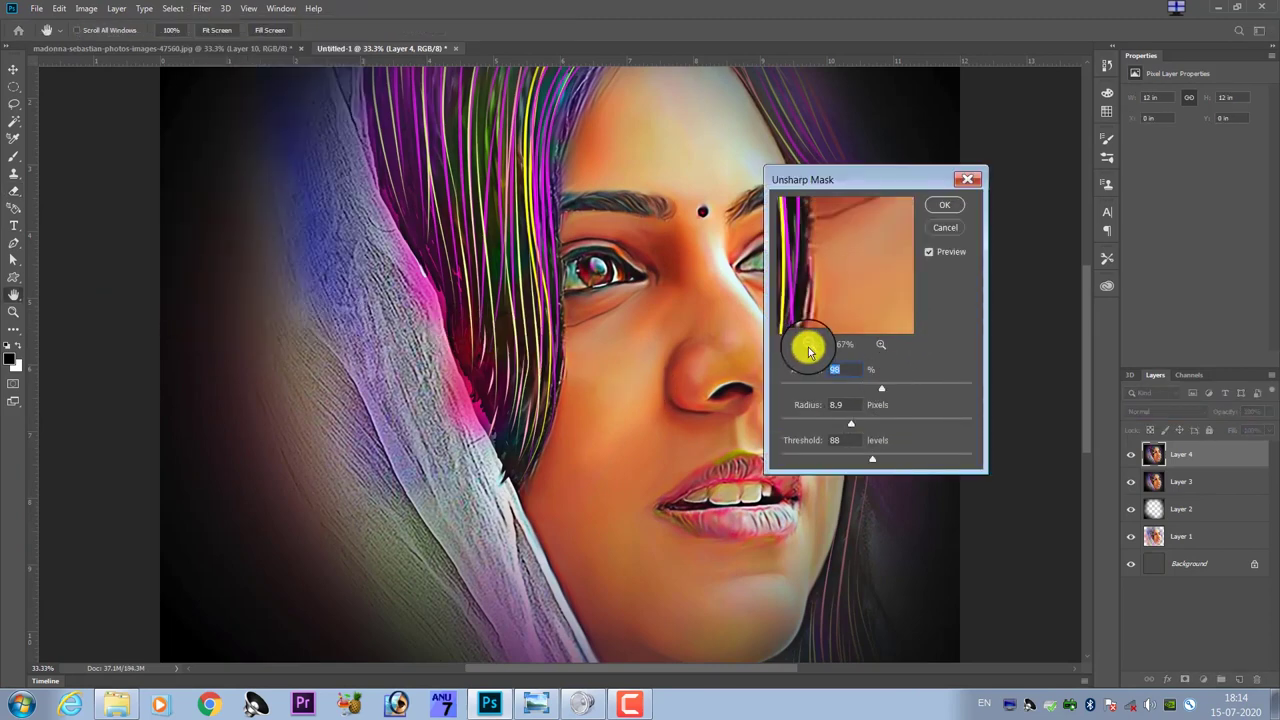
pyautogui.click(805, 340)
pyautogui.moveTo(820, 266); pyautogui.dragTo(846, 331)
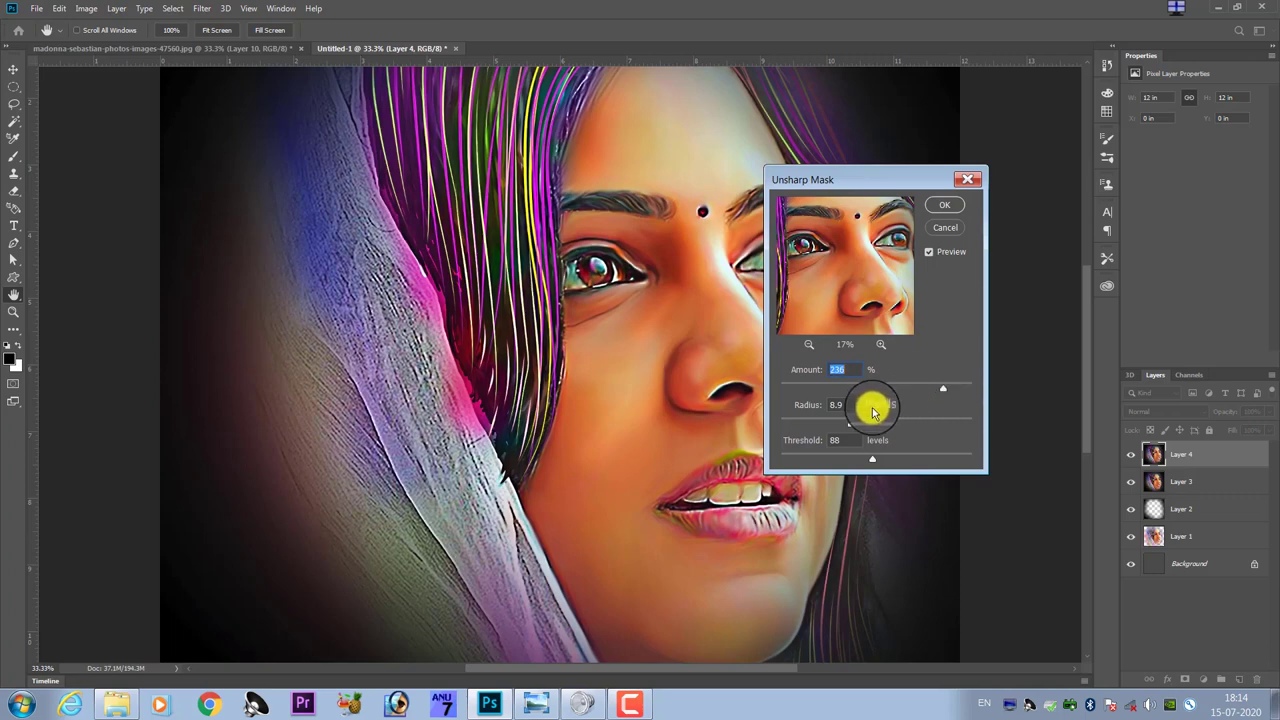
# - Set Unsharp Mask amount to 236% and radius to 7 pixels, and adjust the threshold
pyautogui.moveTo(851, 428)
pyautogui.mouseDown()
pyautogui.moveTo(880, 426)
pyautogui.moveTo(847, 428)
pyautogui.mouseUp()
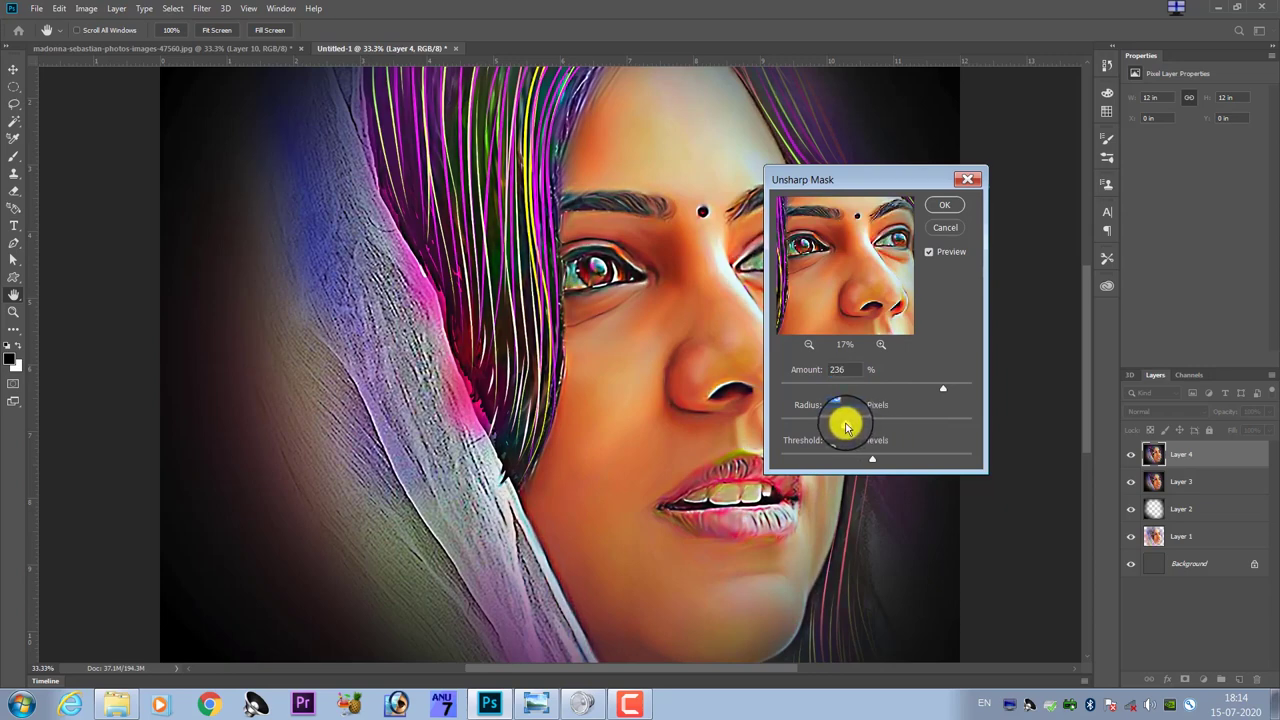
pyautogui.moveTo(844, 428)
pyautogui.mouseDown()
pyautogui.moveTo(899, 461)
pyautogui.moveTo(860, 462)
pyautogui.mouseUp()
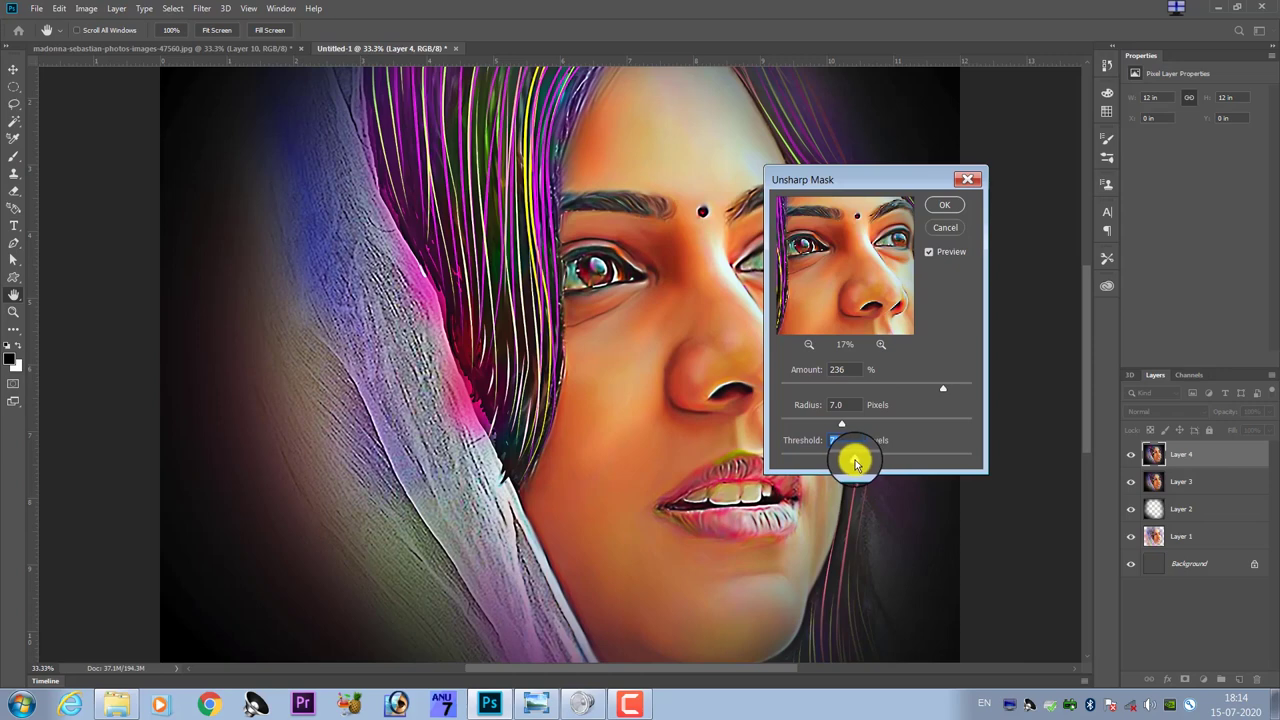
pyautogui.moveTo(849, 463); pyautogui.dragTo(836, 468)
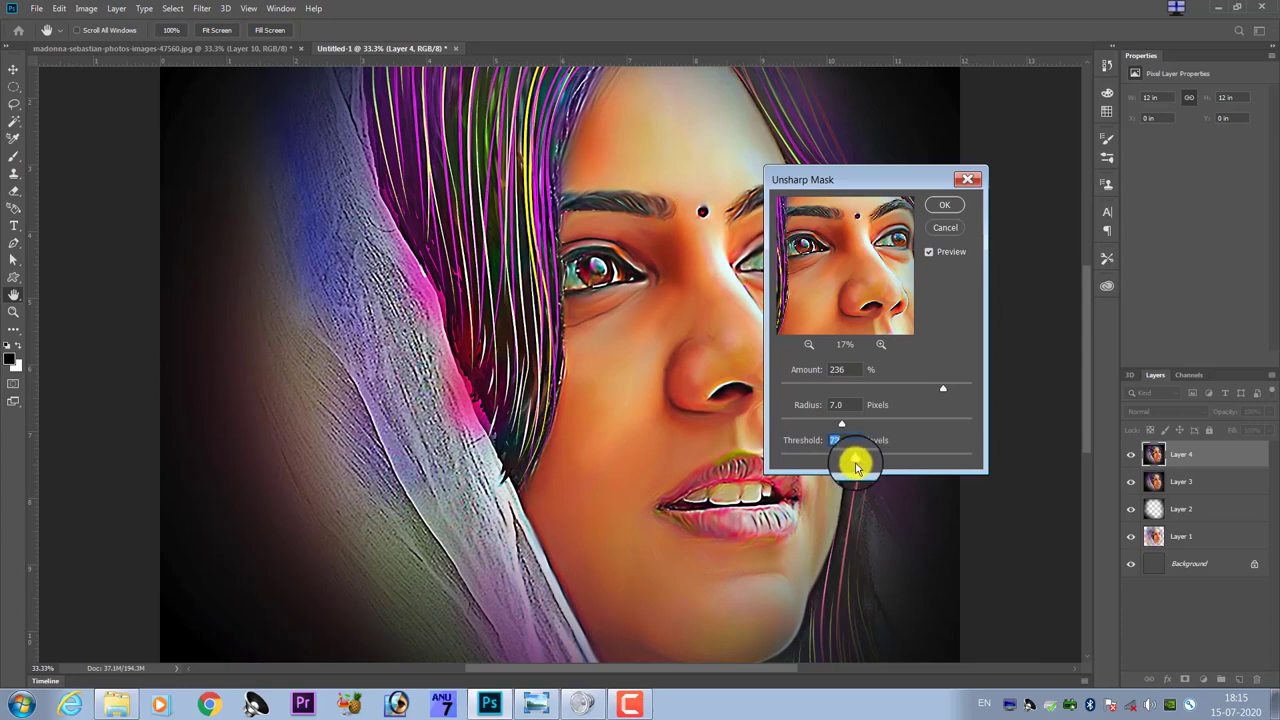
# - Apply the Unsharp Mask sharpening to Layer 4
pyautogui.click(944, 205)
pyautogui.press('e')
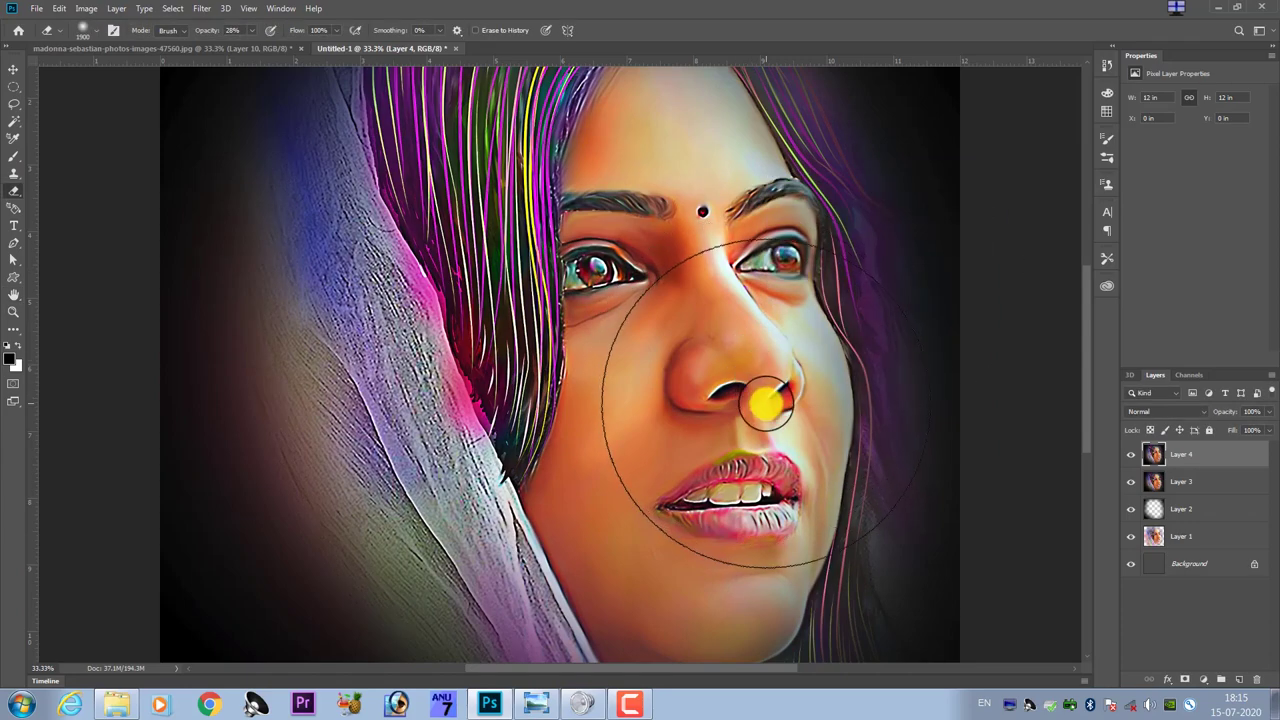
pyautogui.press('[')
pyautogui.press('[')
pyautogui.press('[')
# - Zoom in to check the sharpened nose and eyes, then zoom back out to the whole portrait
pyautogui.hotkey('ctrl', '+')
pyautogui.hotkey('ctrl', '+')
pyautogui.hotkey('ctrl', '+')
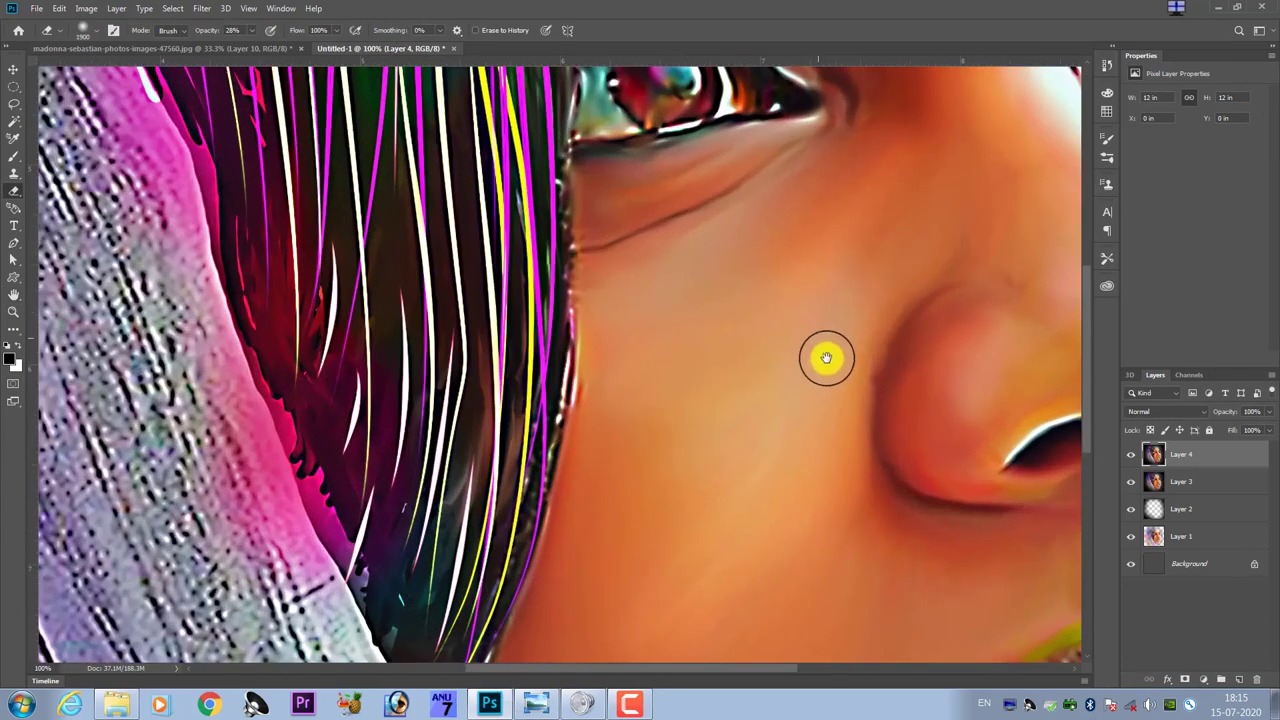
pyautogui.moveTo(826, 357)
pyautogui.mouseDown()
pyautogui.moveTo(608, 380)
pyautogui.moveTo(589, 429)
pyautogui.moveTo(641, 430)
pyautogui.mouseUp()
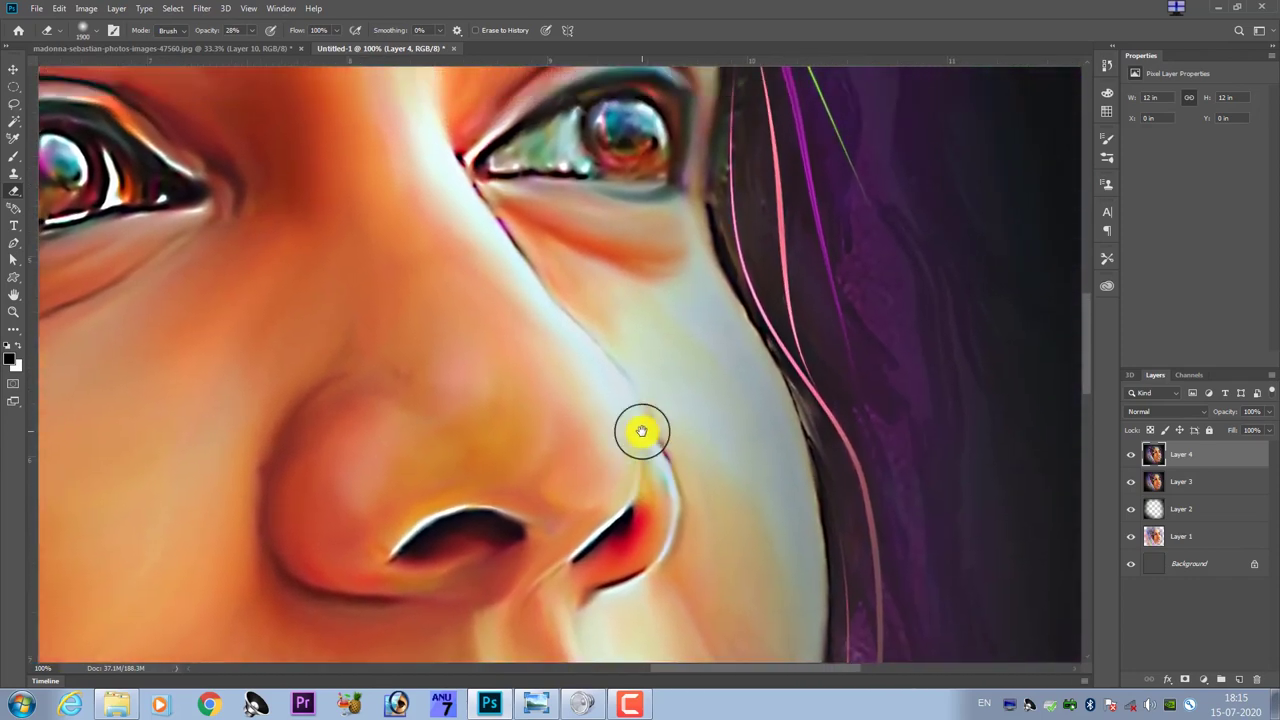
pyautogui.hotkey('ctrl', '-')
pyautogui.hotkey('ctrl', '-')
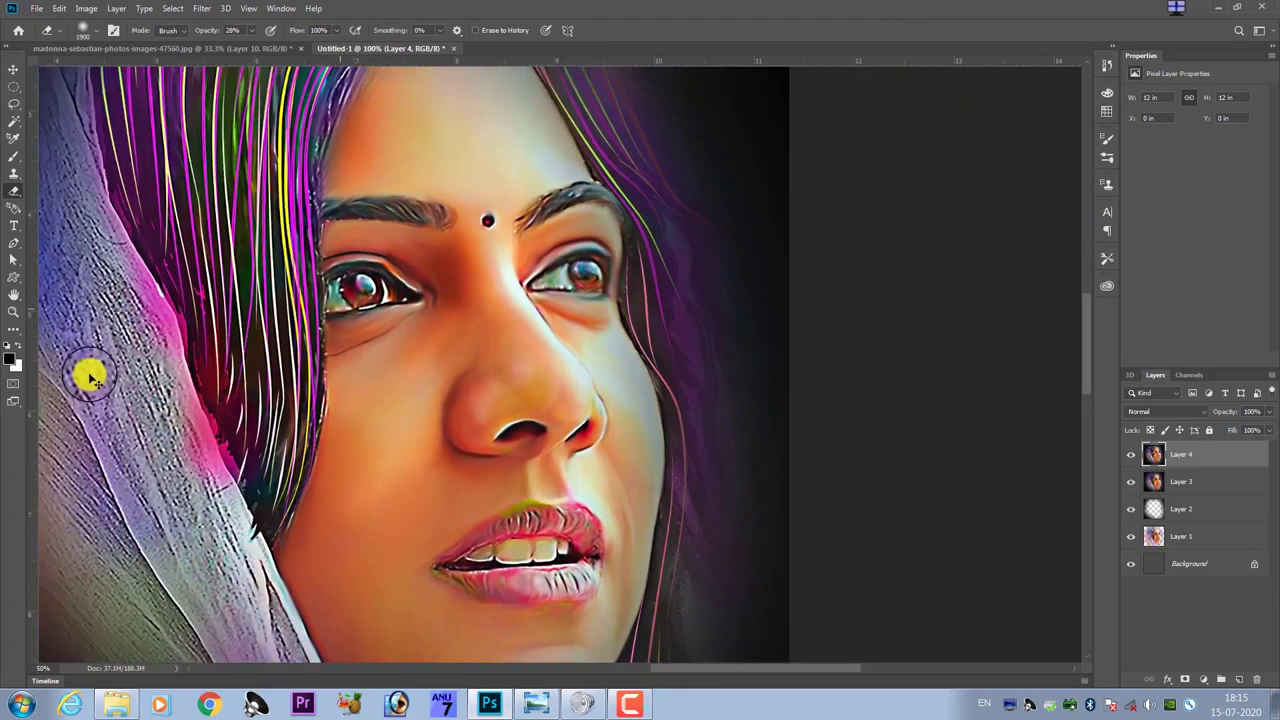
pyautogui.hotkey('ctrl', '-')
pyautogui.press(']')
pyautogui.press(']')
pyautogui.press(']')
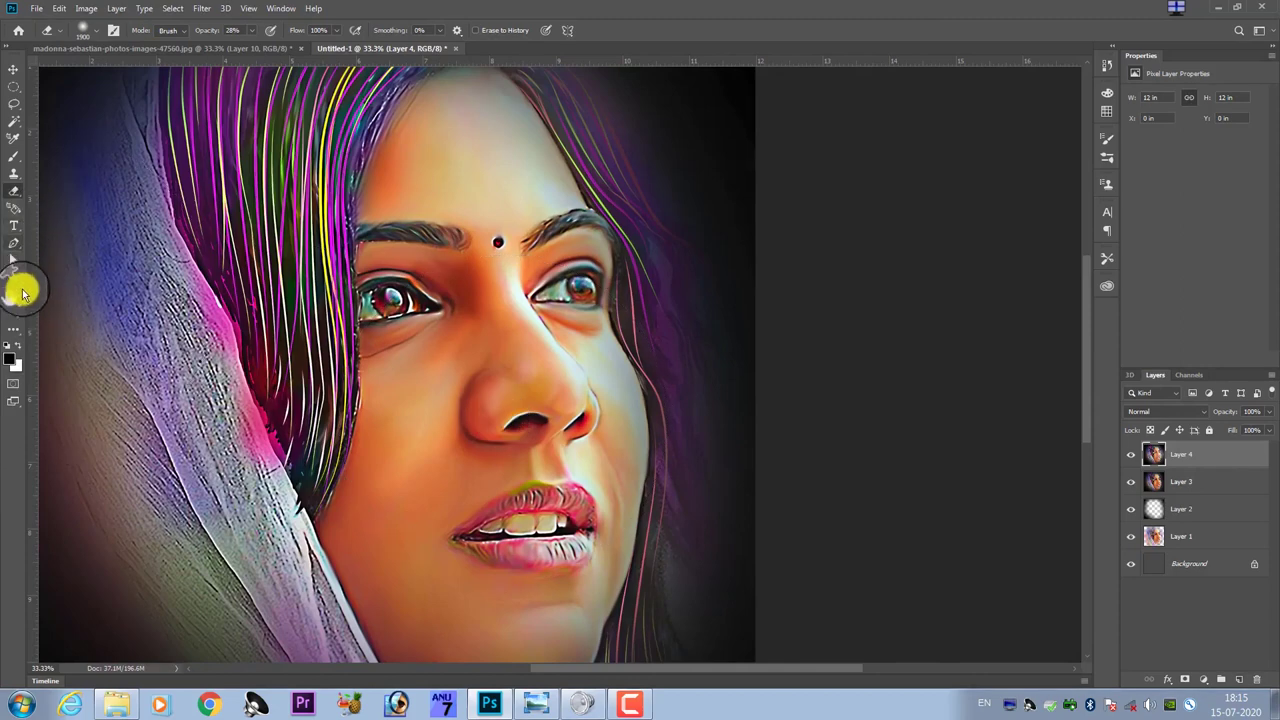
pyautogui.click(15, 330)
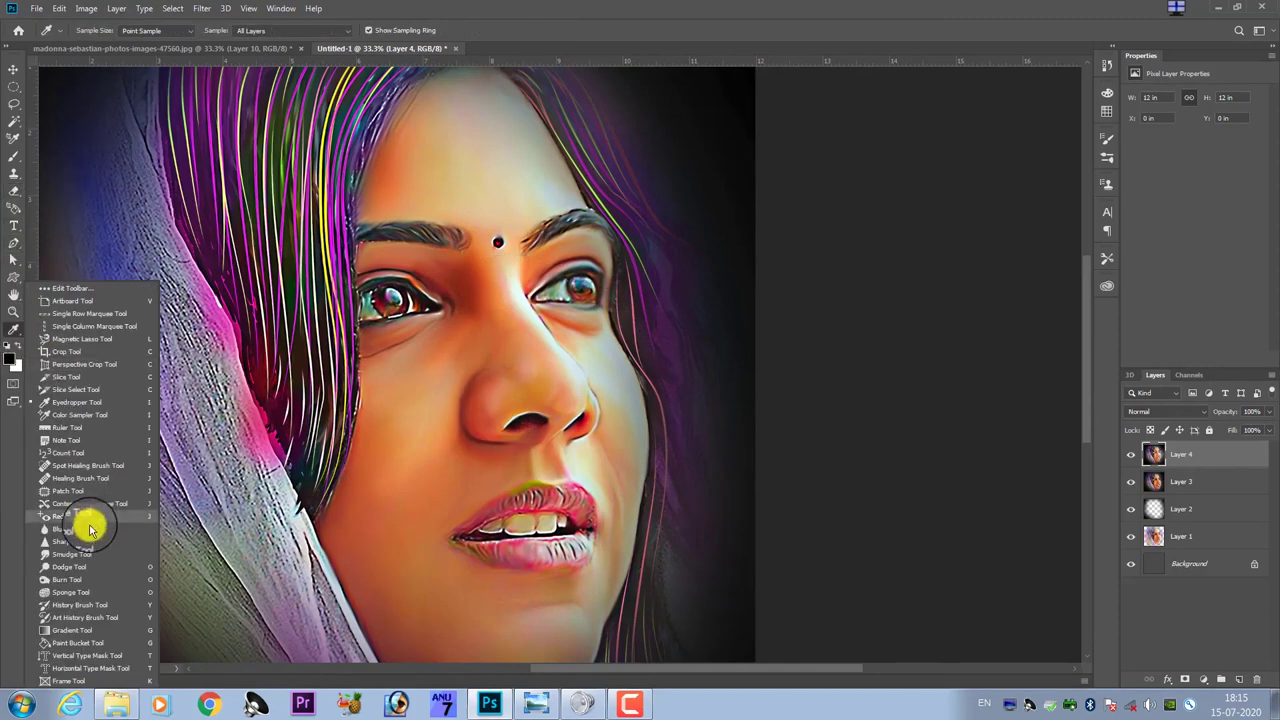